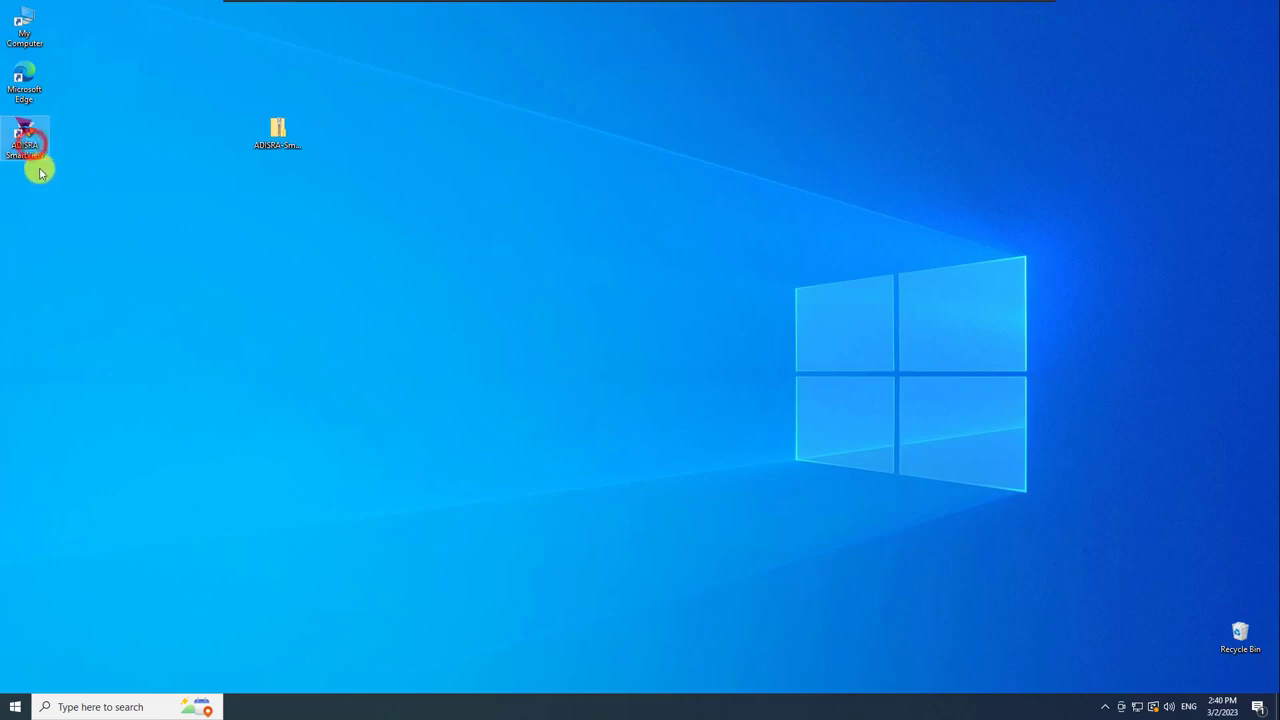
Launch ADISRA SmartView and create a new project, saving it with the file name Project1.
double_click(28, 136)
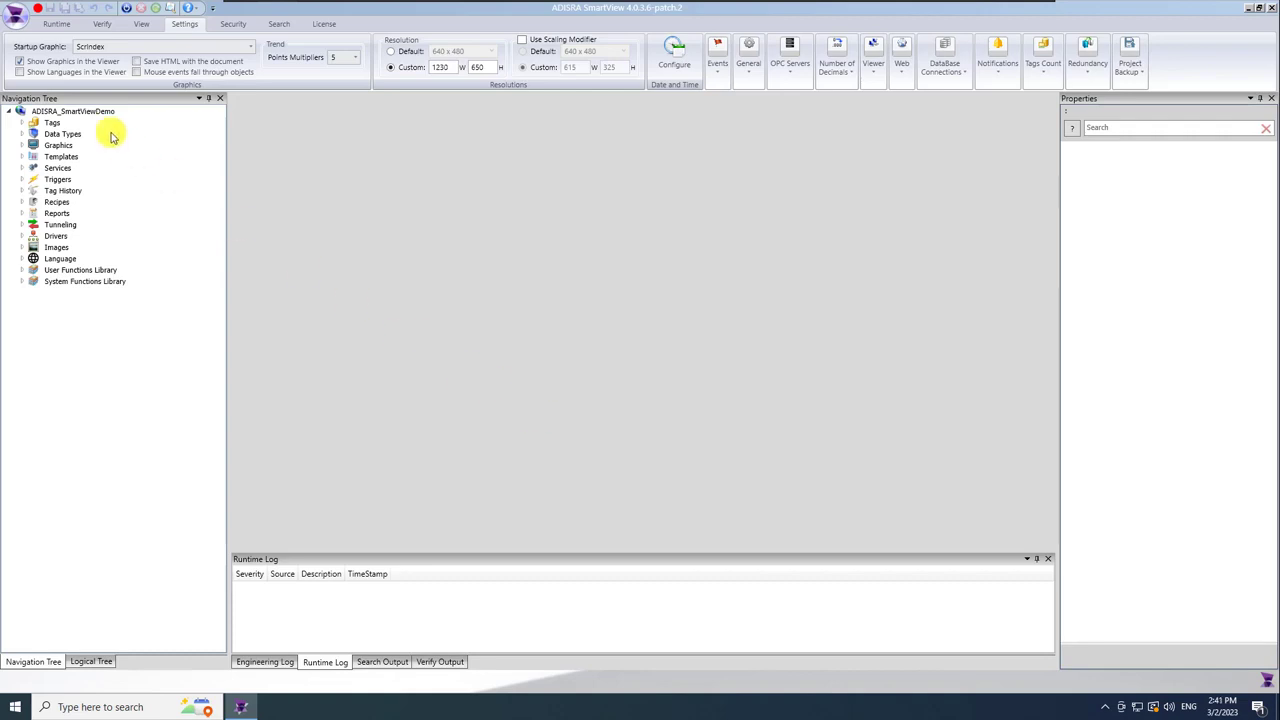
left_click(16, 14)
left_click(66, 73)
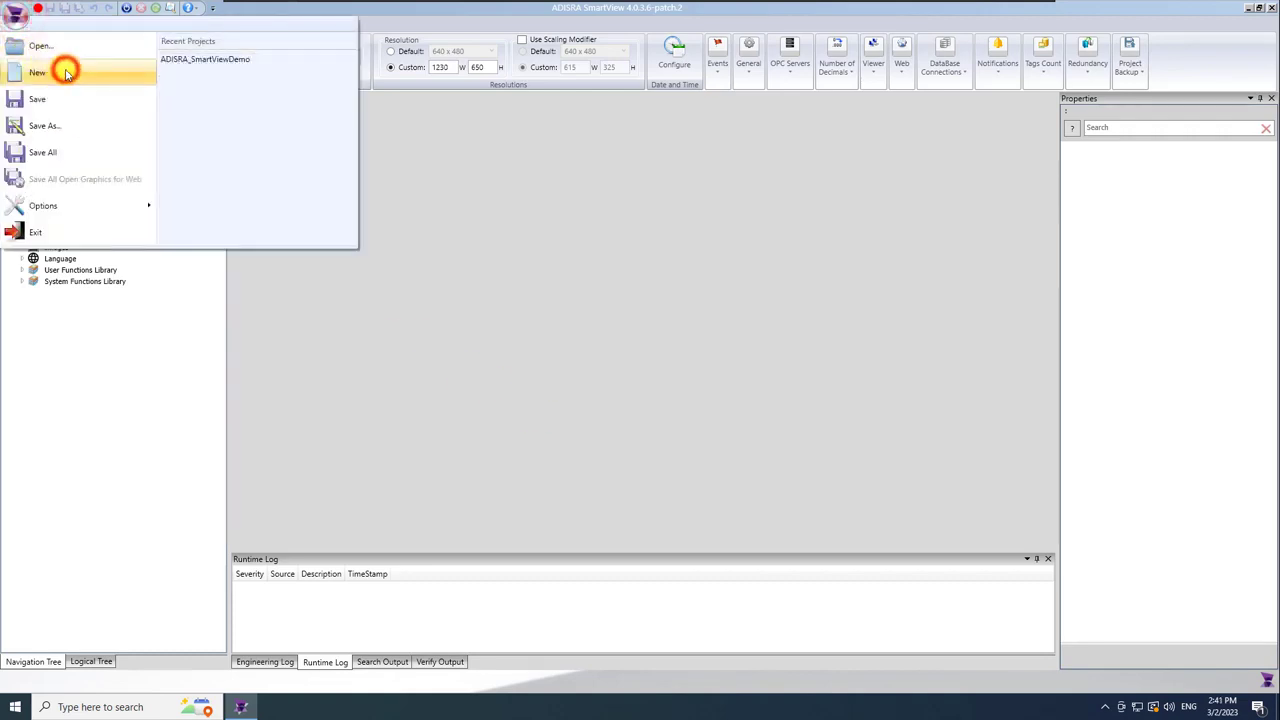
type("Project1")
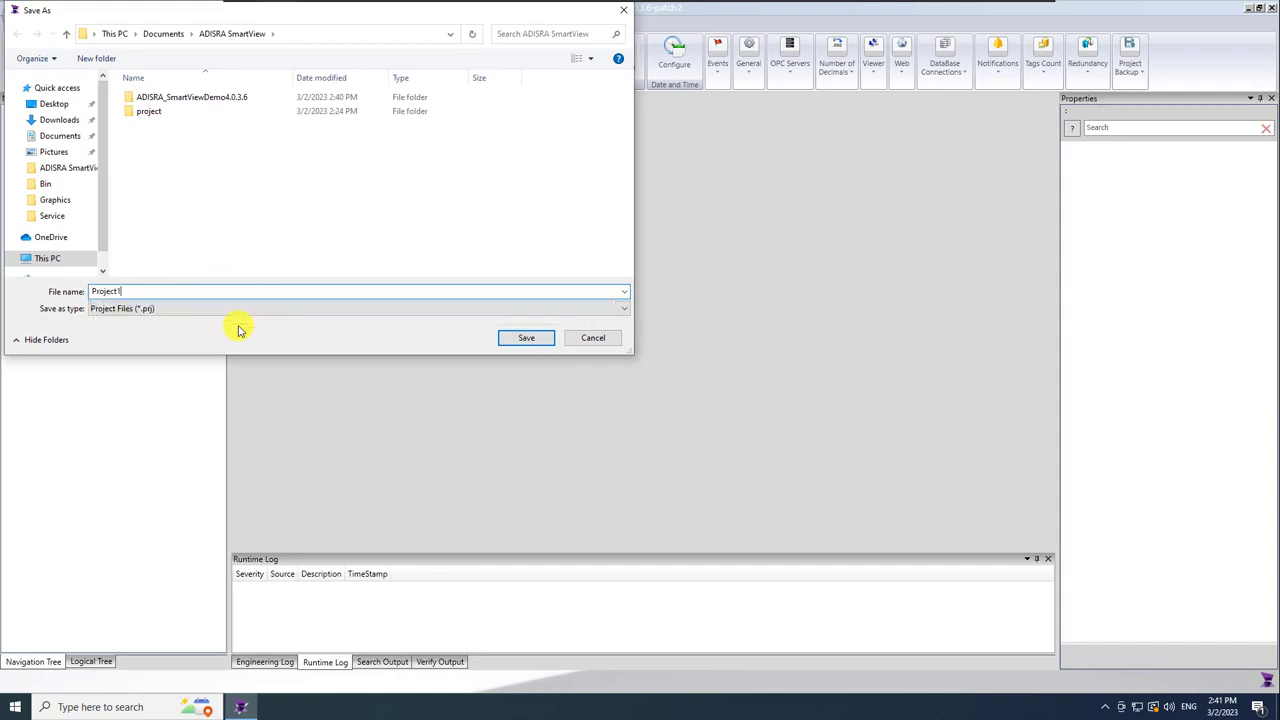
key("Return")
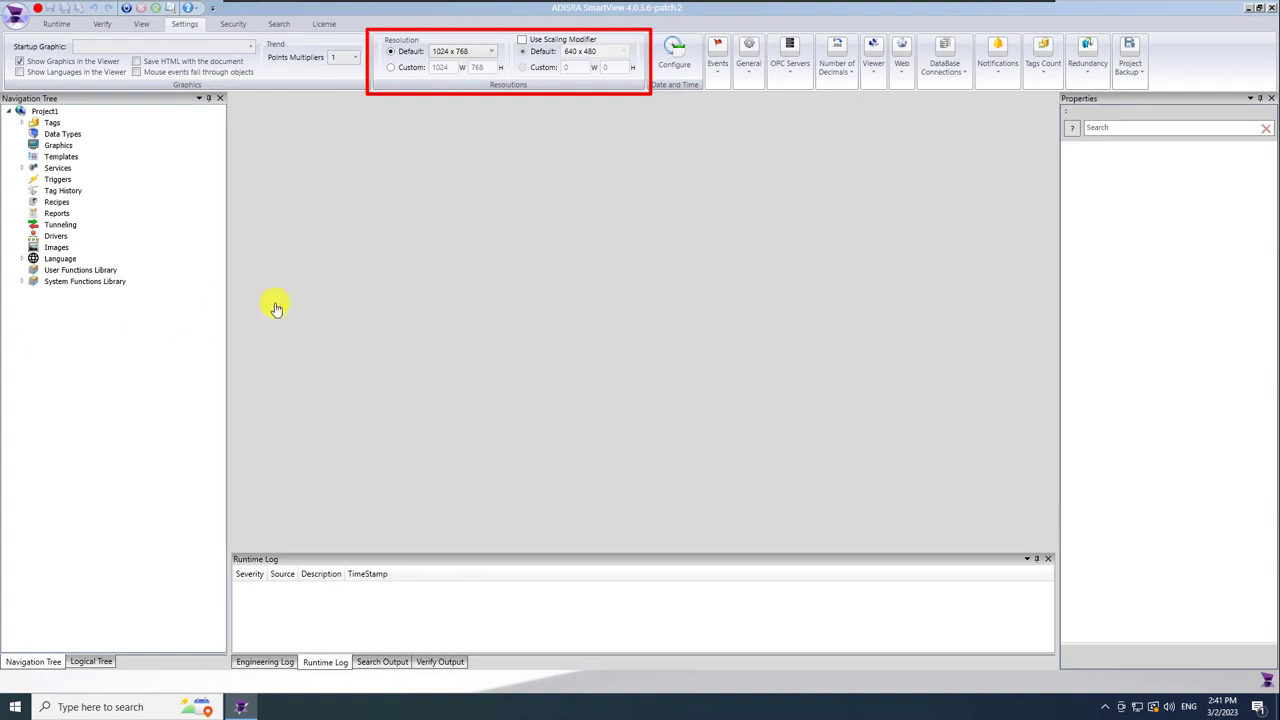
Keep the default resolution at 1024 x 768 and expand Tags to show SystemTags, Tags and Tags Group.
left_click(490, 51)
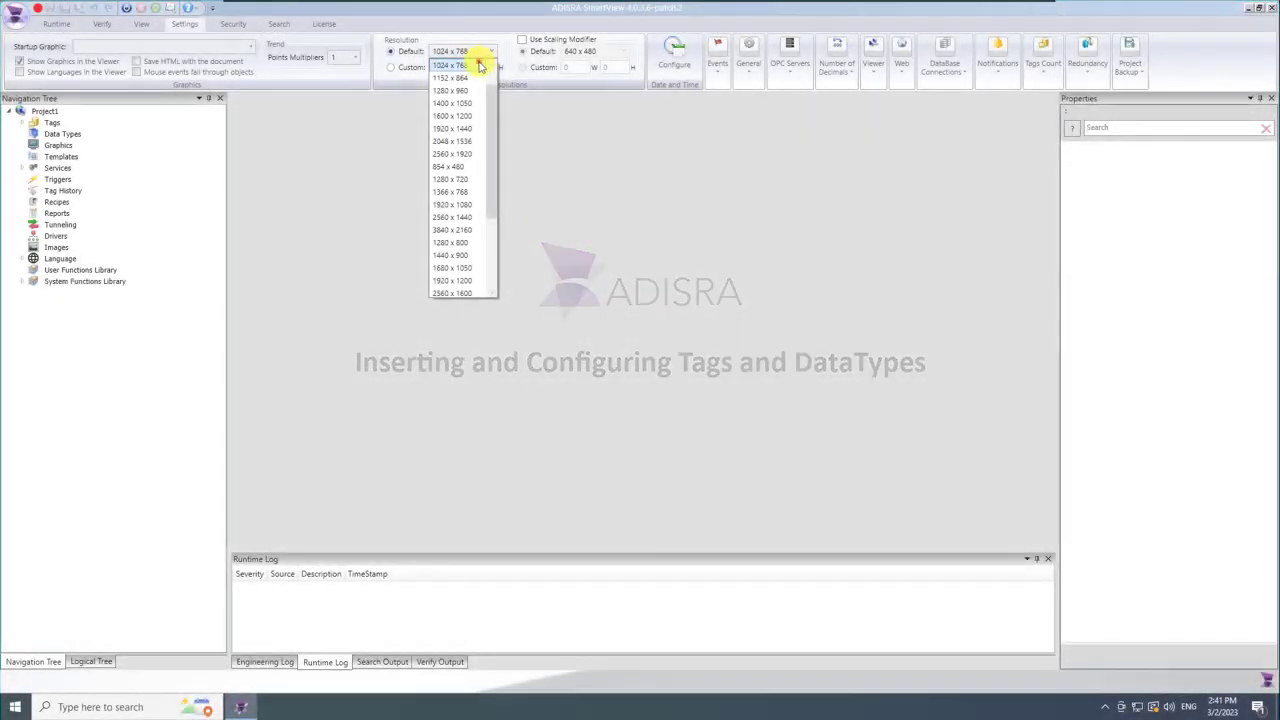
left_click(478, 58)
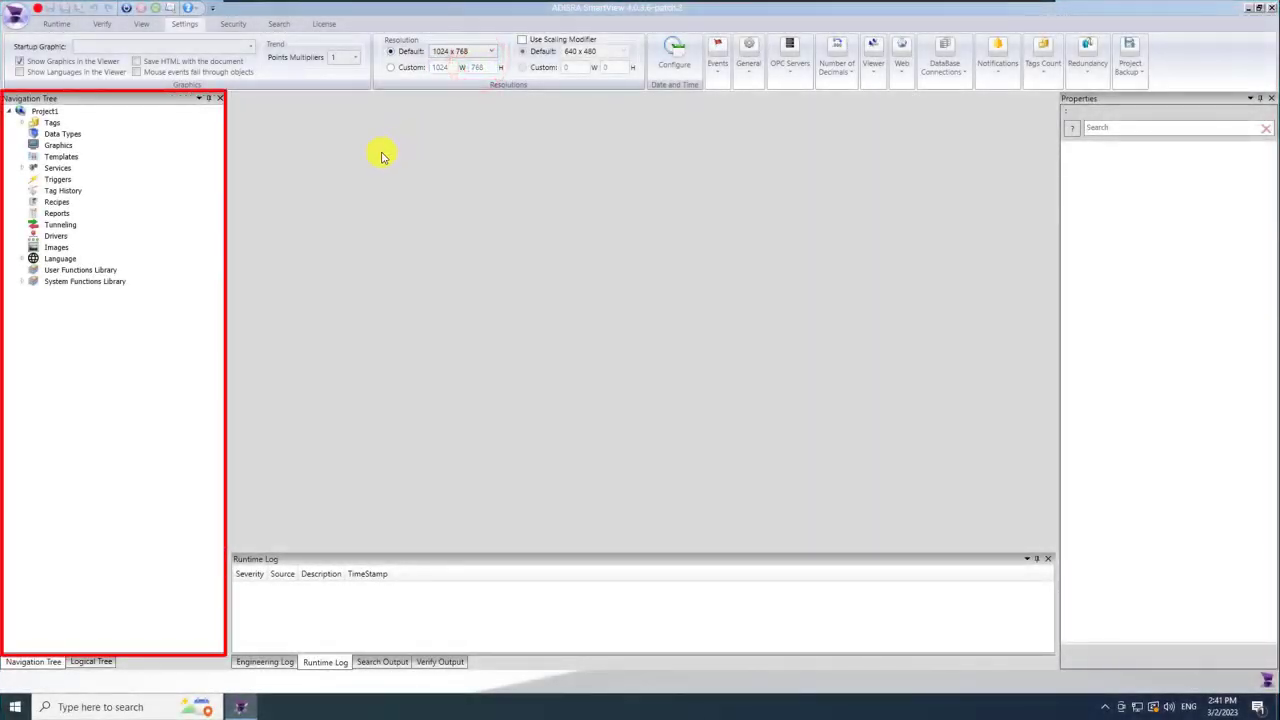
left_click(21, 122)
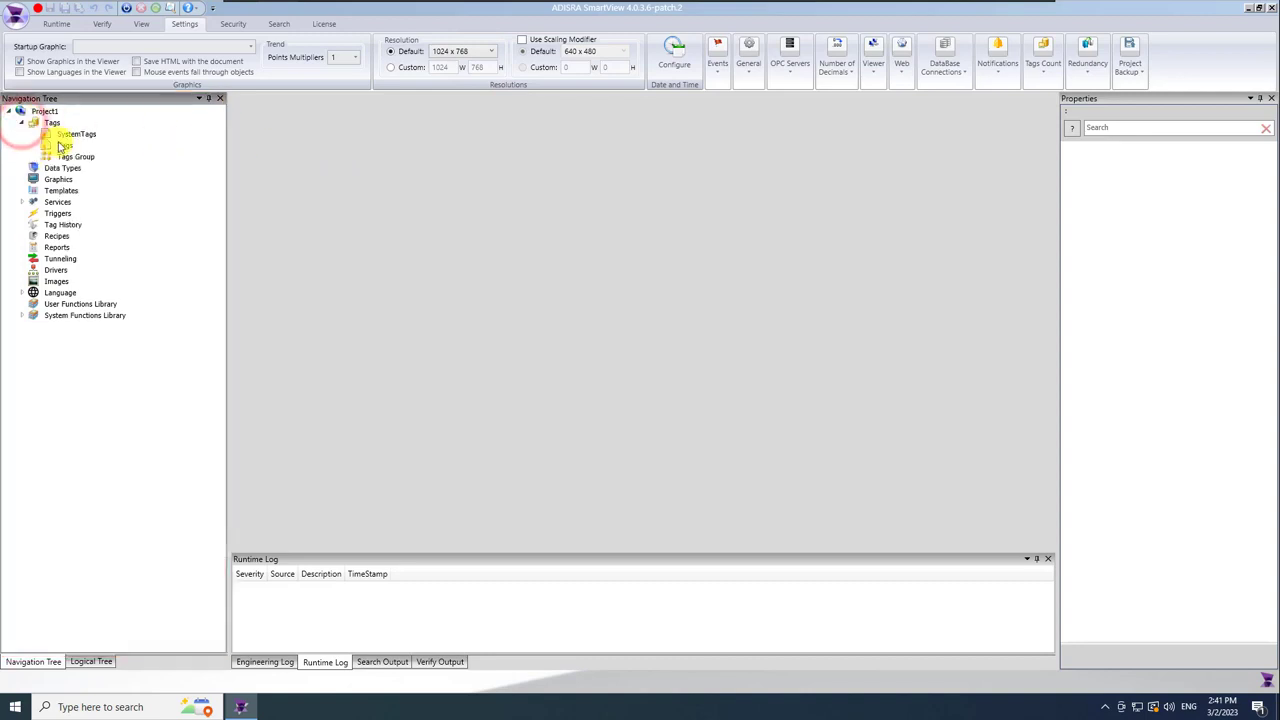
Create a new tags document and save it as Project_Tags.
right_click(53, 126)
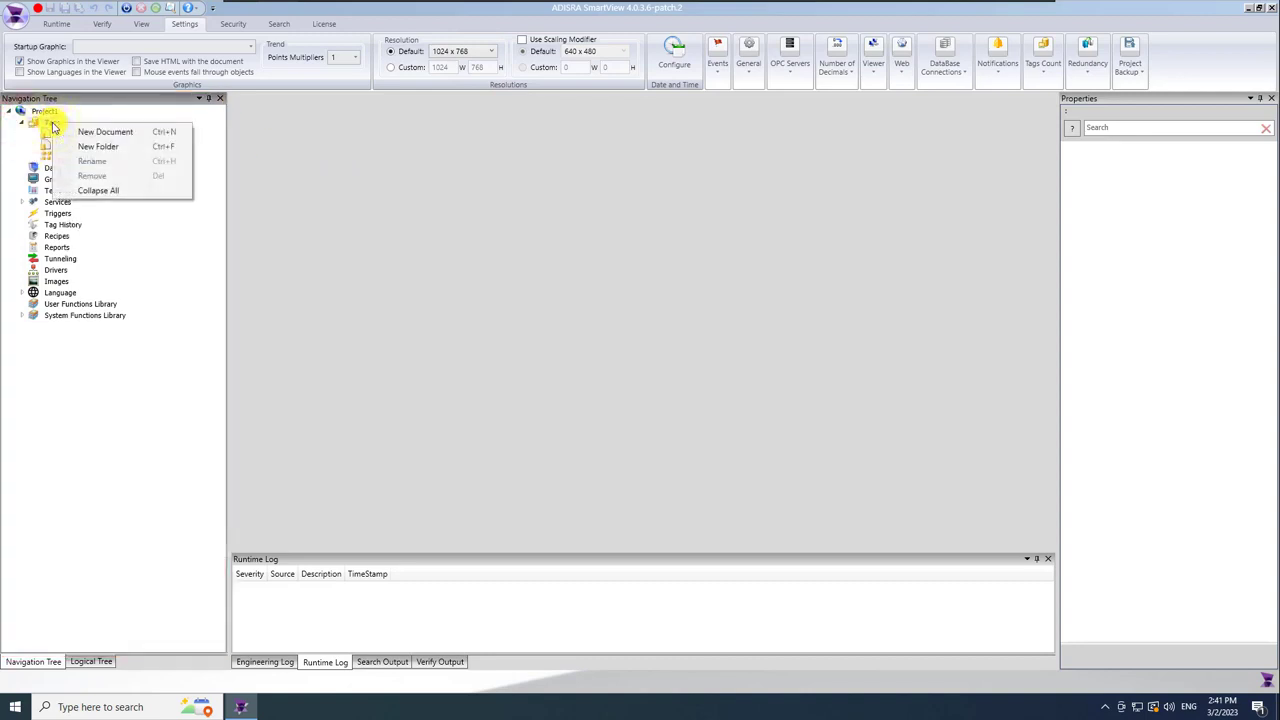
left_click(105, 132)
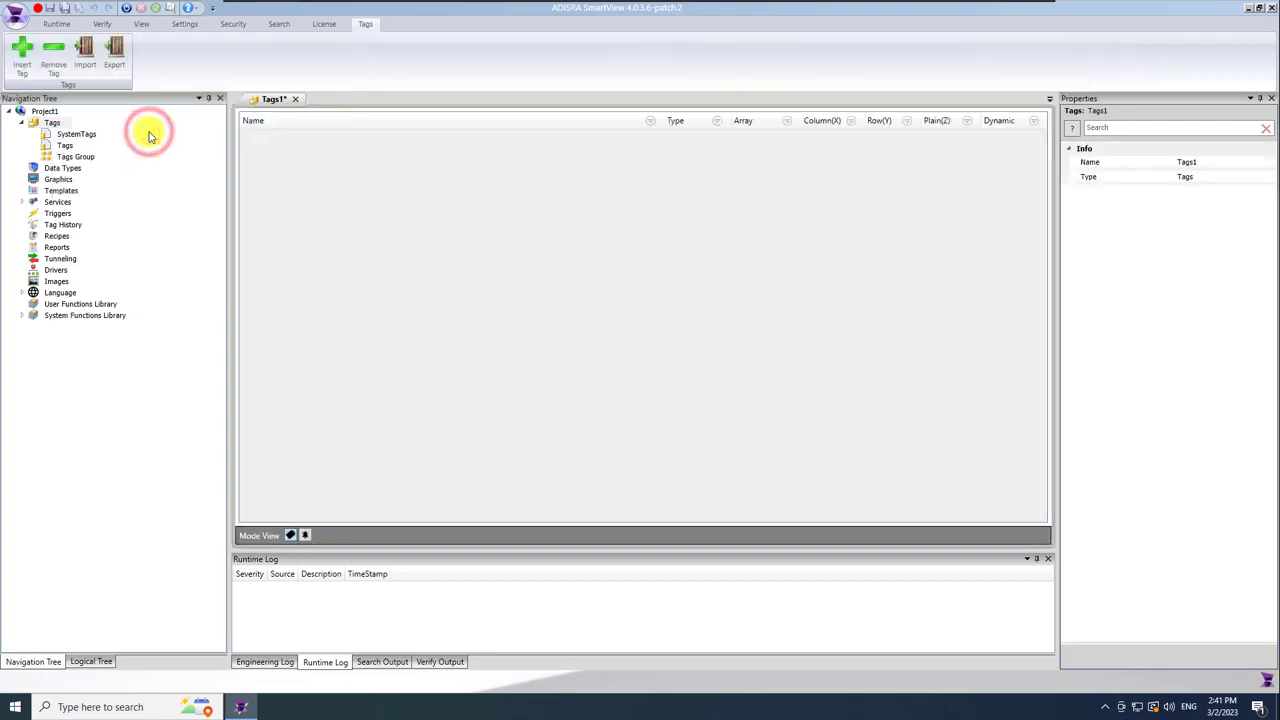
left_click(64, 8)
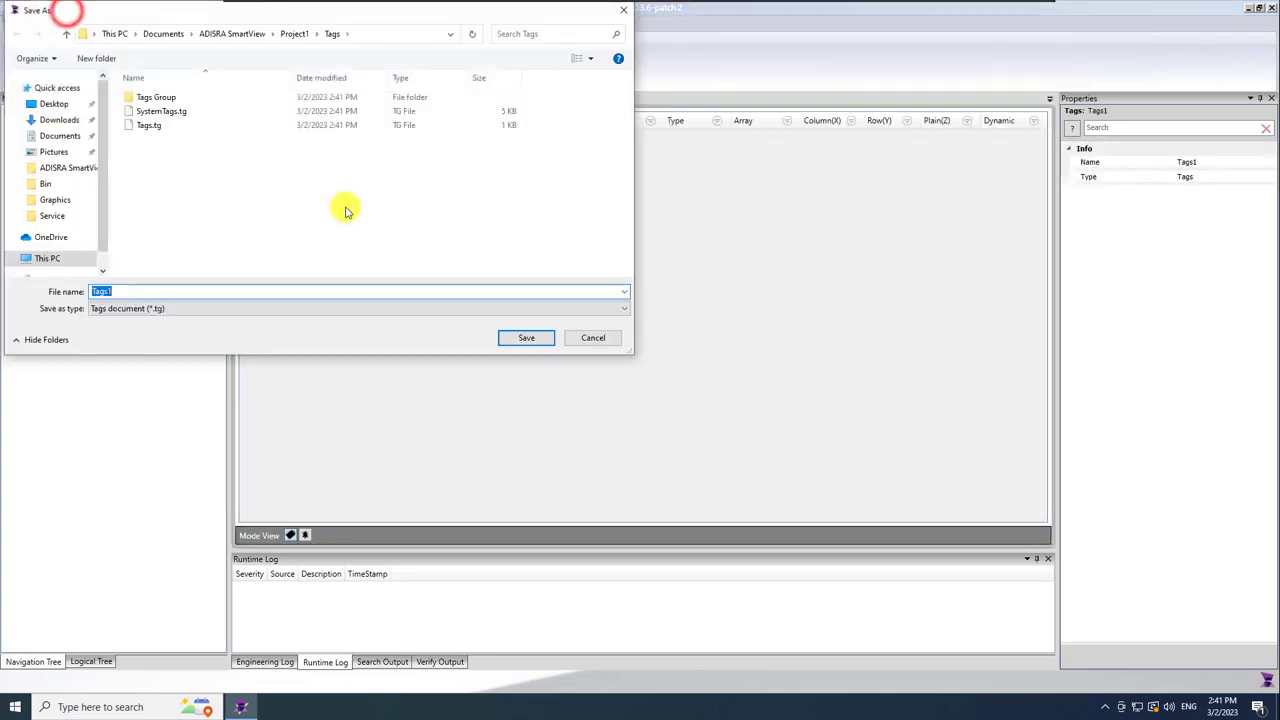
type("Project_Tagas")
key("BackSpace")
key("BackSpace")
type("s")
key("Return")
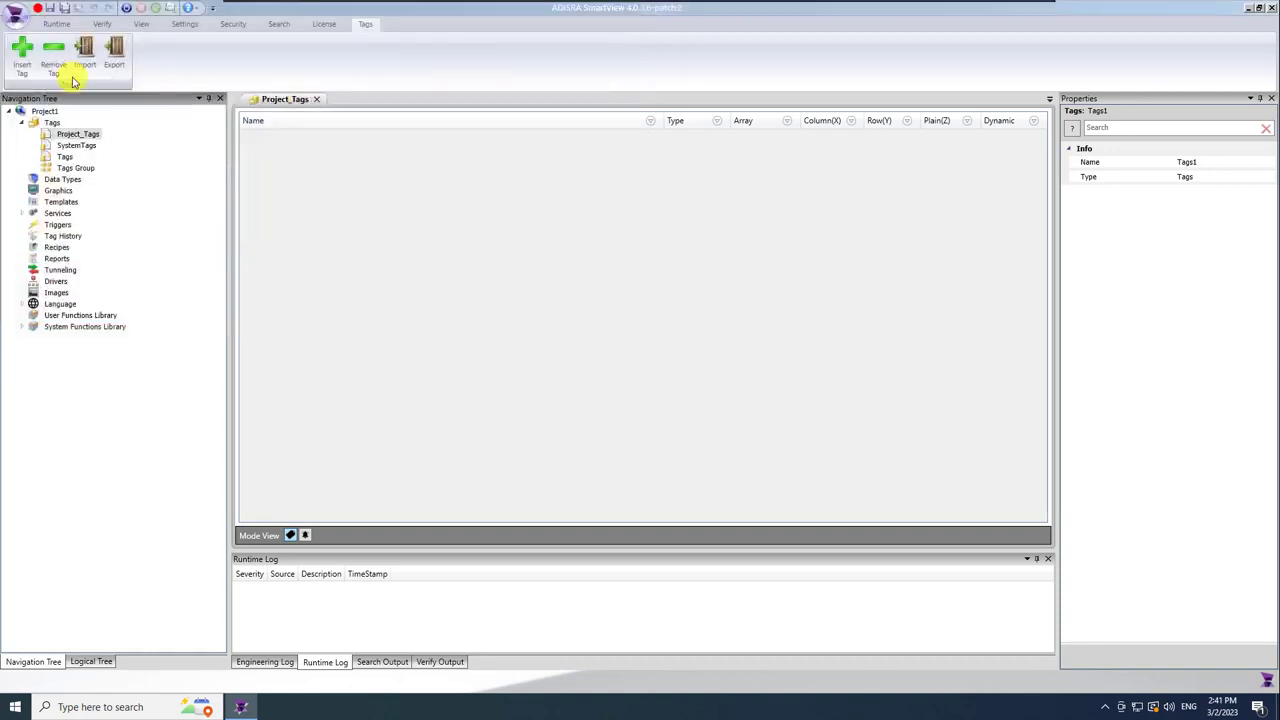
Add two Integer tags named Valve01 and Valve02 and save the document.
left_click(22, 58)
left_click(22, 58)
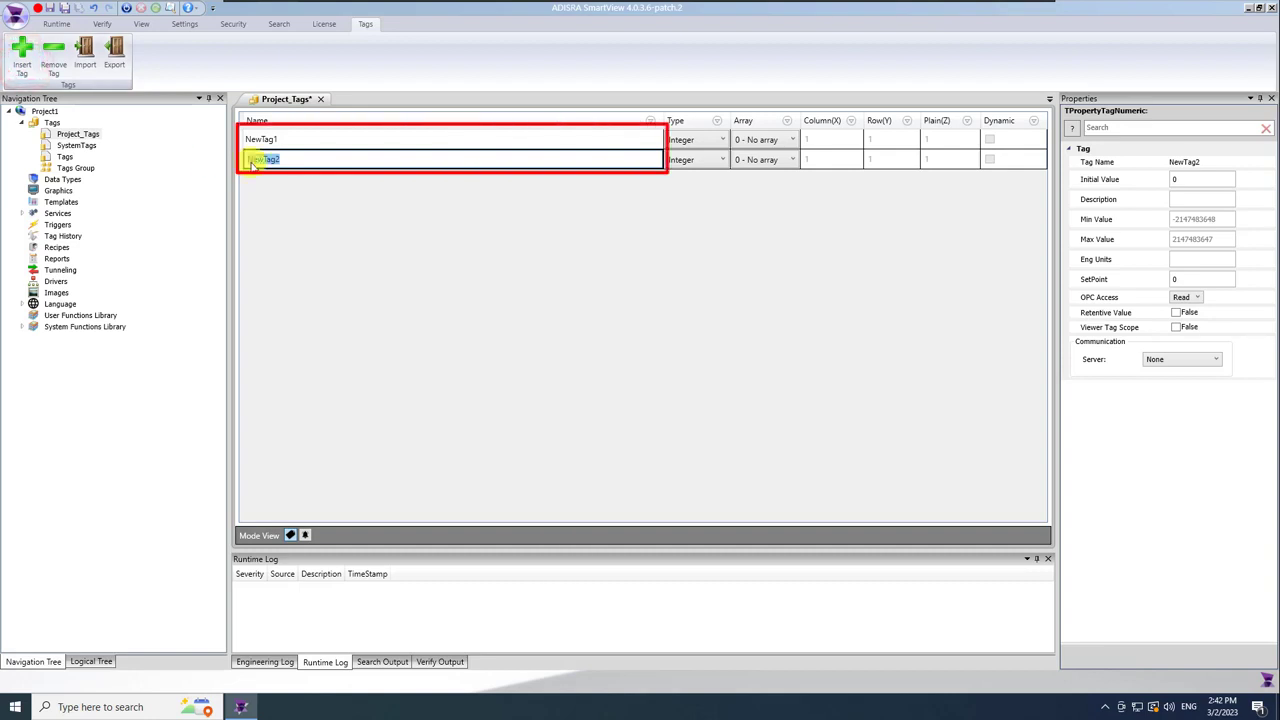
left_click(298, 138)
left_click(300, 140)
type("Valve01")
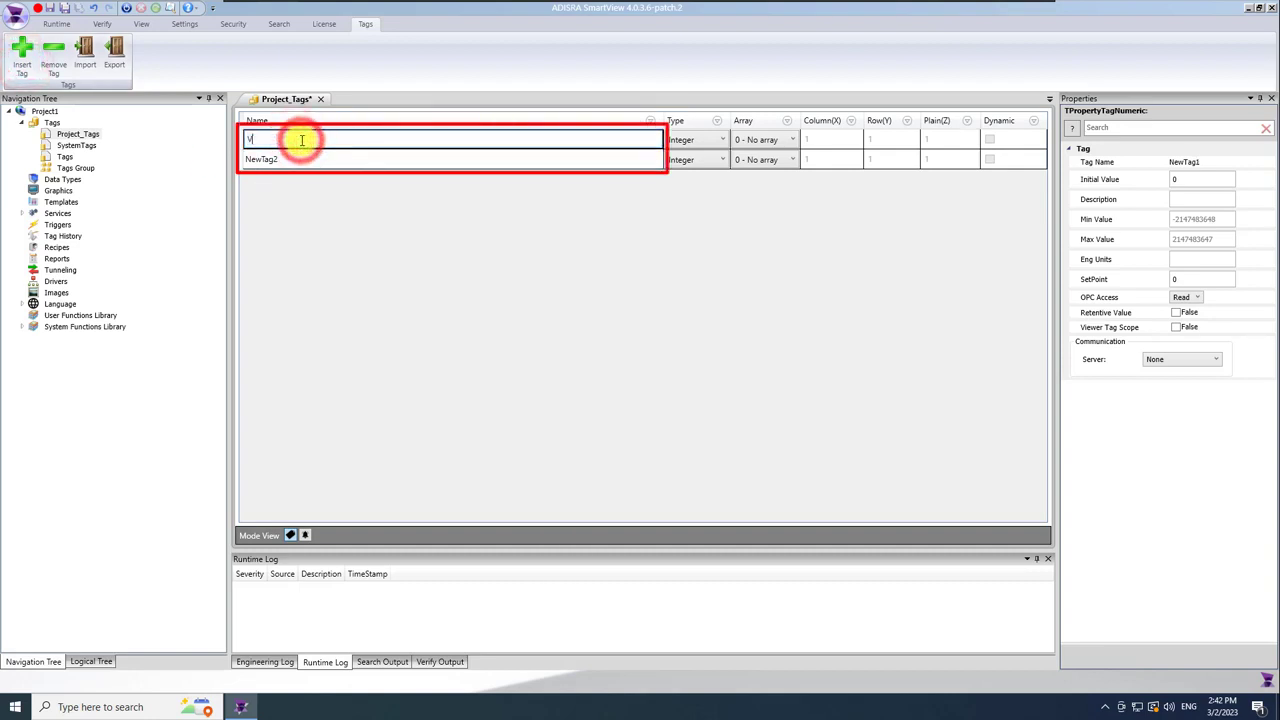
left_click(310, 194)
left_click(288, 157)
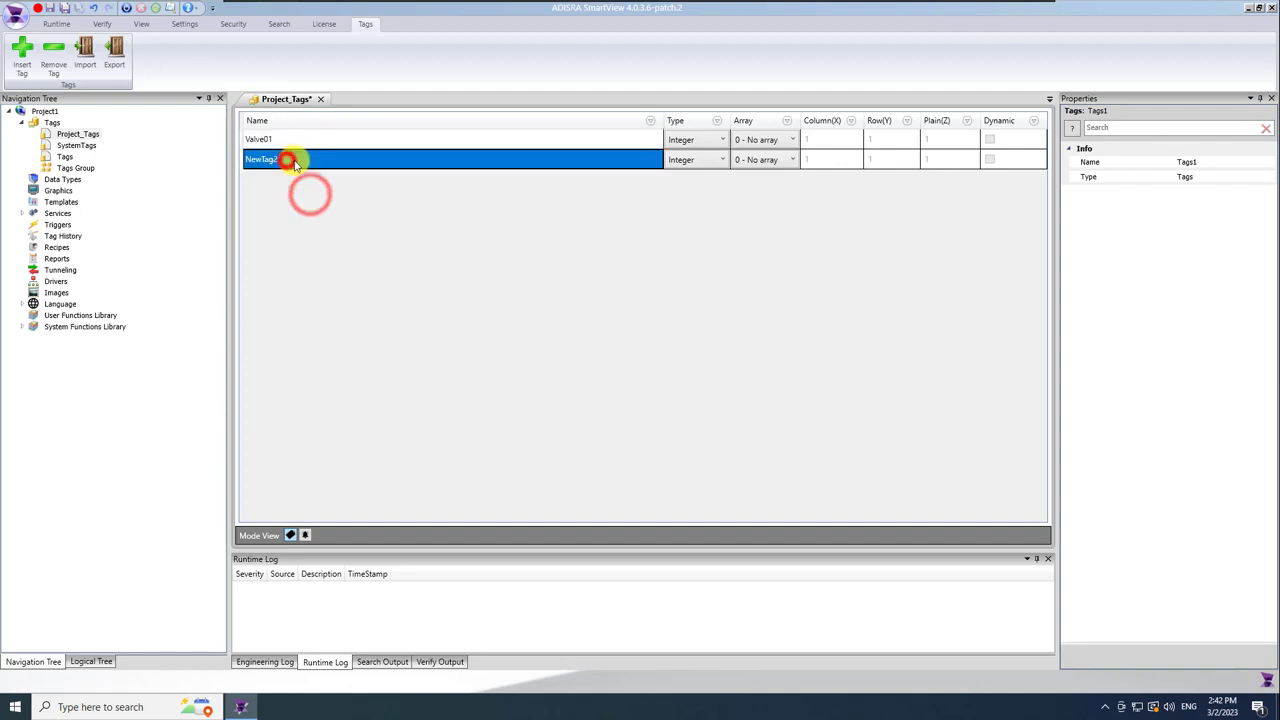
left_click(291, 159)
type("Valve02")
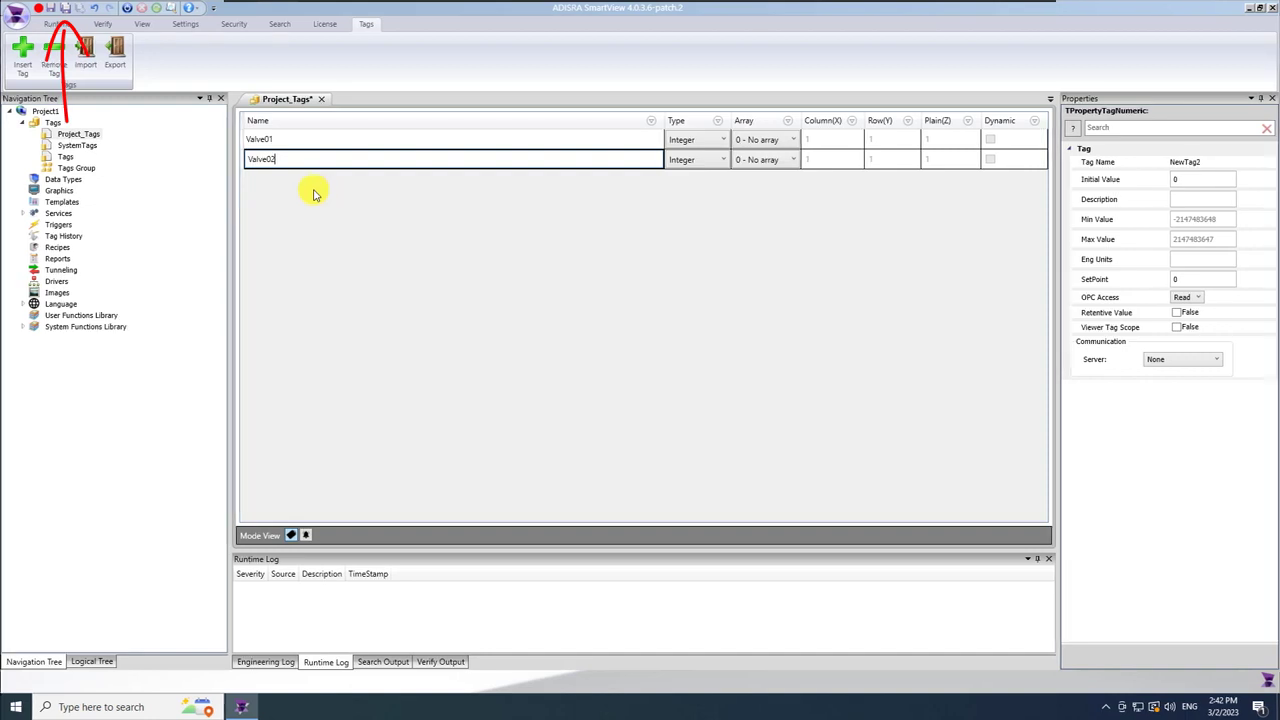
left_click(313, 192)
left_click(66, 11)
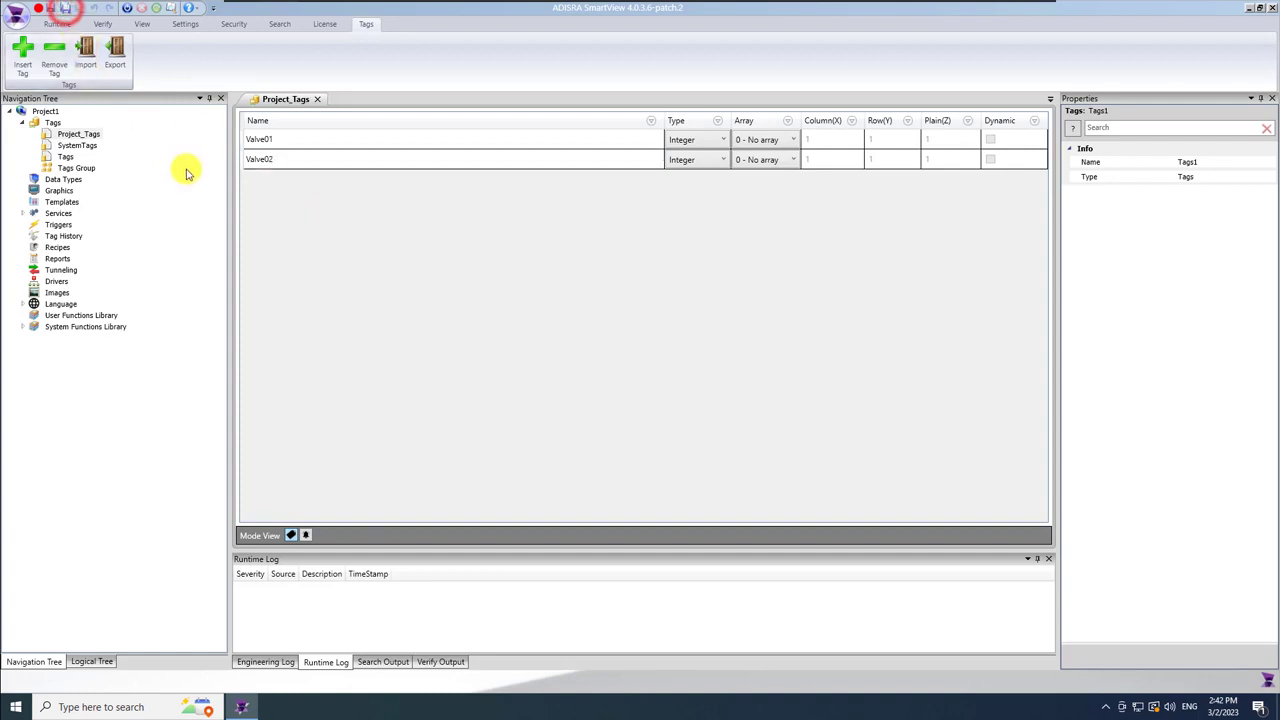
left_click(47, 181)
Create a new Data Types document and save it under the name Valves.
right_click(47, 181)
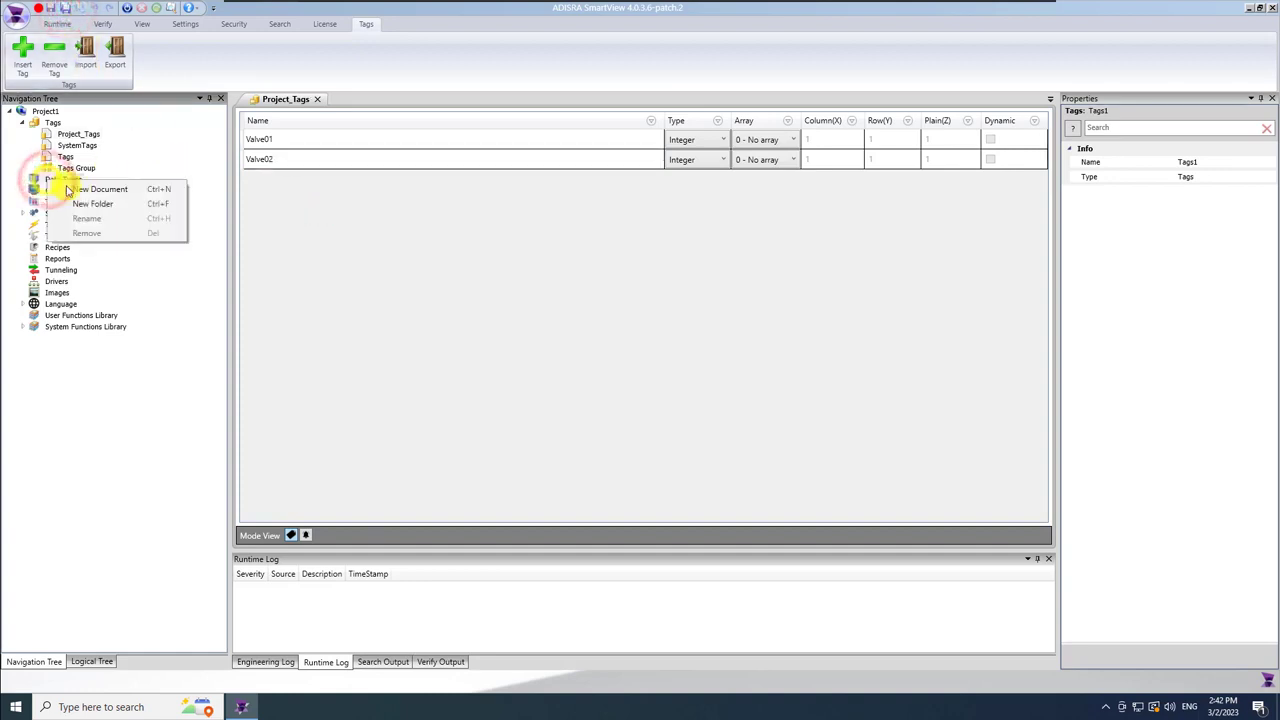
left_click(140, 185)
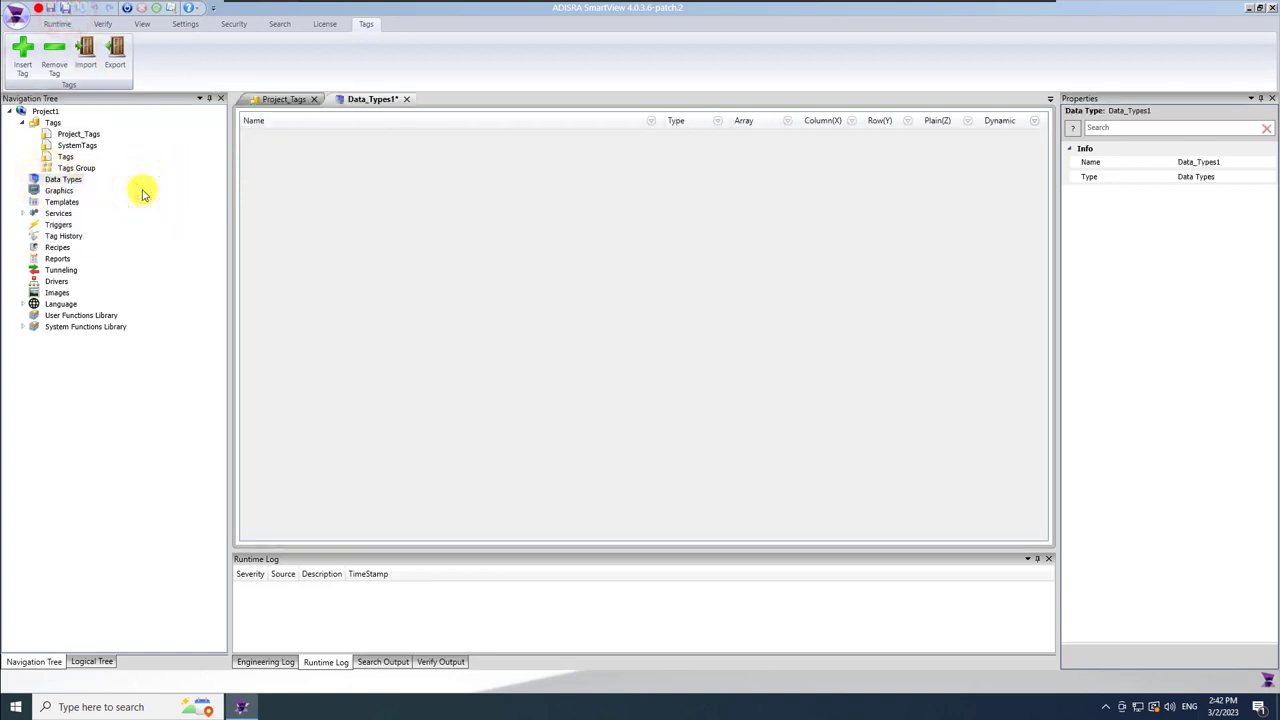
left_click(65, 11)
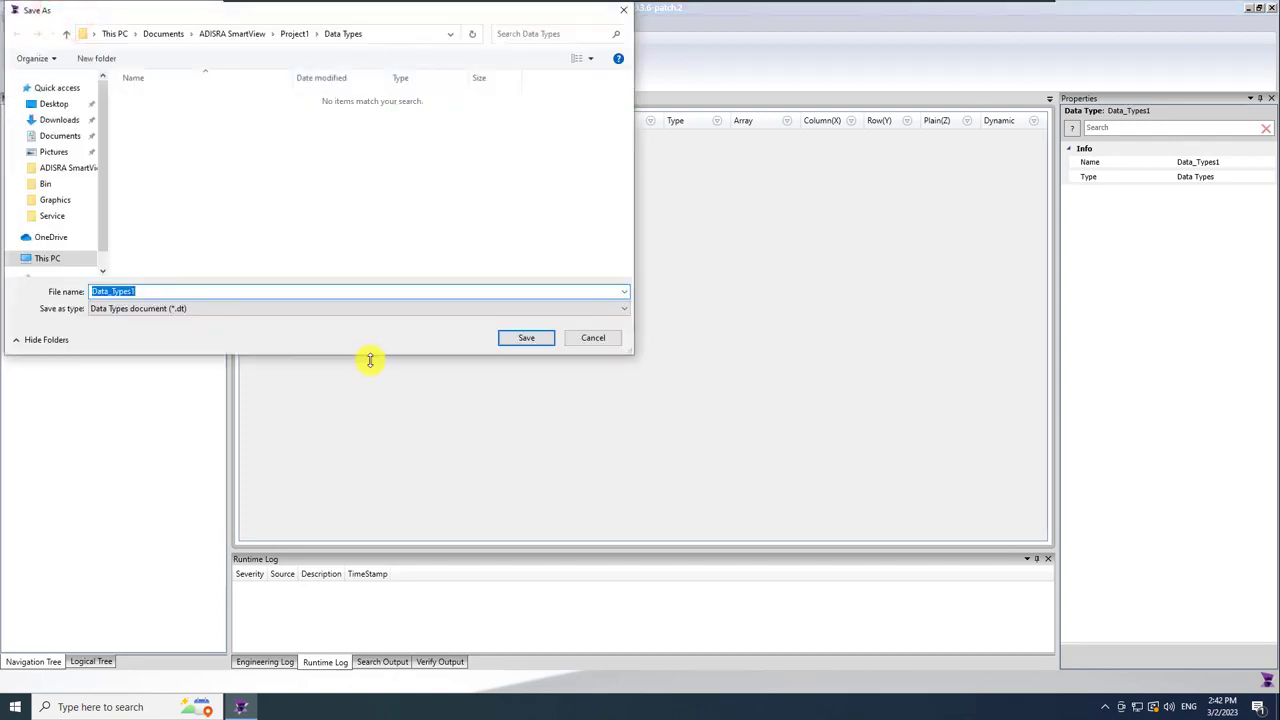
type("Valves")
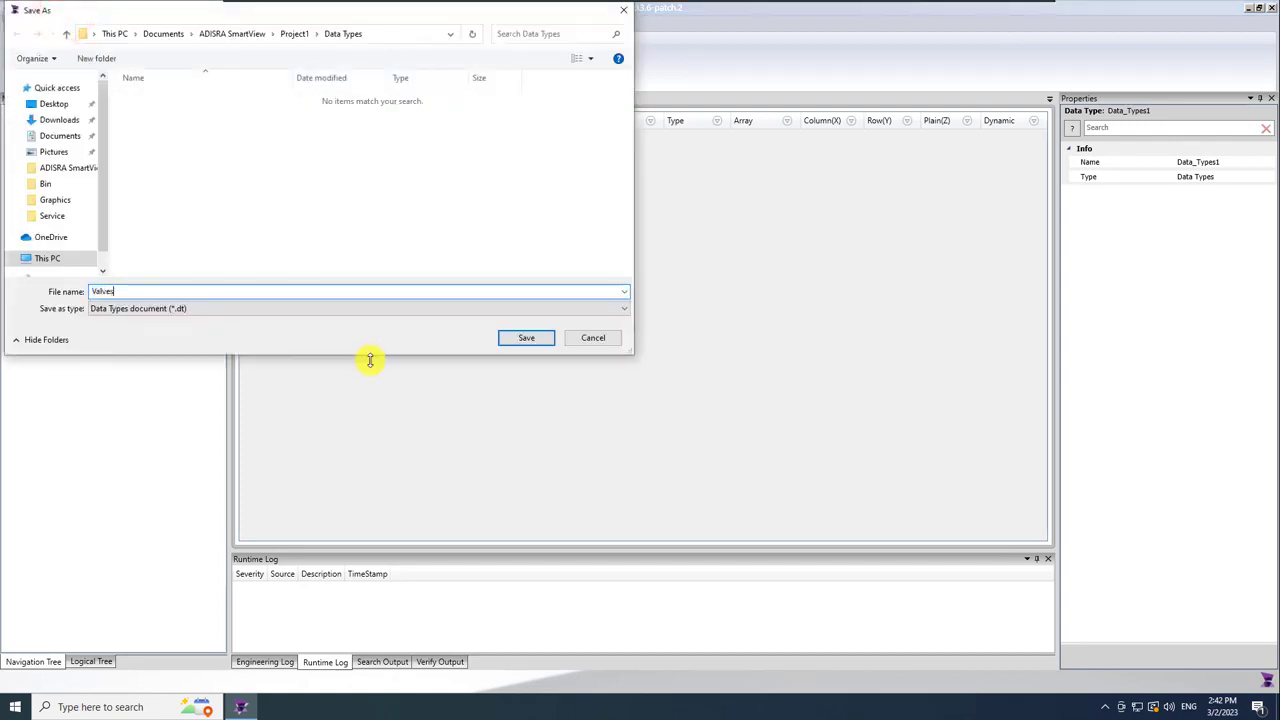
key("Return")
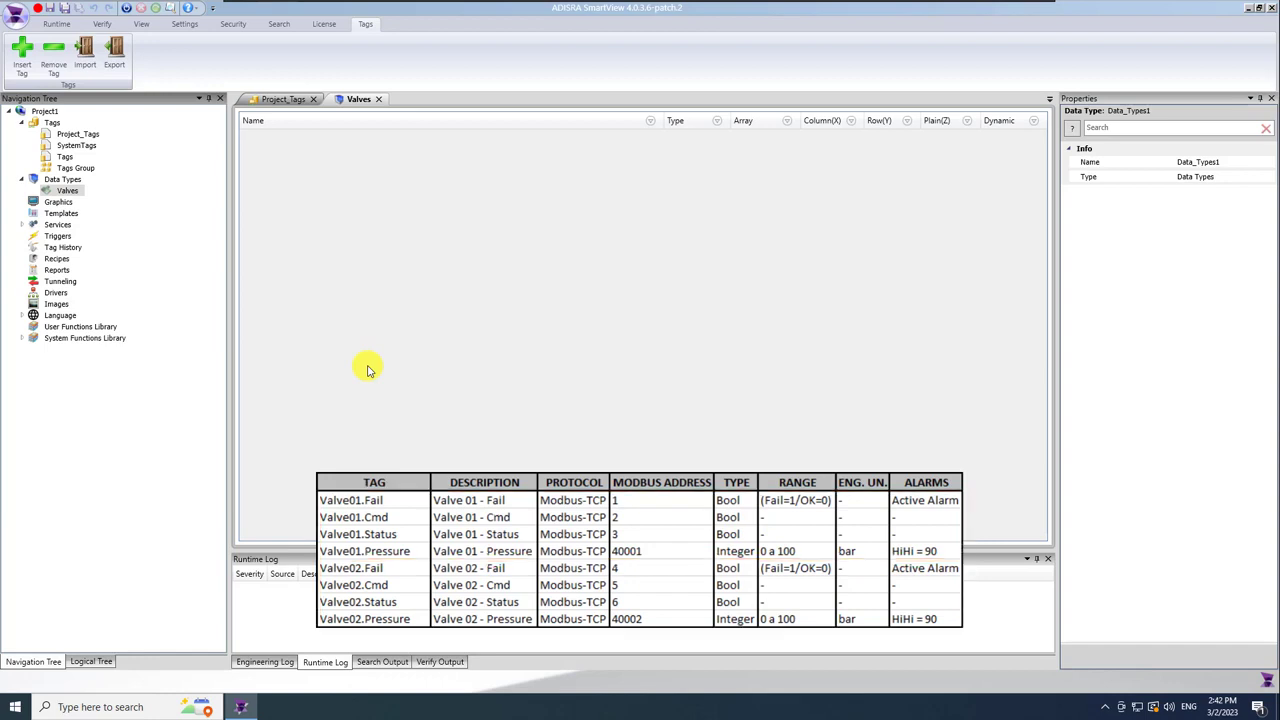
Add four member rows to Valves and name the first two Fail and Cmd.
left_click(22, 58)
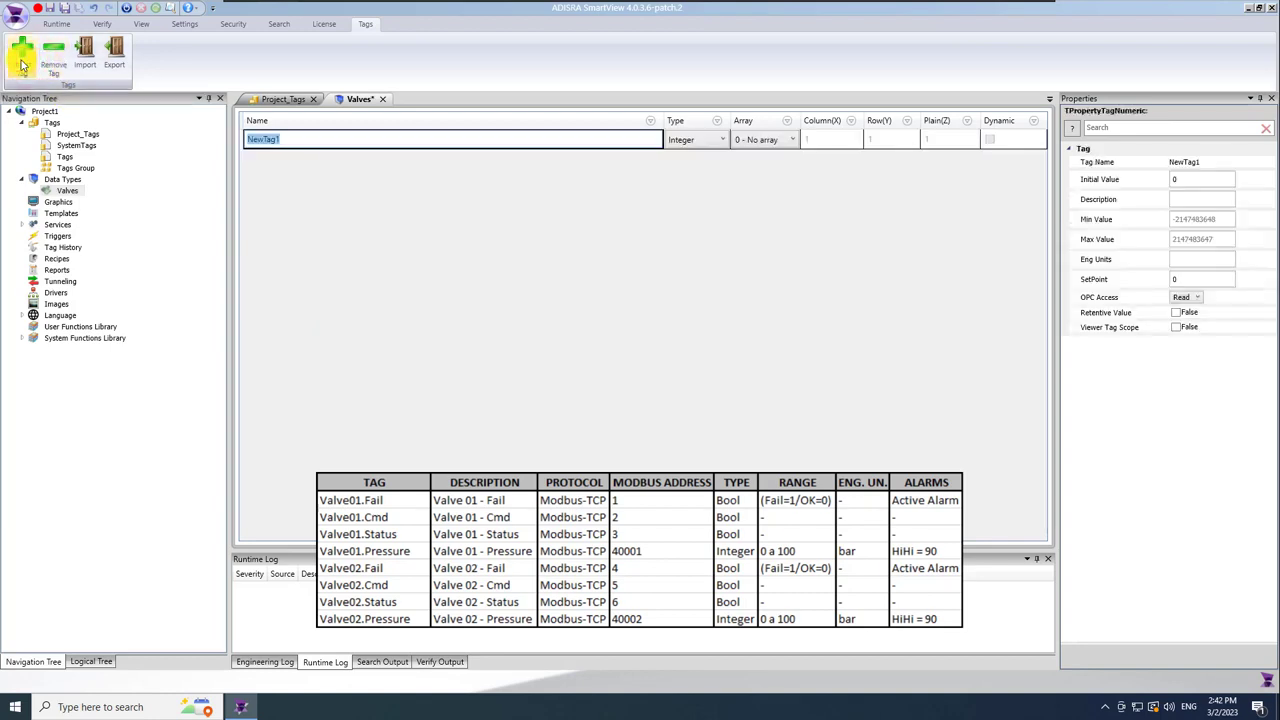
left_click(22, 58)
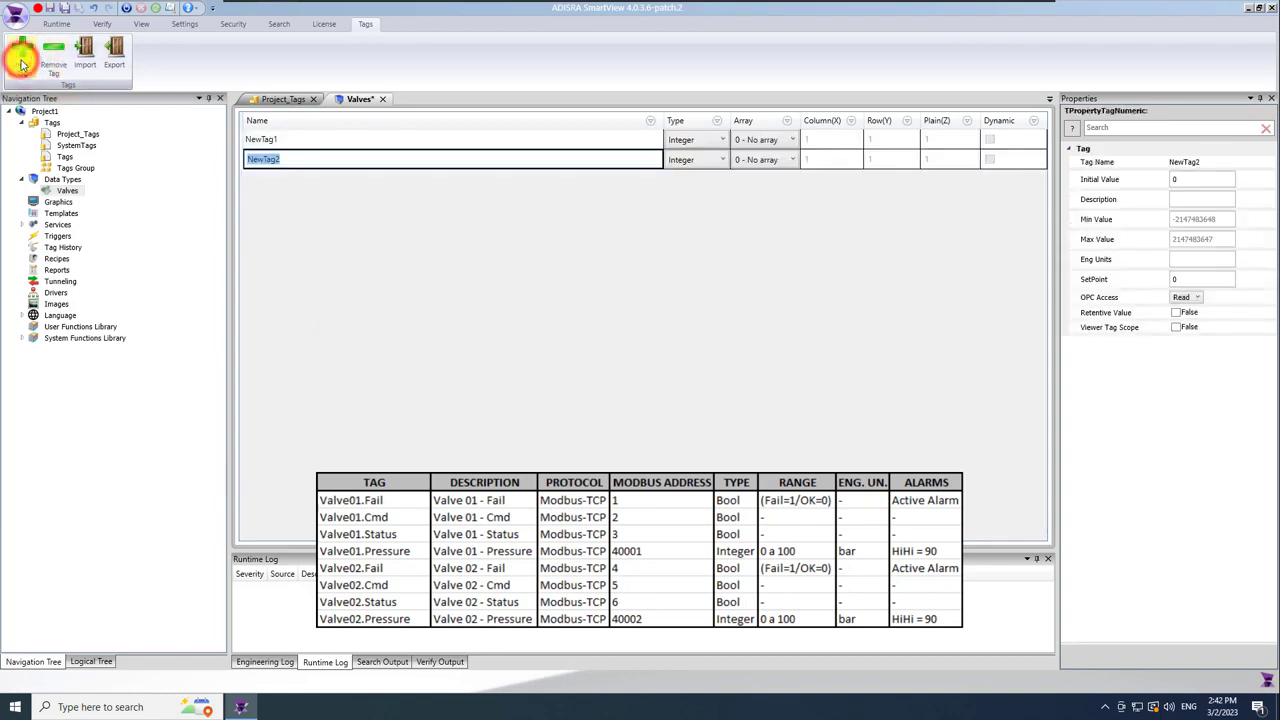
left_click(22, 58)
left_click(22, 58)
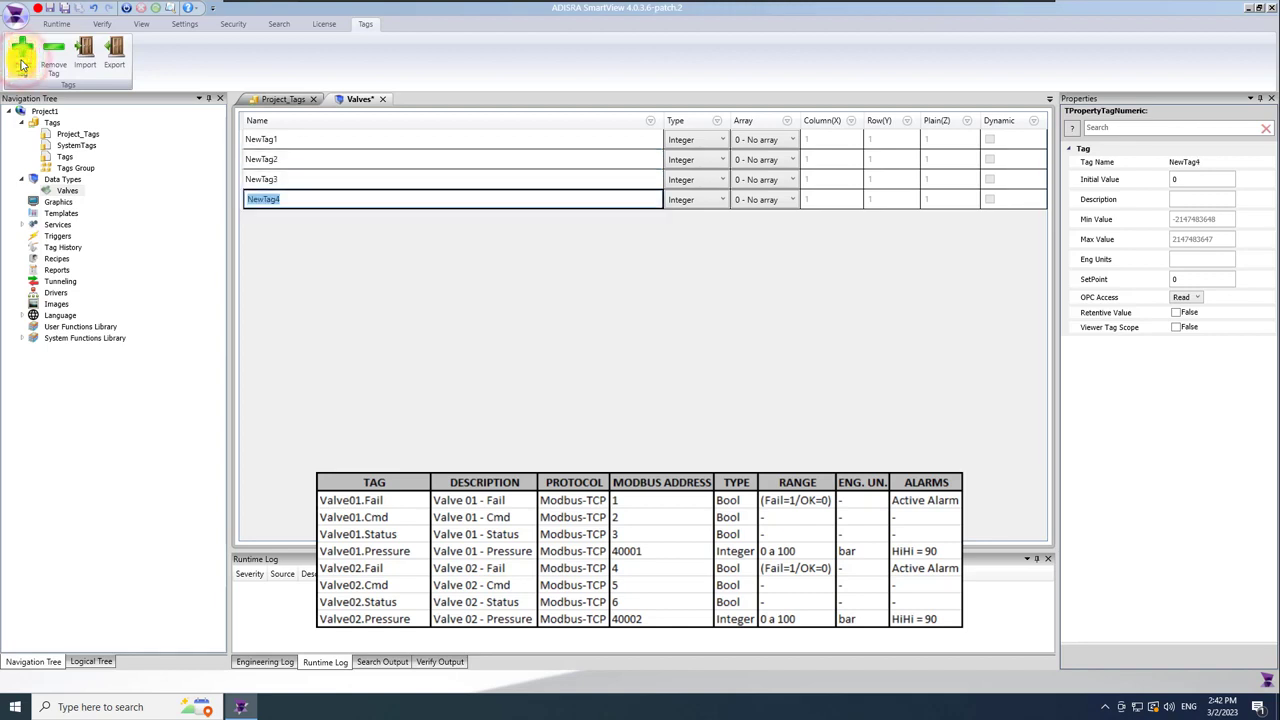
left_click(328, 139)
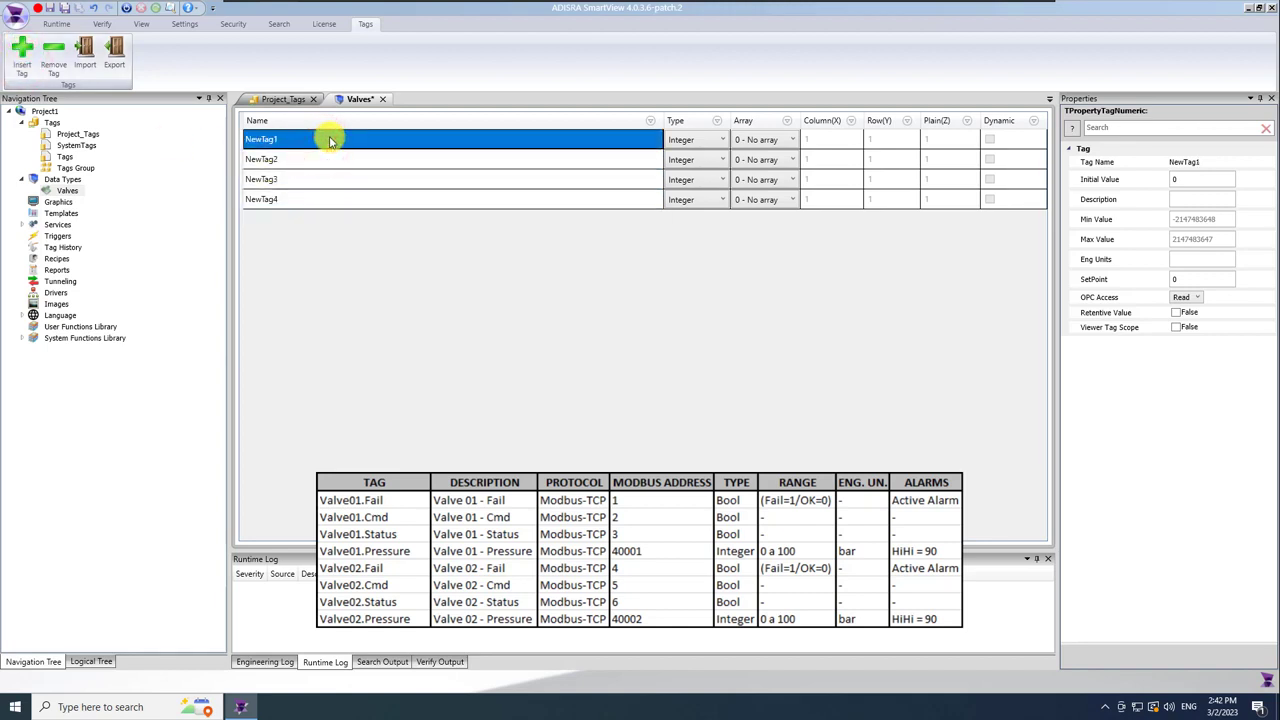
type("Fail")
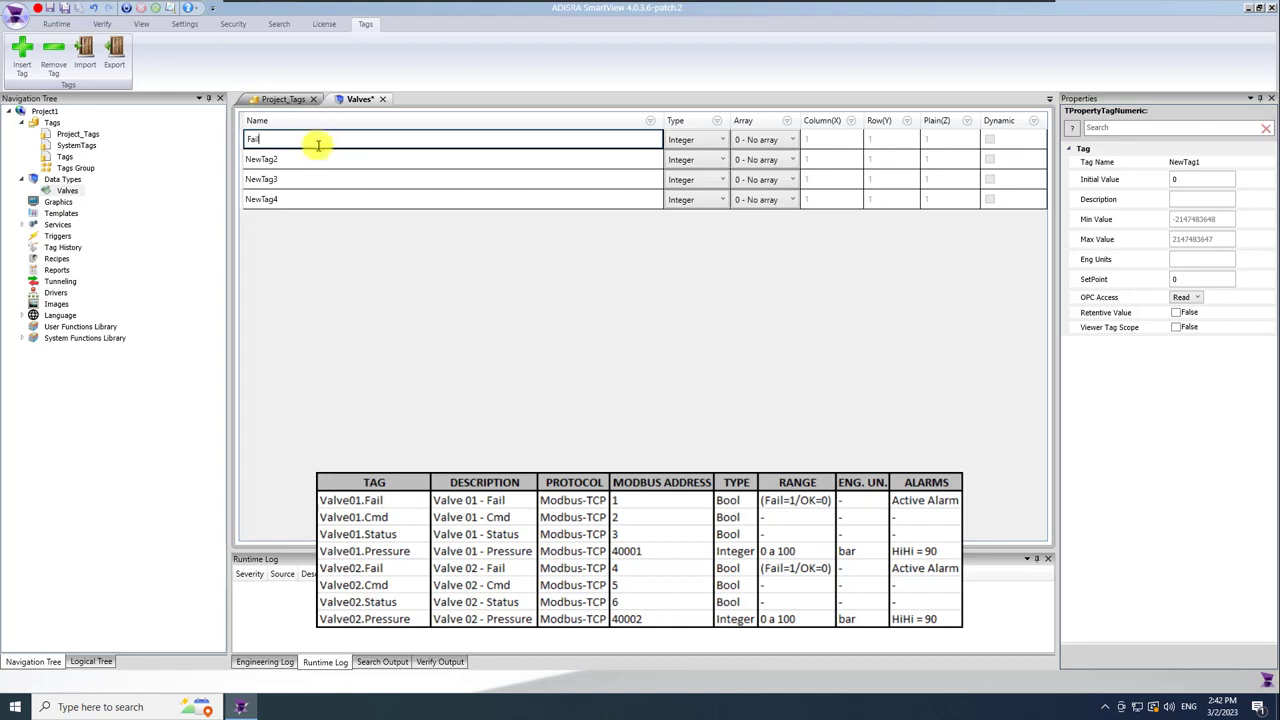
left_click(310, 160)
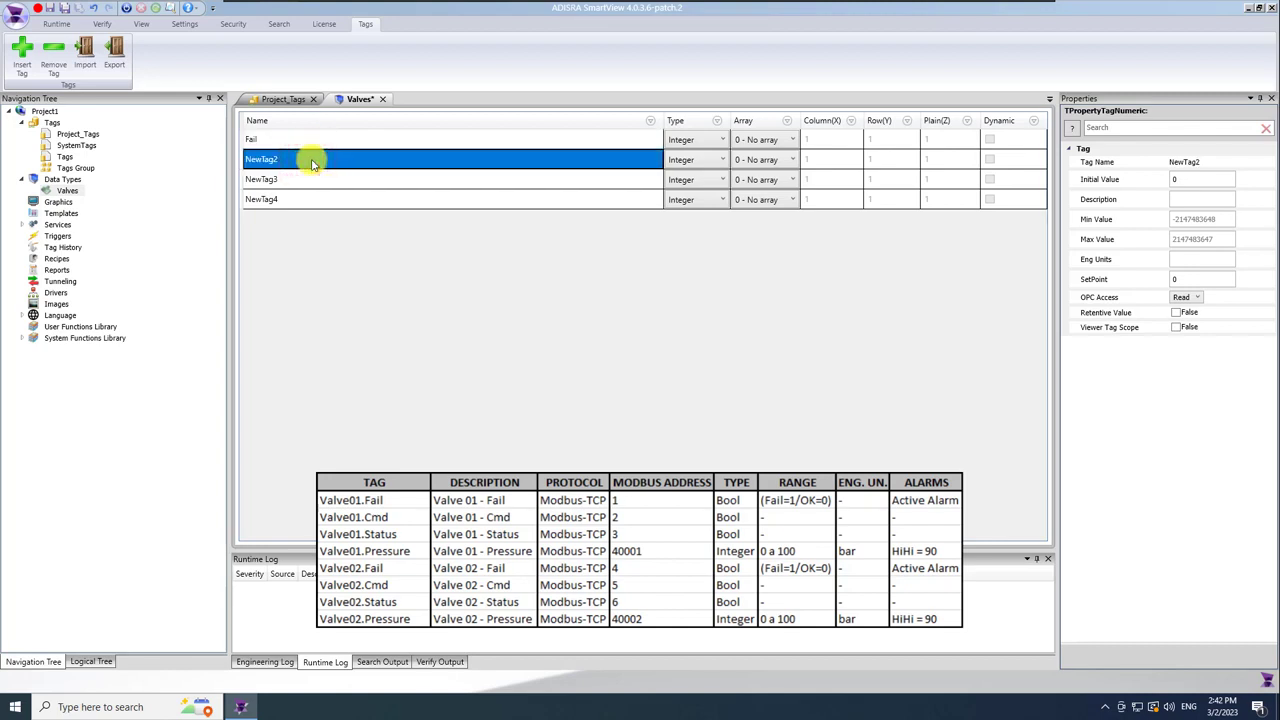
left_click(312, 161)
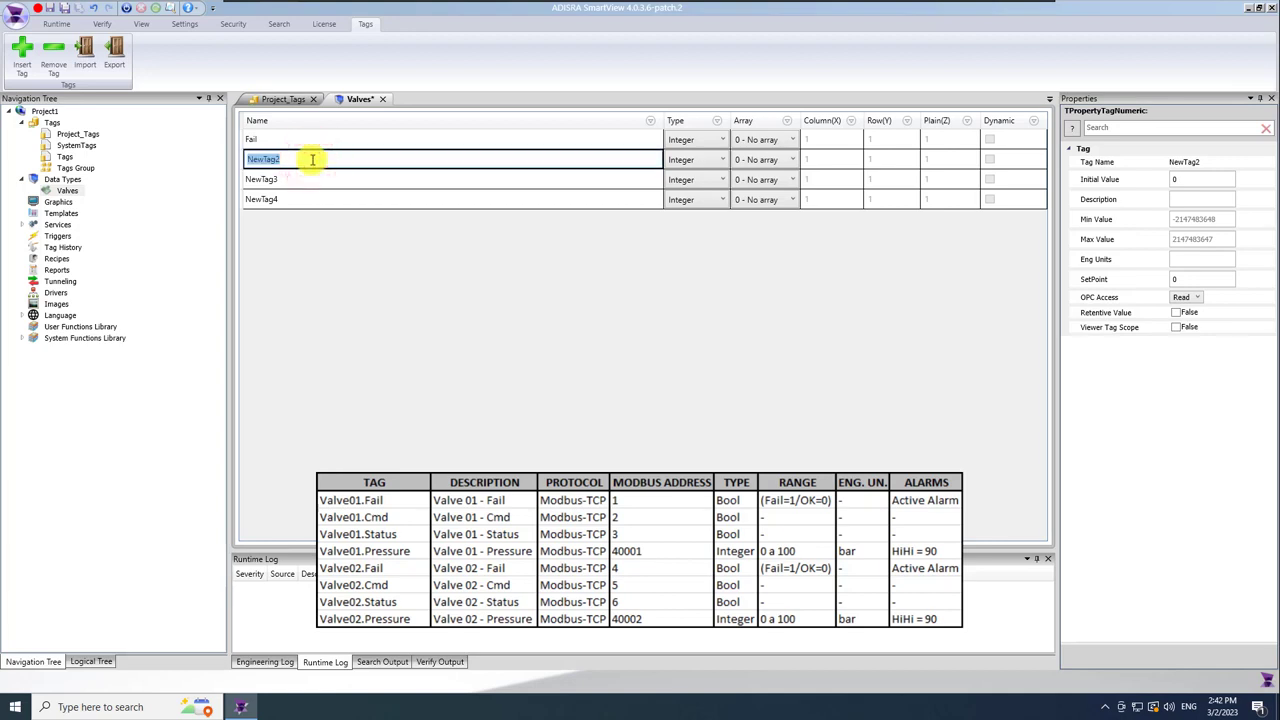
type("Cmd")
key("Return")
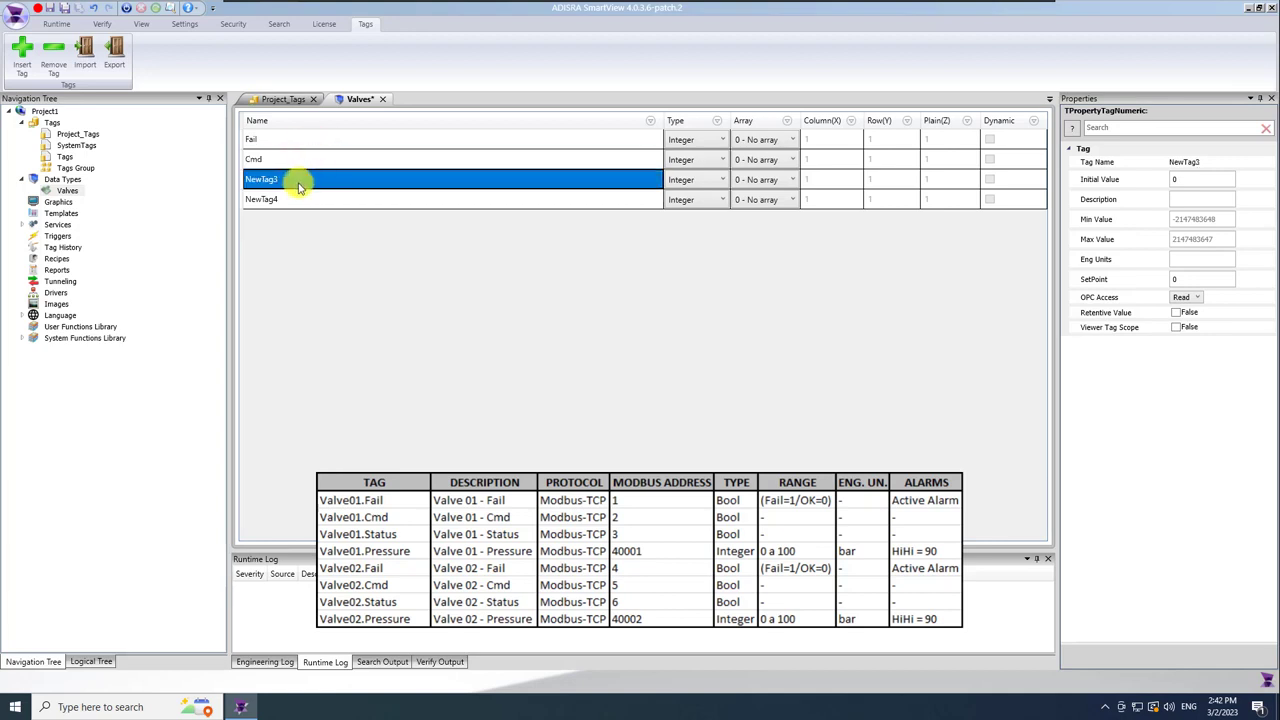
Name the third and fourth Valves members Status and Pressure.
left_click(302, 182)
type("Staut")
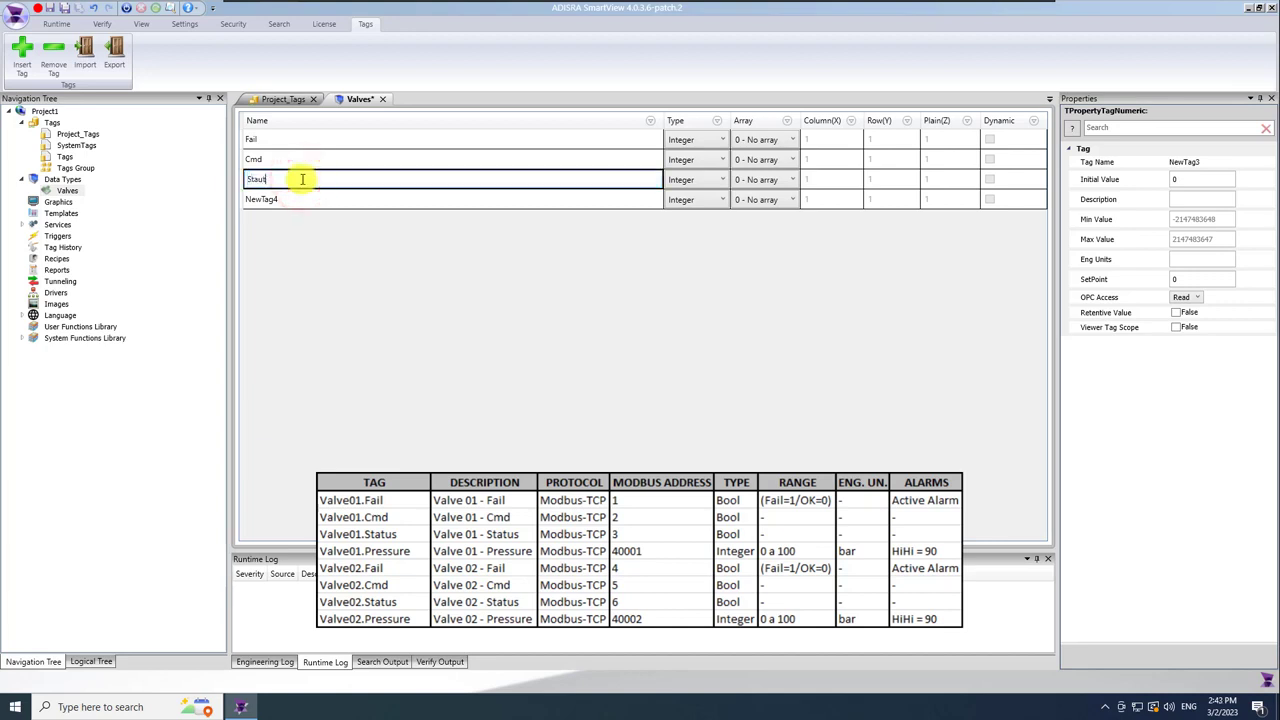
left_click(302, 200)
left_click(302, 200)
type("Presure")
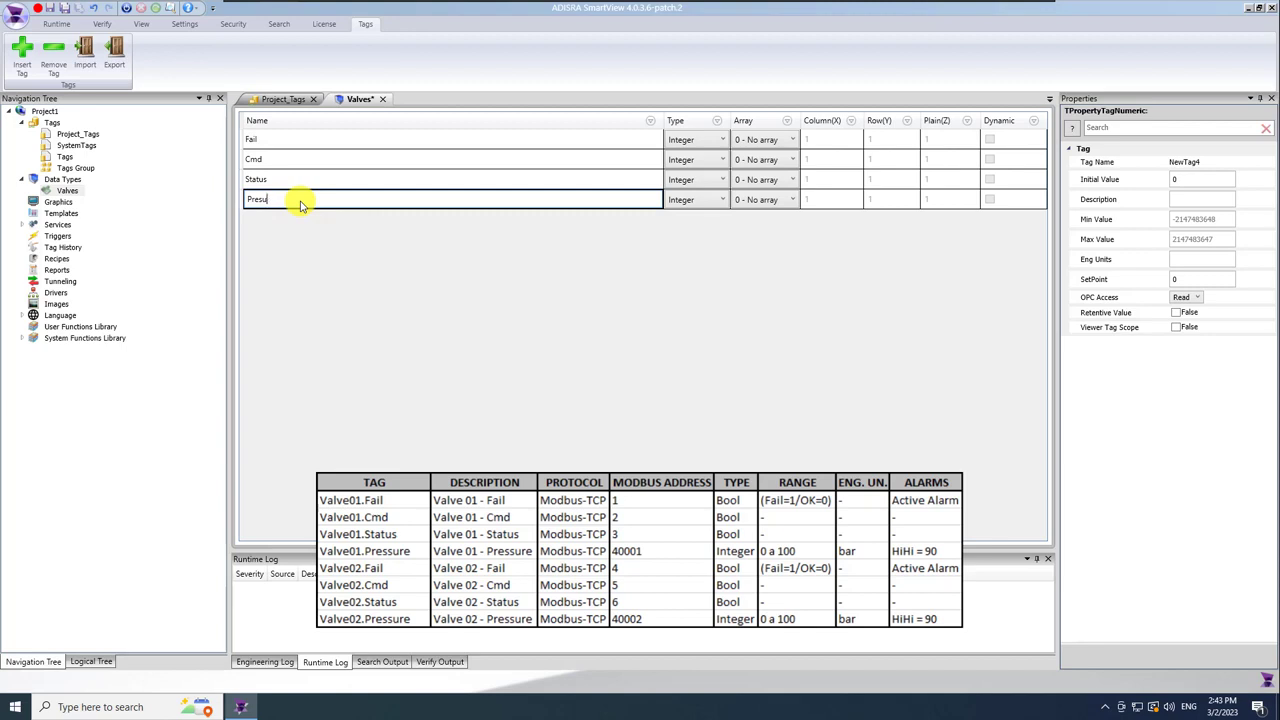
left_click(474, 266)
Set Fail, Cmd and Status to Boolean, leave Pressure Integer, and save Valves.
left_click(700, 143)
left_click(700, 141)
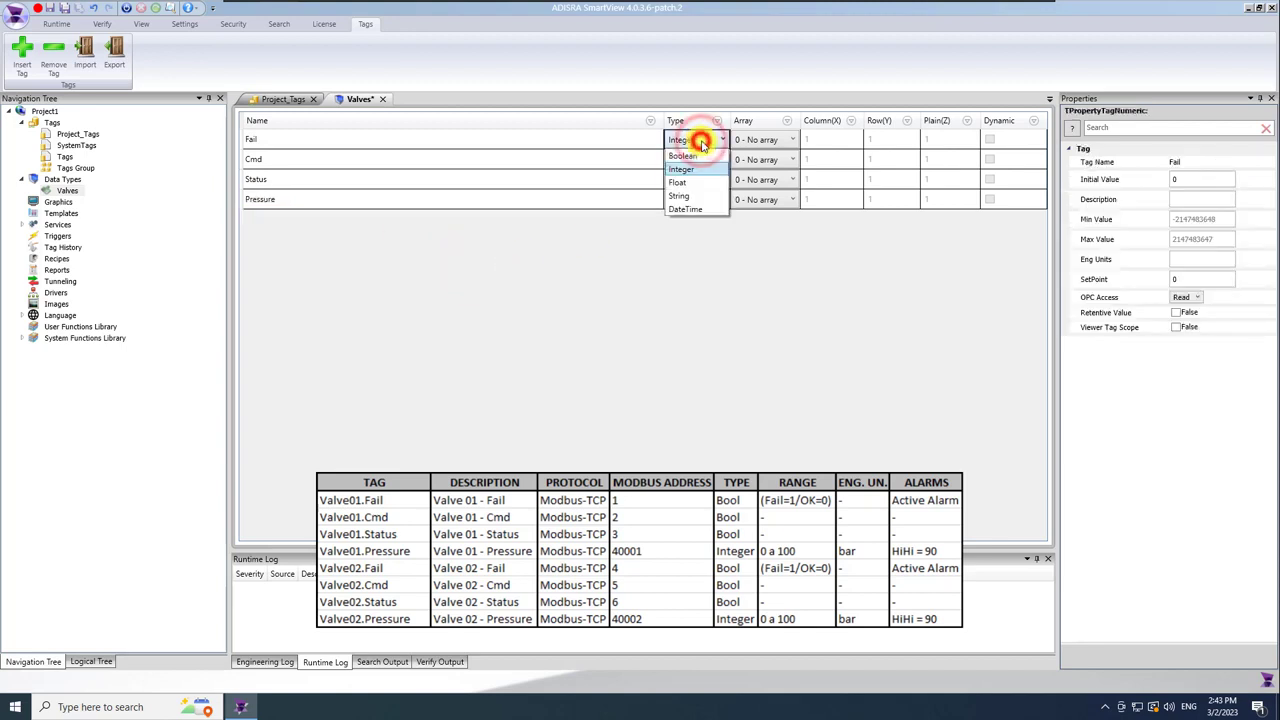
left_click(700, 149)
left_click(708, 162)
left_click(705, 171)
left_click(700, 179)
left_click(703, 194)
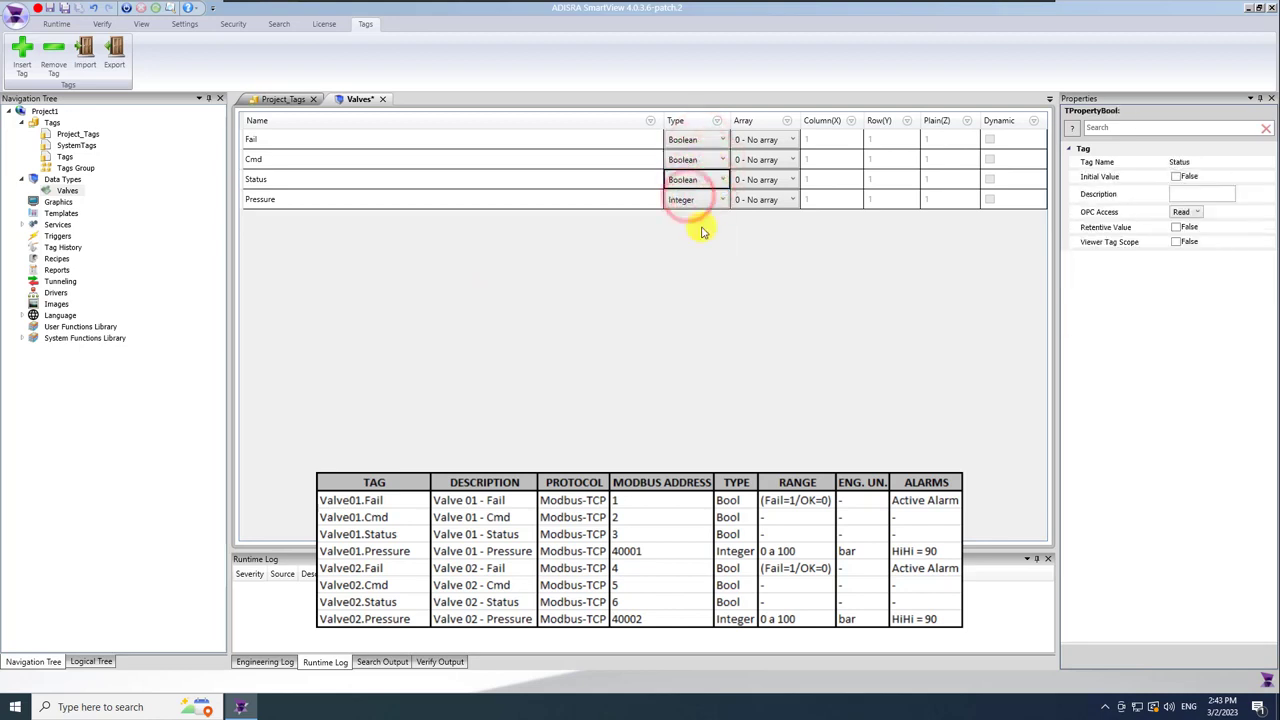
left_click(694, 223)
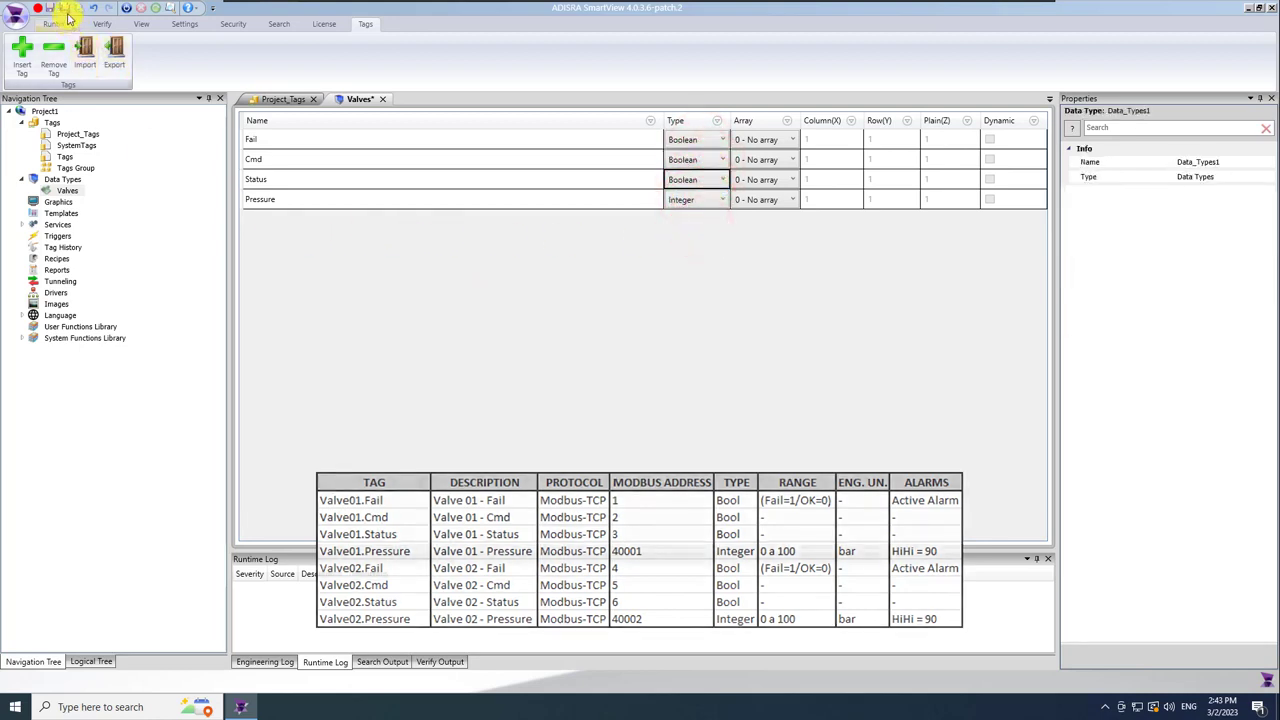
key("ctrl+s")
Close the Valves editor, set Valve01 and Valve02 to type Valves, and save the tags.
left_click(379, 100)
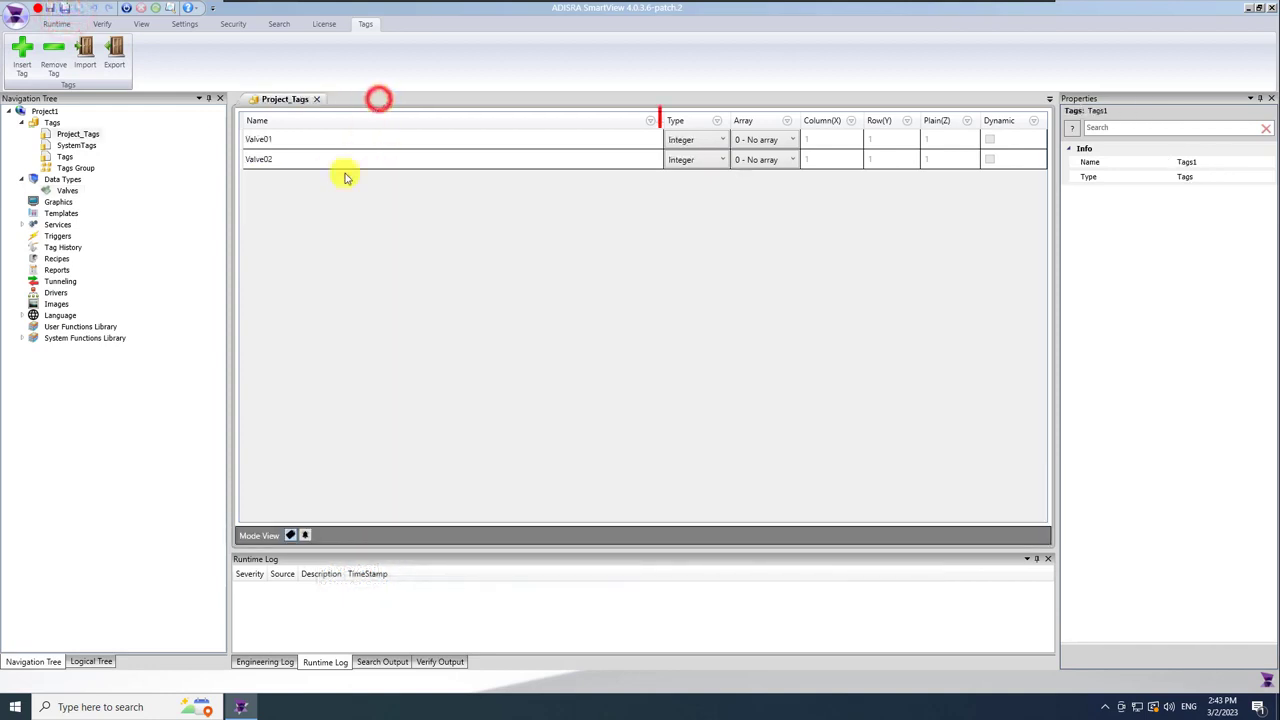
left_click(724, 142)
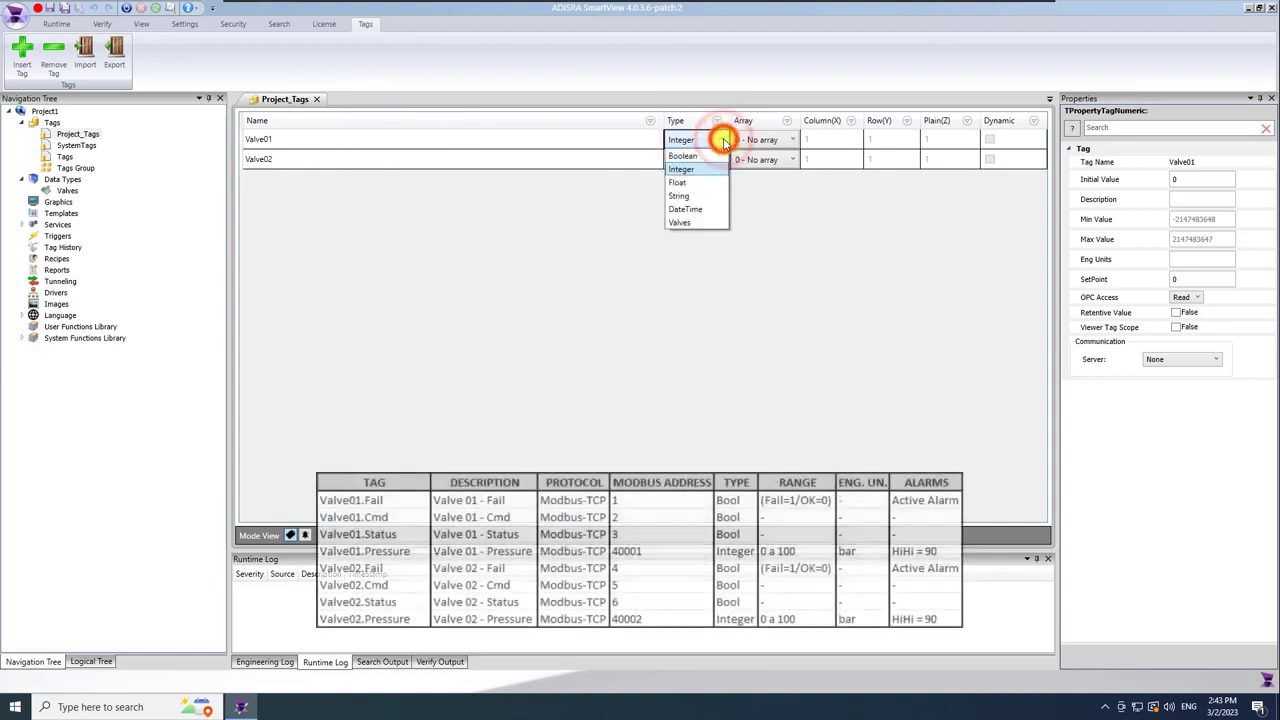
left_click(702, 224)
left_click(720, 160)
left_click(691, 241)
left_click(666, 202)
left_click(612, 140)
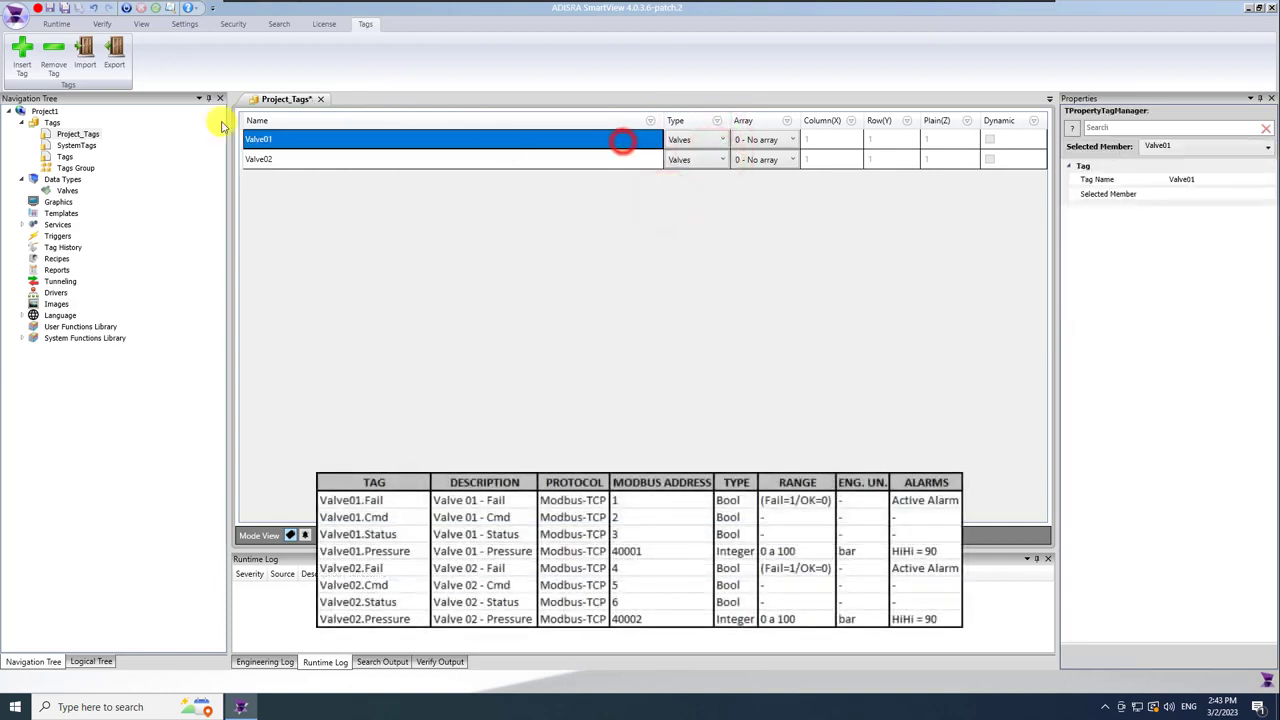
left_click(64, 8)
Select member Valve01.Fail and enter its description 'Valve 01 - Fail'.
left_click(568, 140)
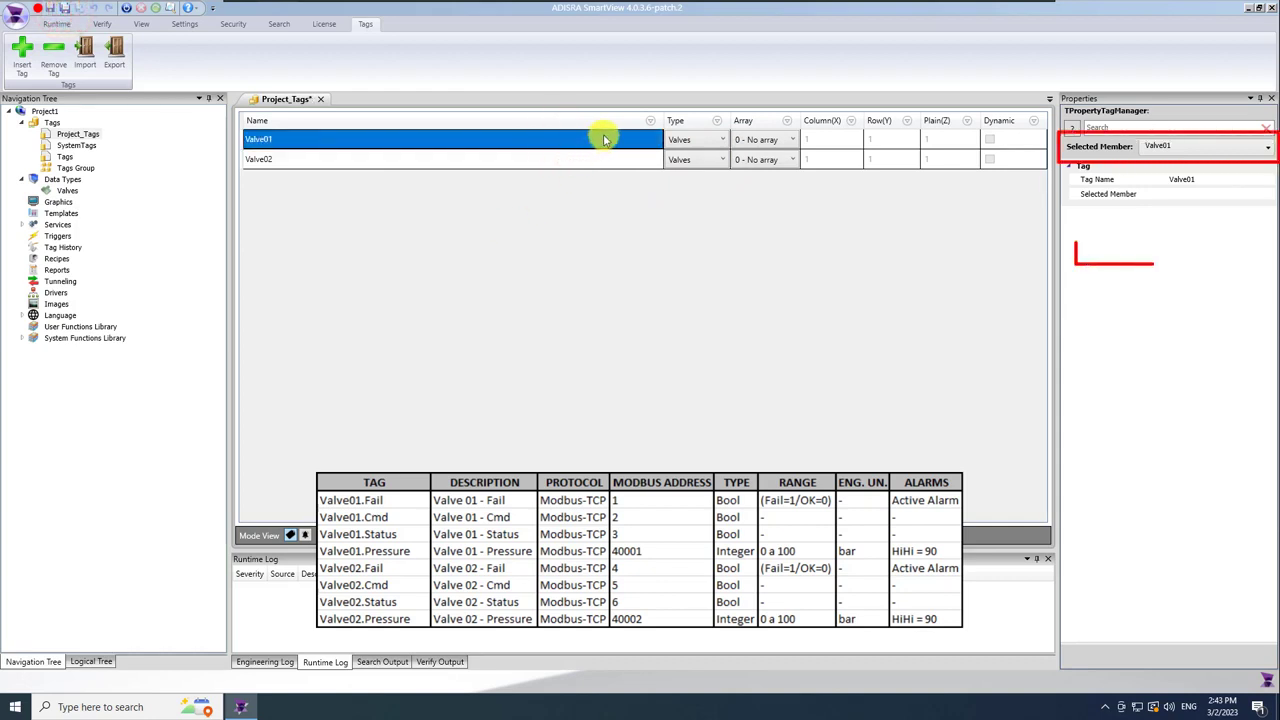
left_click(1200, 145)
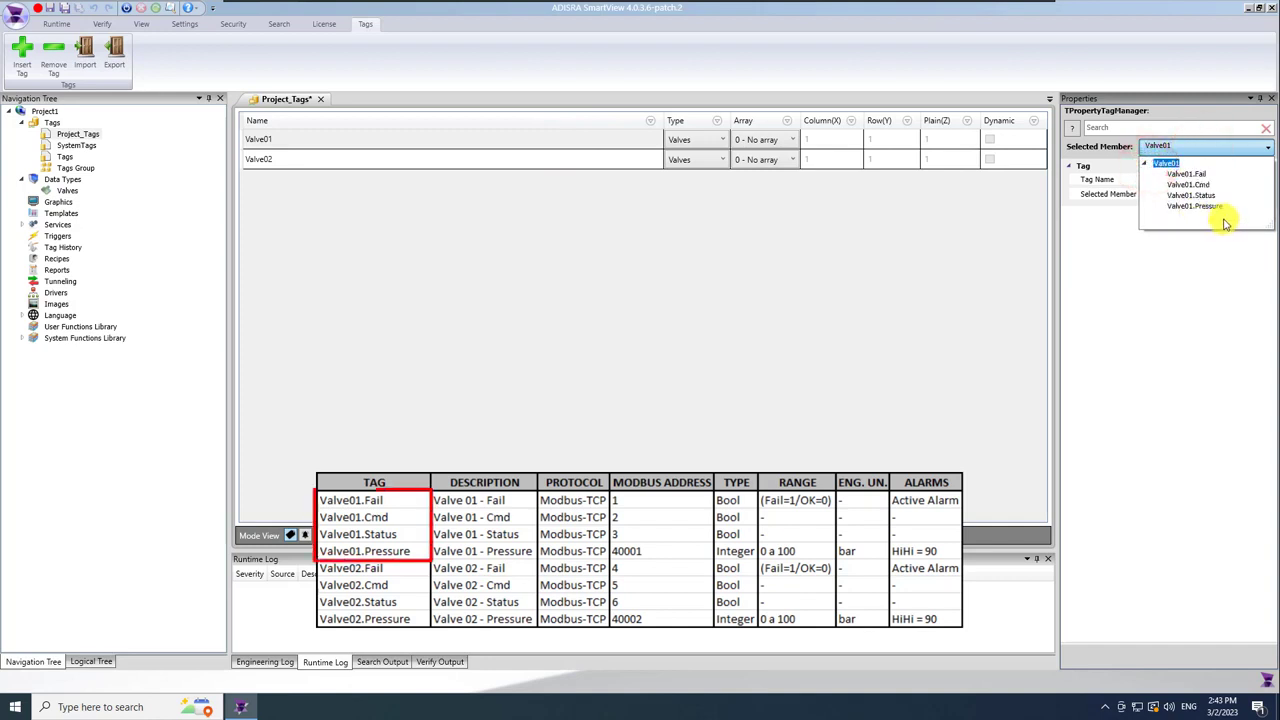
left_click(1196, 176)
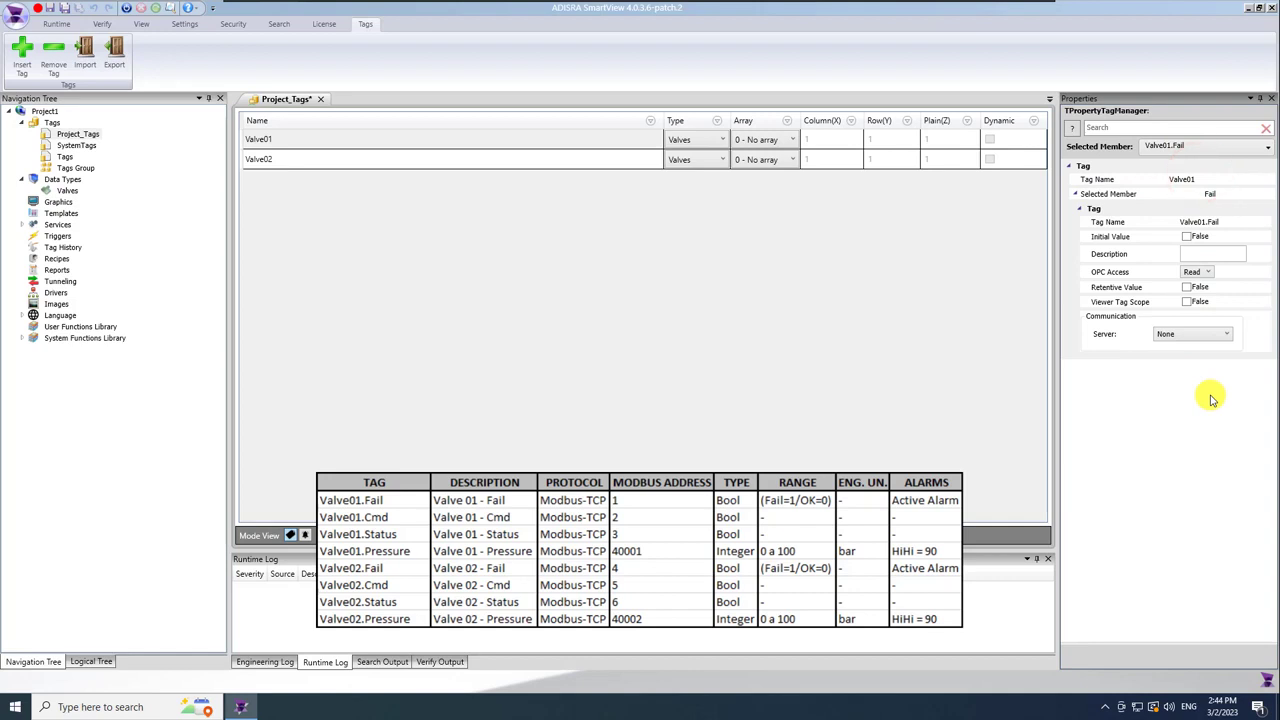
left_click(1212, 254)
type("Valve 01 - Fail")
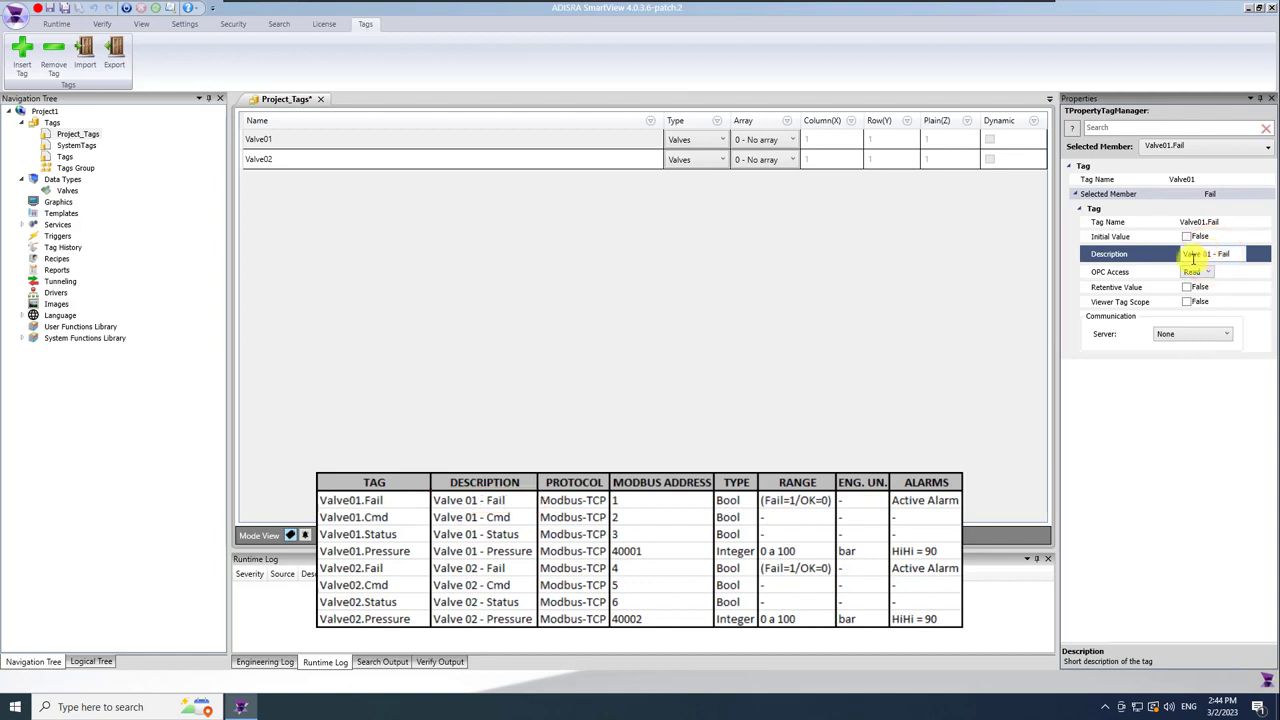
Describe Valve01.Cmd as 'Valve 01 - Cmd' and Valve01.Status as 'Valve 01 - Status'.
left_click(1240, 147)
left_click(1215, 172)
left_click(1215, 255)
type("Valve")
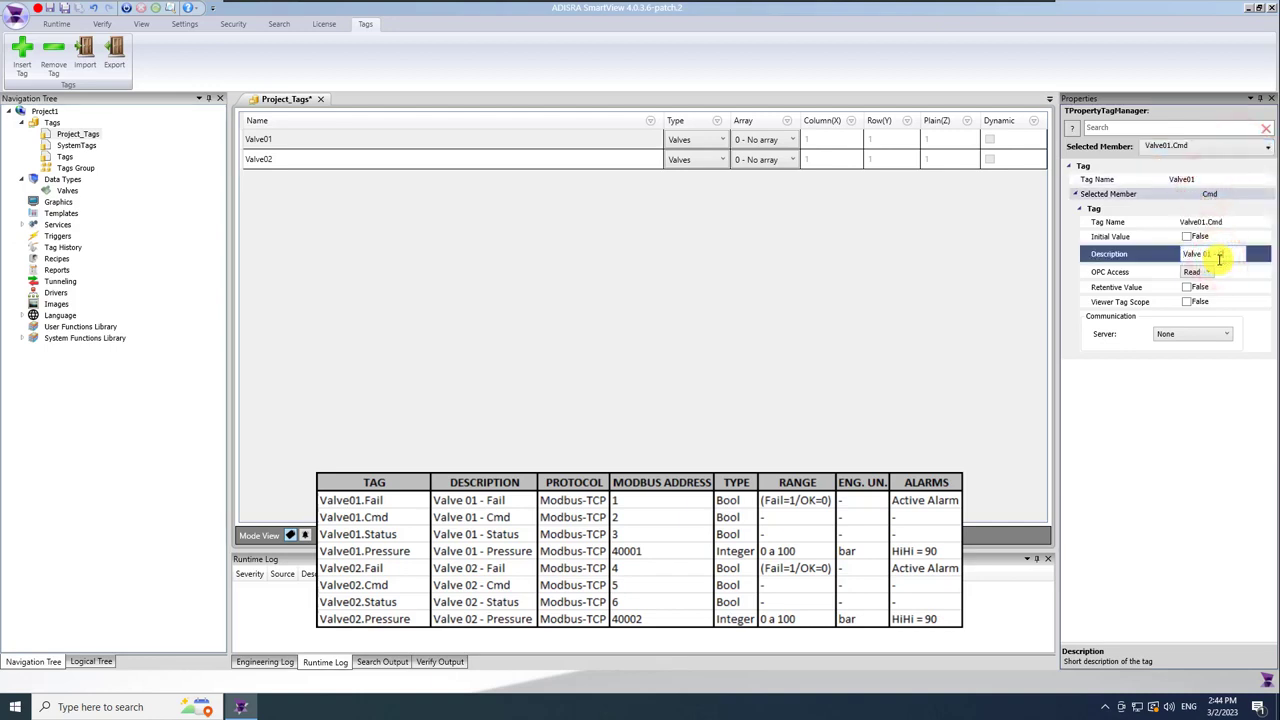
type(" 01 - Cmd")
left_click(1230, 146)
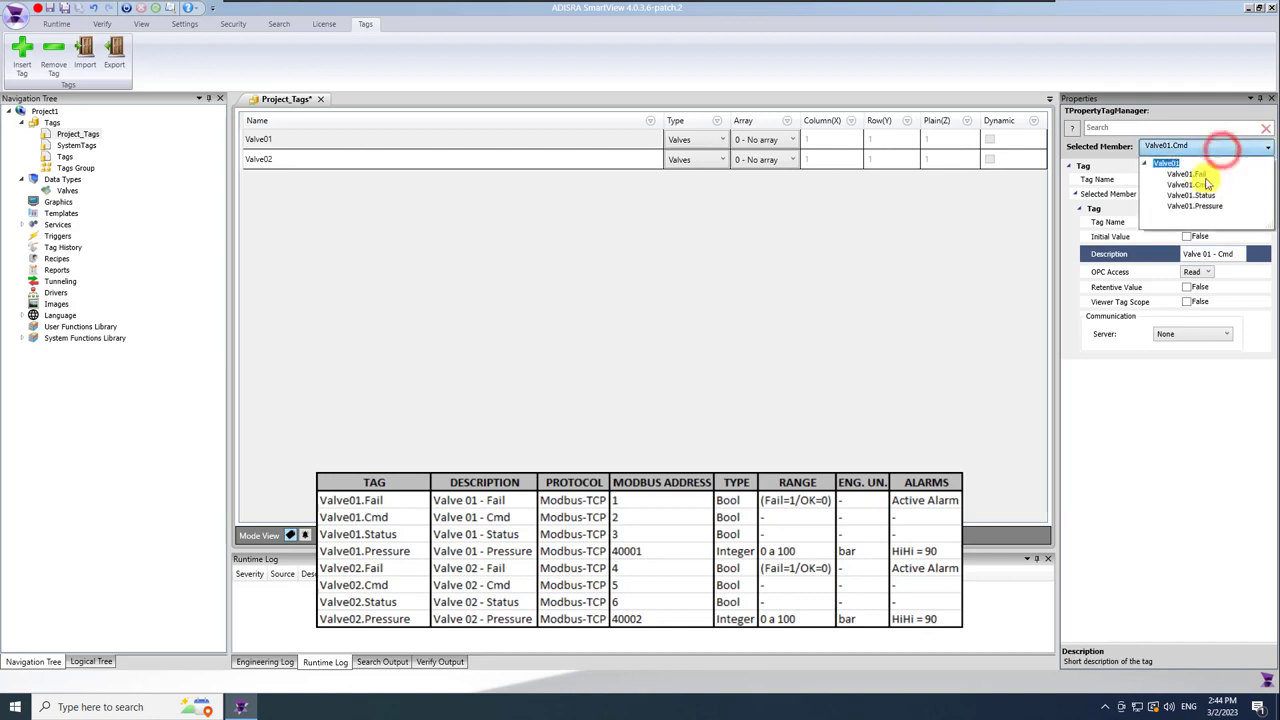
left_click(1209, 196)
left_click(1215, 254)
type("Valve")
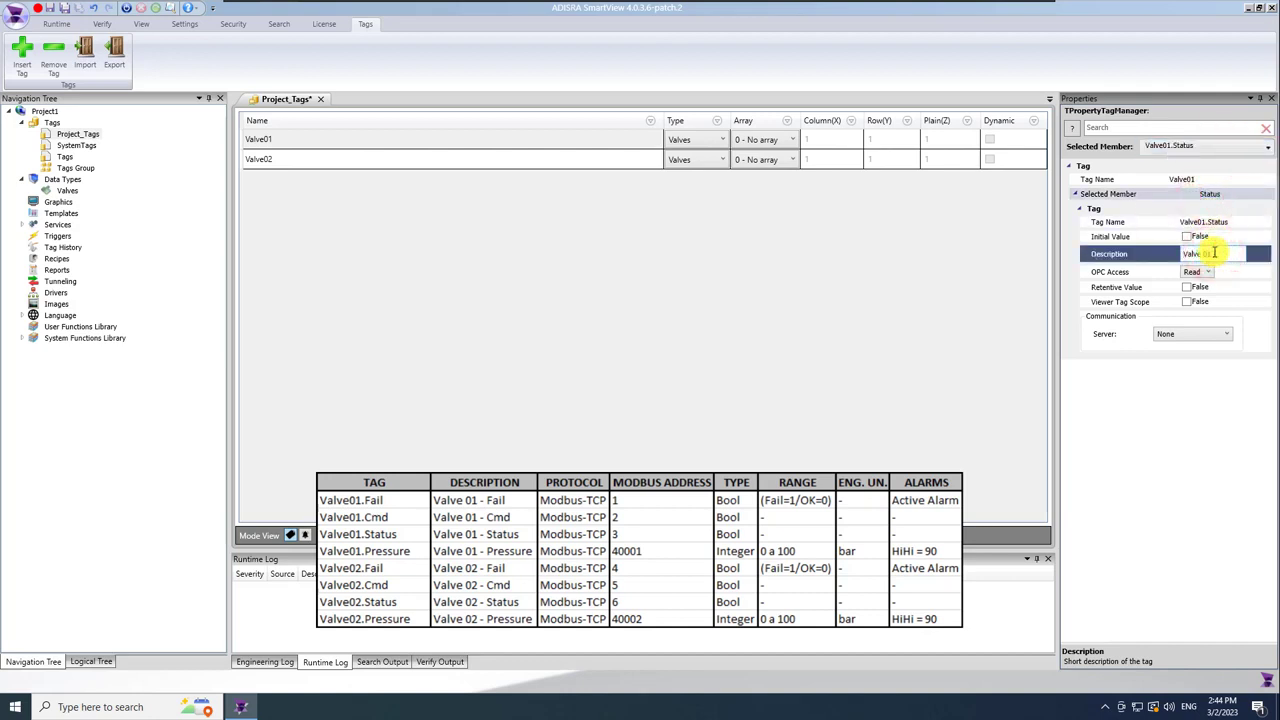
Give Valve01.Pressure description 'Valve 01 - Pressure', range 0–100 and units bar, then save.
left_click(1208, 150)
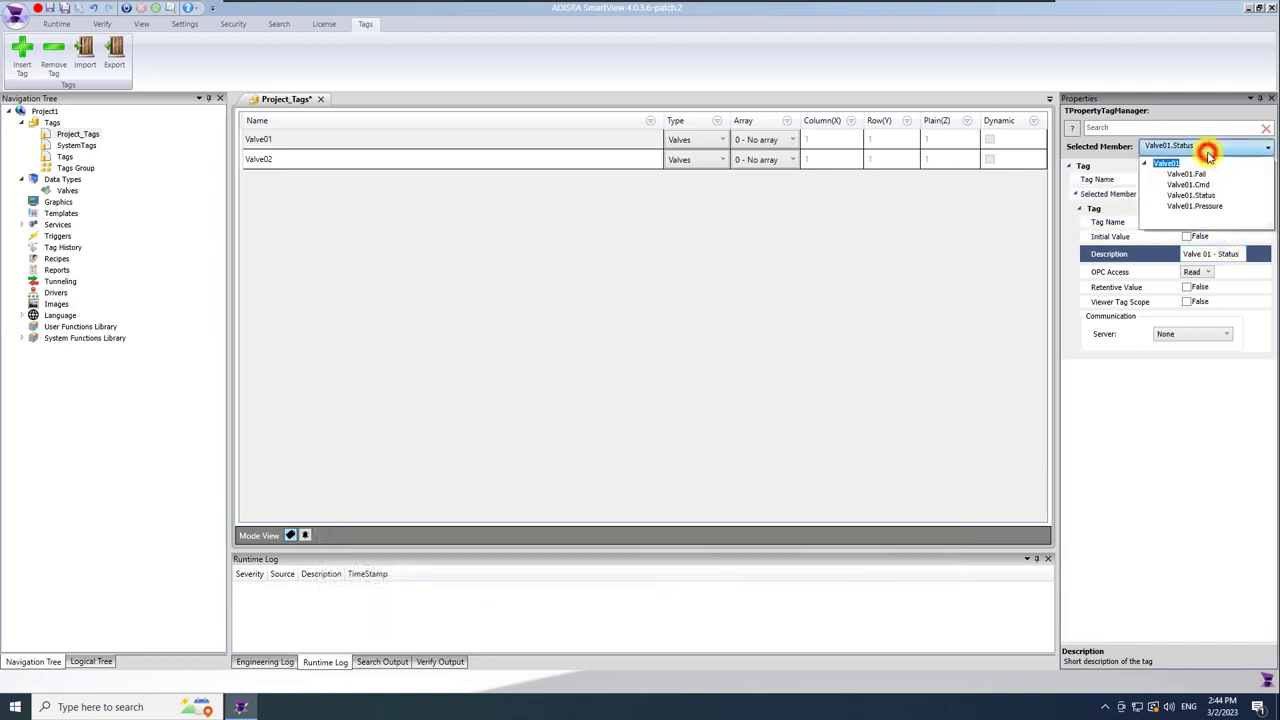
left_click(1208, 207)
left_click(1211, 259)
type("Valve 01 - Pressure")
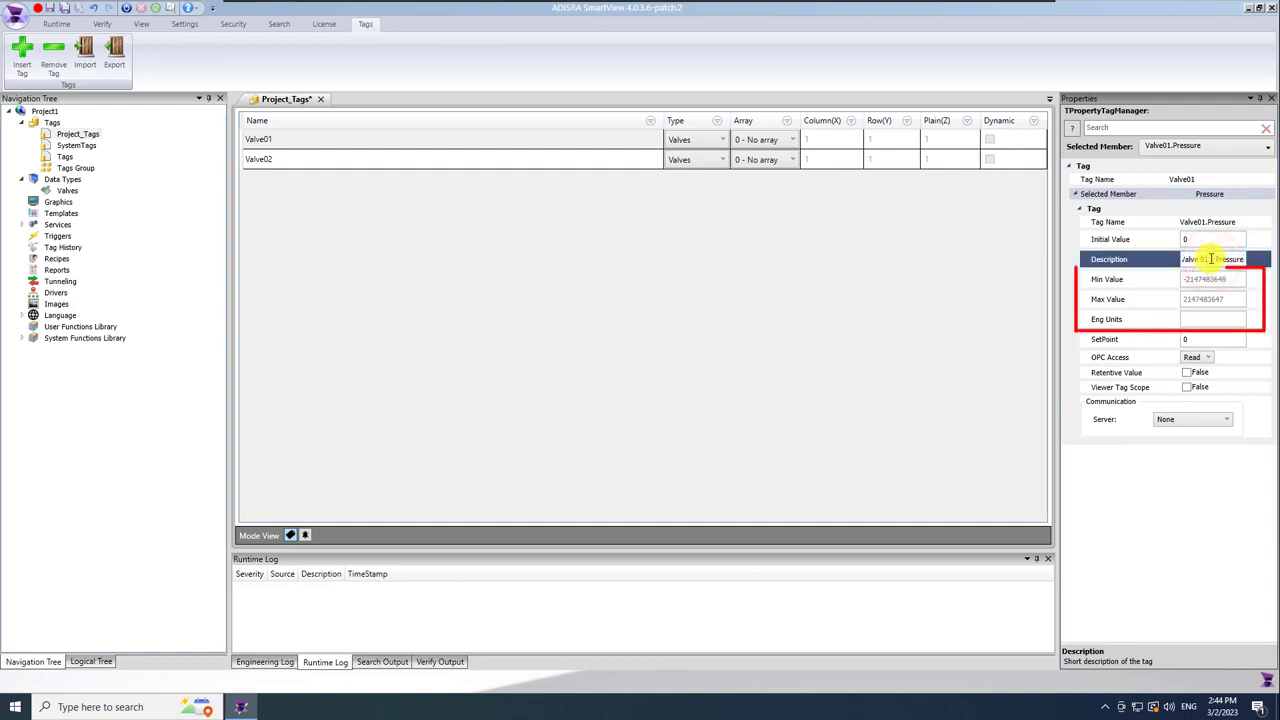
left_click(1229, 279)
type("0")
left_click(1232, 298)
type("100")
left_click(1234, 318)
type("bar")
left_click(1143, 457)
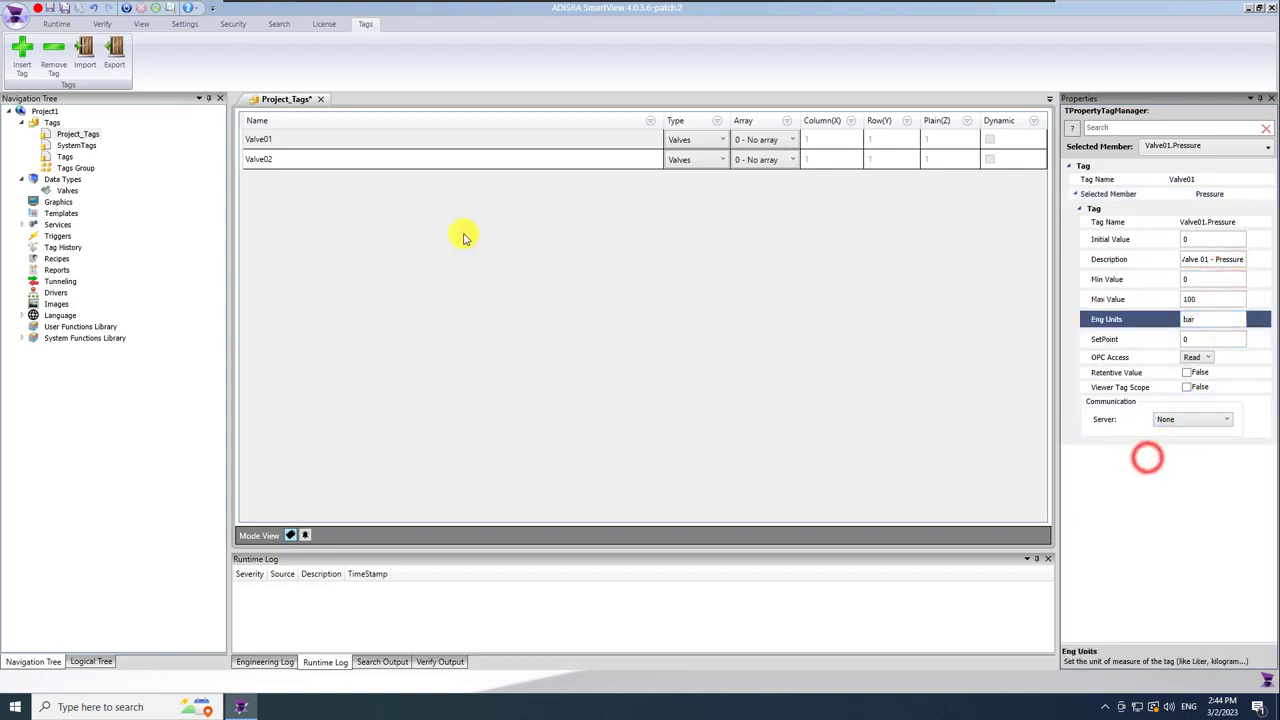
left_click(65, 9)
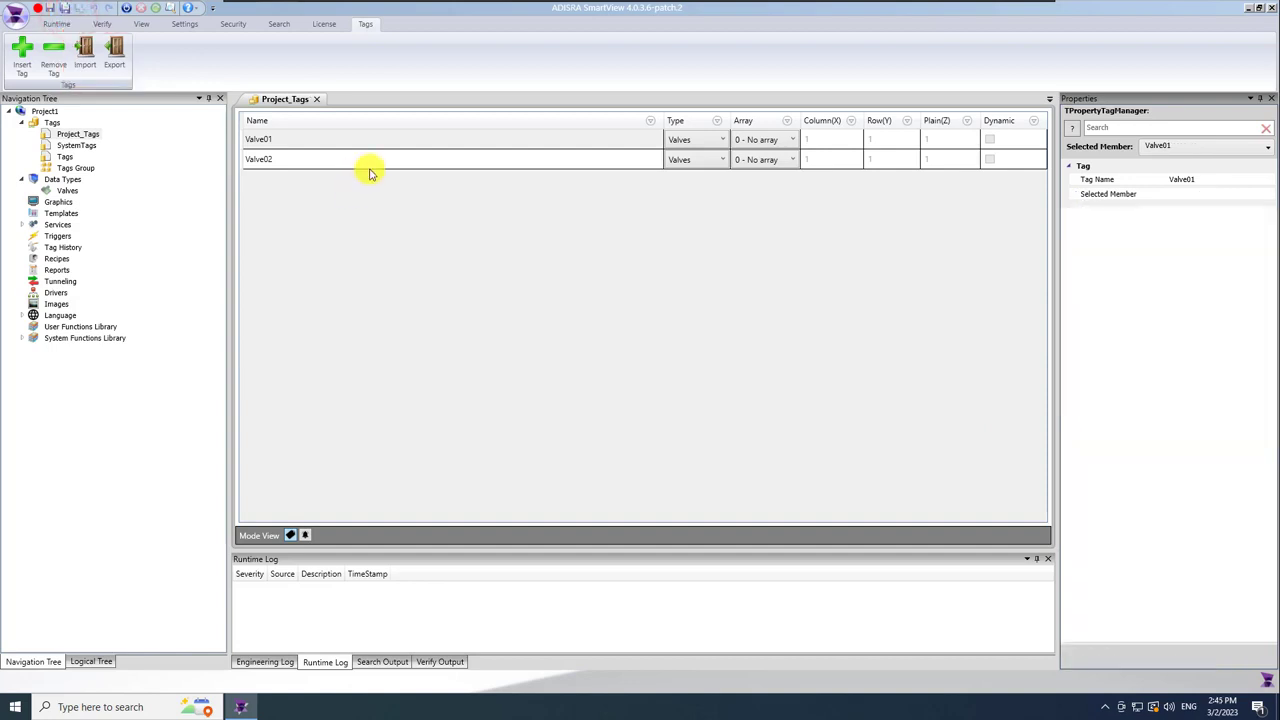
Export the project tags as test.csv to the Desktop and minimize SmartView.
left_click(114, 48)
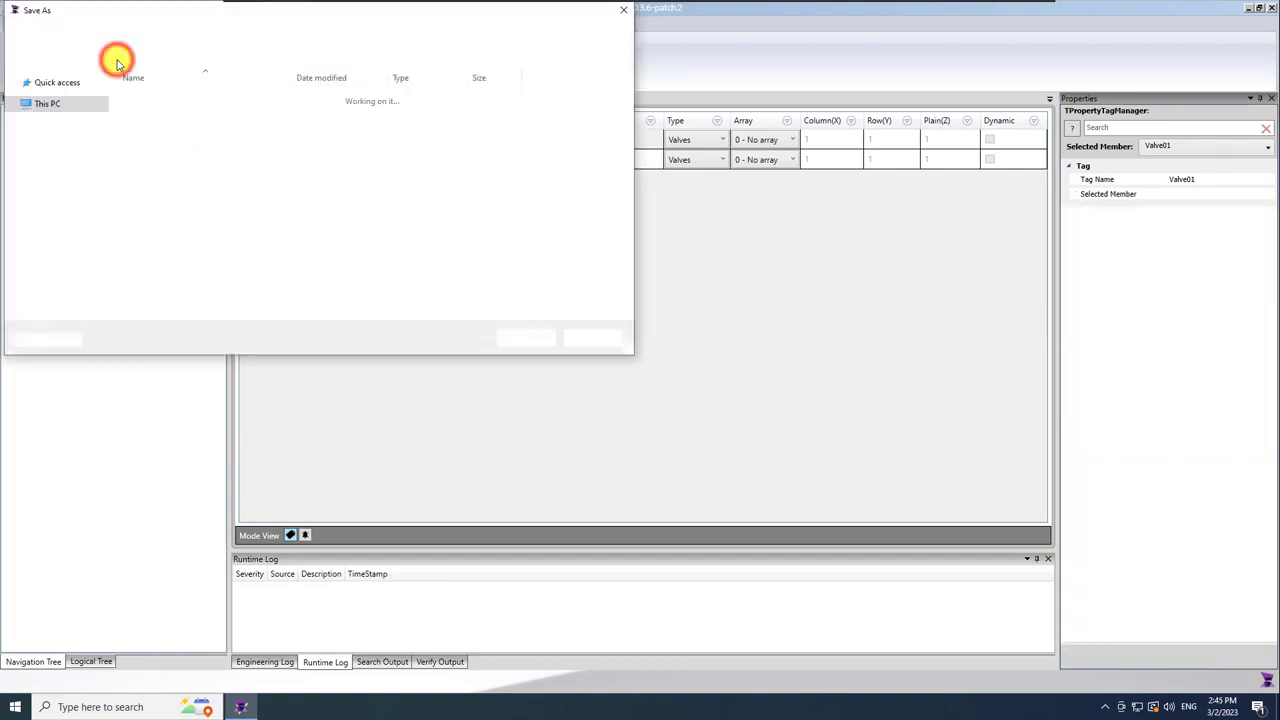
type("test")
left_click(54, 104)
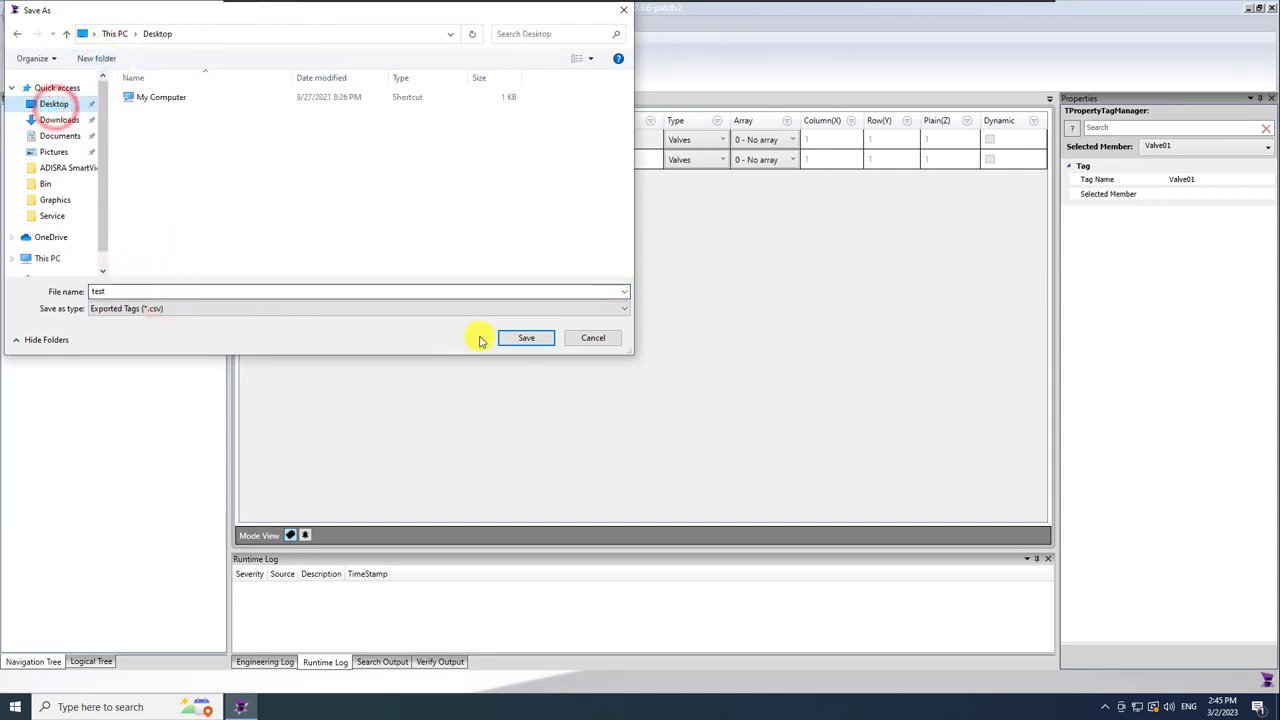
left_click(517, 340)
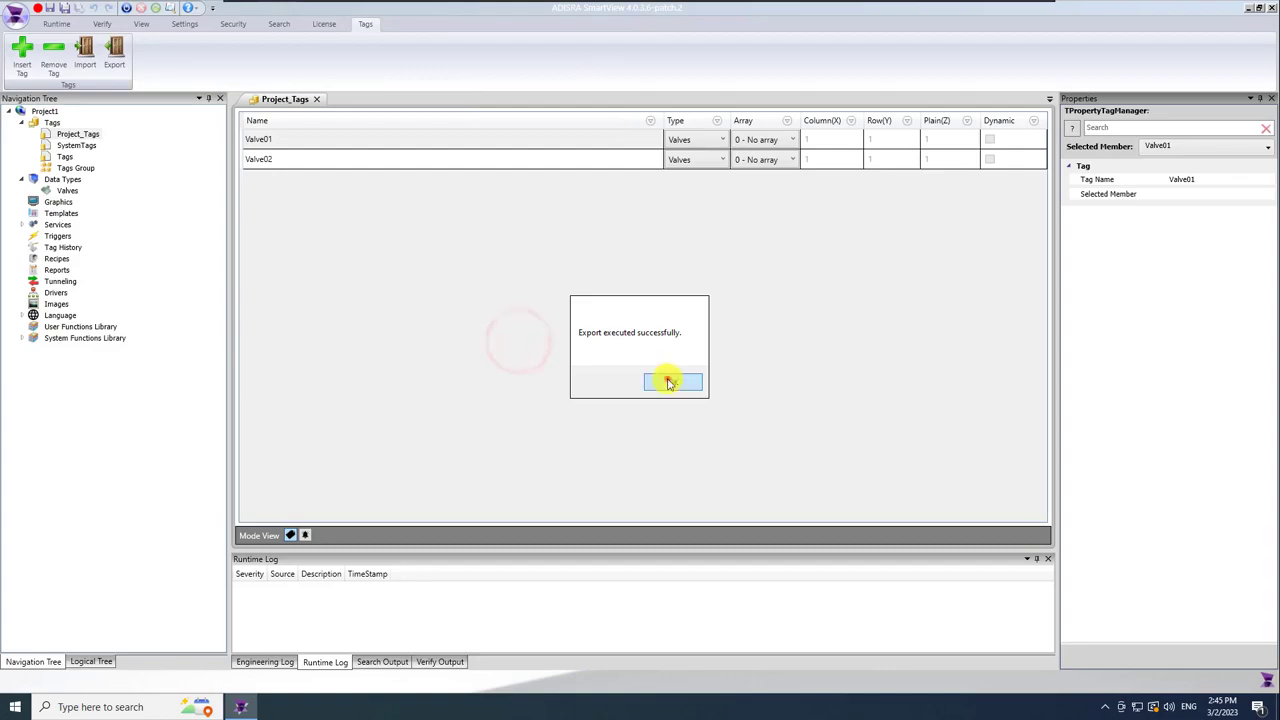
left_click(670, 383)
left_click(1246, 9)
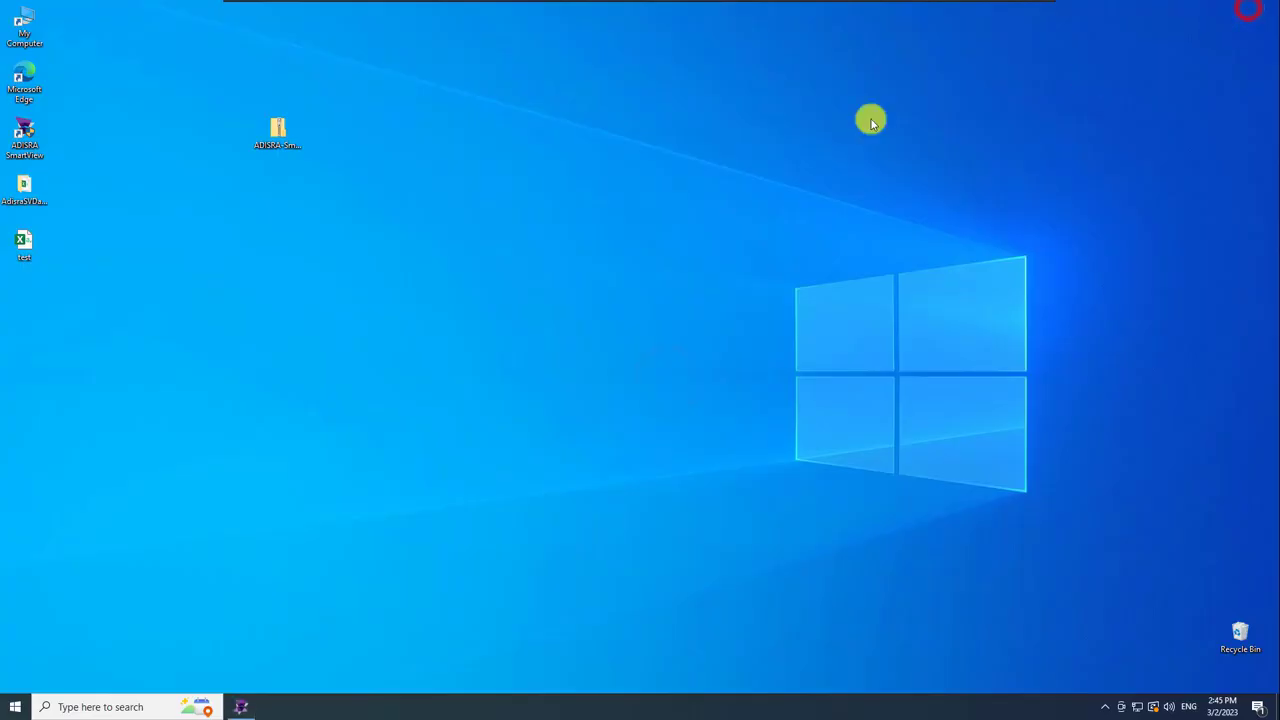
Open test.csv in Excel and widen column A and the Description column AW.
double_click(26, 243)
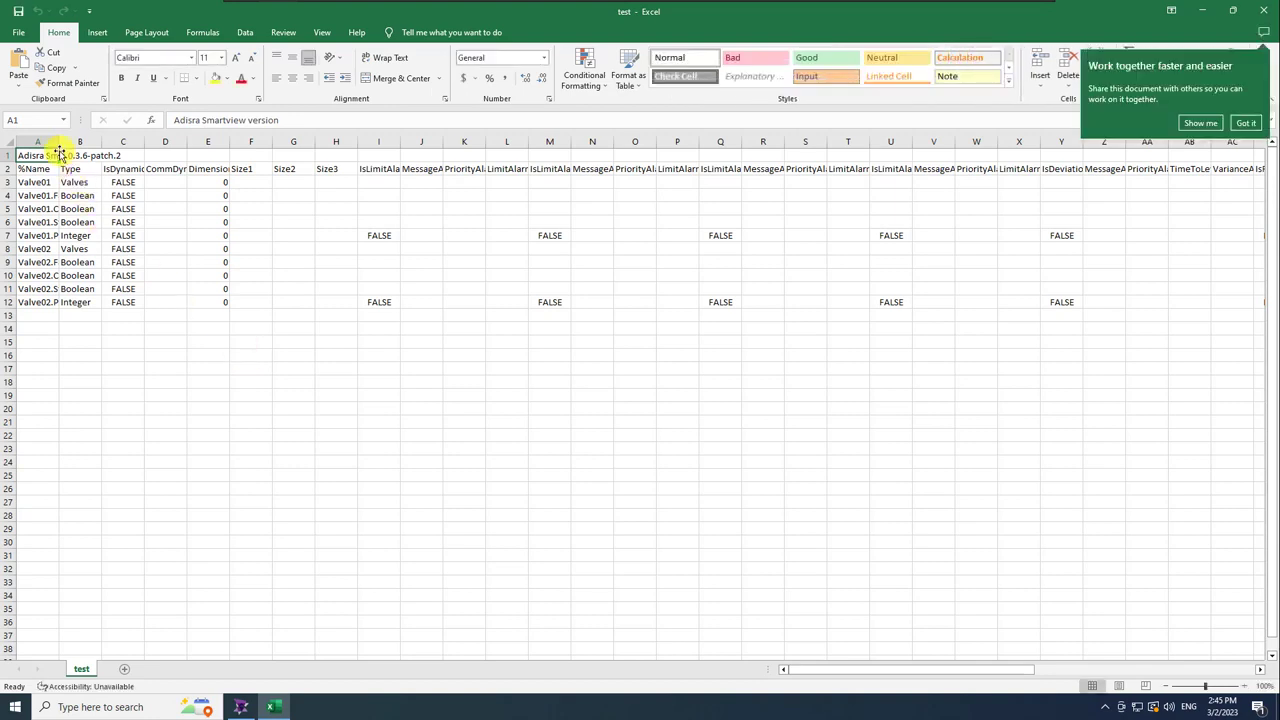
left_click_drag(59, 141, 143, 145)
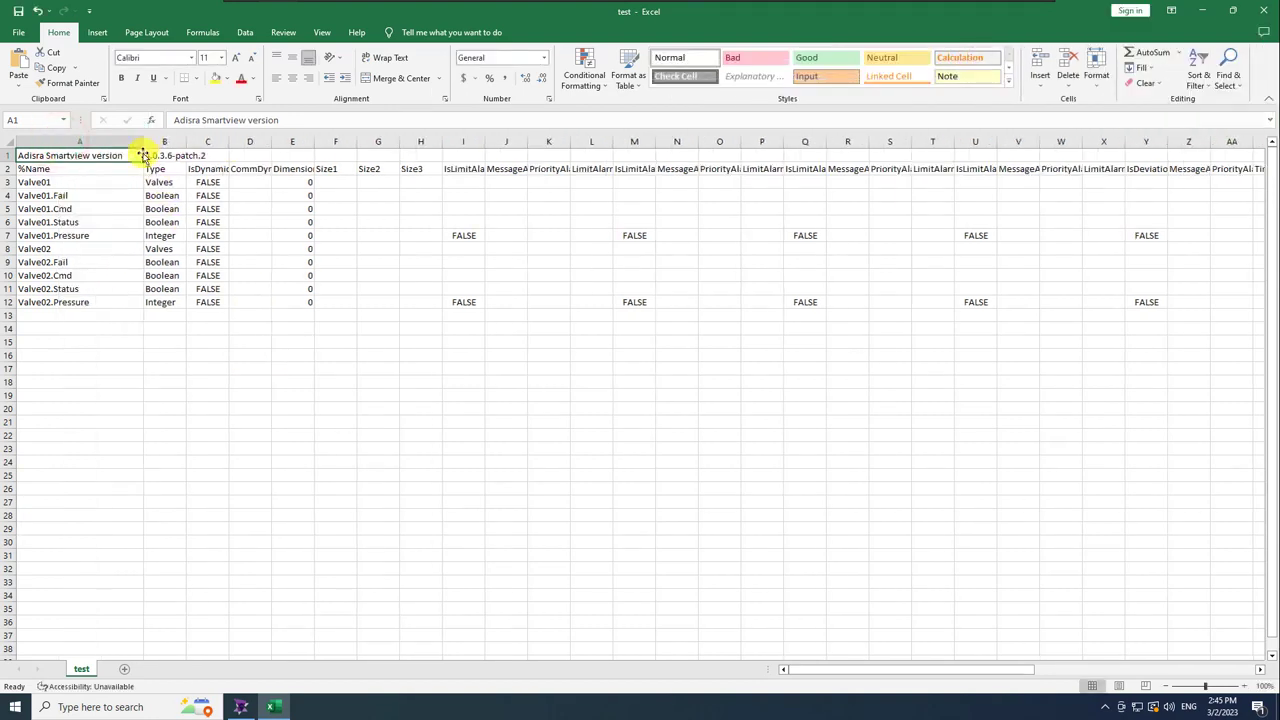
left_click_drag(804, 670, 1136, 670)
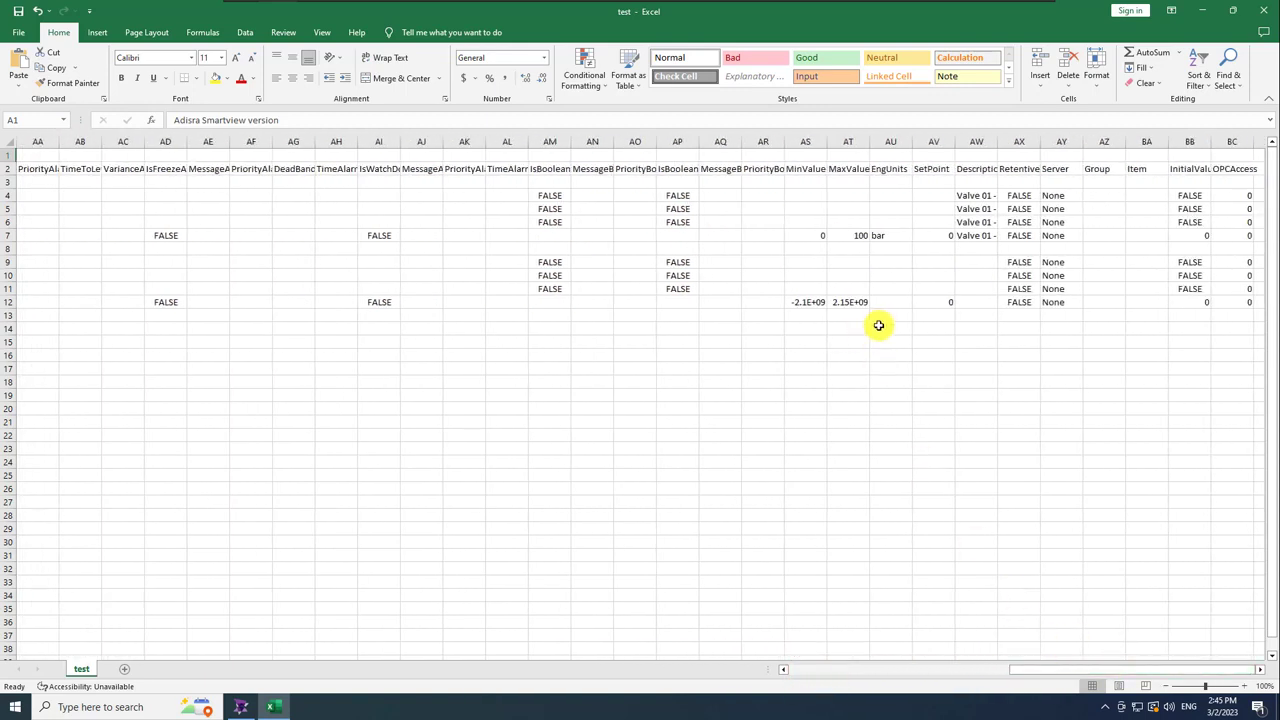
left_click_drag(999, 142, 1063, 140)
Copy the 0–100 range and bar unit from Valve01.Pressure into the Valve02.Pressure row.
left_click_drag(820, 235, 846, 236)
key("ctrl+c")
left_click(812, 301)
key("ctrl+v")
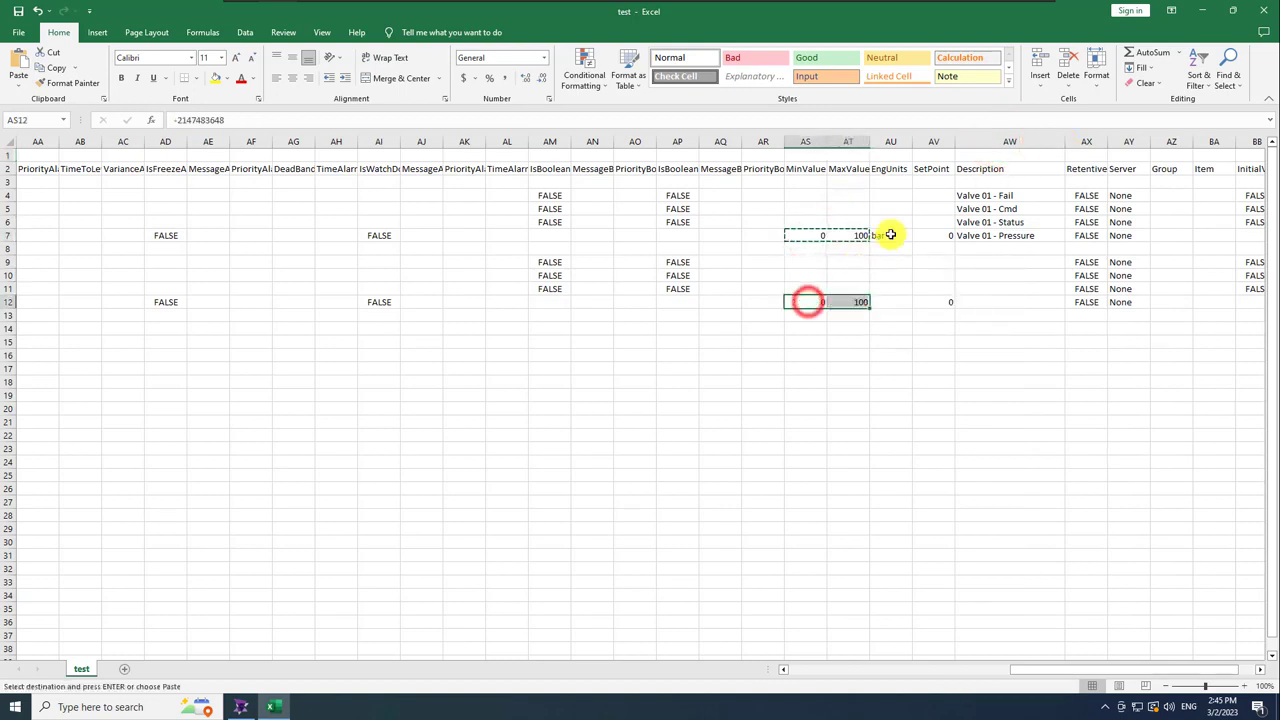
left_click(891, 235)
key("ctrl+c")
left_click(893, 301)
key("ctrl+v")
Copy the Valve 01 descriptions into the Valve 02 rows and replace 01 with 02.
left_click(971, 274)
left_click_drag(988, 195, 974, 260)
key("ctrl+c")
left_click(974, 261)
key("ctrl+v")
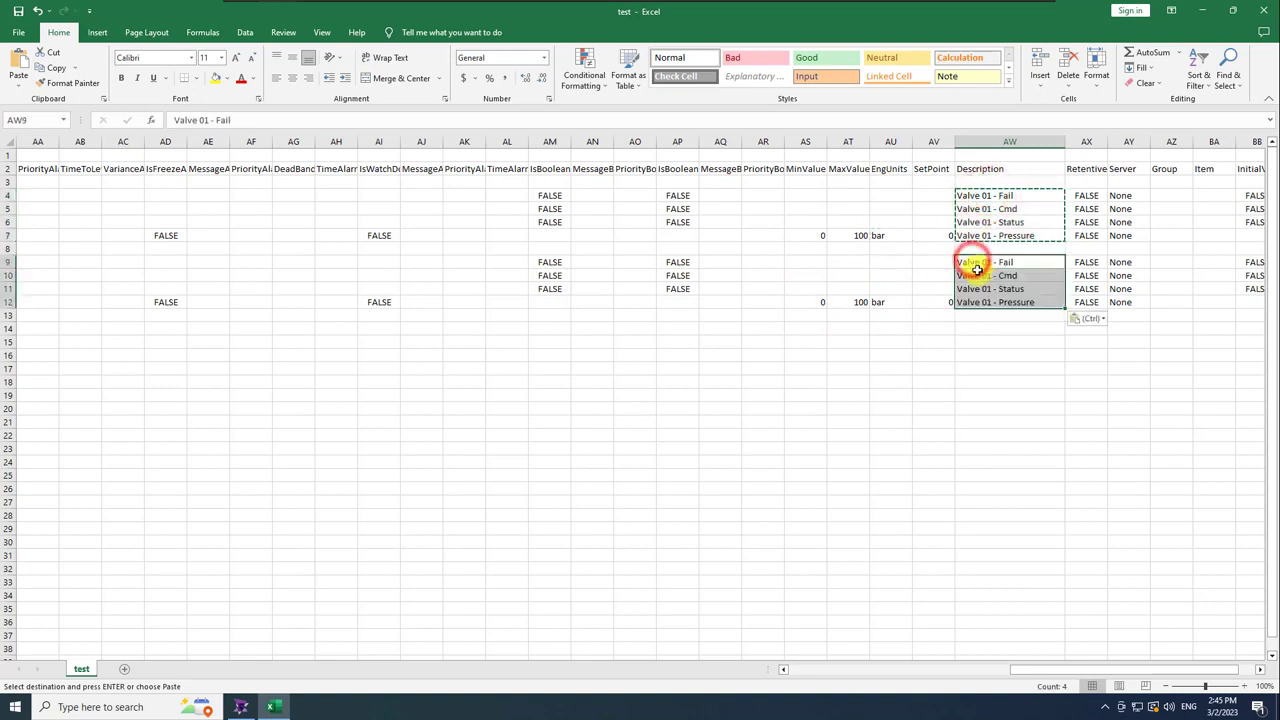
key("ctrl+f")
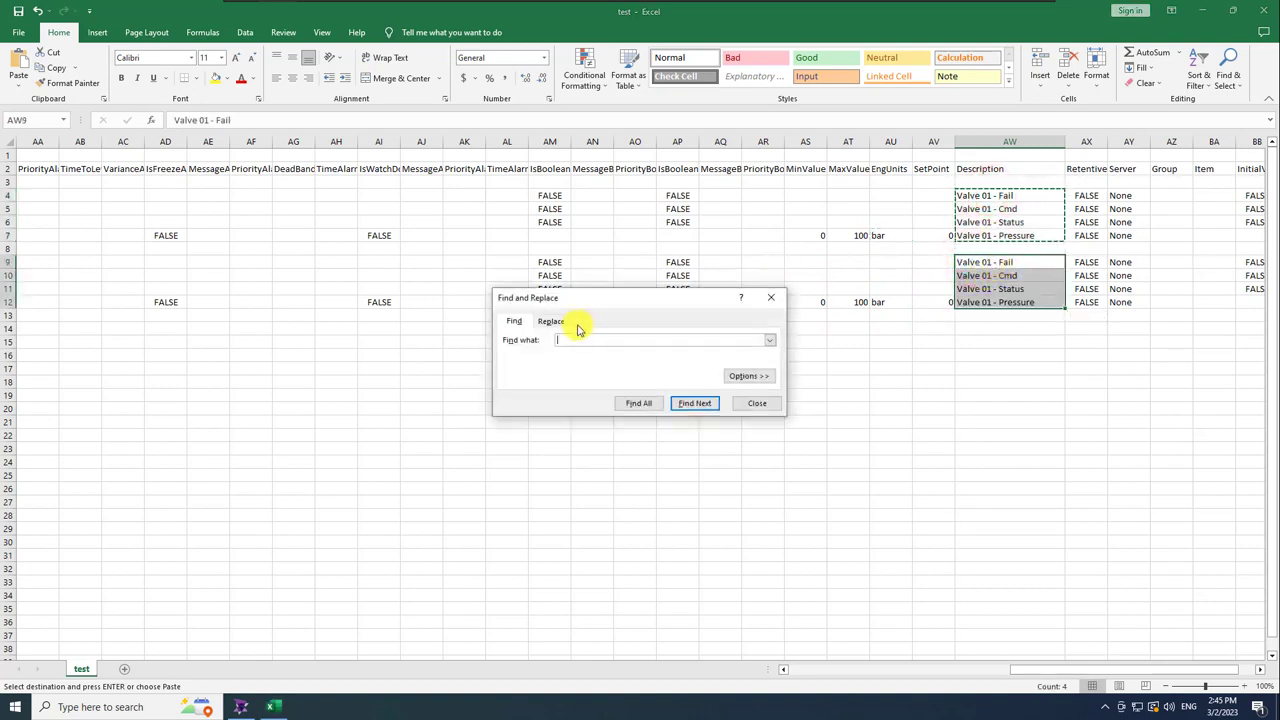
left_click(553, 321)
type("01")
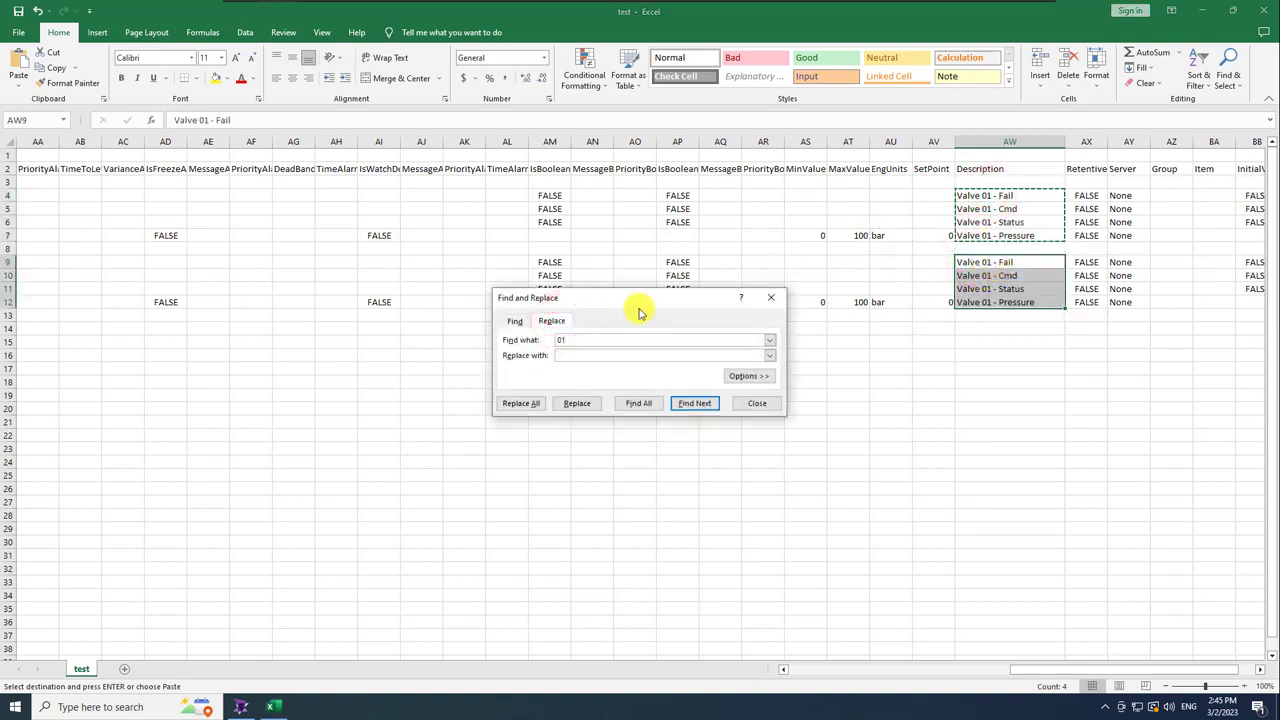
left_click(520, 403)
left_click(645, 389)
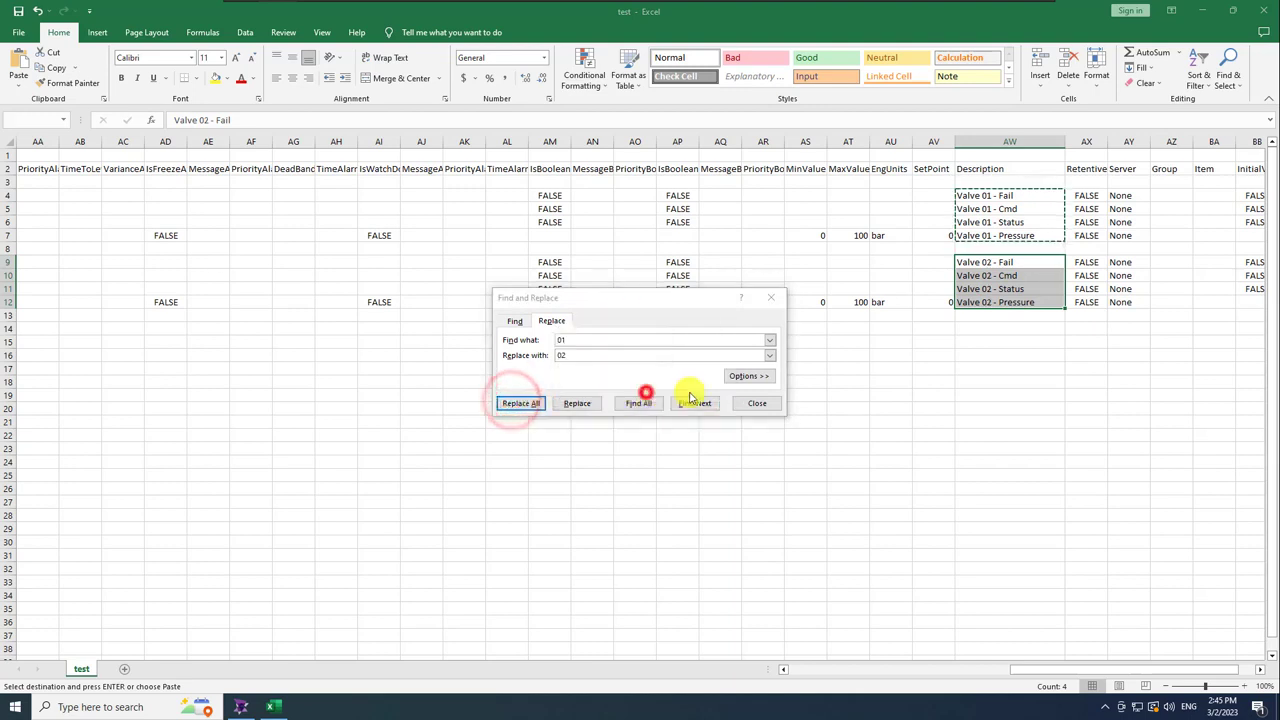
left_click(770, 302)
Save the workbook in CSV format and close Excel.
left_click(18, 10)
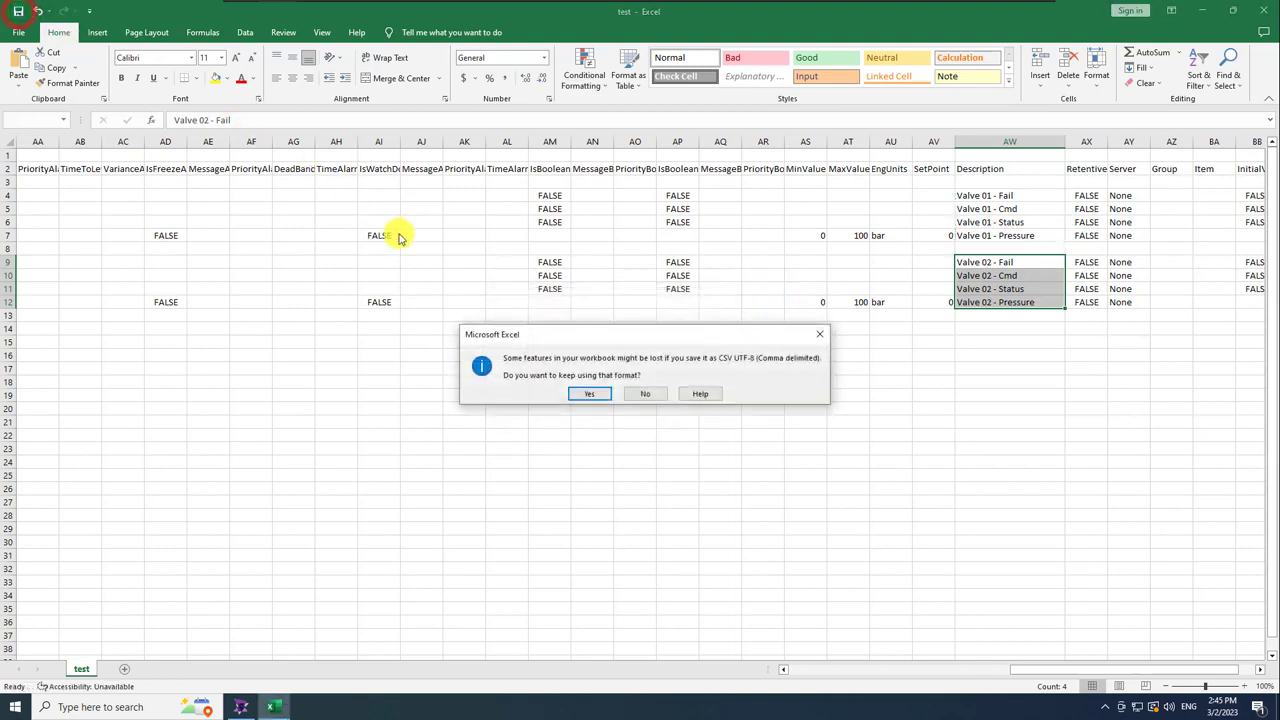
left_click(580, 394)
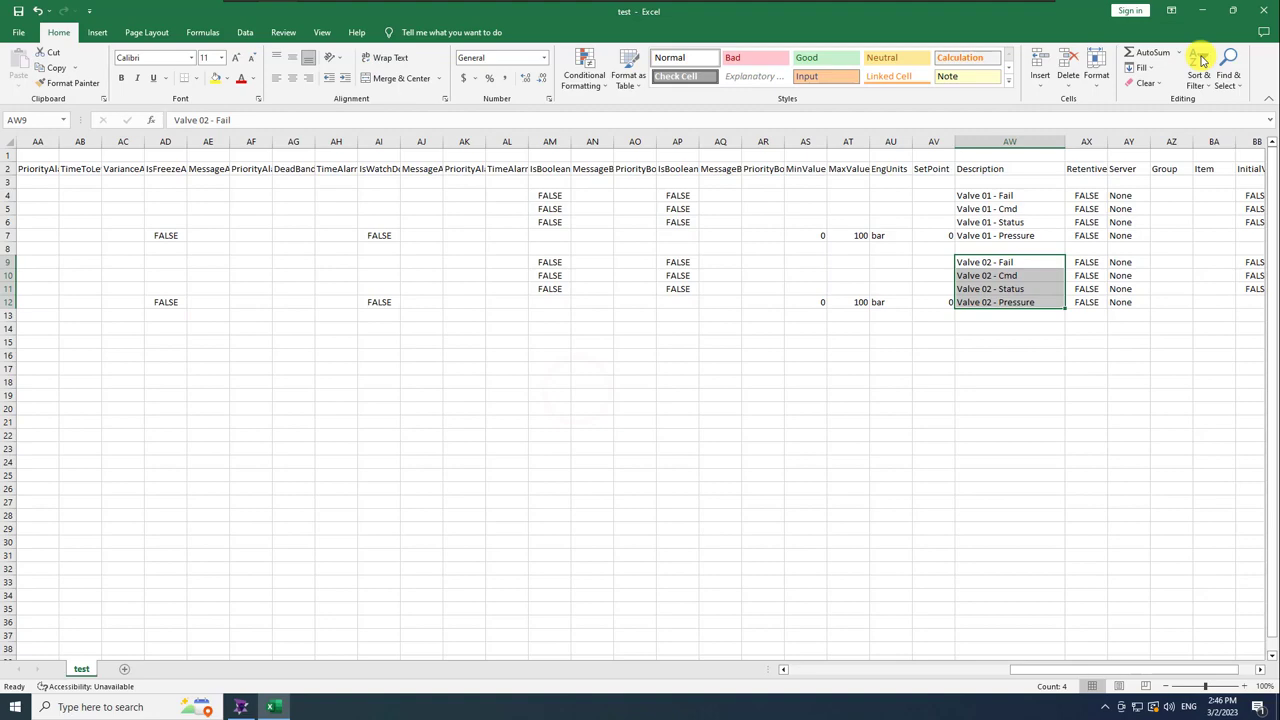
left_click(1262, 12)
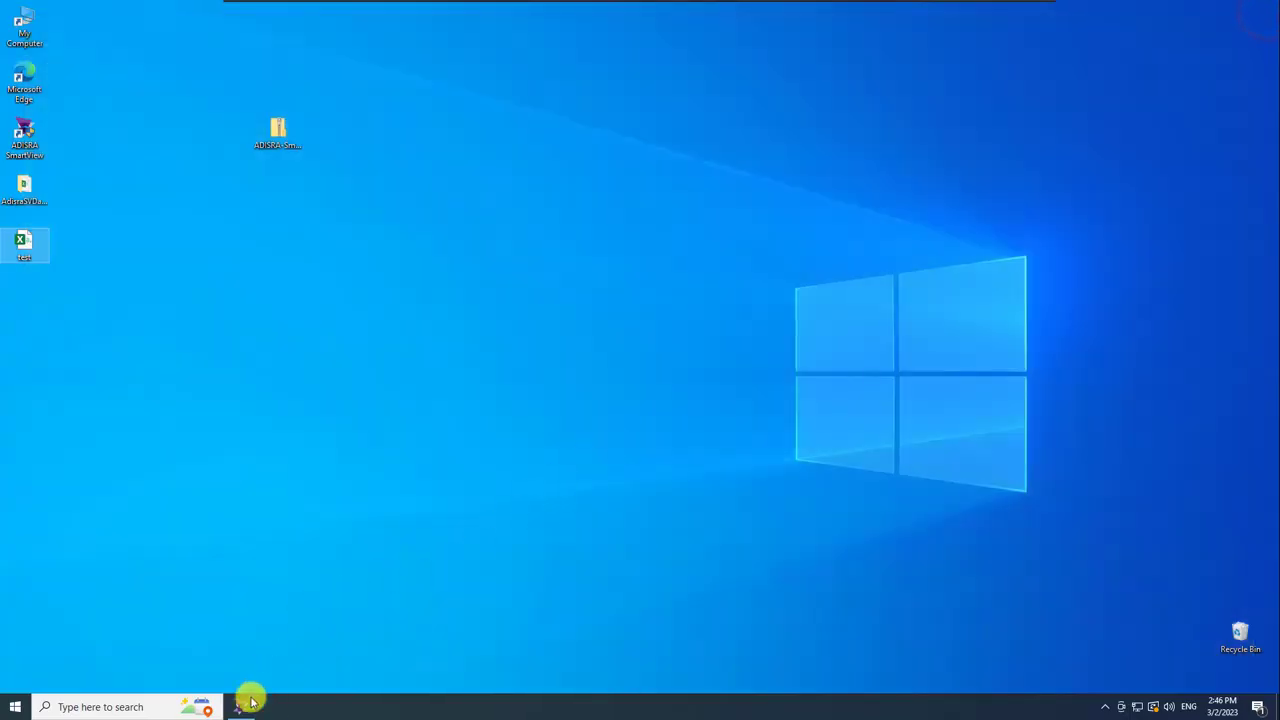
Back in SmartView, import test.csv from the Desktop, overwriting the existing tags.
left_click(242, 705)
left_click(84, 56)
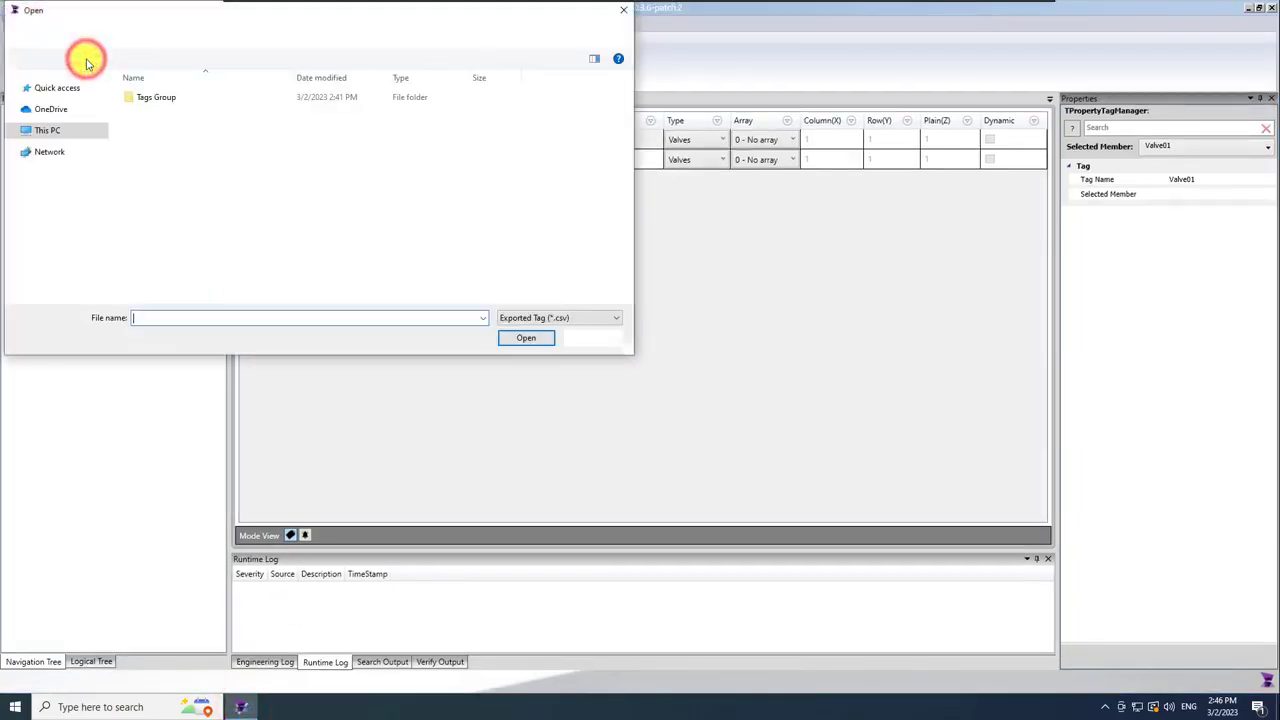
left_click(60, 107)
double_click(137, 126)
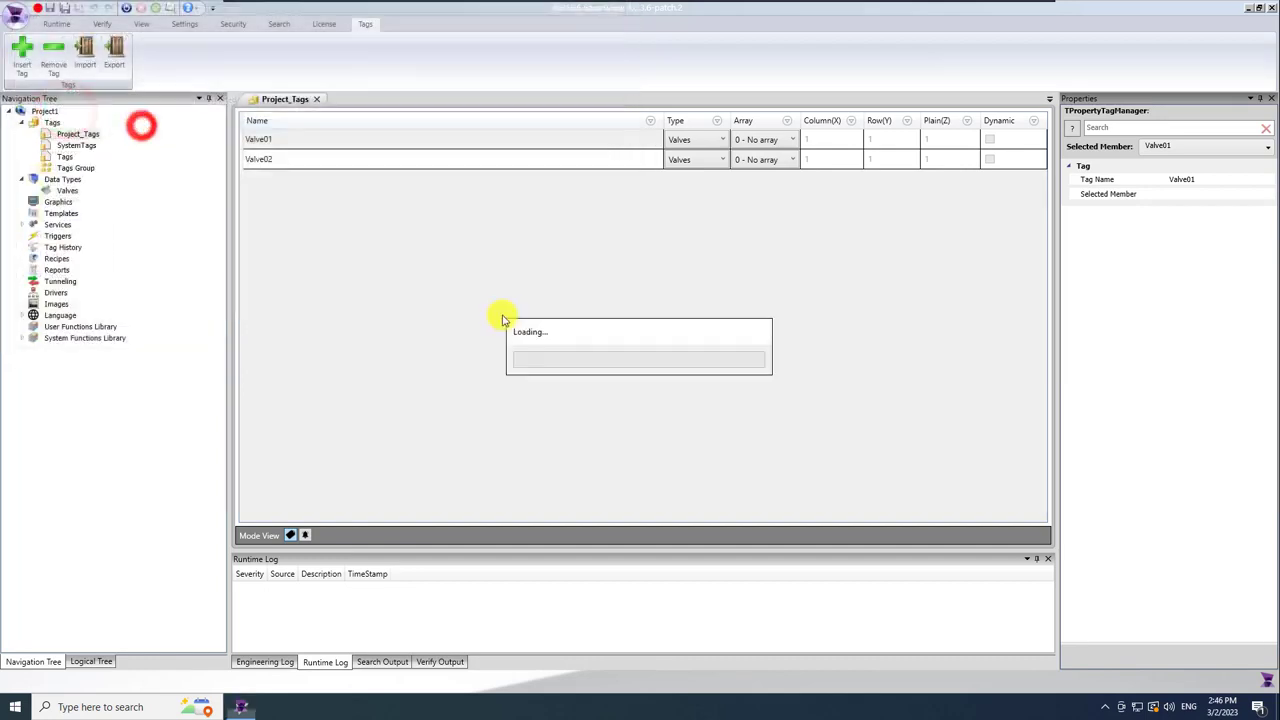
left_click(683, 382)
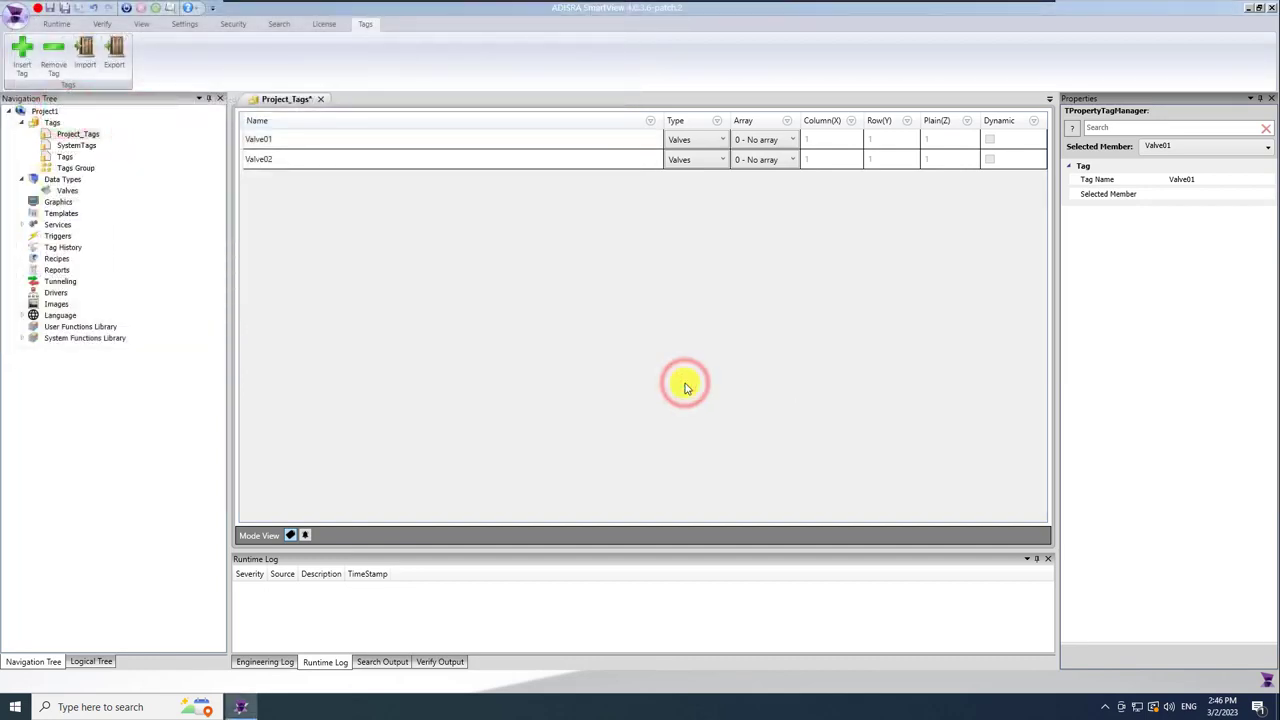
Check the imported Valve02.Fail and Valve02.Pressure member properties, then save the project.
left_click(595, 160)
left_click(1265, 147)
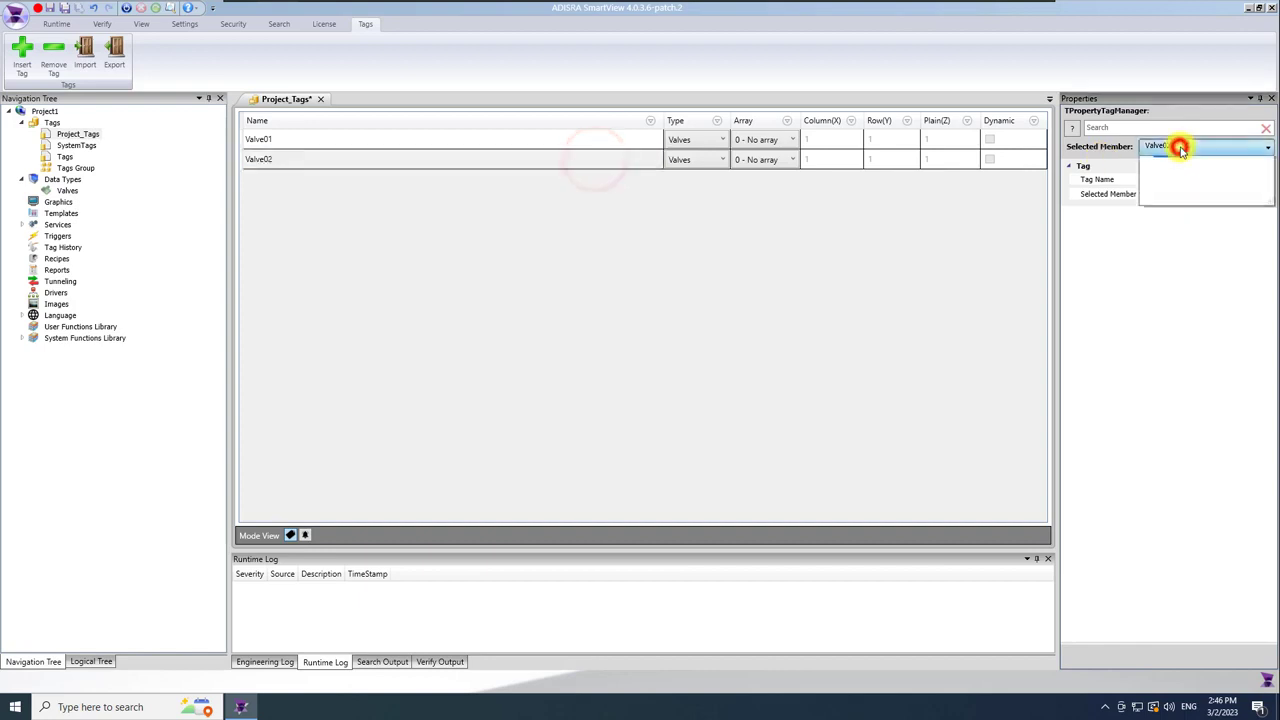
left_click(1145, 163)
left_click(1185, 174)
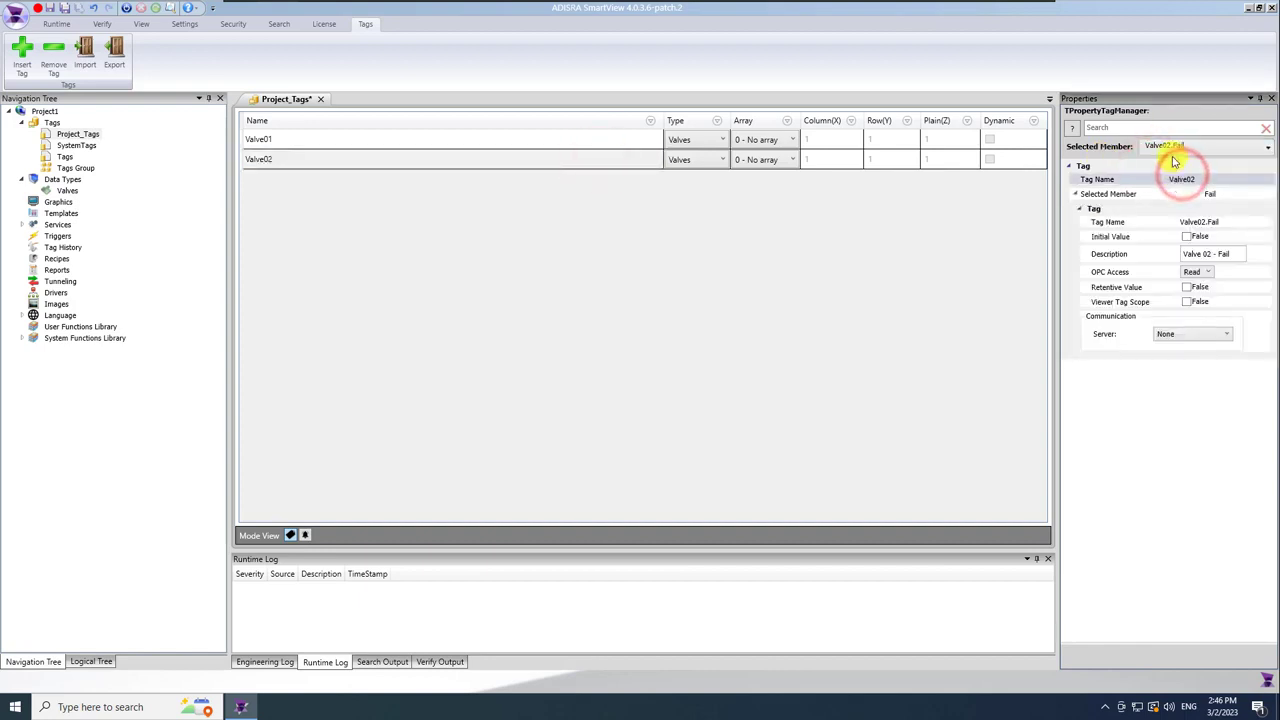
left_click(1166, 146)
left_click(1193, 206)
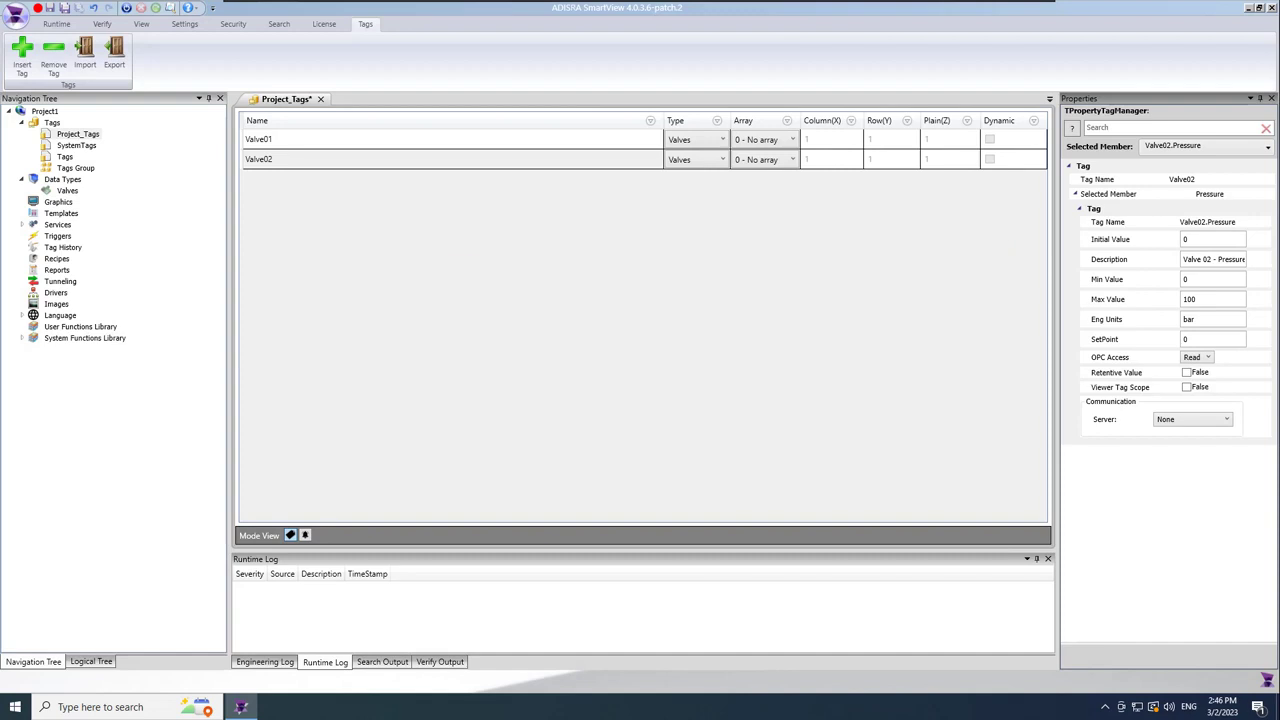
left_click(65, 9)
Add a Modbus driver folder under Drivers.
left_click(21, 122)
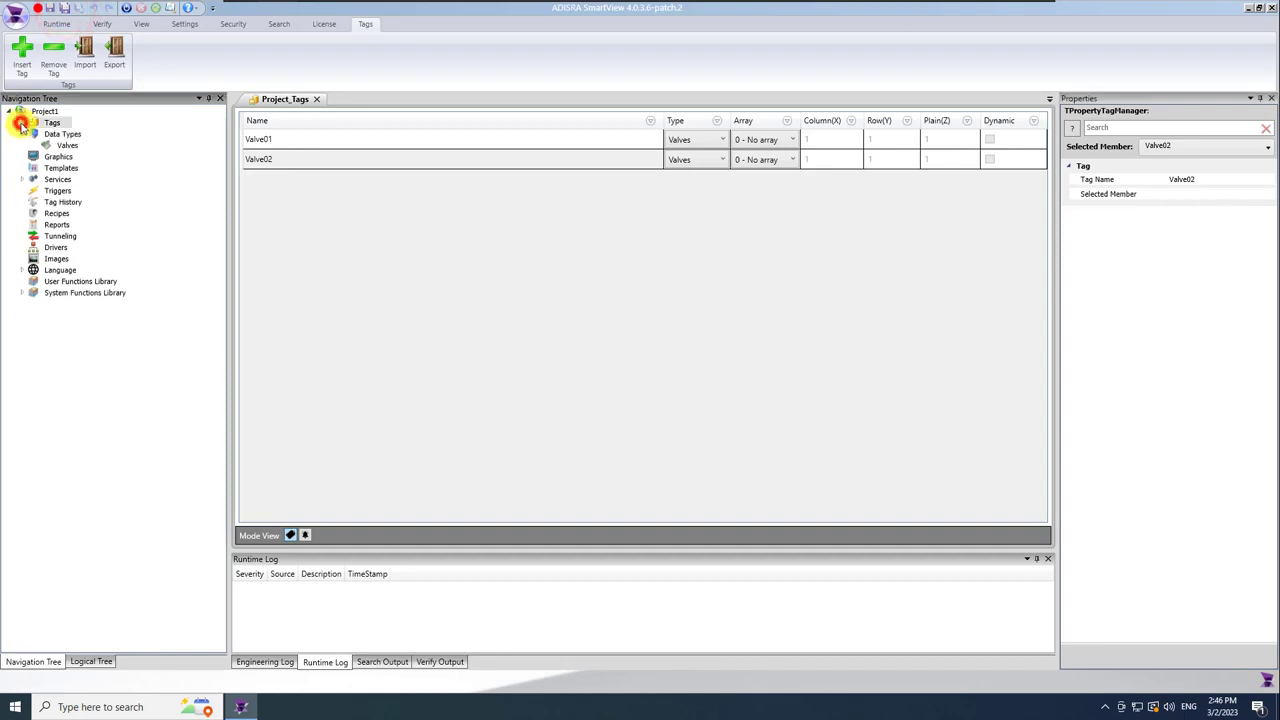
right_click(55, 248)
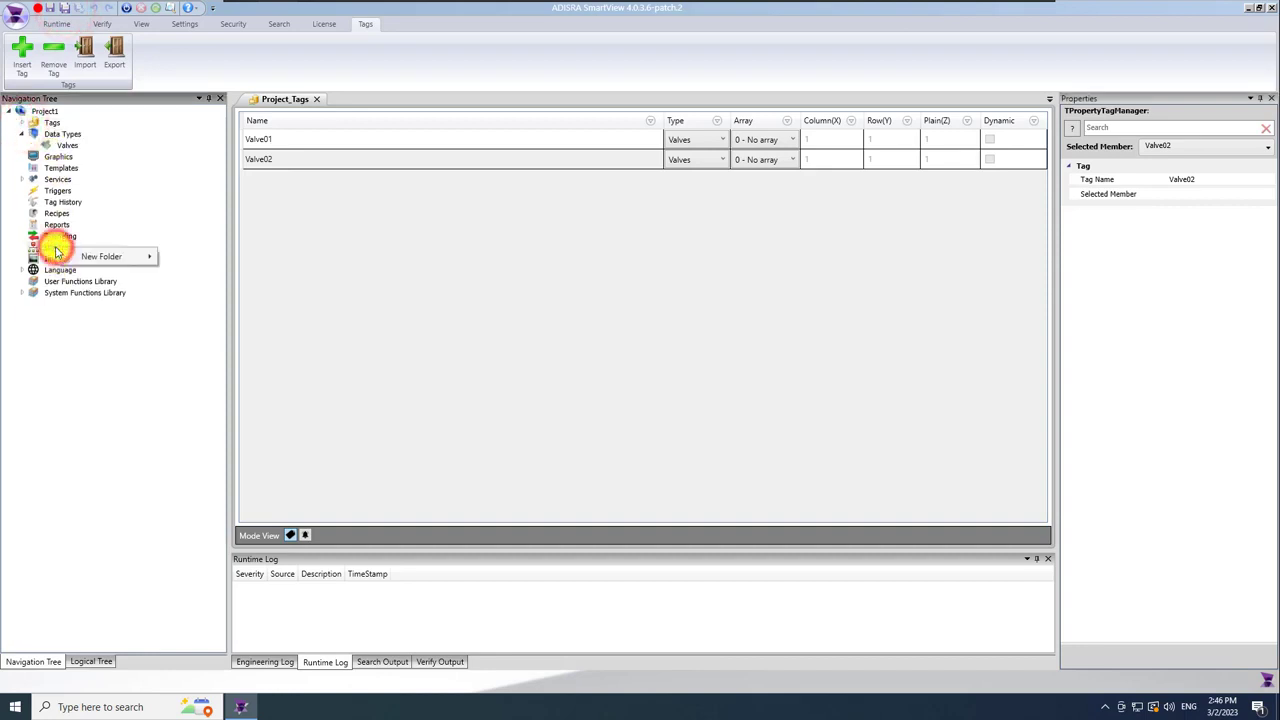
mouse_move(93, 260)
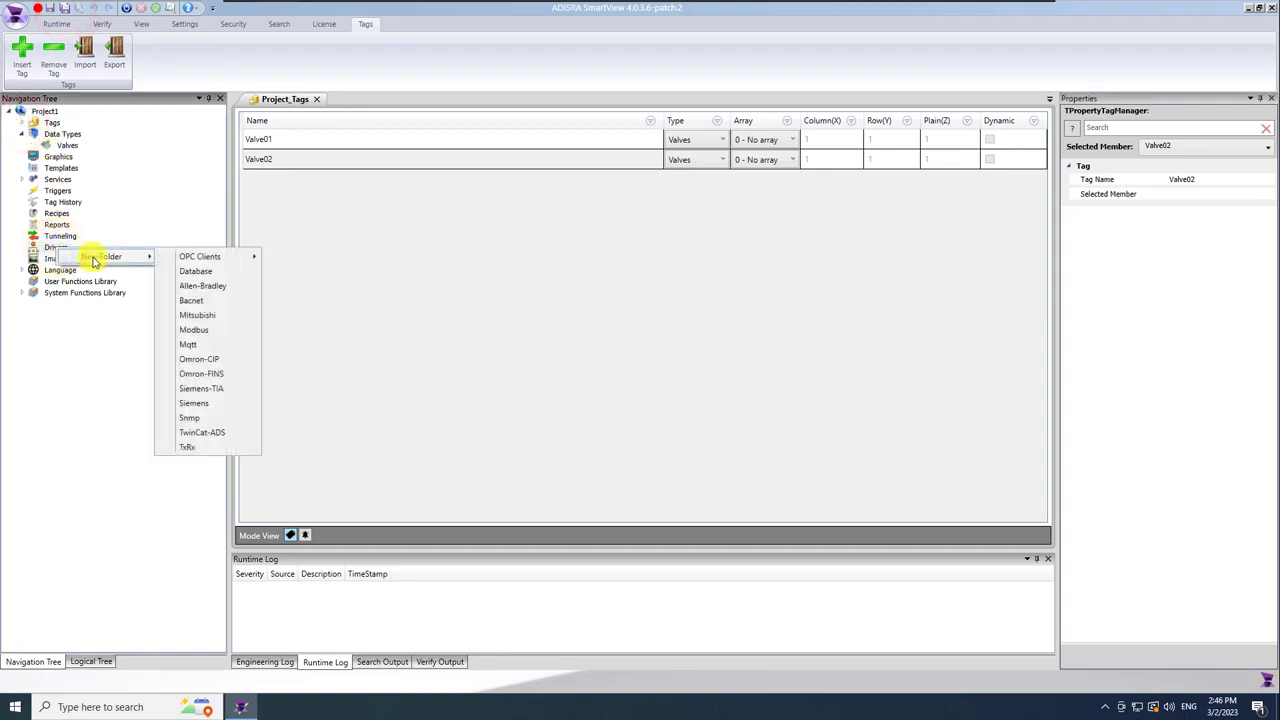
left_click(229, 330)
Create the Drivers1 document, keeping TCP/IP connection and Modbus TCP protocol.
right_click(70, 260)
left_click(104, 266)
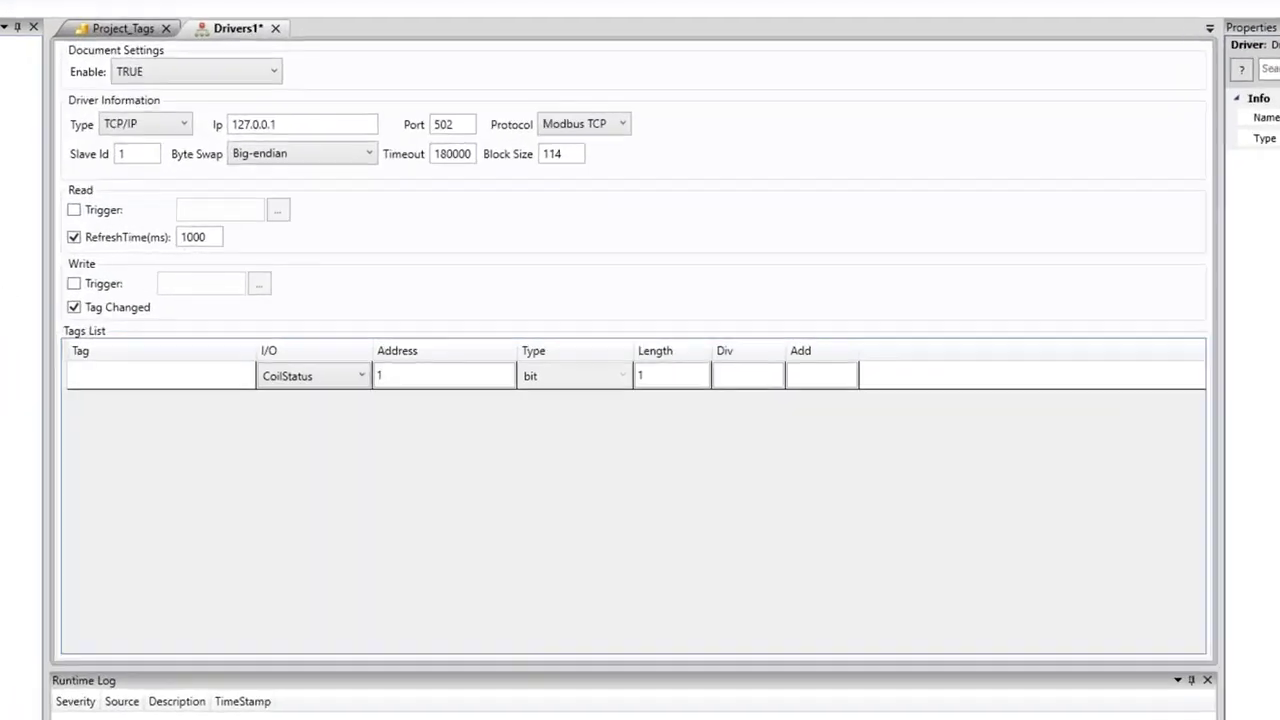
left_click(151, 121)
left_click(160, 123)
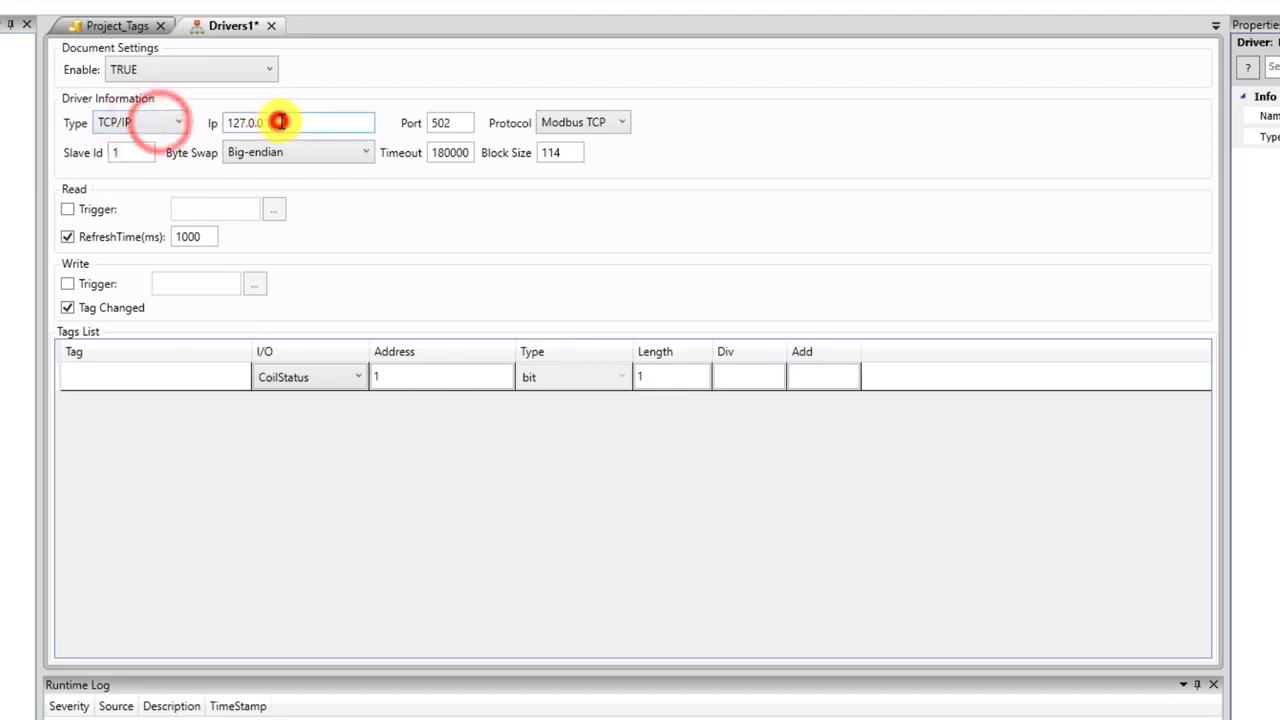
left_click(598, 122)
left_click(622, 124)
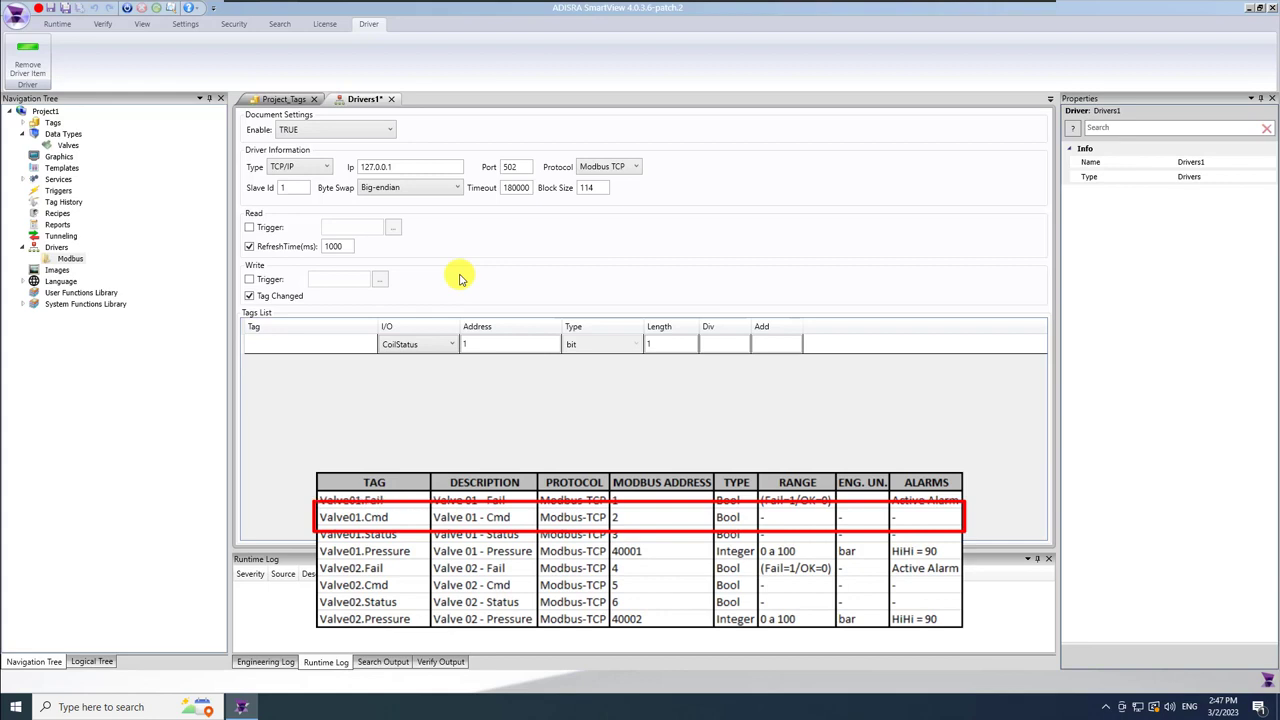
Enter Valve01.Cmd and Valve01.Fail as the first two driver tags.
left_click(334, 343)
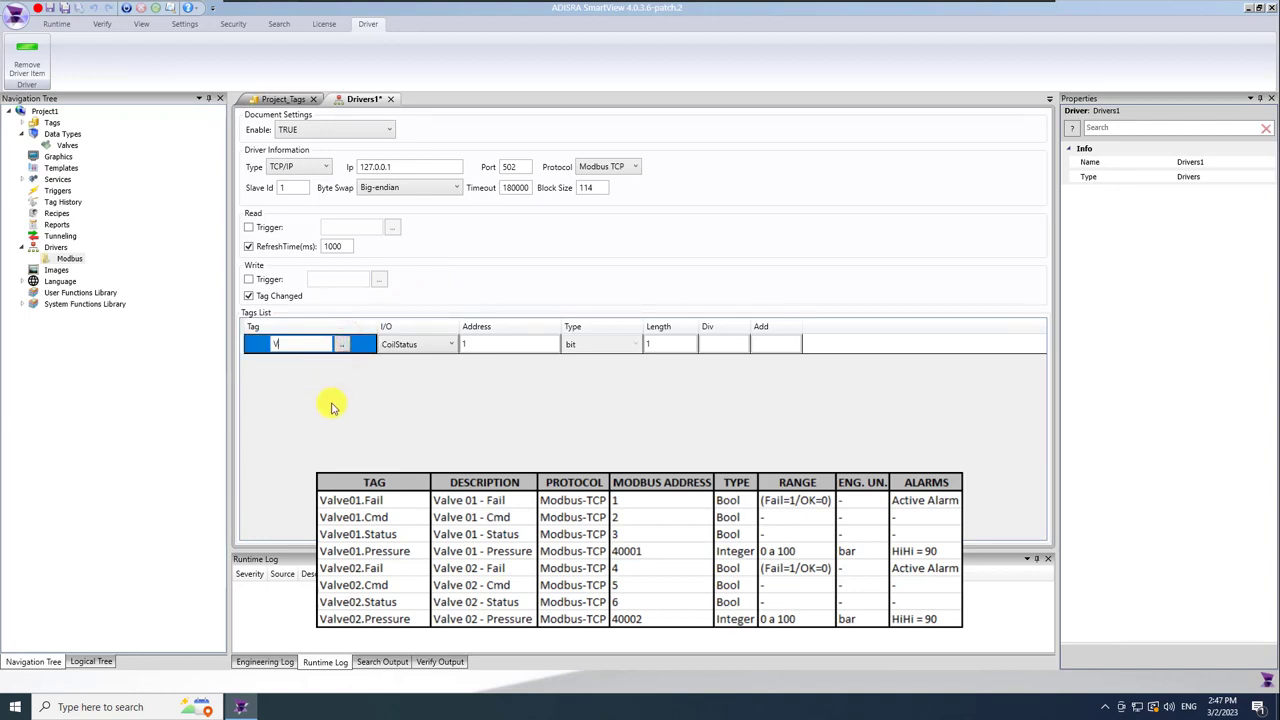
type("Valve01")
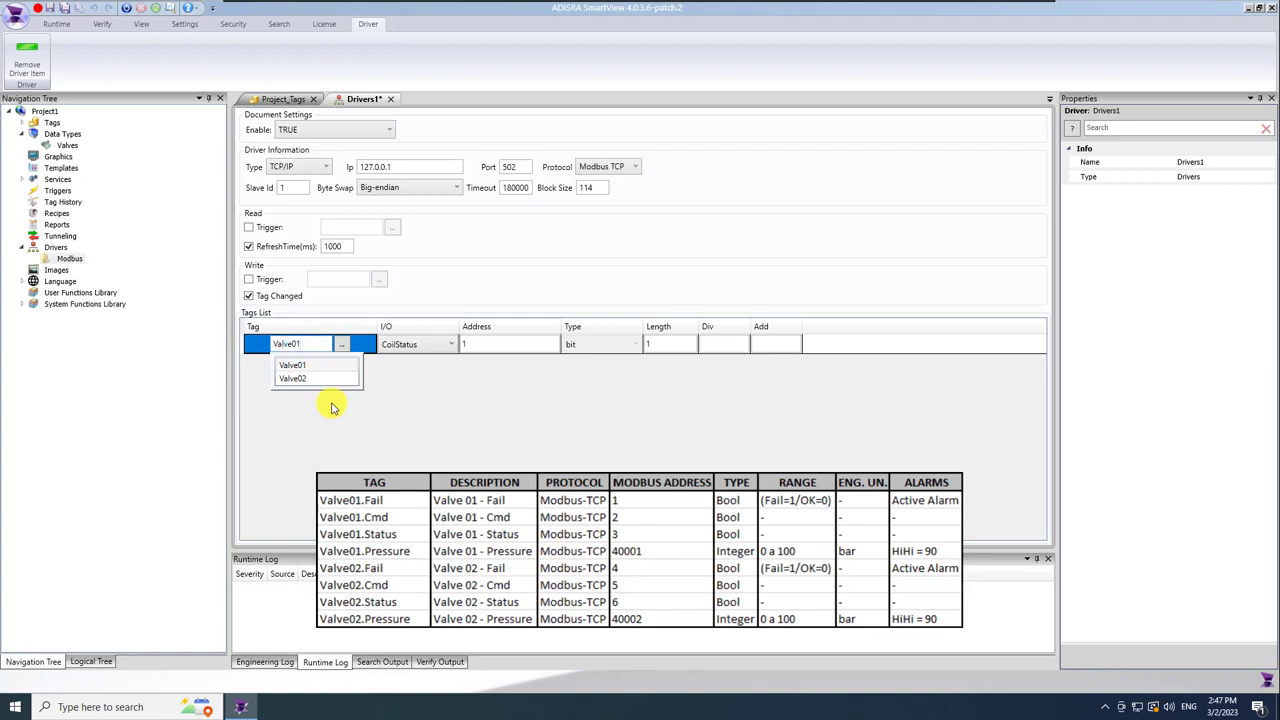
type(".Cmd")
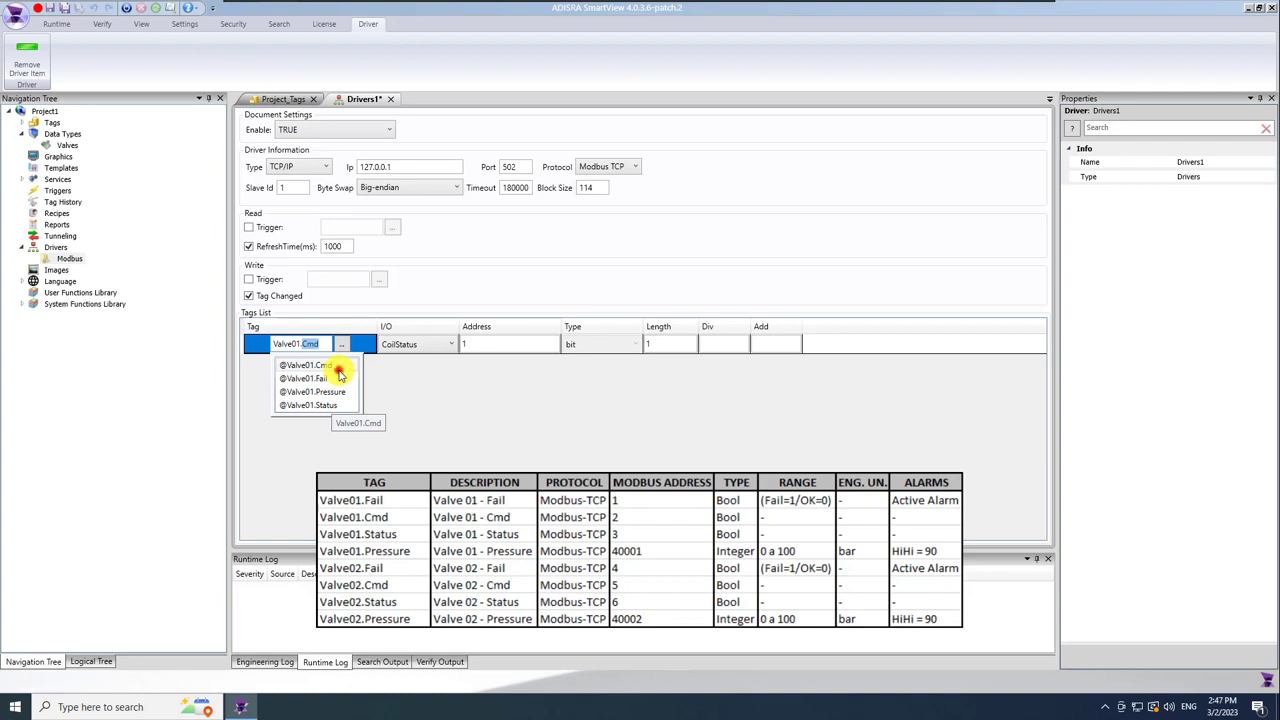
left_click(338, 367)
left_click(337, 364)
type("@")
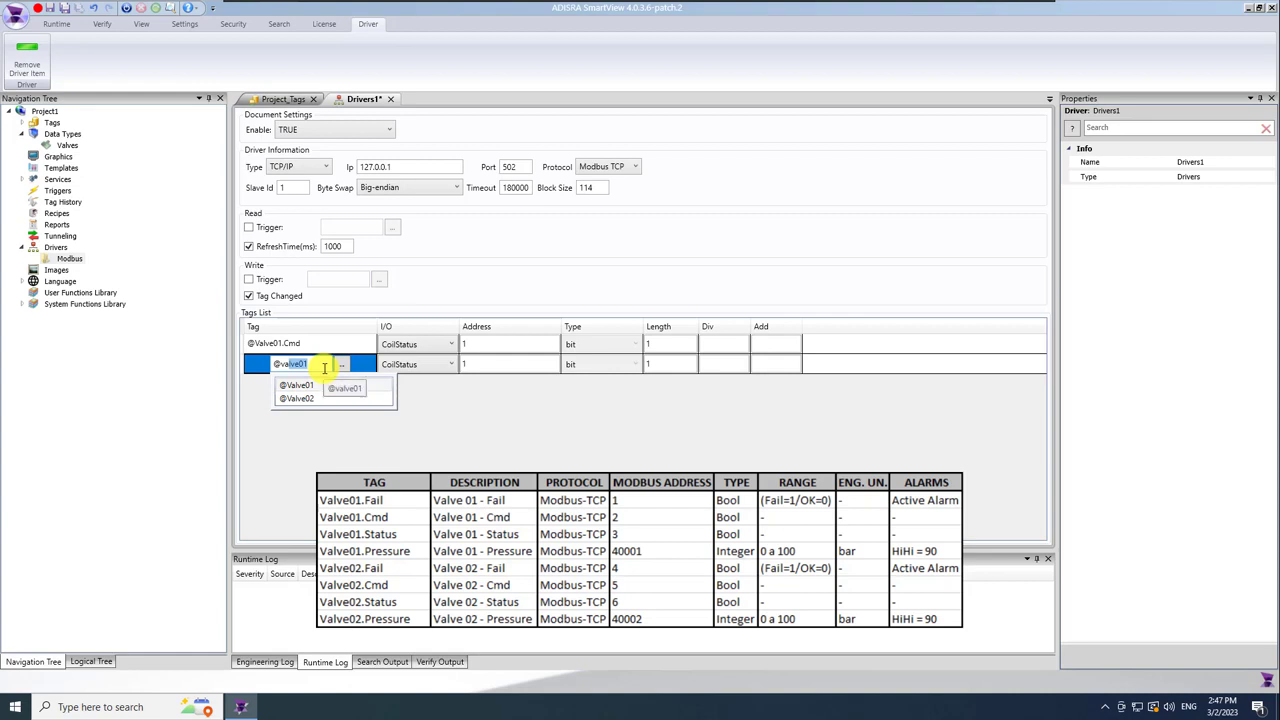
type("valve01.")
left_click(335, 398)
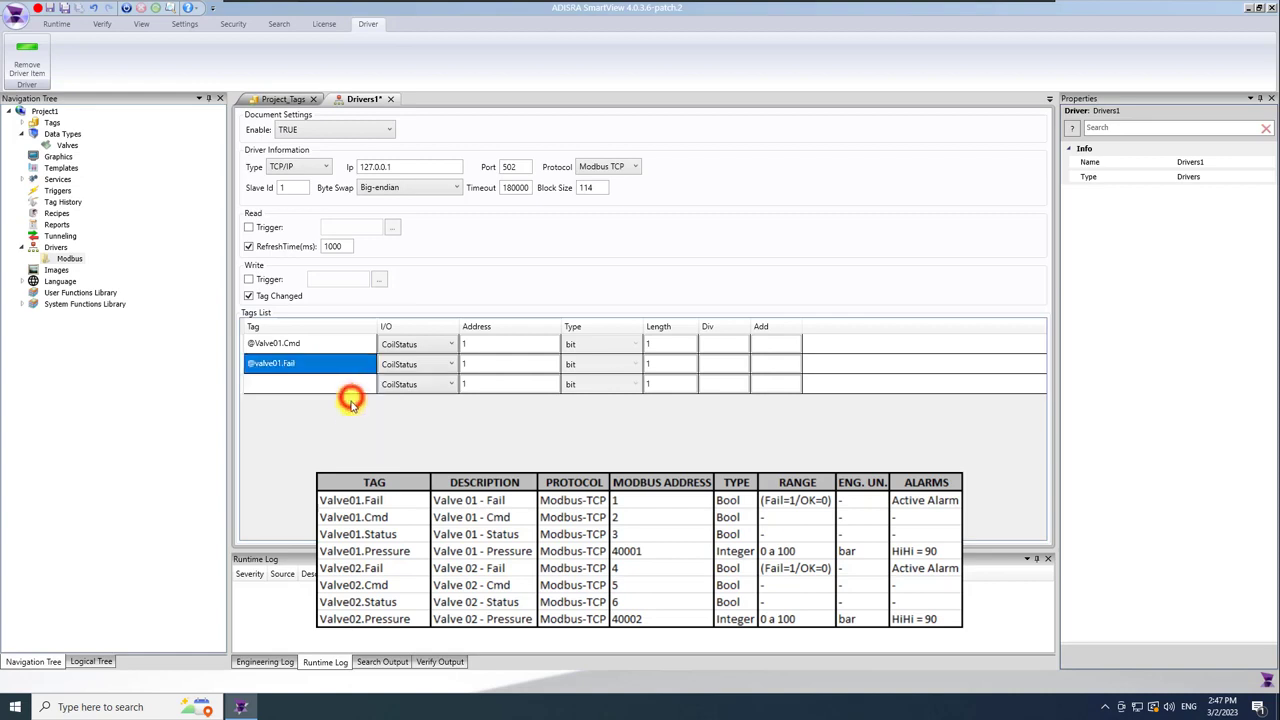
Enter Valve01.Pressure and Valve01.Status as the third and fourth driver tags.
left_click(337, 386)
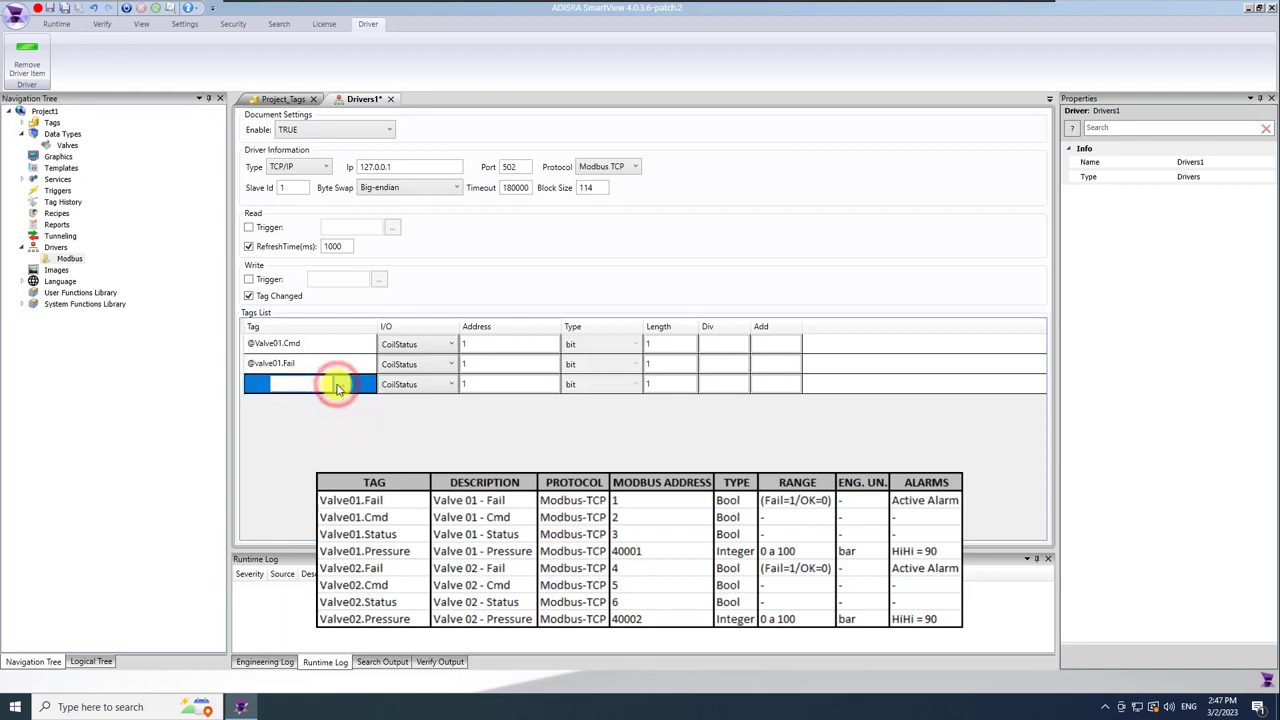
type("@valve01")
left_click(340, 406)
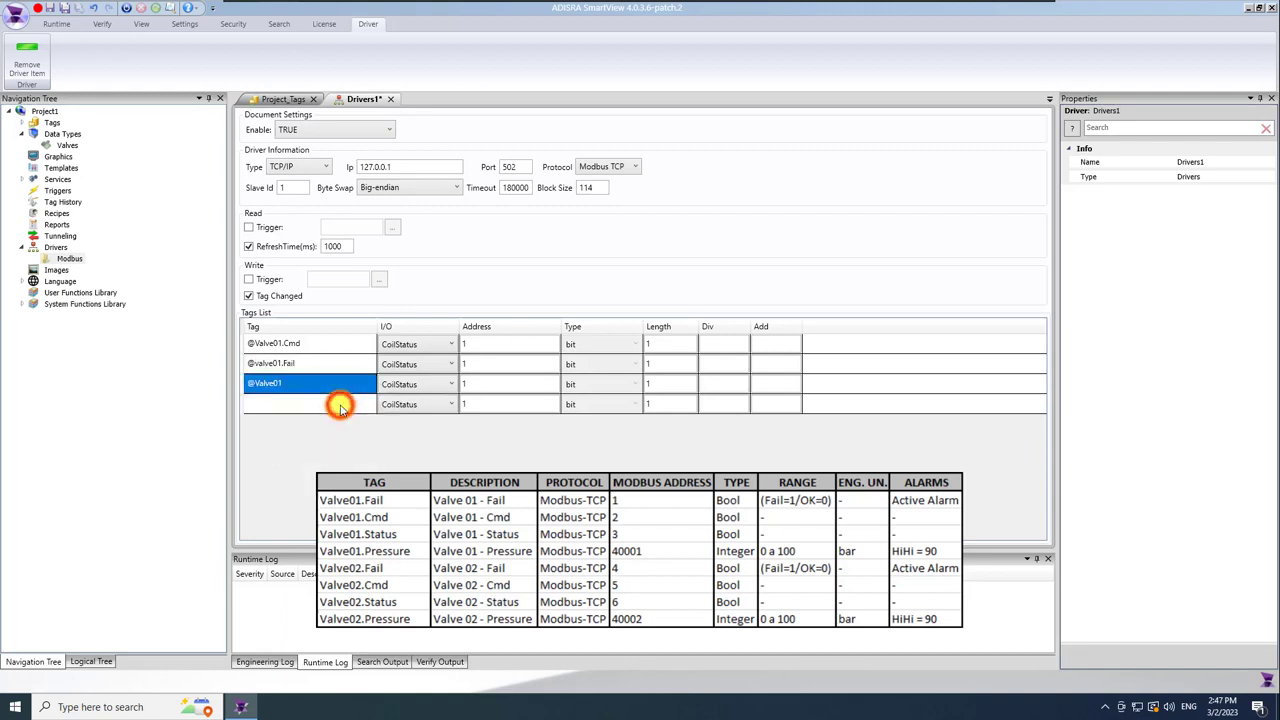
left_click(309, 383)
type(".Cmd")
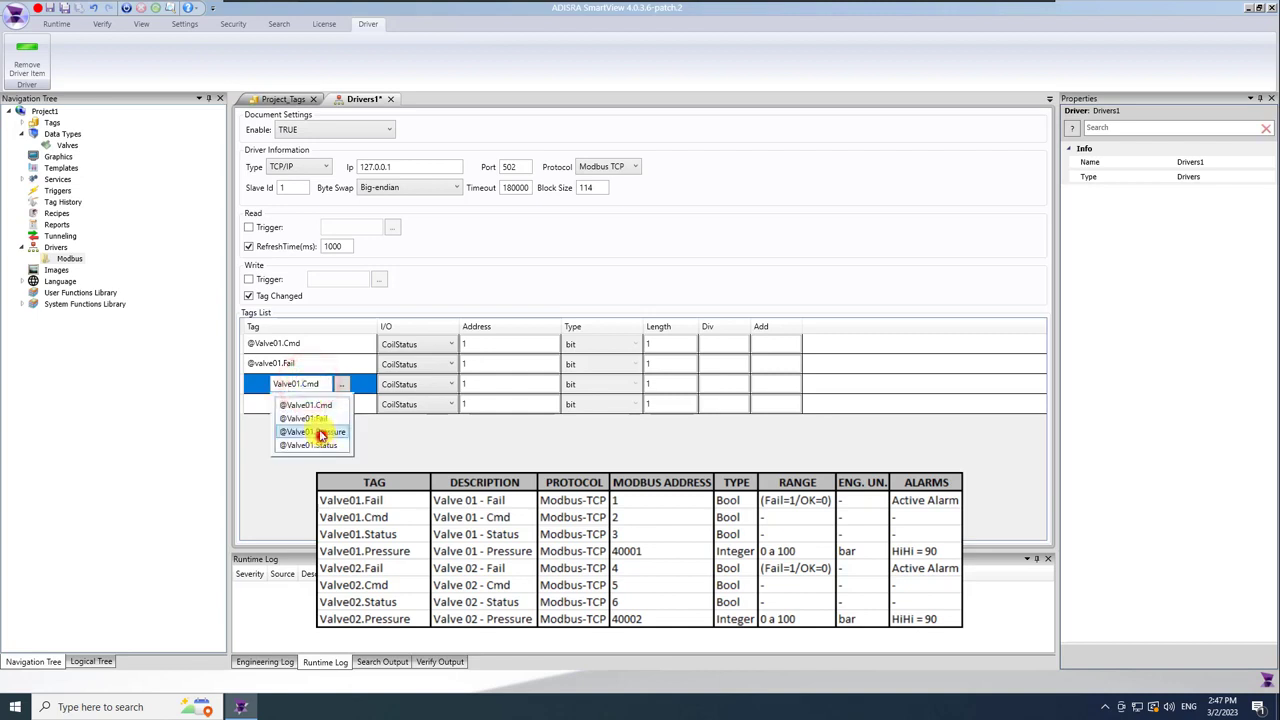
left_click(321, 433)
left_click(306, 404)
type("@va")
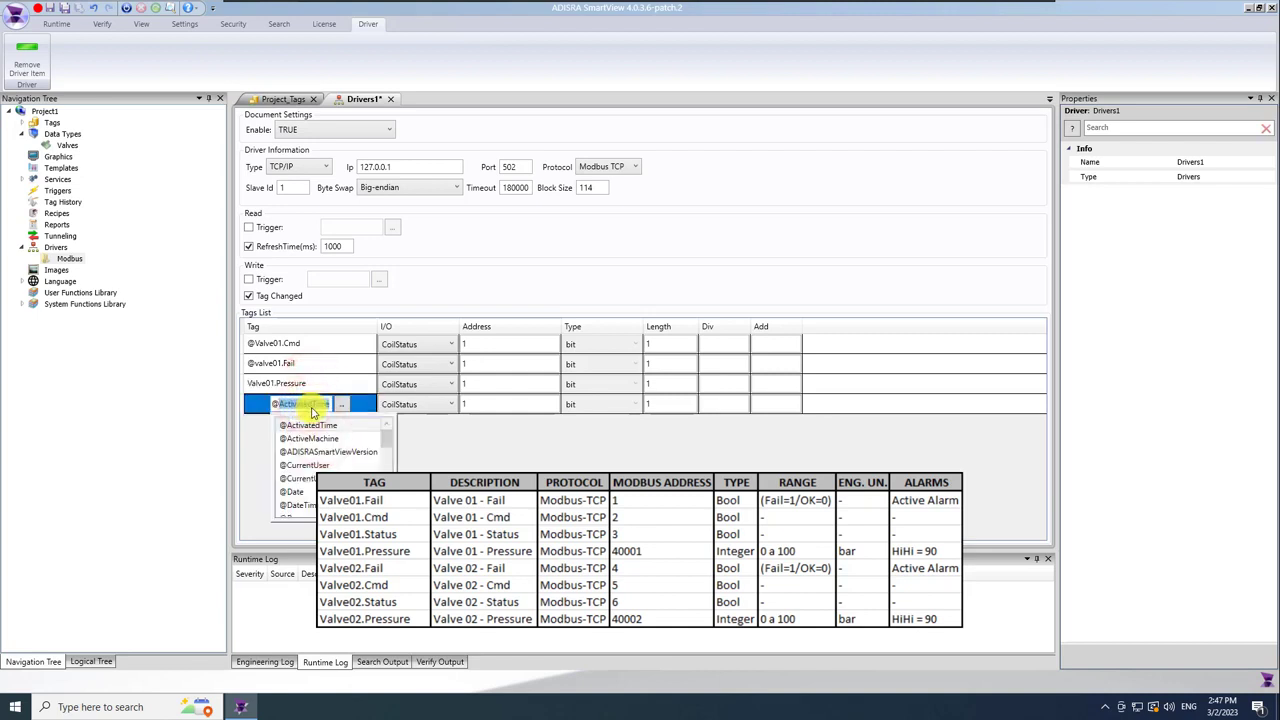
left_click(323, 427)
left_click(313, 404)
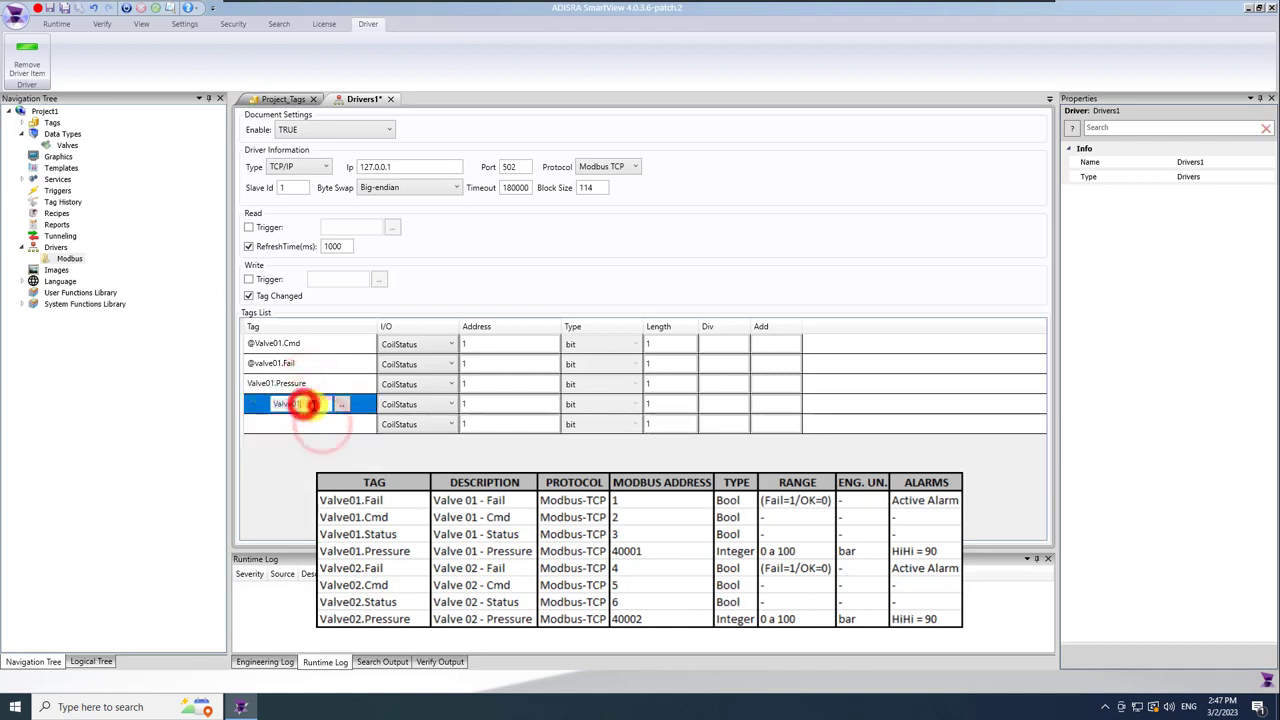
type(".")
left_click(330, 465)
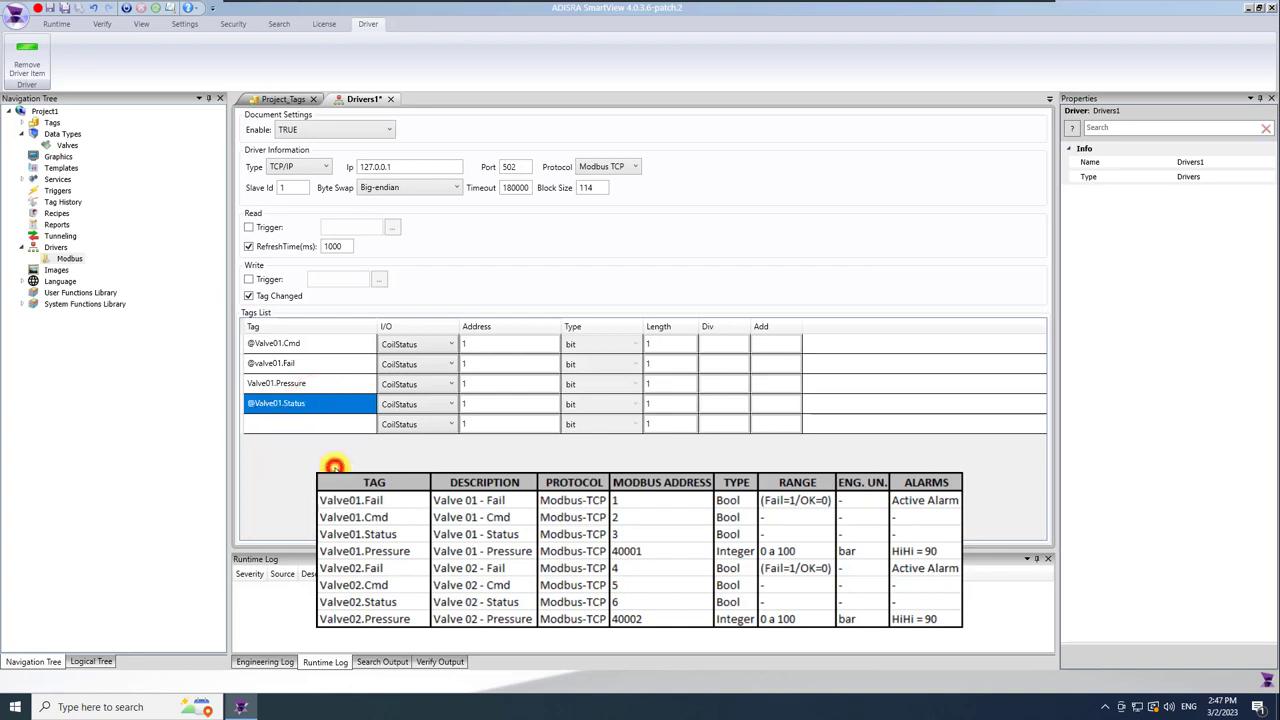
left_click(343, 424)
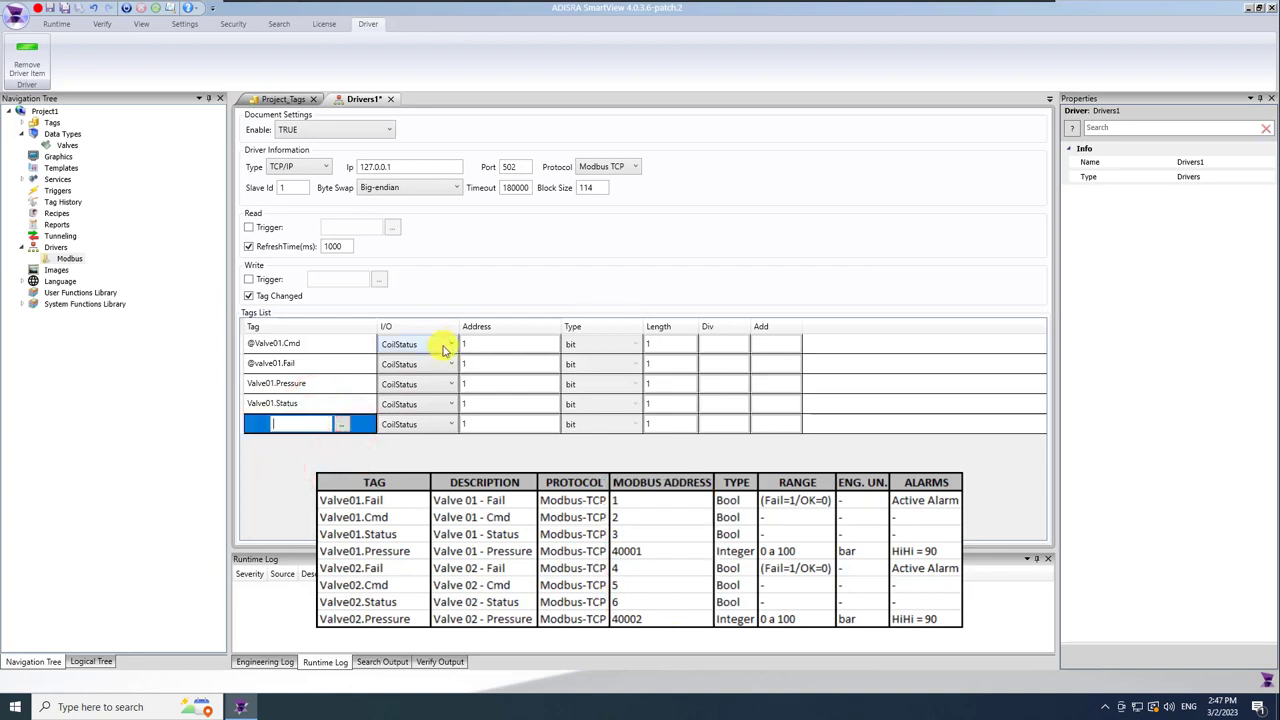
Keep Valve01.Cmd as CoilStatus and set its address to 2.
left_click(450, 344)
left_click(450, 344)
left_click(490, 343)
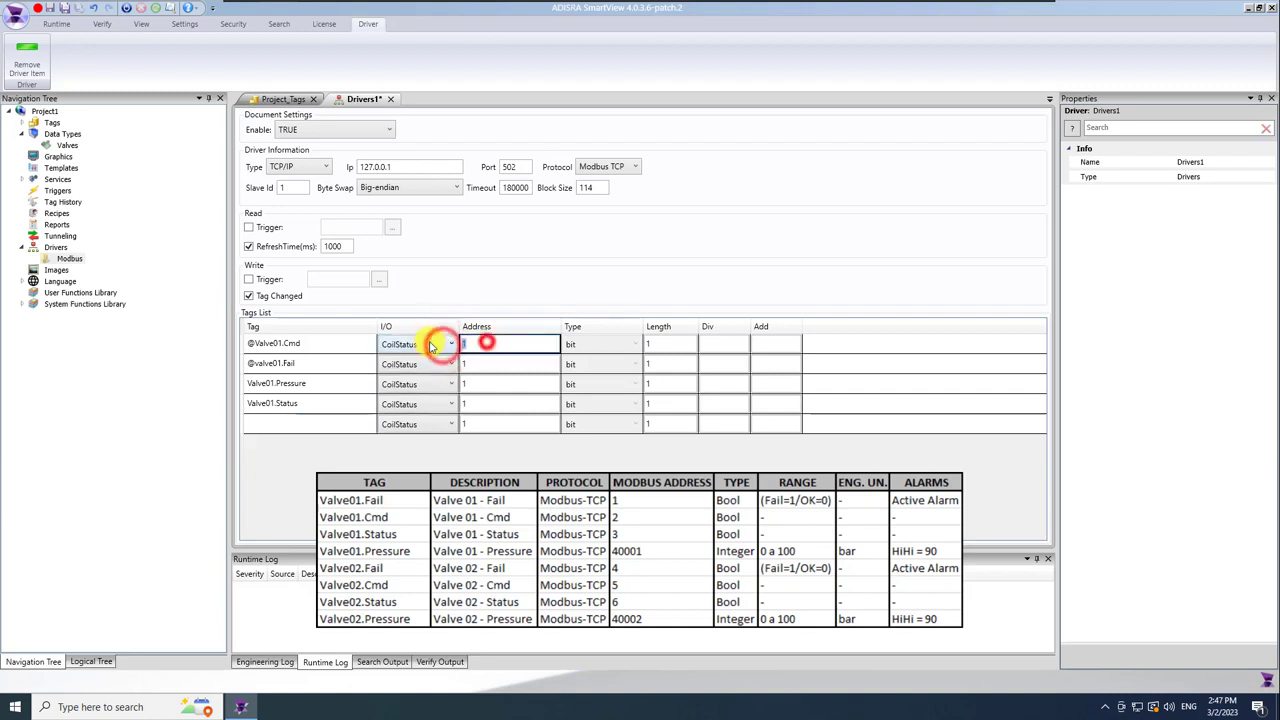
type("2")
left_click(600, 344)
left_click(608, 343)
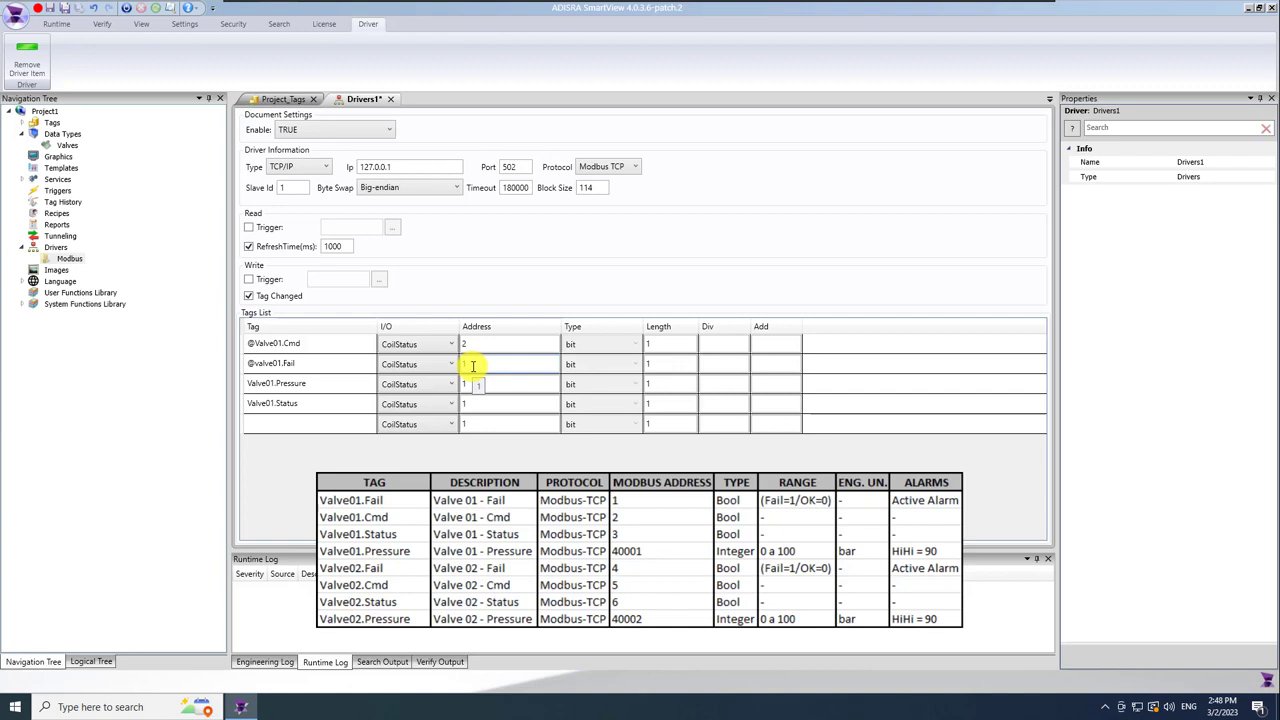
left_click(472, 365)
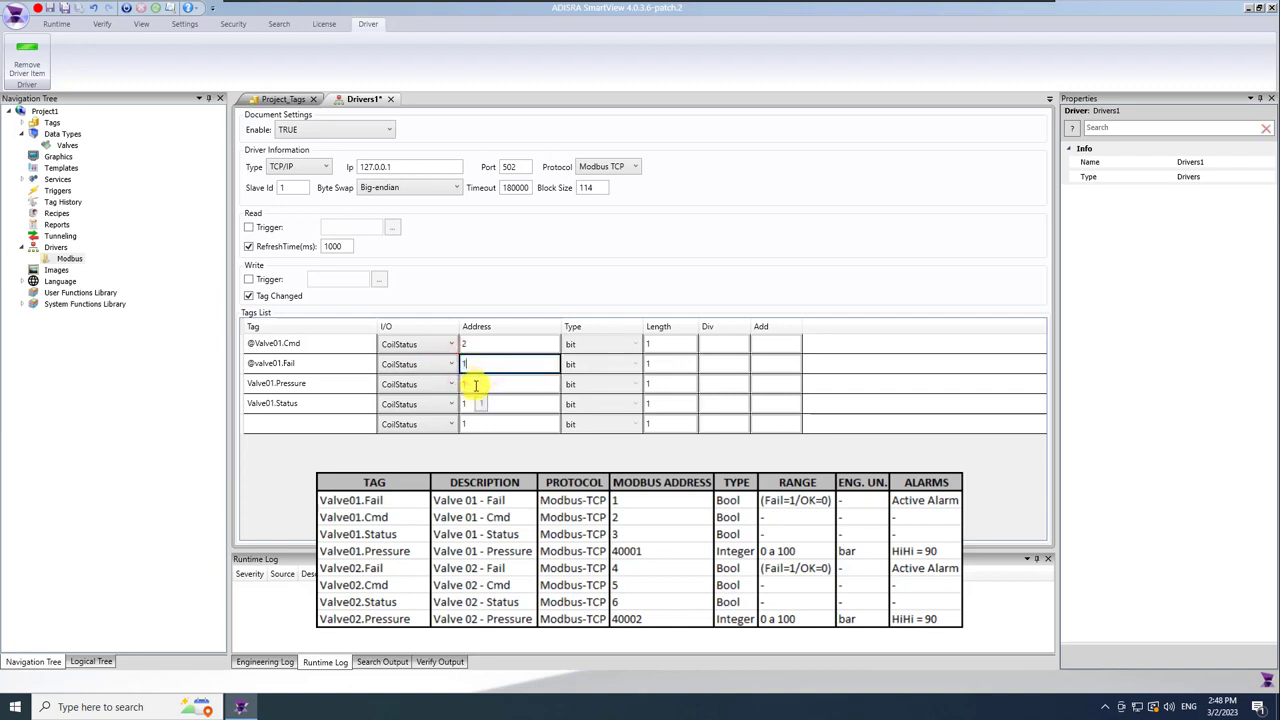
Make Valve01.Pressure a HoldingRegister with Word Unsigned data type.
left_click(475, 385)
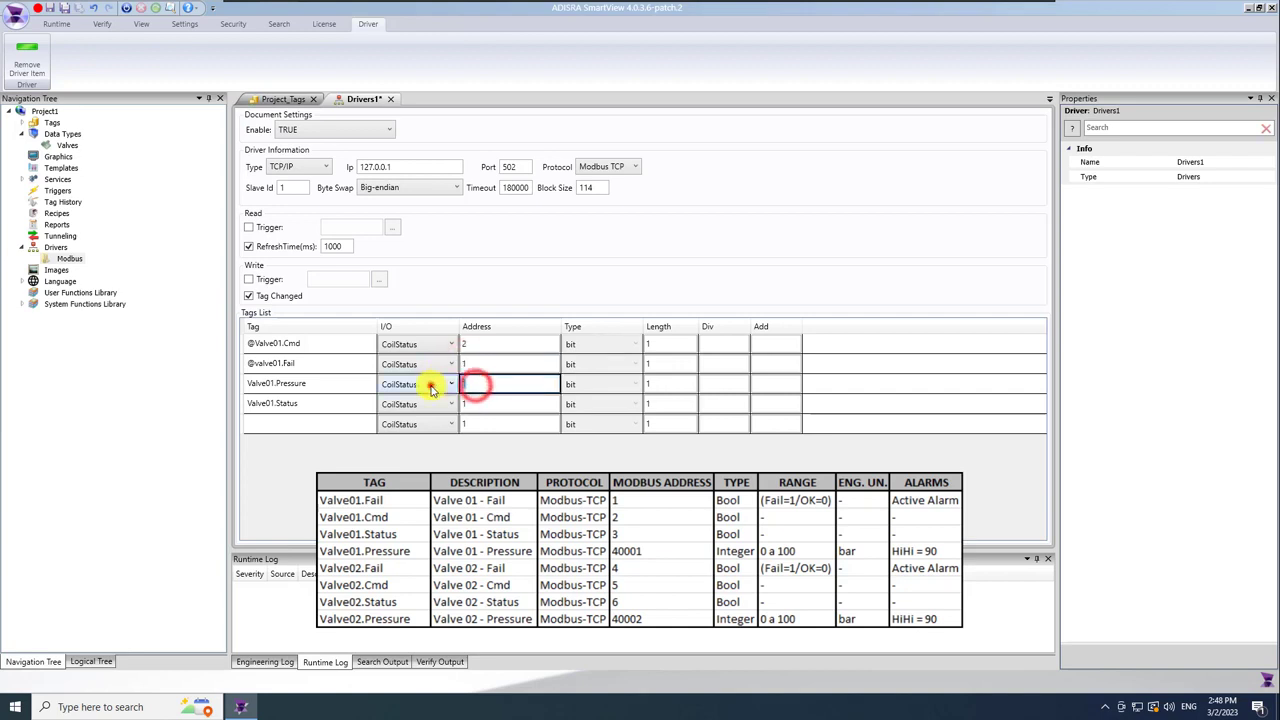
left_click(430, 384)
left_click(422, 437)
left_click(610, 386)
left_click(608, 382)
left_click(608, 382)
left_click(615, 425)
Keep Valve01.Status as CoilStatus at address 3.
left_click(430, 404)
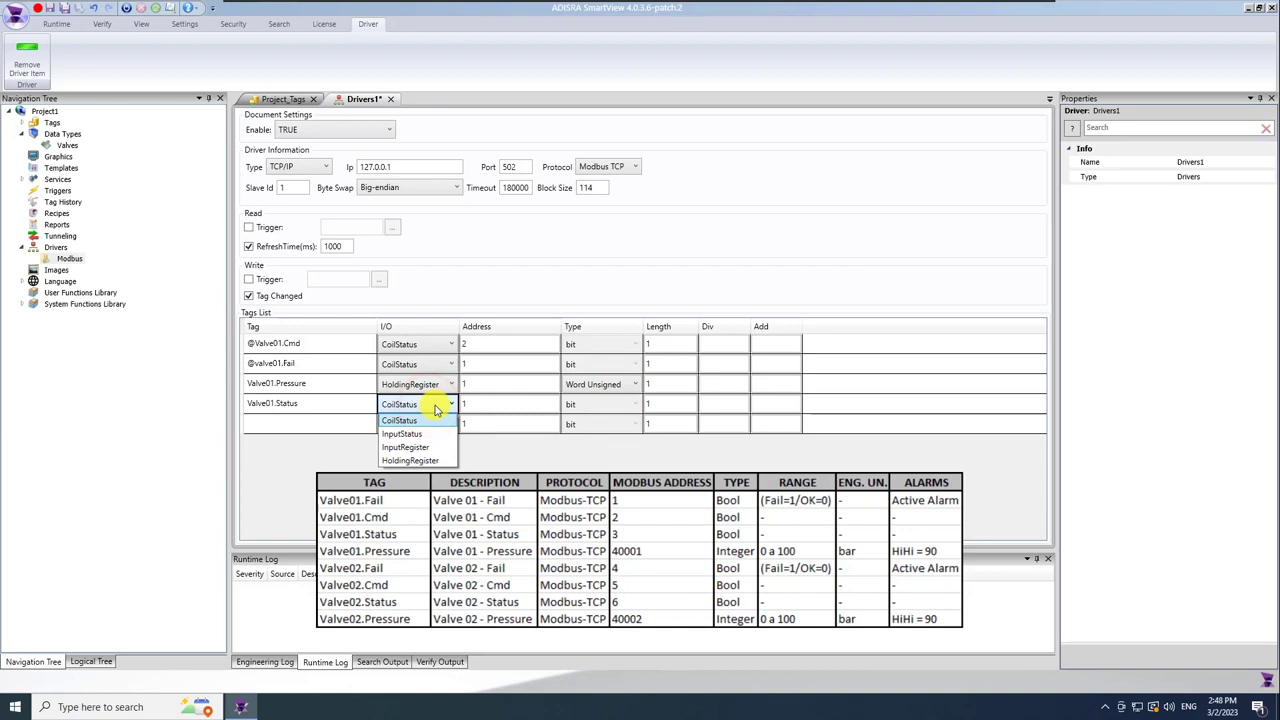
left_click(412, 421)
left_click(493, 403)
type("3")
left_click(489, 466)
Save the driver document as Drivers1 and expand the Modbus driver.
left_click(63, 8)
left_click(516, 338)
left_click(33, 260)
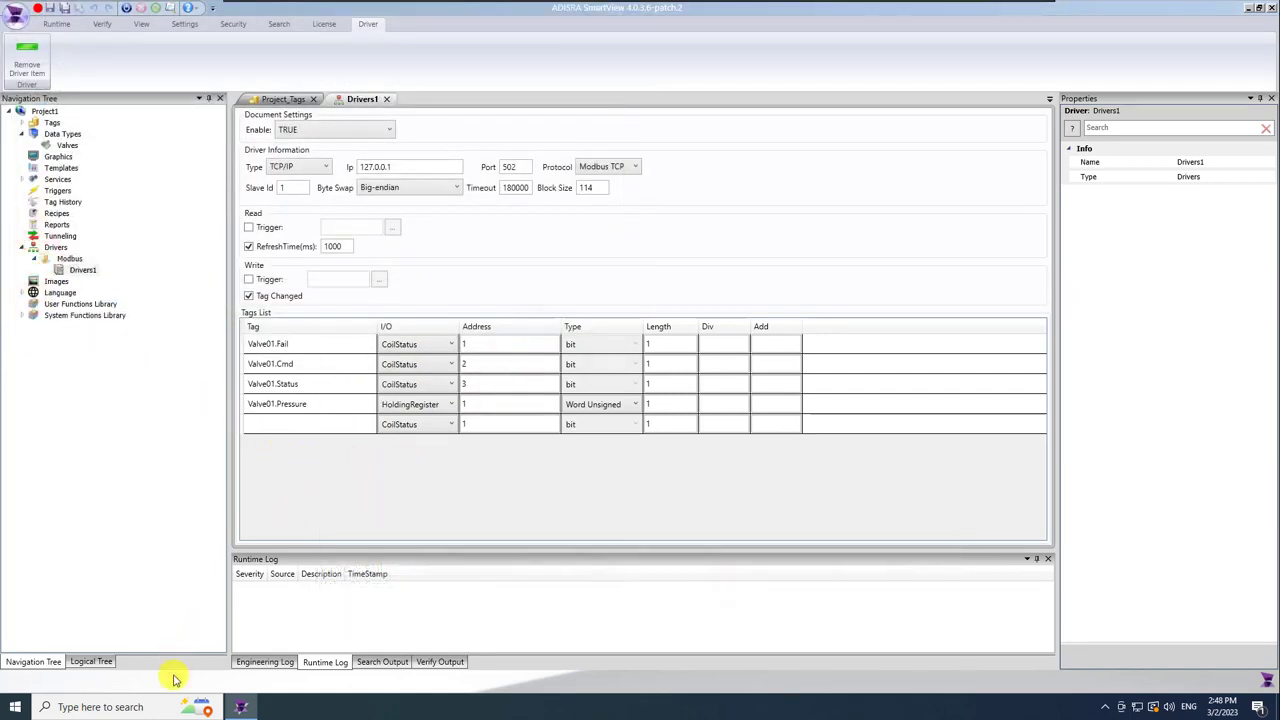
Launch Excel and start a blank workbook.
left_click(147, 706)
type("excel")
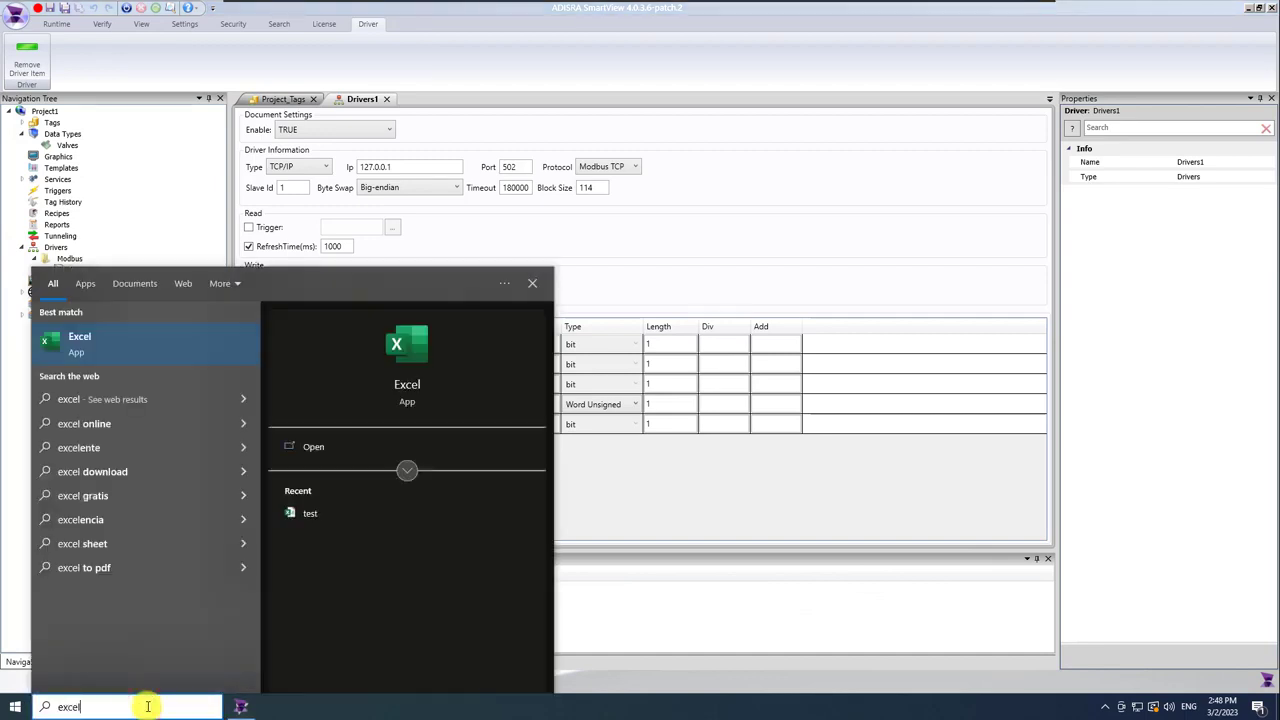
left_click(77, 347)
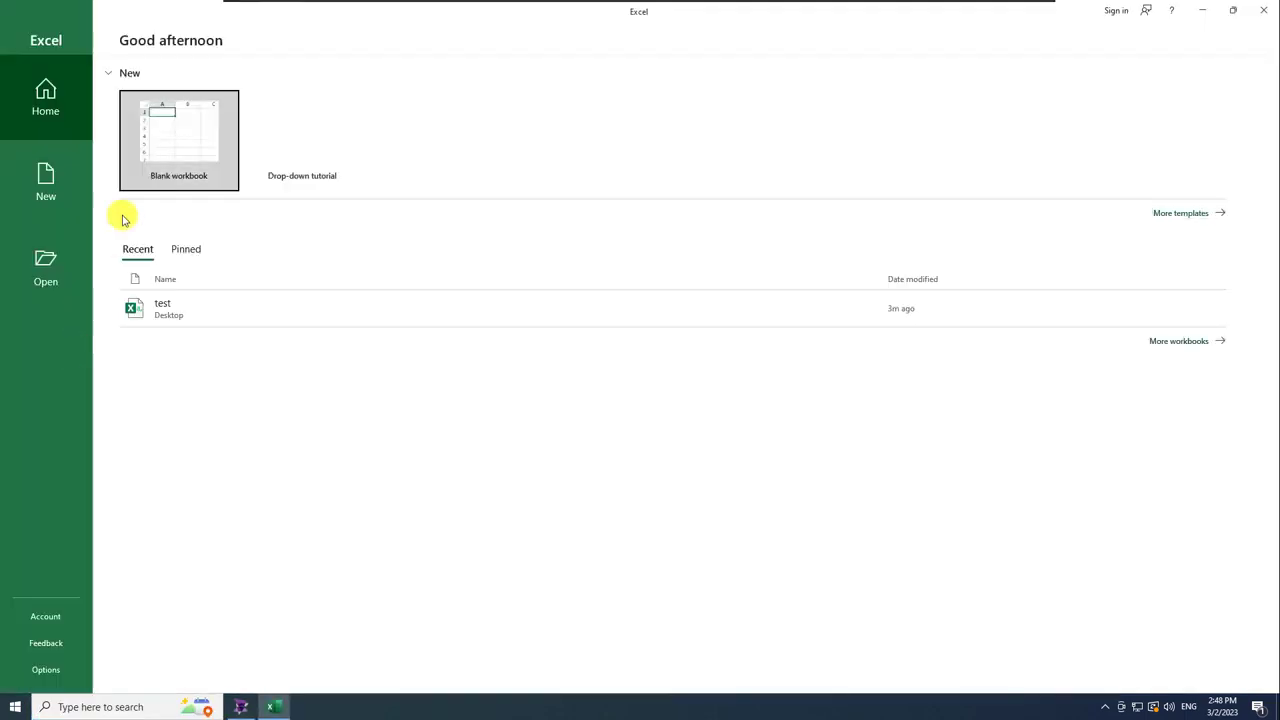
left_click(166, 156)
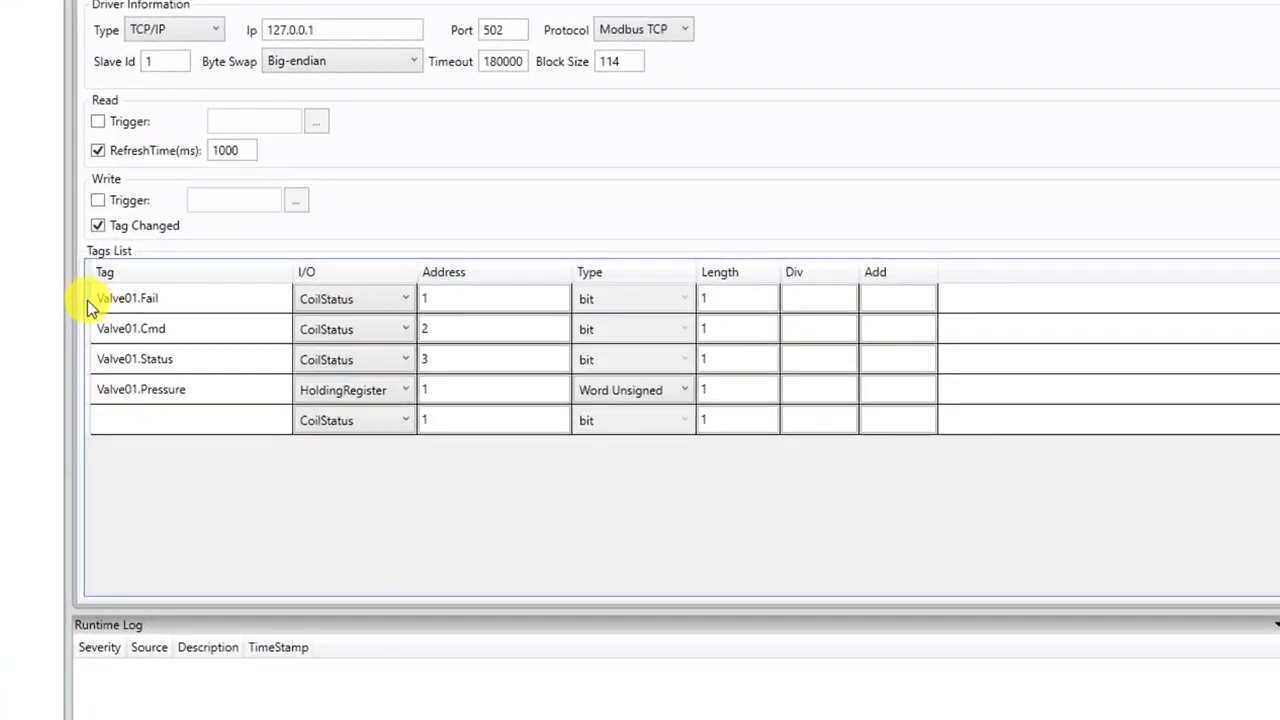
Select the four Valve01 tag rows in Drivers1 and bring up the new workbook.
left_click(87, 300)
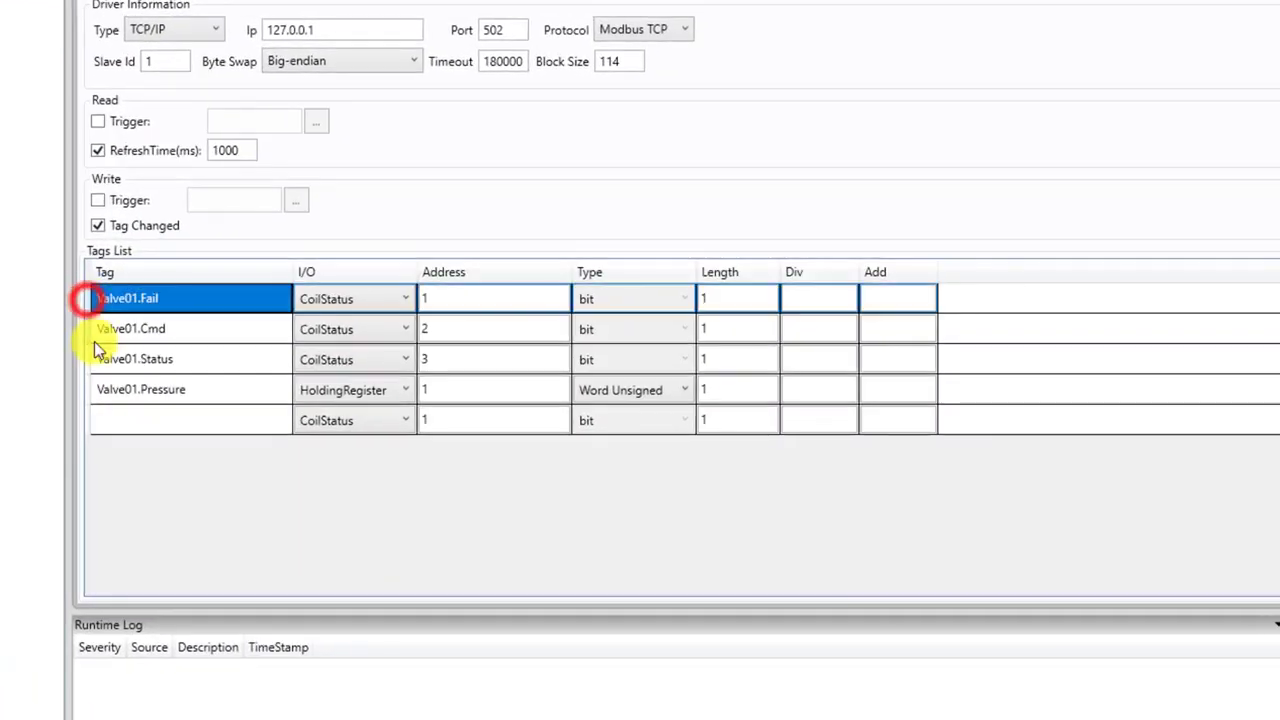
left_click(89, 391, "shift")
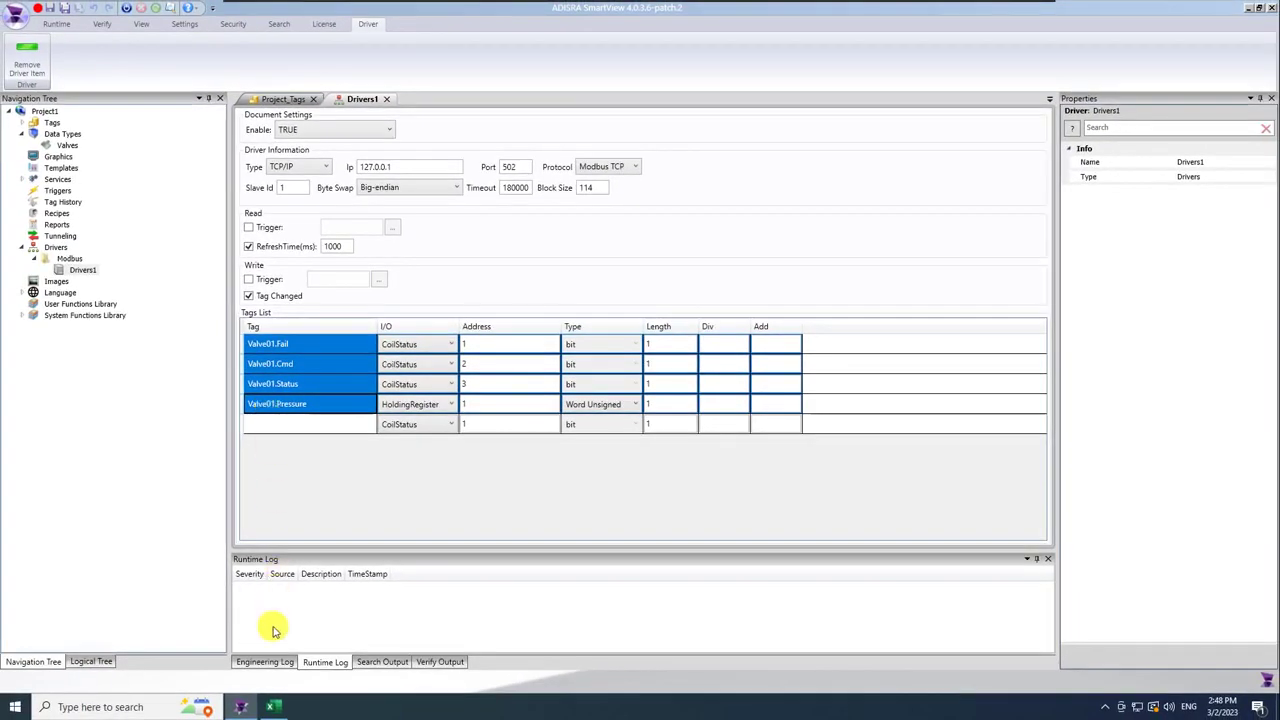
left_click(277, 709)
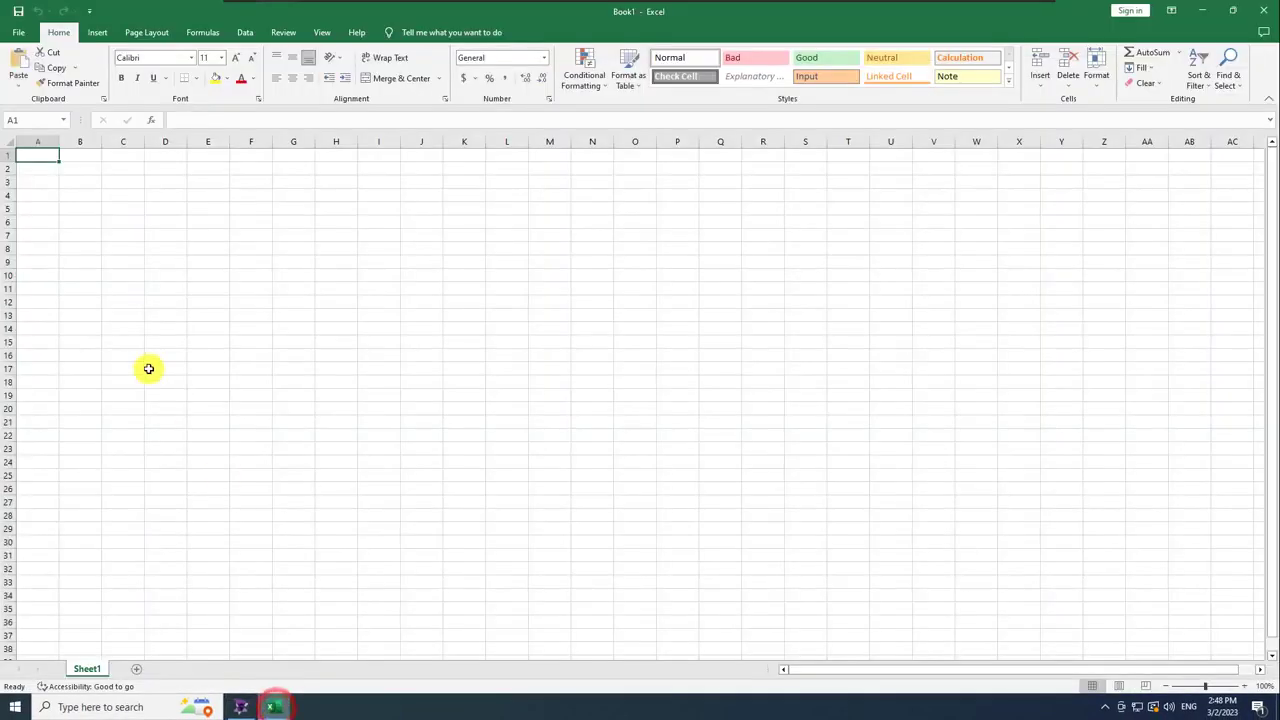
Paste the tag rows at A3 and widen columns A, B and D to fit.
left_click(40, 183)
type("Valve01.Fail\tCoilStatus\t1\tbit\t1\t\t Valve01.Cmd\tCoilStatus\t2\tbit\t1\t\t Valve01.Status\tCoilStatus\t3\tbit\t1\t\t Valve01.Pressure\tHoldingRegister\t1\tWord Unsigned\t1")
left_click(95, 368)
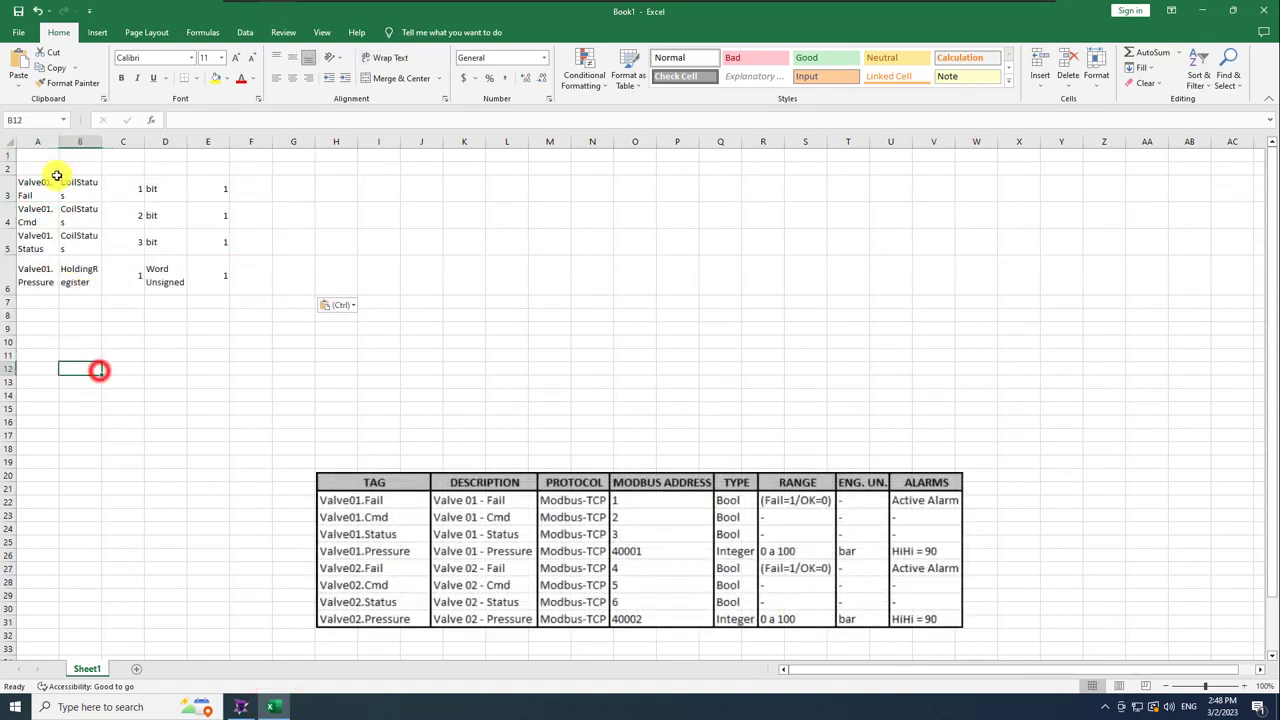
double_click(58, 141)
left_click_drag(146, 141, 174, 141)
left_click_drag(259, 141, 290, 141)
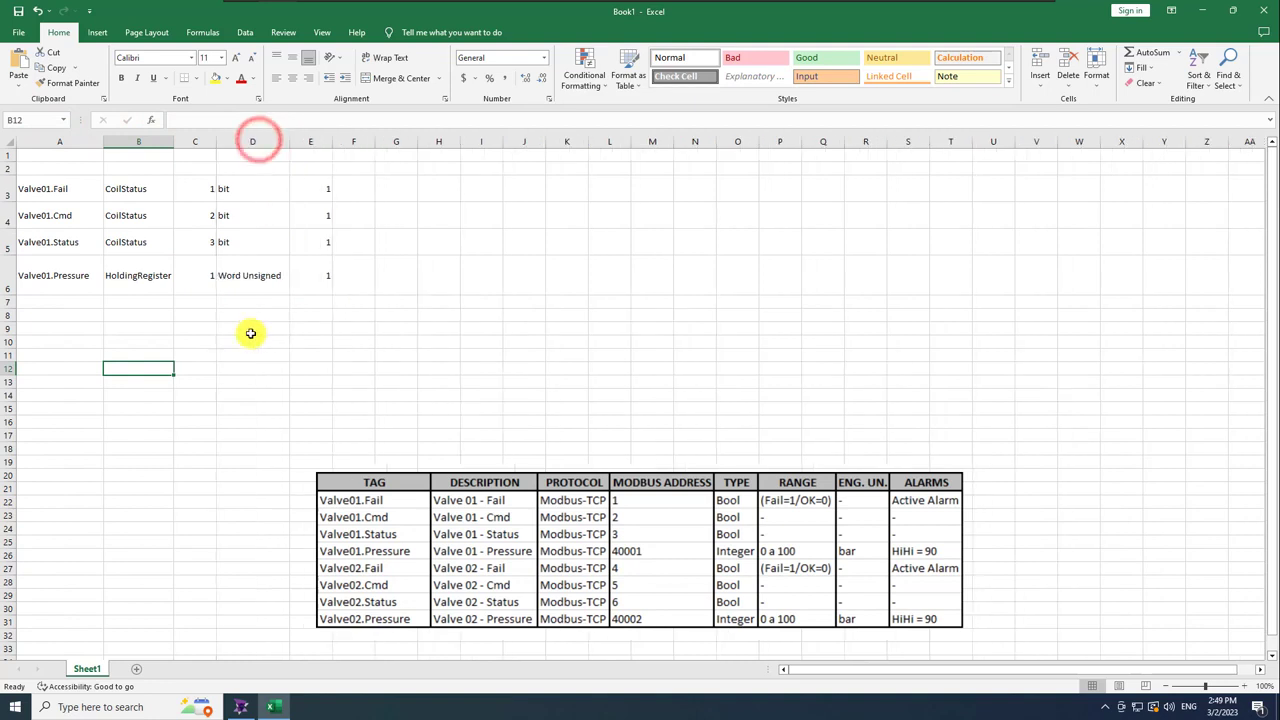
left_click(251, 330)
Select the four tag names in A3:A6.
left_click(55, 188)
left_click(51, 280, "shift")
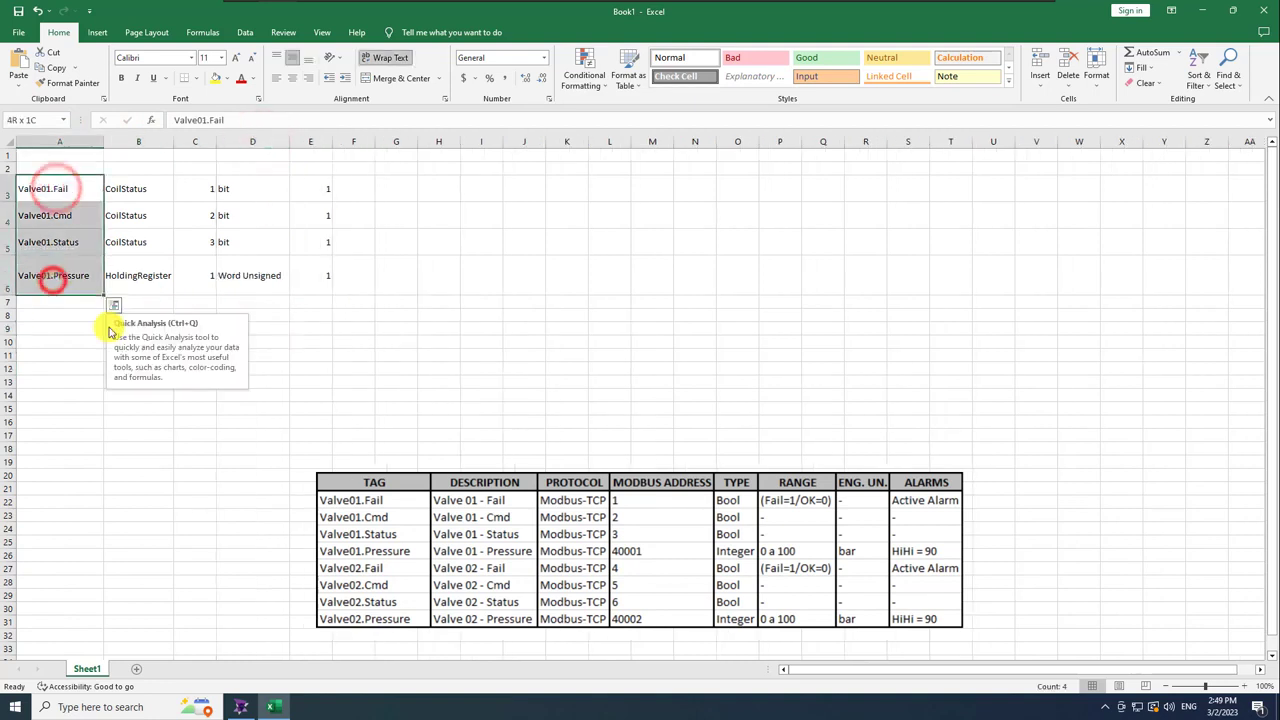
key("ctrl+t")
left_click(686, 377)
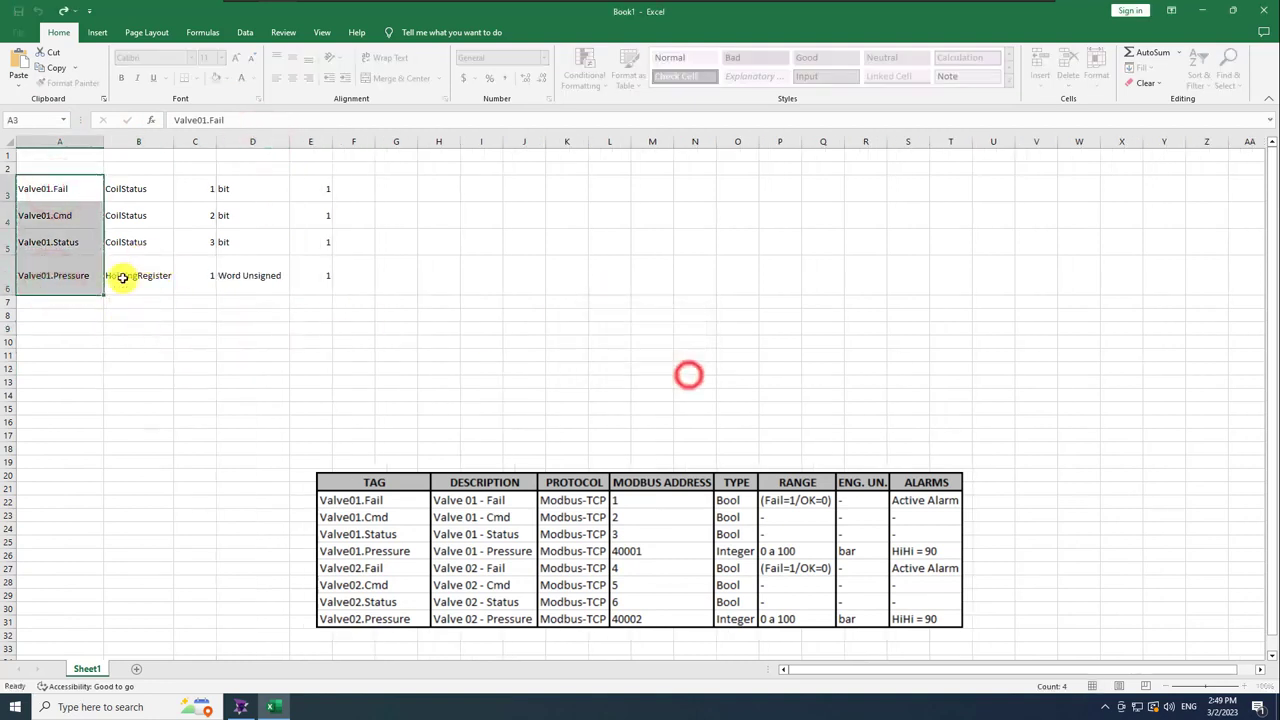
left_click(109, 329)
left_click(77, 189)
left_click(66, 277, "ctrl")
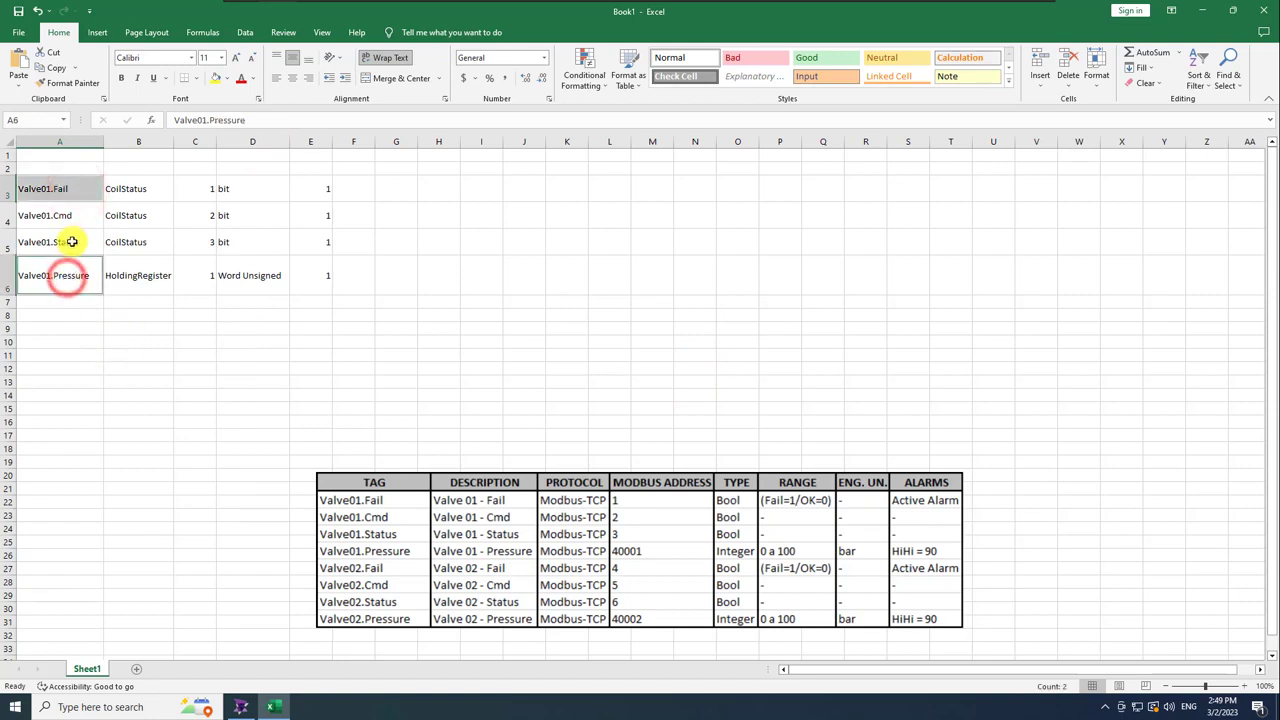
left_click(57, 242, "ctrl")
left_click(57, 215, "ctrl")
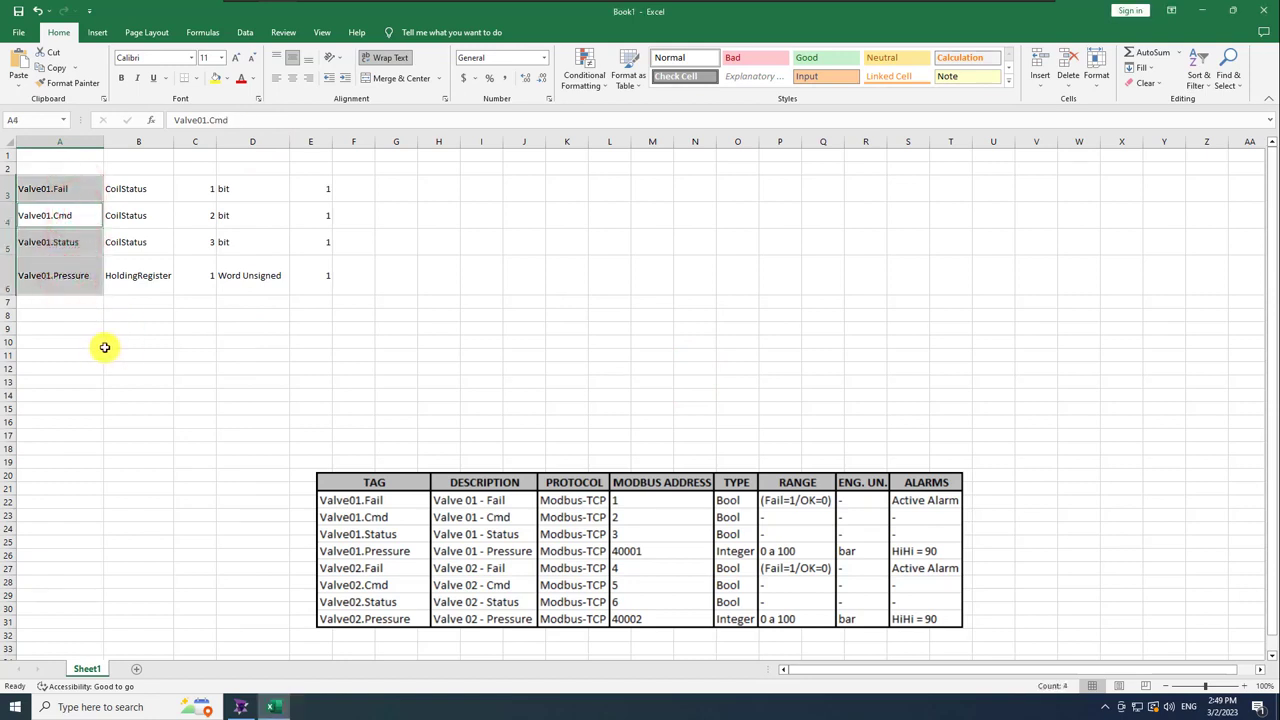
left_click(105, 347)
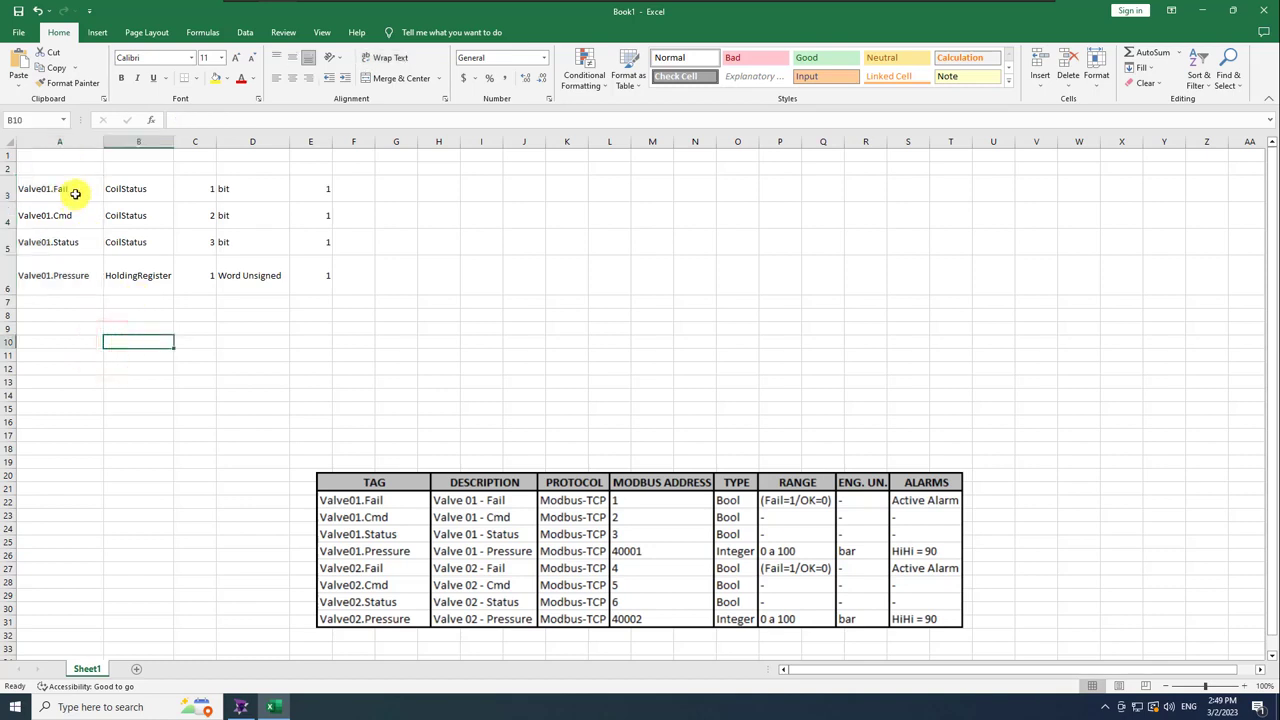
left_click_drag(49, 188, 57, 277)
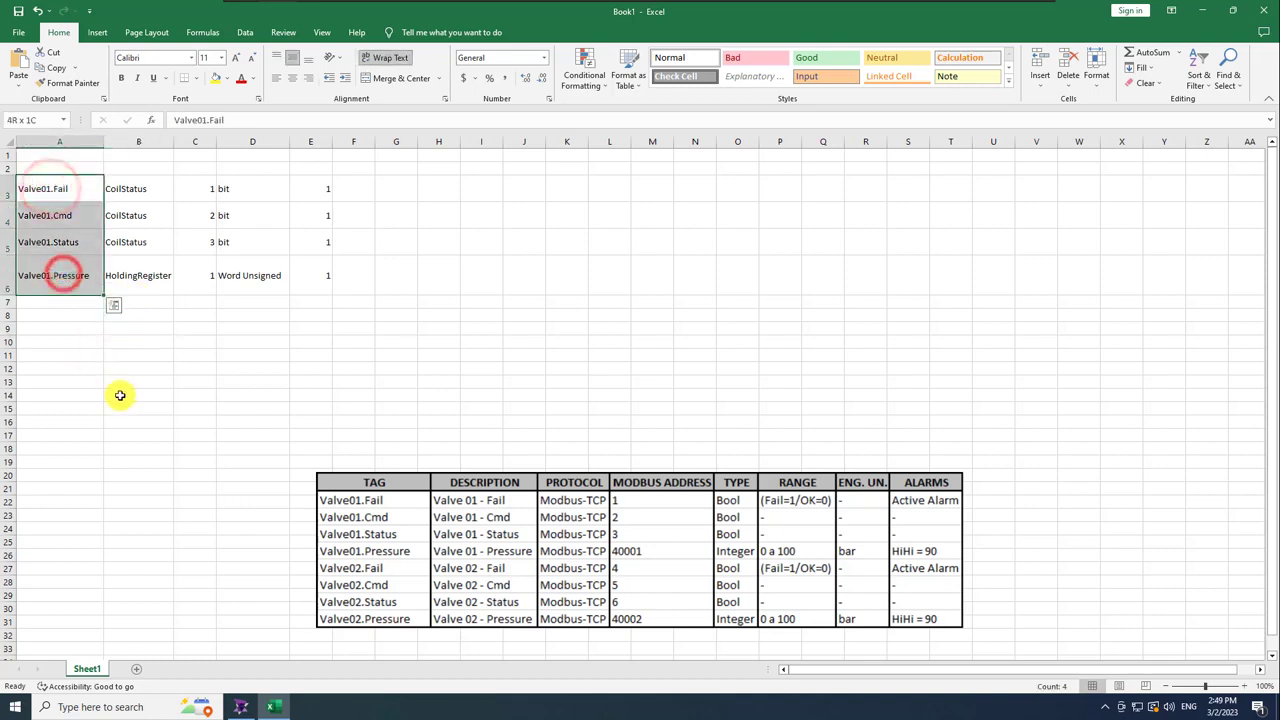
Replace all Valve01 with Valve02 in the tag names.
key("ctrl+f")
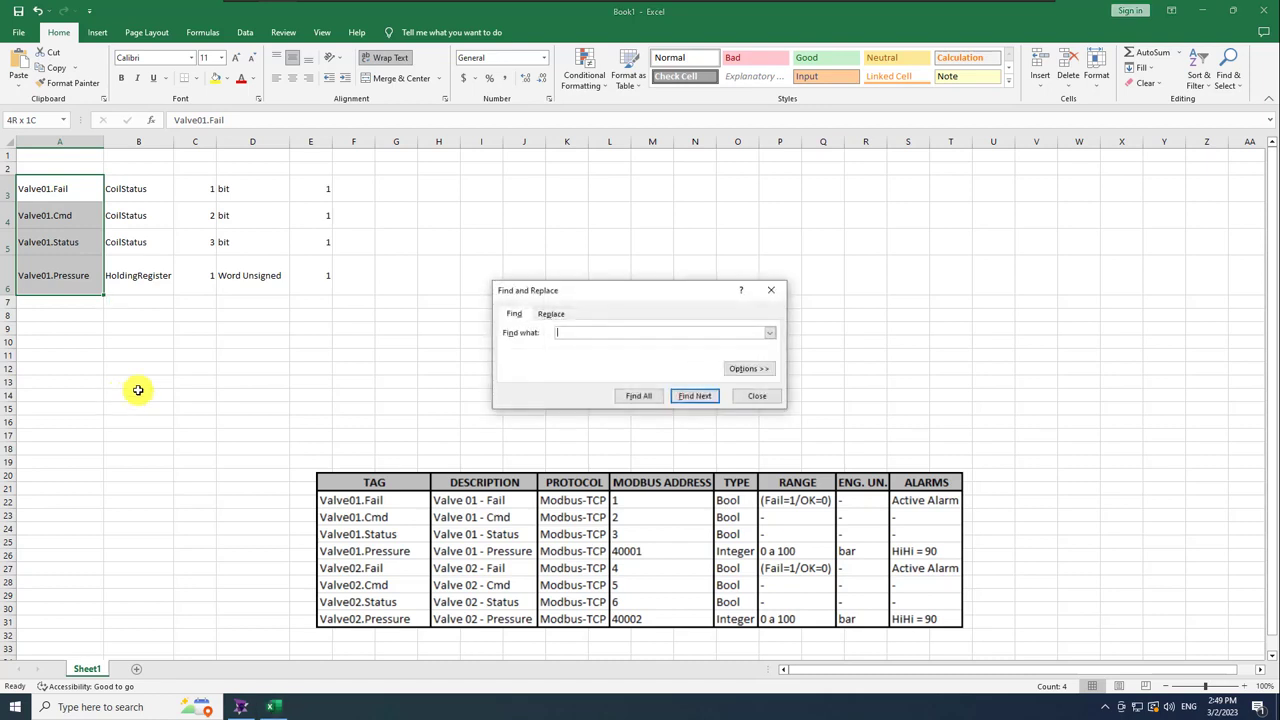
left_click(553, 313)
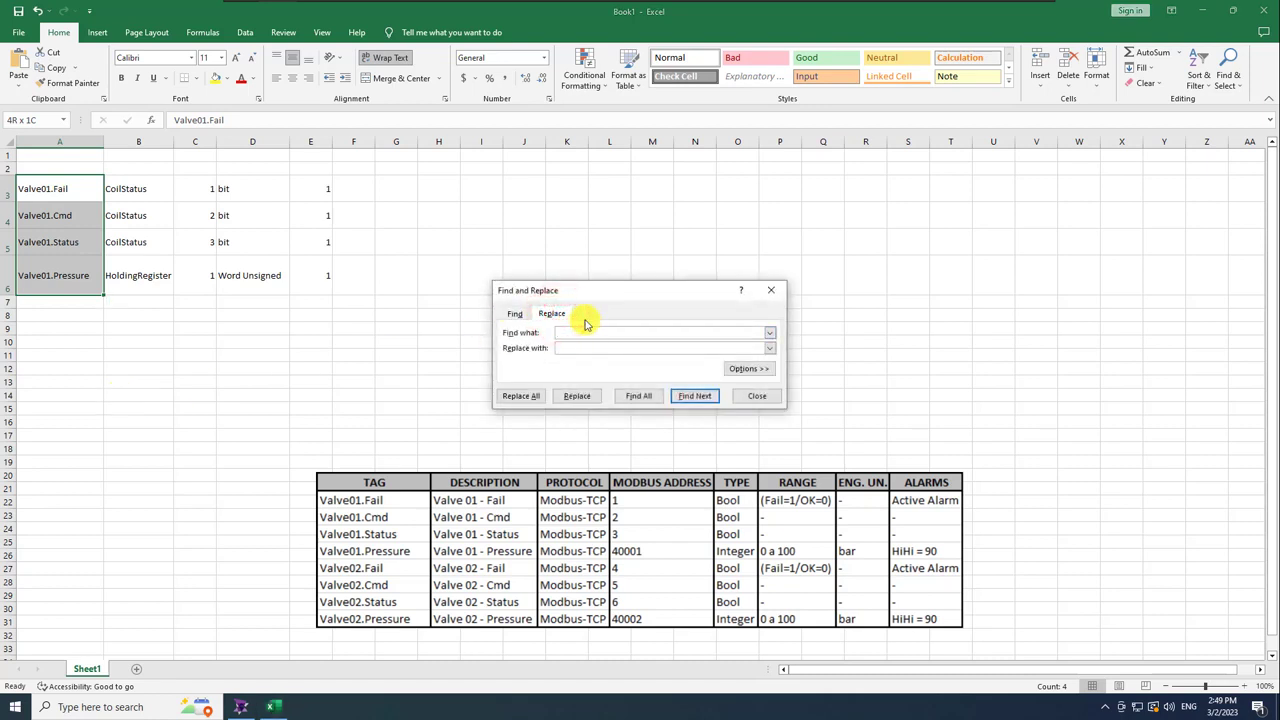
left_click(521, 395)
left_click(634, 394)
left_click(775, 291)
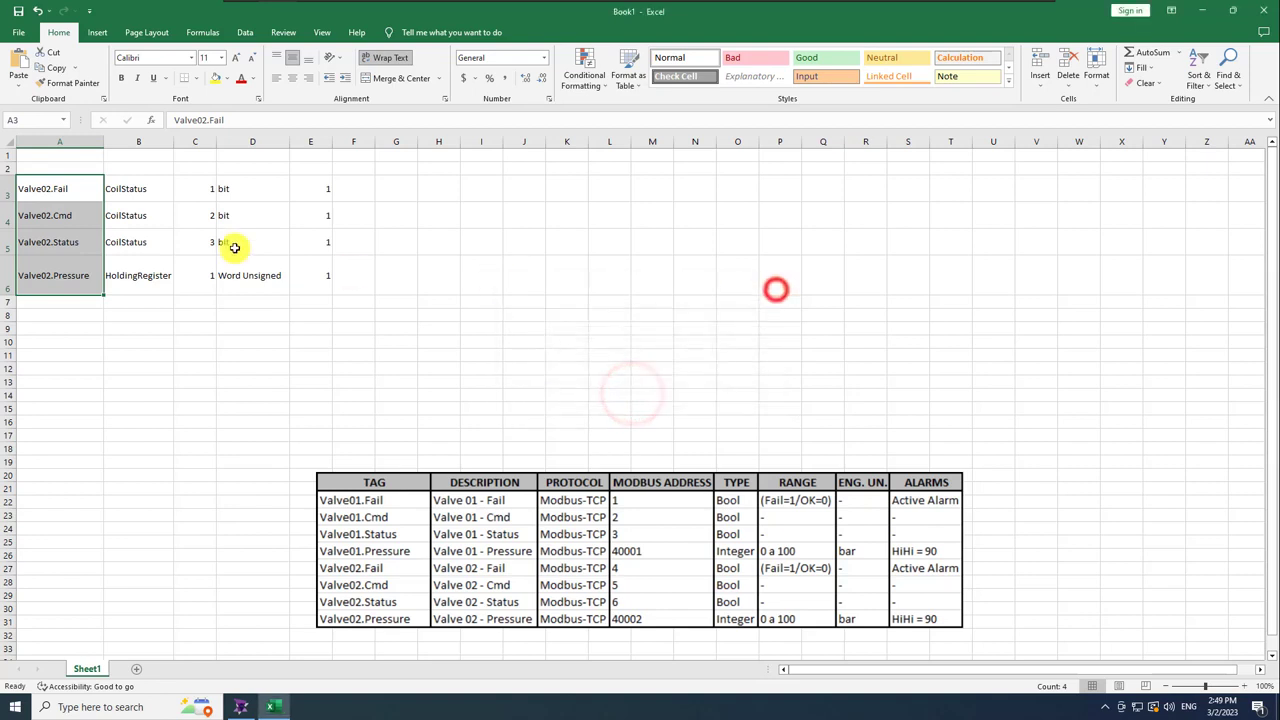
Set the addresses in C3:C6 to 4, 5, 6 and 2.
left_click(197, 191)
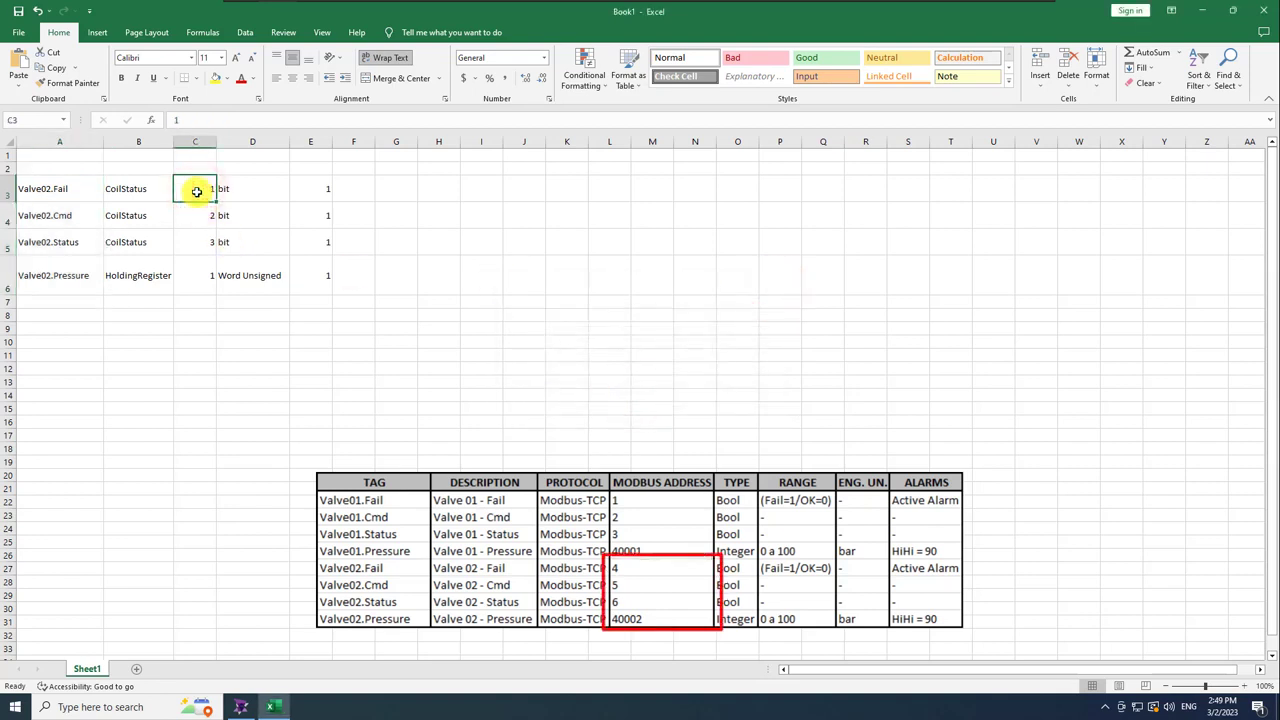
type("4")
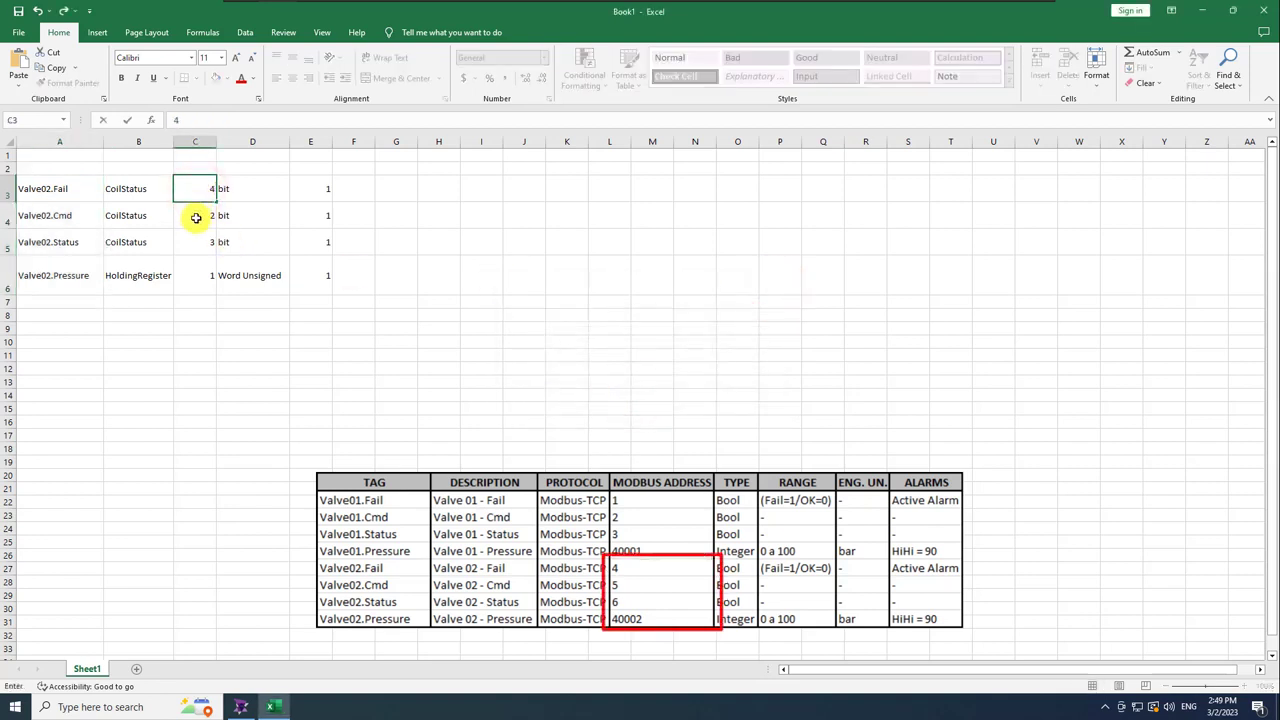
left_click(196, 218)
type("5")
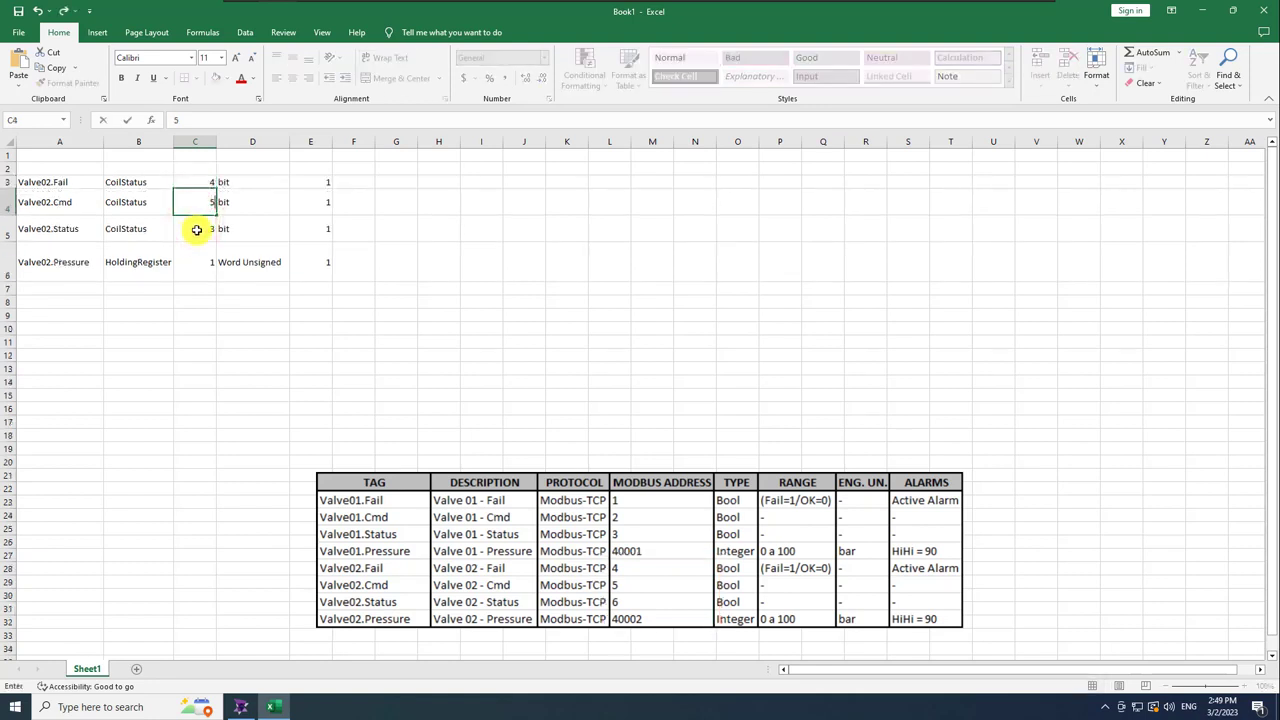
left_click(197, 230)
type("6")
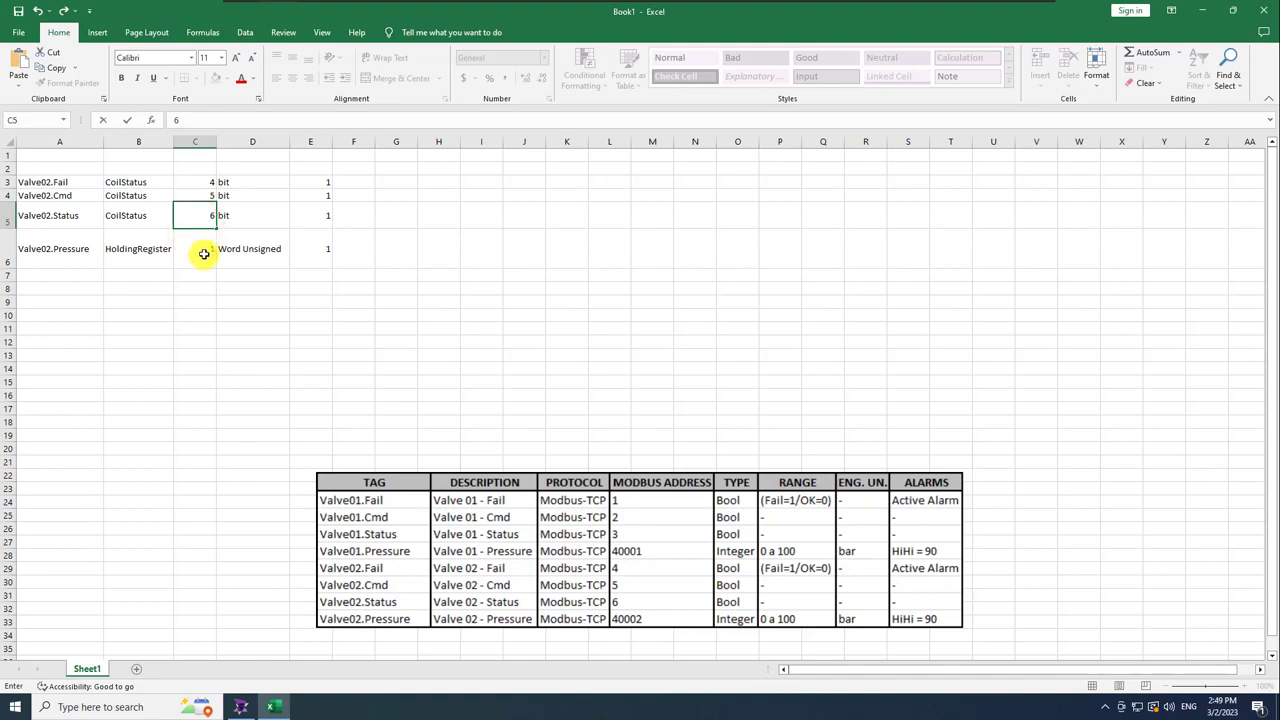
left_click(203, 252)
type("2")
left_click(208, 302)
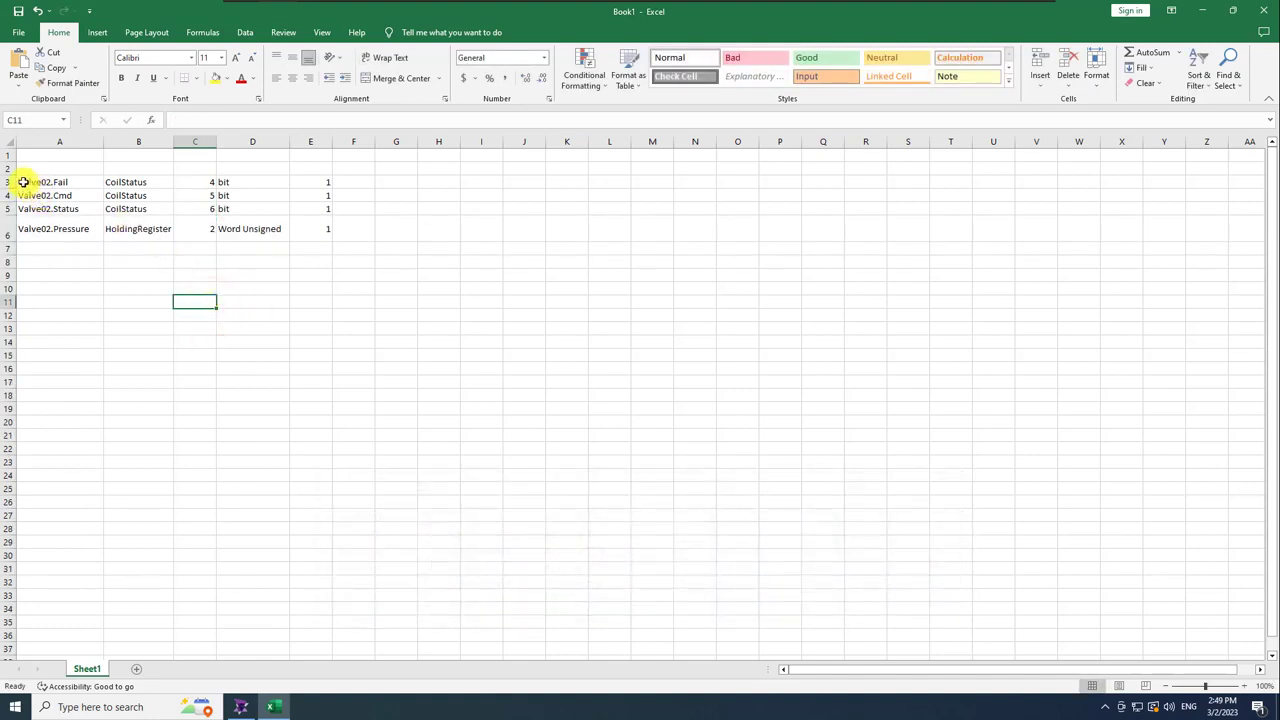
Copy the Valve02 rows A3:E6 and return to SmartView.
left_click_drag(25, 181, 294, 229)
key("ctrl+c")
left_click(242, 706)
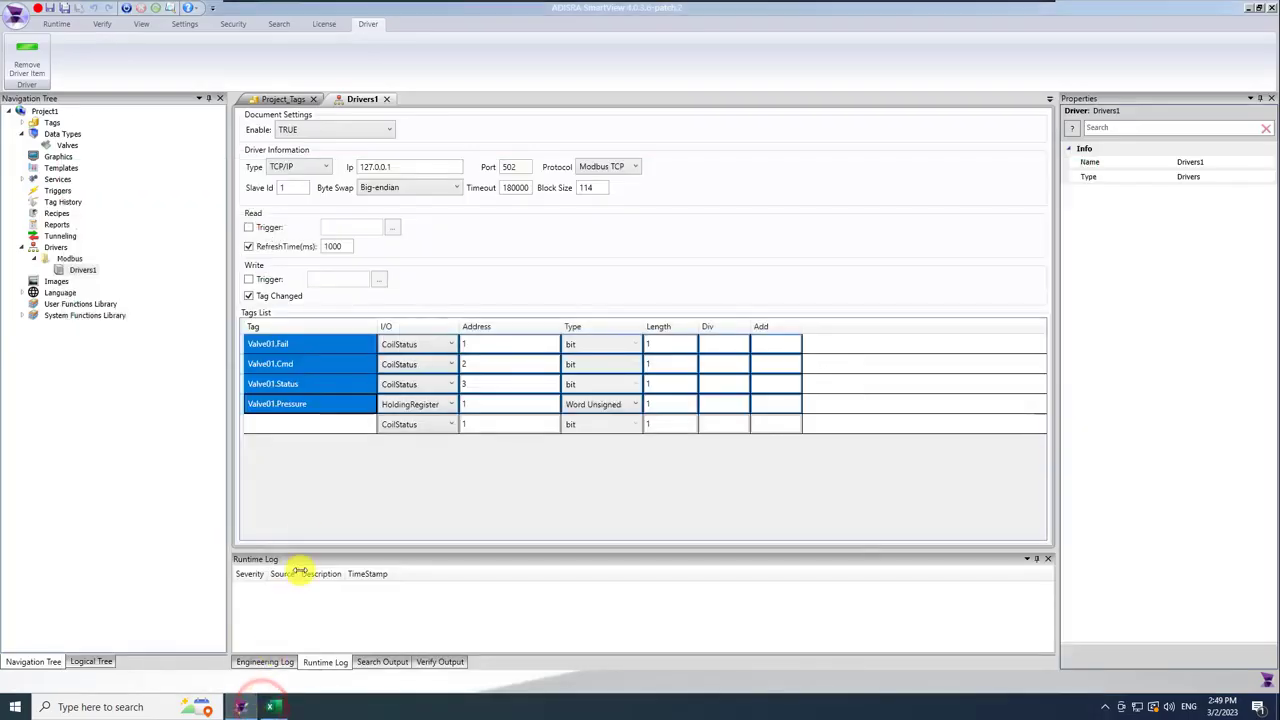
Paste the four Valve02 rows below the Valve01 tags in Drivers1 and save.
left_click(250, 453)
left_click(246, 424)
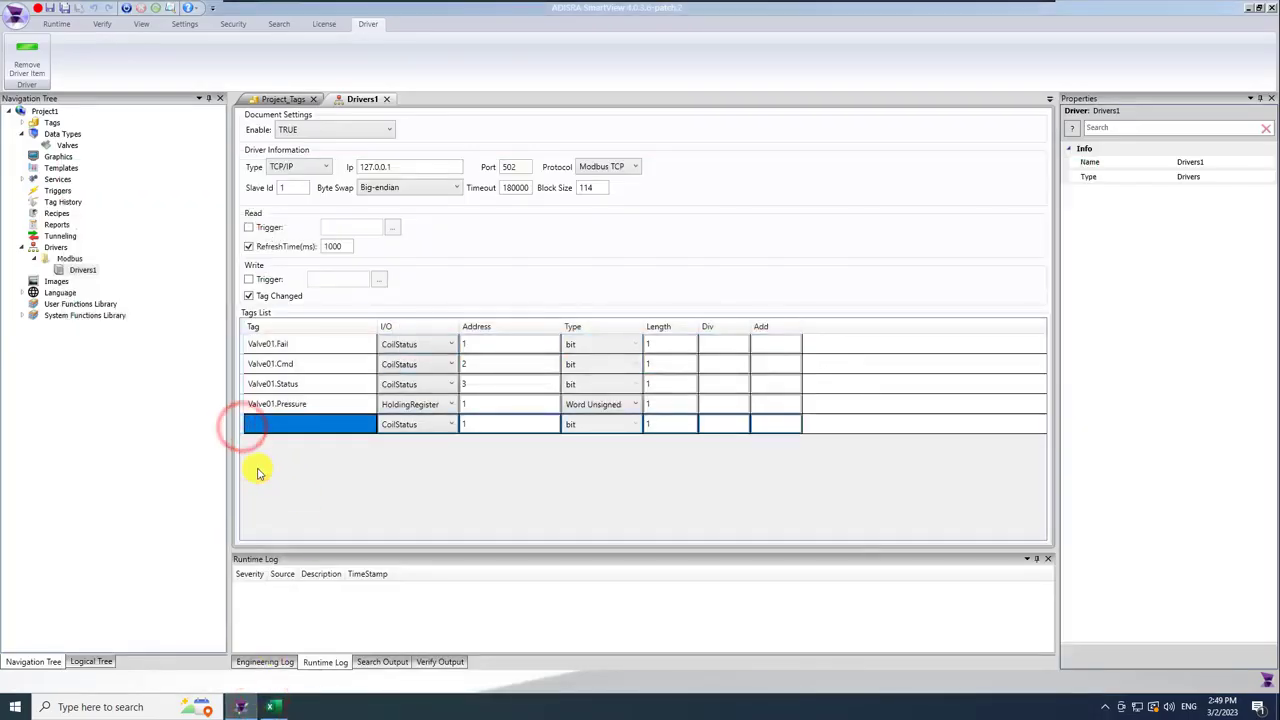
key("ctrl+v")
left_click(293, 525)
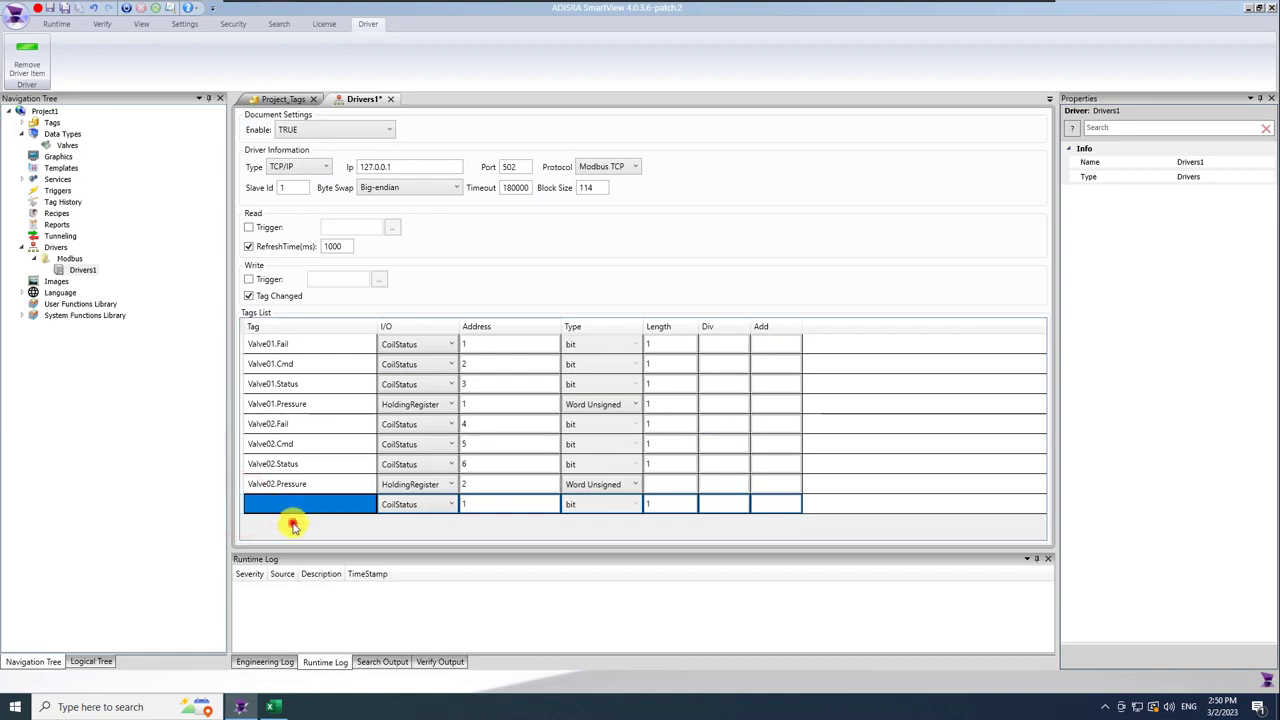
left_click(63, 9)
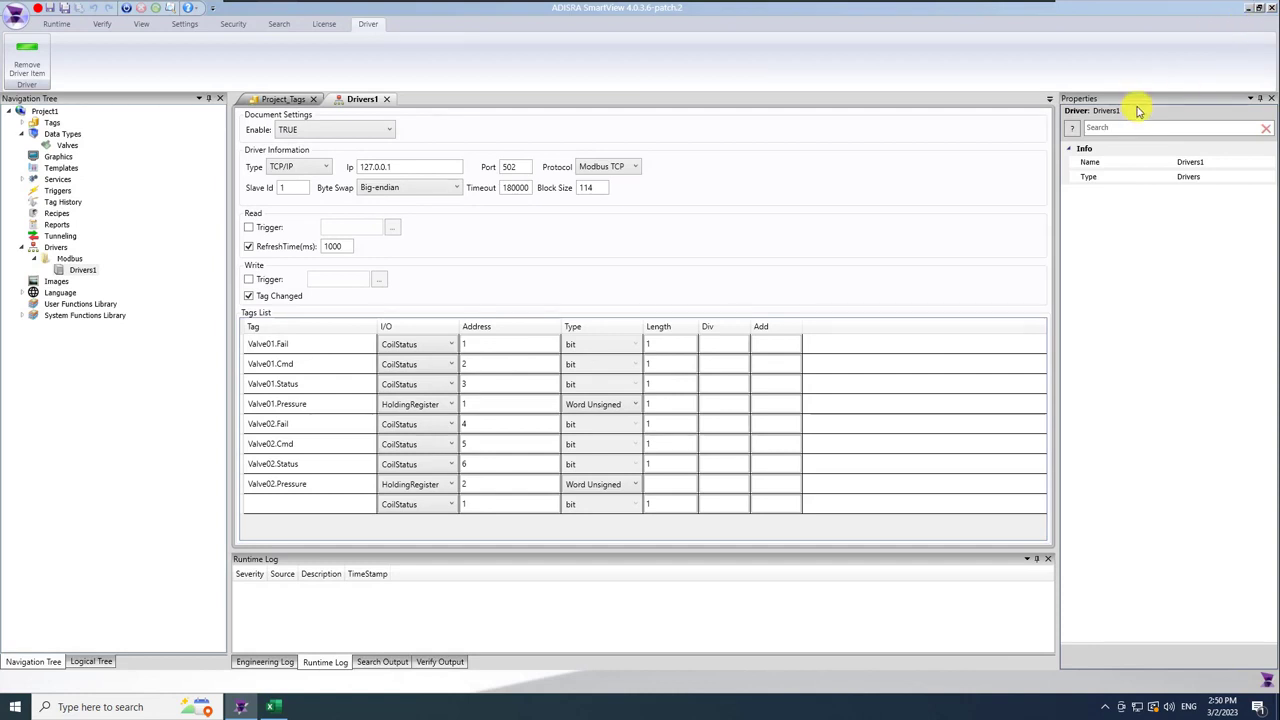
Extract mod_RSsim from the ADISRA zip archive onto the desktop.
left_click(1247, 8)
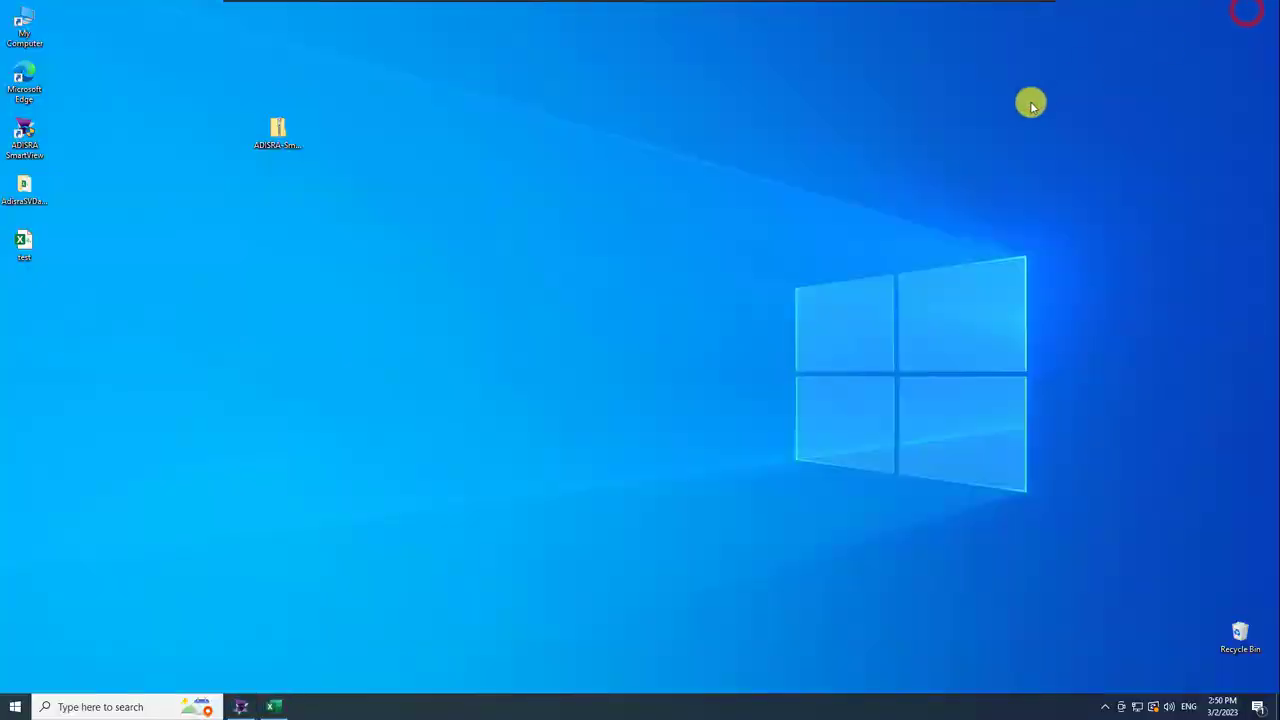
left_click(278, 135)
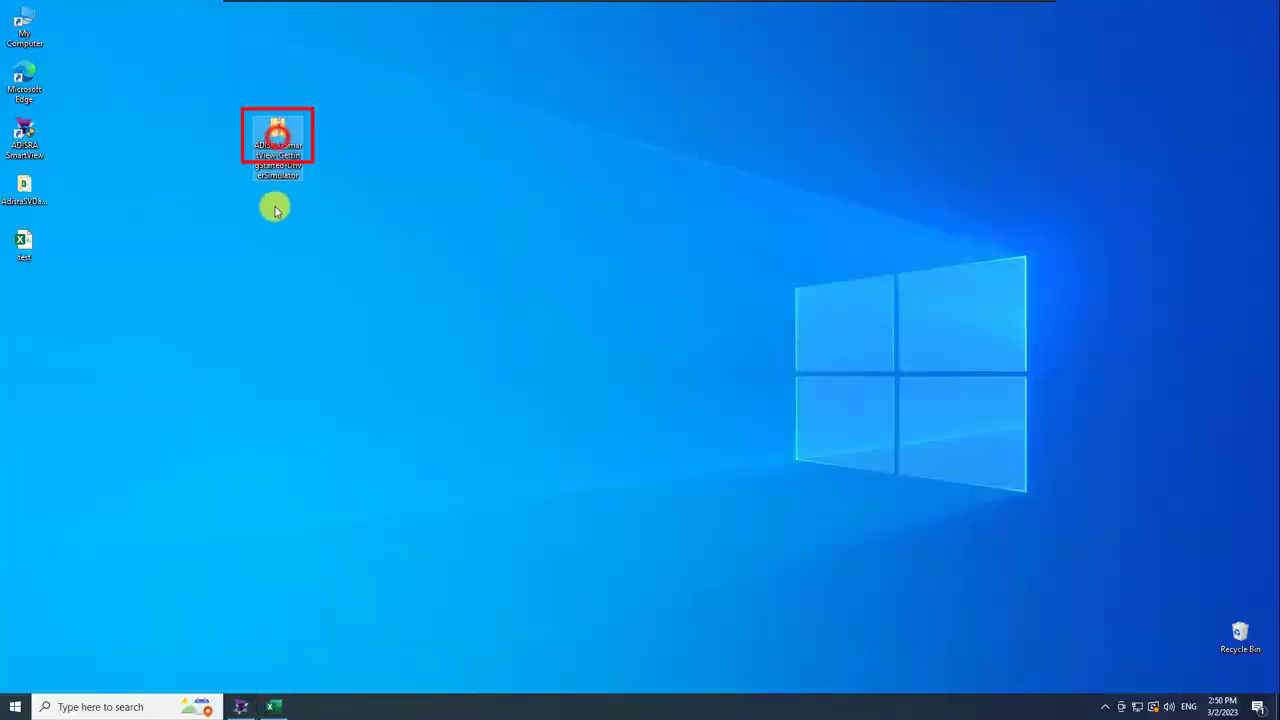
double_click(277, 134)
left_click(548, 220)
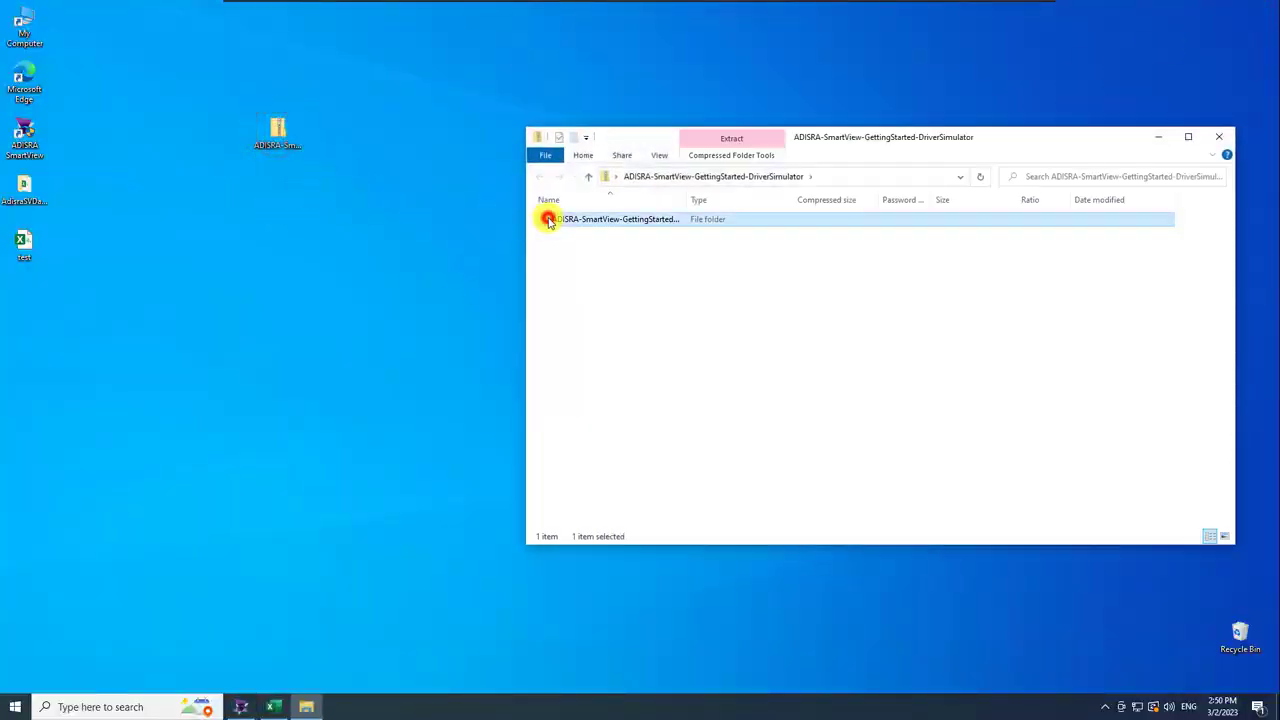
double_click(548, 220)
left_click_drag(563, 220, 285, 225)
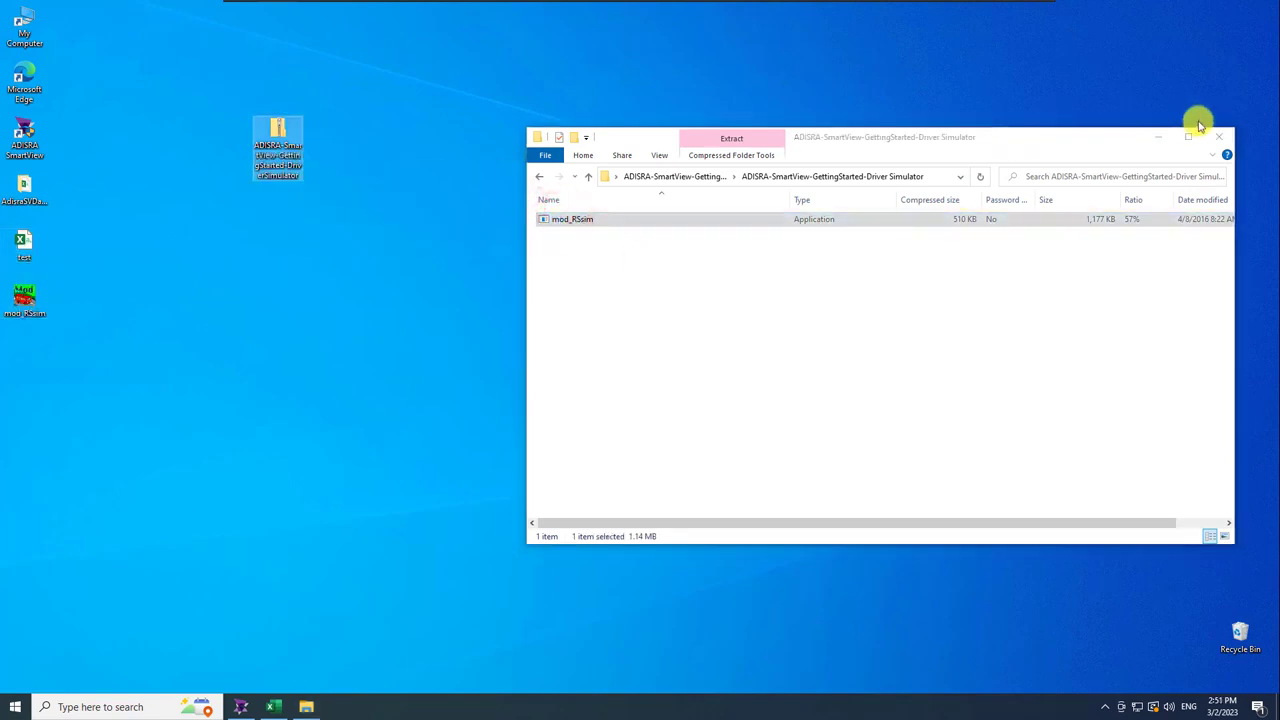
left_click(1219, 135)
Delete the old desktop icons and zip file, then launch mod_RSsim.
left_click(331, 274)
left_click_drag(69, 177, 157, 240)
key("Delete")
left_click(275, 138)
key("Delete")
left_click(219, 209)
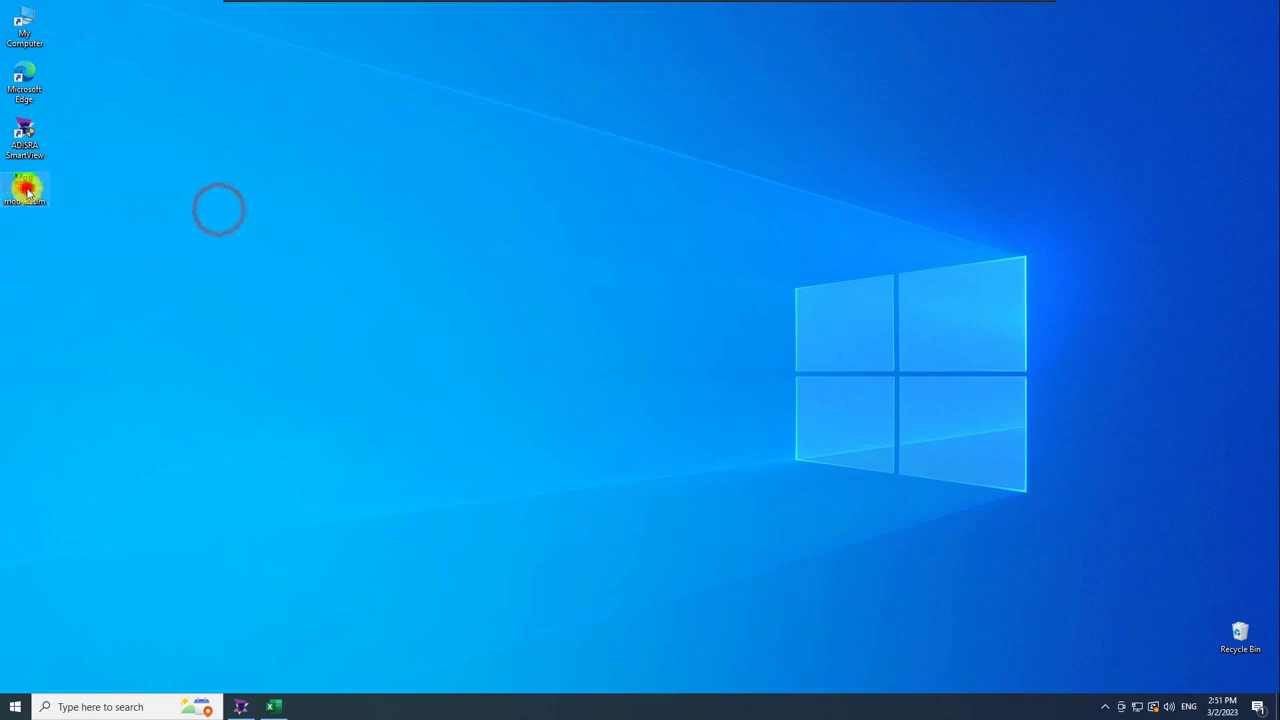
double_click(25, 189)
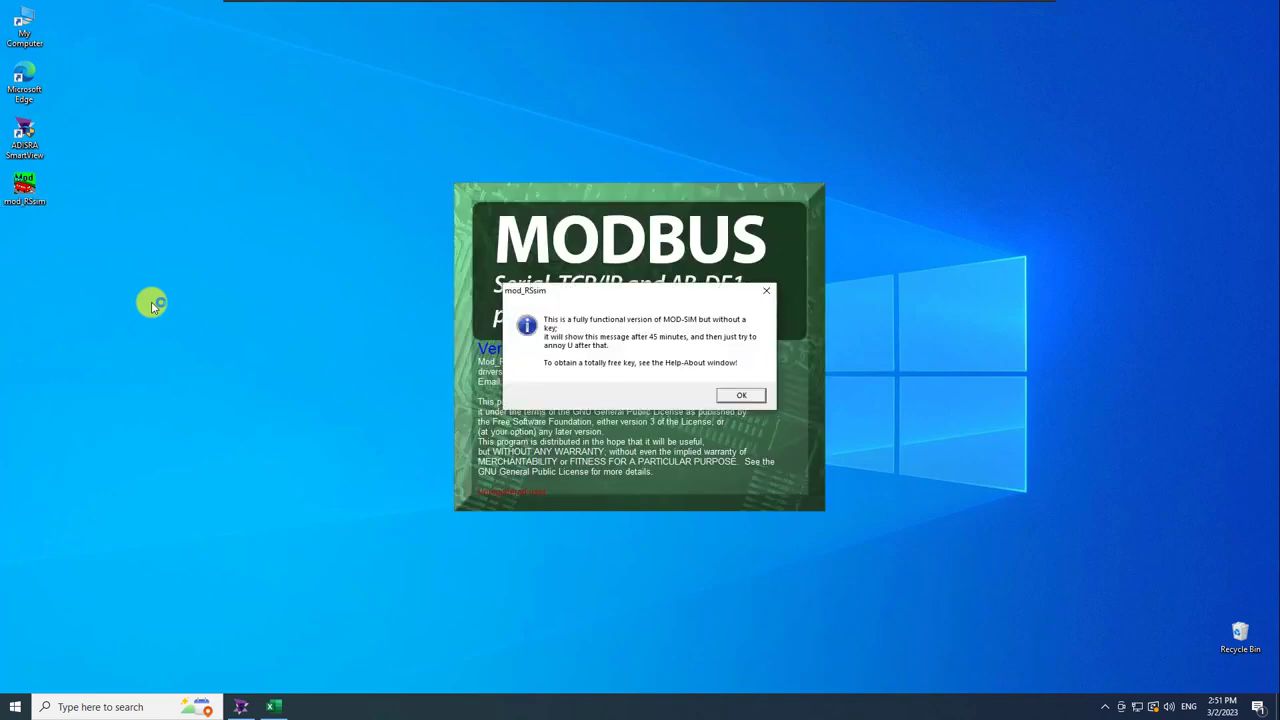
Dismiss the mod_RSsim trial notice and move the simulator window to the upper right.
left_click(731, 396)
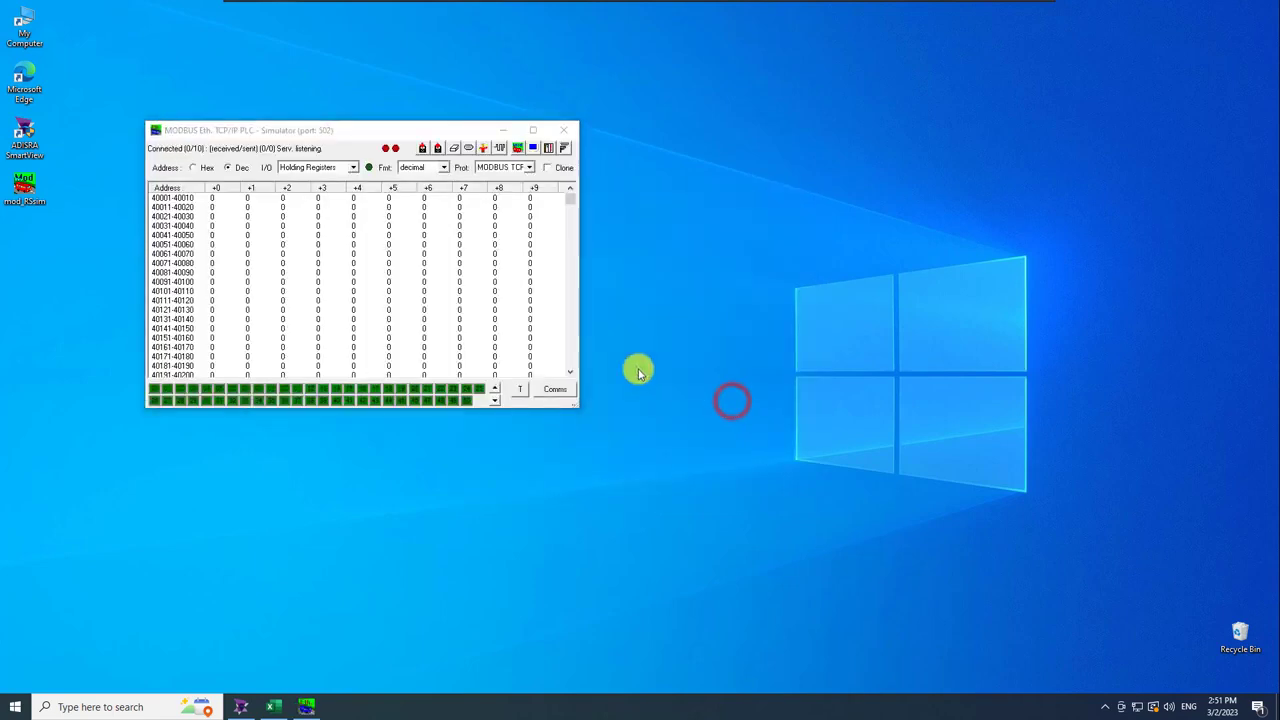
left_click_drag(367, 141, 913, 88)
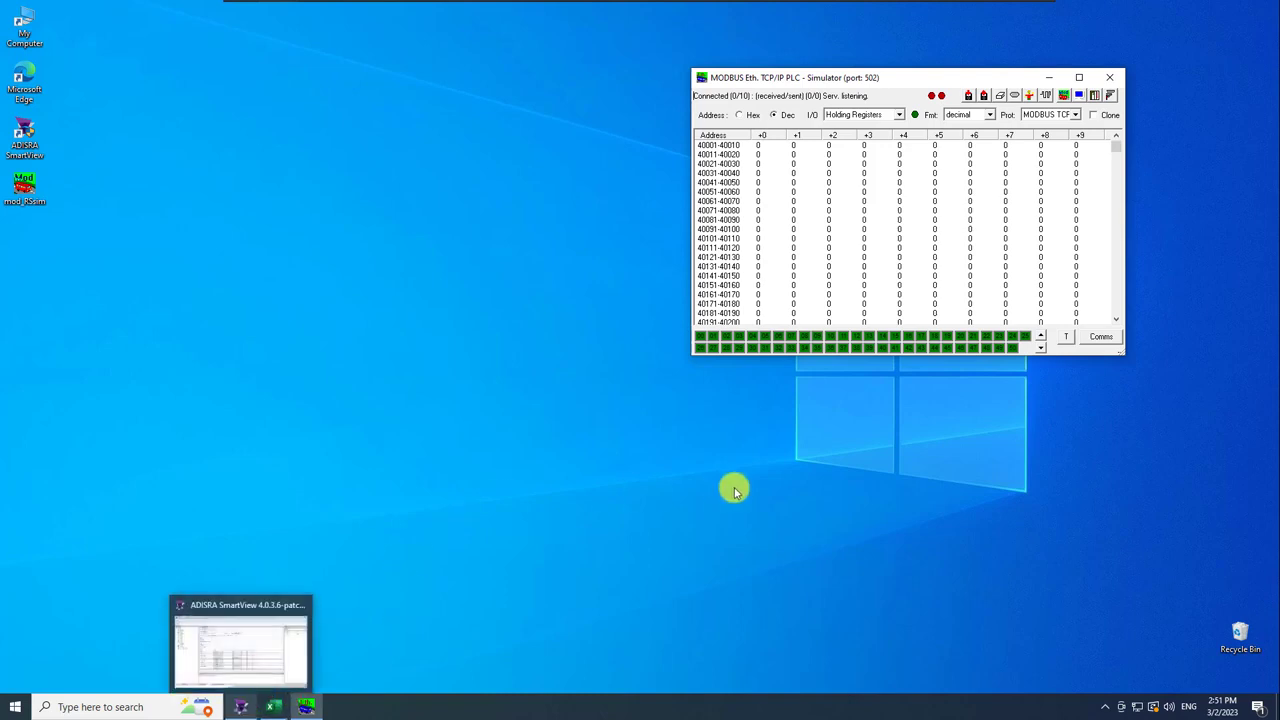
Leave the simulator running and restore the ADISRA SmartView window.
left_click(1076, 115)
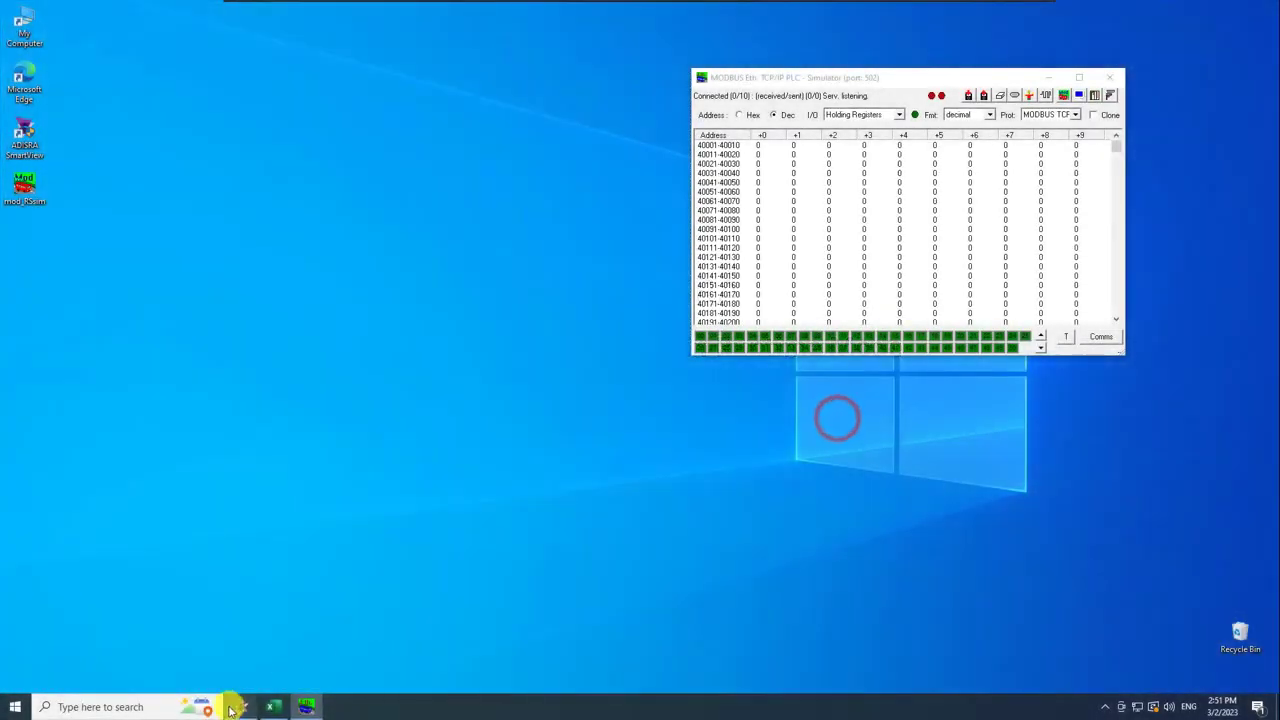
left_click(237, 709)
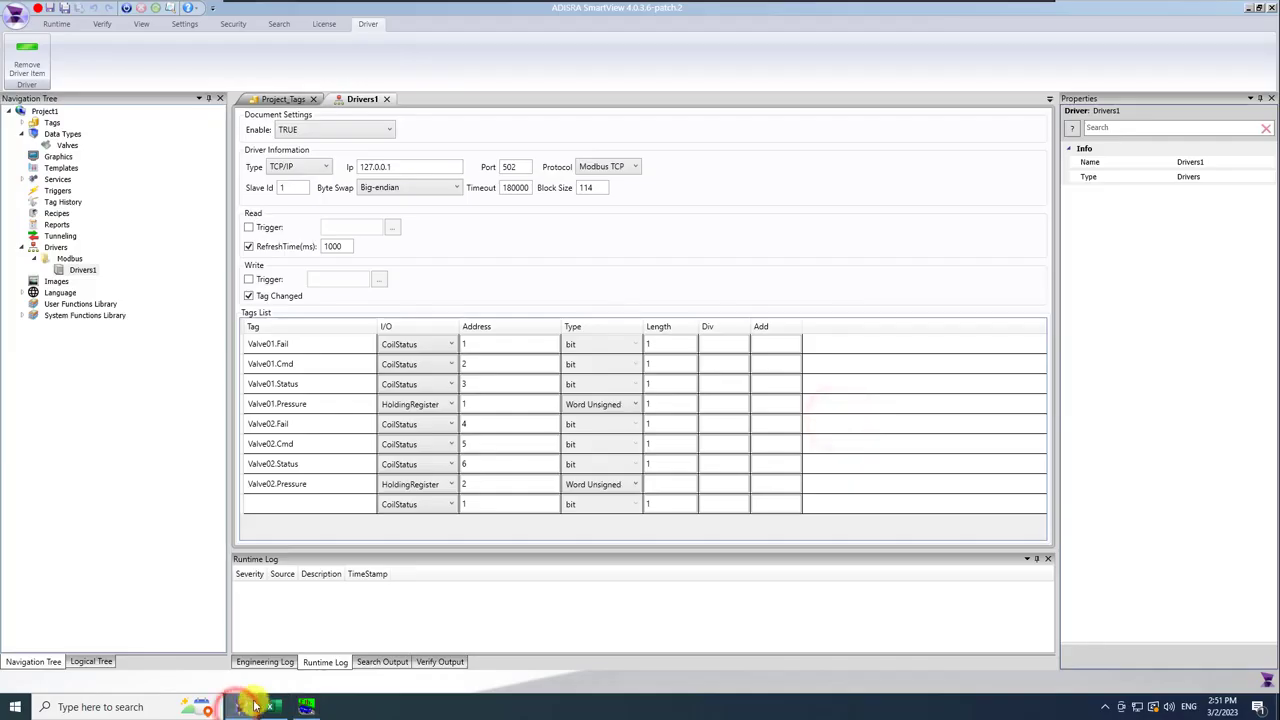
Run the project in runtime and load all tags, Valve01 and Valve02, into the Data Watcher.
left_click(126, 11)
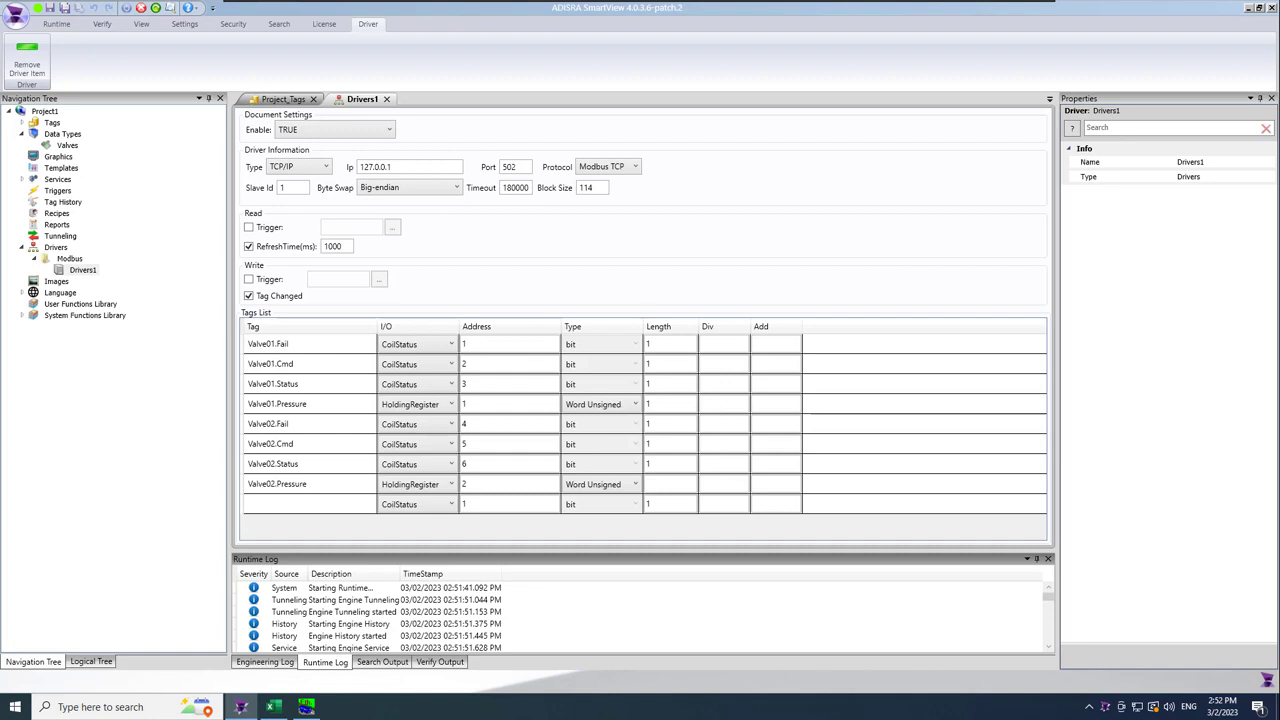
left_click(571, 549)
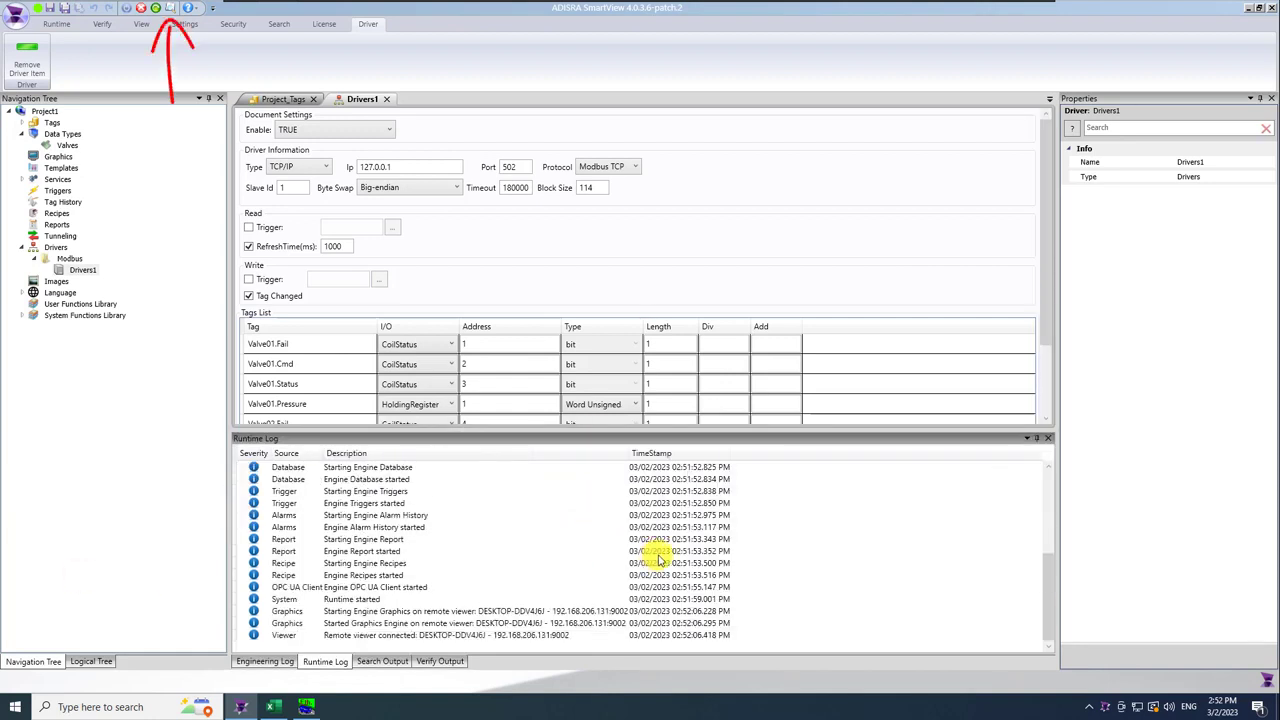
scroll(659, 562, "up", 5)
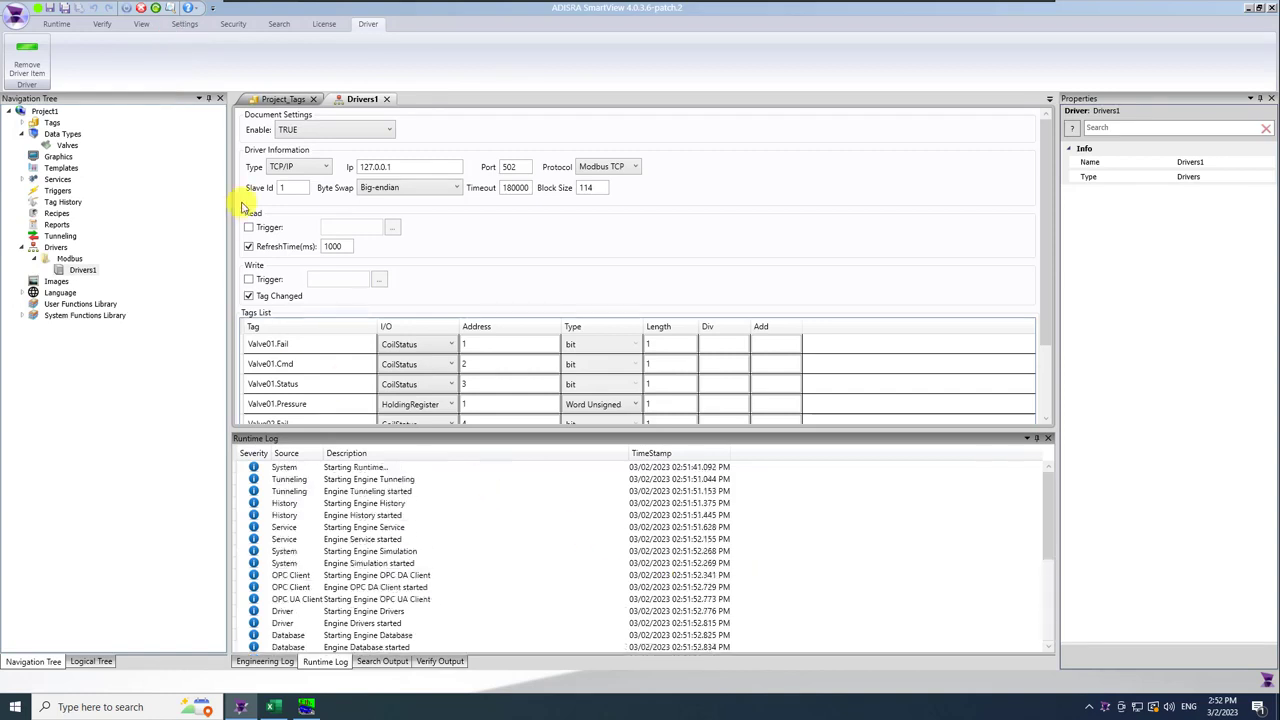
left_click(171, 8)
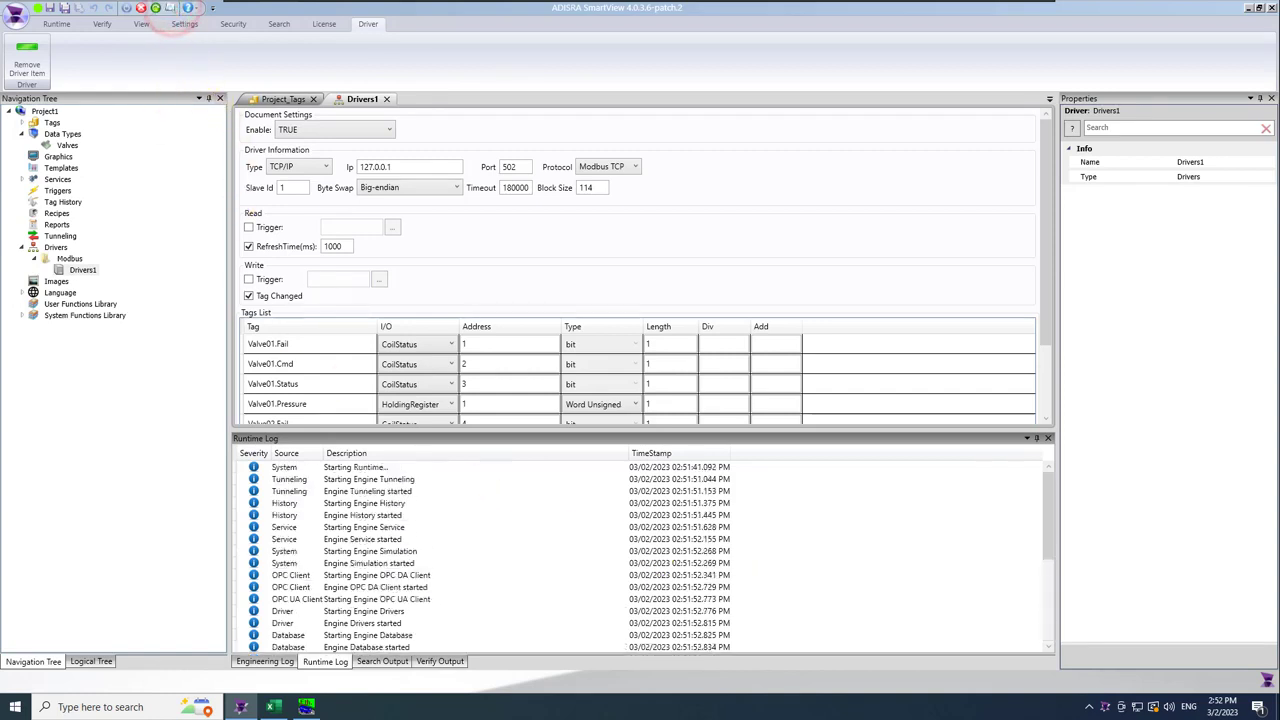
left_click(215, 175)
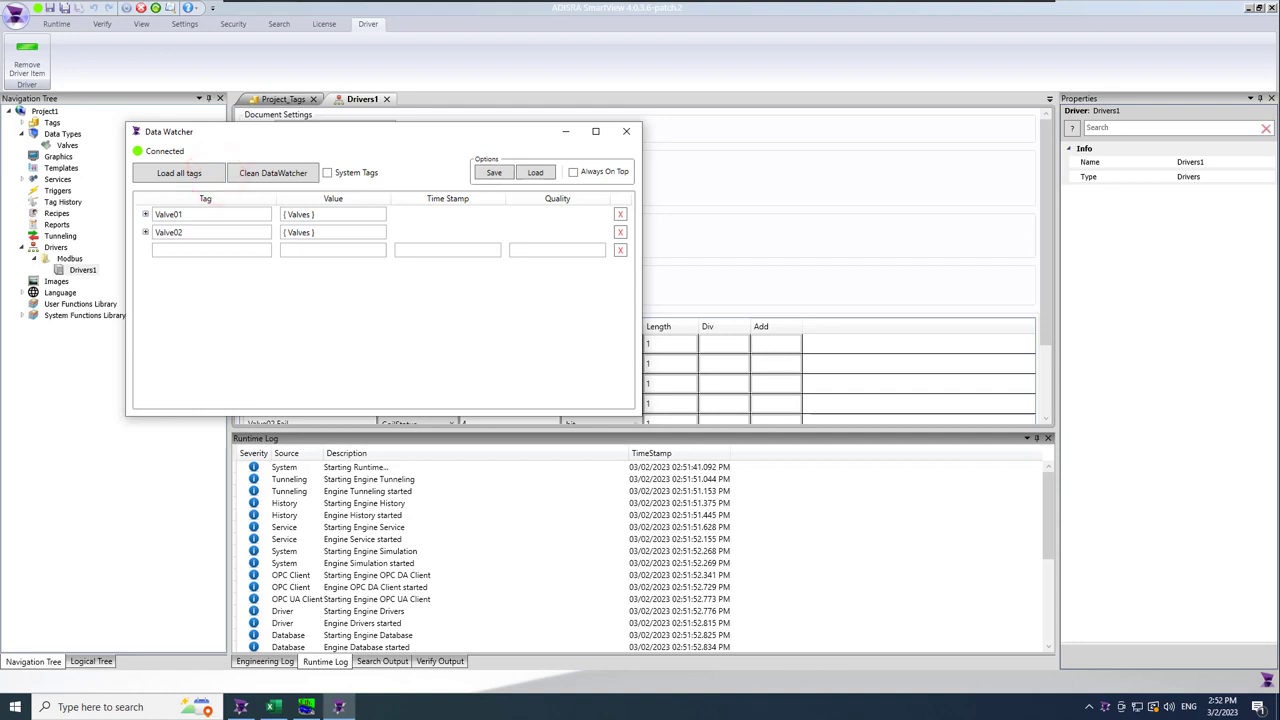
Expand Valve01 and Valve02 in the Data Watcher, placed upper right beside the Modbus simulator.
left_click(145, 214)
left_click(146, 305)
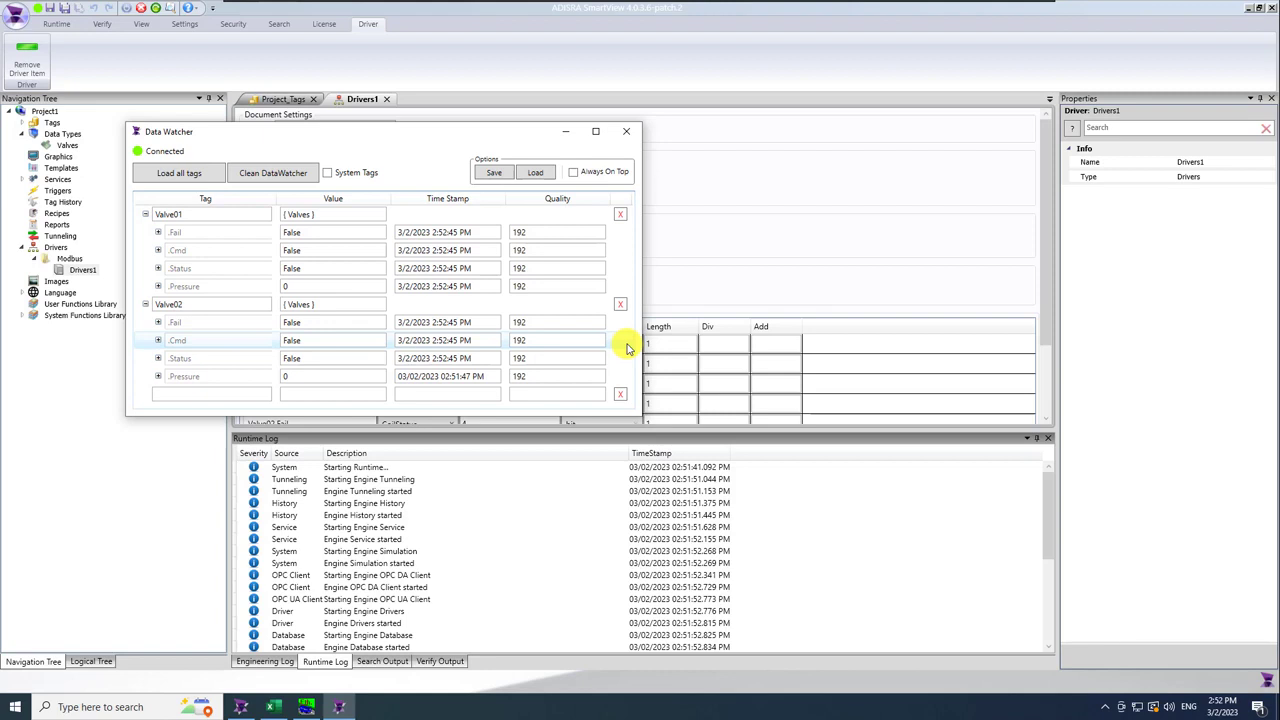
left_click_drag(434, 126, 475, 80)
left_click(306, 706)
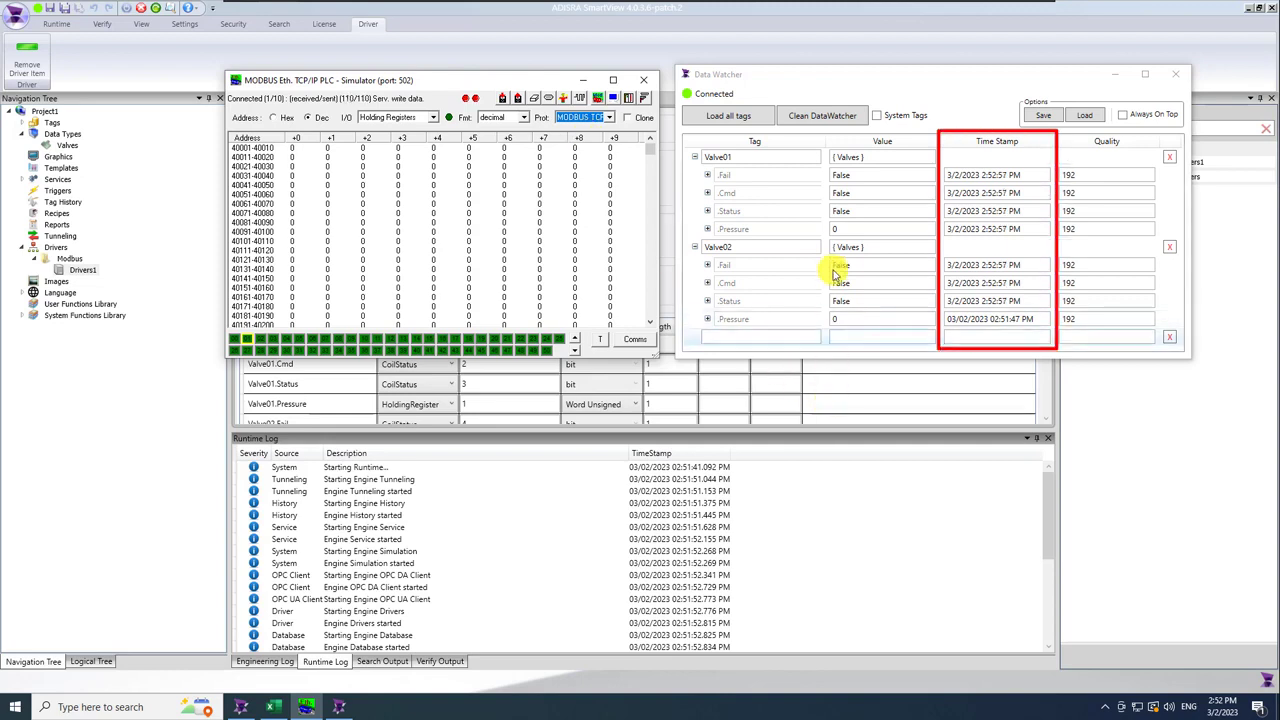
Write Pressure 87 to Valve01 and 90 to Valve02 from the Data Watcher.
left_click(846, 232)
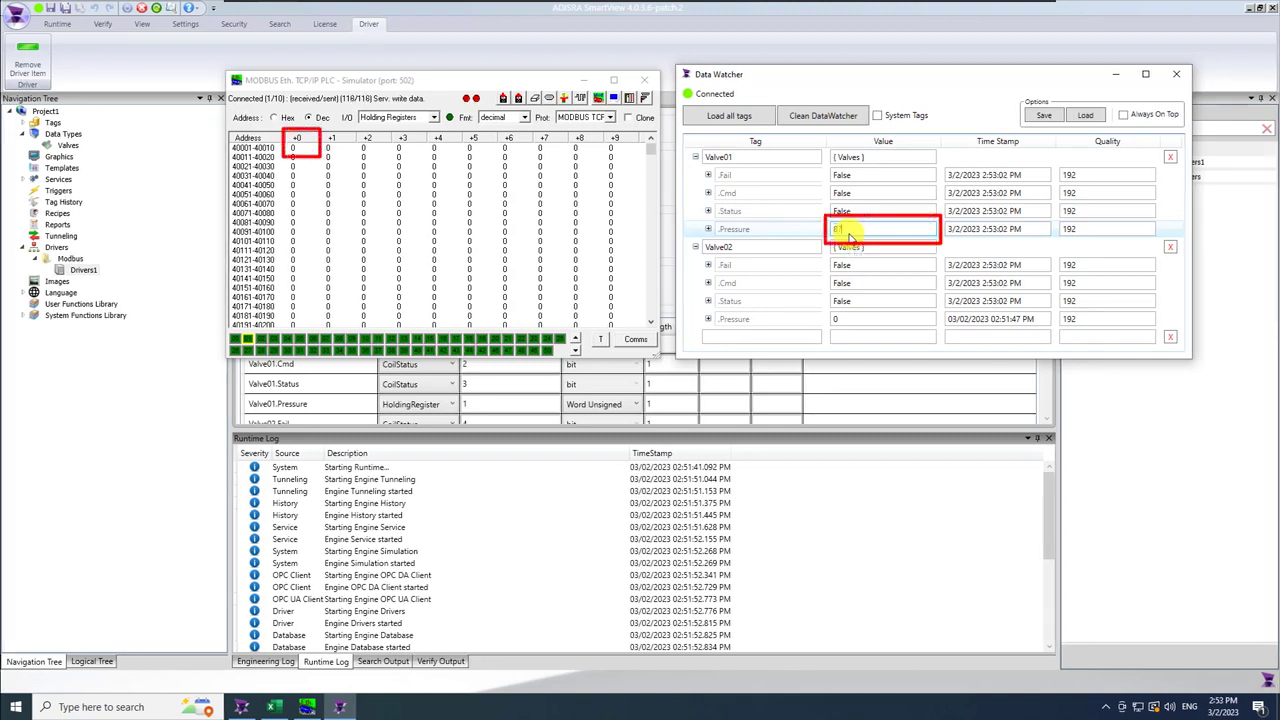
left_click(846, 318)
type("90")
key("Return")
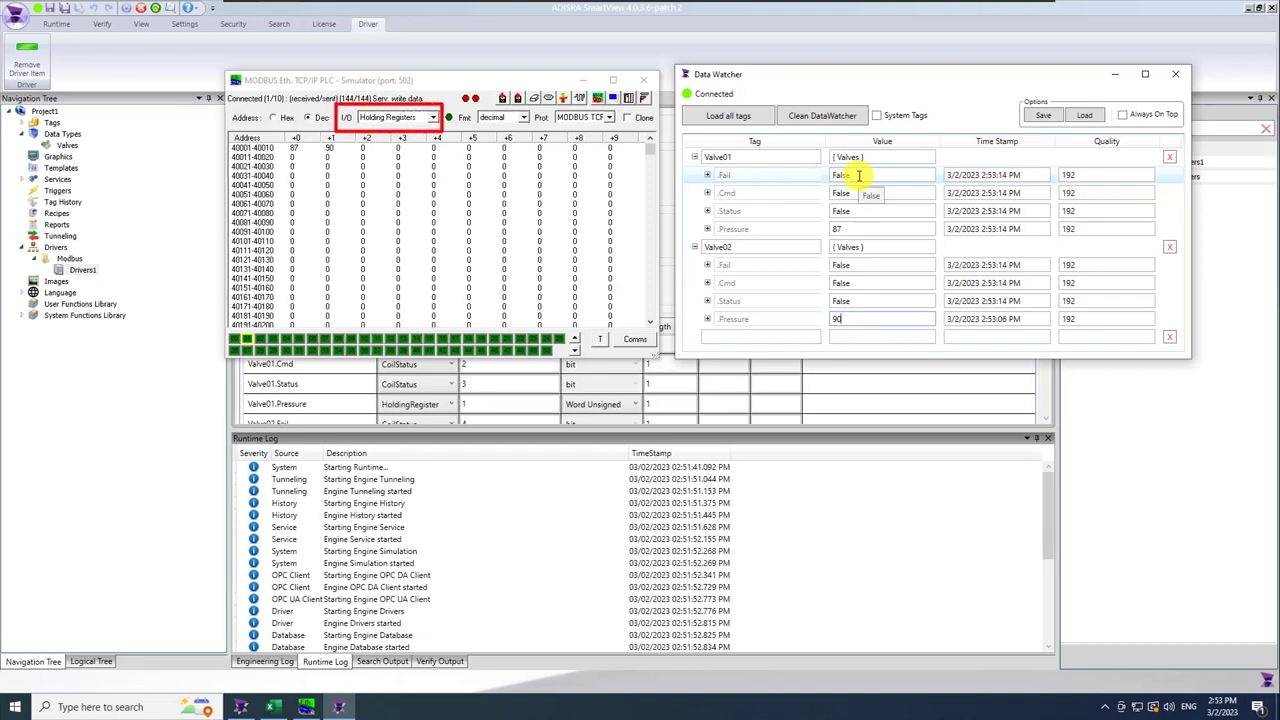
left_click(432, 117)
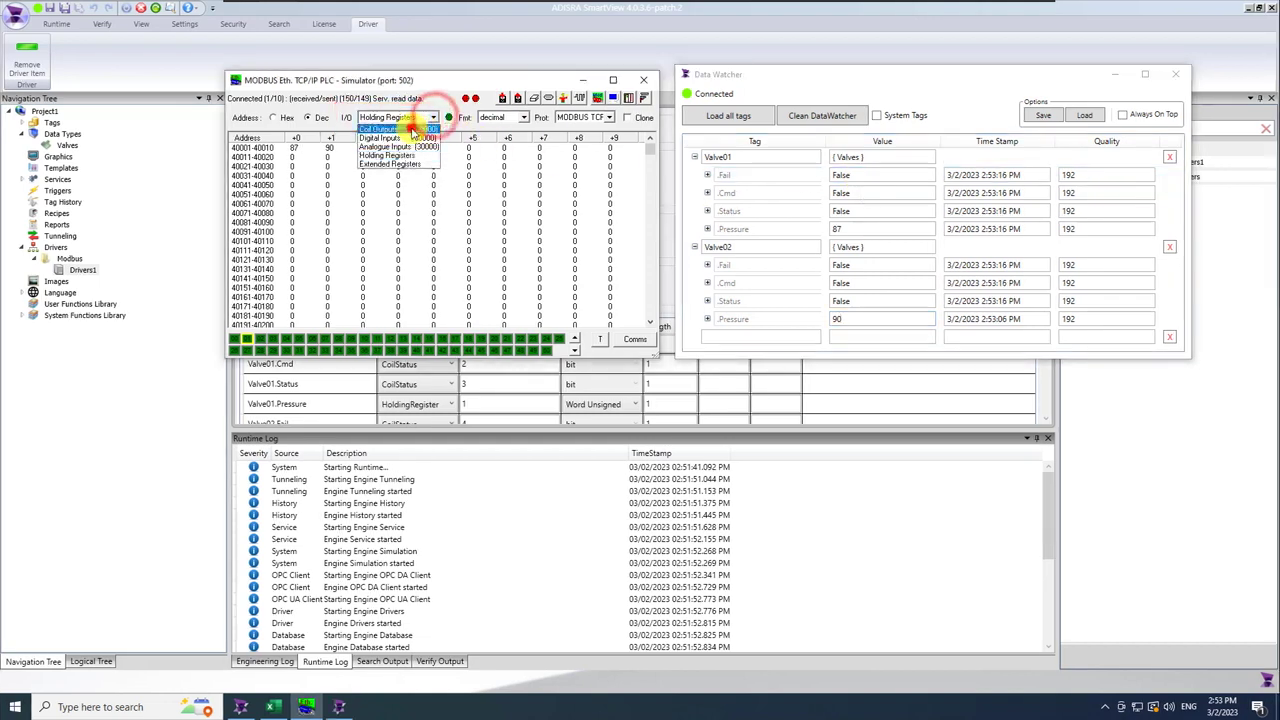
Show coil outputs in the simulator and set Valve01's Fail, Cmd and Status to true.
left_click(413, 133)
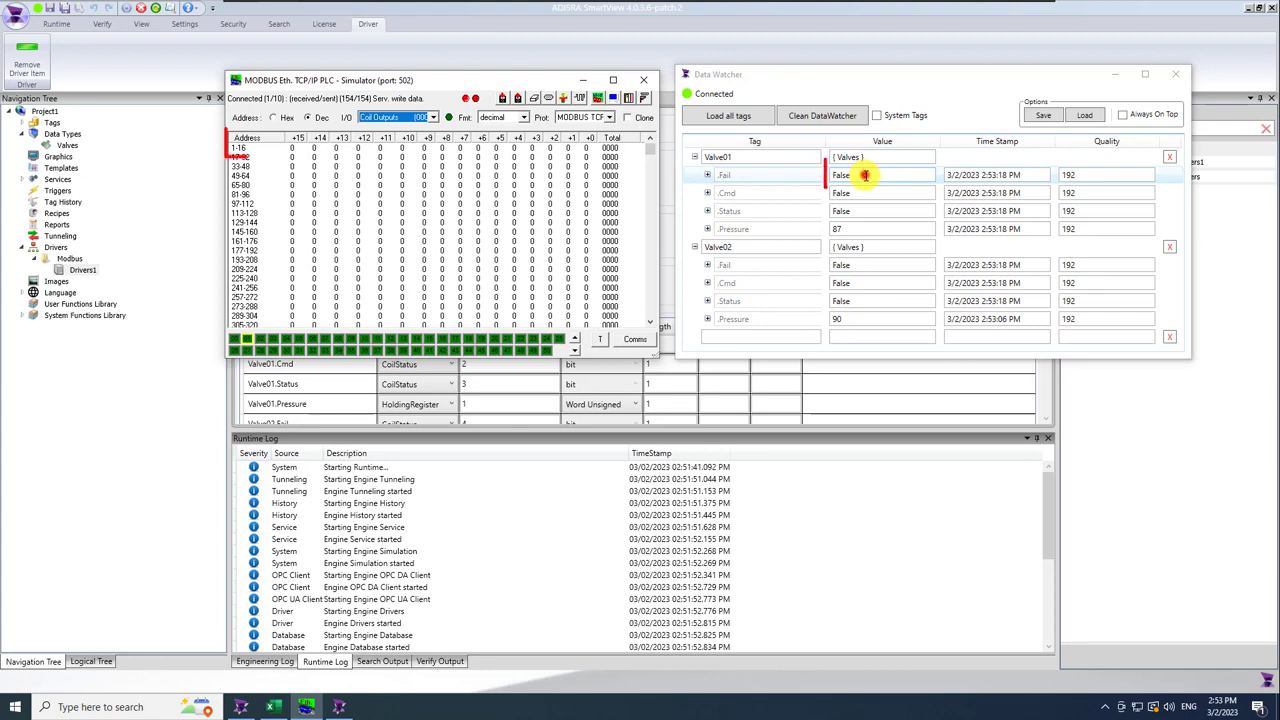
double_click(865, 175)
type("true")
double_click(880, 192)
type("true")
key("Return")
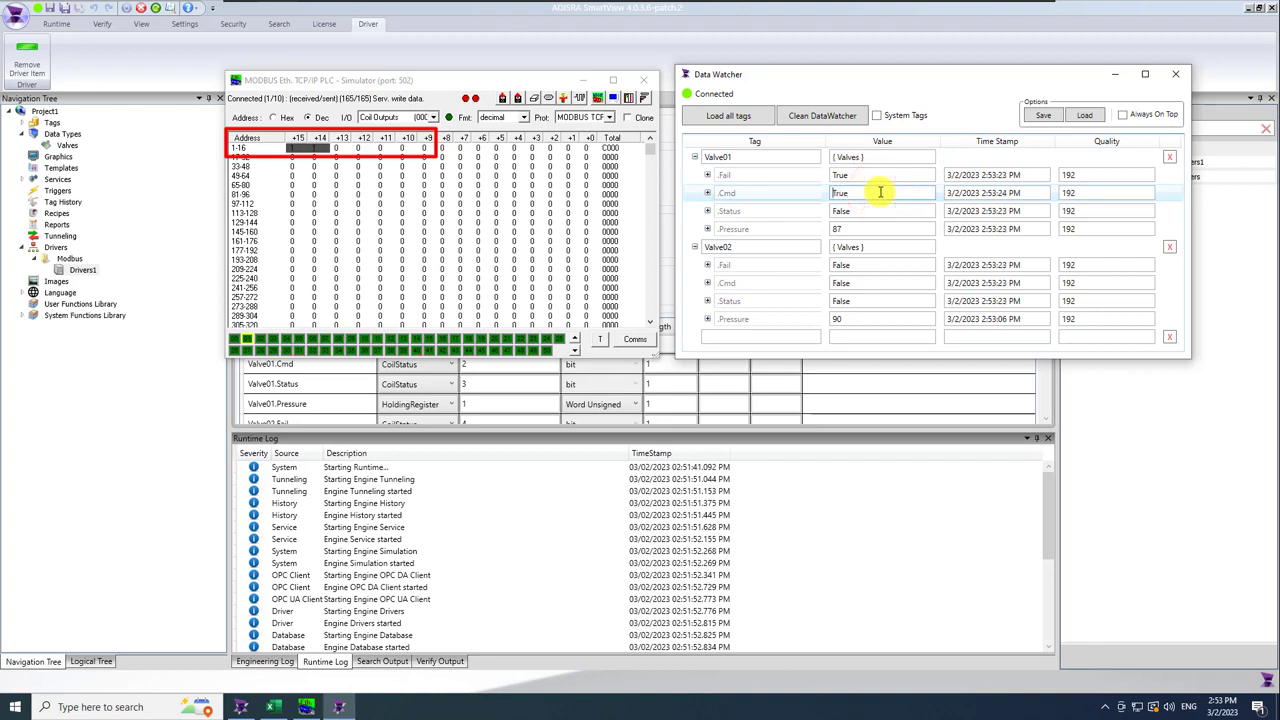
double_click(886, 211)
type("true")
key("Return")
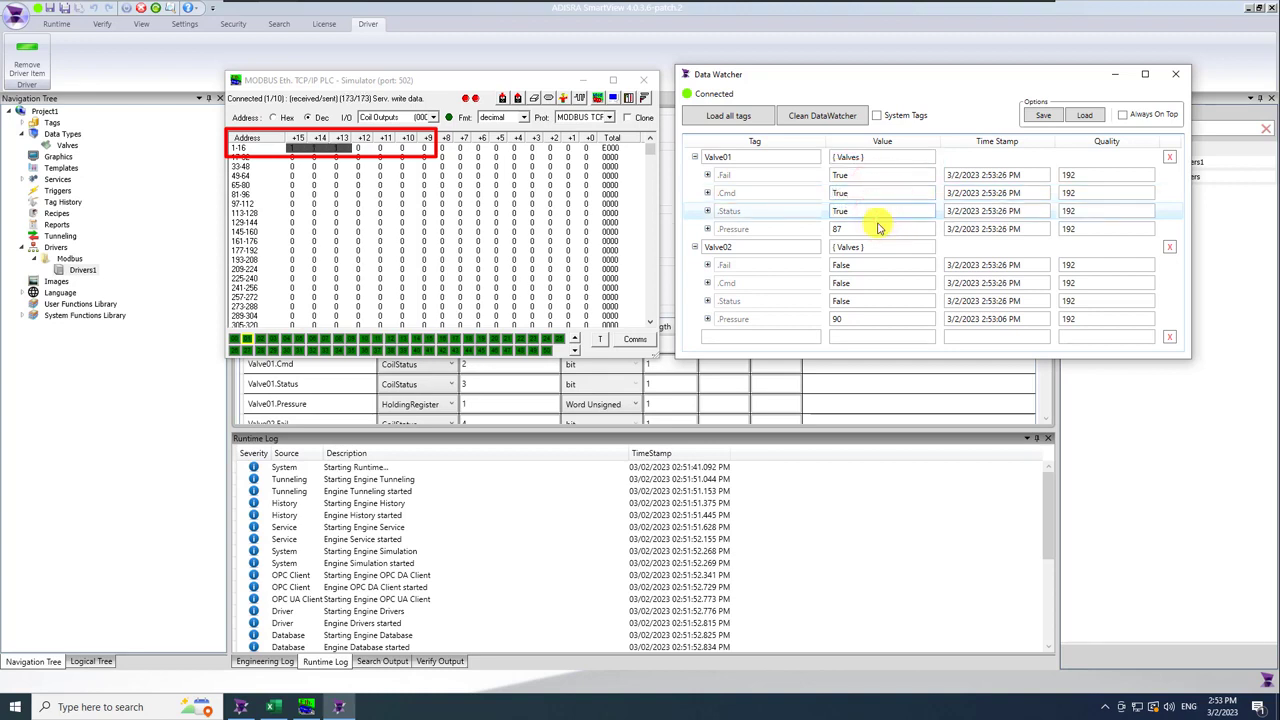
Set Valve02's Fail, Cmd and Status to true in the Data Watcher.
double_click(871, 265)
type("true")
key("Return")
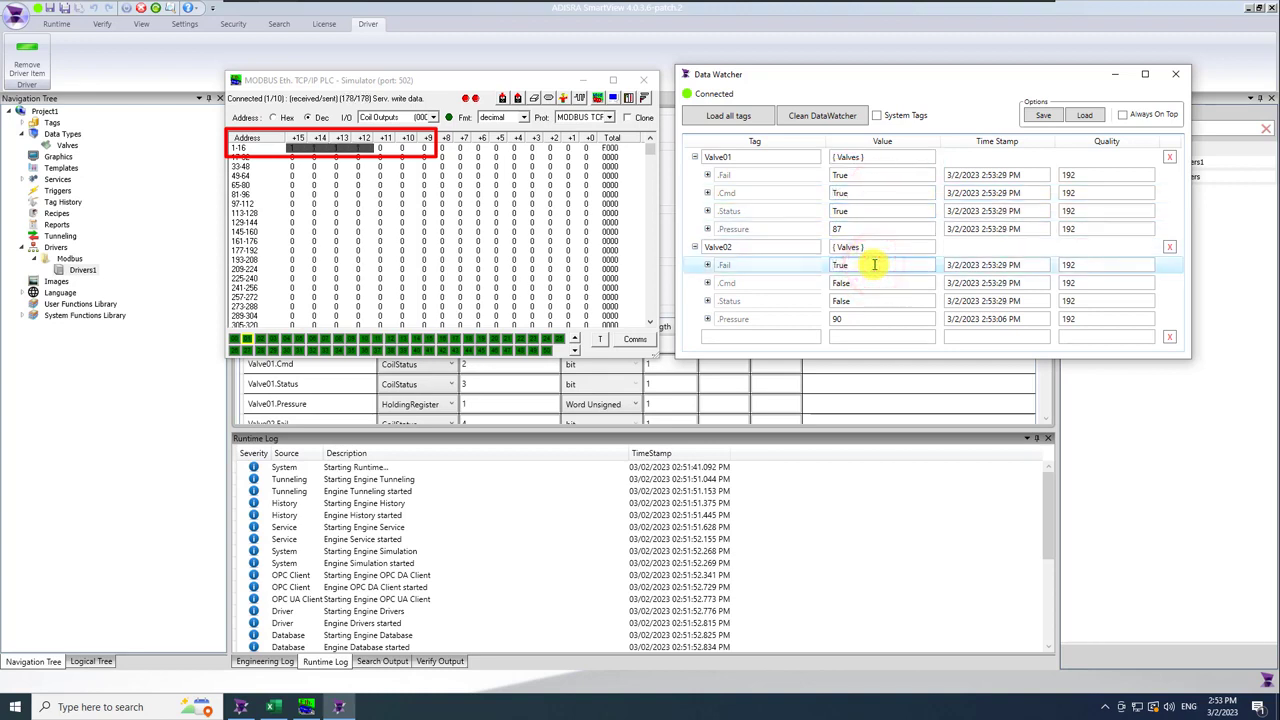
double_click(852, 282)
type("true")
key("Return")
double_click(858, 300)
type("true")
key("Return")
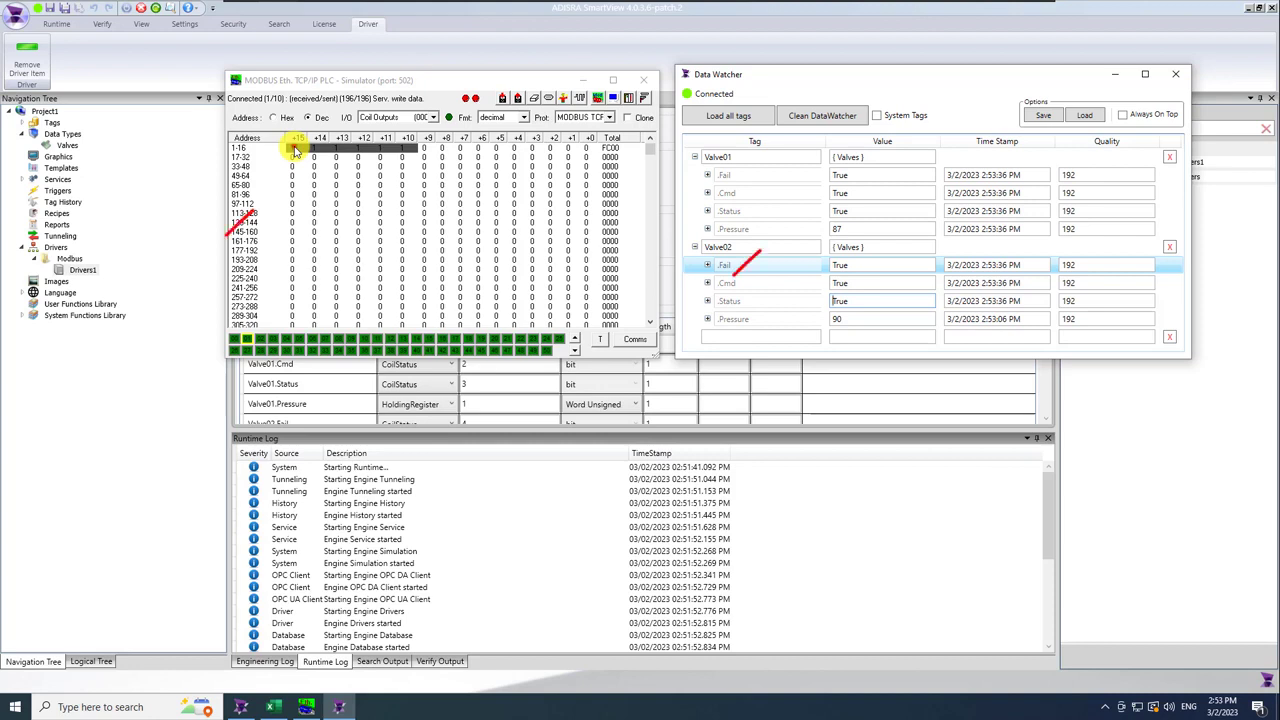
Switch simulator coils +15 through +10 back off.
double_click(295, 150)
double_click(317, 150)
double_click(340, 150)
double_click(358, 150)
double_click(380, 150)
double_click(402, 150)
left_click(433, 117)
Show holding registers and set register 40001 to 10 and 40002 to 20.
left_click(398, 158)
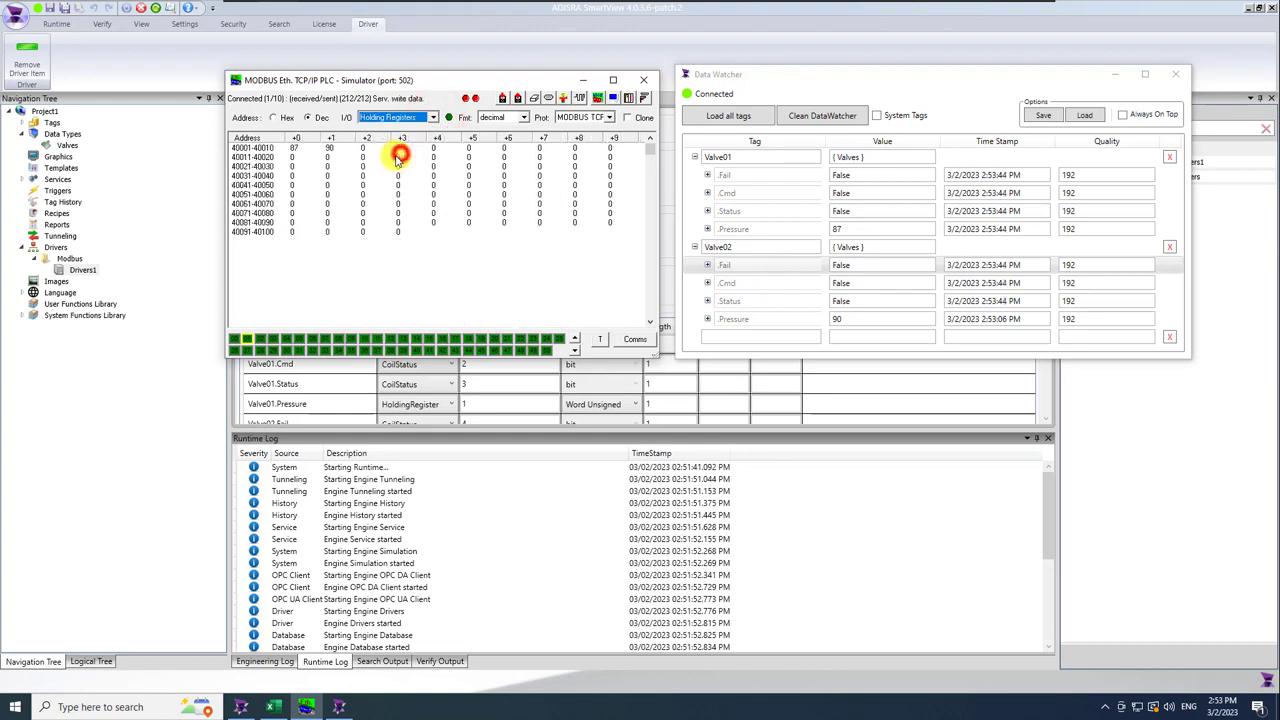
double_click(295, 148)
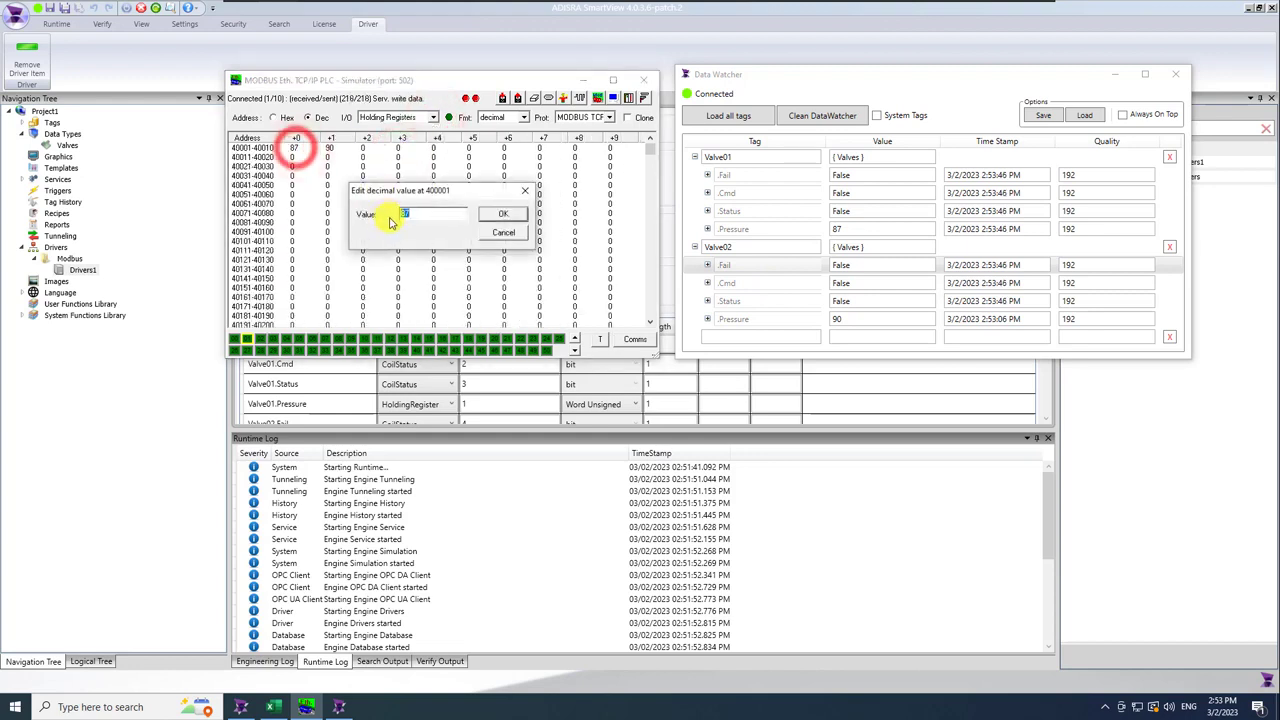
type("10")
key("Return")
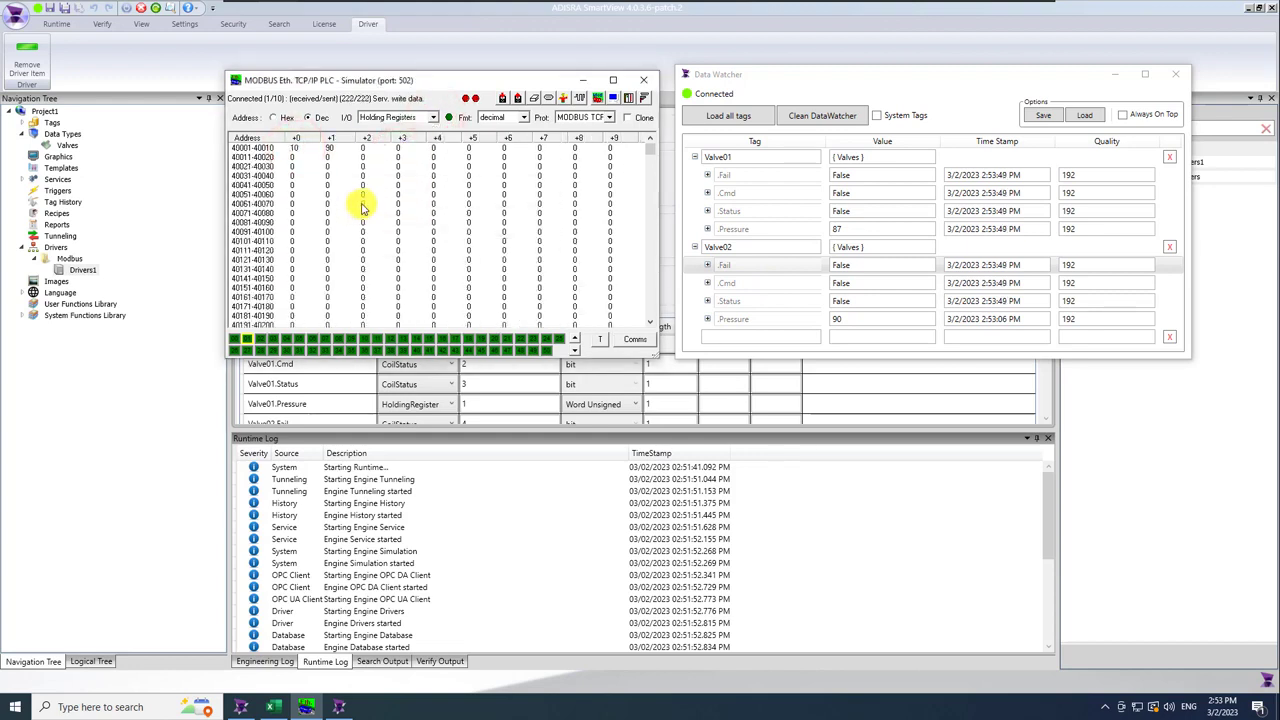
double_click(333, 149)
type("20")
key("Return")
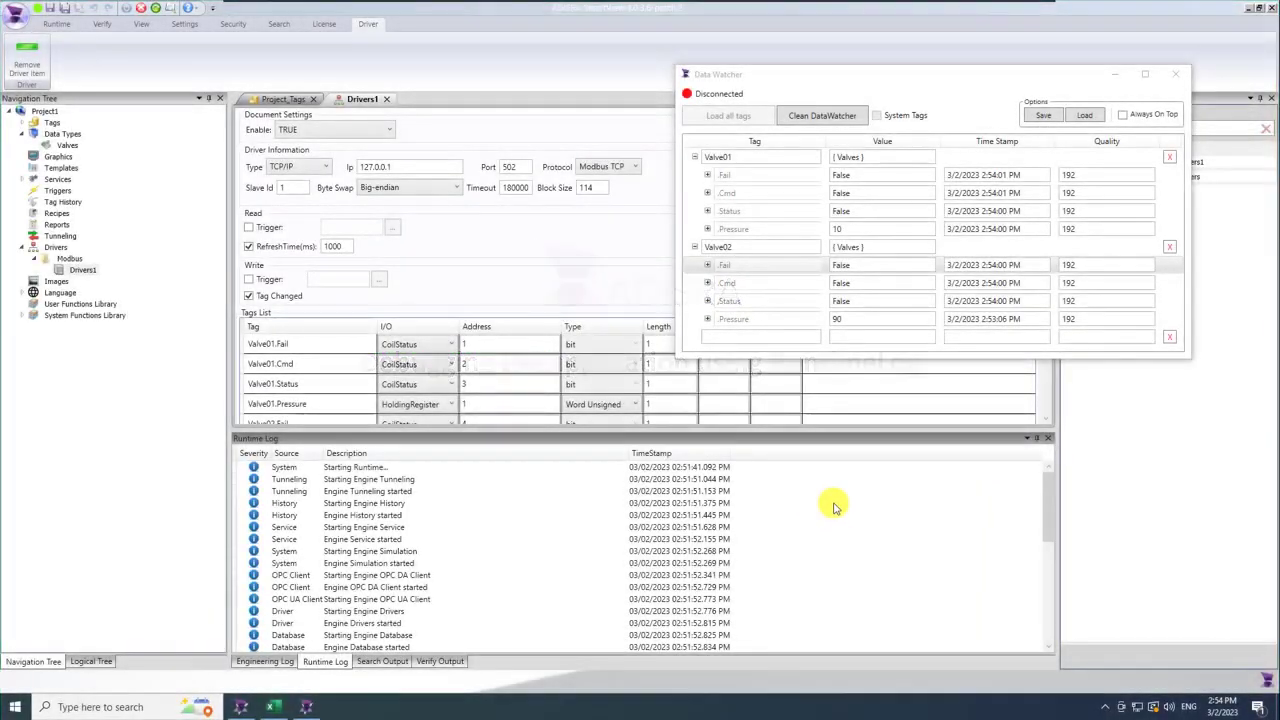
Review the runtime log's red DriverRead timeout errors, then minimize SmartView.
scroll(1052, 588, "down", 3)
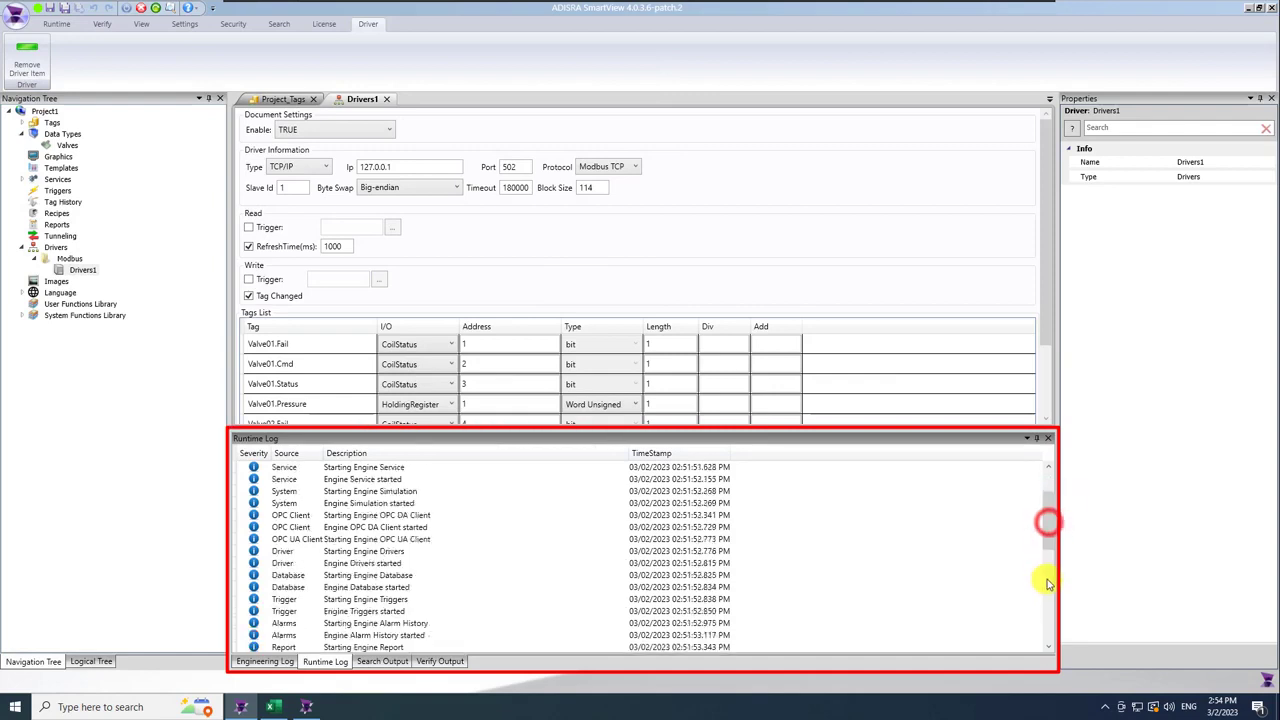
scroll(1052, 638, "down", 5)
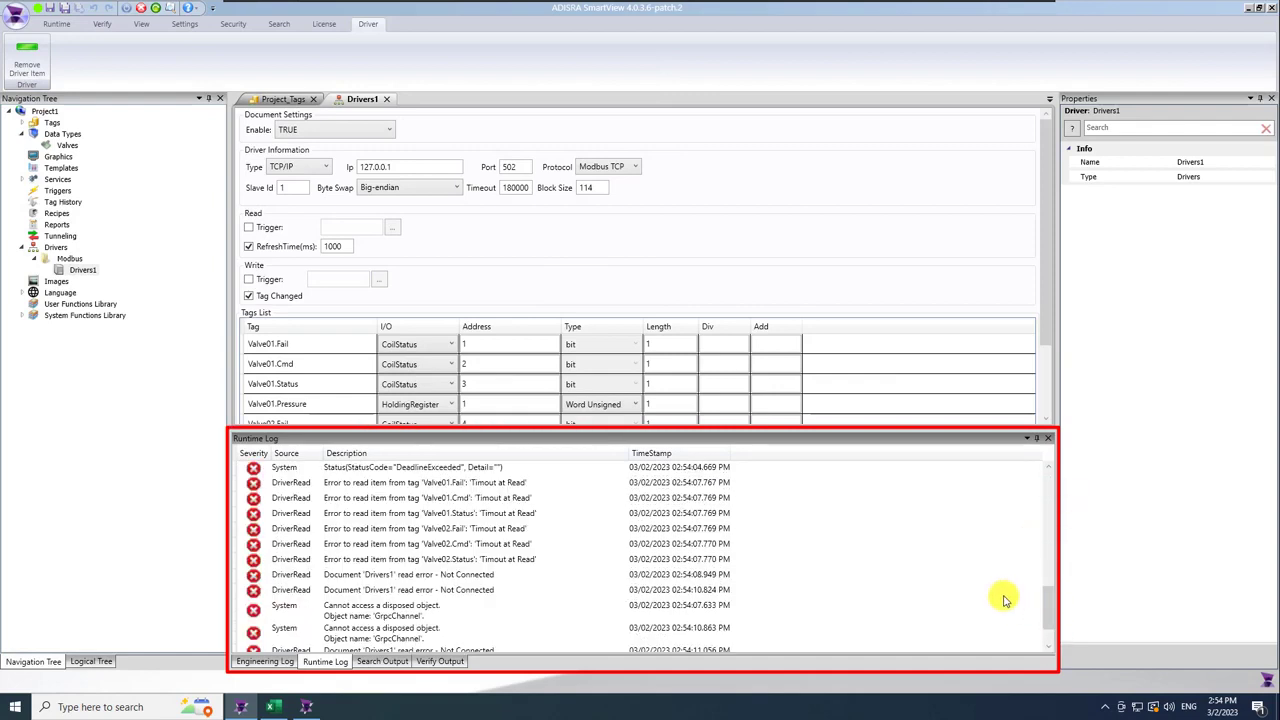
scroll(1005, 598, "down", 1)
left_click_drag(1048, 612, 1056, 575)
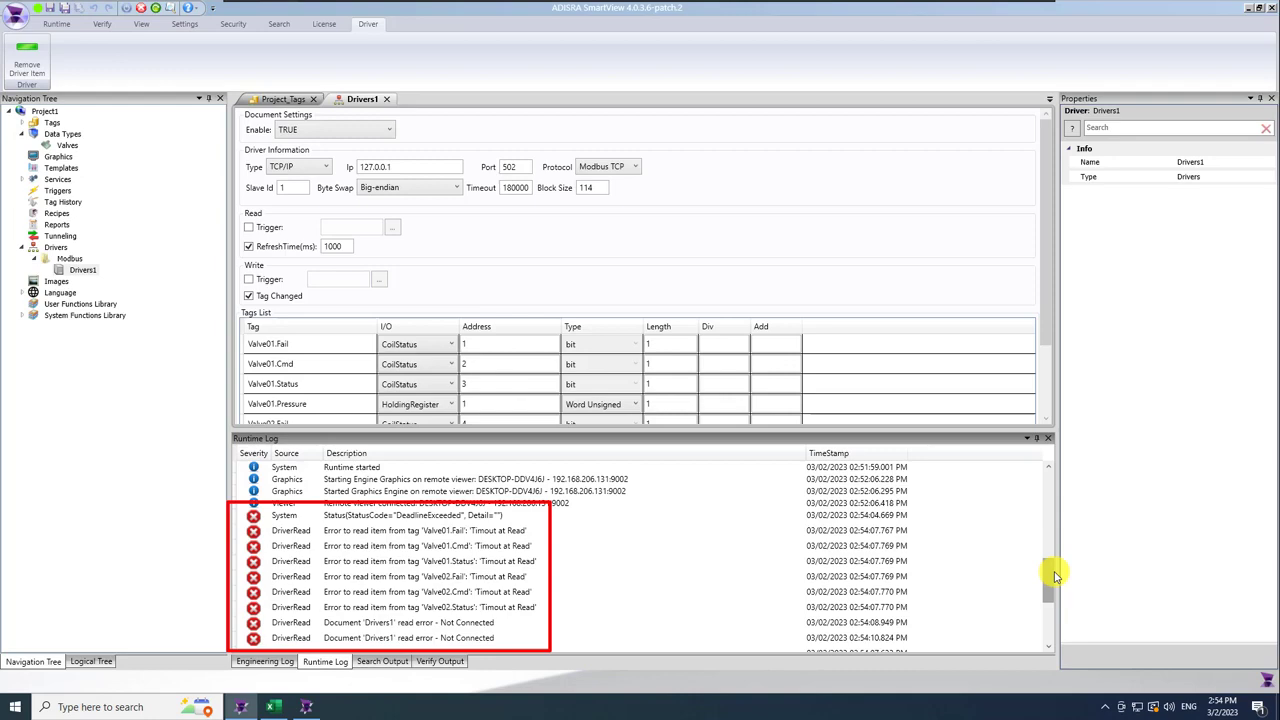
left_click(1247, 7)
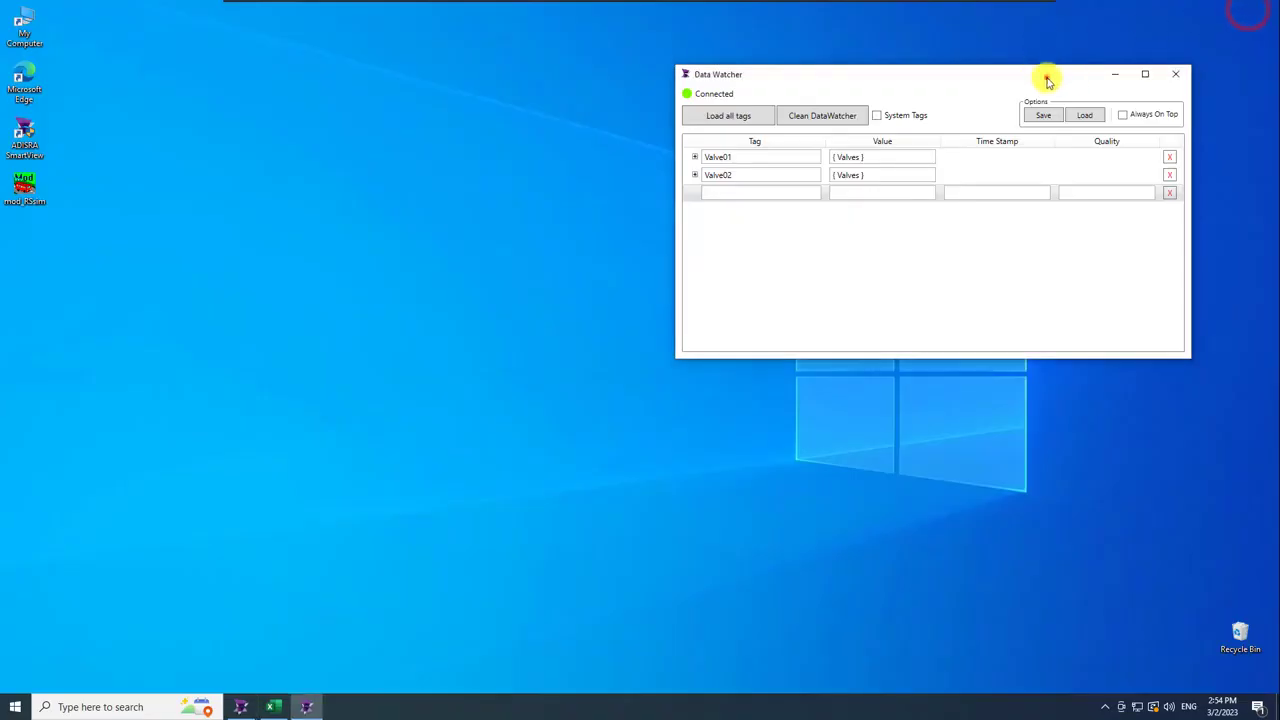
Relaunch the Modbus simulator from the desktop and dismiss its trial notice.
left_click_drag(1049, 82, 1049, 170)
double_click(26, 183)
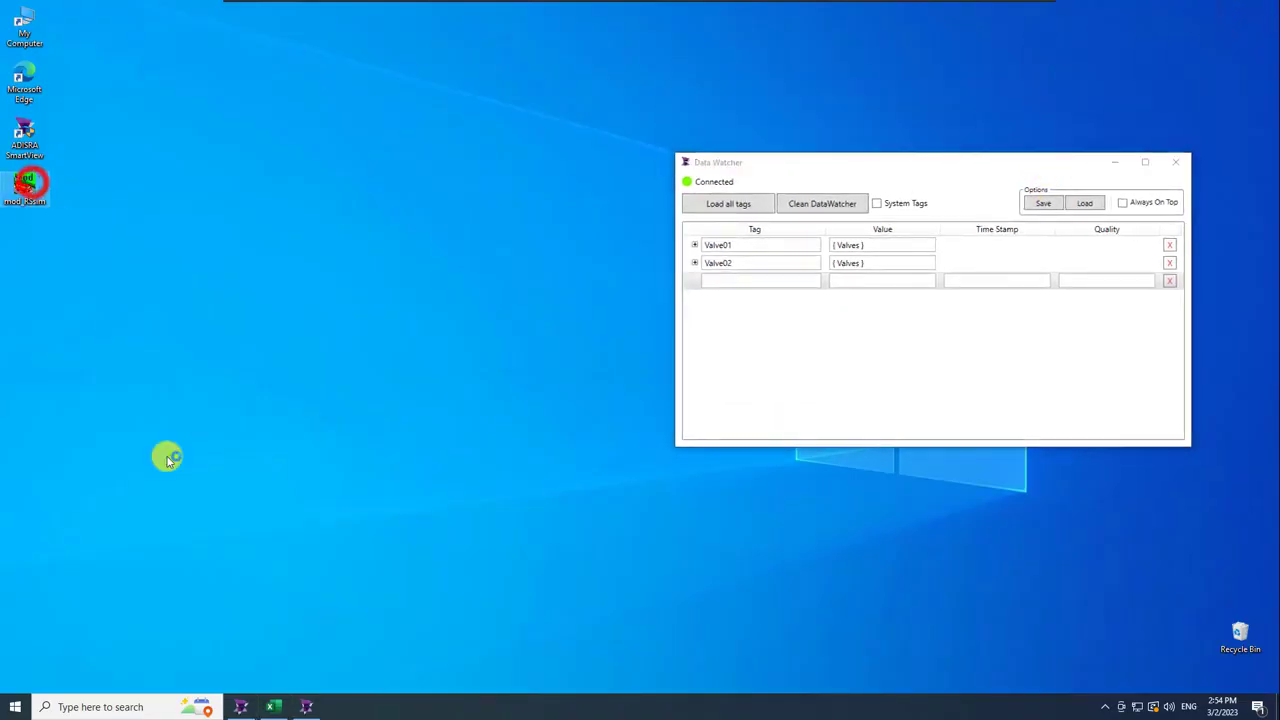
left_click(741, 393)
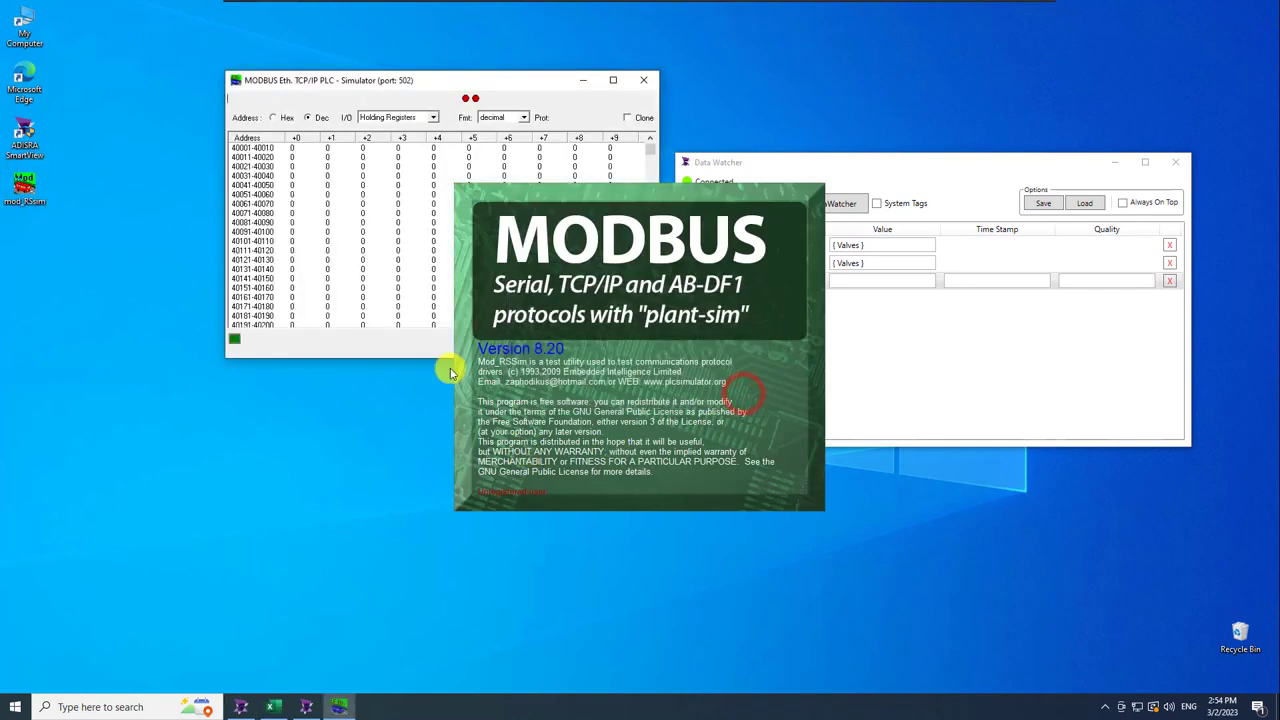
Dismiss the simulator's splash screen and return to SmartView's runtime log.
left_click(242, 707)
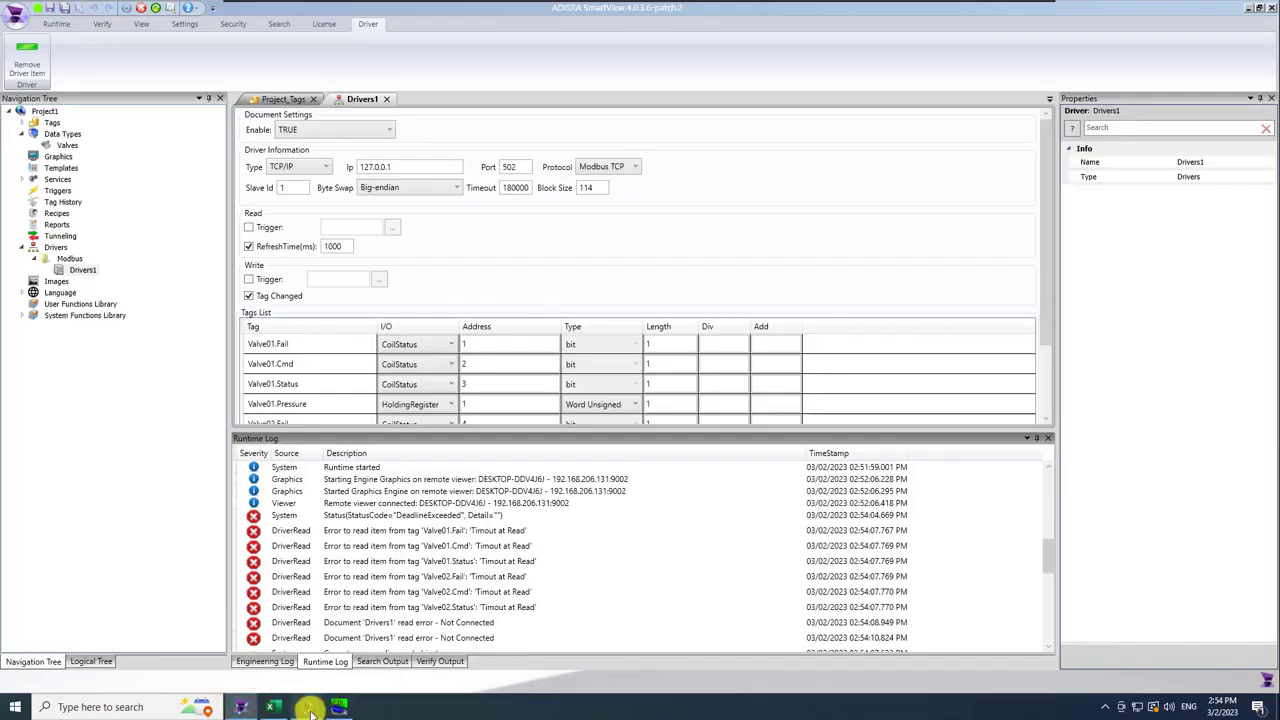
left_click(308, 707)
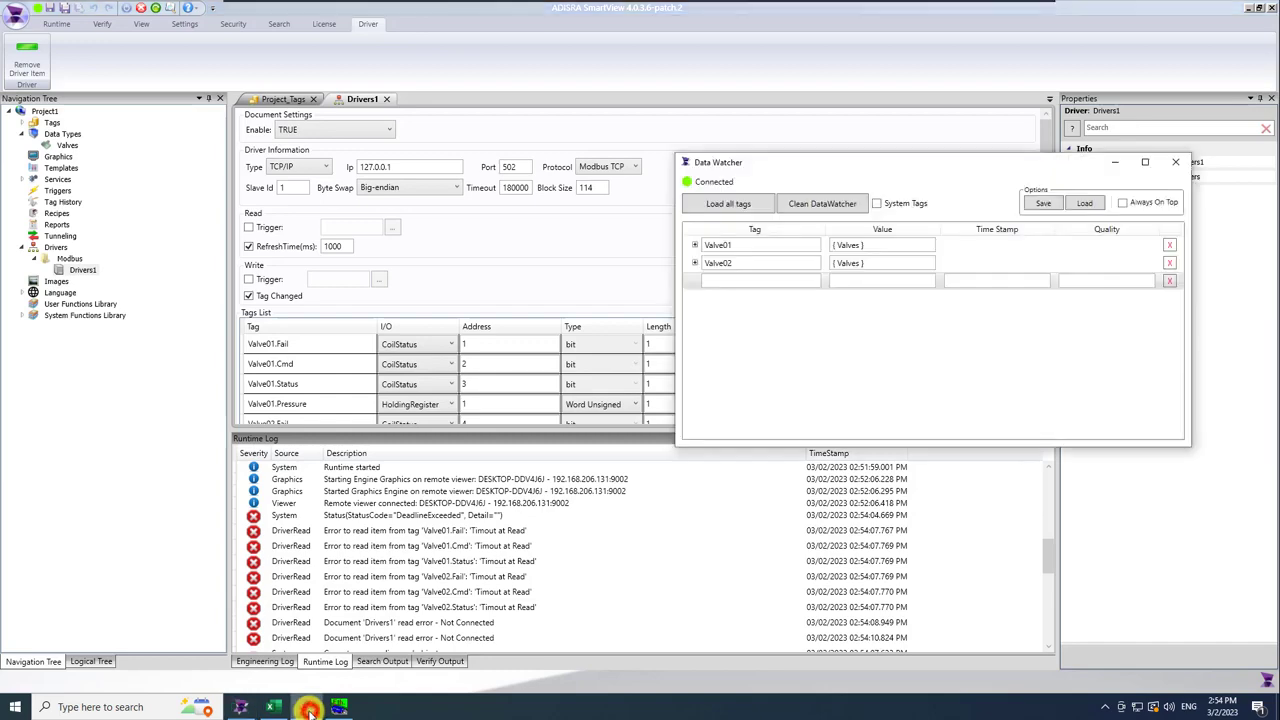
left_click(339, 707)
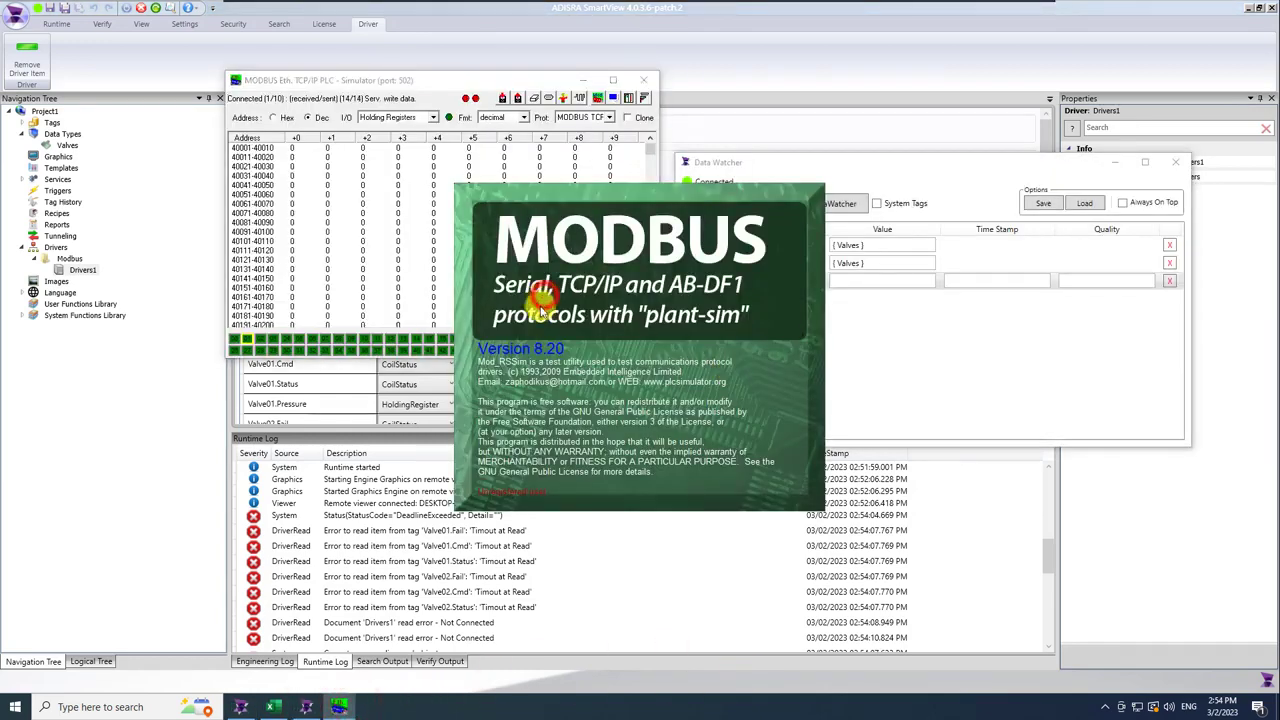
left_click(537, 297)
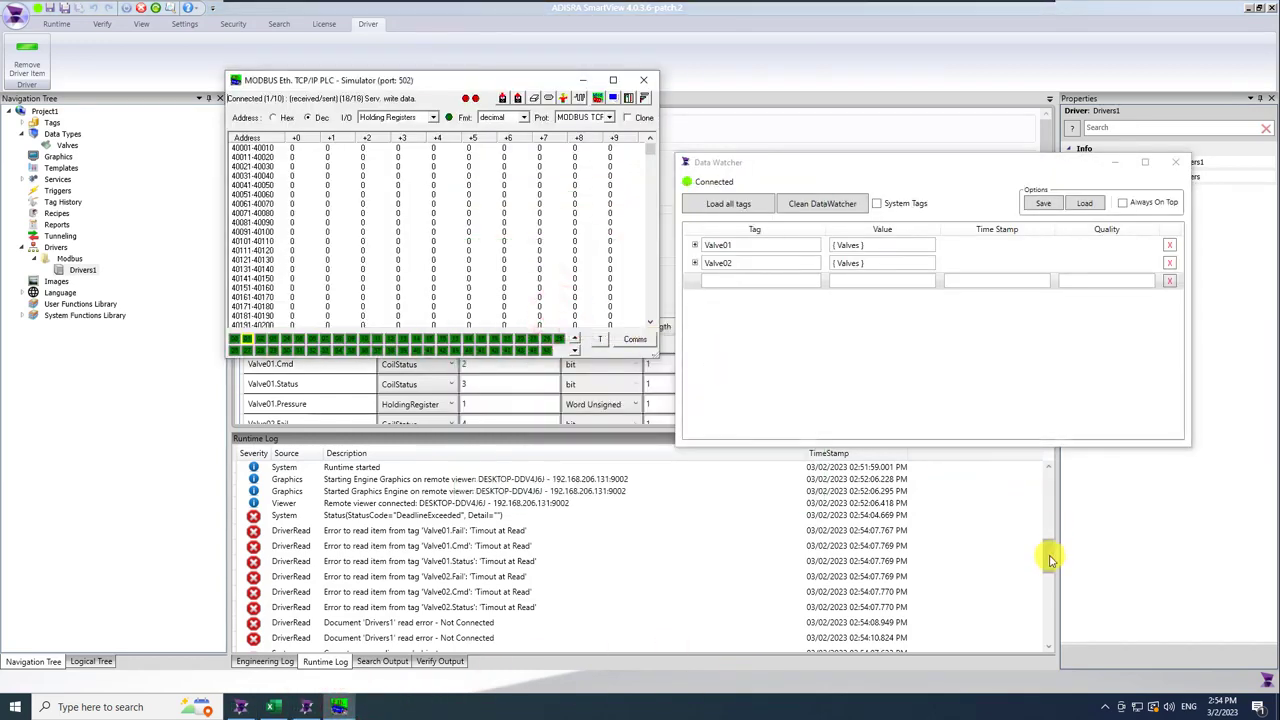
left_click(1050, 560)
left_click_drag(1049, 491, 1049, 549)
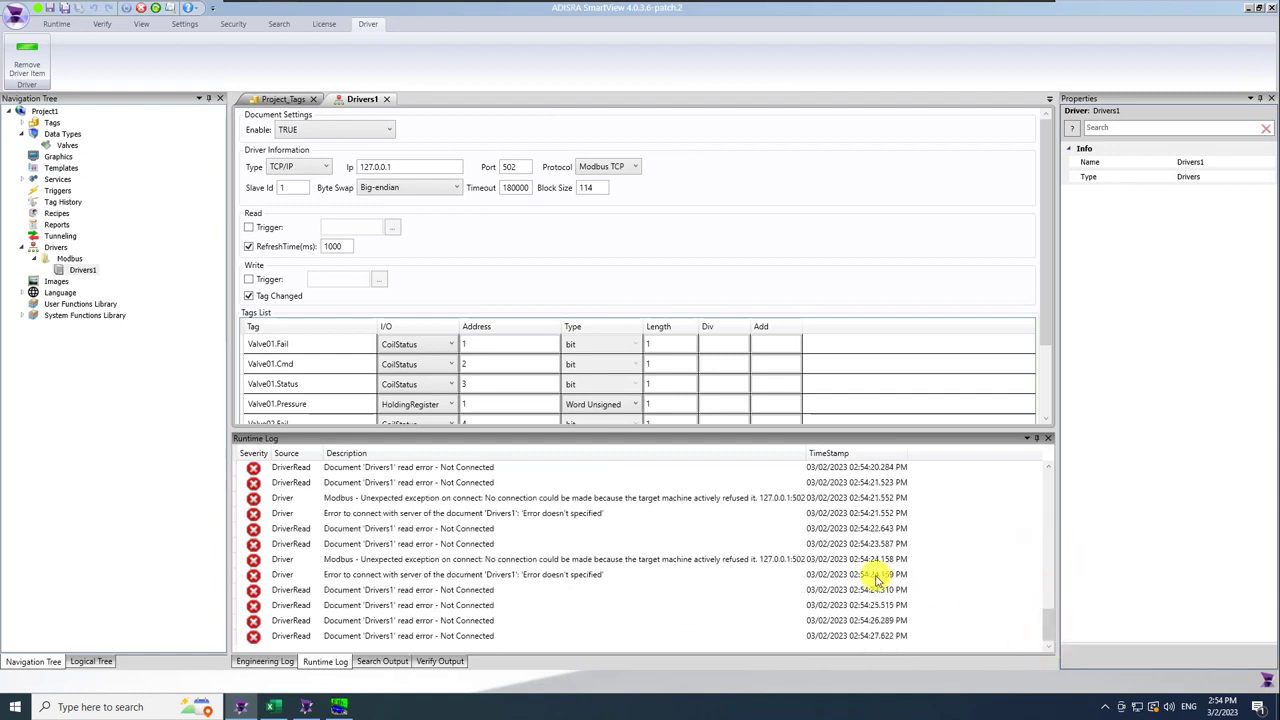
Filter the runtime log to DriverRead origin messages at Debug log level.
right_click(980, 565)
left_click(1048, 451)
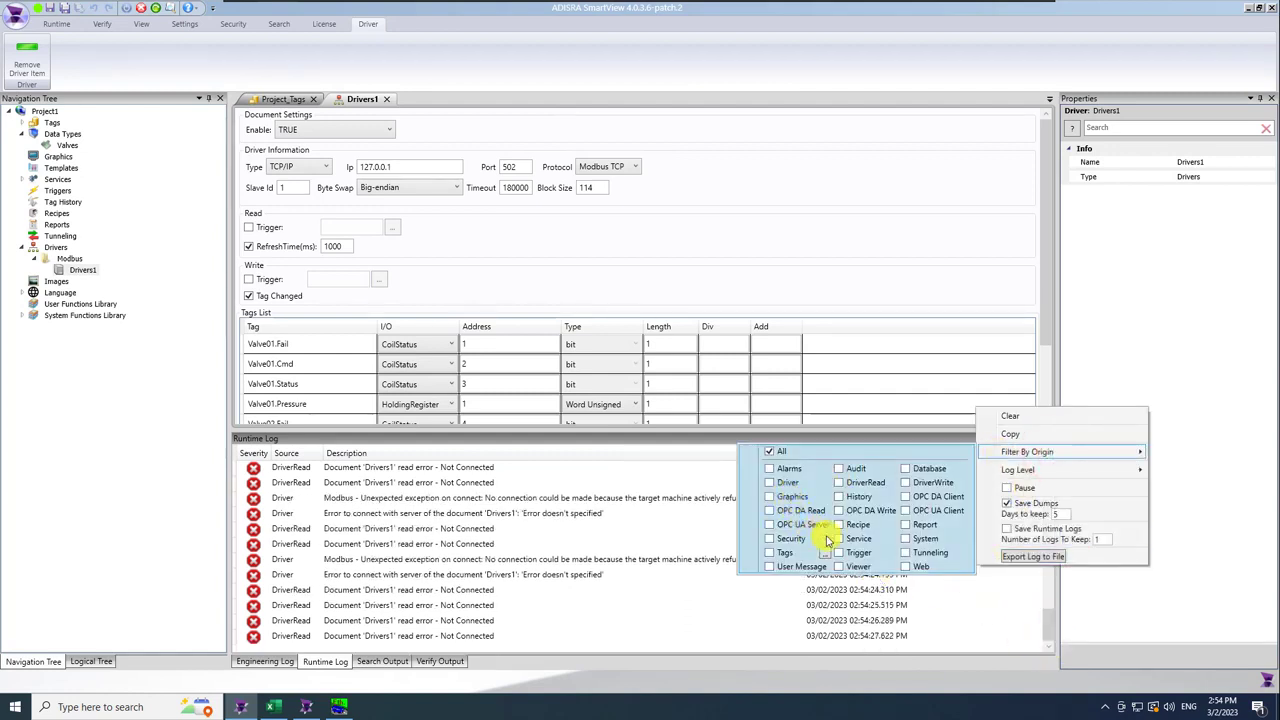
left_click(841, 483)
left_click(906, 484)
left_click(1120, 470)
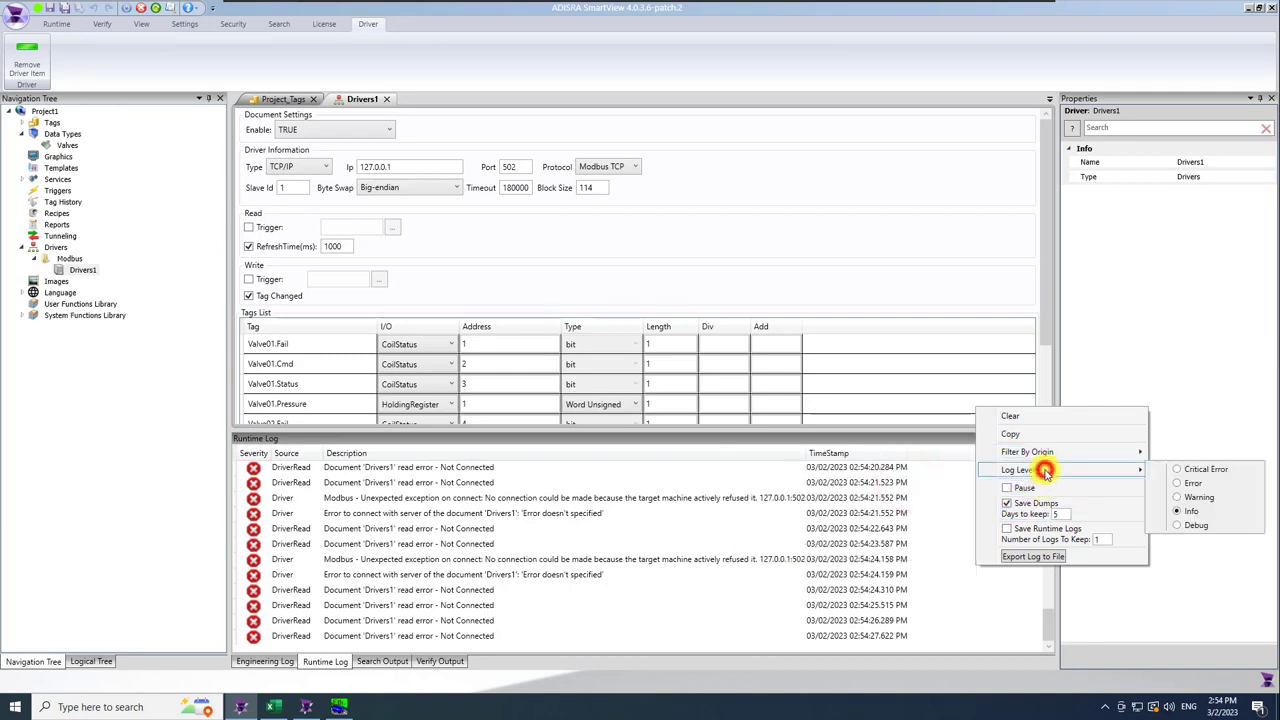
left_click(1180, 527)
left_click(1180, 528)
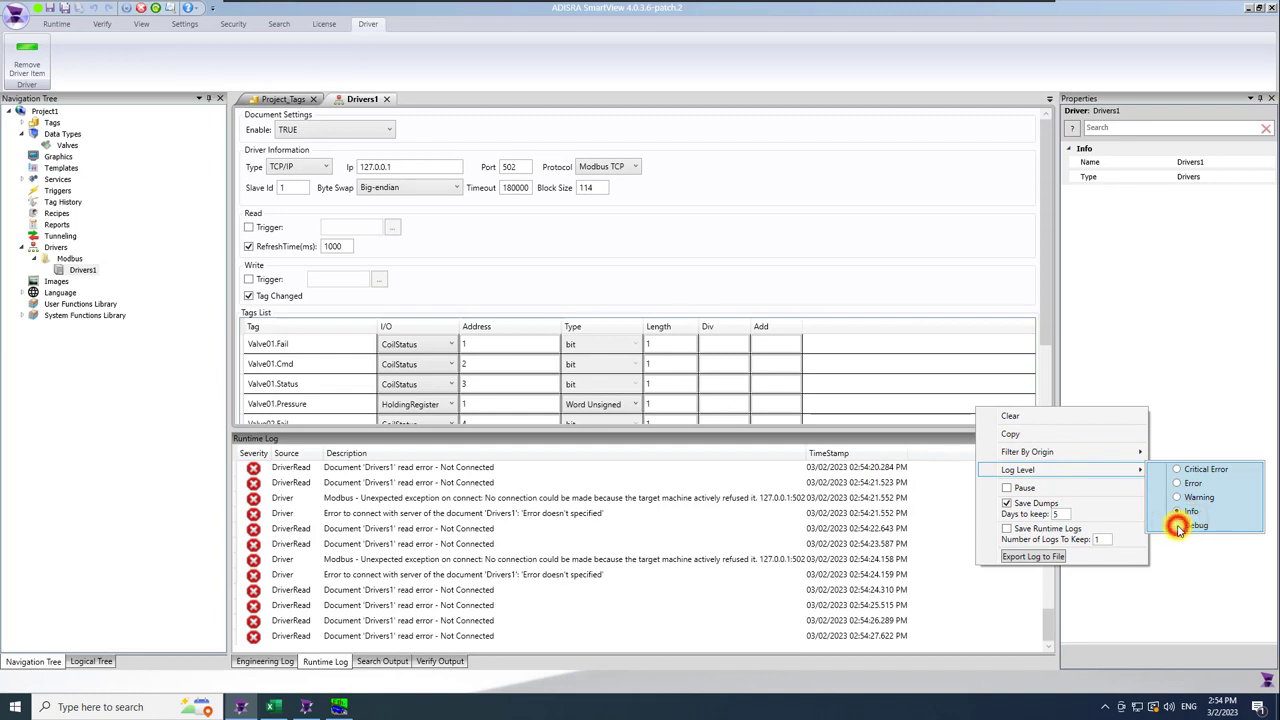
left_click(1045, 605)
left_click_drag(1048, 568, 1046, 630)
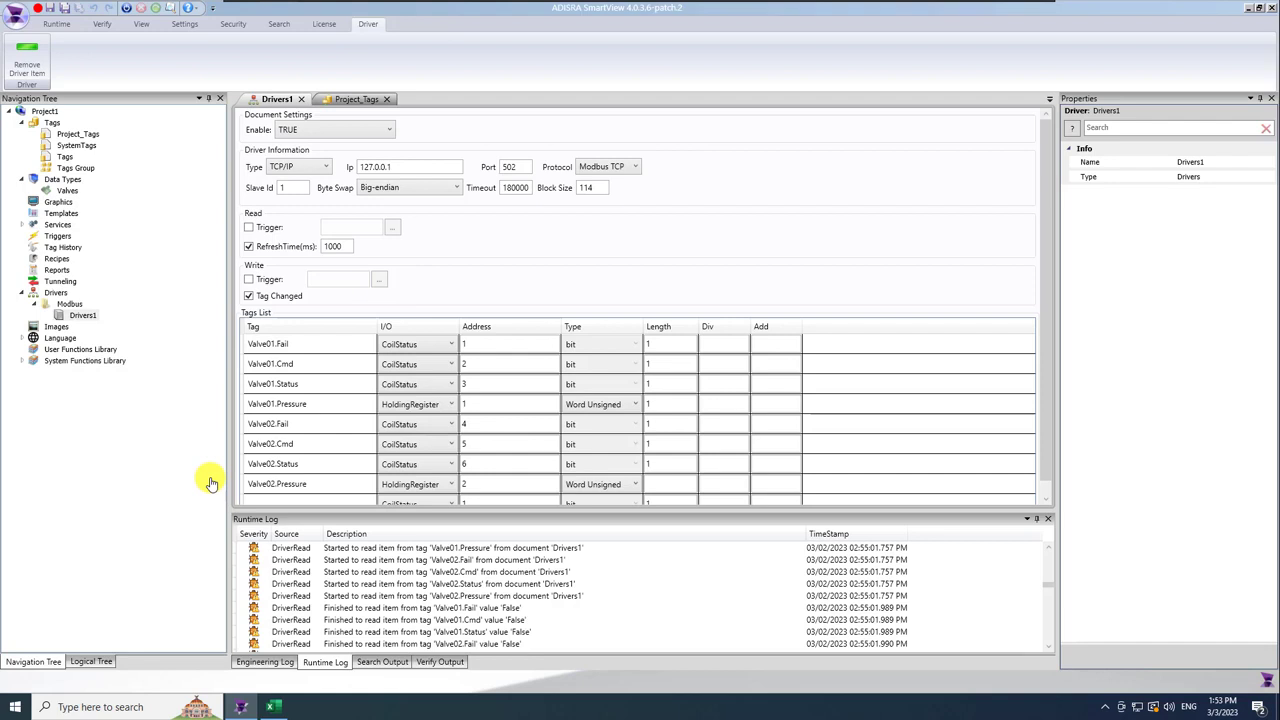
Close the Drivers1 document tab to reveal the Project_Tags list.
left_click(303, 100)
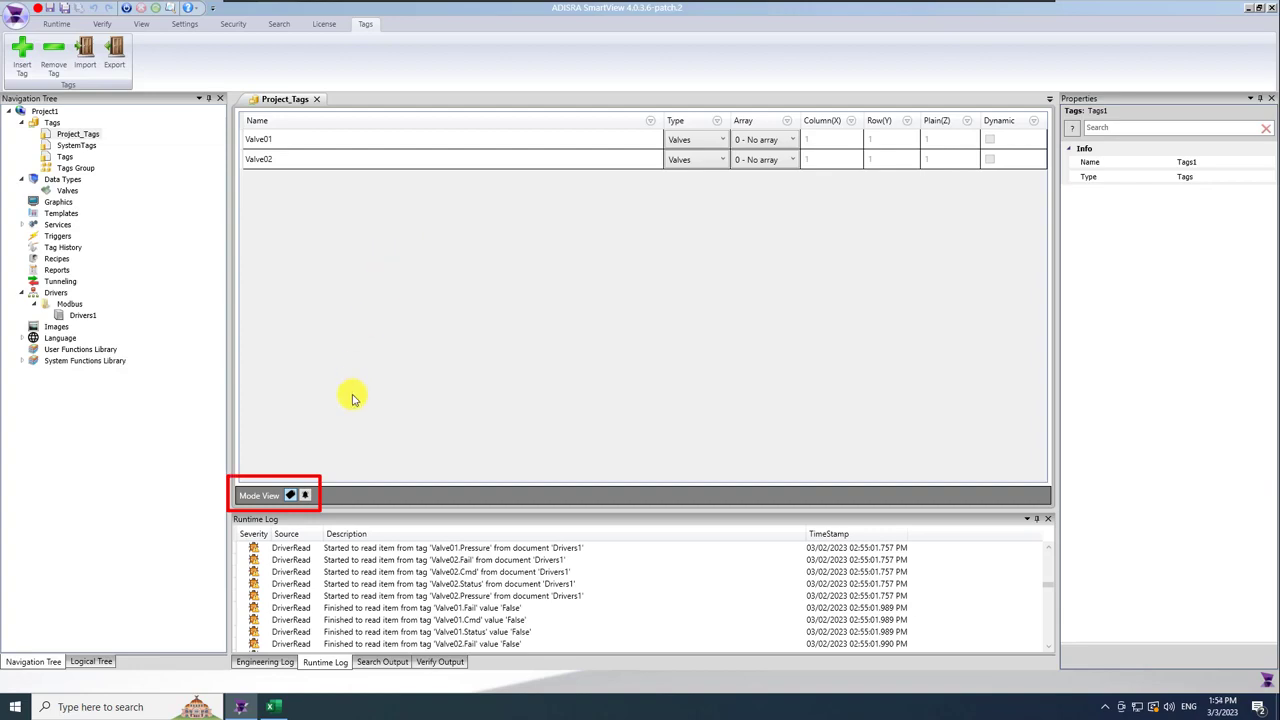
Show the Project_Tags alarm view scrolled to the True Is Enabled and True Message columns.
left_click(306, 496)
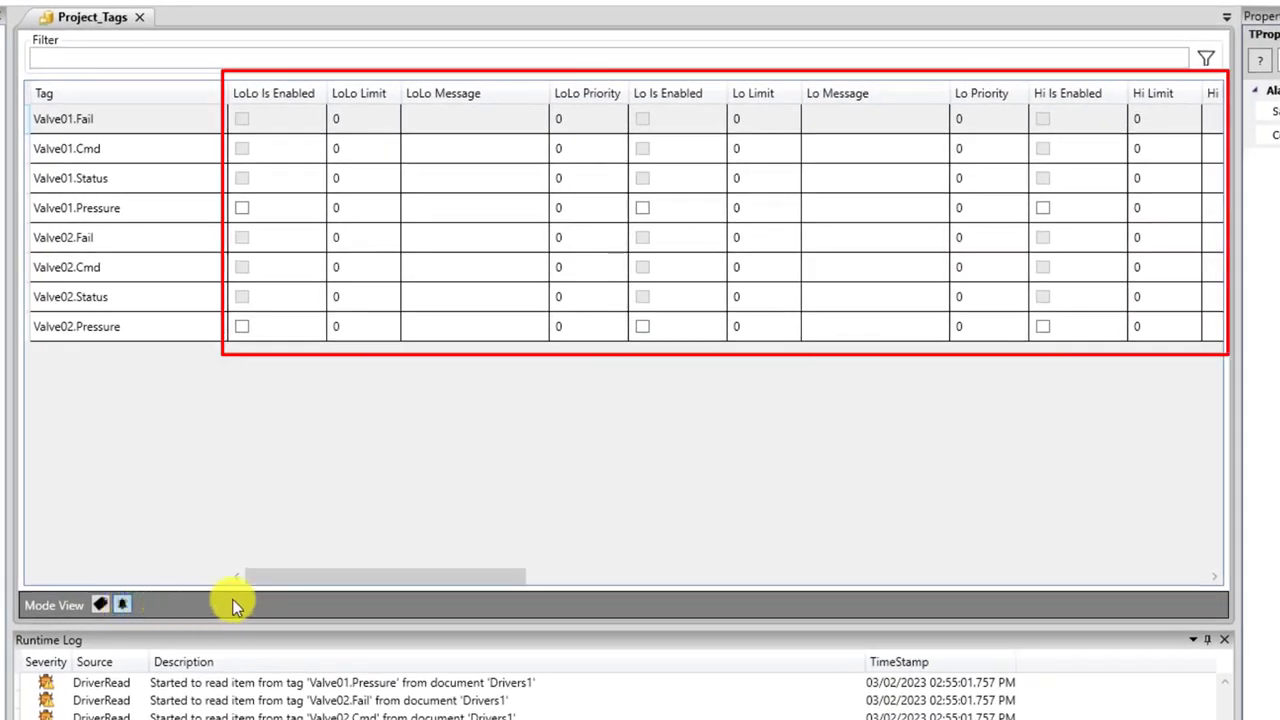
left_click_drag(338, 578, 935, 592)
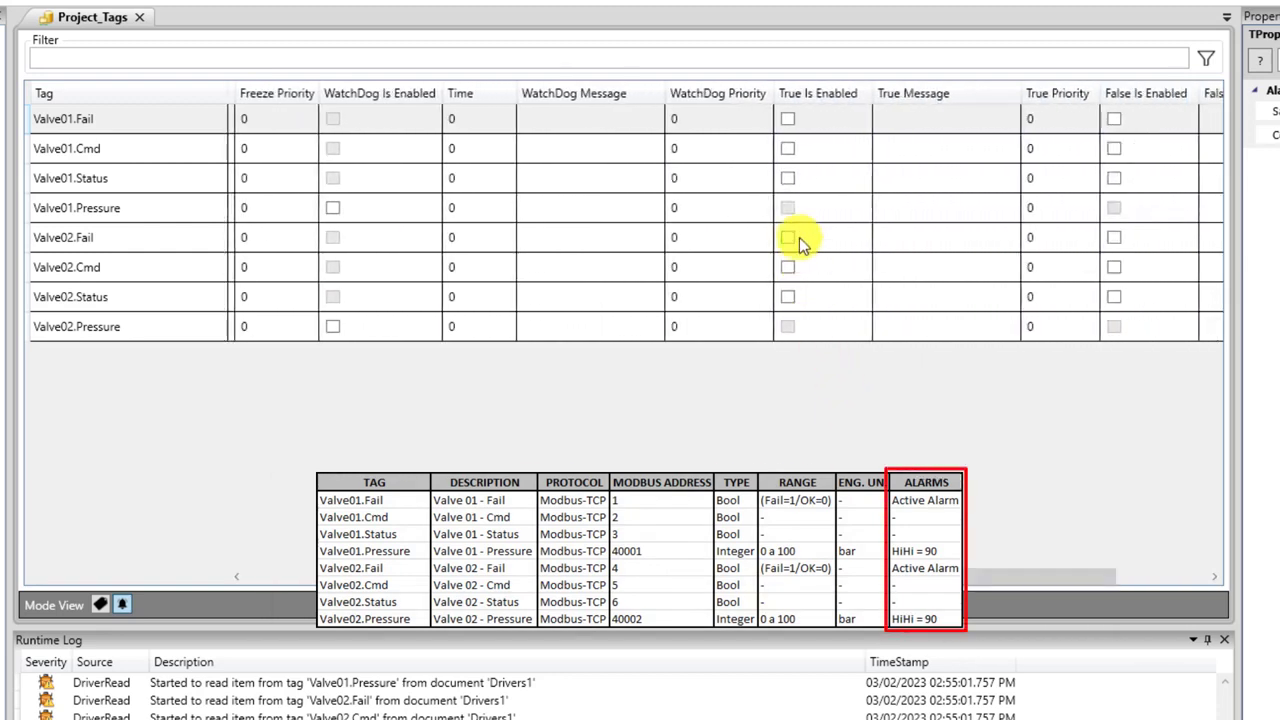
Enable the True alarm on Valve01.Fail with the message 'Valve 01 - Failure'.
left_click(789, 121)
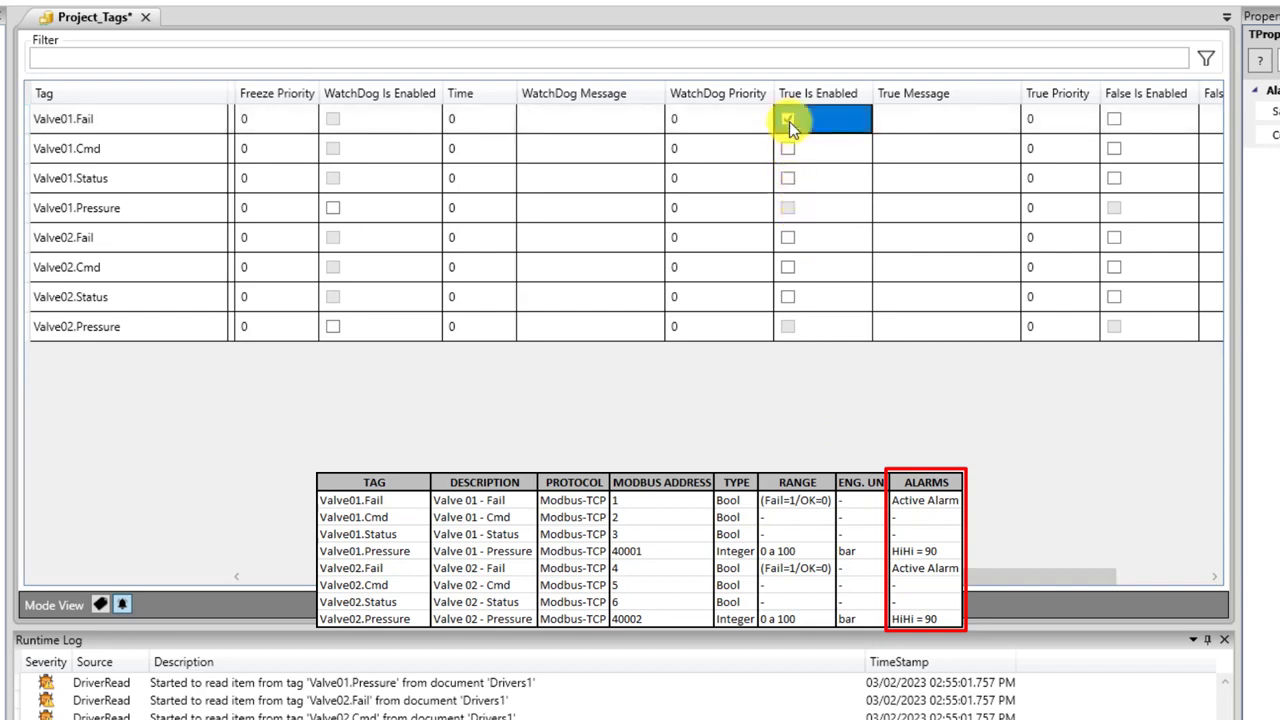
left_click(918, 120)
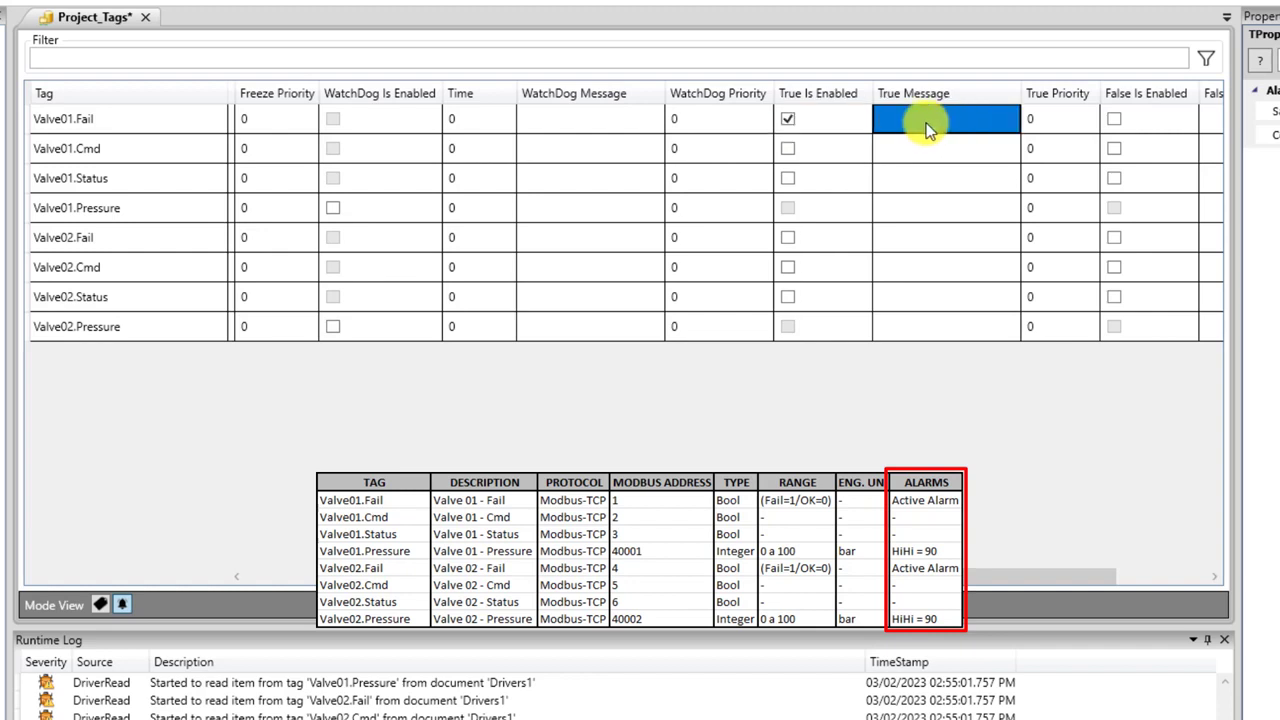
left_click(928, 126)
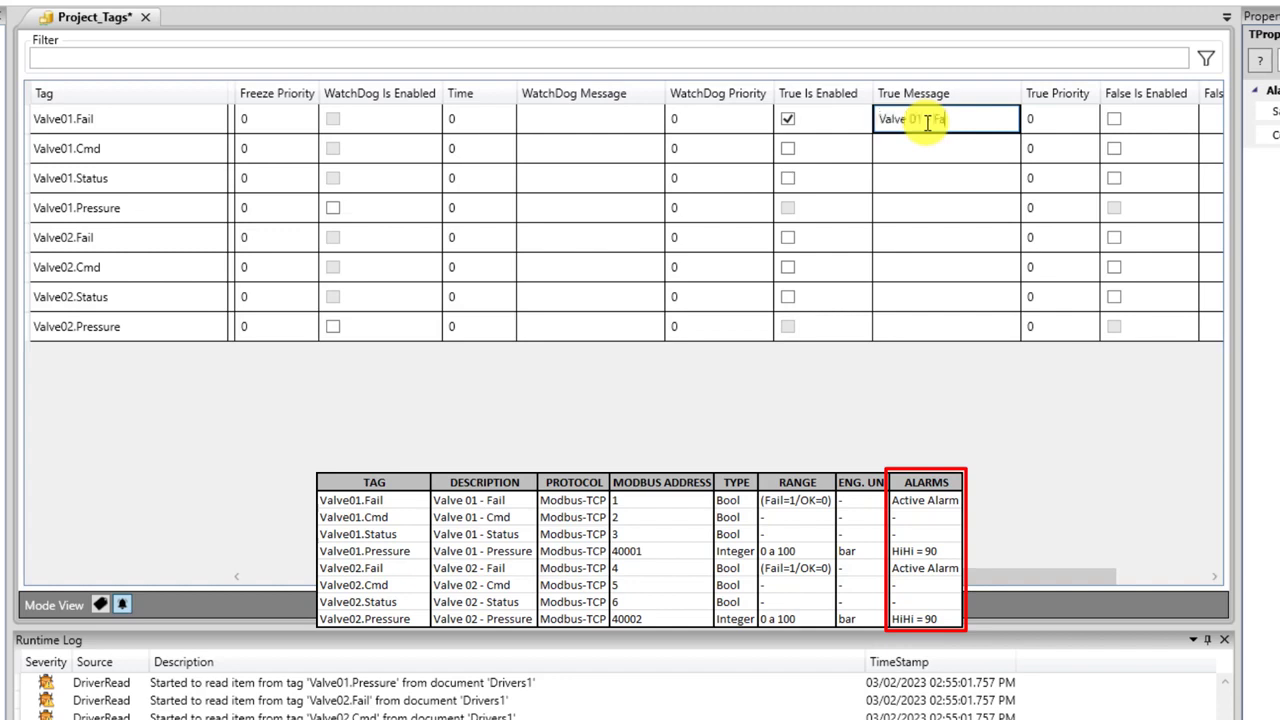
left_click_drag(974, 120, 848, 125)
key("ctrl+c")
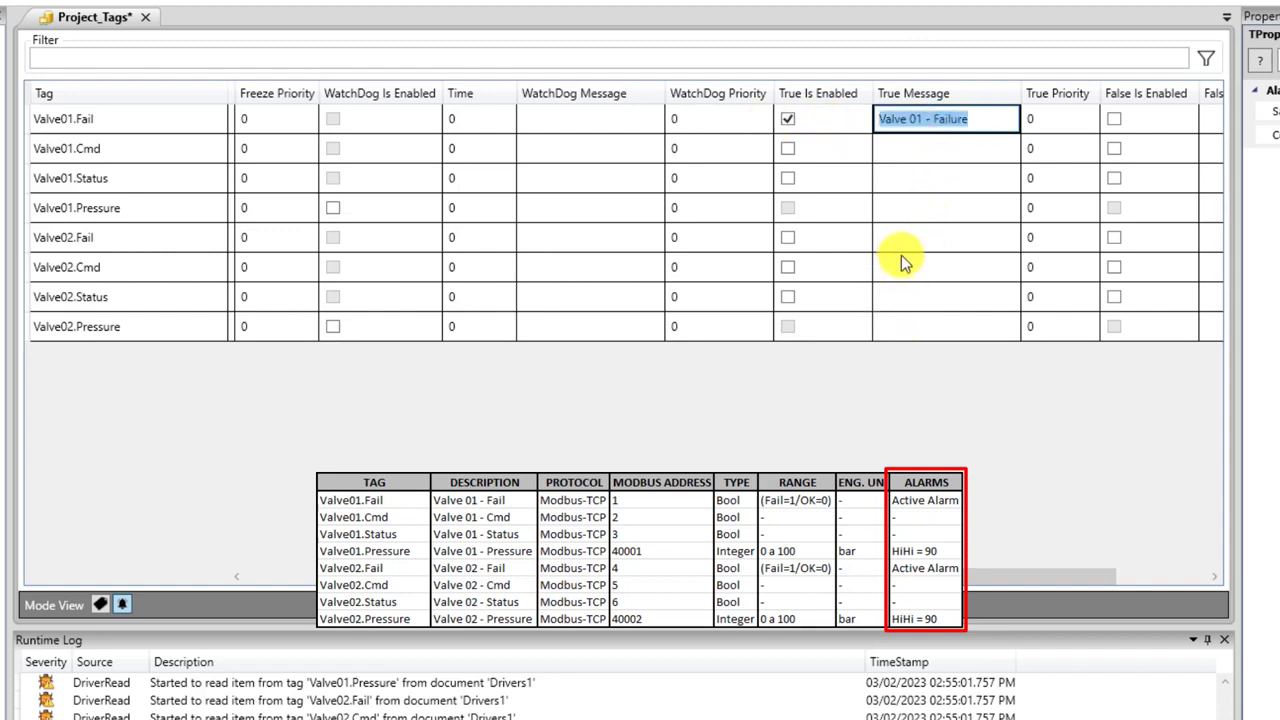
left_click(913, 243)
Enable the True alarm on Valve02.Fail with the message 'Valve 02 - Failure'.
left_click(787, 240)
left_click(943, 246)
left_click(943, 240)
key("ctrl+v")
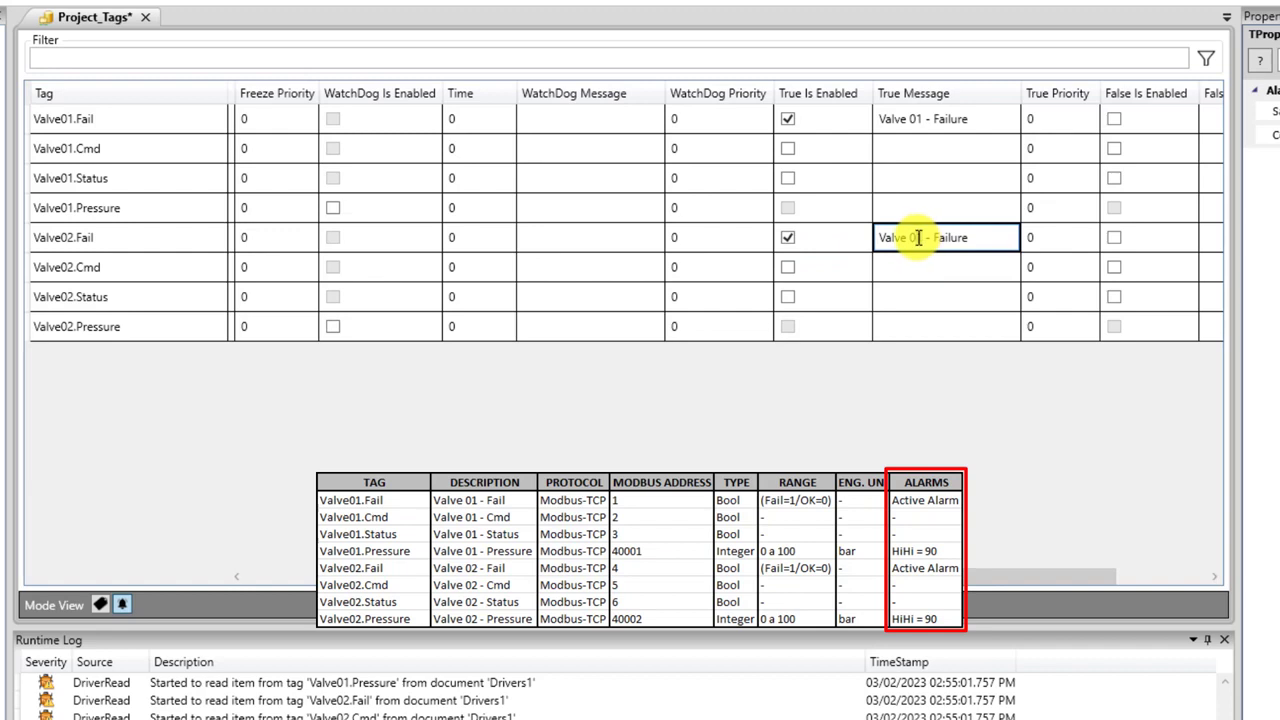
left_click(945, 270)
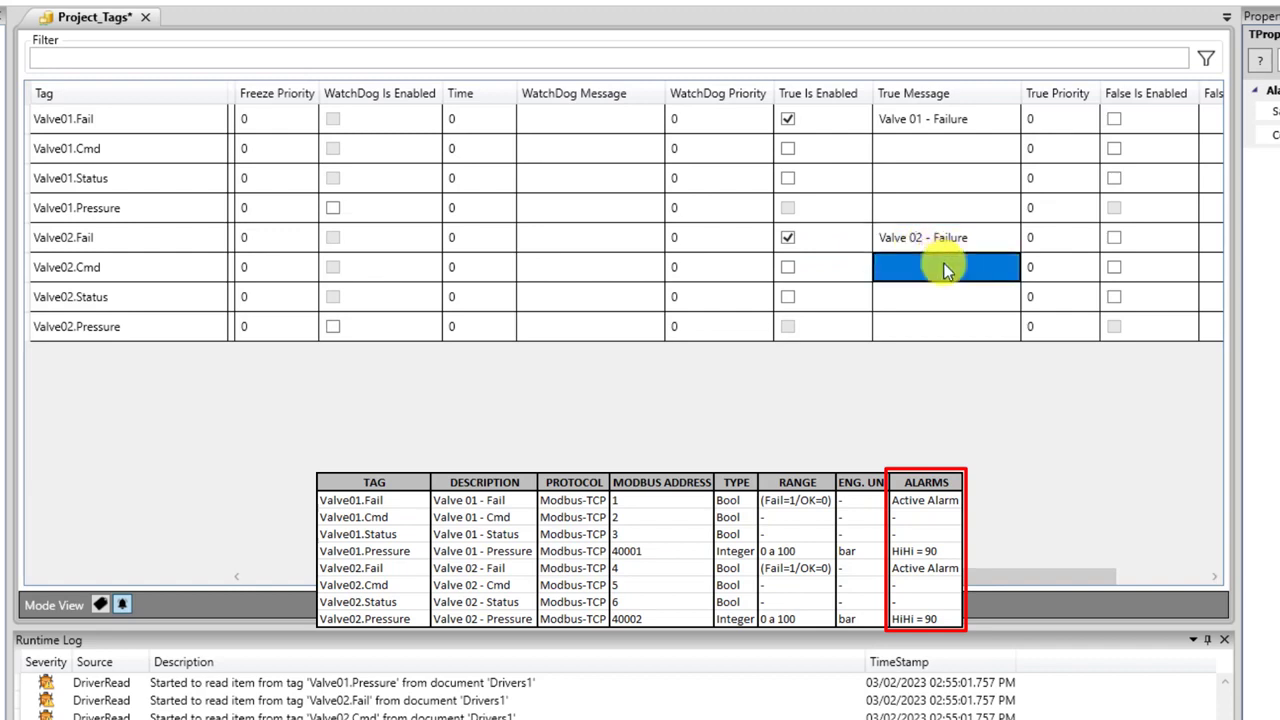
left_click(905, 207)
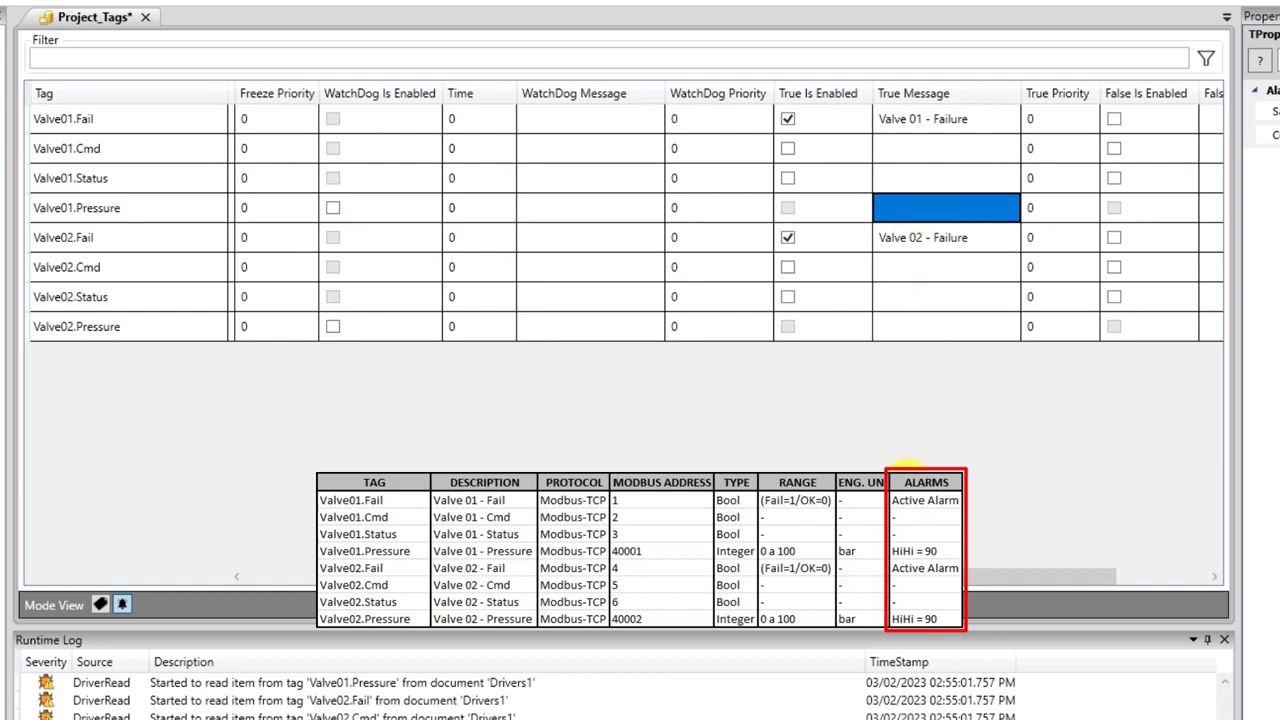
left_click_drag(925, 577, 500, 577)
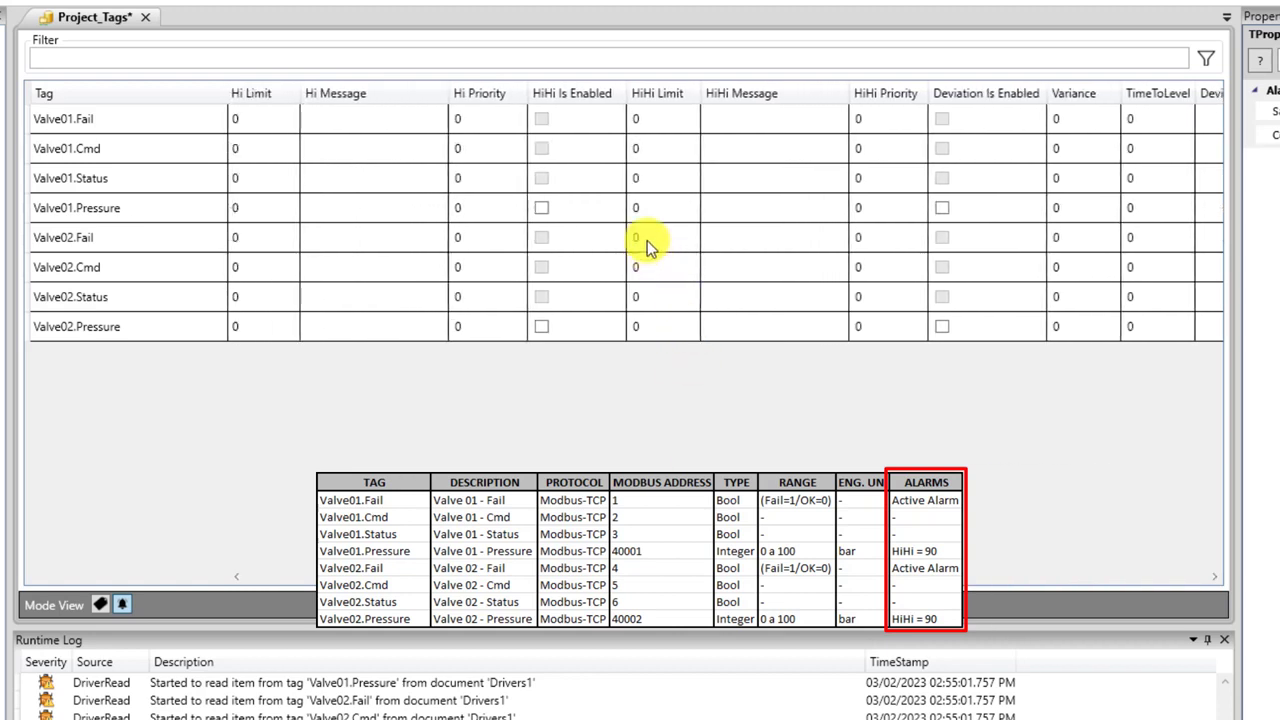
Enable Valve01.Pressure's HiHi alarm at limit 90 with the message 'Valve 01 - Very High Pressure'.
left_click(643, 207)
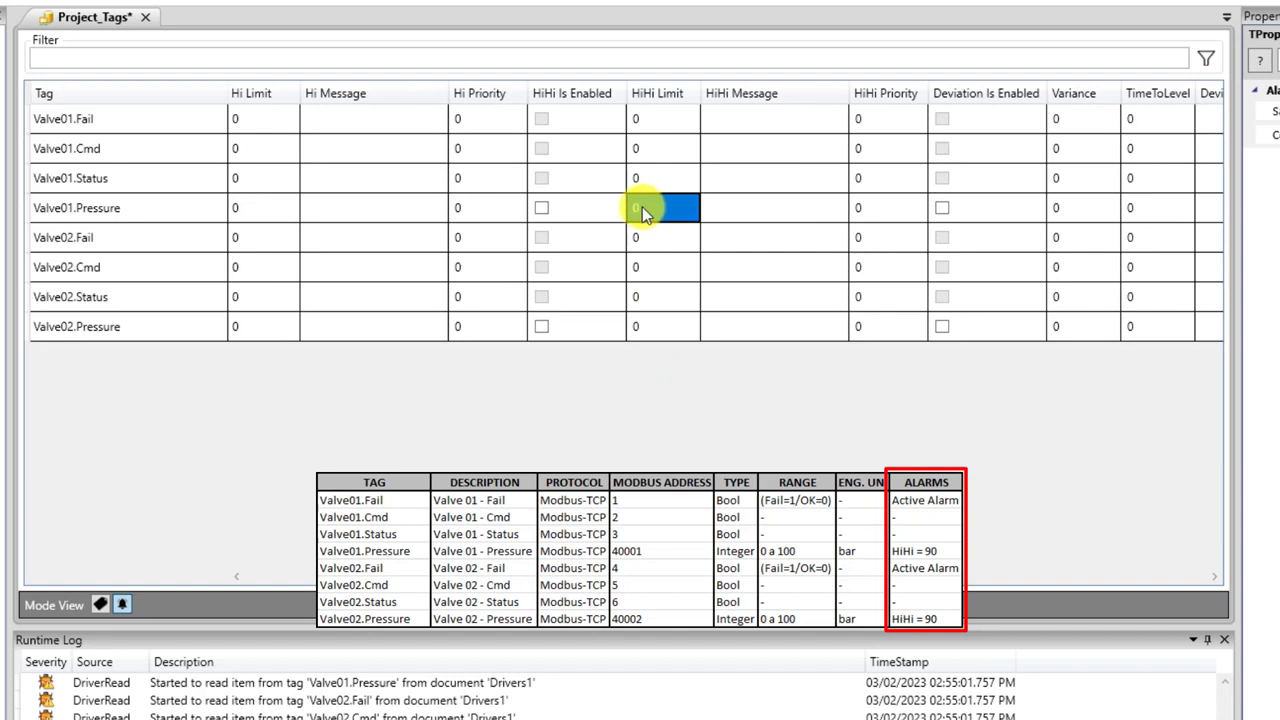
left_click(540, 213)
left_click(540, 213)
left_click(643, 208)
left_click(648, 207)
double_click(649, 211)
key("BackSpace")
type("90")
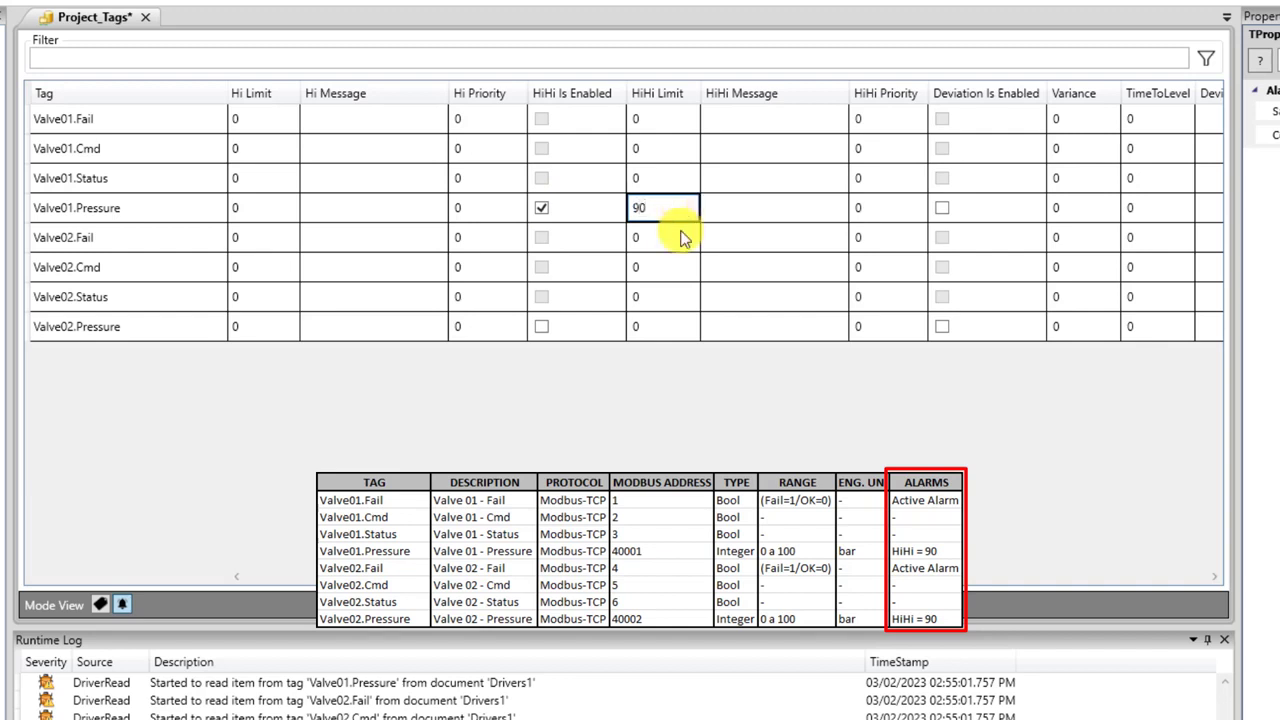
left_click(748, 212)
left_click(749, 210)
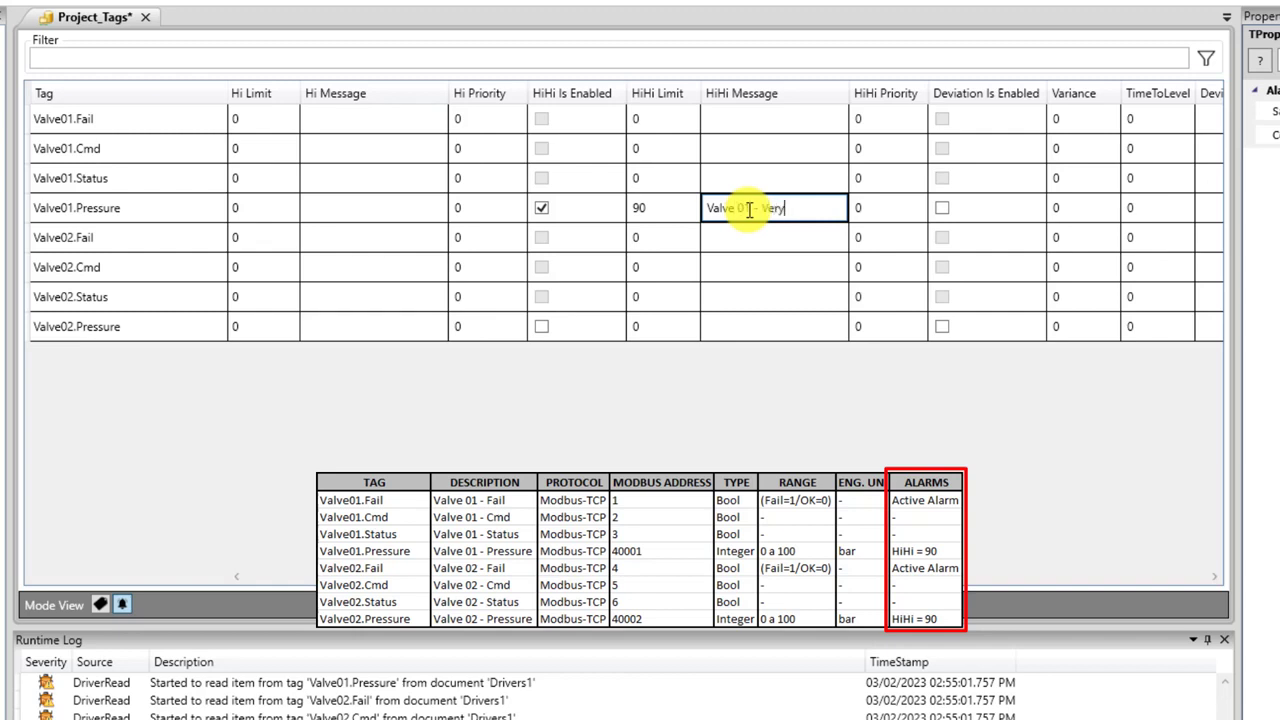
type("Valve 01 - Very High Pressure")
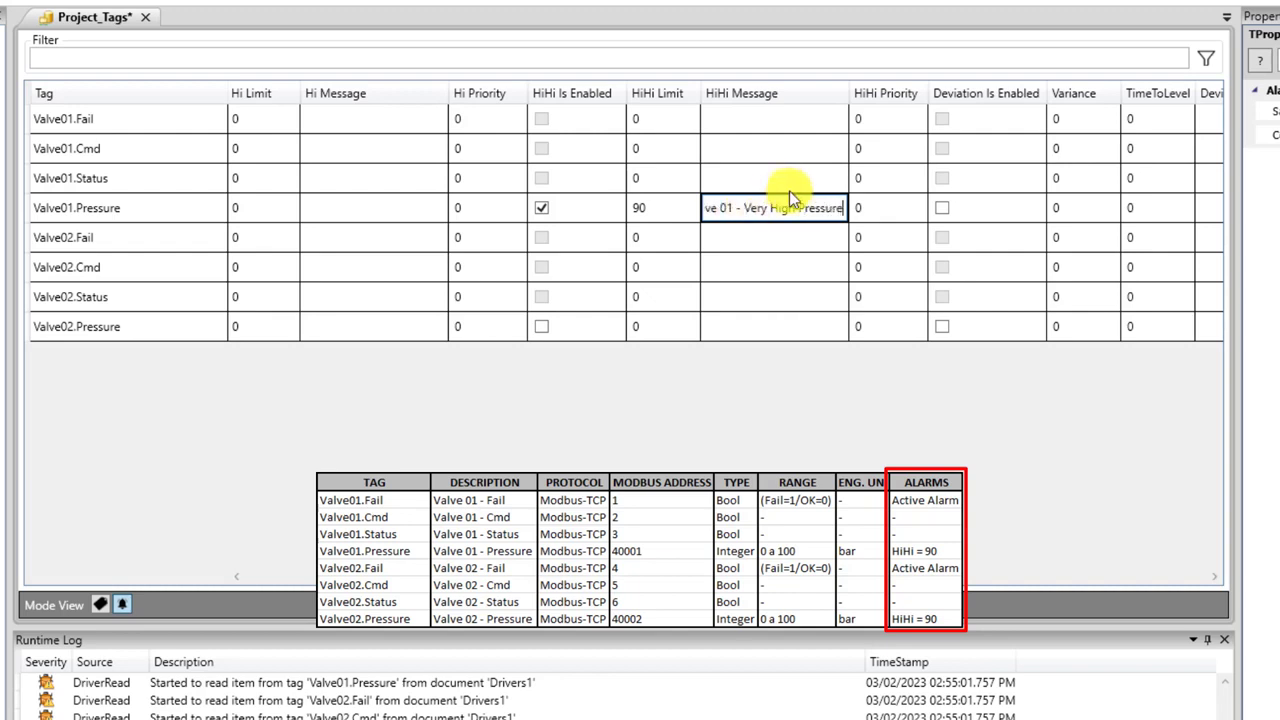
left_click_drag(842, 207, 640, 197)
key("ctrl+c")
left_click(722, 327)
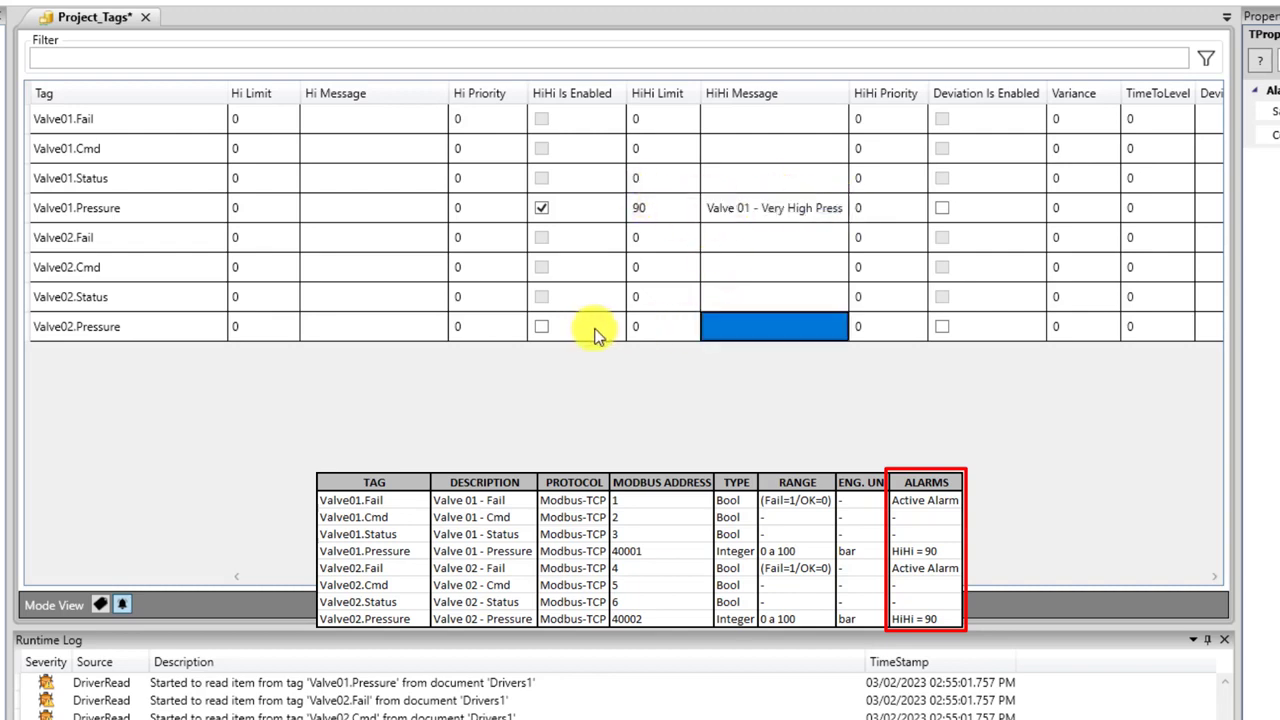
Enable Valve02.Pressure's HiHi alarm at limit 90 with the message 'Valve 02 - Very High Pressure'.
left_click(538, 325)
left_click(541, 326)
left_click(626, 324)
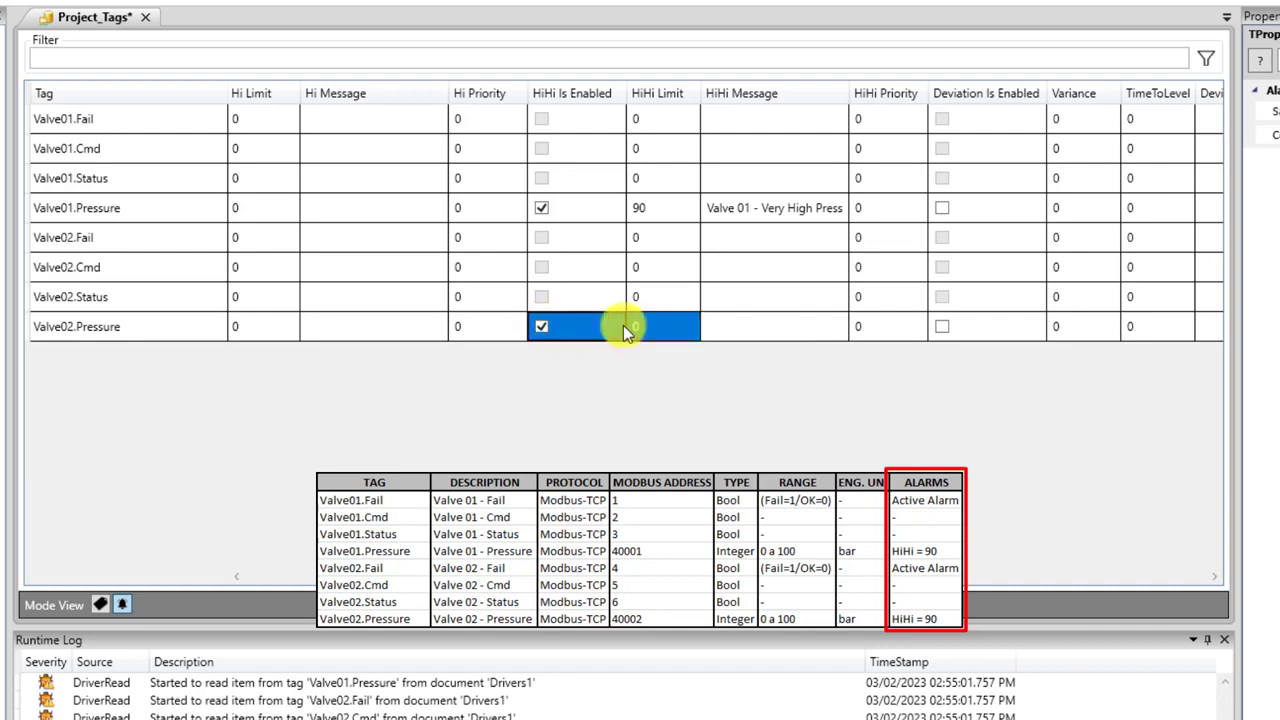
left_click(651, 324)
type("90")
double_click(766, 322)
key("ctrl+v")
left_click(750, 326)
key("BackSpace")
type("2")
left_click(743, 297)
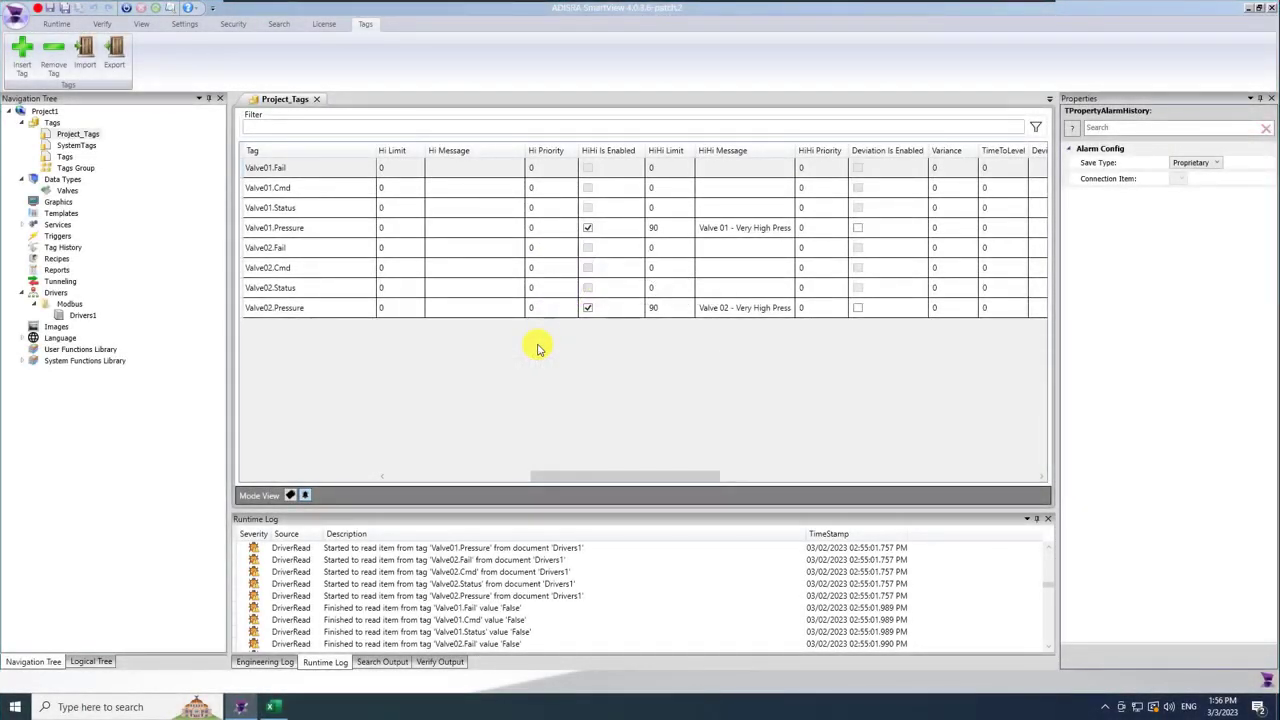
left_click_drag(660, 480, 986, 477)
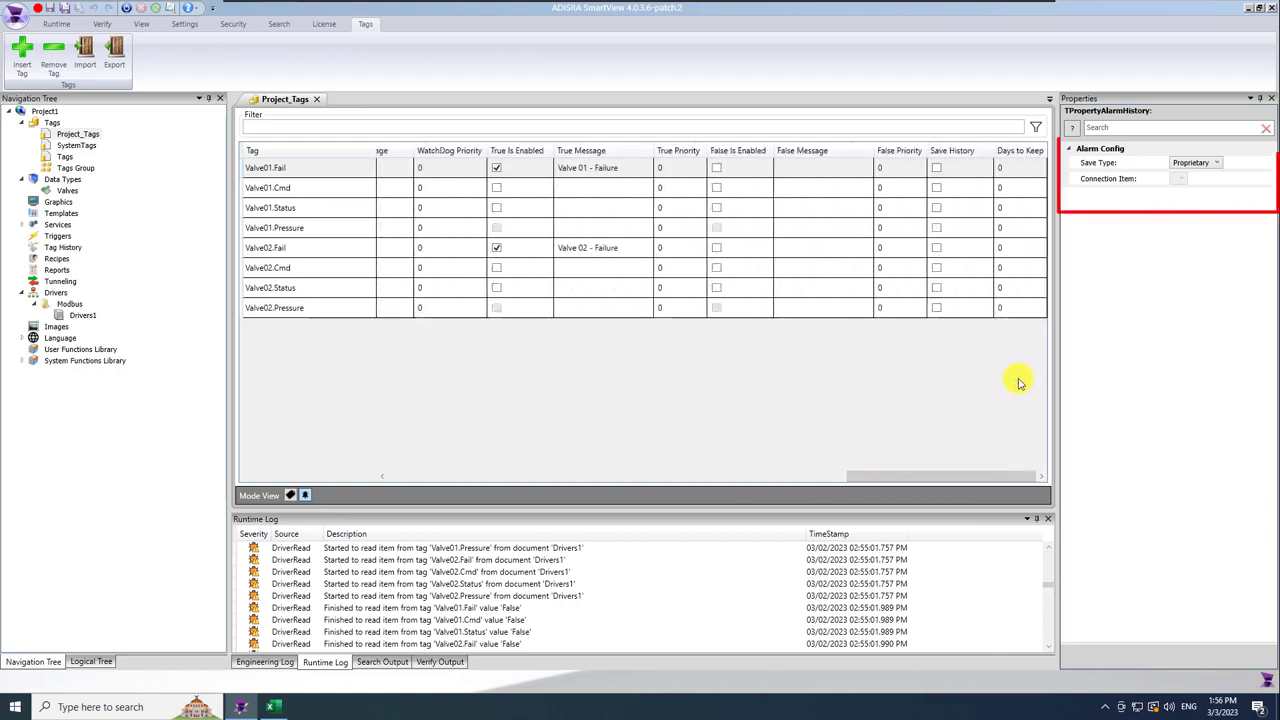
left_click(1216, 163)
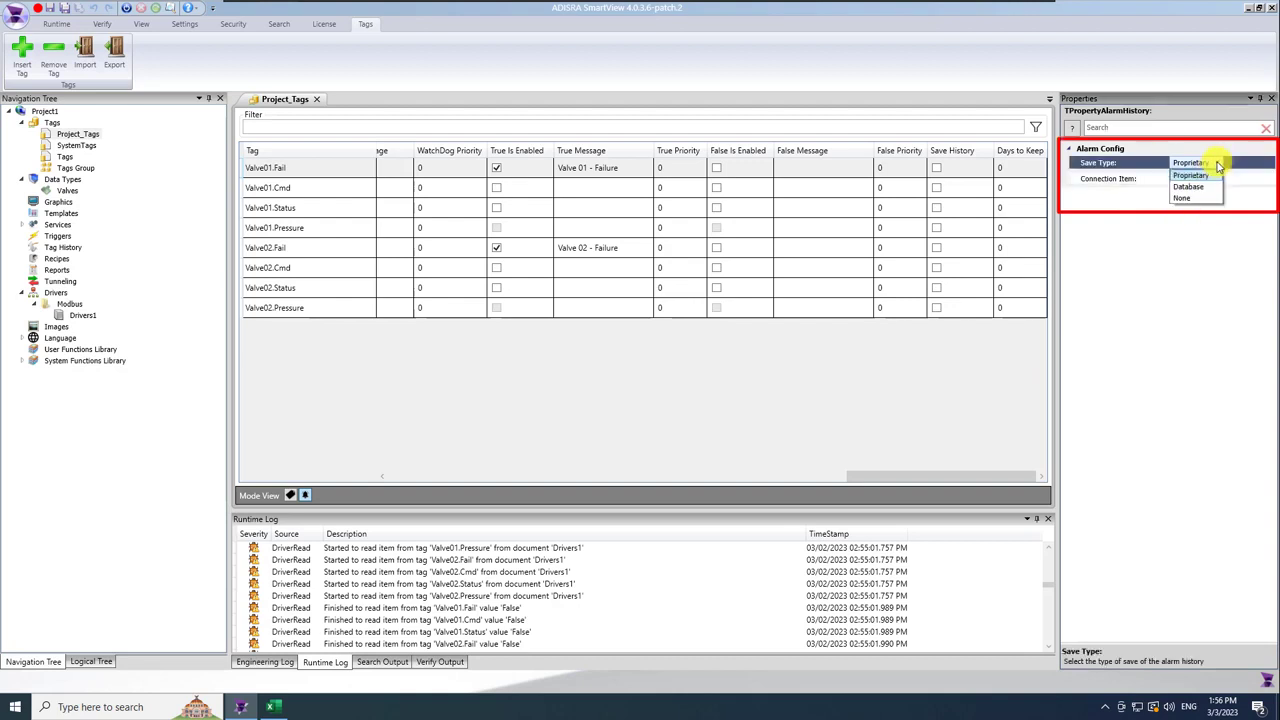
left_click(1205, 186)
left_click(1225, 178)
left_click(1213, 163)
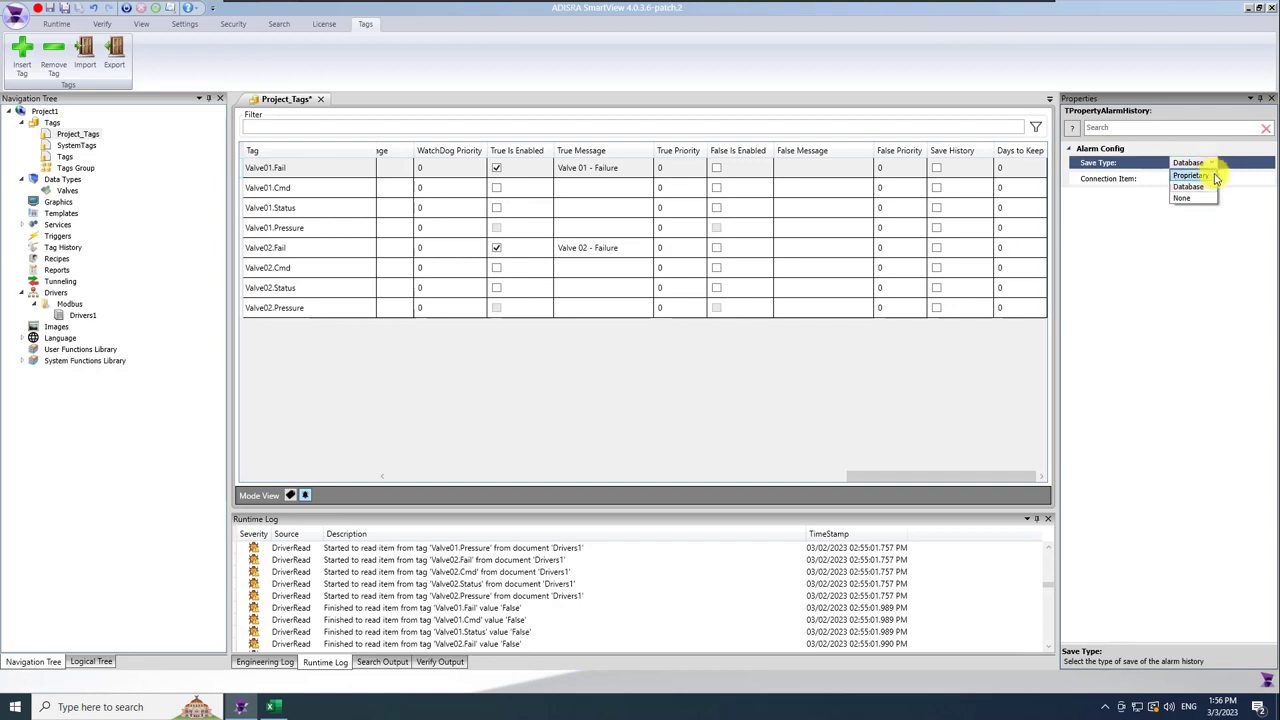
left_click(1212, 176)
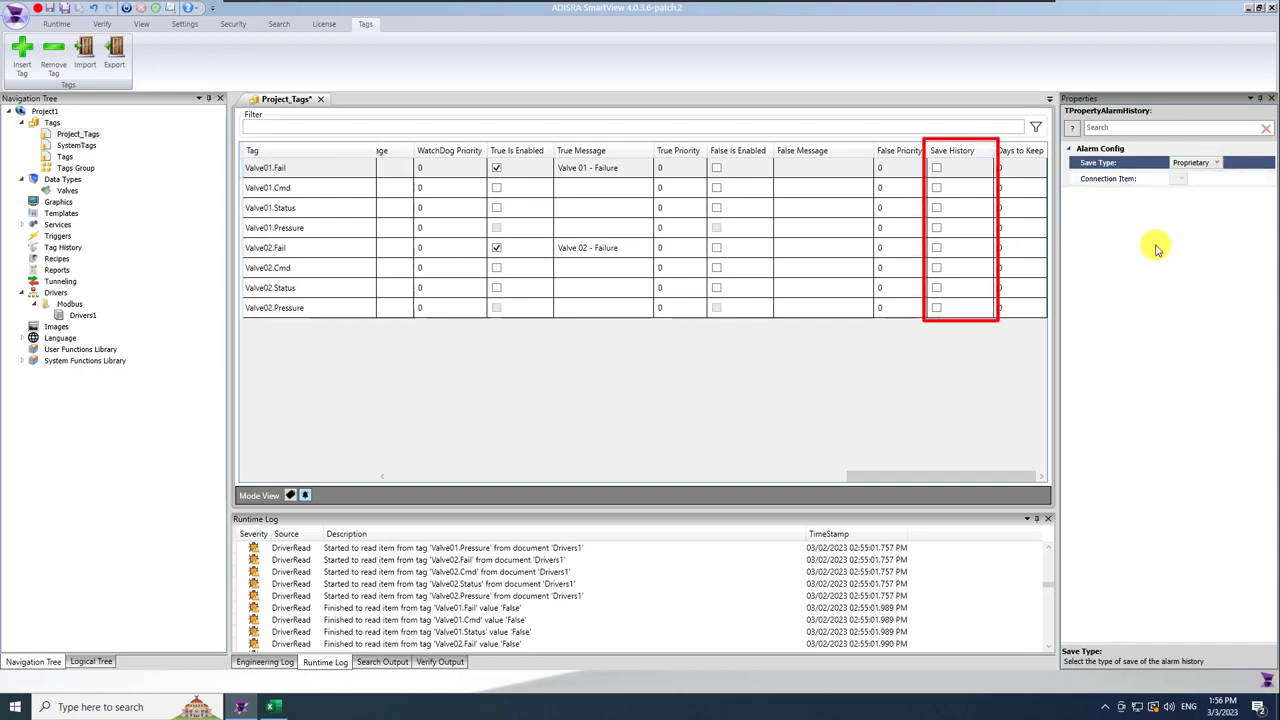
Turn on Save History with 180 days to keep for Valve01.Fail, Valve02.Fail and Valve01.Pressure.
left_click(938, 170)
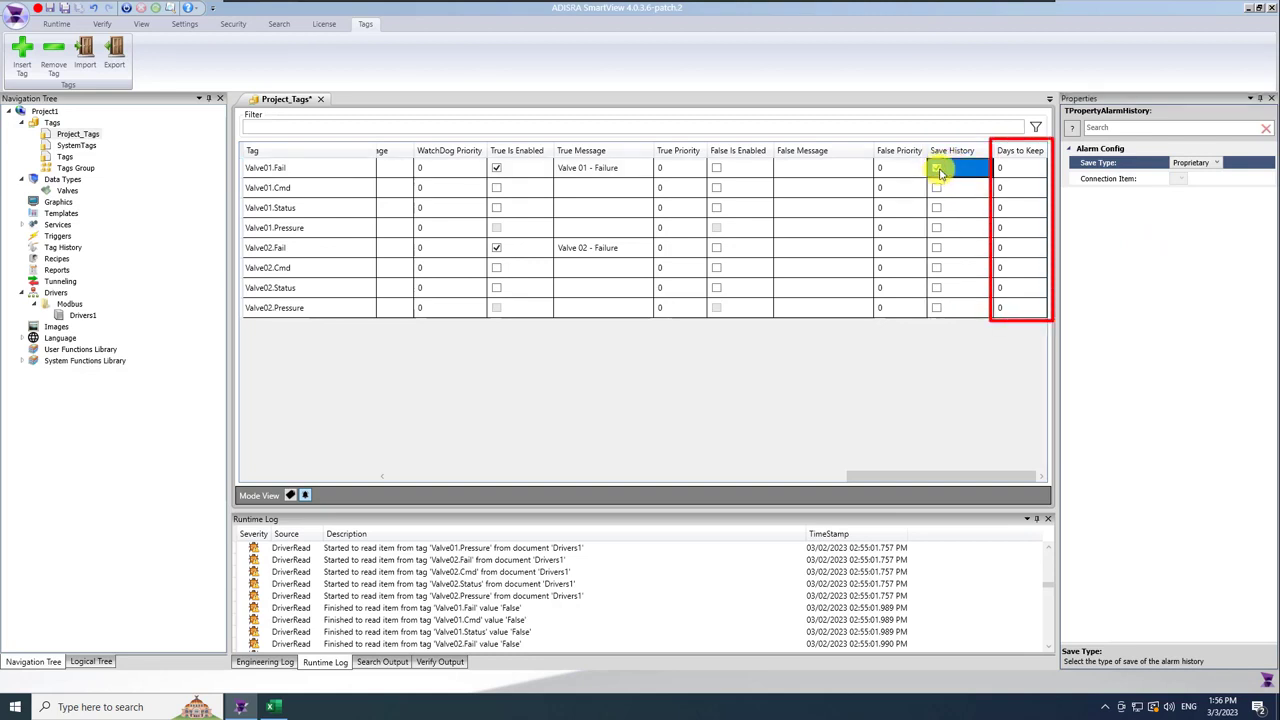
left_click(1007, 169)
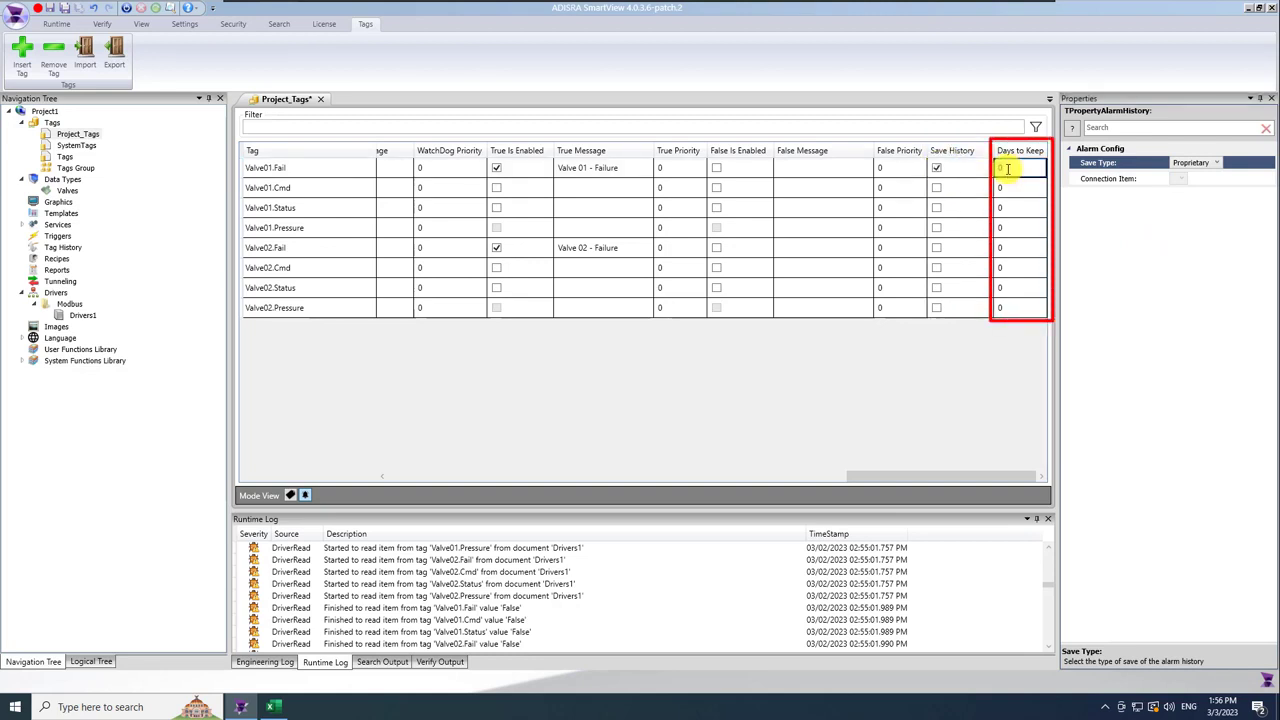
type("180")
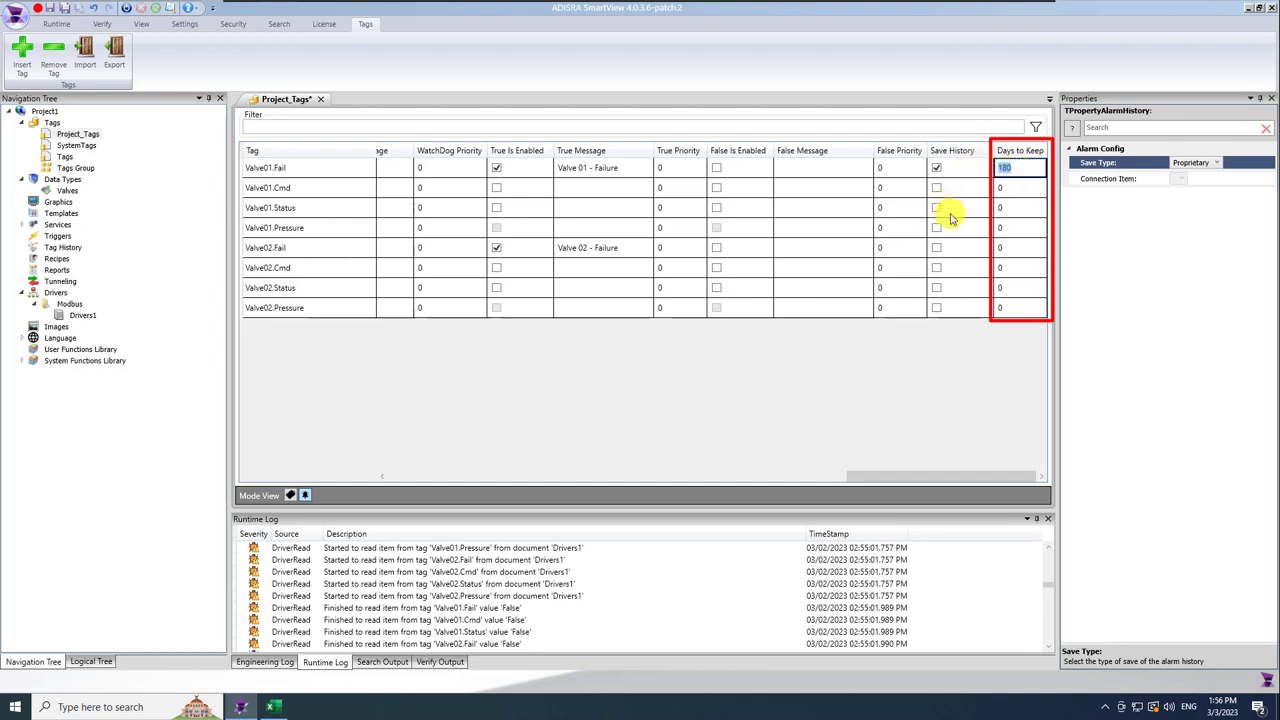
left_click(938, 249)
left_click(1007, 249)
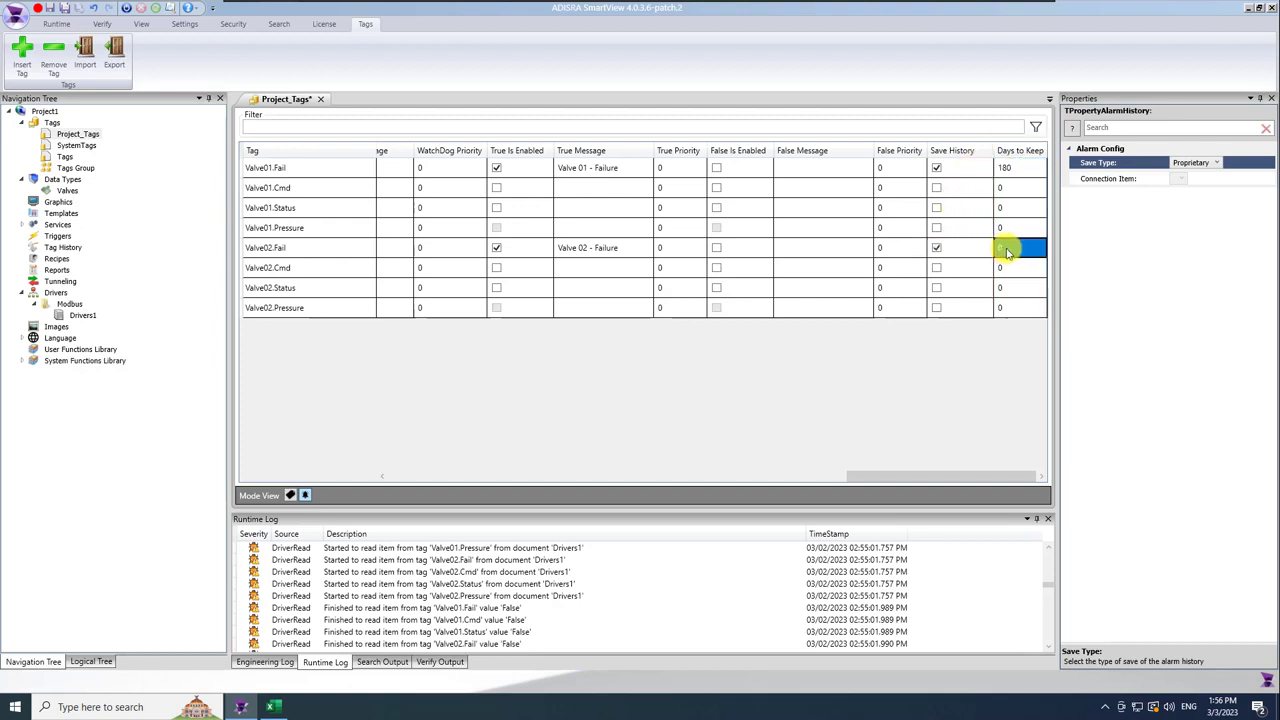
left_click(935, 229)
left_click(1016, 228)
type("180")
Leave Valve02.Pressure without saved history and save Project_Tags.
left_click(939, 311)
left_click(1000, 312)
left_click(1011, 309)
type("180")
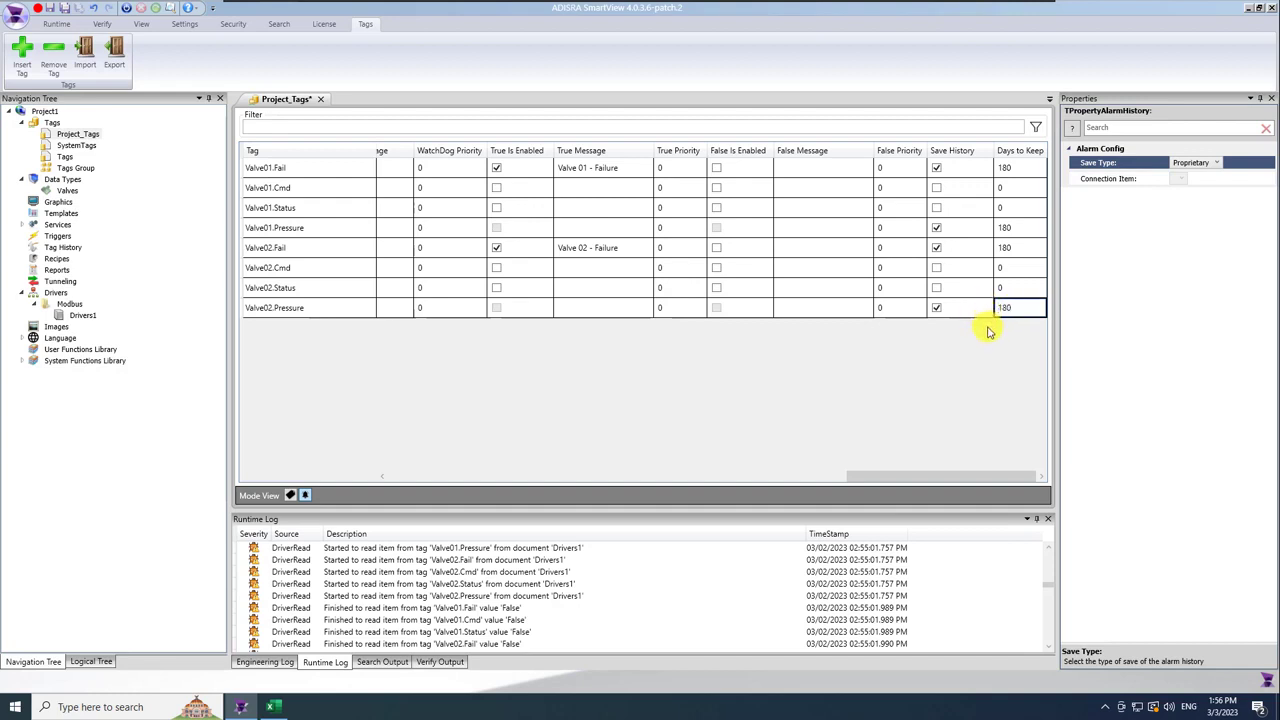
left_click(977, 314)
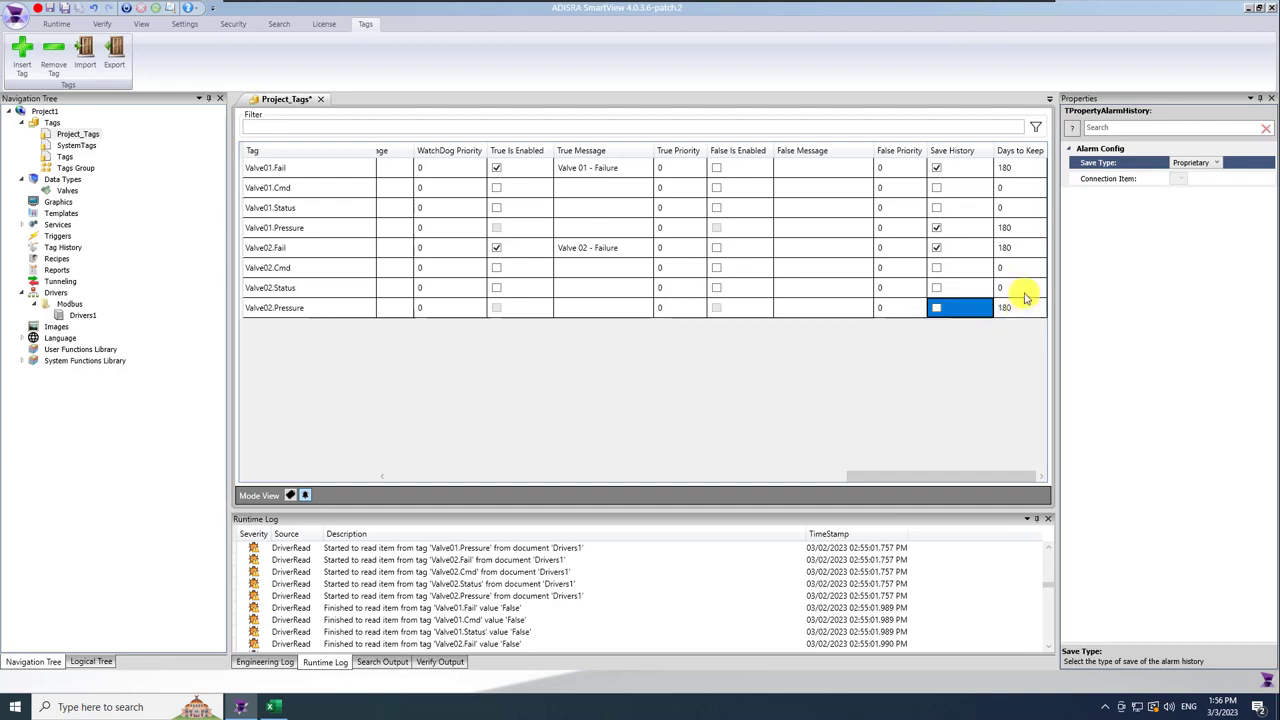
left_click(1015, 287)
left_click(49, 7)
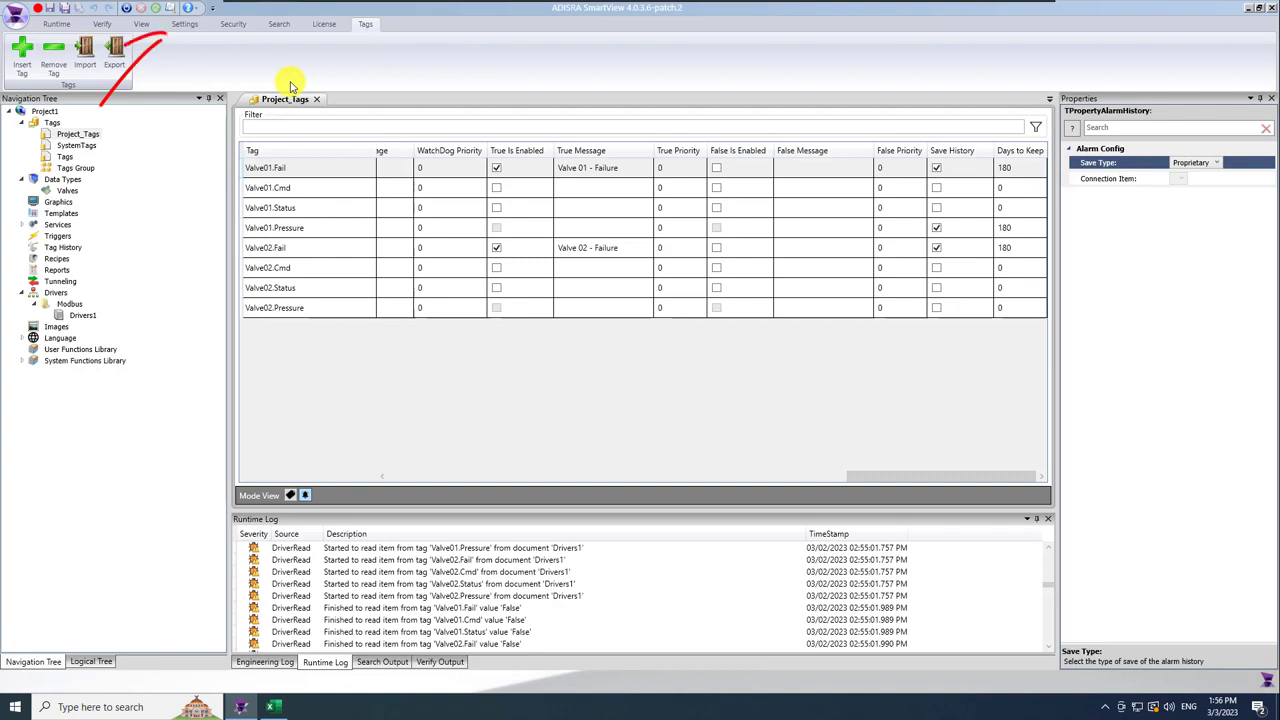
Show the Settings options and review the empty DataBase Connections list.
left_click(186, 24)
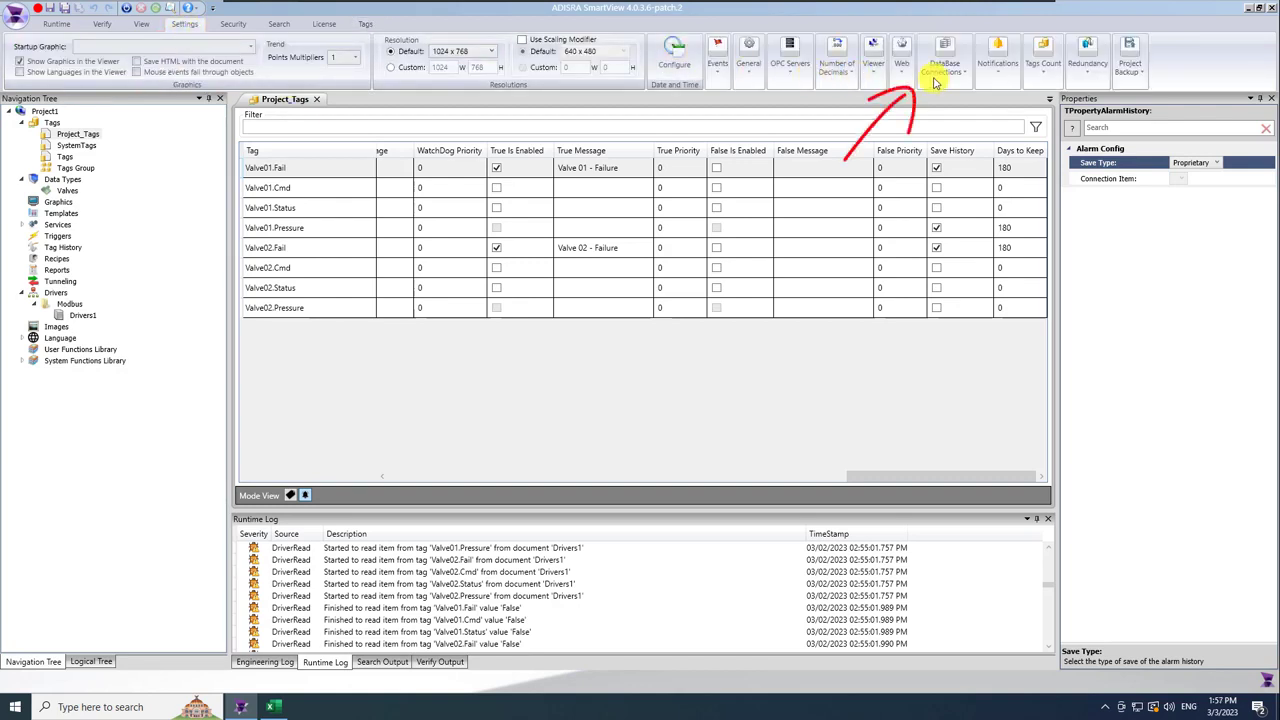
left_click(985, 114)
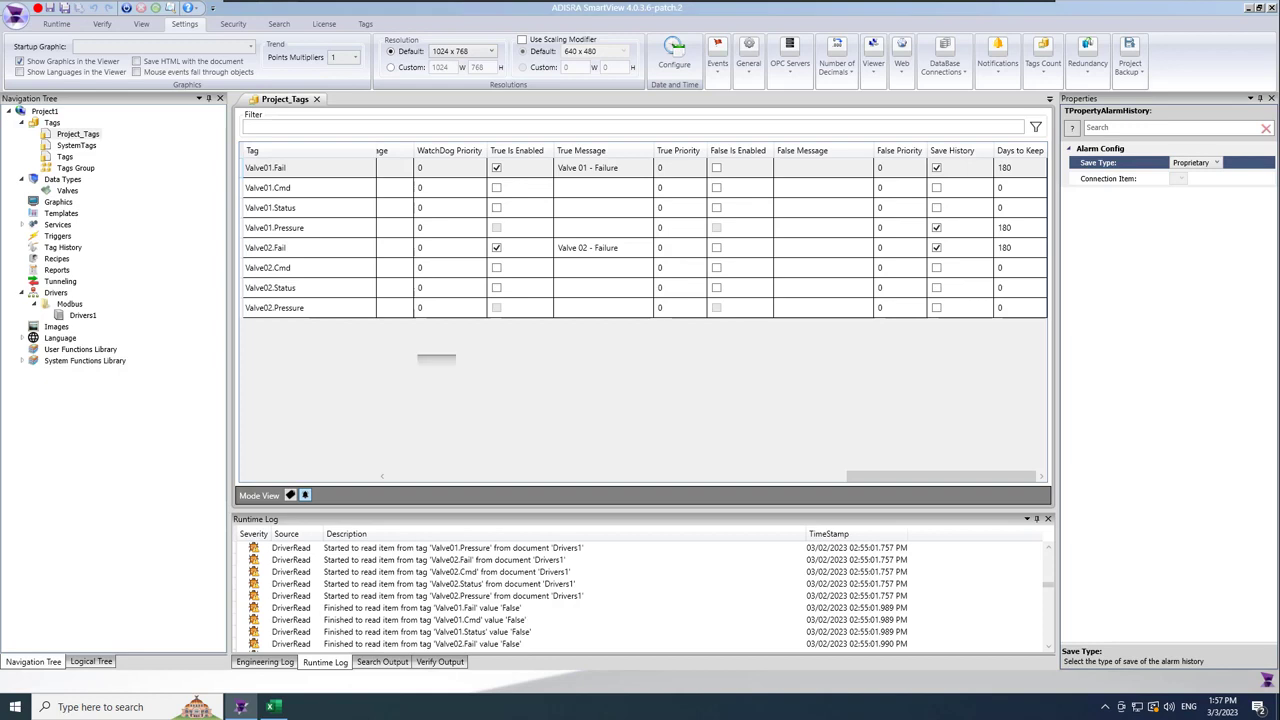
Create and save two tag group documents, Valve01_TagsGroup and Valve02_TagsGroup.
right_click(80, 170)
left_click(152, 178)
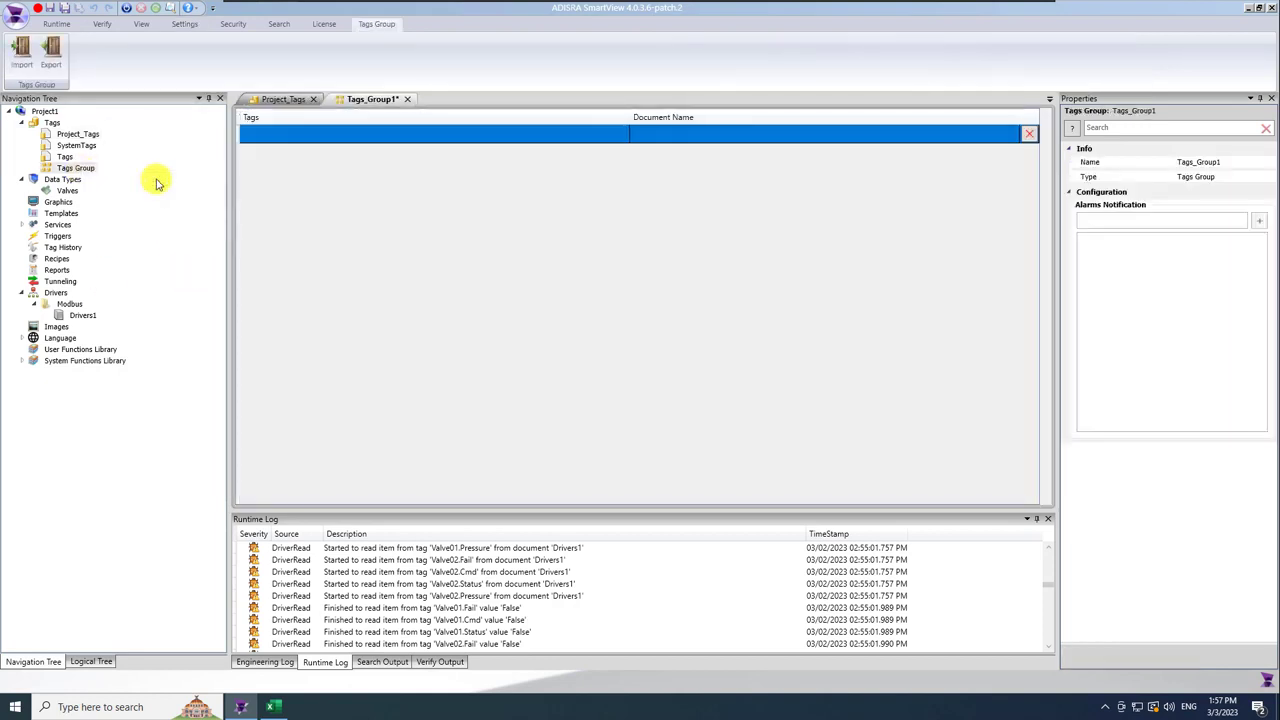
left_click(64, 8)
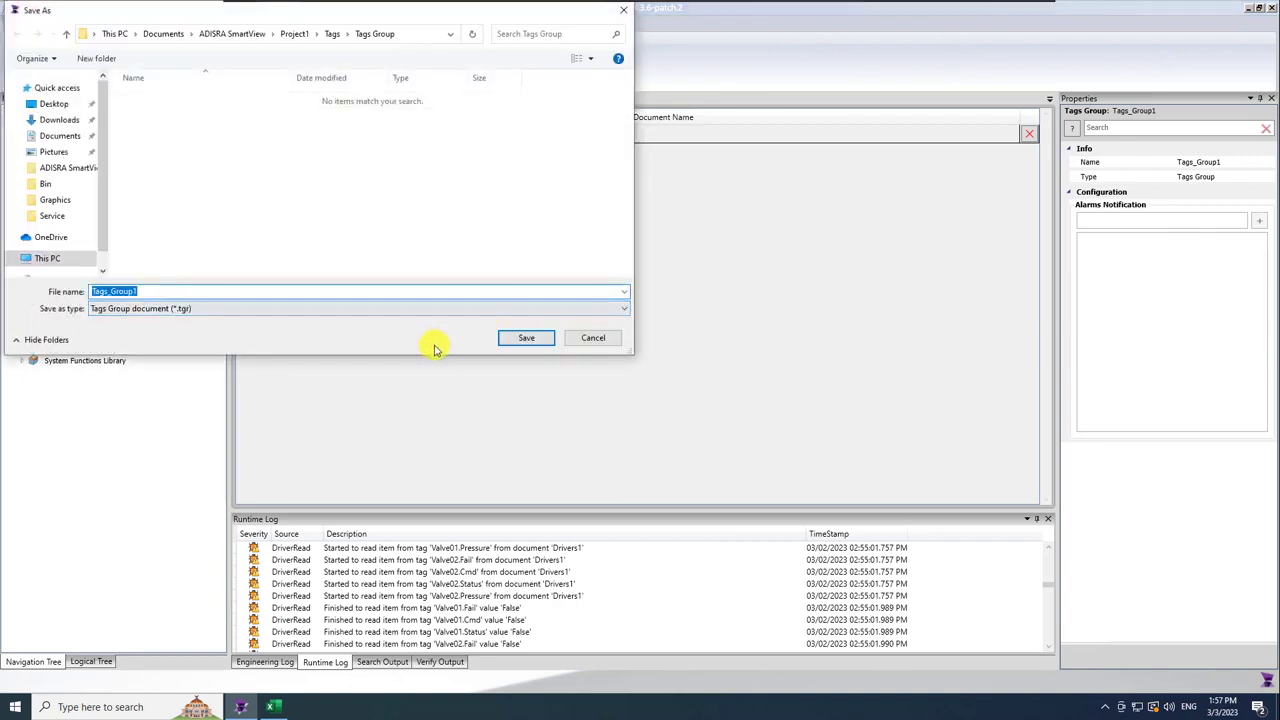
type("Valve01_TagsG")
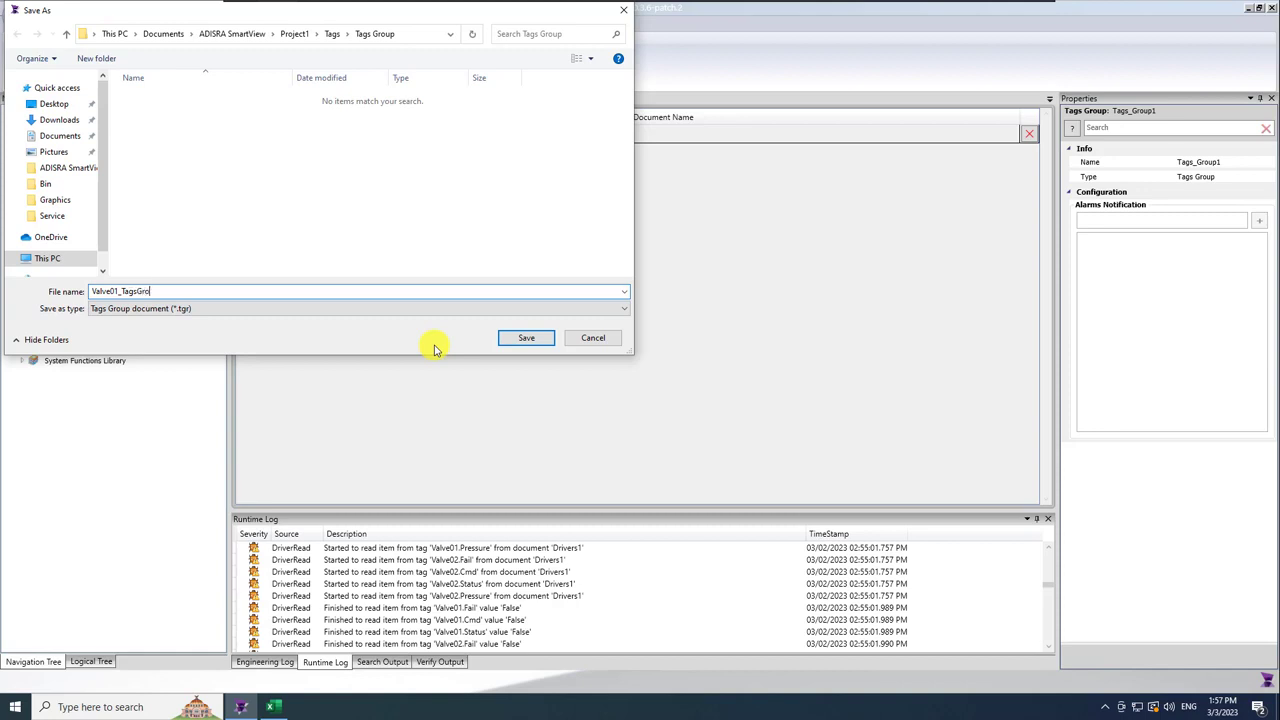
key("Return")
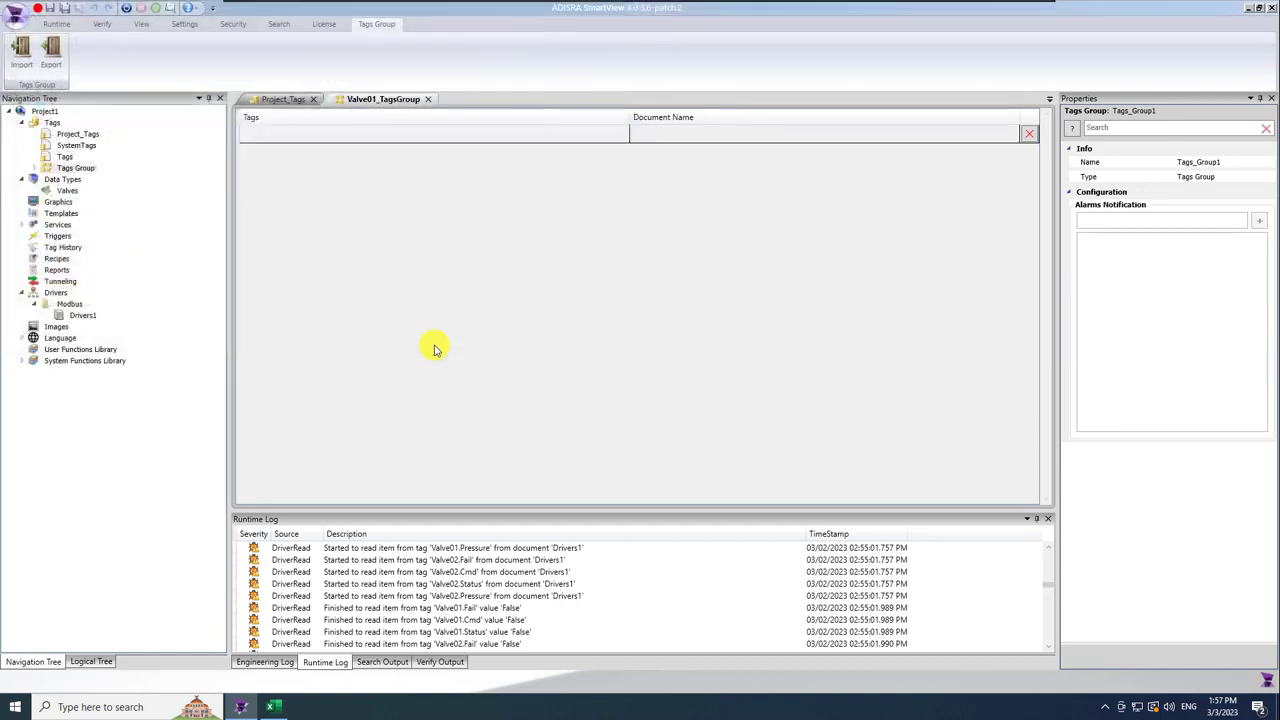
right_click(72, 168)
left_click(103, 176)
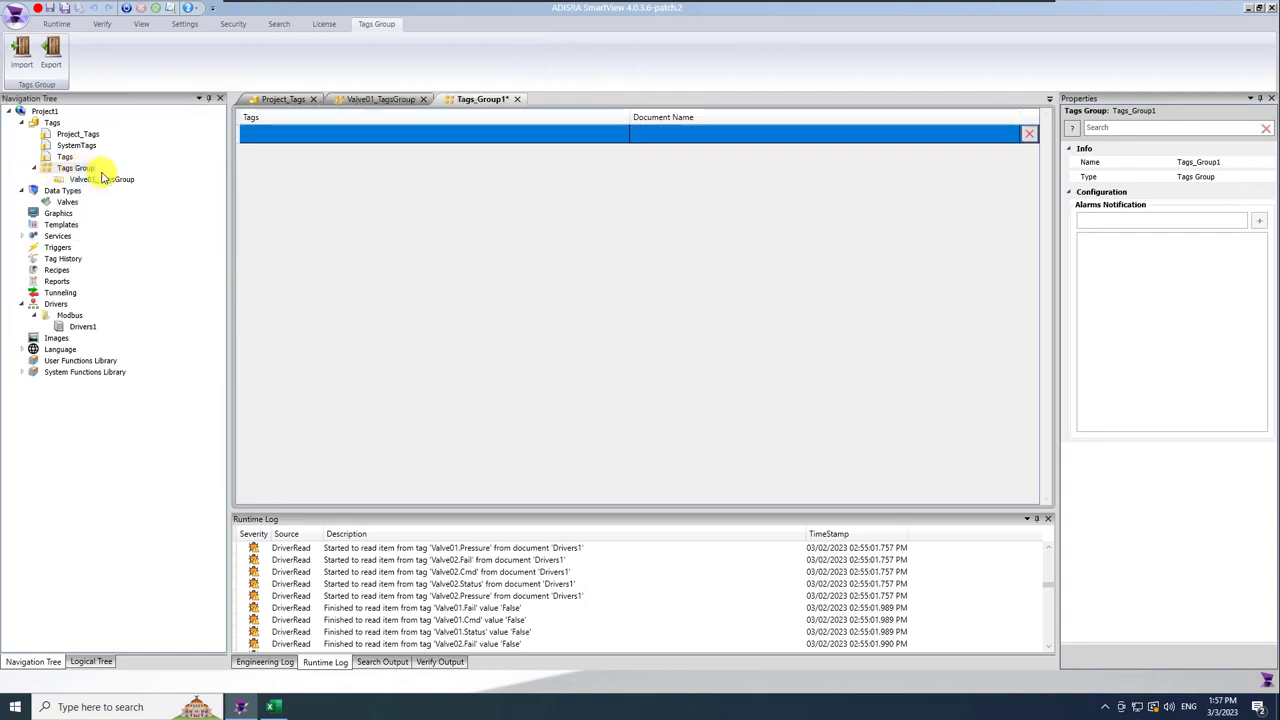
left_click(64, 9)
type("V")
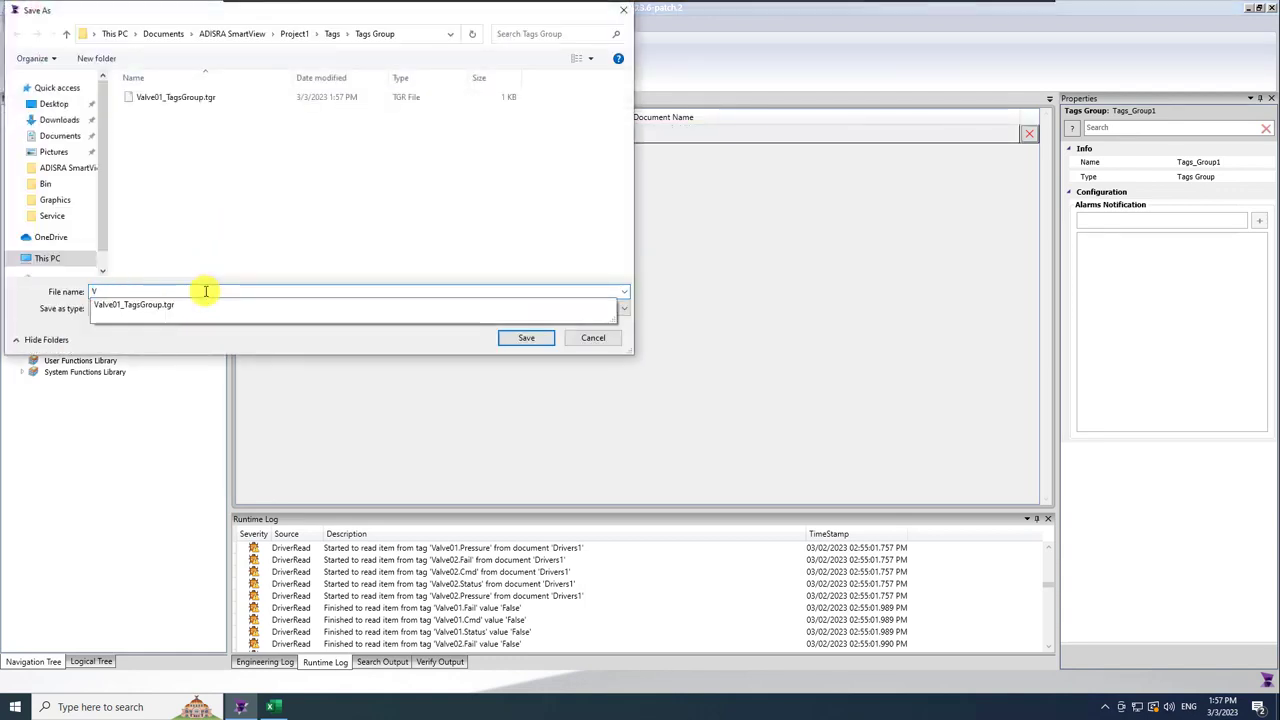
type("alve02_TagsGroup")
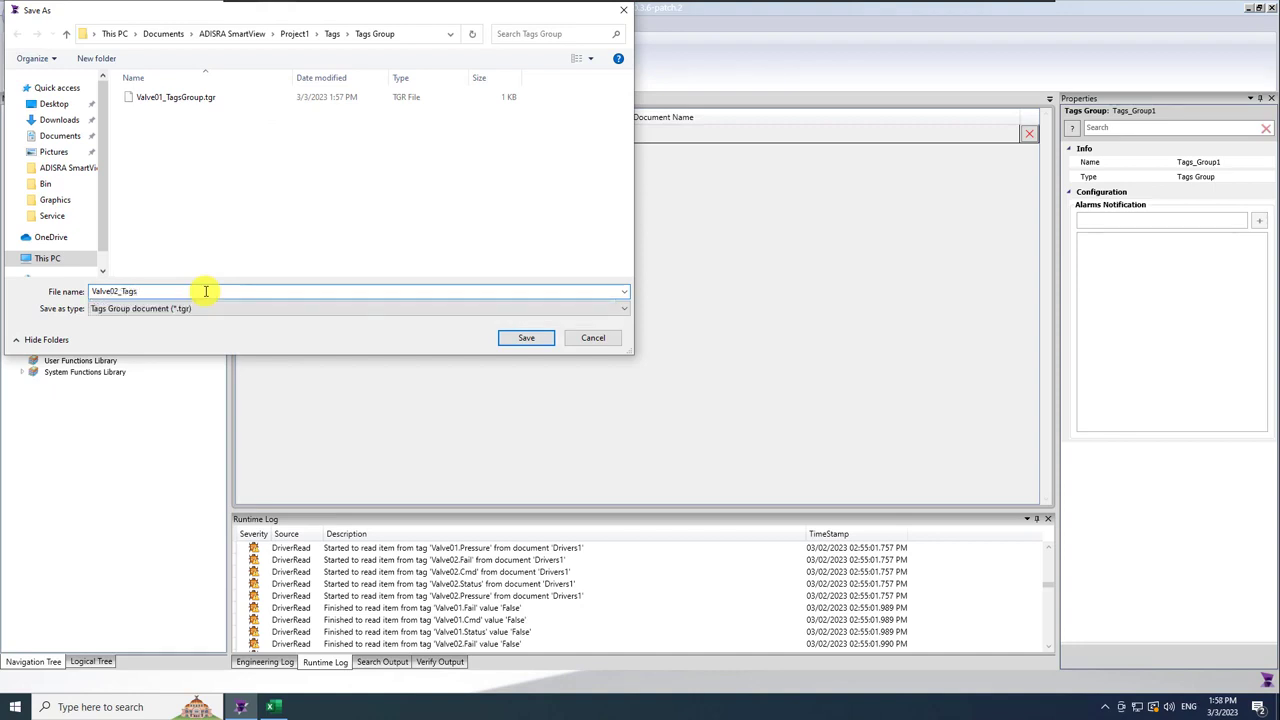
left_click(533, 337)
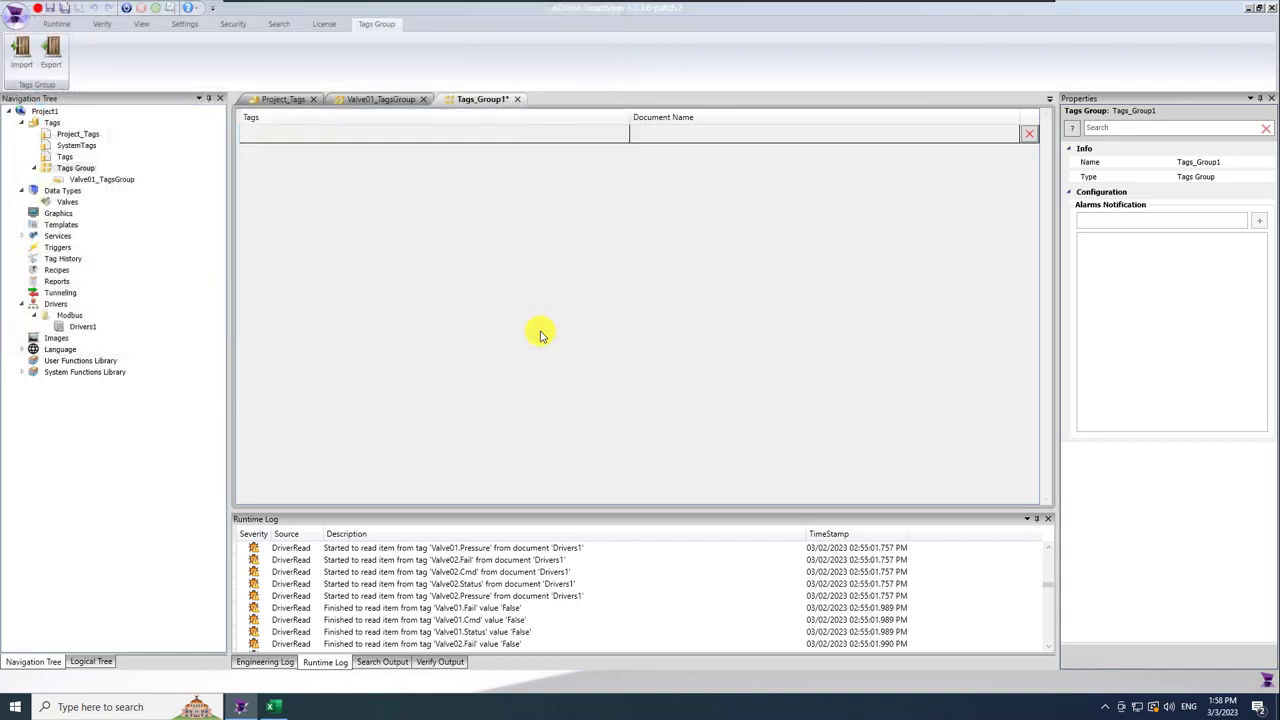
double_click(100, 179)
left_click(305, 137)
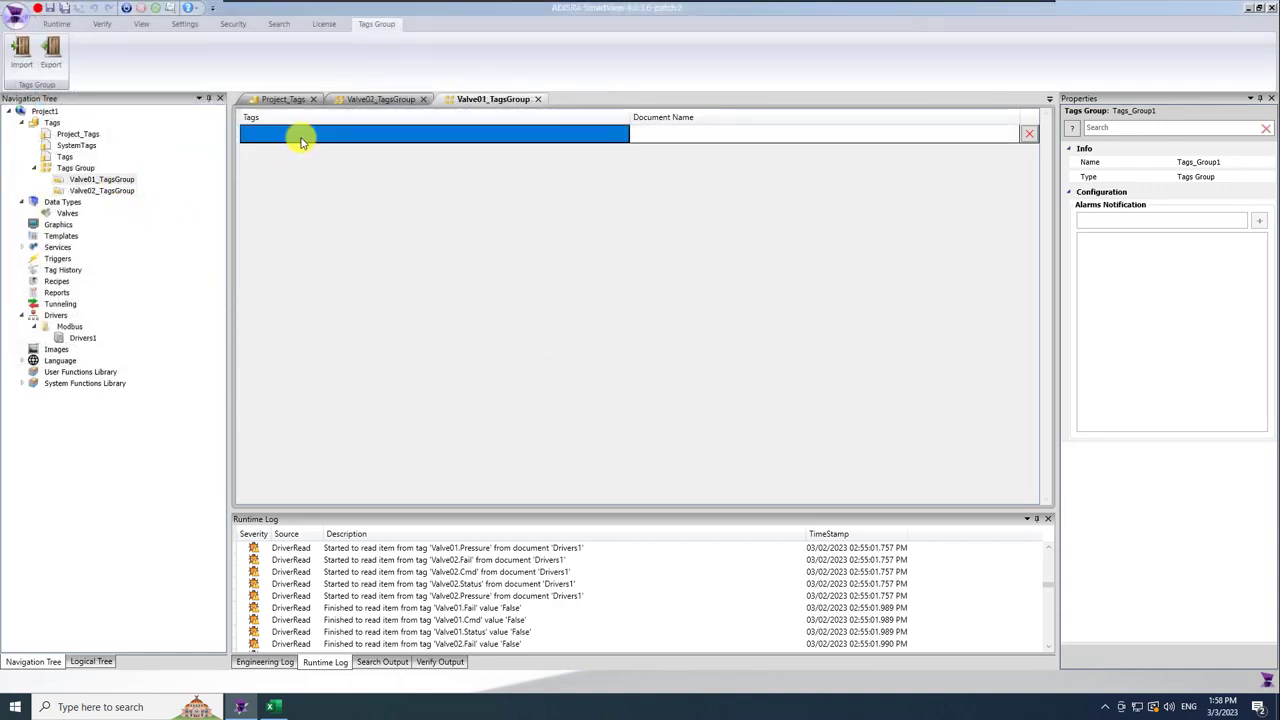
type("@Valve01")
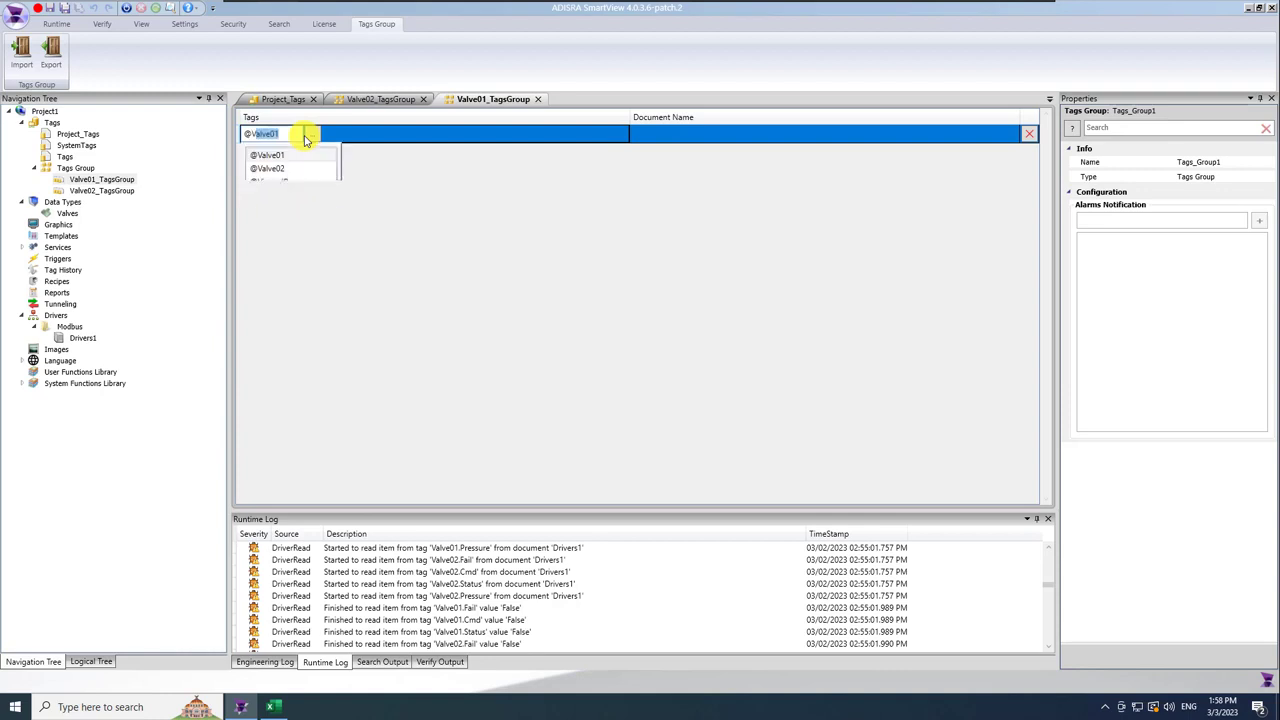
type(".Fail")
key("Return")
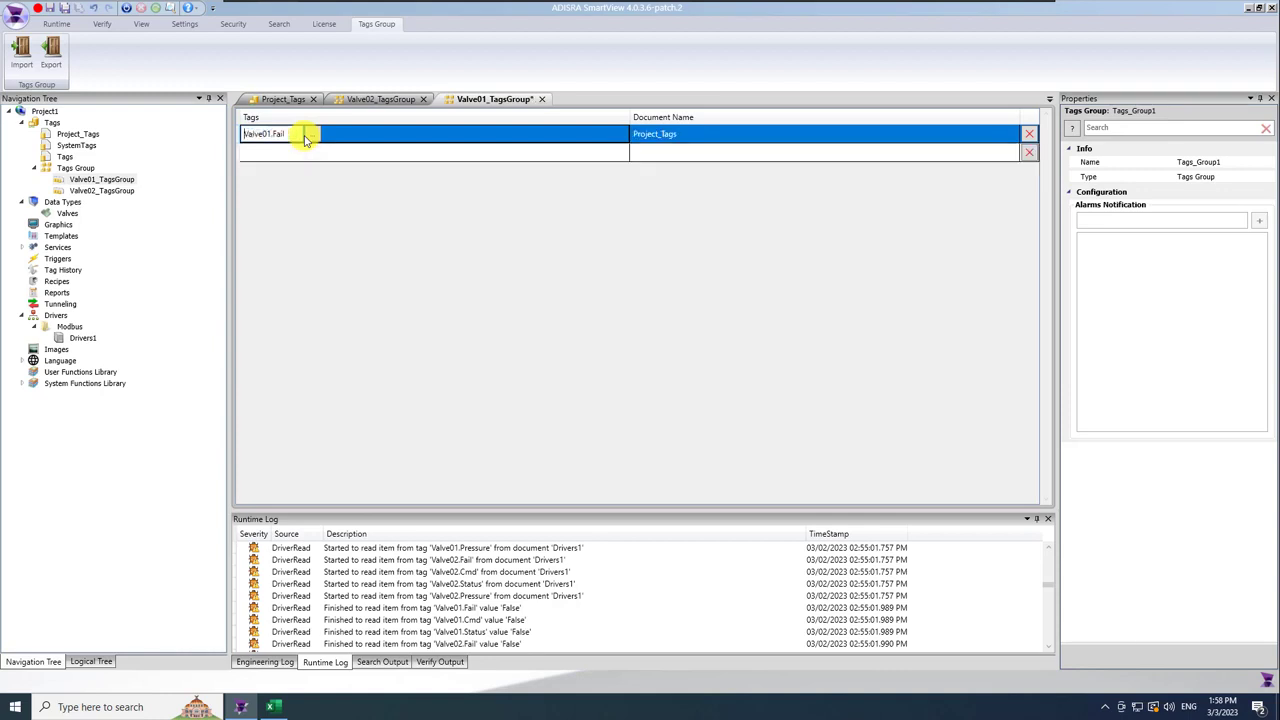
left_click(308, 158)
left_click(312, 153)
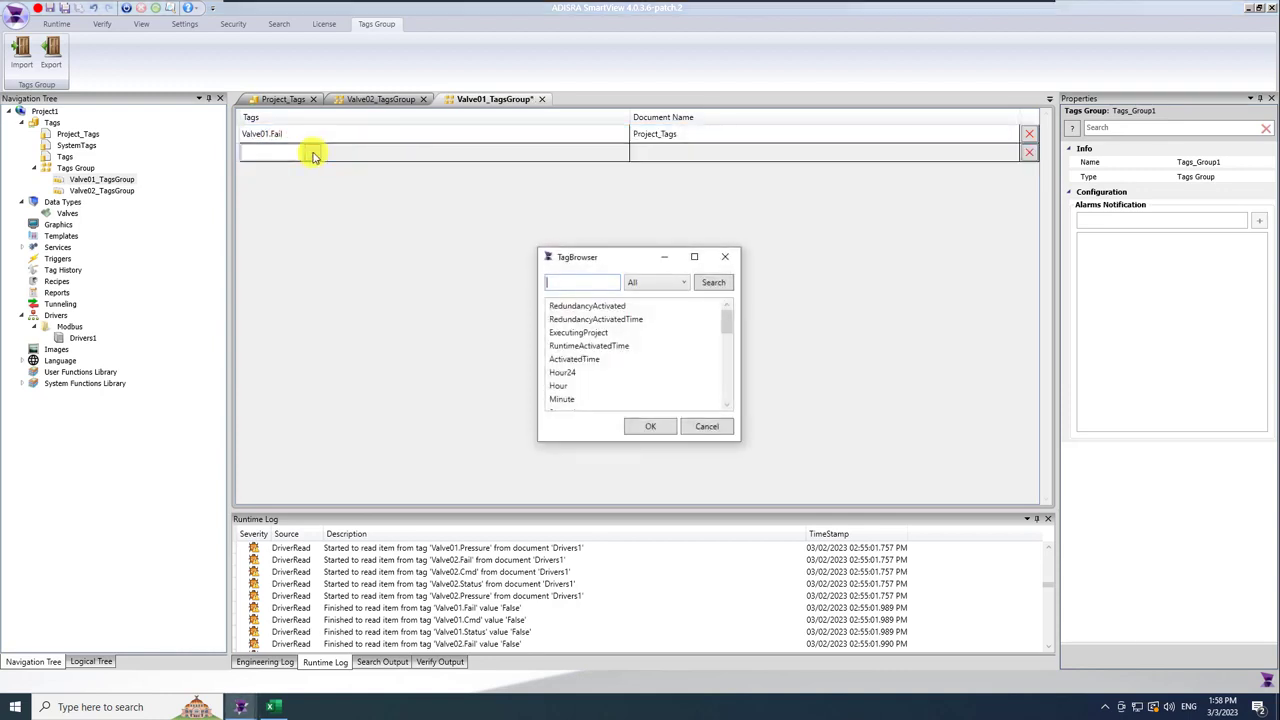
left_click(723, 259)
left_click(266, 154)
type("@Valve")
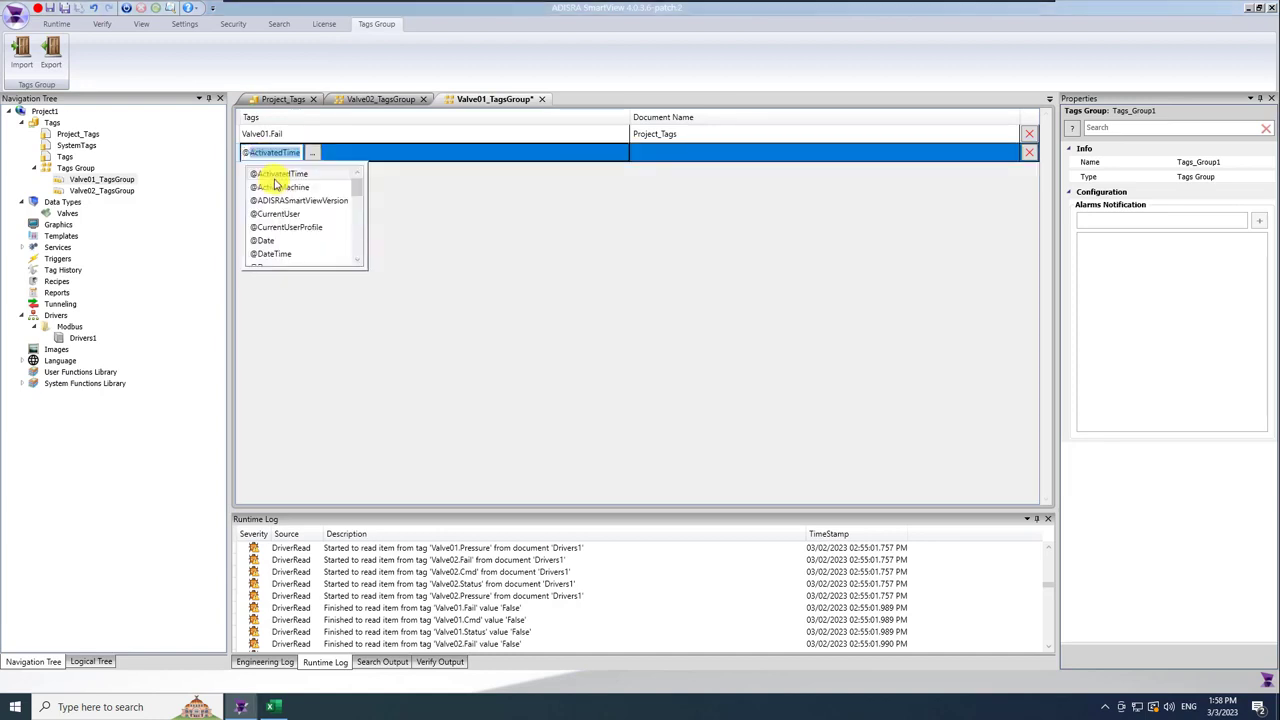
type("01.Pressure")
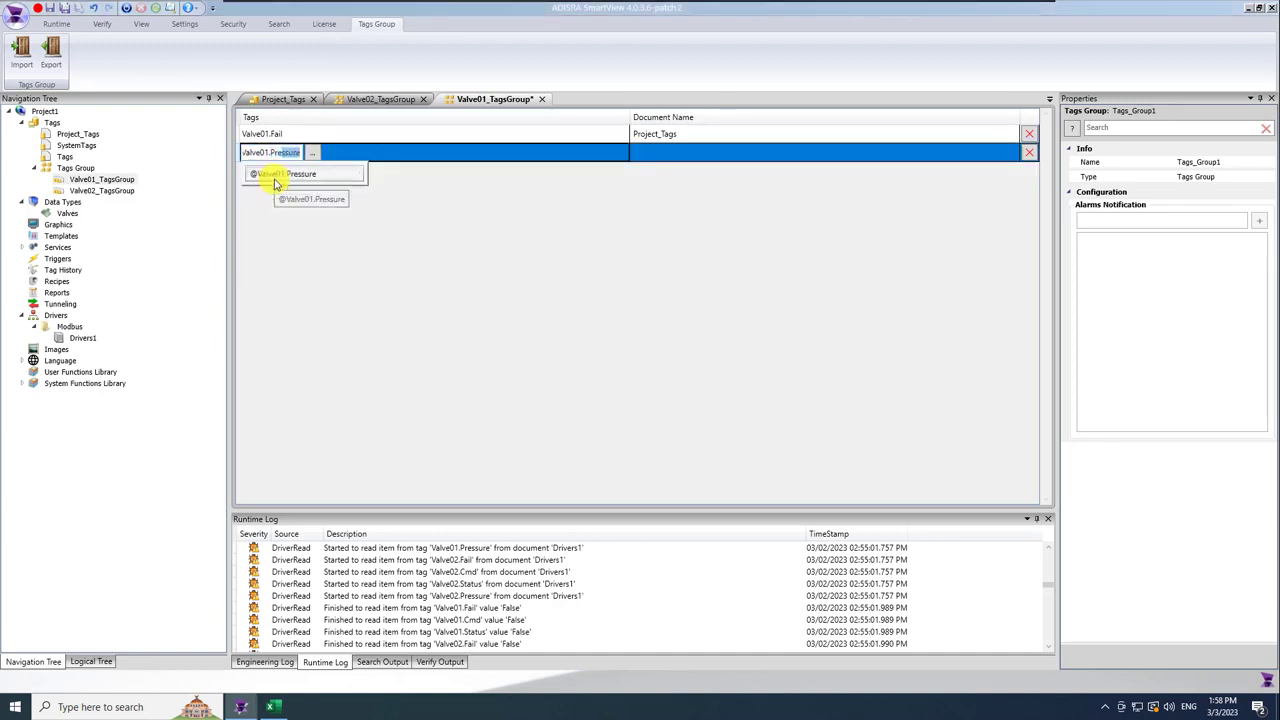
key("Return")
left_click(286, 188)
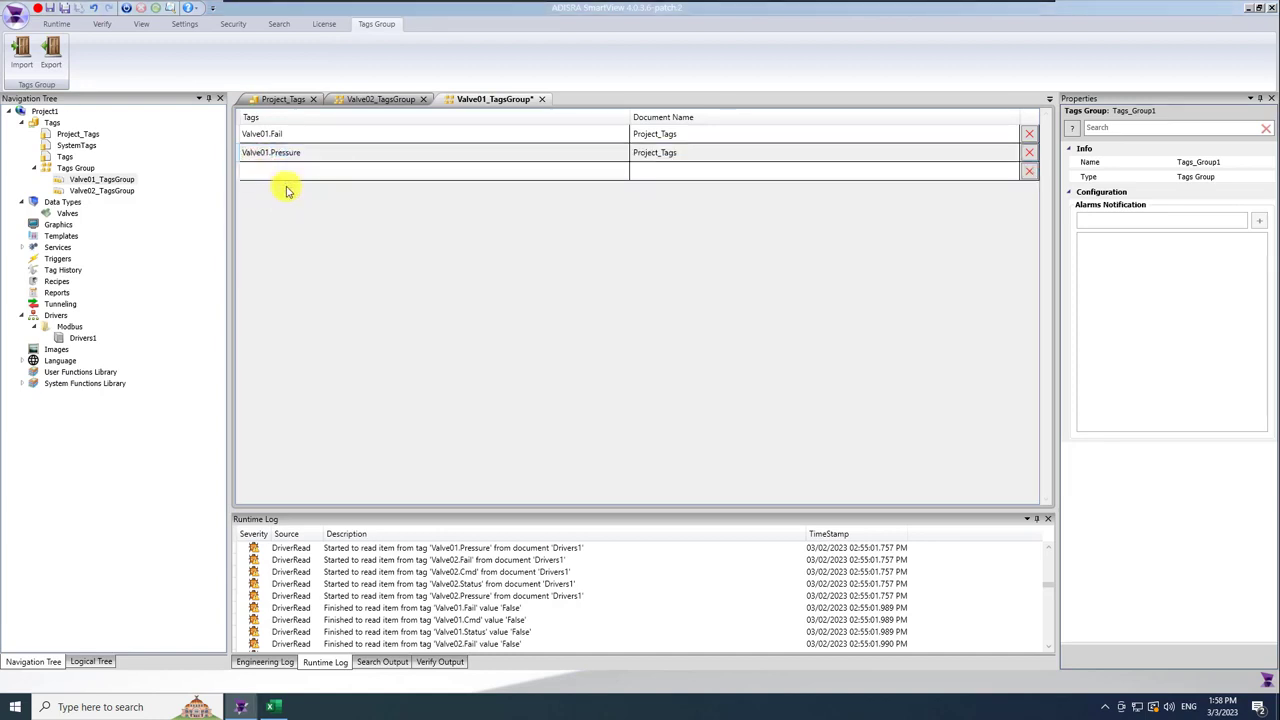
Add Valve02.Fail and Valve02.Pressure to Valve02_TagsGroup and save all documents.
double_click(102, 191)
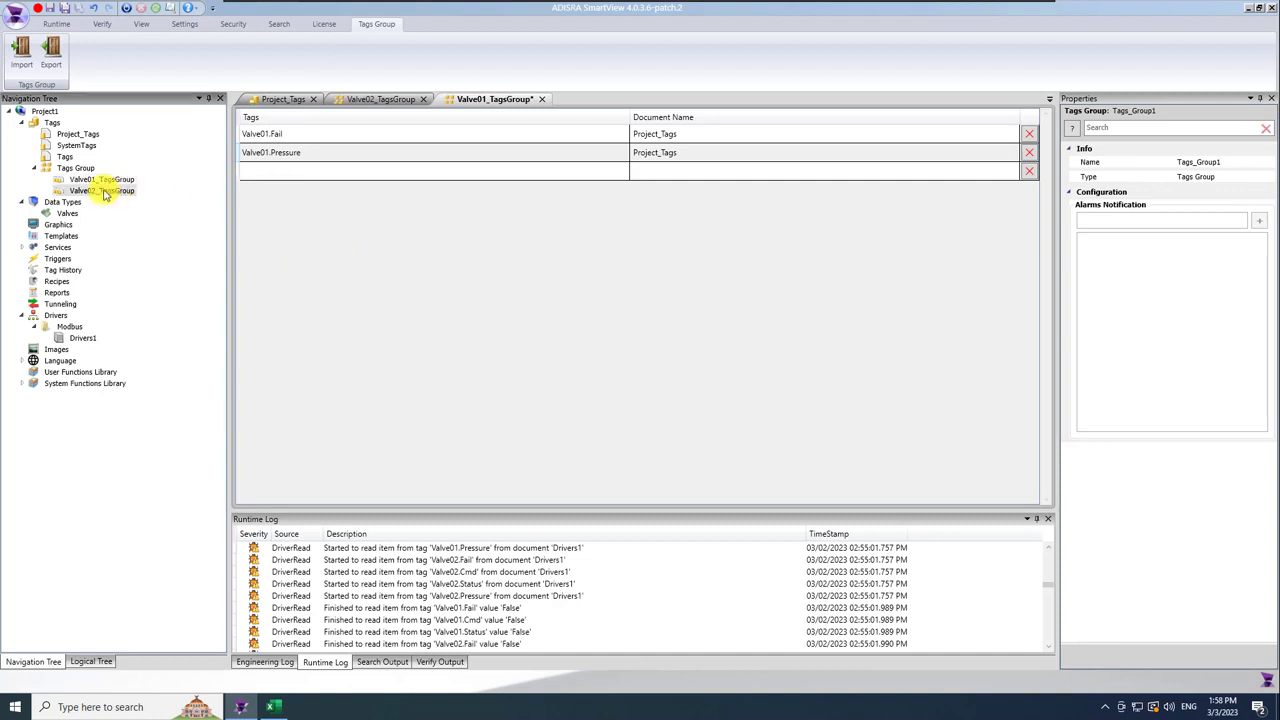
left_click(286, 136)
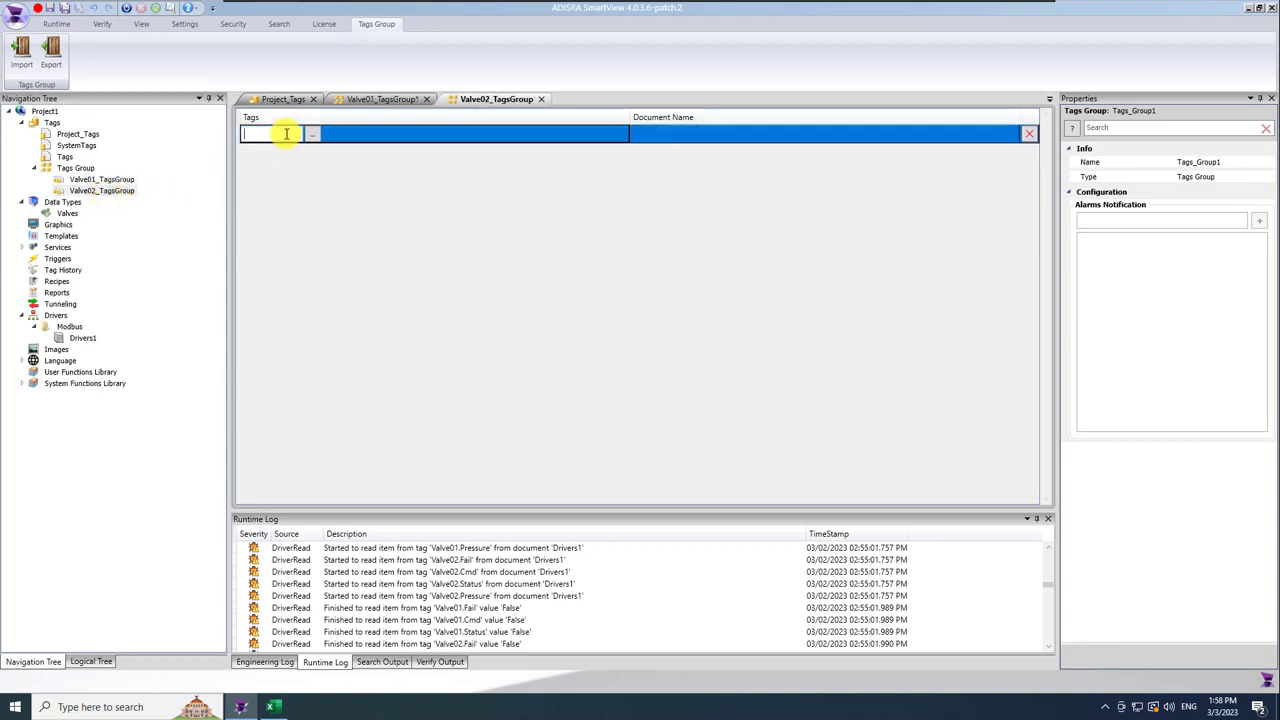
type("@Valve02")
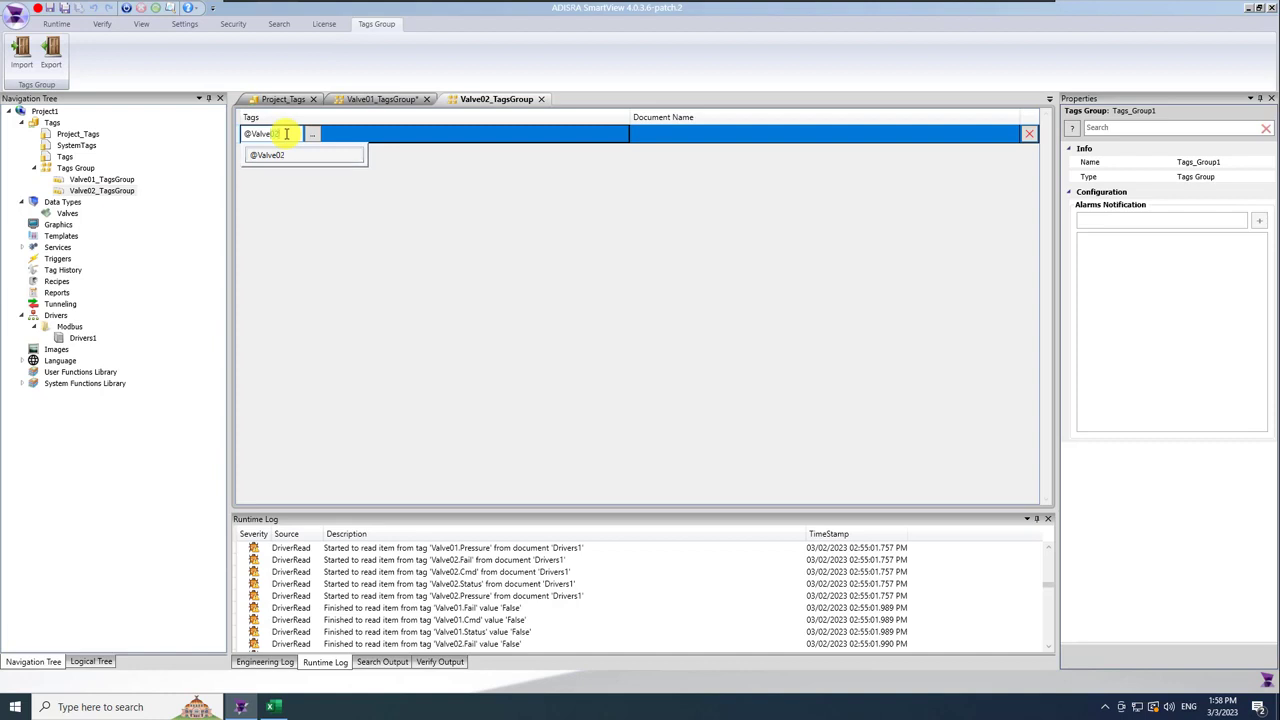
type(".F")
key("Return")
left_click(300, 155)
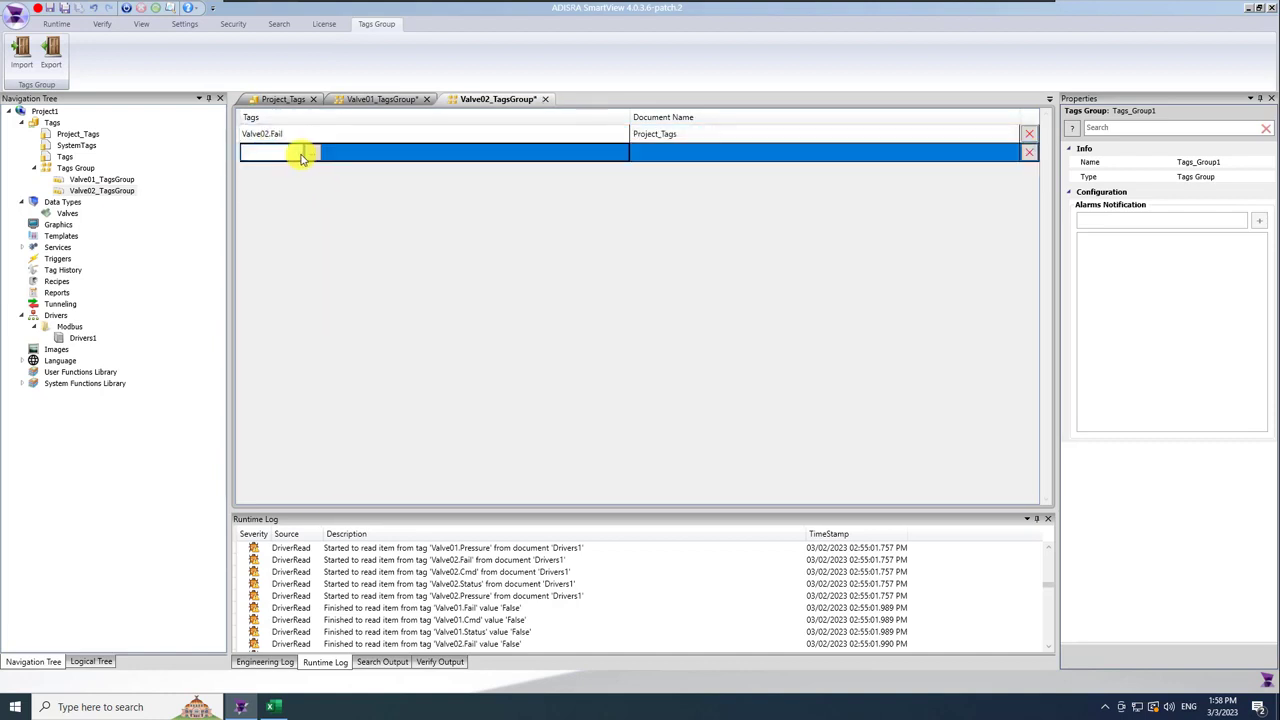
type("Valve02.Pres")
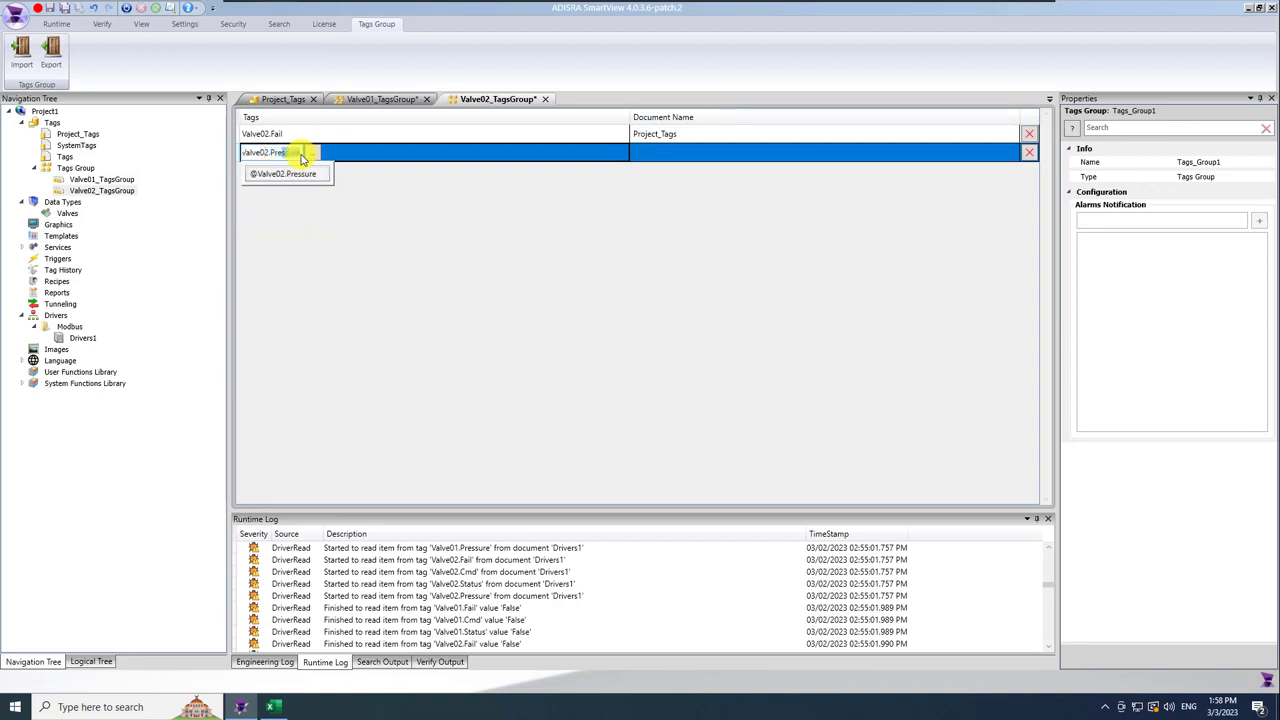
left_click(268, 175)
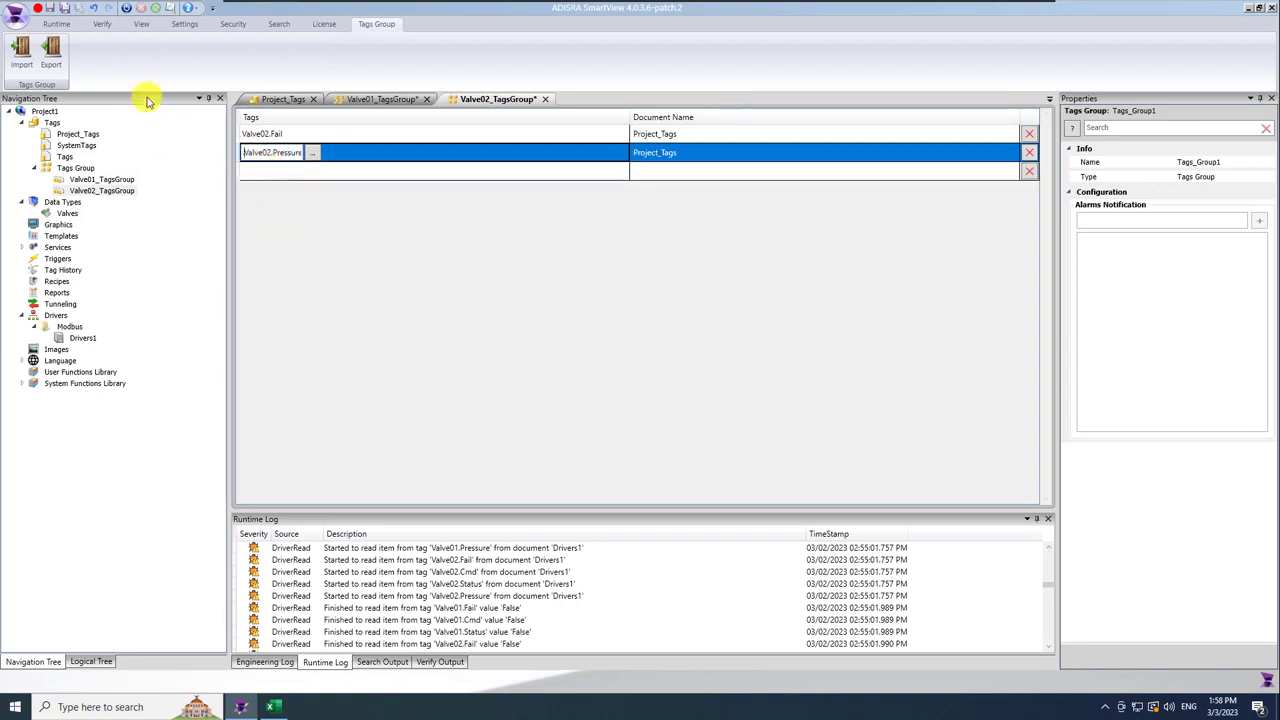
left_click(62, 8)
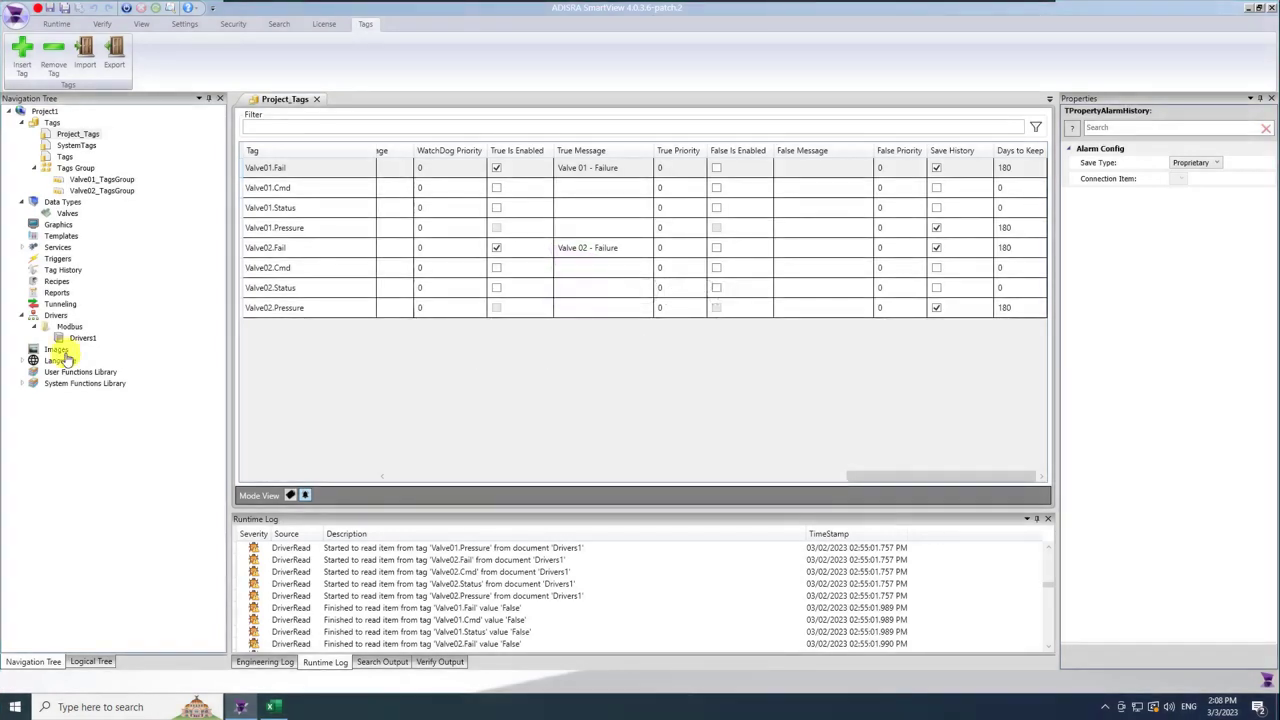
Close the Project_Tags document.
left_click(316, 99)
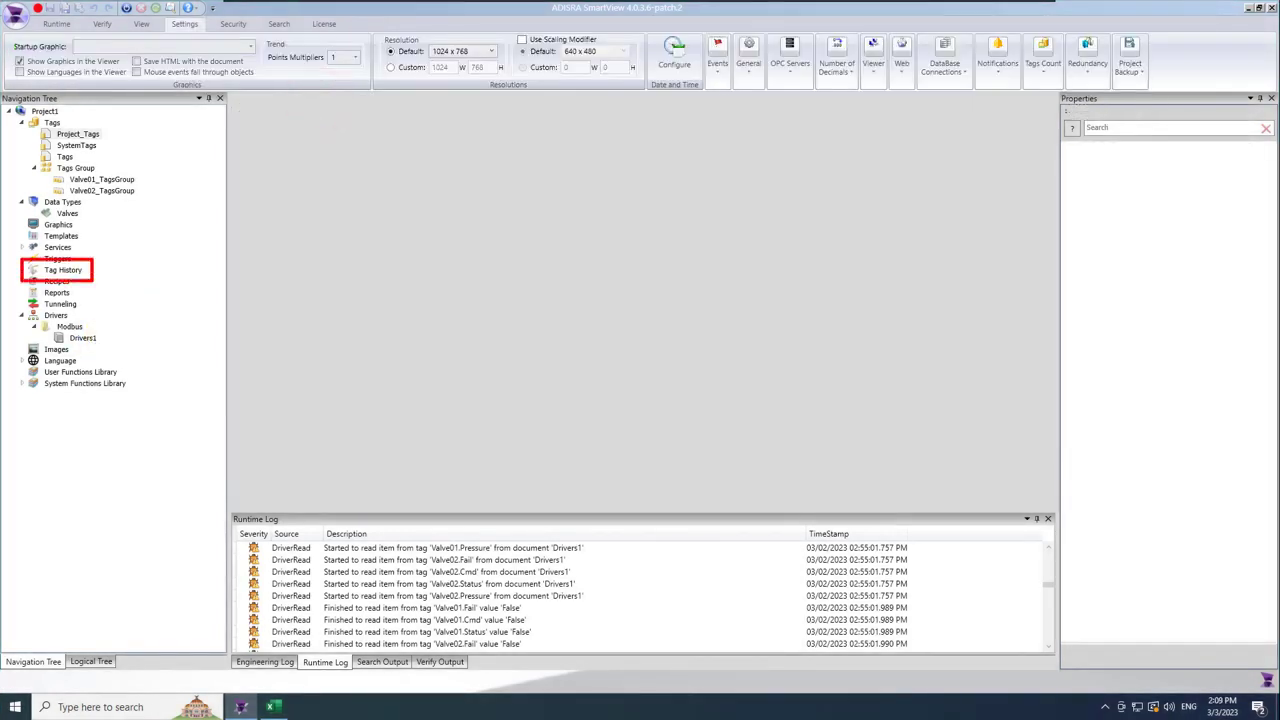
Add a new document under the Tag History node and save it as Tag_History1.
right_click(70, 270)
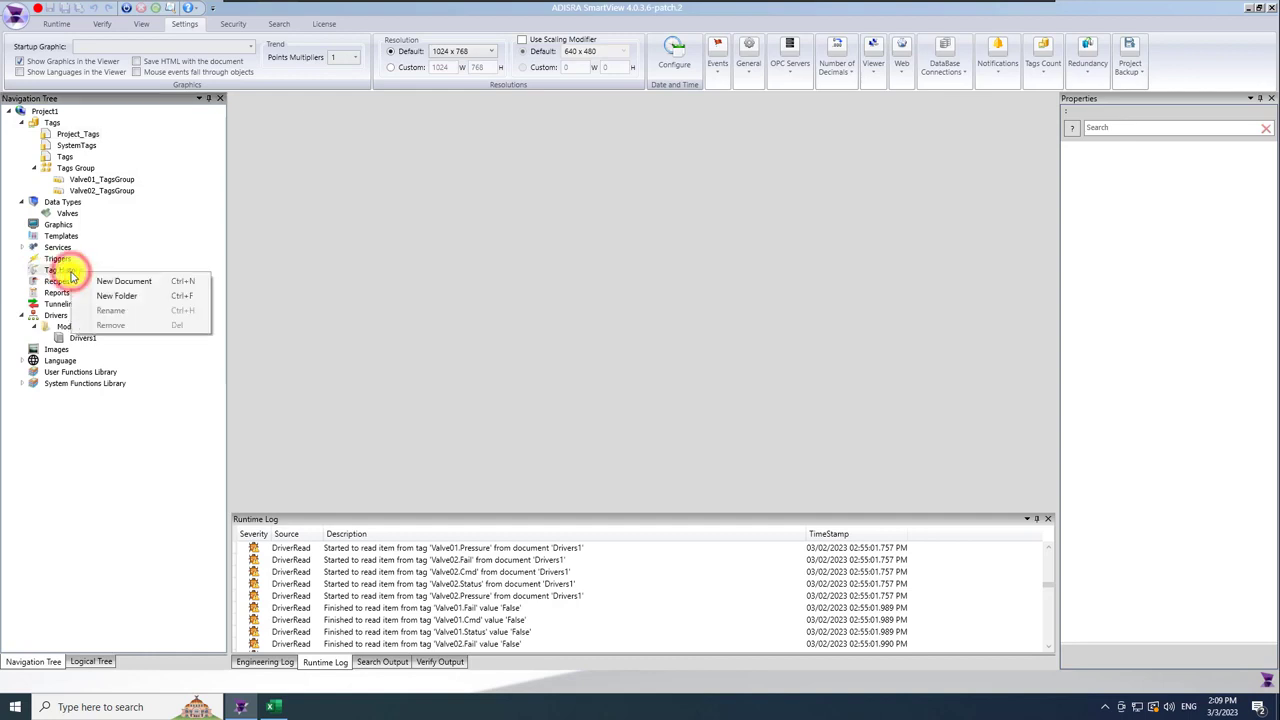
left_click(124, 281)
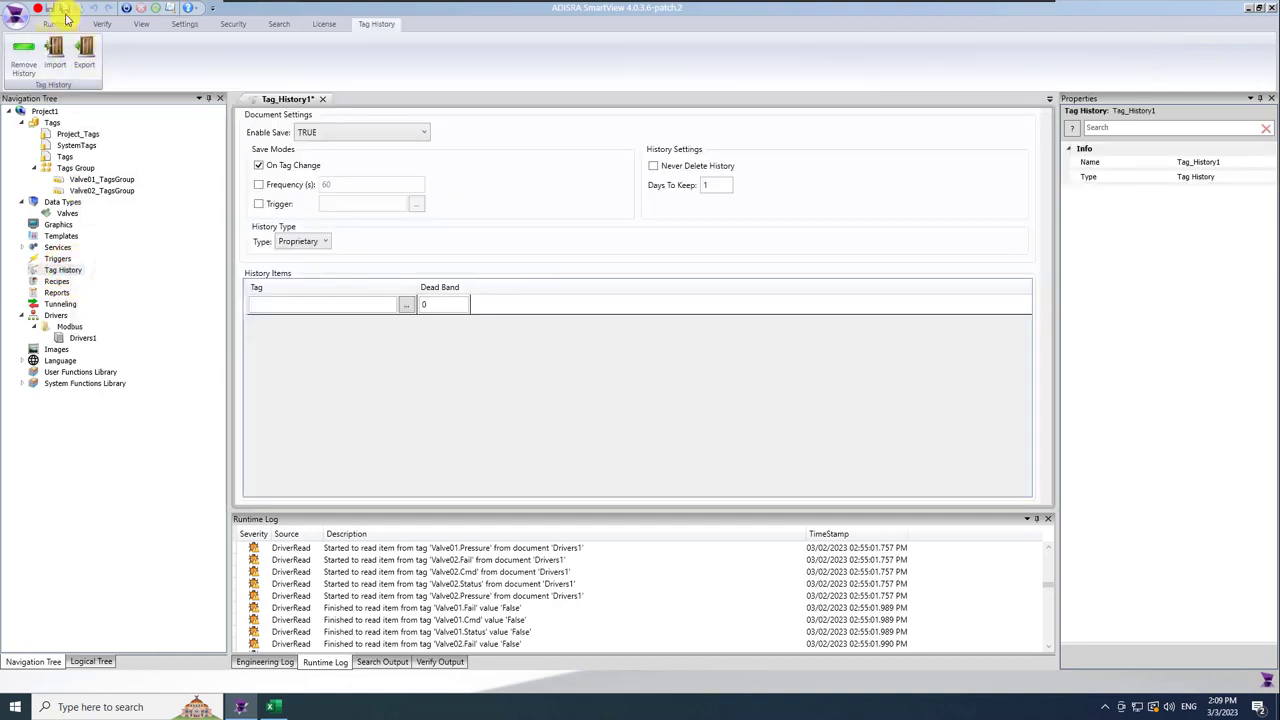
key("ctrl+s")
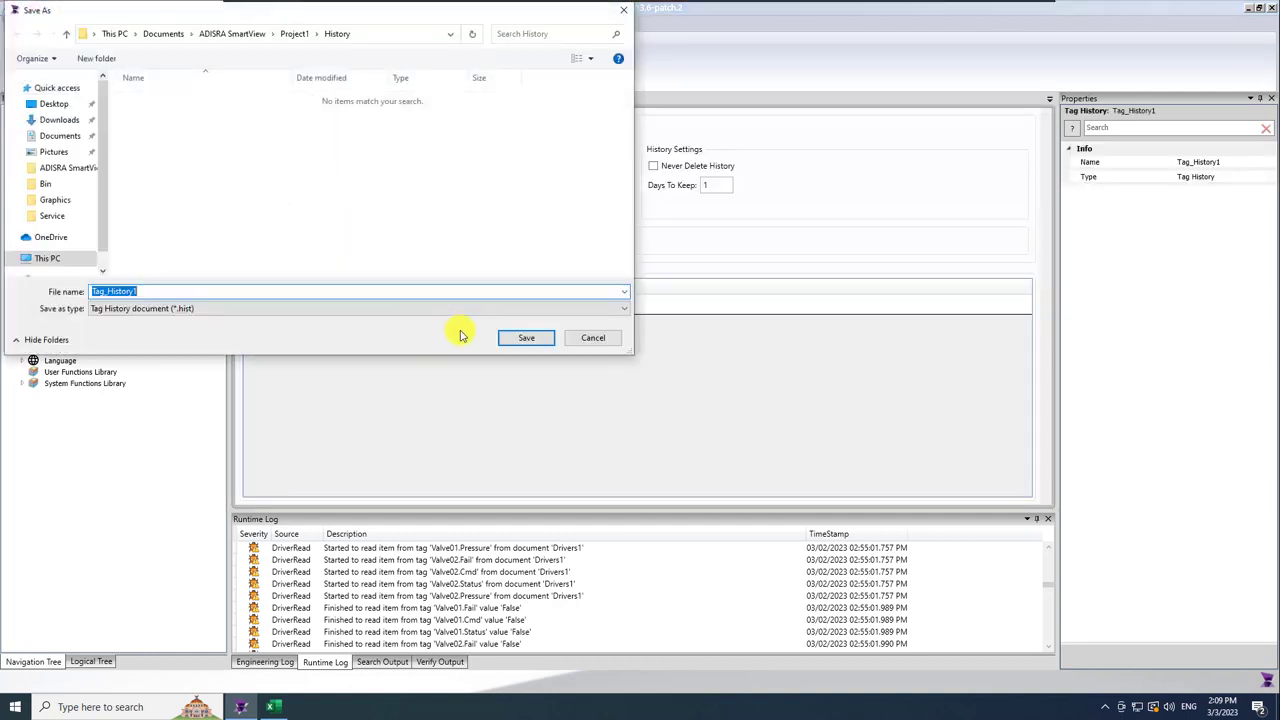
left_click(529, 334)
left_click(355, 306)
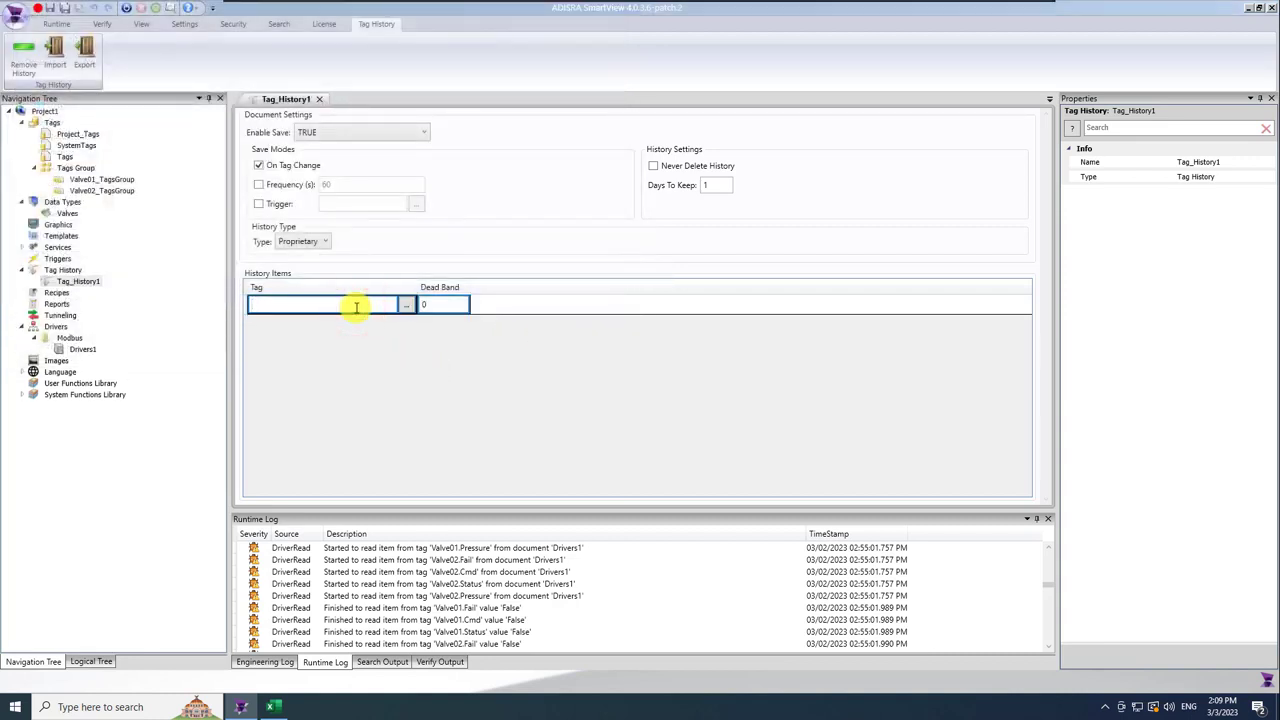
Add Valve01.Pressure and Valve02.Pressure as Tag_History1's two history items.
type("@valve01")
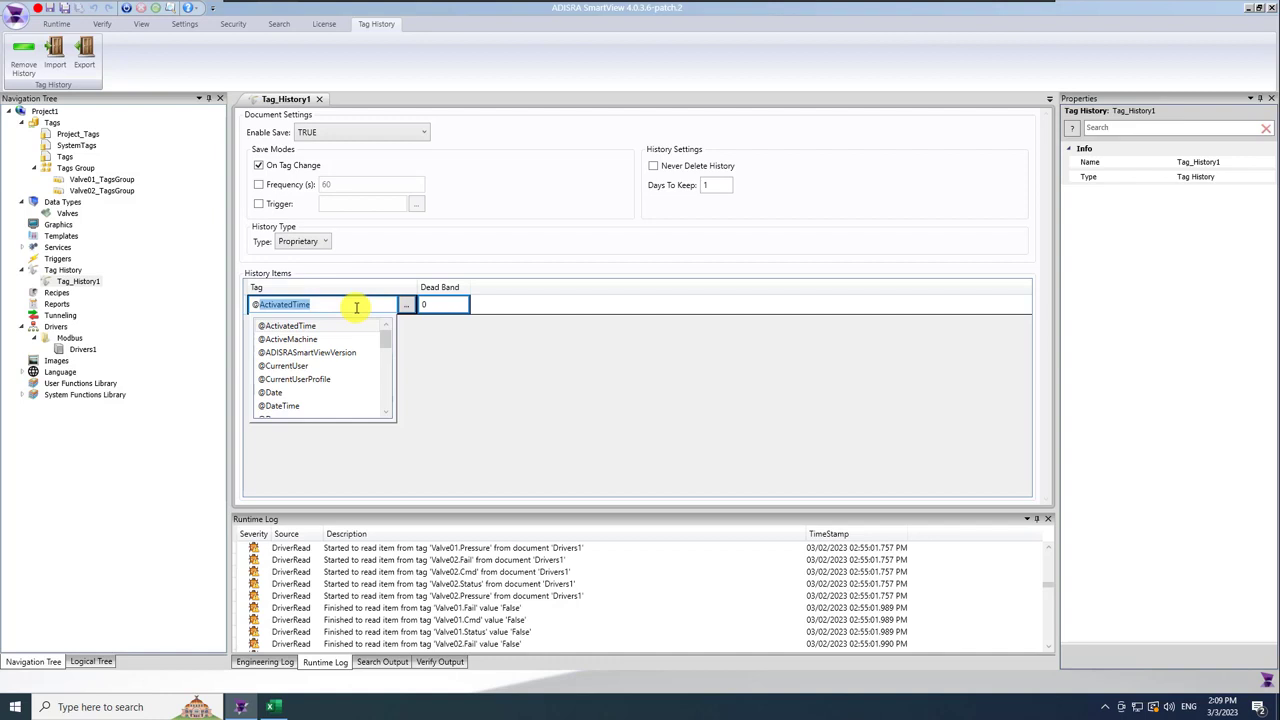
type(".")
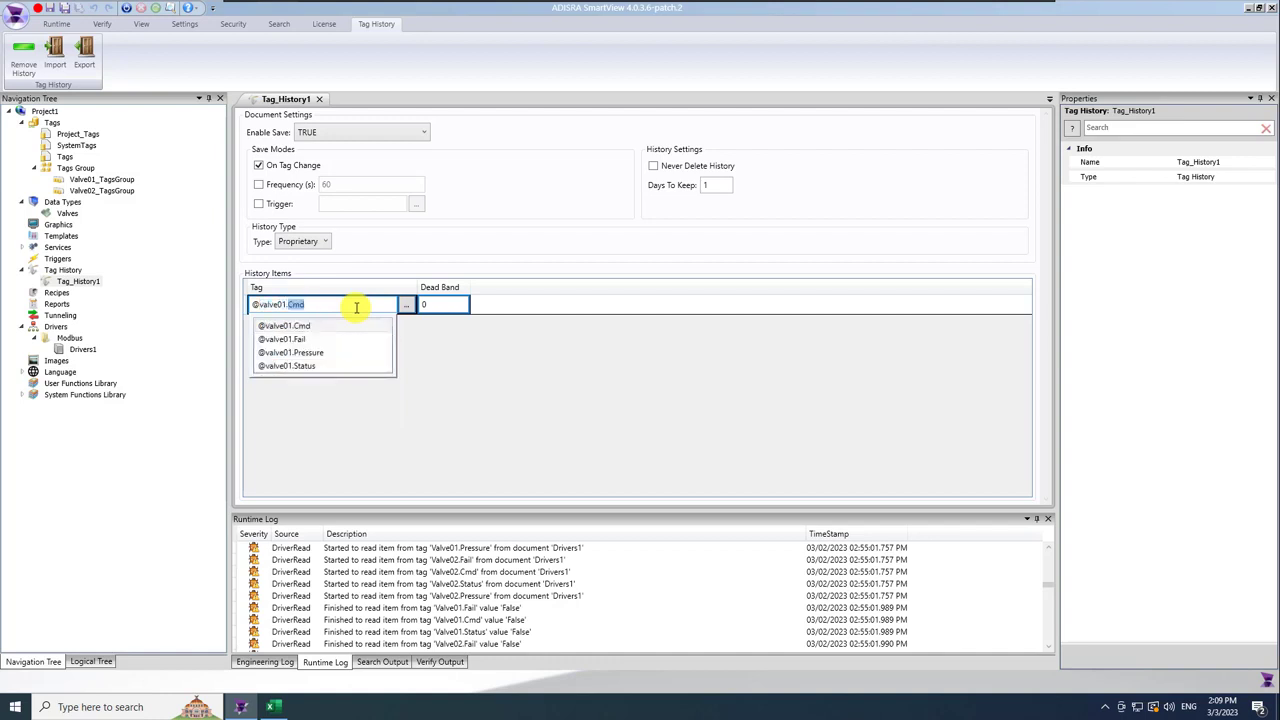
type("Pressure")
key("Return")
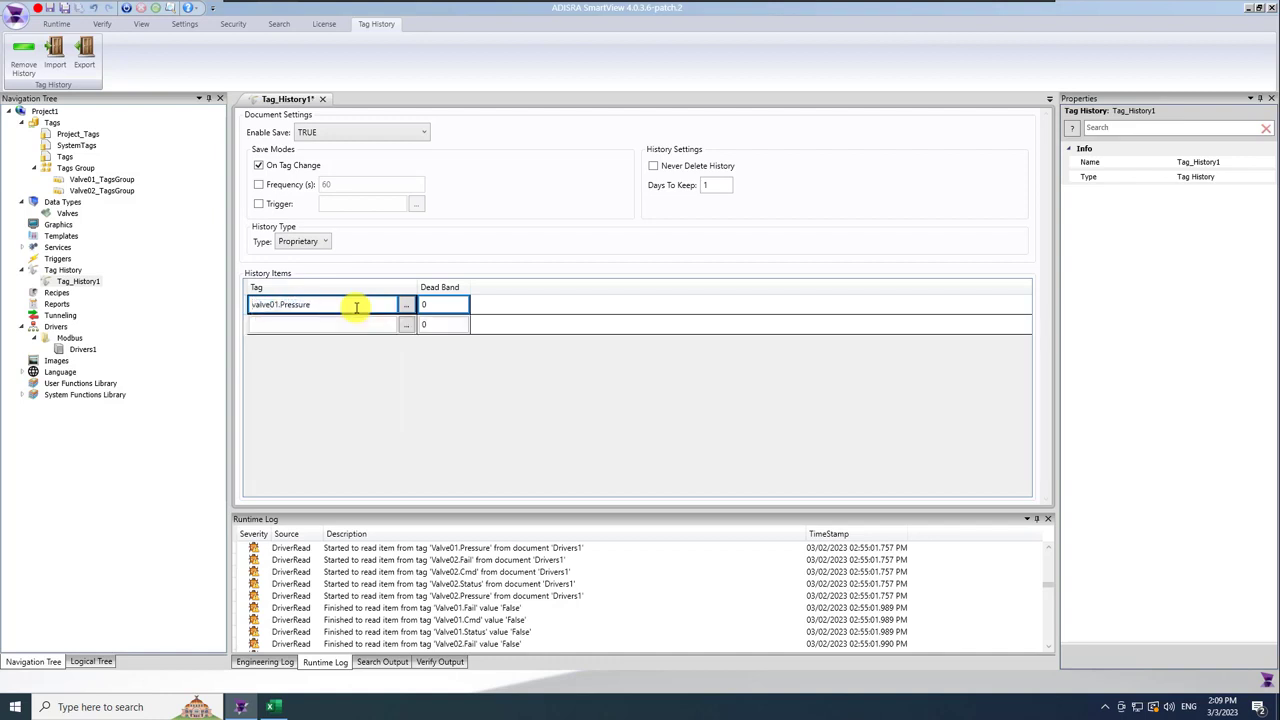
left_click(367, 323)
type("Valve")
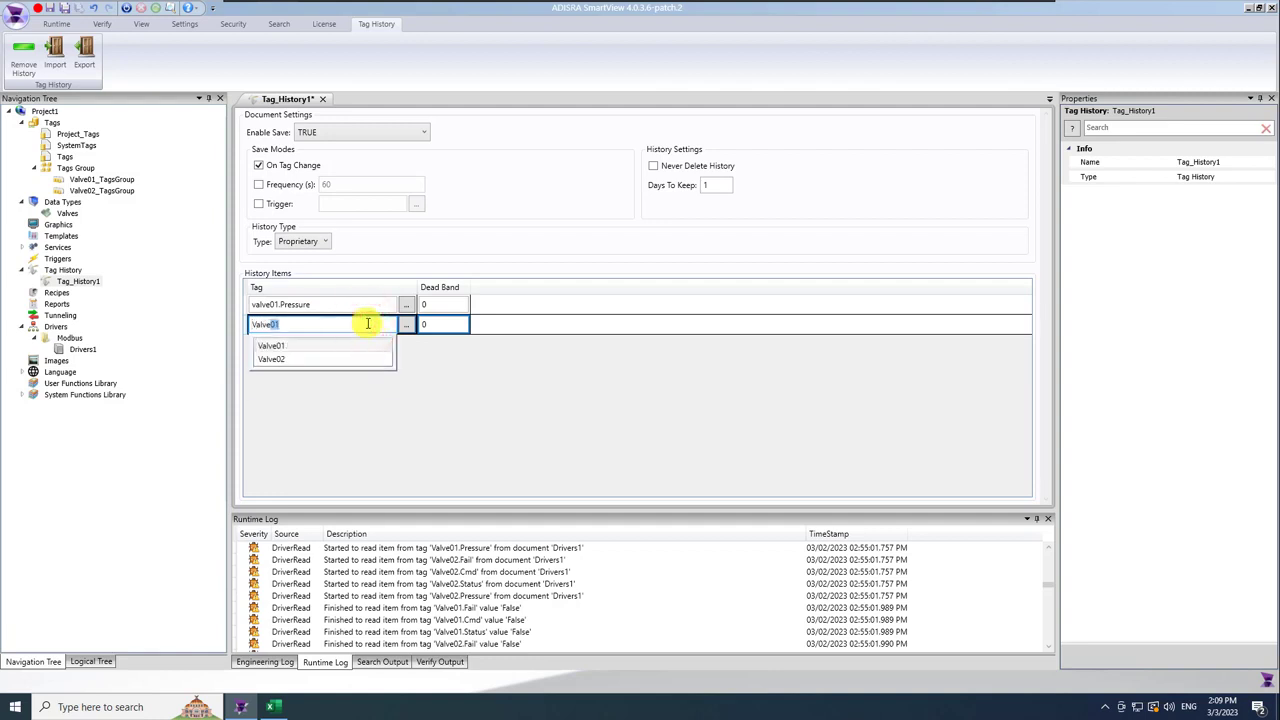
type("02.Cmd")
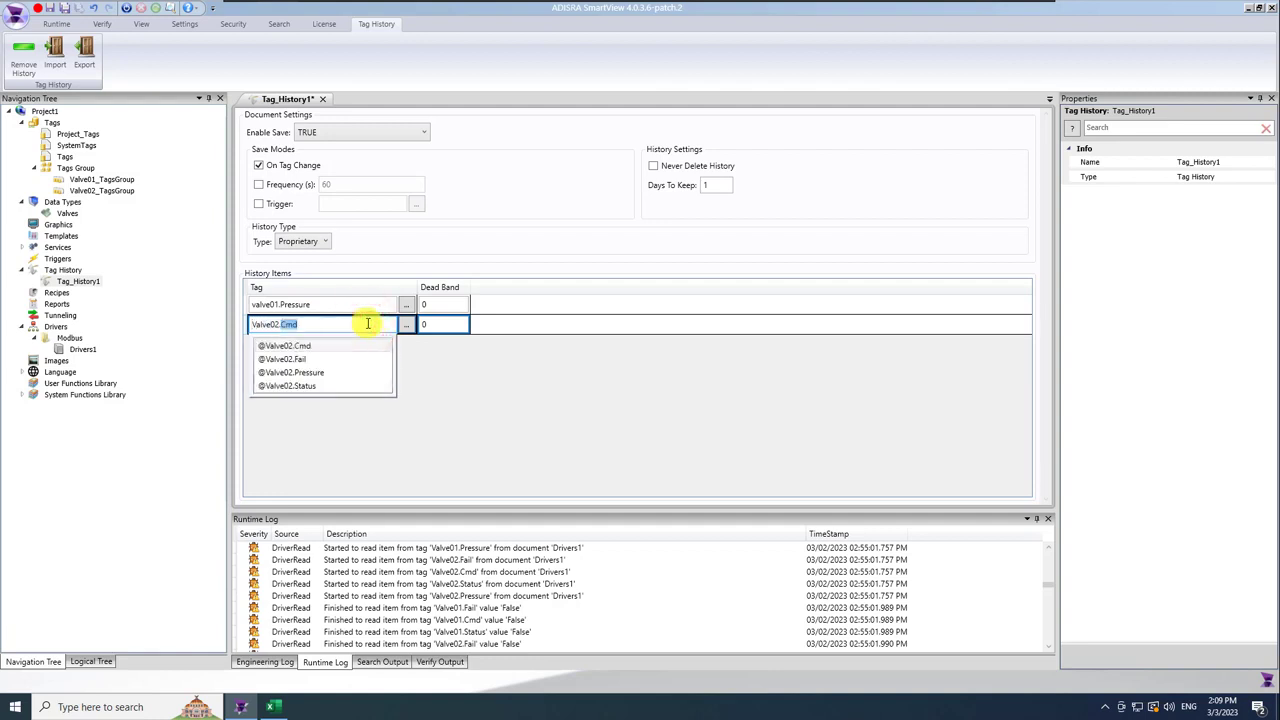
left_click(330, 371)
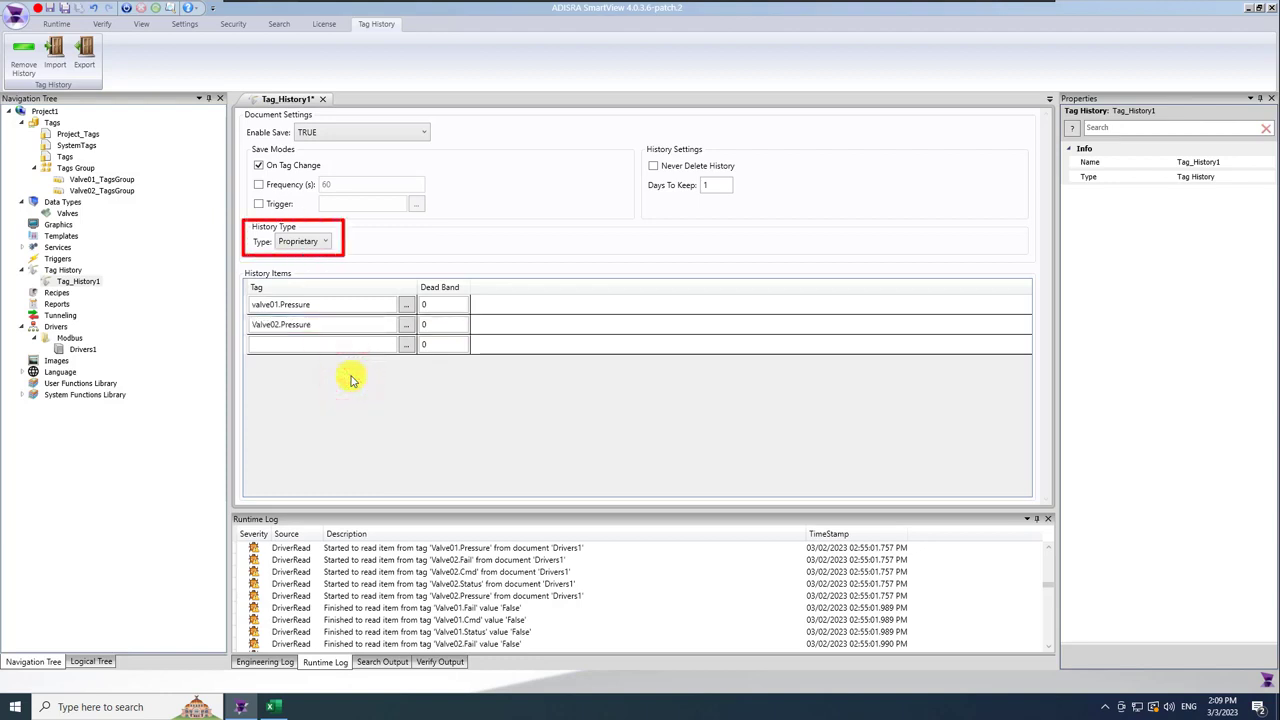
Keep Proprietary type, switch from On Tag Change to a 2-second Frequency, keep 180 days, and save.
left_click(325, 242)
left_click(325, 242)
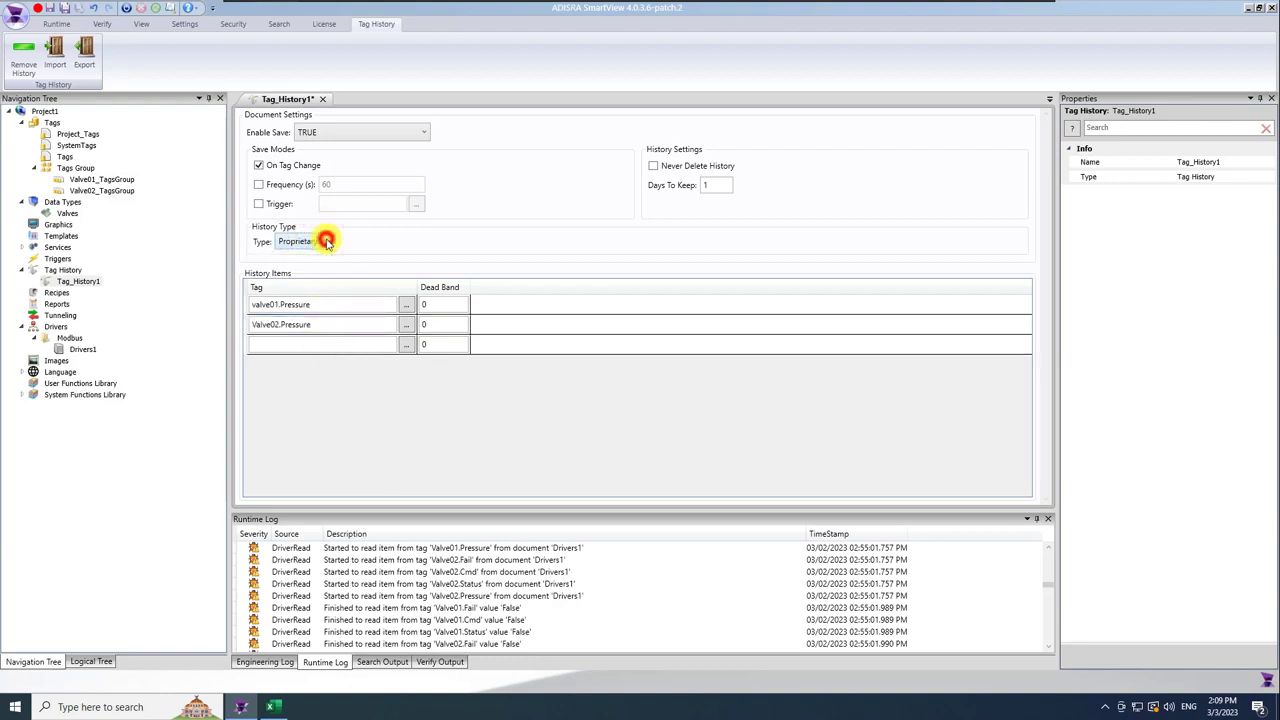
left_click(259, 165)
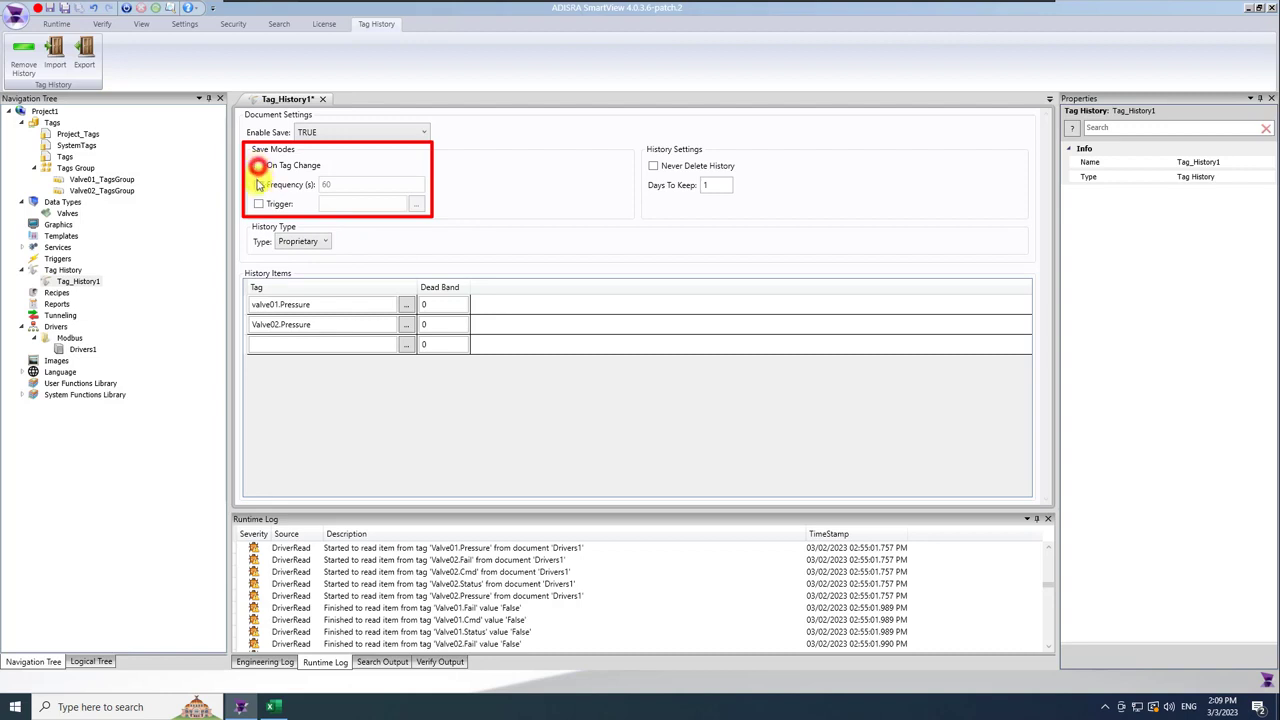
left_click(258, 185)
double_click(332, 185)
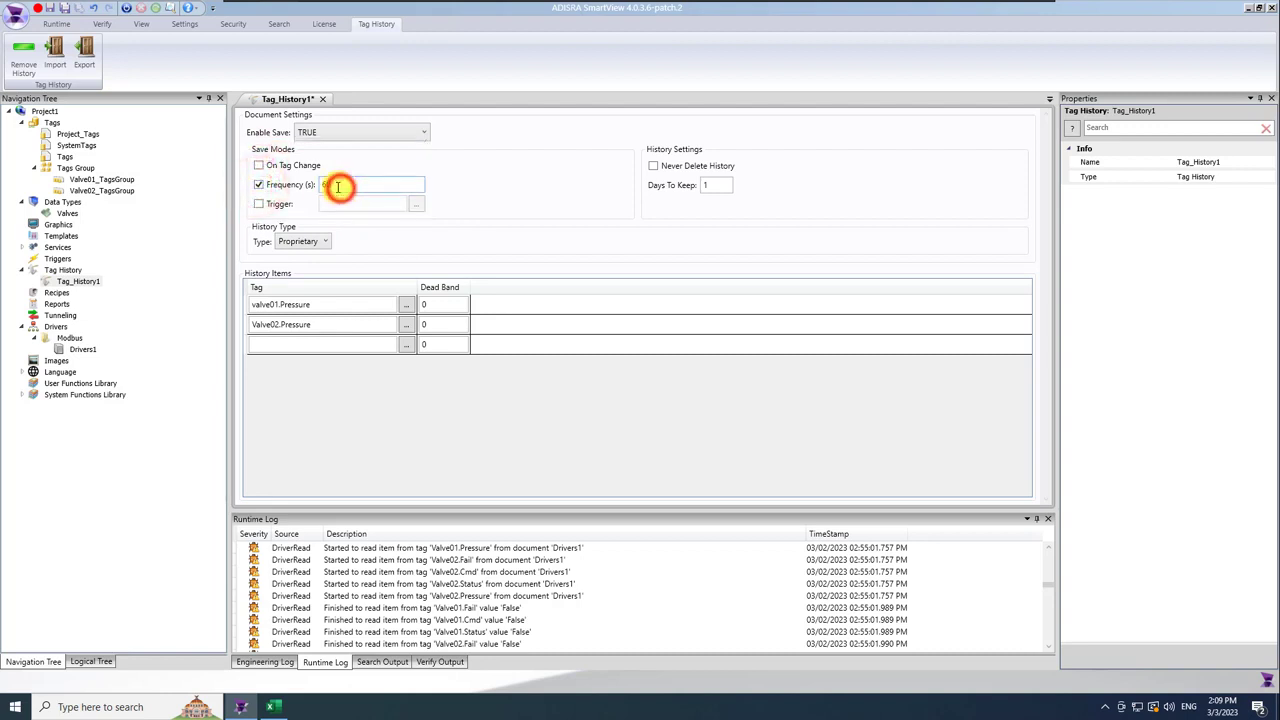
type("2")
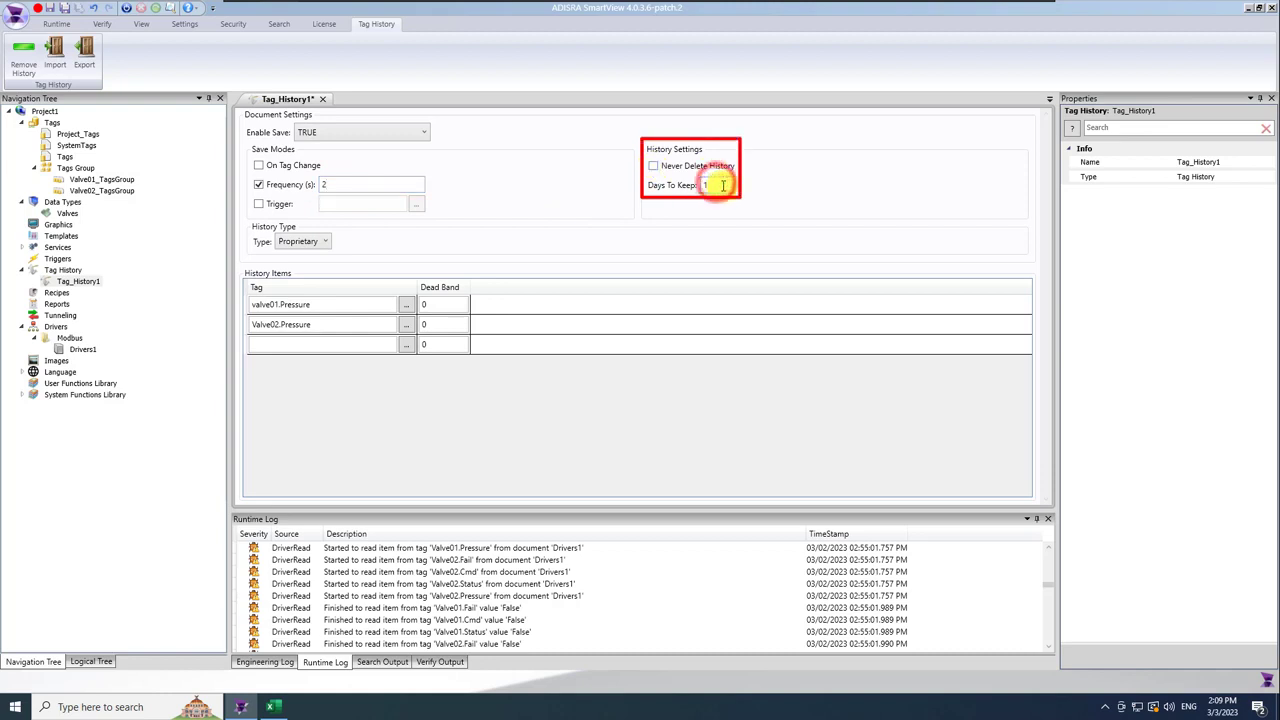
left_click(566, 213)
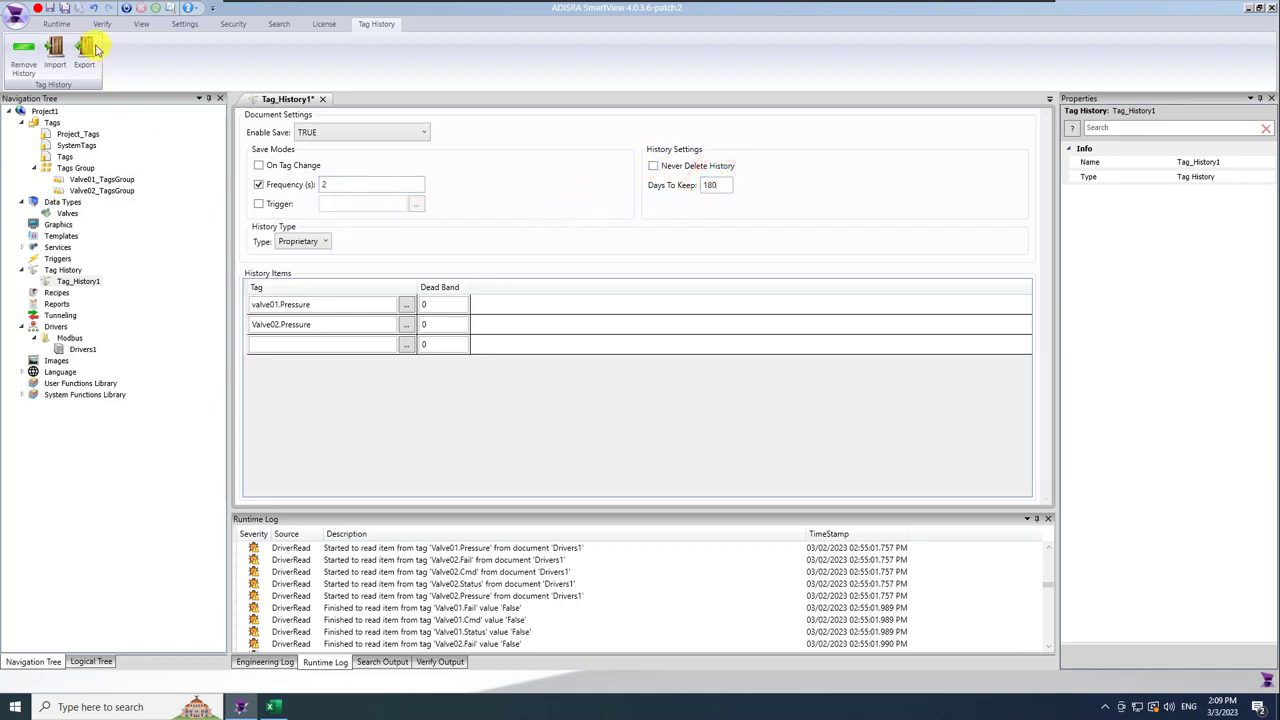
left_click(63, 8)
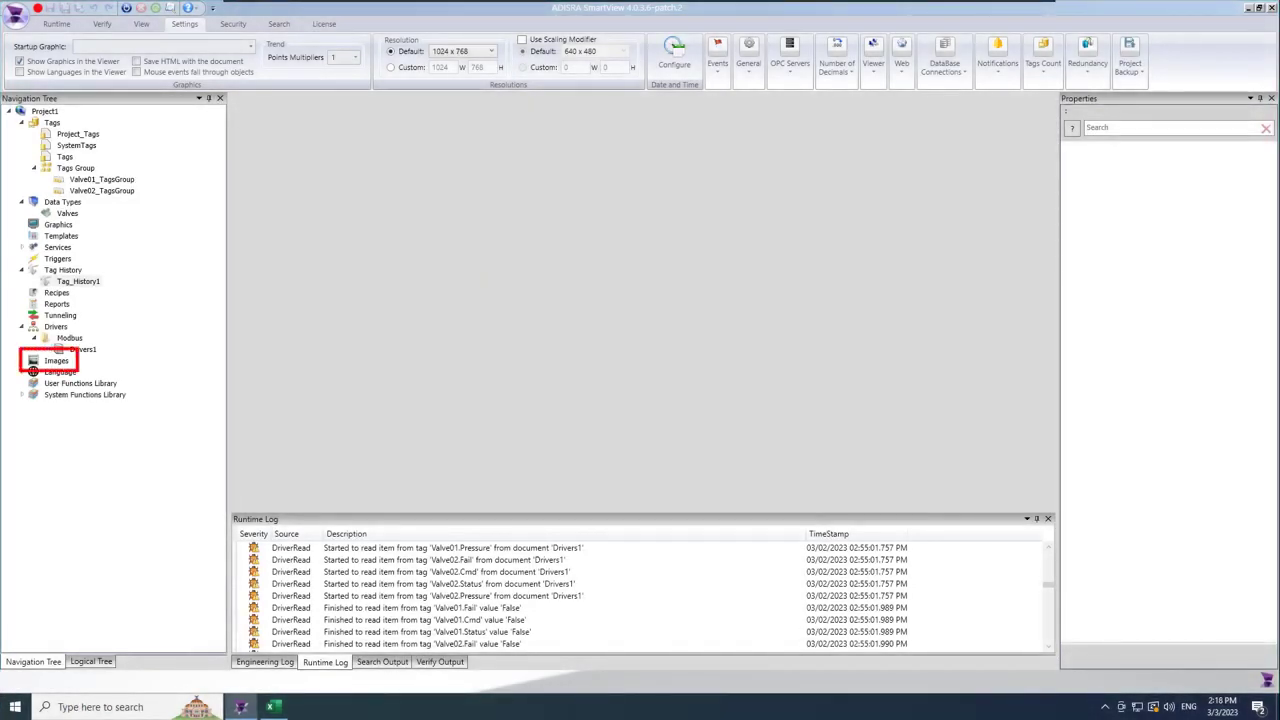
Insert the ADISRALogo image from the Desktop into the project's Images collection.
left_click(60, 362)
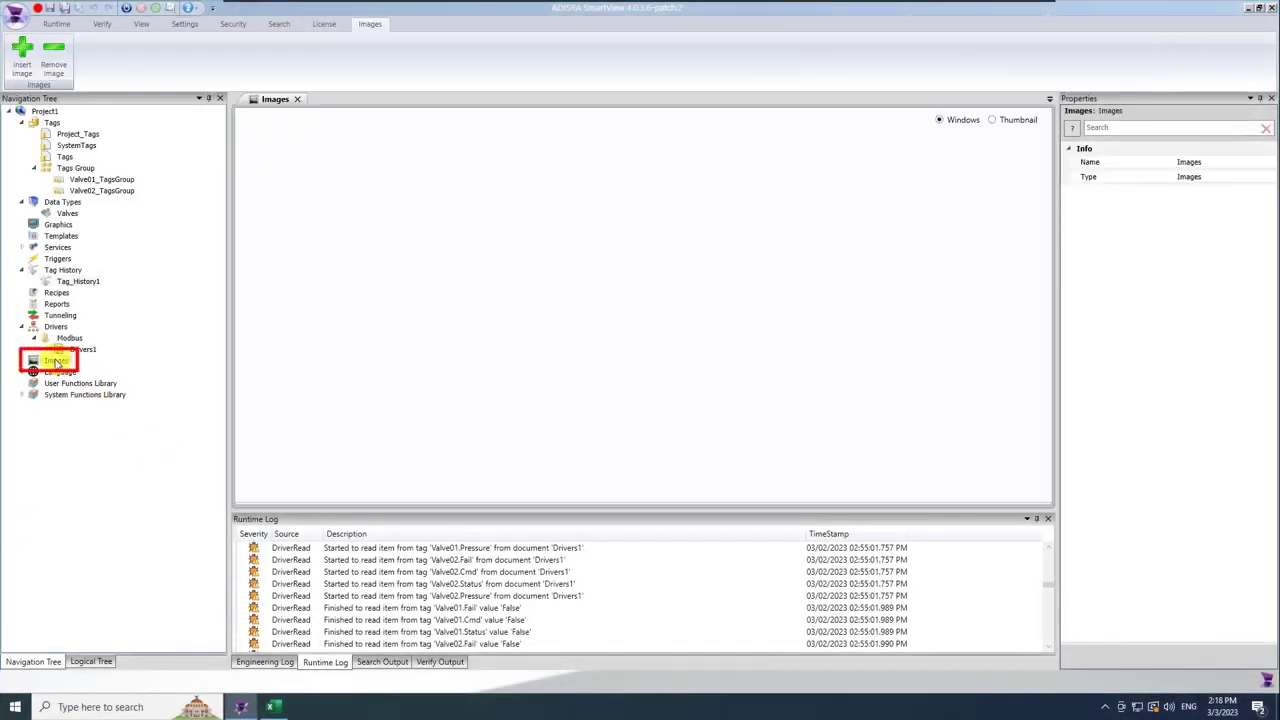
left_click(22, 68)
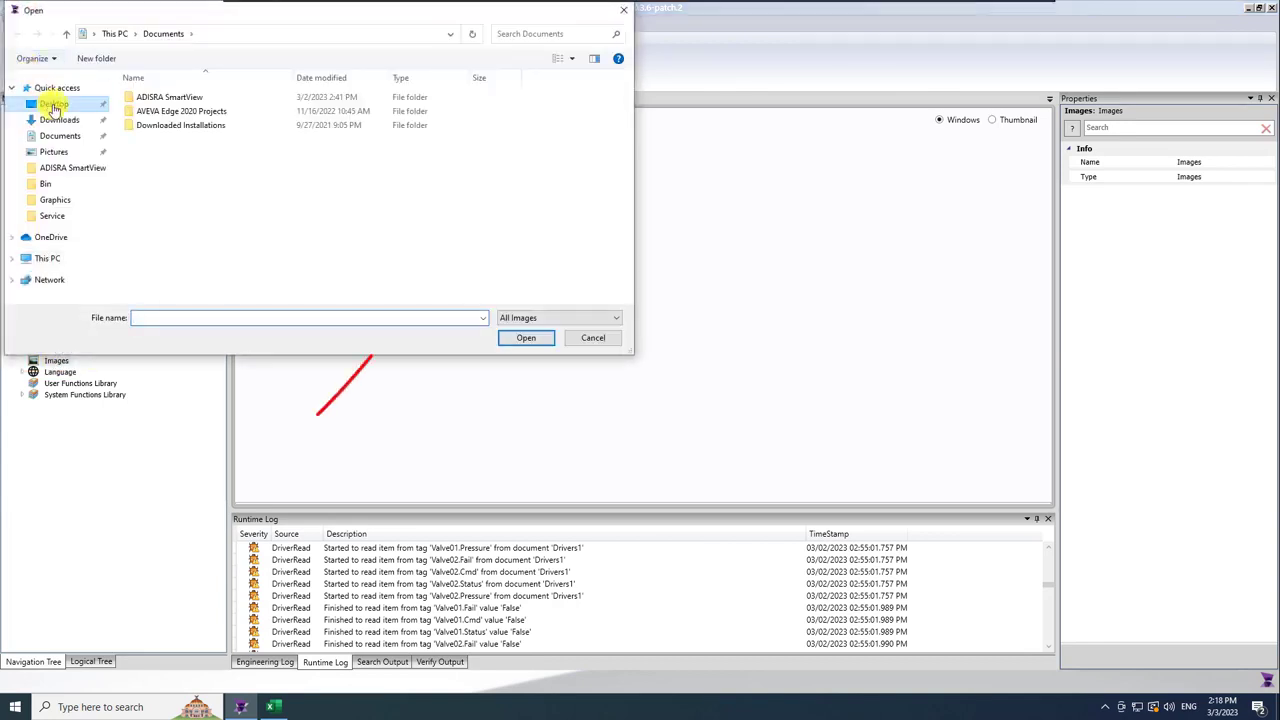
left_click(54, 105)
double_click(140, 118)
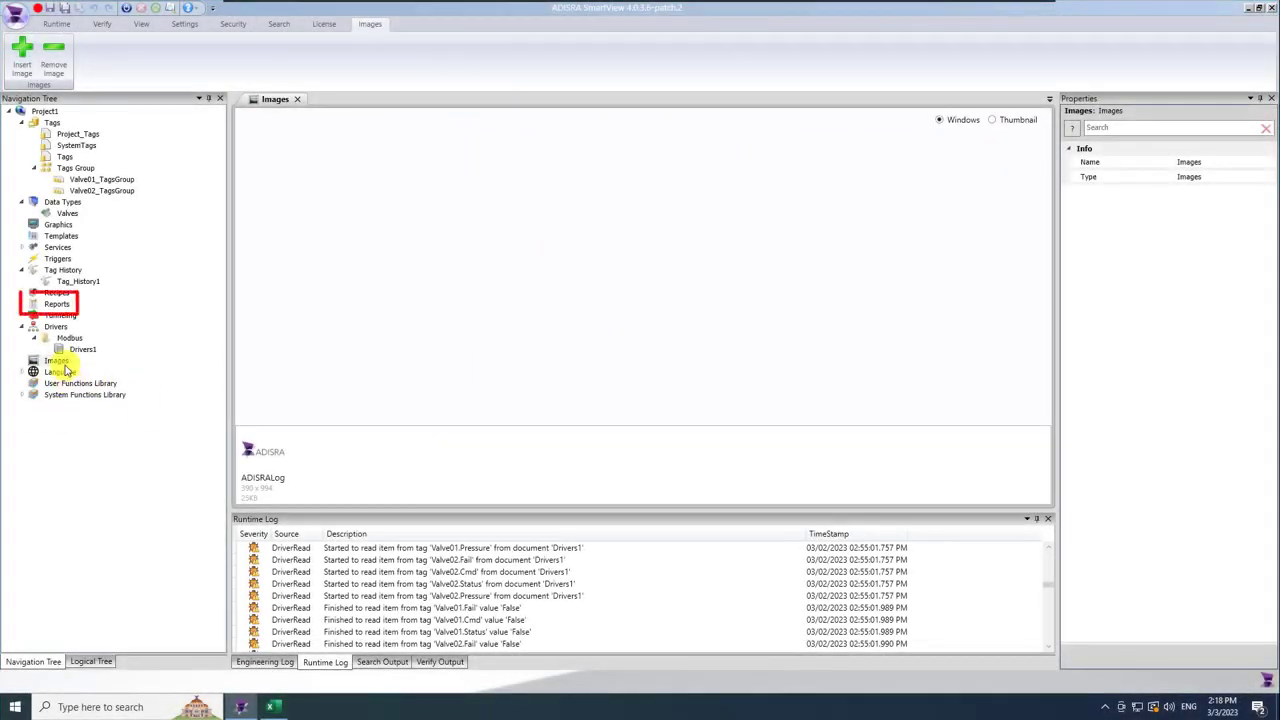
Create a new report document, save it as Reports1, and keep its output set to File.
right_click(64, 306)
left_click(128, 317)
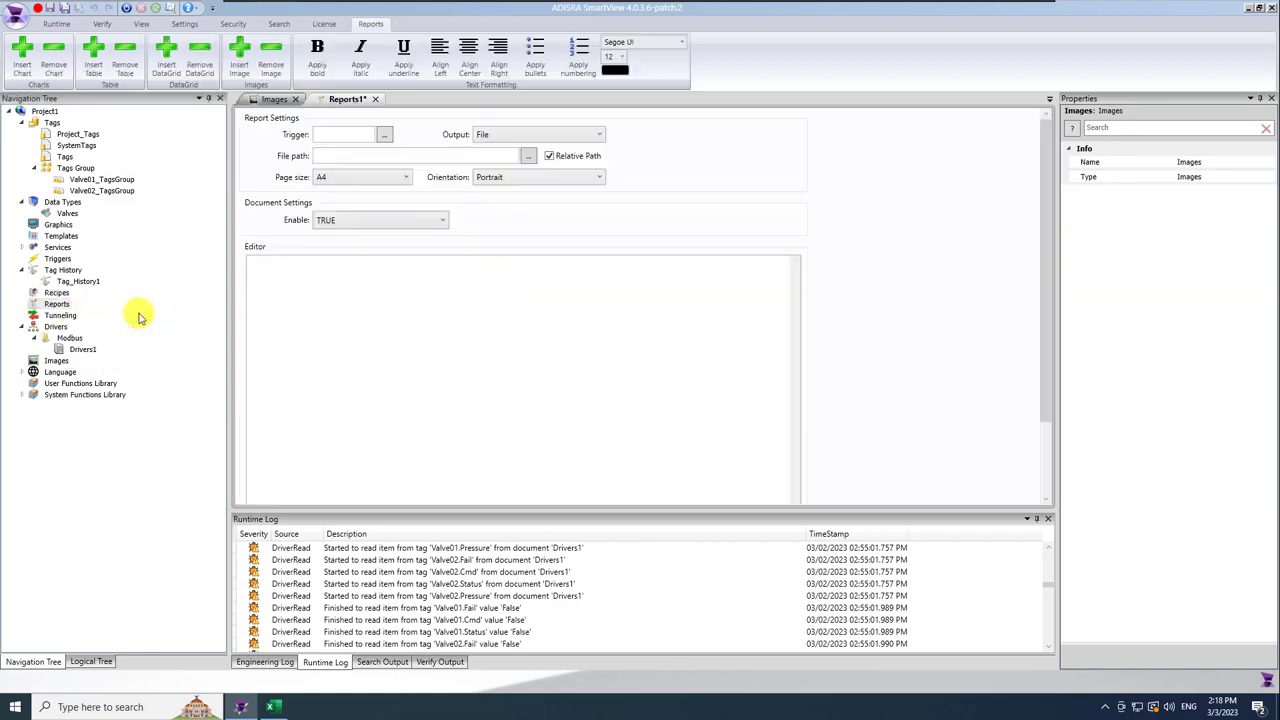
left_click(64, 8)
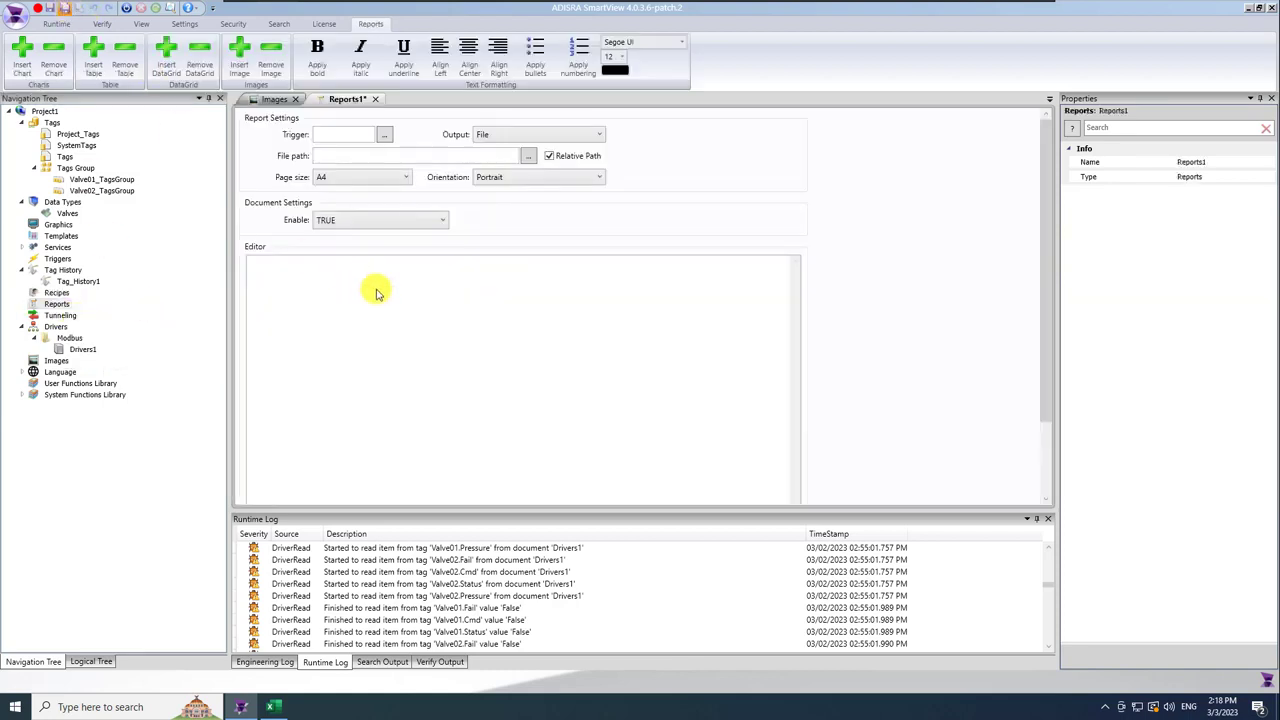
left_click(531, 351)
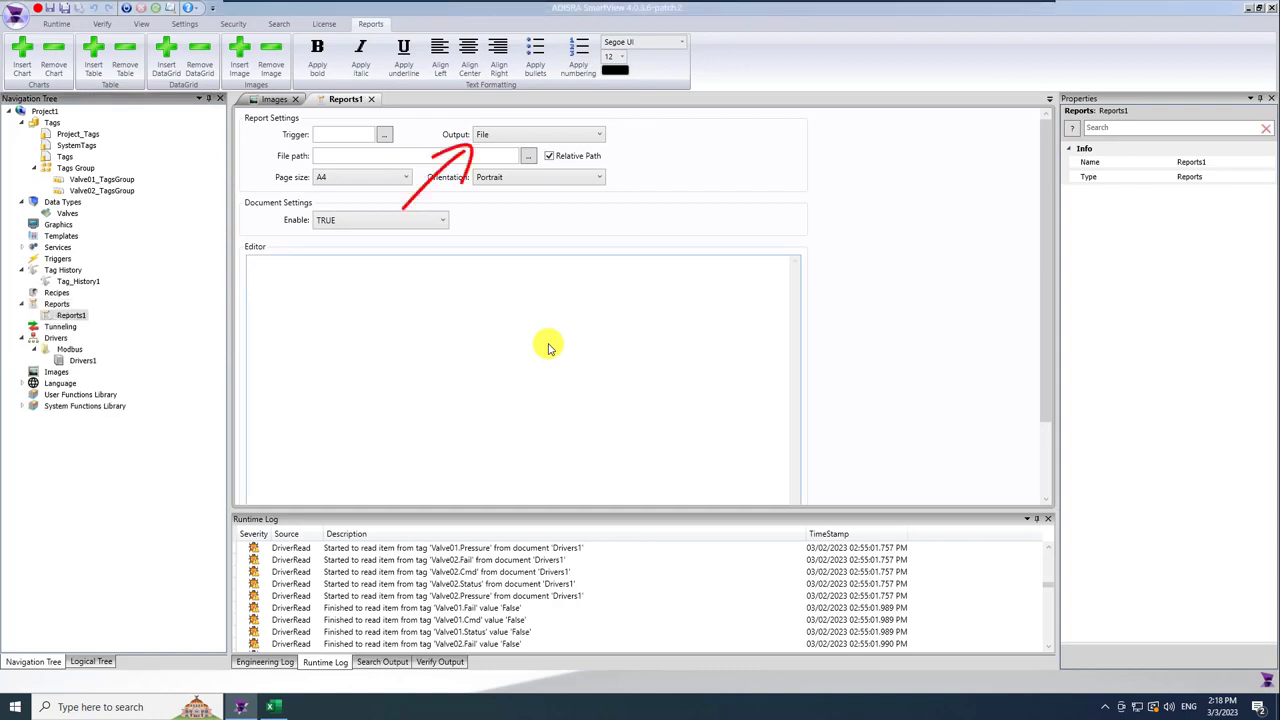
left_click(586, 137)
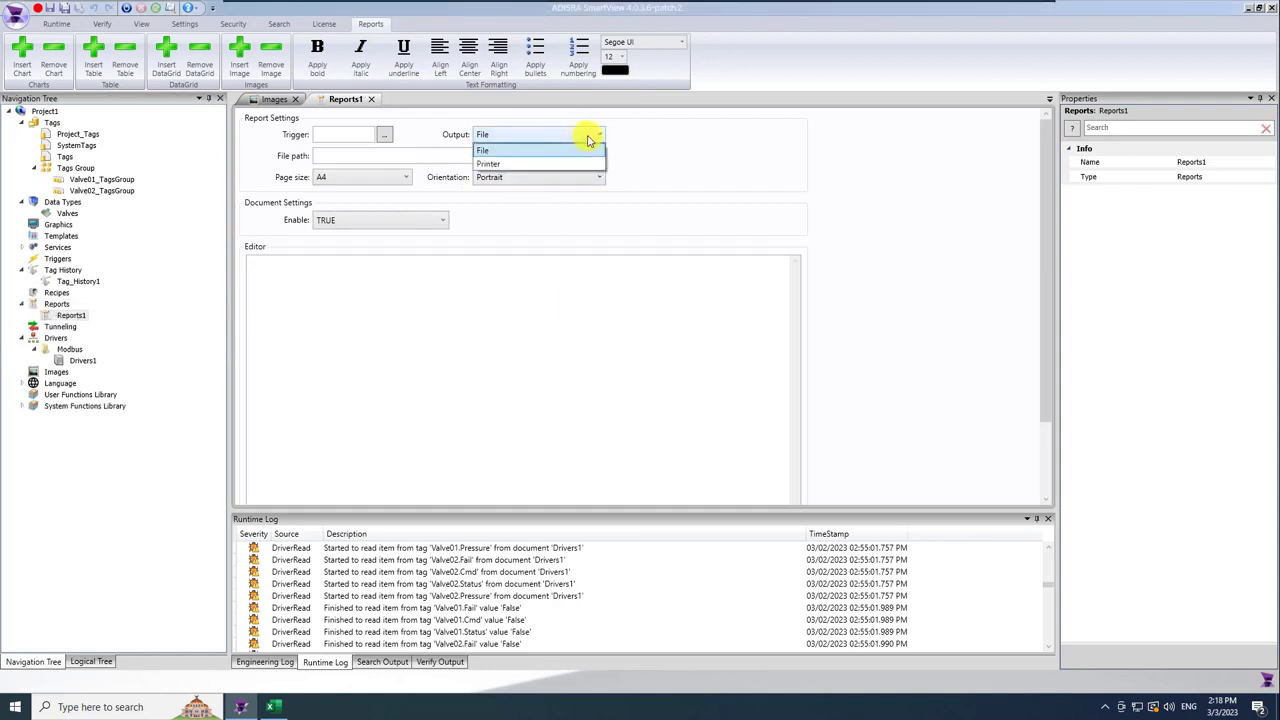
left_click(590, 140)
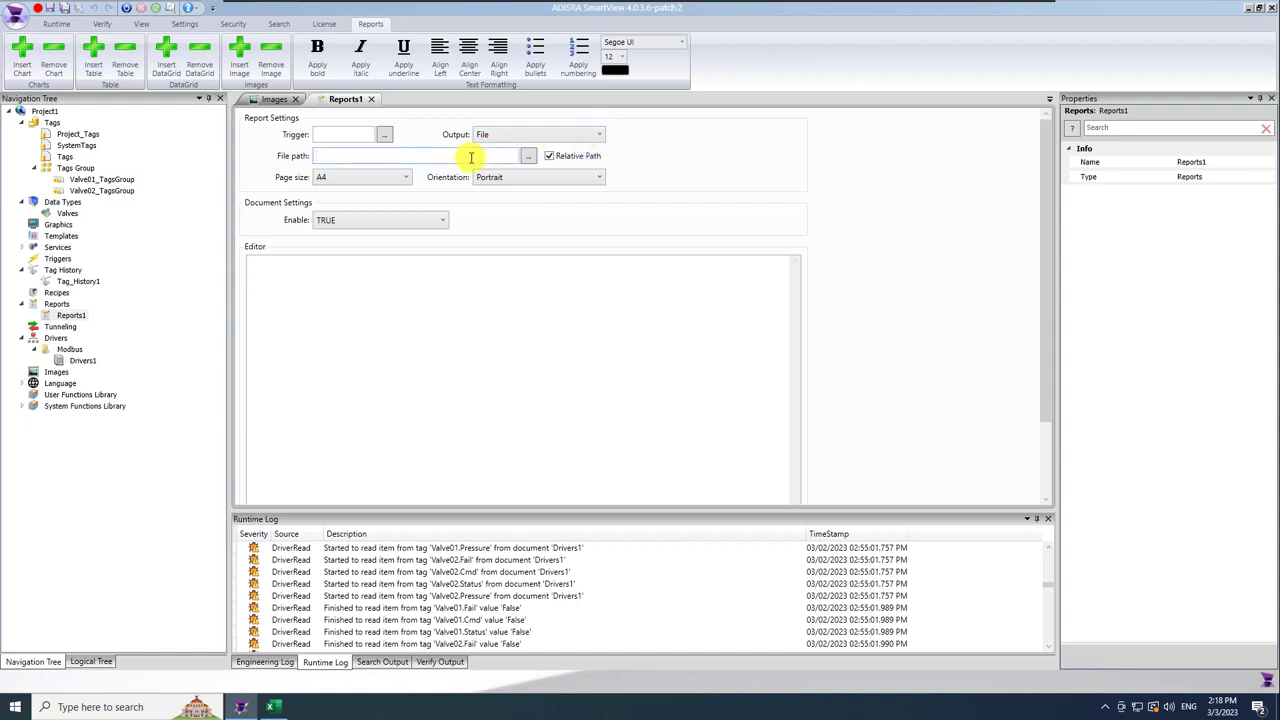
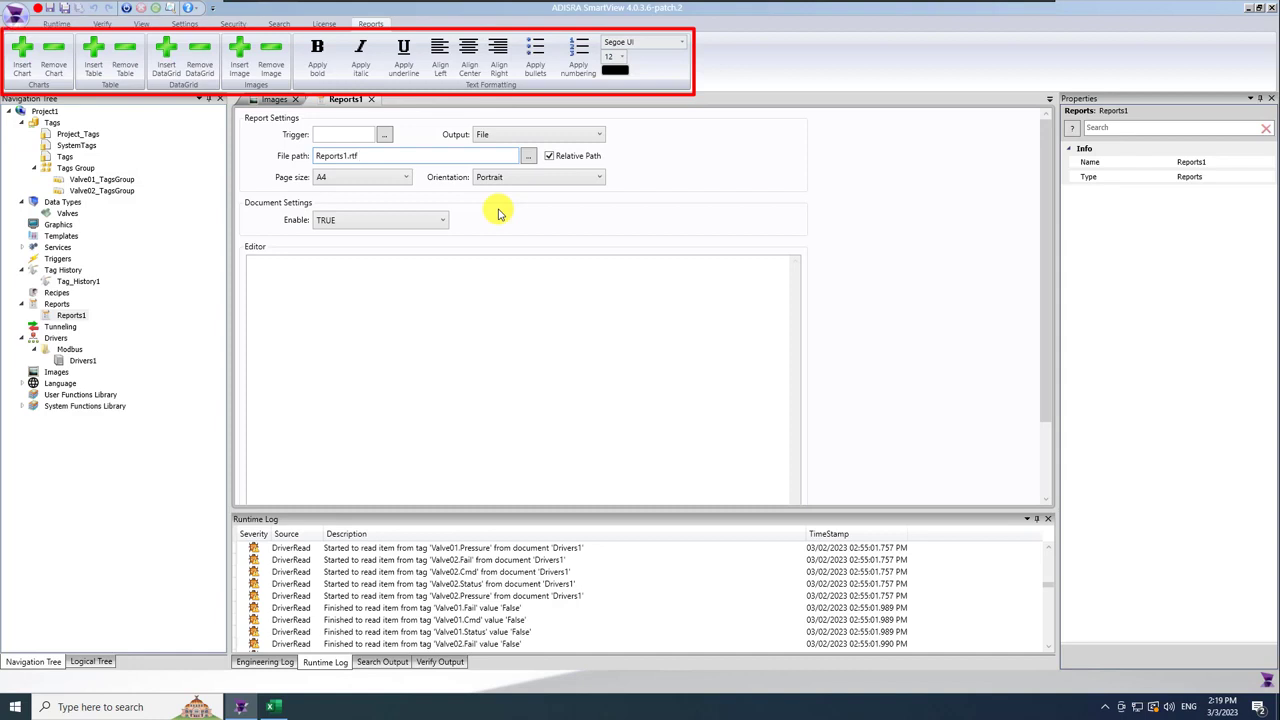
Insert the ADISRALogo image at the top of Reports1, centre it and stretch it wider.
left_click(503, 290)
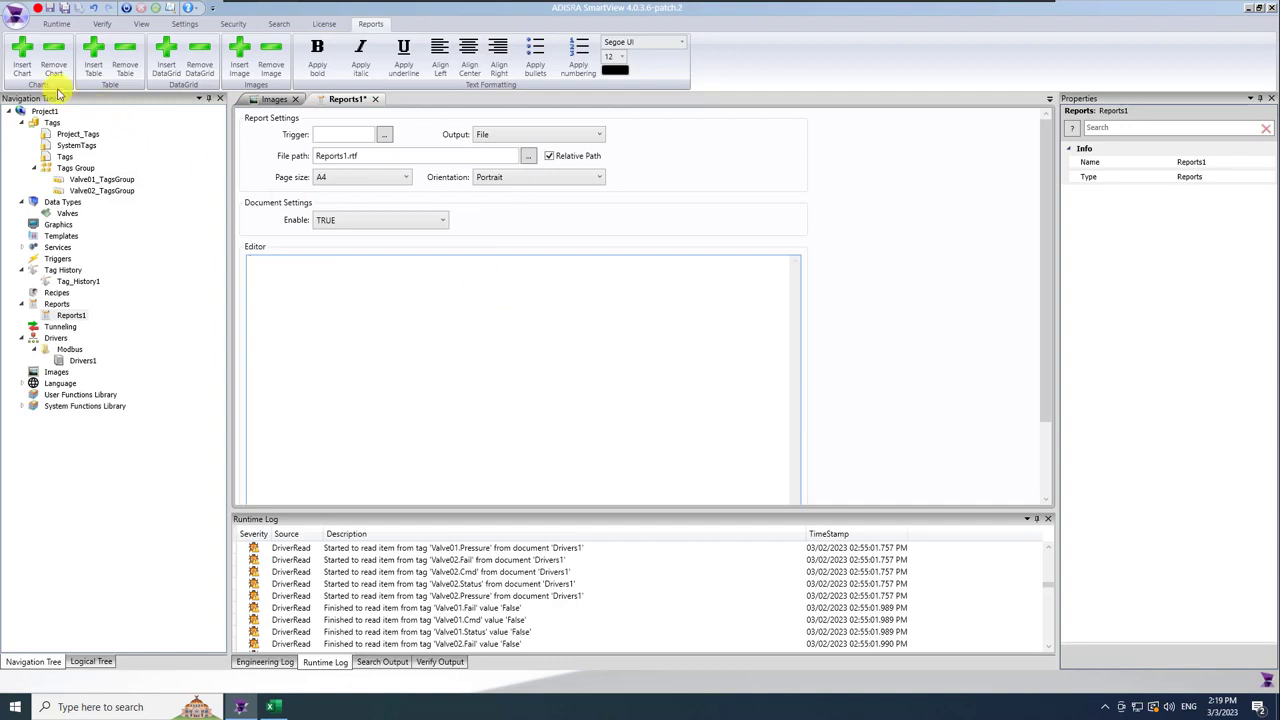
left_click(239, 52)
left_click(480, 272)
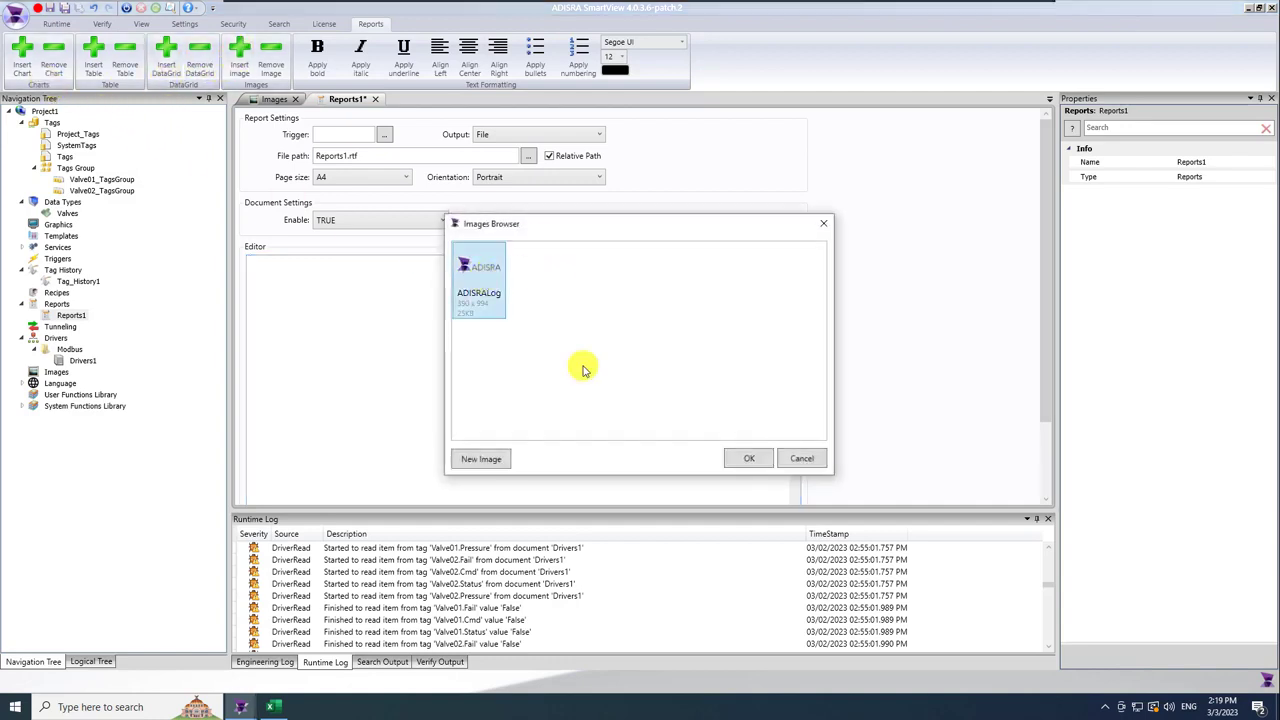
left_click(749, 458)
left_click(290, 196)
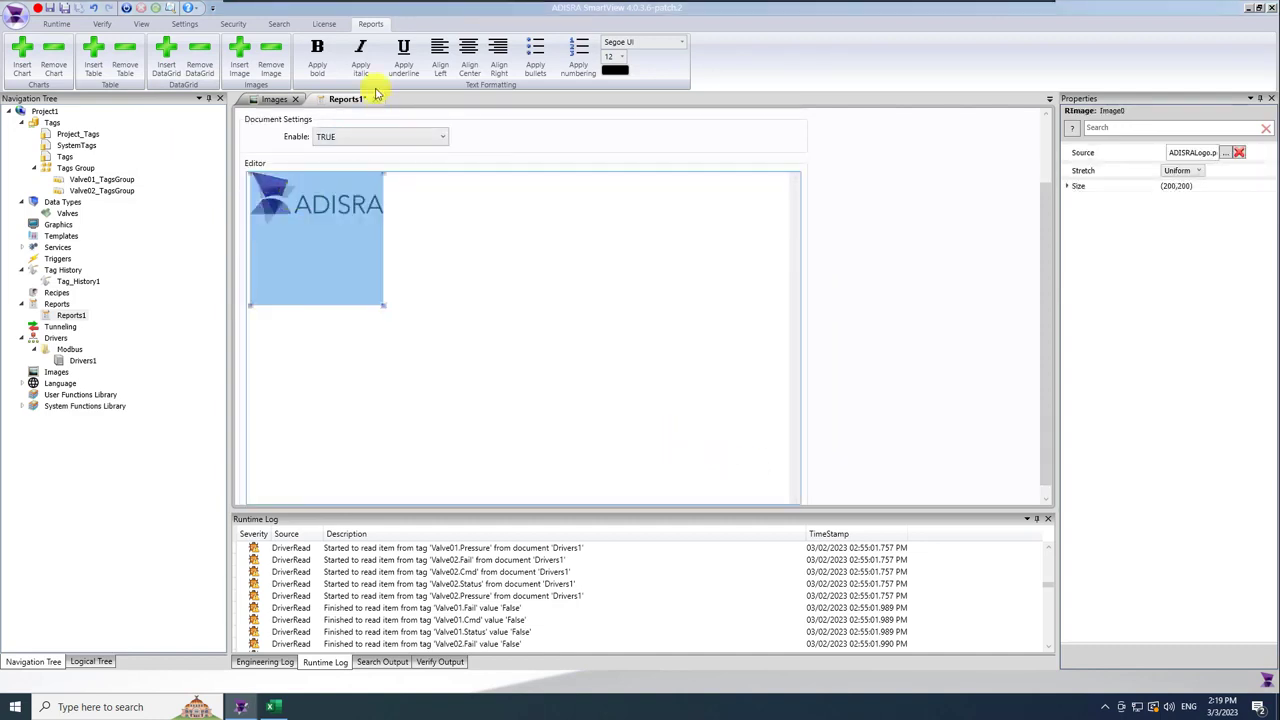
left_click(469, 55)
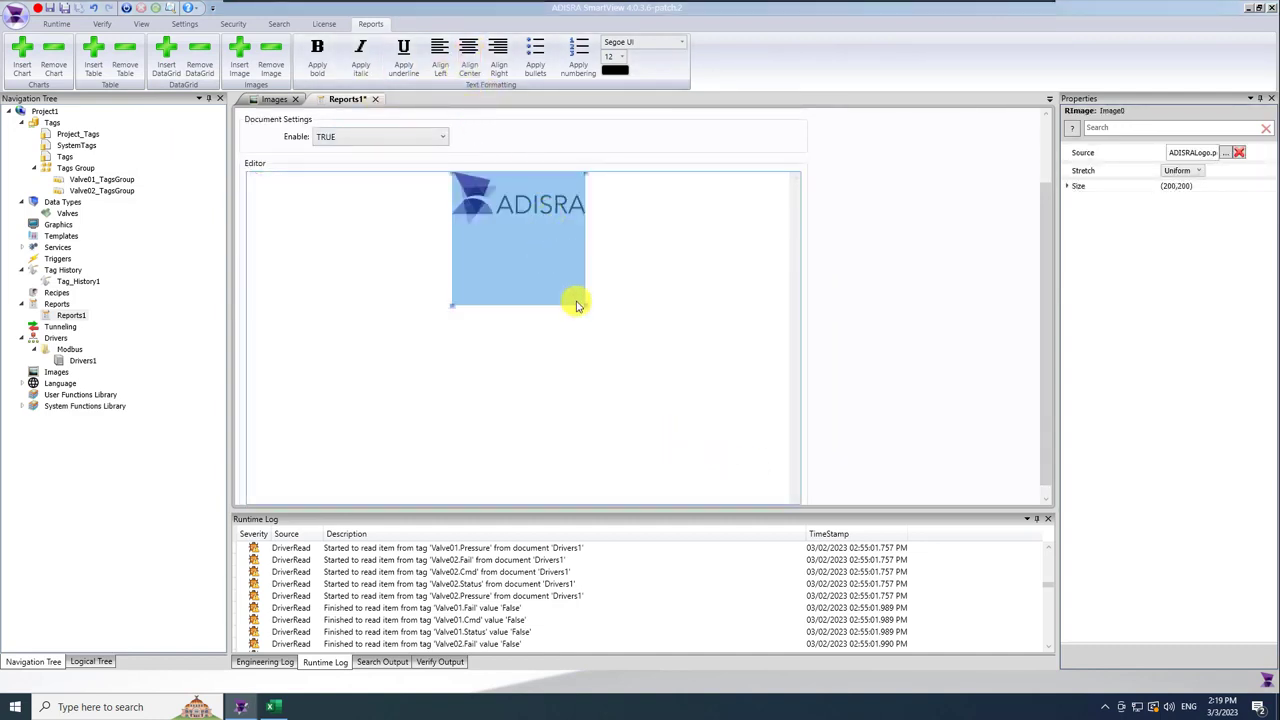
left_click_drag(586, 304, 625, 268)
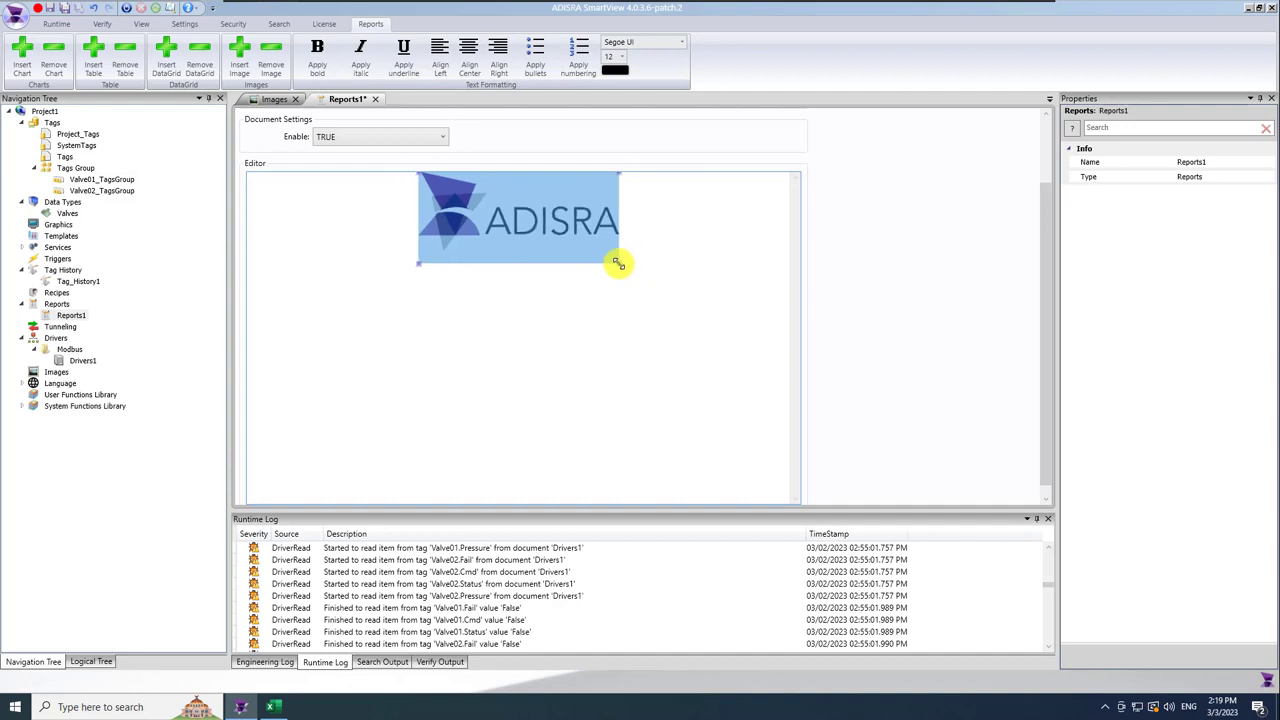
left_click(651, 258)
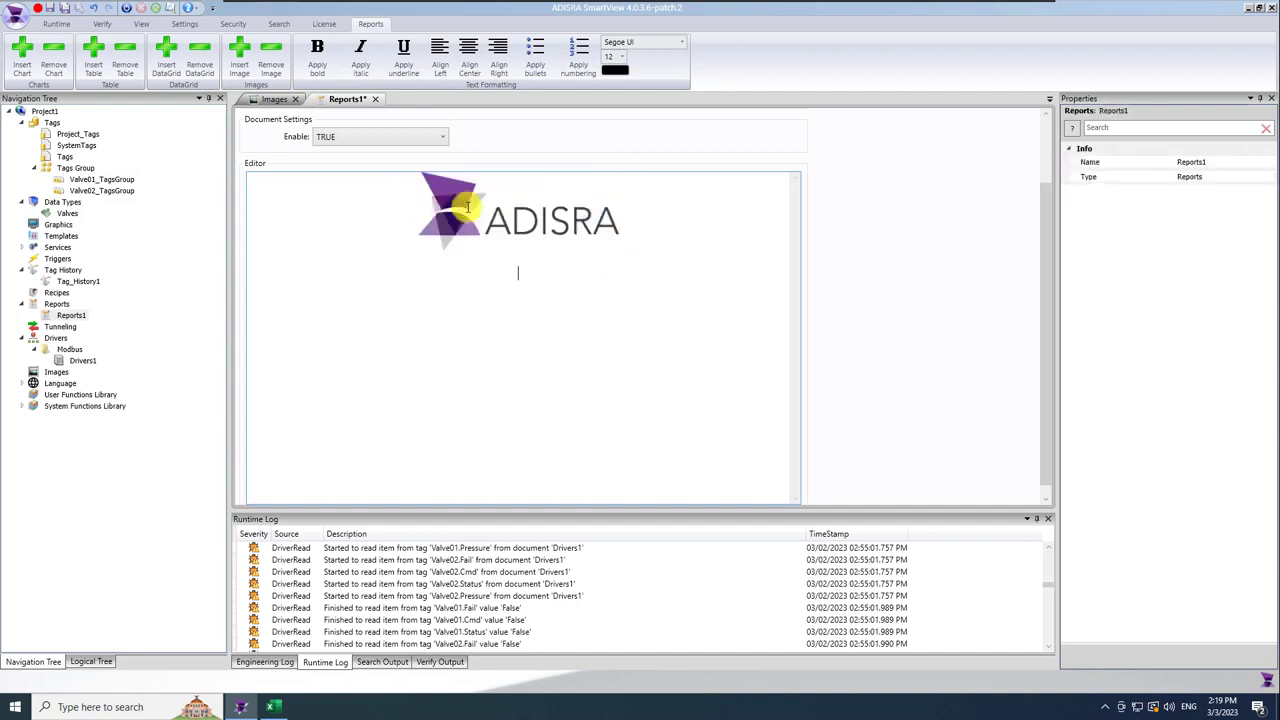
type("Pressure ")
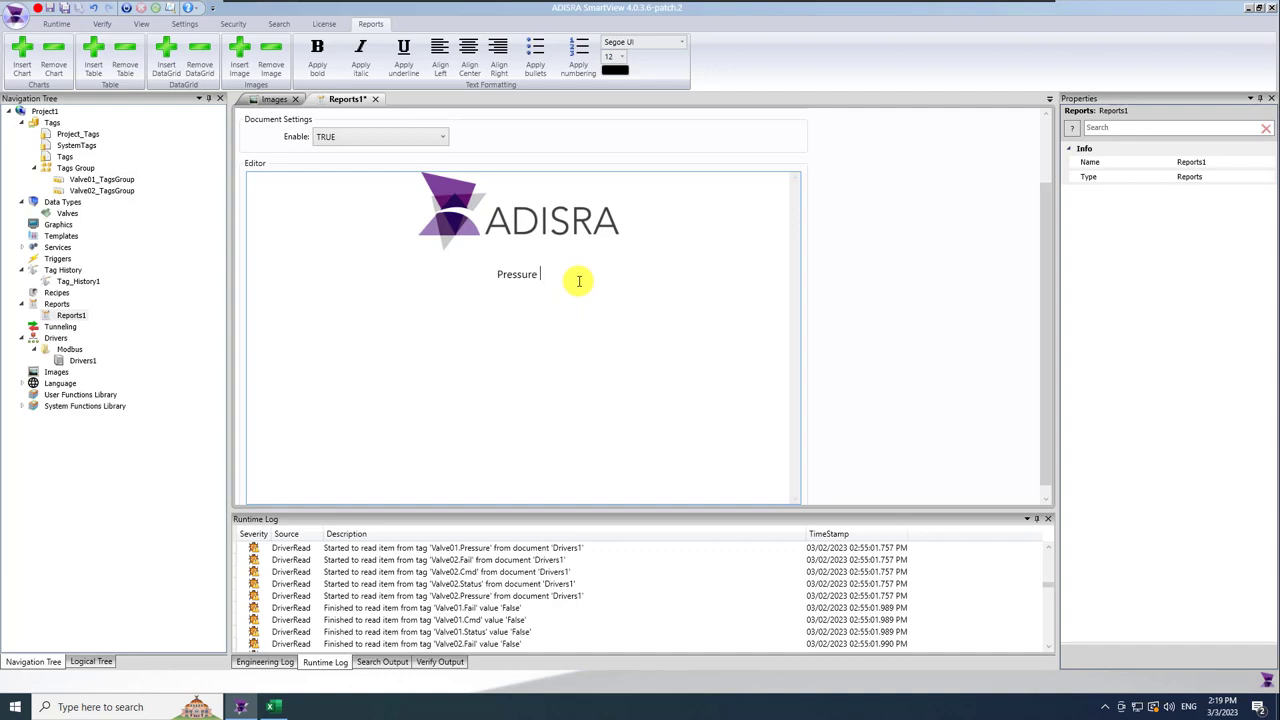
type("Report")
left_click_drag(563, 277, 471, 271)
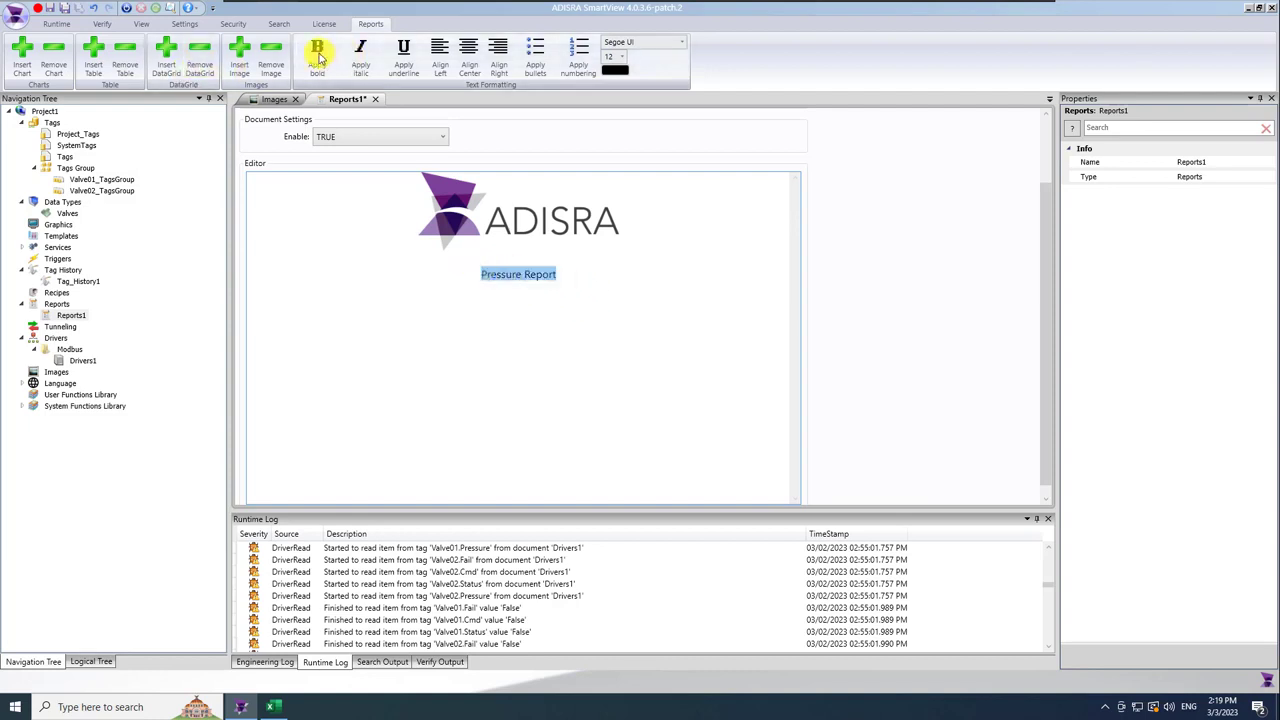
left_click(577, 276)
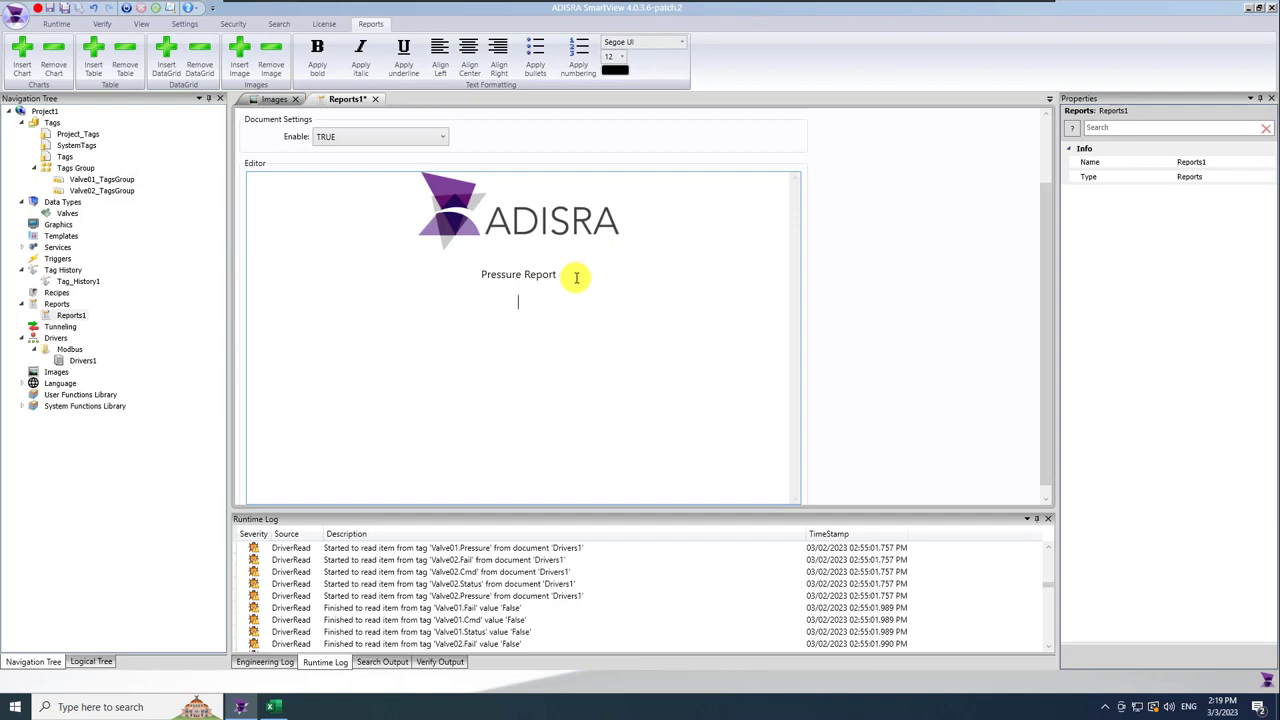
type("Report")
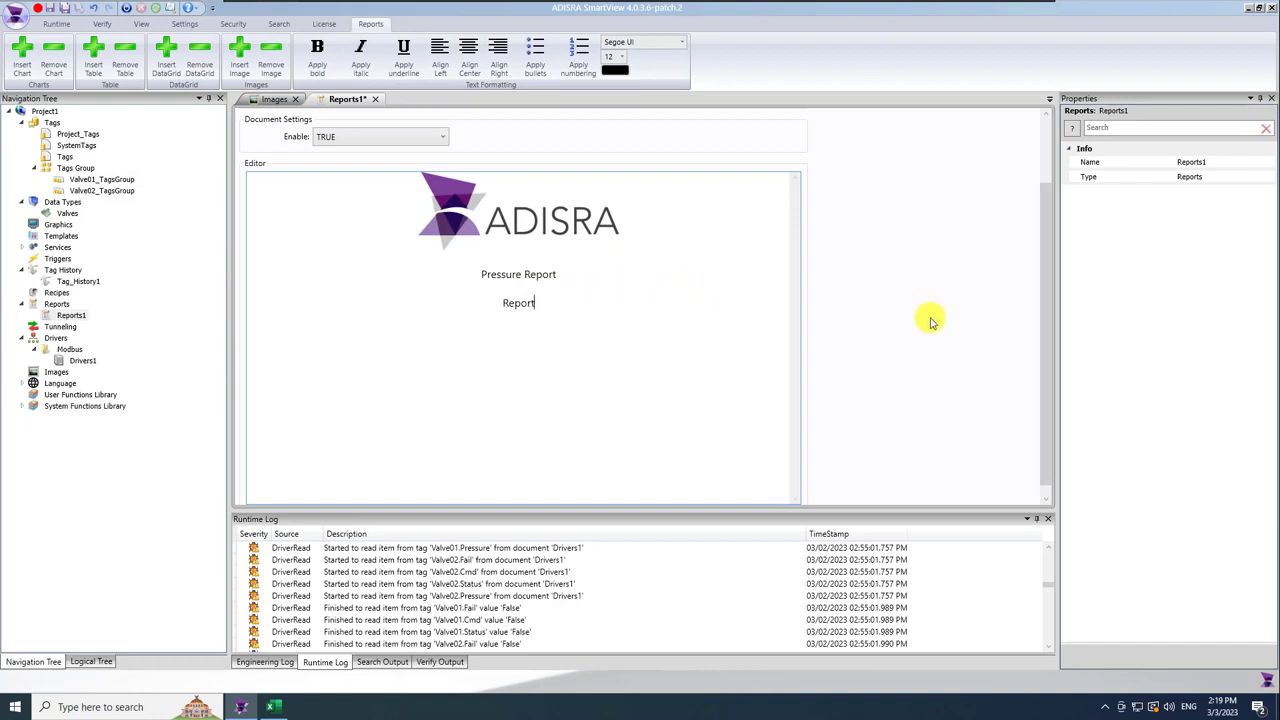
type(" generated in @Date")
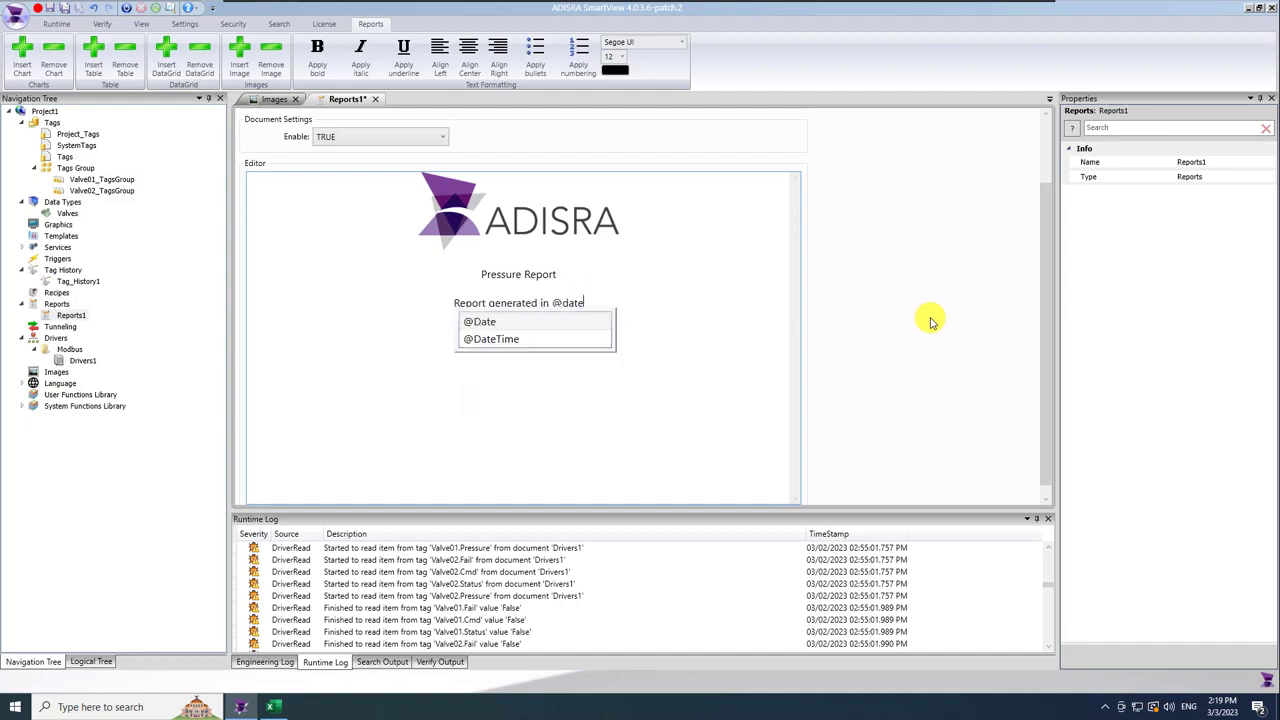
left_click(574, 342)
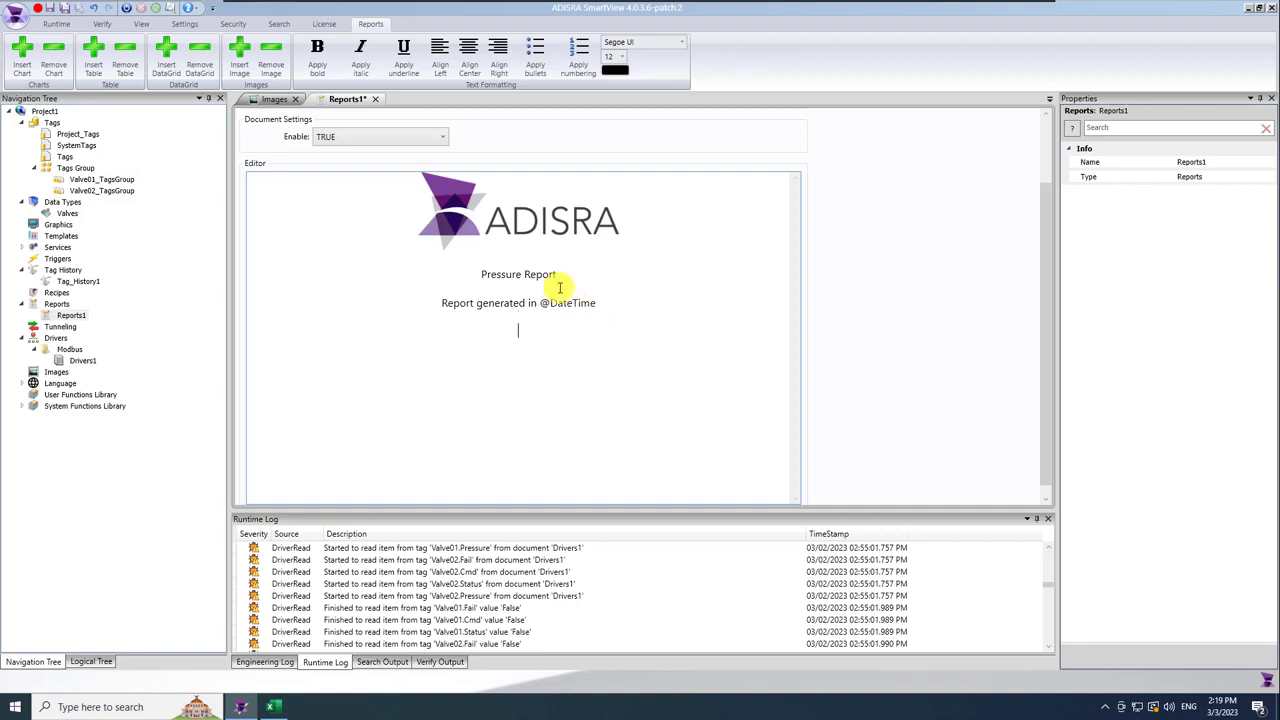
Make the Pressure Report heading bold at font size 26.
left_click_drag(556, 274, 480, 275)
left_click(317, 48)
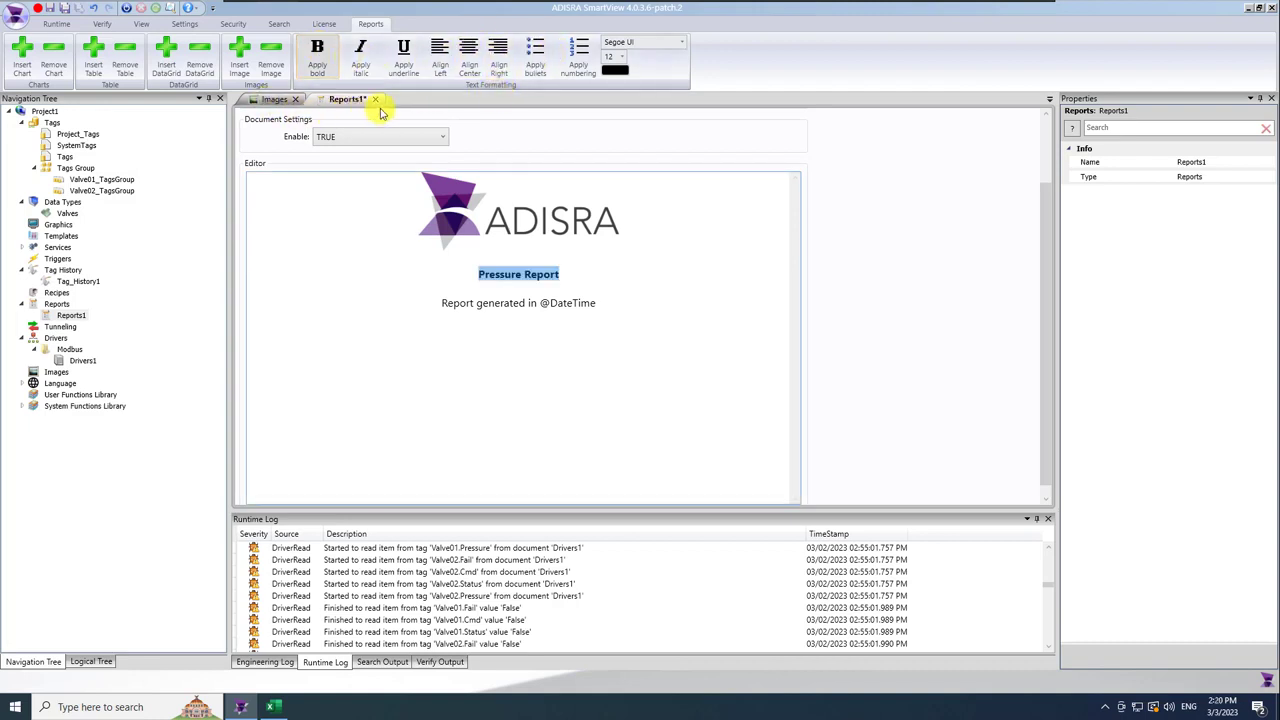
left_click(620, 57)
left_click(609, 185)
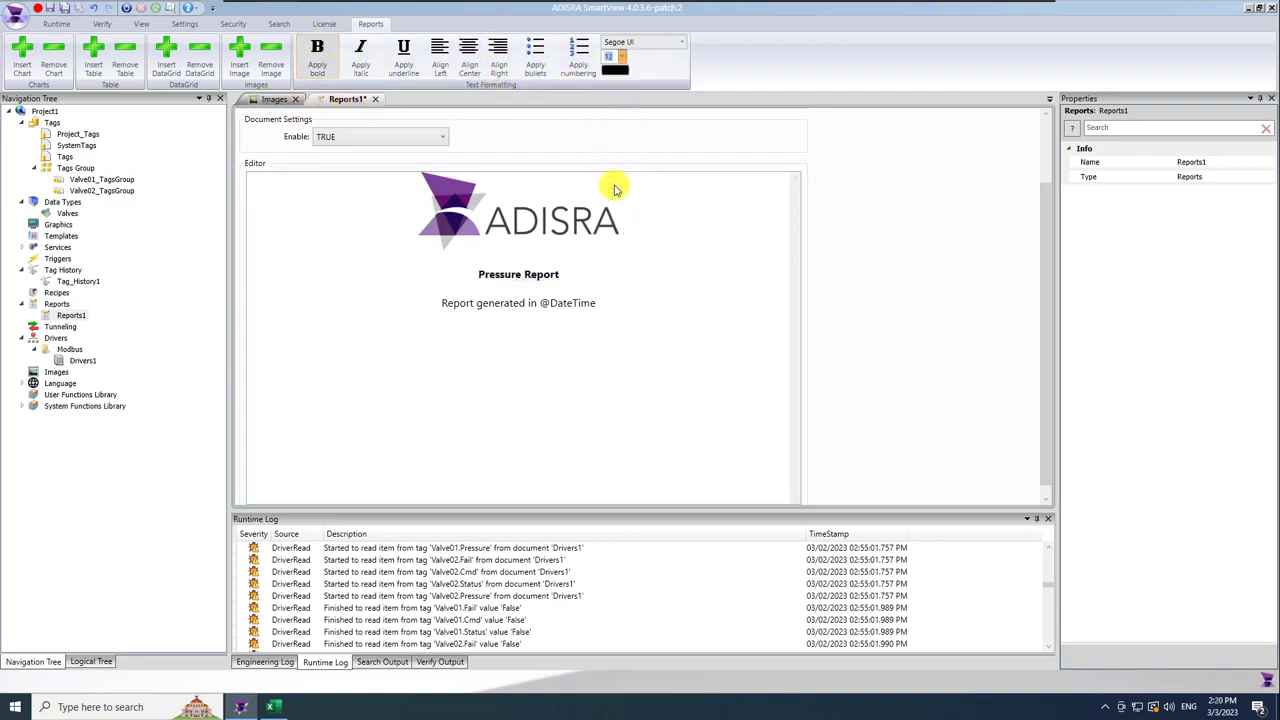
left_click(614, 57)
left_click(612, 207)
left_click(543, 350)
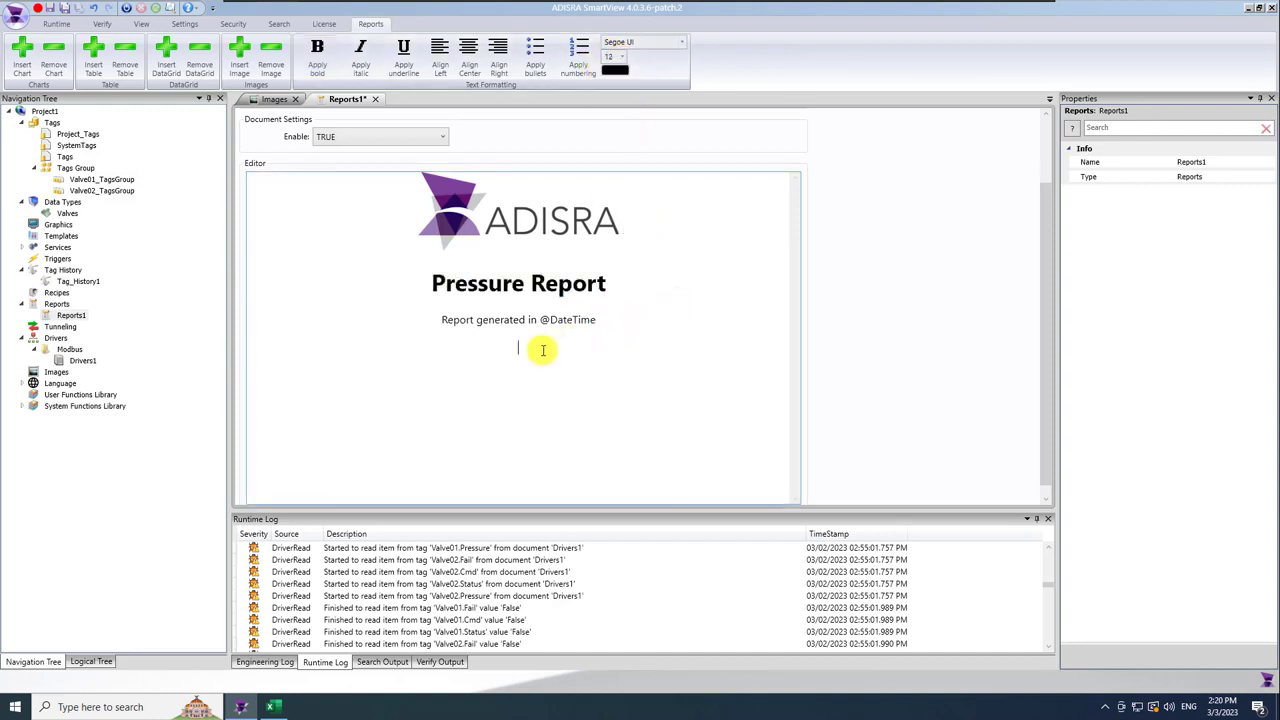
left_click(94, 66)
Set the inserted table's alignment to Center.
left_click(352, 350)
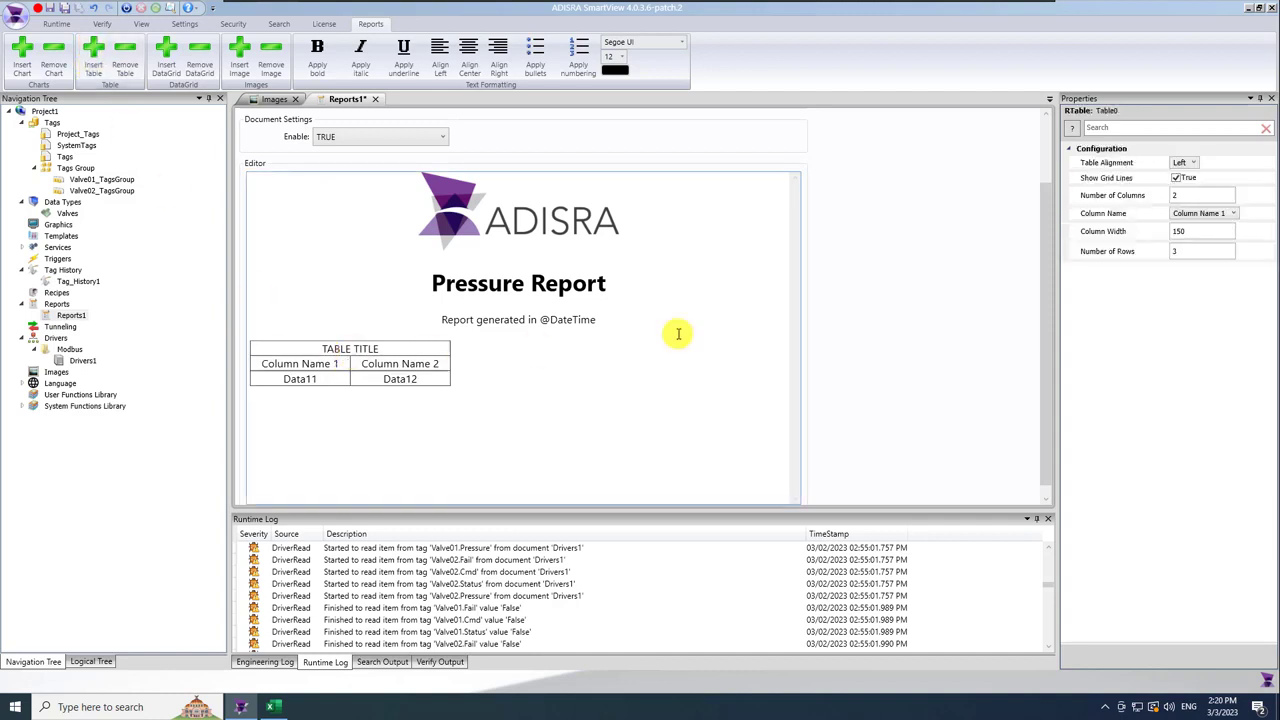
left_click(1182, 162)
left_click(1200, 162)
left_click(1189, 188)
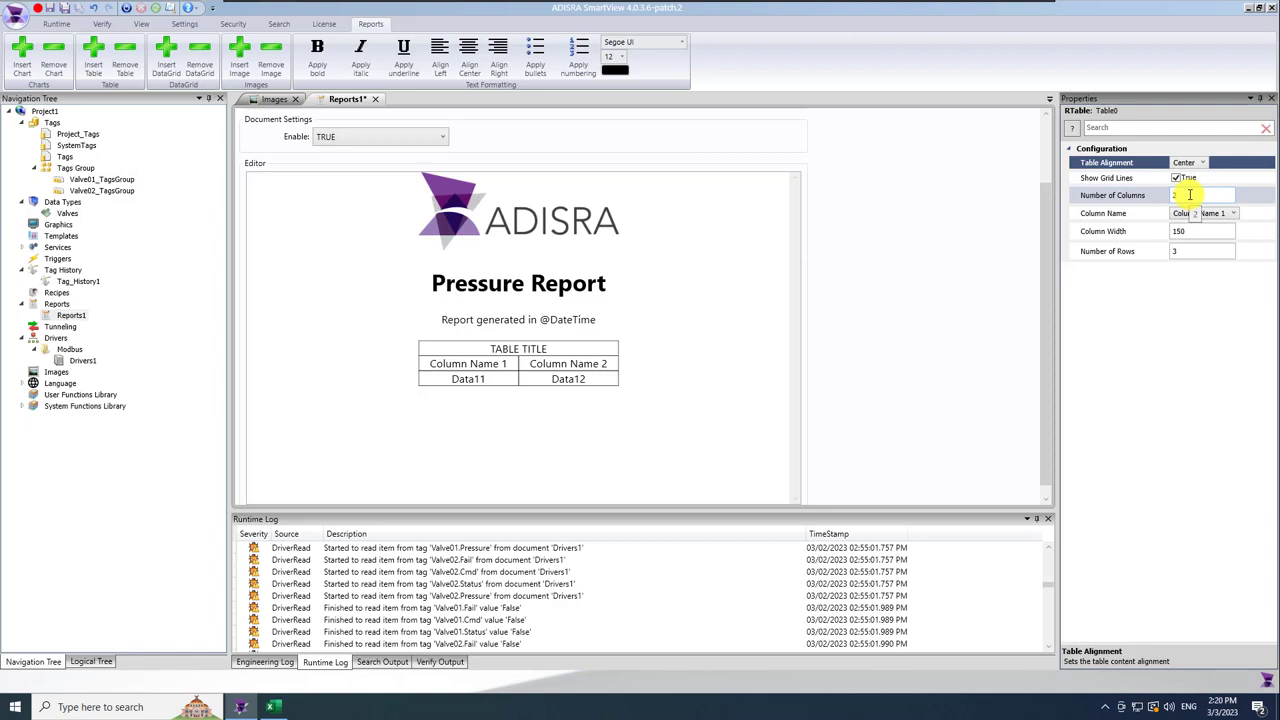
Title the table 'Pressure' in bold and label its columns Valve 01 and Valve 02.
left_click_drag(546, 348, 490, 352)
key("BackSpace")
type("Pressure")
double_click(507, 343)
left_click(316, 50)
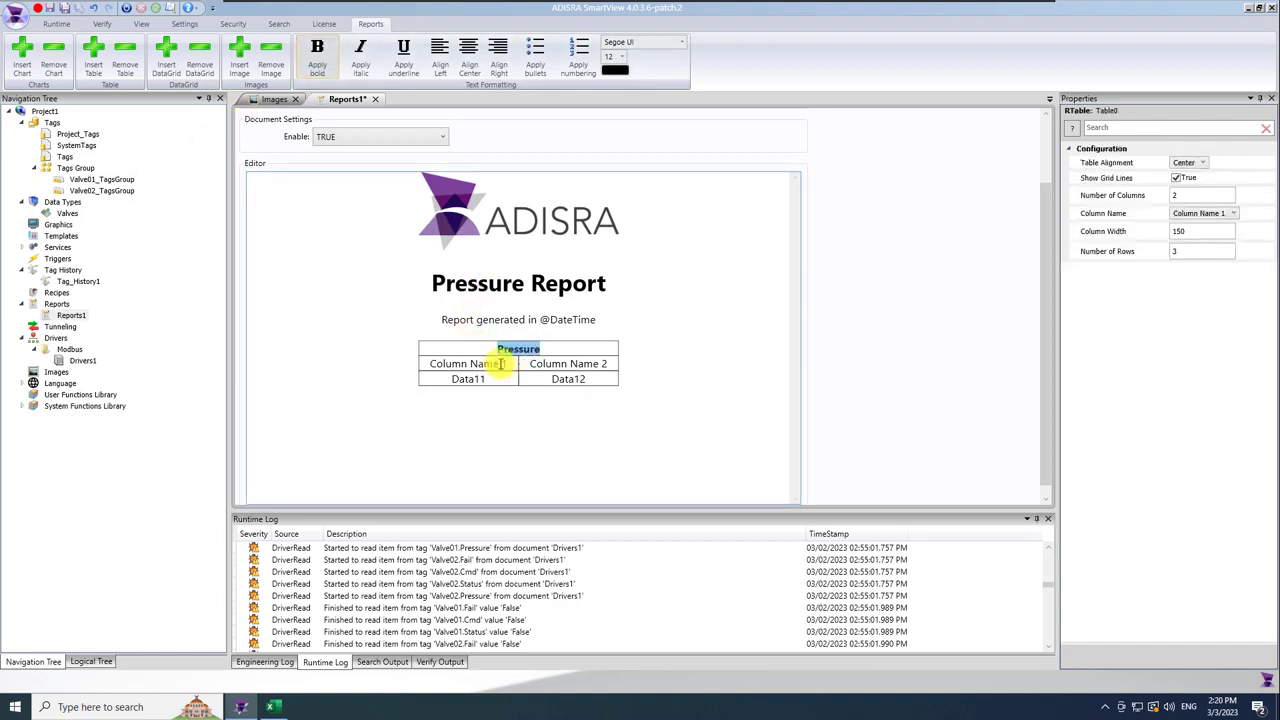
left_click_drag(510, 363, 428, 363)
type("Valve 01")
key("BackSpace")
key("BackSpace")
type("01")
left_click_drag(609, 363, 523, 363)
type("VAlve")
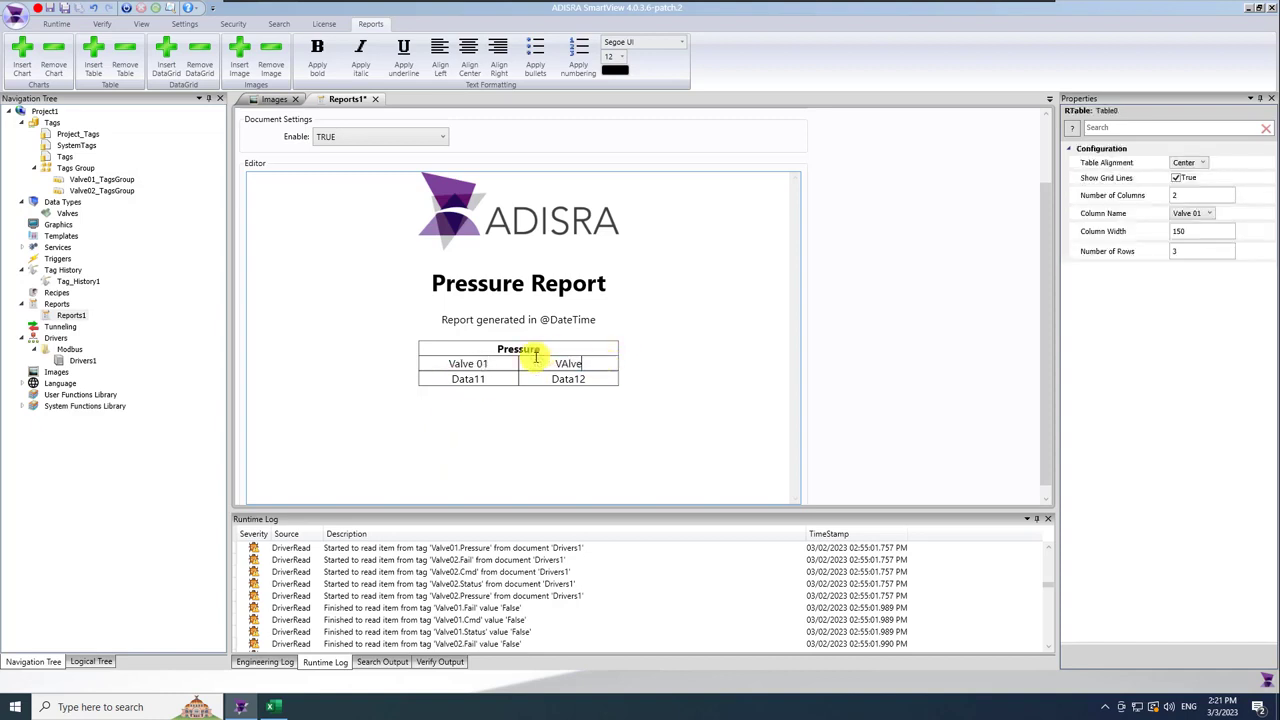
type(" 02")
left_click_drag(488, 379, 434, 381)
type("@Valve")
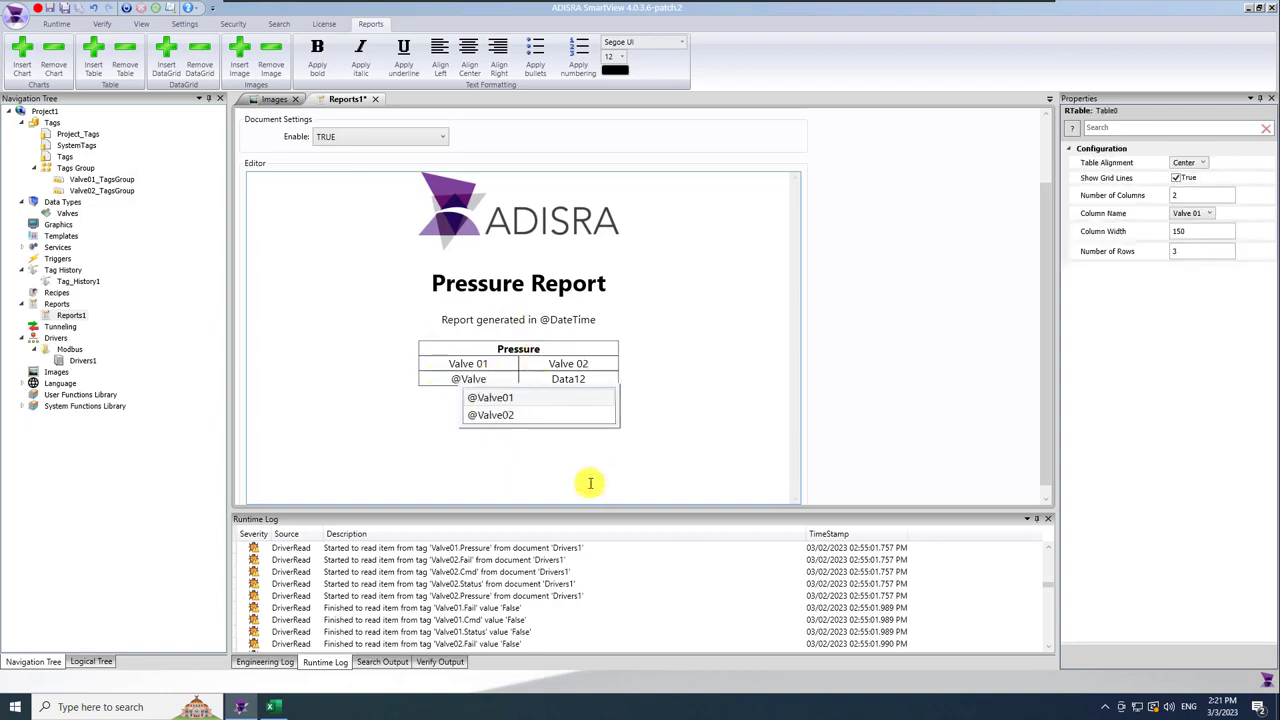
type("01.P")
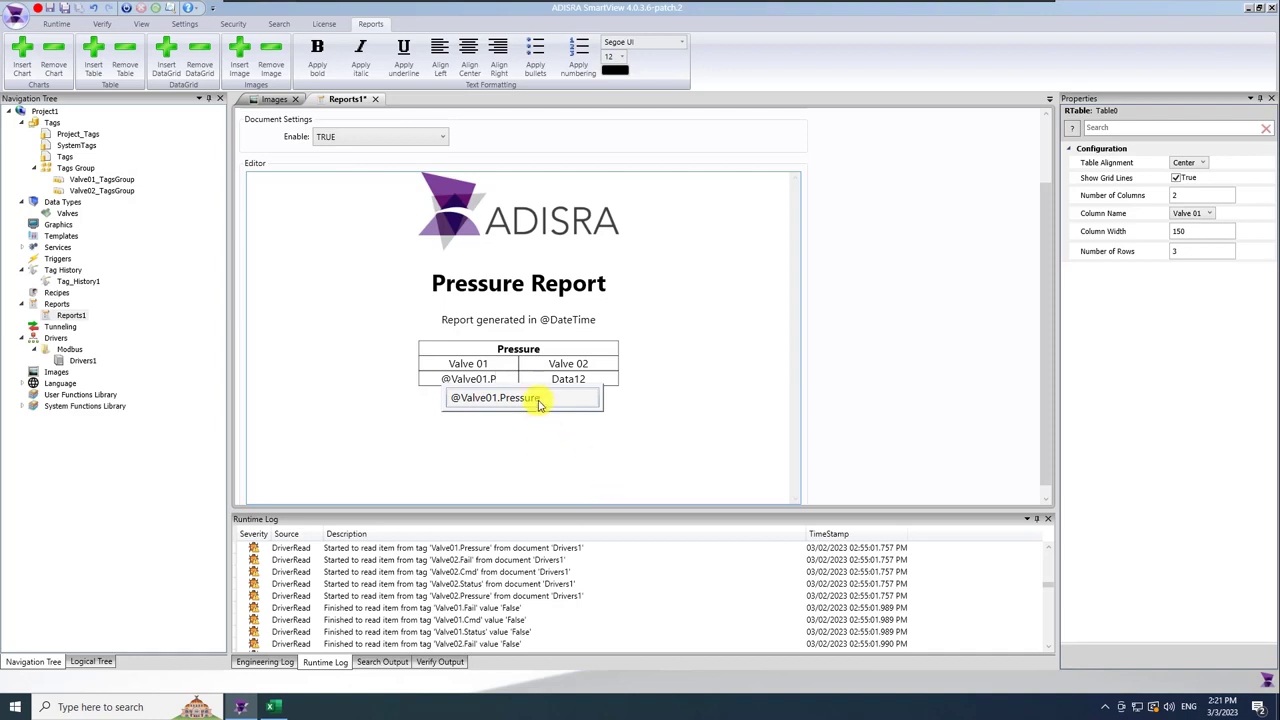
left_click(538, 400)
double_click(572, 388)
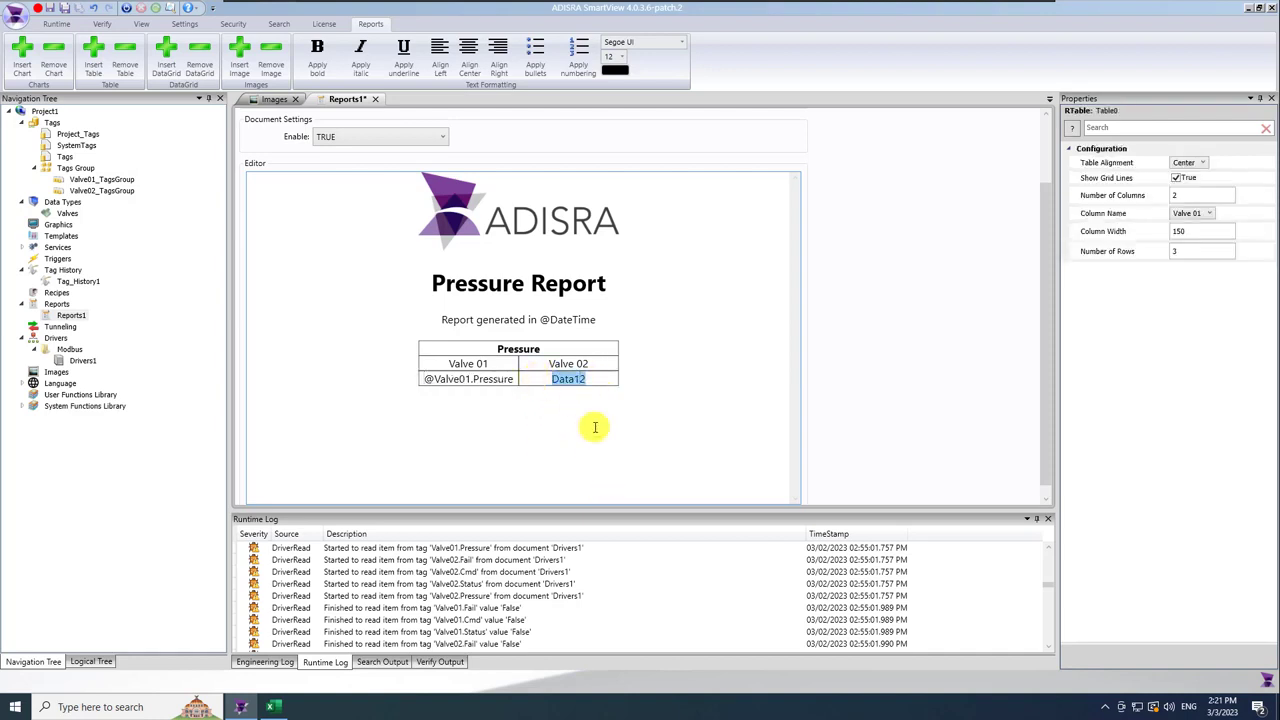
type("@Valve02.P")
left_click(654, 403)
left_click(602, 319)
key("Return")
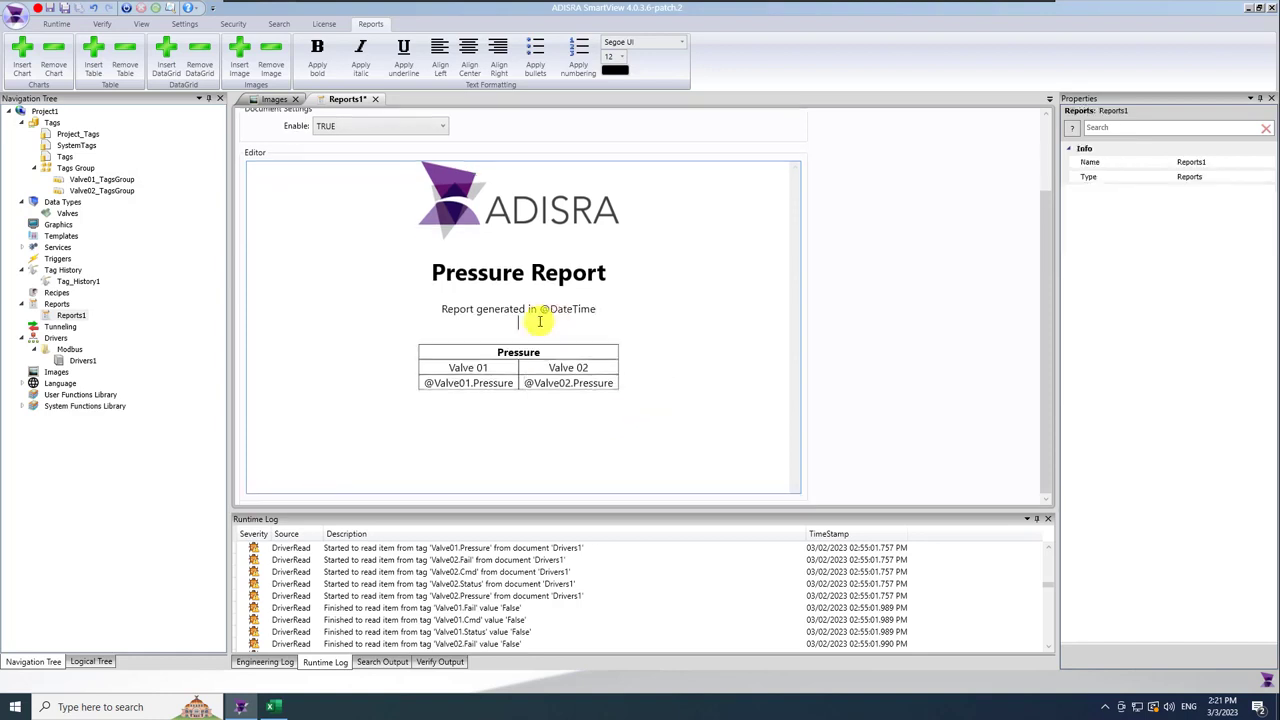
key("Return")
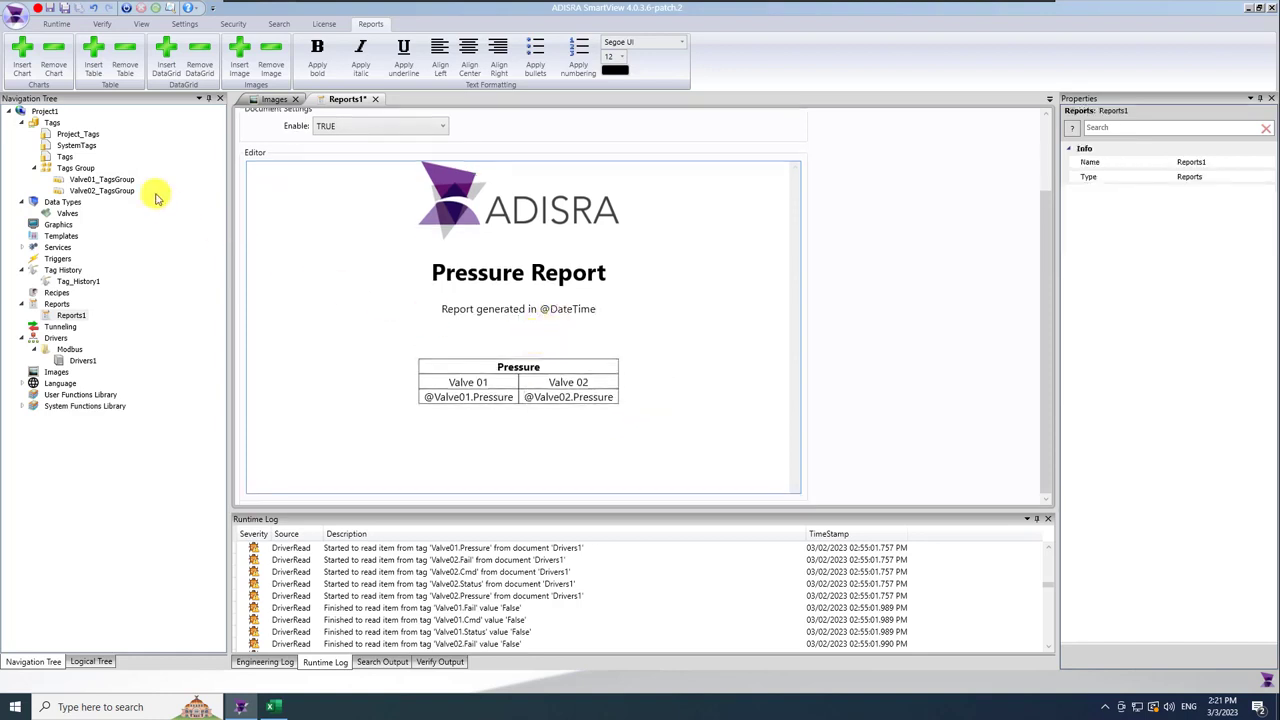
Insert a pie chart into the report, keeping Pie as its chart type.
left_click(22, 62)
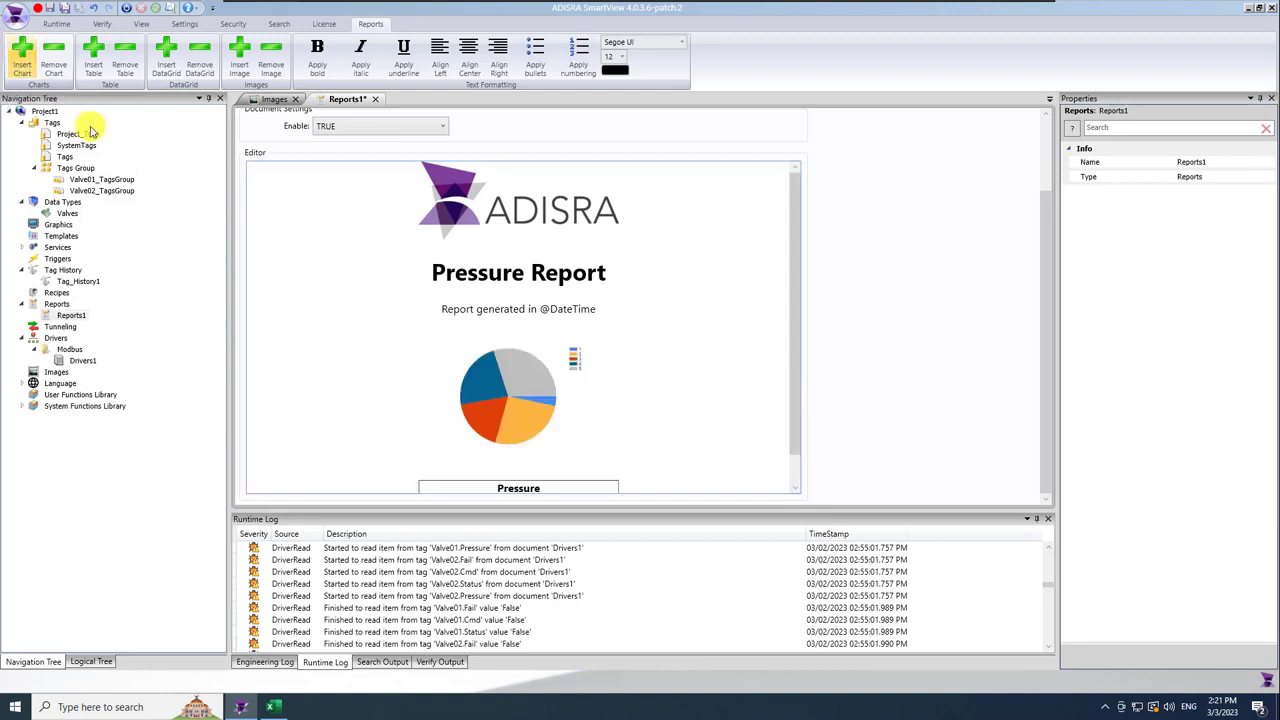
scroll(800, 423, "down", 1)
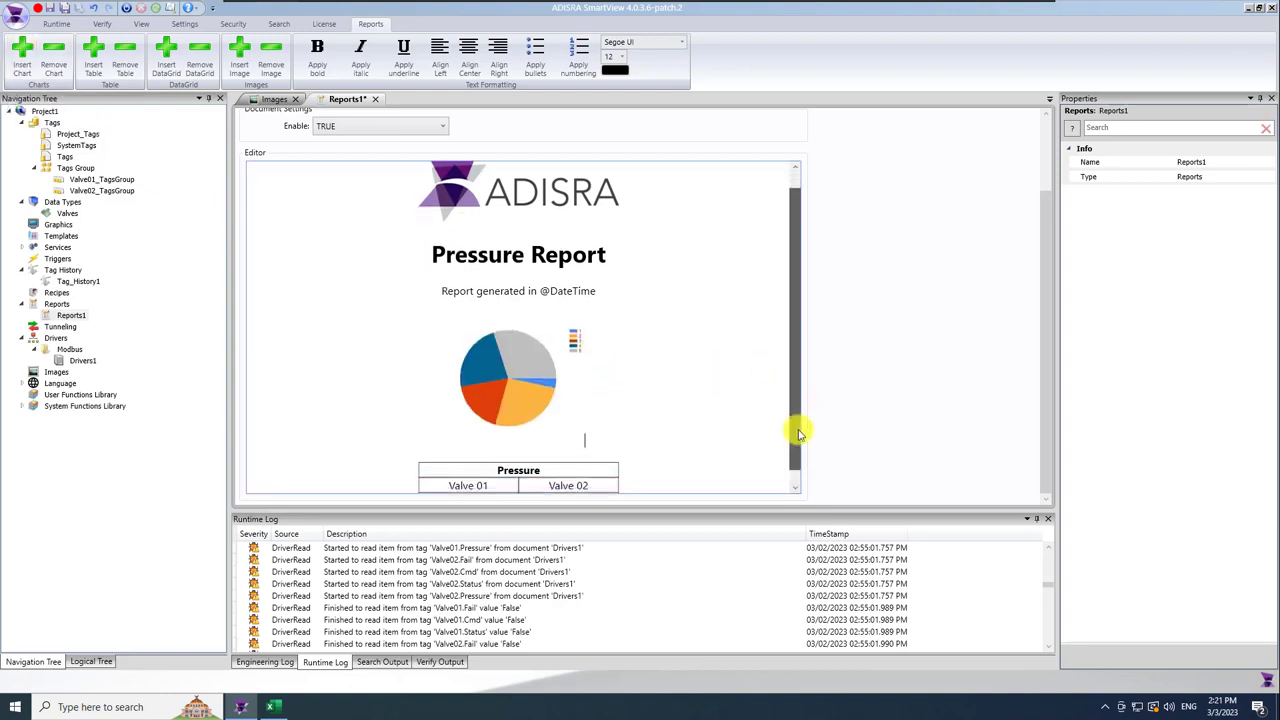
left_click(515, 376)
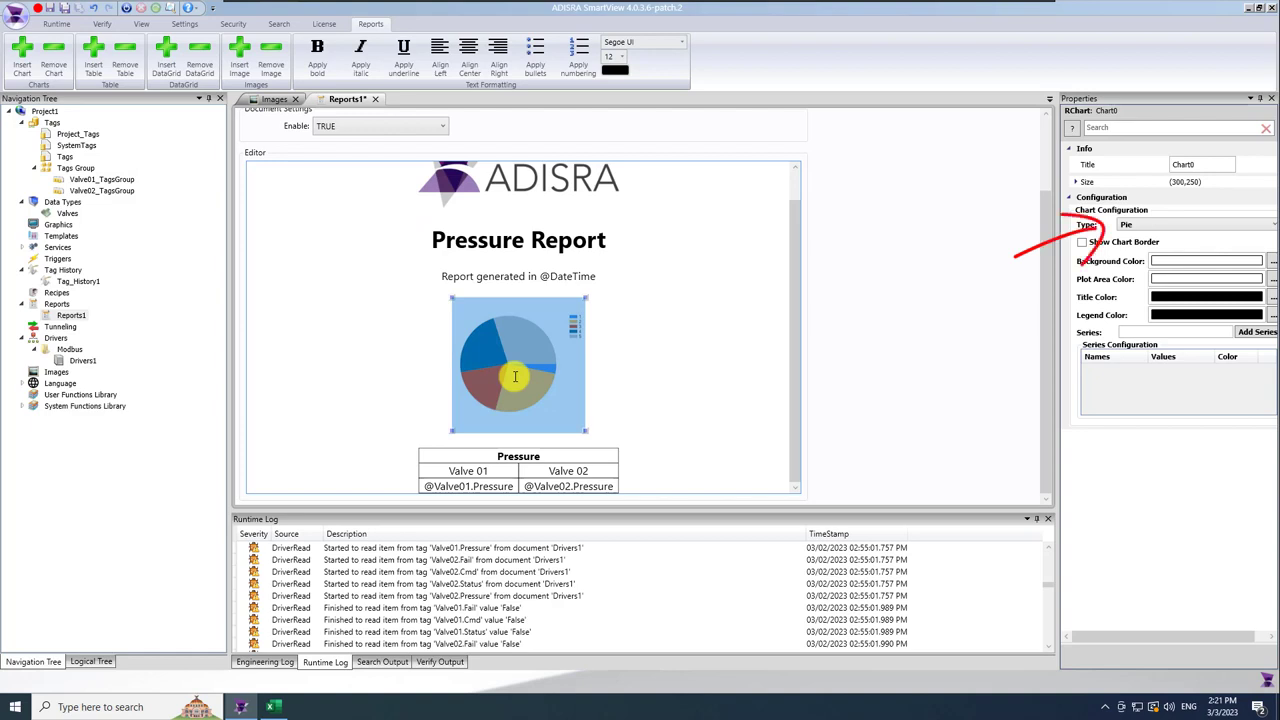
left_click(1176, 226)
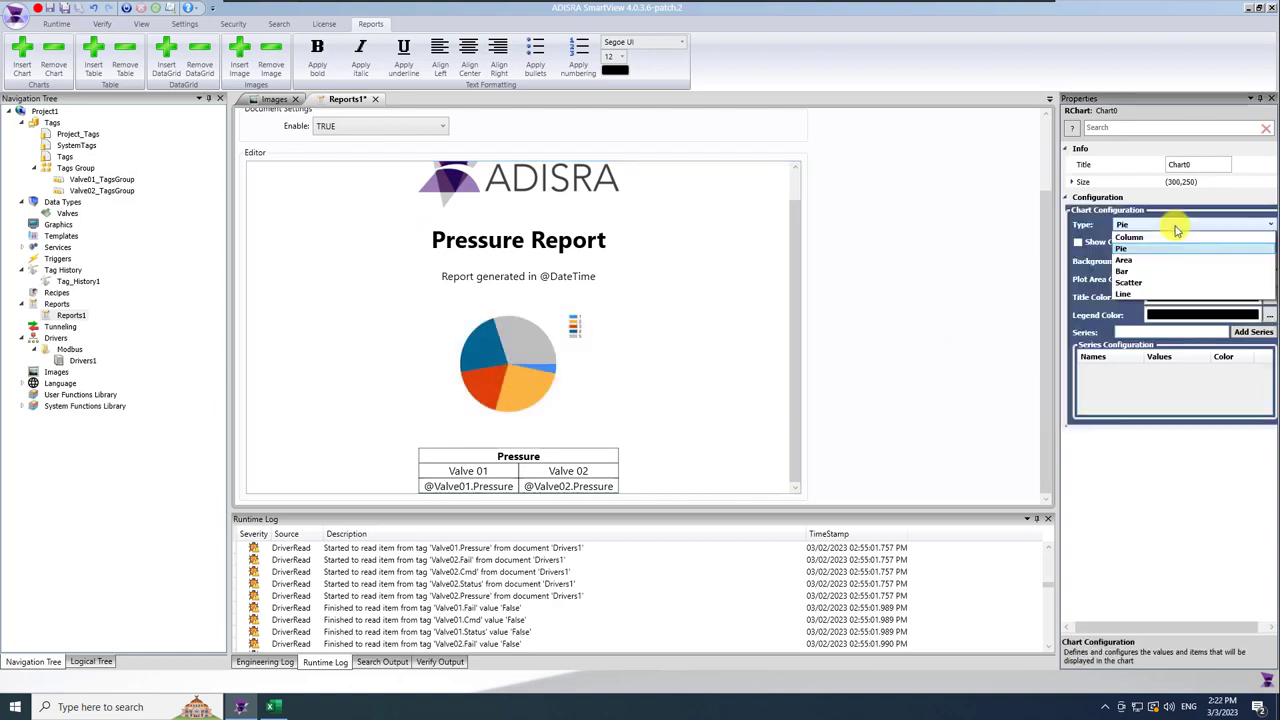
left_click(1176, 228)
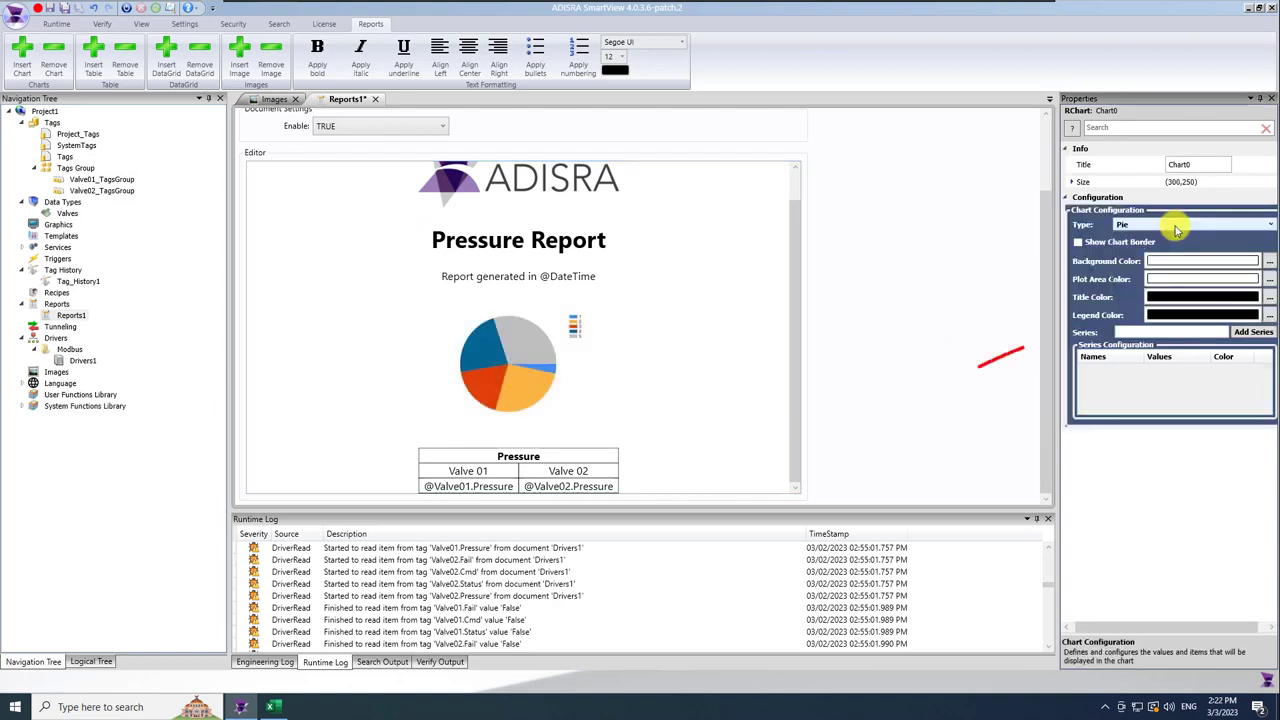
left_click(1163, 335)
type("Valve 01")
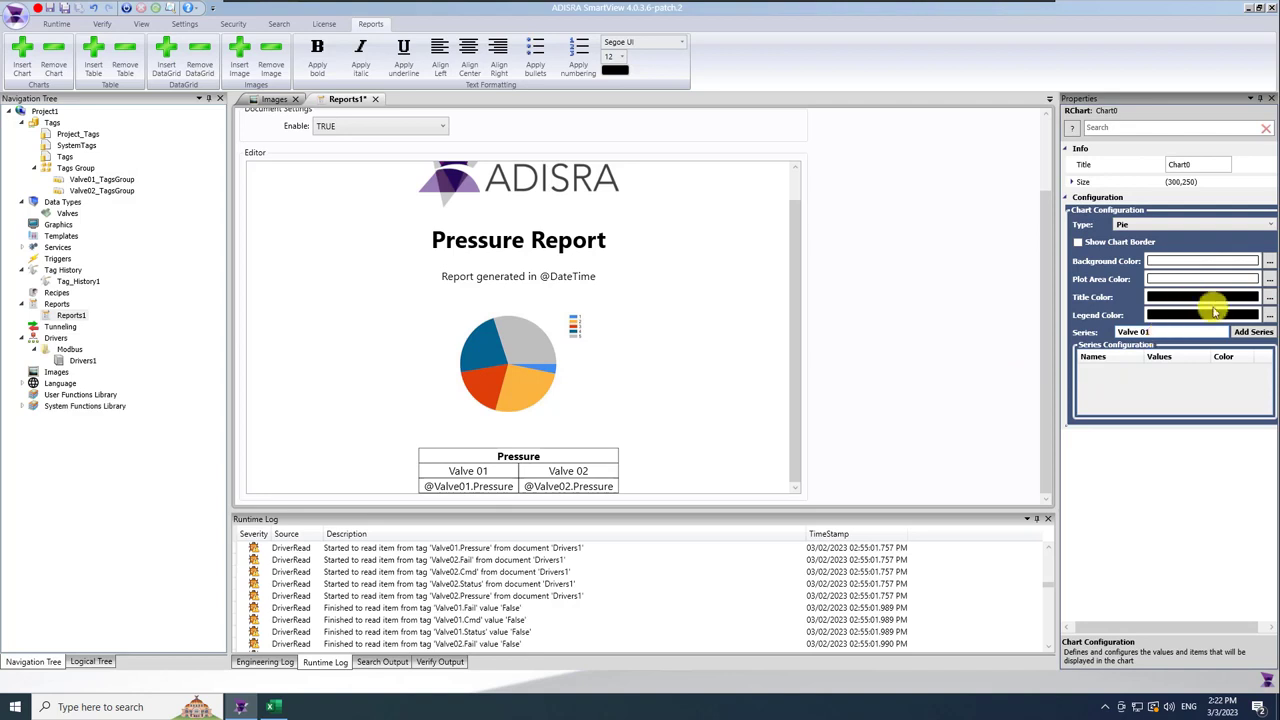
left_click(1253, 332)
left_click(1174, 332)
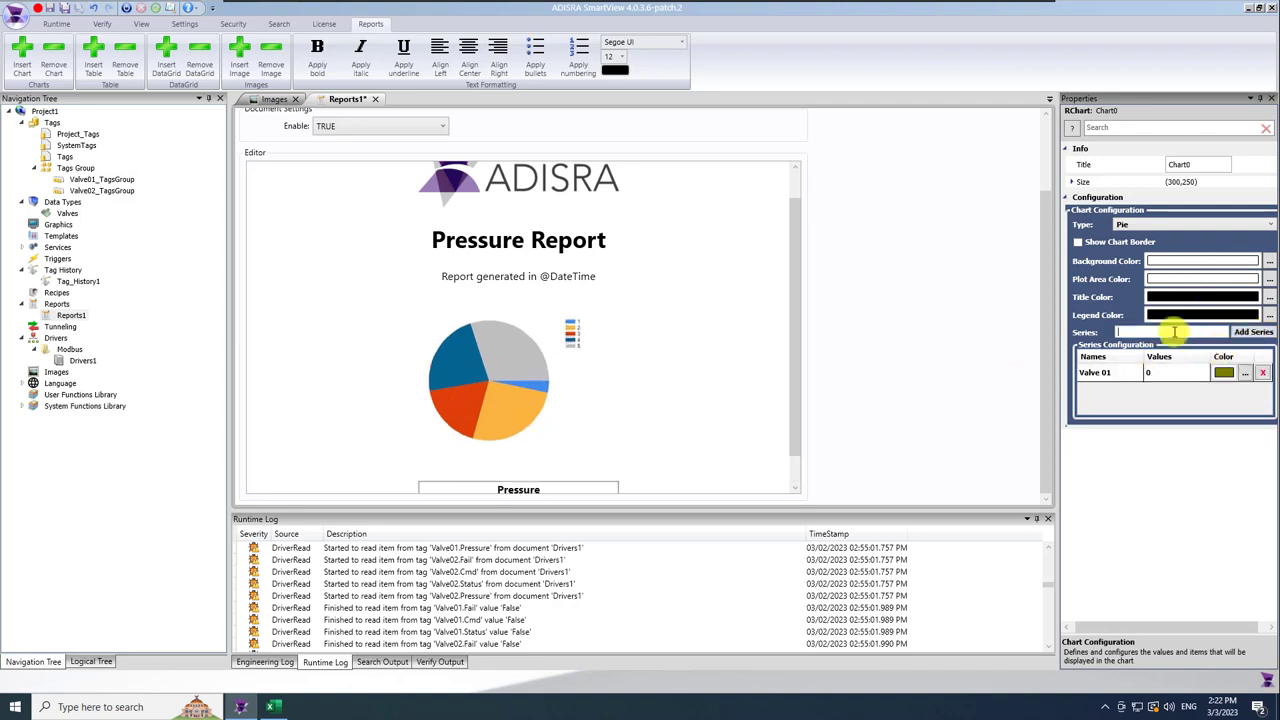
type("Valve 02")
left_click(1253, 332)
left_click(1153, 373)
type("@valve01.pressure")
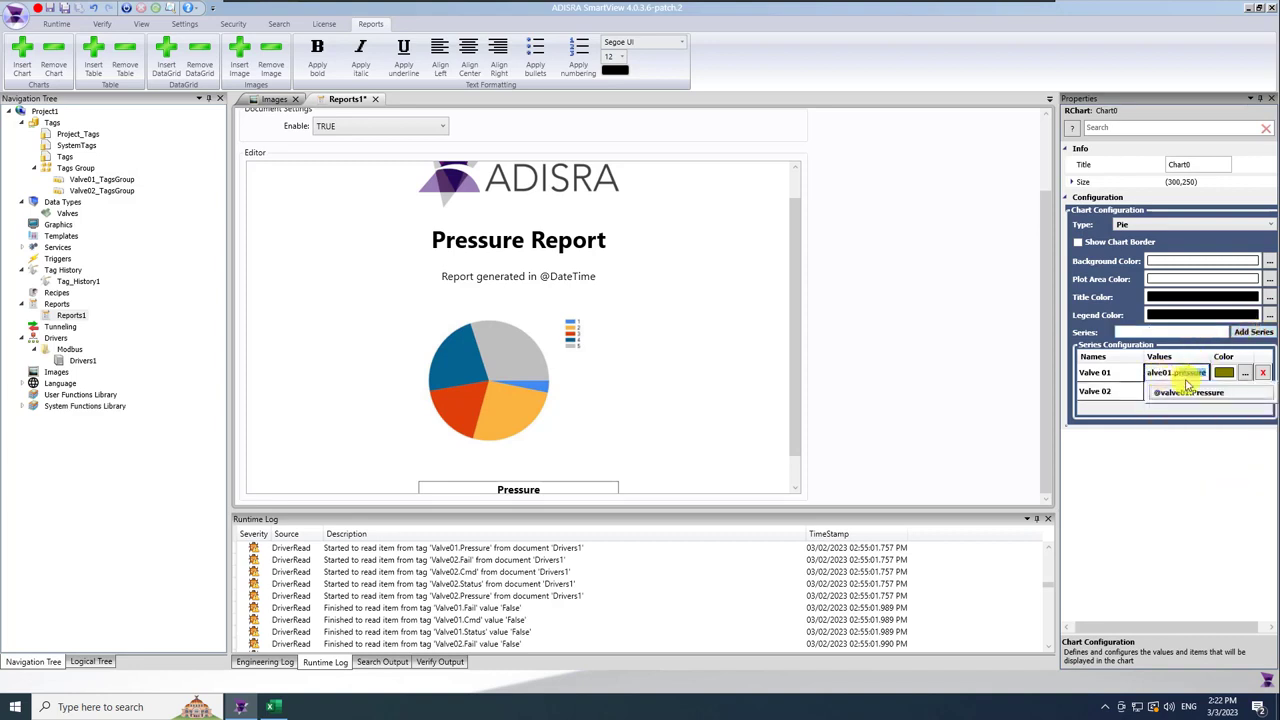
left_click(1192, 394)
double_click(1162, 394)
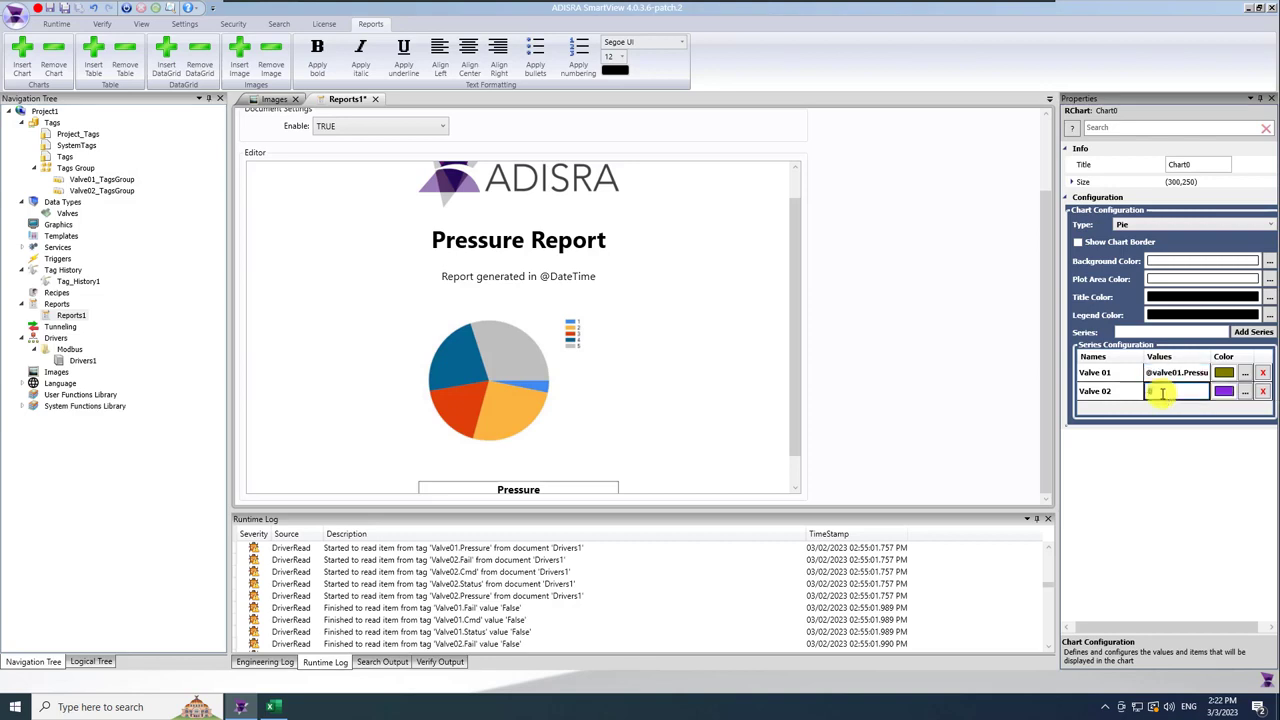
type("@valve")
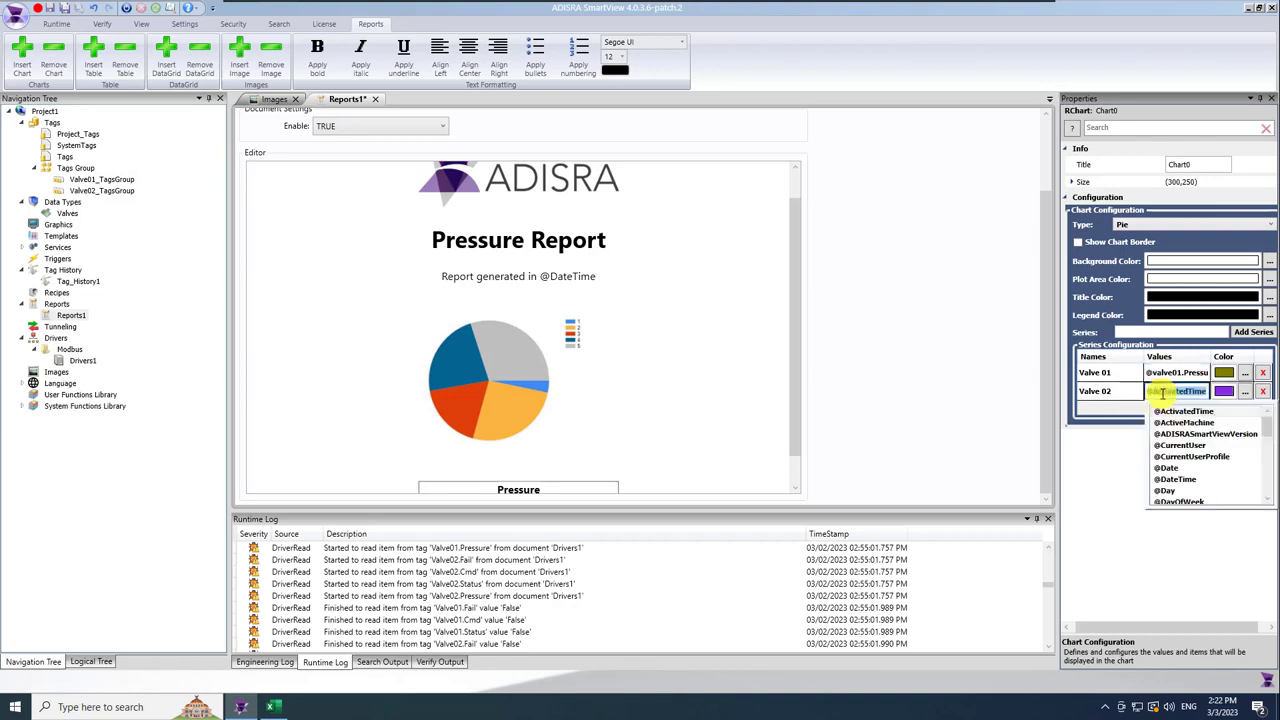
type("02.p")
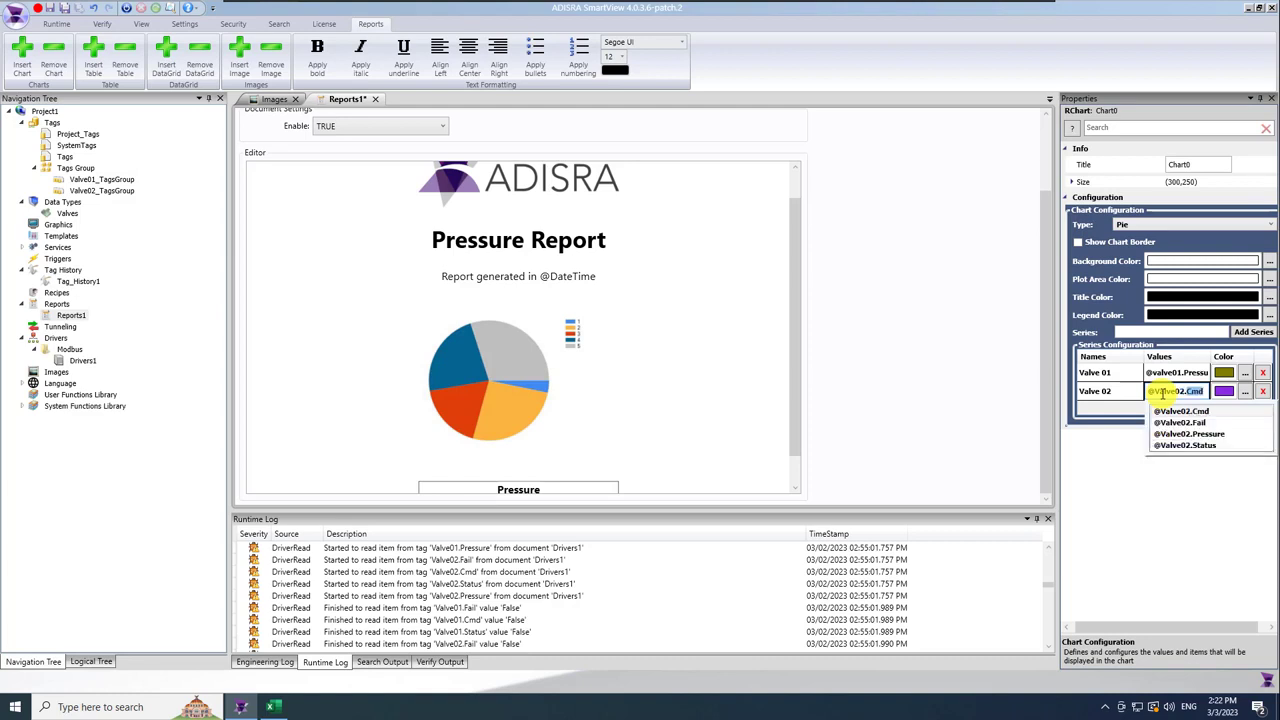
left_click(1172, 410)
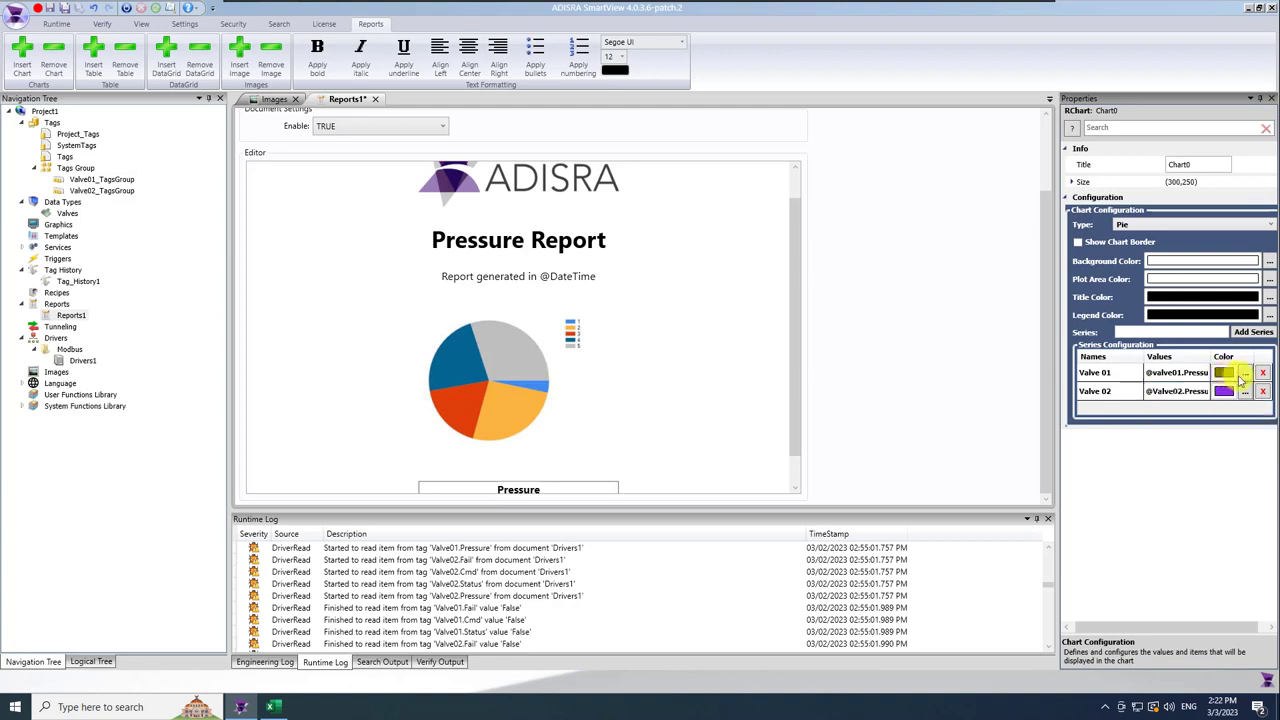
Colour the Valve 01 series bright red and keep Valve 02's violet colour.
left_click(1245, 372)
left_click_drag(606, 299, 605, 295)
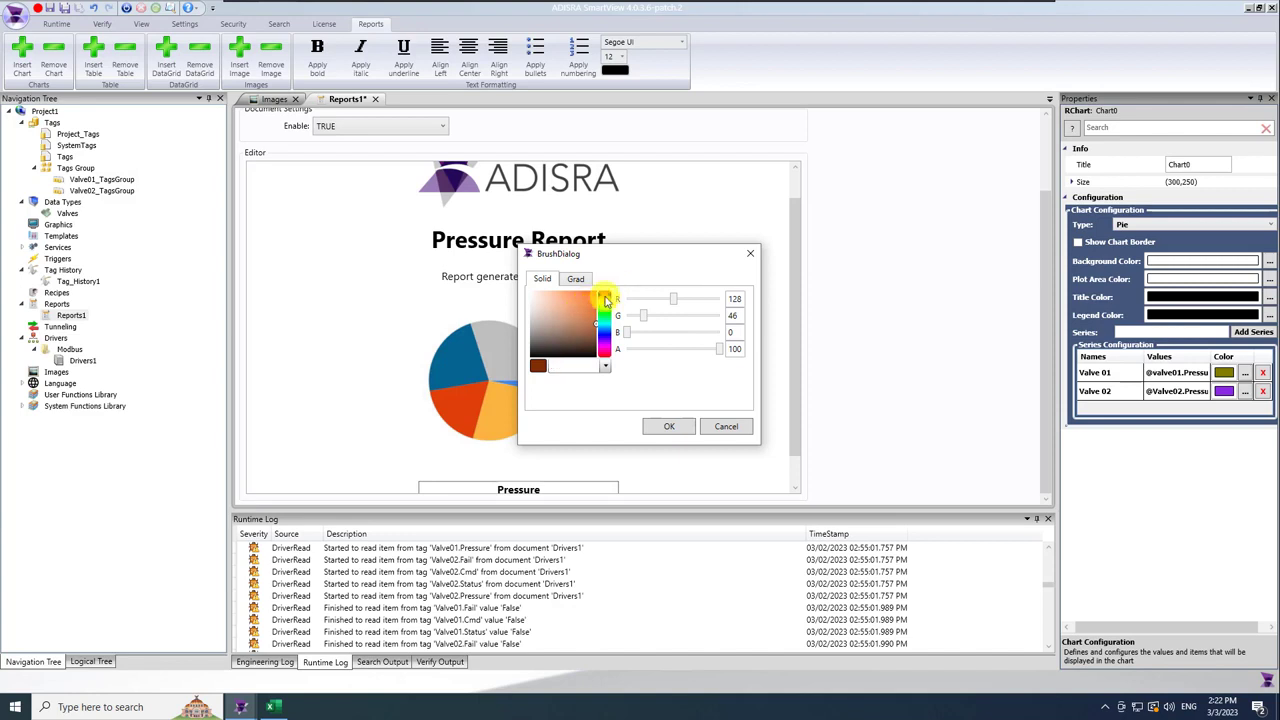
left_click(604, 291)
left_click(588, 299)
left_click(656, 428)
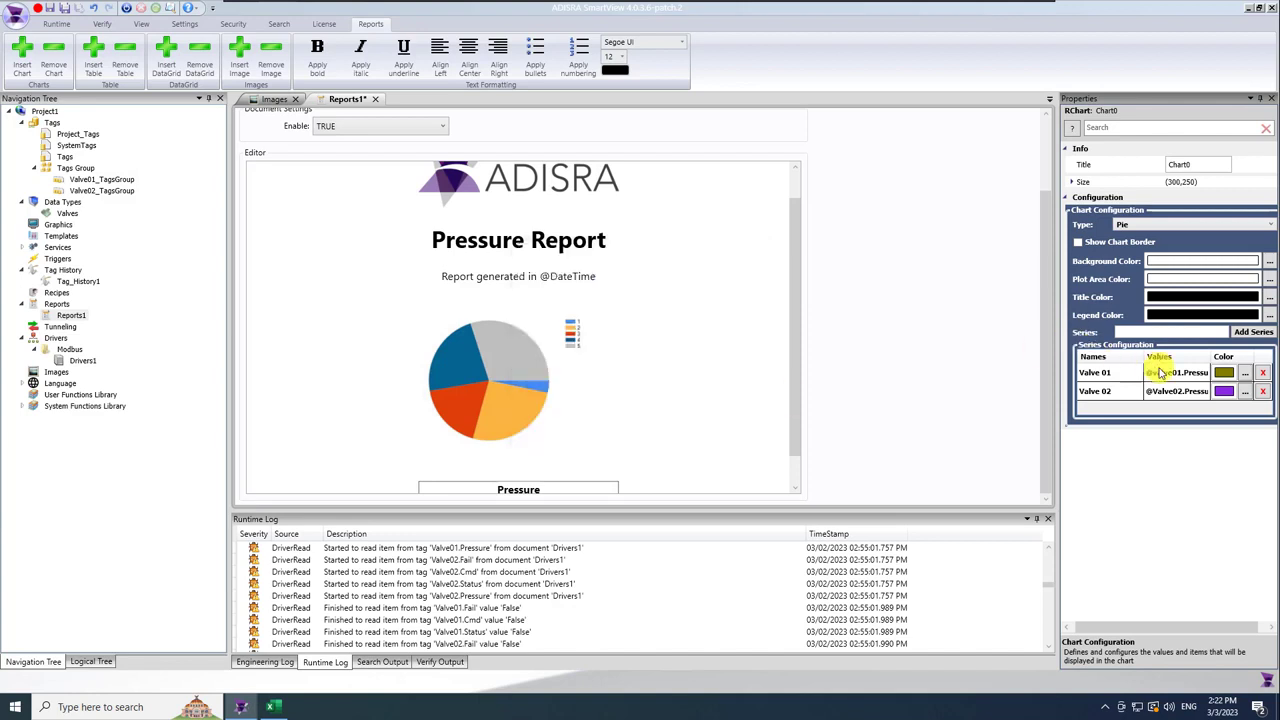
left_click(1245, 391)
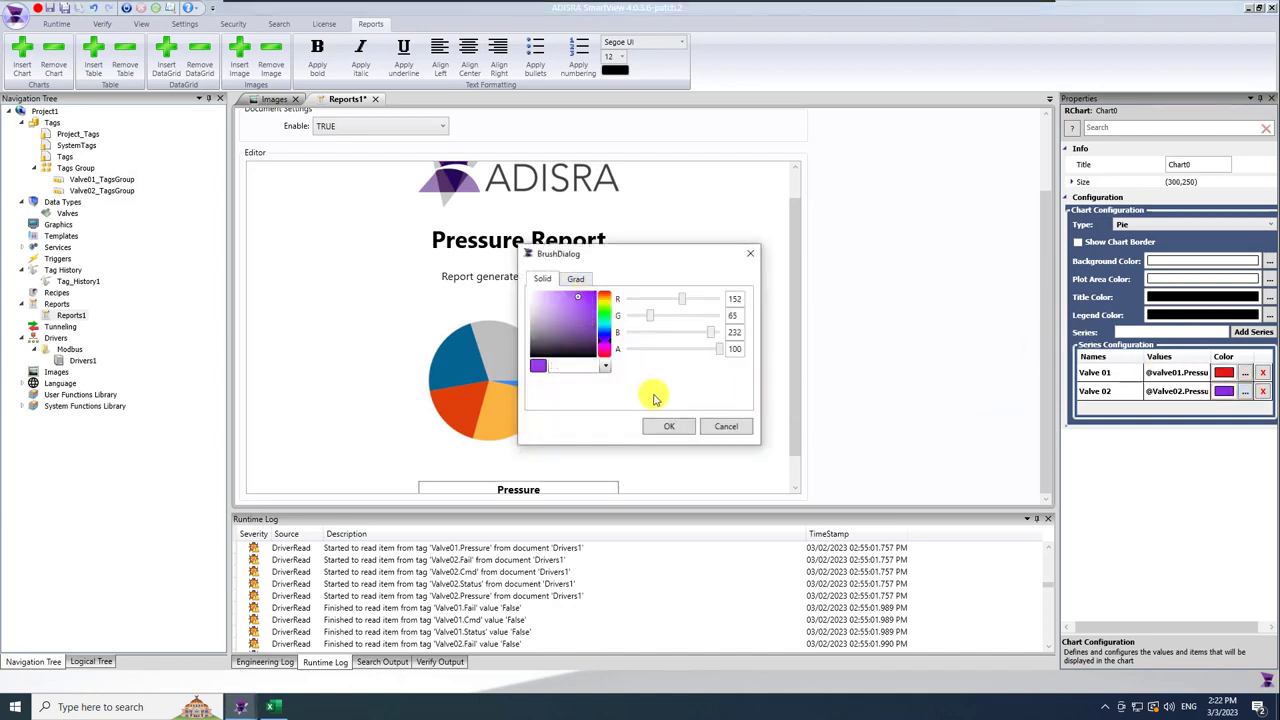
left_click(667, 426)
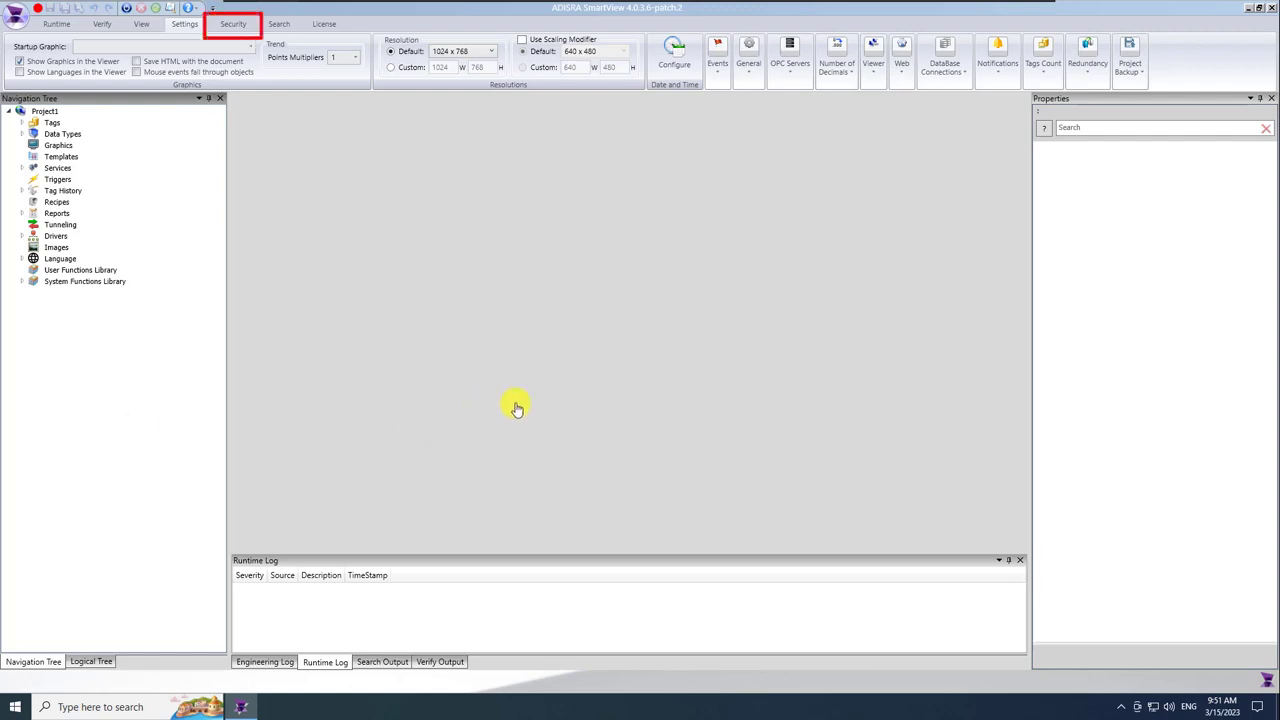
Set the project's Initial User to Guest in the security settings.
left_click(229, 25)
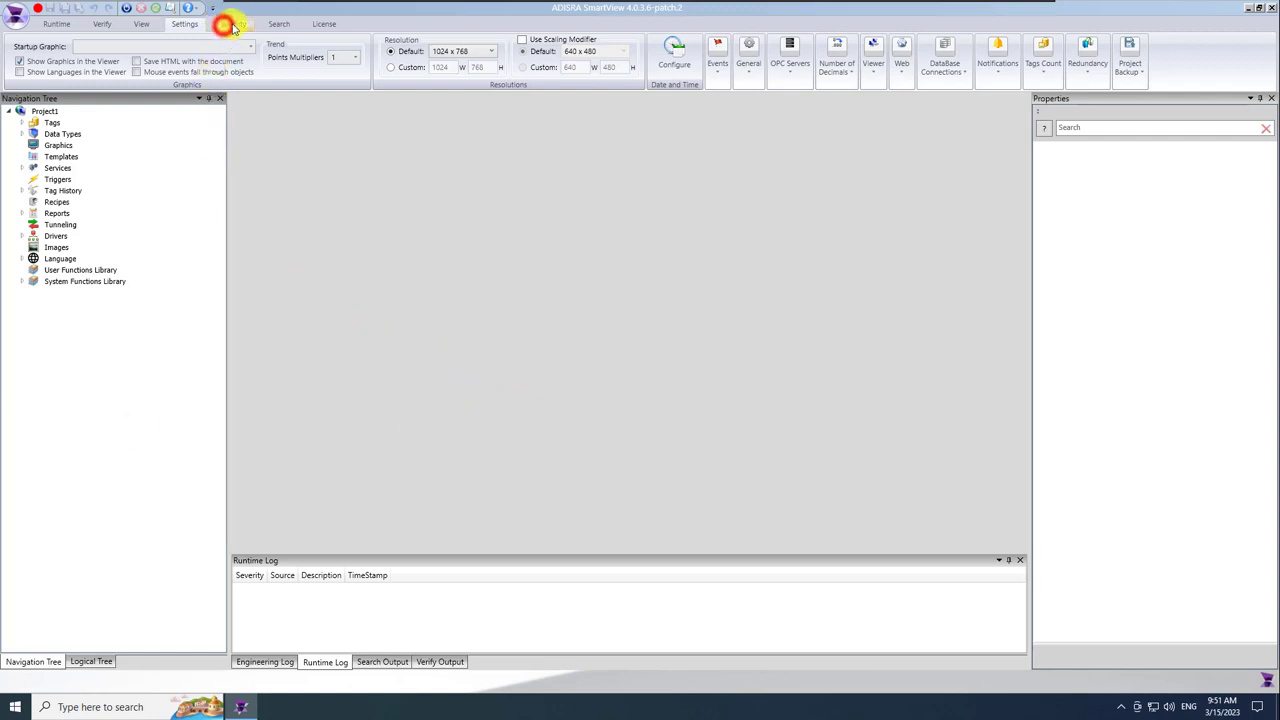
left_click(245, 27)
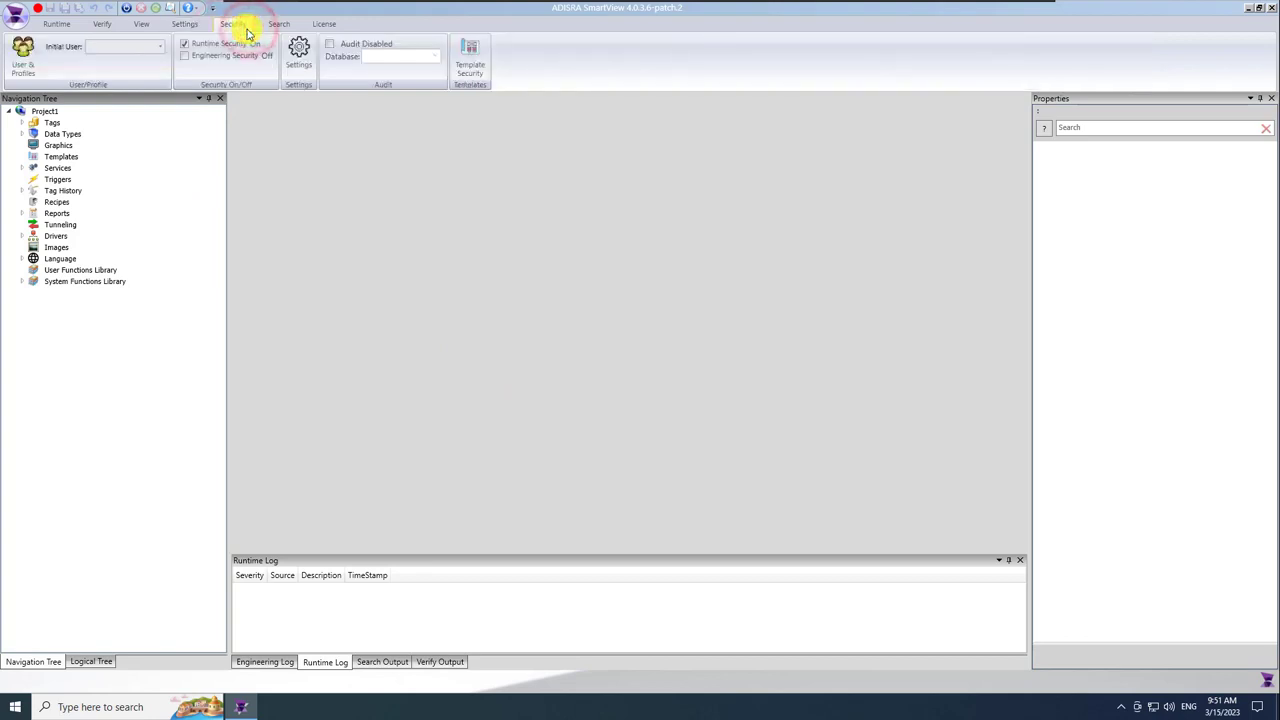
left_click(158, 47)
left_click(128, 77)
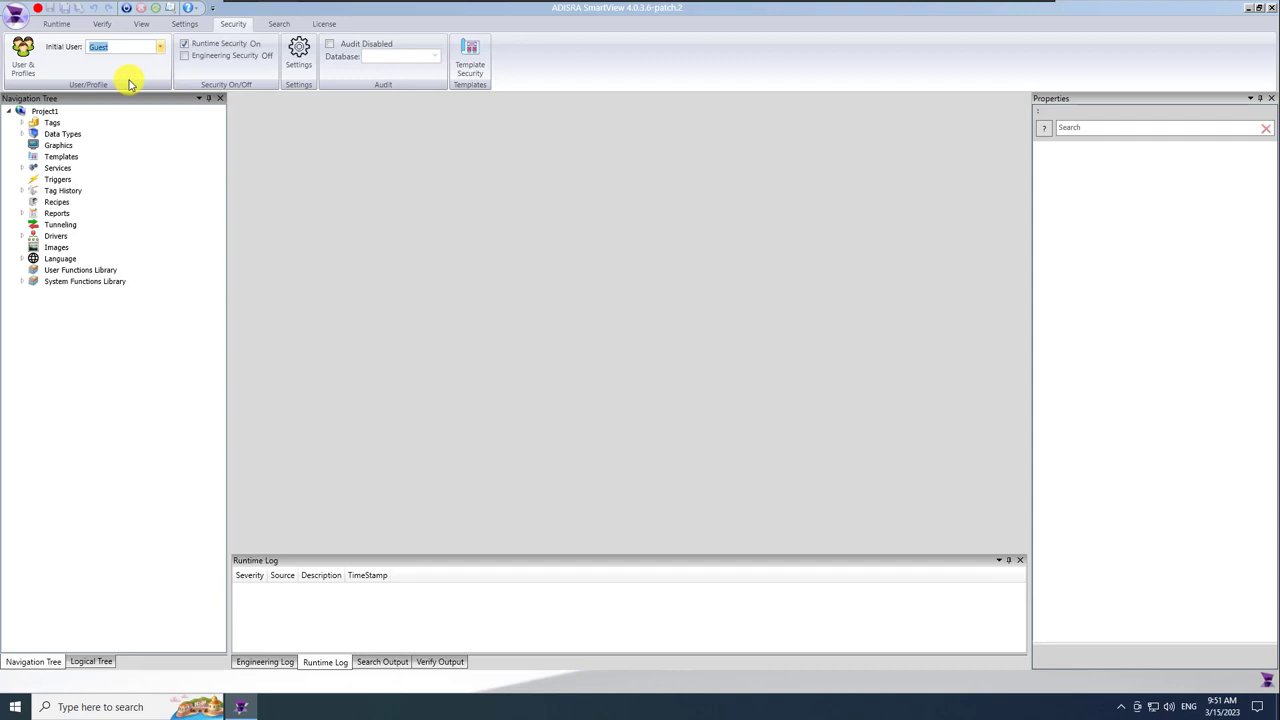
Create a new user profile named Operator.
left_click(25, 57)
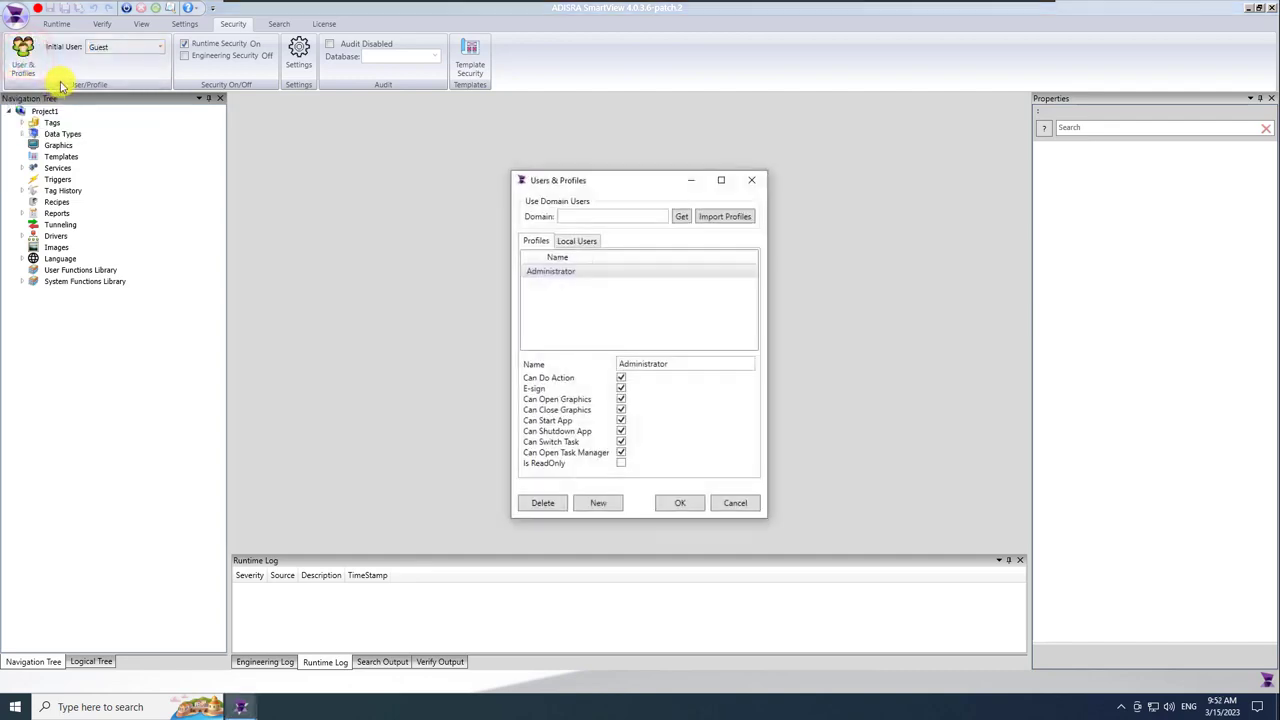
left_click(598, 503)
left_click_drag(666, 363, 571, 364)
type("Opera")
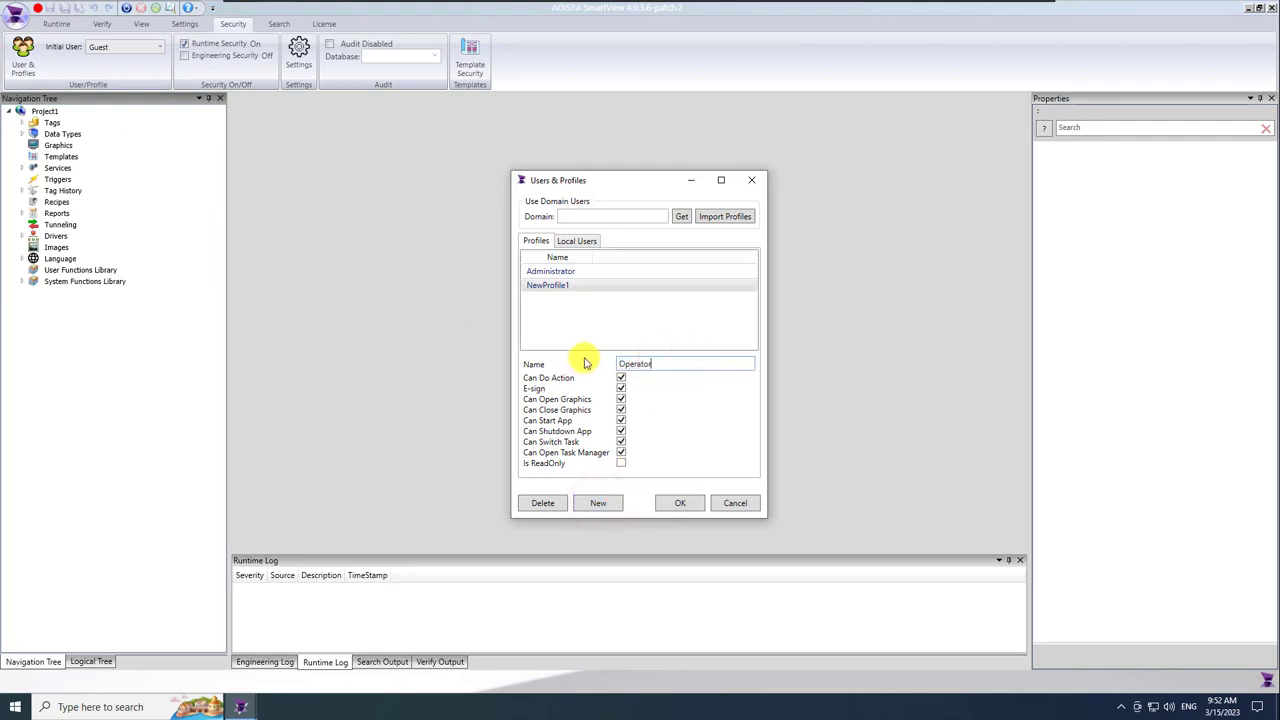
Add local user Operator1 with a password, login and the Operator profile.
left_click(584, 241)
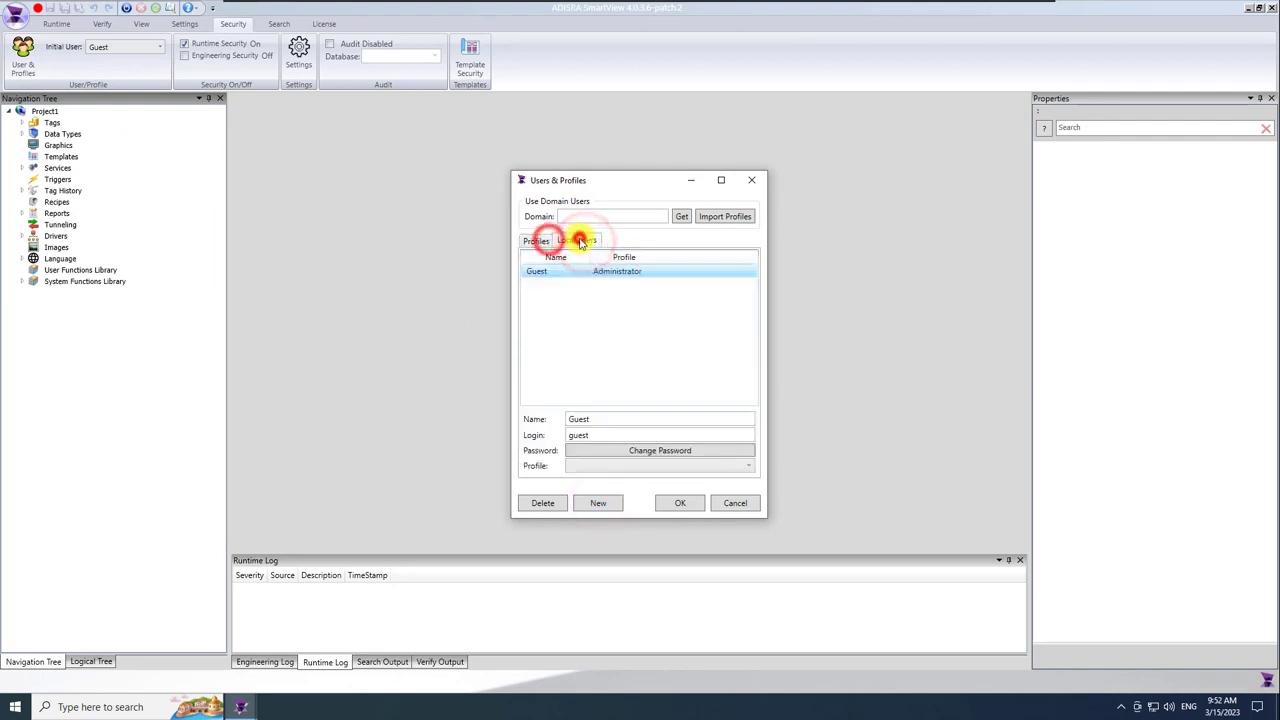
left_click(600, 505)
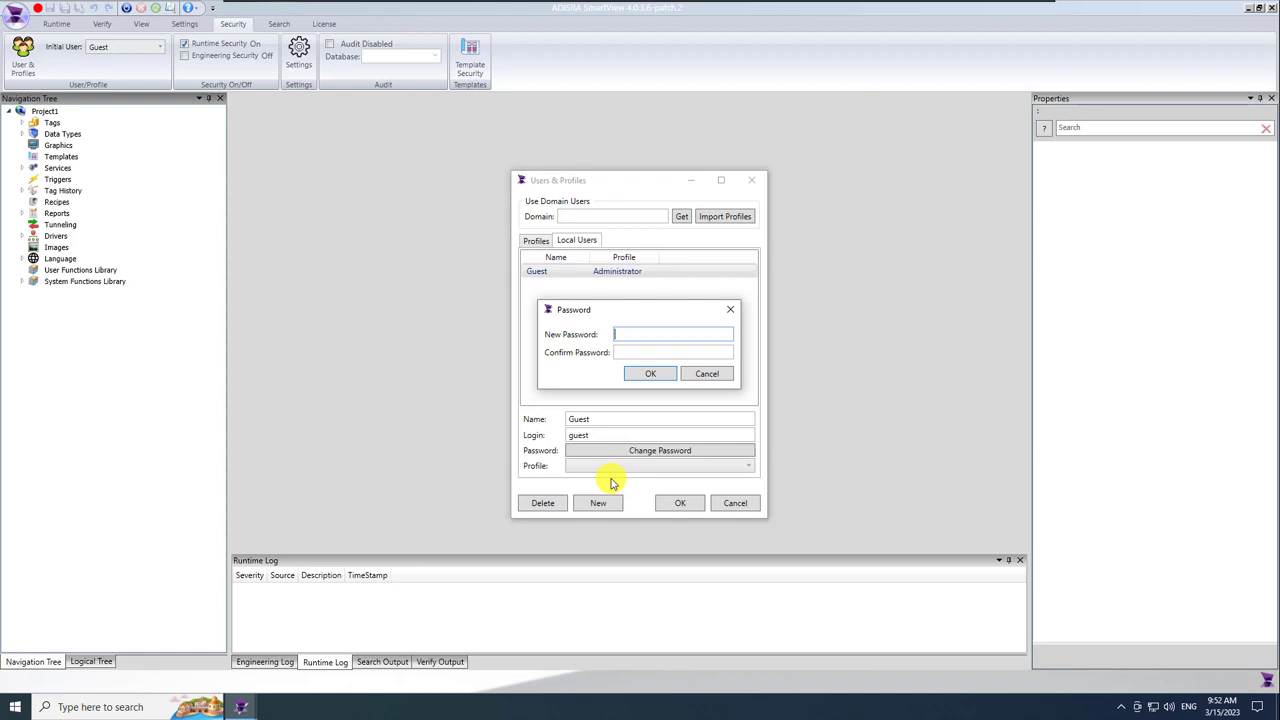
type("123")
key("Tab")
type("123")
left_click(645, 378)
double_click(610, 418)
type("Operator")
key("Tab")
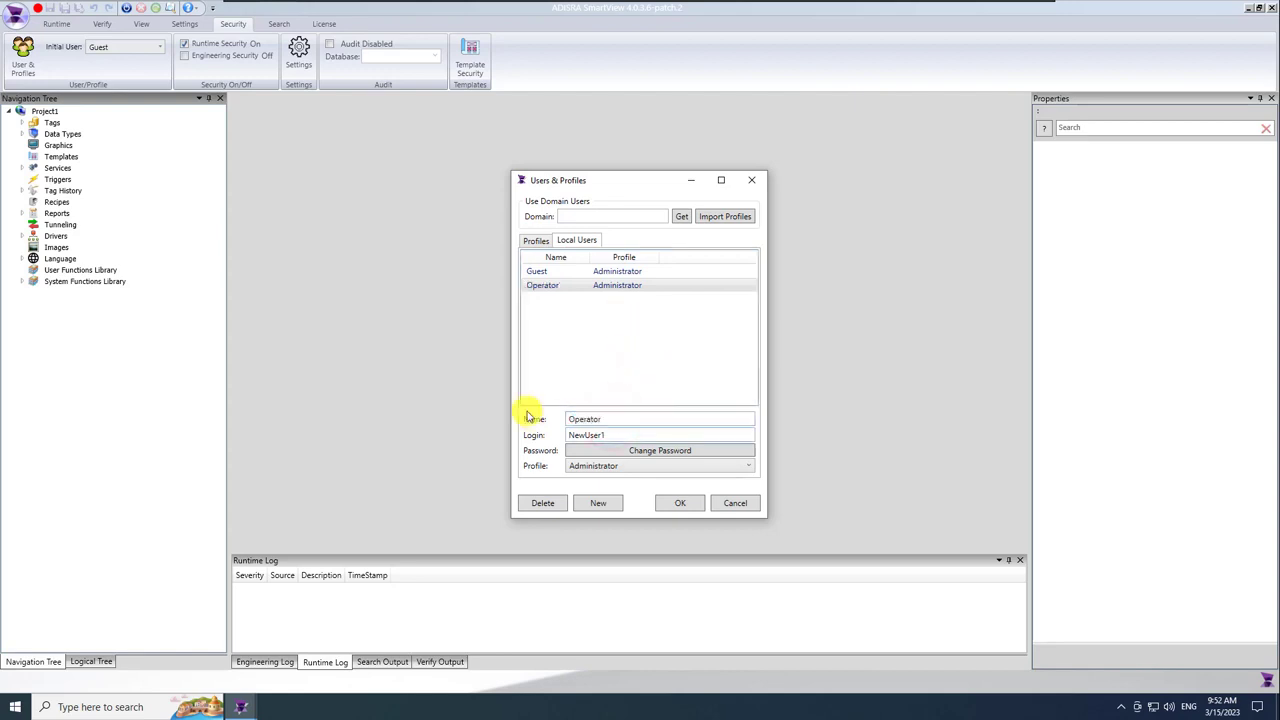
key("shift+Right")
key("shift+Right")
key("shift+Right")
key("shift+Right")
key("shift+Right")
key("shift+Right")
key("shift+Right")
key("shift+Right")
type("Opera")
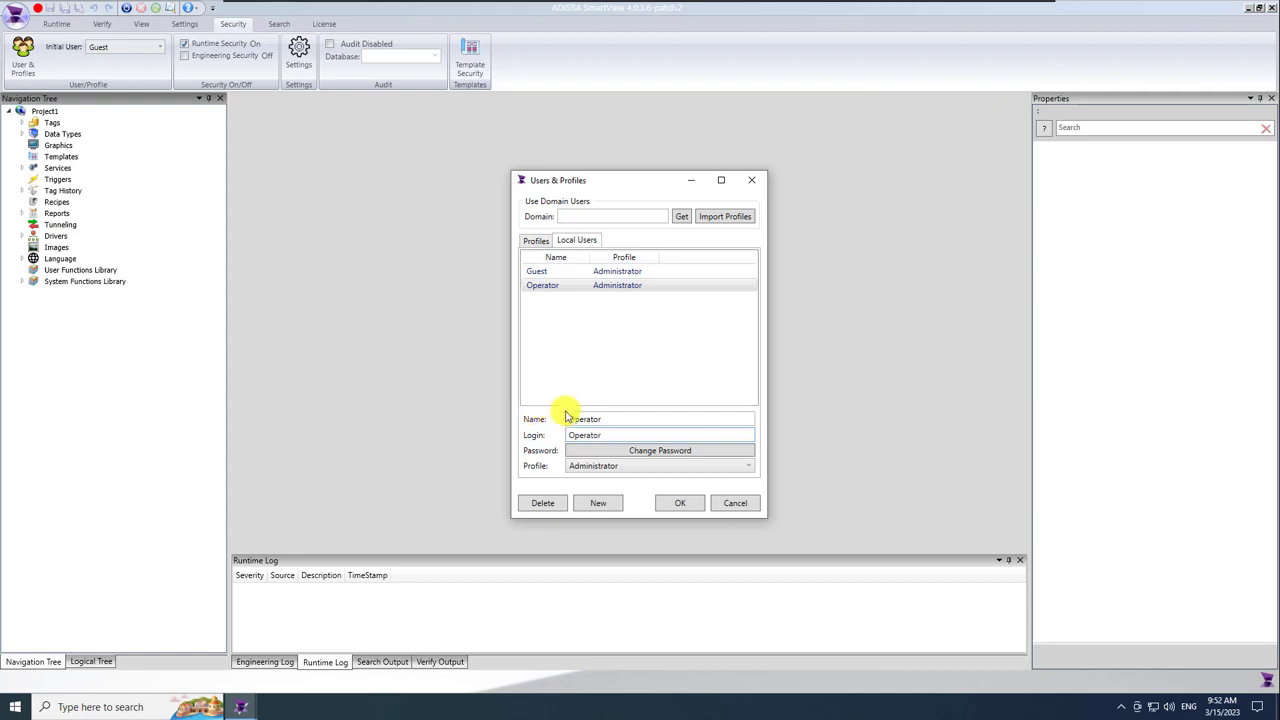
left_click(620, 466)
left_click(611, 494)
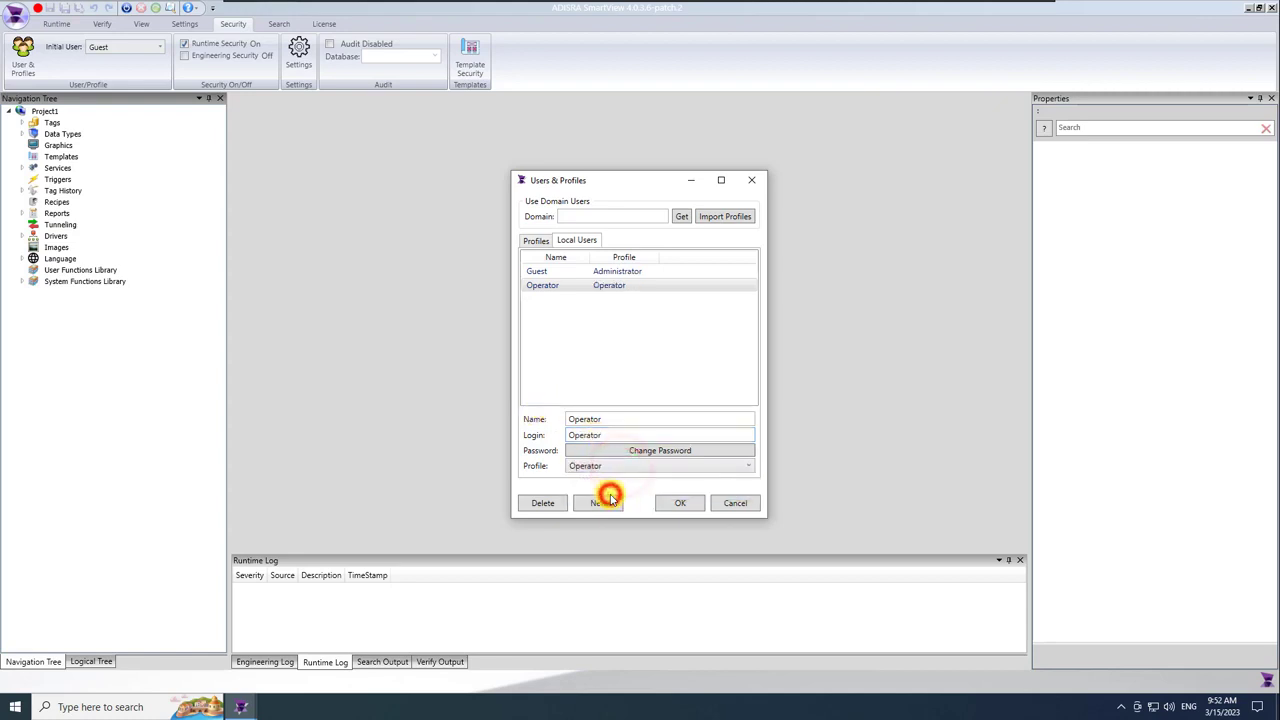
left_click(606, 420)
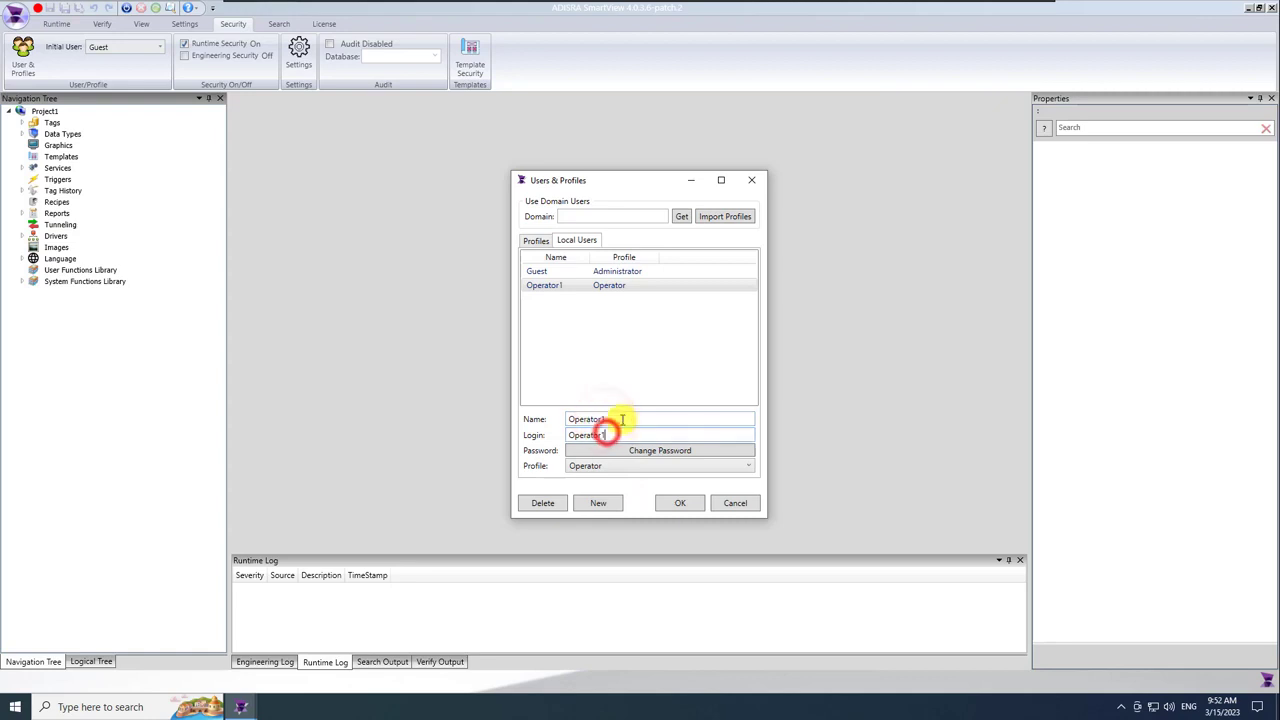
type("1")
Add local user Operator2 with a password, login Operator2 and the Operator profile.
left_click(595, 452)
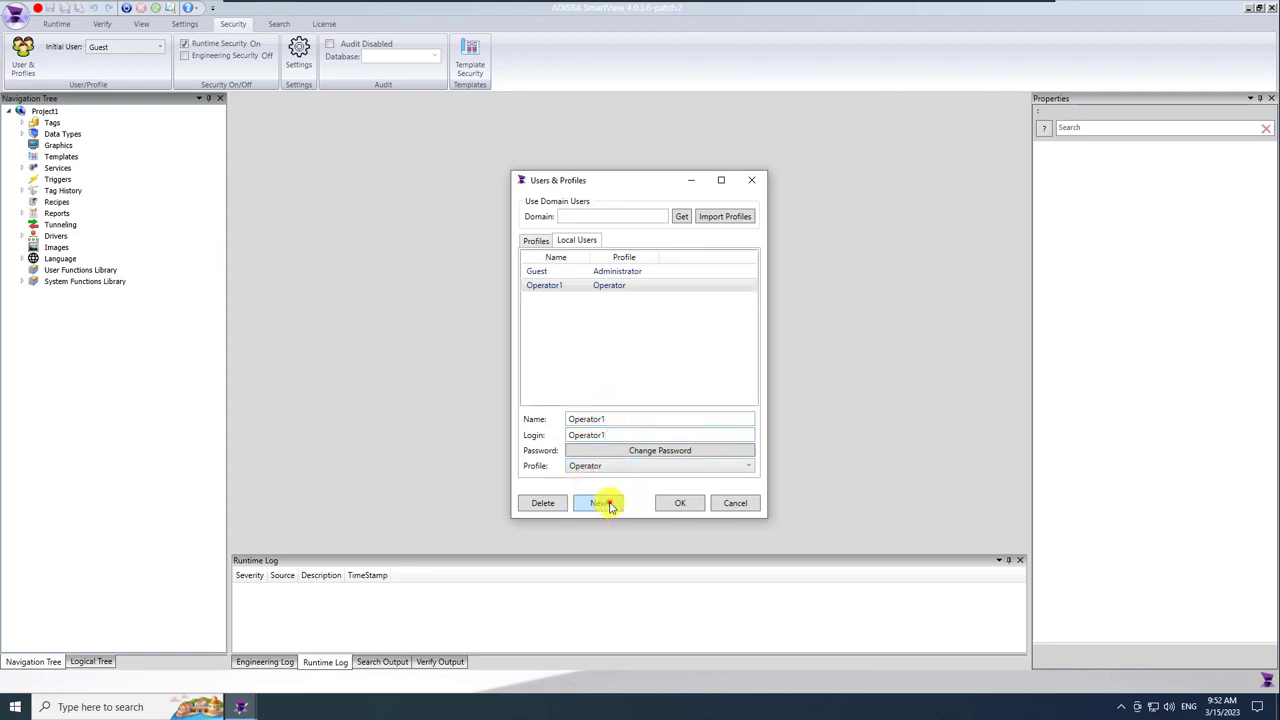
type("123")
left_click(646, 353)
type("123")
left_click(650, 373)
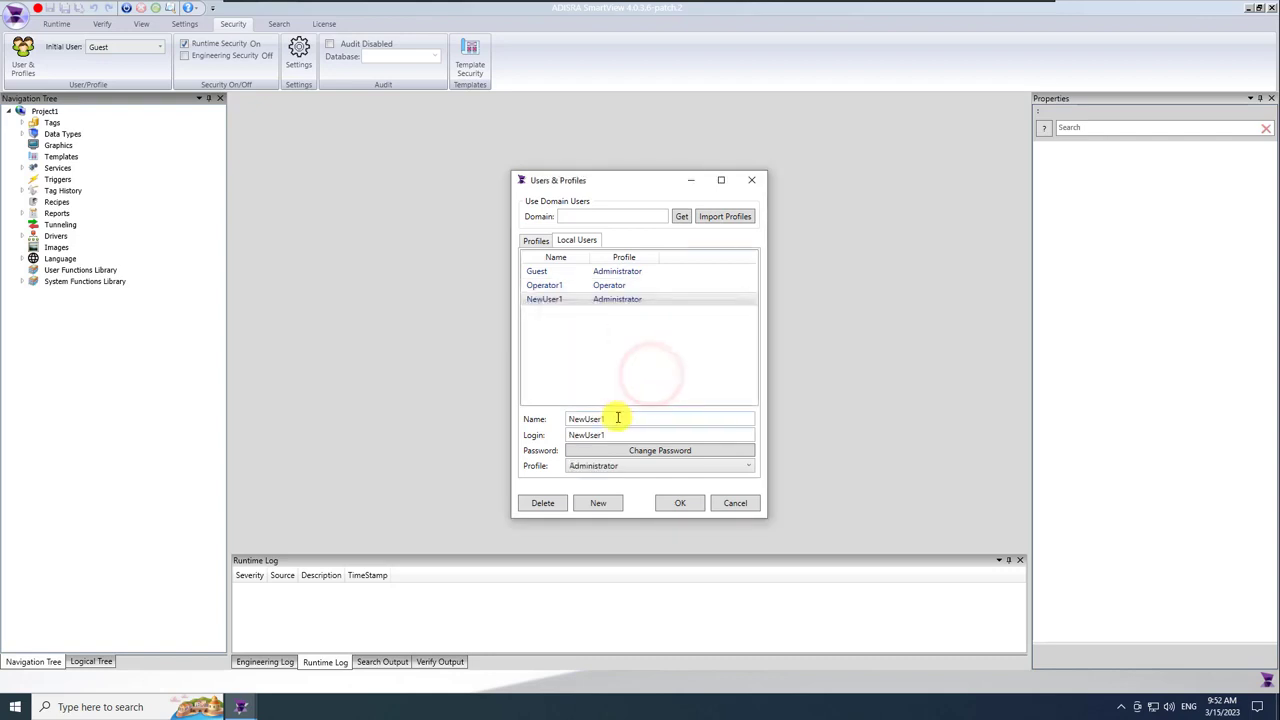
left_click(617, 465)
left_click(603, 489)
double_click(614, 418)
type("Operator2")
key("Tab")
type("Operator")
key("shift+Right")
key("shift+Right")
key("shift+Right")
key("shift+Right")
key("shift+Right")
key("shift+Right")
key("shift+Right")
key("shift+Right")
type("2")
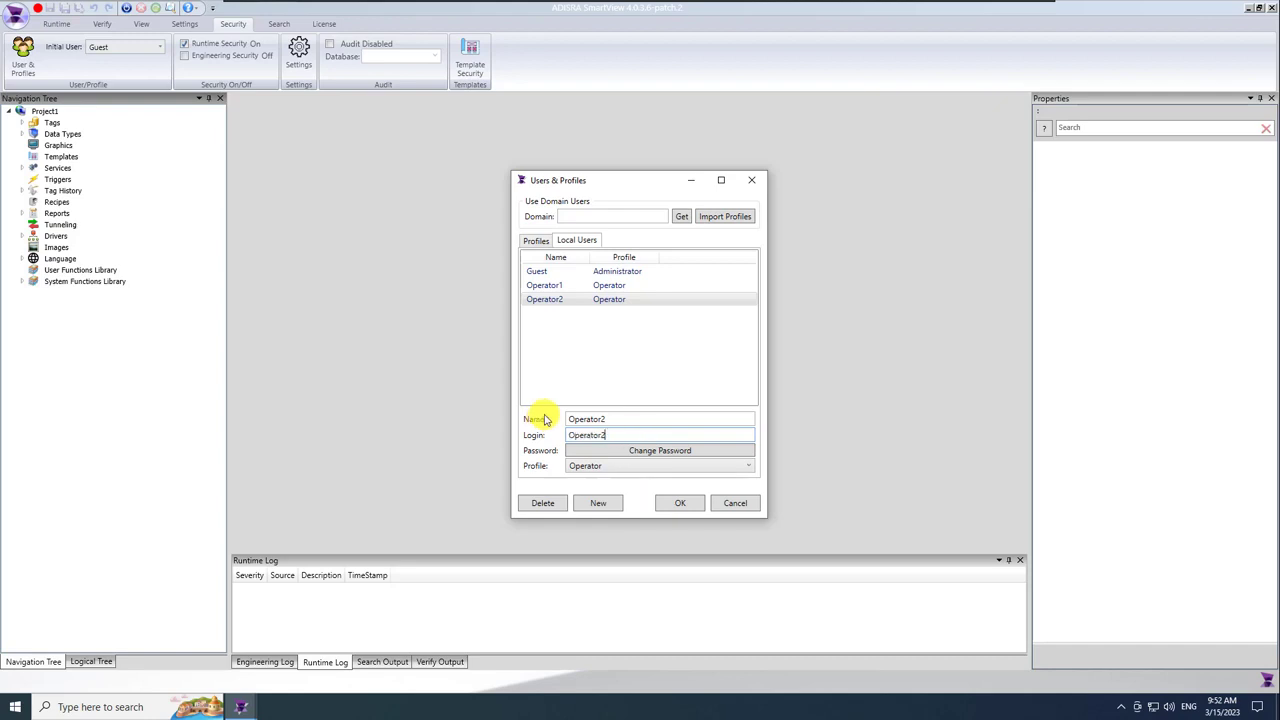
Uncheck two permissions on the Operator profile and close Users & Profiles with OK.
left_click(533, 244)
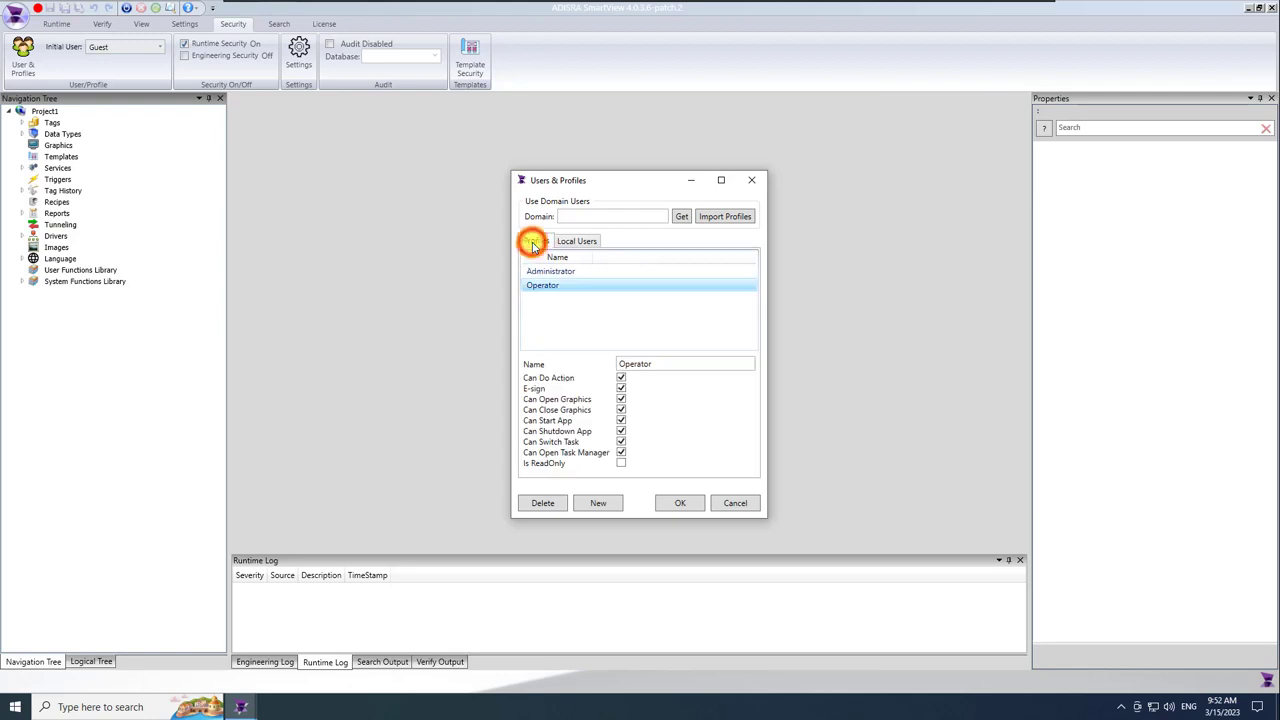
left_click(549, 286)
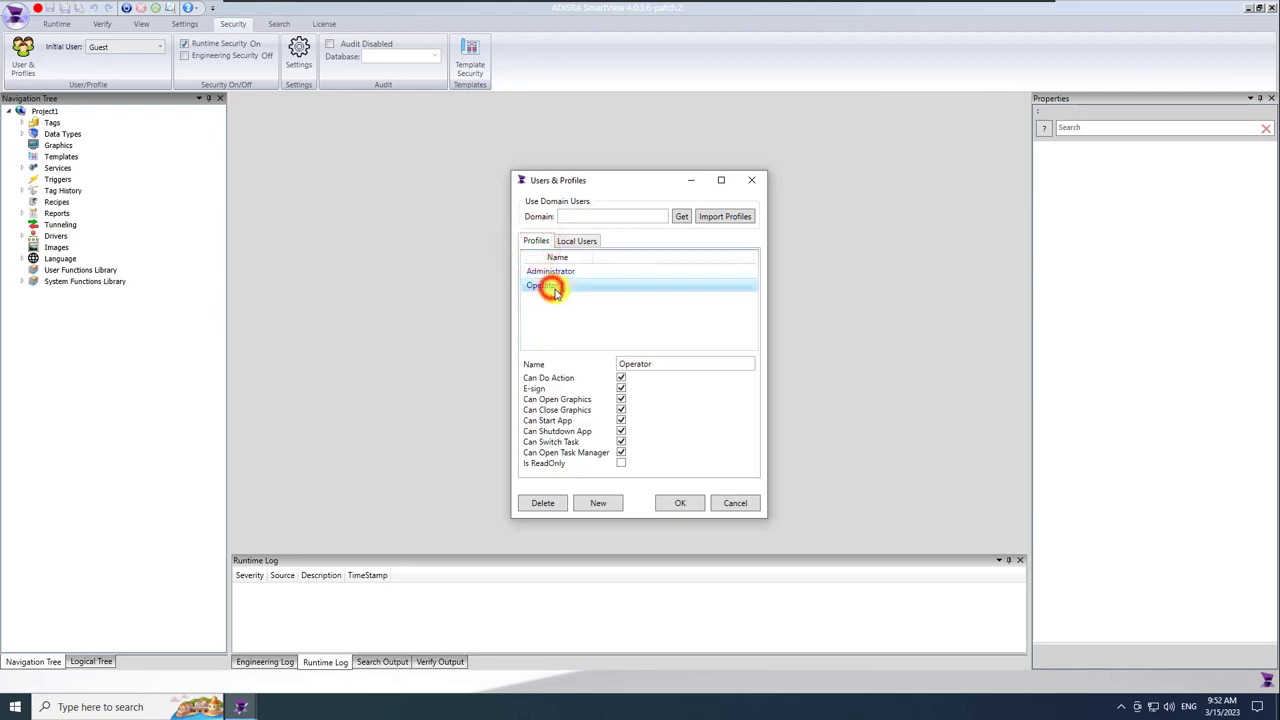
left_click(621, 449)
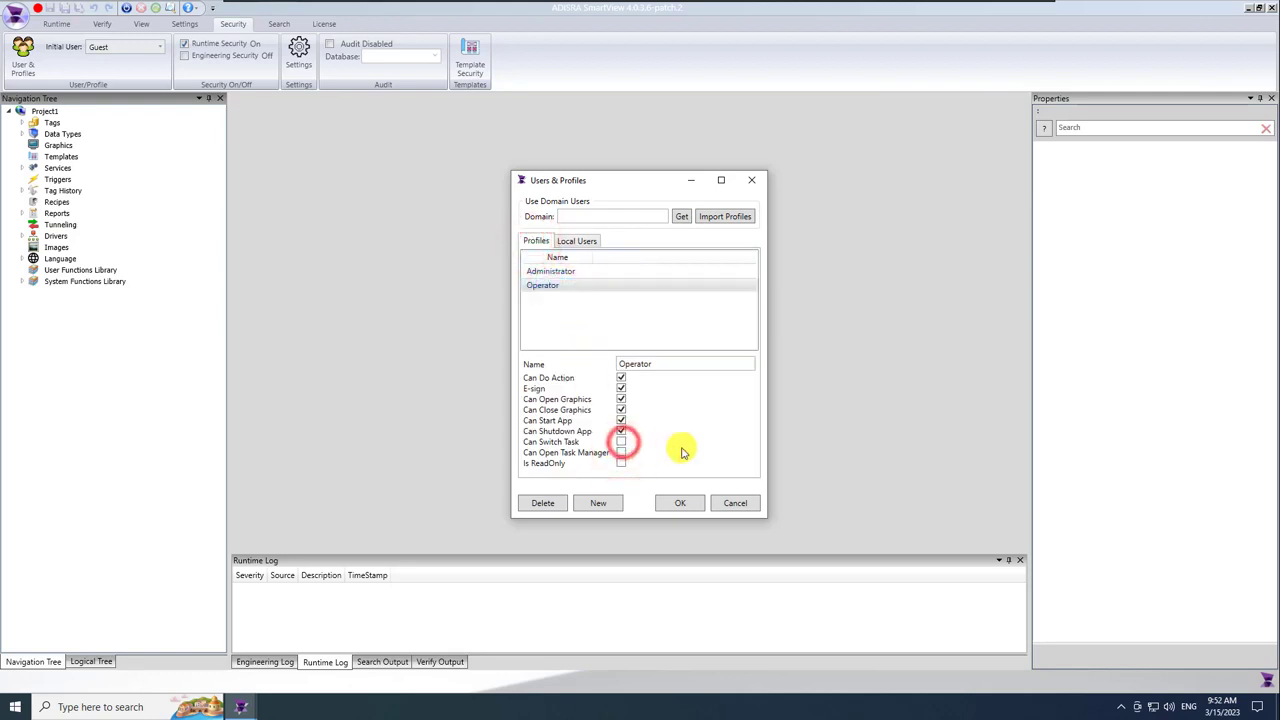
left_click(621, 388)
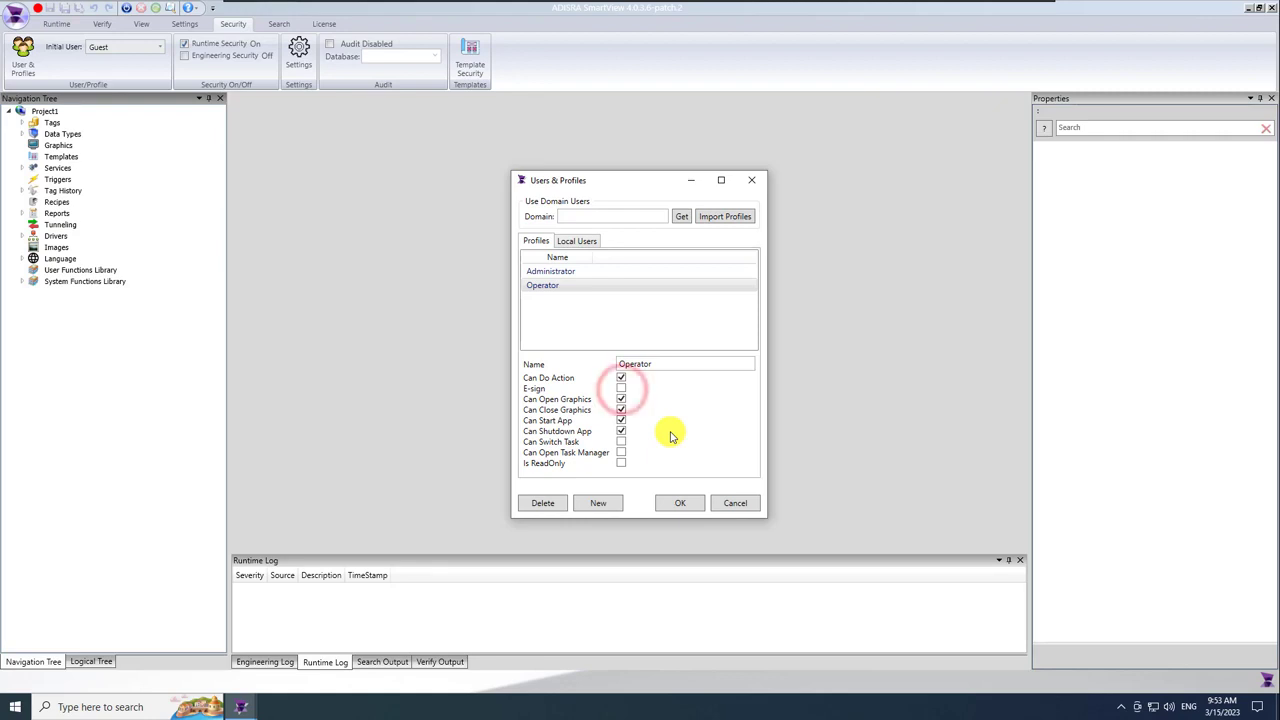
left_click(680, 503)
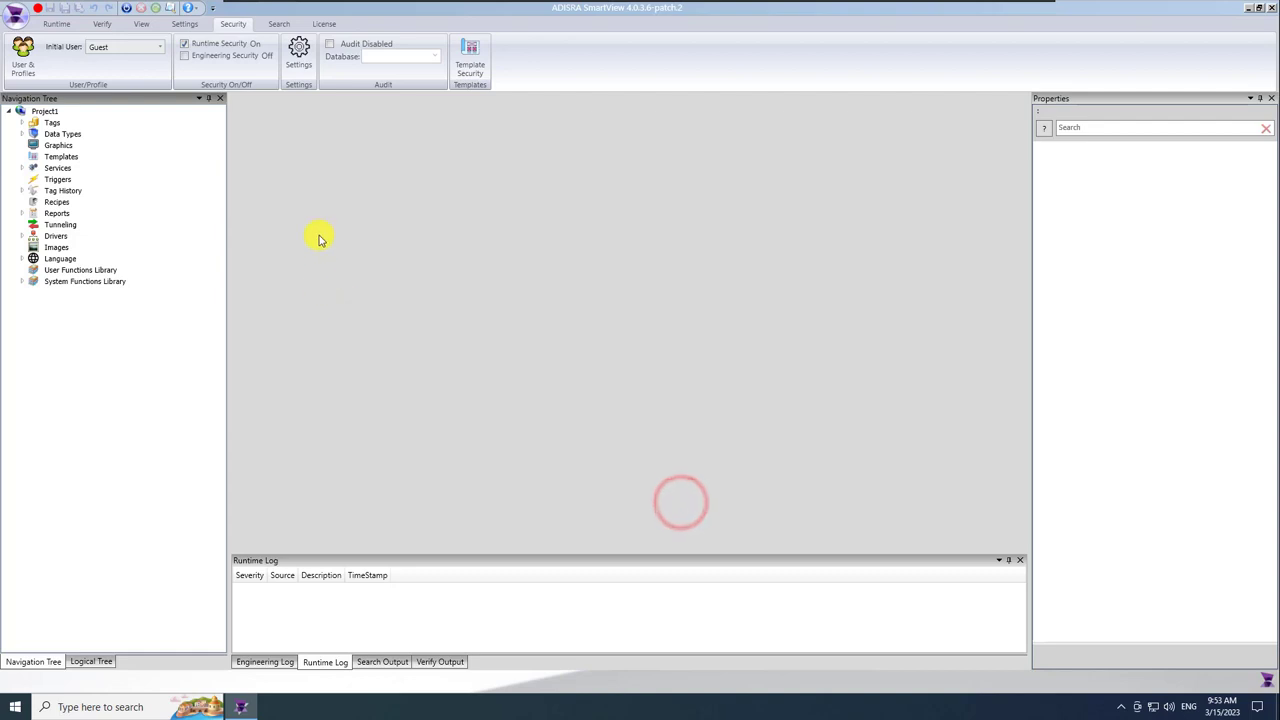
Enable automatic logoff after 10 idle minutes in the security settings.
left_click(298, 52)
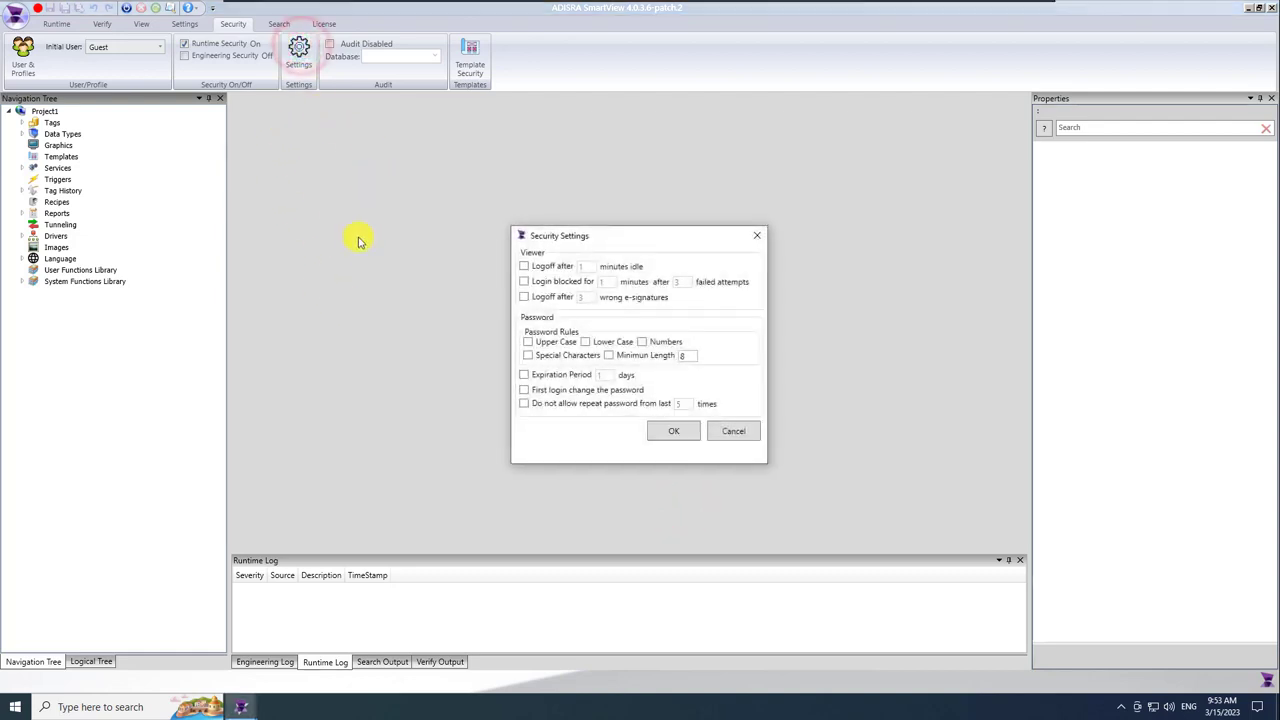
left_click(524, 266)
left_click(586, 266)
type("10")
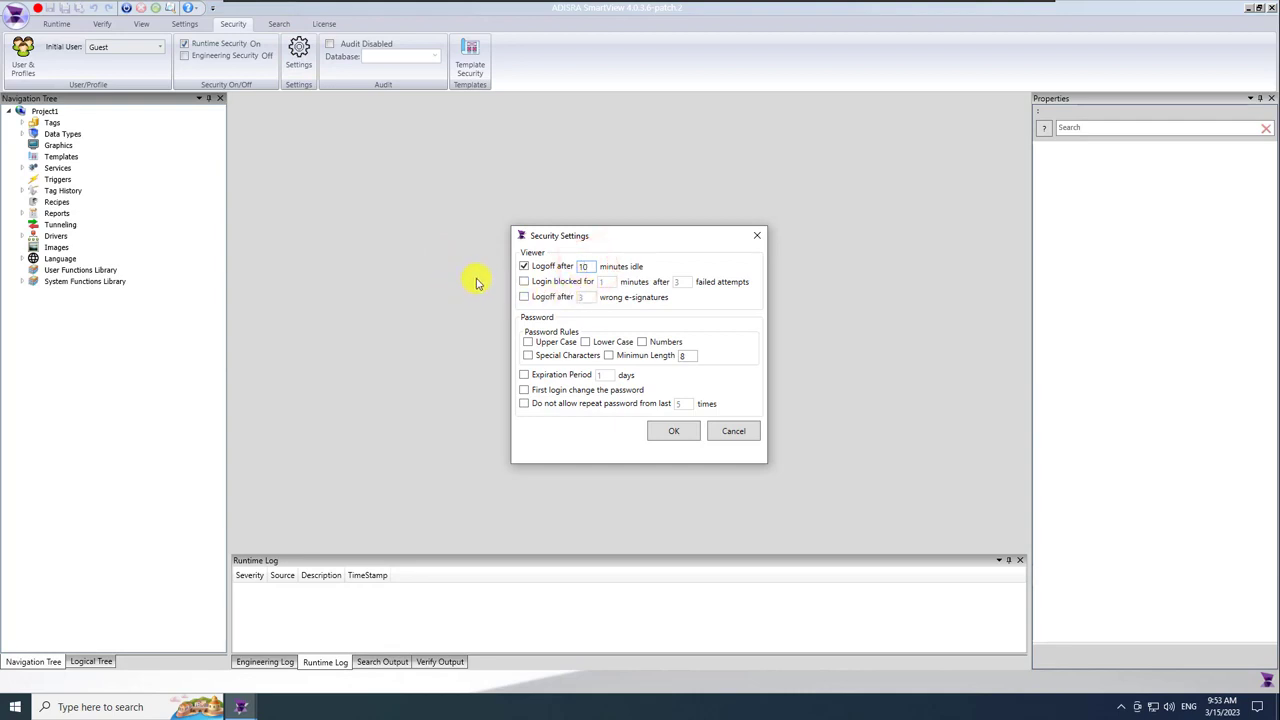
left_click(670, 433)
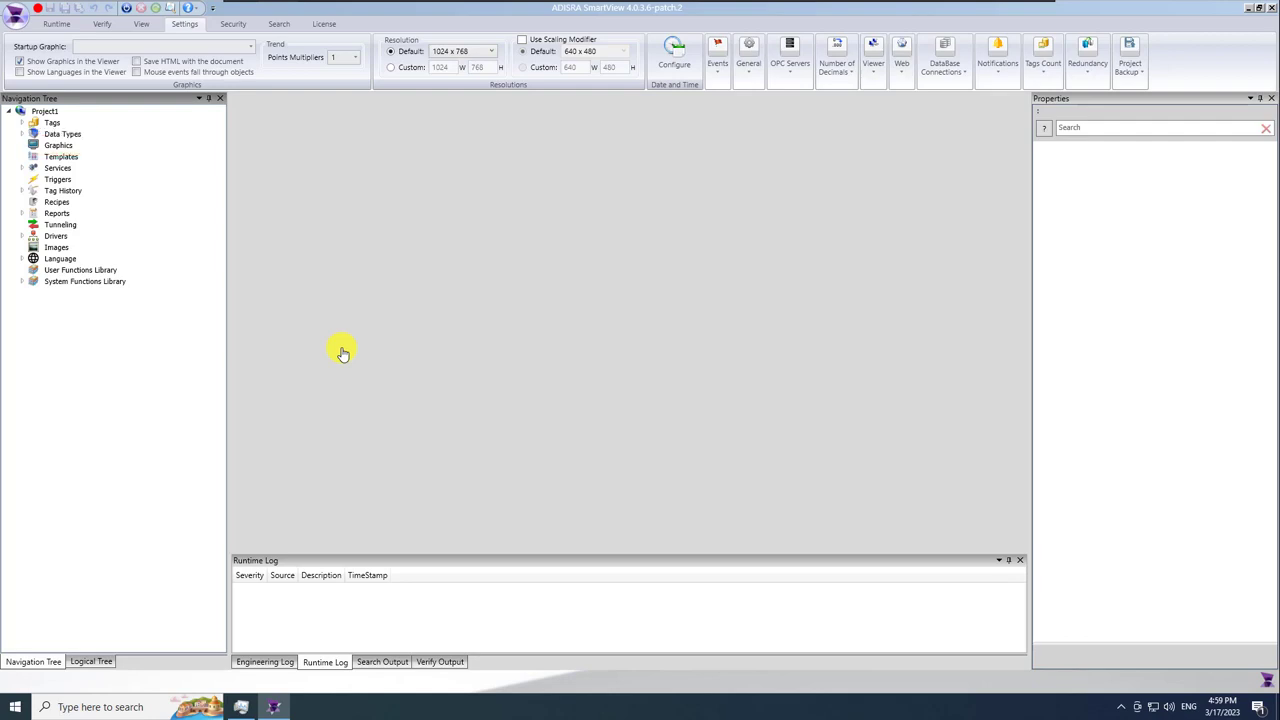
Create a new graphics screen, save it as scr00_Frame, and close it.
right_click(59, 145)
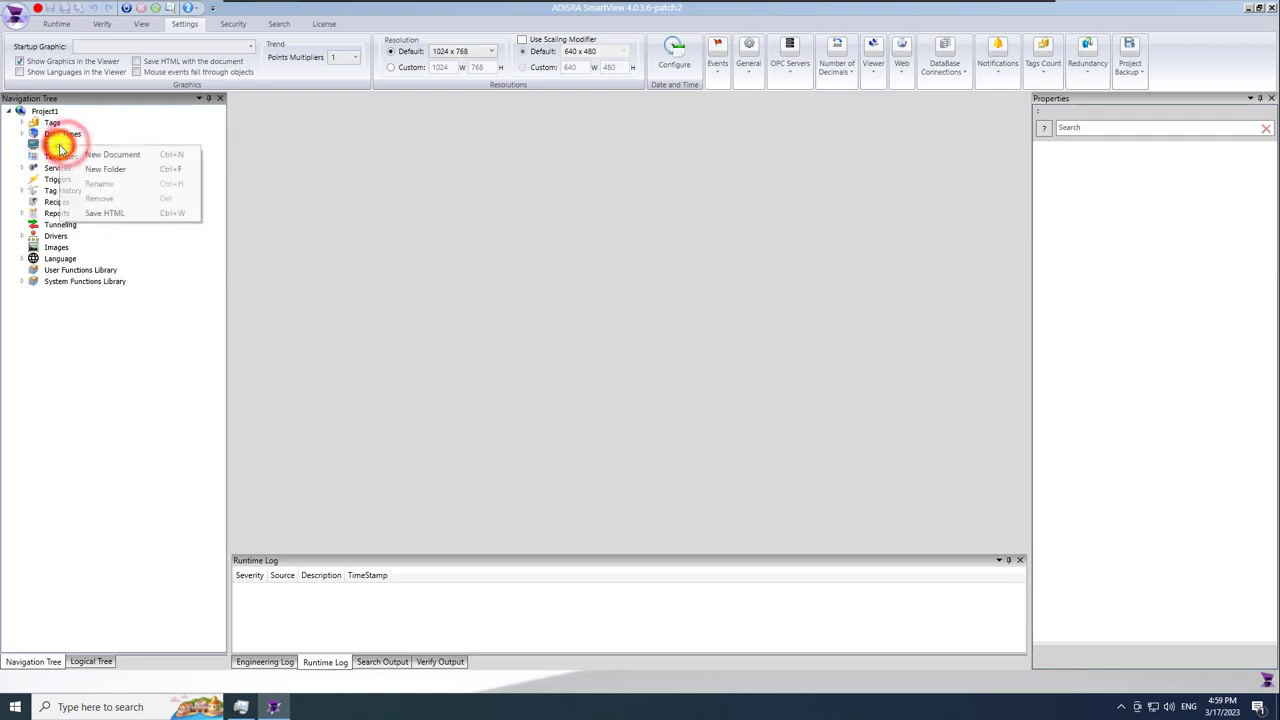
left_click(111, 155)
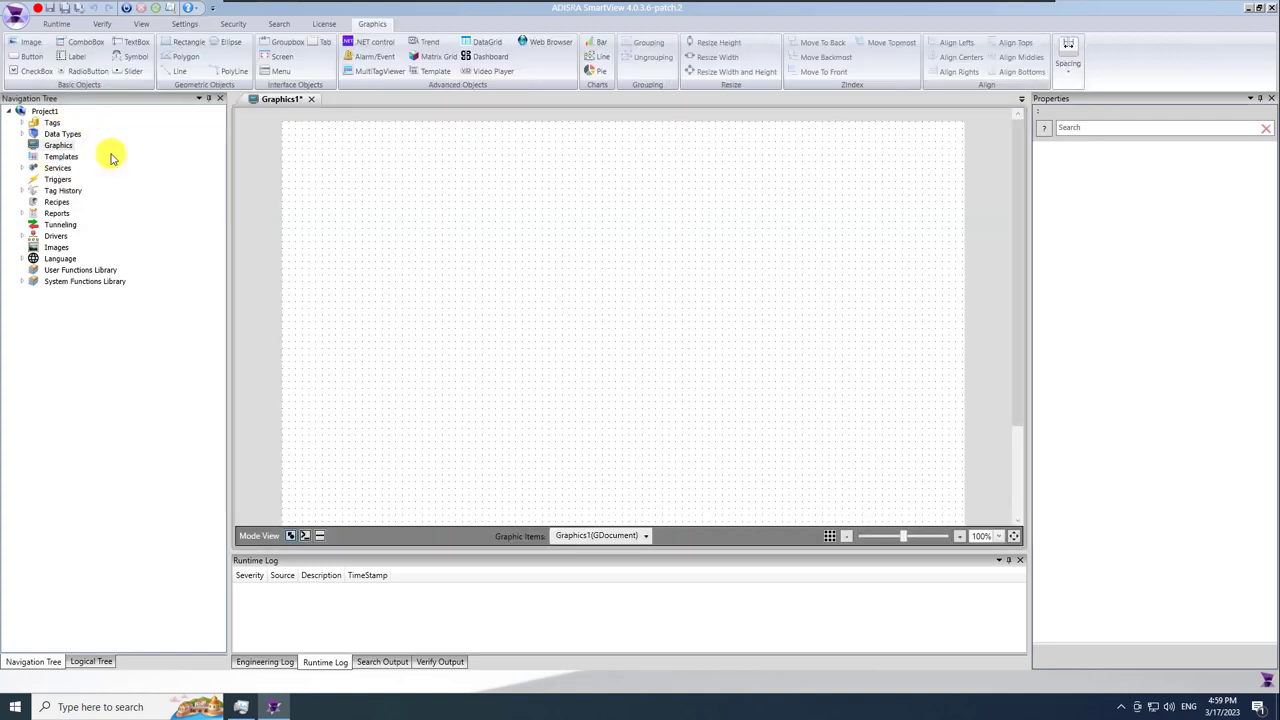
left_click(65, 9)
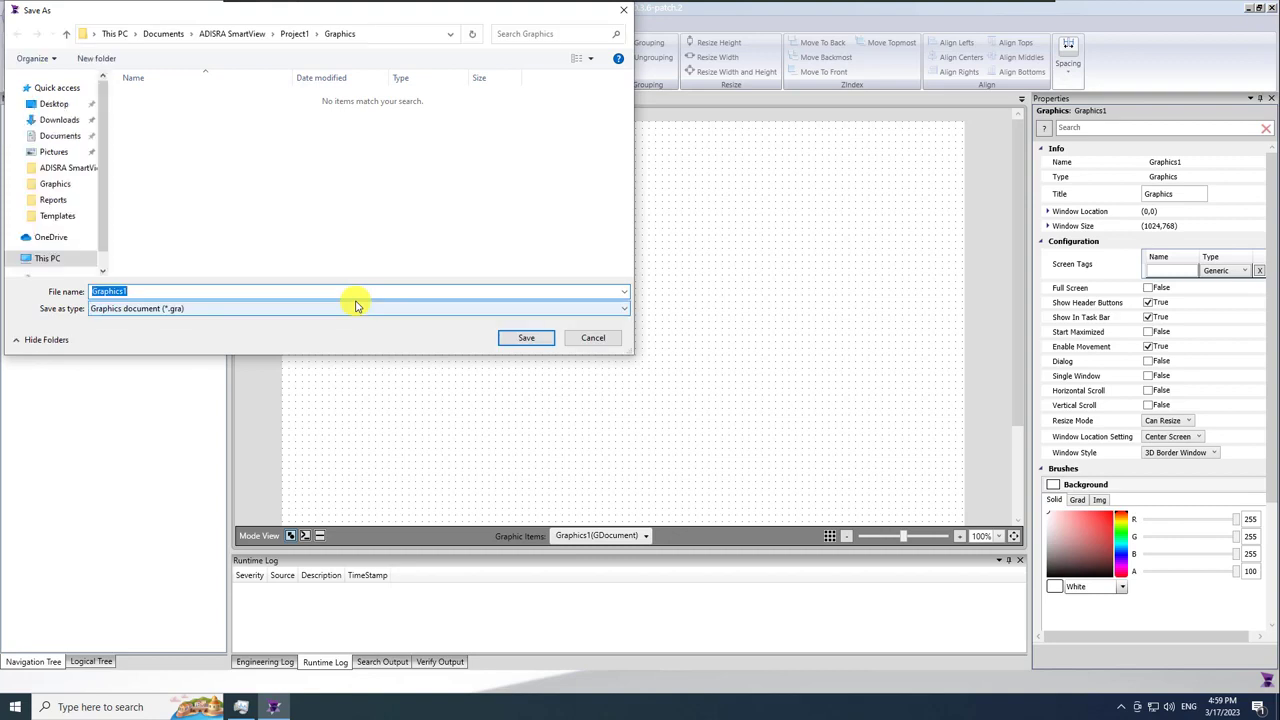
type("scr00_Home")
key("Return")
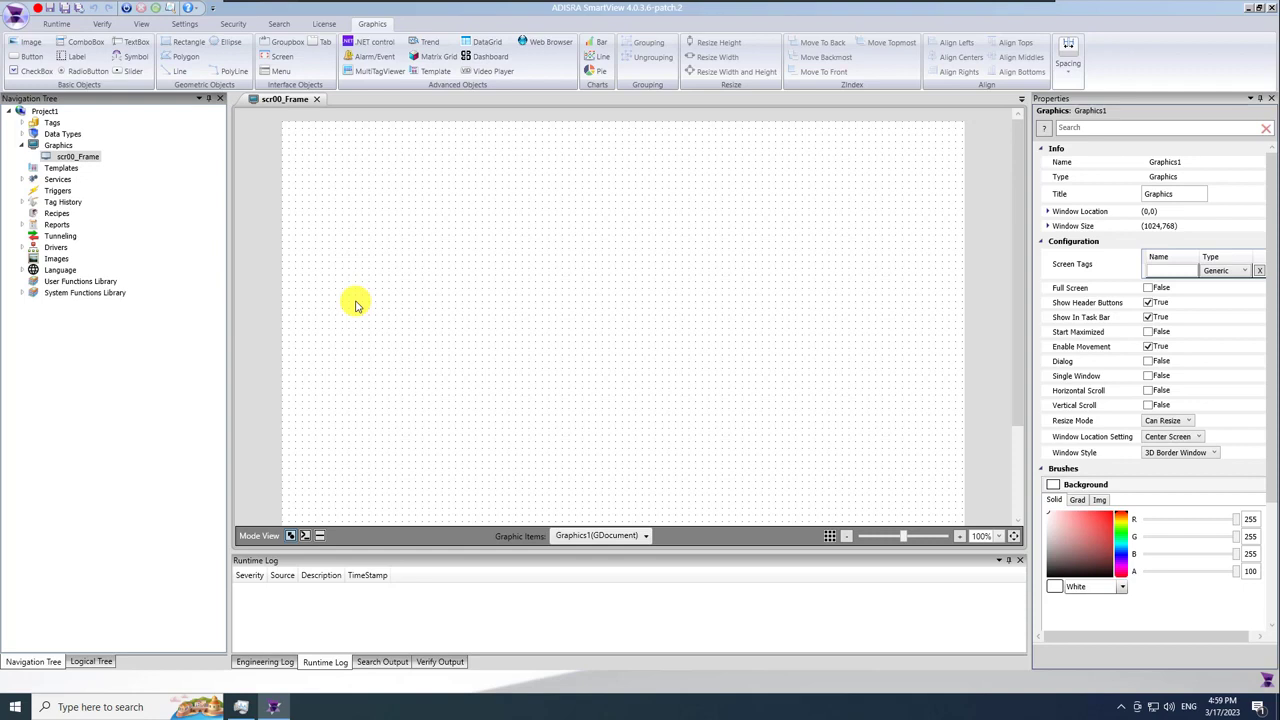
left_click(317, 101)
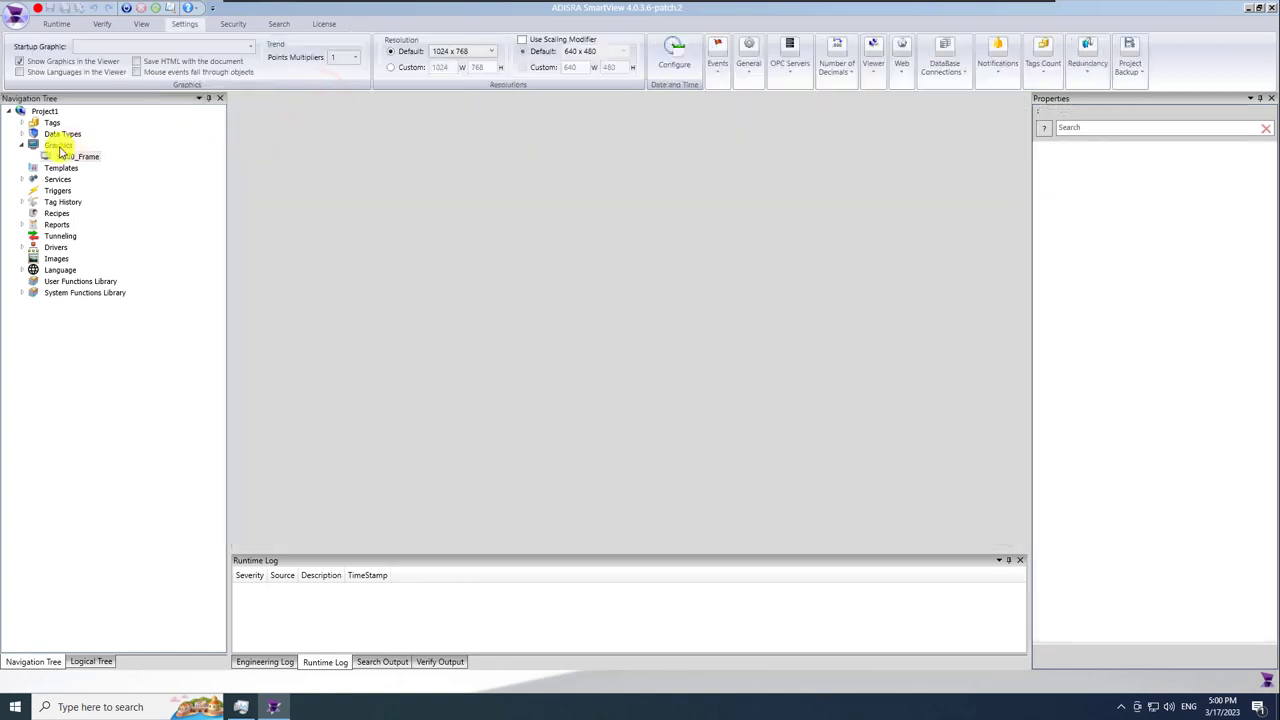
Create a second graphics screen and save it as scr01_Valves.
right_click(58, 146)
left_click(94, 158)
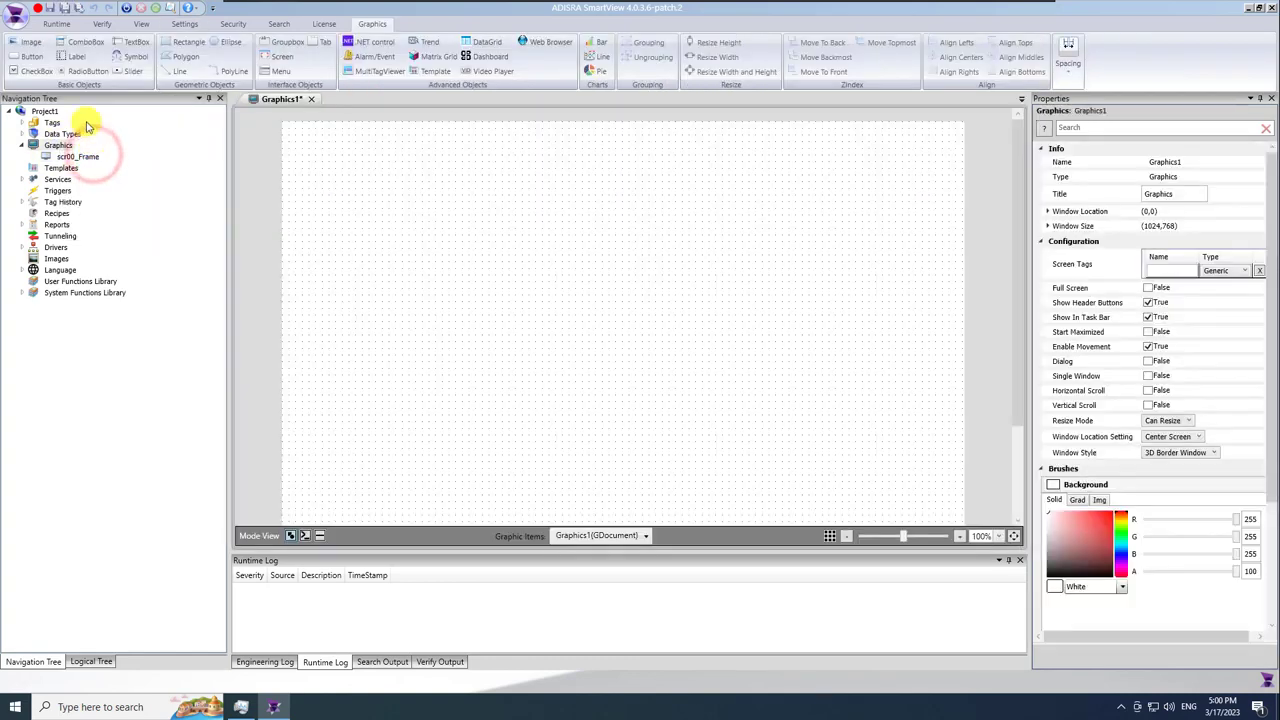
left_click(65, 8)
type("scr01_Valves")
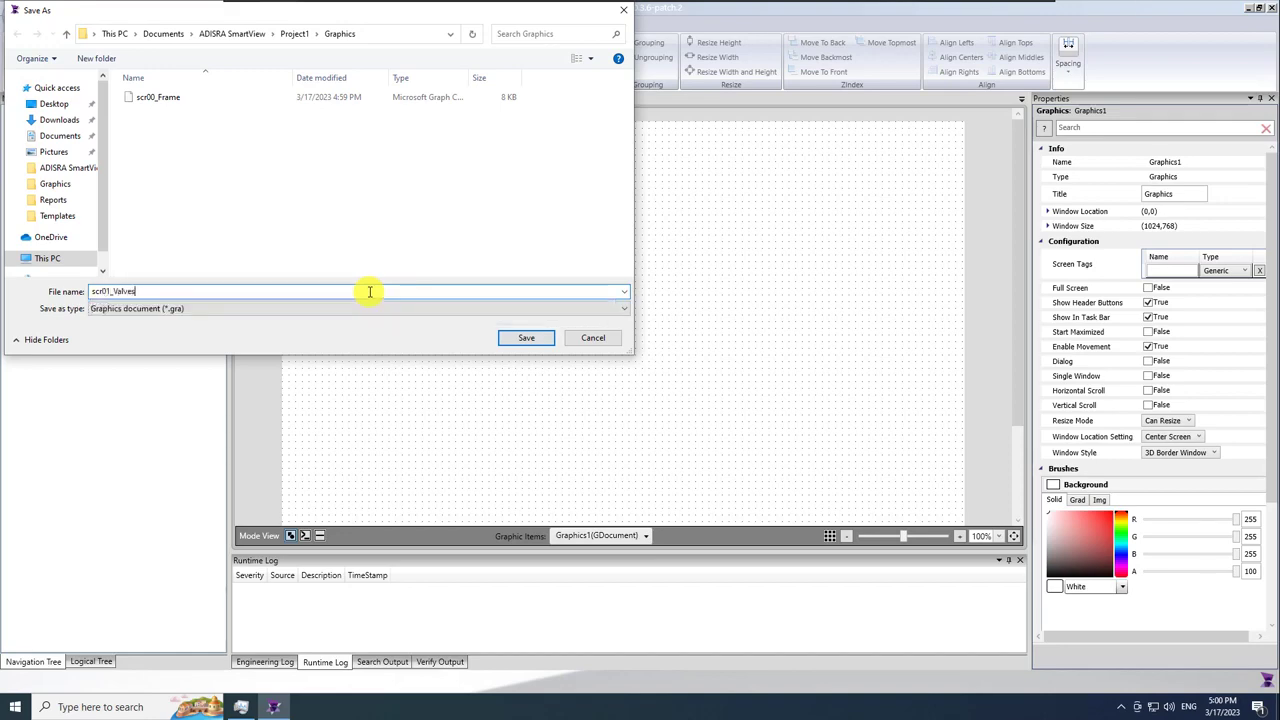
key("Return")
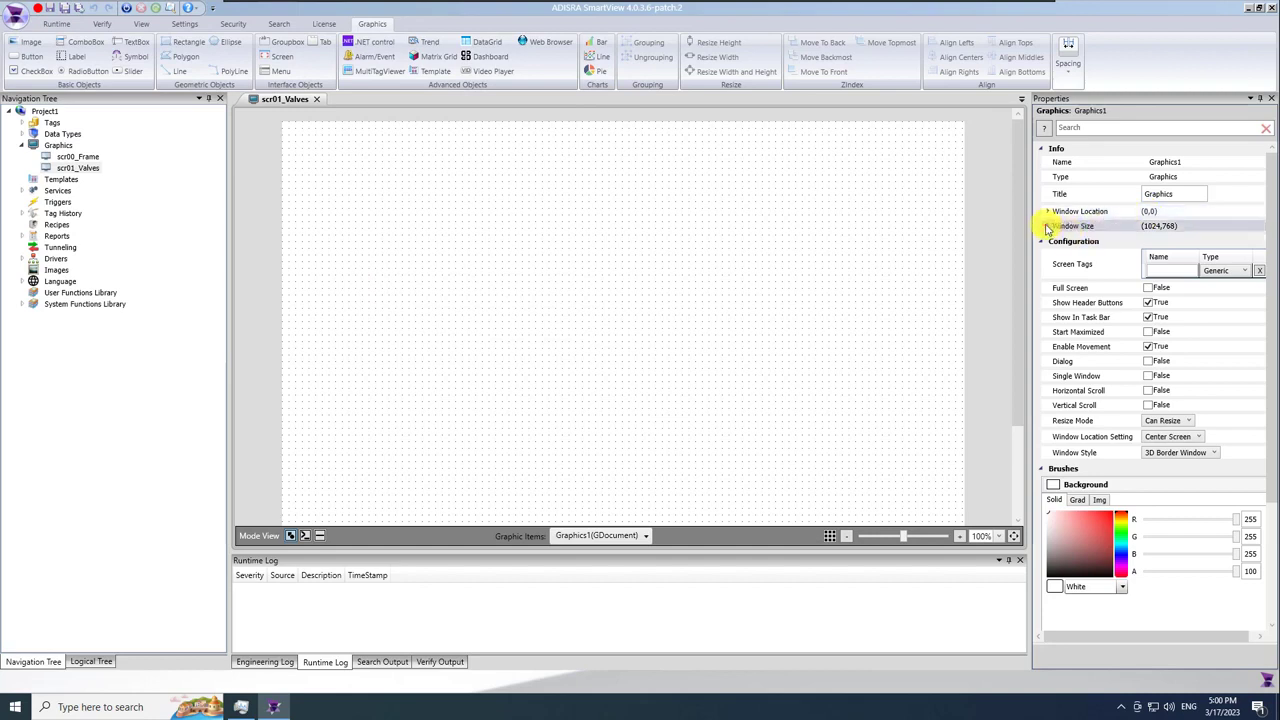
Set the Valves screen's window size to 848 × 764 and save it.
left_click(1047, 225)
left_click(1170, 245)
type("848")
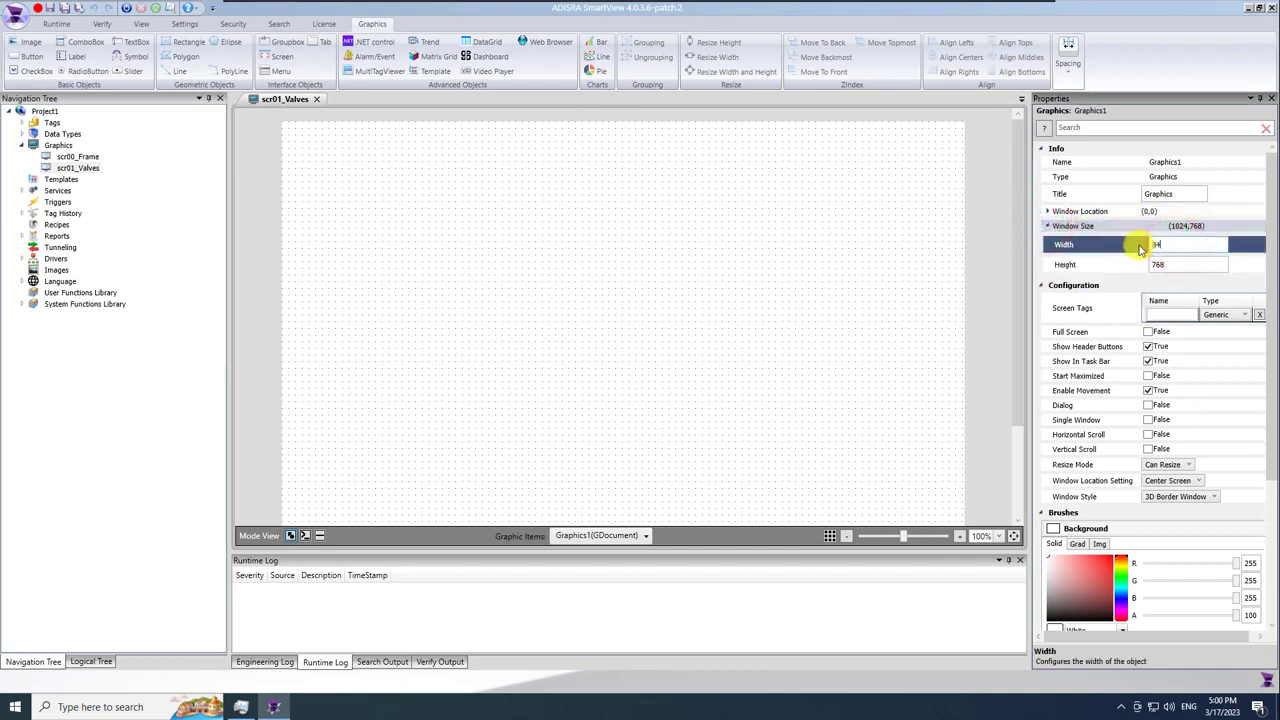
left_click(1178, 263)
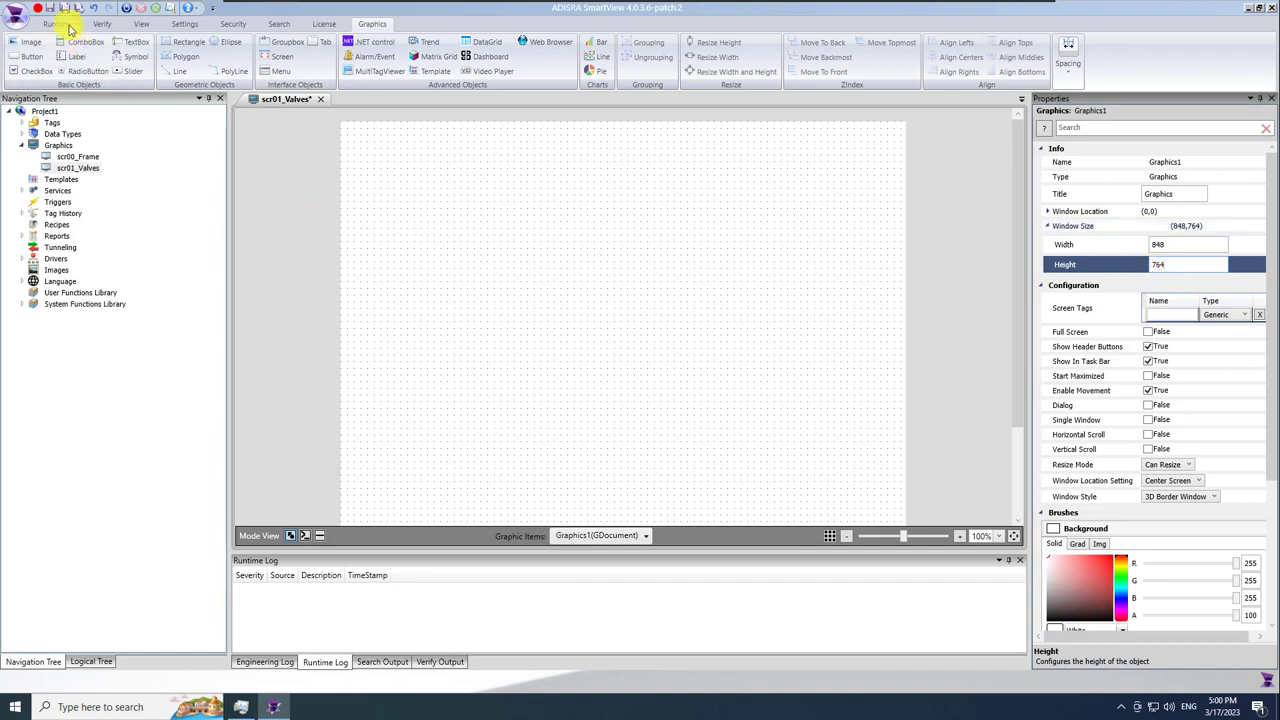
key("ctrl+s")
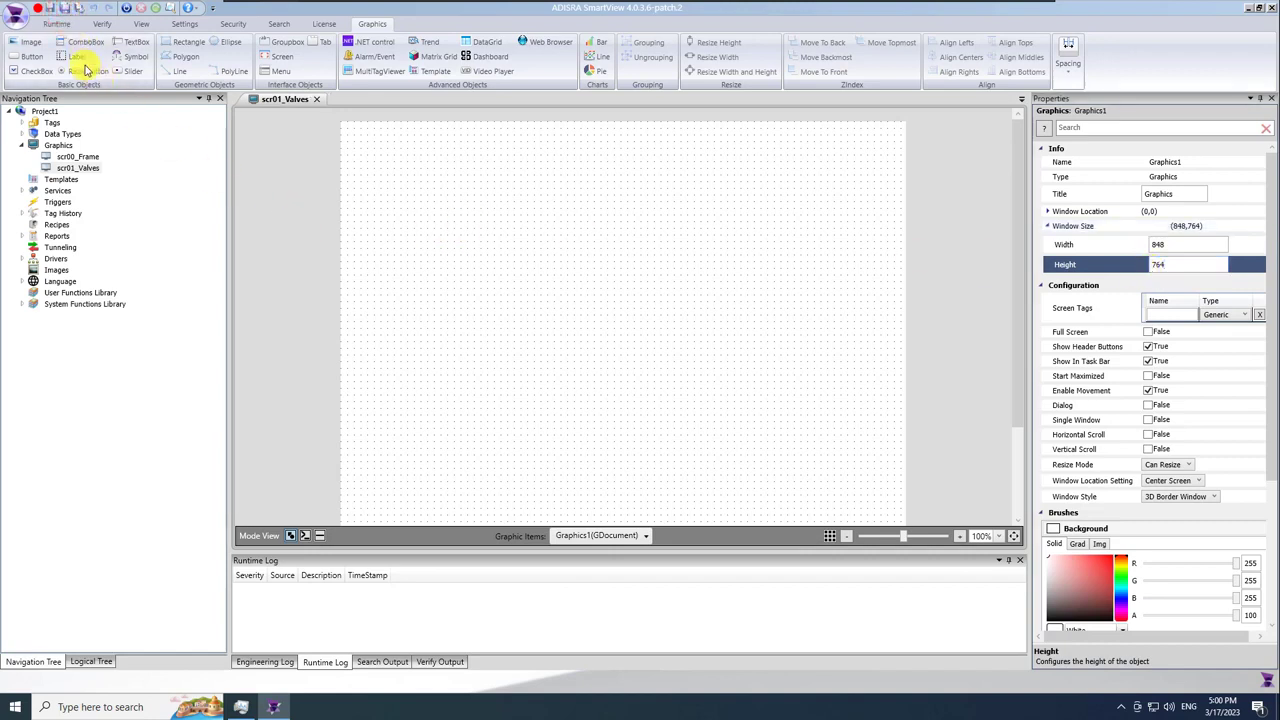
Save a copy of the screen as scr02_AlarmEvents.
left_click(16, 16)
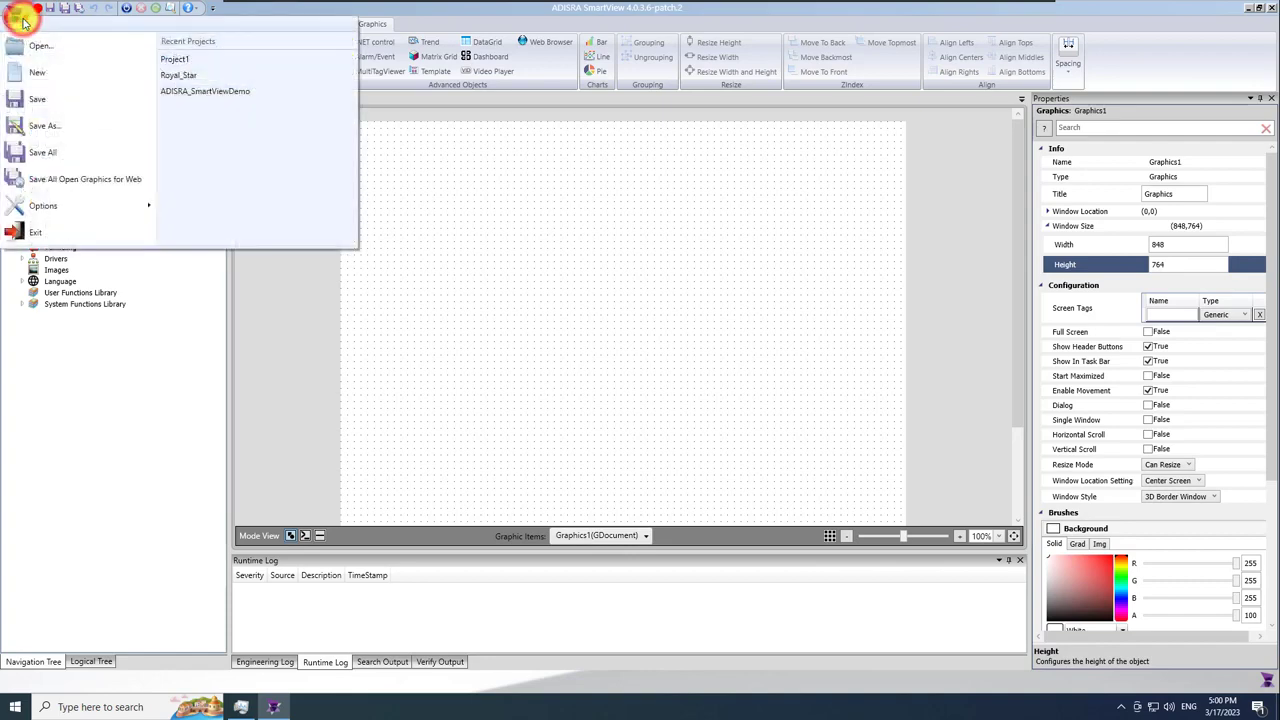
left_click(86, 130)
type("scr02_Valves")
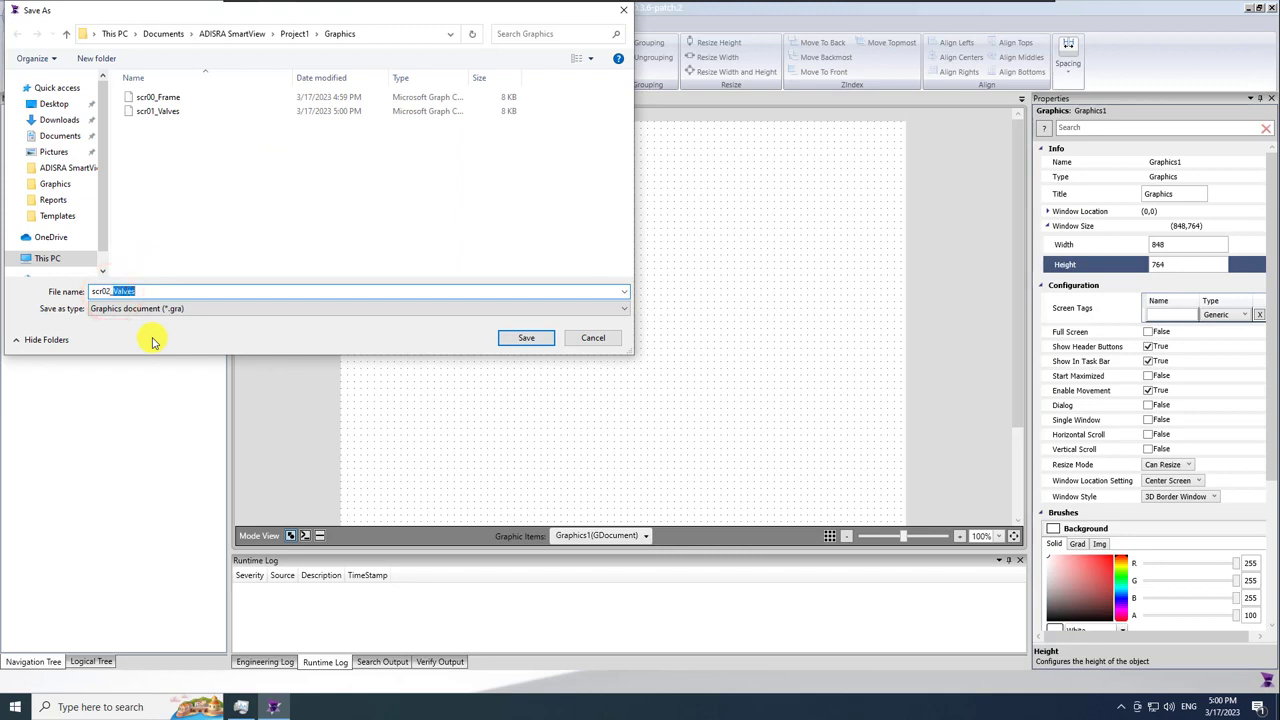
type("s")
key("Return")
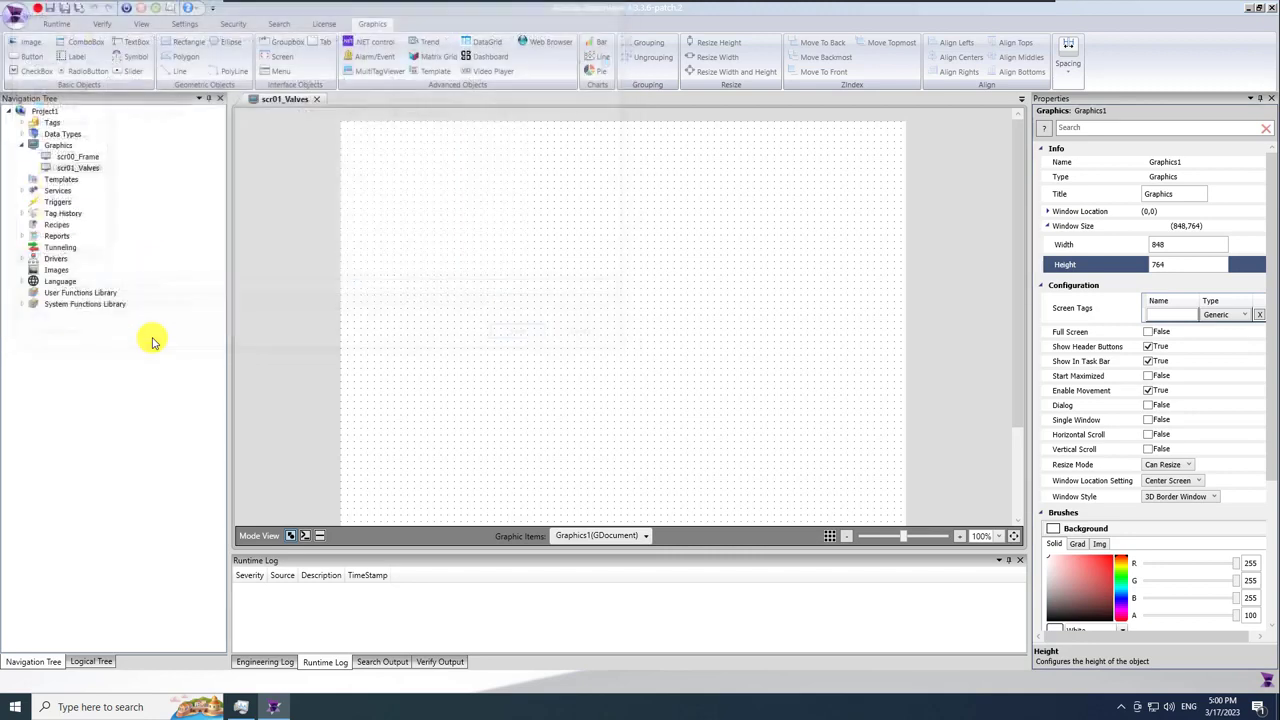
Save another copy of the screen as scr03_Trend.
left_click(15, 16)
left_click(62, 125)
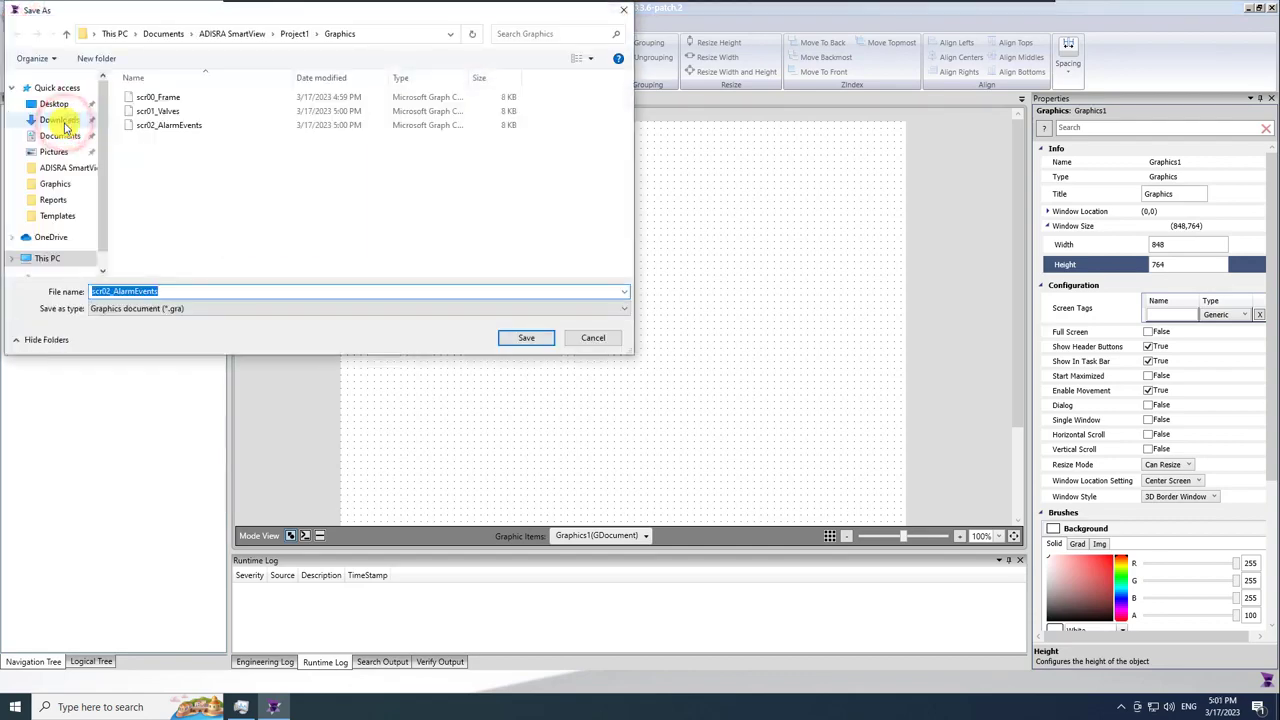
left_click(113, 291)
key("BackSpace")
type("3_Trend")
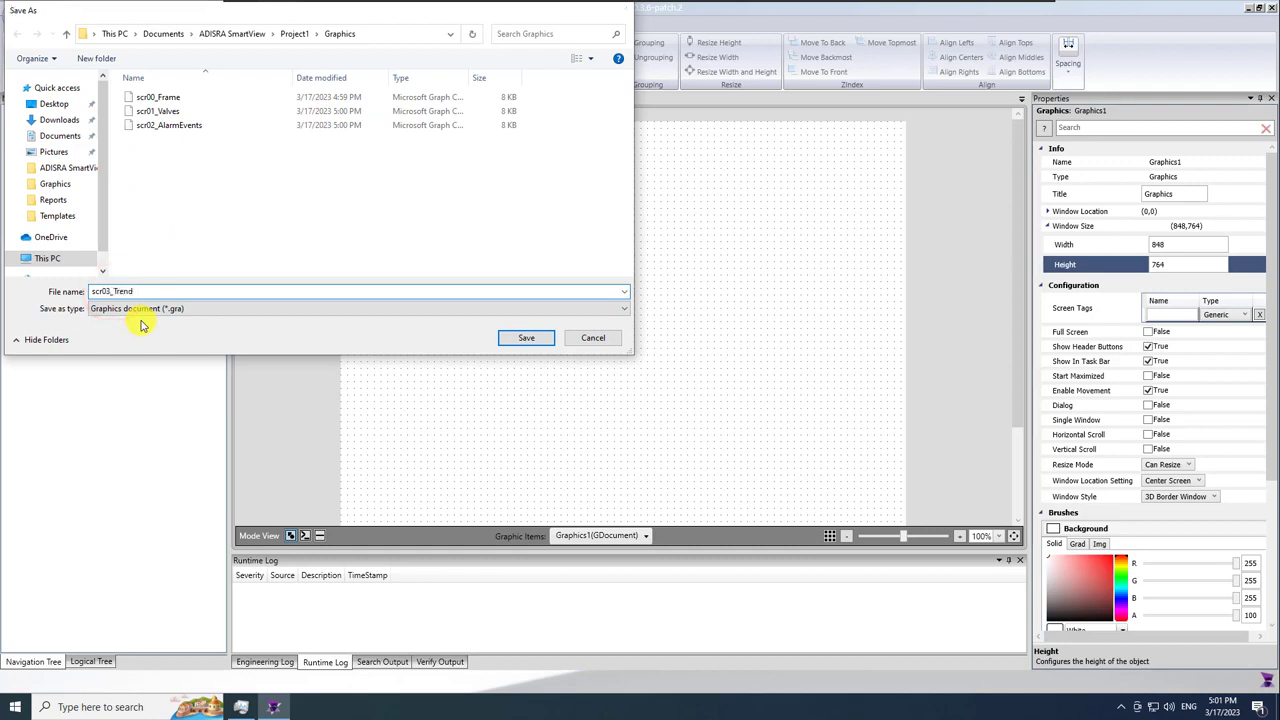
key("Return")
Close scr03_Trend, create a new Graphics document and save it as popup01_Report.
left_click(316, 101)
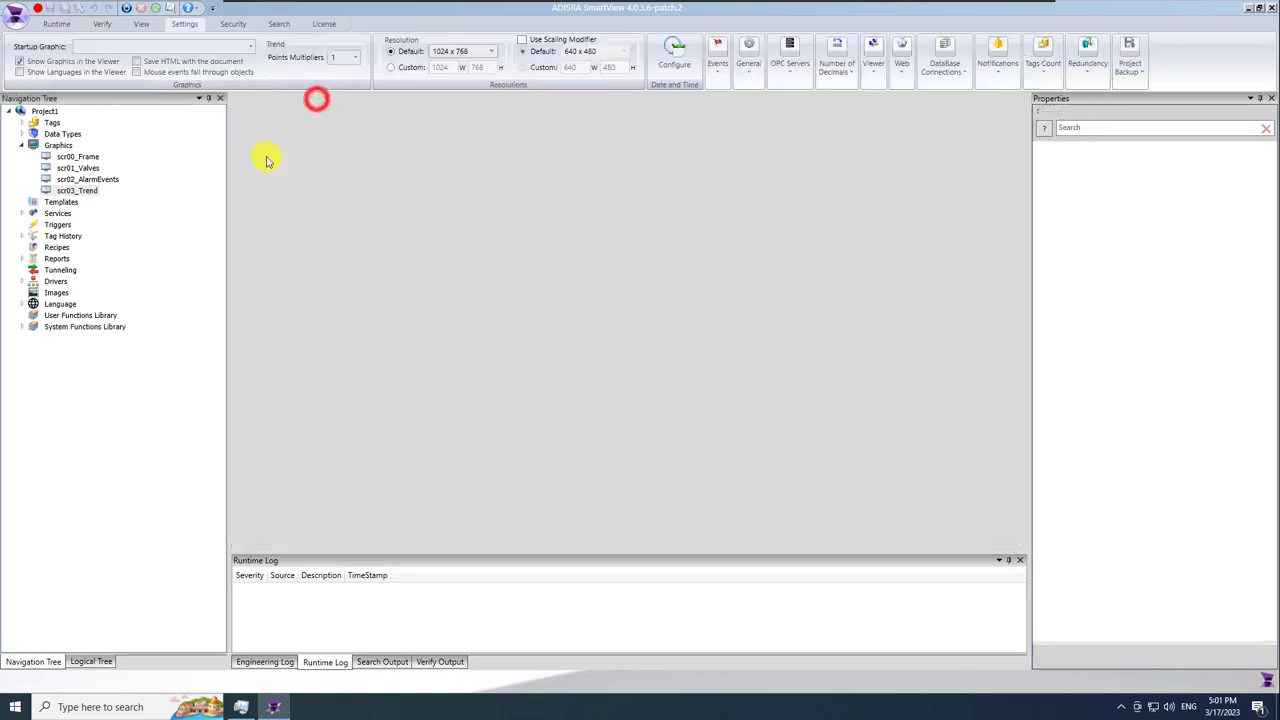
right_click(56, 147)
left_click(103, 157)
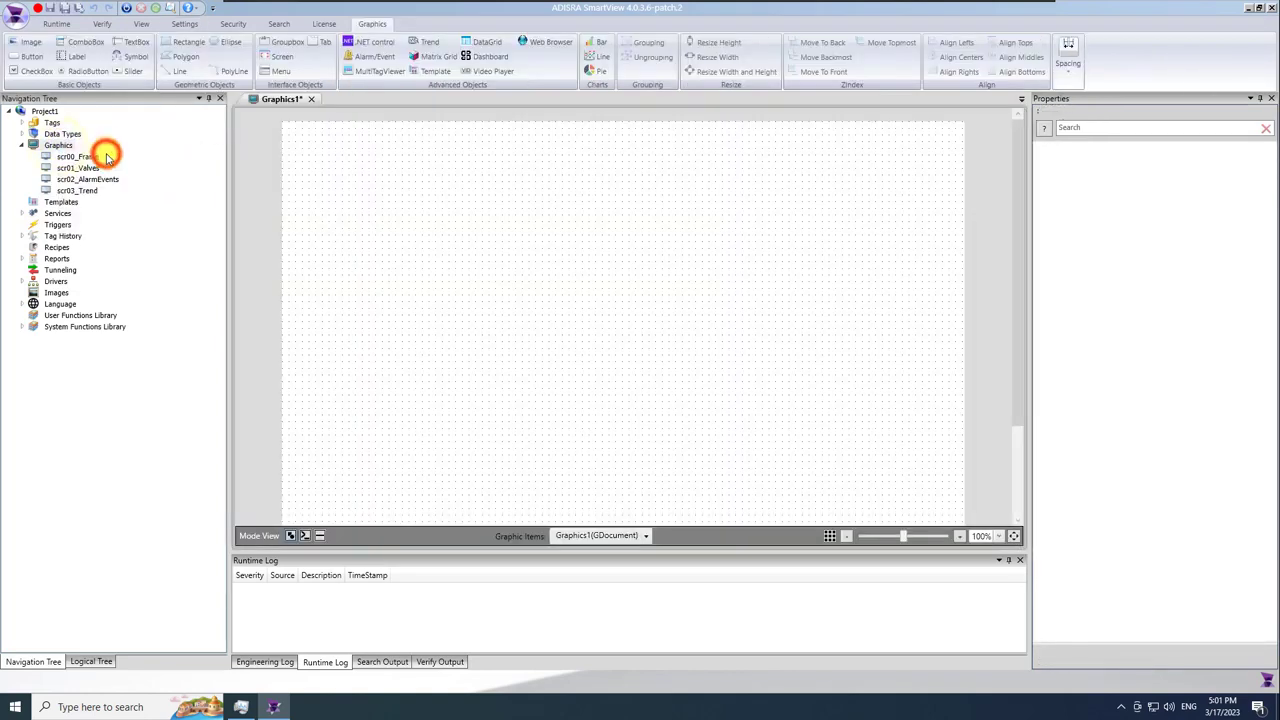
left_click(66, 10)
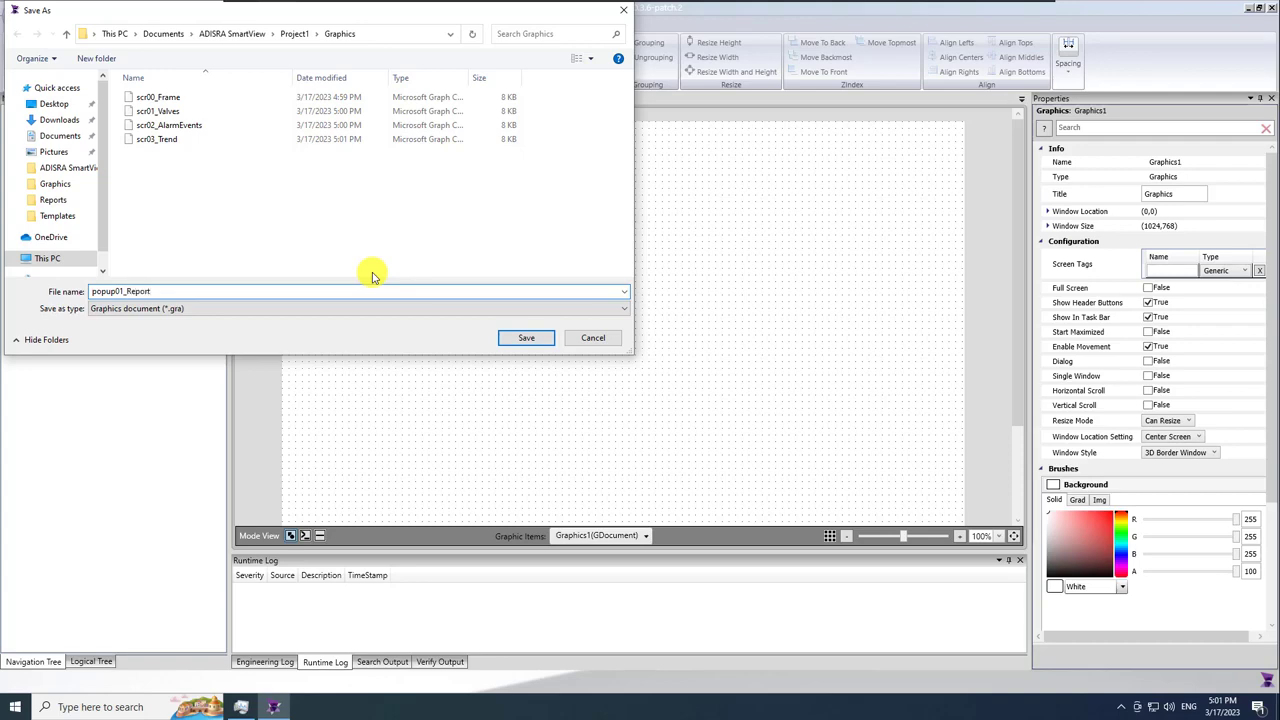
key("Return")
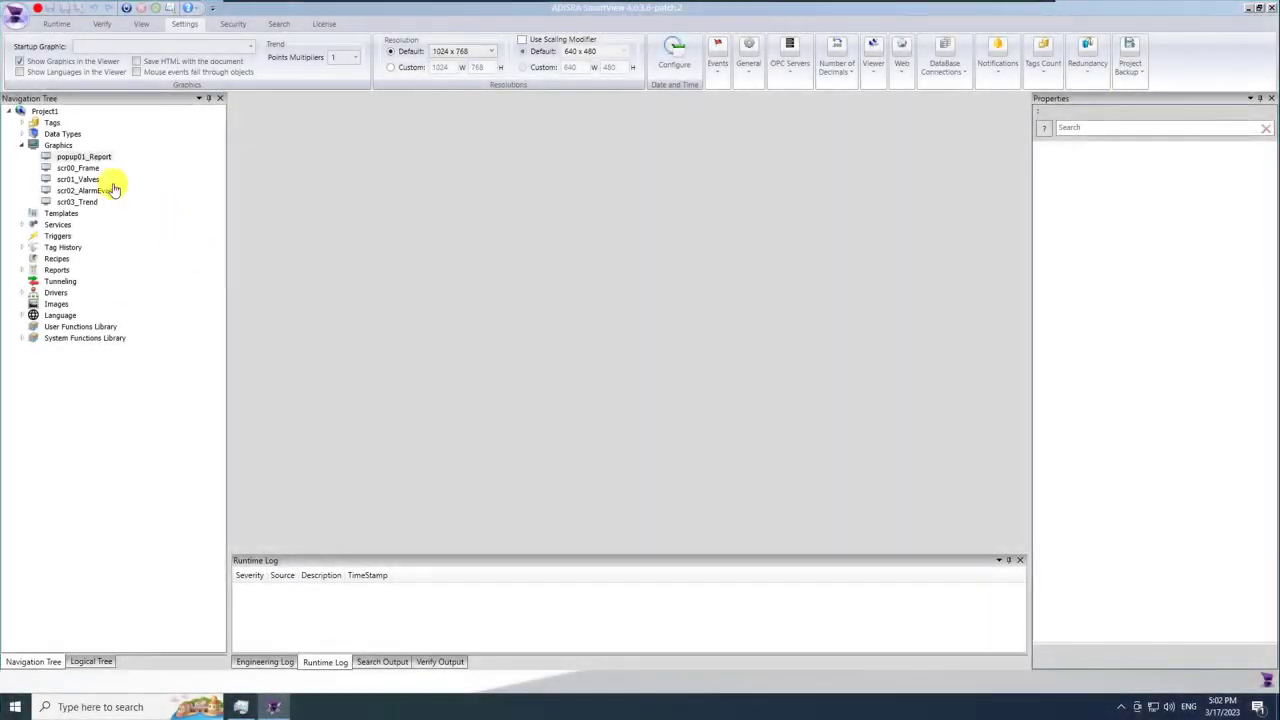
Open scr00_Frame, set its background brush to RGB 226, 226, 226, and zoom out to about 78%.
double_click(88, 168)
left_click(354, 249)
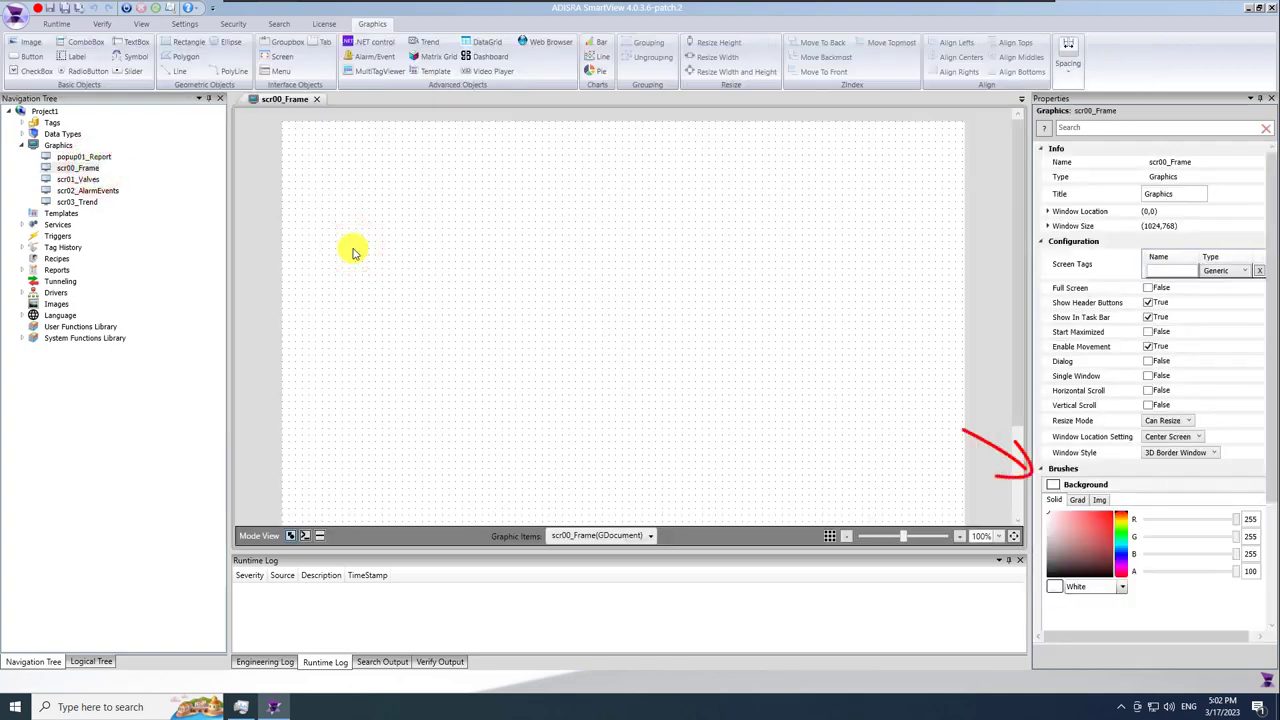
left_click_drag(1272, 447, 1275, 537)
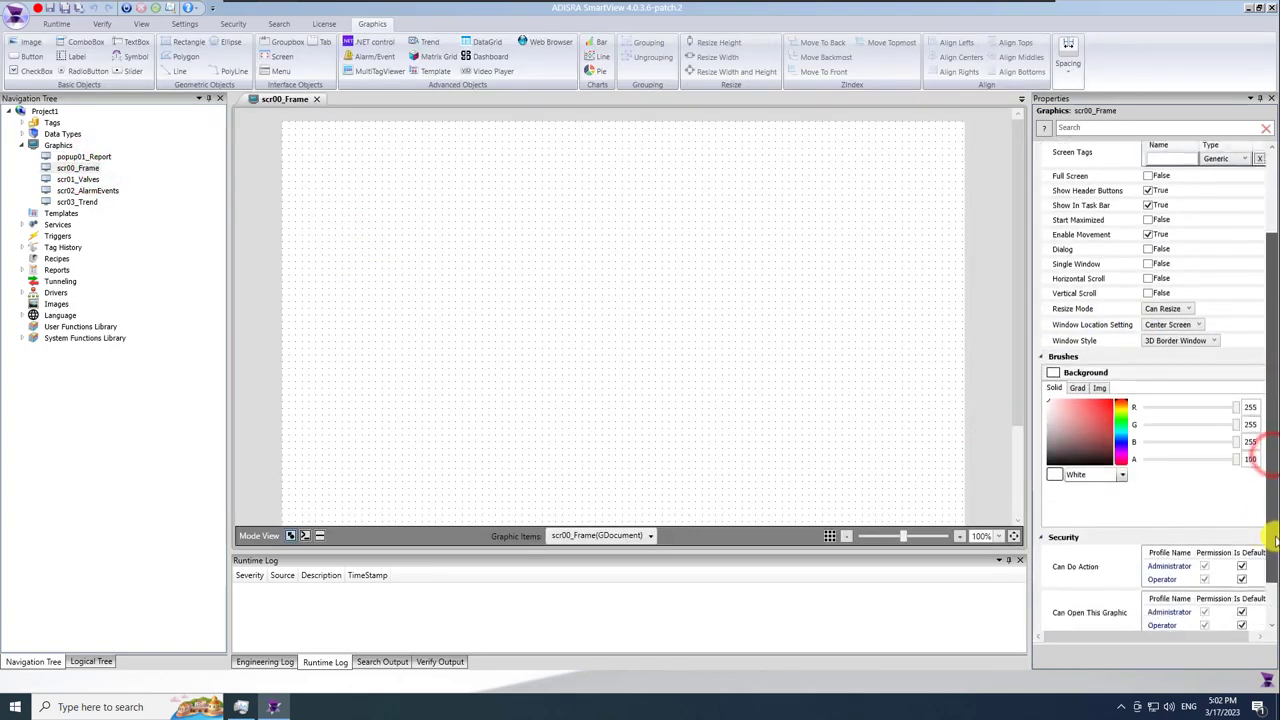
left_click(1088, 401)
mouse_move(1090, 432)
left_mouse_down()
mouse_move(1068, 442)
mouse_move(1052, 416)
left_mouse_up()
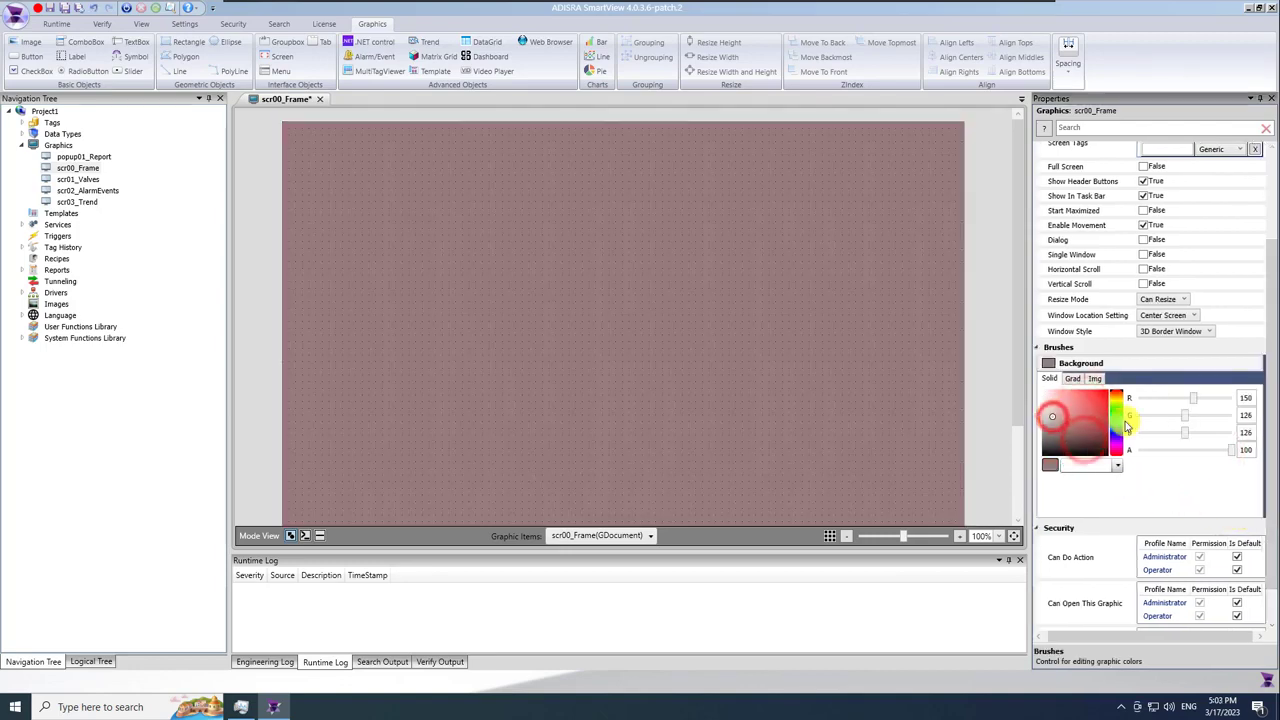
double_click(1253, 399)
type("226")
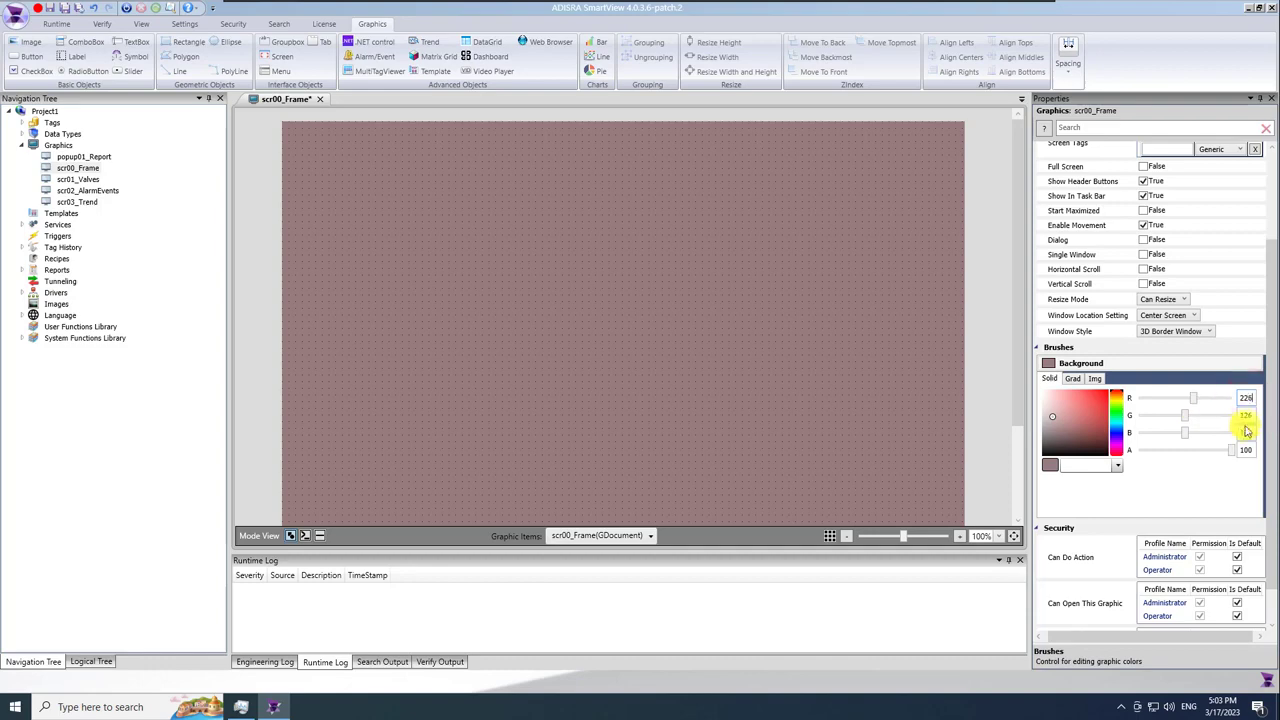
type("226")
double_click(1248, 432)
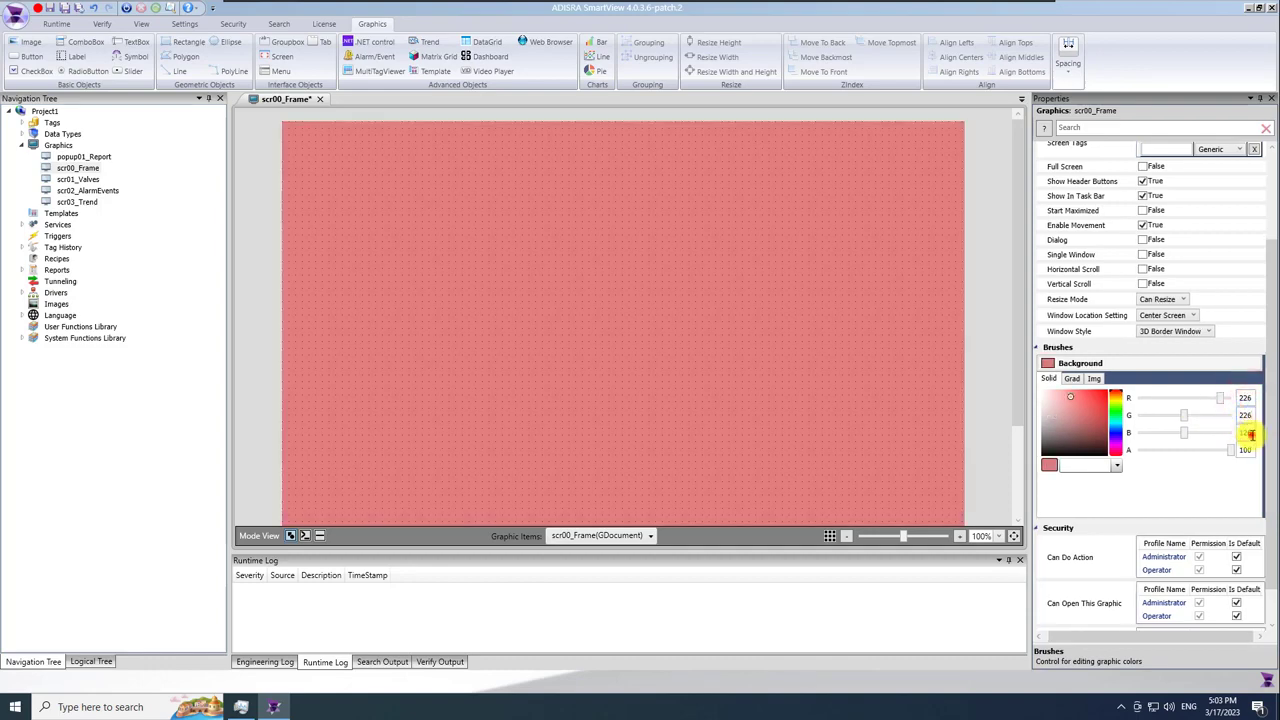
type("226")
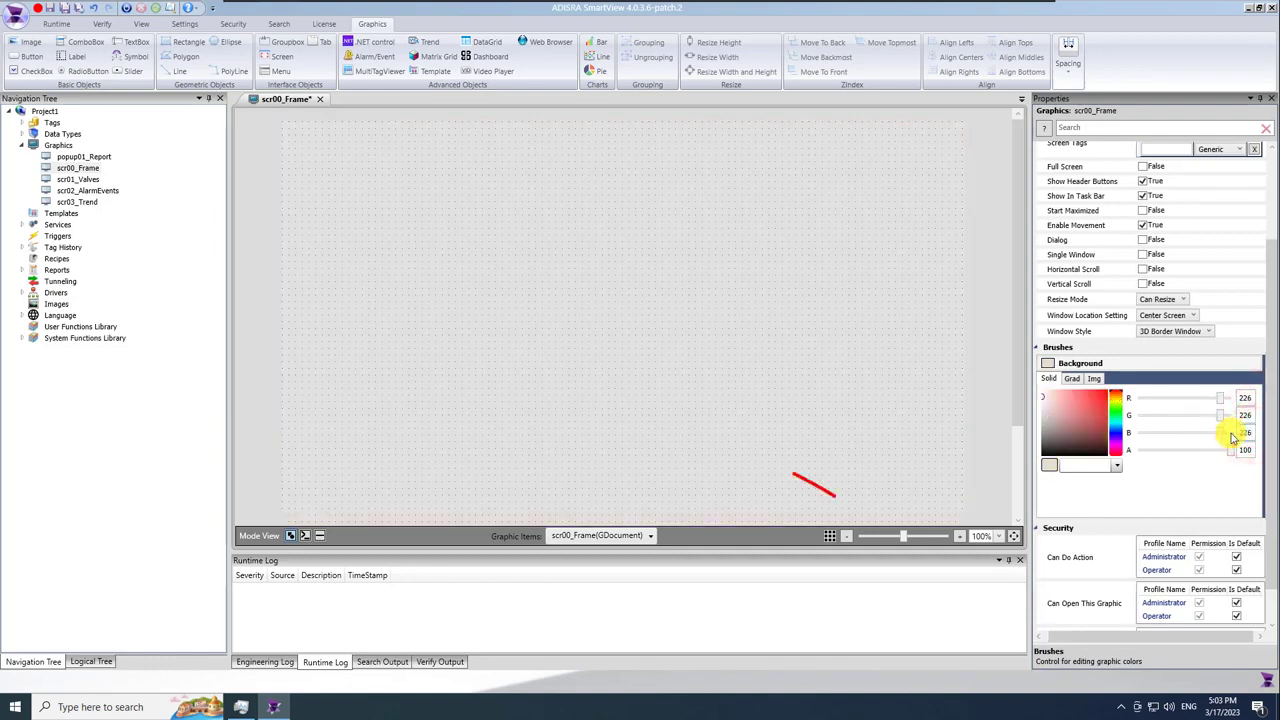
left_click_drag(902, 535, 896, 536)
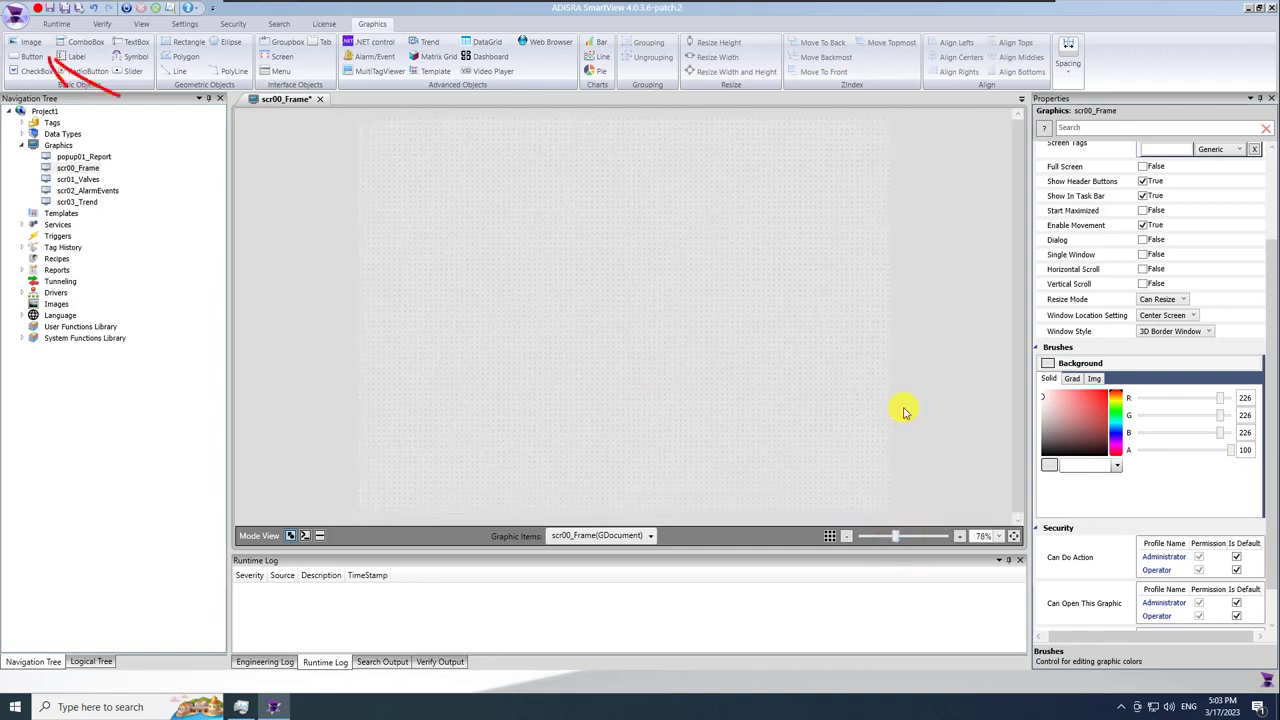
Draw an Image object at the frame's top-left, set its source to ADISRALog, and resize it.
left_click(32, 43)
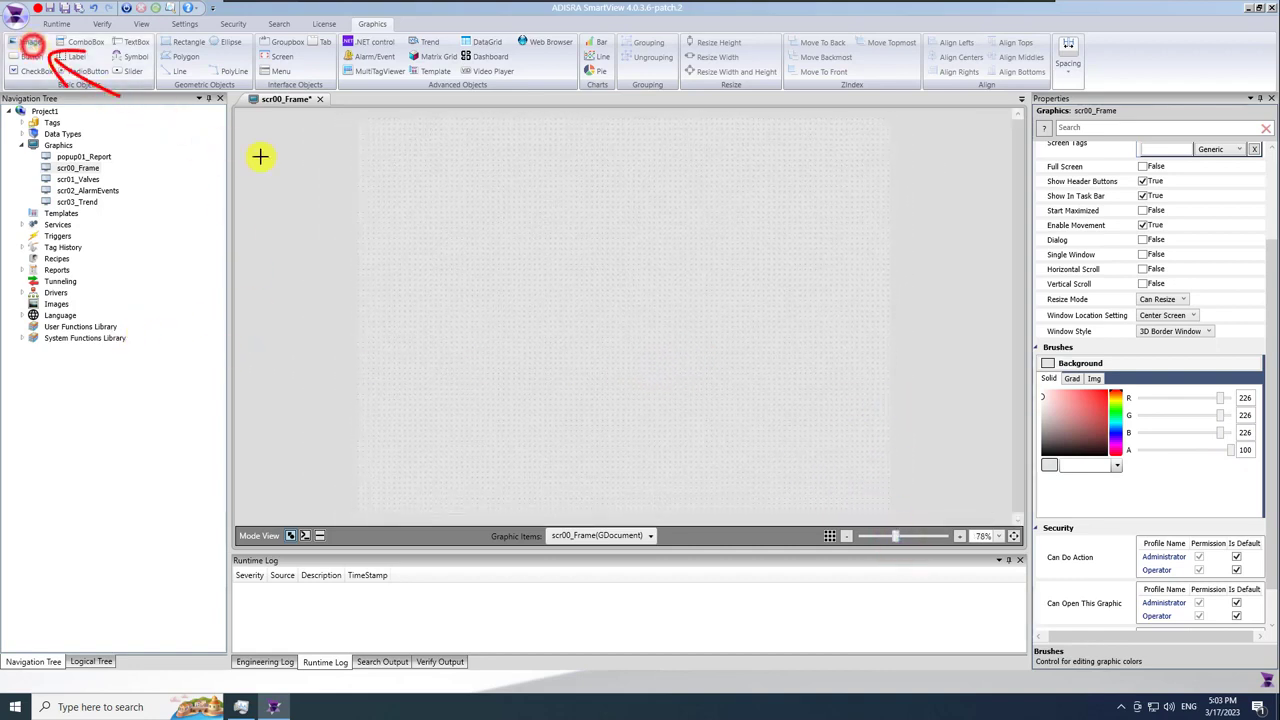
left_click_drag(367, 134, 431, 166)
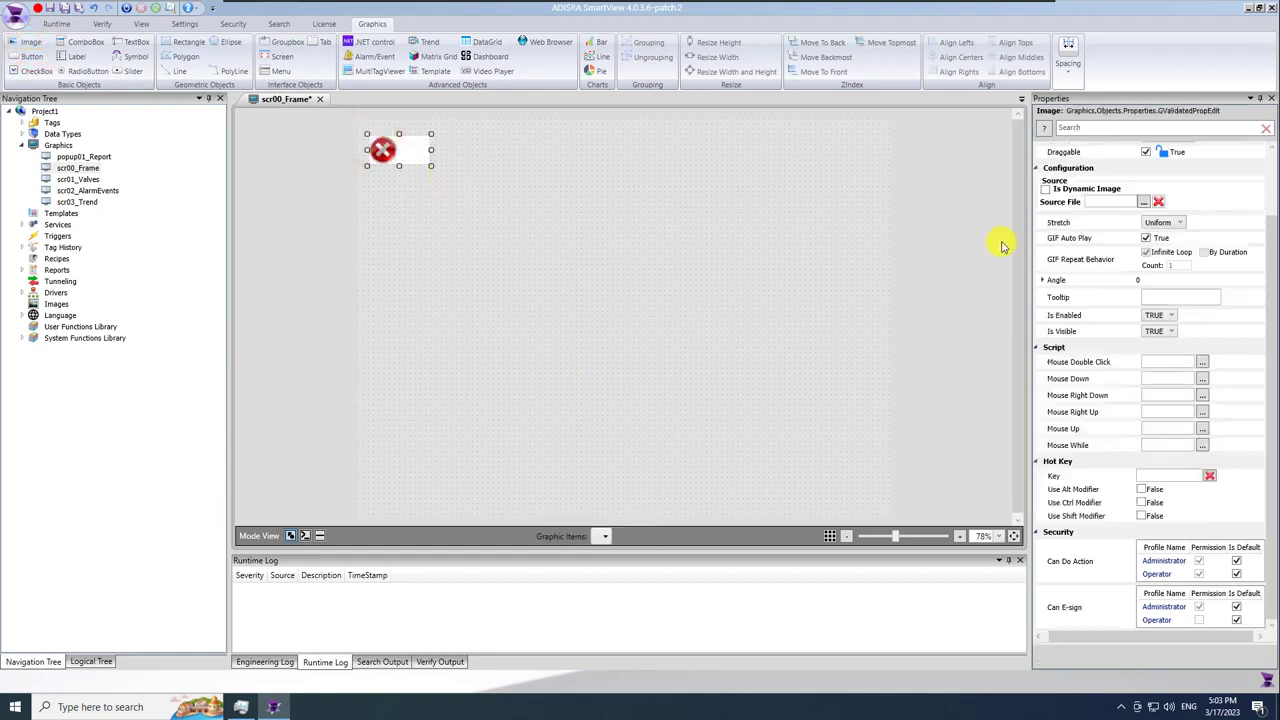
left_click(1143, 203)
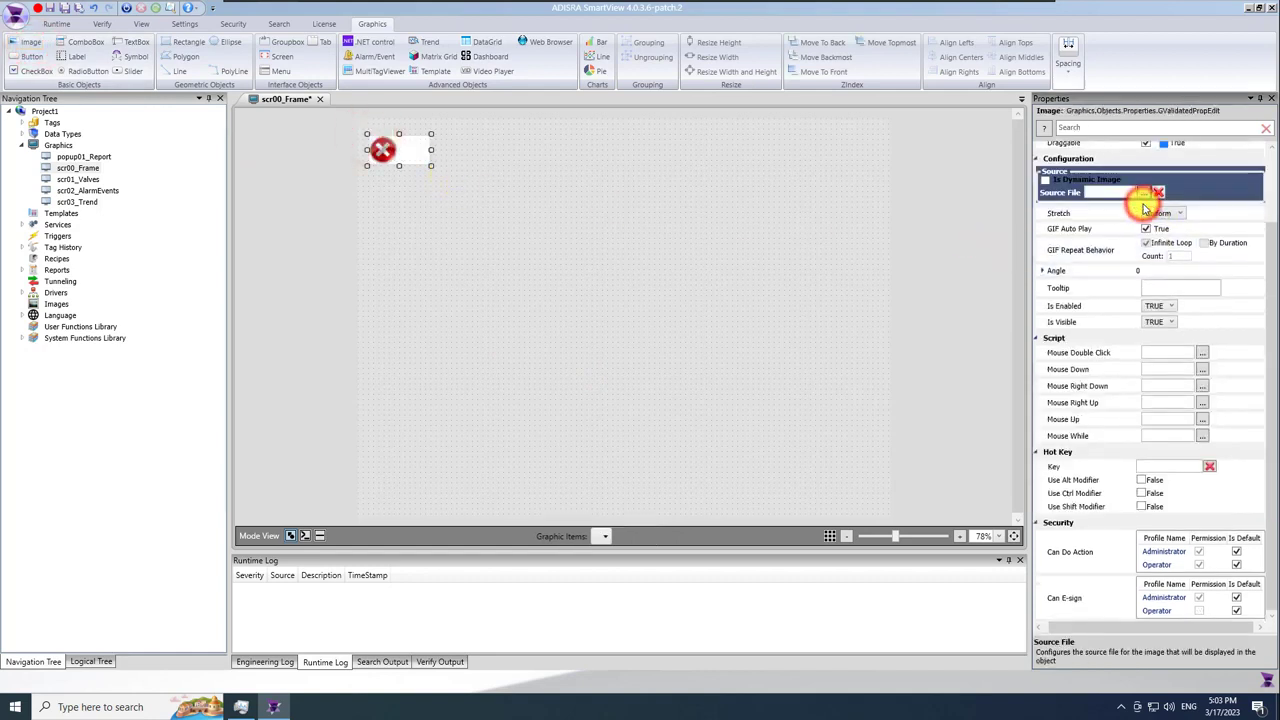
left_click(472, 278)
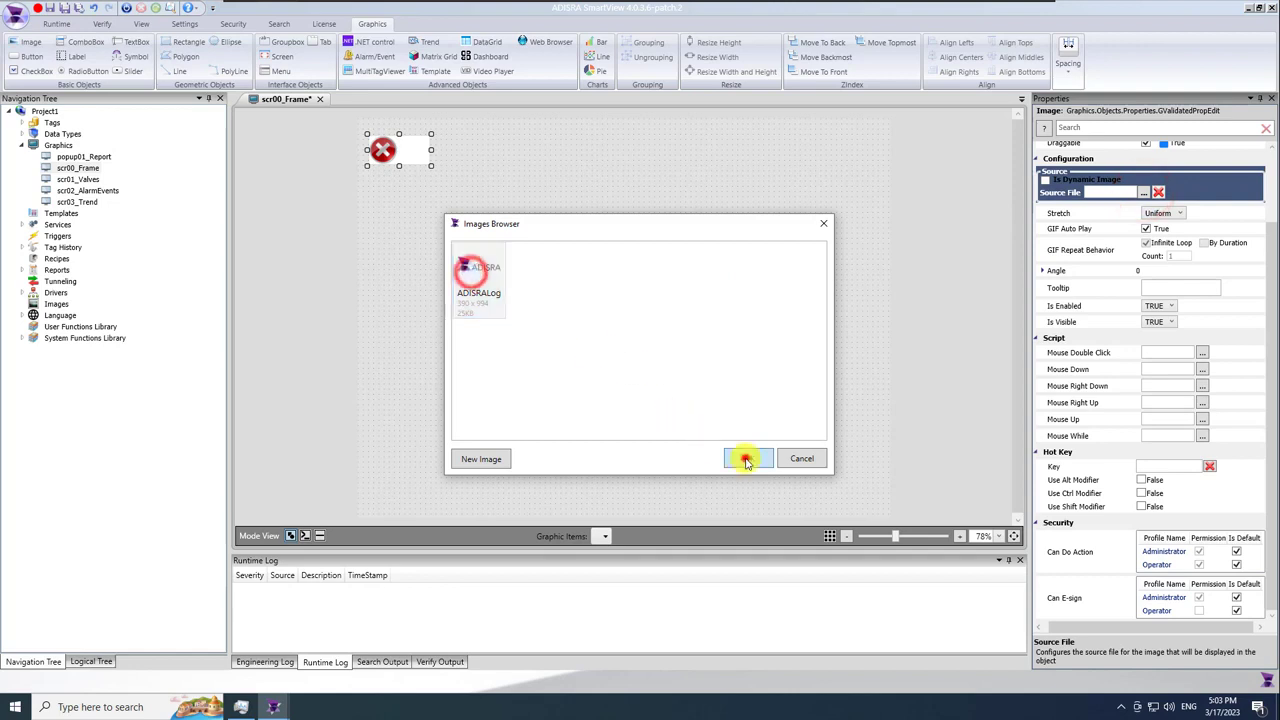
left_click(745, 458)
left_click_drag(434, 166, 439, 166)
left_click(448, 199)
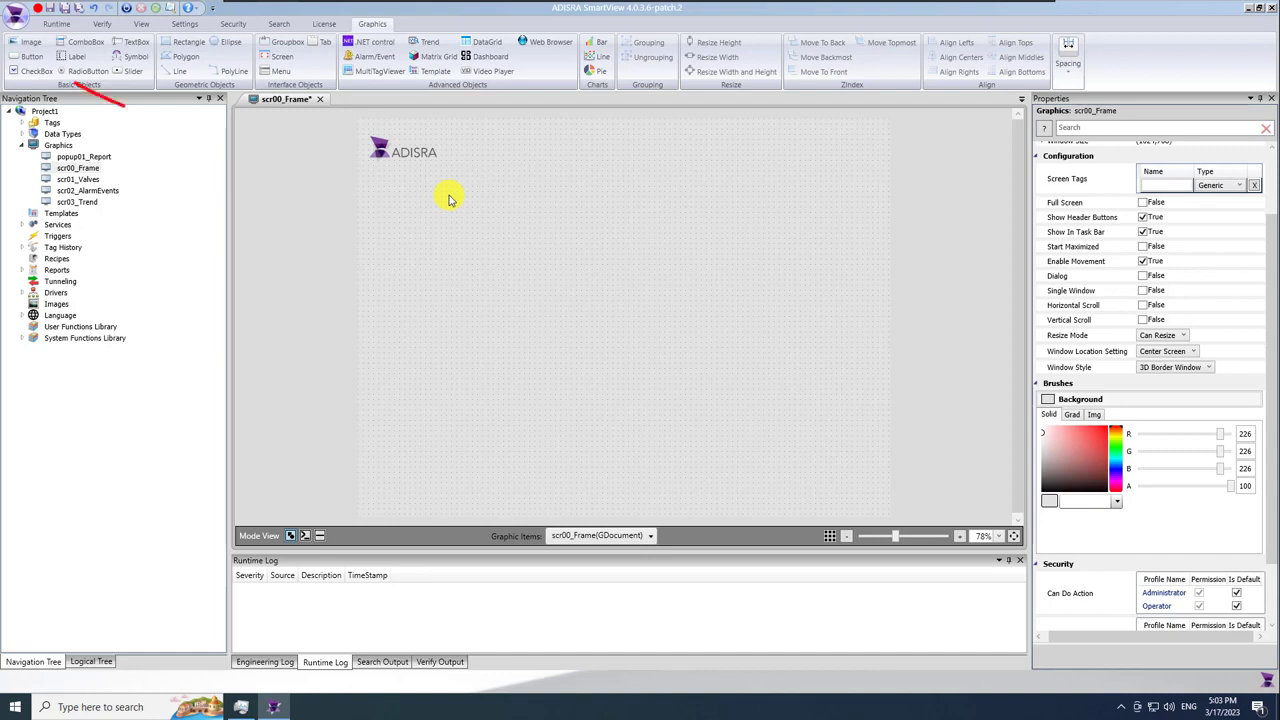
left_click(448, 199)
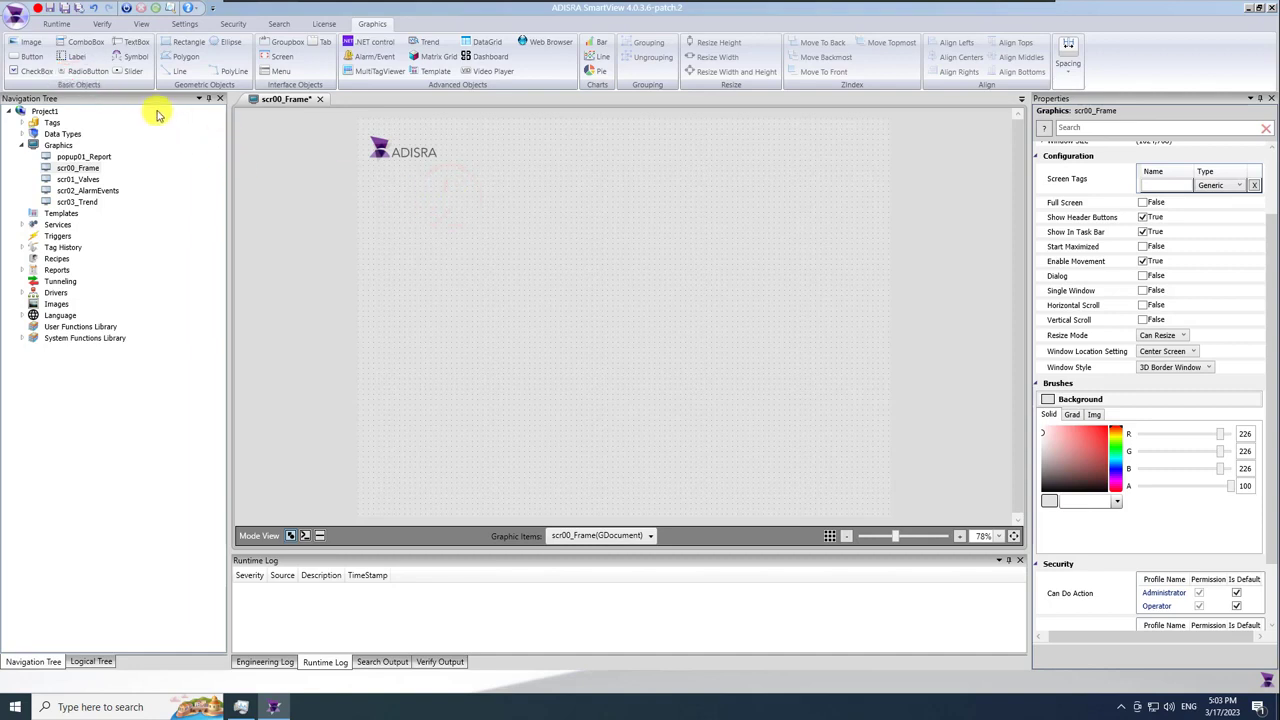
Draw a bold button labelled Valves with corner radius 7 below the logo.
left_click(31, 56)
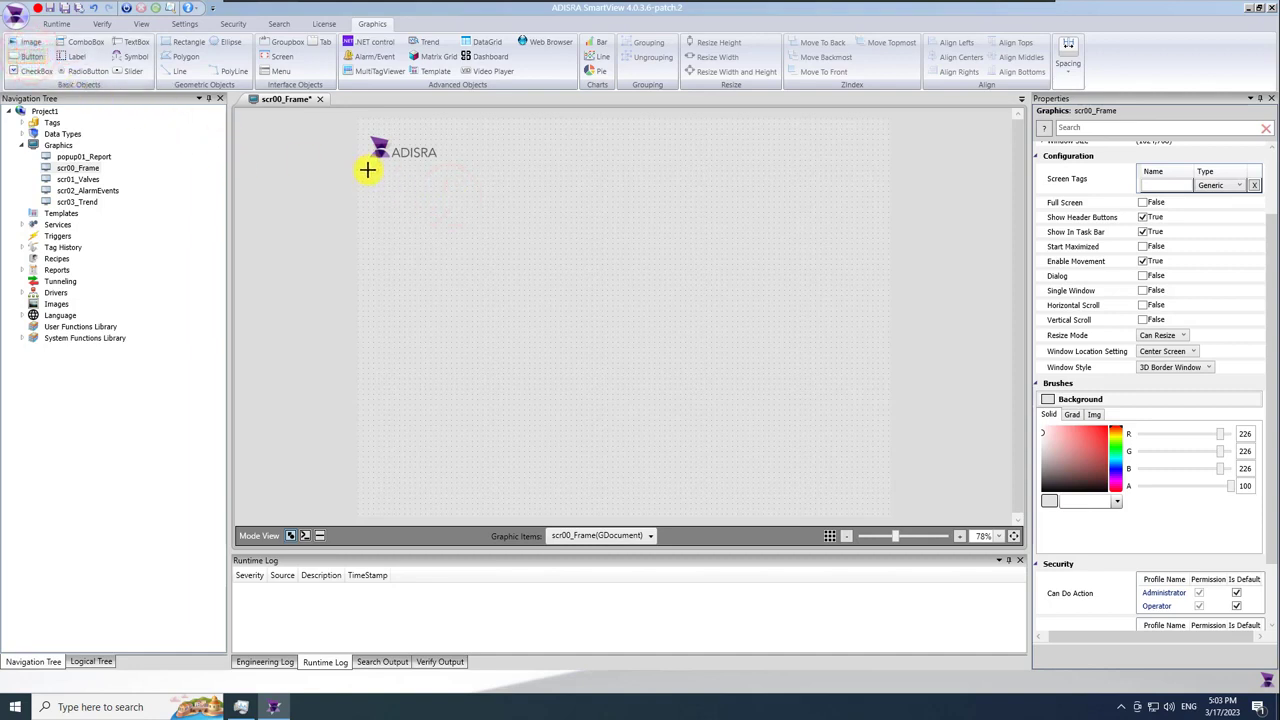
left_click_drag(425, 177, 433, 188)
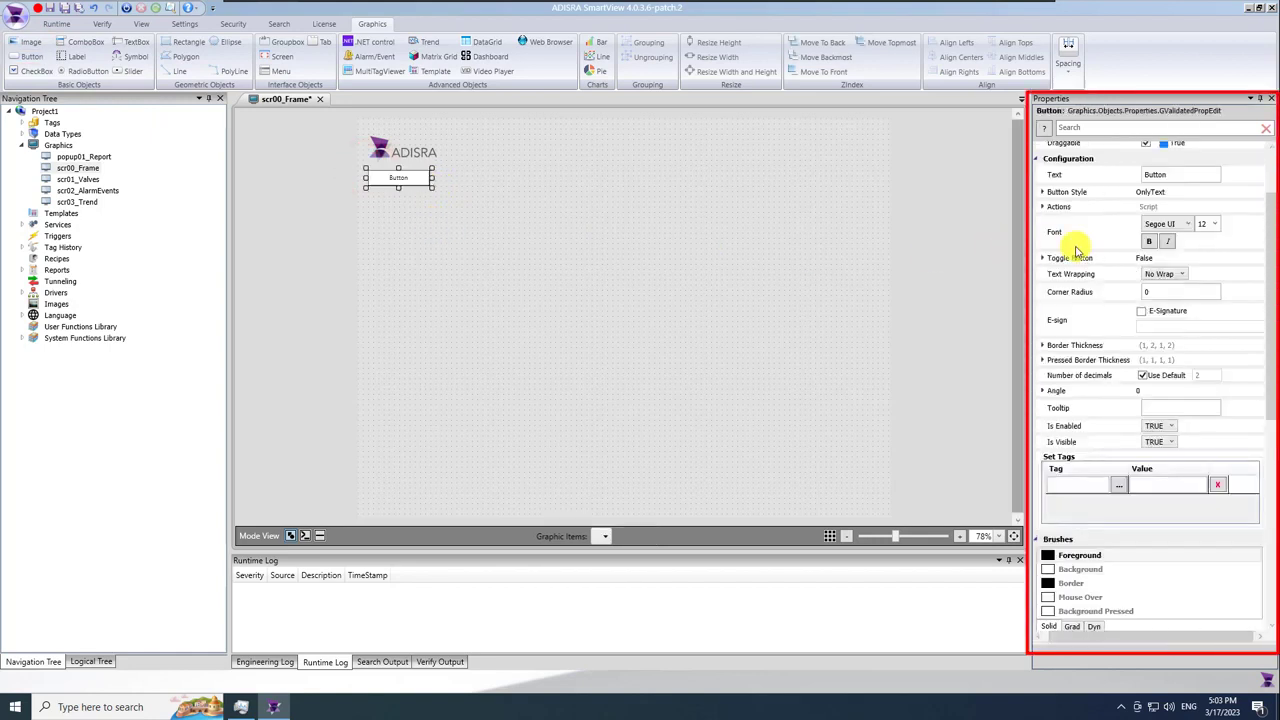
left_click(1146, 290)
type("7")
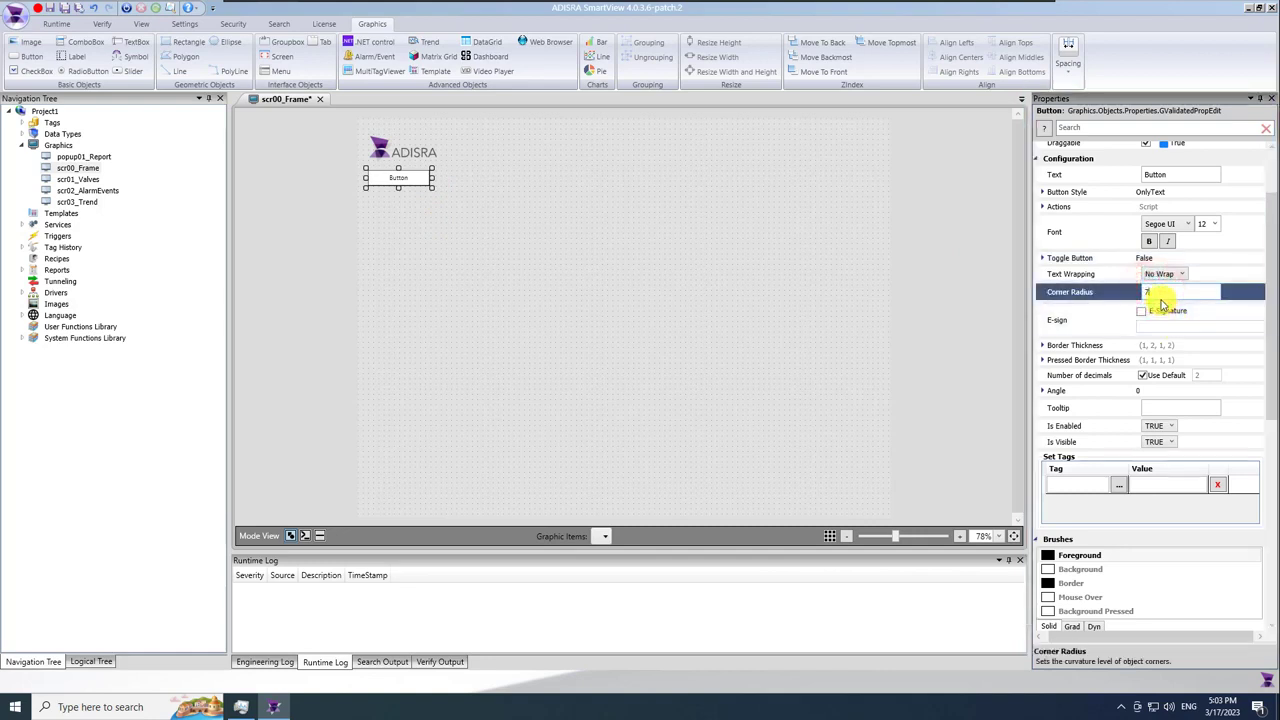
left_click(1148, 241)
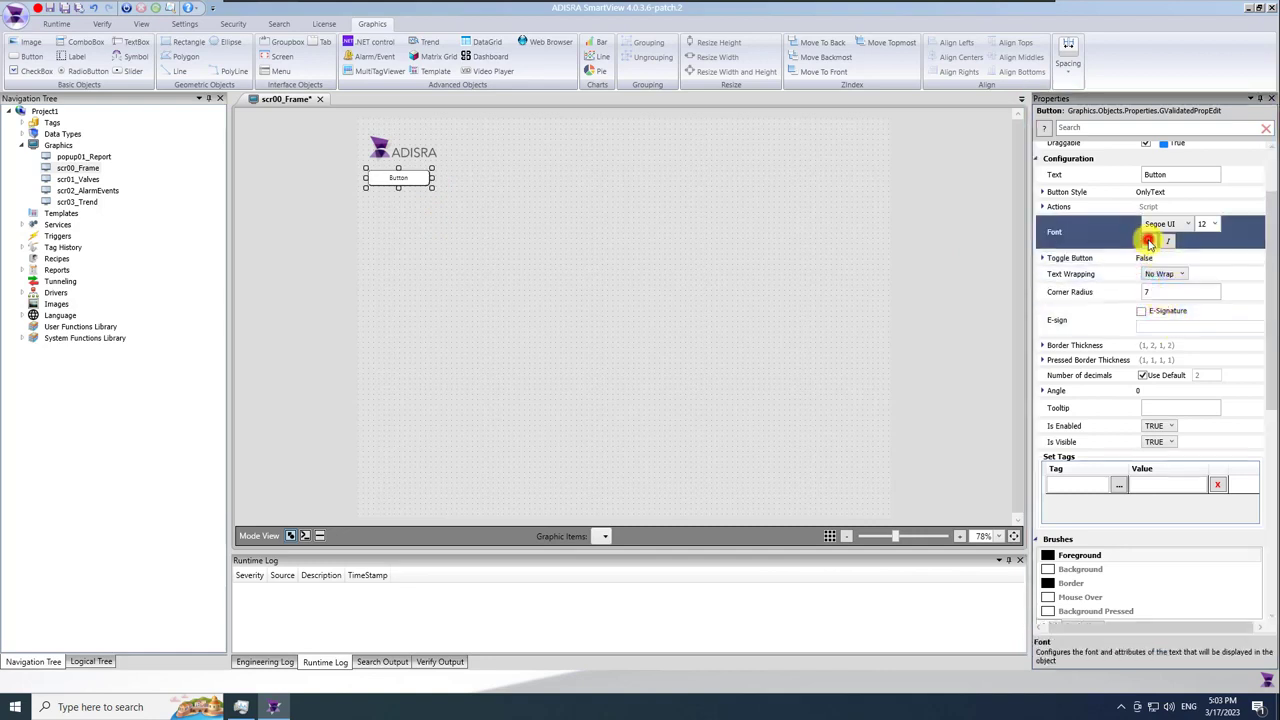
left_click(1163, 175)
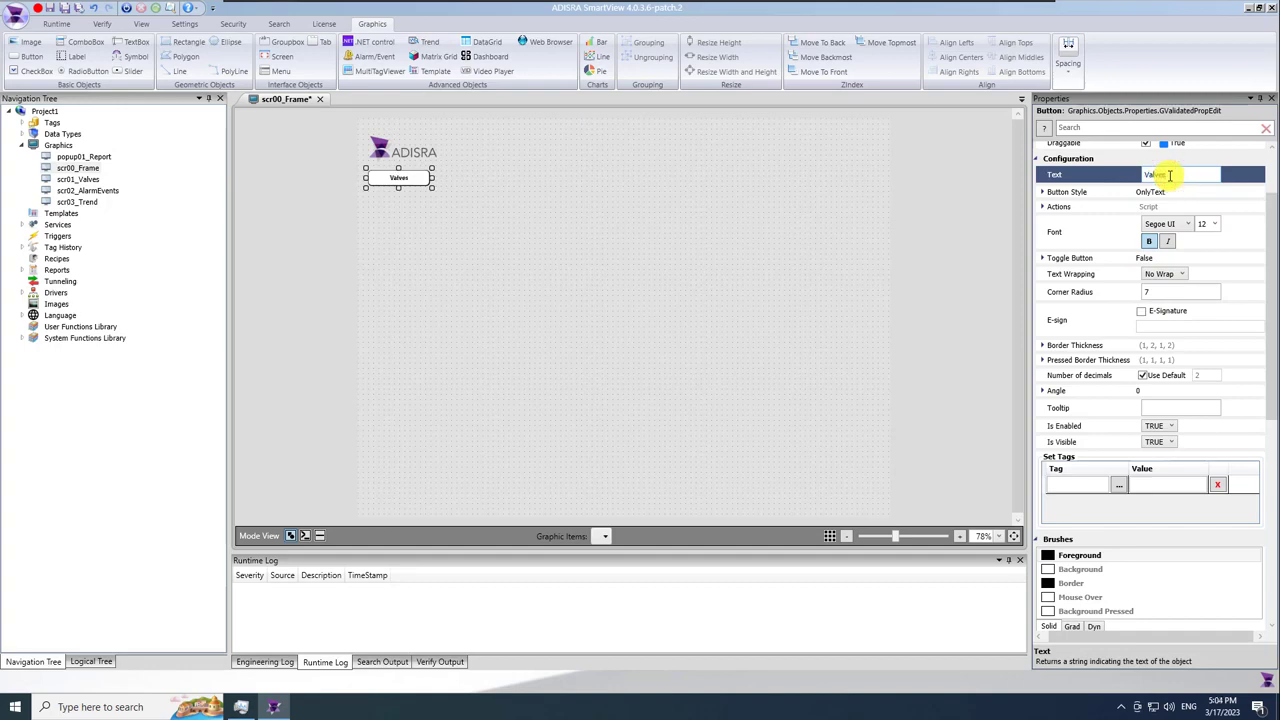
left_click(486, 209)
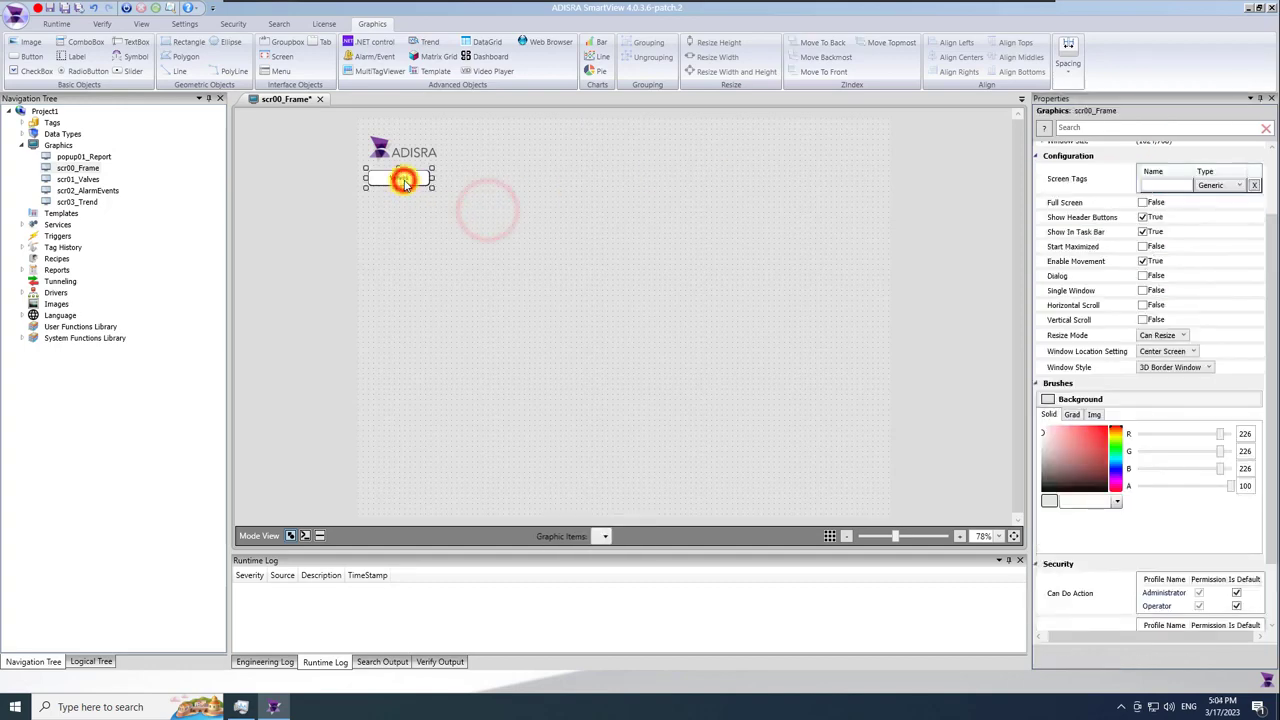
Paste copies of the Valves button stacked beneath the original.
left_click(403, 181)
key("ctrl+v")
left_click_drag(407, 190, 396, 254)
key("ctrl+v")
key("ctrl+v")
Relabel the copies Alarms / Events, Trend and Report, then select the buttons.
left_click(1180, 173)
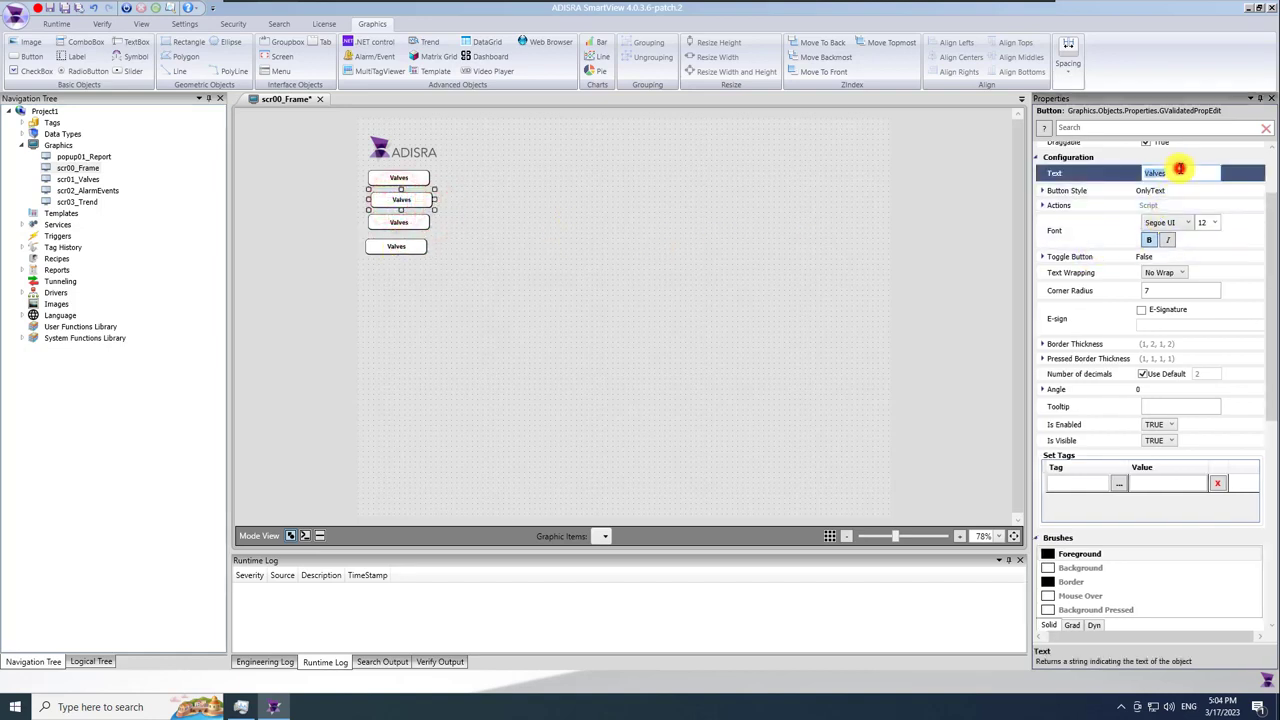
type("Alarms / Event")
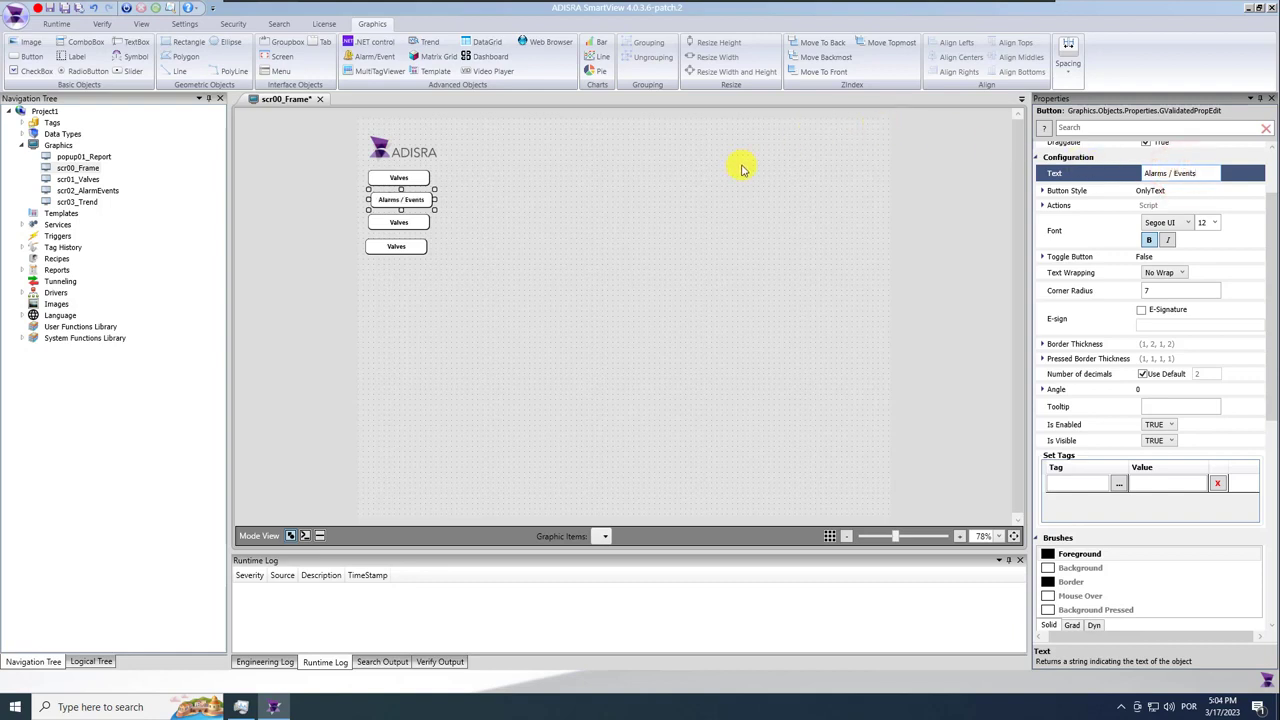
left_click(399, 227)
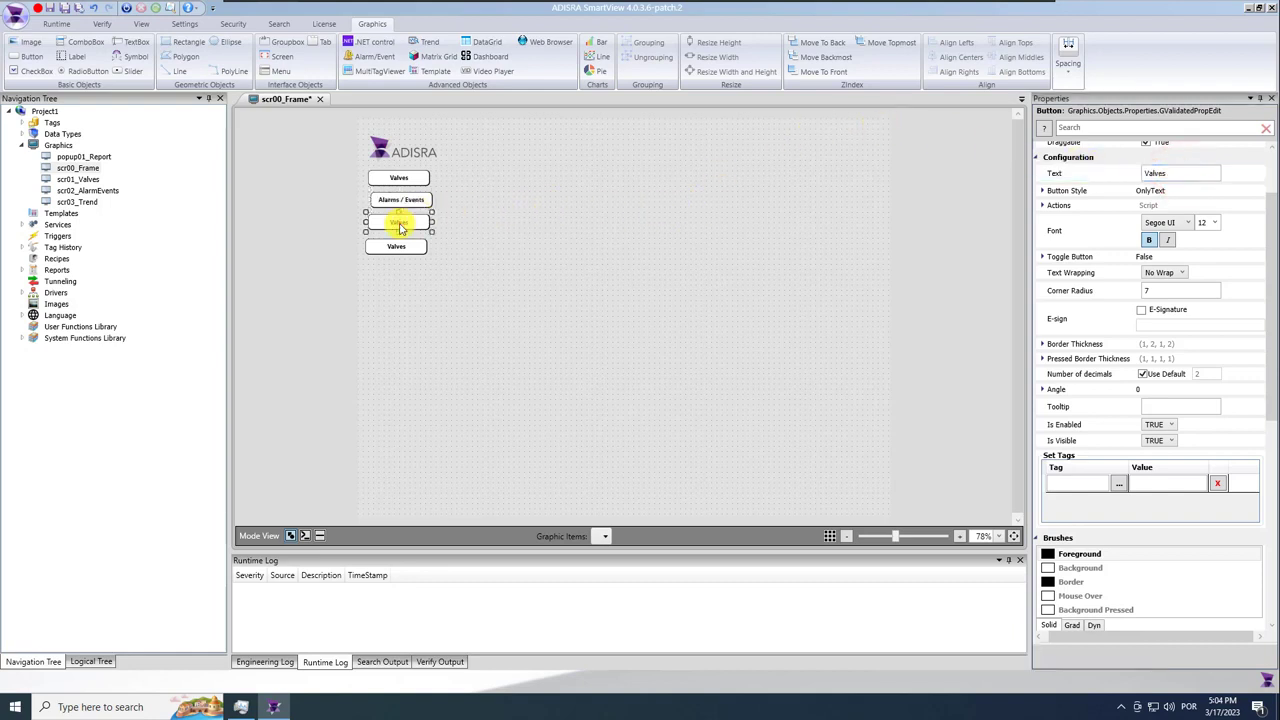
double_click(1171, 173)
type("Trend")
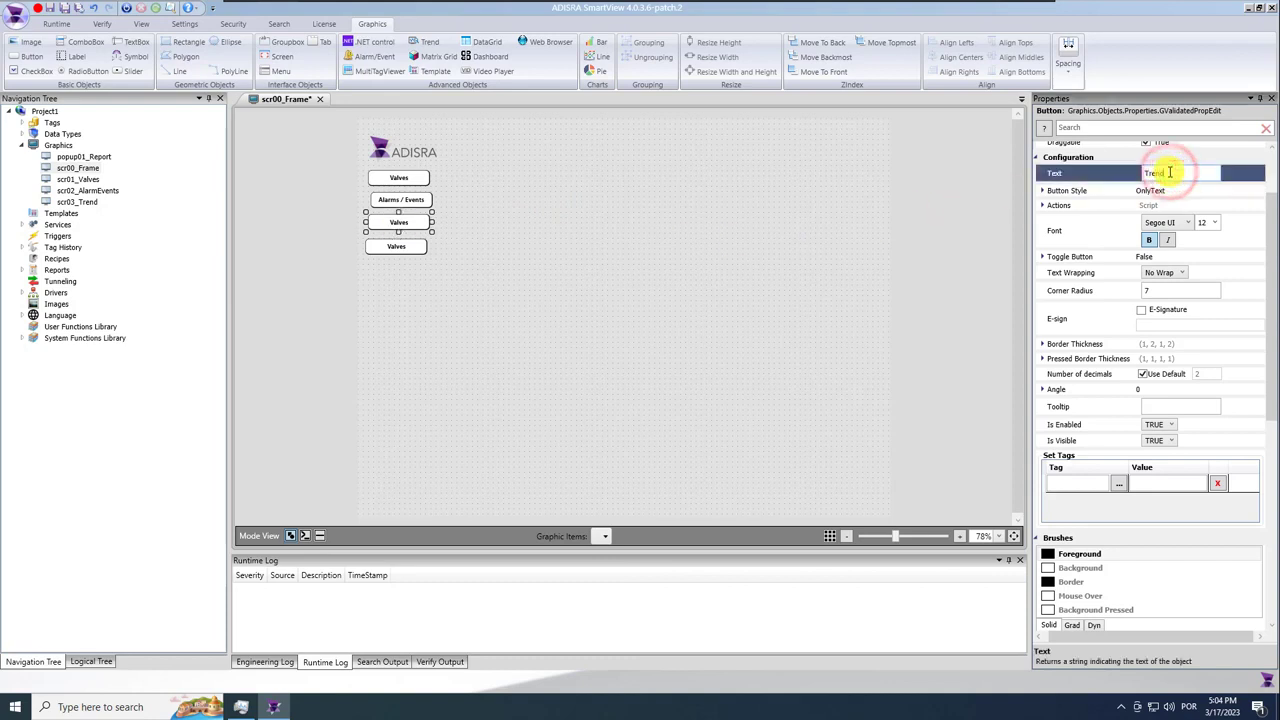
left_click(409, 243)
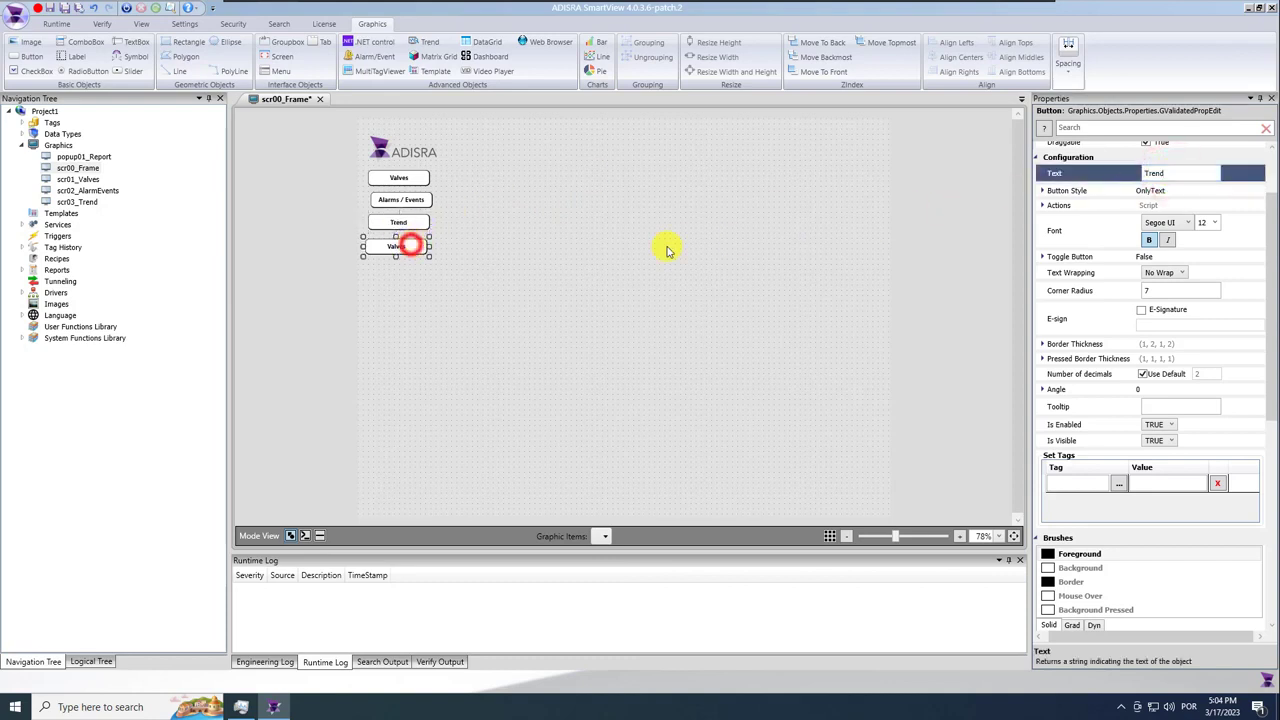
double_click(1205, 173)
type("Report")
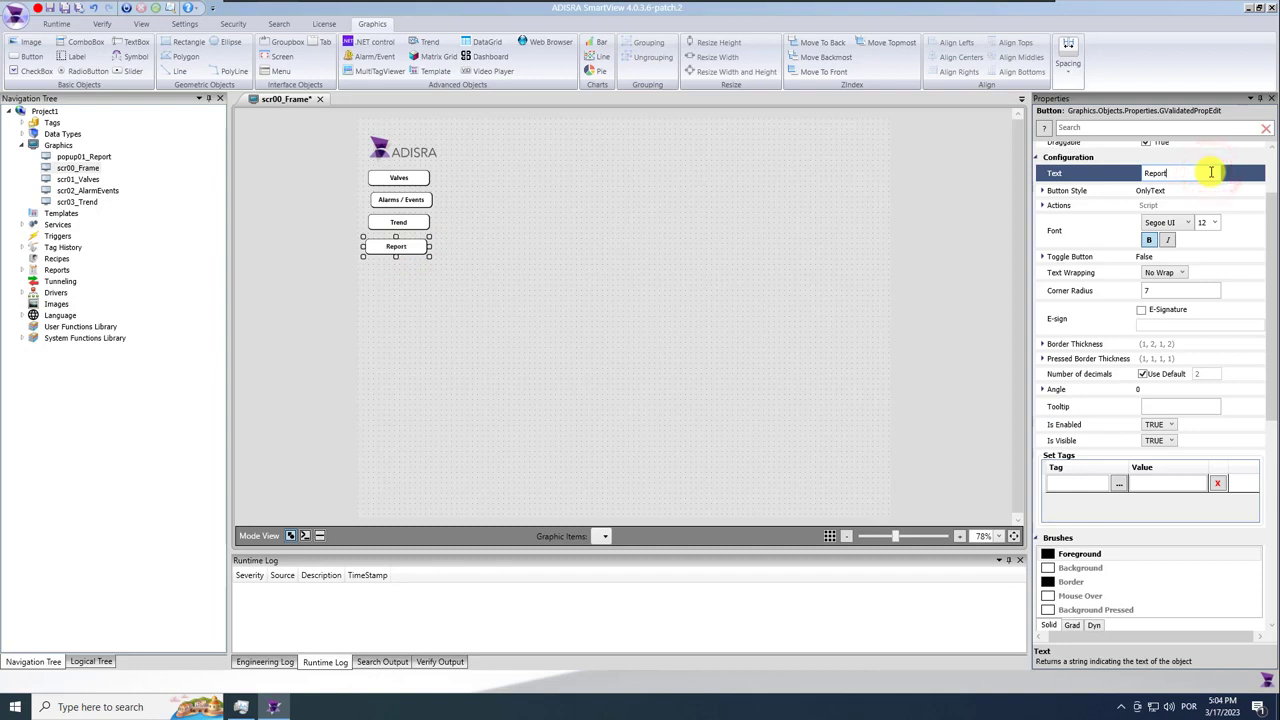
left_click(401, 222, "ctrl")
left_click(401, 200, "ctrl")
Align the four buttons' left edges and make their vertical spacing equal.
left_click(399, 178, "ctrl")
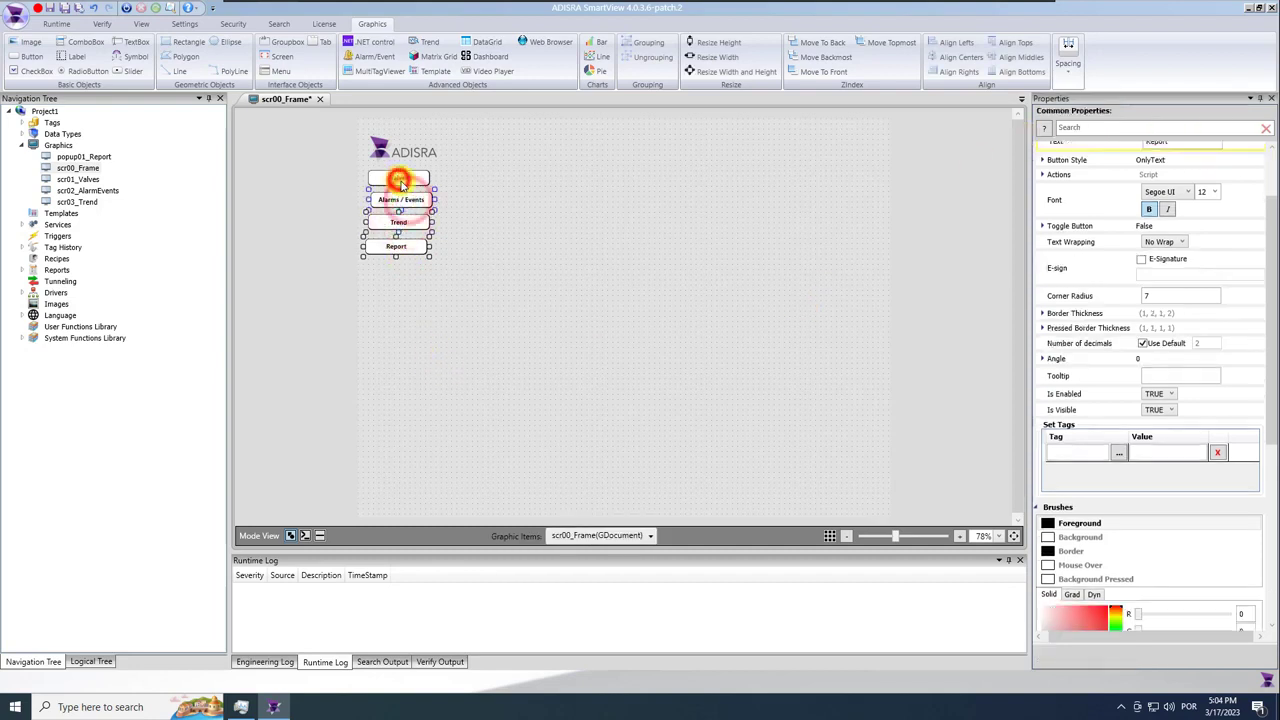
left_click(943, 48)
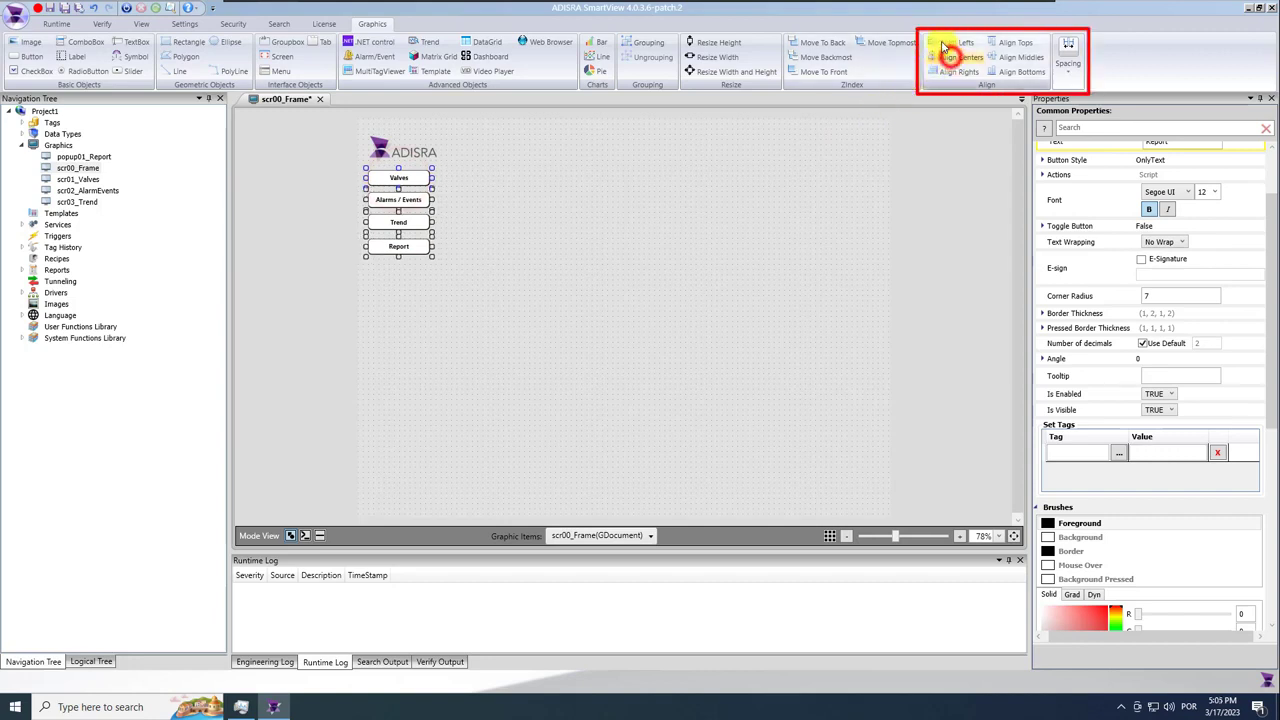
left_click(1066, 60)
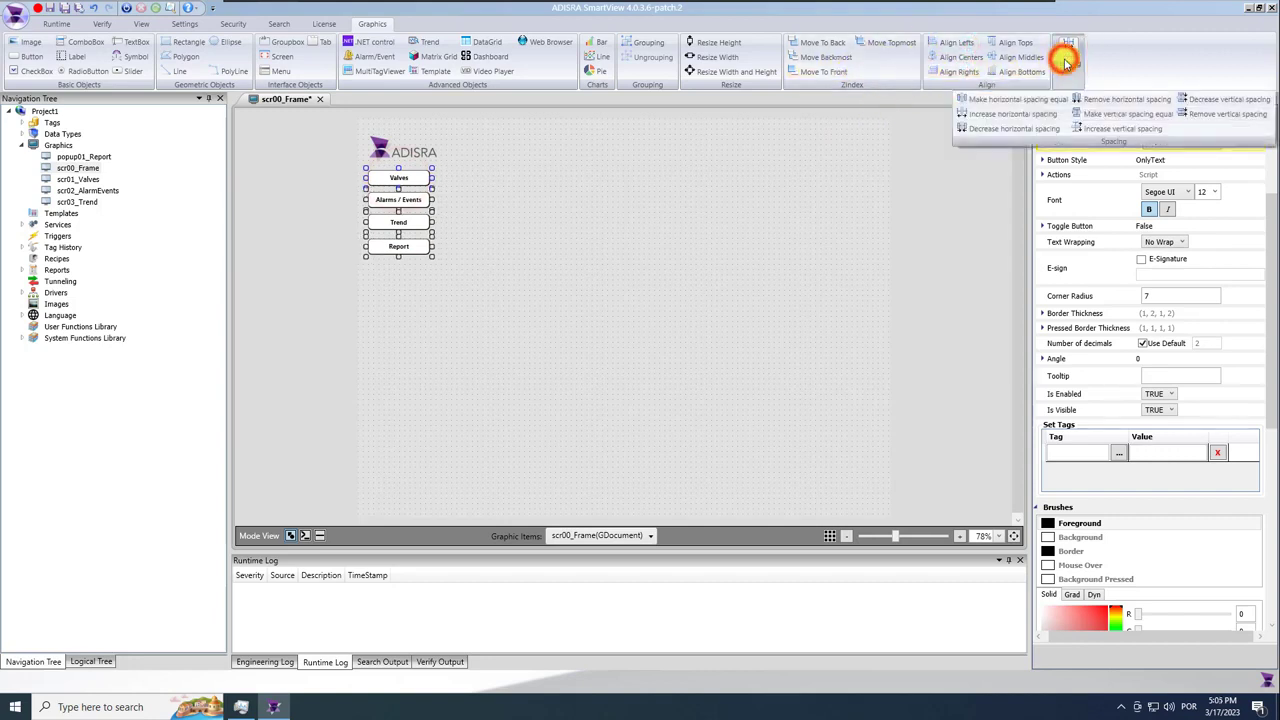
left_click(1130, 116)
left_click(664, 311)
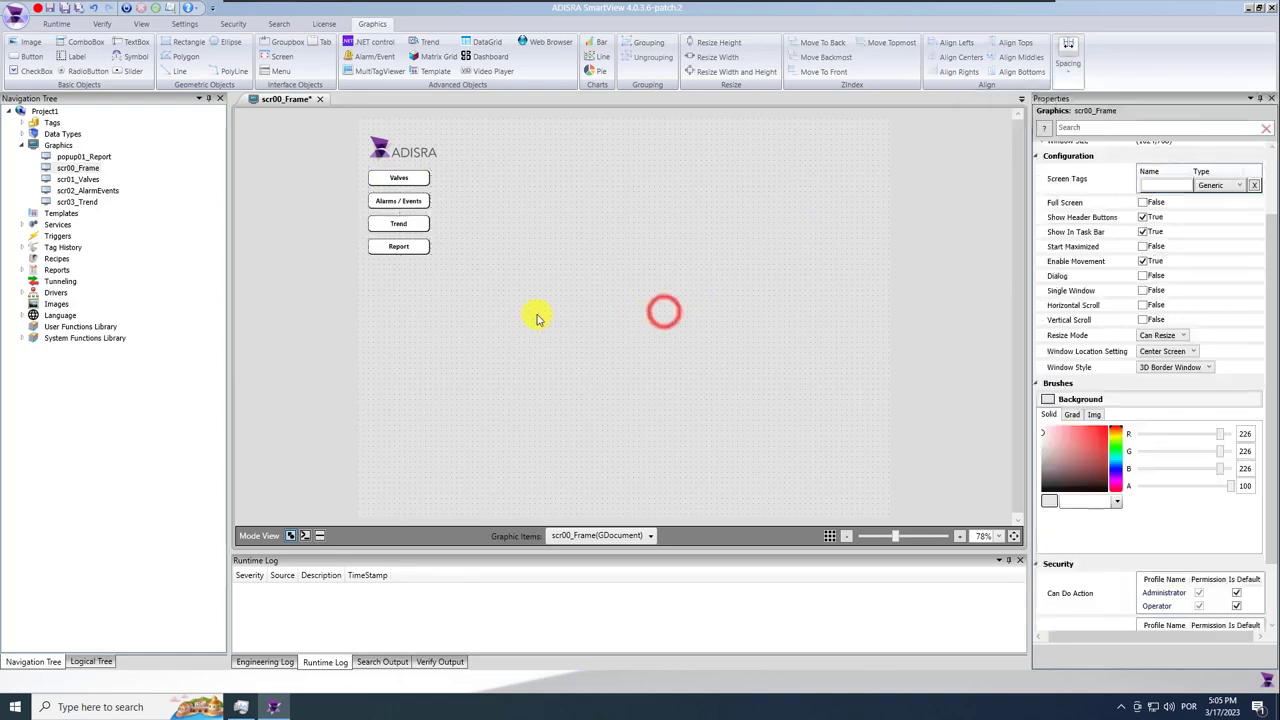
Centre the ADISRA logo and the Valves button horizontally with Align Centers.
left_click(395, 156)
left_click(403, 180)
left_click(404, 155)
left_click(403, 183, "ctrl")
left_click(945, 56)
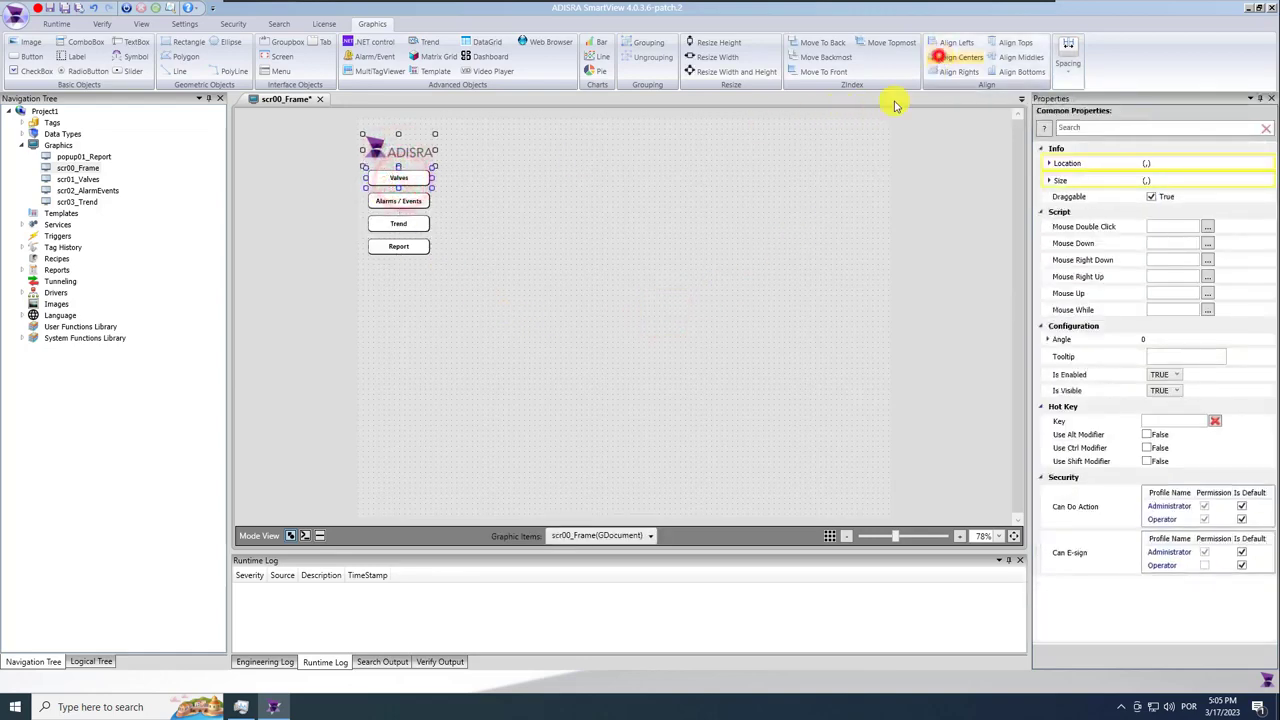
left_click(602, 297)
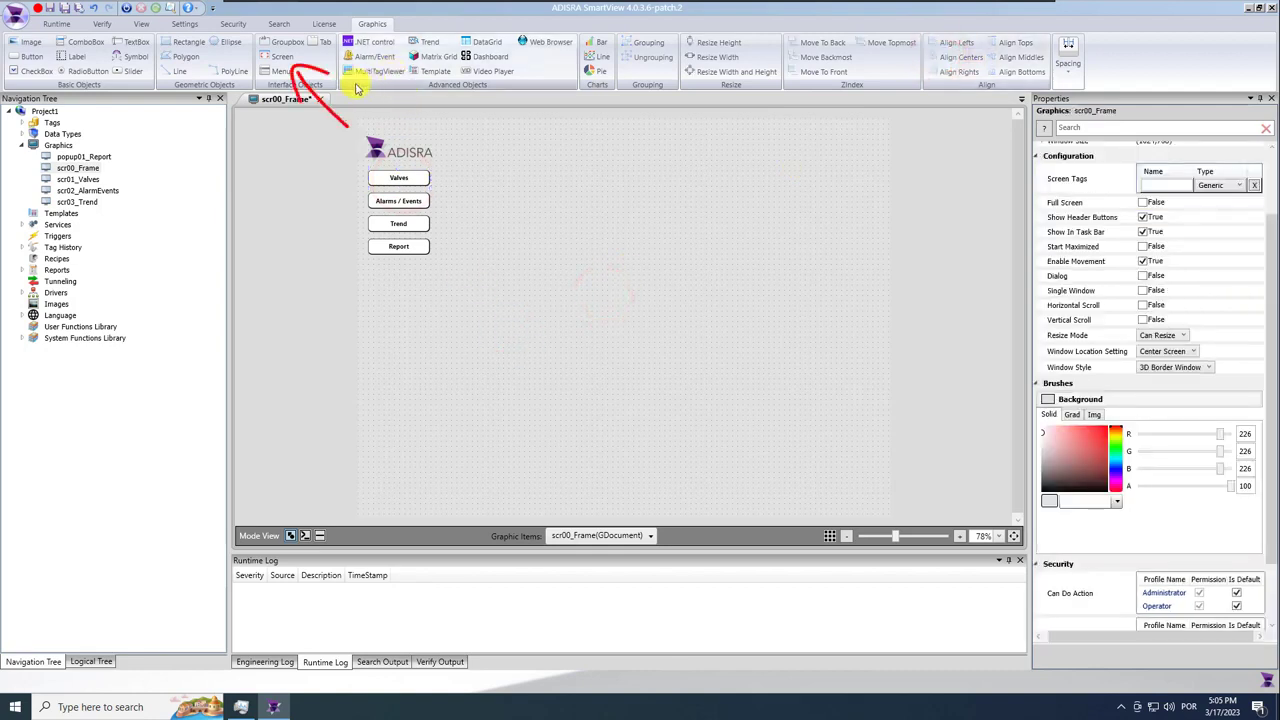
Draw an embedded Screen area across the right side of the frame.
left_click(280, 57)
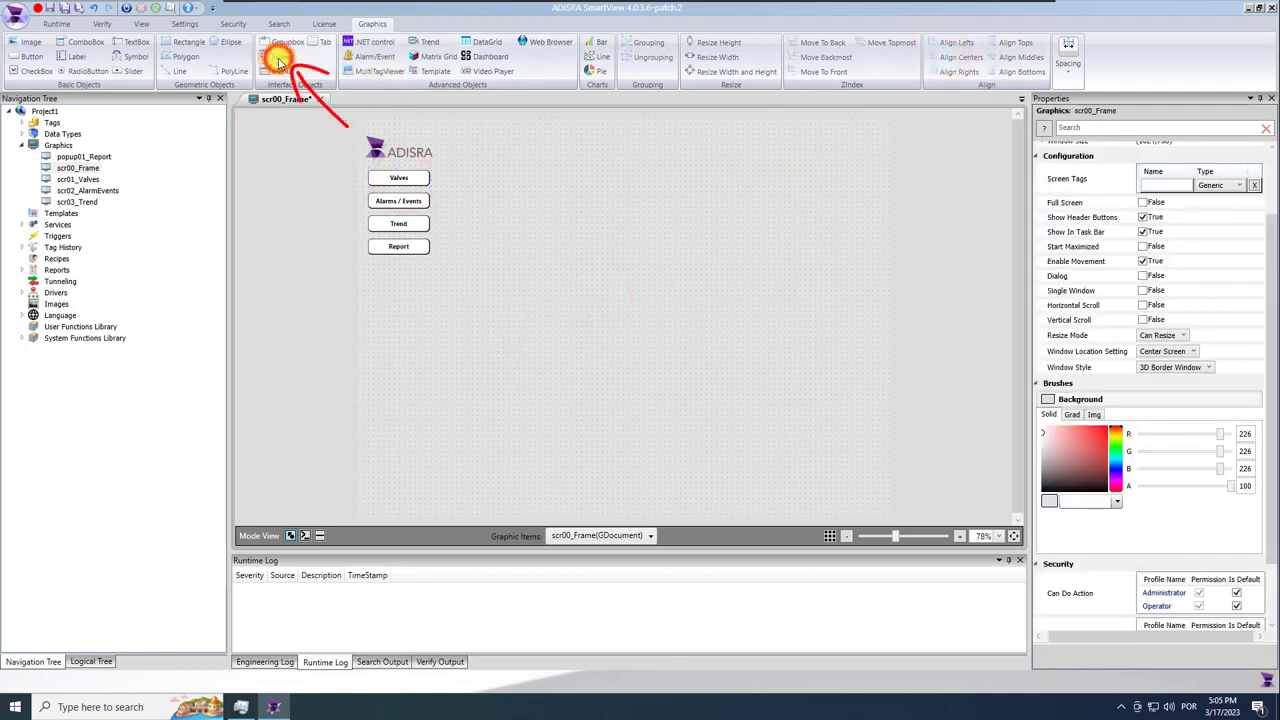
left_click(447, 124)
left_click_drag(790, 461, 887, 516)
left_click(770, 360)
left_click(918, 357)
left_click(819, 357)
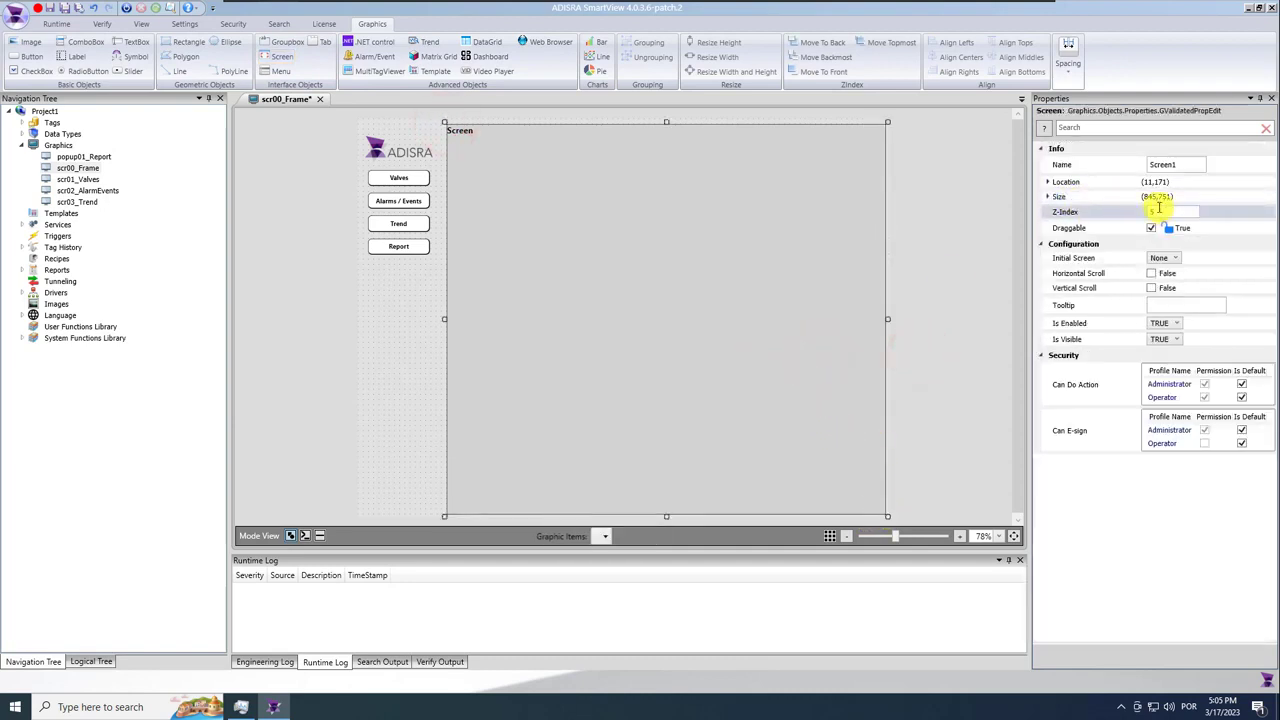
Set the Screen container's width to 848 and height to 764.
left_click(1047, 196)
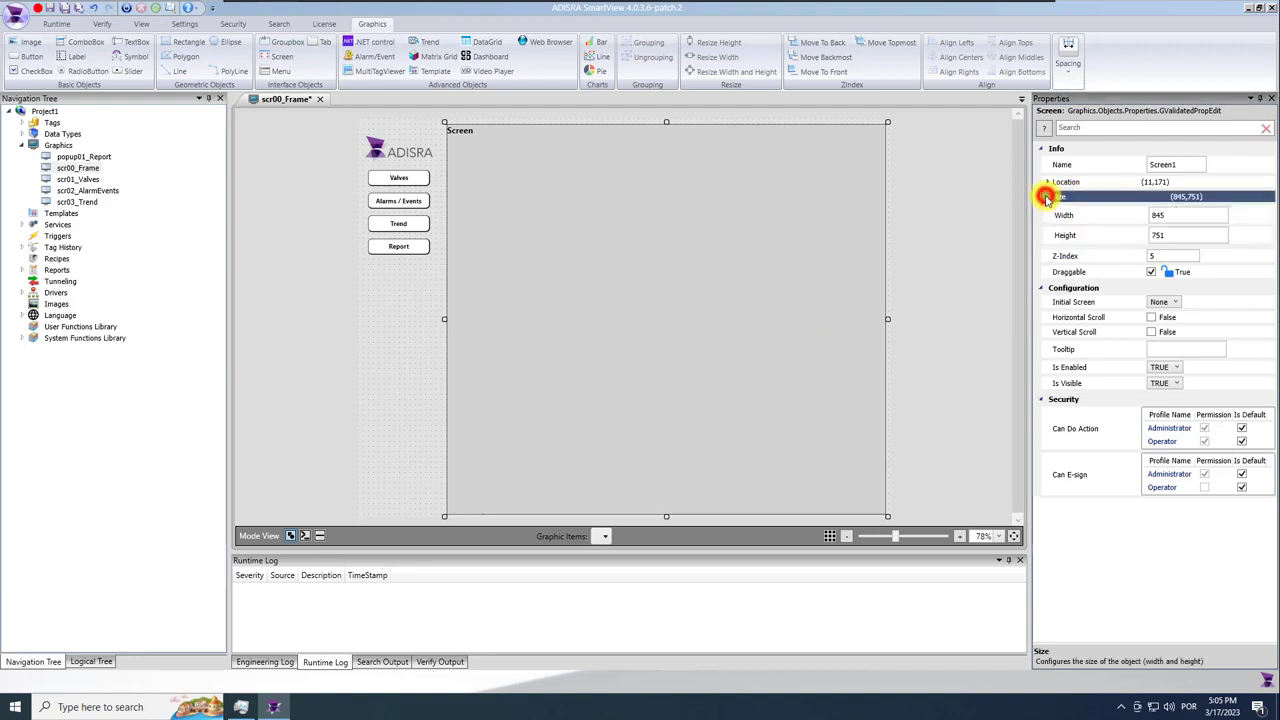
double_click(1176, 215)
type("848")
left_click(1168, 234)
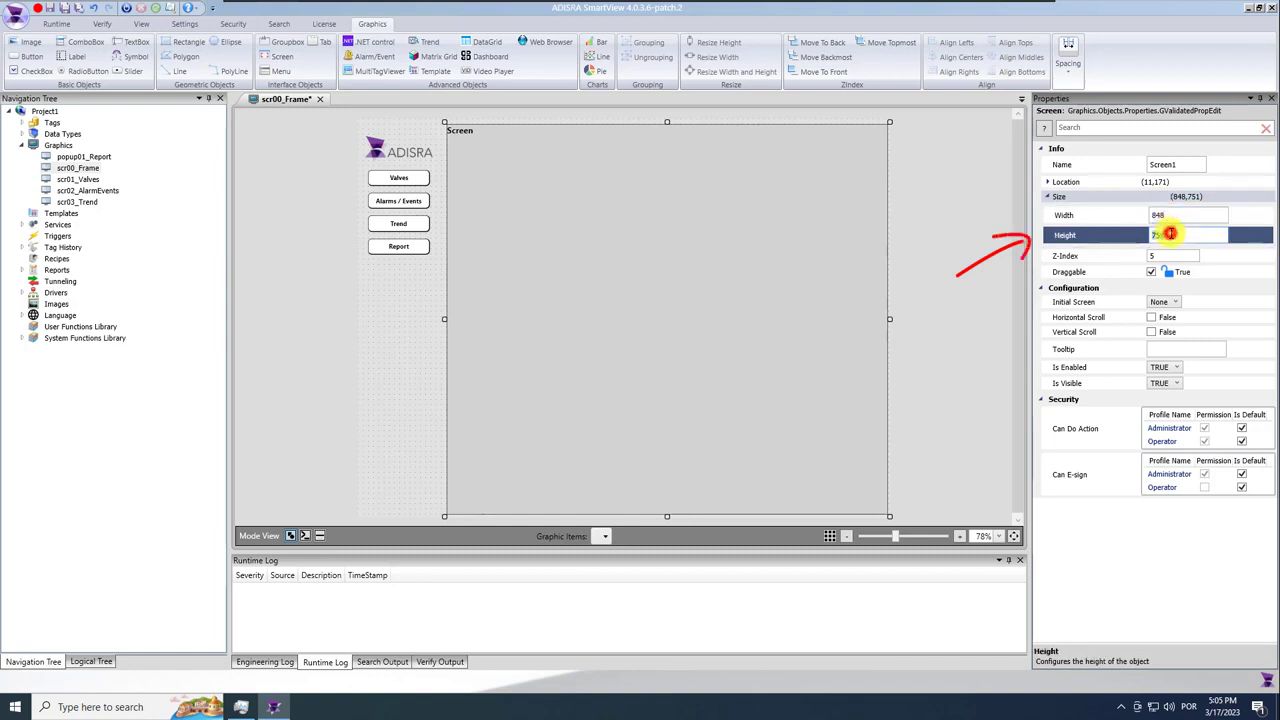
type("764")
key("Return")
Make scr01_Valves the Screen container's initial screen.
left_click(790, 292)
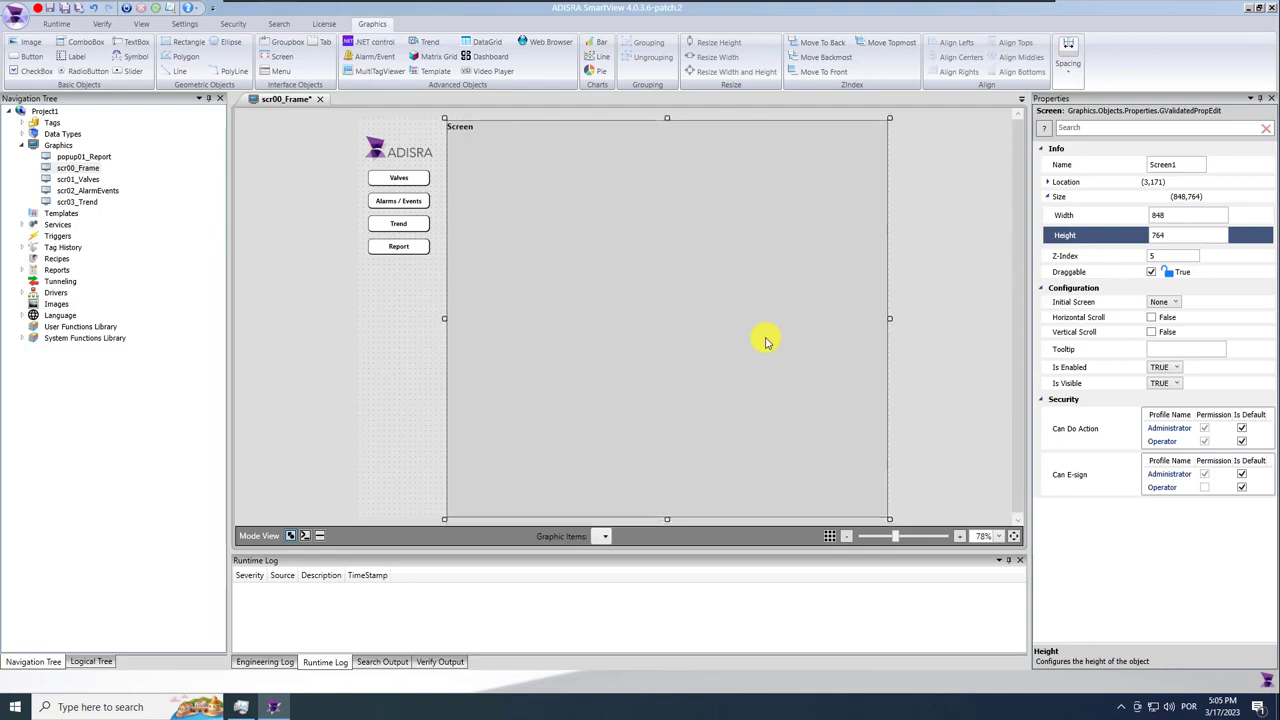
left_click(929, 351)
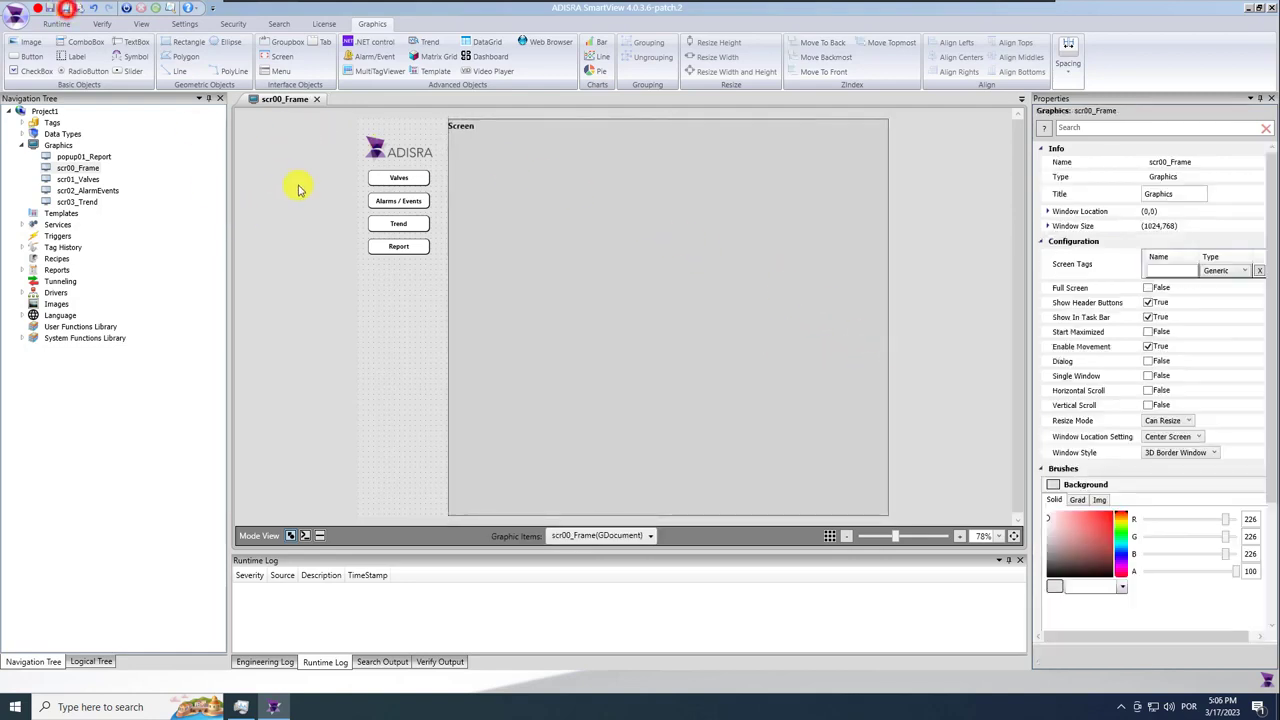
left_click(651, 272)
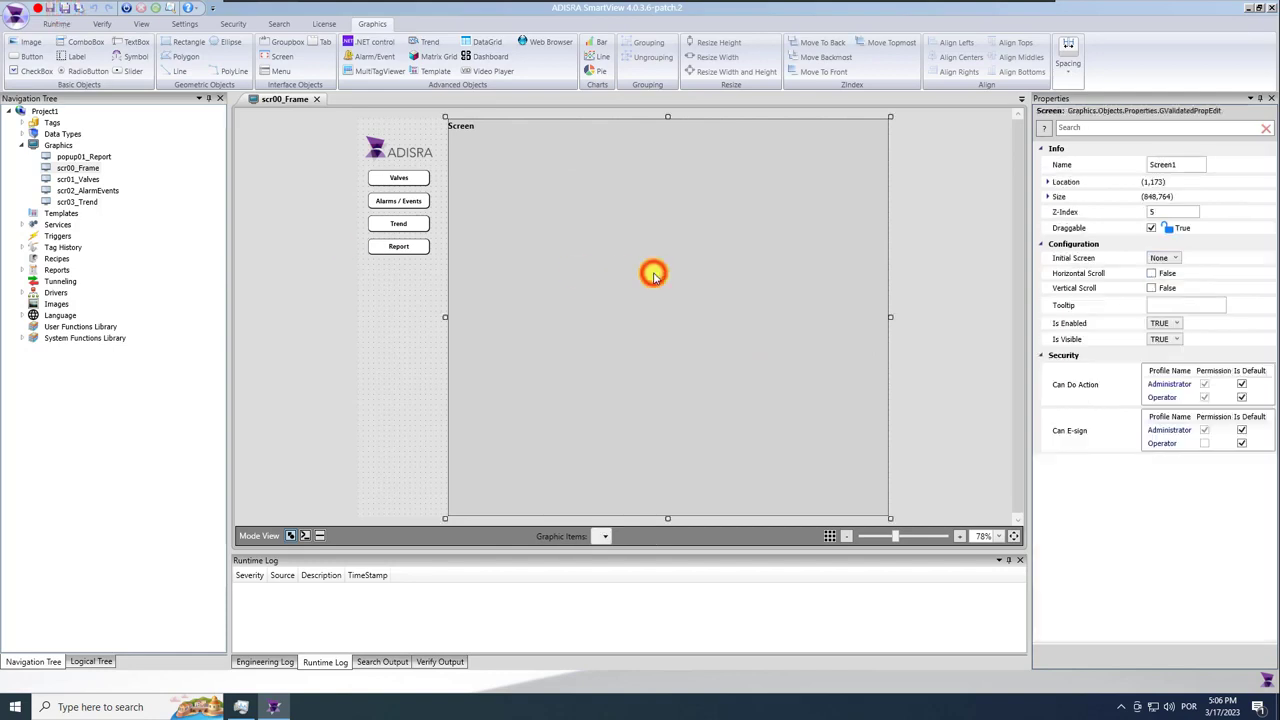
left_click(1168, 258)
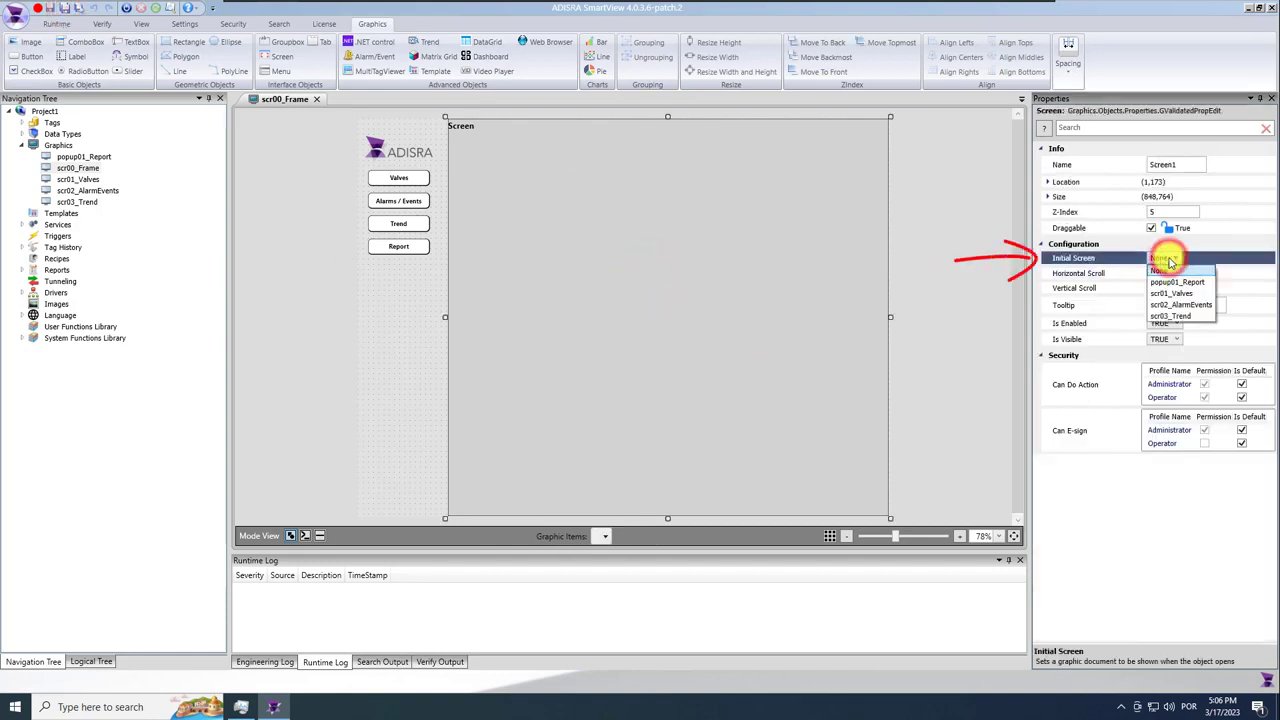
left_click(1190, 297)
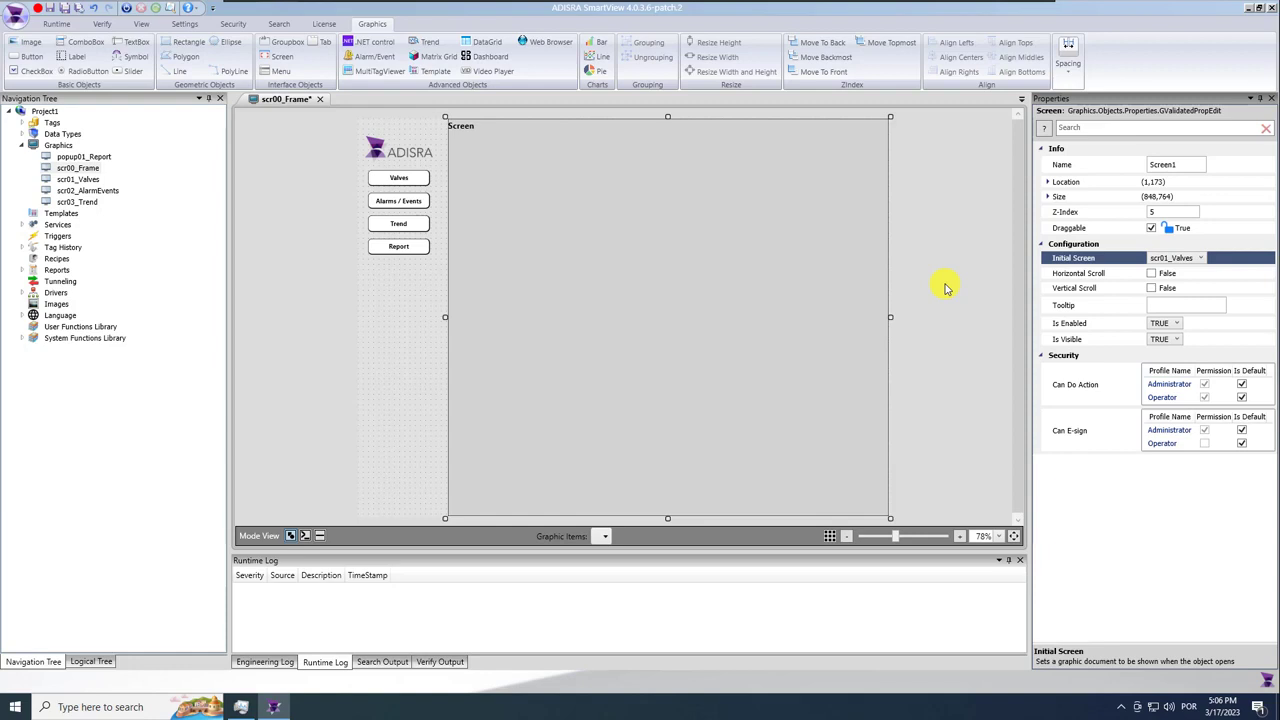
left_click(1177, 164)
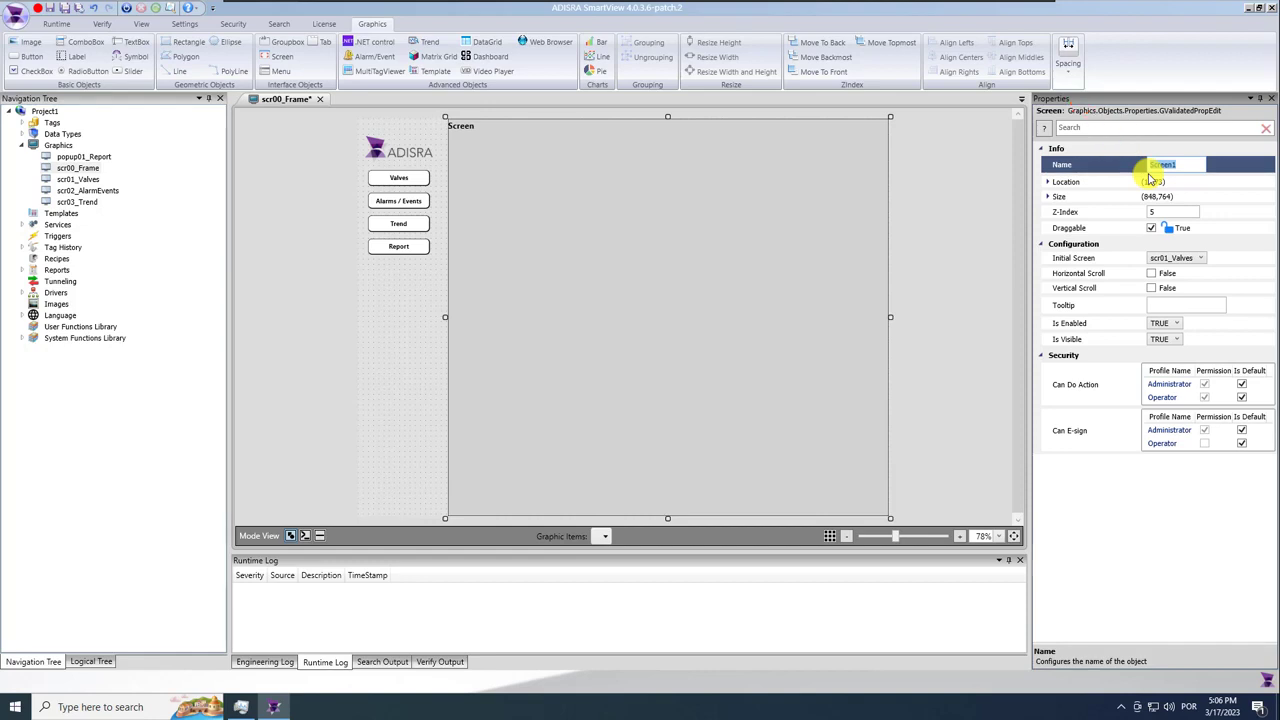
Give the Valves button the script Screen1.SetScreen("scr01_Valves") and copy the line.
left_click(416, 180)
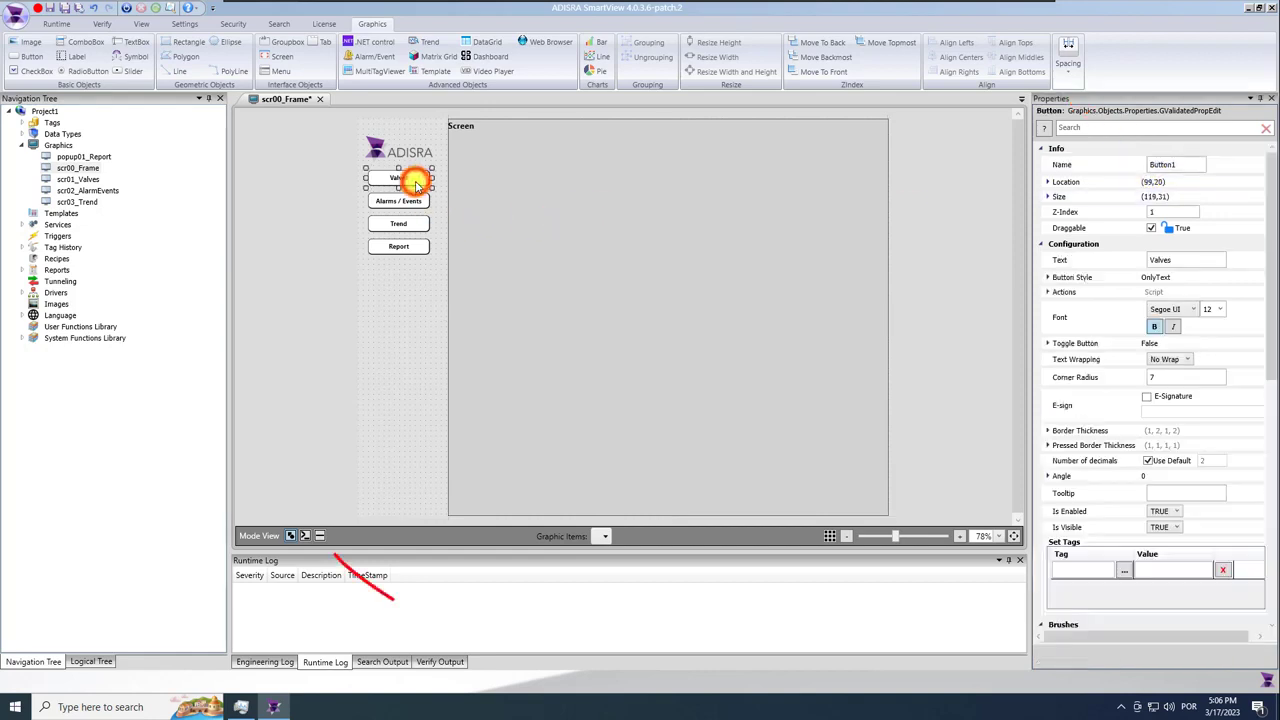
left_click(320, 536)
type("Sc")
key("Return")
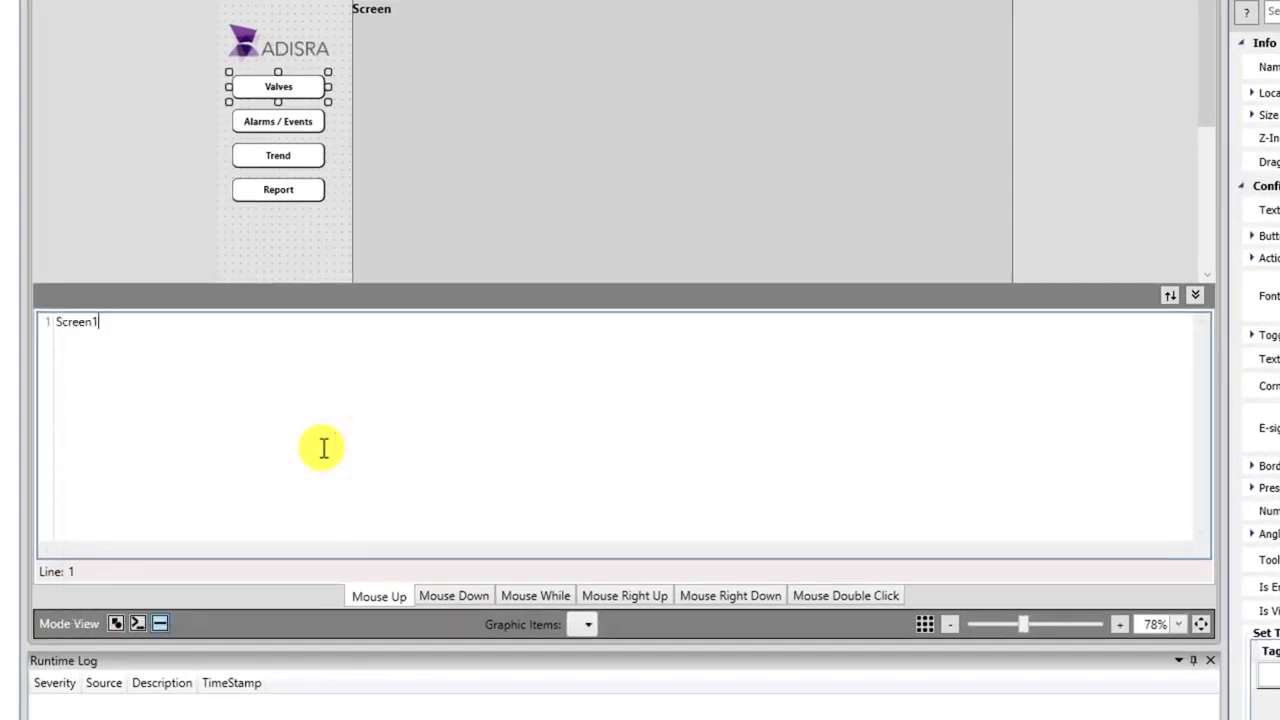
type(".")
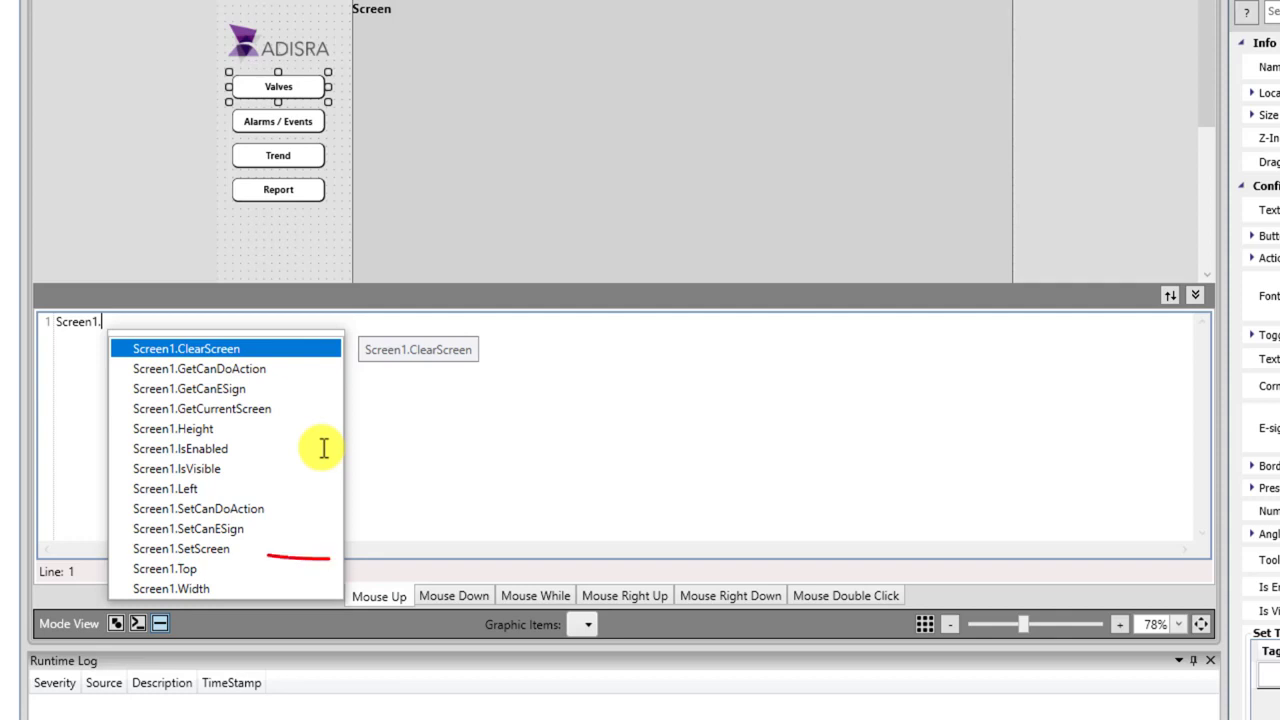
double_click(220, 549)
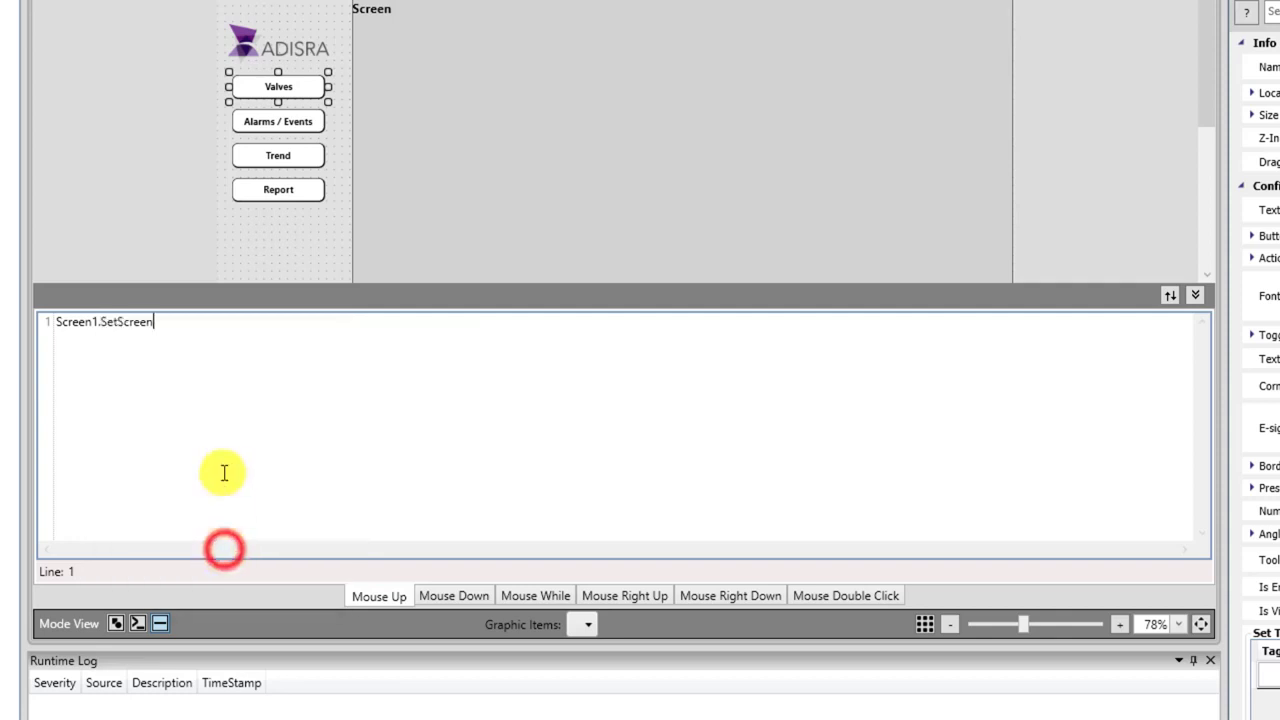
type("(\"scr01_Valves\");")
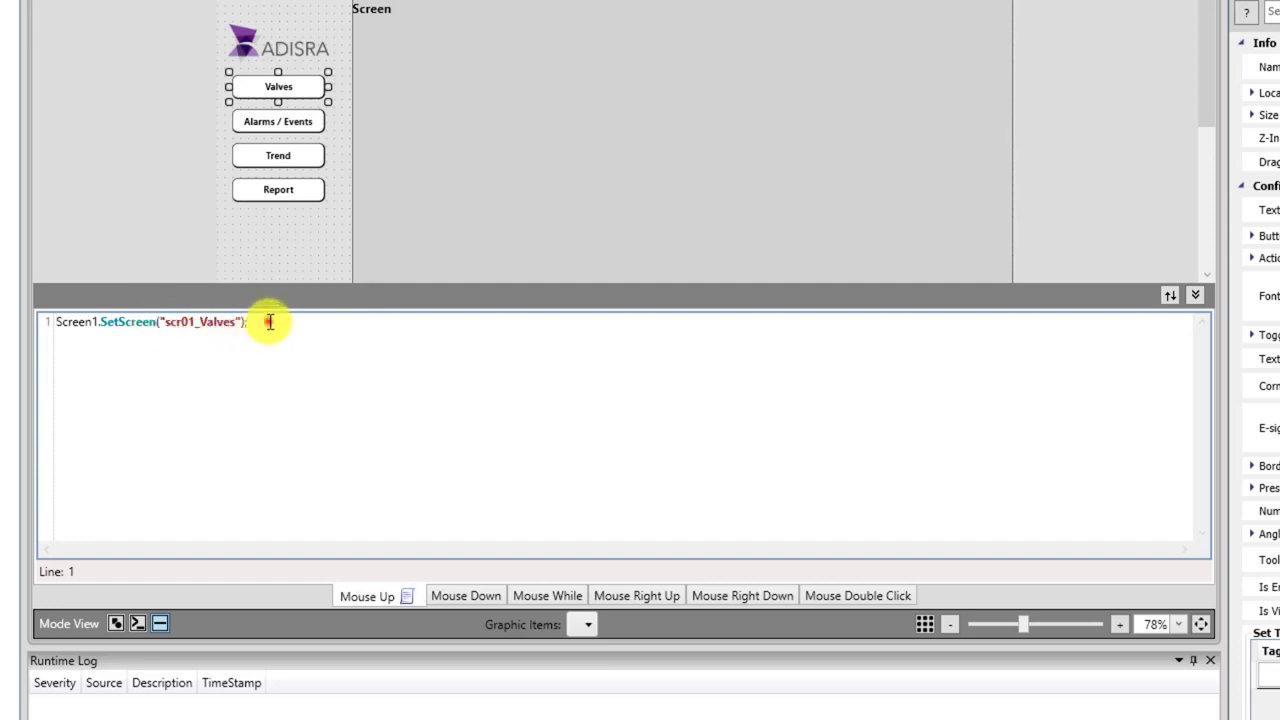
left_click_drag(265, 320, 43, 316)
key("ctrl+c")
Paste the SetScreen line into the Alarms / Events button's script, replacing Valves with AlarmEvents.
left_click(277, 130)
left_click(206, 380)
key("ctrl+v")
left_click_drag(236, 322, 204, 326)
type("AlarmEvents")
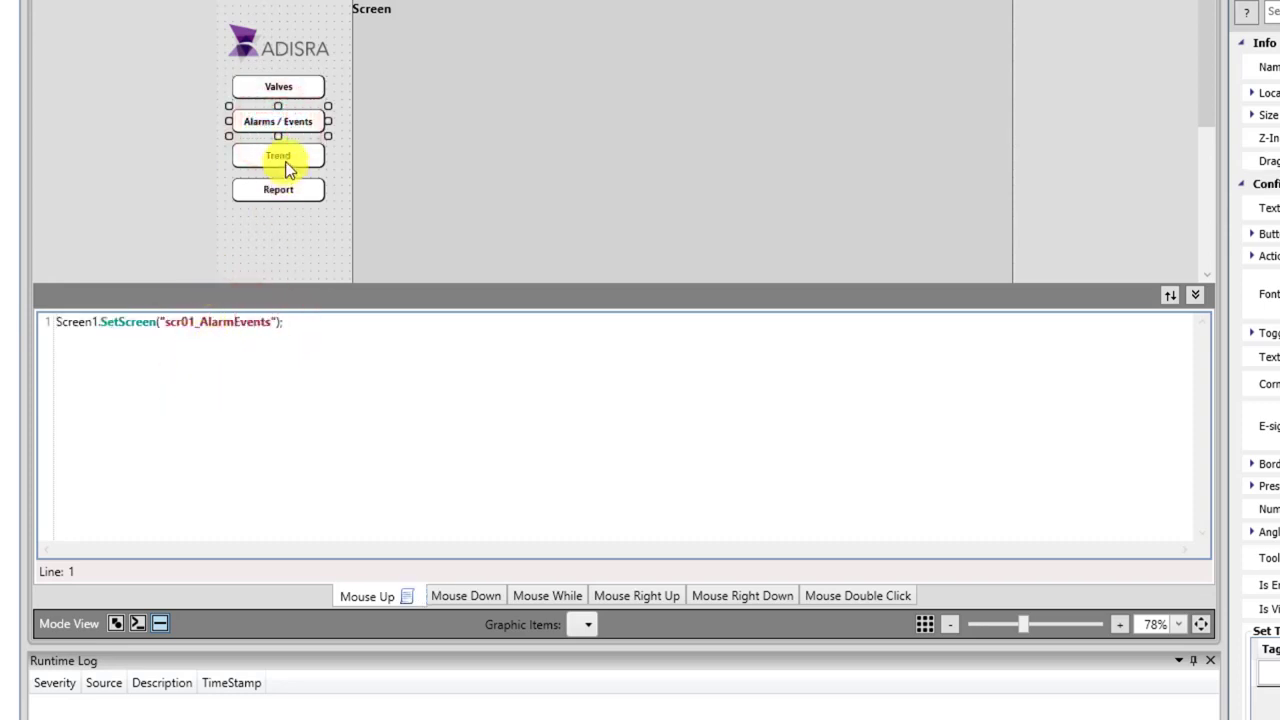
Paste the line into Trend's script and change the Alarms / Events target to scr02_AlarmEvents.
left_click(284, 158)
left_click(234, 363)
key("ctrl+v")
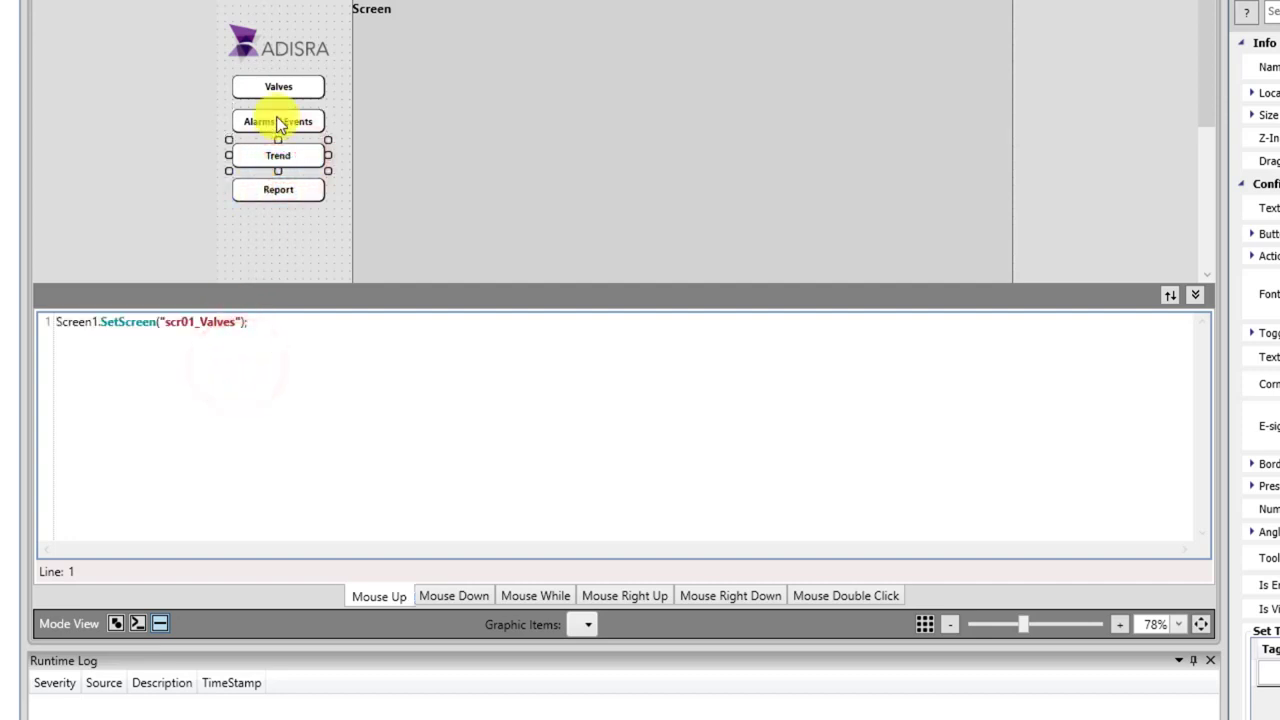
left_click(280, 121)
left_click(193, 322)
key("BackSpace")
type("2")
Point the Trend script at scr03_Trend and close the script editor.
left_click(279, 158)
left_click(190, 321)
key("BackSpace")
type("3")
left_click_drag(235, 321, 203, 320)
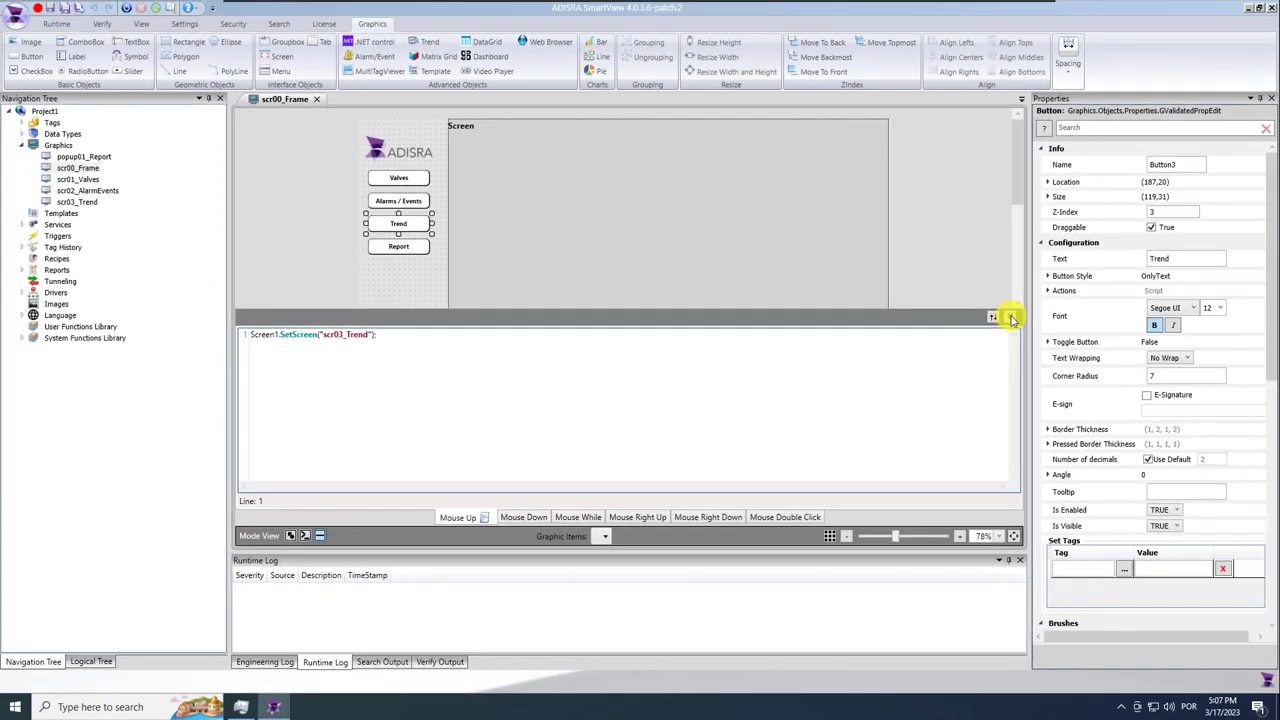
left_click(1011, 317)
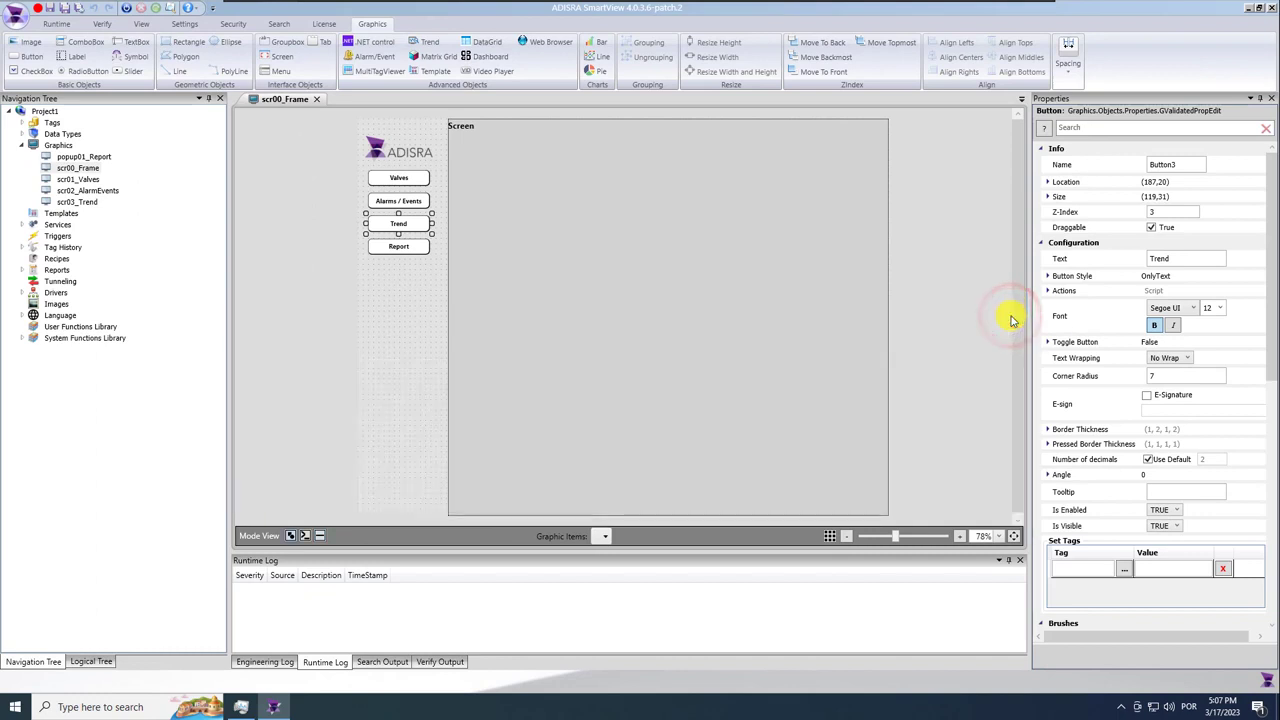
Set the Report button's type to Action, opening popup01_Report, then save the frame.
left_click(397, 254)
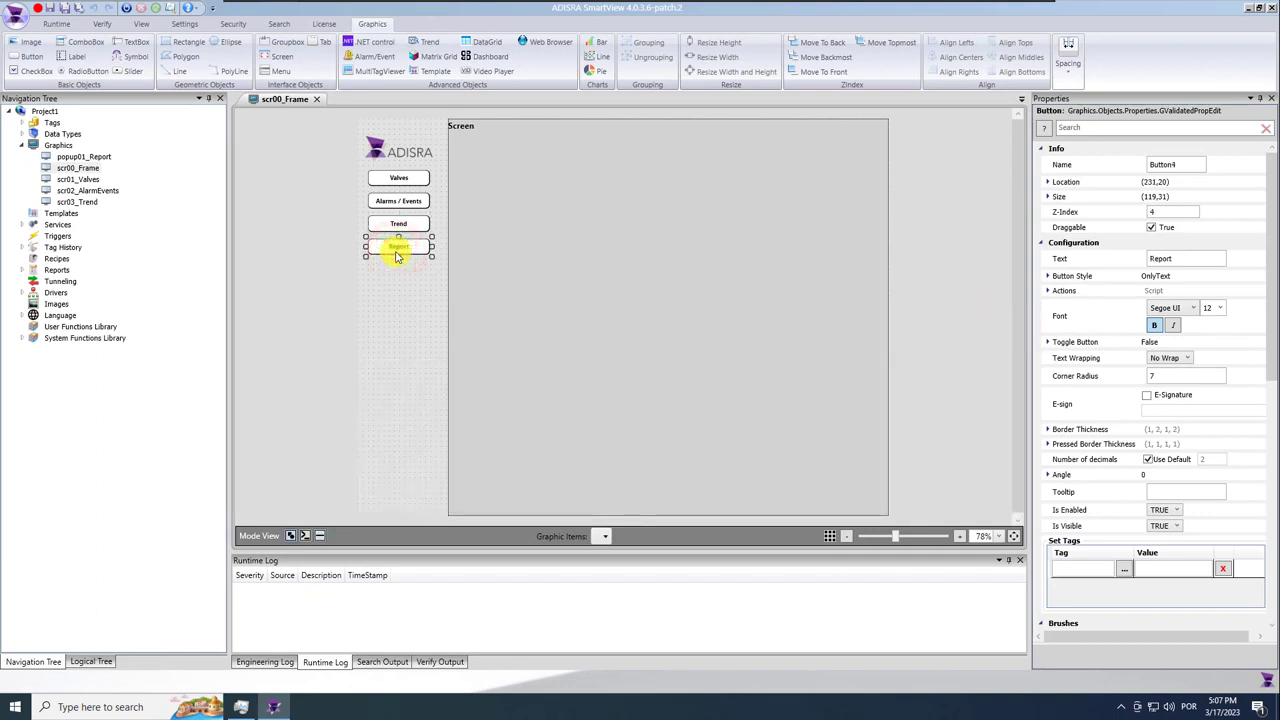
left_click(1049, 291)
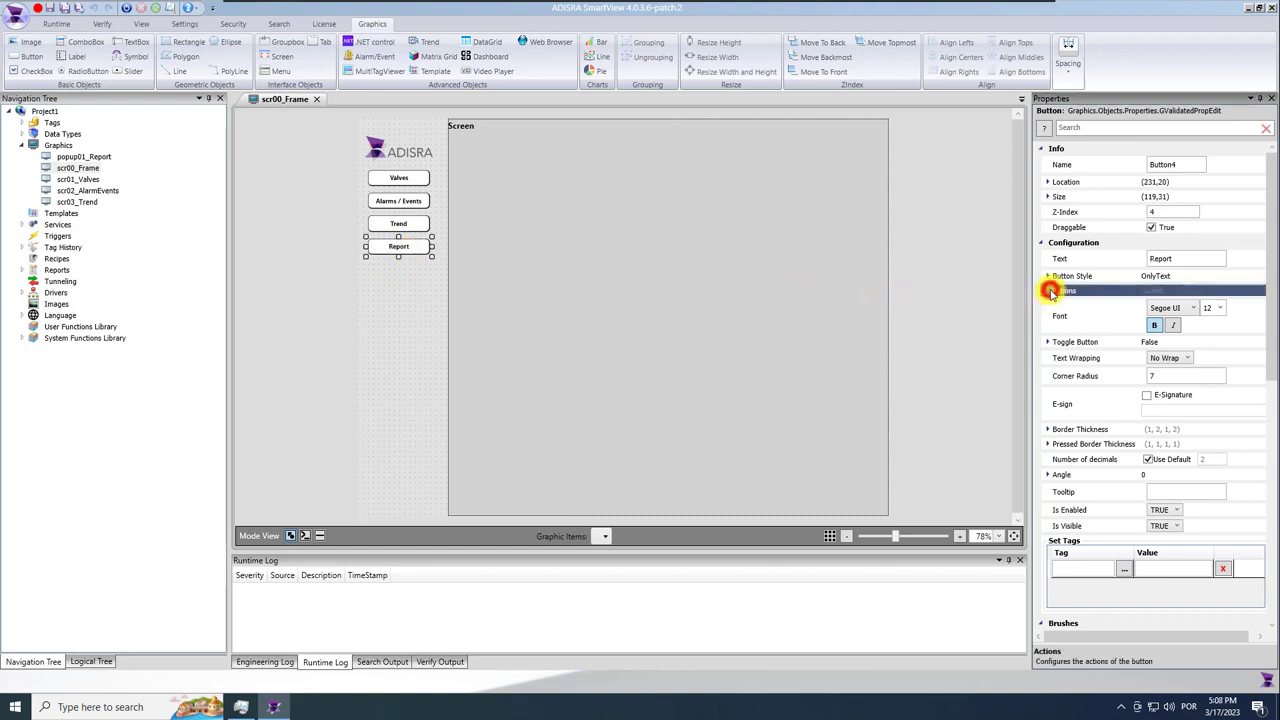
left_click(1048, 291)
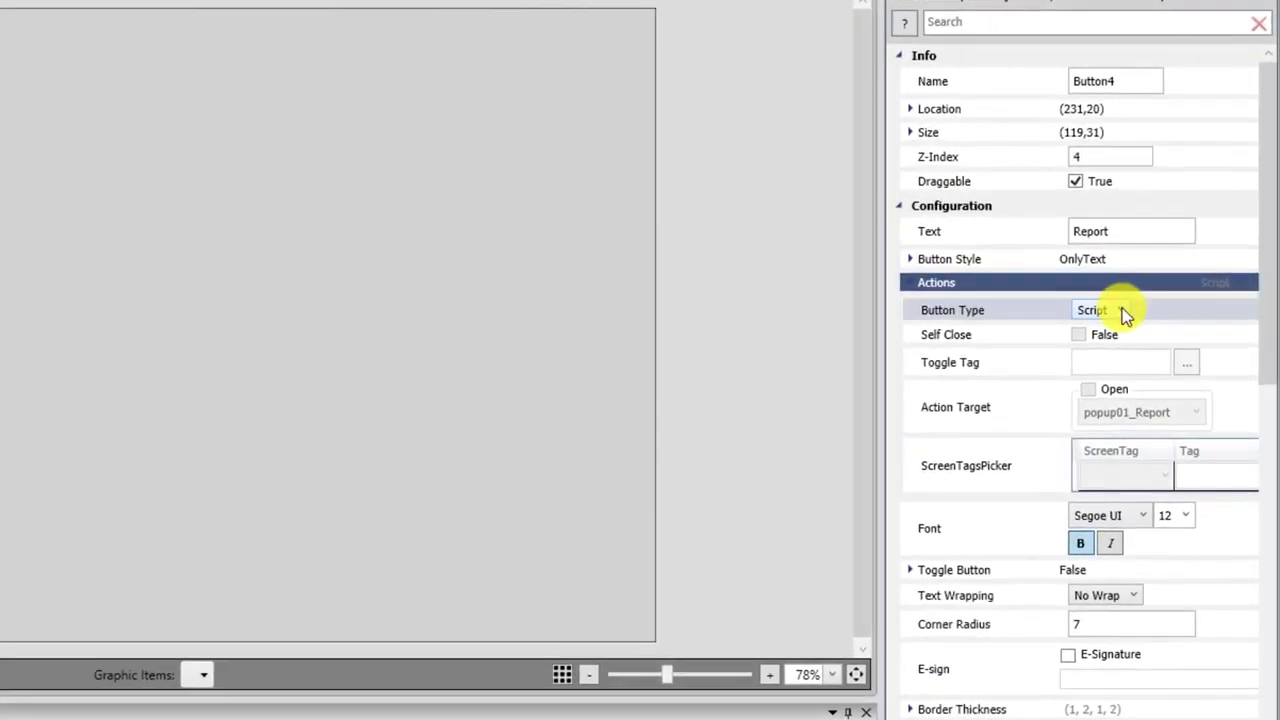
left_click(1178, 309)
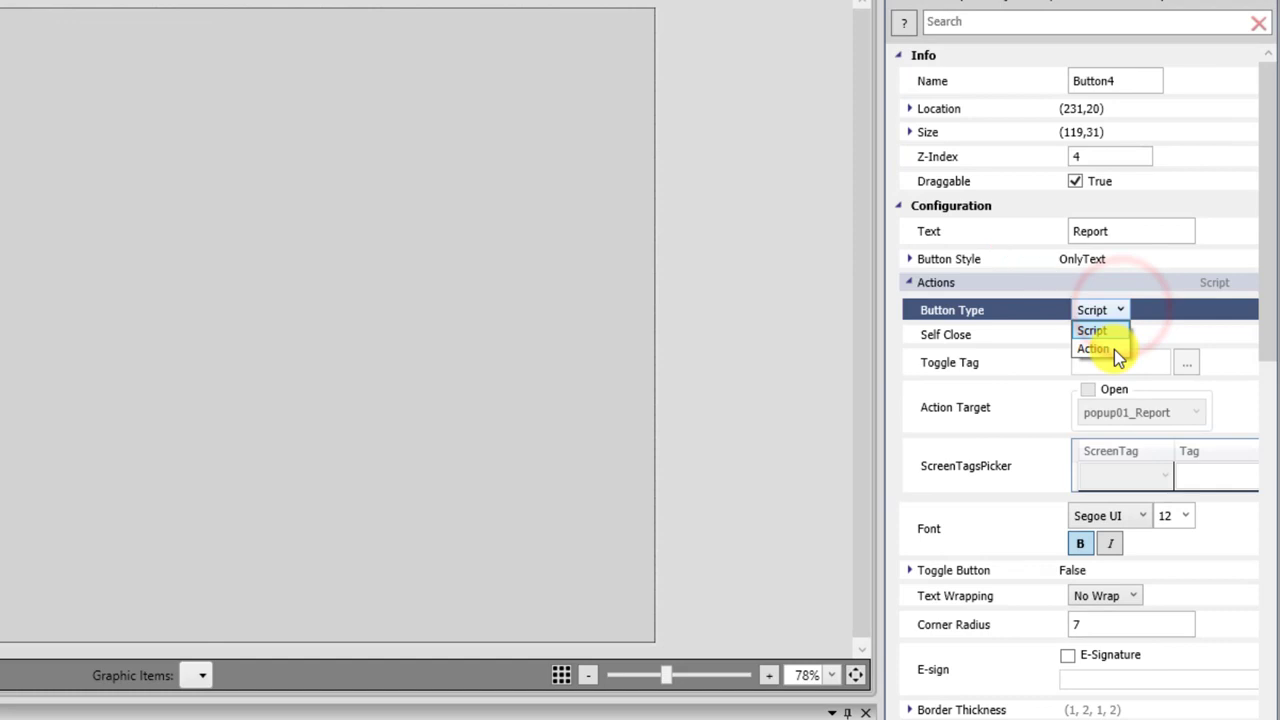
left_click(1094, 349)
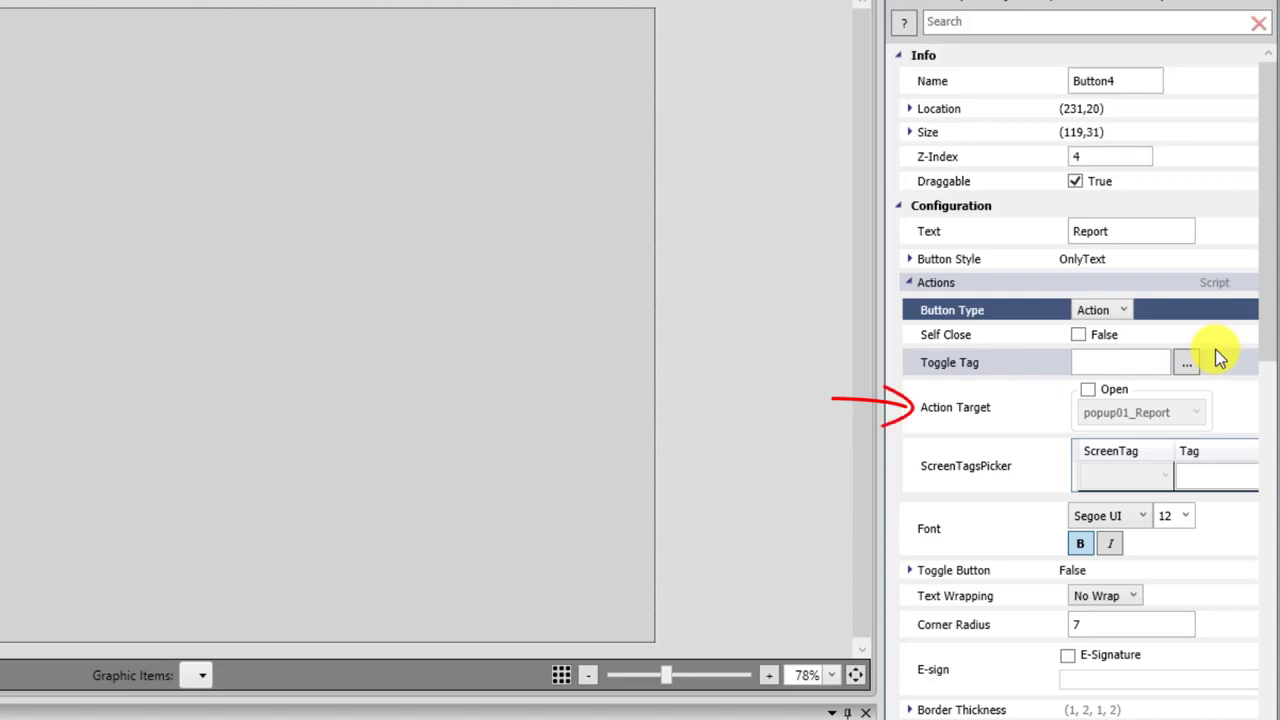
left_click(1087, 389)
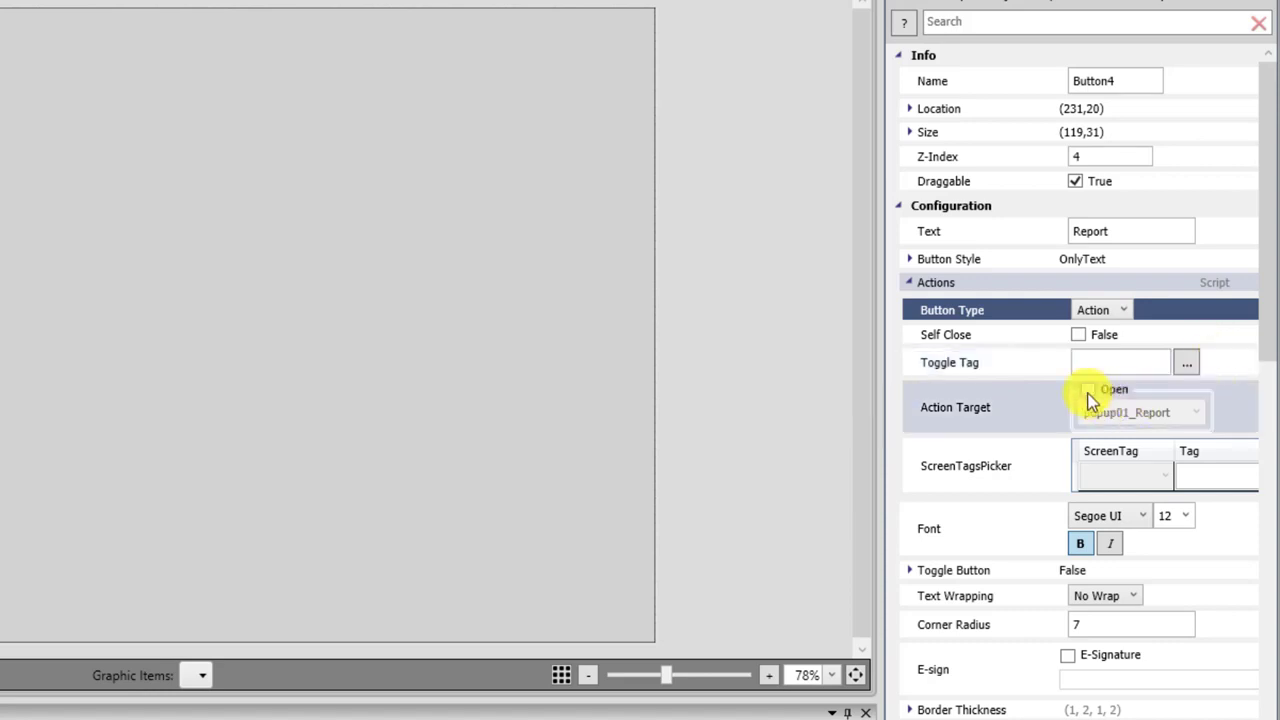
left_click(1195, 413)
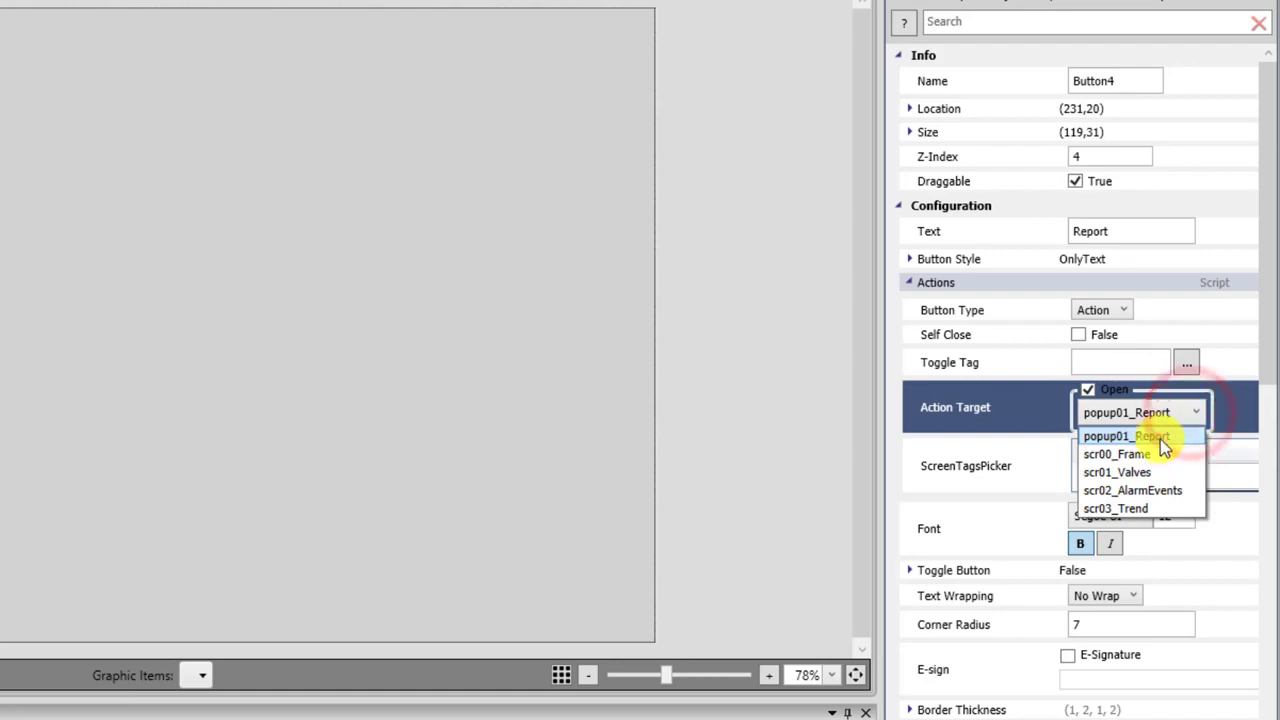
left_click(1160, 440)
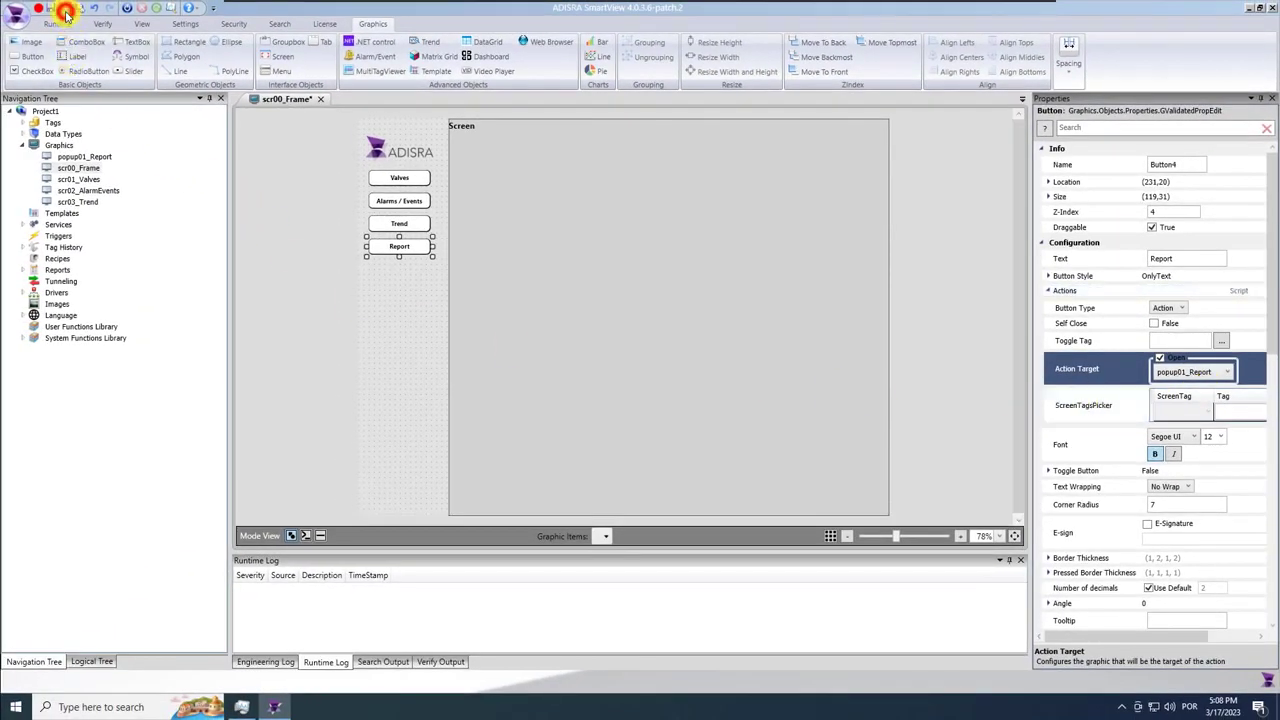
left_click(65, 12)
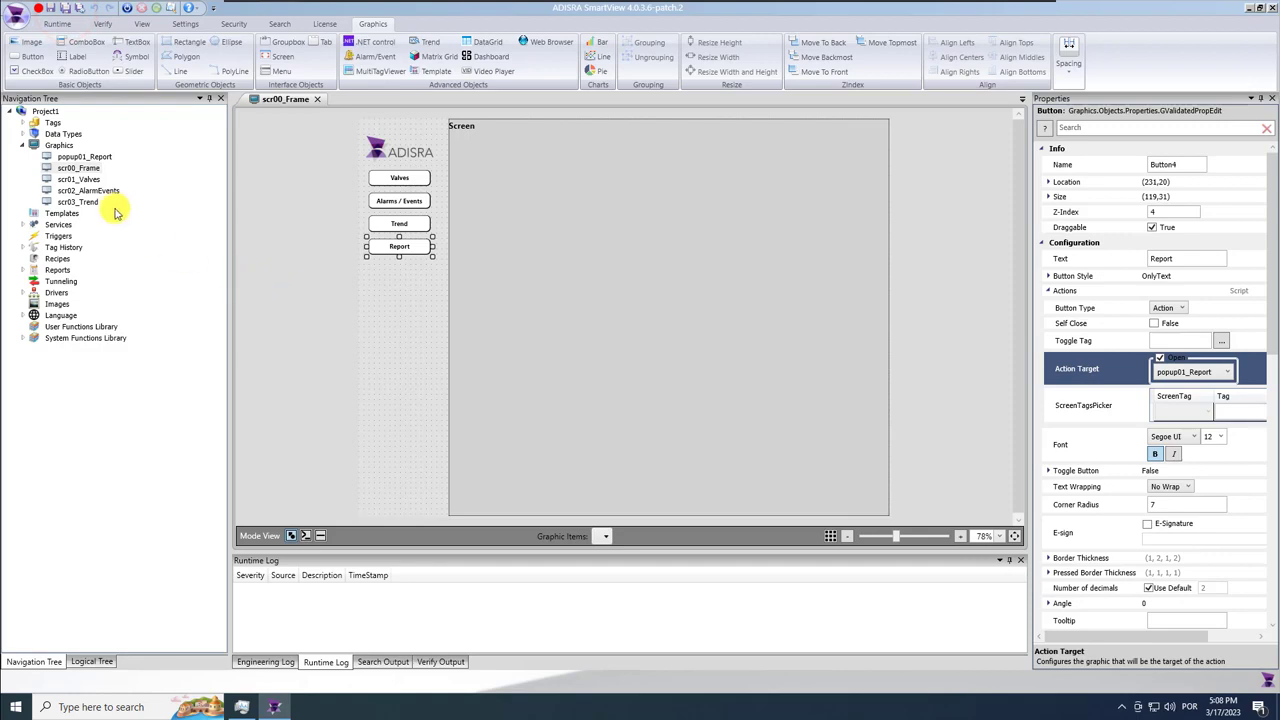
Make popup01_Report a dialog window, save it and close its tab.
left_click(92, 157)
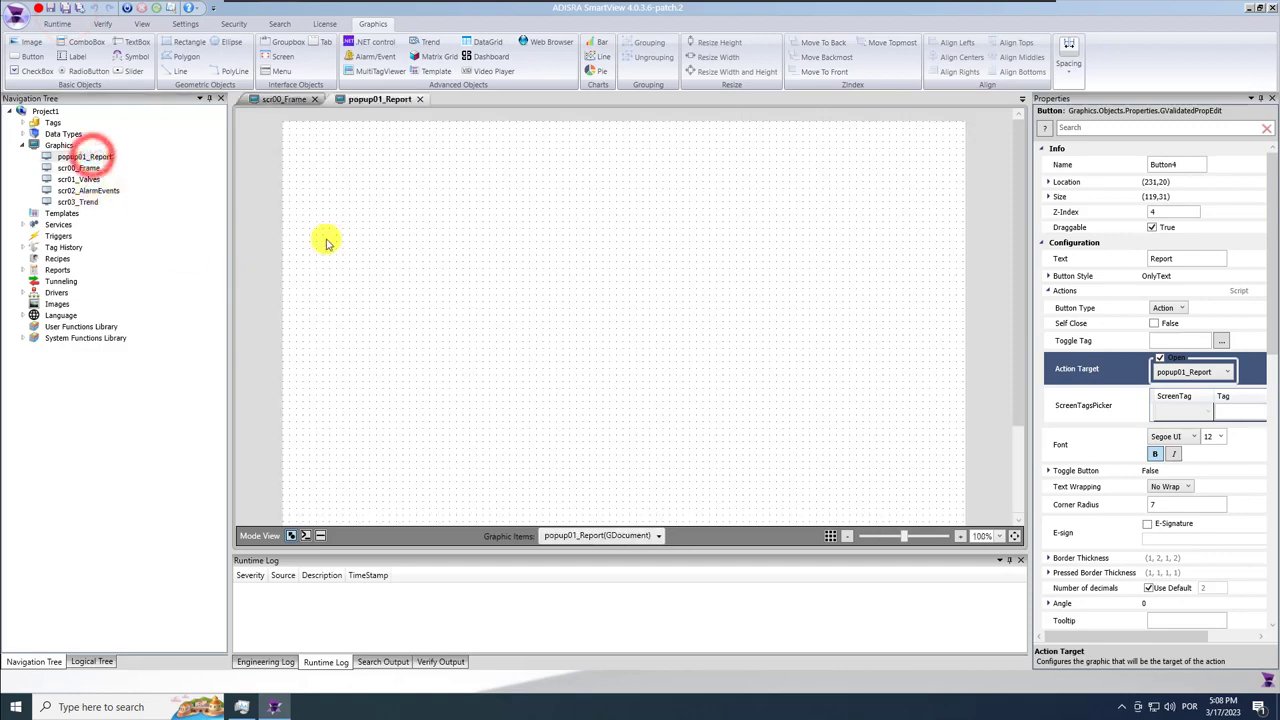
left_click(346, 246)
left_click(568, 296)
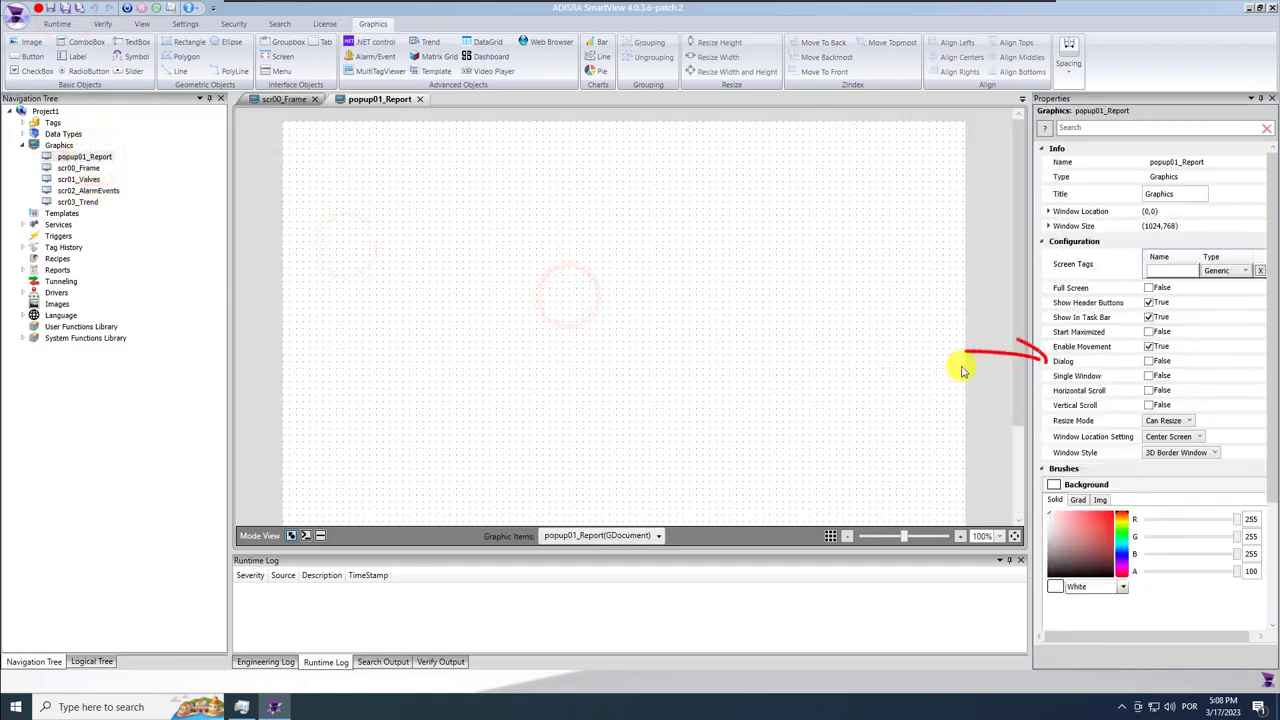
left_click(1150, 362)
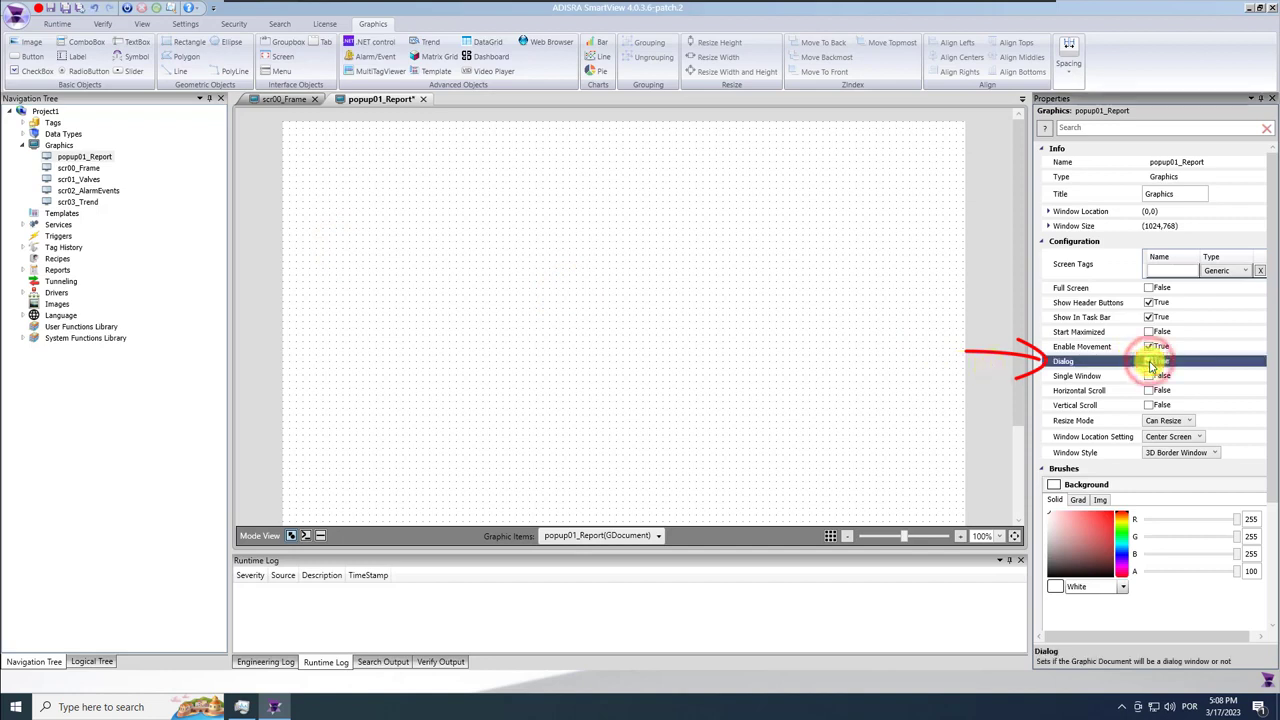
left_click(51, 7)
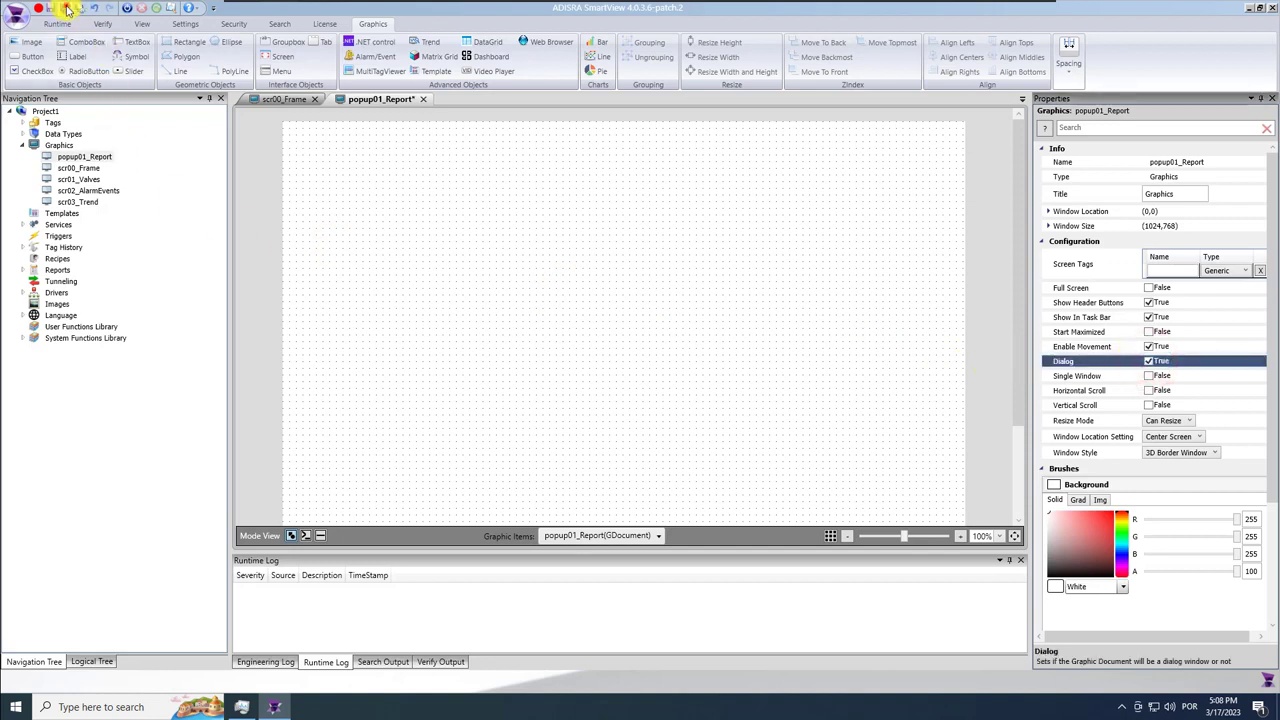
left_click(423, 101)
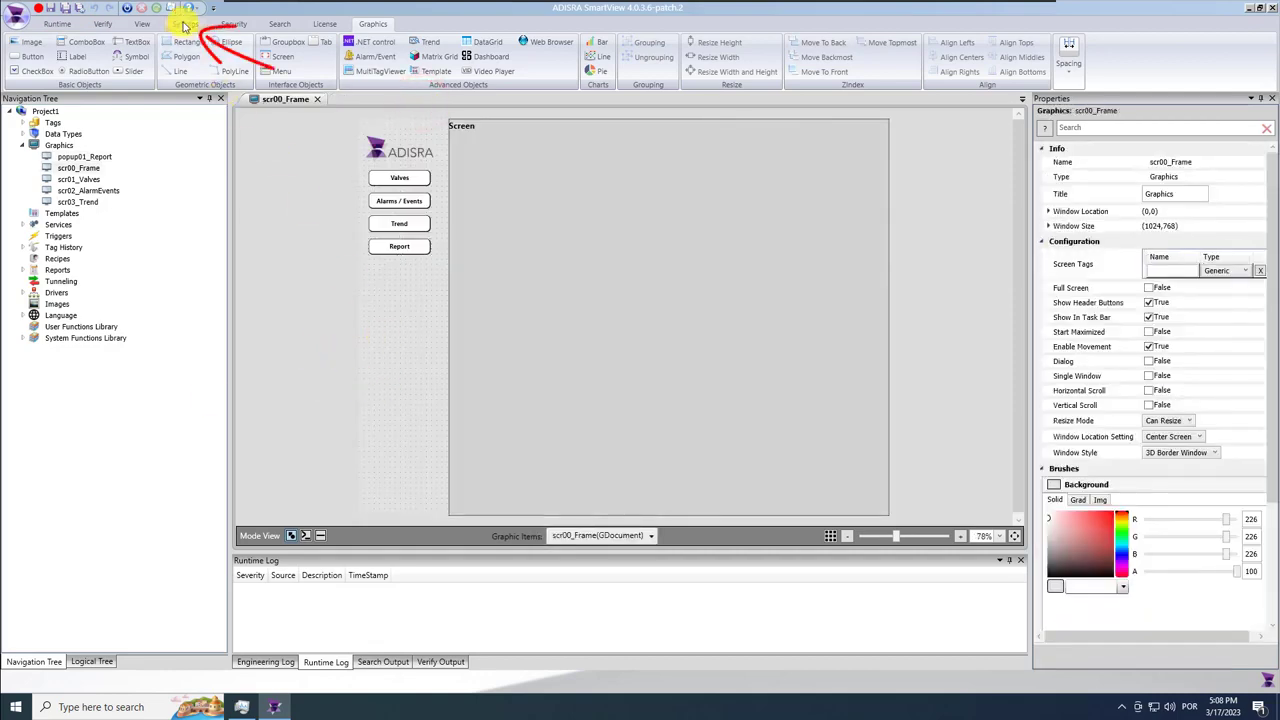
Set the project's Startup Graphic to scr00_Frame.
left_click(185, 23)
left_click(252, 48)
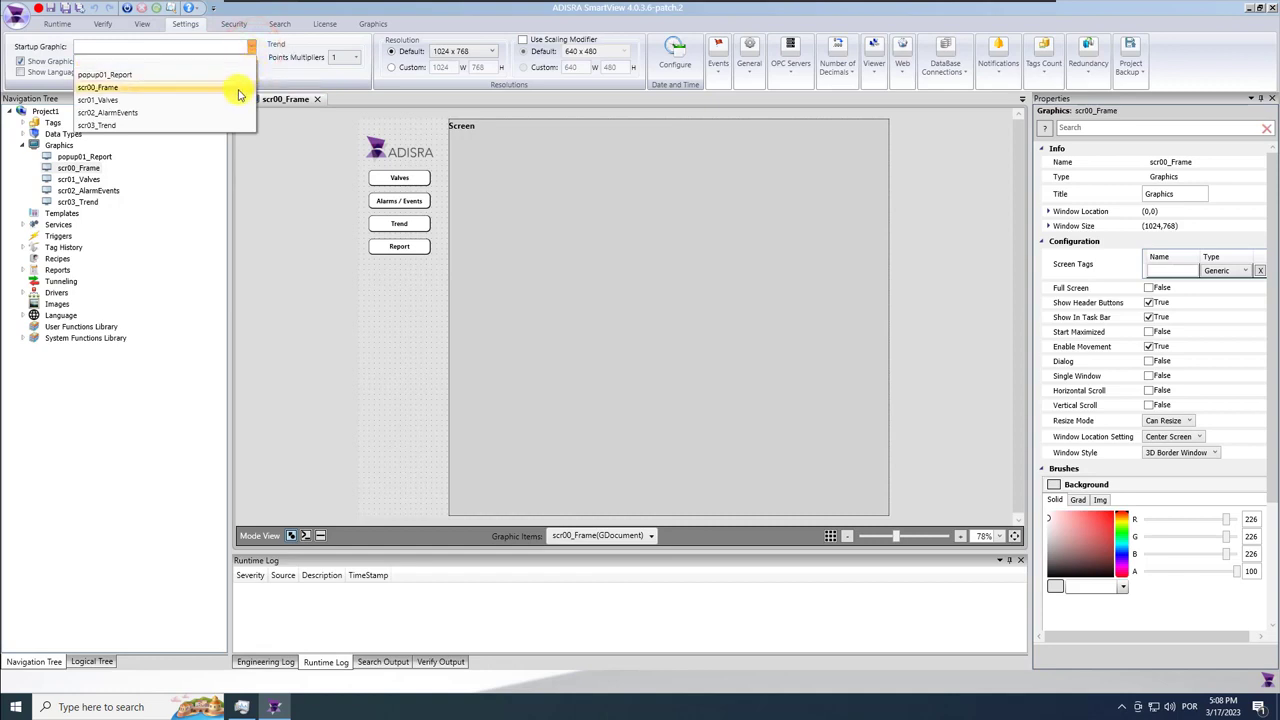
left_click(238, 90)
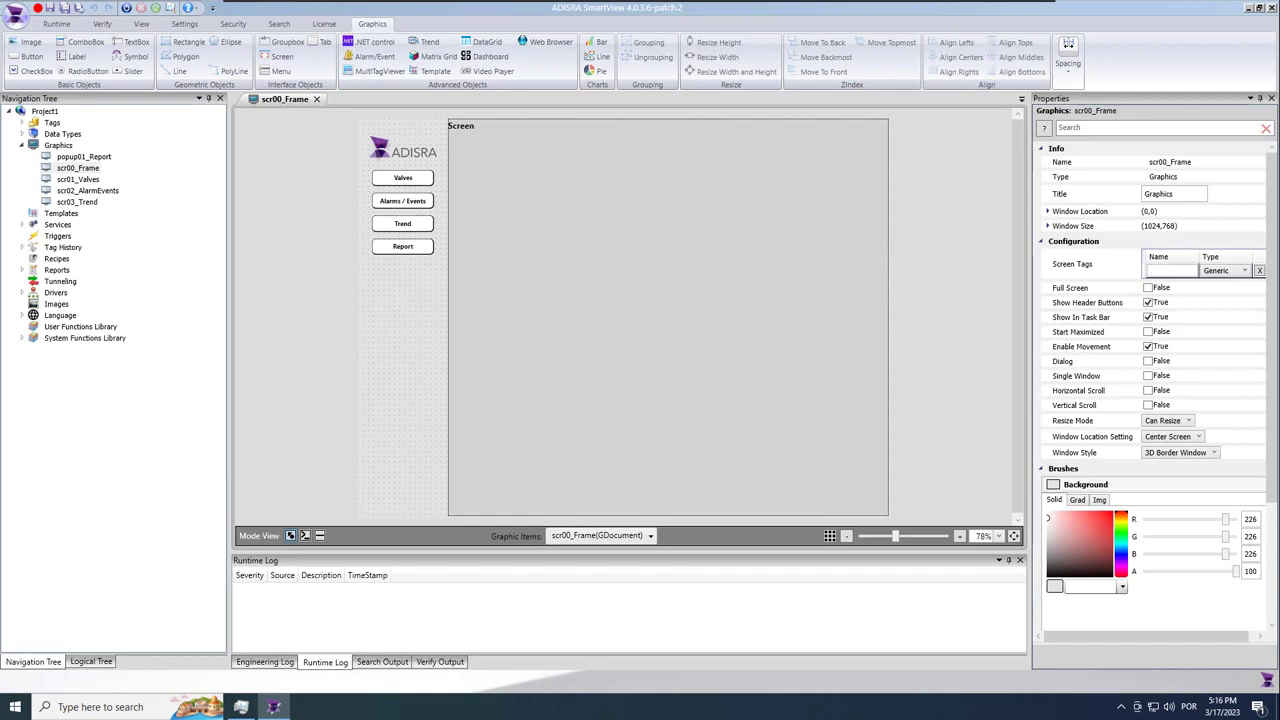
Add a bold 'User:' label below the Report button.
left_click(70, 62)
left_click(374, 272)
scroll(387, 279, "up", 3)
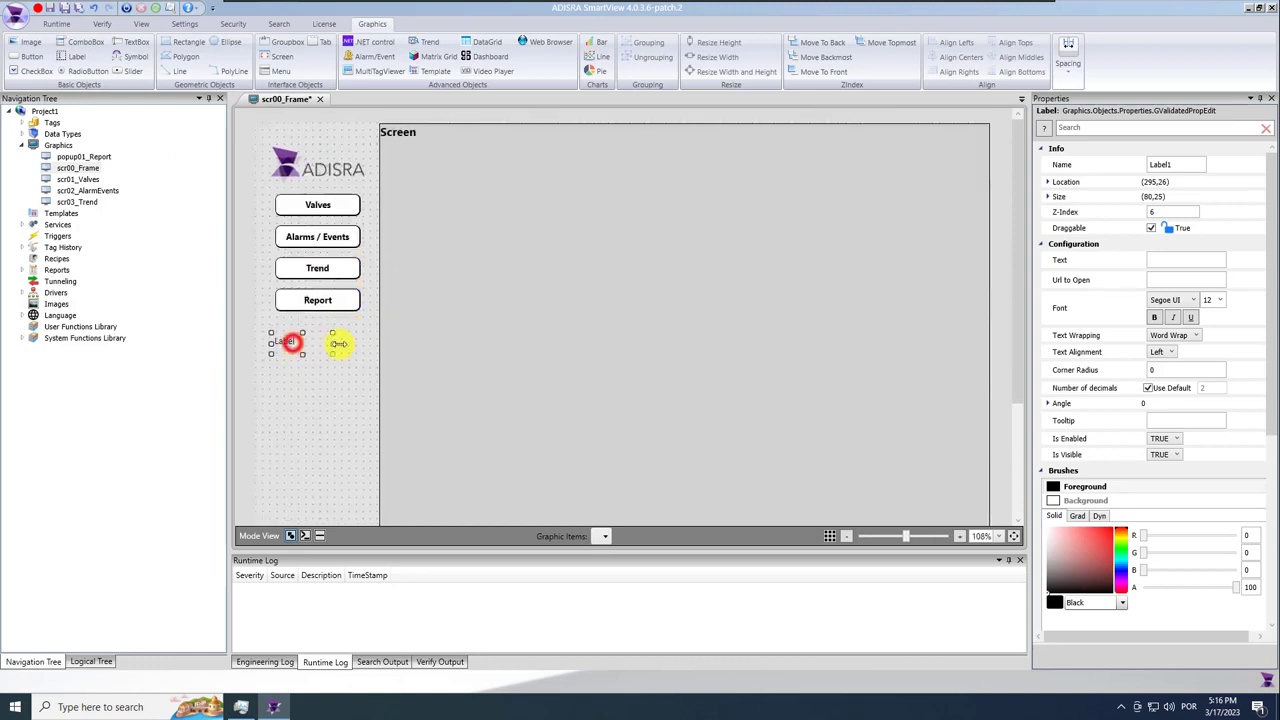
left_click(1166, 260)
type("User:")
left_click(1155, 320)
left_click(1154, 317)
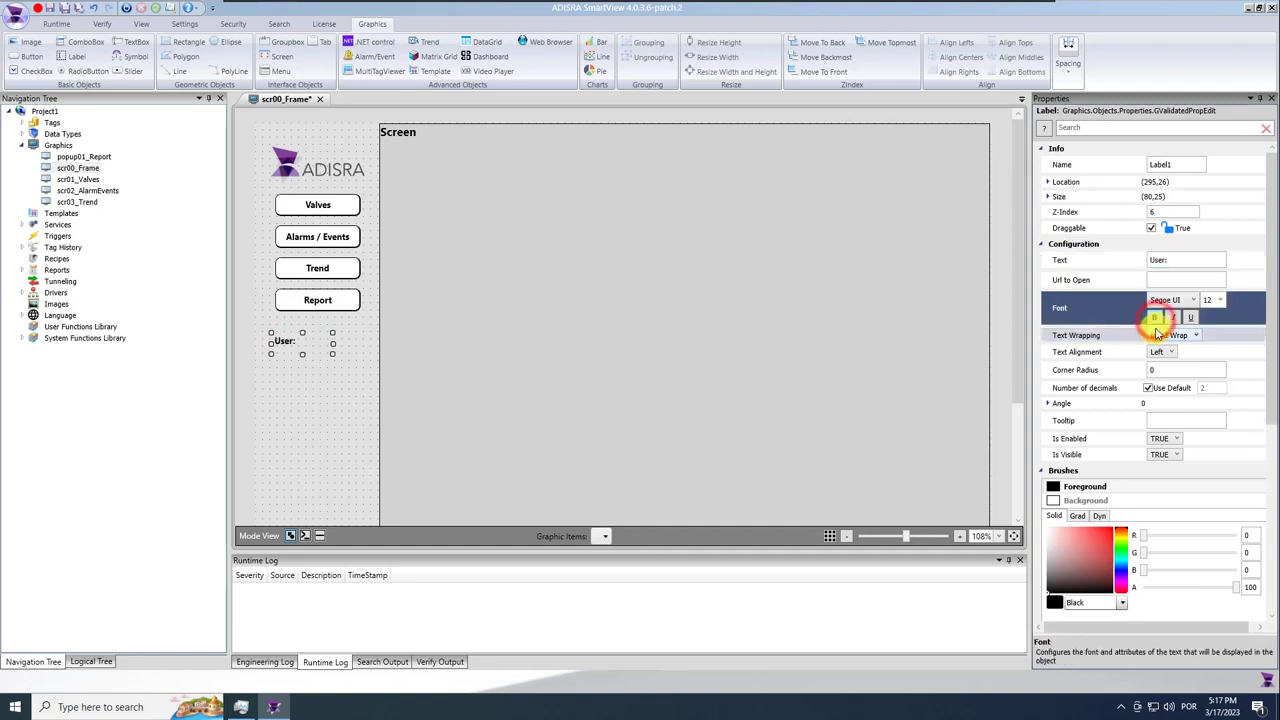
left_click(291, 380)
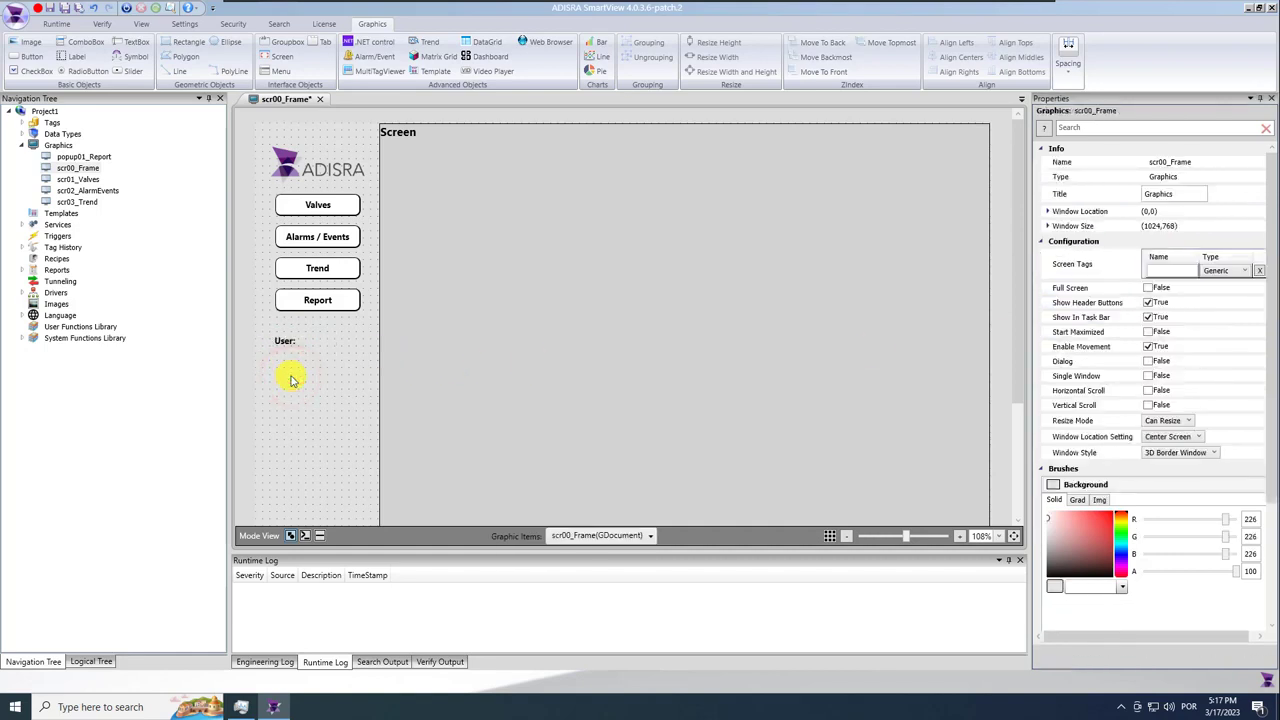
Draw a text box under the label, matching the Report button's width and centred beneath it.
left_click(132, 42)
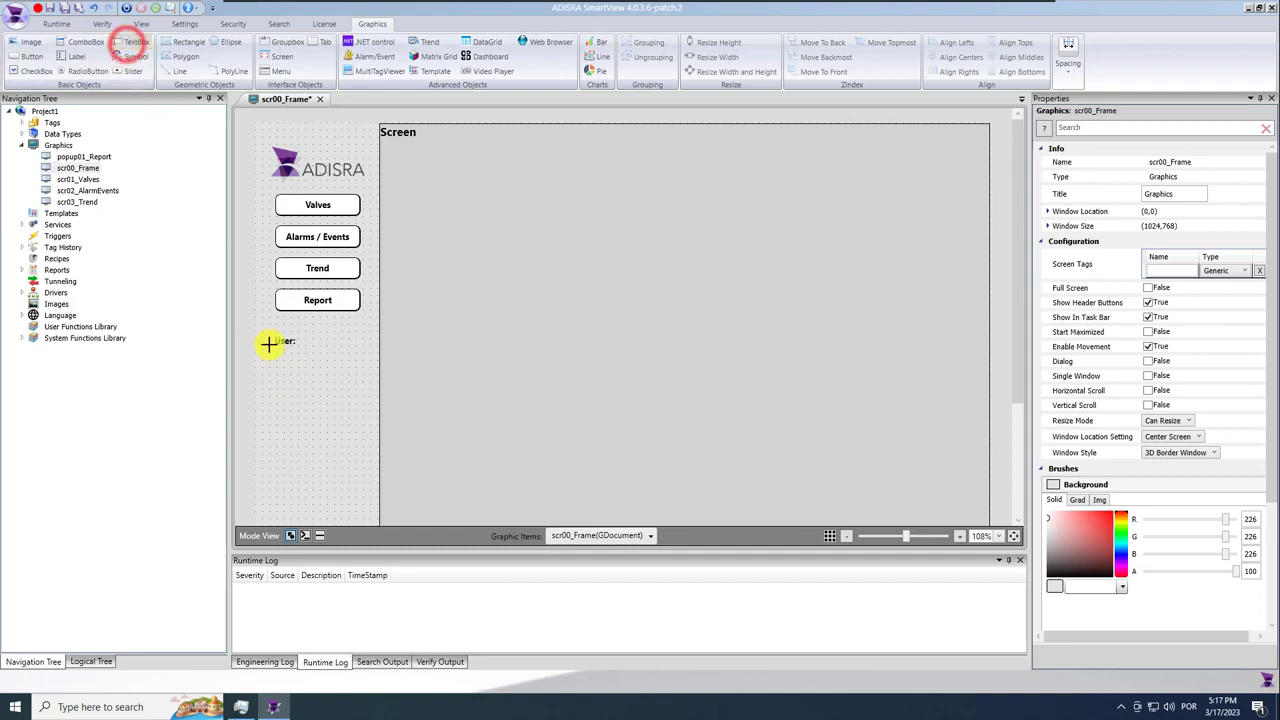
left_click_drag(275, 347, 358, 368)
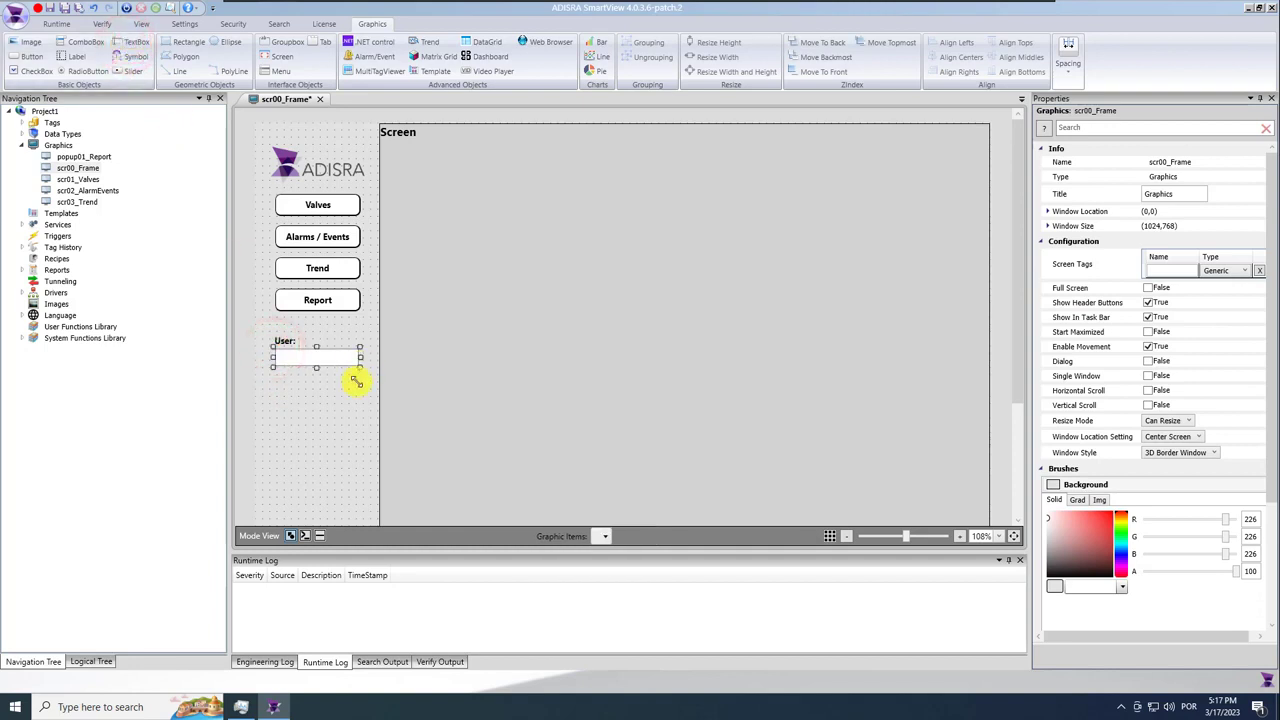
left_click(336, 302, "ctrl")
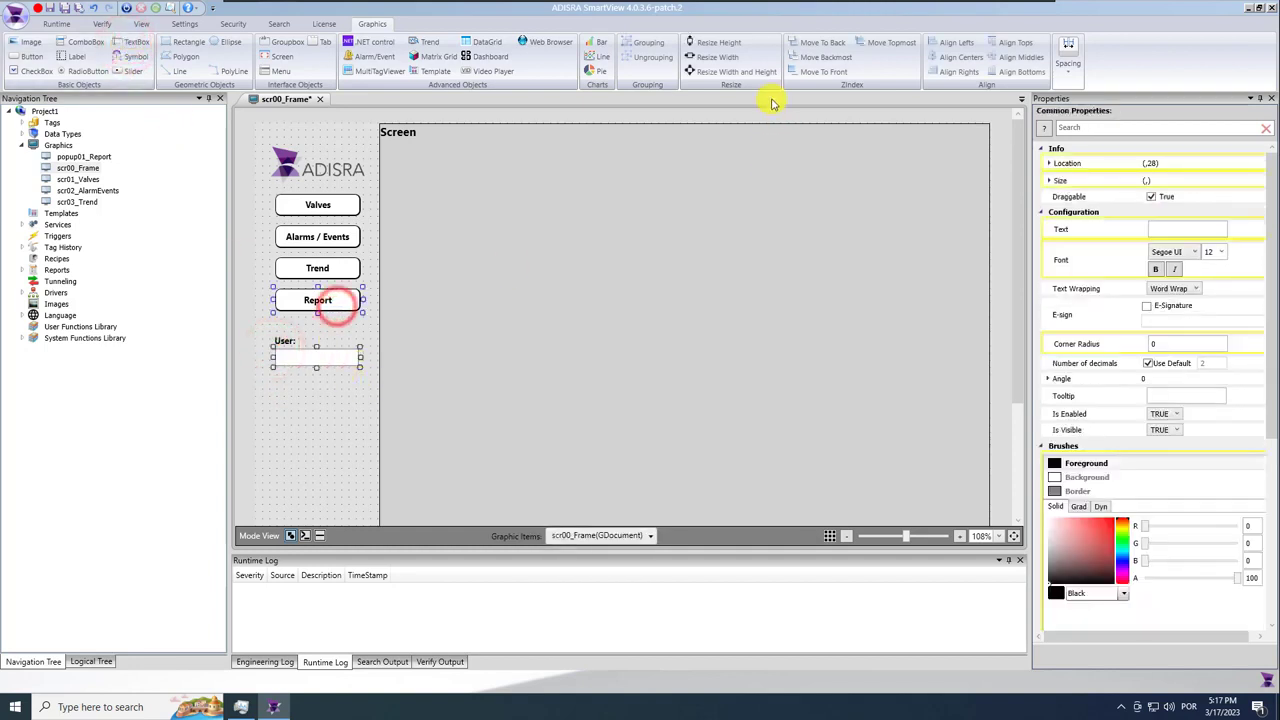
left_click(710, 58)
left_click(306, 400)
left_click(323, 361)
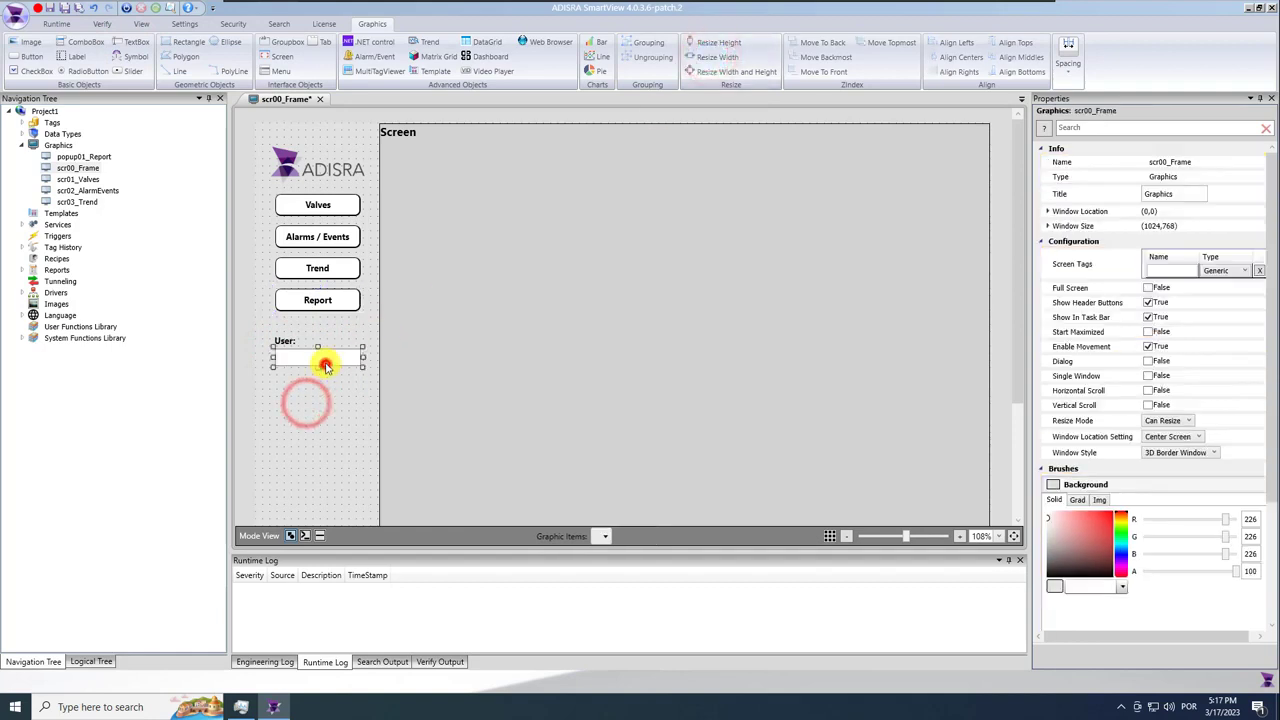
left_click(341, 302, "ctrl")
left_click(965, 57)
left_click(335, 417)
left_click(323, 352)
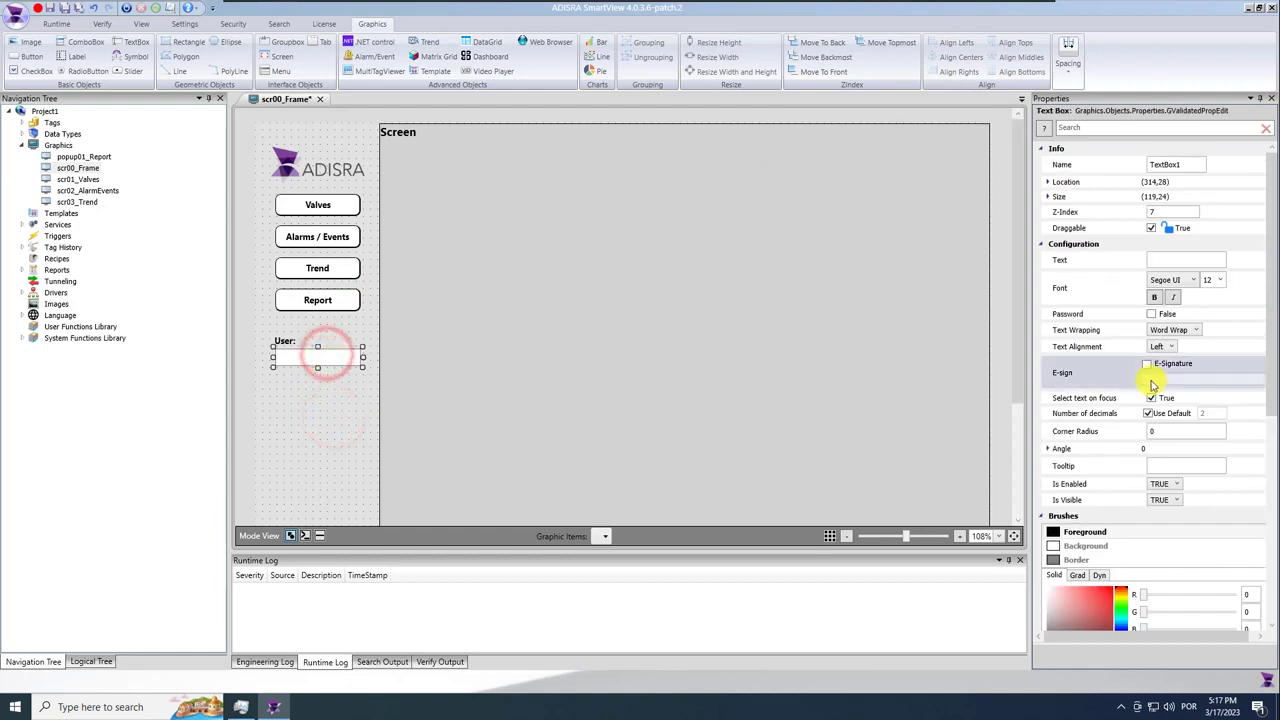
left_click(1160, 430)
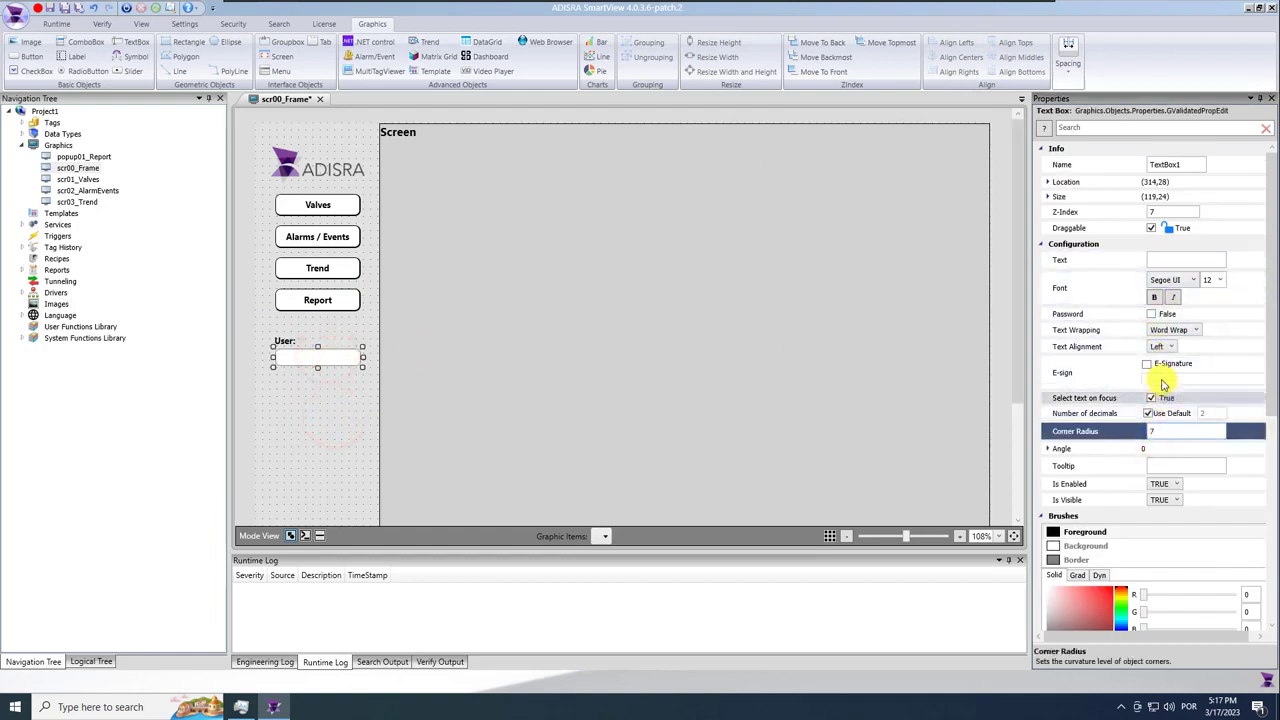
left_click(1170, 258)
type("@")
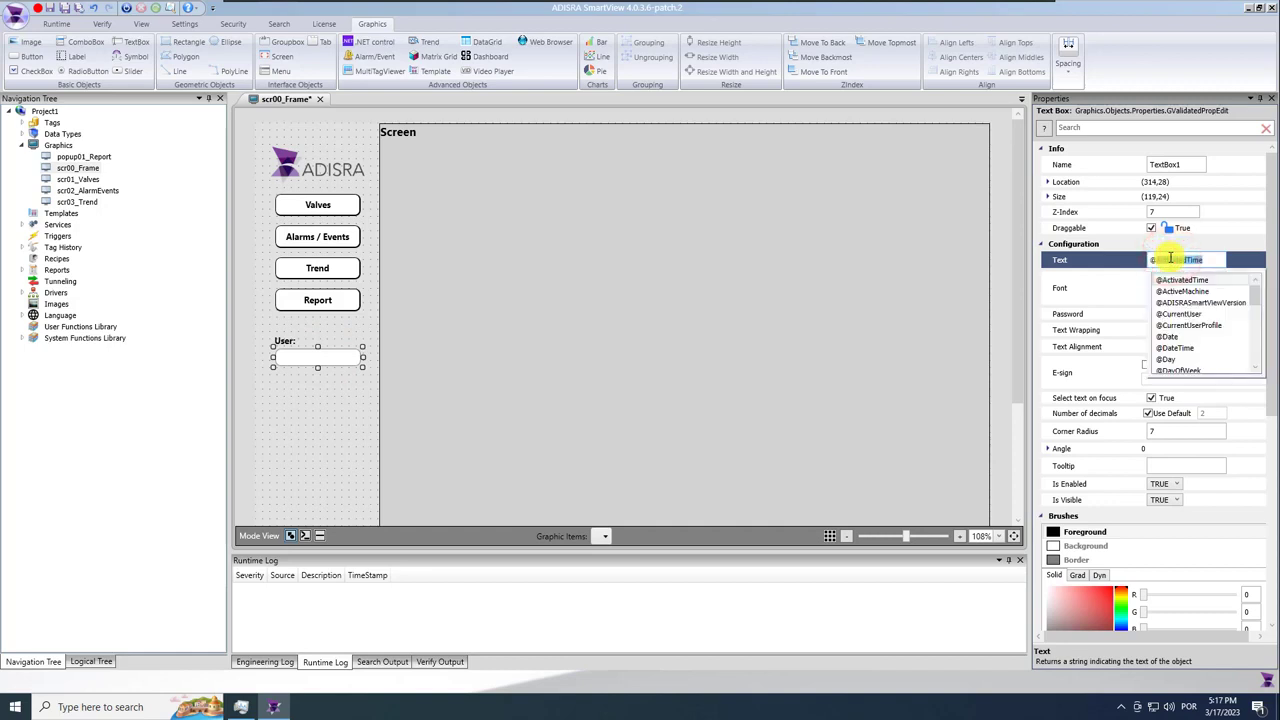
type("c")
left_click(1218, 280)
Nudge the text box slightly into place and save the frame screen.
left_click(325, 360)
left_click_drag(325, 360, 325, 363)
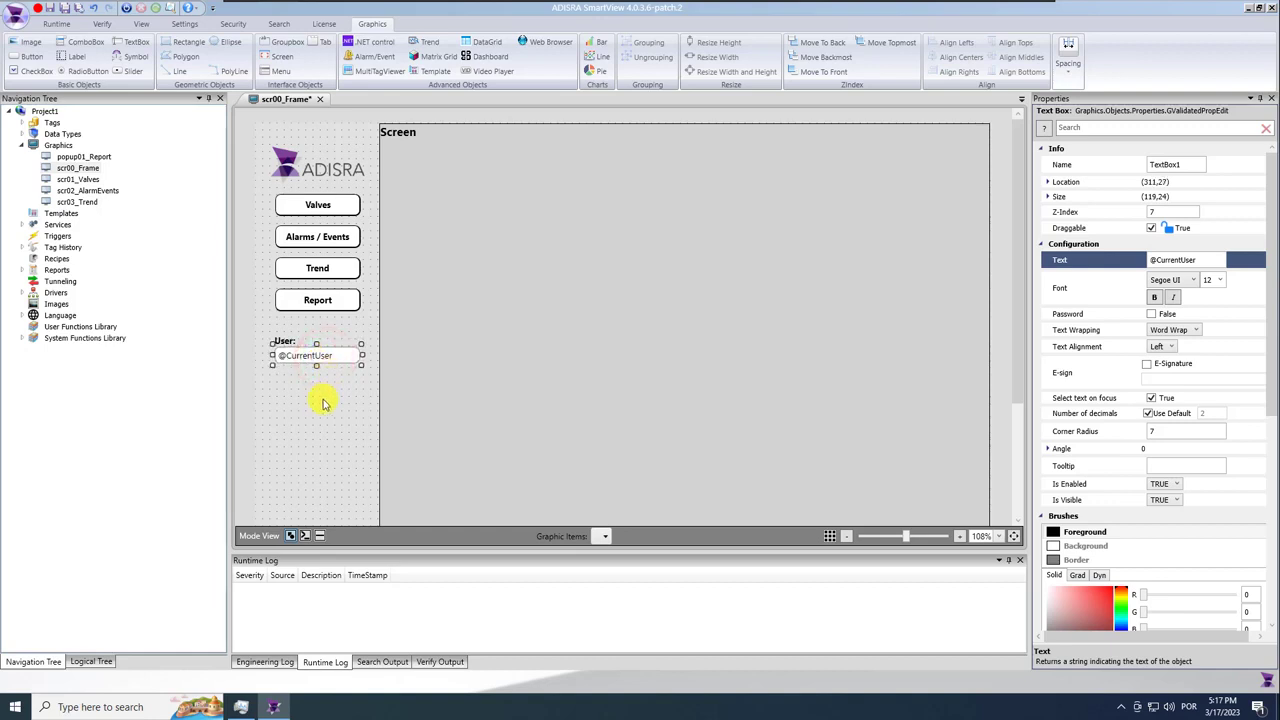
left_click(323, 405)
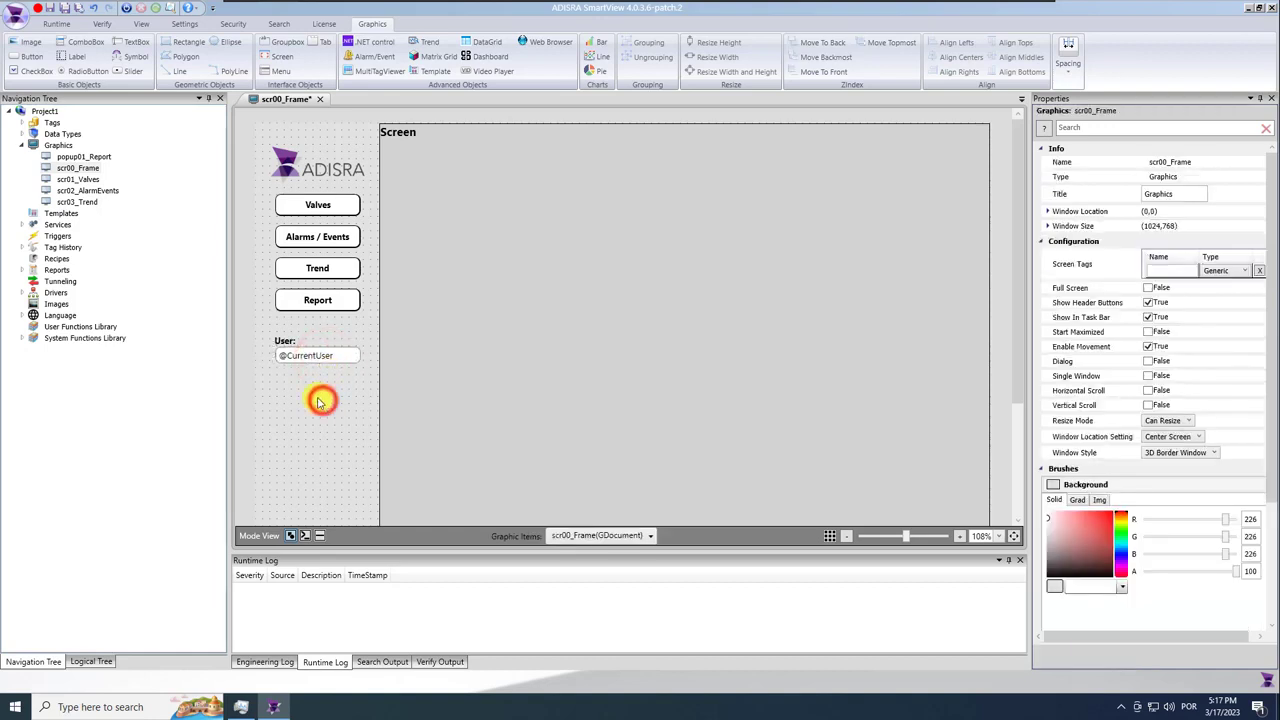
left_click(284, 342)
left_click(297, 393)
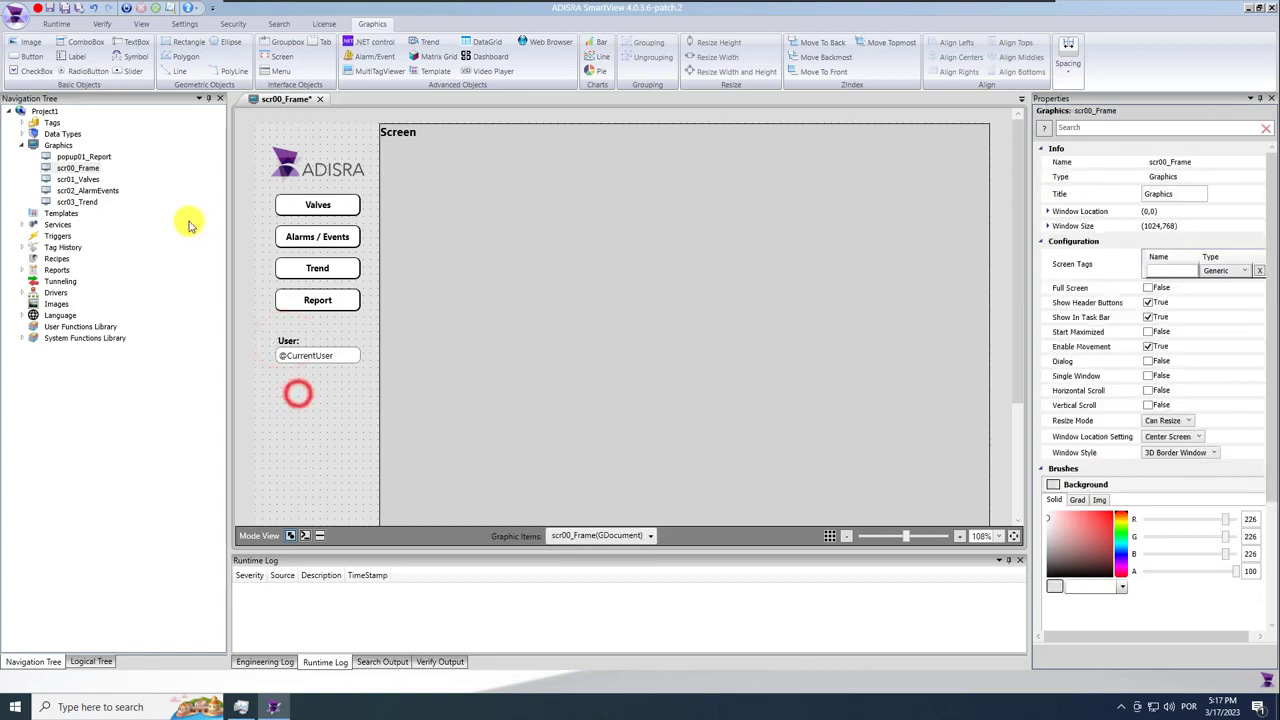
left_click(63, 8)
Browse the SystemTags table of built-in tags such as CurrentUser, then close it.
left_click(21, 122)
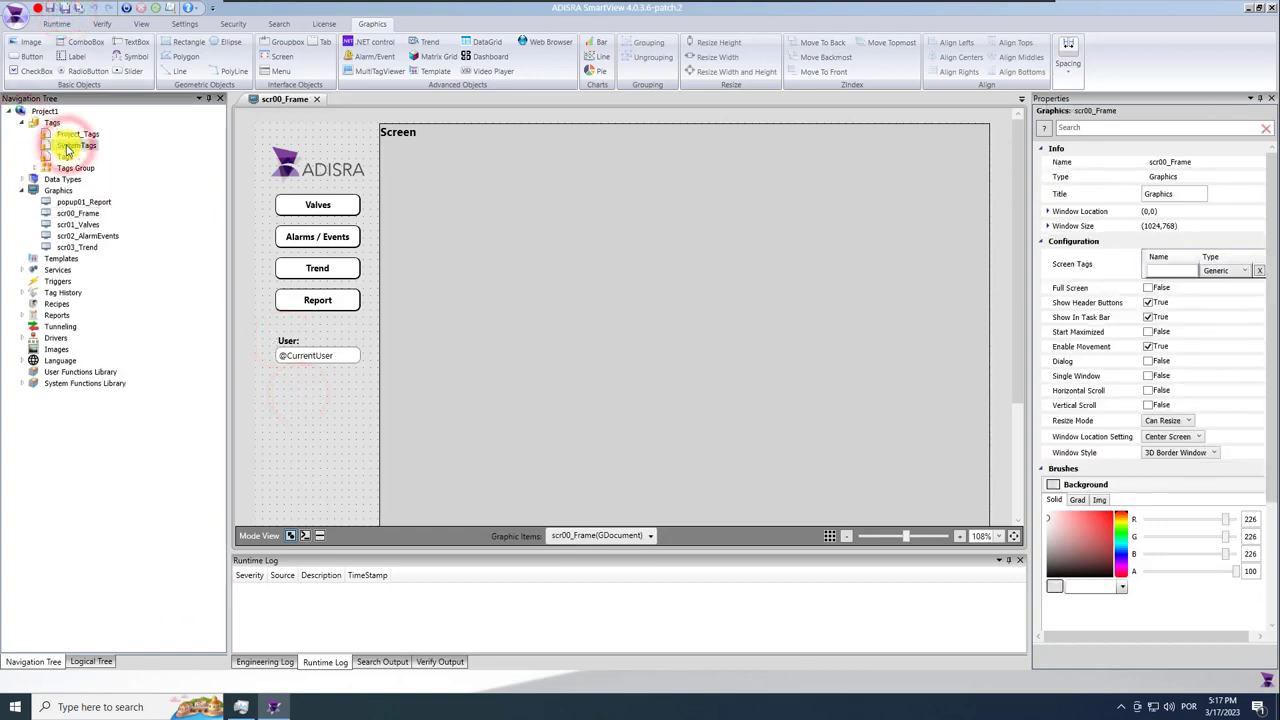
double_click(80, 146)
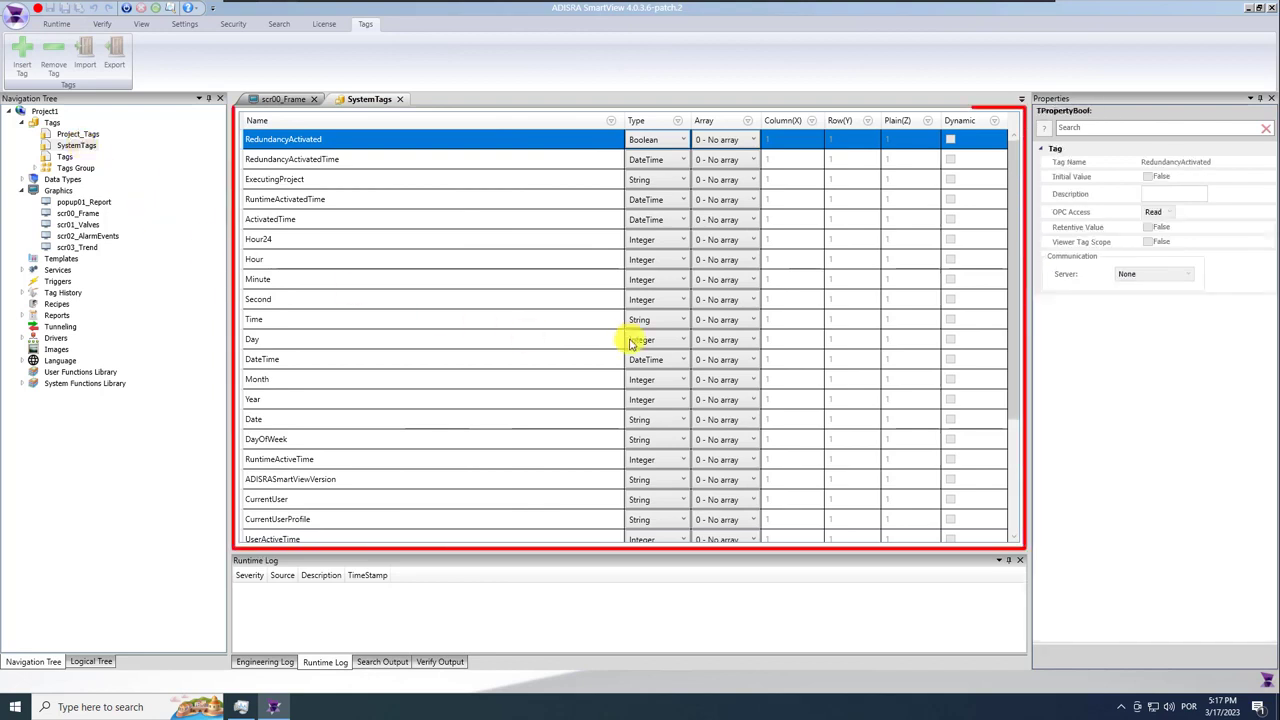
left_click(1013, 299)
left_click_drag(1018, 430, 1018, 453)
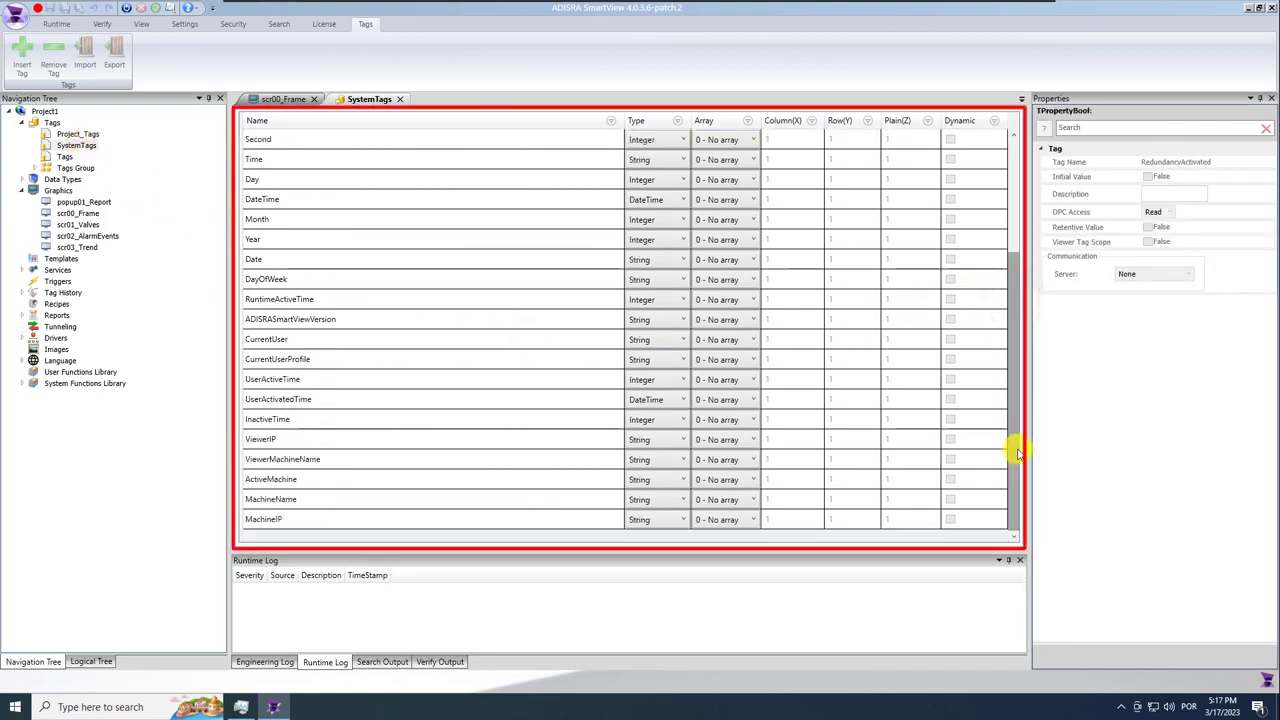
left_click(399, 99)
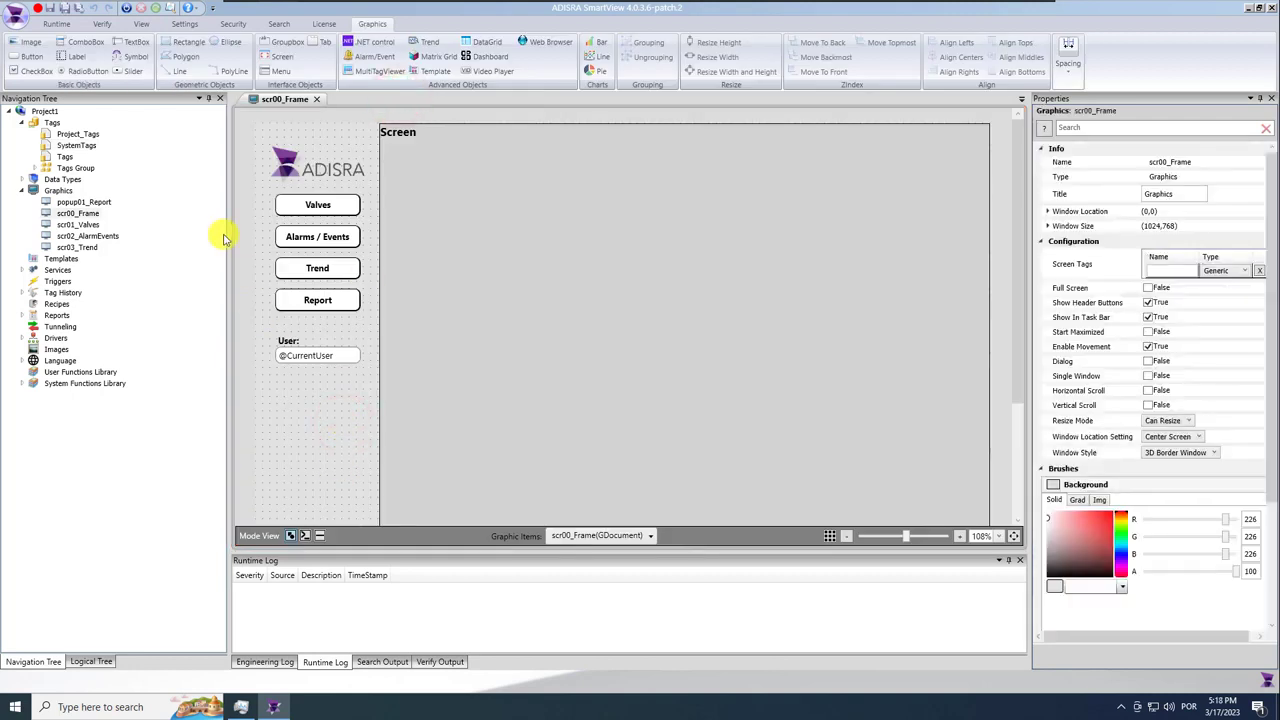
Draw a bold 'Login' button with corner radius 7 below the CurrentUser field.
left_click(31, 58)
mouse_move(277, 369)
left_mouse_down()
mouse_move(313, 388)
mouse_move(296, 384)
left_mouse_up()
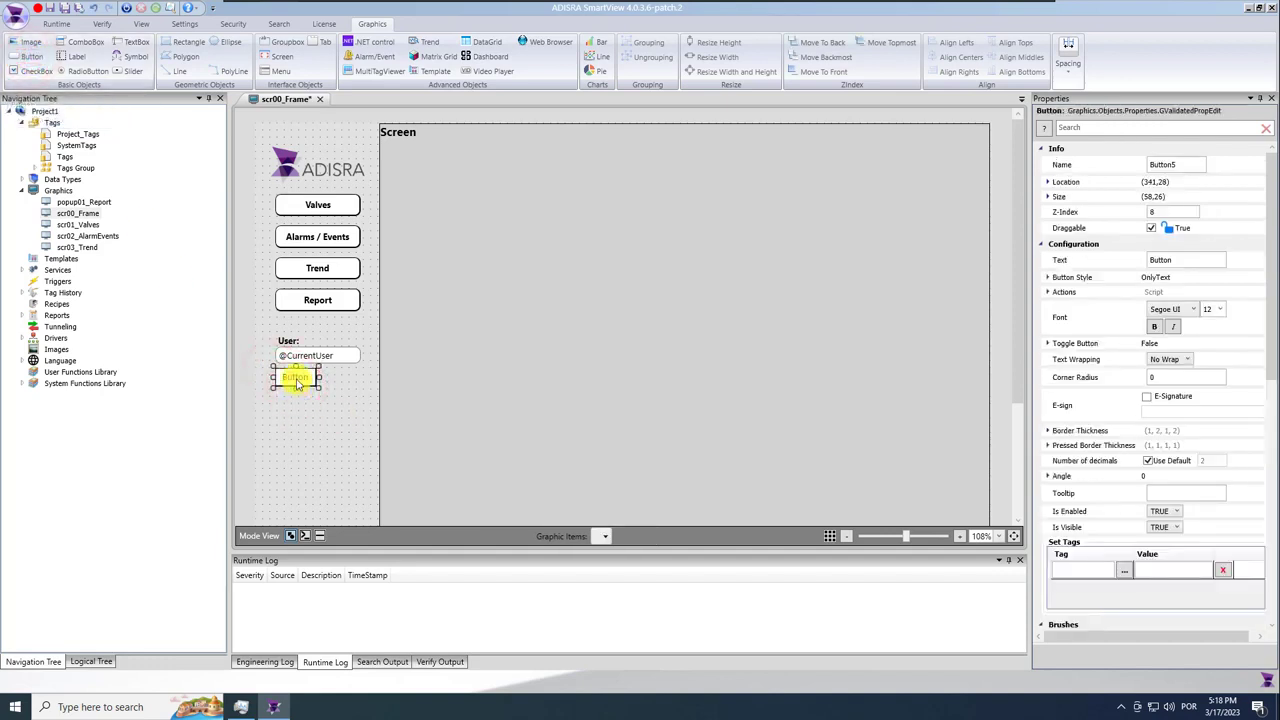
left_click(1186, 260)
type("Login")
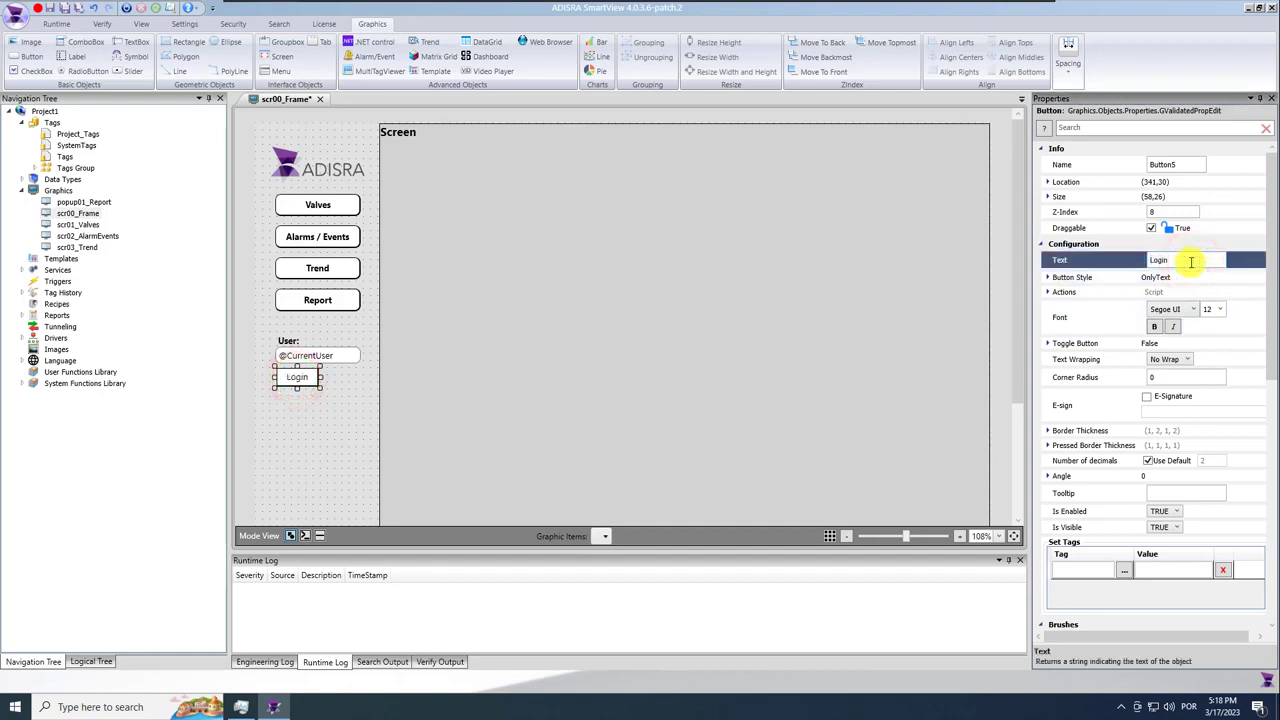
left_click(1155, 327)
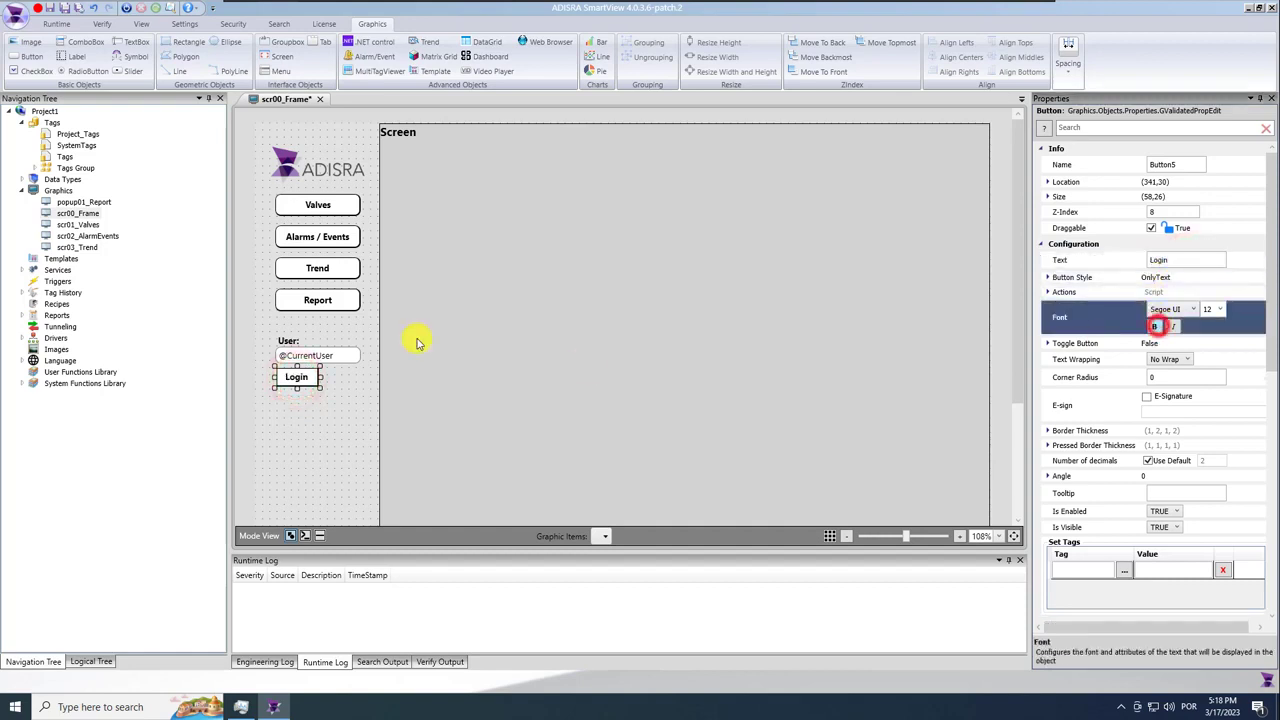
left_click(1176, 378)
type("7")
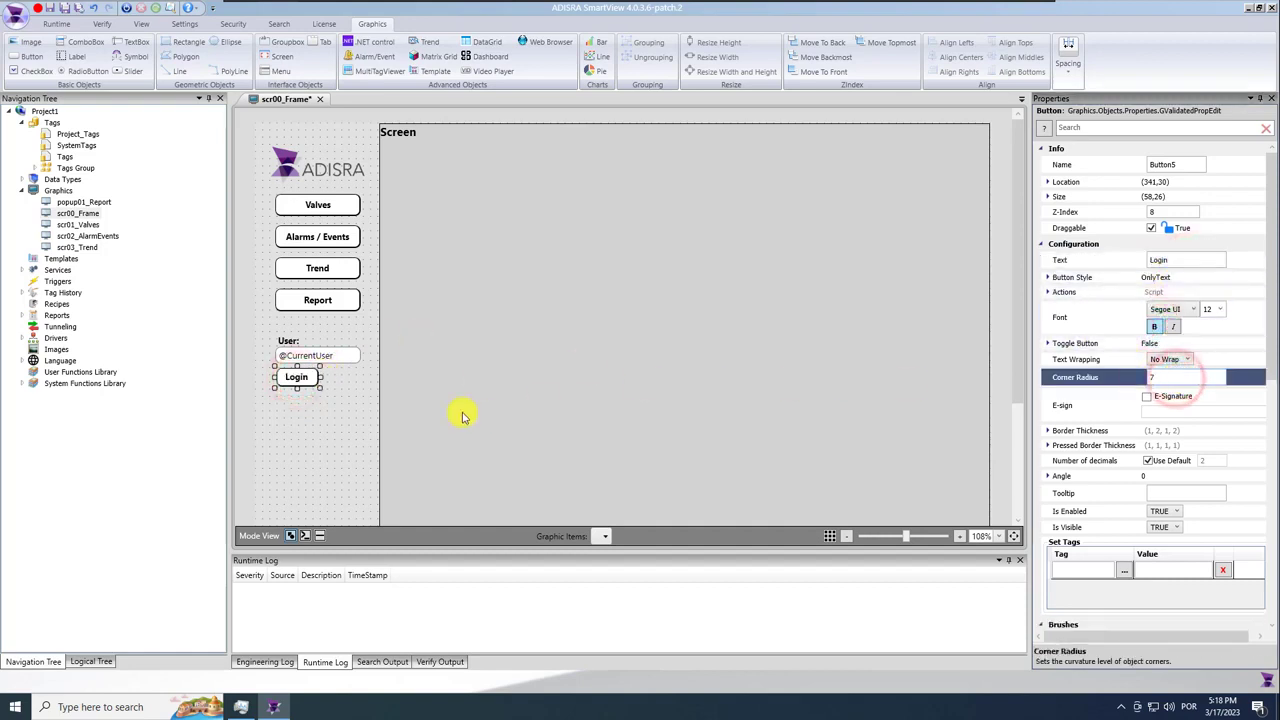
left_click(302, 382)
Duplicate the Login button to its right and left-align the original with the CurrentUser field.
left_click_drag(312, 393, 341, 390)
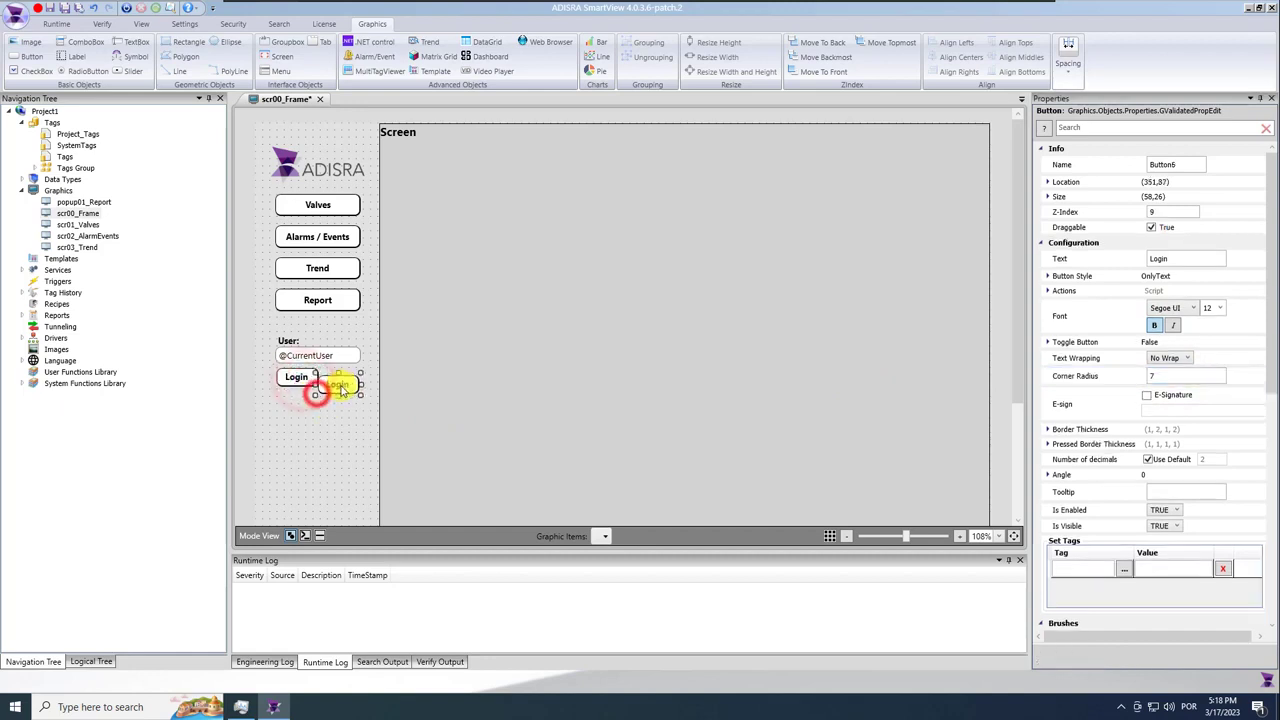
left_click(285, 376)
left_click(290, 357, "ctrl")
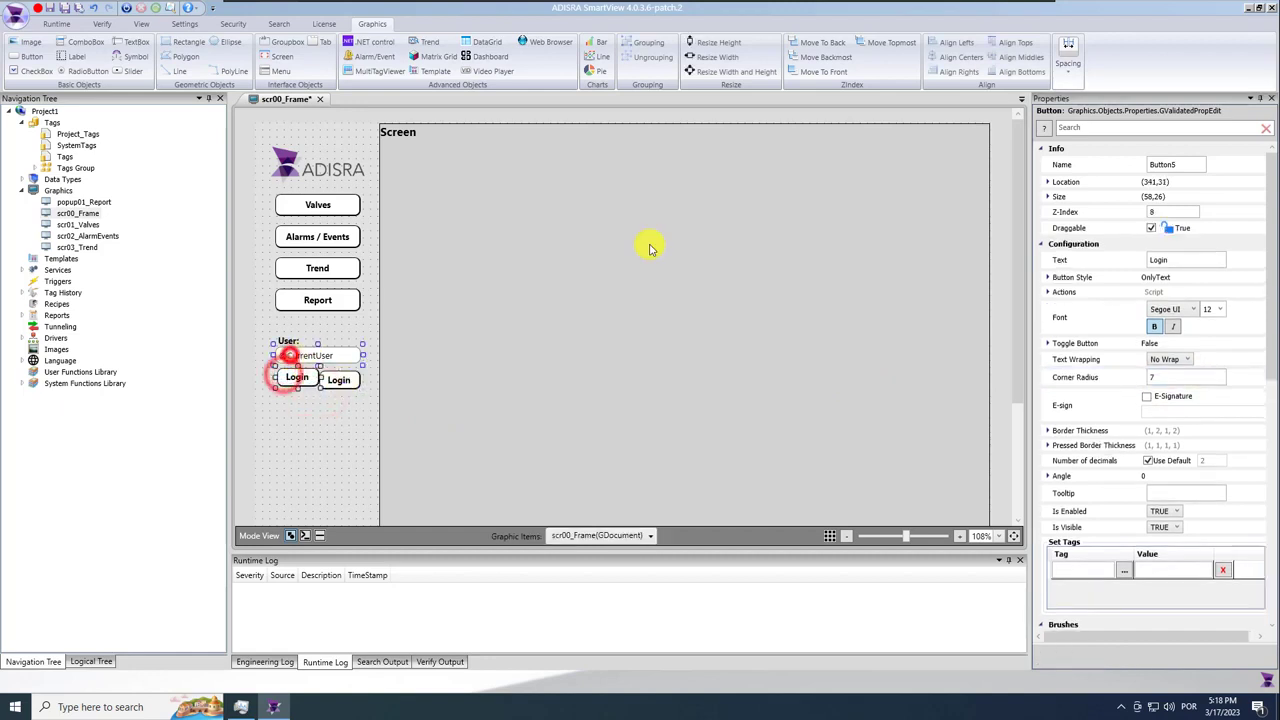
left_click(940, 45)
left_click(323, 423)
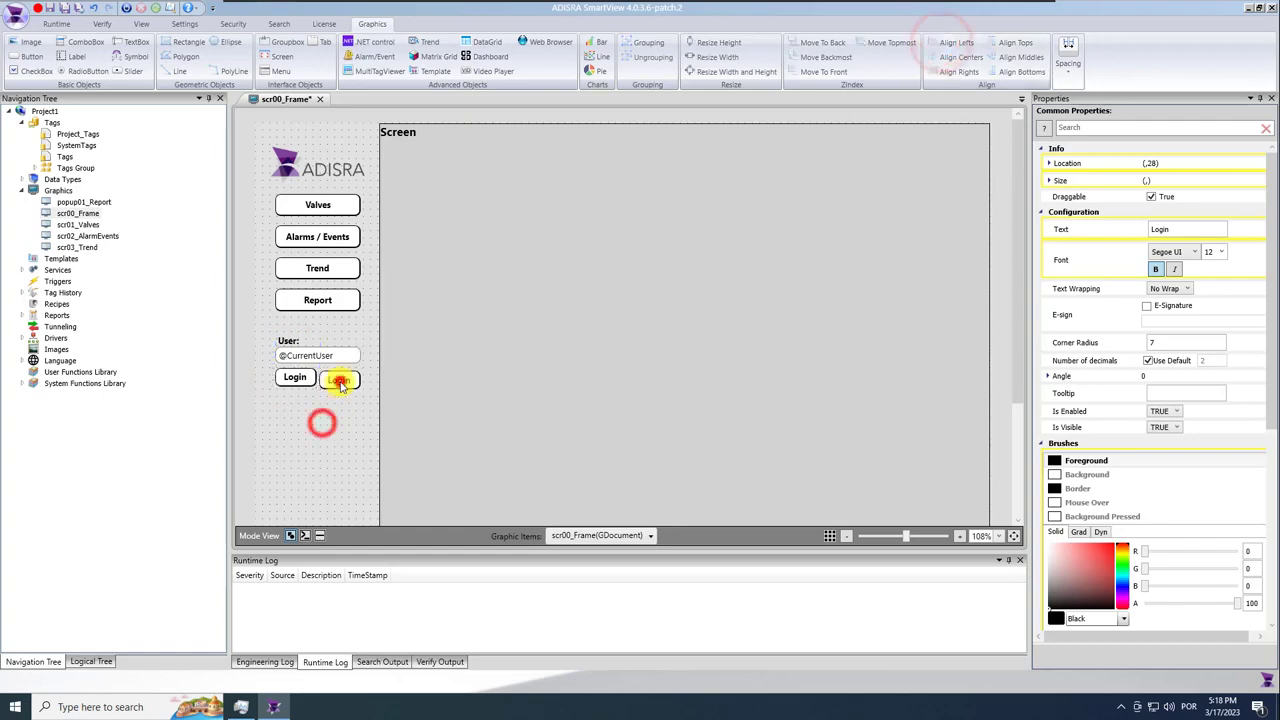
Align the tops of the two Login buttons.
left_click(340, 378)
left_click(352, 355, "ctrl")
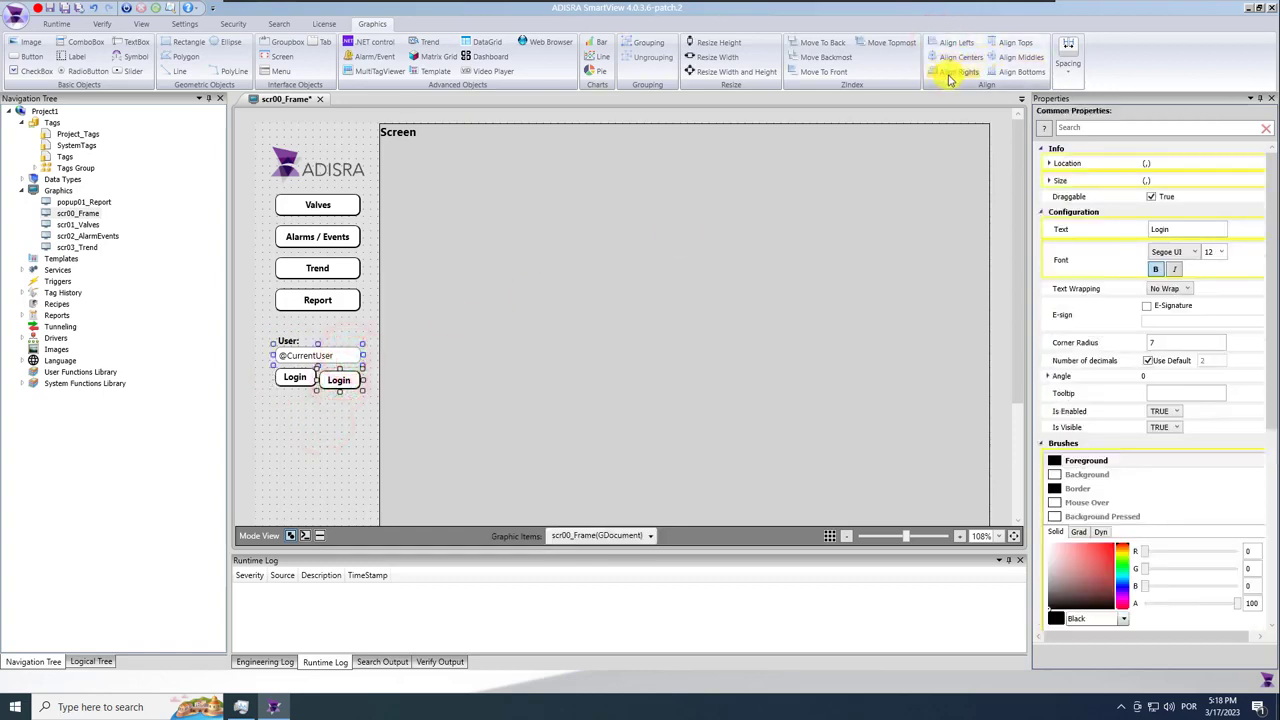
left_click(337, 437)
left_click(340, 380)
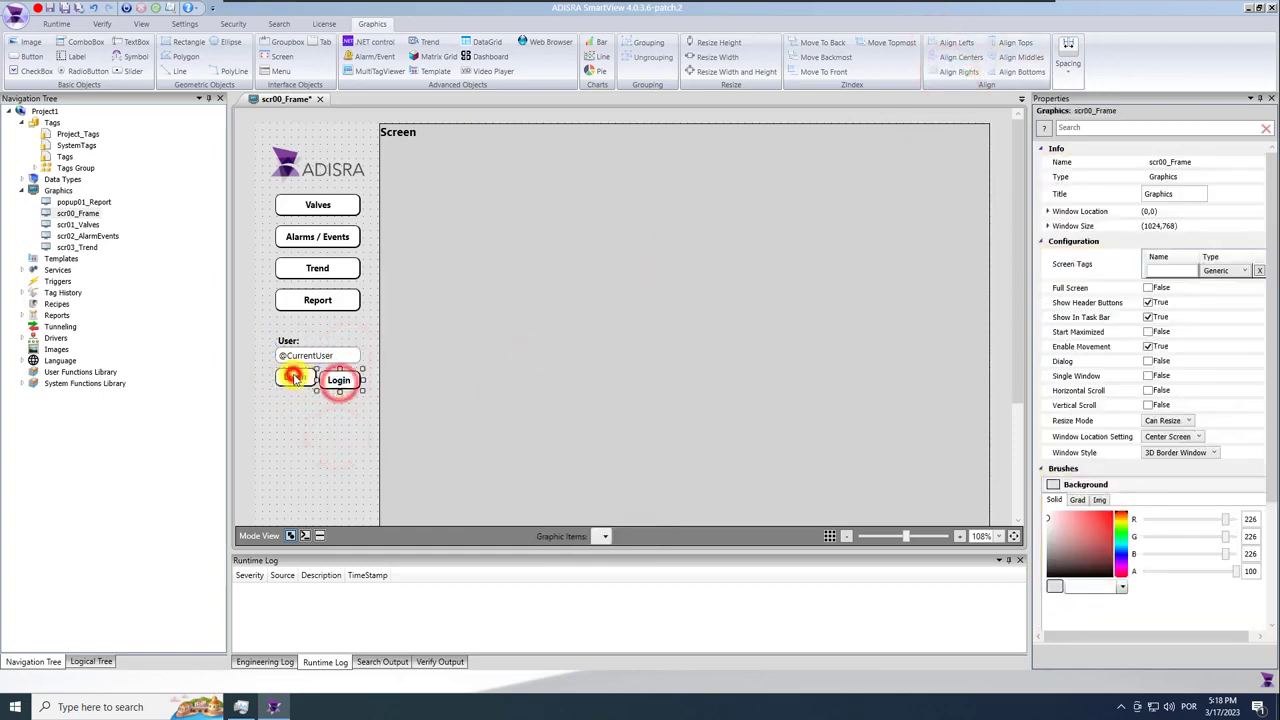
left_click(295, 378, "ctrl")
left_click(1000, 42)
left_click(314, 411)
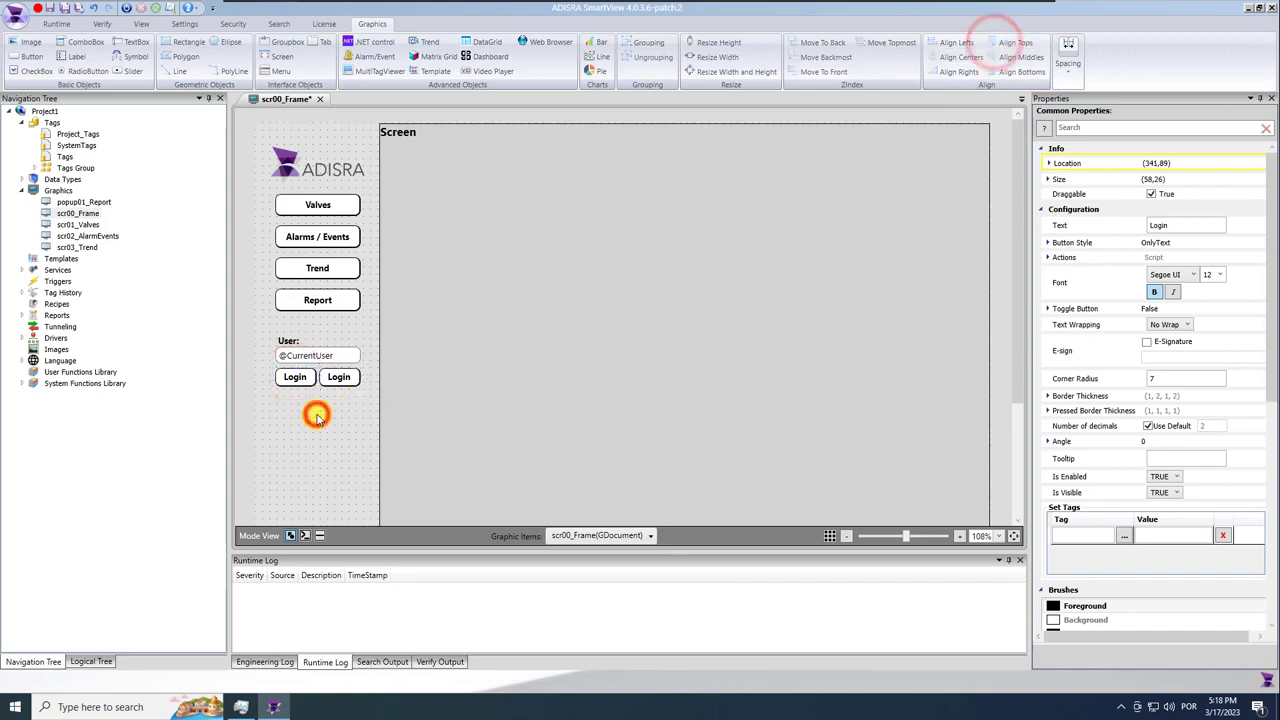
left_click(298, 378)
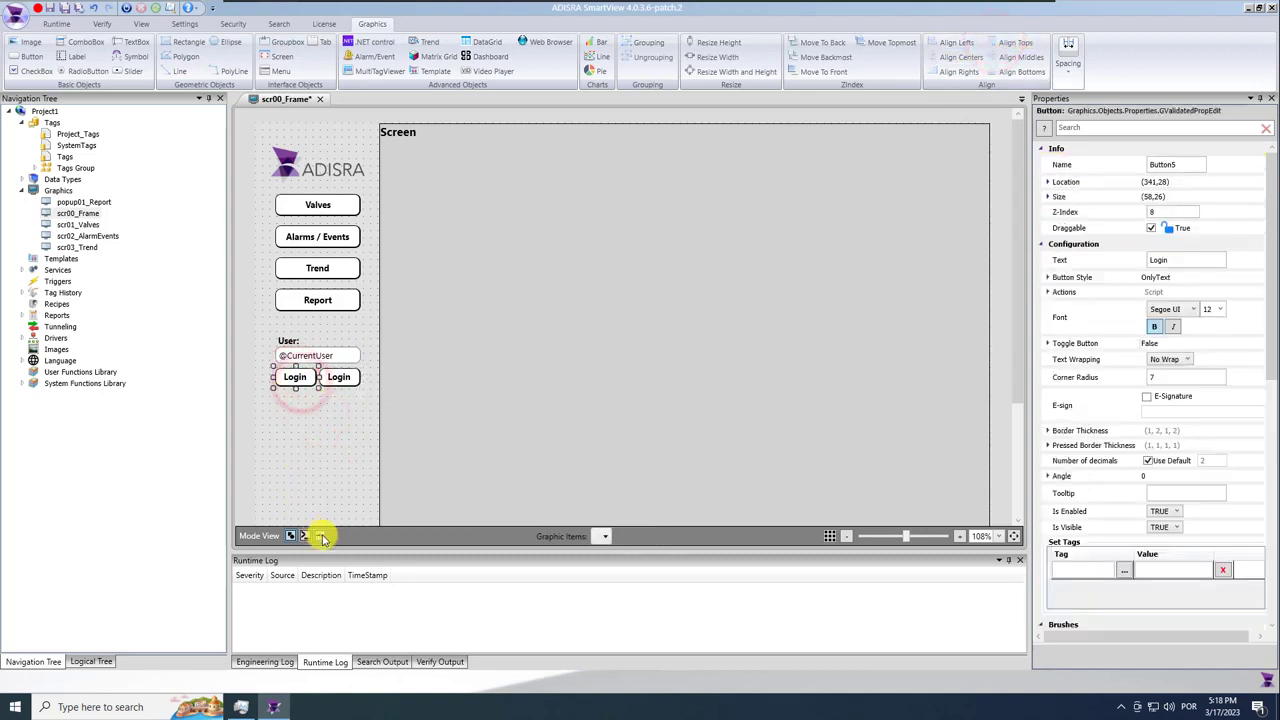
Open the Login button's event script editor and close it again.
left_click(320, 535)
left_click(353, 424)
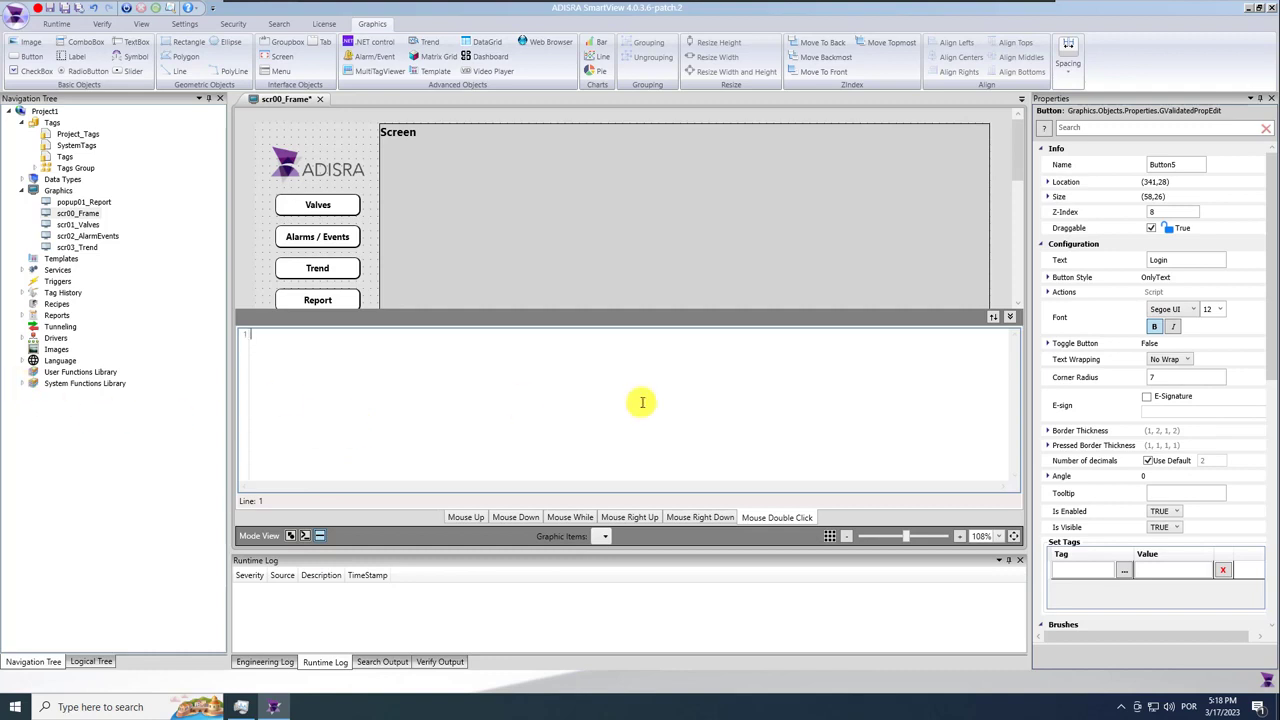
left_click(1009, 318)
left_click(290, 409)
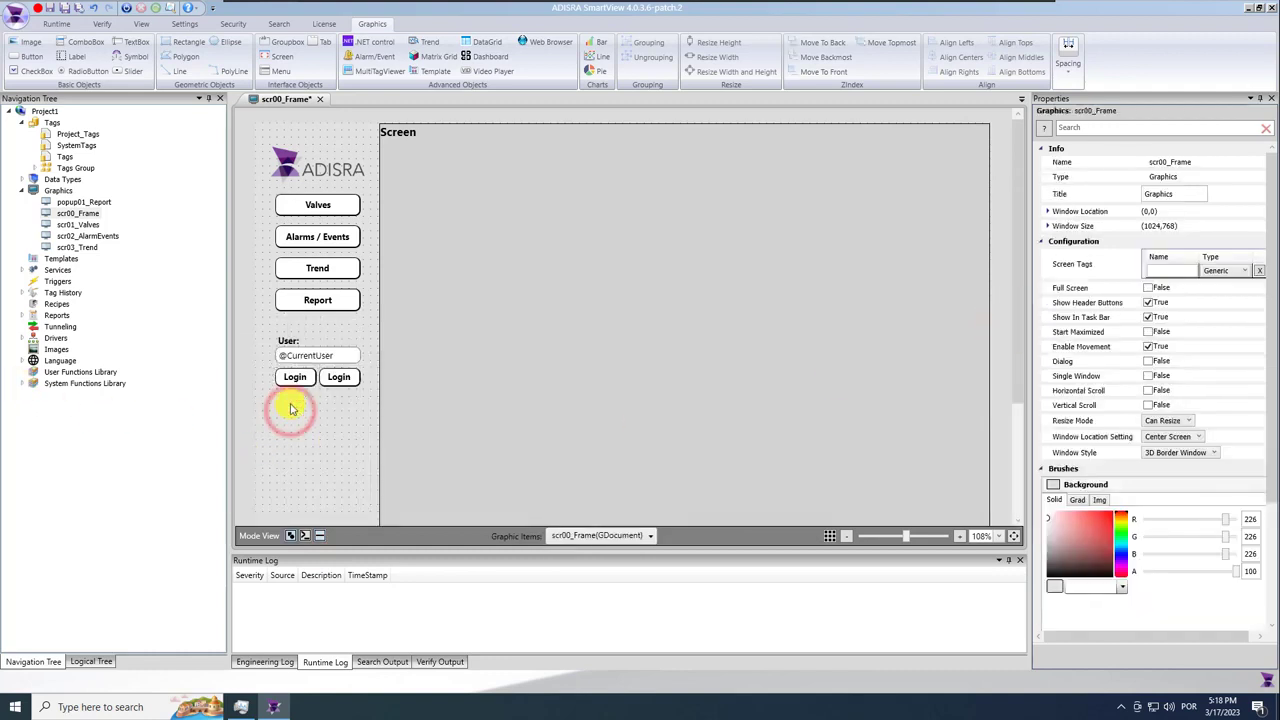
Browse the SVSecurity Login functions in the System Functions Library, then close the listing.
left_click(22, 384)
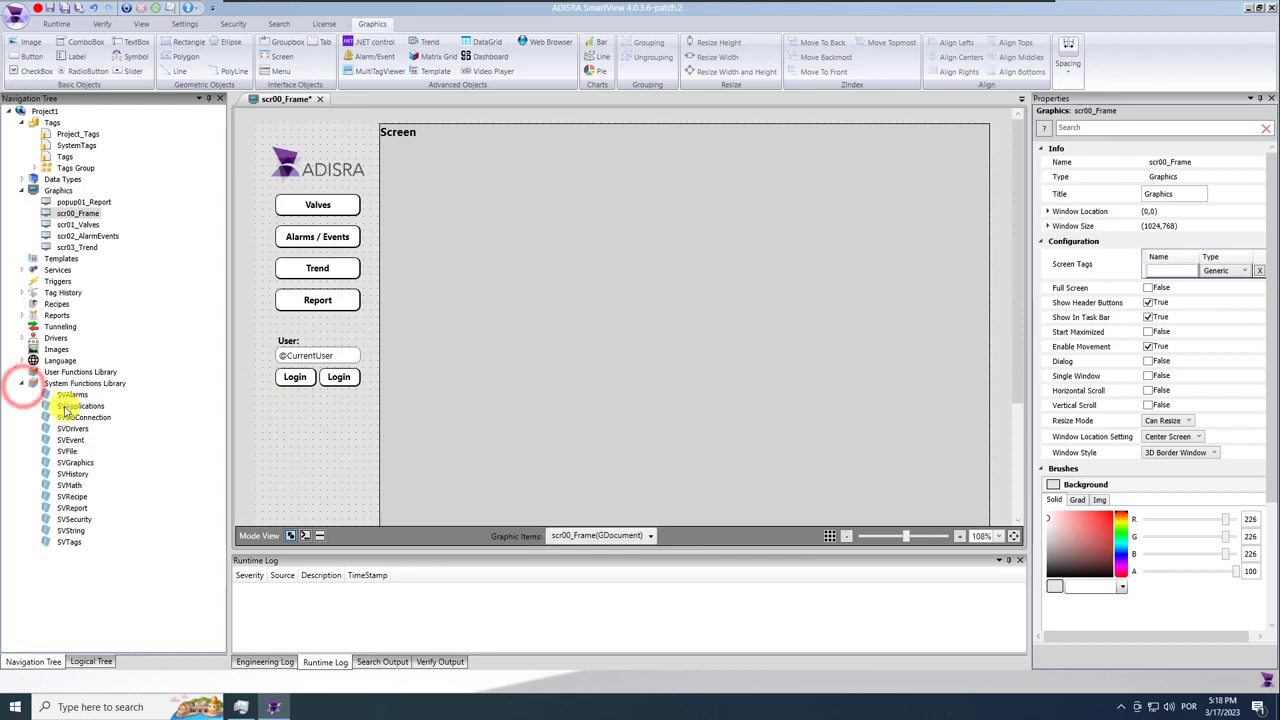
double_click(98, 522)
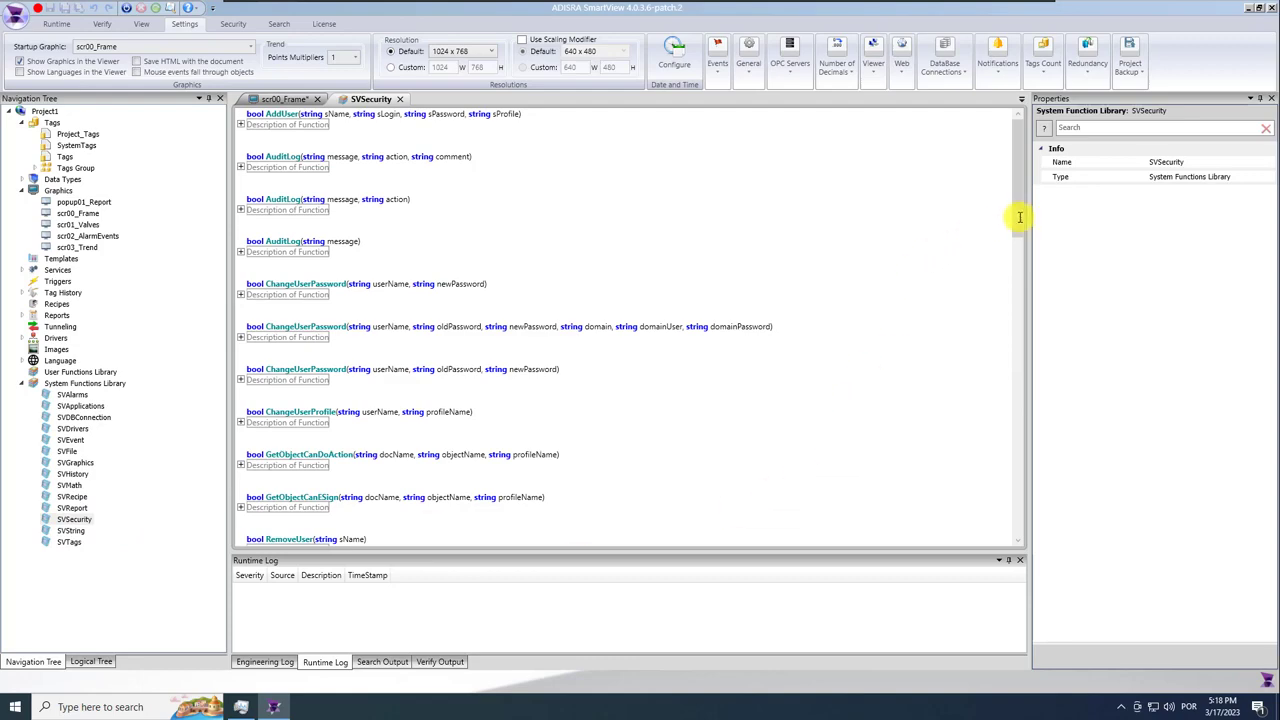
left_click_drag(1018, 215, 1015, 342)
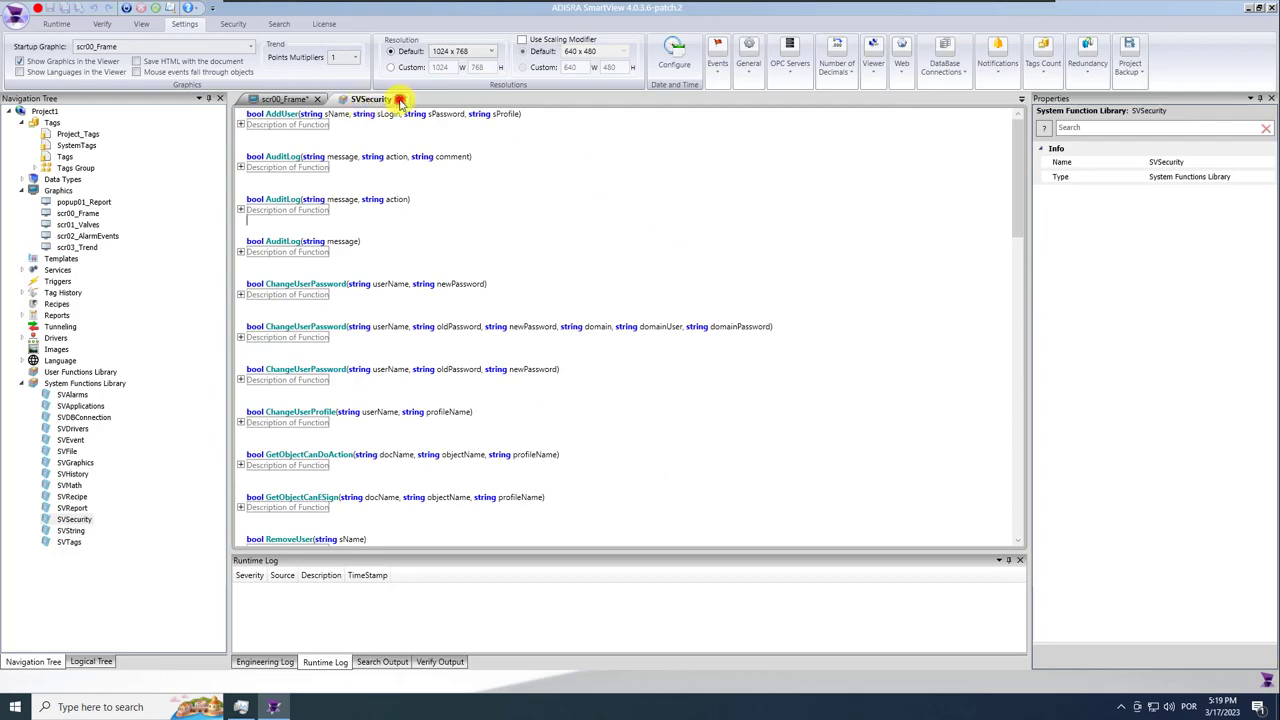
left_click(400, 100)
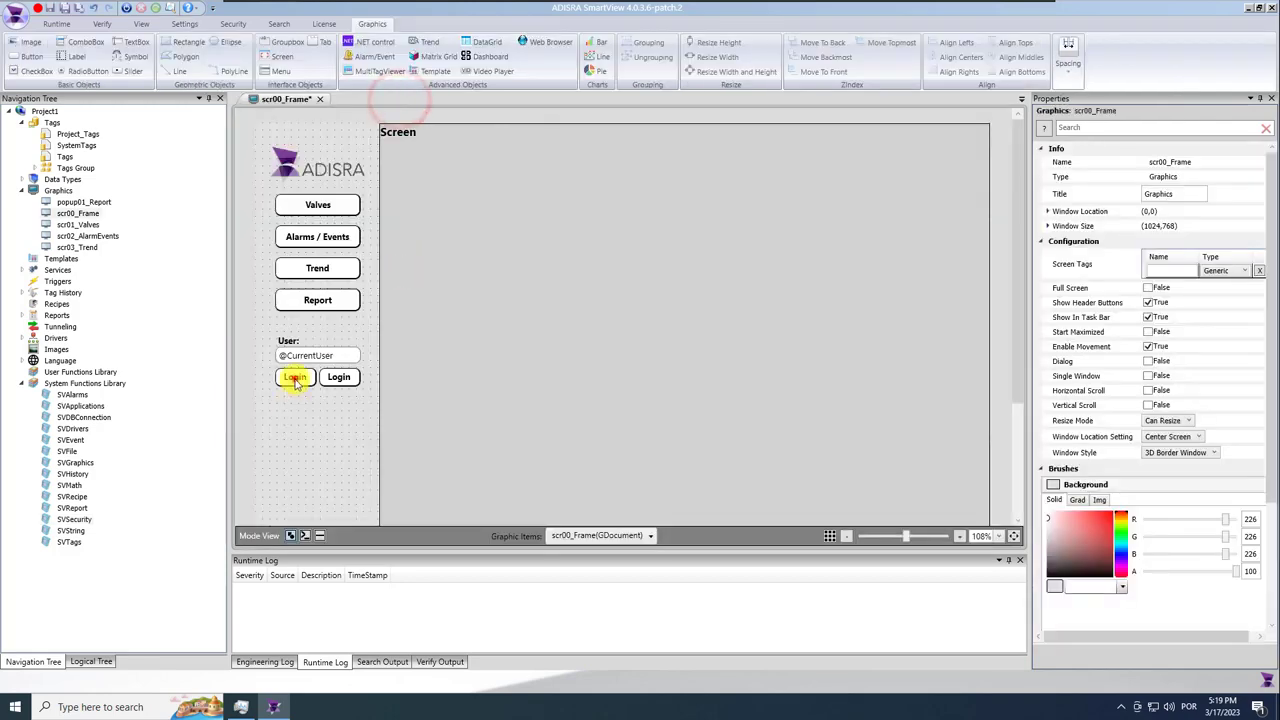
Make the left button run SVSecurity.Login(); on mouse up.
left_click(294, 377)
left_click(323, 536)
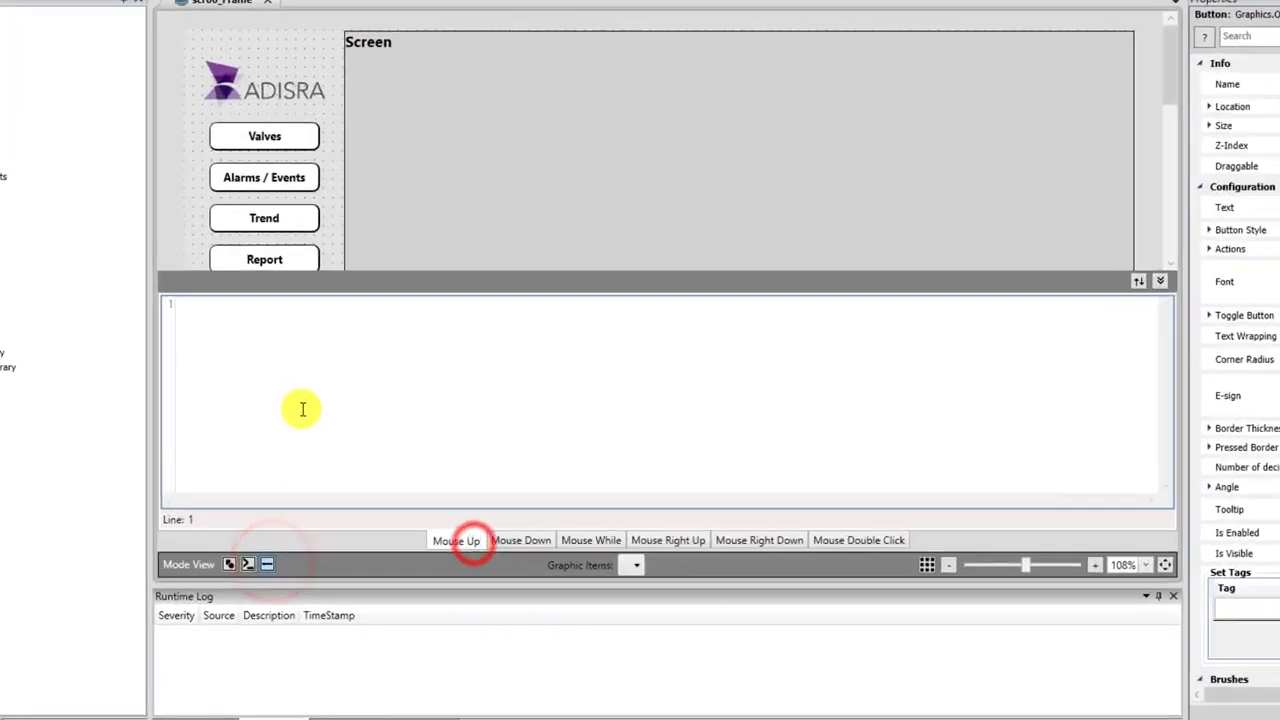
type("SV")
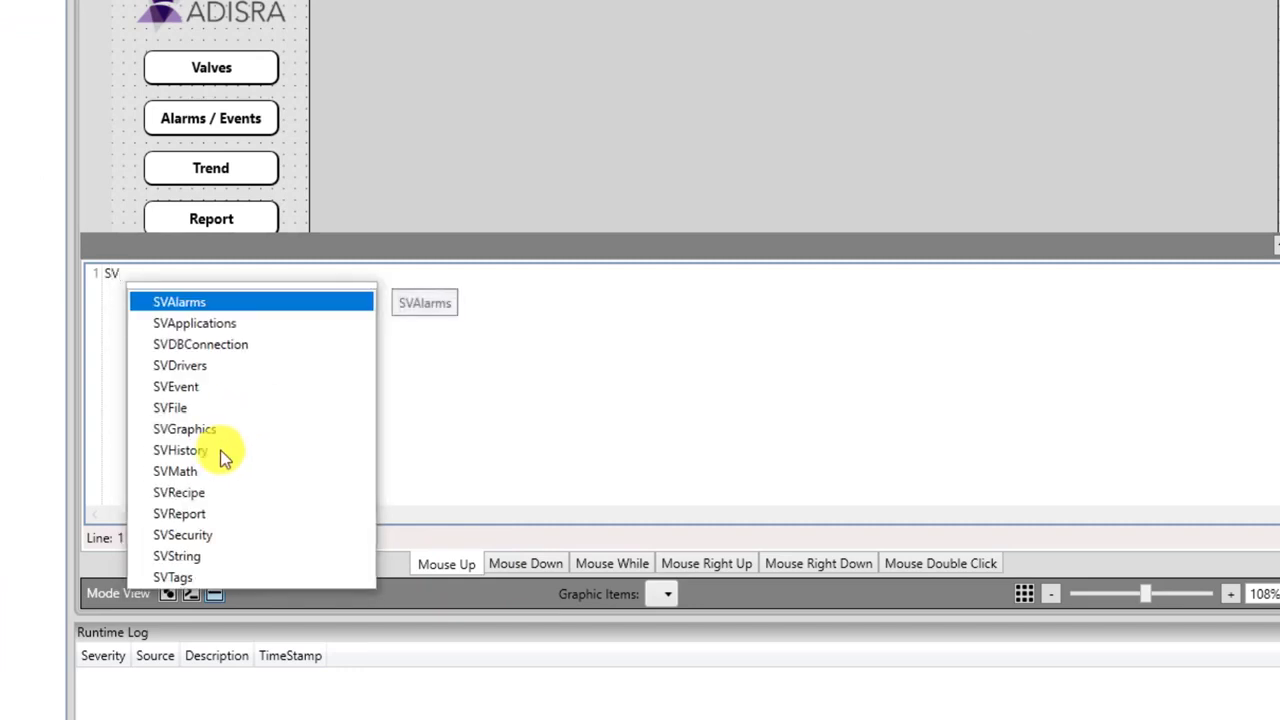
double_click(190, 533)
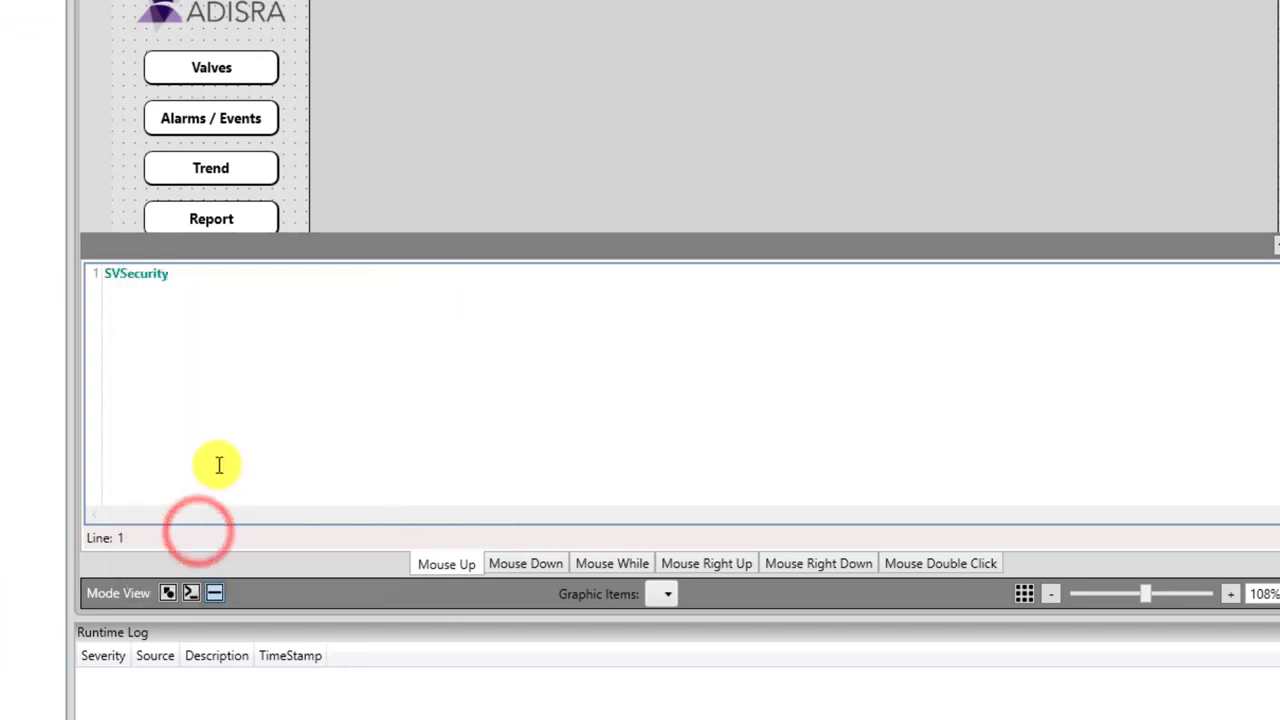
type(".")
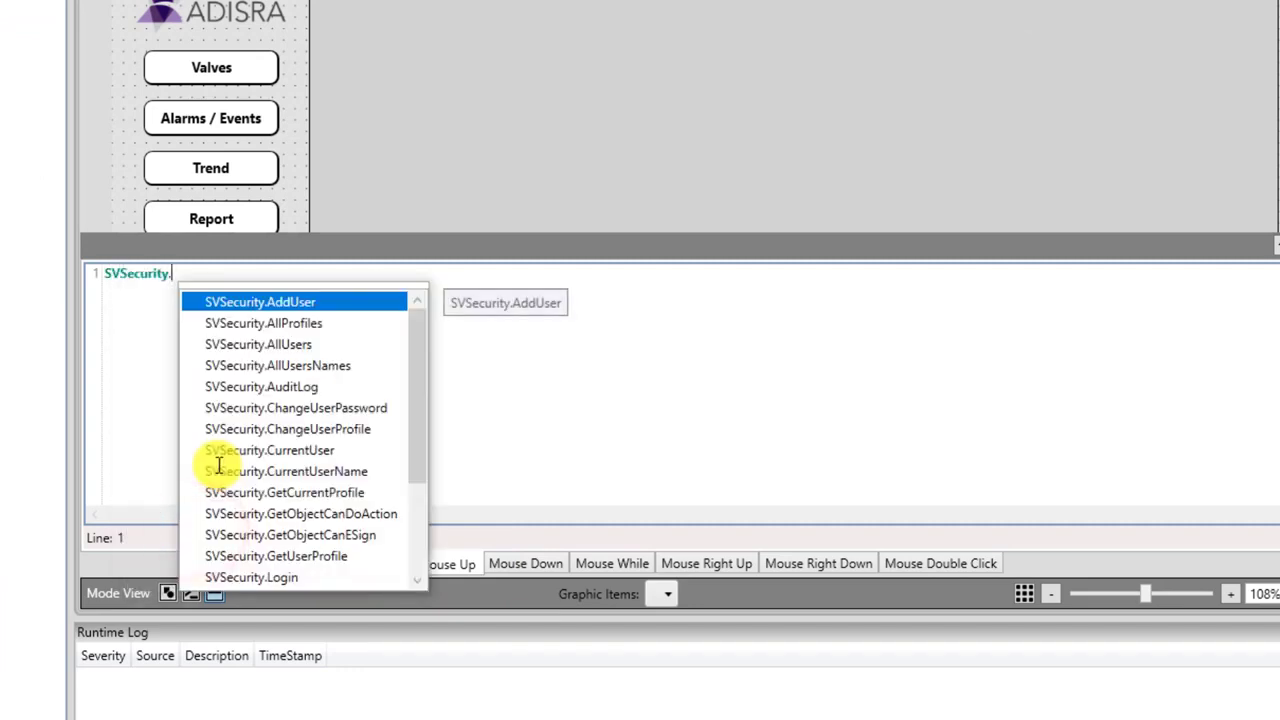
left_click_drag(417, 391, 416, 478)
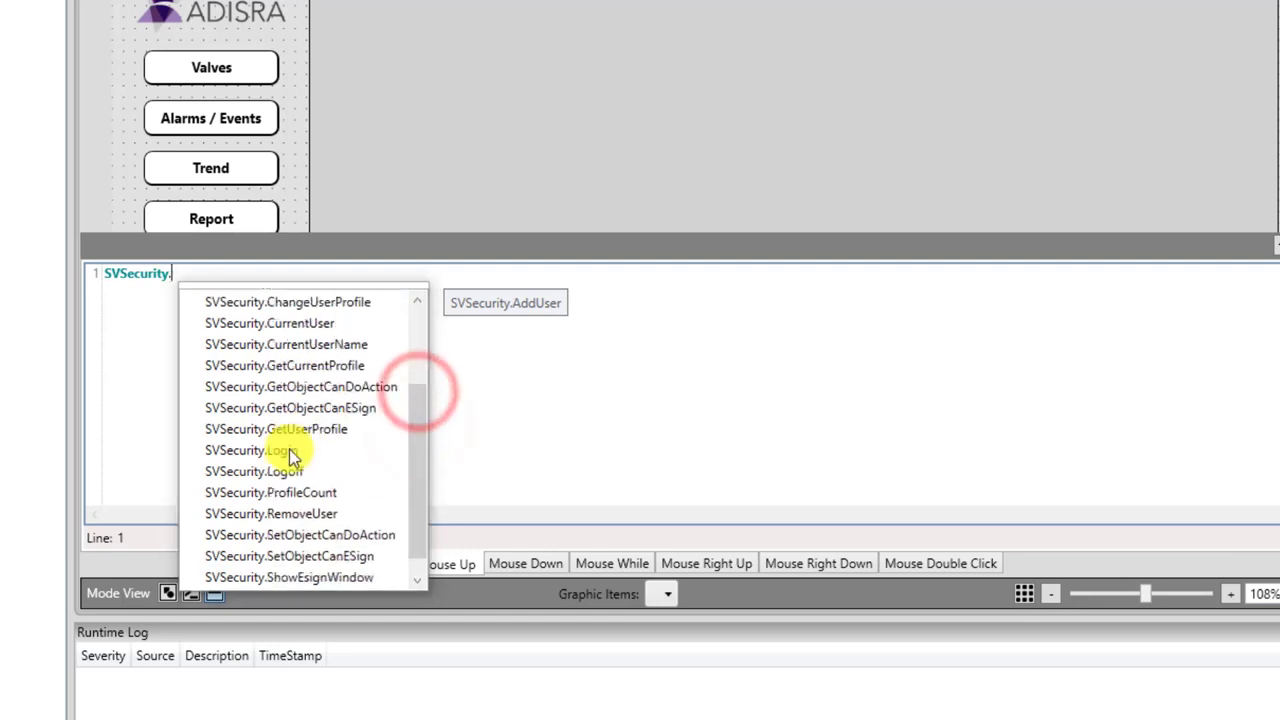
double_click(285, 450)
type(";")
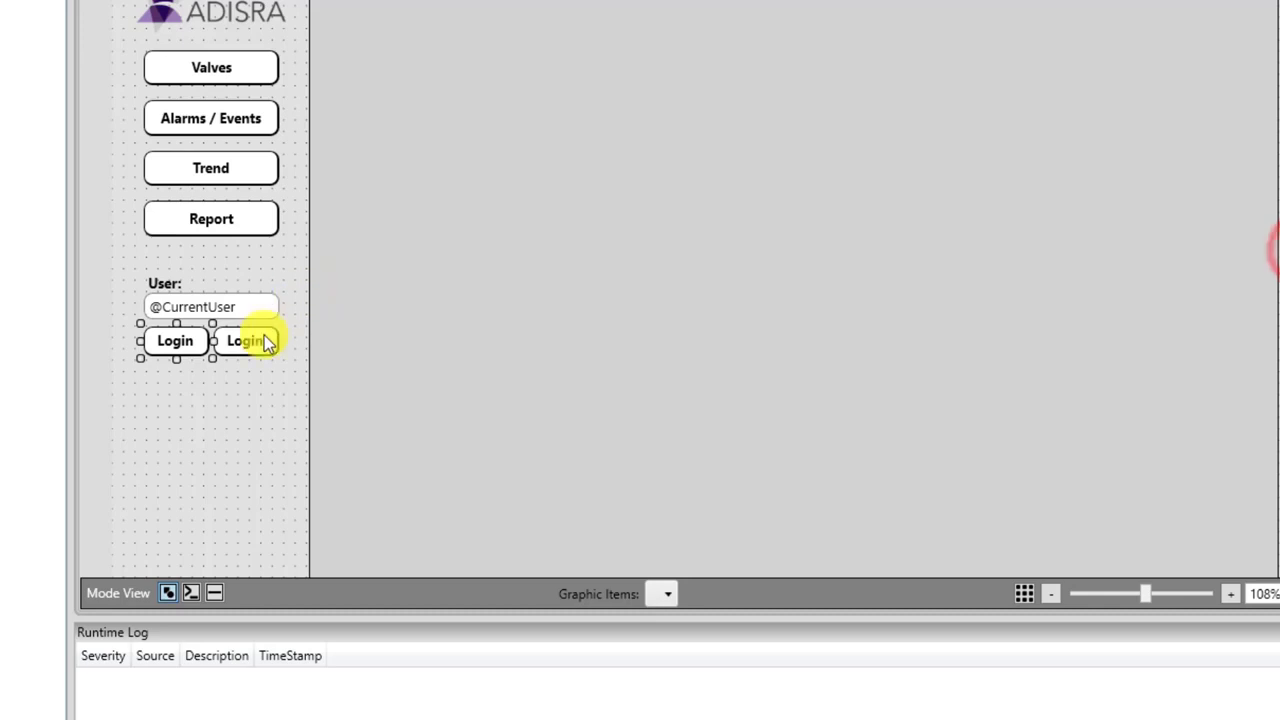
left_click(258, 337)
Make the second button's script call SVSecurity.Logoff().
left_click(214, 593)
left_click(313, 382)
type("SV")
double_click(202, 538)
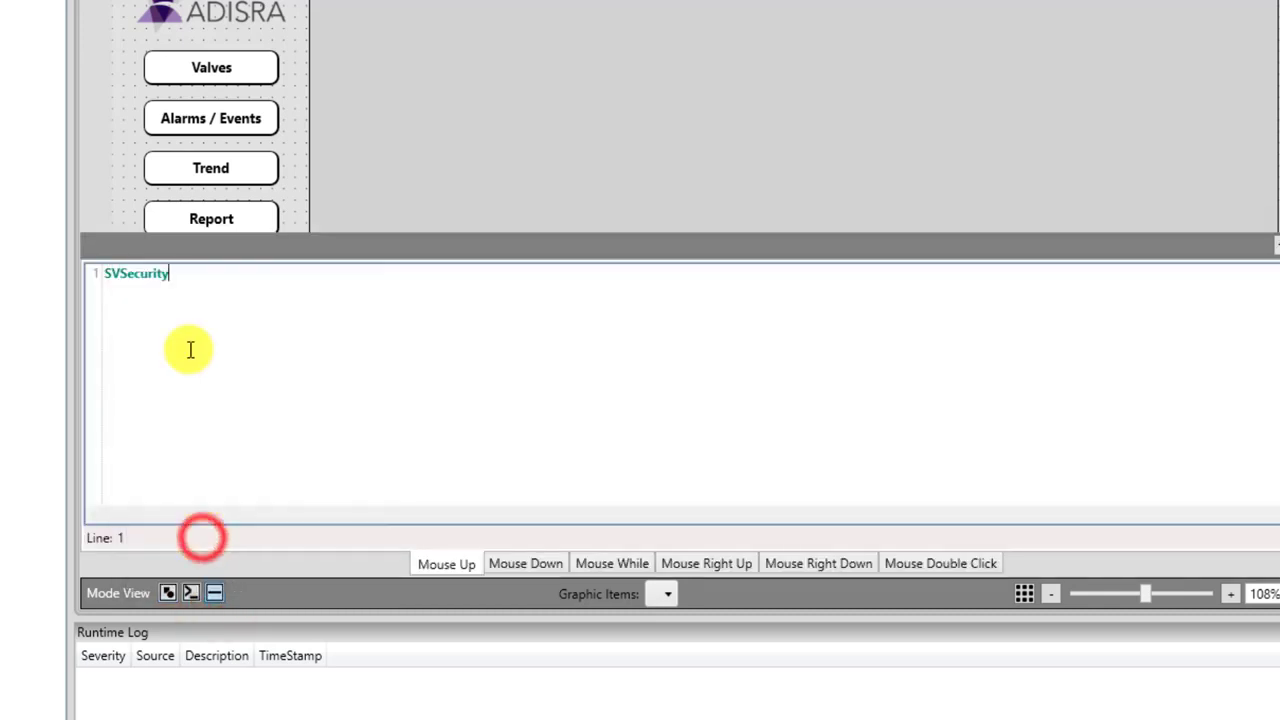
type(".")
left_click(421, 455)
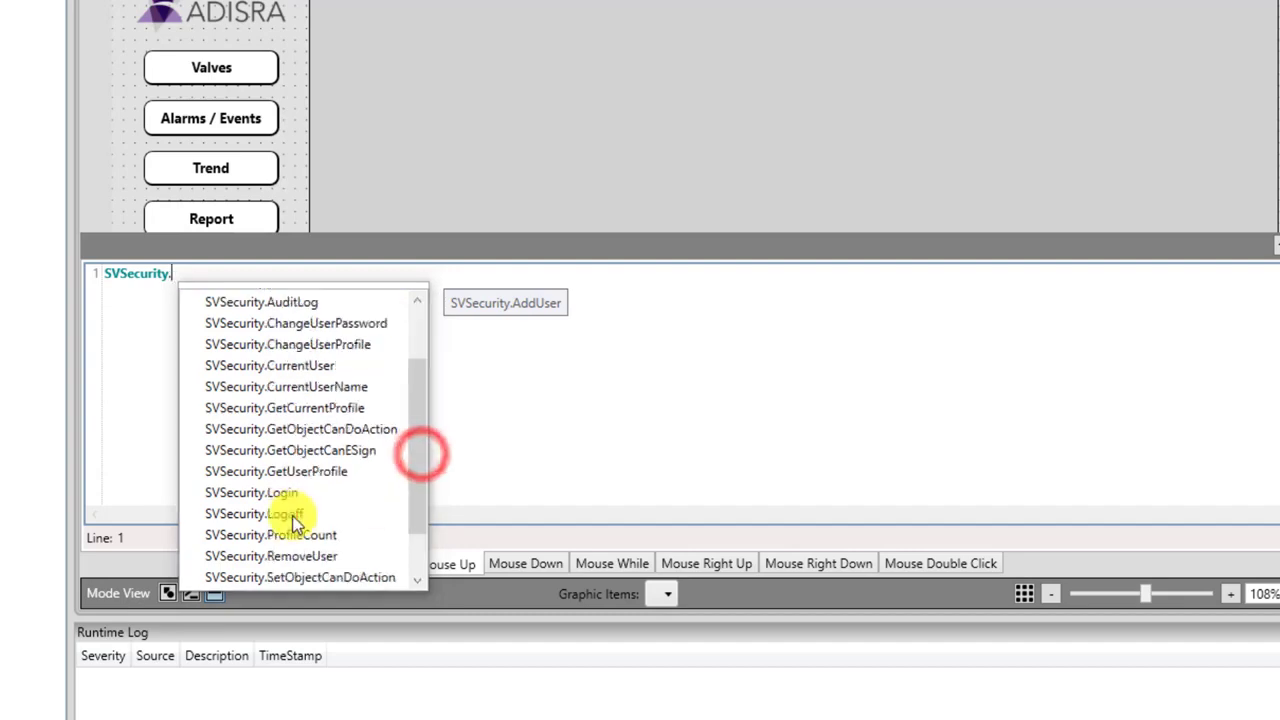
double_click(297, 515)
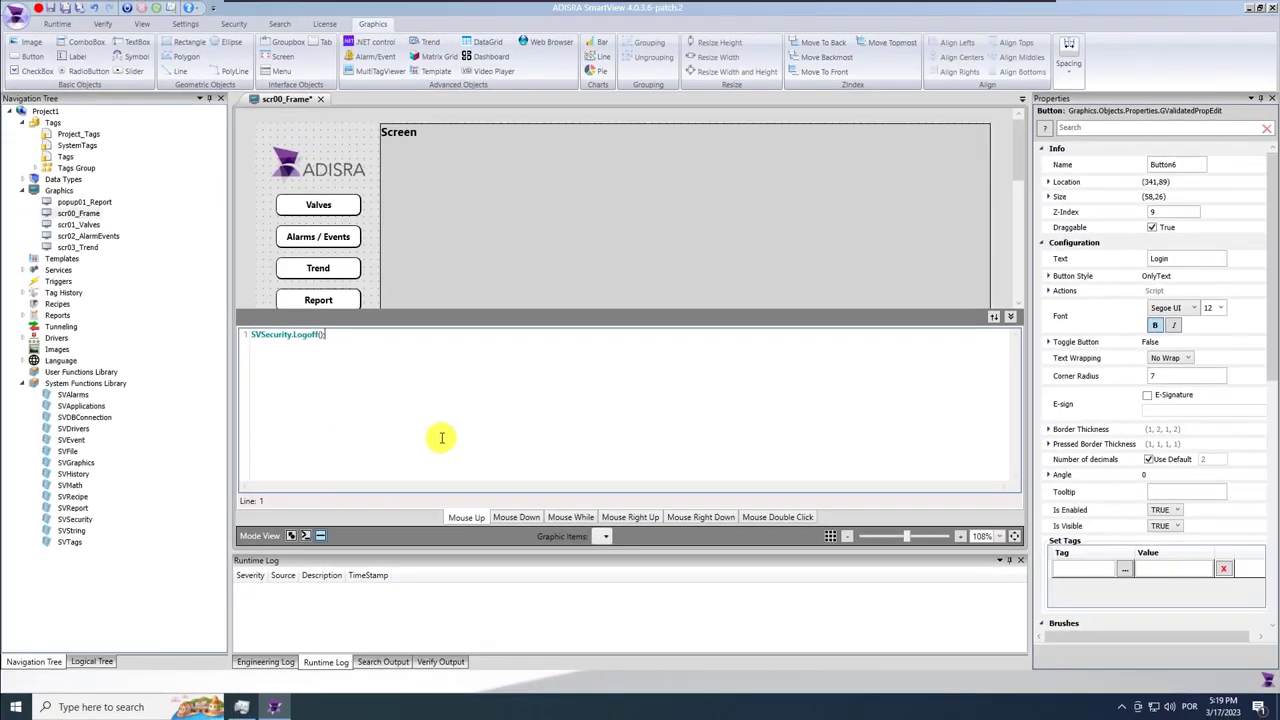
Close the script editor panel and save the screen.
left_click(1010, 317)
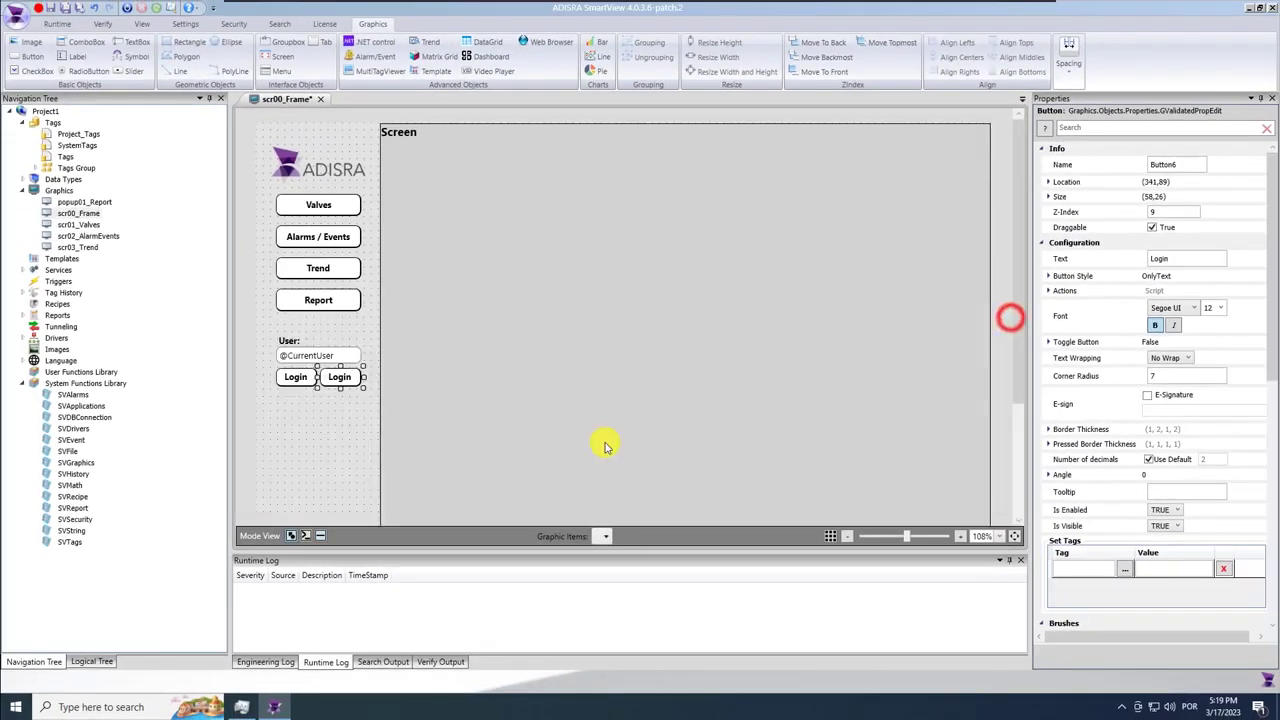
left_click_drag(1016, 337, 1023, 449)
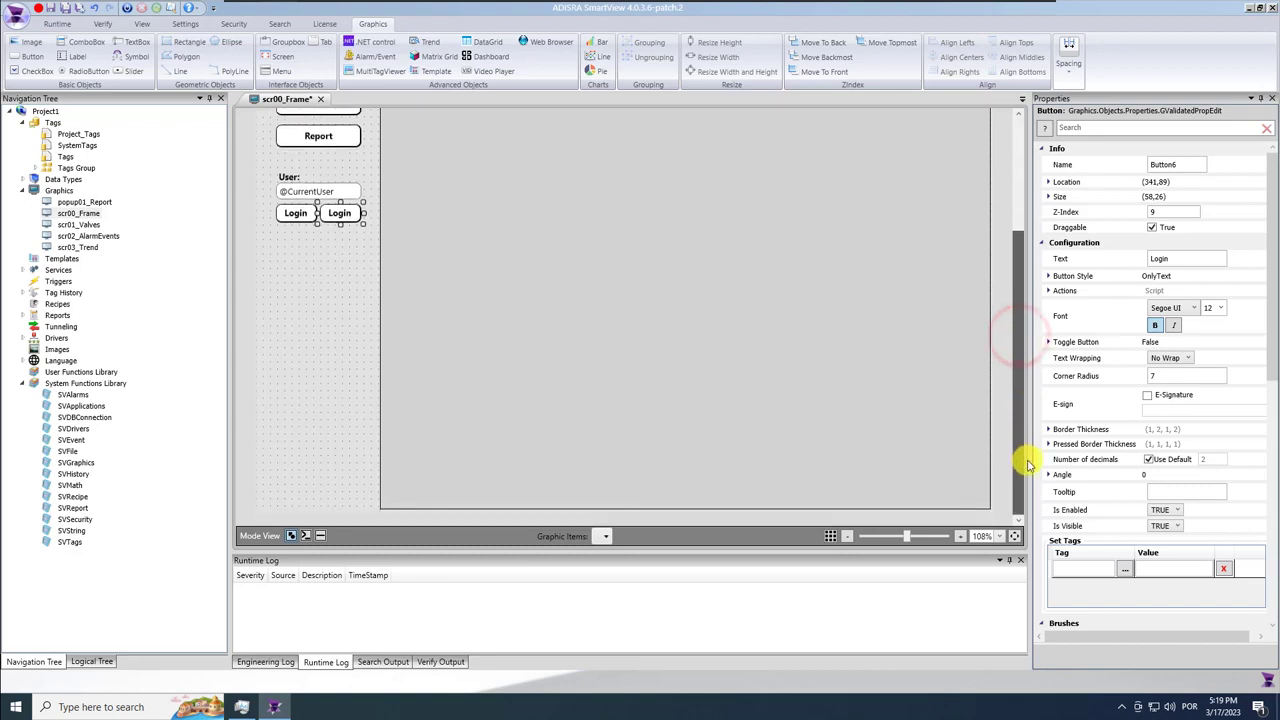
left_click(334, 380)
left_click(75, 9)
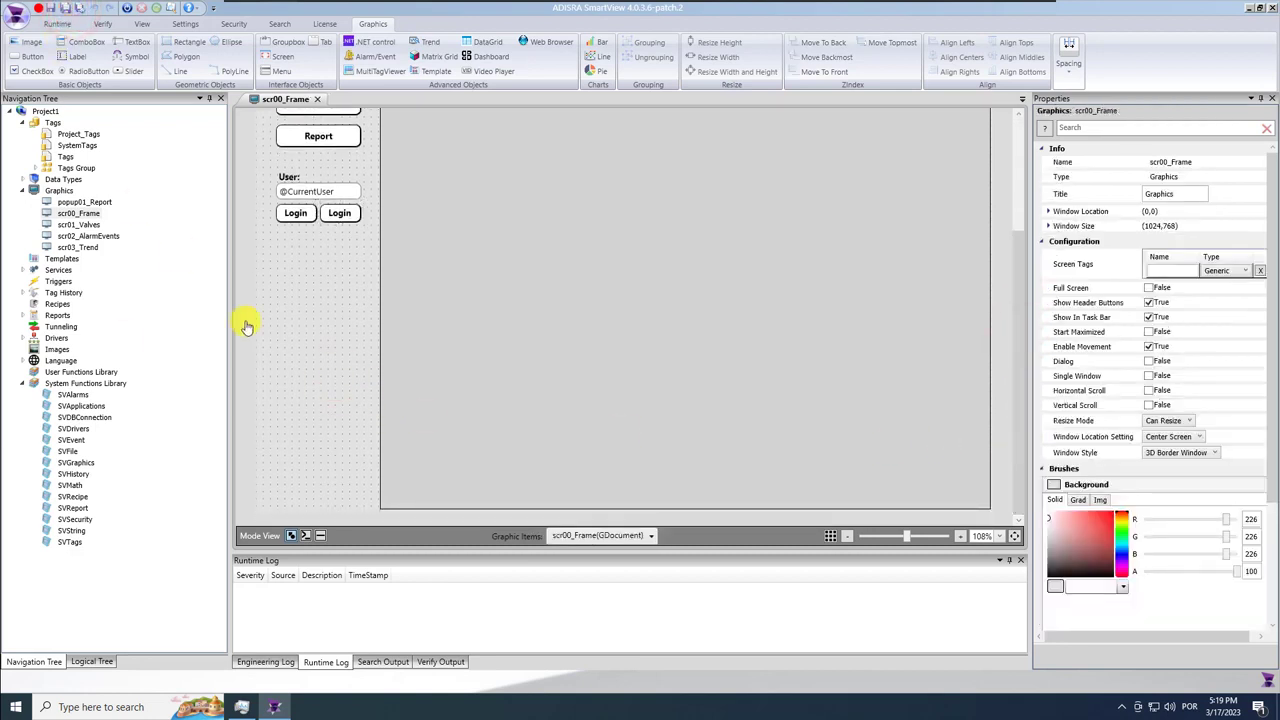
Copy the User label and field to the panel bottom, left-aligned with the originals.
left_click(289, 177)
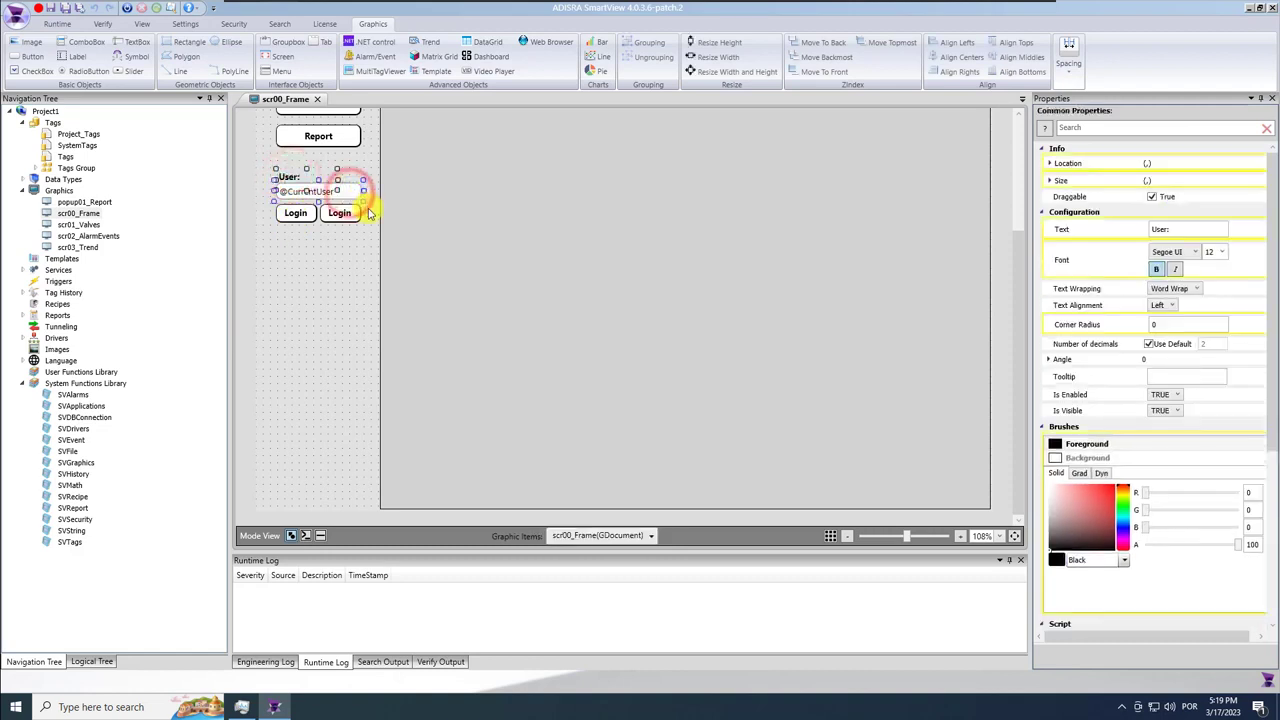
left_click_drag(320, 200, 322, 495)
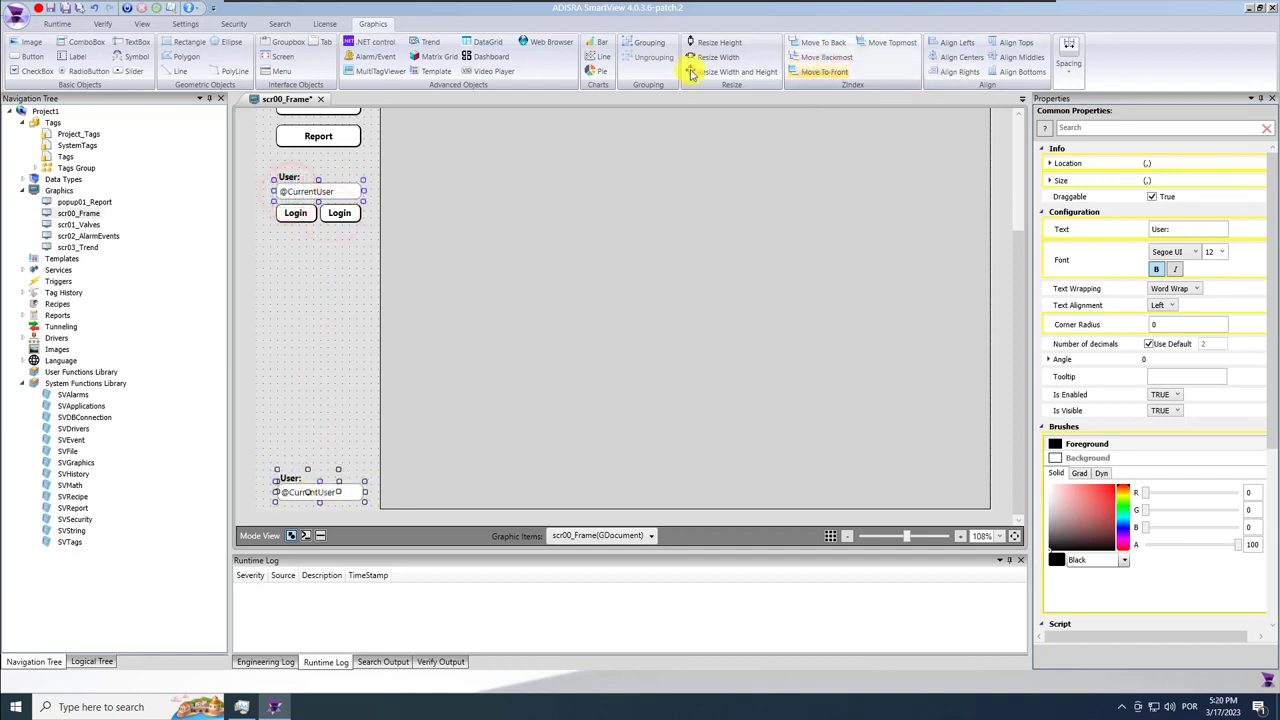
left_click(956, 44)
left_click(337, 423)
left_click(287, 477)
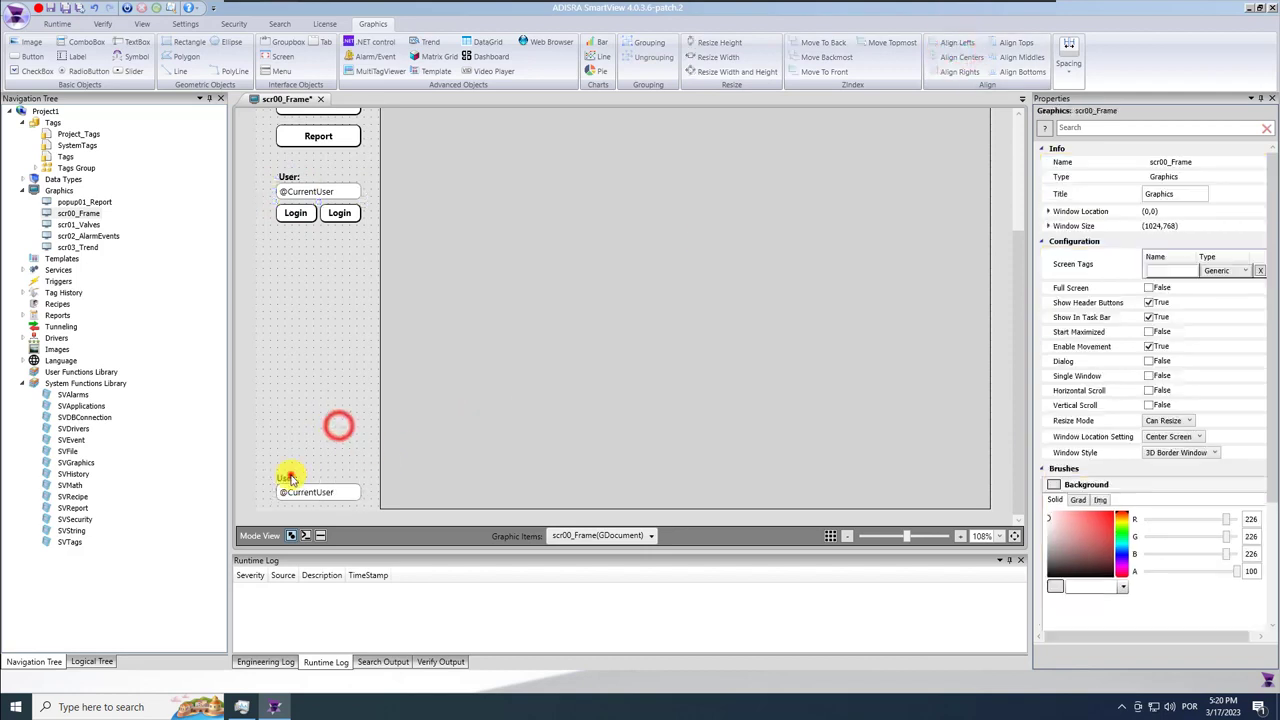
left_click(285, 177, "ctrl")
left_click(951, 43)
left_click(320, 398)
left_click(288, 480)
left_click(1184, 259)
type("DateTime")
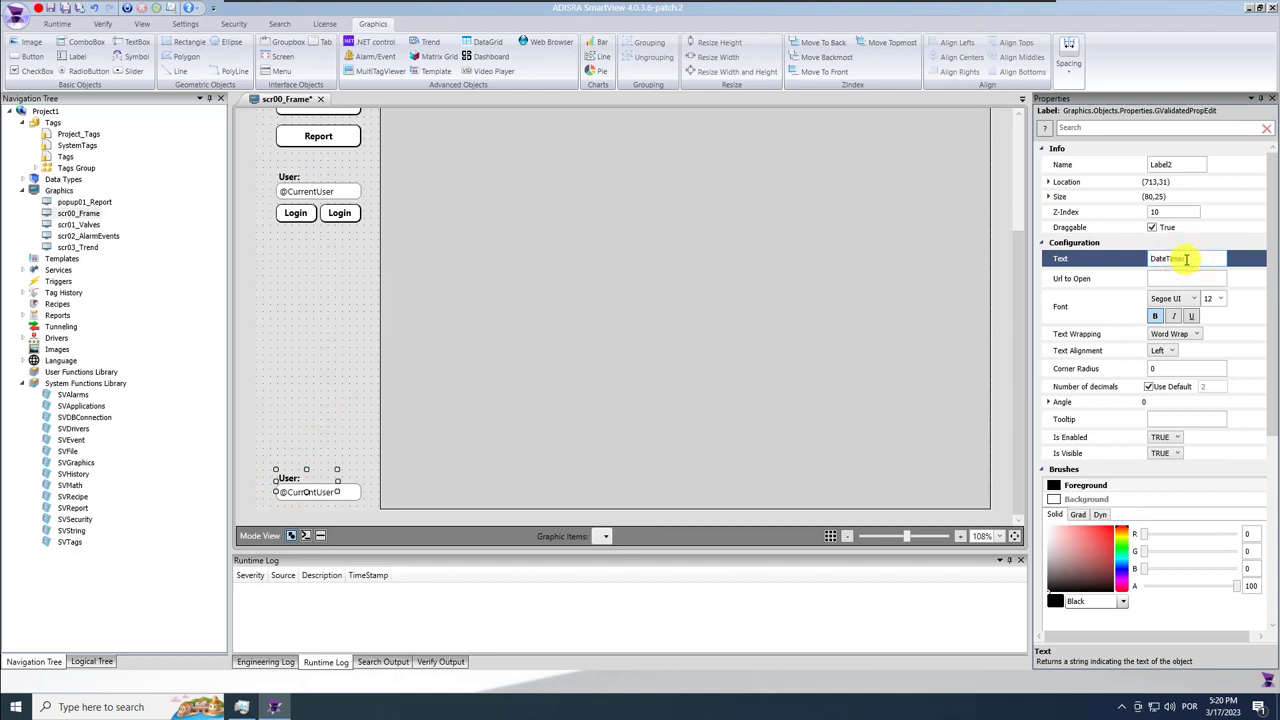
left_click(348, 492)
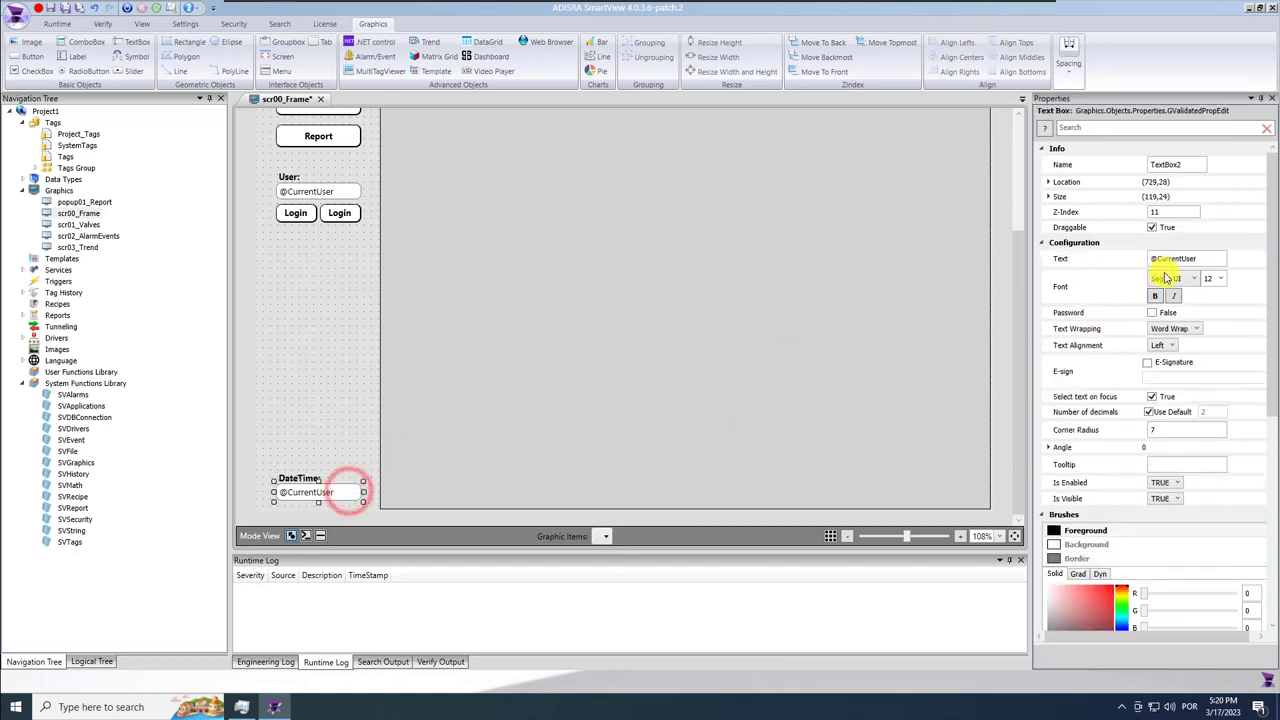
left_click(1200, 258)
type("@date")
left_click(1203, 289)
left_click(298, 432)
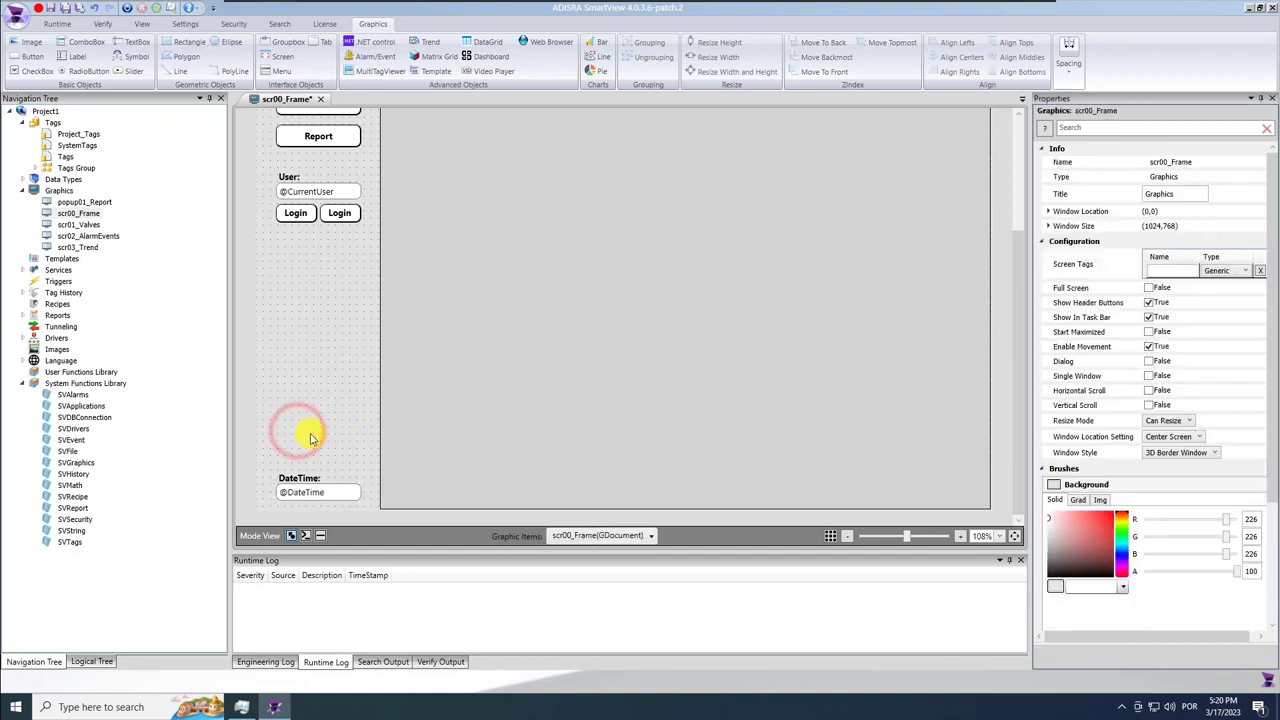
left_click(49, 7)
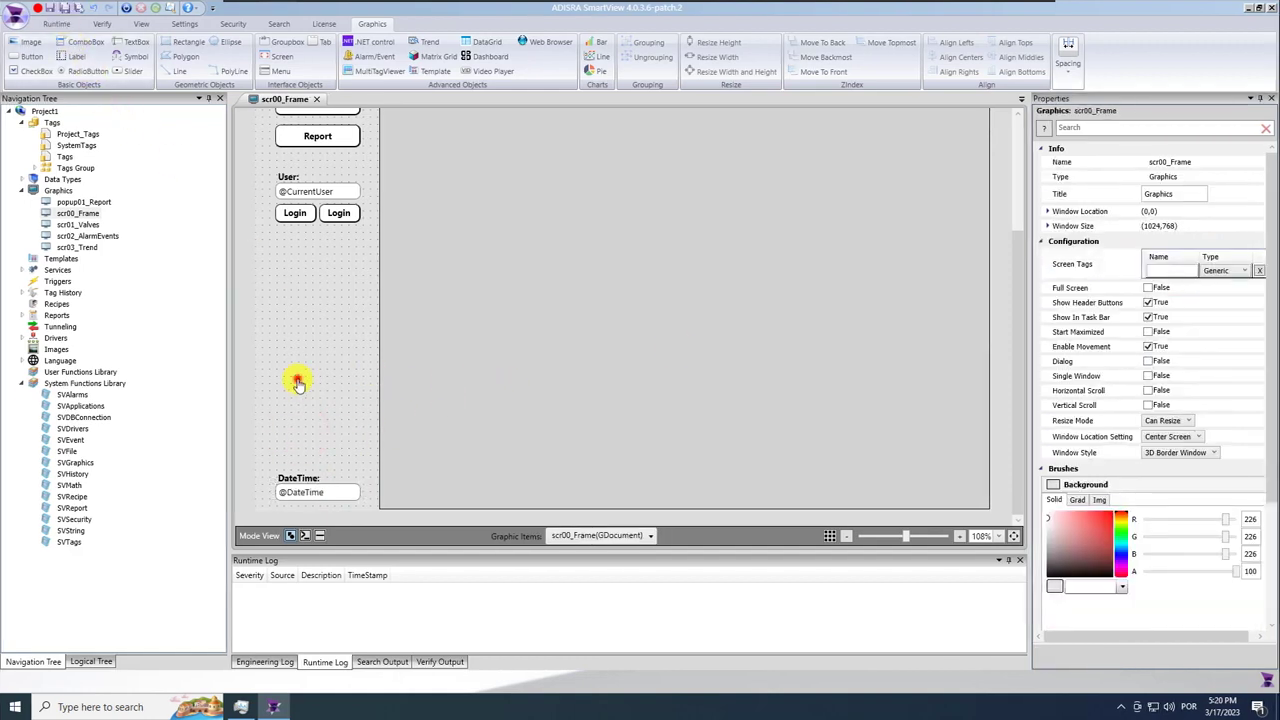
left_click_drag(906, 537, 894, 537)
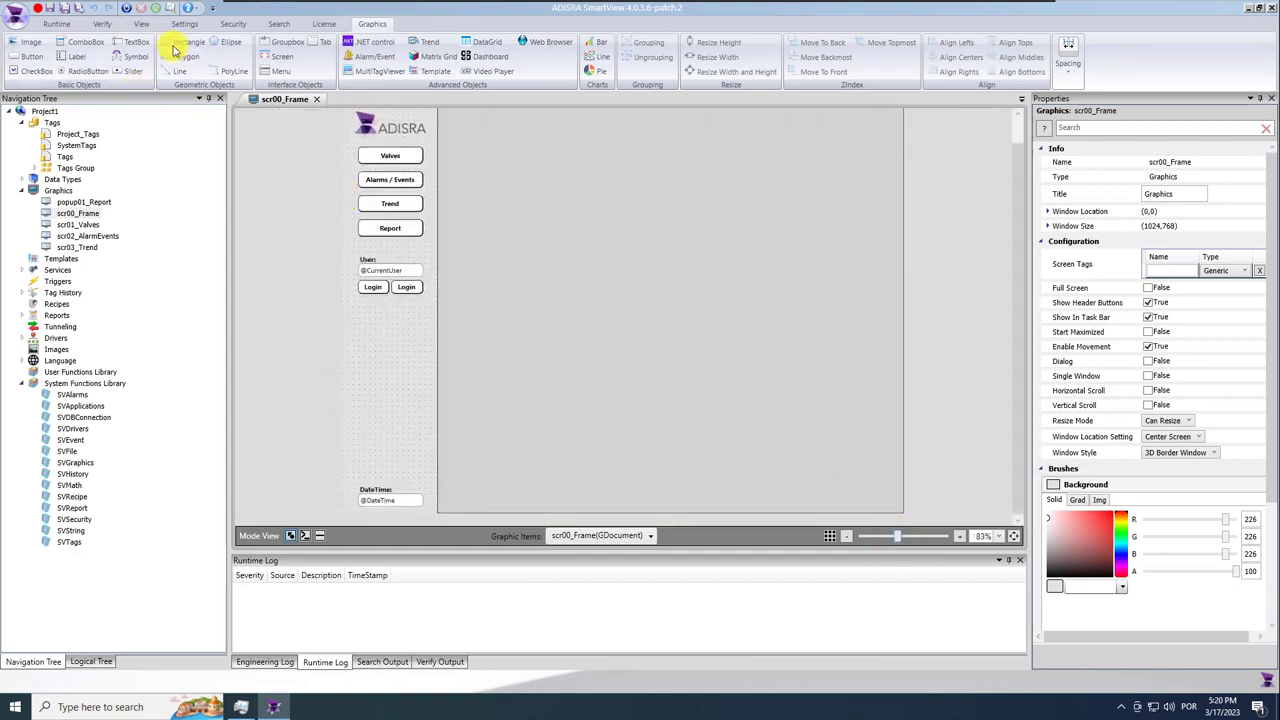
Draw a rectangle with near-white fill (247,247,247) and corner radius 7.
left_click_drag(361, 330, 419, 379)
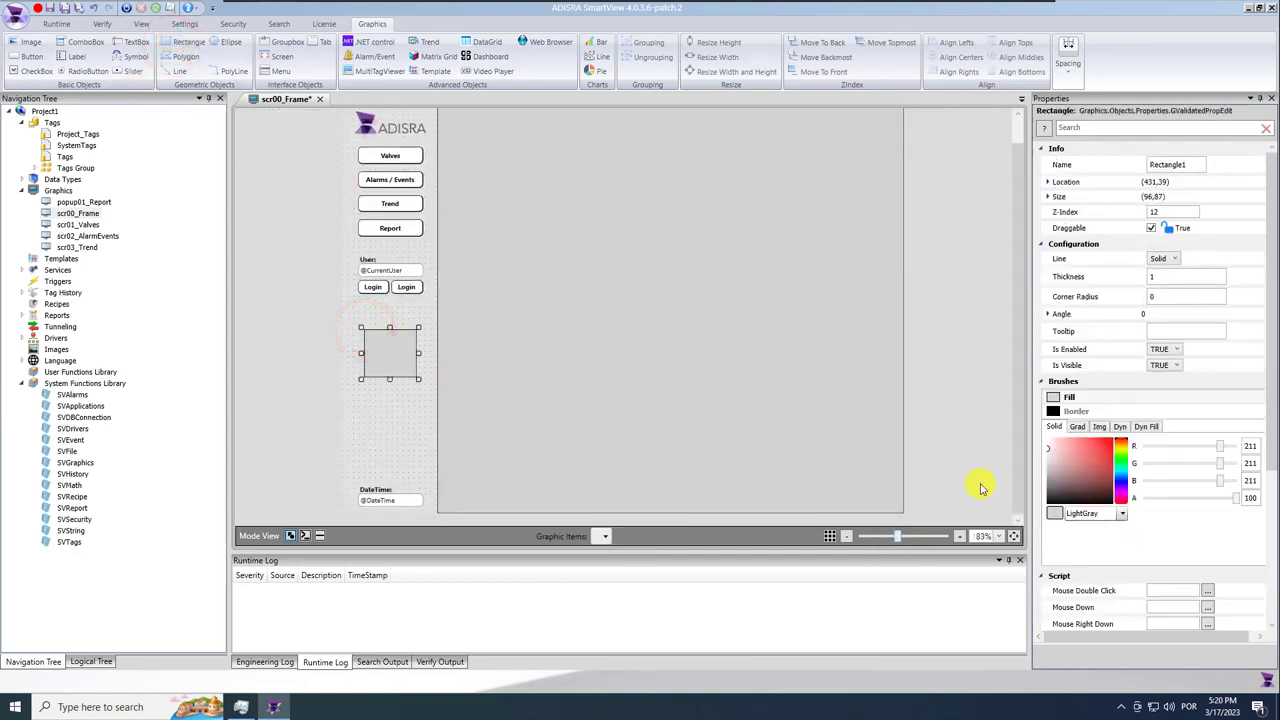
left_click(1047, 454)
left_click(1040, 450)
left_click_drag(1043, 449, 1037, 434)
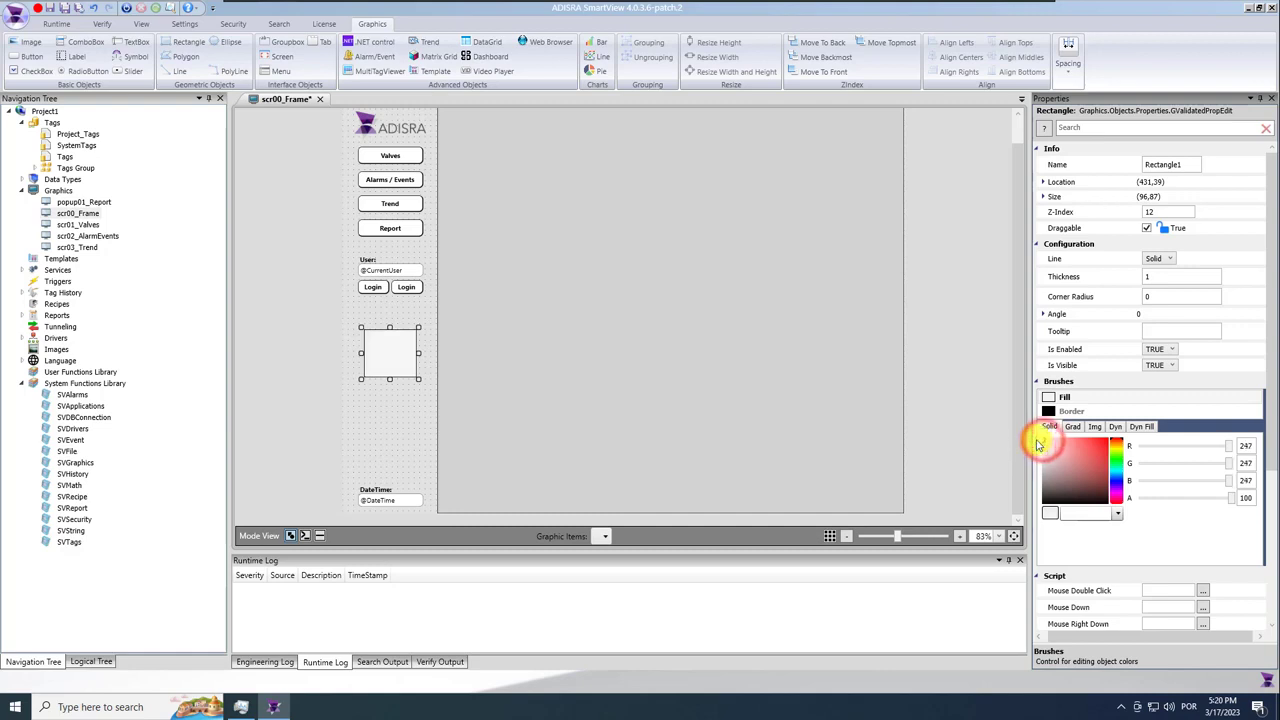
left_click(1164, 295)
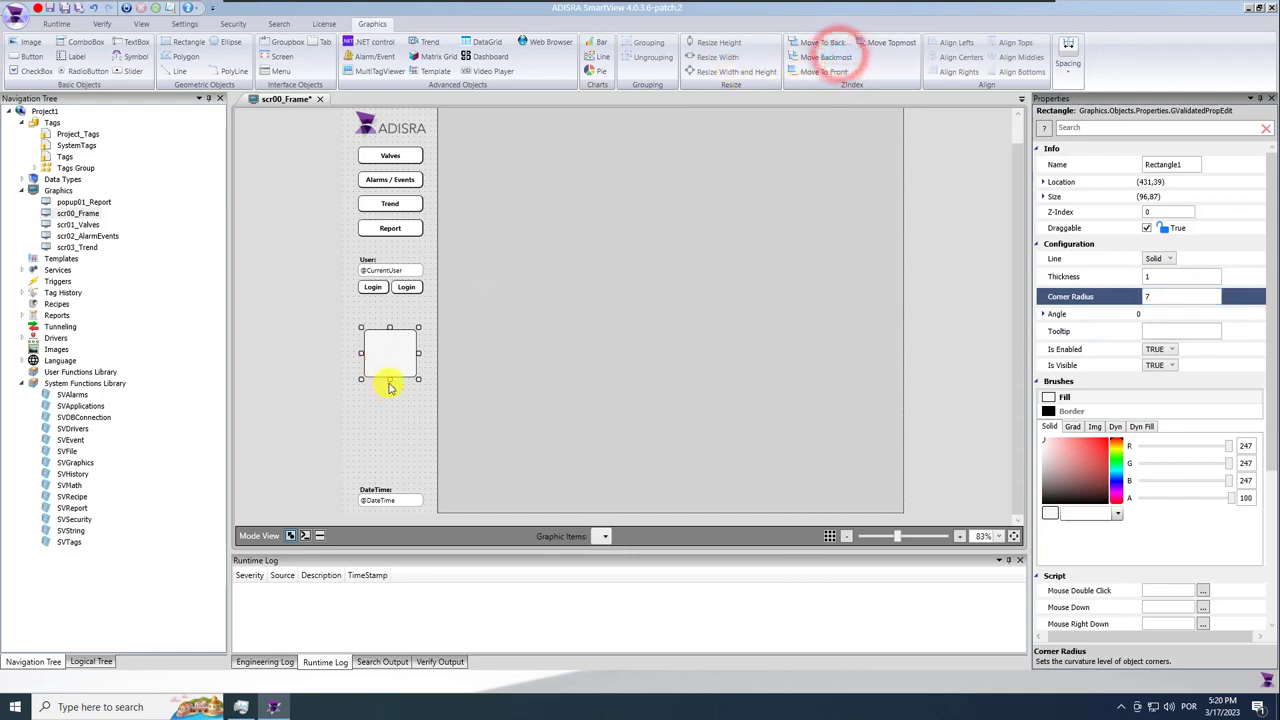
Stretch the rectangle to 159 × 756 over the left column and save the screen.
left_click_drag(390, 378, 399, 517)
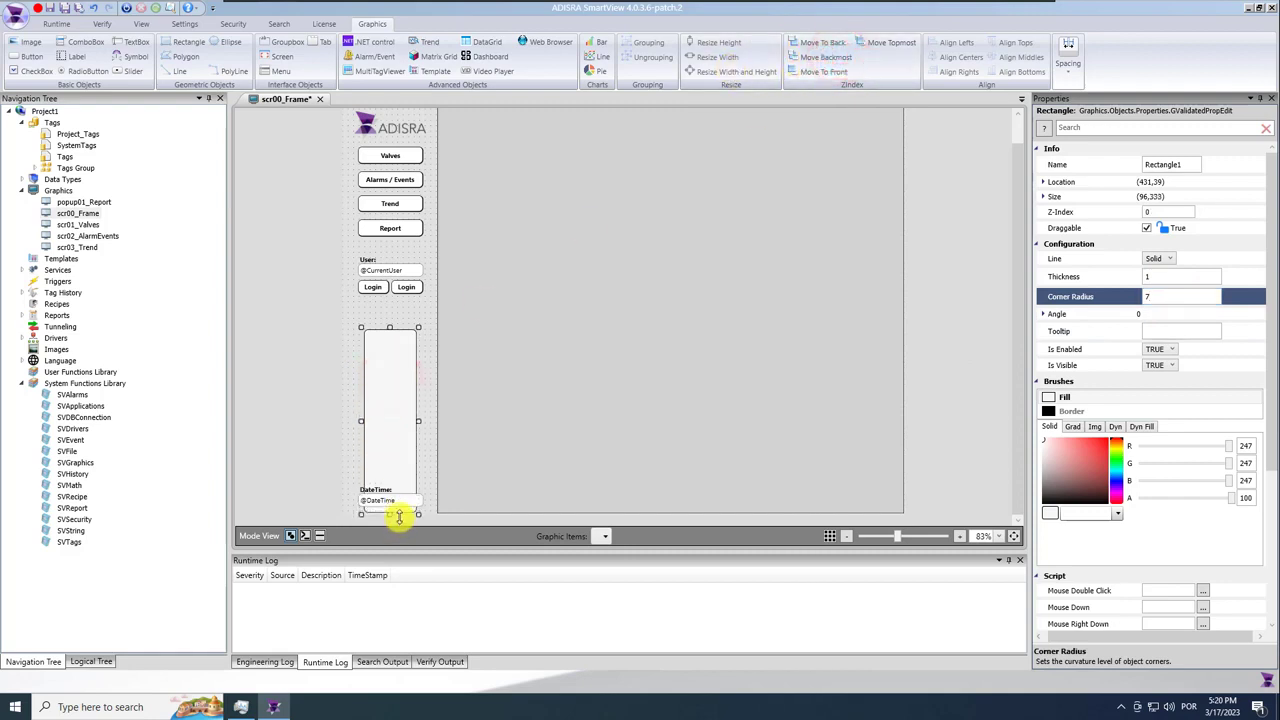
left_click_drag(360, 418, 437, 422)
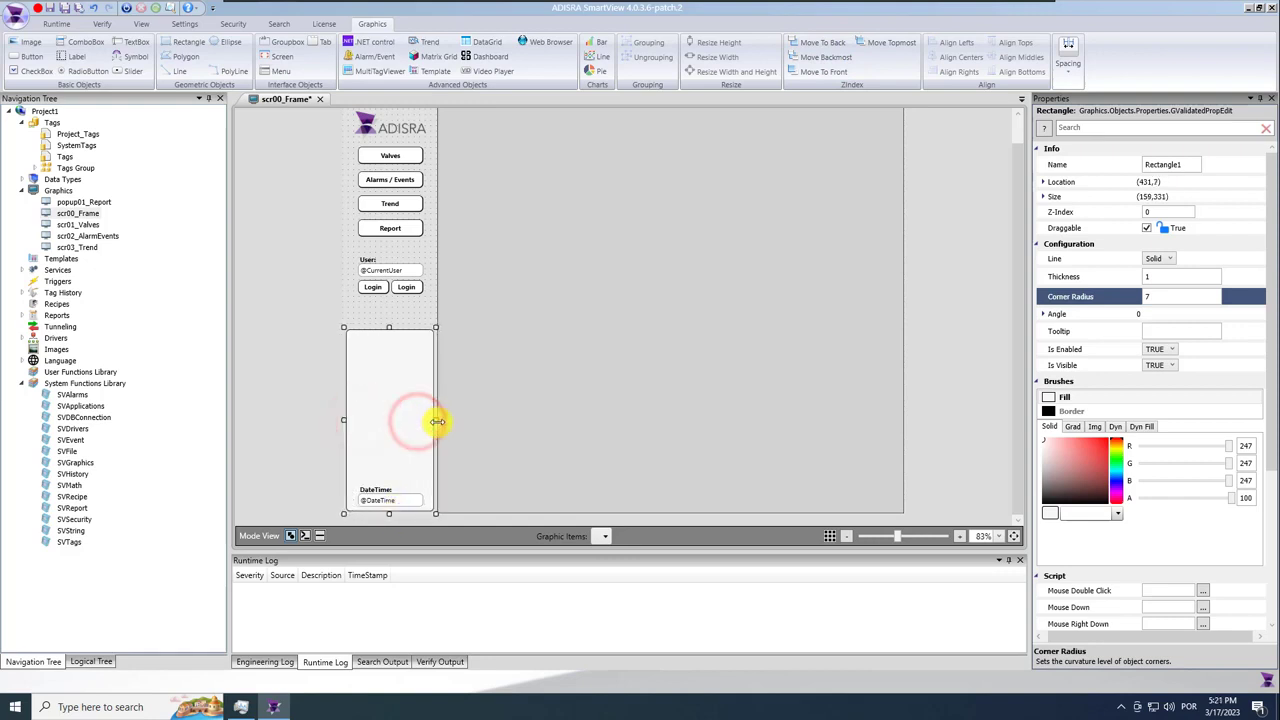
scroll(430, 403, "up", 1)
left_click_drag(390, 353, 390, 120)
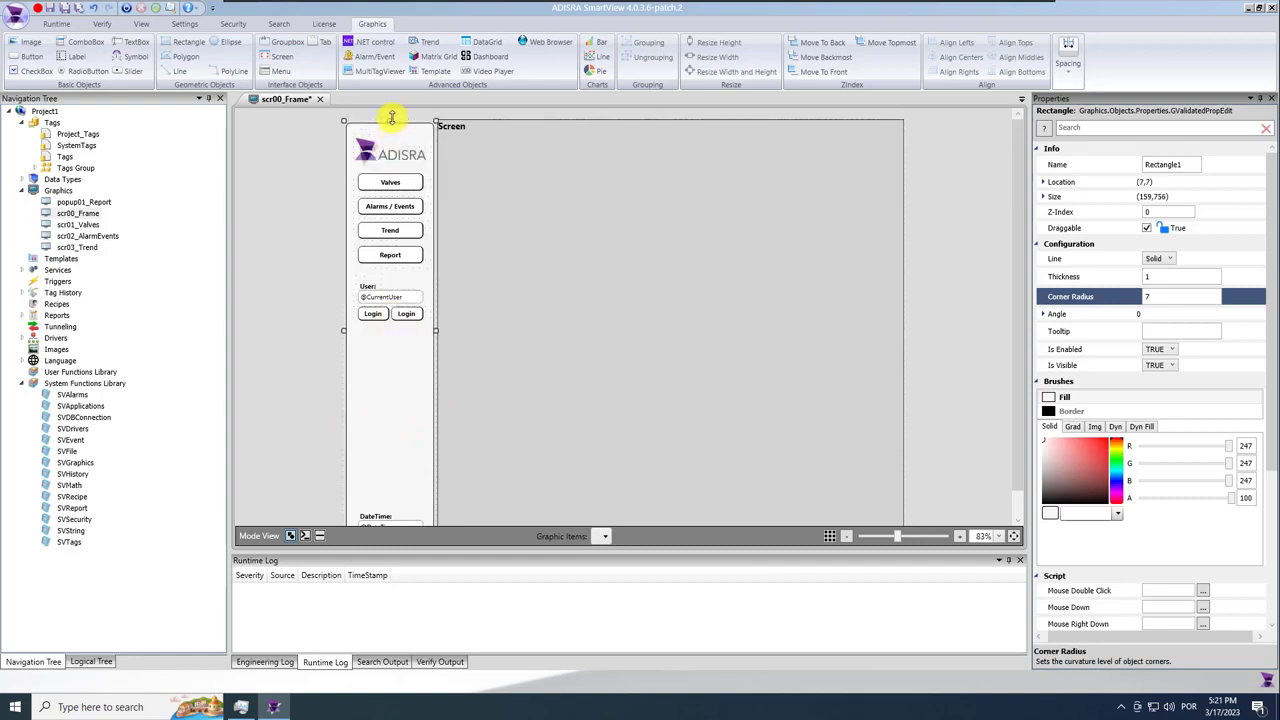
left_click(323, 223)
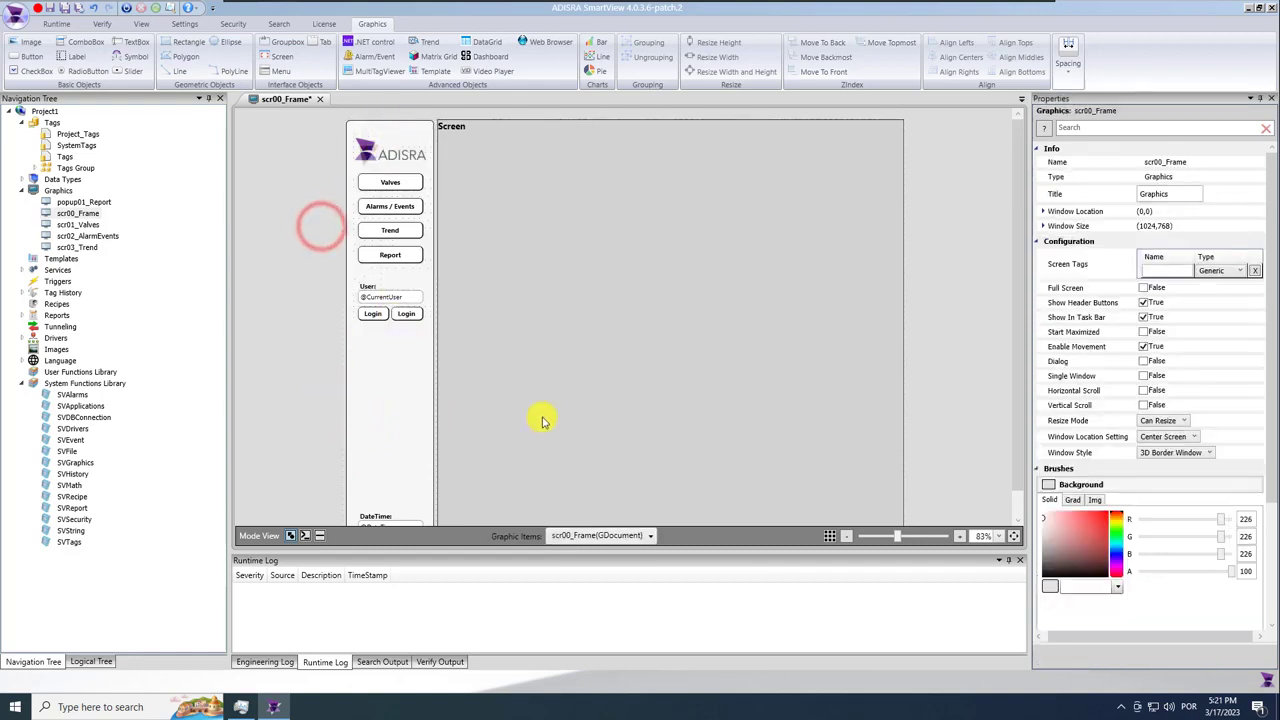
scroll(541, 420, "down", 1)
left_click(64, 11)
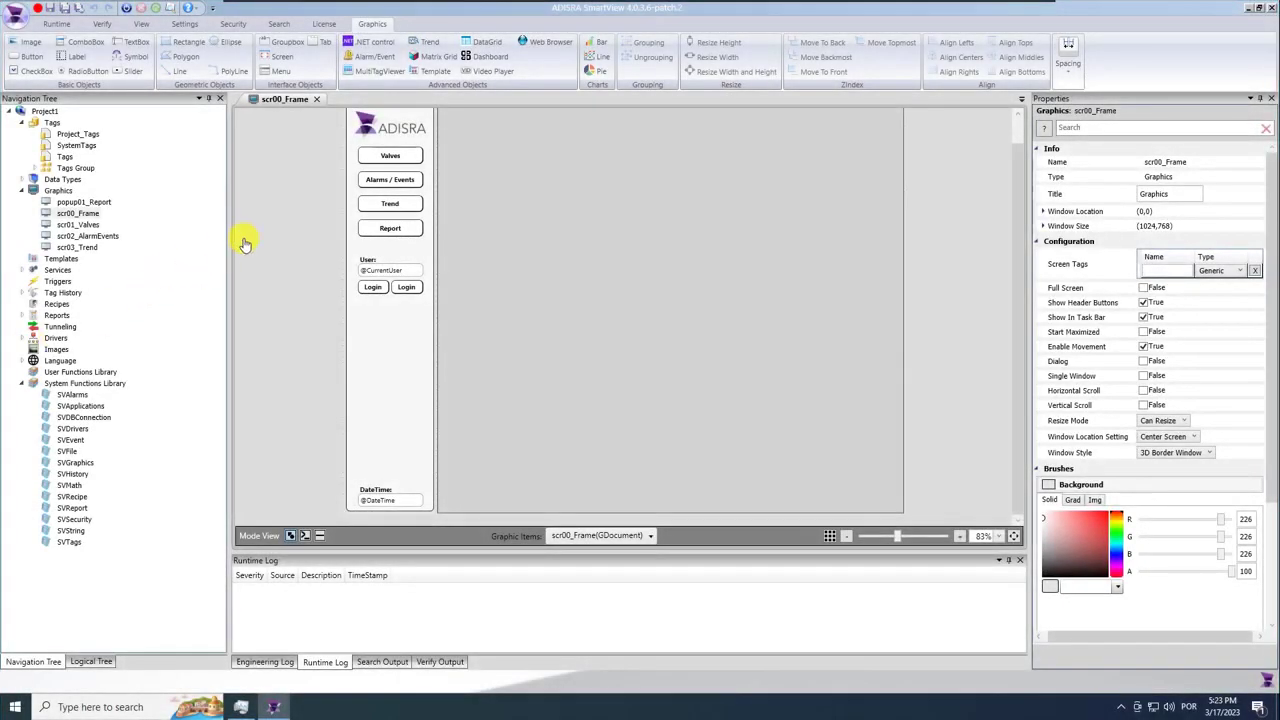
Open scr01_Valves and set its background to RGB 226,226,226.
left_click(312, 100)
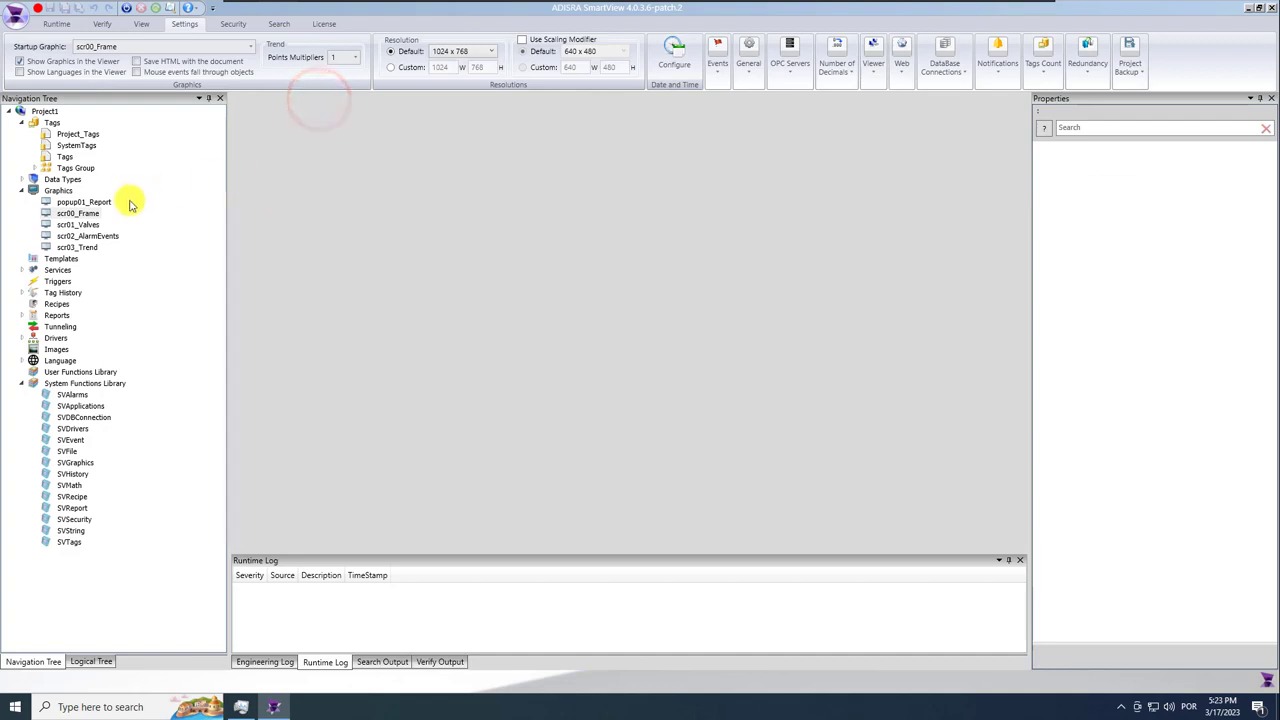
left_click(80, 225)
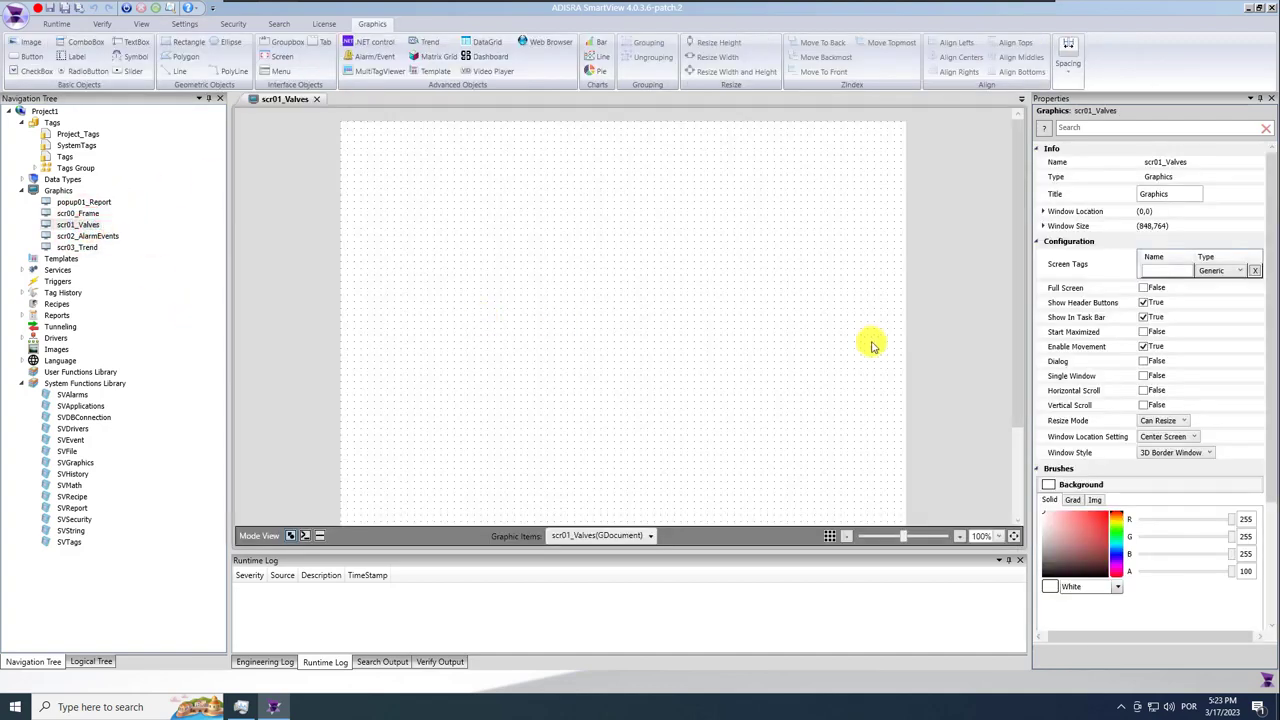
left_click(1250, 518)
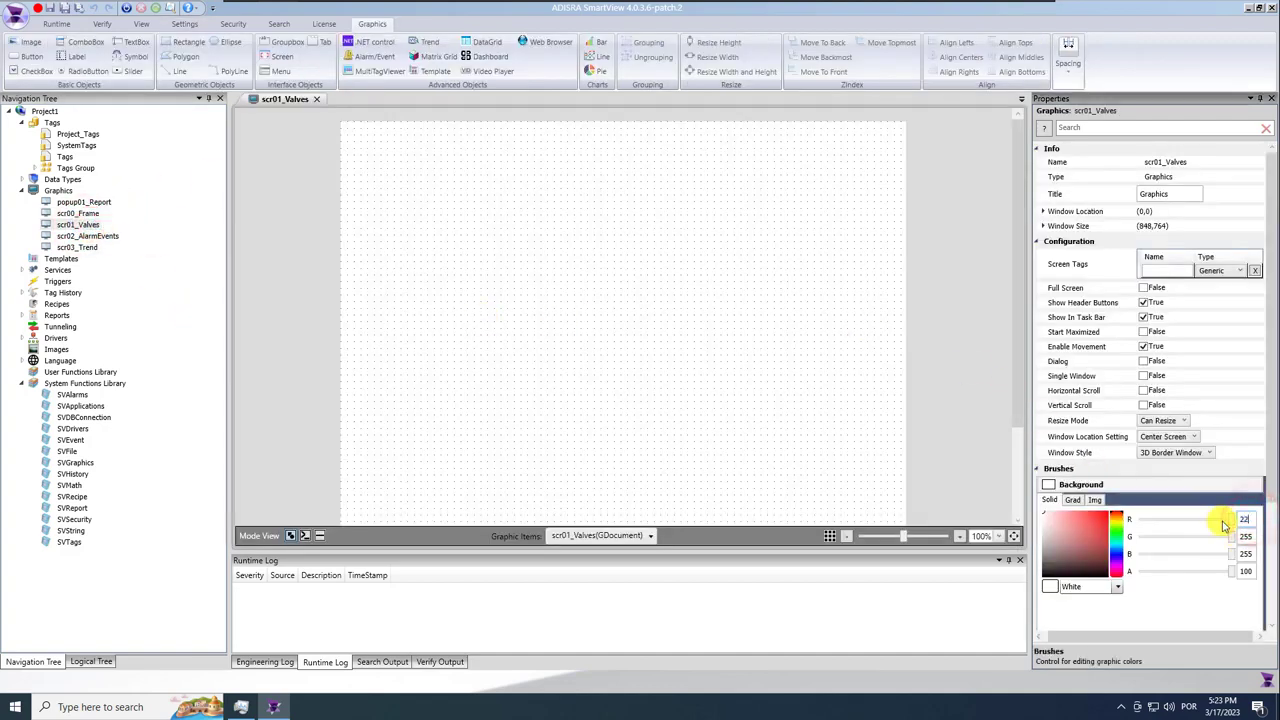
left_click(1250, 537)
type("226")
key("Return")
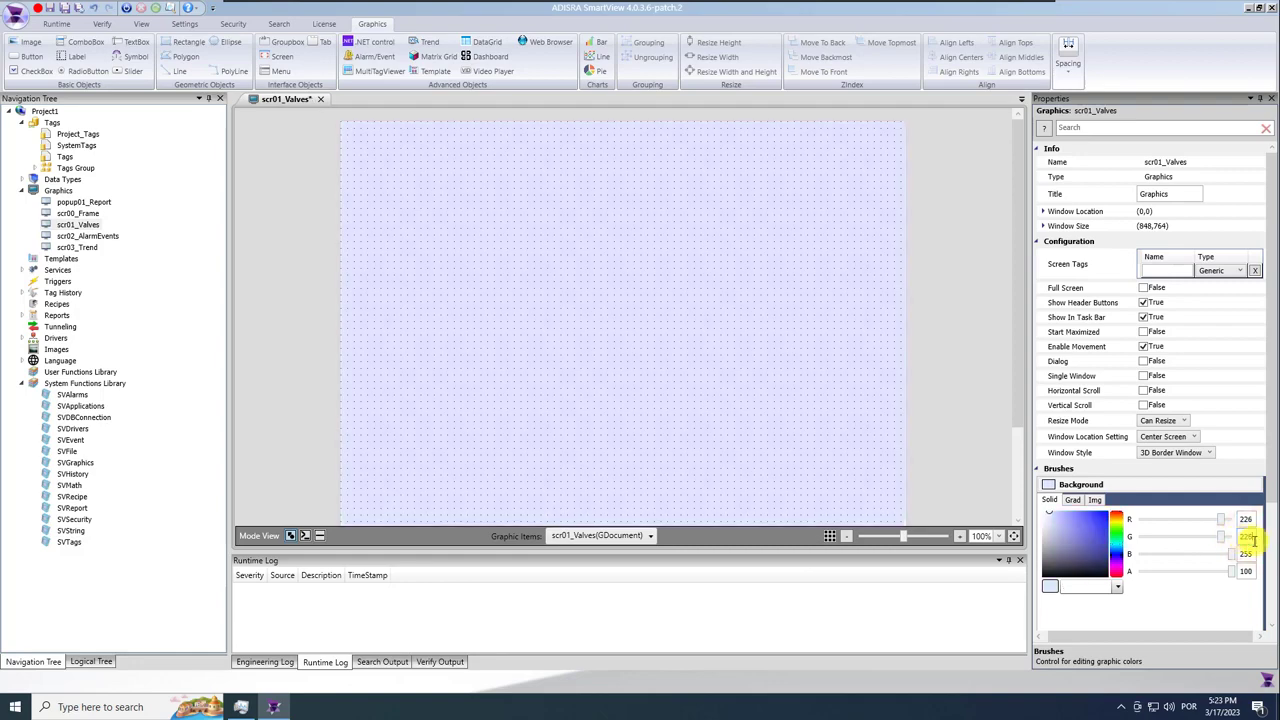
type("226")
key("Return")
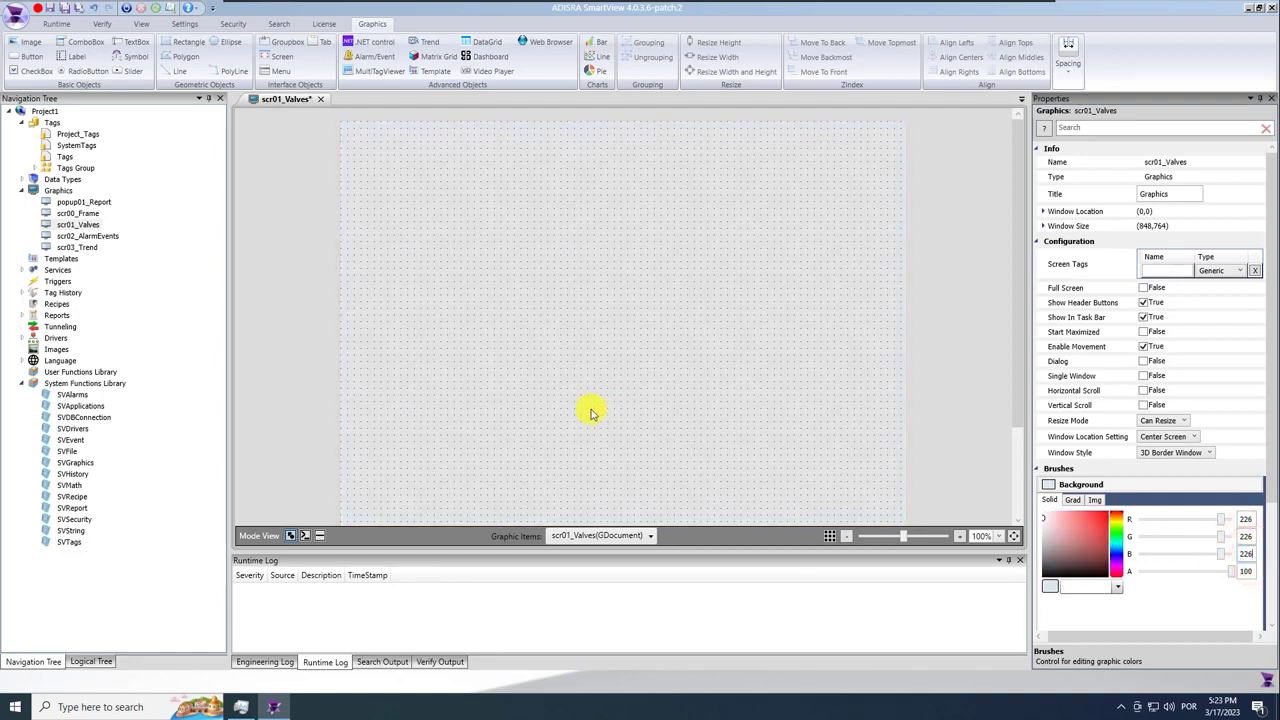
left_click(601, 414)
Draw a wide rectangle band across the top with border colour 211,211,211.
left_click(186, 42)
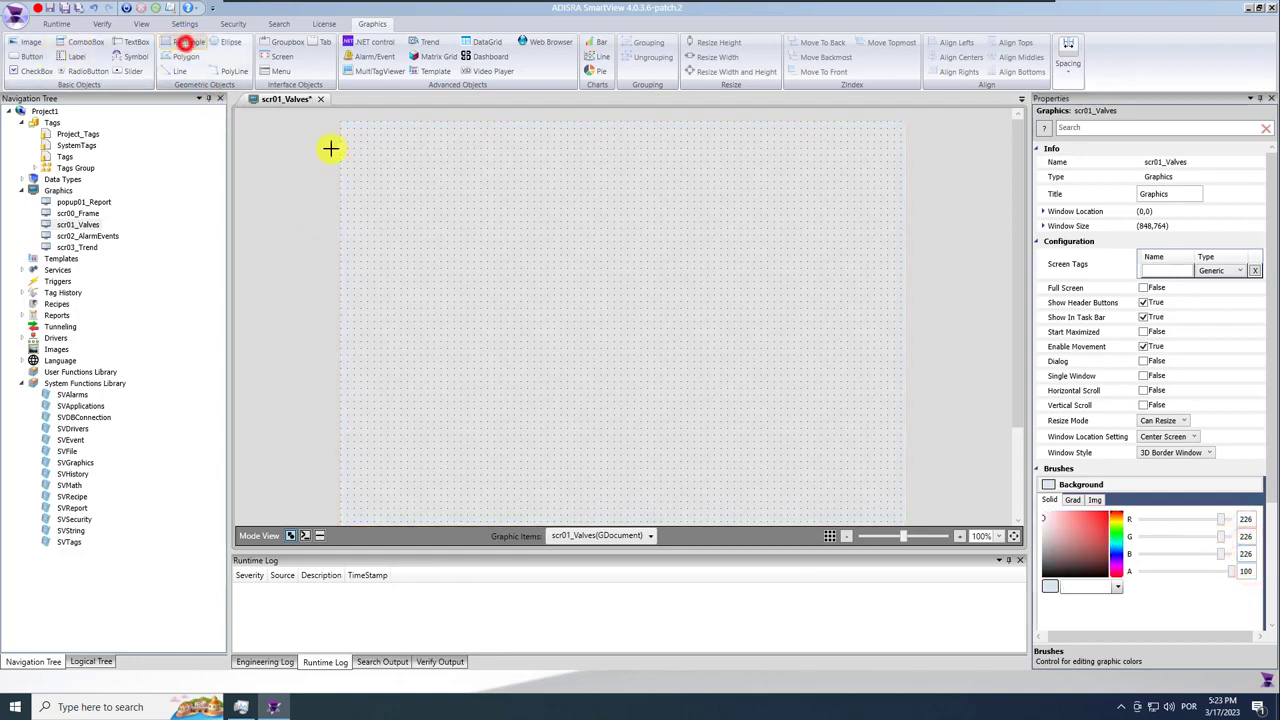
left_click_drag(409, 145, 900, 146)
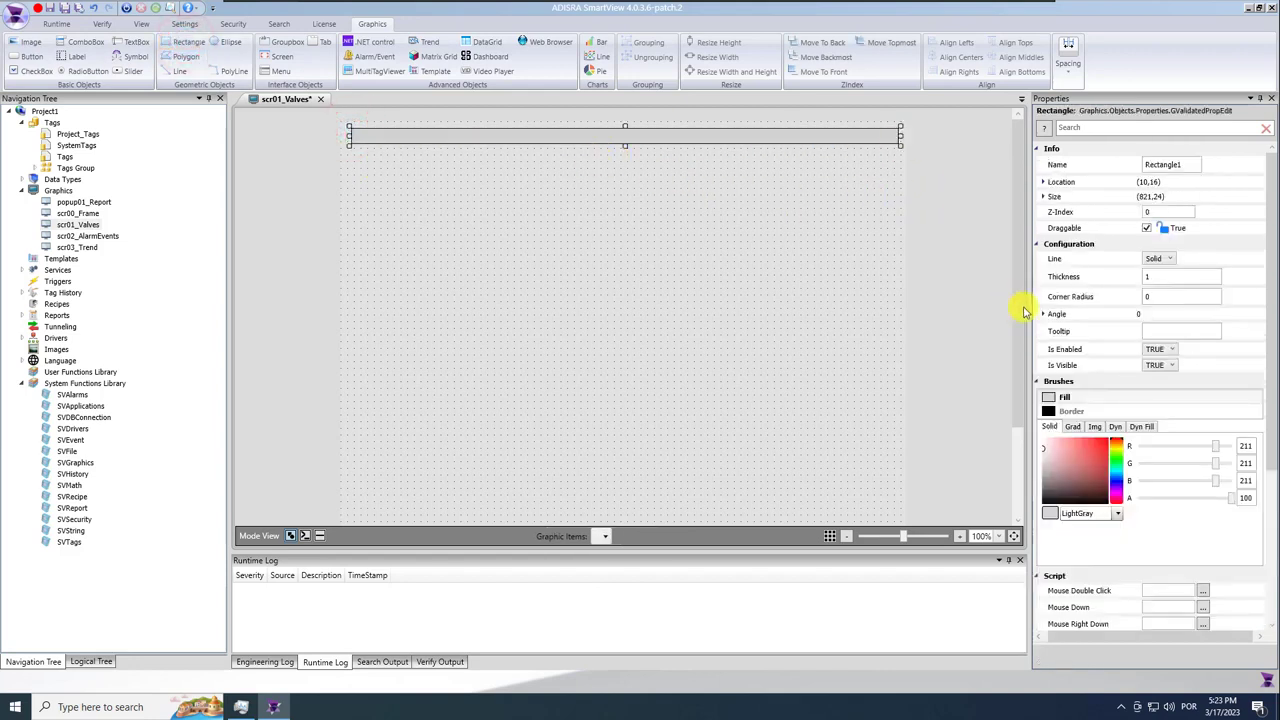
left_click(1066, 410)
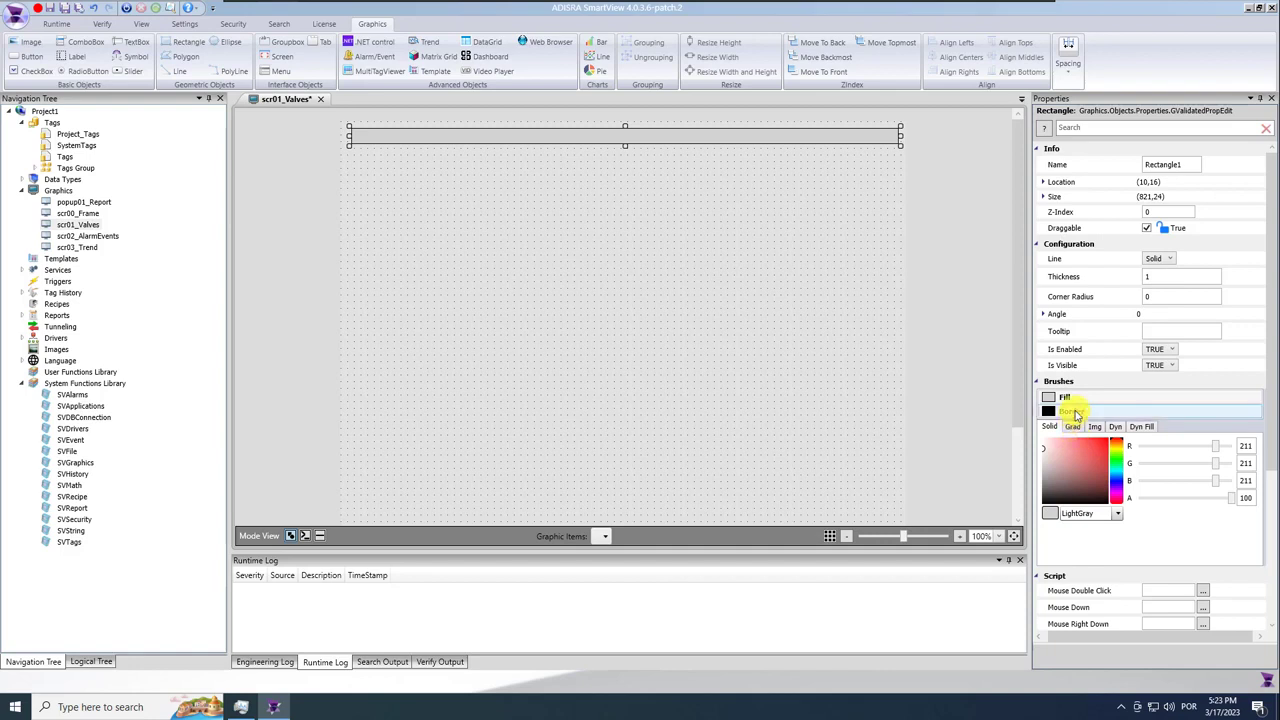
left_click(1245, 445)
type("211")
left_click(1245, 463)
type("211")
left_click(1245, 480)
type("211")
left_click(1245, 497)
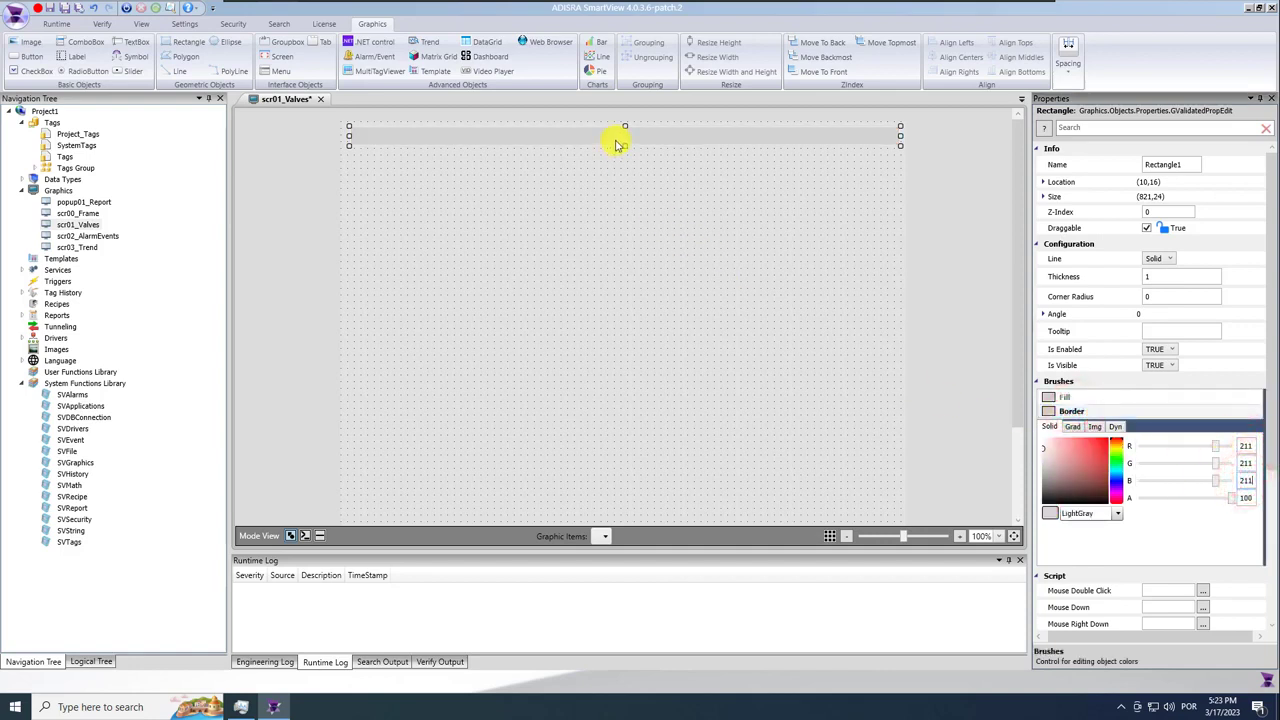
Move the band to the top edge and stretch it to full width, 858 × 26.
left_click_drag(625, 148, 589, 139)
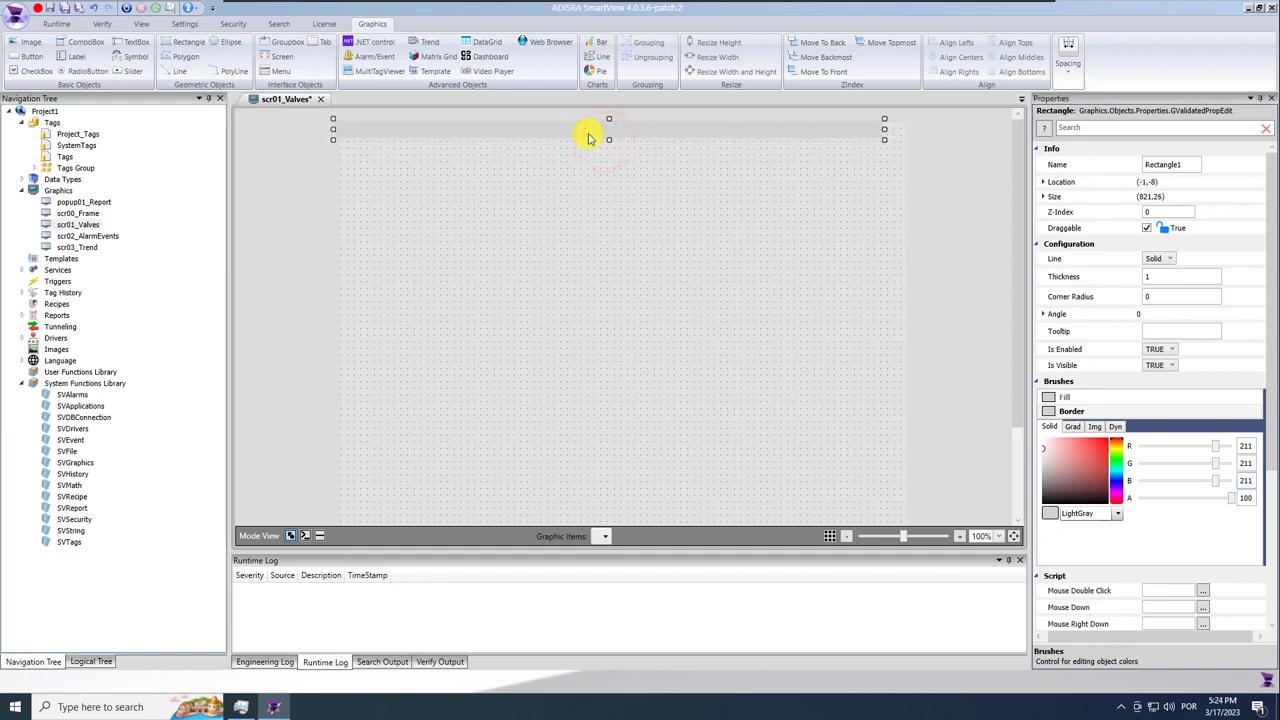
left_click_drag(907, 130, 911, 130)
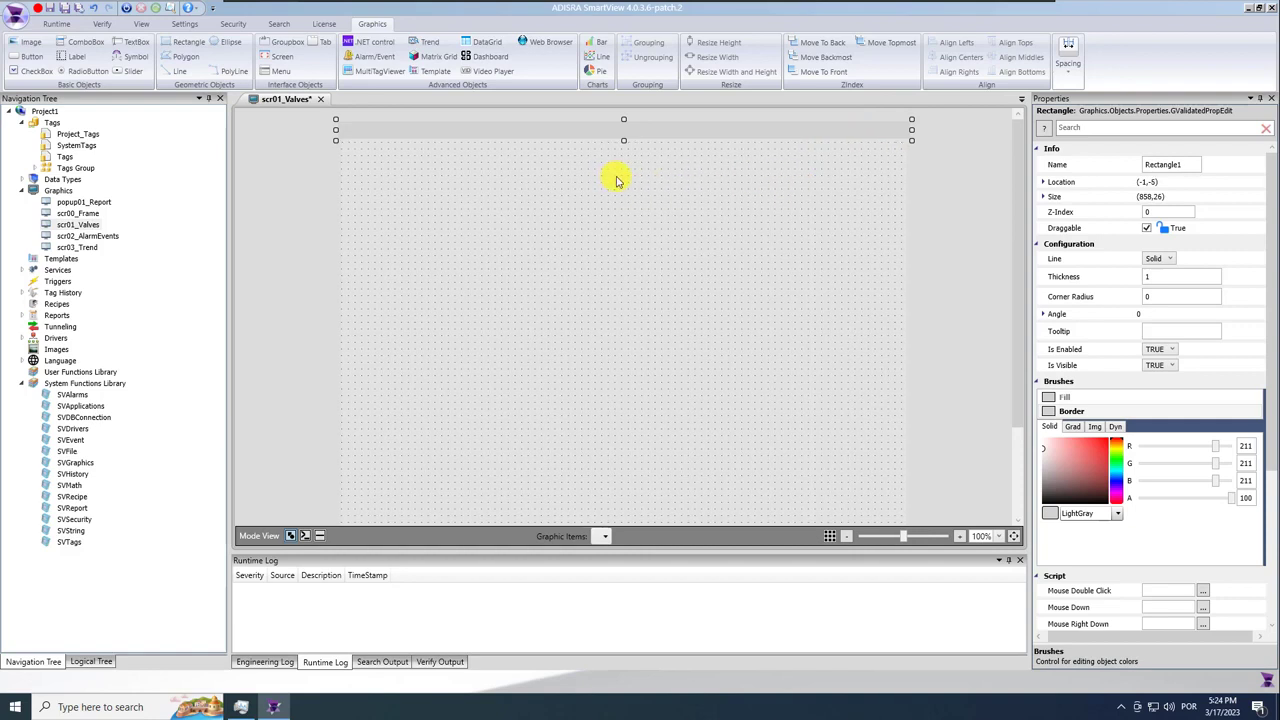
left_click(692, 221)
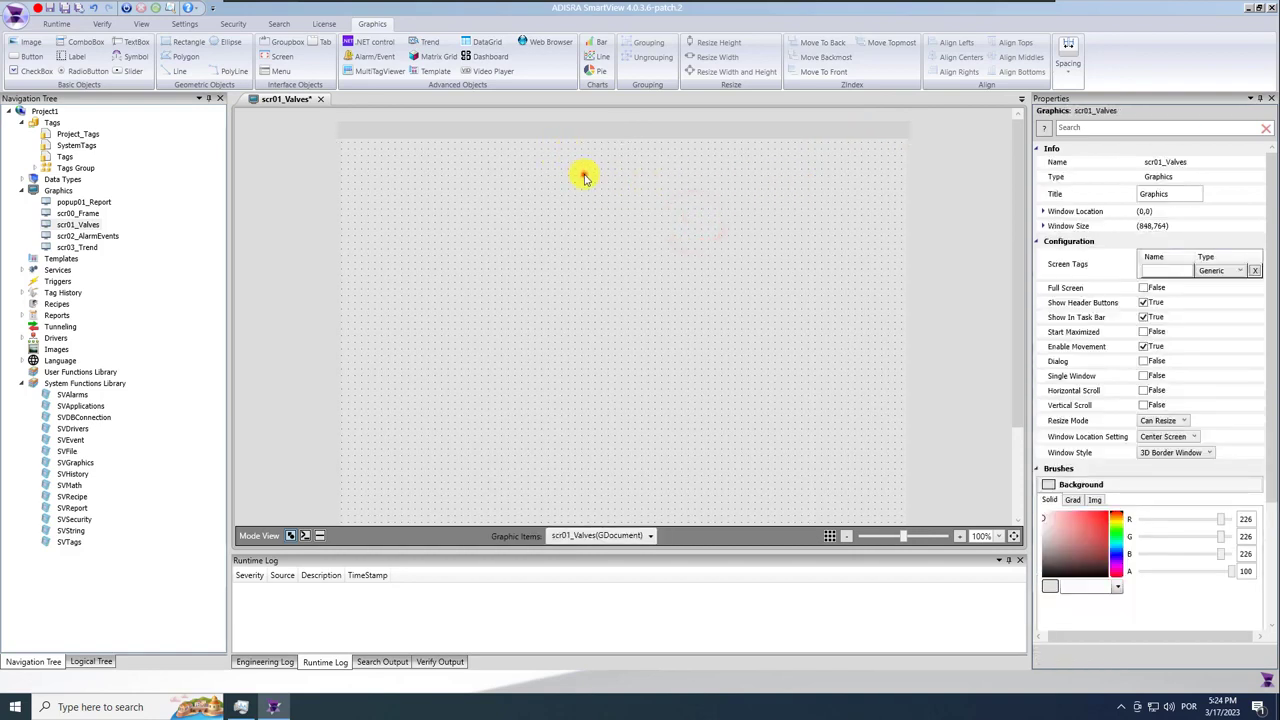
left_click(72, 56)
Place a label reading 'Valves' with font size 16 and centred text alignment.
left_click(576, 287)
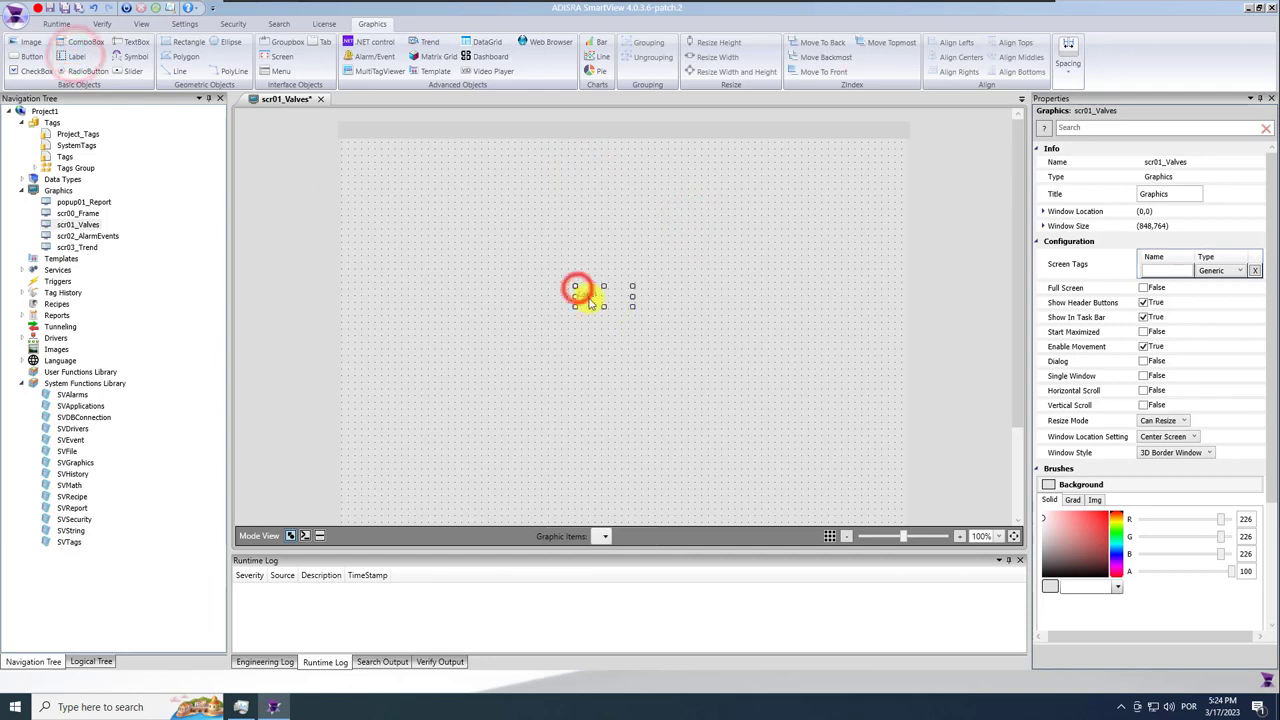
left_click(1167, 261)
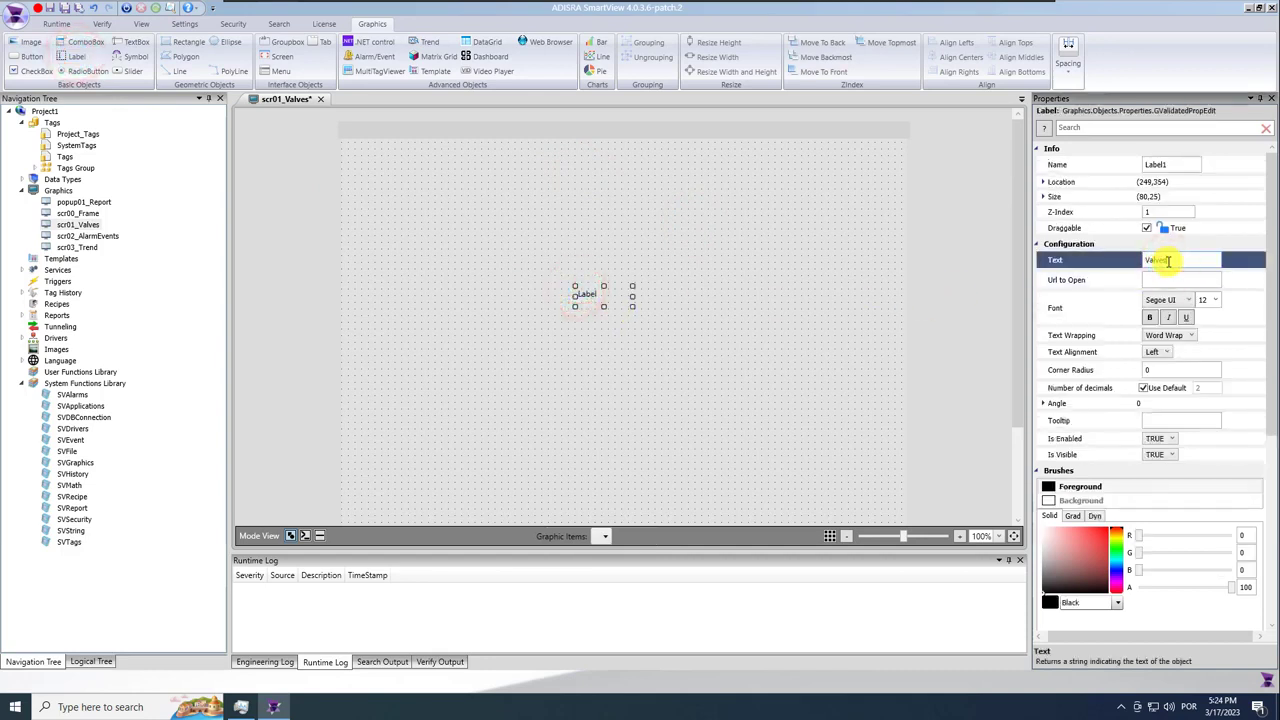
left_click(1205, 300)
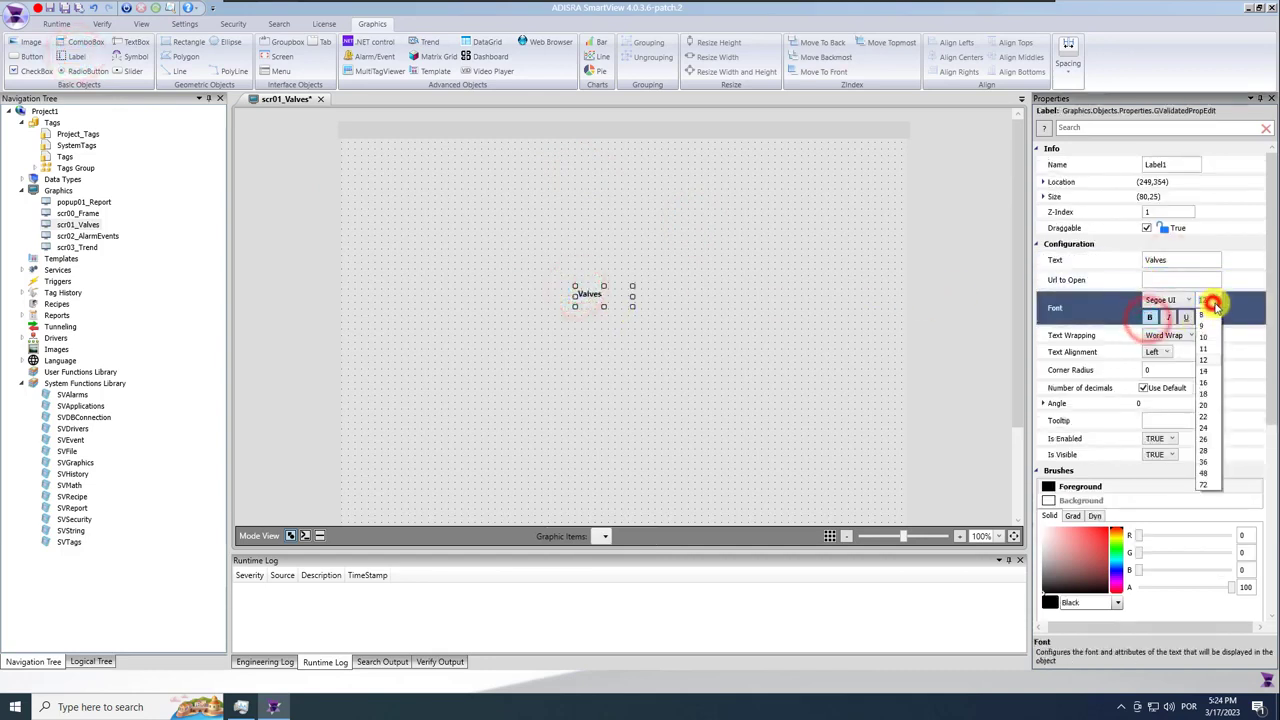
left_click(1205, 381)
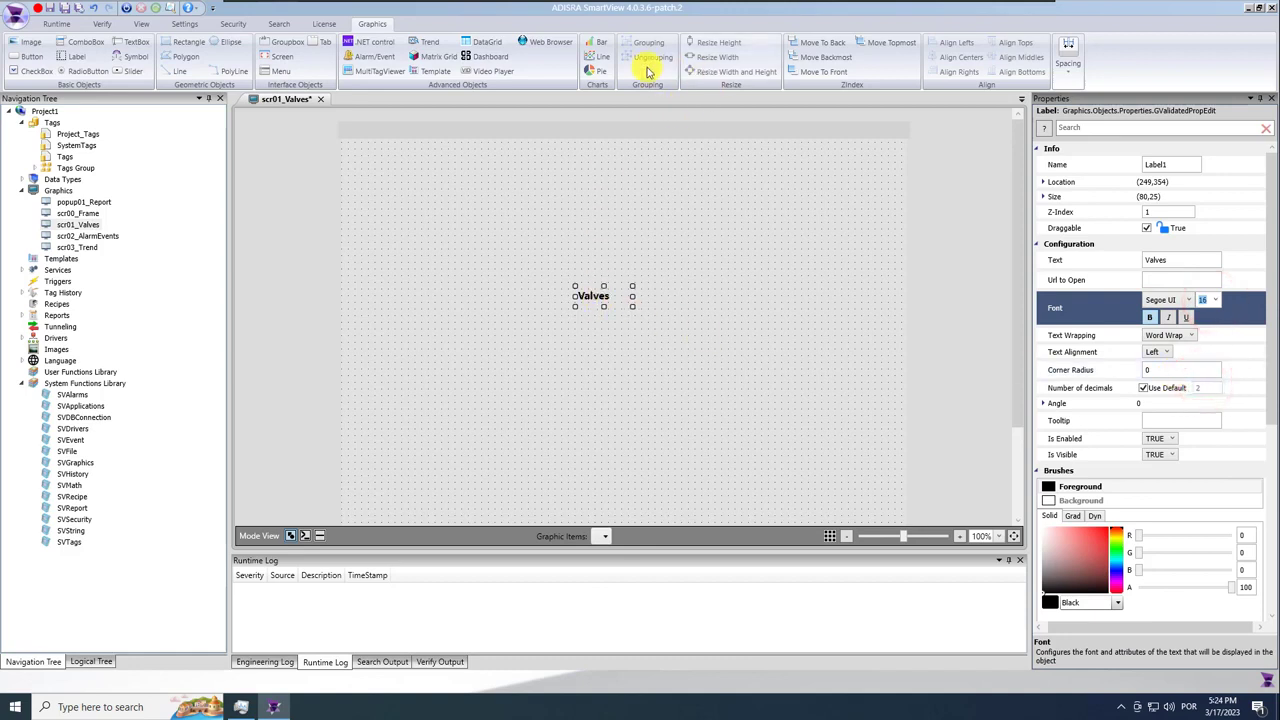
left_click(1158, 351)
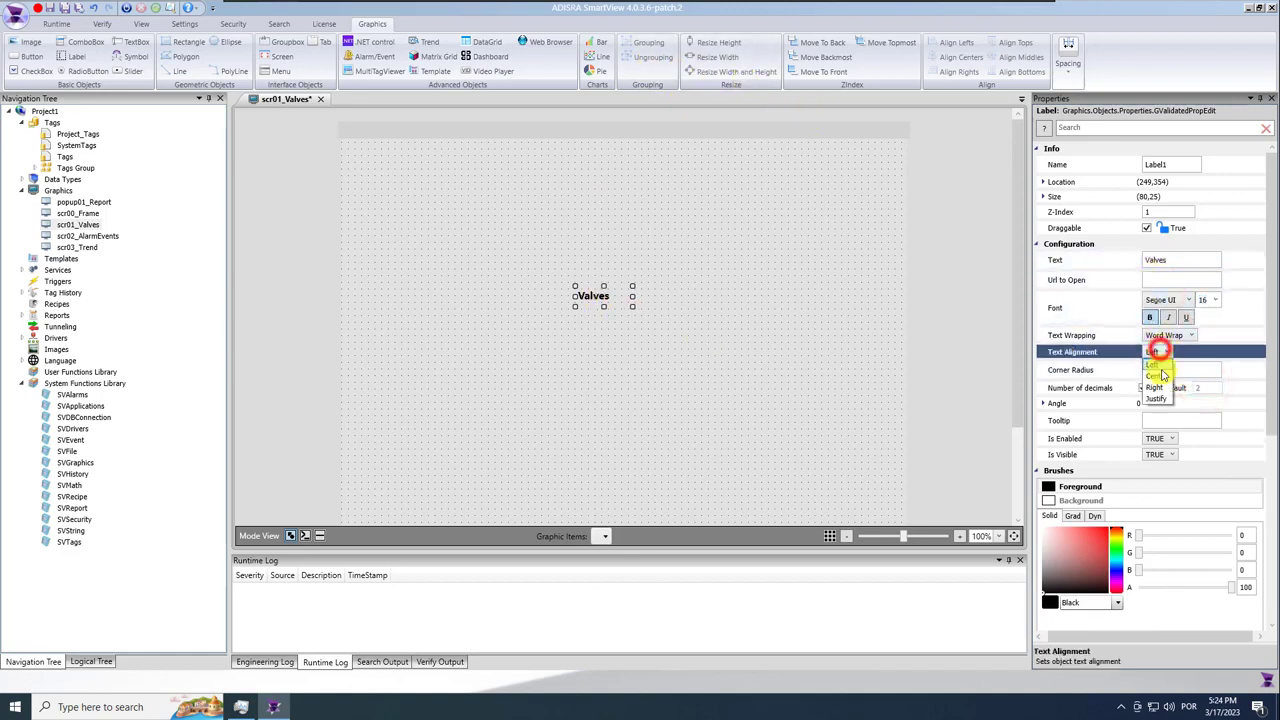
left_click(1158, 375)
Move the Valves label onto the header band, align centers and middles, and save.
left_click_drag(603, 296, 612, 150)
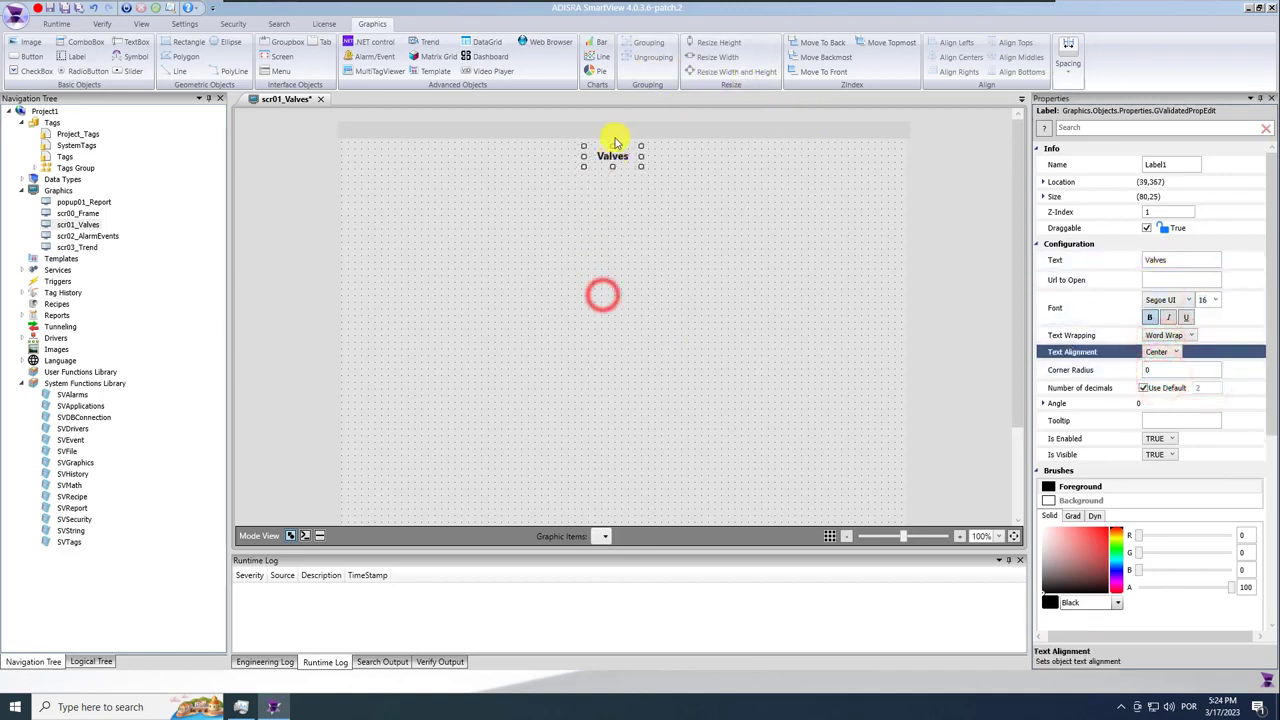
left_click(621, 131)
left_click(957, 56)
left_click(998, 57)
left_click(749, 209)
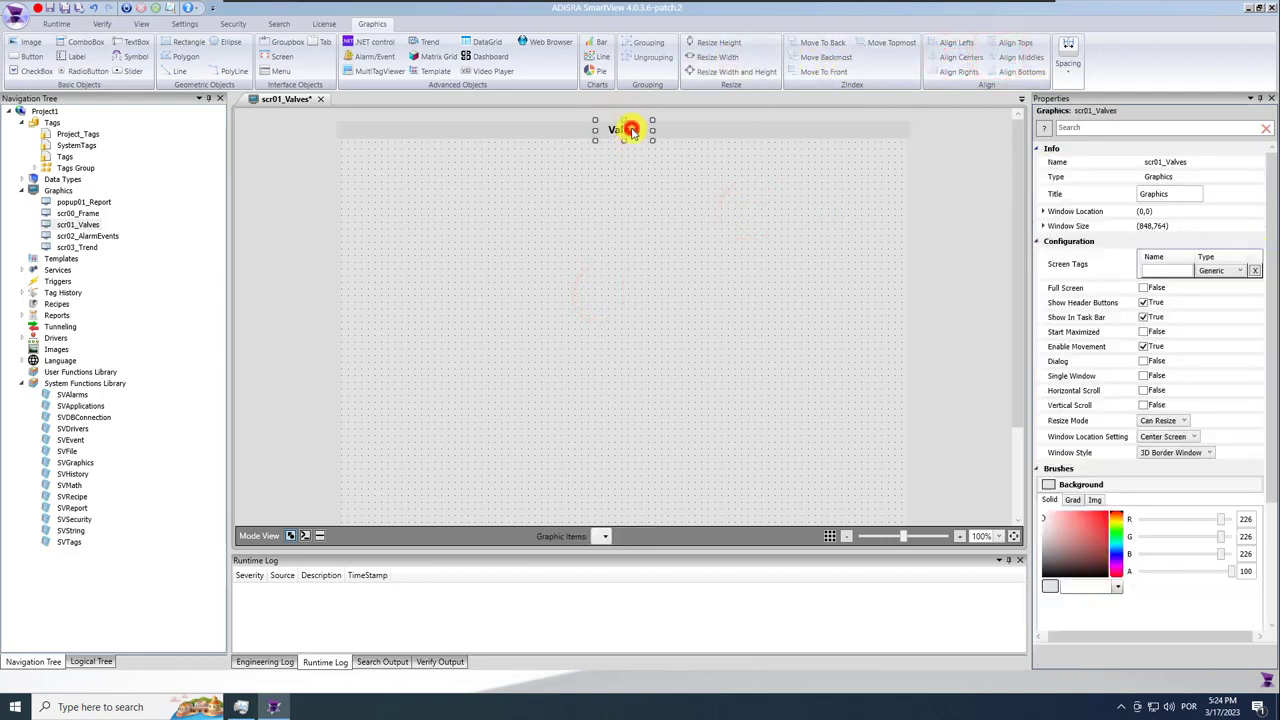
left_click(630, 131)
left_click(642, 224)
left_click(66, 11)
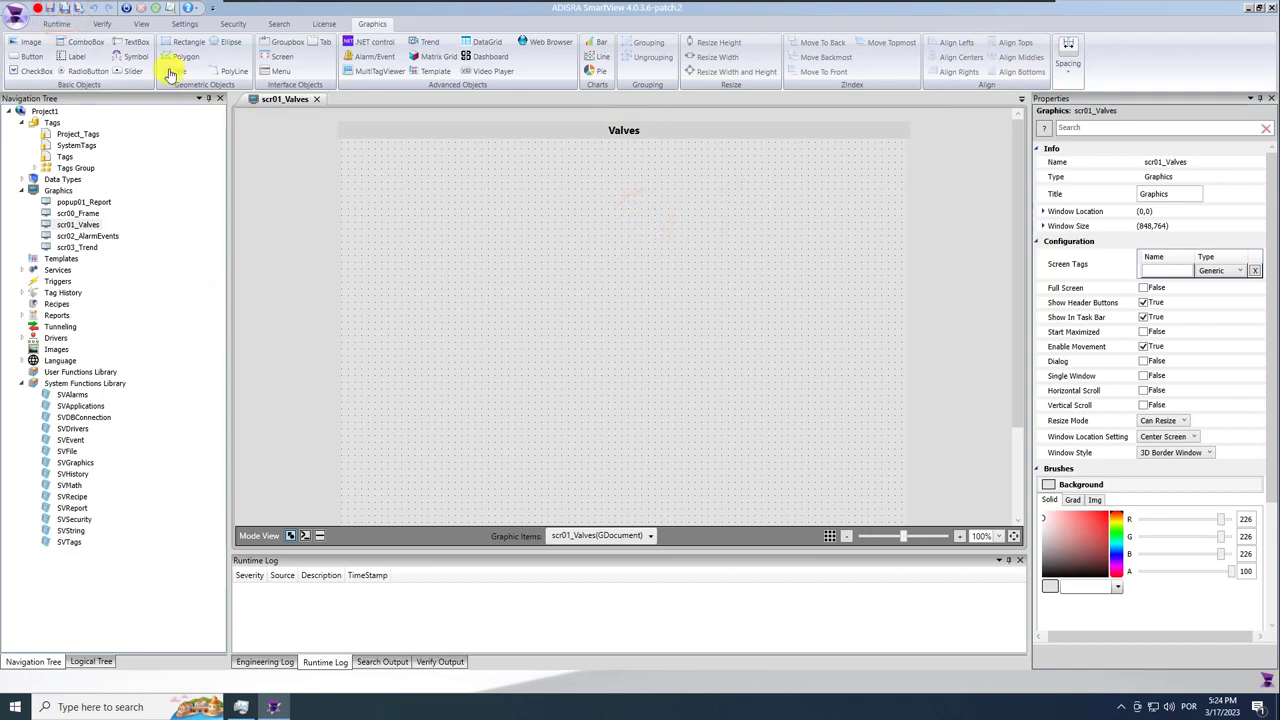
left_click(139, 59)
Place a symbol showing the Valves library's 3-D Valve with actuator in Shaded colour mode.
left_click(385, 198)
left_click_drag(518, 283, 517, 280)
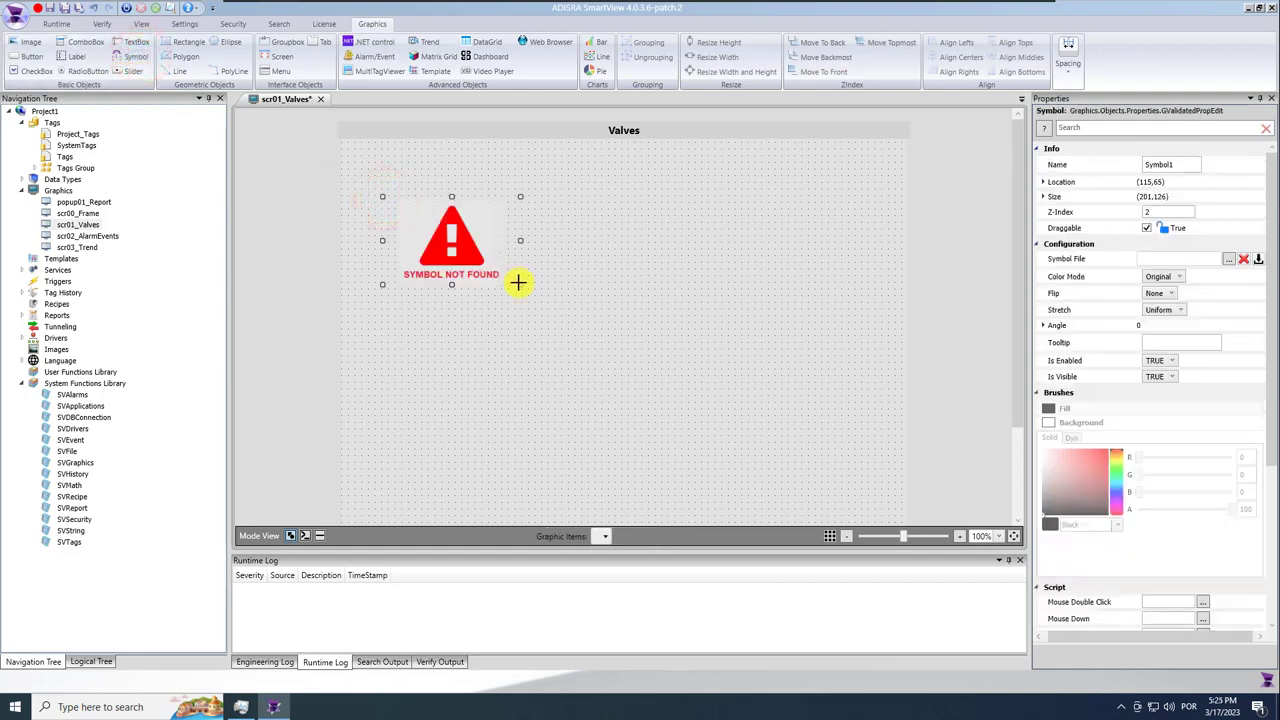
left_click(1229, 261)
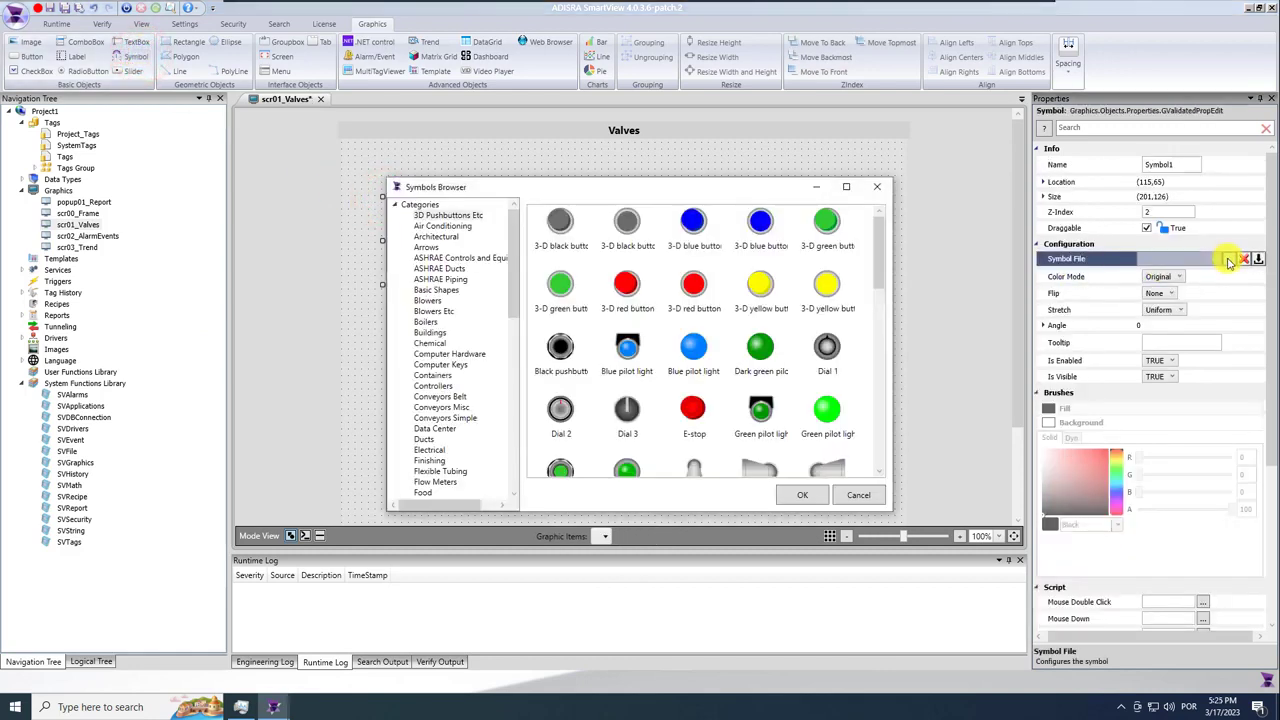
left_click_drag(513, 270, 494, 443)
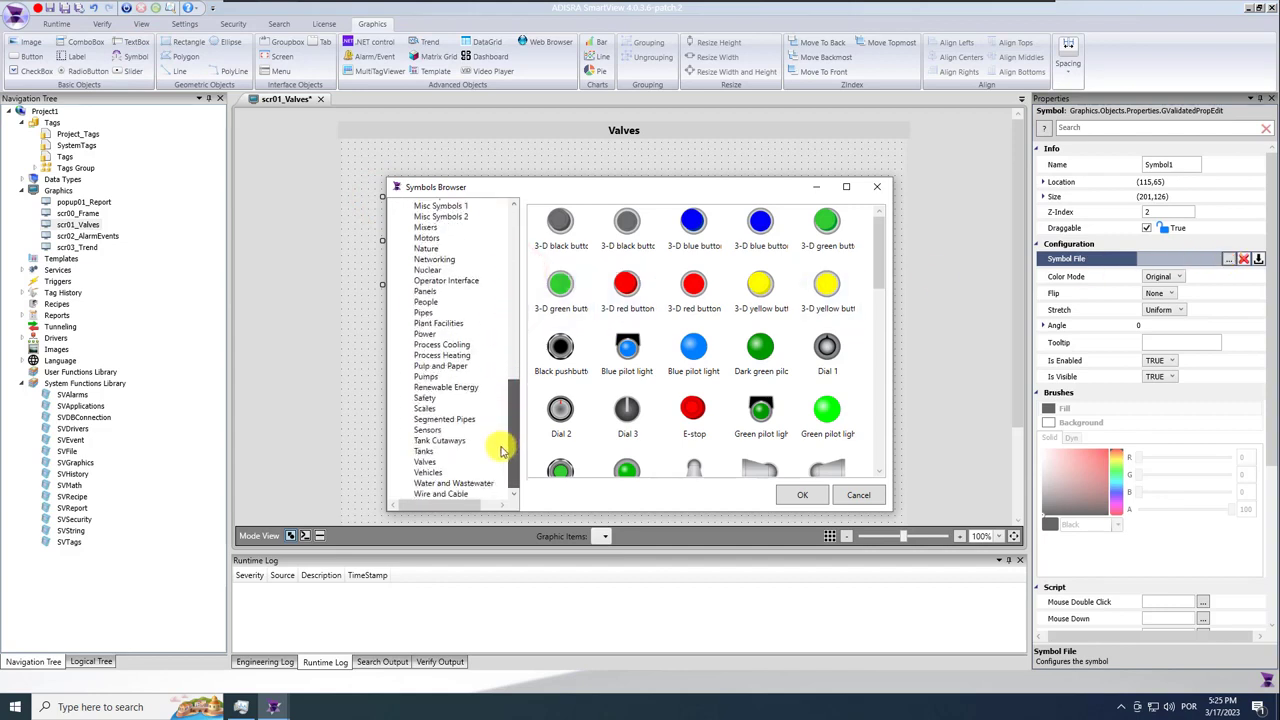
left_click(436, 463)
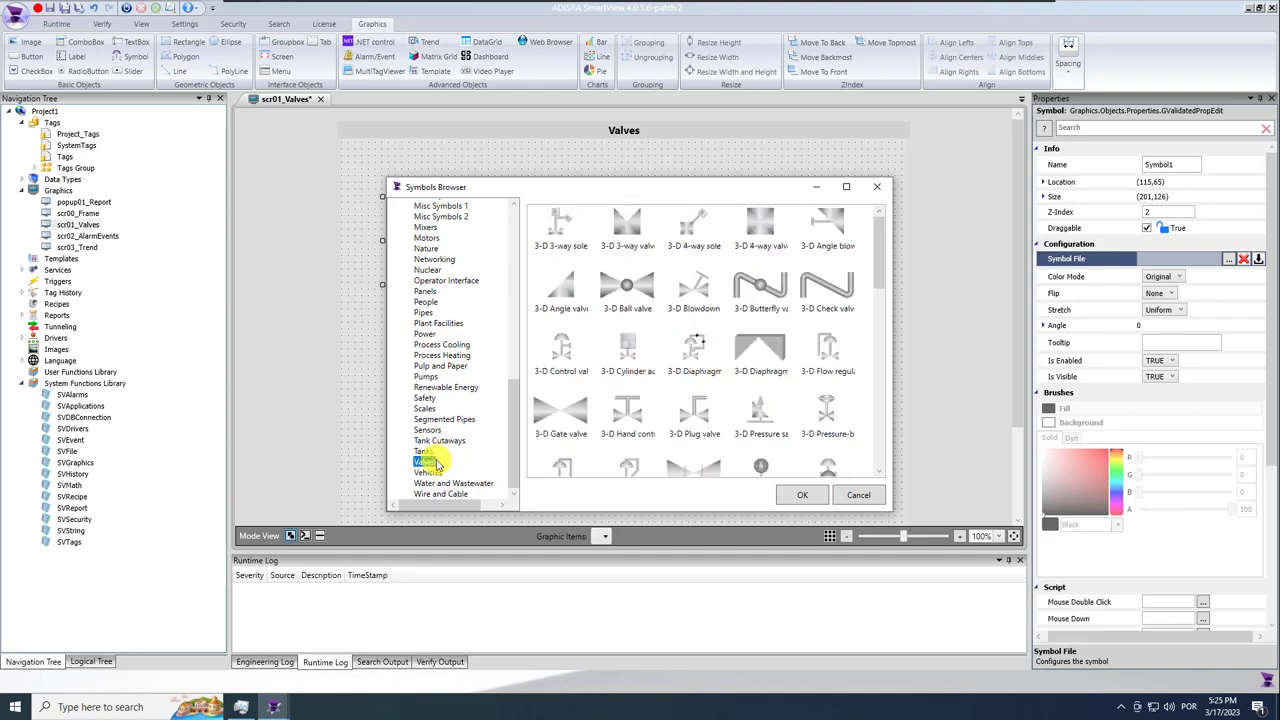
left_click_drag(879, 272, 874, 332)
left_click(757, 308)
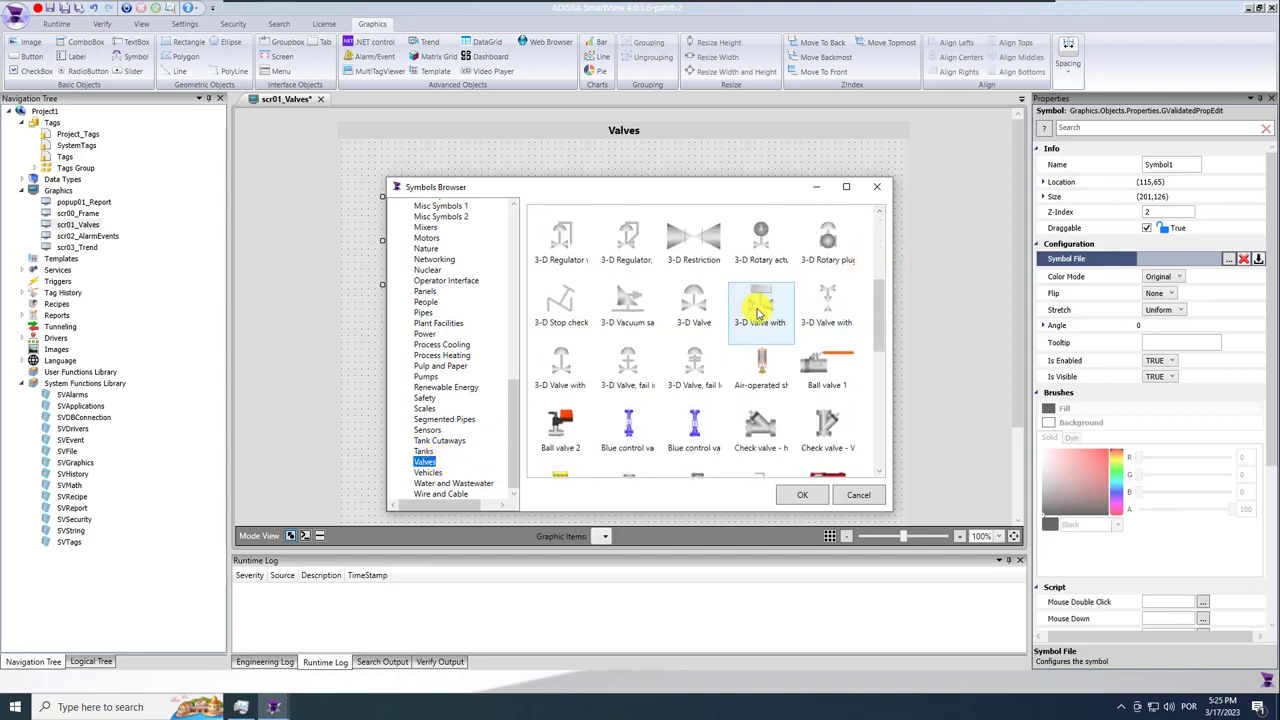
left_click(812, 498)
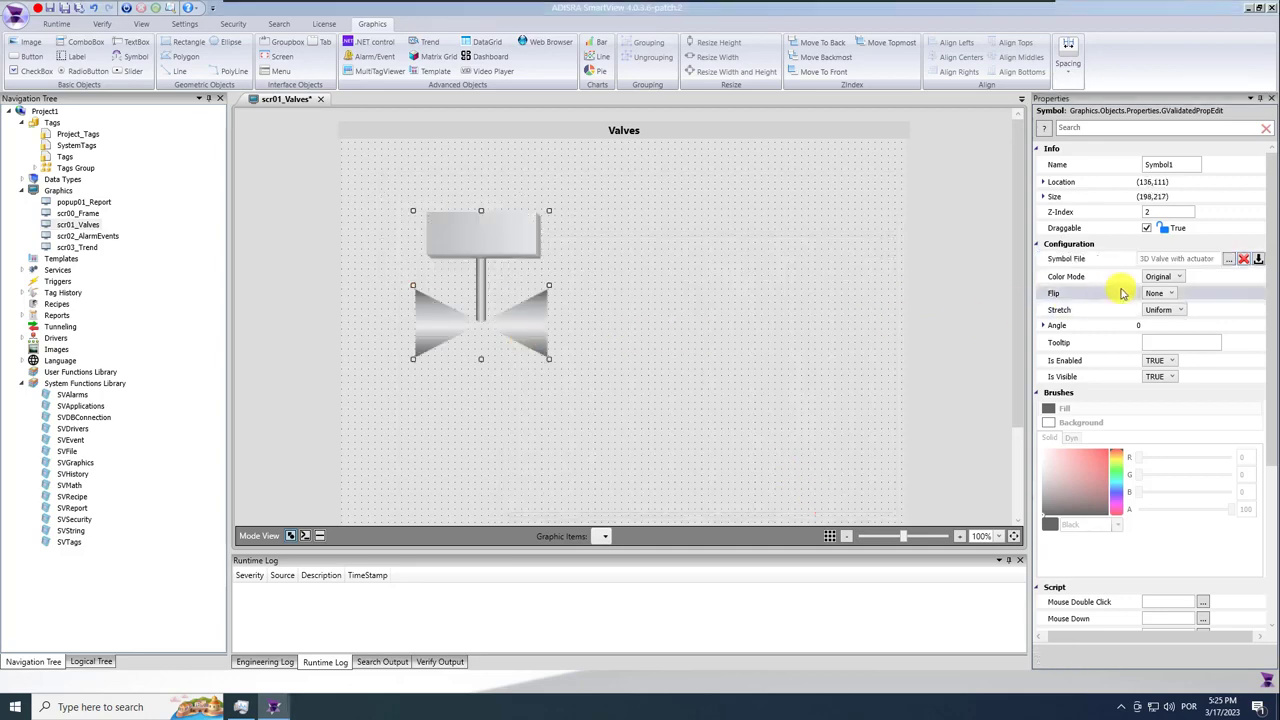
left_click(1162, 276)
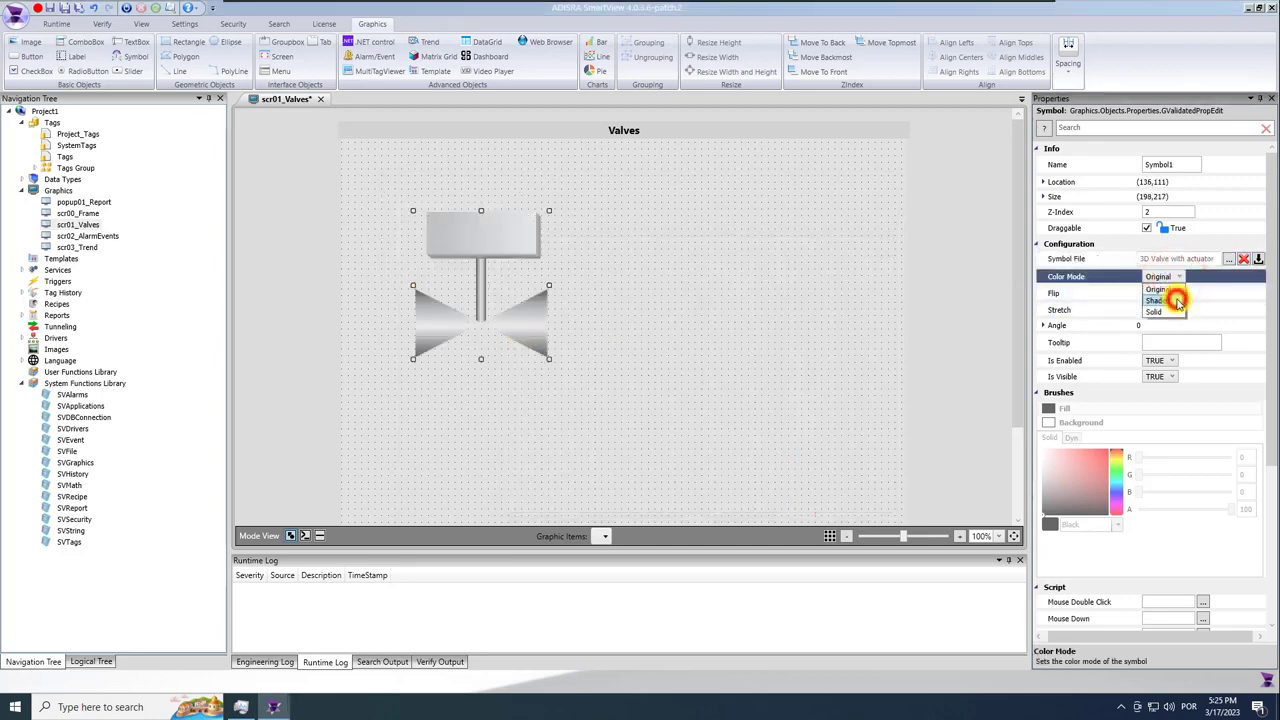
left_click(1176, 300)
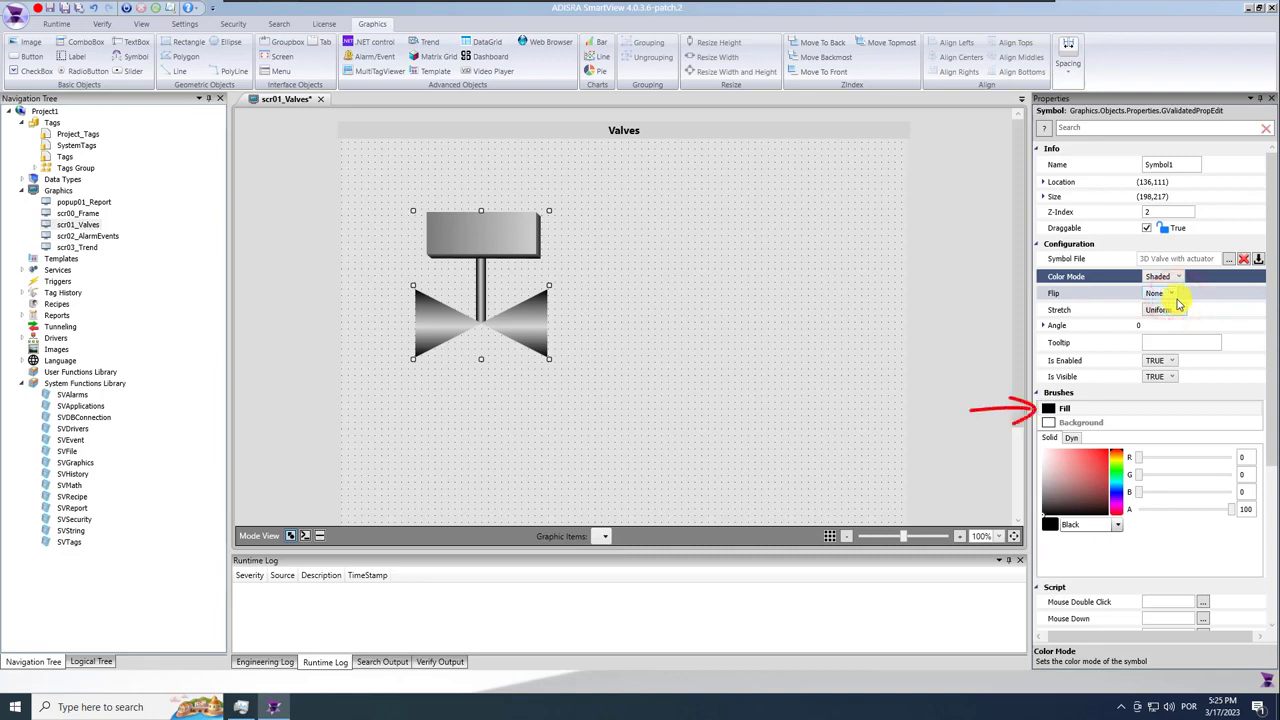
left_click(1070, 408)
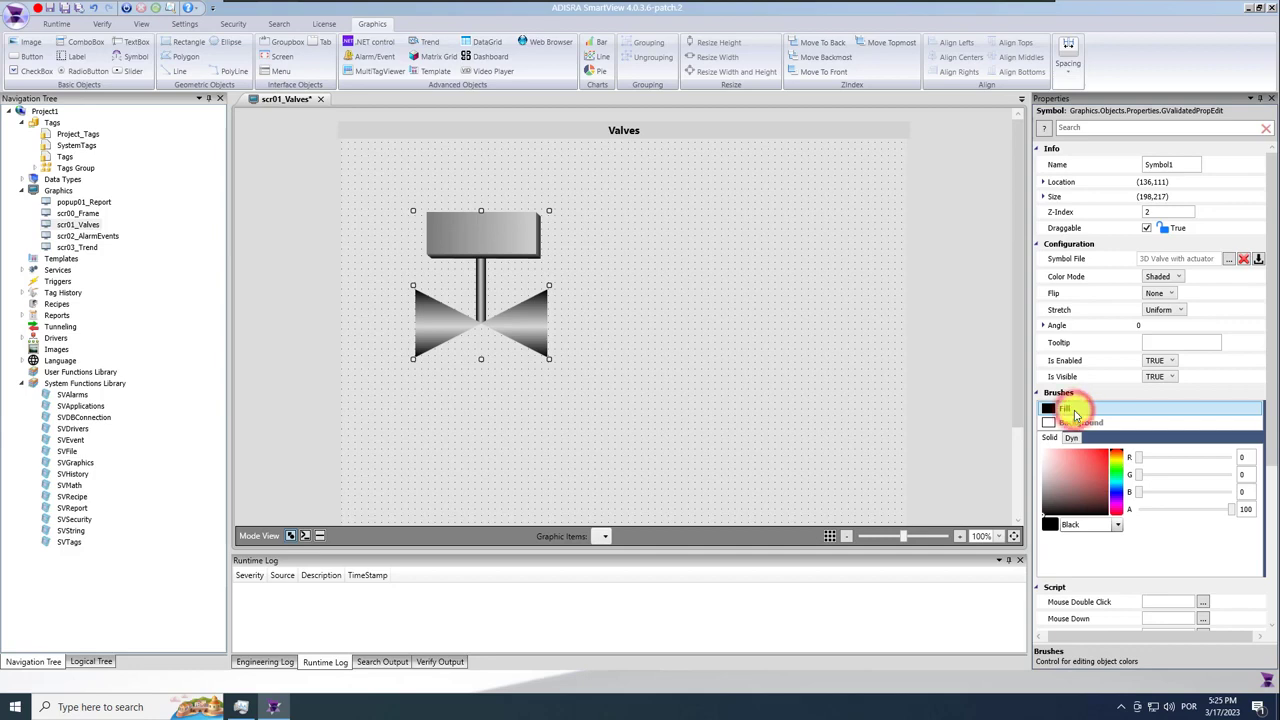
left_click(1078, 439)
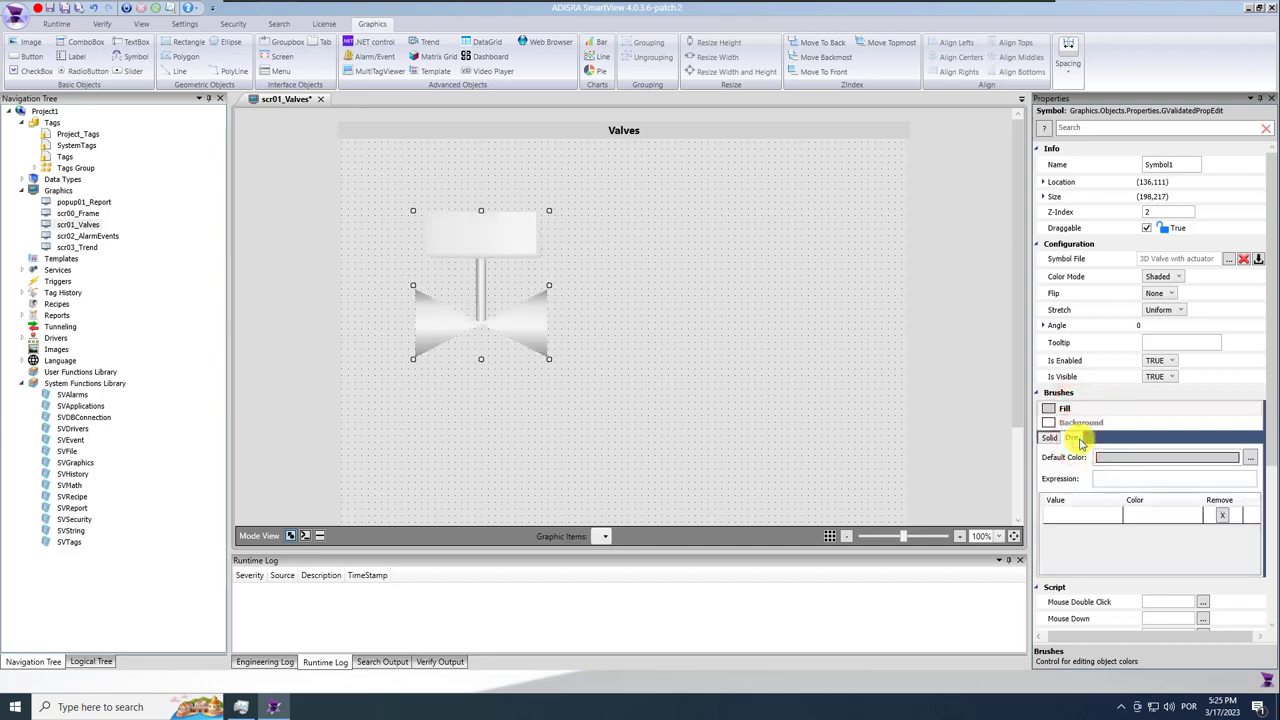
type("@Valve")
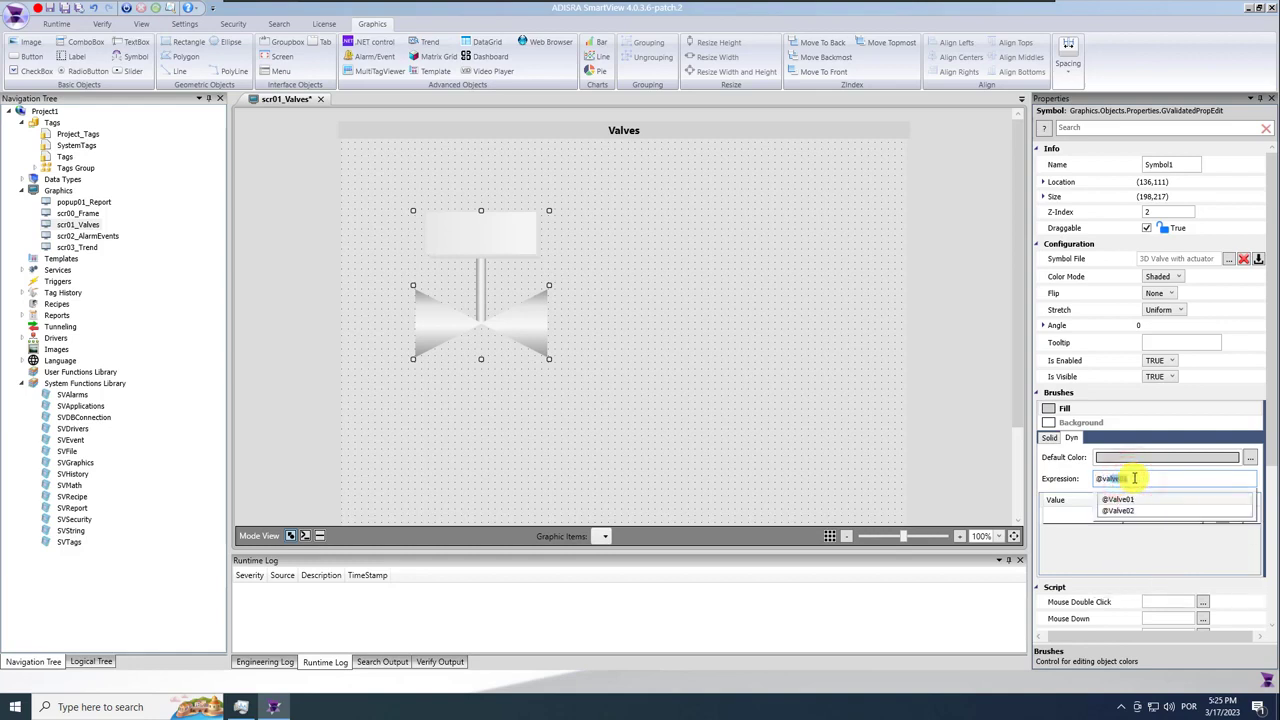
type("01.s")
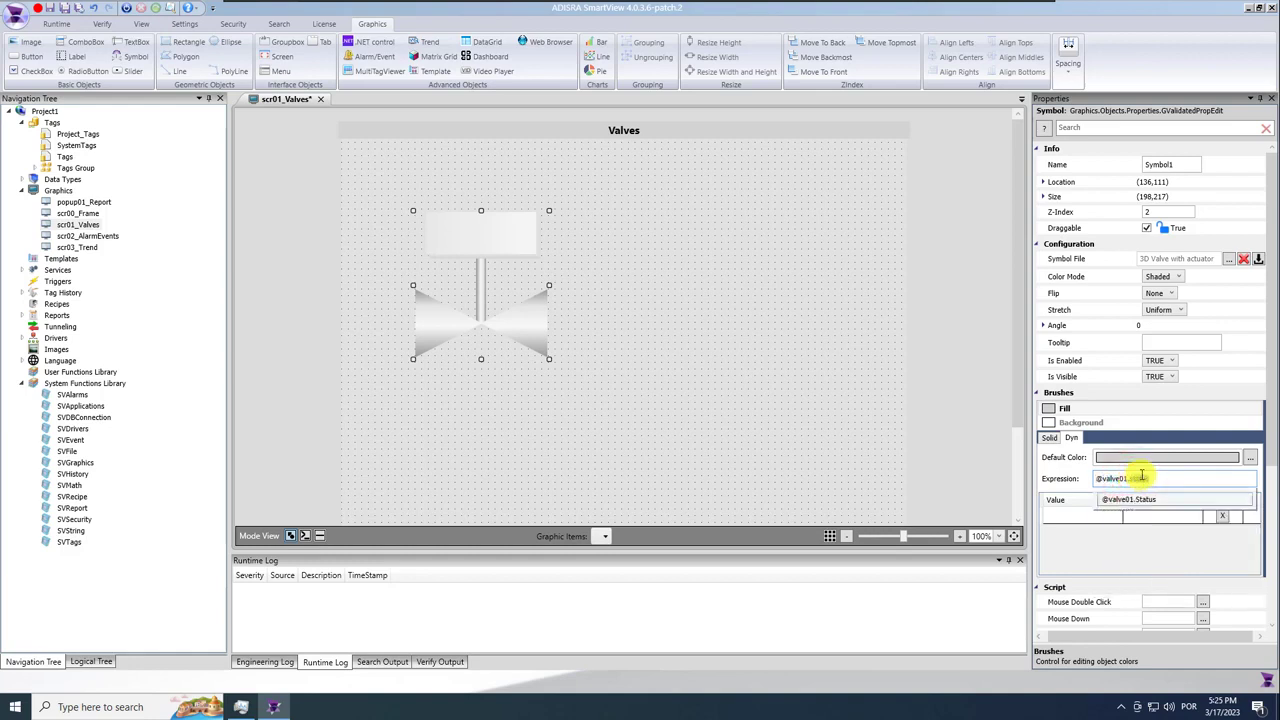
left_click(1166, 499)
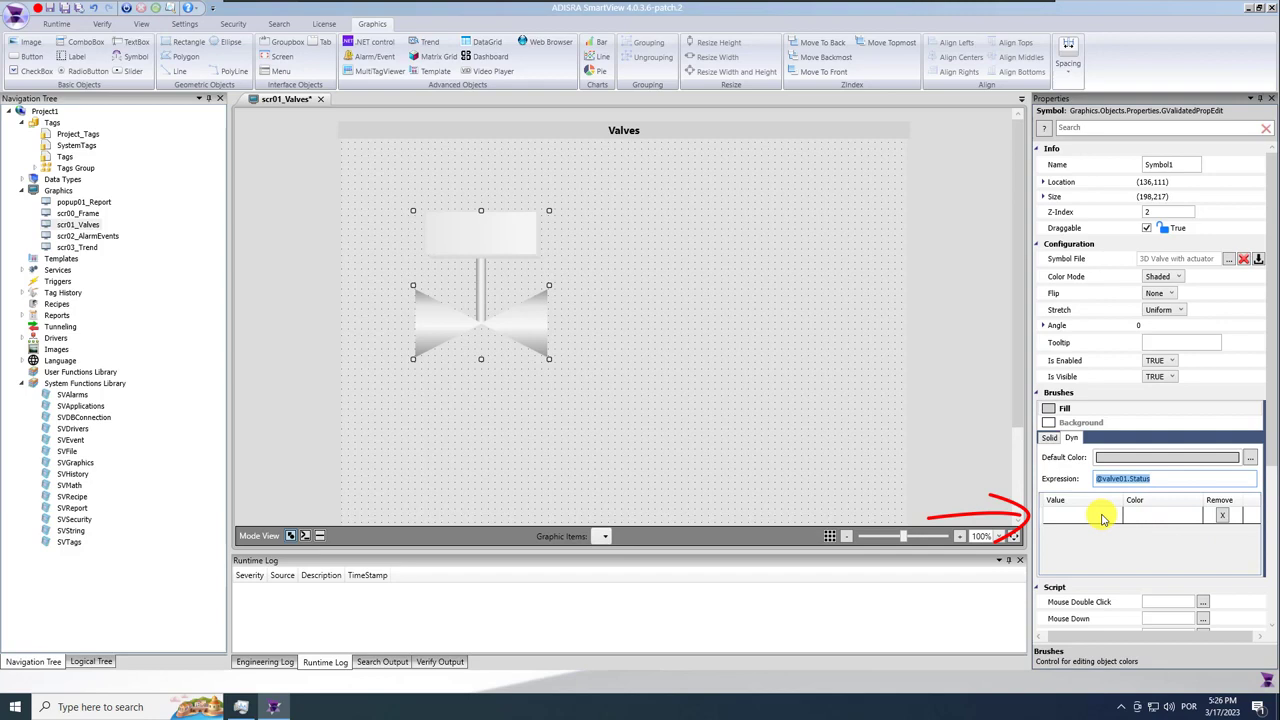
Add a colour row mapping the value false to green.
left_click(1103, 515)
type("false")
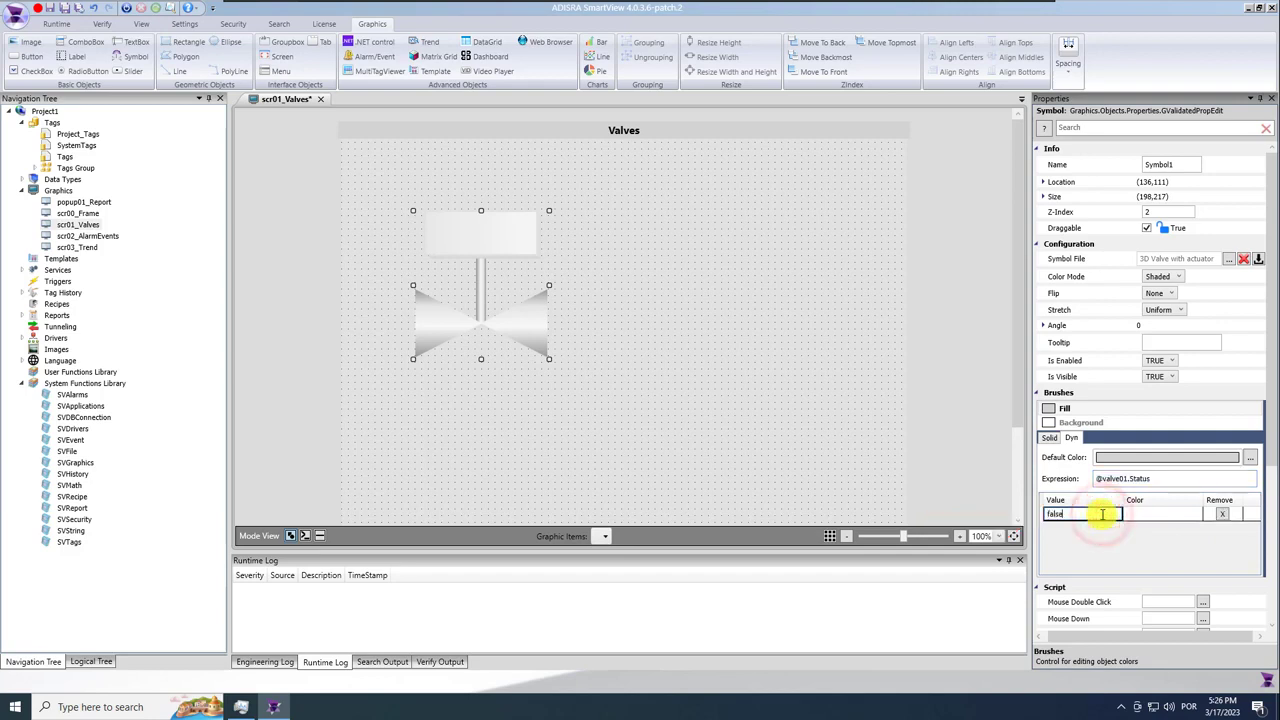
left_click(1157, 517)
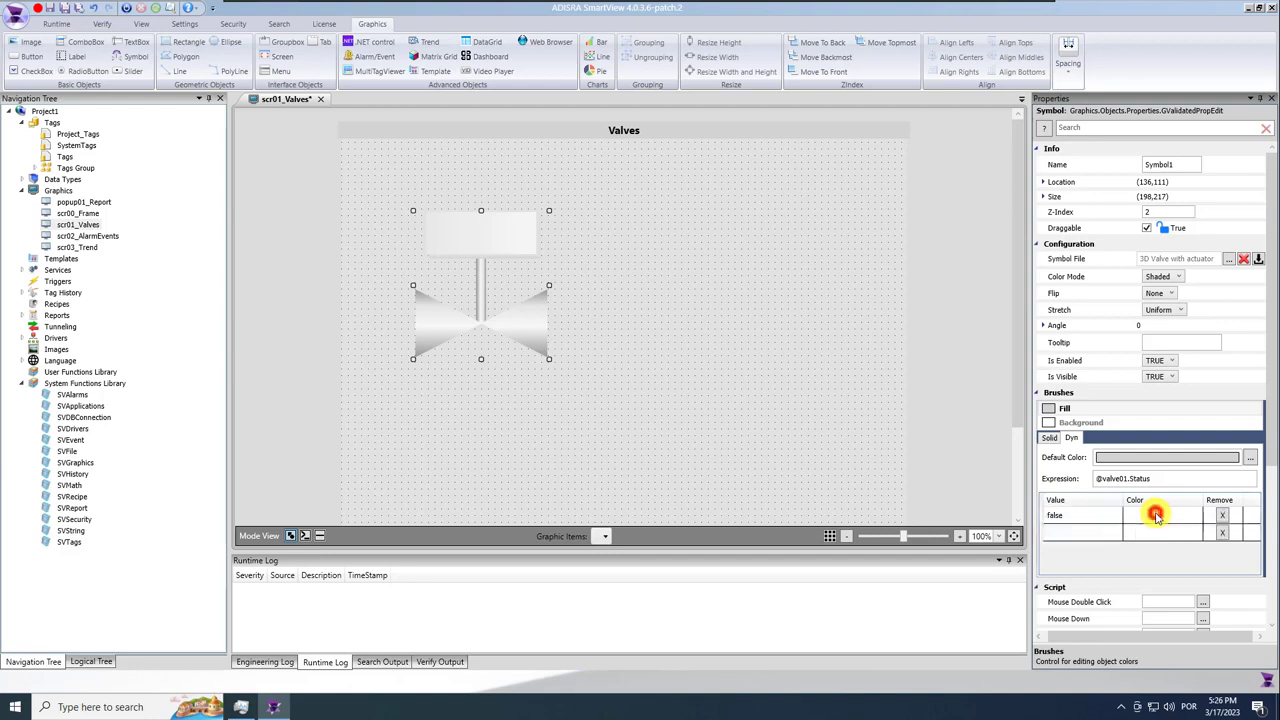
left_click(1192, 517)
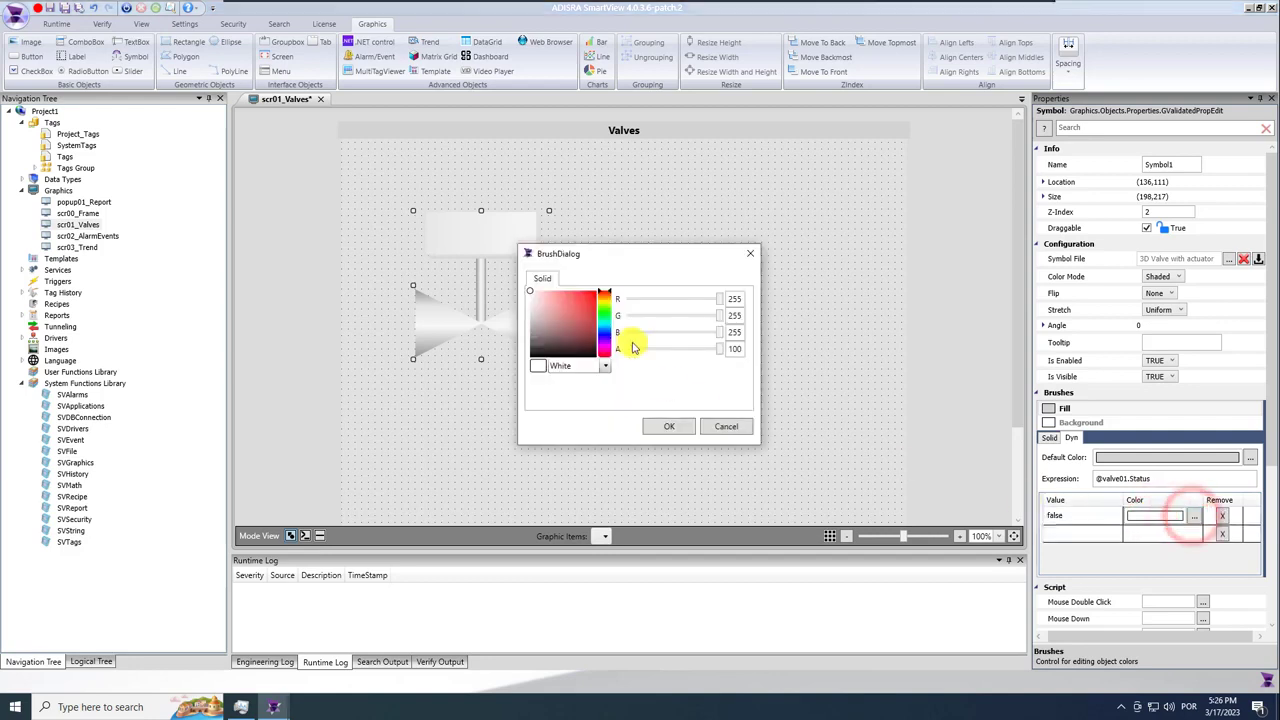
left_click(604, 309)
left_click(731, 298)
left_click(676, 426)
Add a second colour row mapping the value true to red.
left_click(1087, 535)
type("true")
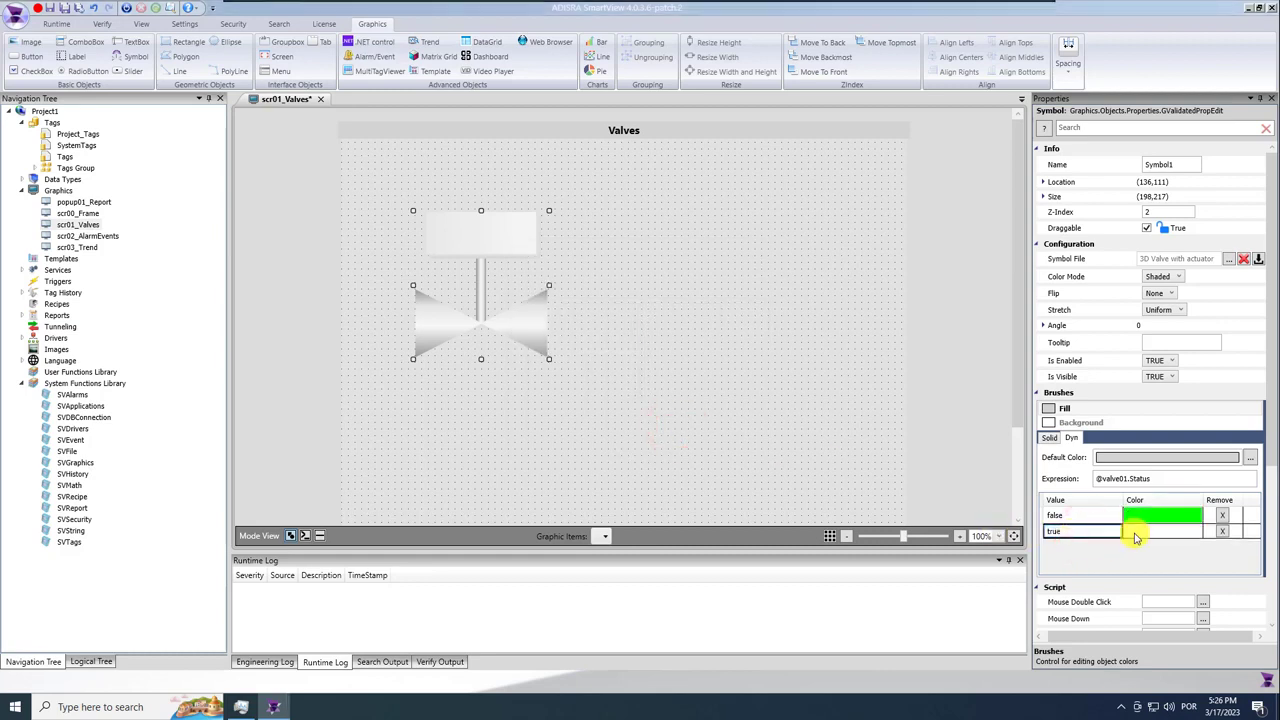
left_click(1134, 528)
left_click(1192, 535)
left_click(595, 292)
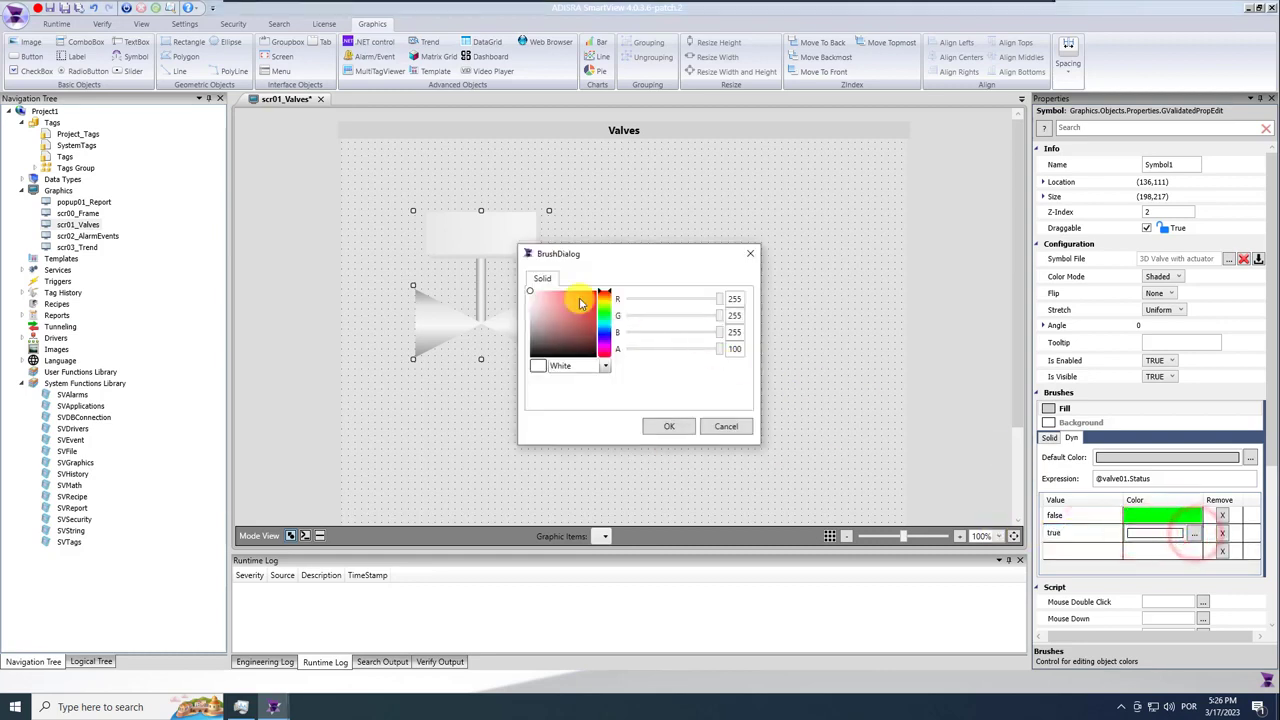
left_click(669, 426)
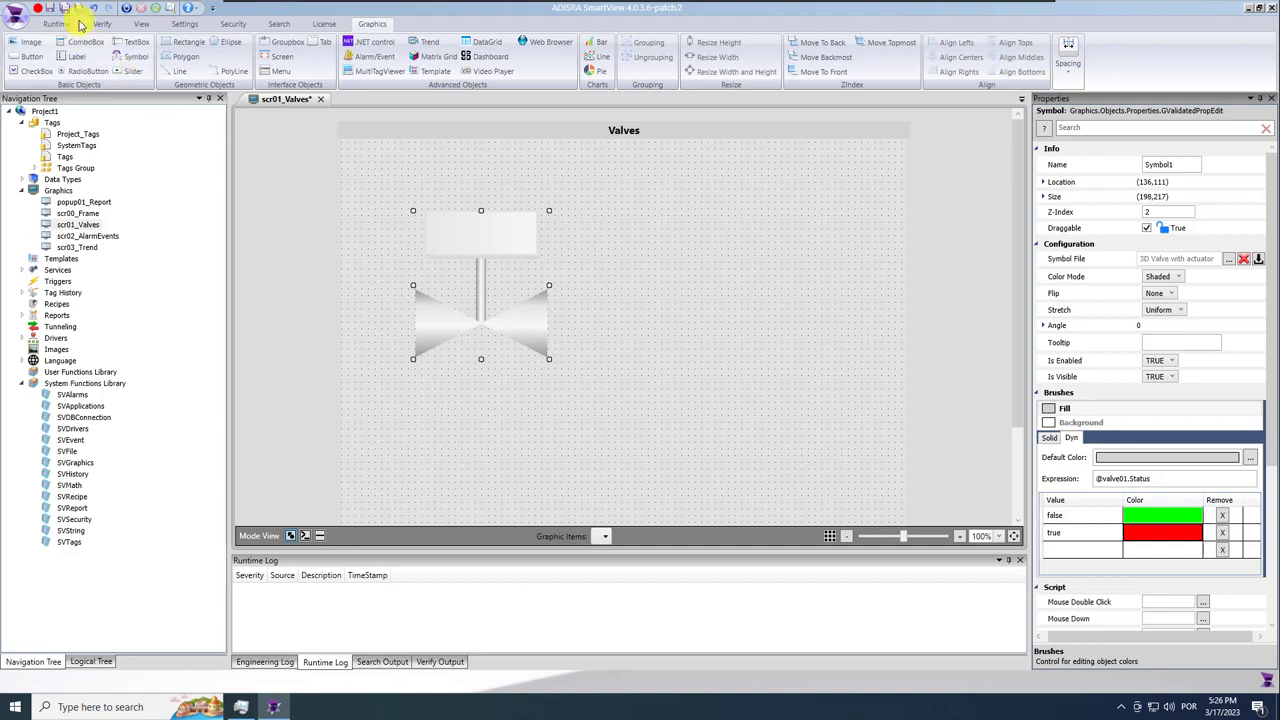
Save, paste a copy of the valve lower right, and clear its fill expression and colour rows.
left_click(50, 8)
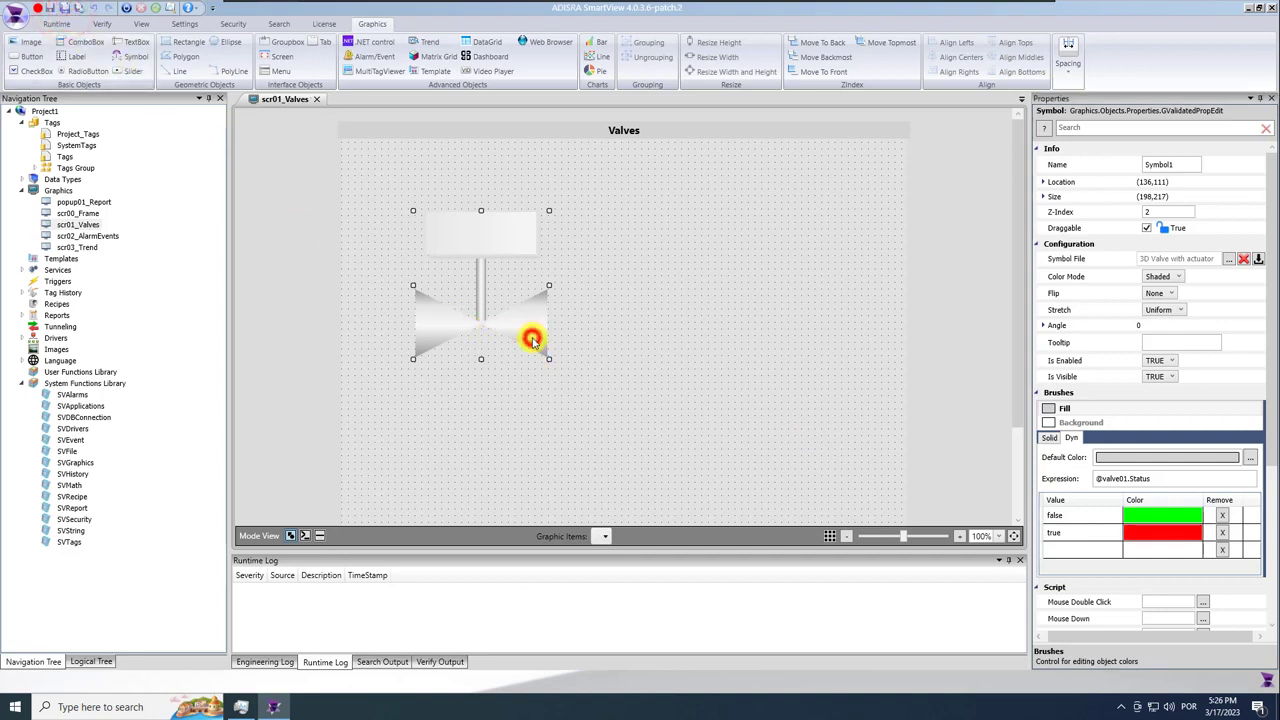
key("ctrl+v")
left_click_drag(533, 345, 686, 381)
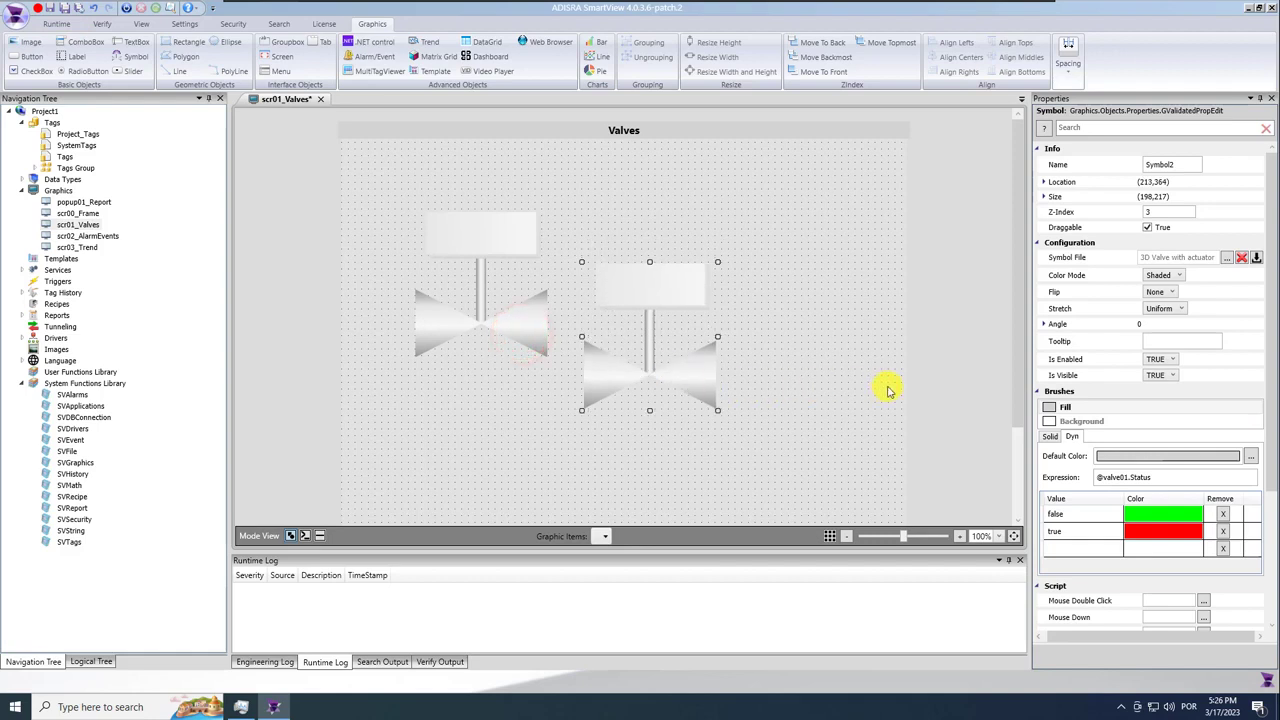
left_click(1160, 477)
key("Delete")
left_click(1097, 514)
left_click(1222, 514)
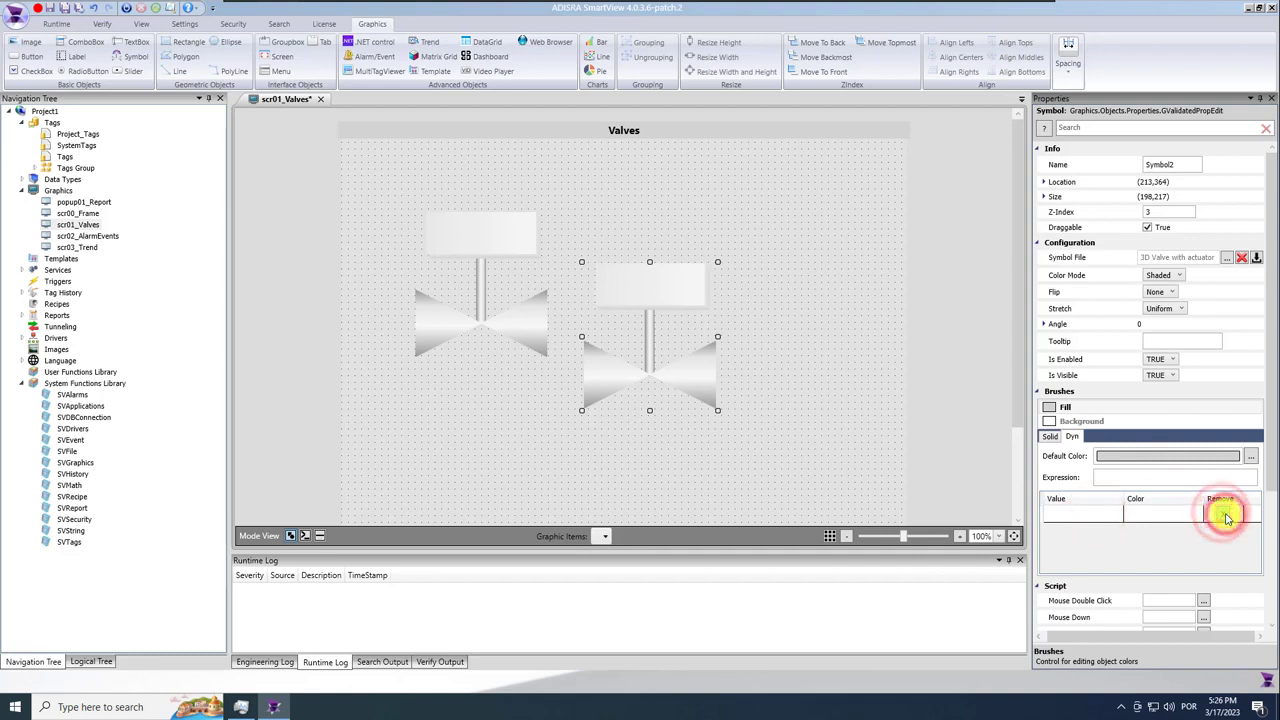
Give the valve copy a solid pure yellow fill, red component 255.
left_click(1051, 439)
left_click(1114, 461)
left_click(1106, 452)
left_click(1250, 457)
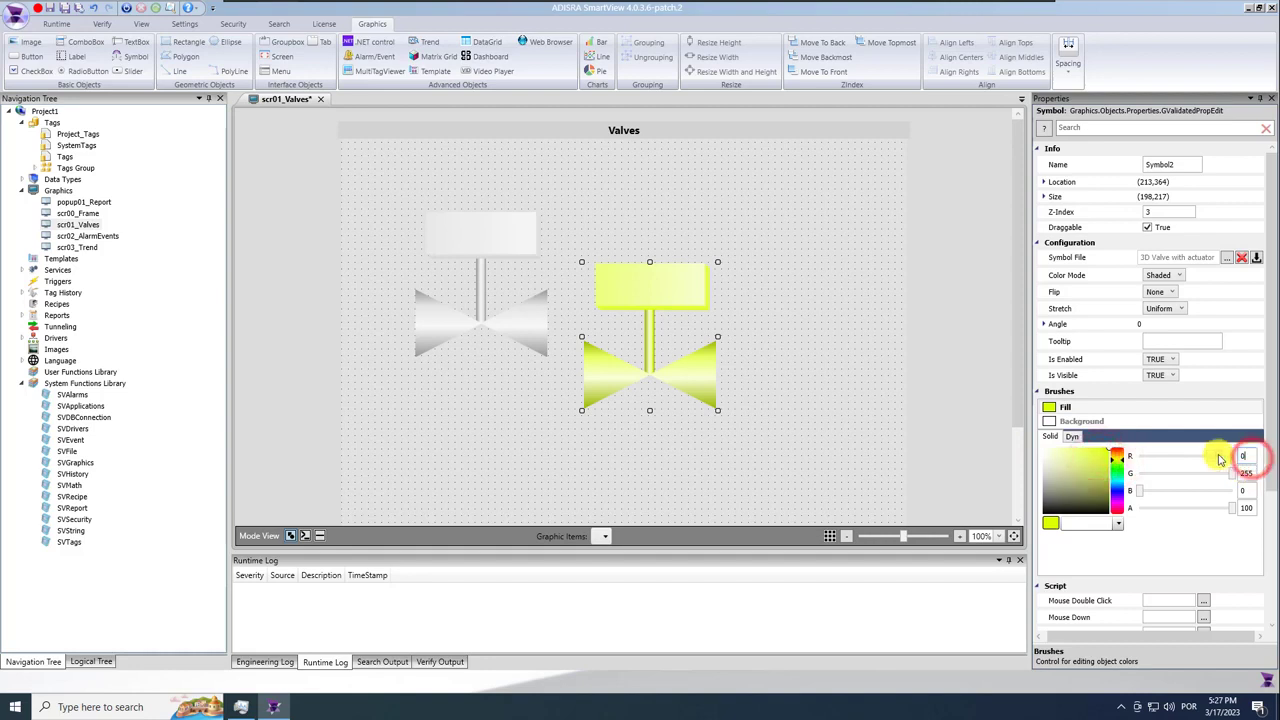
key("Return")
type("255")
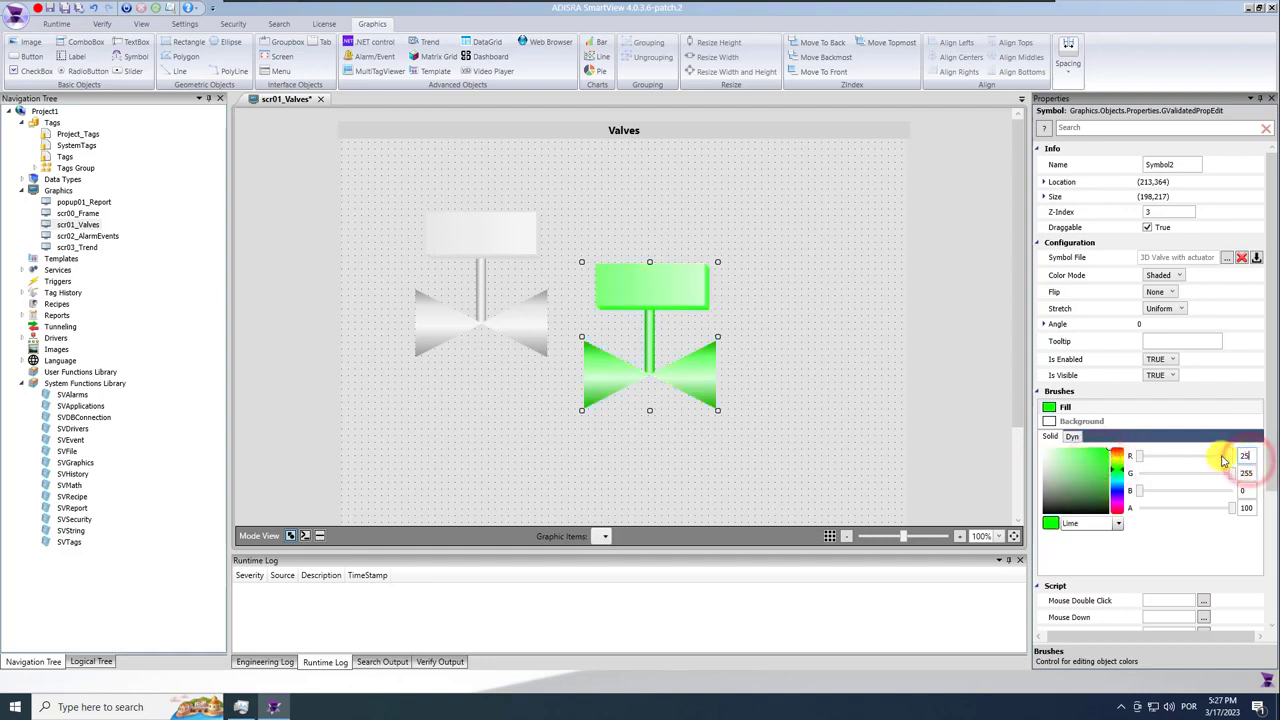
key("Return")
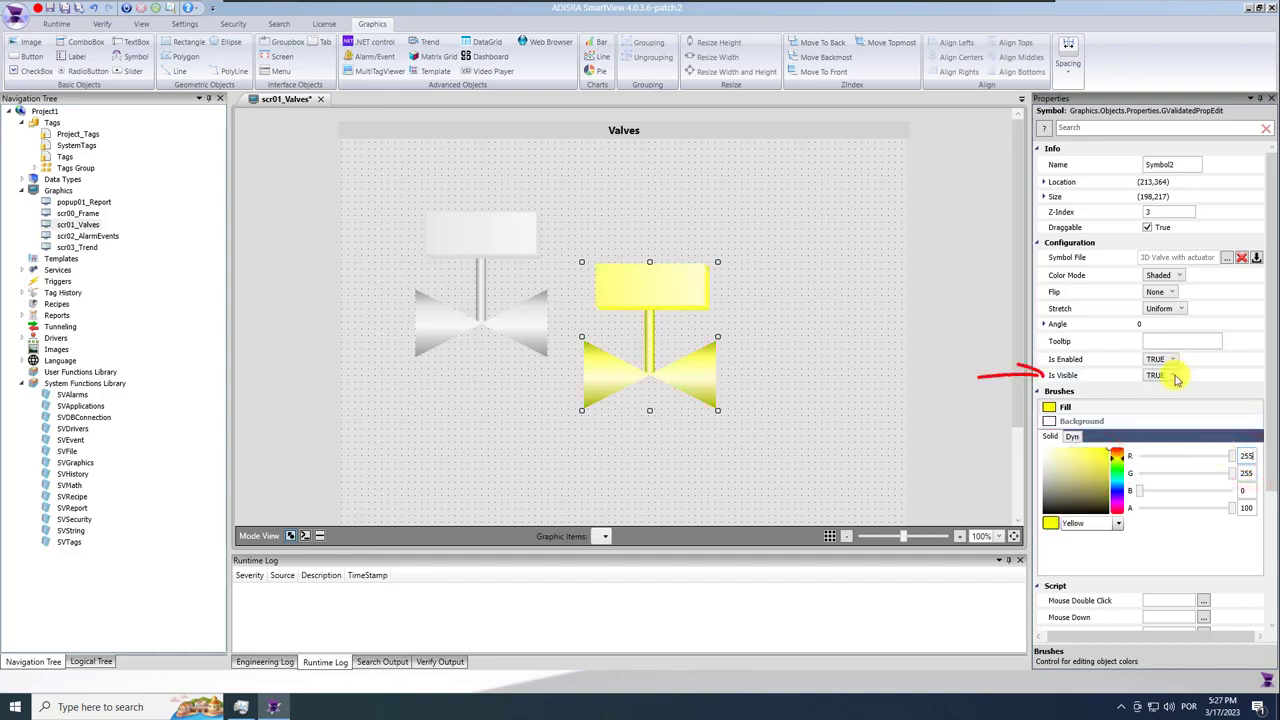
left_click(1172, 376)
left_click(1174, 376)
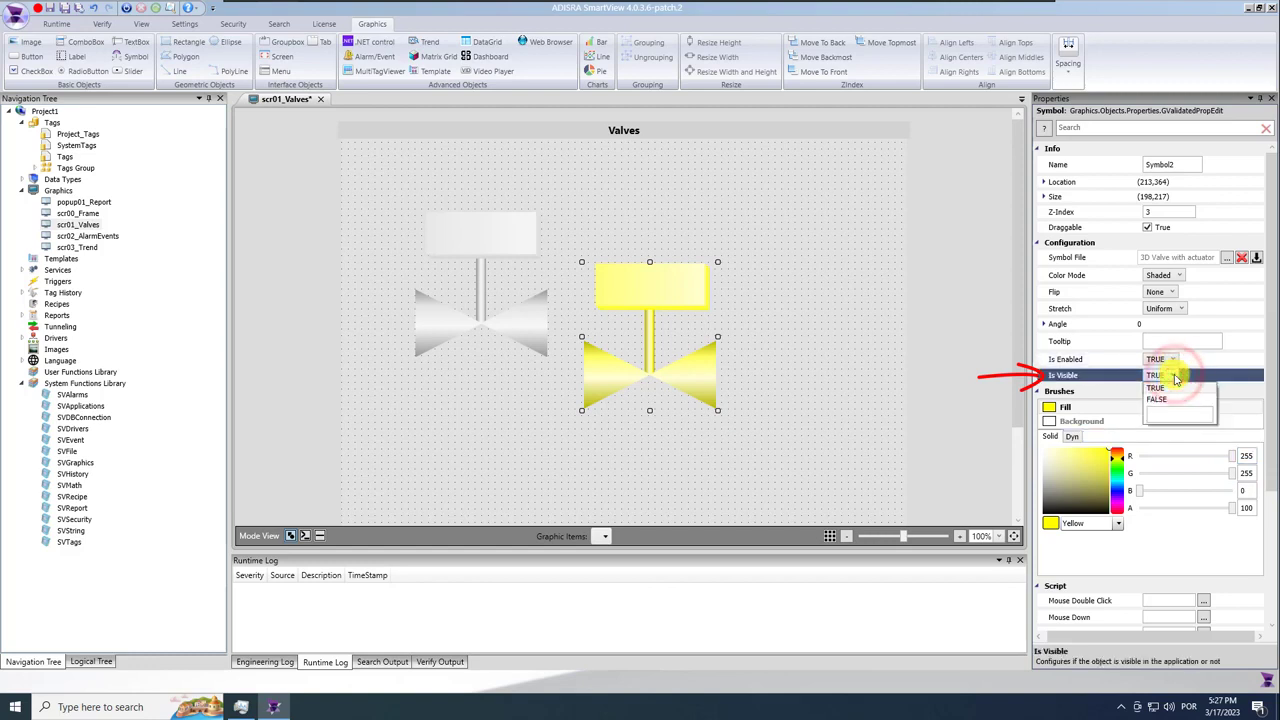
type("@Valve01")
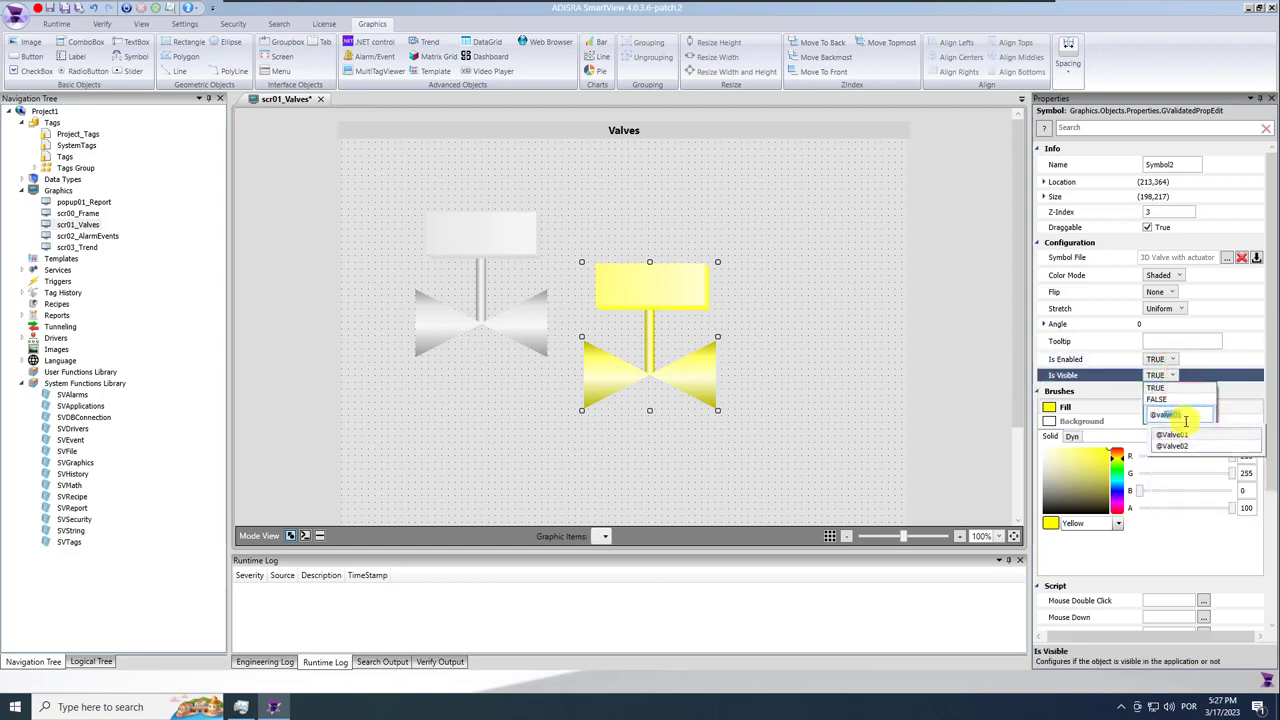
left_click(1186, 436)
left_click(1186, 436)
left_click(1200, 448)
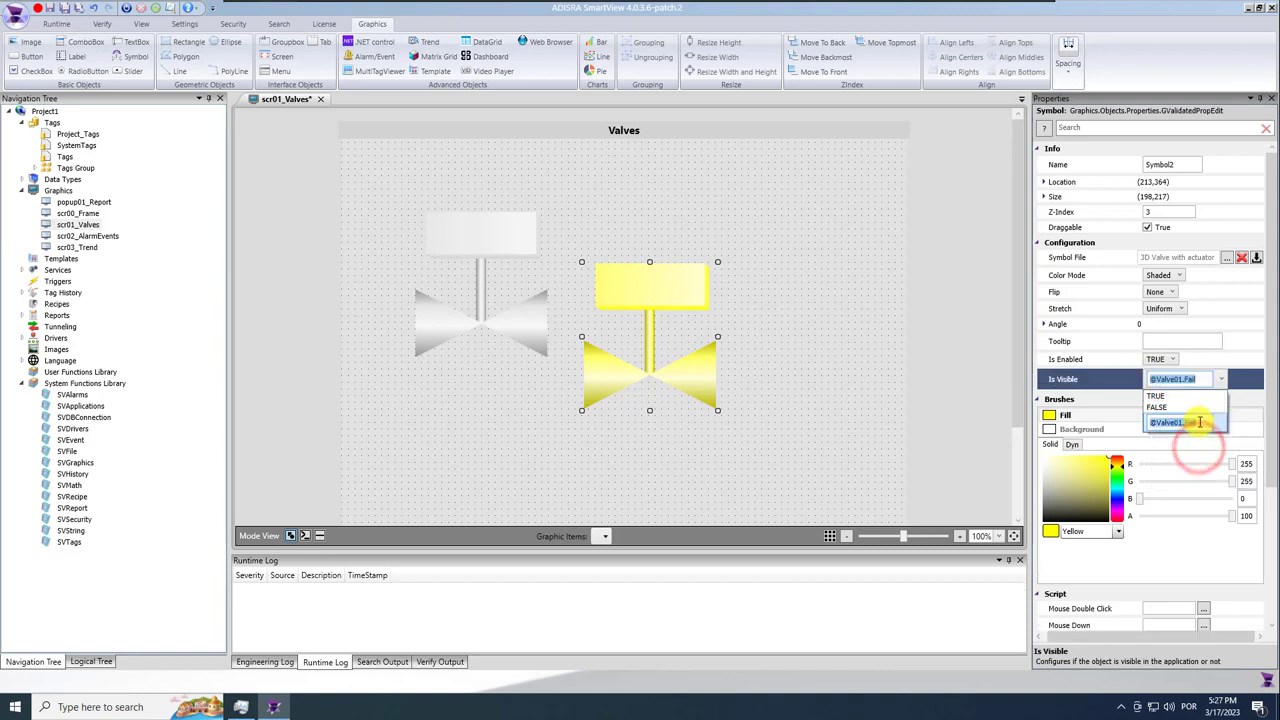
type("== true")
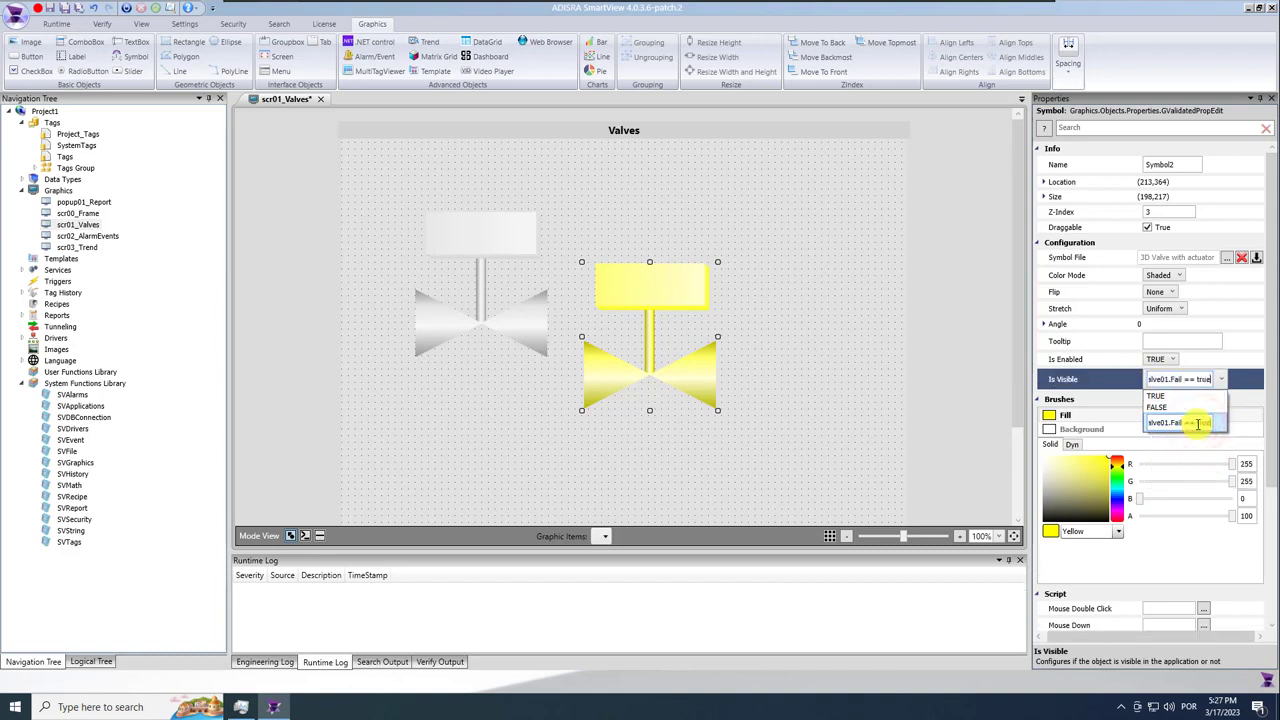
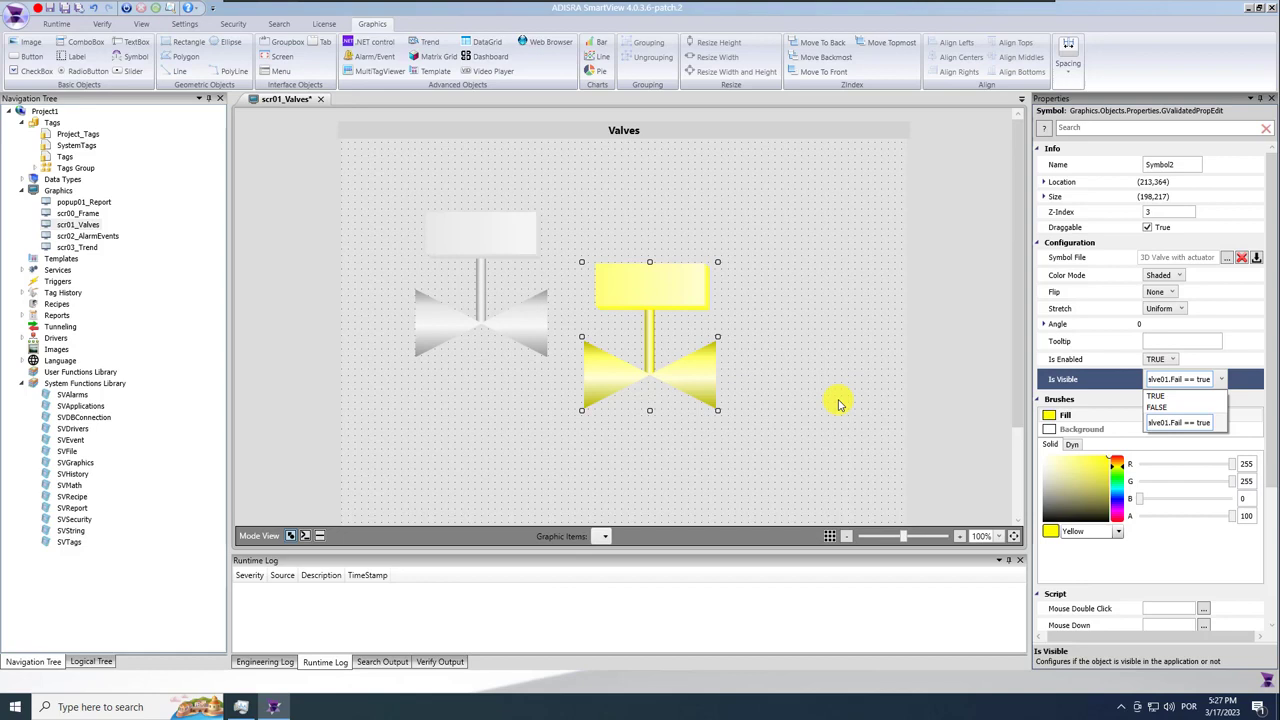
Align the yellow fail valve's centres and middles with the gray valve so they overlap, then save.
left_click(838, 403)
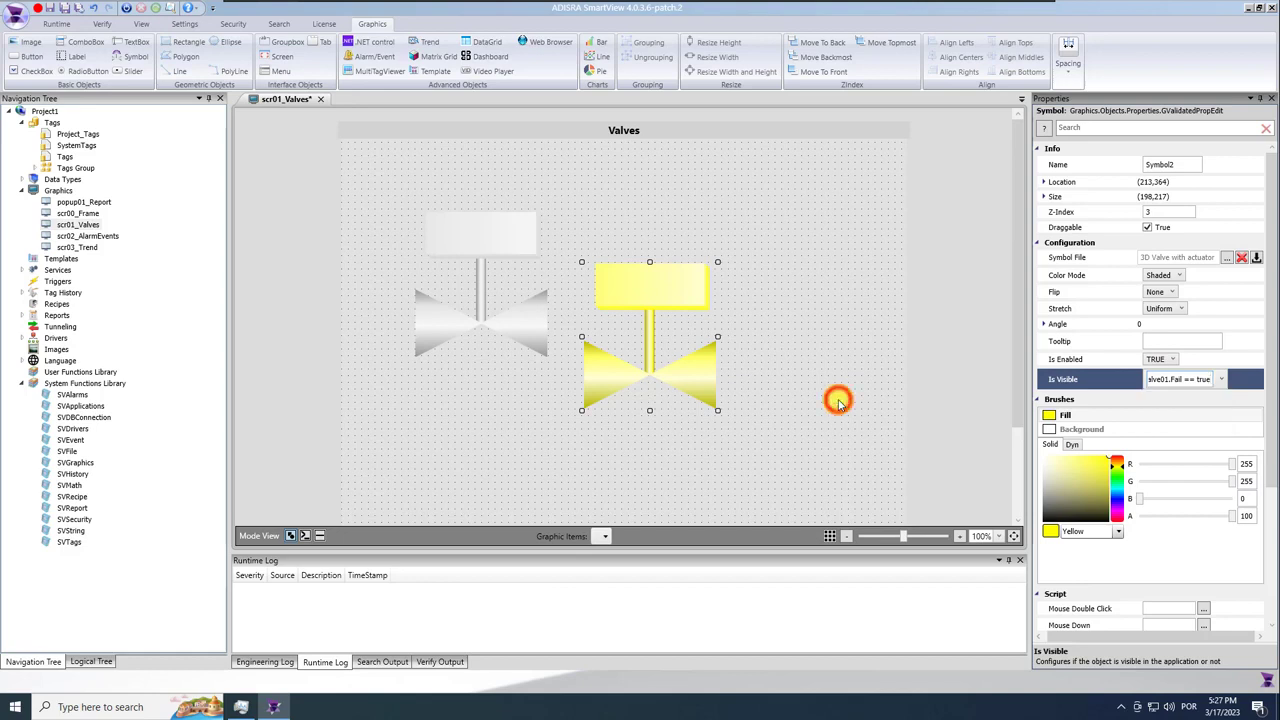
left_click(757, 320)
left_click(672, 303)
left_click(508, 250, "ctrl")
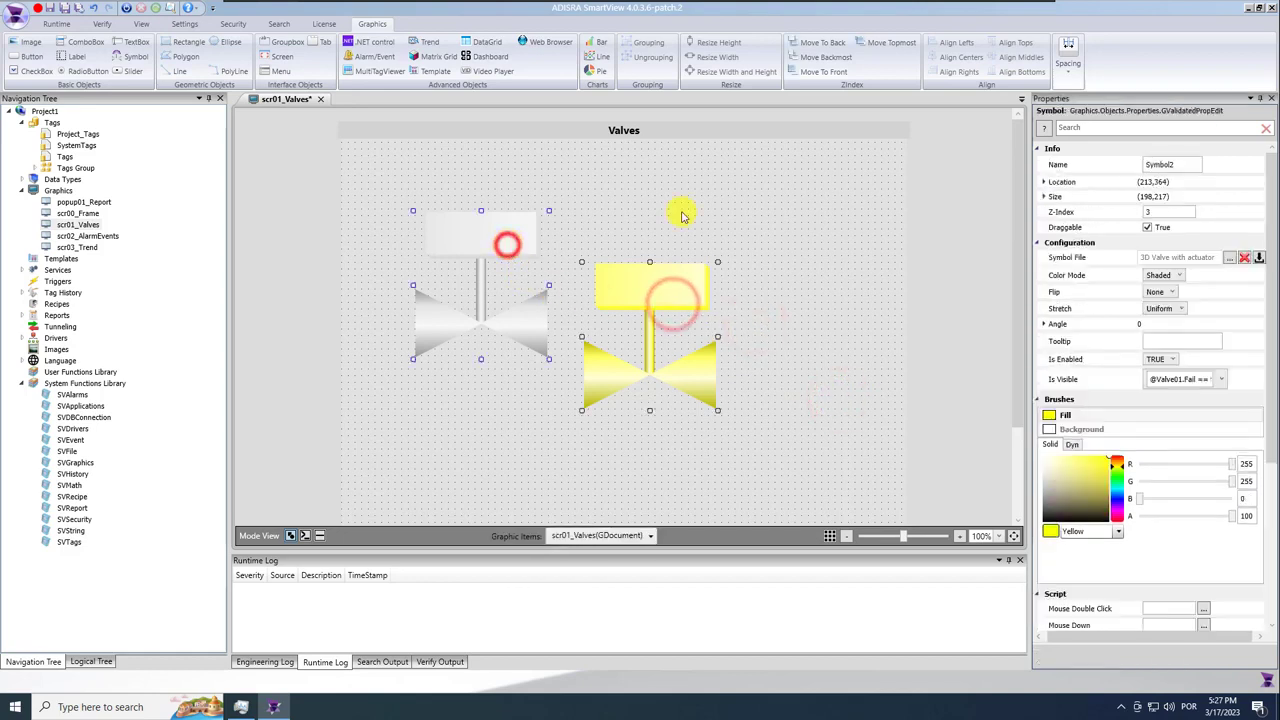
left_click(951, 57)
left_click(998, 57)
left_click(743, 302)
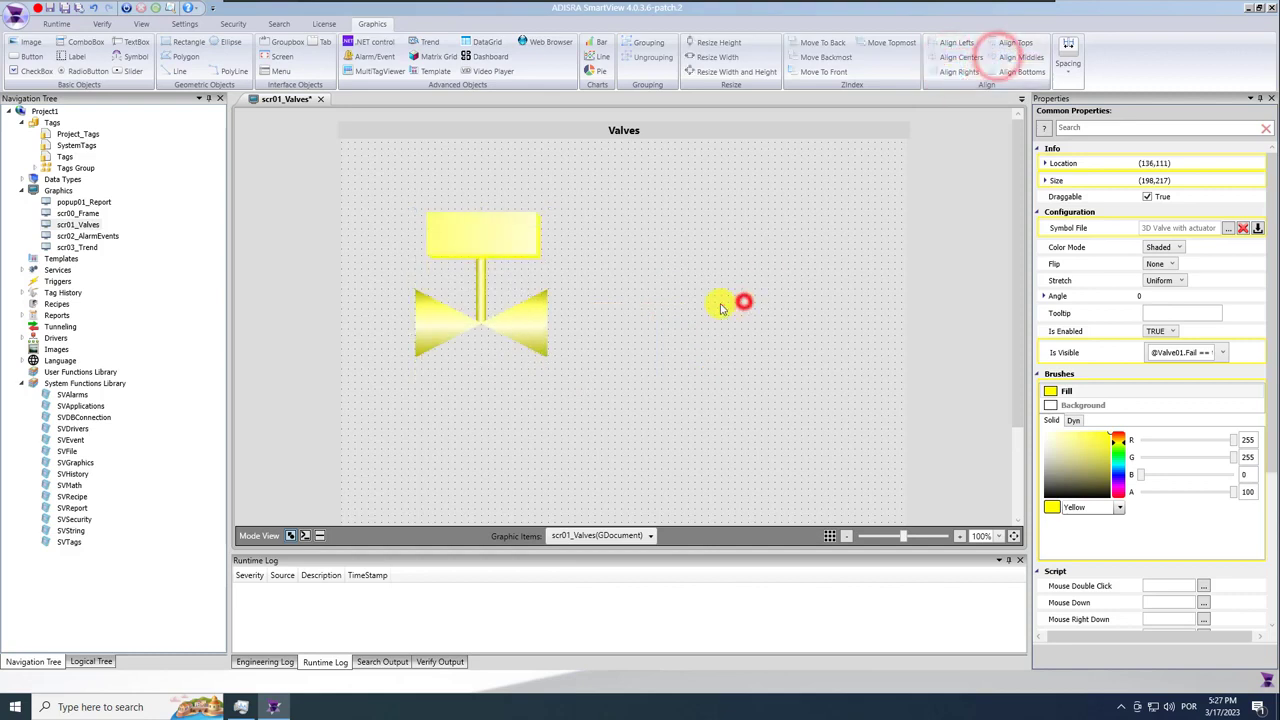
left_click(65, 8)
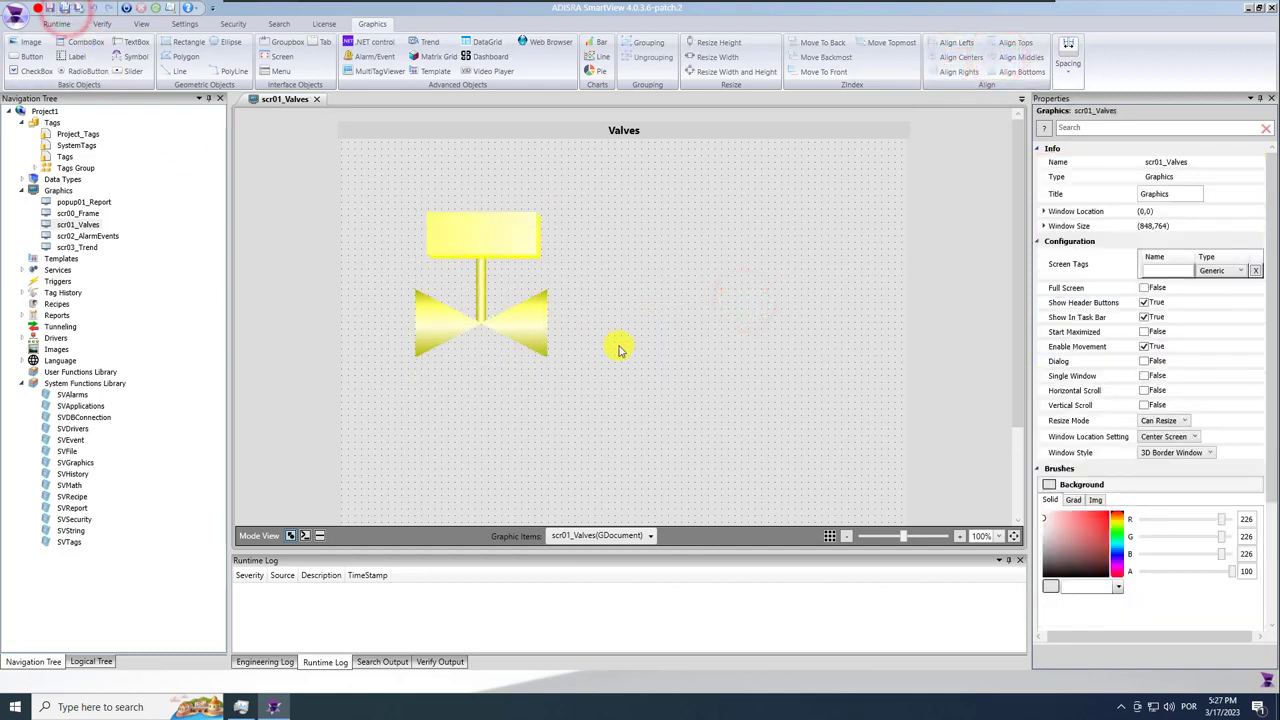
left_click(73, 56)
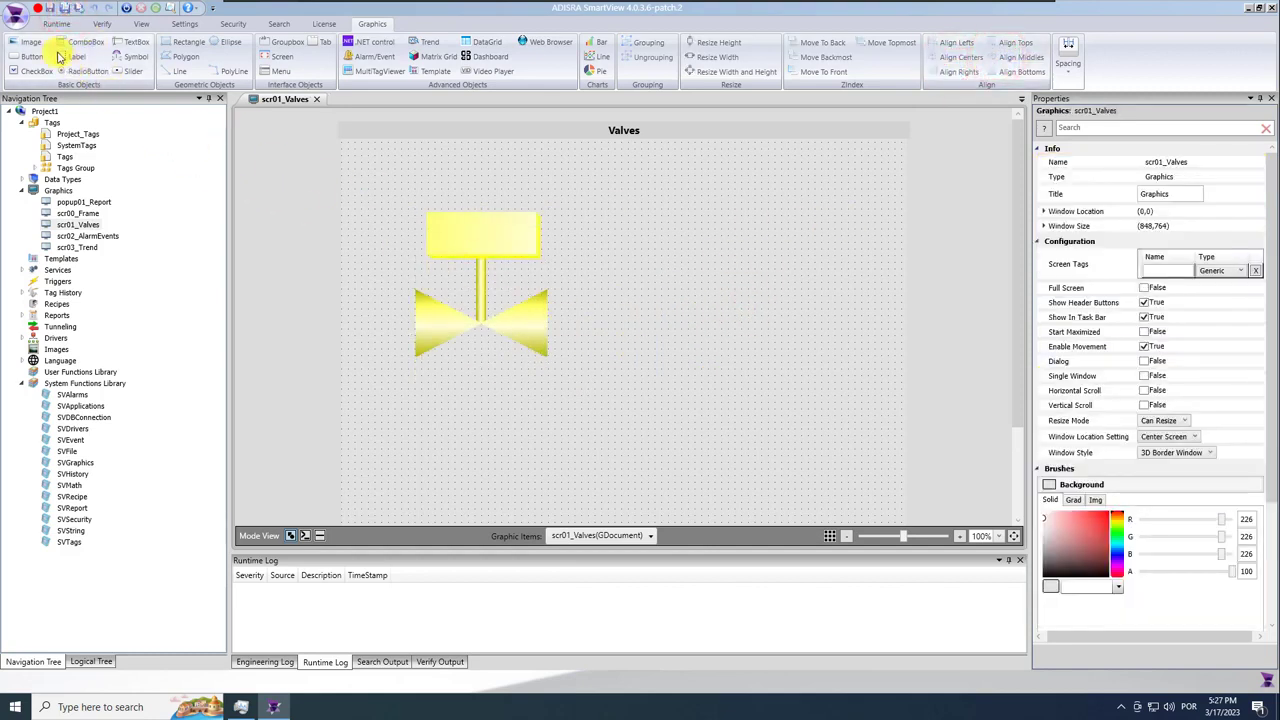
Place a 'Valve 01' label above the valve at font size 20.
left_click(437, 186)
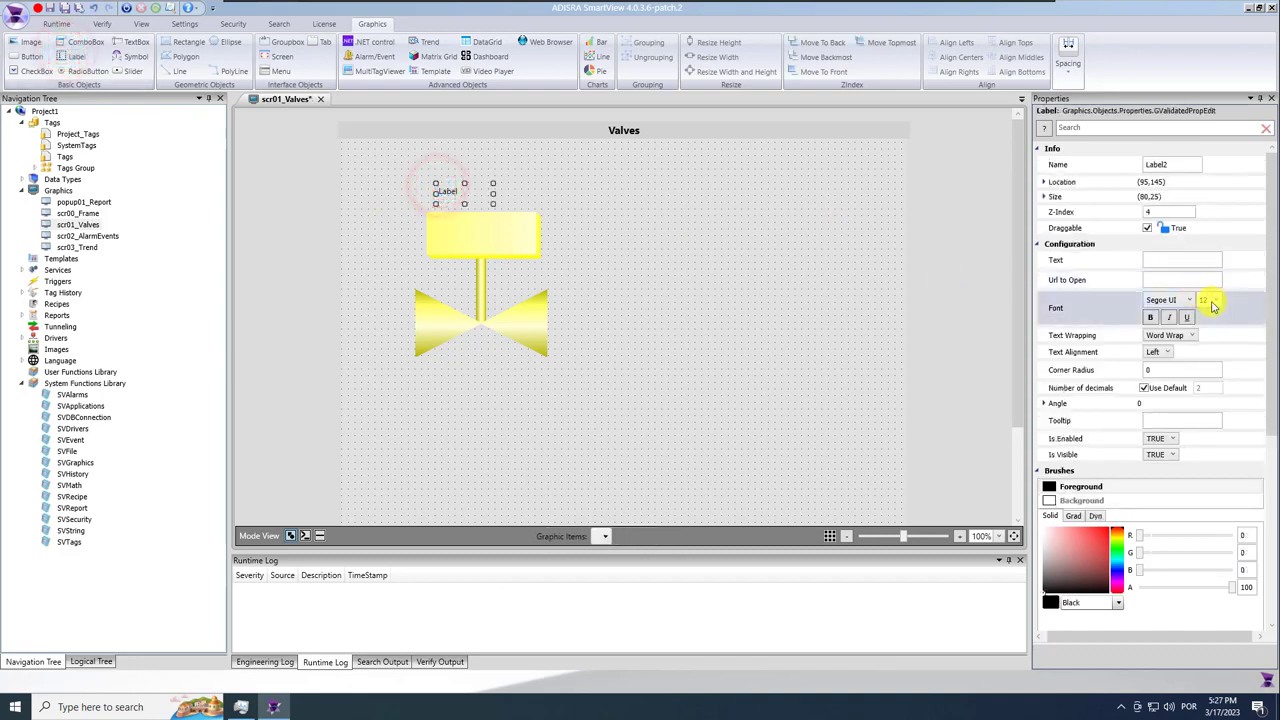
left_click(1203, 299)
left_click(1205, 403)
left_click(1166, 259)
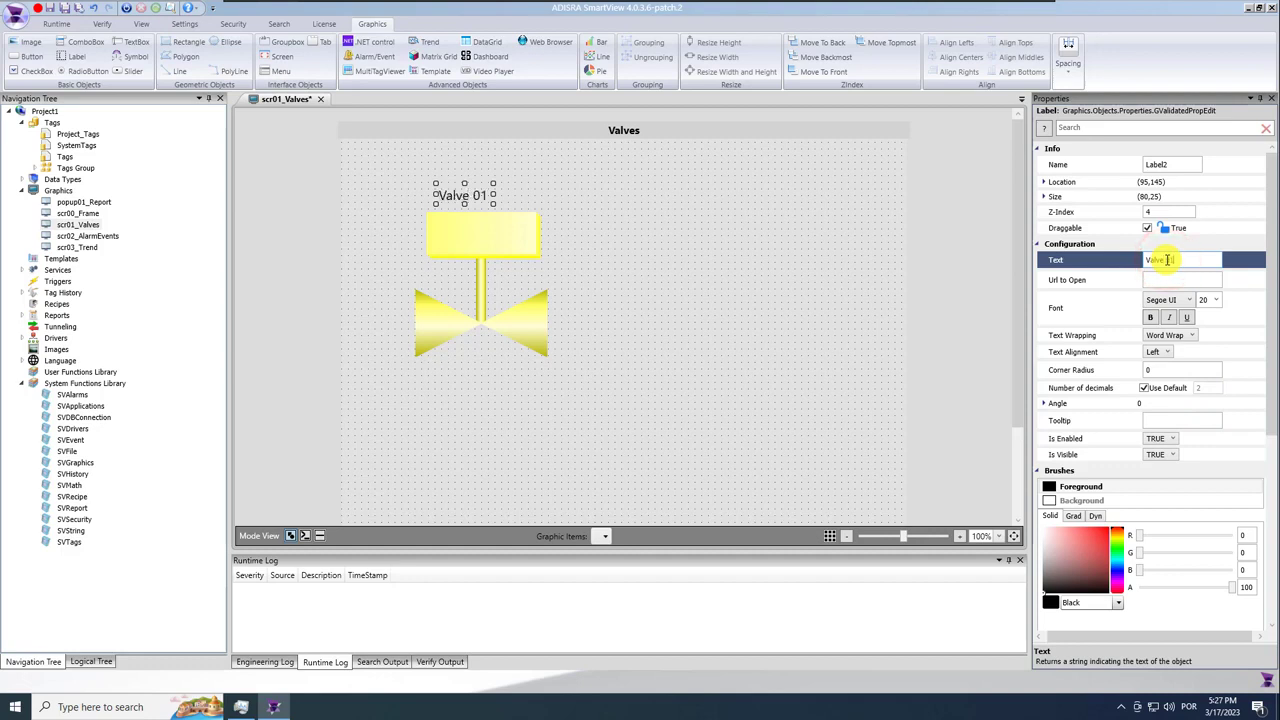
Make the Valve 01 label bold and centre it over the valve's top rectangle.
left_click(491, 223, "ctrl")
left_click(962, 56)
left_click(649, 309)
left_click(470, 196)
left_click(1150, 317)
left_click(511, 192)
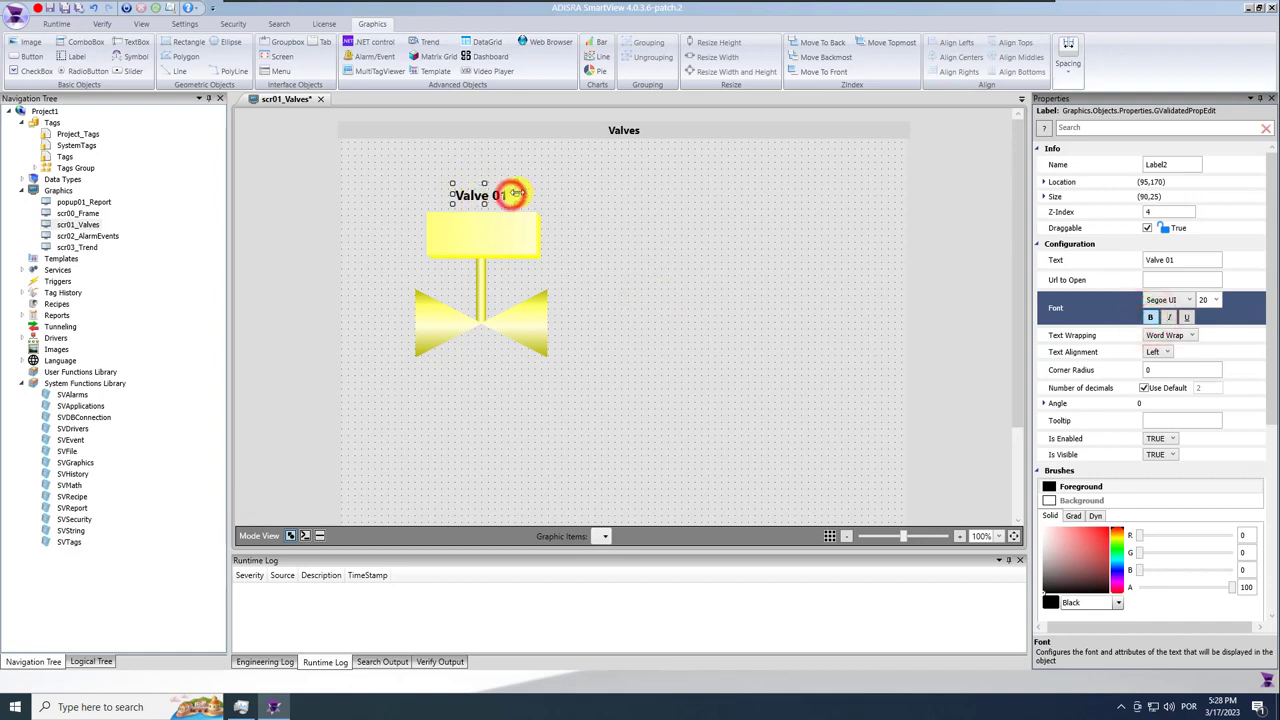
left_click(485, 237, "ctrl")
left_click(946, 57)
left_click(631, 260)
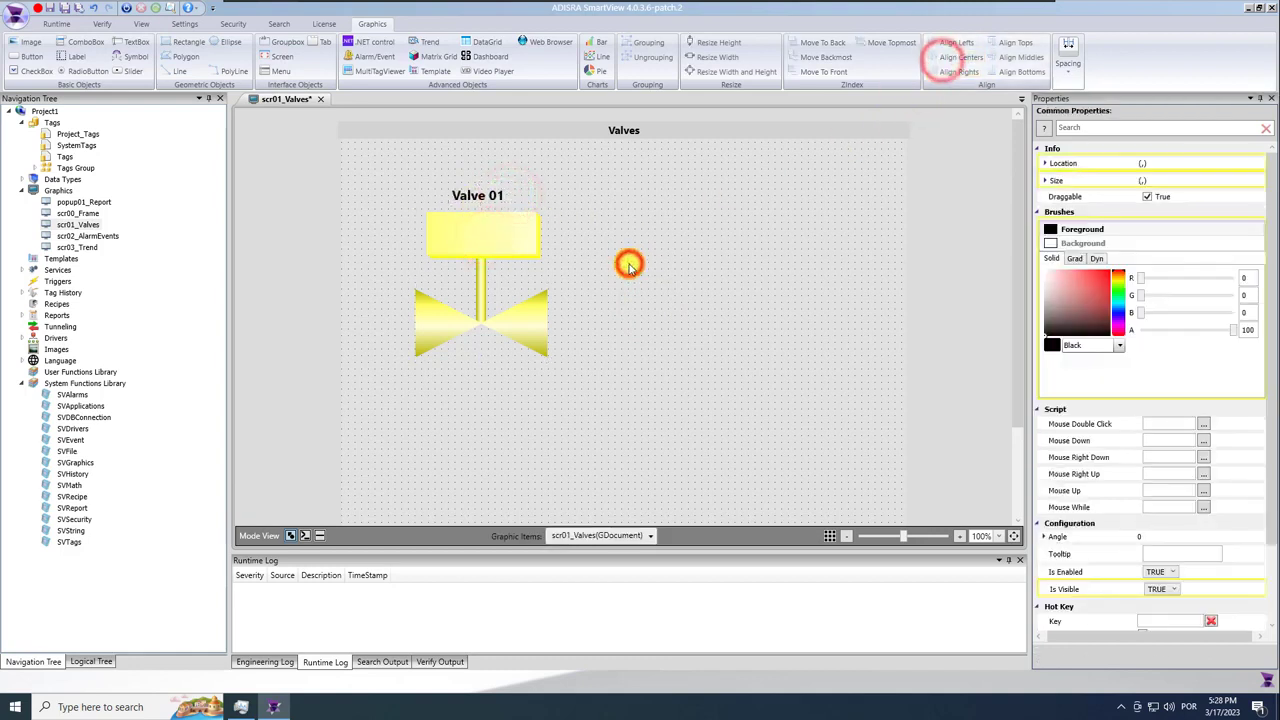
Set the Valve 01 label's text alignment to Center.
left_click(499, 197)
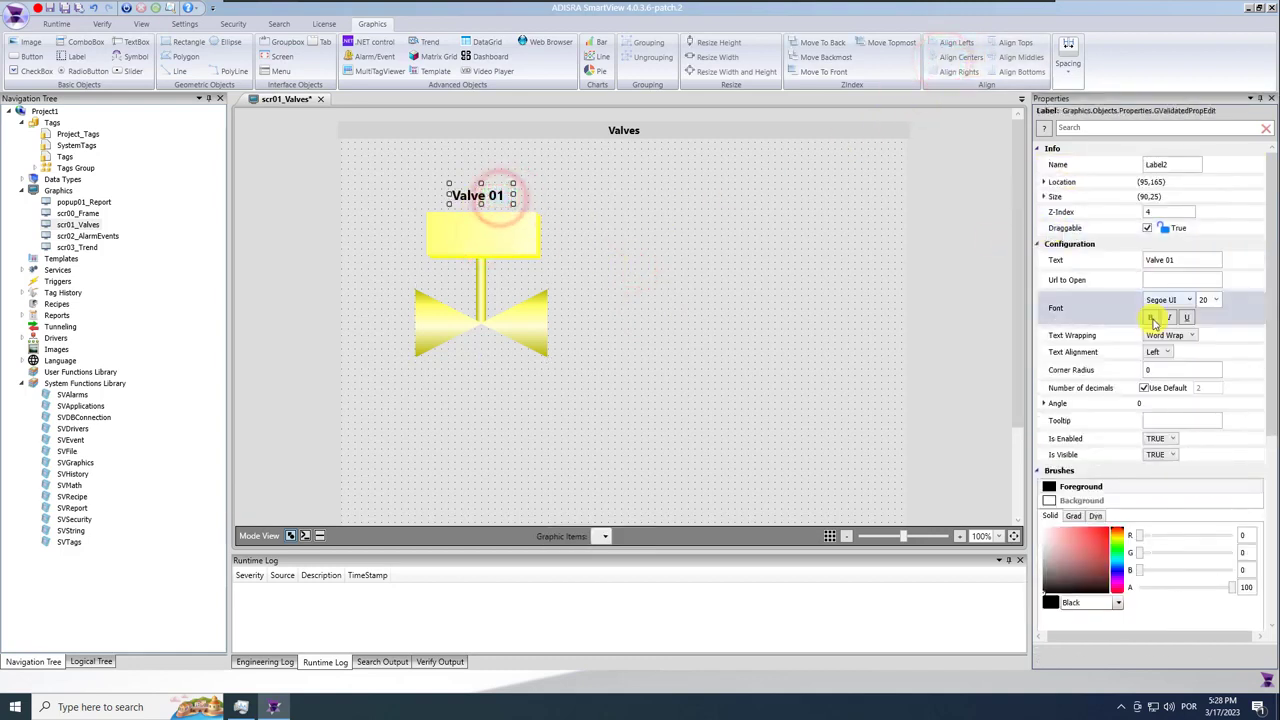
left_click(1160, 352)
left_click(1160, 376)
left_click(694, 301)
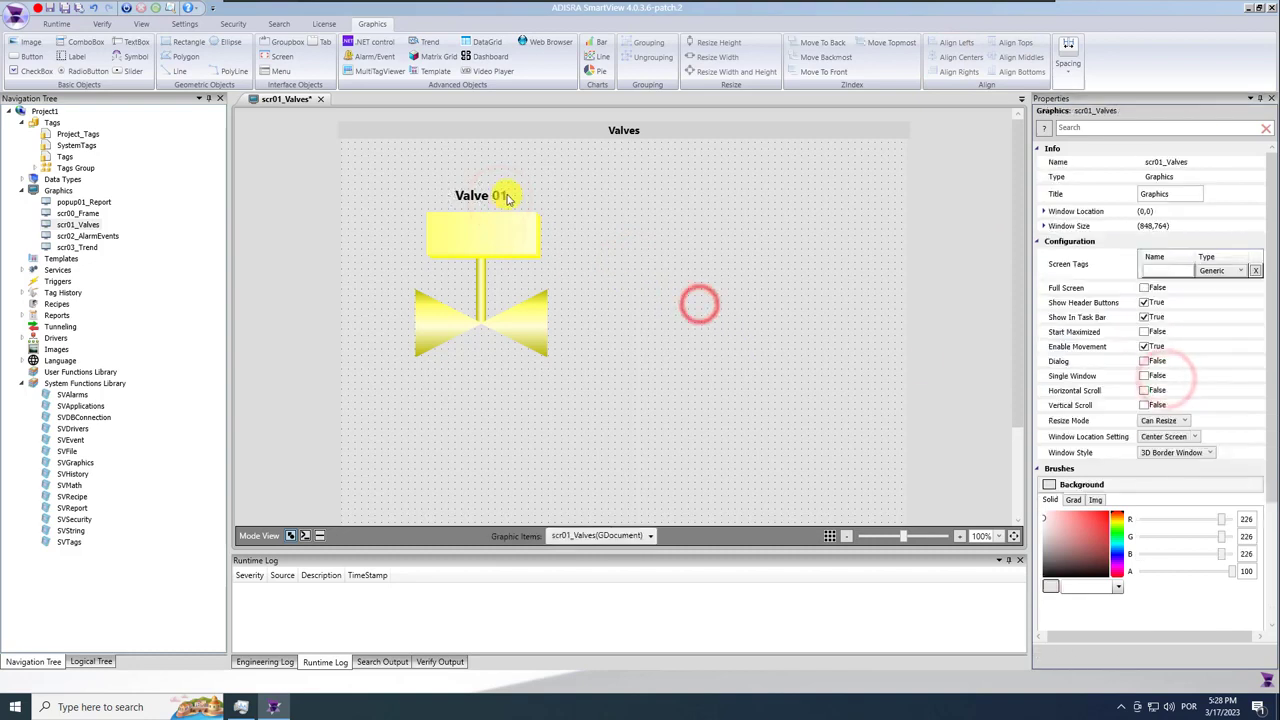
left_click(498, 192)
left_click(694, 280)
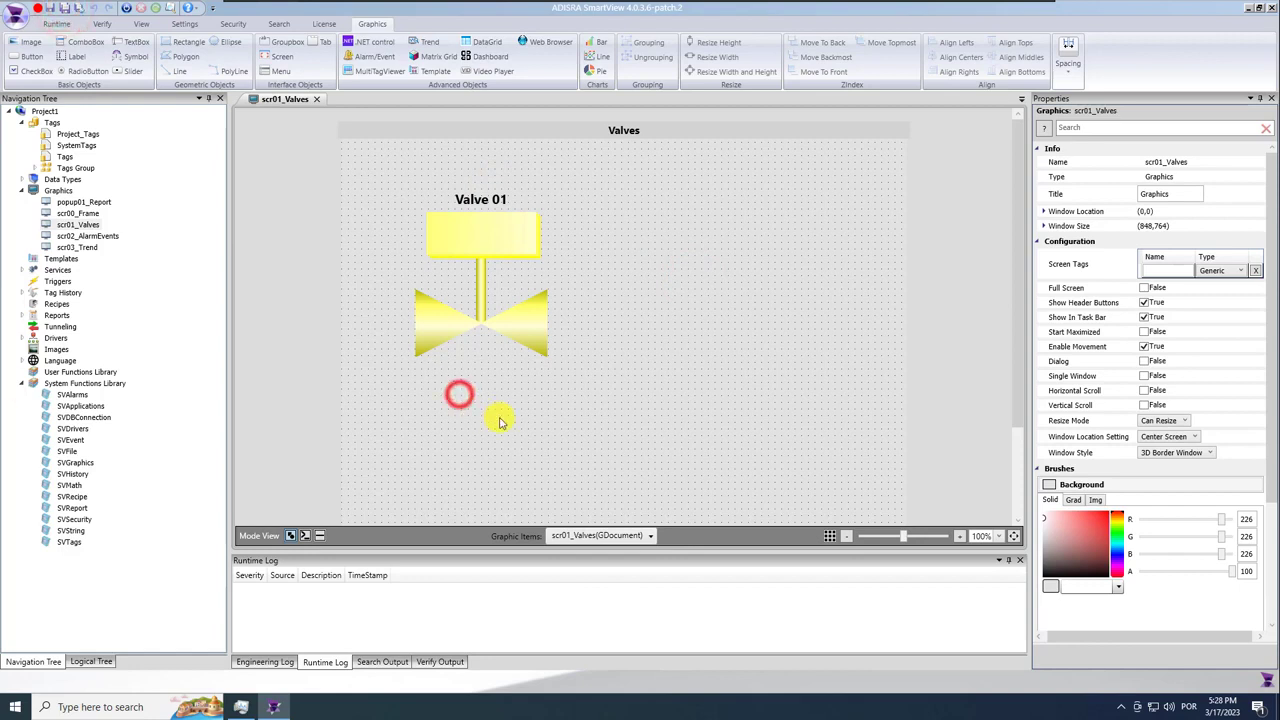
left_click(30, 57)
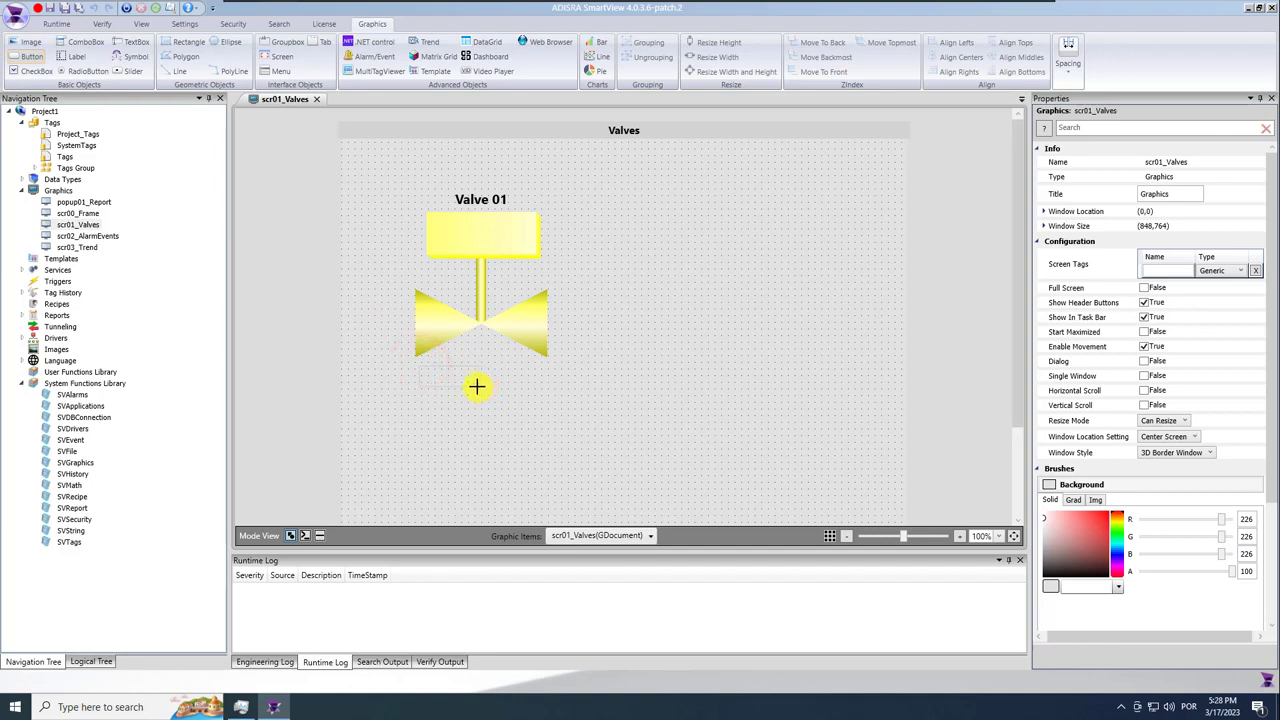
Draw an 'Open' button below the valve with a bold 14-pt caption and corner radius 7.
left_click_drag(476, 386, 481, 390)
left_click(1220, 260)
type("0")
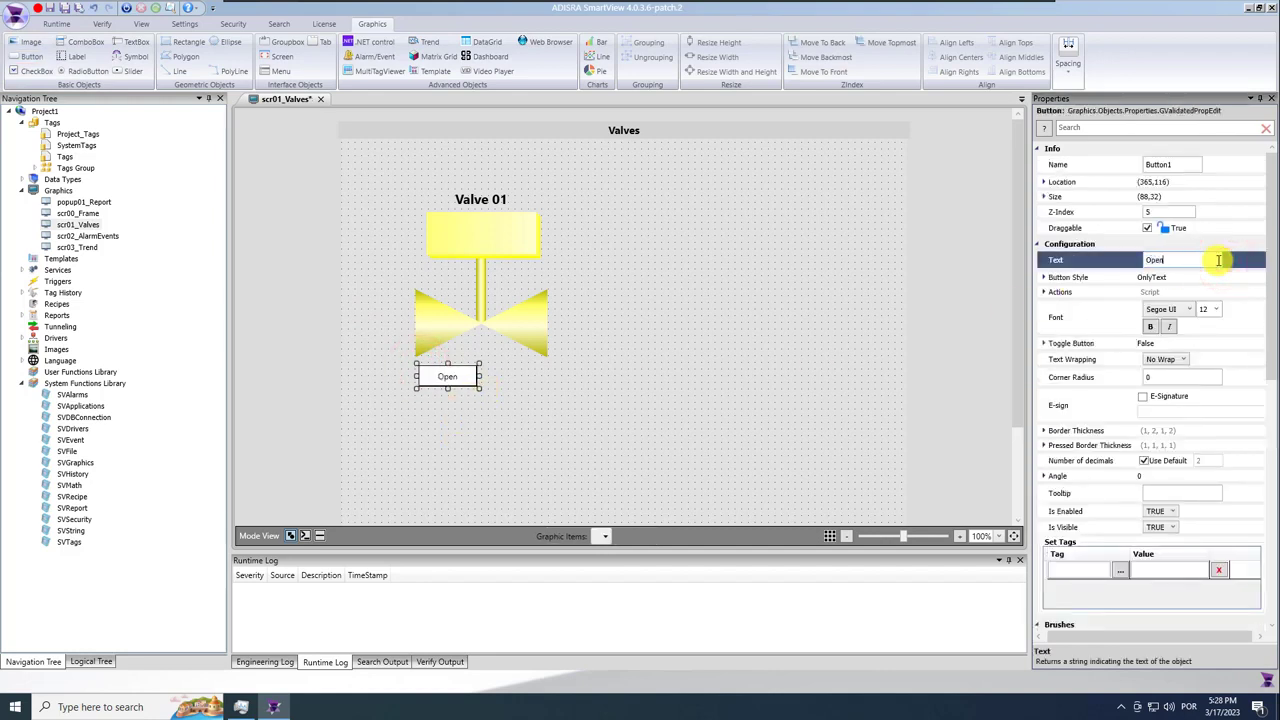
left_click(1154, 328)
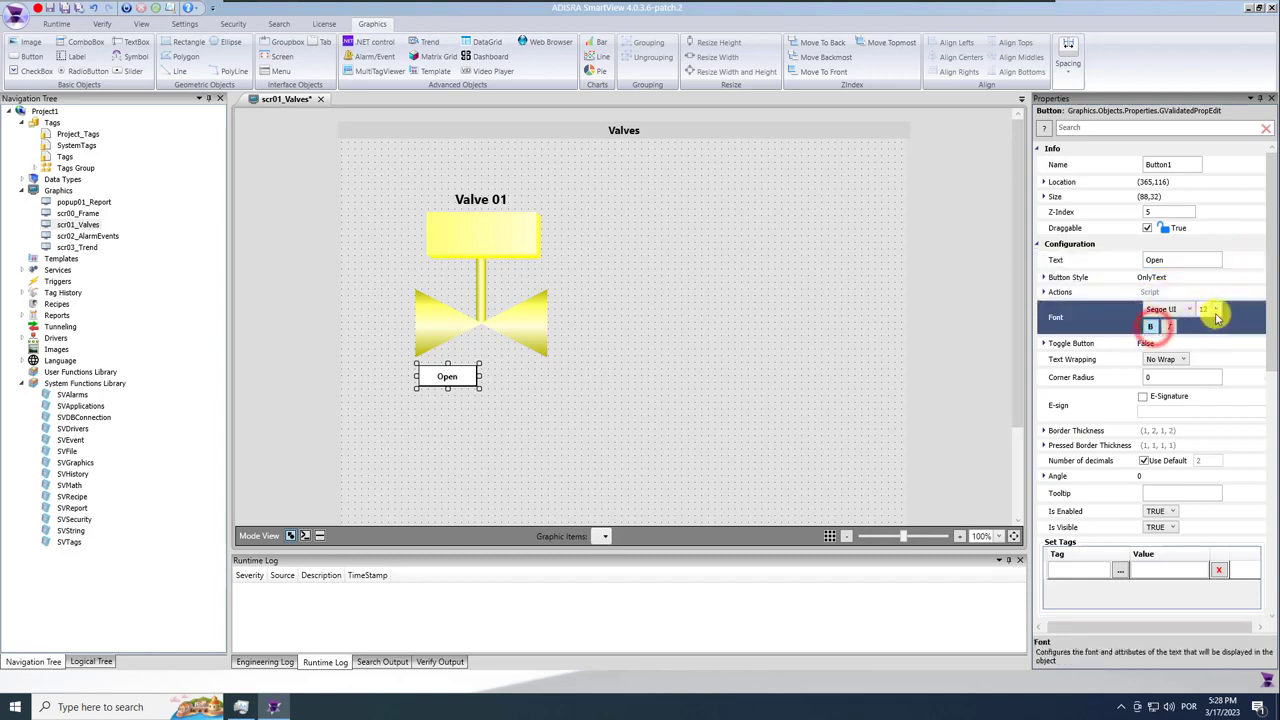
left_click(1218, 312)
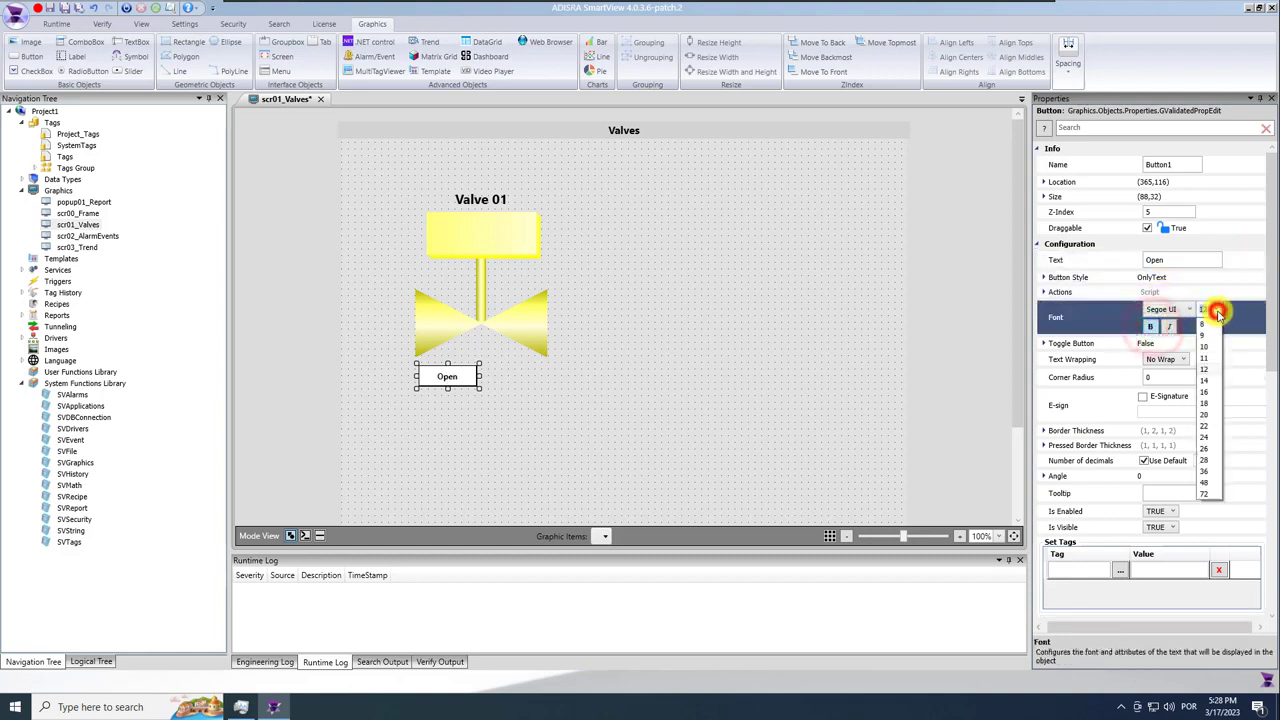
left_click(1206, 382)
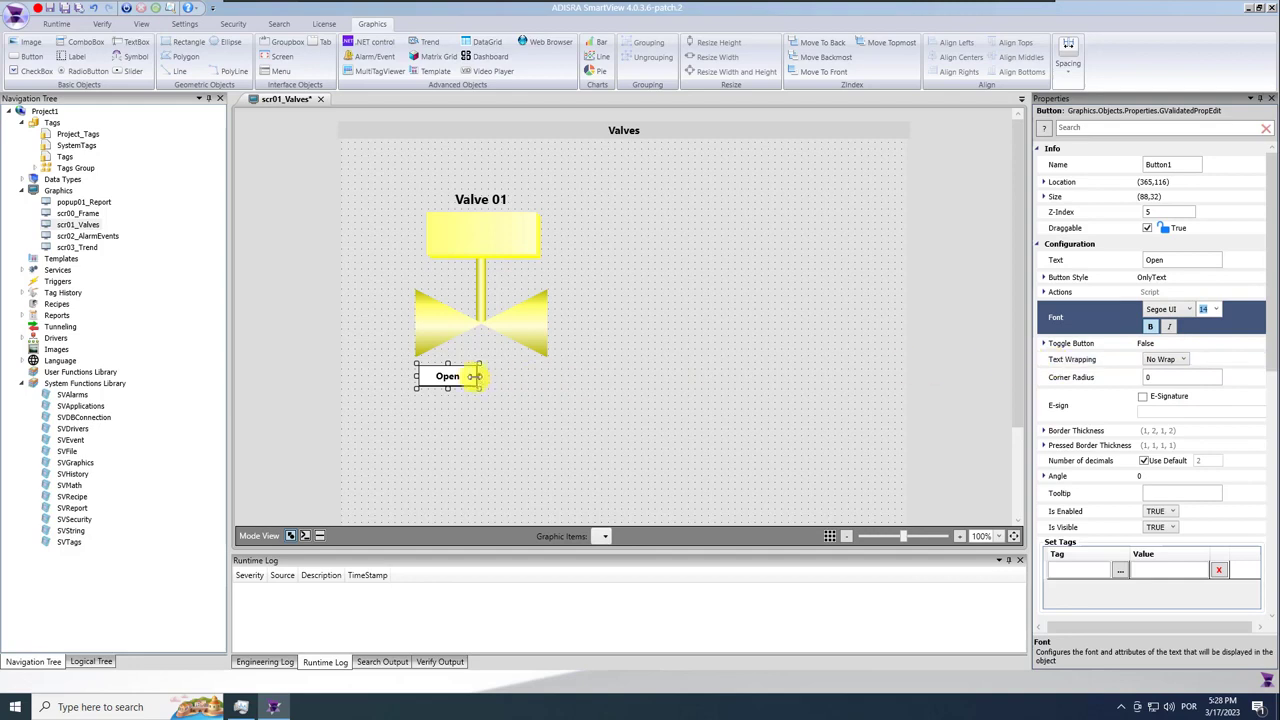
left_click(1160, 377)
type("7")
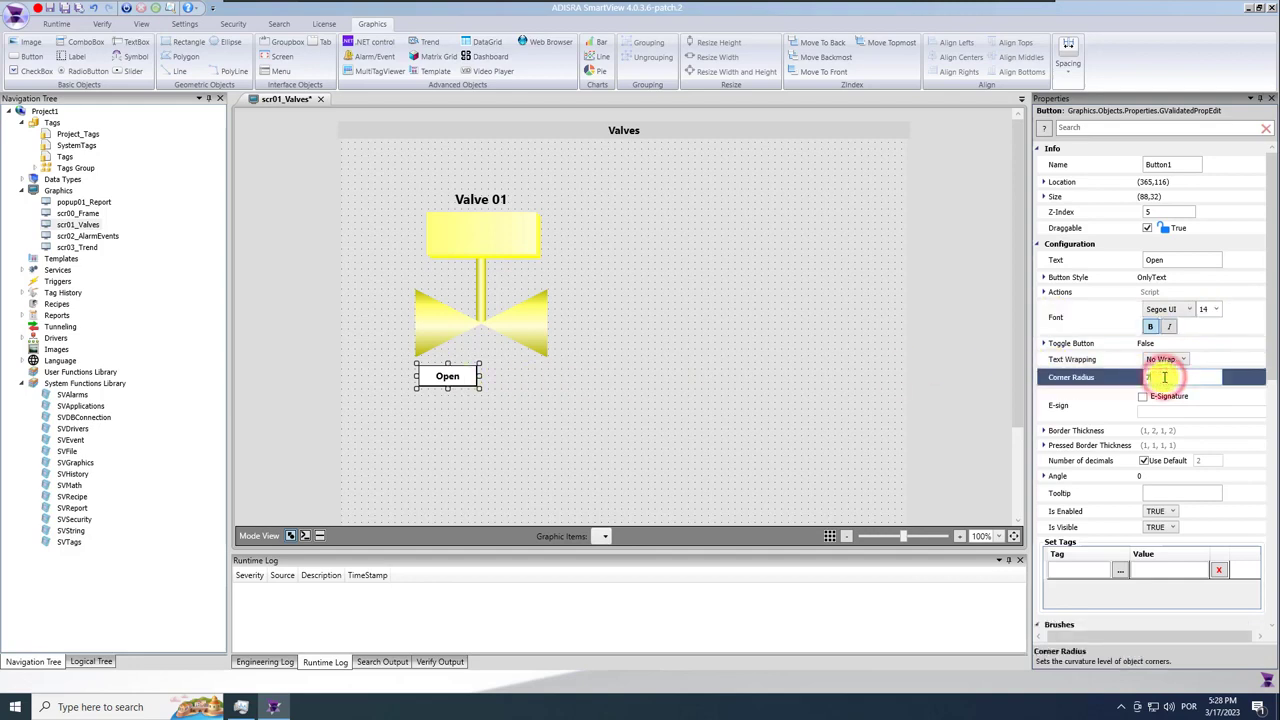
Copy the Open button to its right and caption the copy 'Close'.
left_click_drag(443, 374, 515, 378)
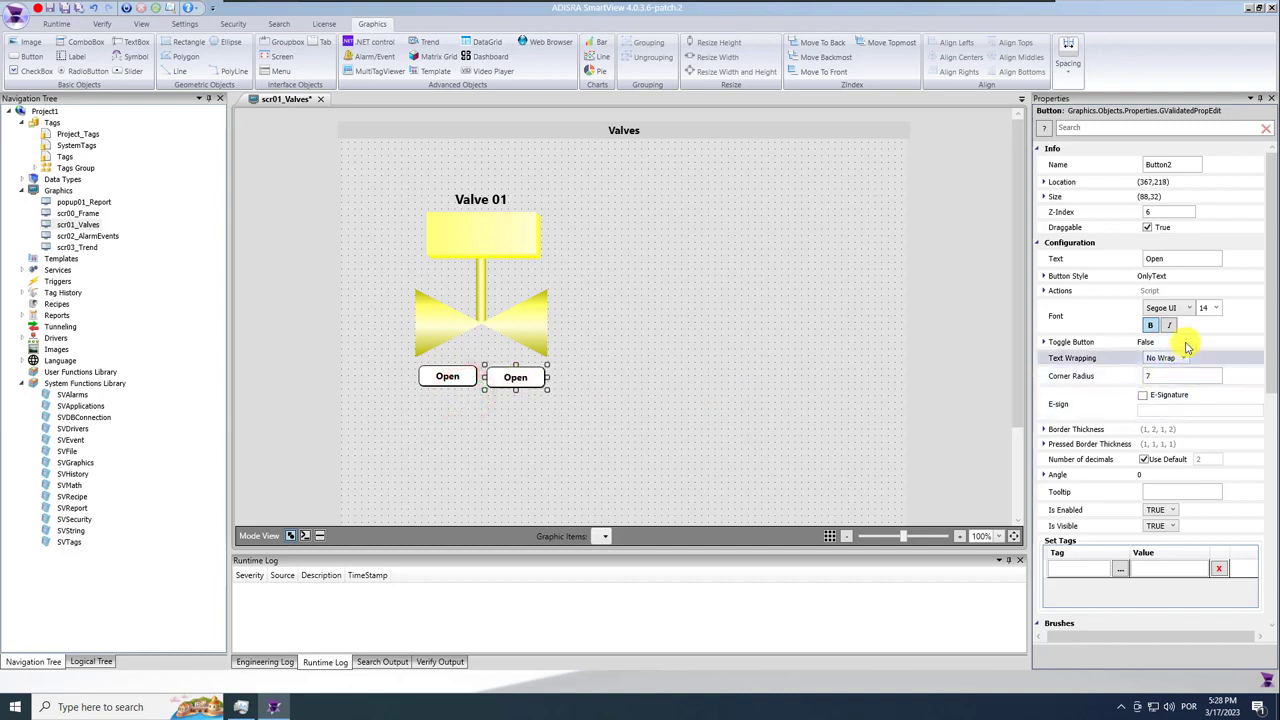
left_click(1180, 258)
type("Close")
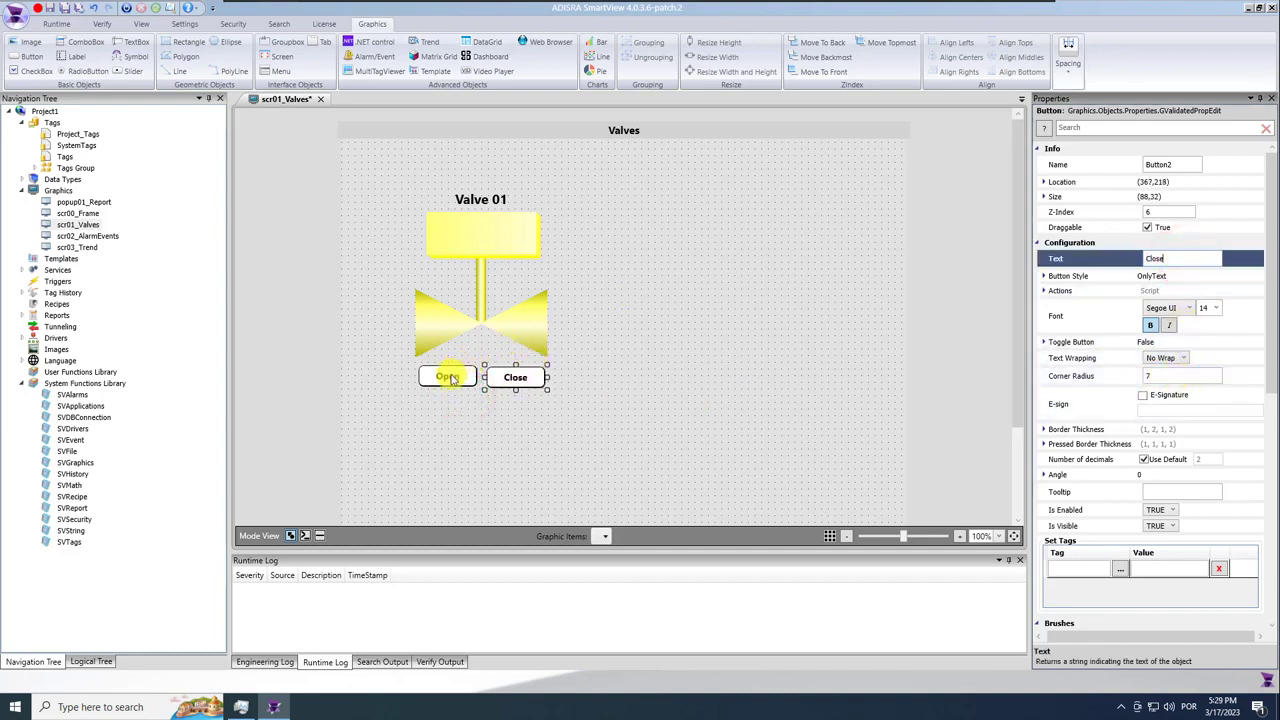
left_click(452, 379)
left_click(320, 535)
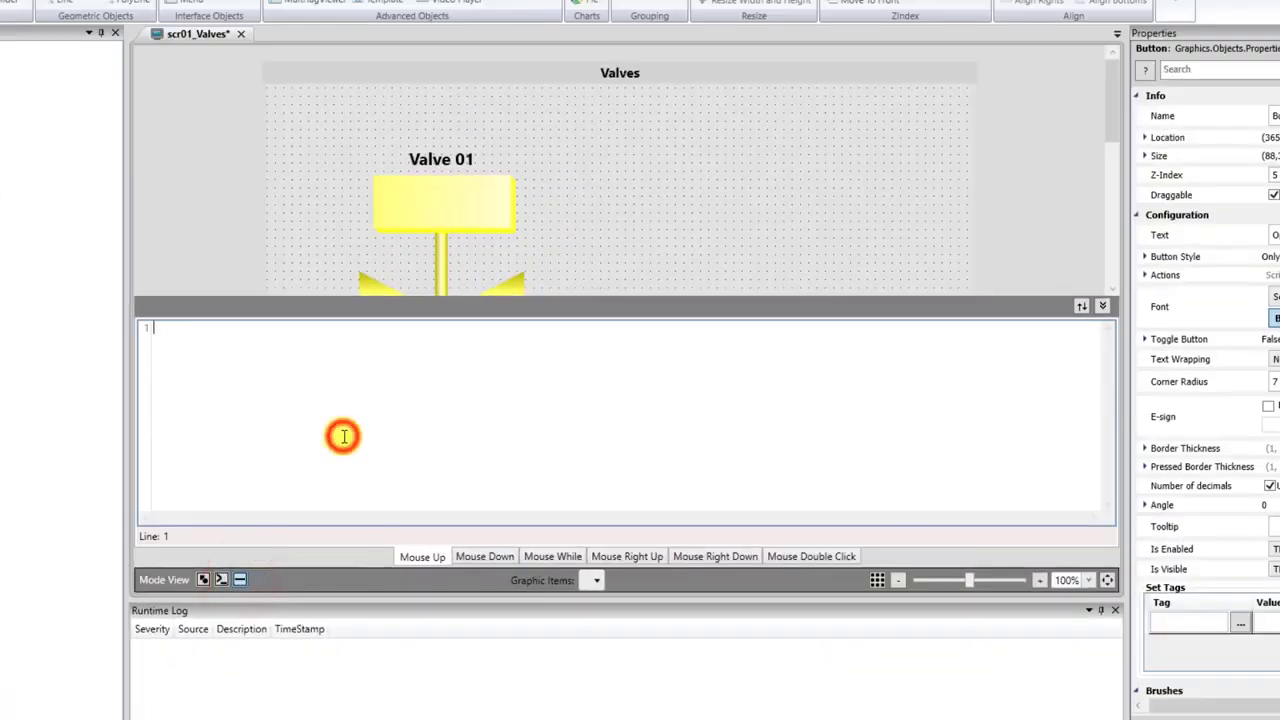
type("@Val")
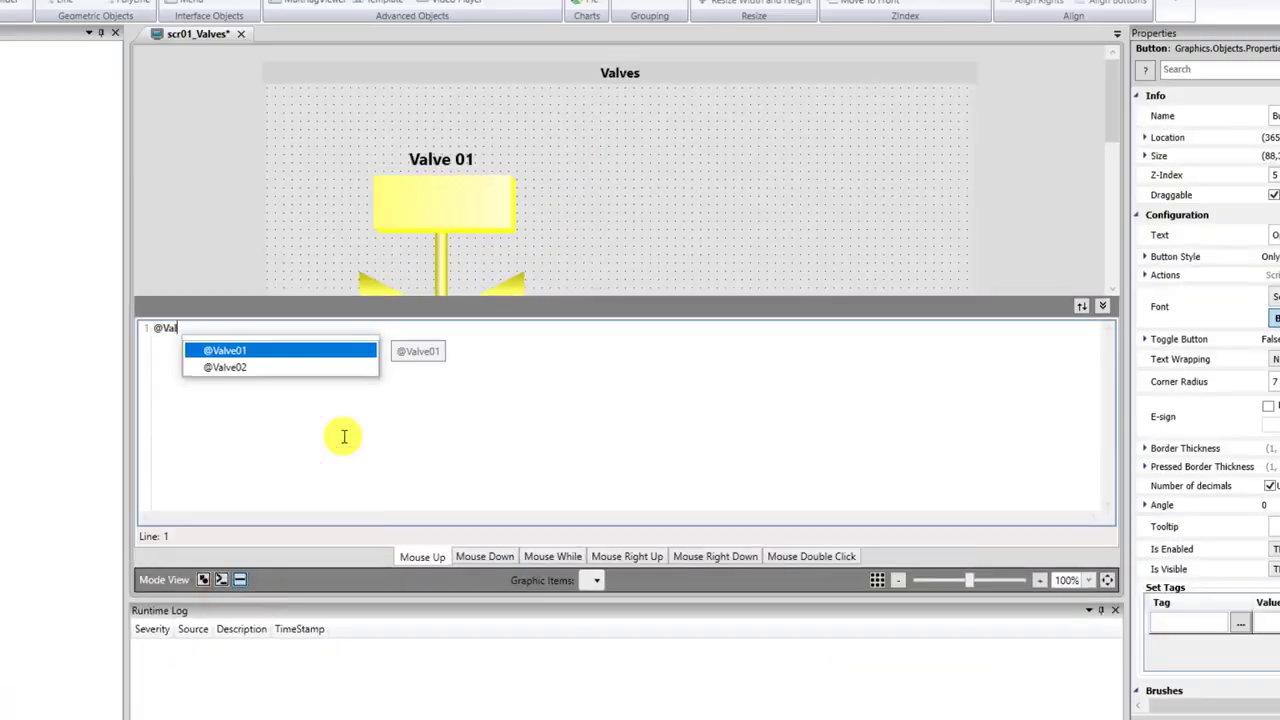
key("Return")
type(".cmd = true;")
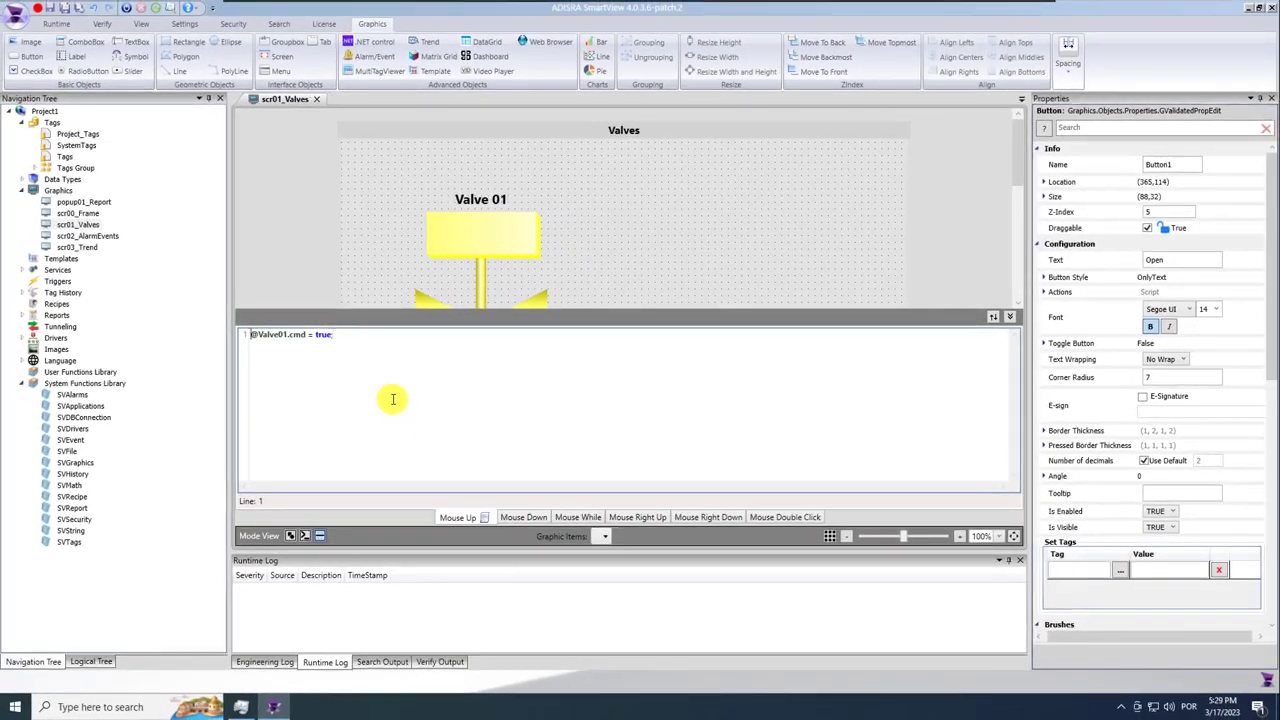
left_click(1013, 318)
left_click(514, 371)
left_click(320, 535)
left_click(378, 432)
type("@valve01.cmd")
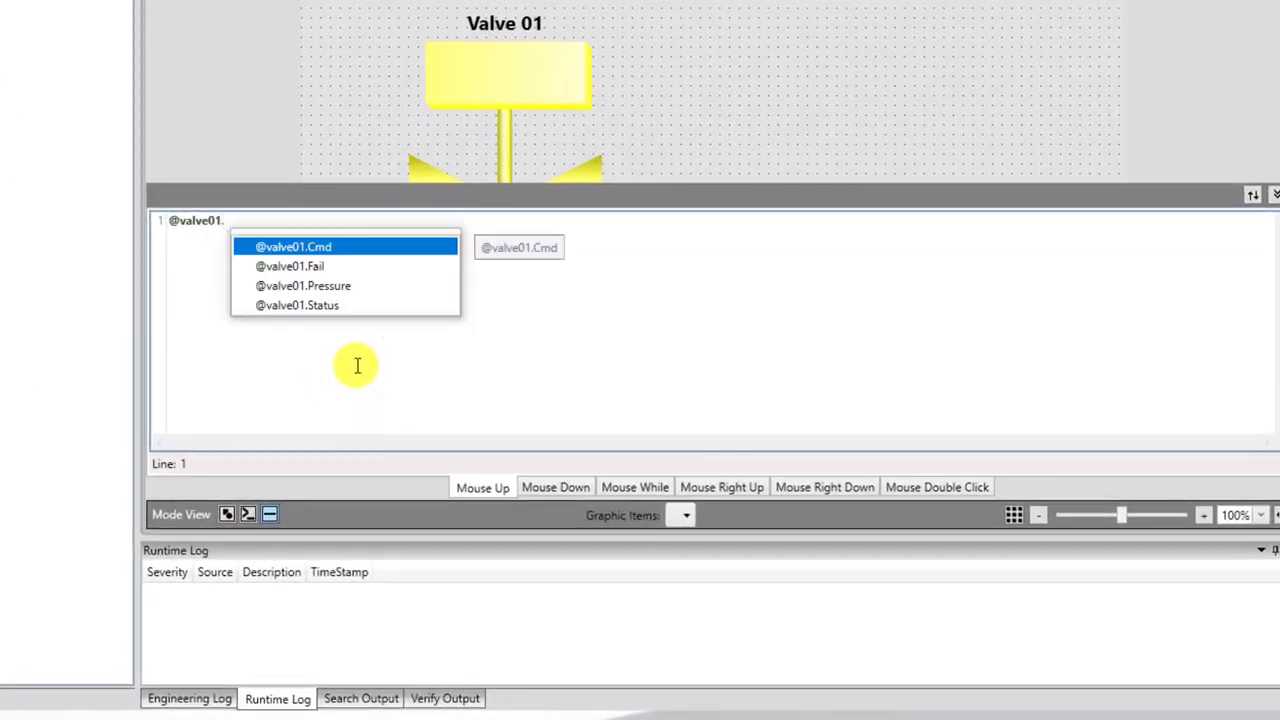
type(" = t")
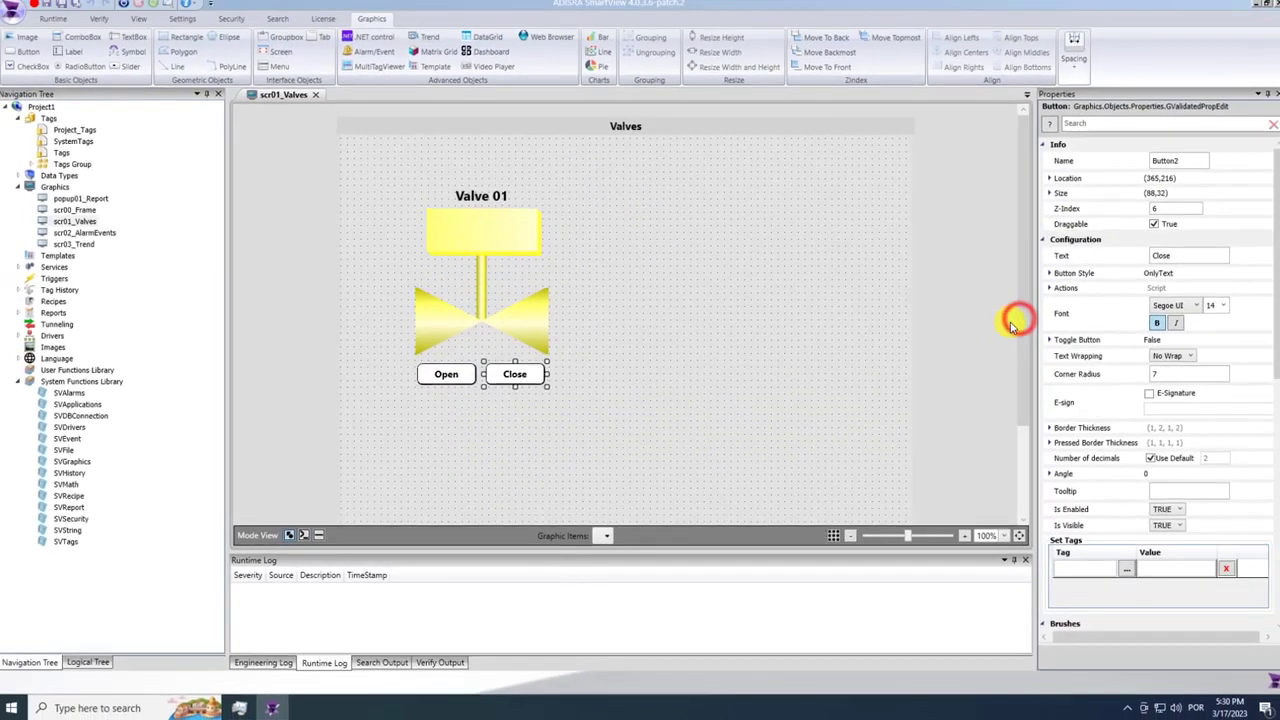
left_click(679, 411)
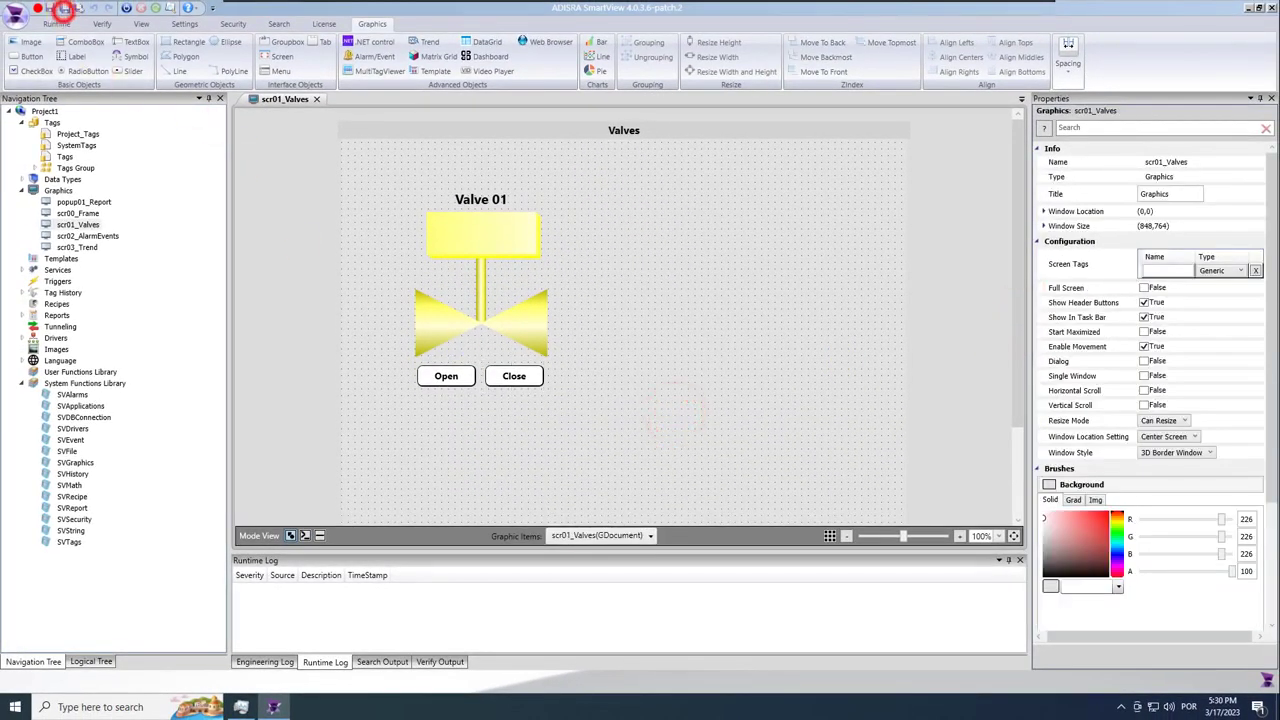
Draw a text box under the Open and Close buttons and adjust its size and corner radius.
left_click(124, 43)
left_click_drag(421, 395, 542, 408)
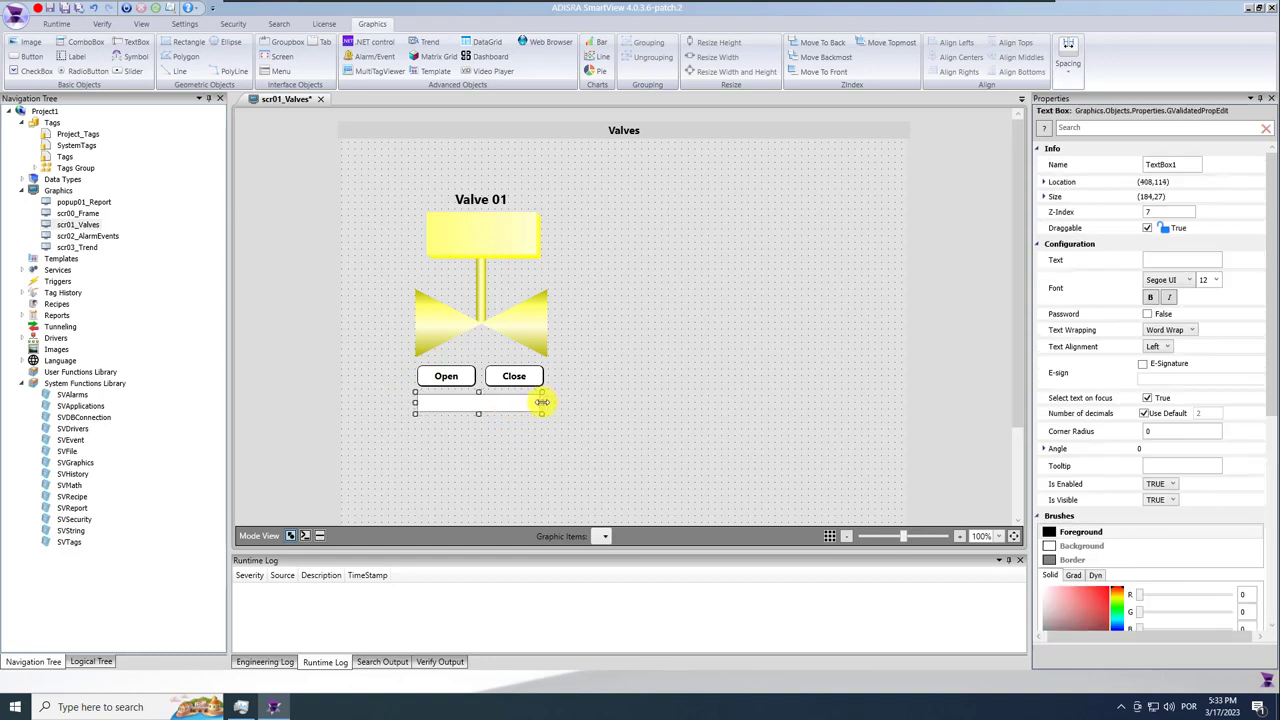
left_click_drag(543, 401, 547, 401)
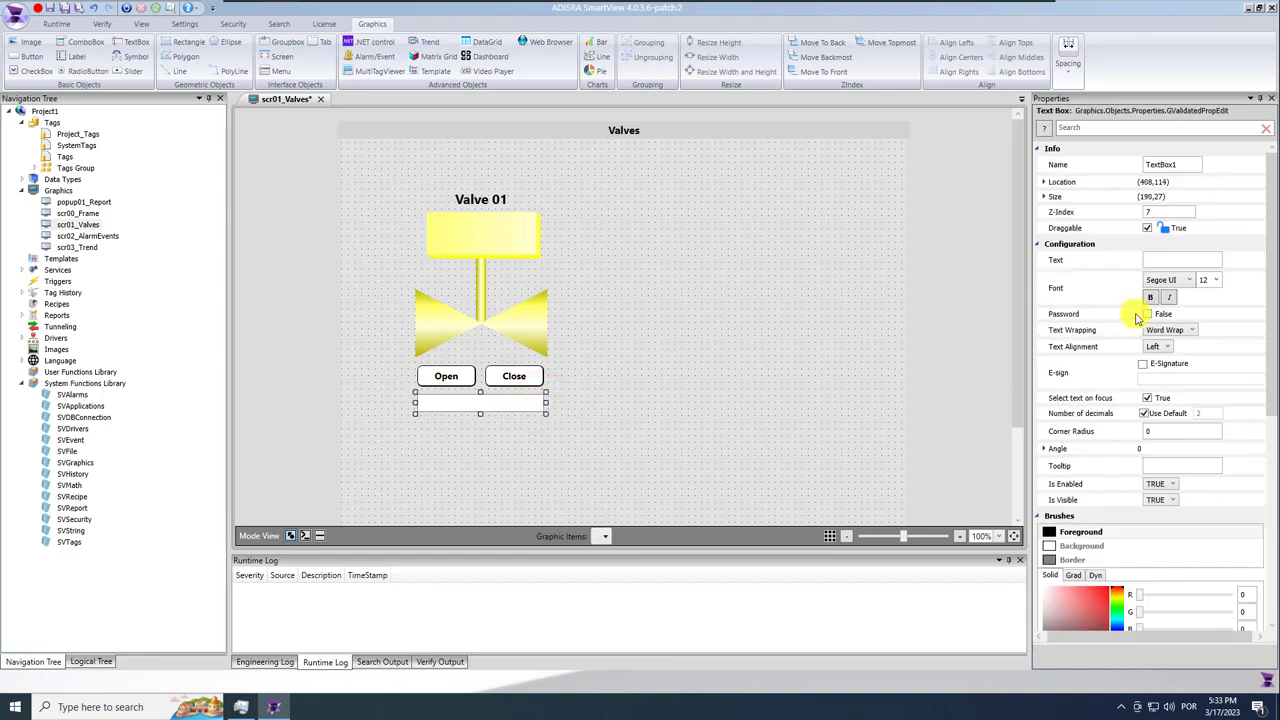
left_click(1160, 432)
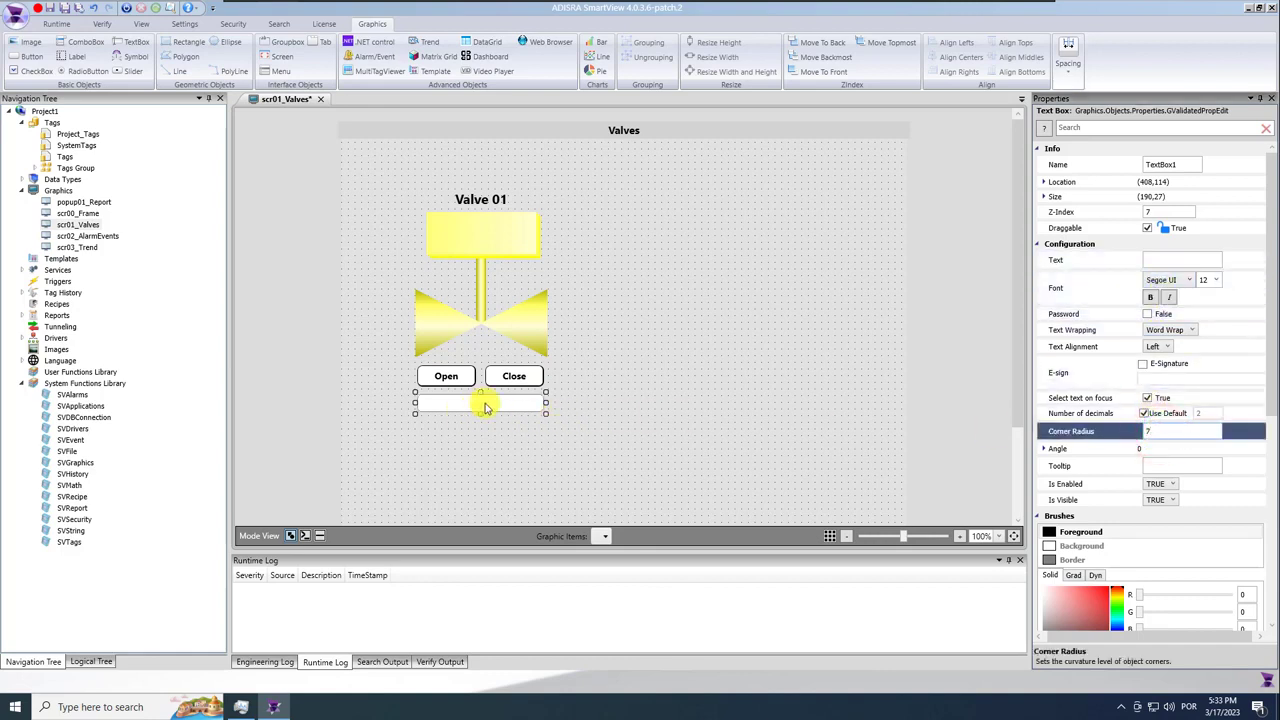
left_click_drag(481, 395, 482, 393)
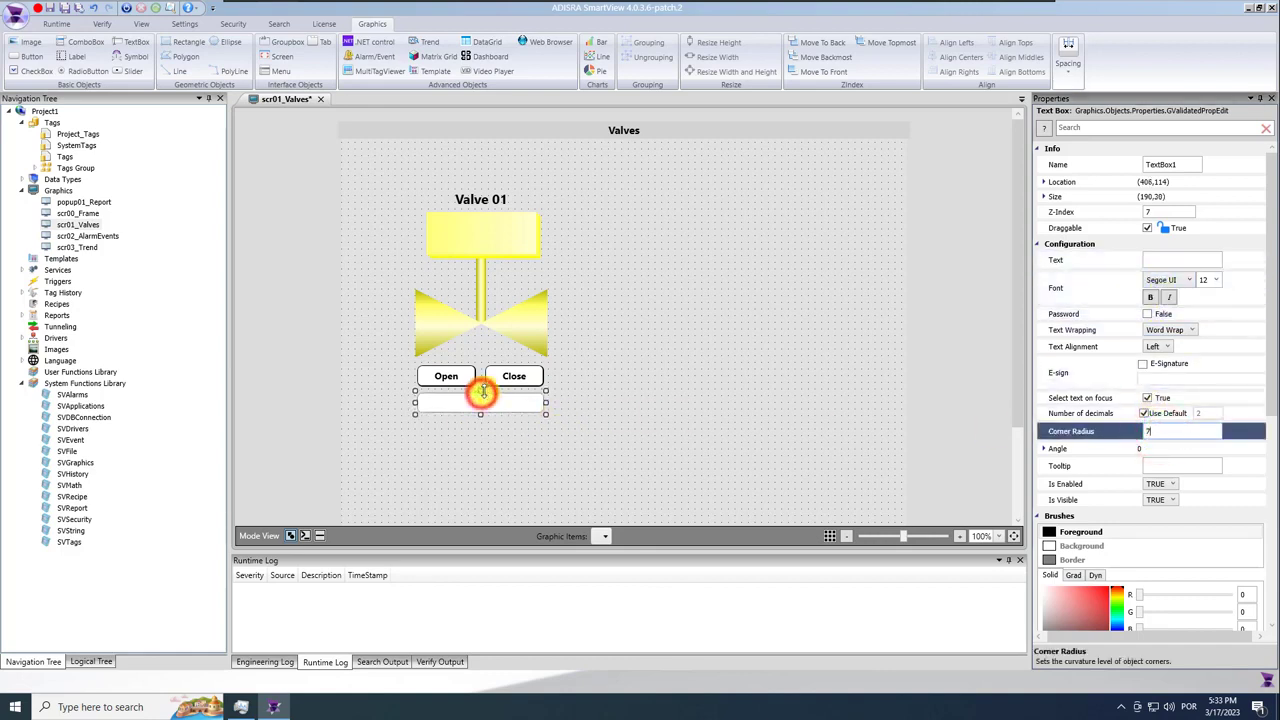
left_click(501, 407)
left_click(1163, 262)
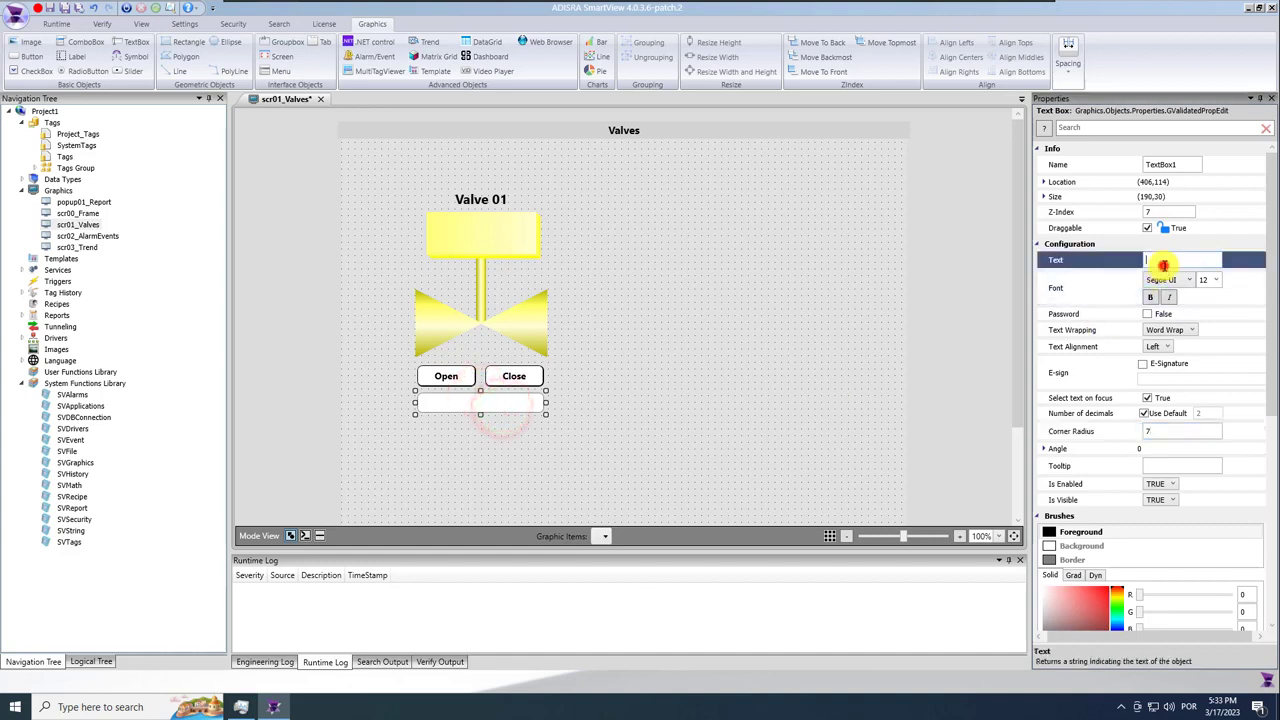
type("@Valve01.")
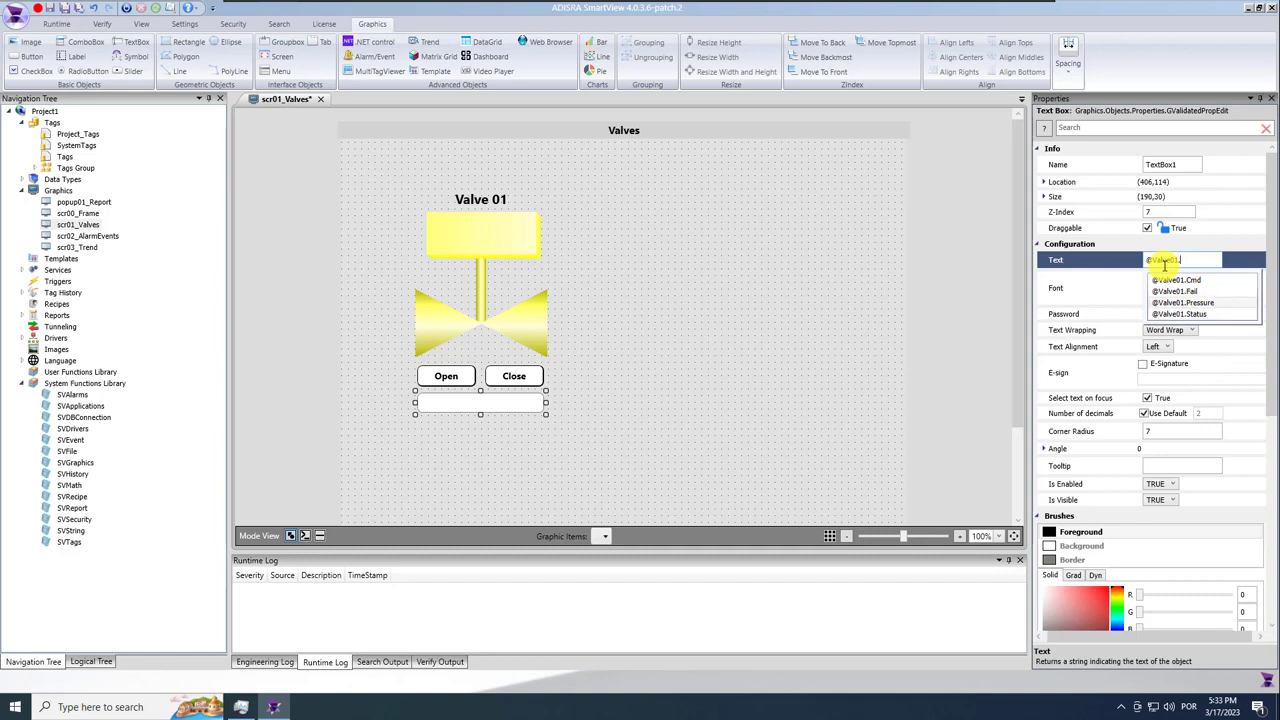
key("Return")
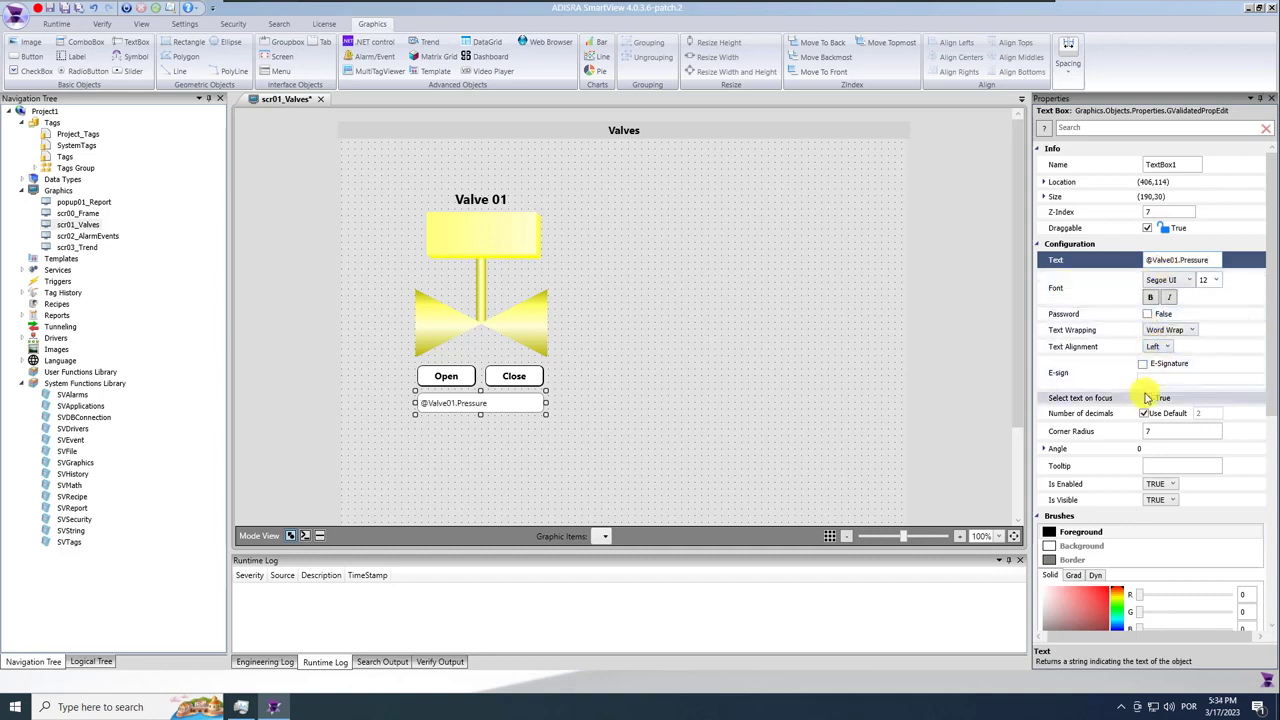
left_click(1160, 346)
left_click(1158, 370)
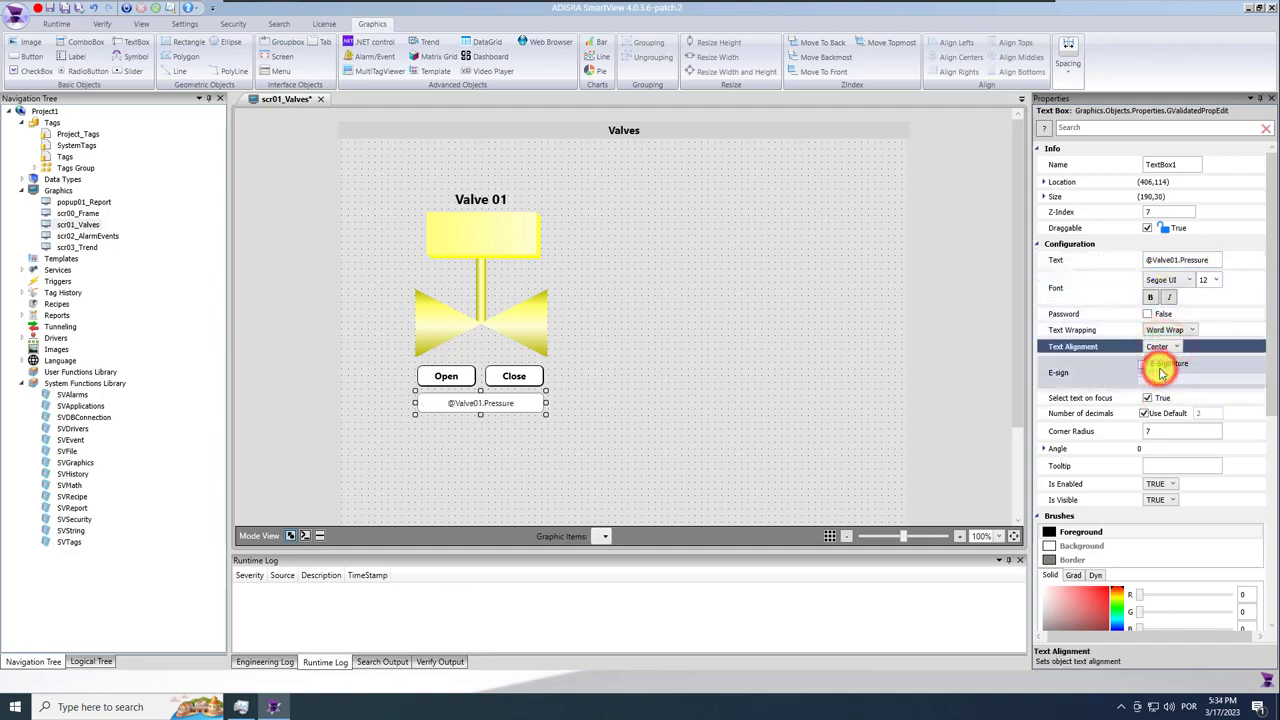
left_click(1208, 260)
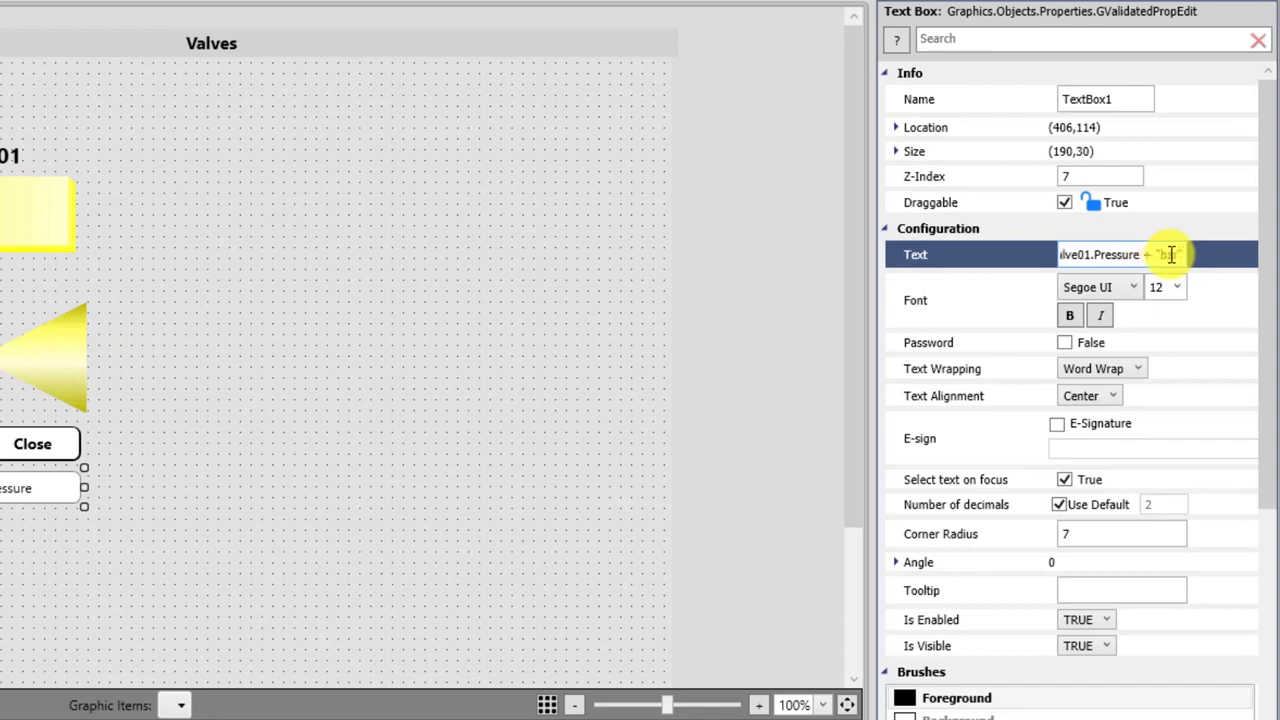
left_click(516, 305)
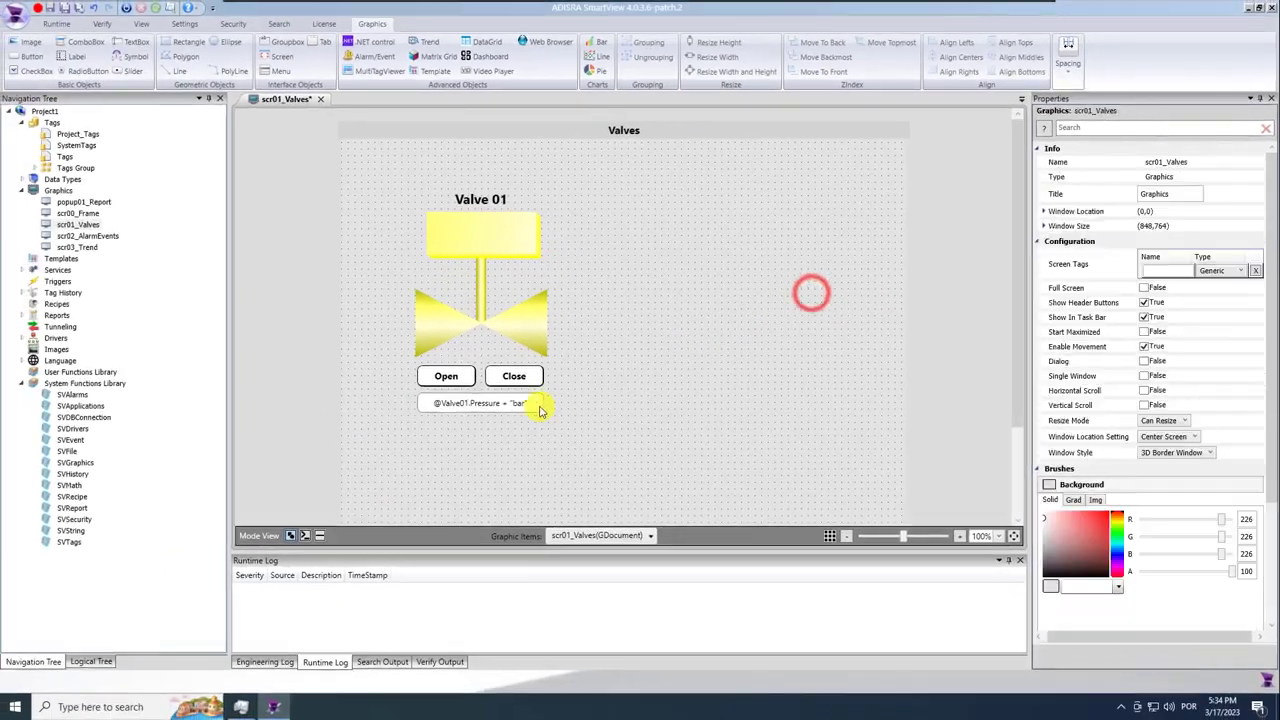
left_click(65, 9)
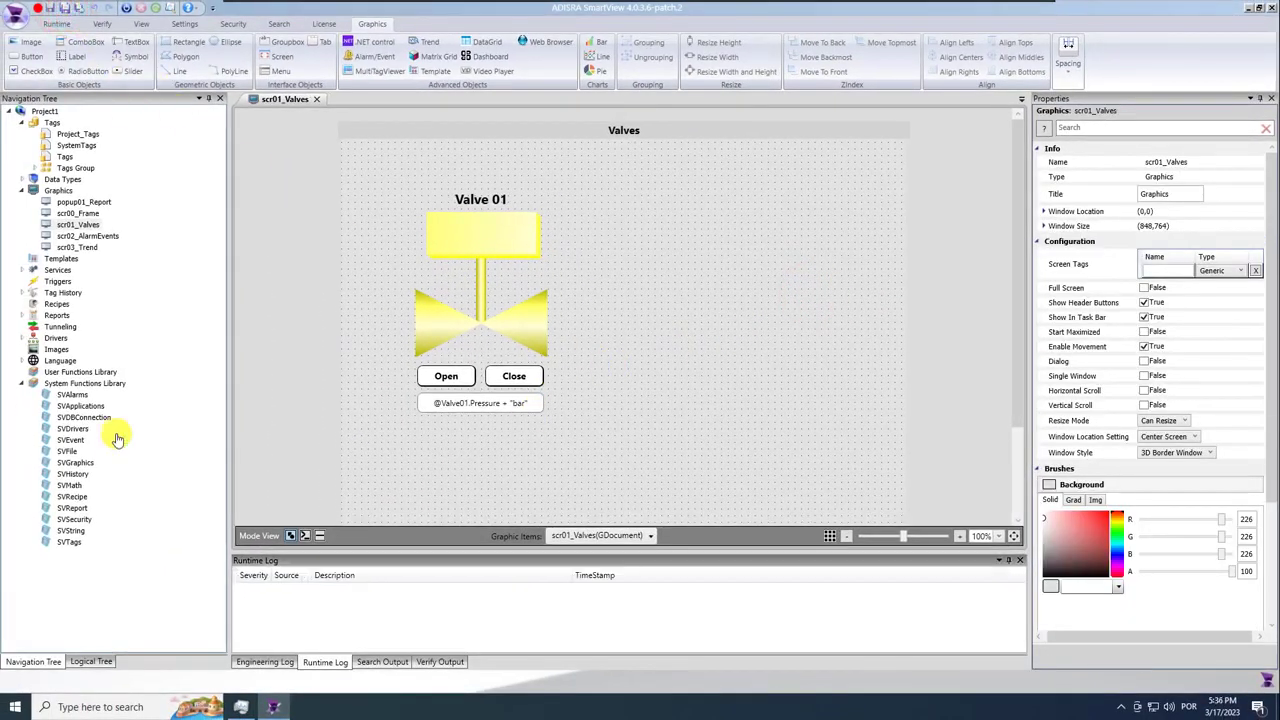
left_click(484, 444)
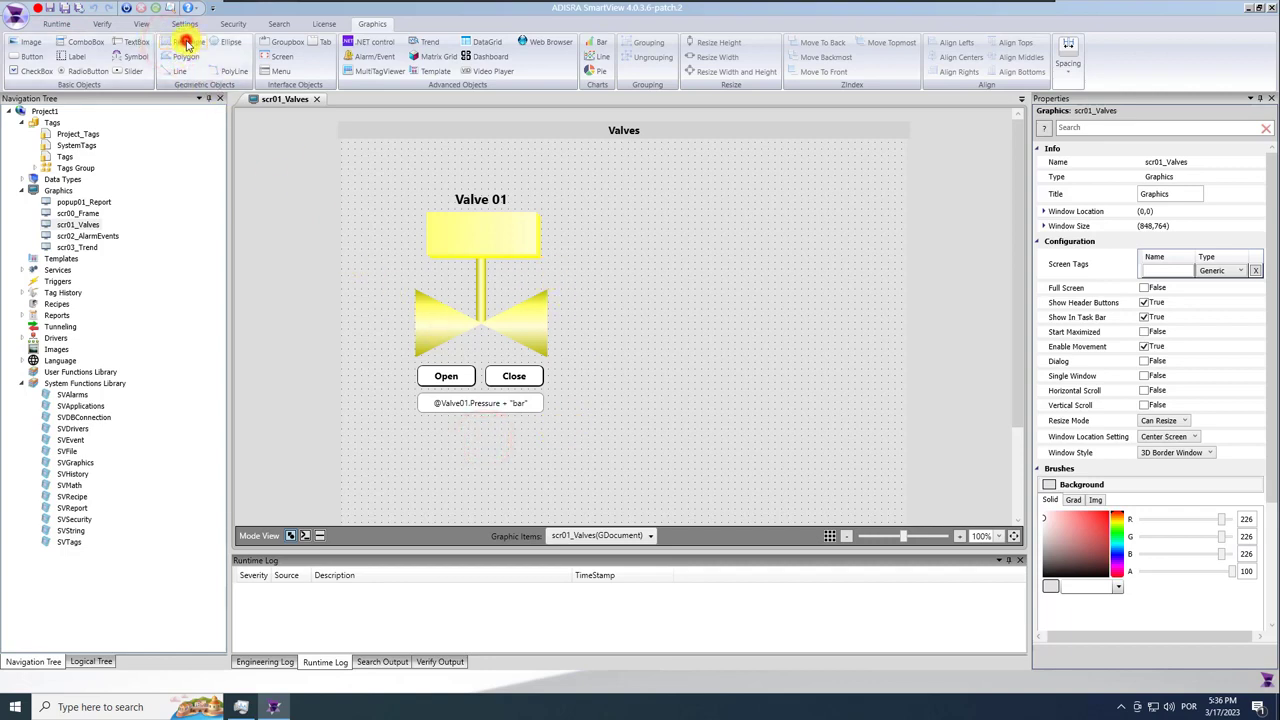
left_click_drag(557, 221, 580, 290)
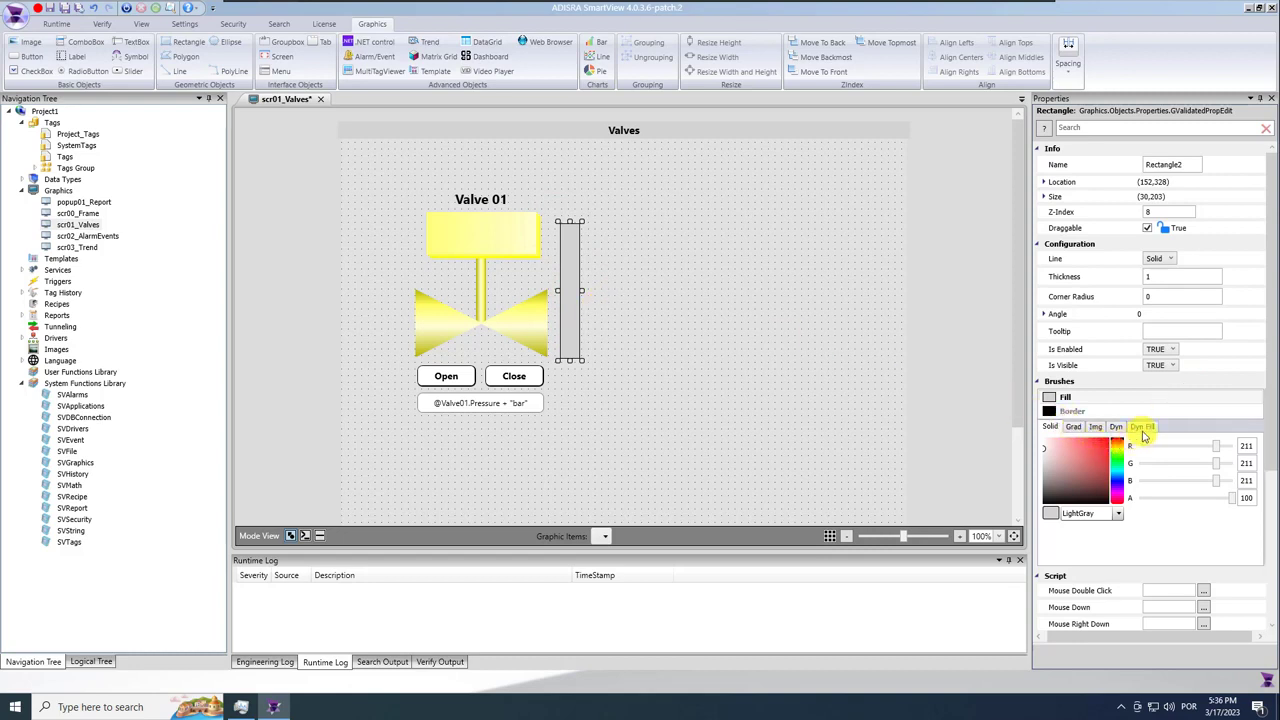
left_click(1143, 427)
left_click(1146, 444)
type("@valve01")
left_click(1143, 467)
type(".")
left_click(1166, 486)
Make the rectangle's dynamic fill vertical and teal.
left_click(1143, 469)
left_click(1143, 467)
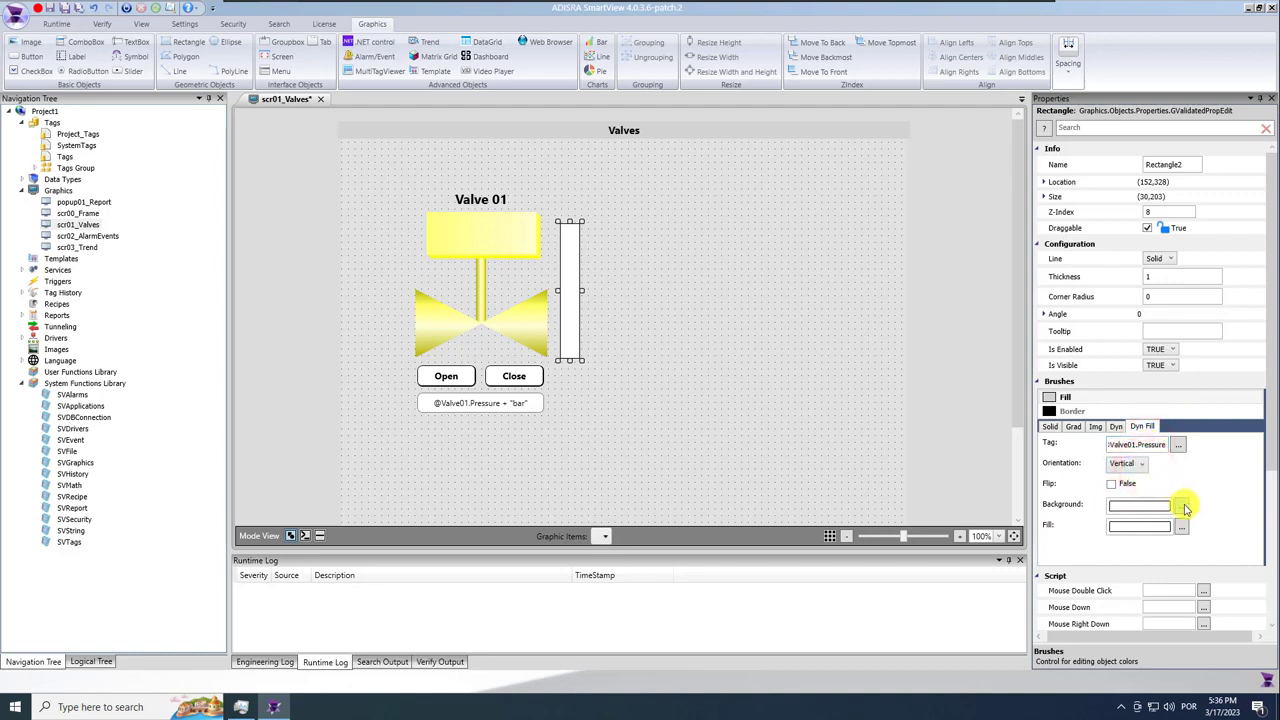
left_click(1181, 527)
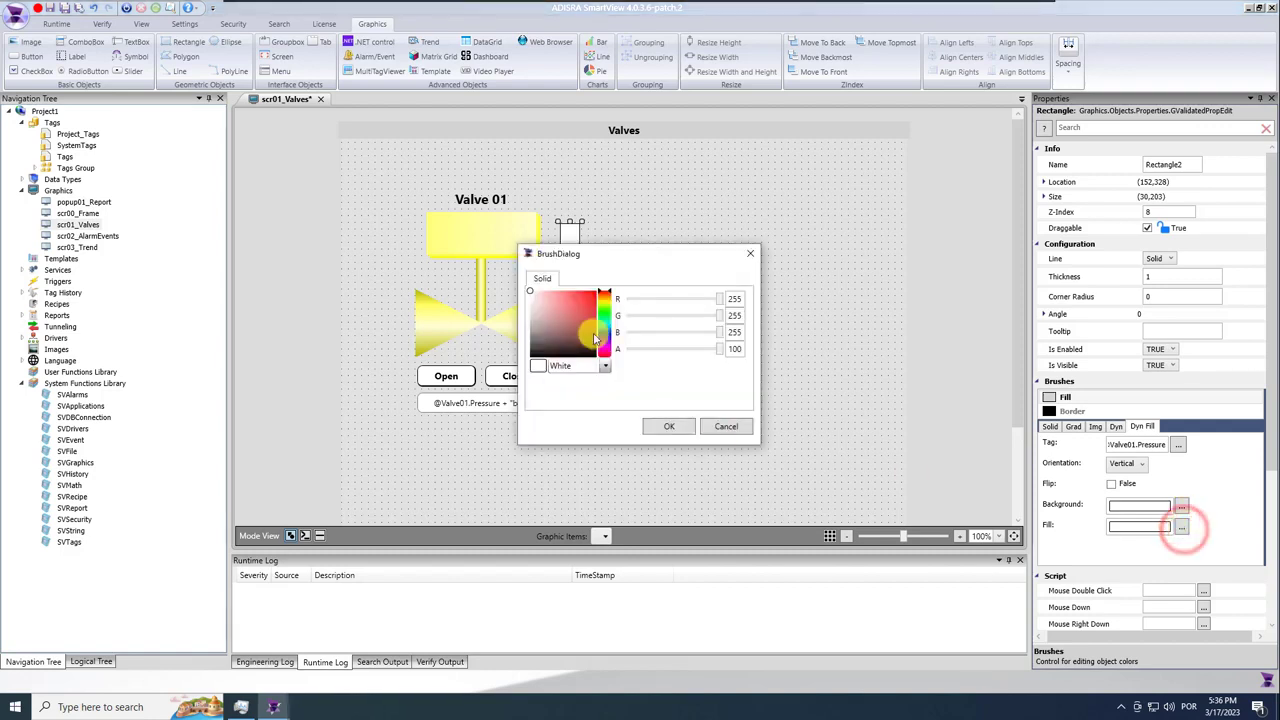
left_click(604, 330)
left_click(596, 305)
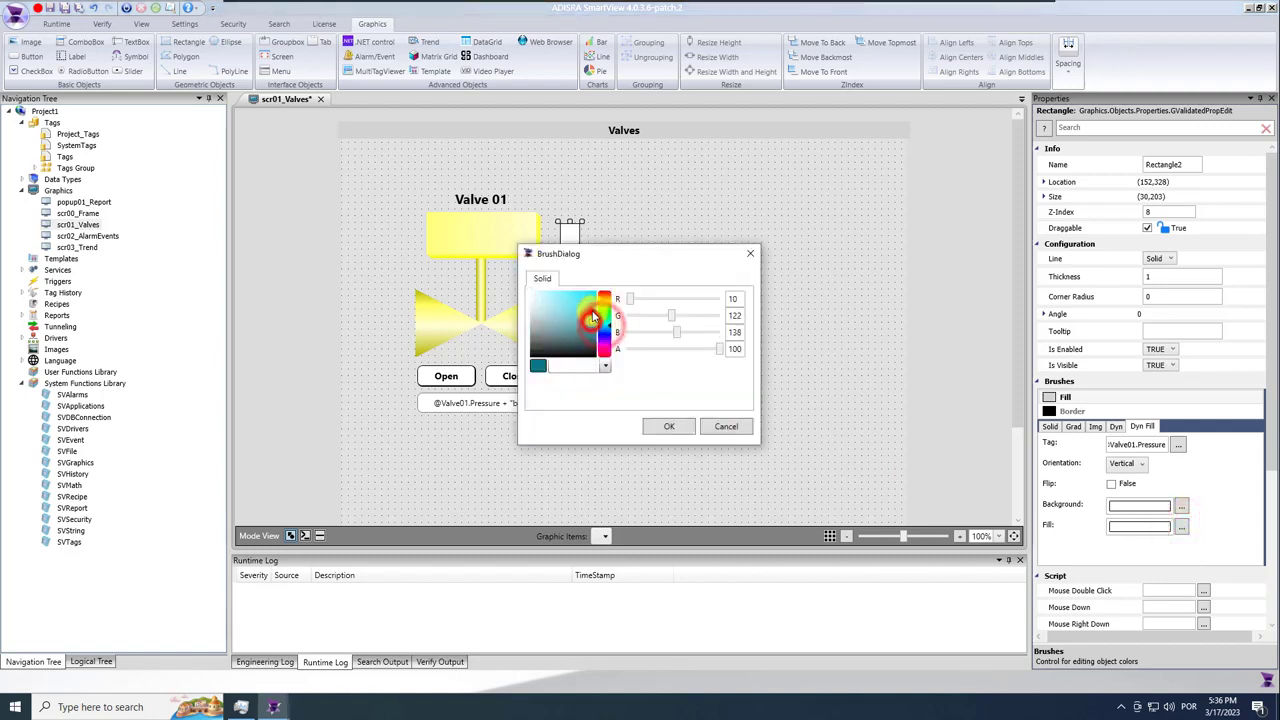
left_click(667, 428)
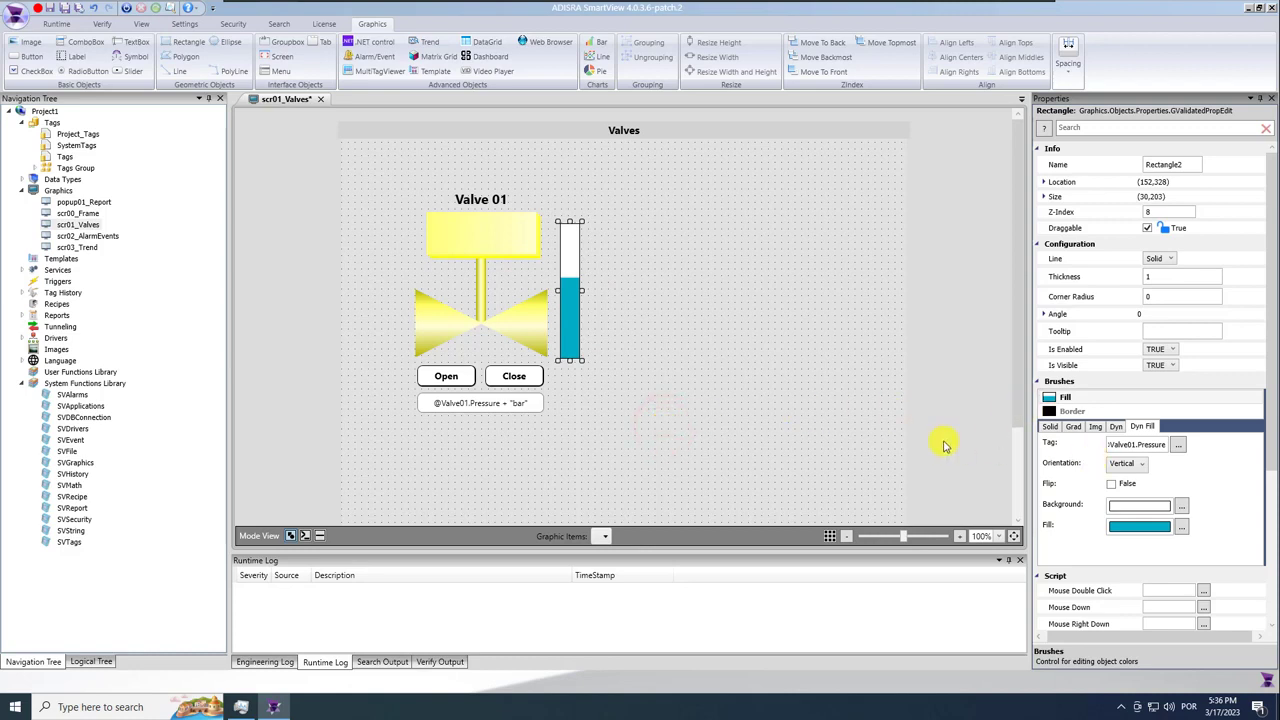
Give the level bar corner radius 7, save, and draw a slider below the text box.
left_click(1162, 296)
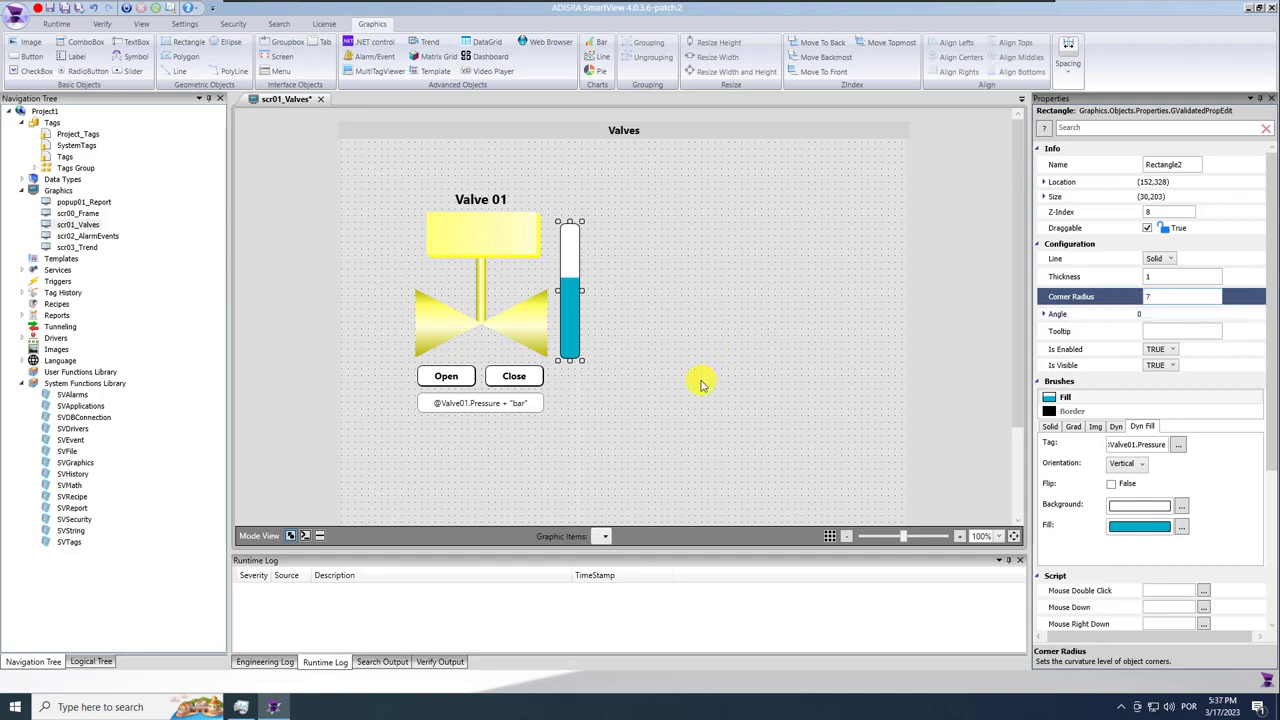
left_click(620, 370)
left_click(65, 10)
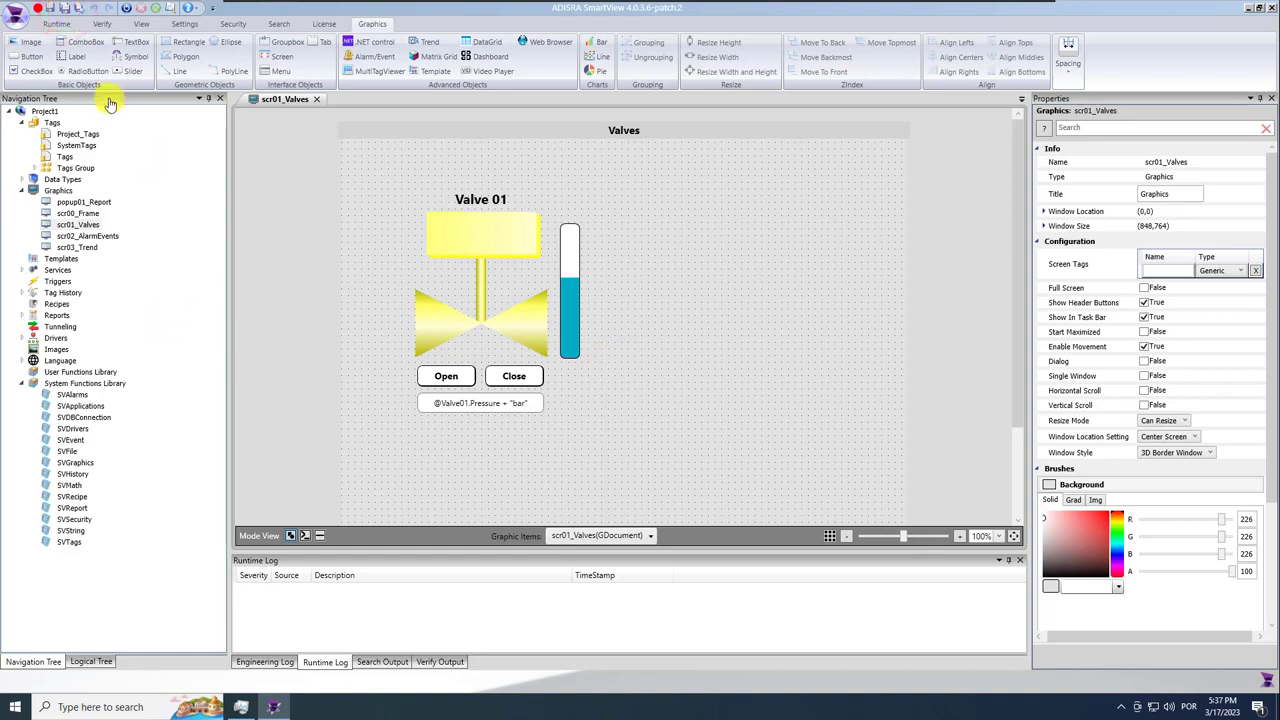
left_click(127, 71)
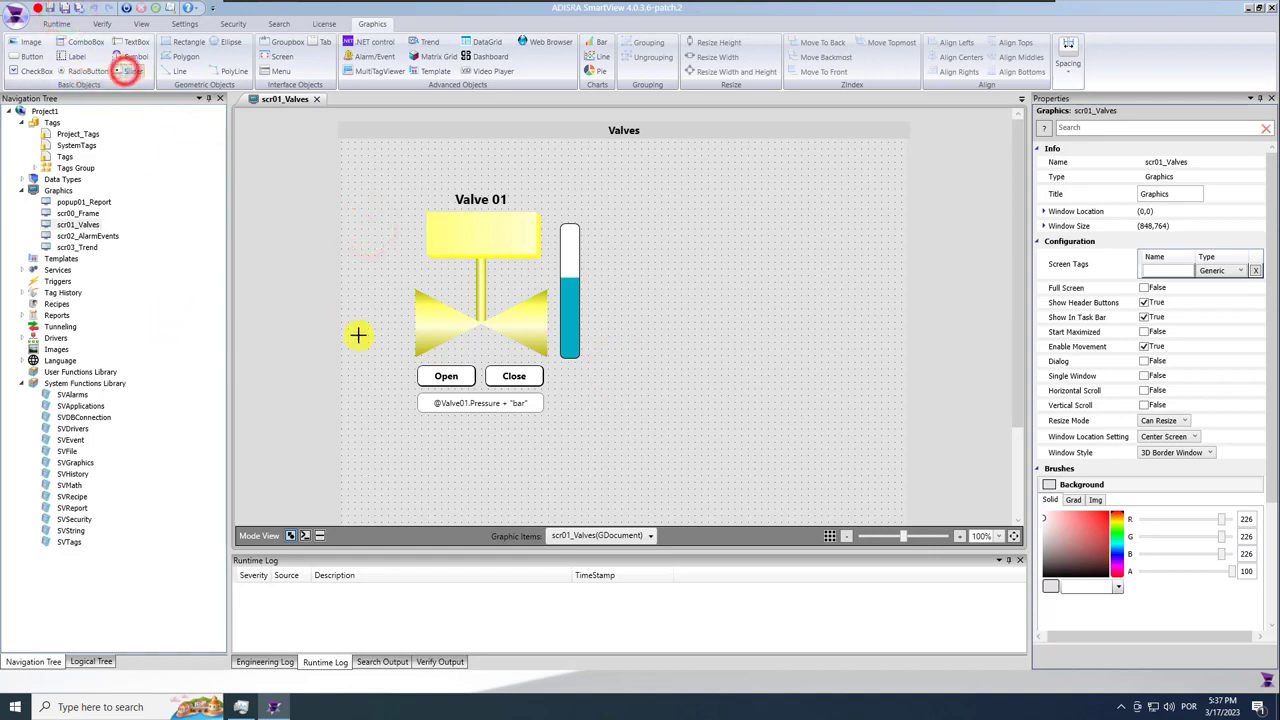
mouse_move(458, 431)
left_mouse_down()
mouse_move(546, 431)
mouse_move(482, 437)
left_mouse_up()
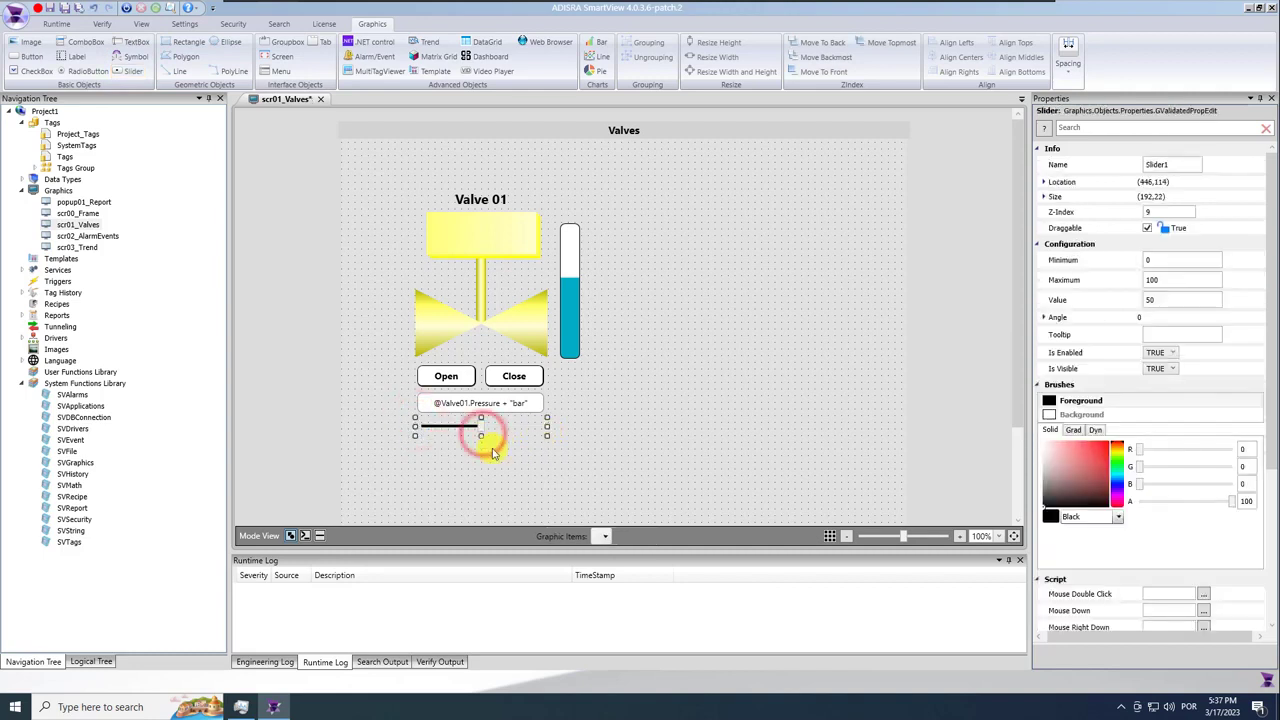
Check the slider's min/max against Valve01.Pressure's maximum of 100 in Project_Tags.
left_click(1160, 259)
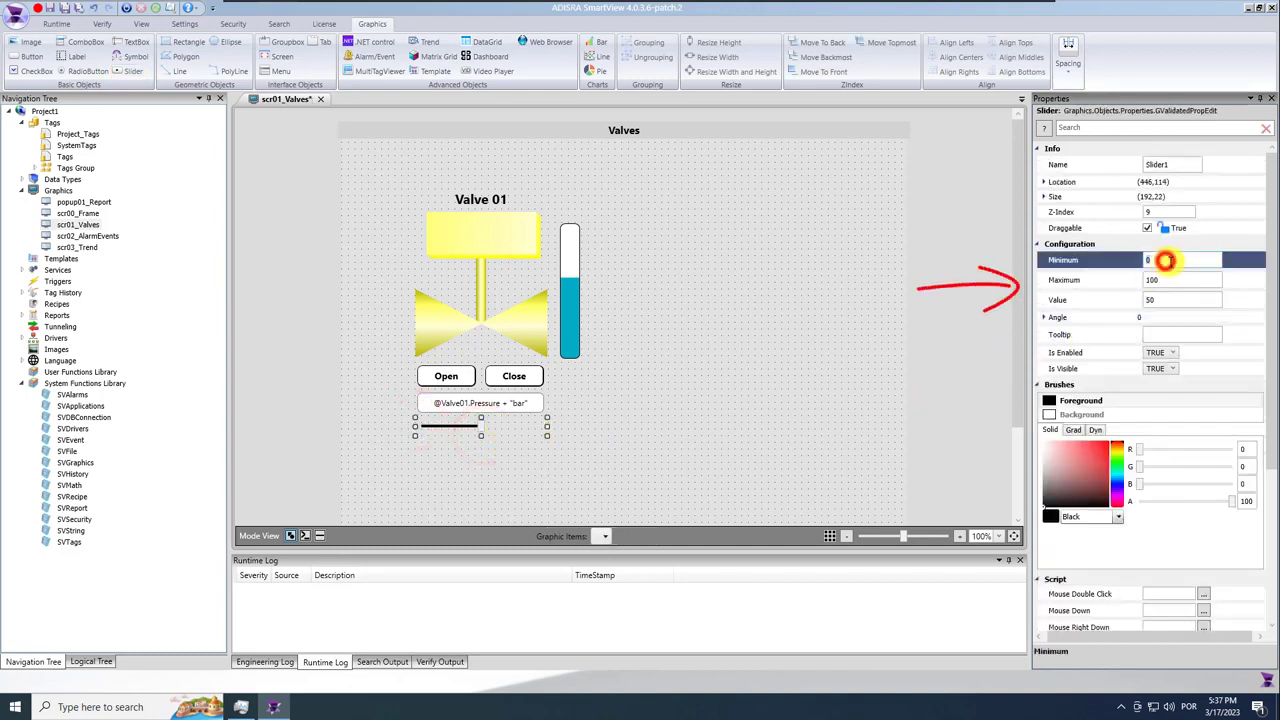
left_click(1166, 281)
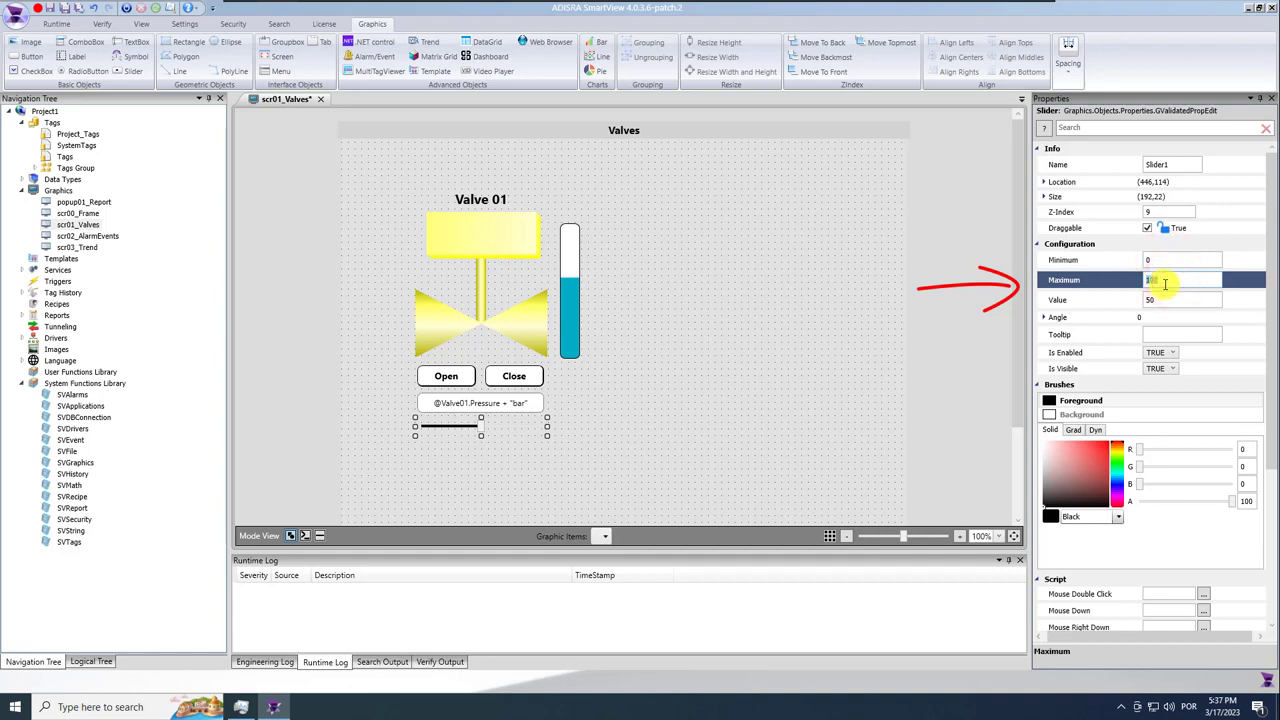
double_click(65, 158)
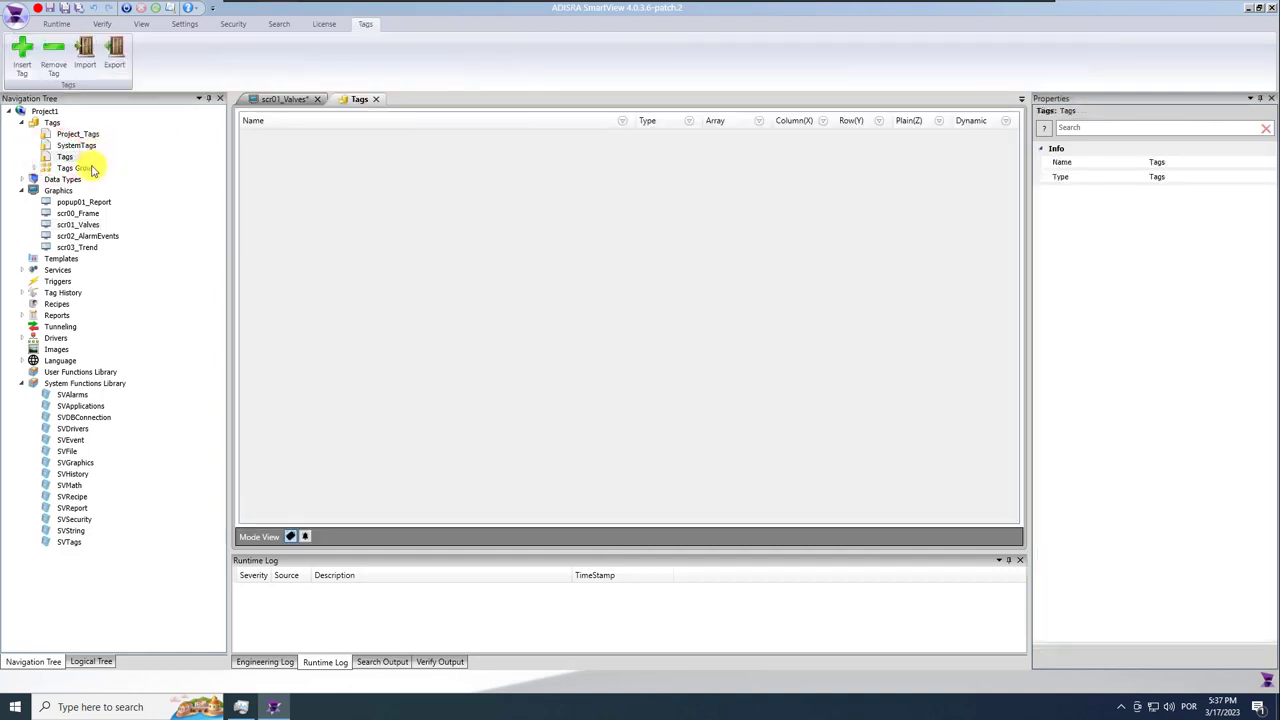
left_click(378, 98)
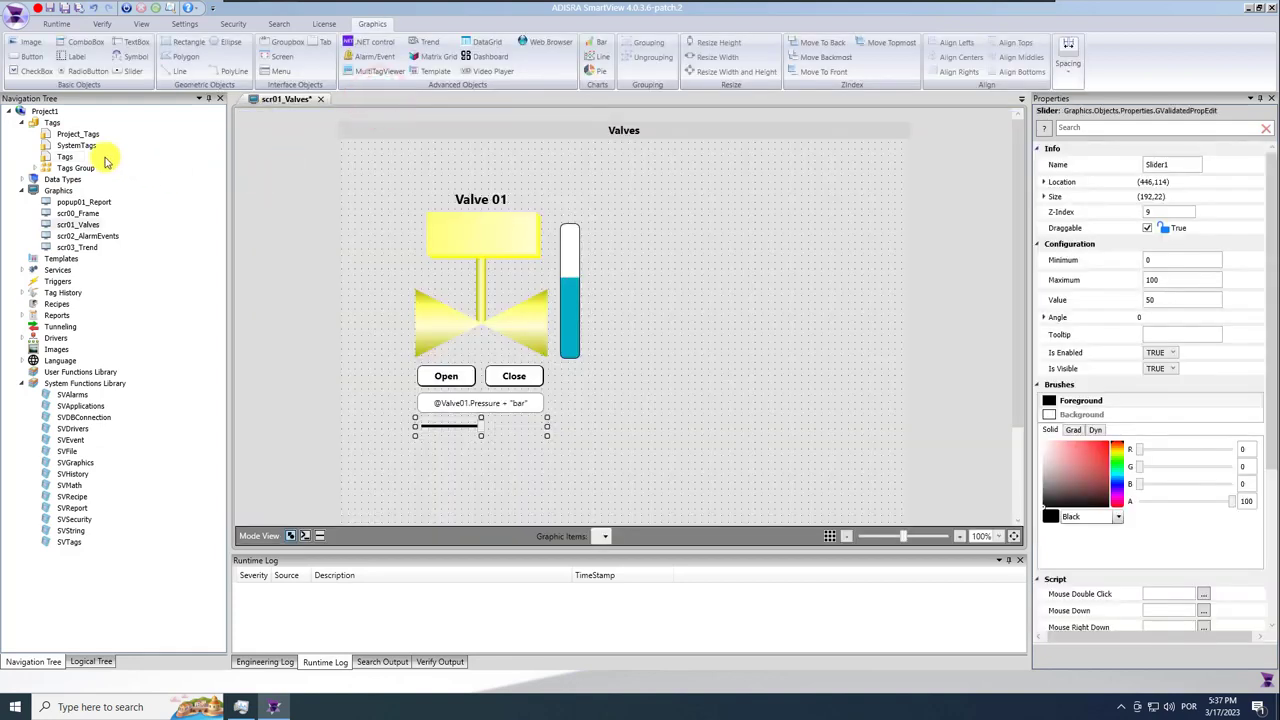
left_click(72, 138)
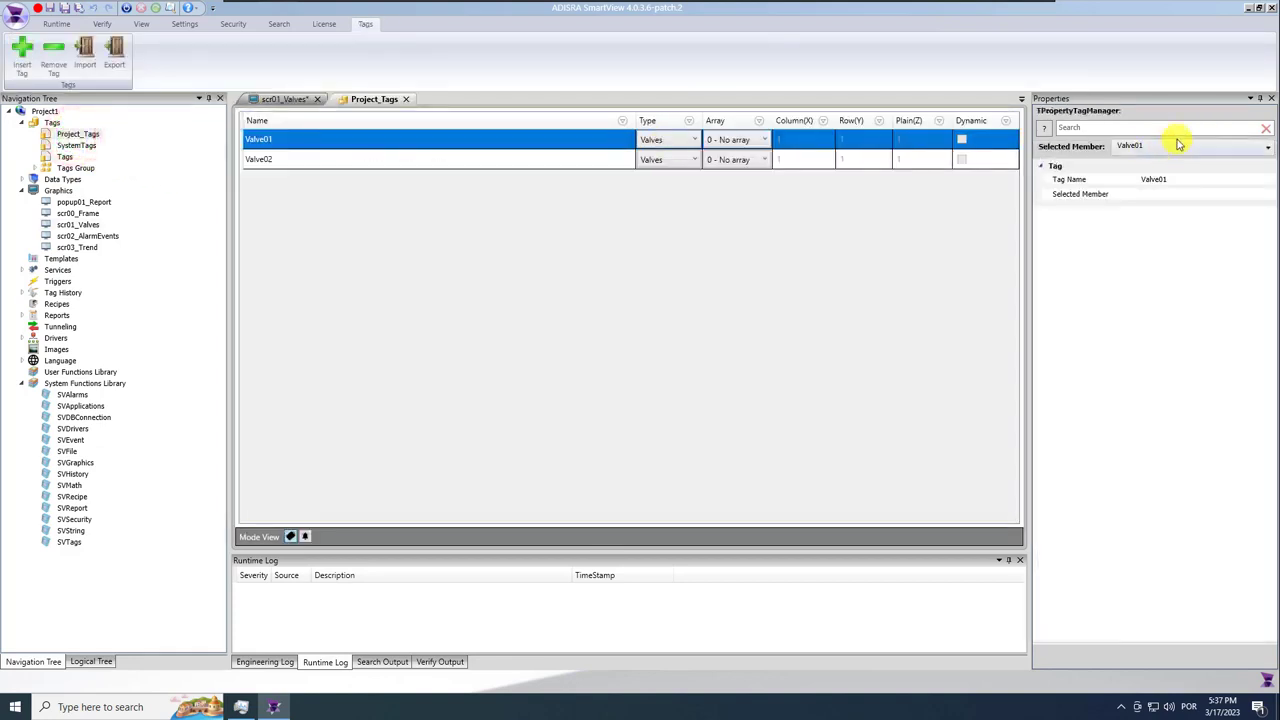
left_click(1190, 145)
left_click(1166, 181)
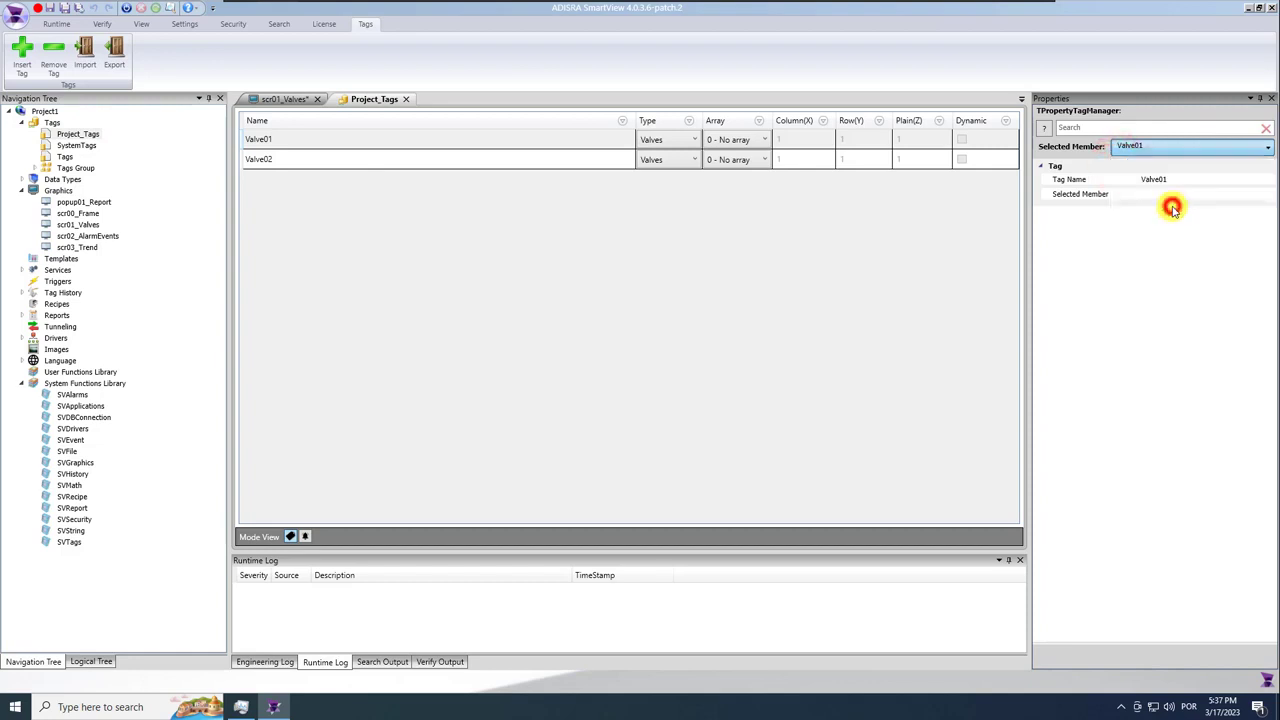
left_click(1158, 281)
left_click(1163, 298)
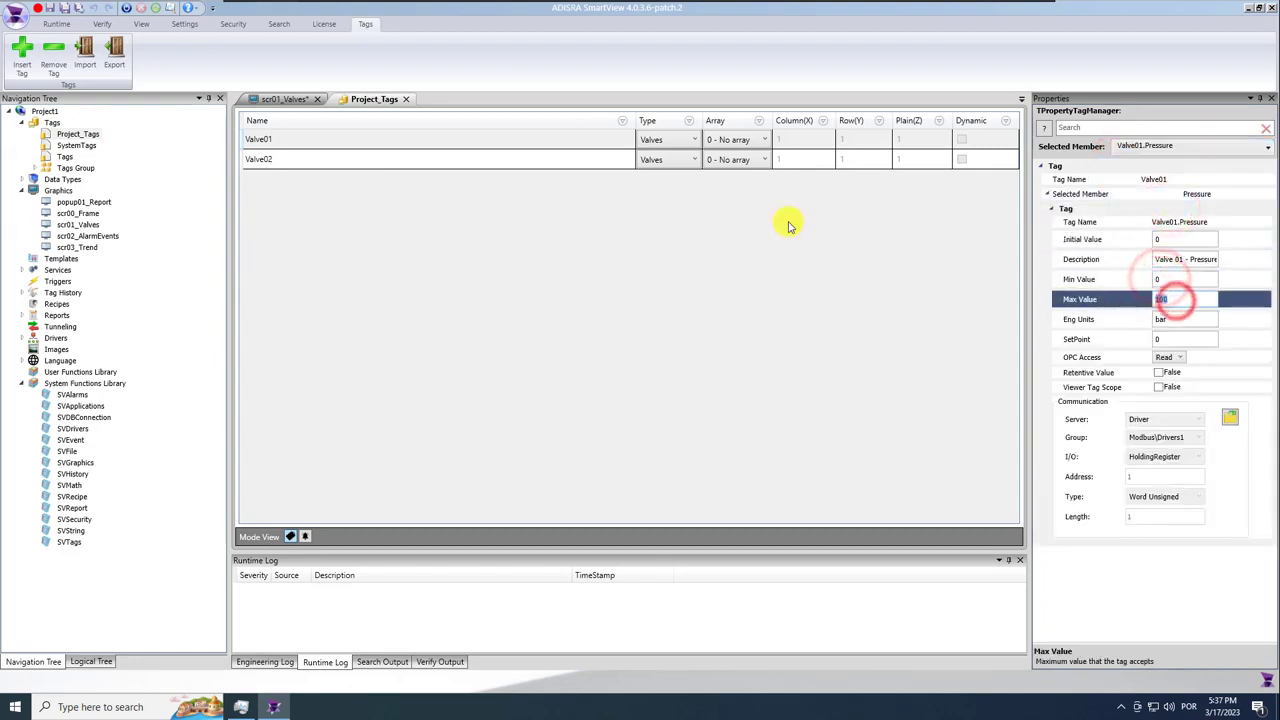
left_click(405, 100)
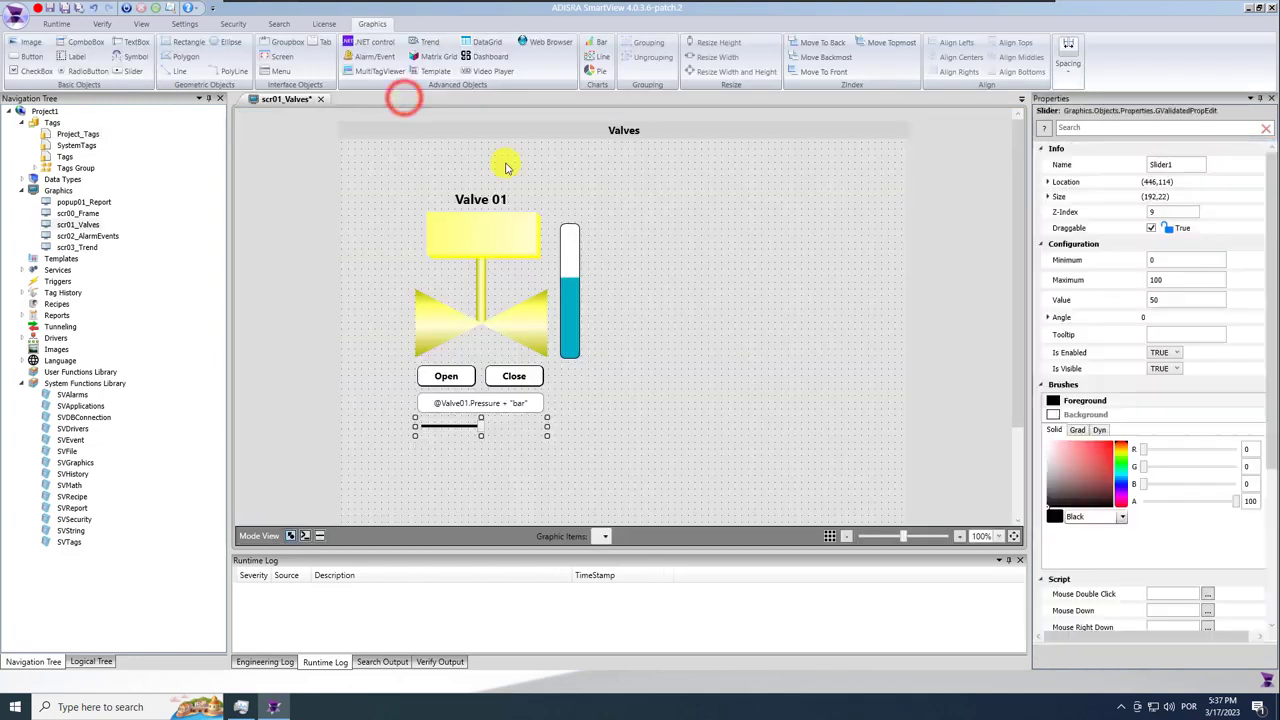
left_click(487, 428)
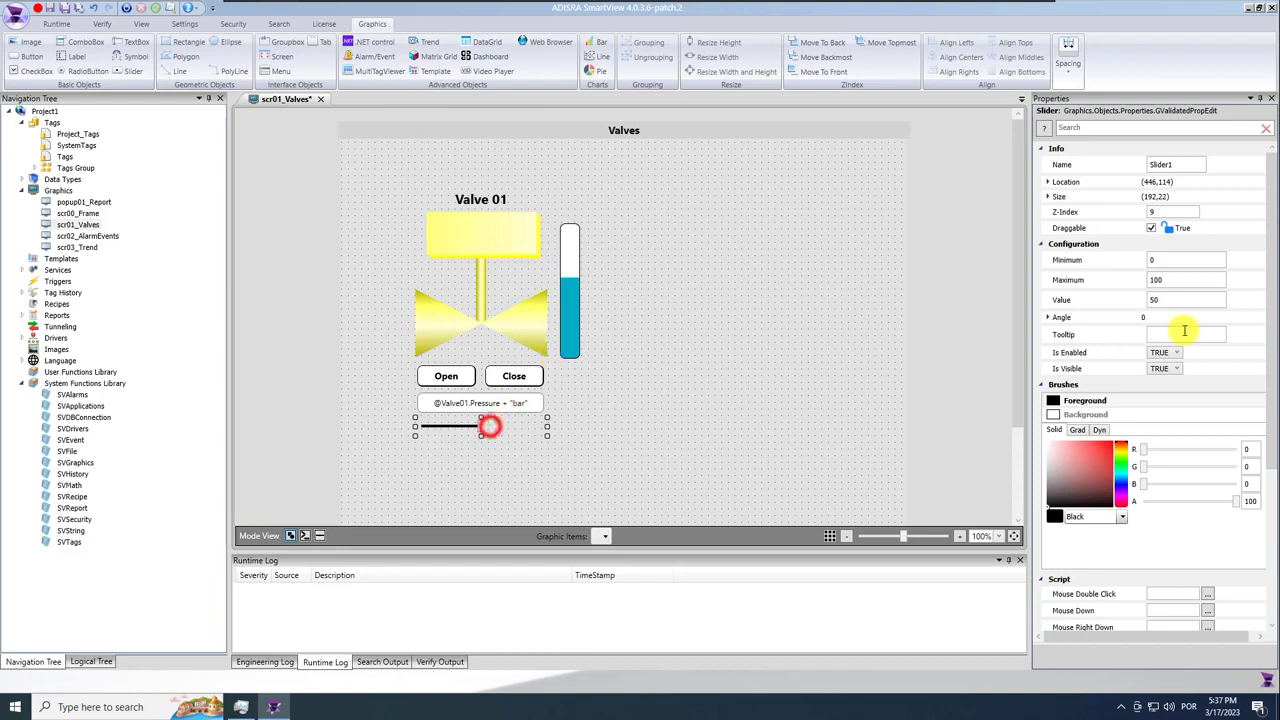
left_click(1163, 300)
left_click(1166, 322)
left_click(1208, 344)
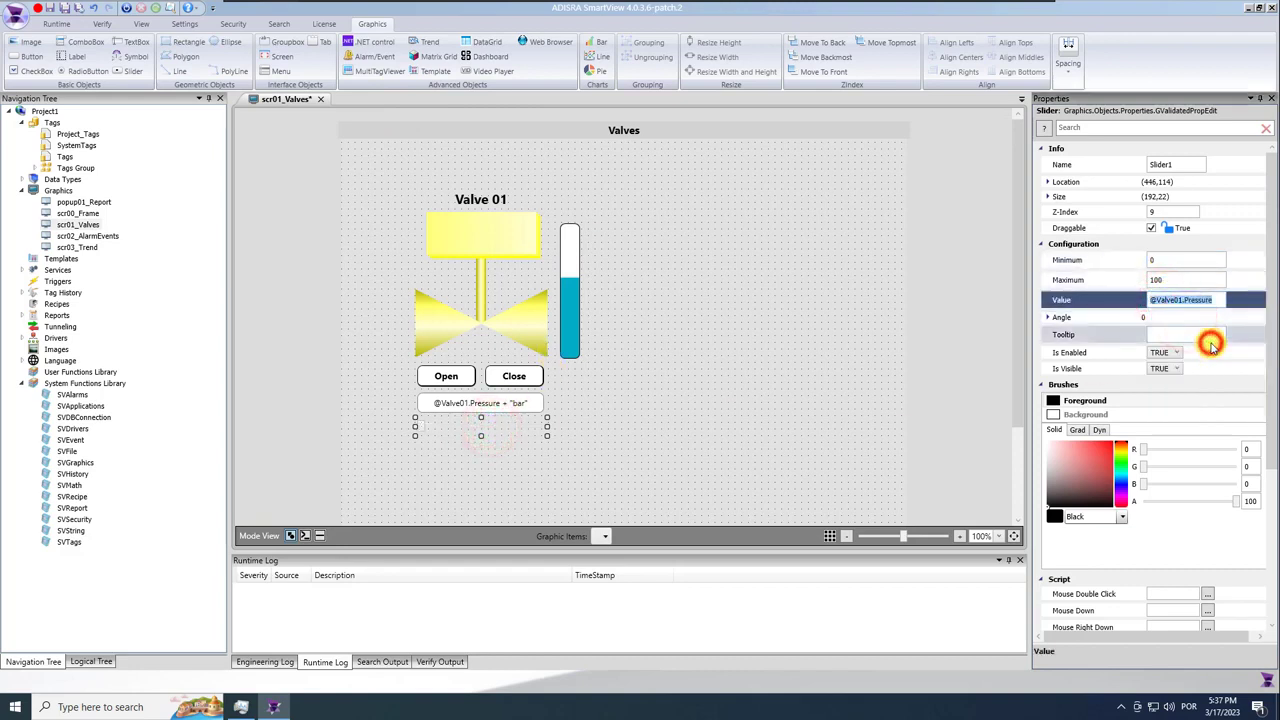
left_click(63, 9)
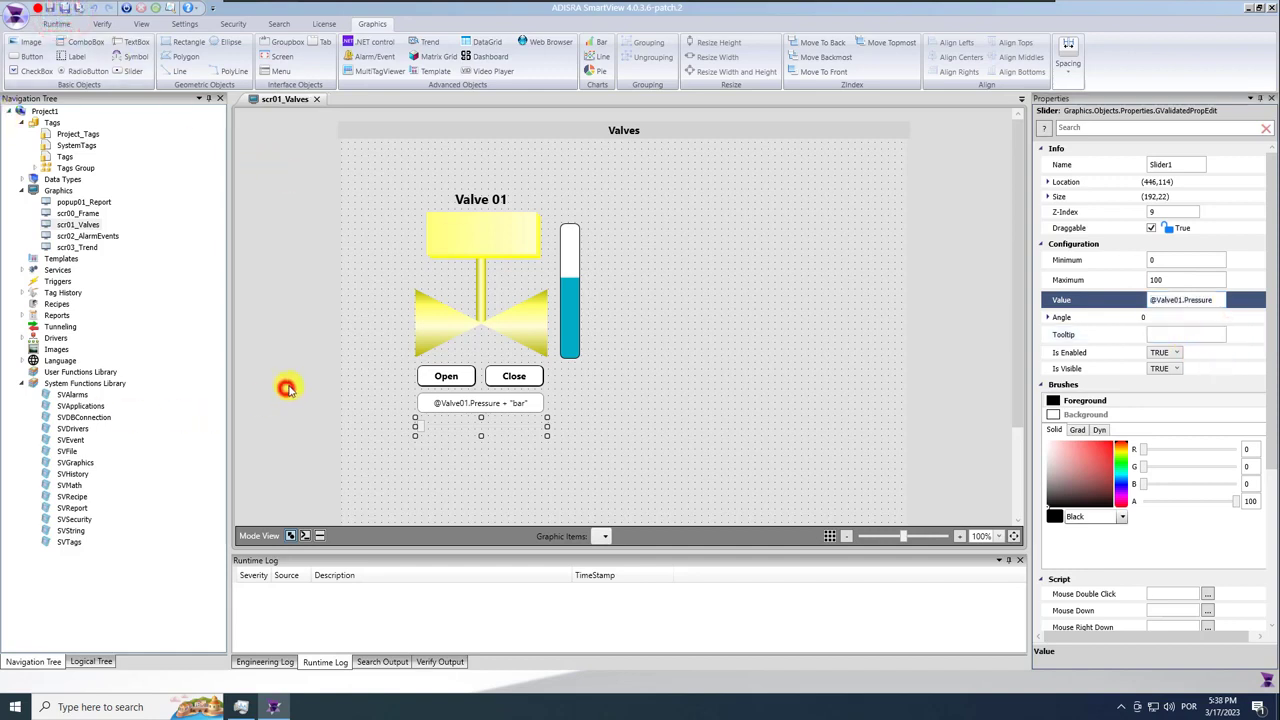
Copy the side panel rectangle from scr00_Frame and paste it, resized, around the Valve 01 group.
double_click(88, 214)
left_click(289, 311)
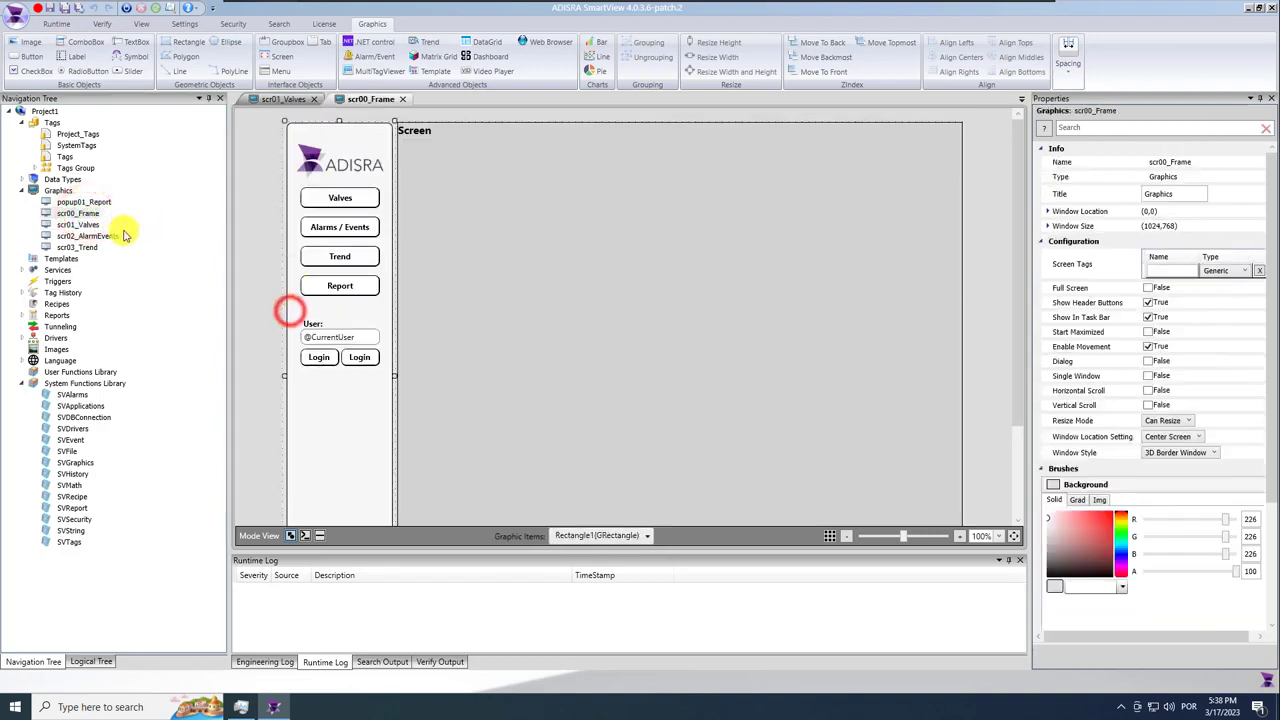
left_click(402, 99)
left_click(366, 300)
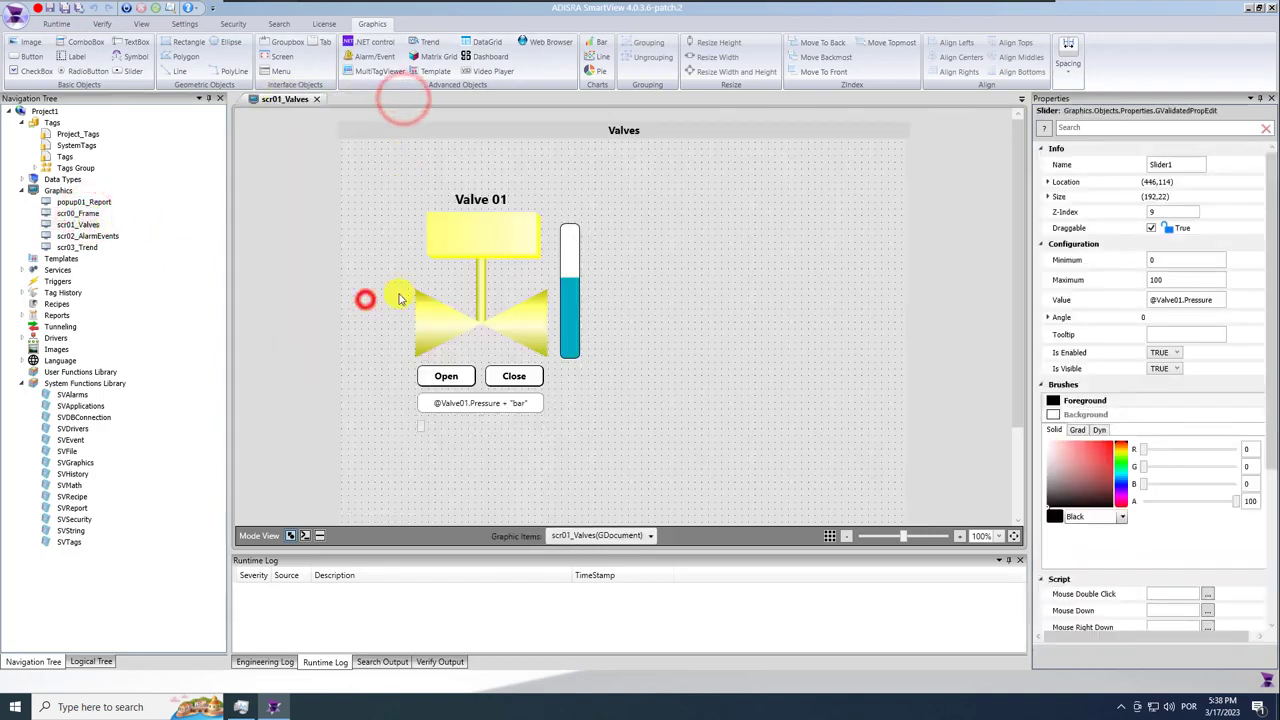
key("ctrl+v")
left_click_drag(456, 120, 558, 203)
Move the white panel backmost, save, and run the project.
left_click(836, 57)
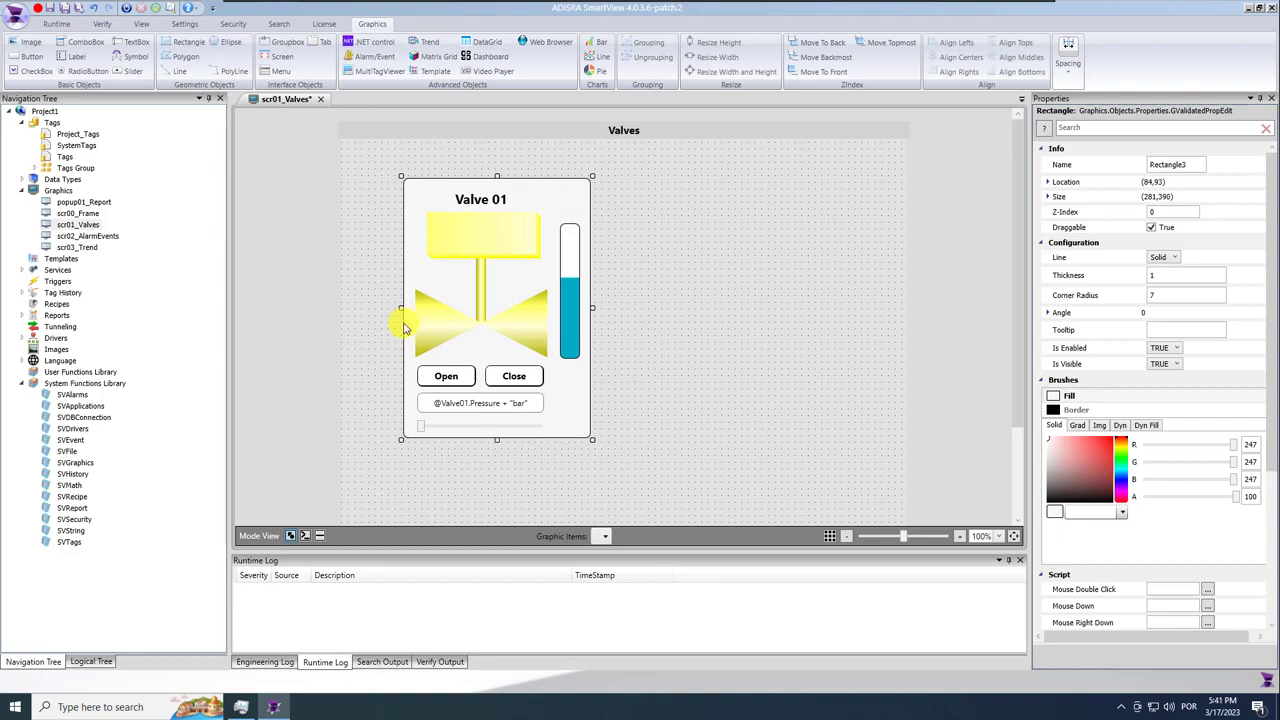
left_click(60, 8)
left_click(127, 10)
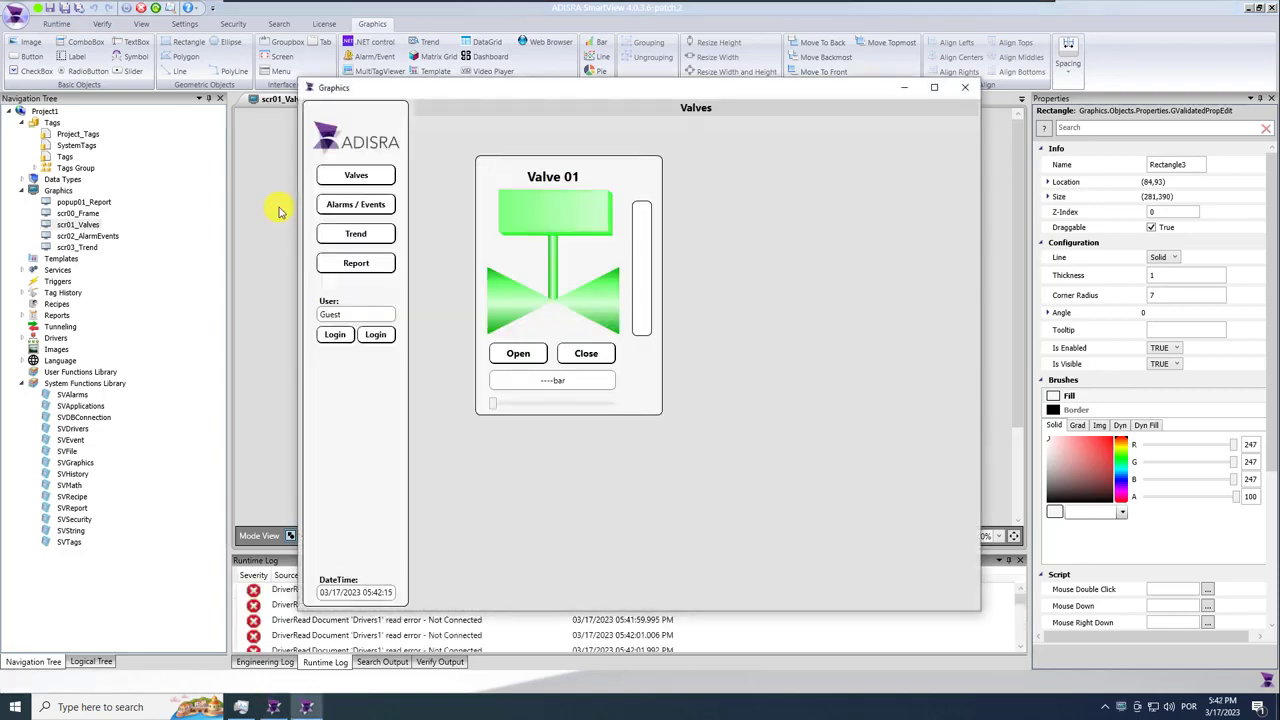
Launch mod_RSsim and place it beside the running Valves screen.
left_click(907, 88)
left_click(405, 16)
left_click(300, 154)
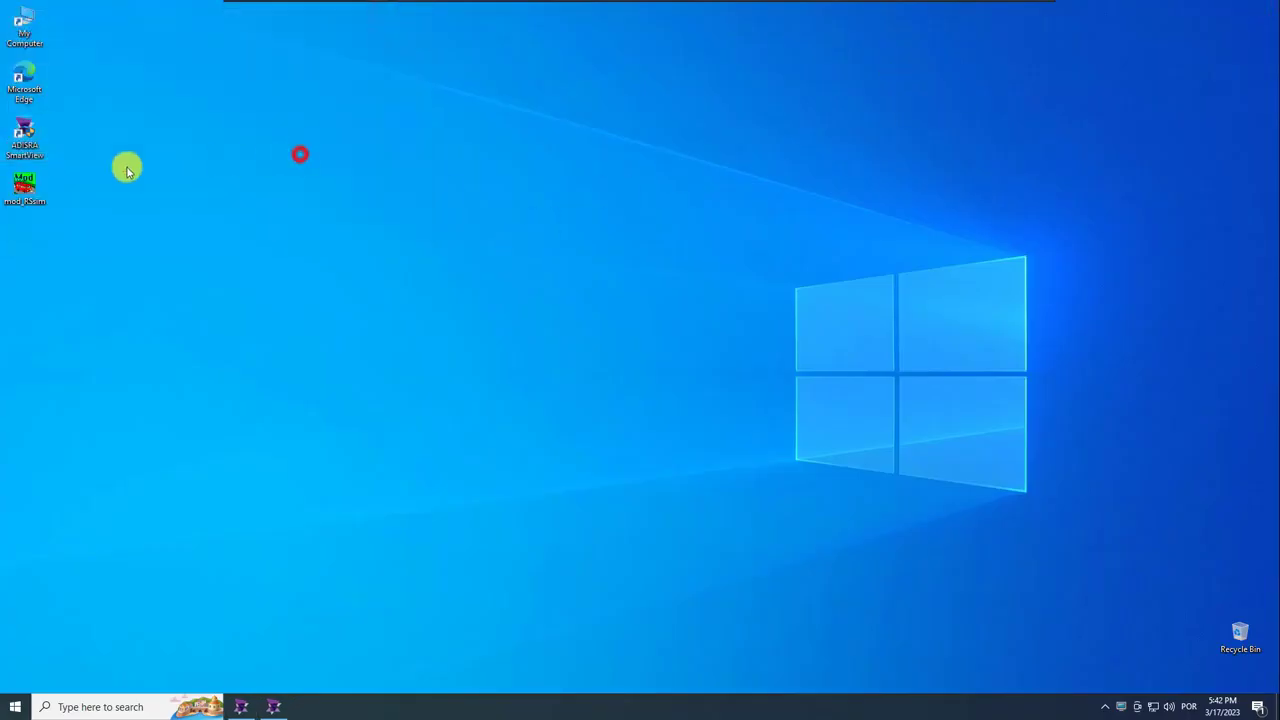
double_click(34, 188)
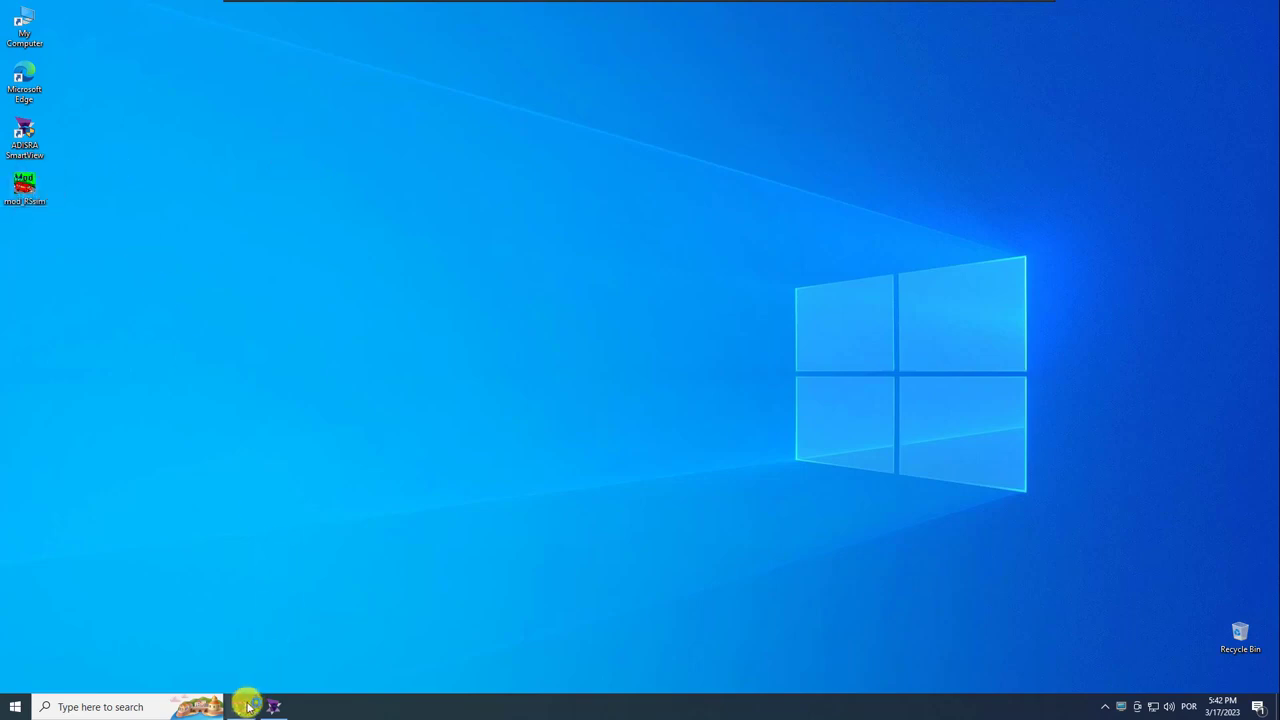
left_click(741, 396)
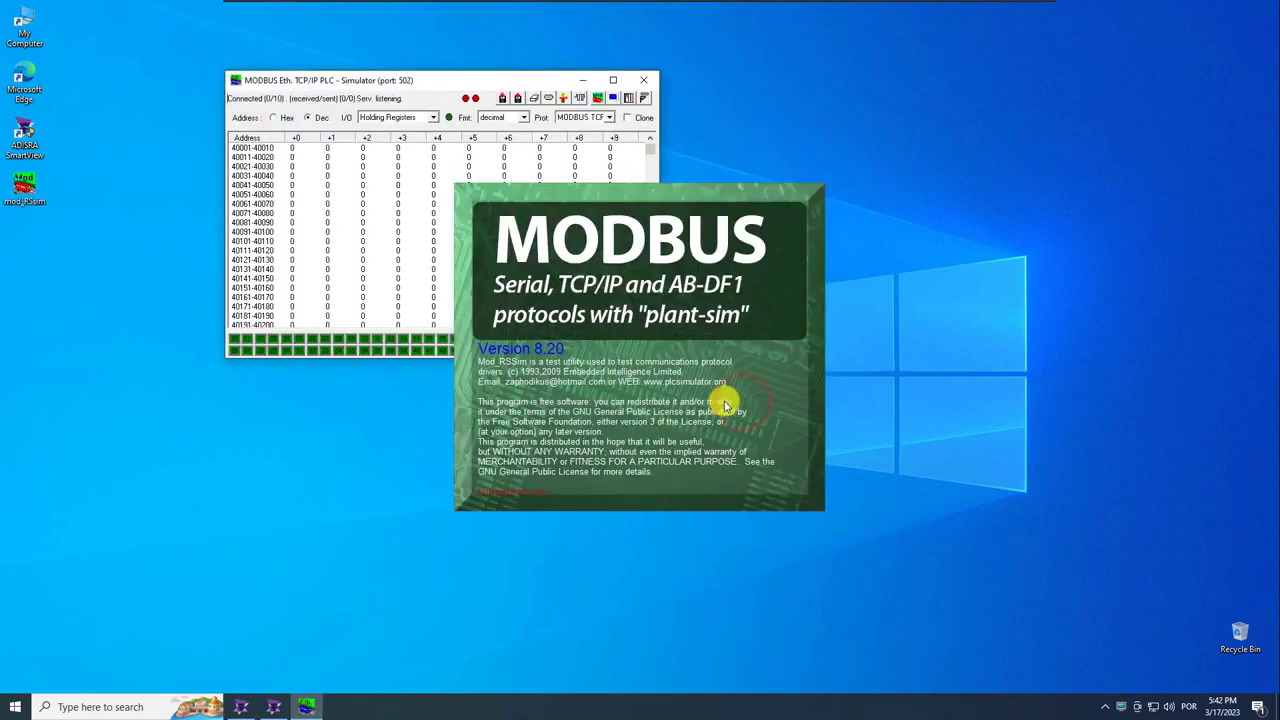
left_click(303, 707)
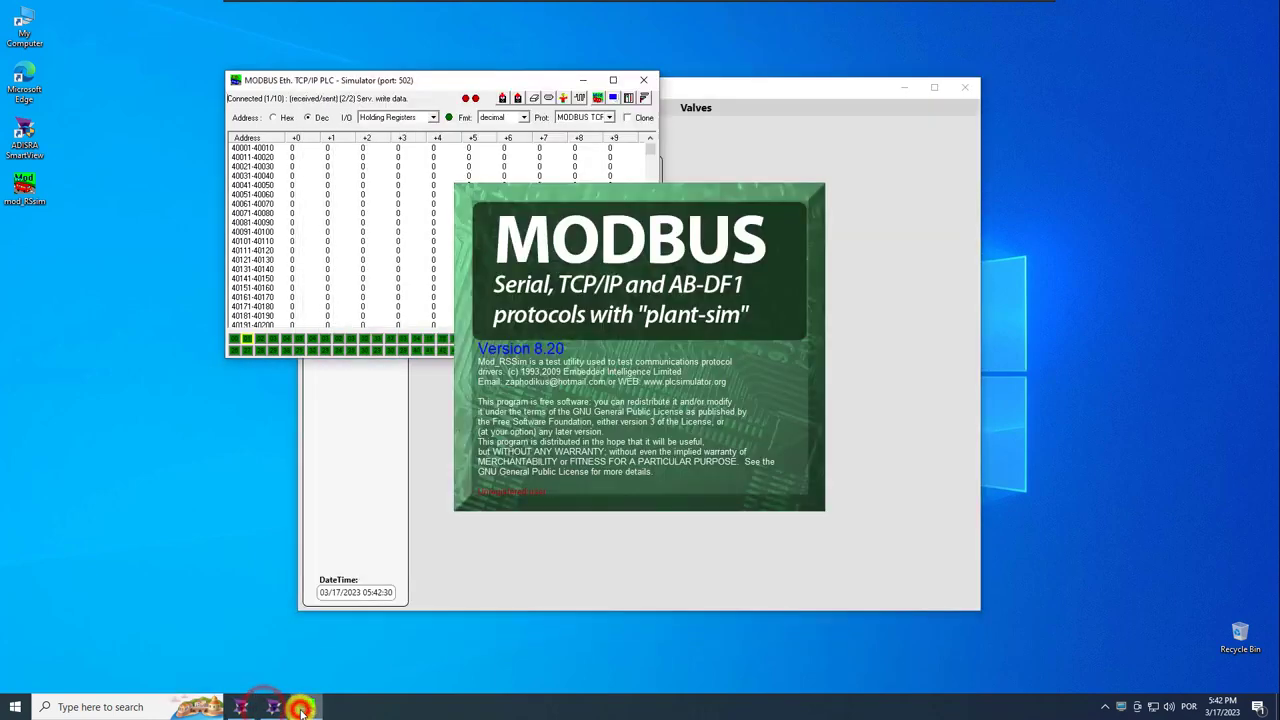
left_click_drag(437, 80, 1017, 240)
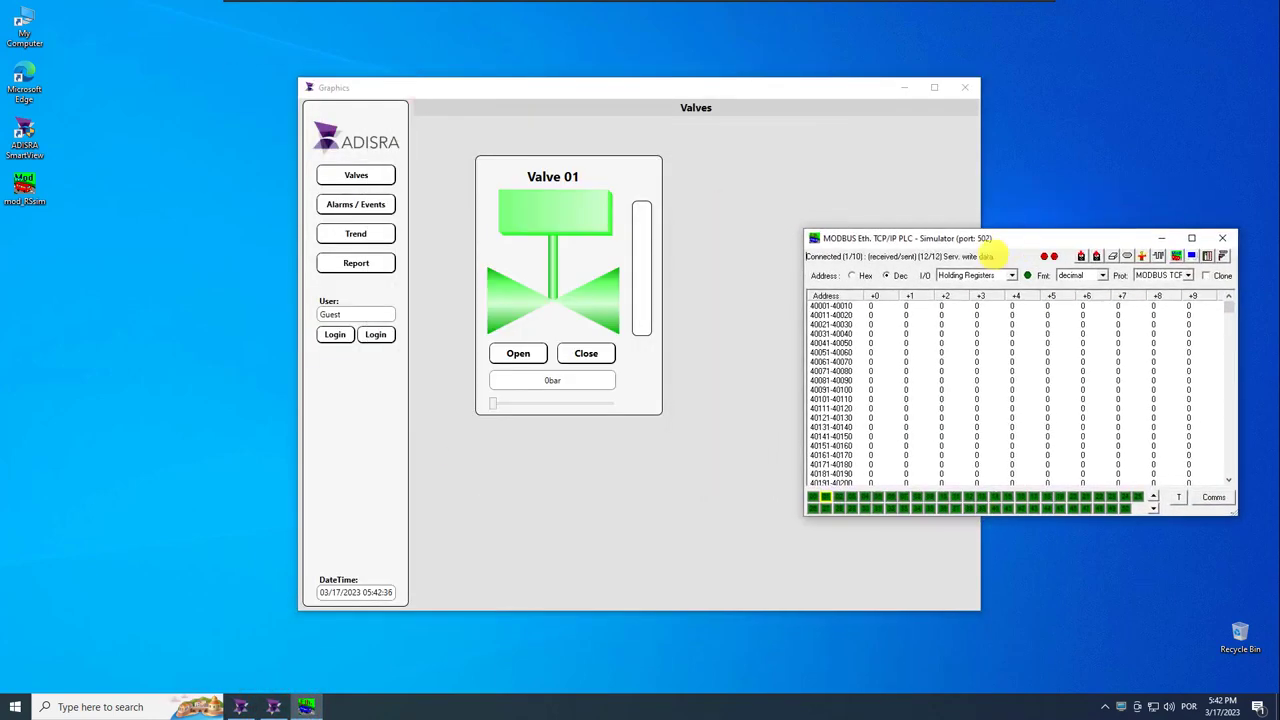
In Coil Outputs, toggle coils +15, +14 and +13 in row 1-16.
left_click(1012, 275)
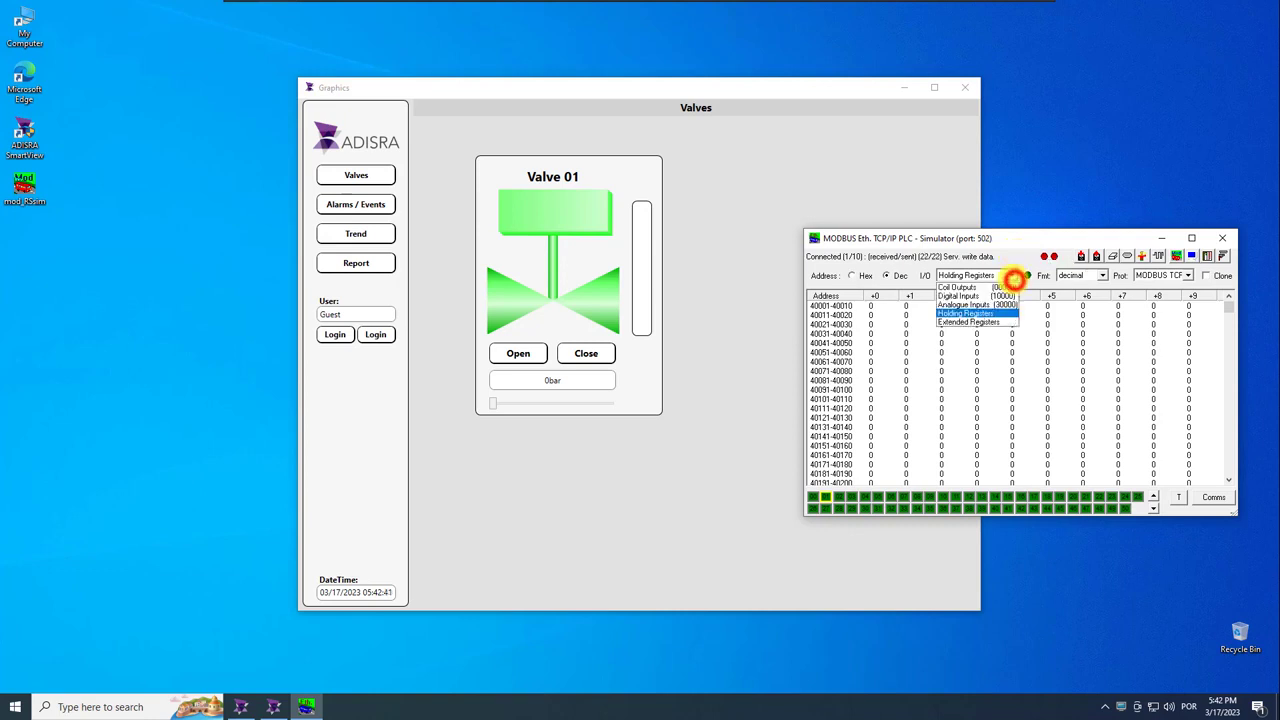
left_click(989, 283)
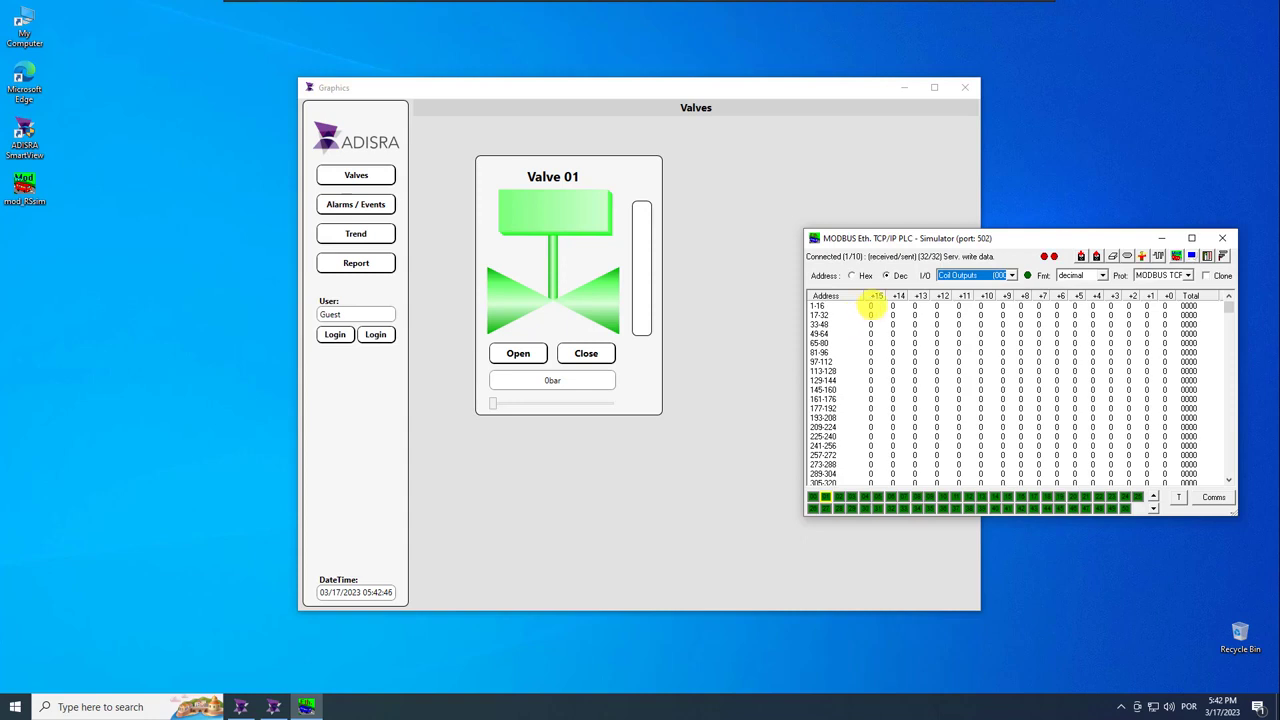
double_click(875, 309)
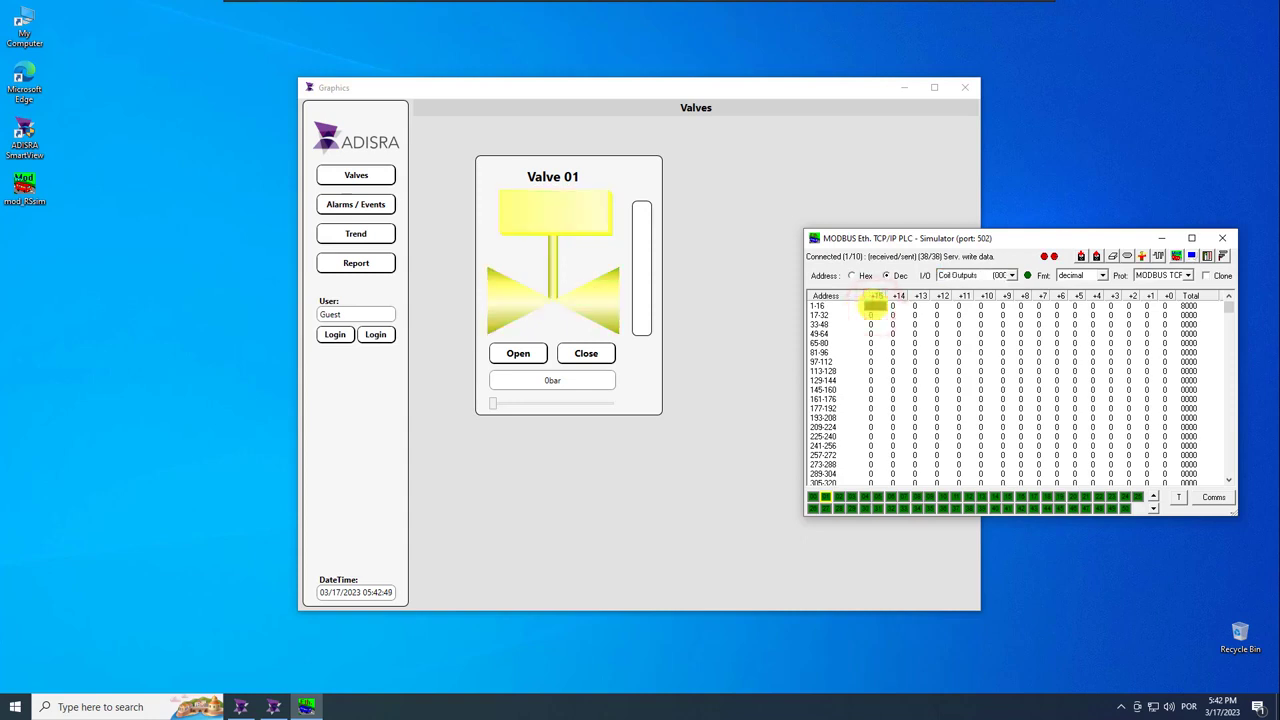
double_click(873, 306)
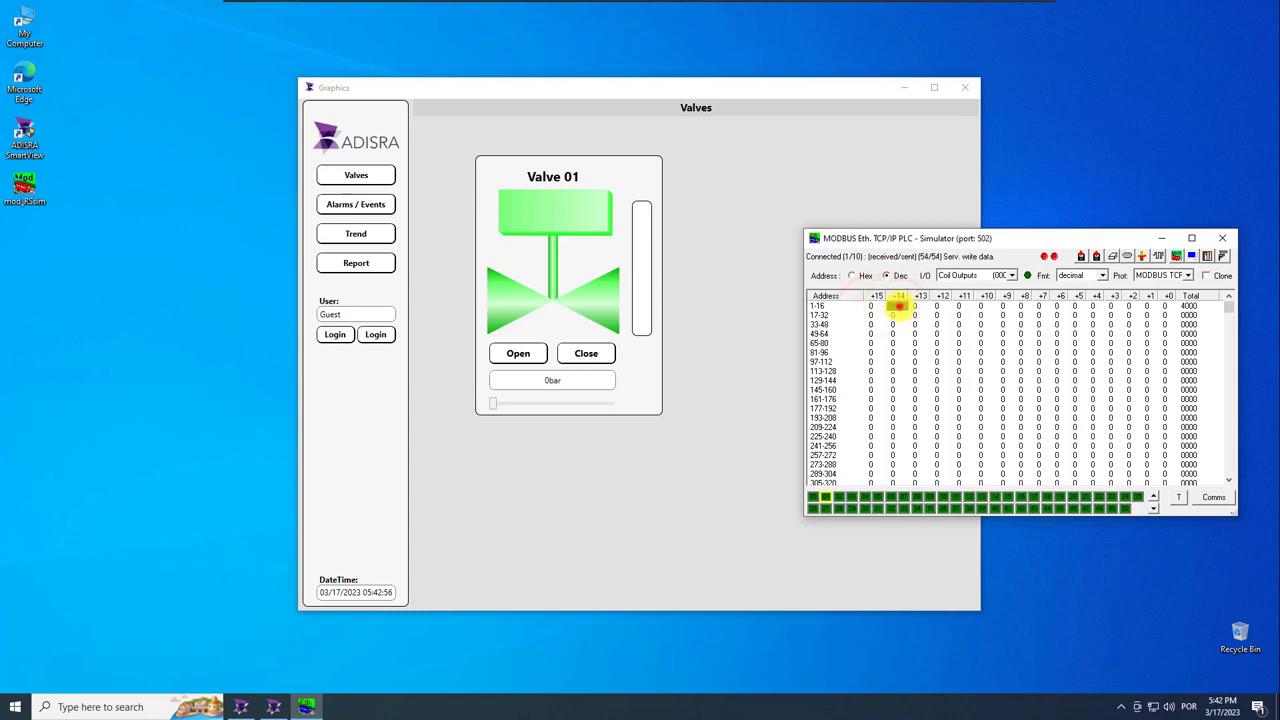
double_click(898, 307)
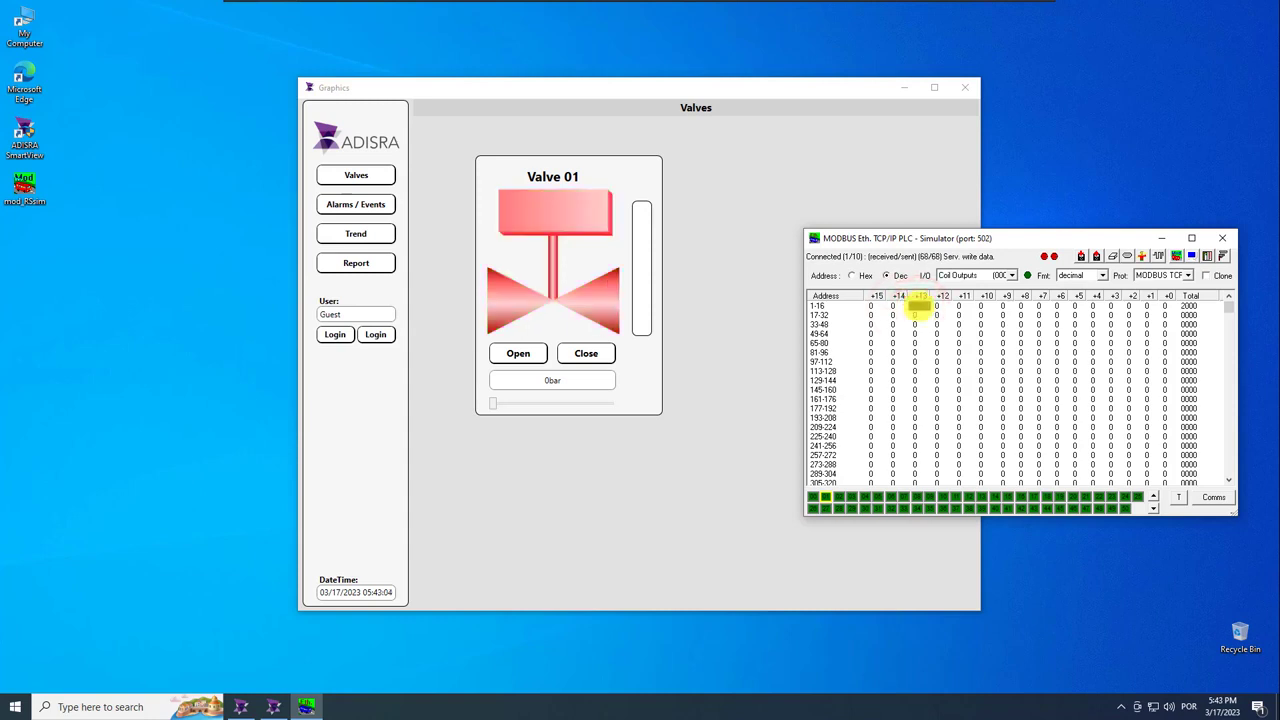
double_click(918, 306)
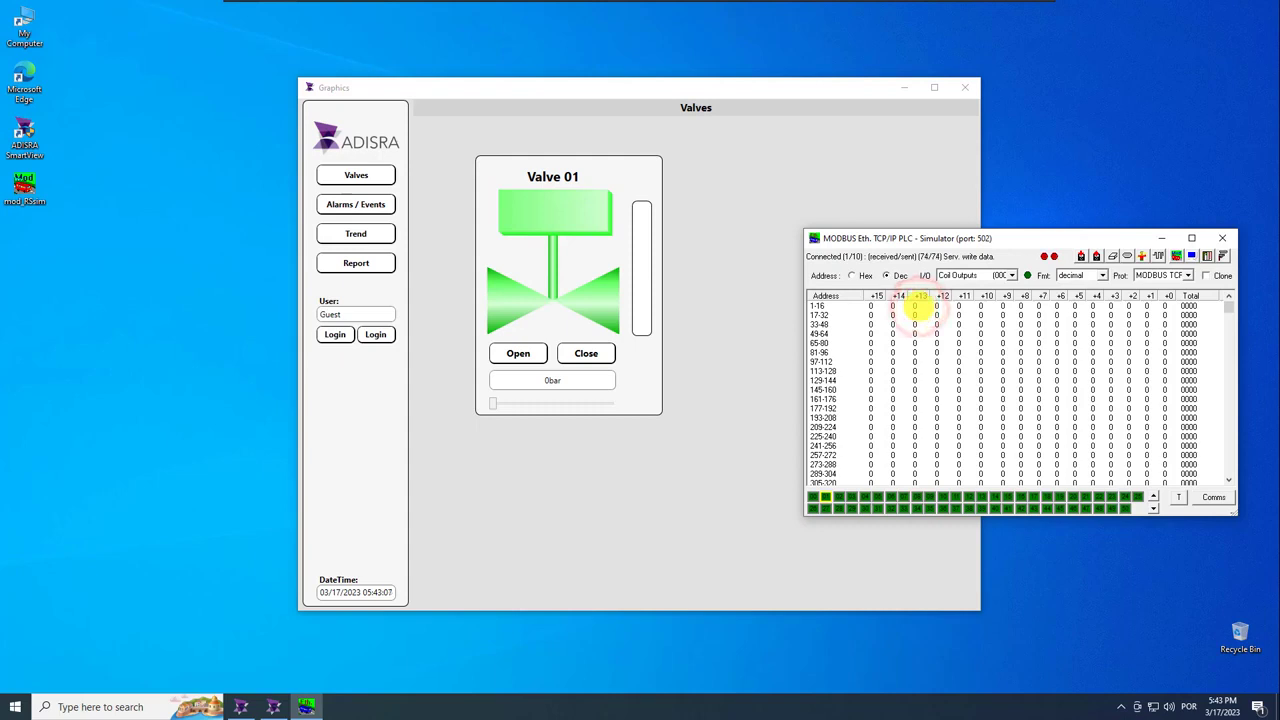
Send Open and Close commands to Valve 01 from the running screen.
left_click_drag(875, 234, 1065, 187)
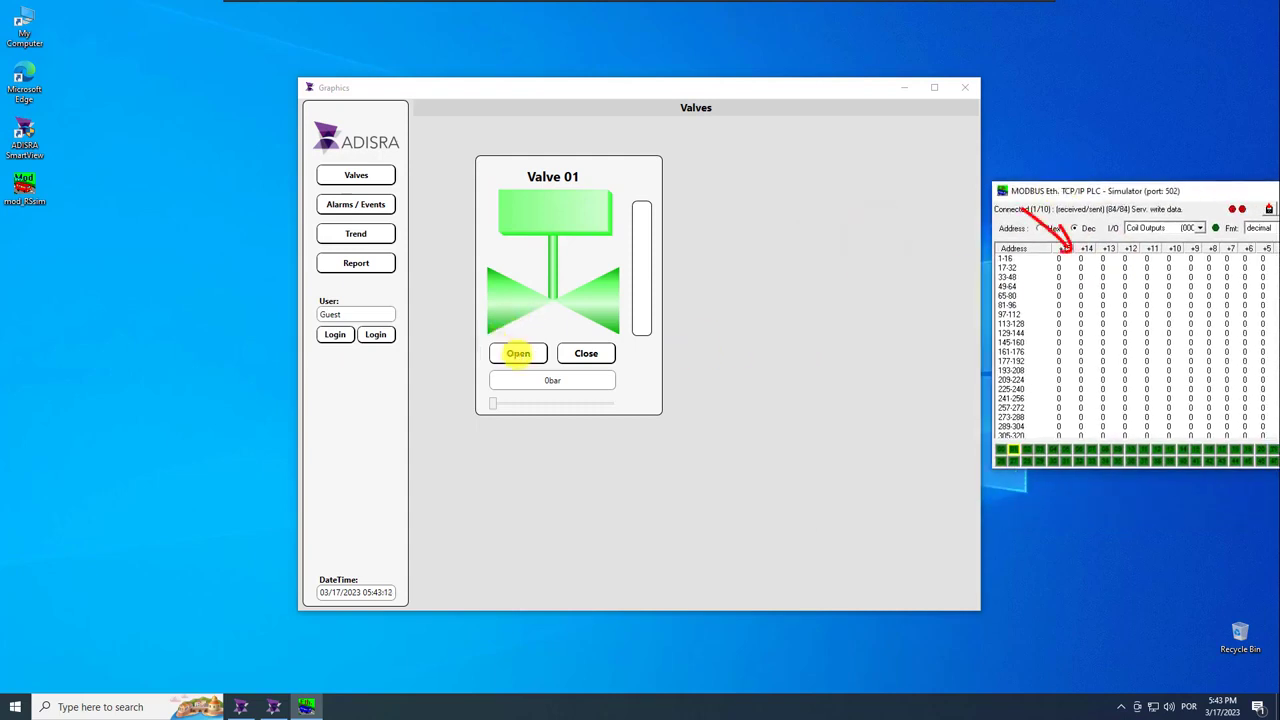
left_click(518, 353)
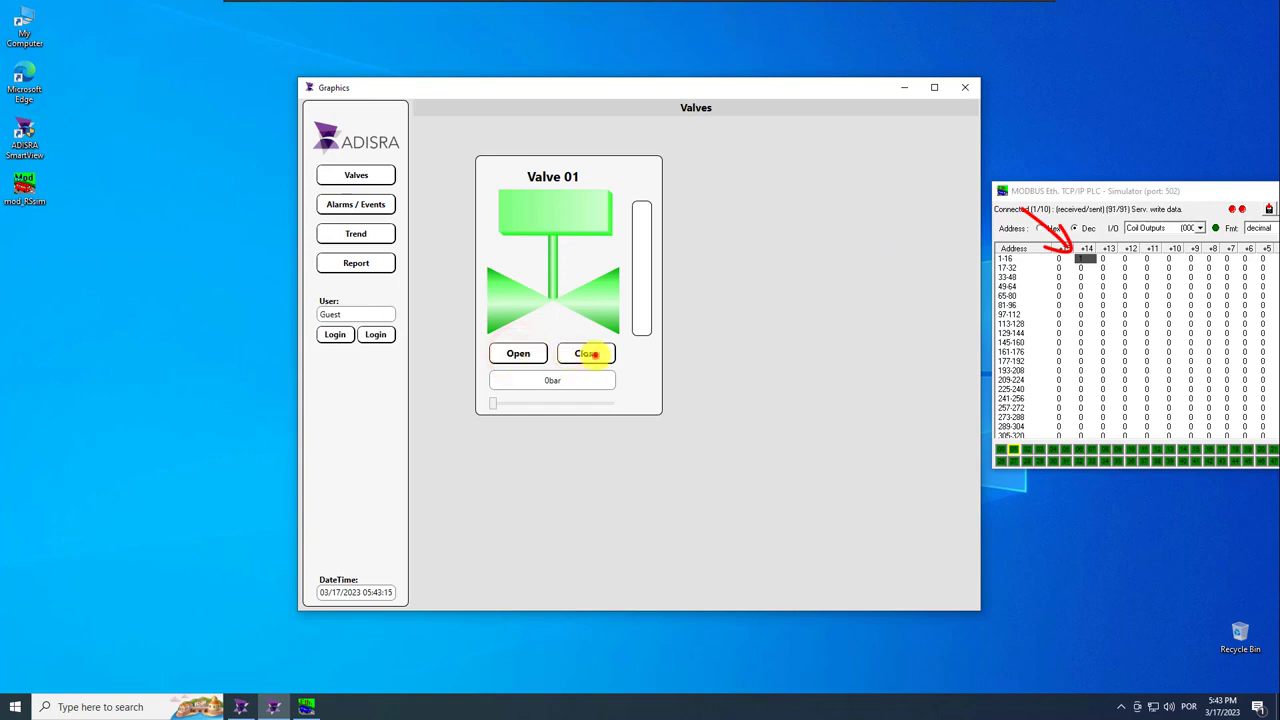
left_click(518, 353)
left_click(586, 353)
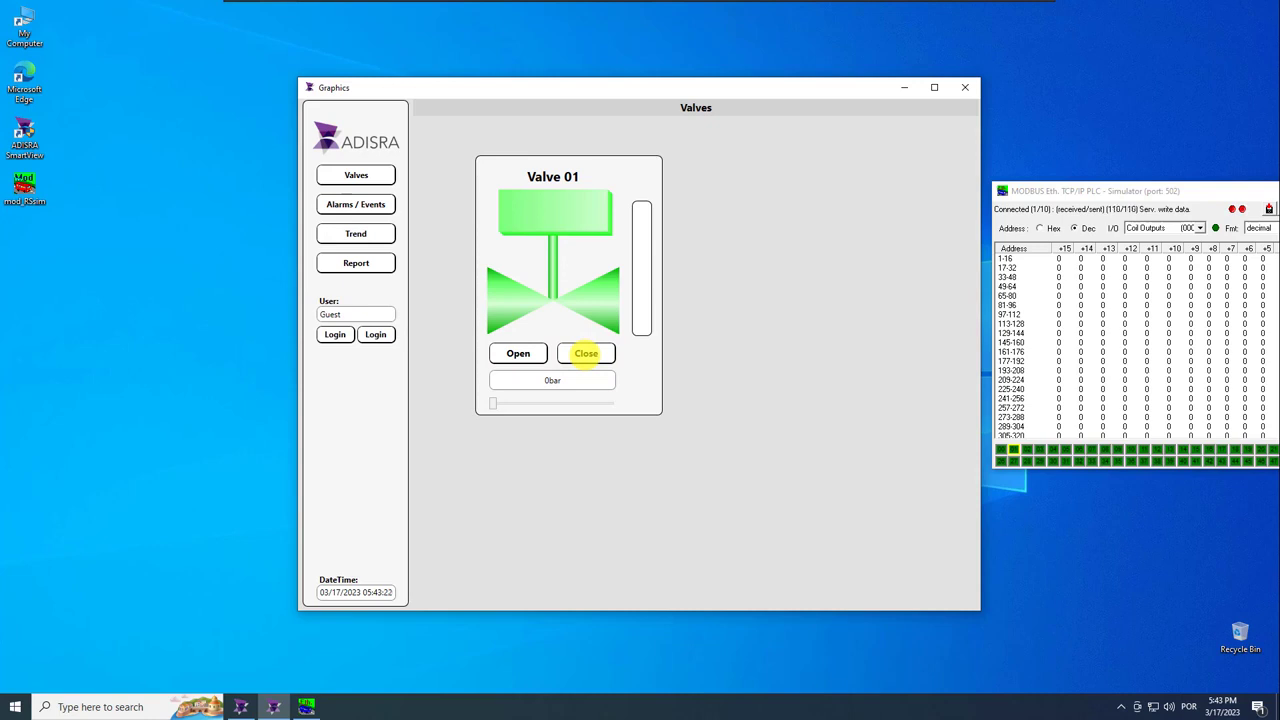
left_click(1197, 228)
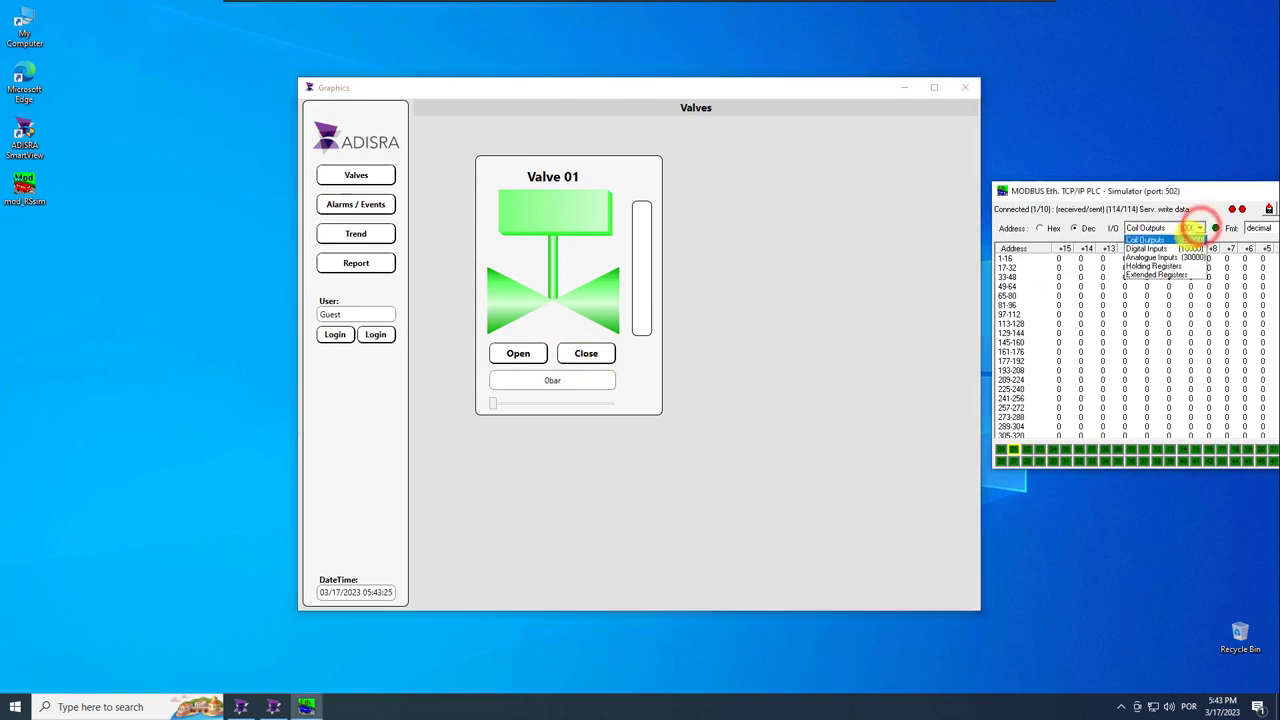
Set holding register 40001 to 80, lower the pressure slider, then close the simulator.
left_click(1160, 266)
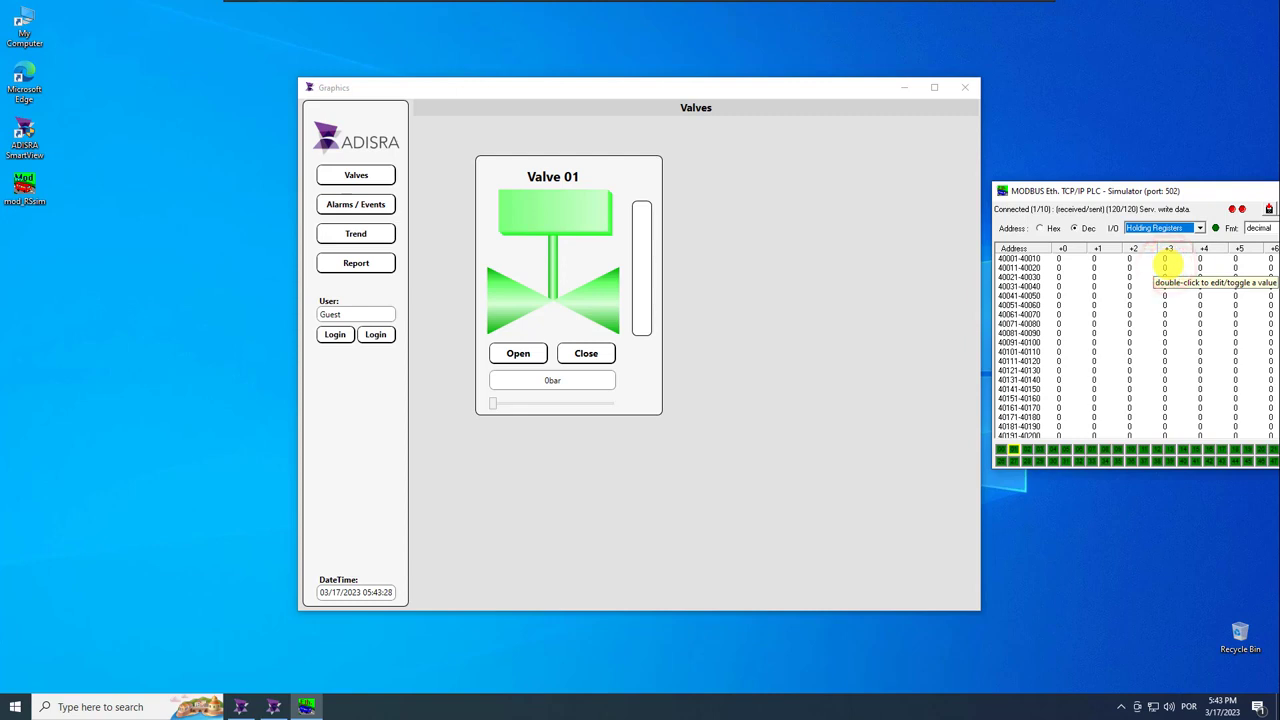
double_click(1068, 258)
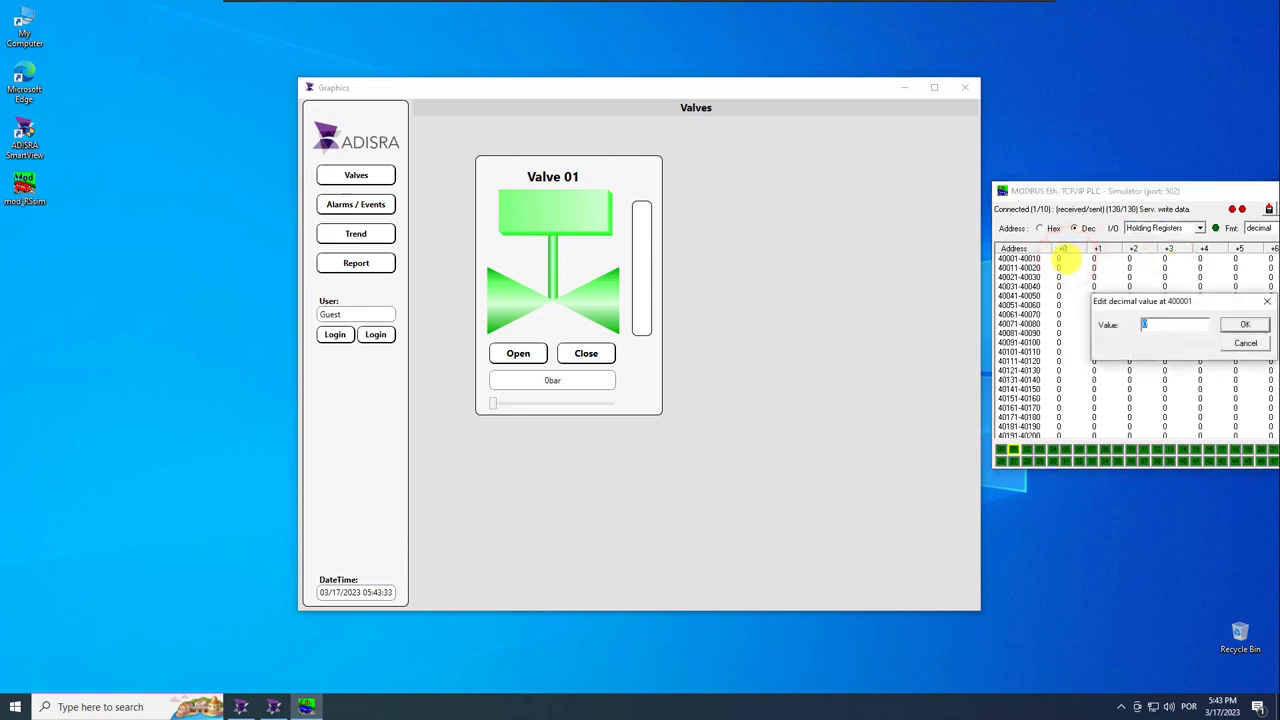
key("Return")
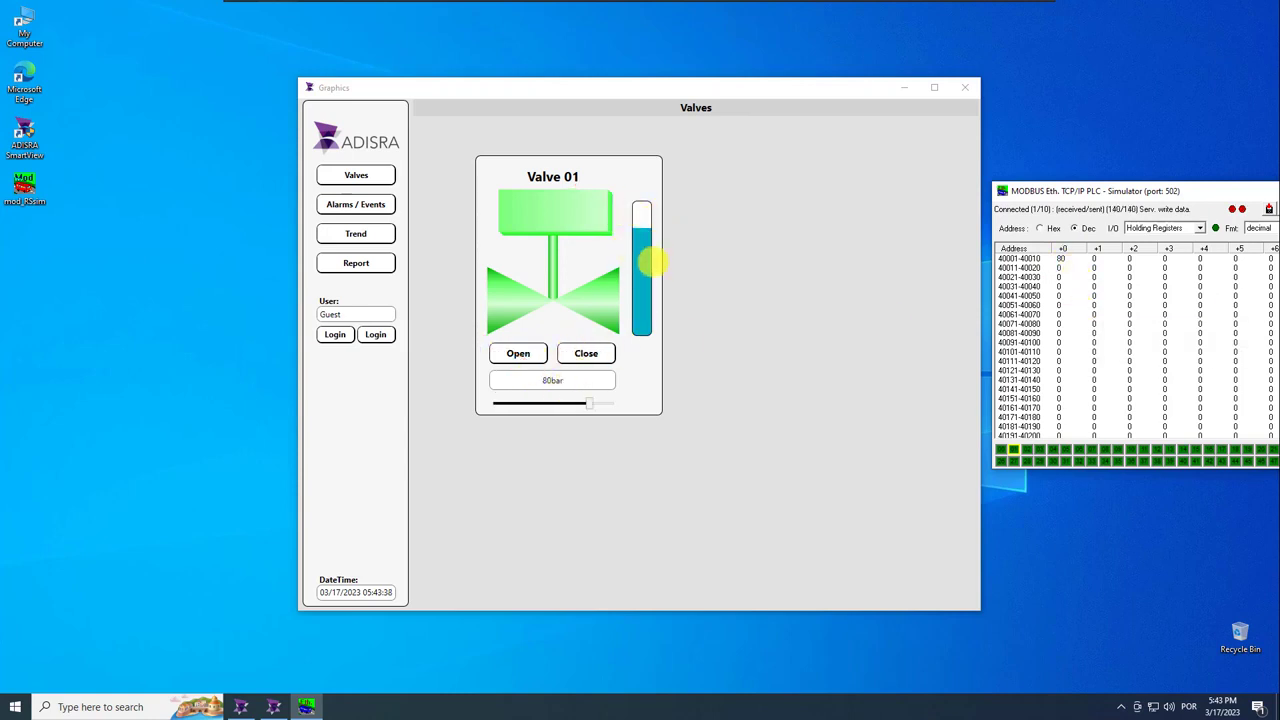
left_click_drag(589, 403, 512, 404)
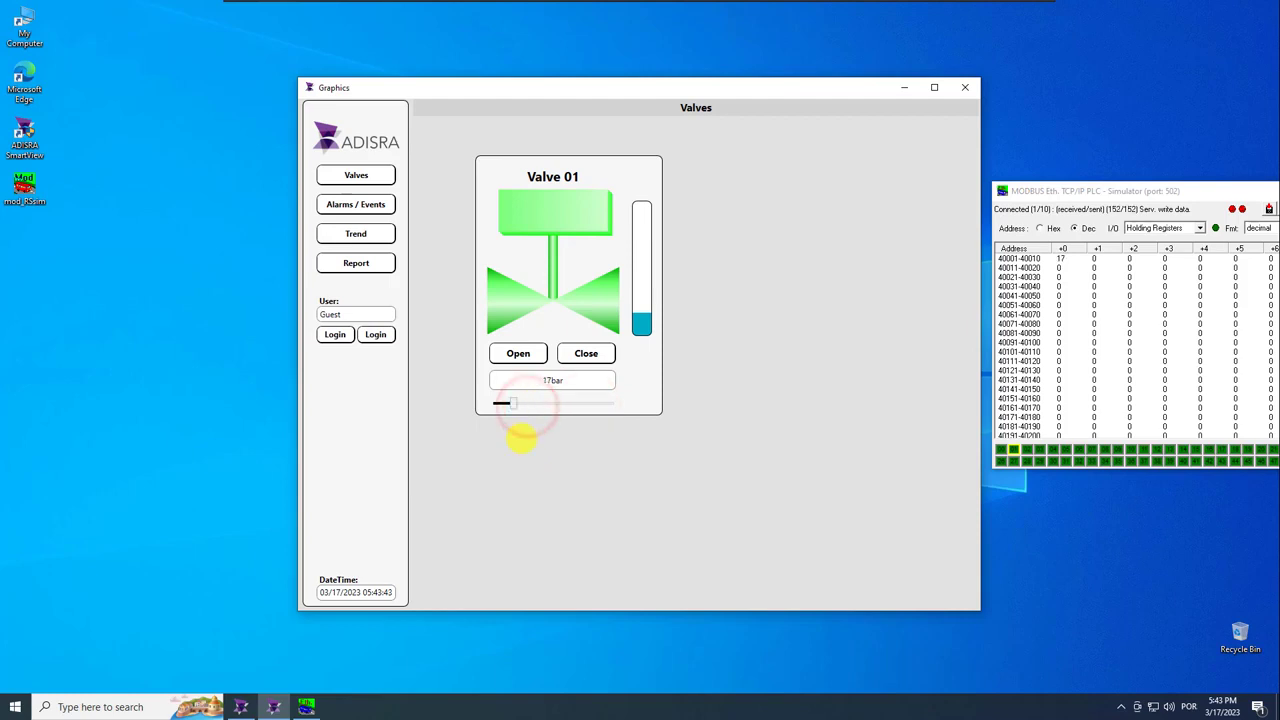
left_click_drag(1211, 194, 839, 231)
left_click(1043, 235)
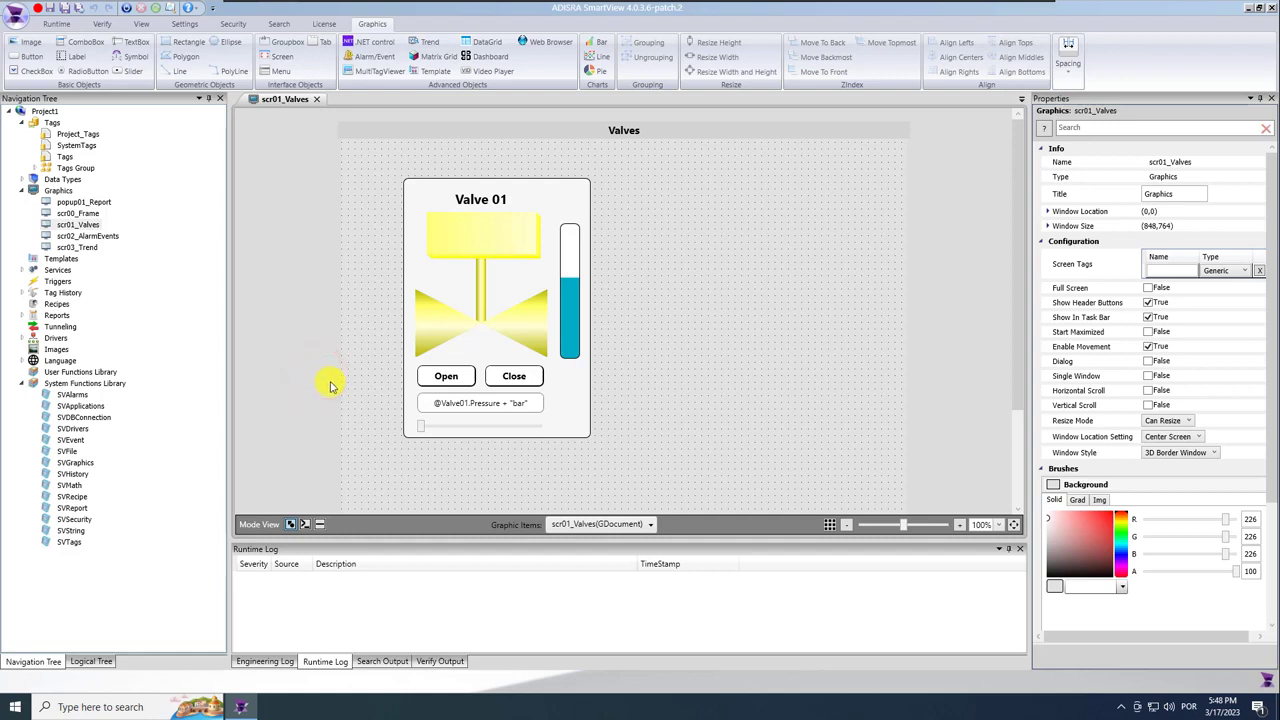
Create a new template under Templates and save it as Valve.
left_click(22, 190)
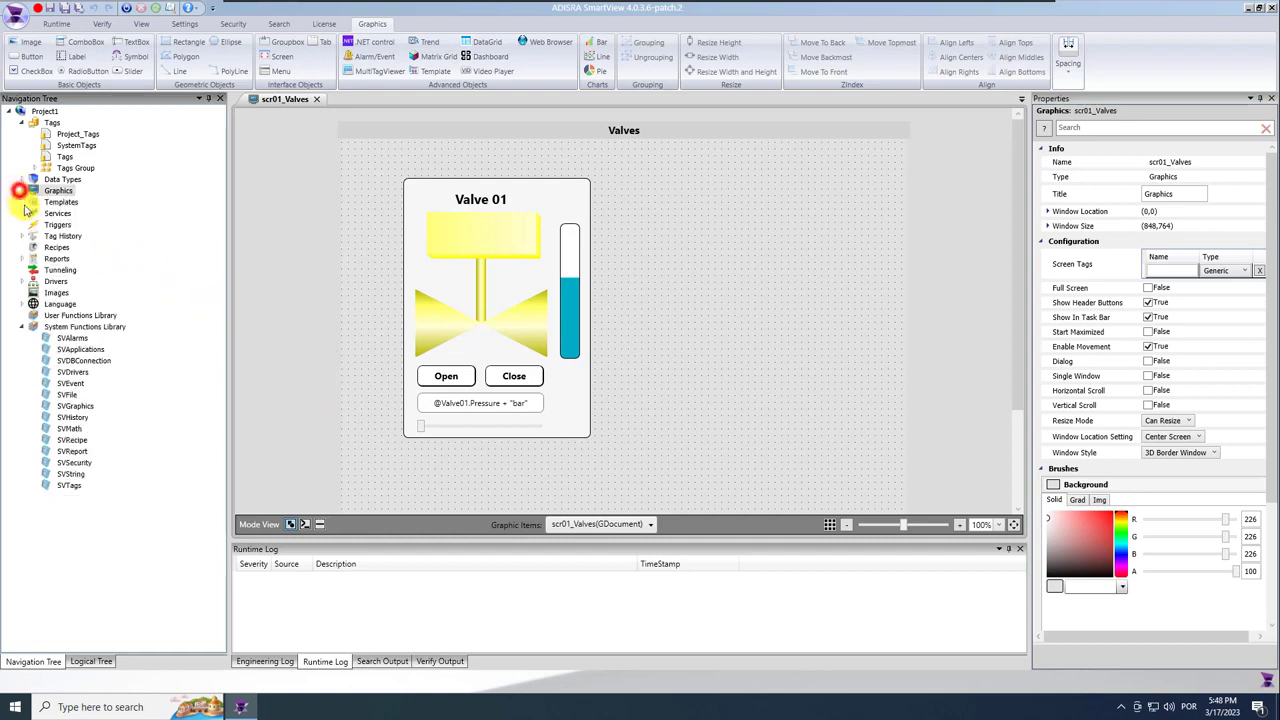
left_click(22, 326)
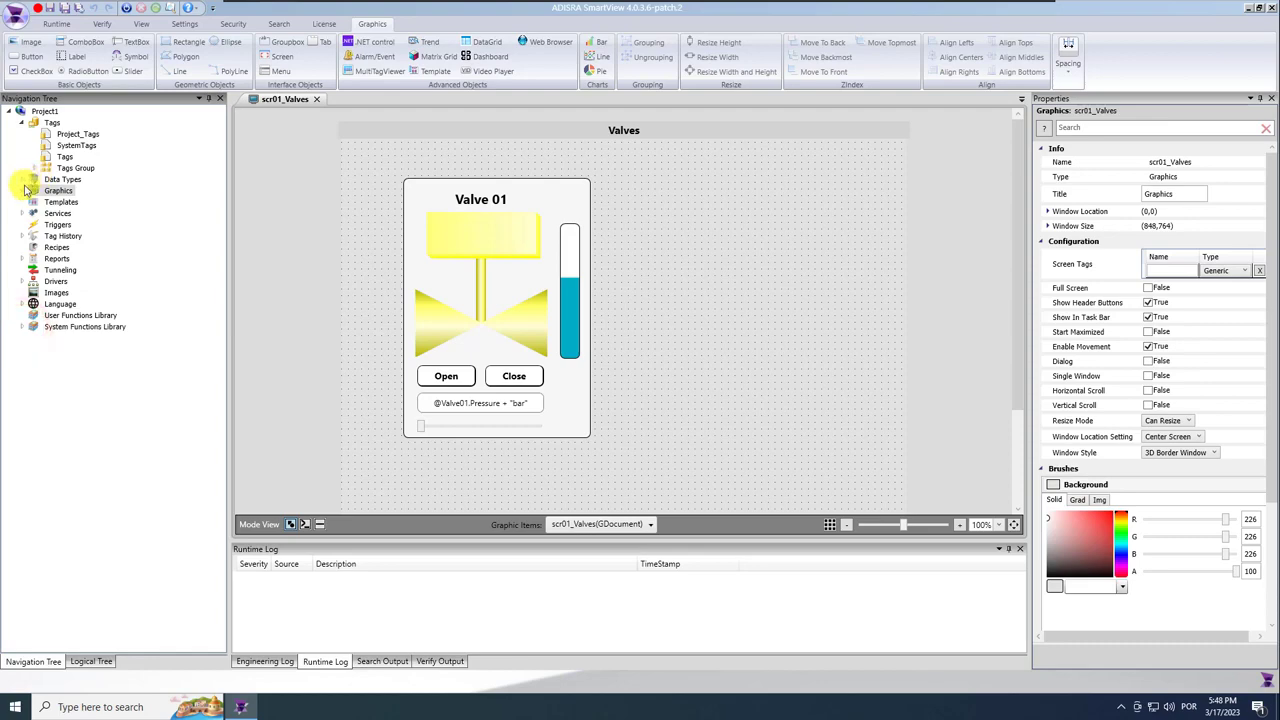
left_click(55, 203)
right_click(75, 202)
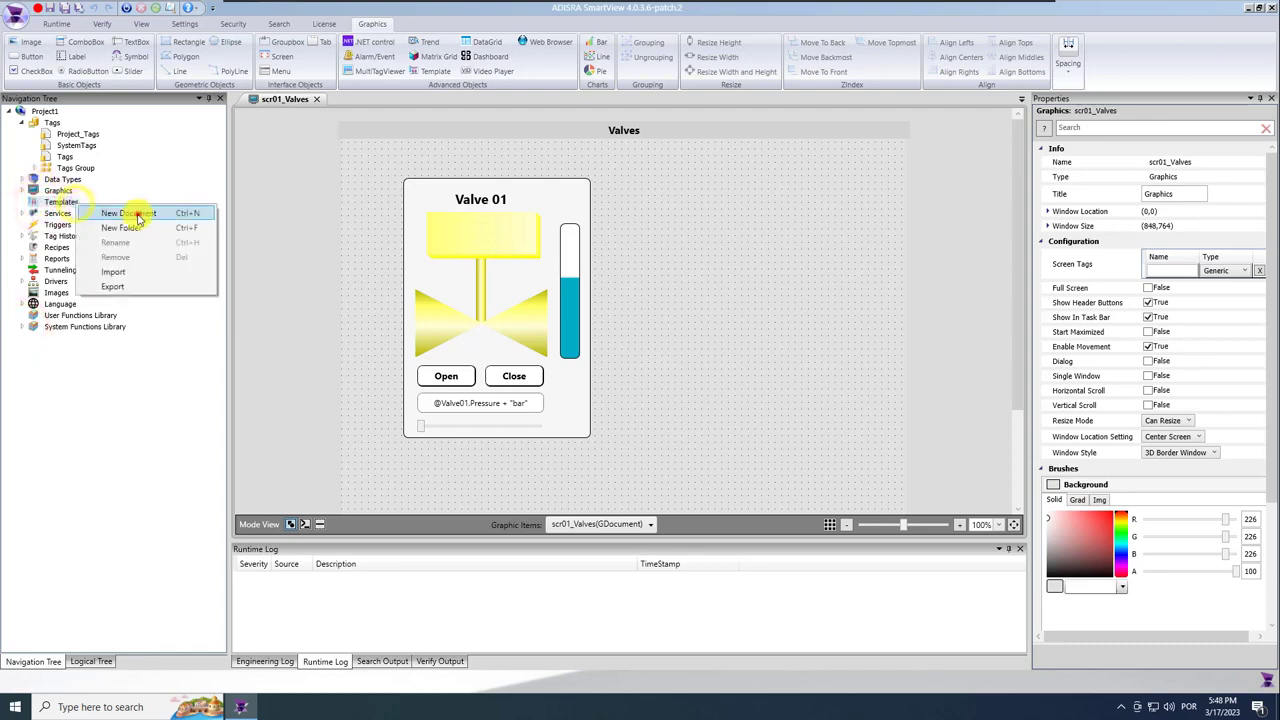
left_click(138, 212)
left_click(64, 8)
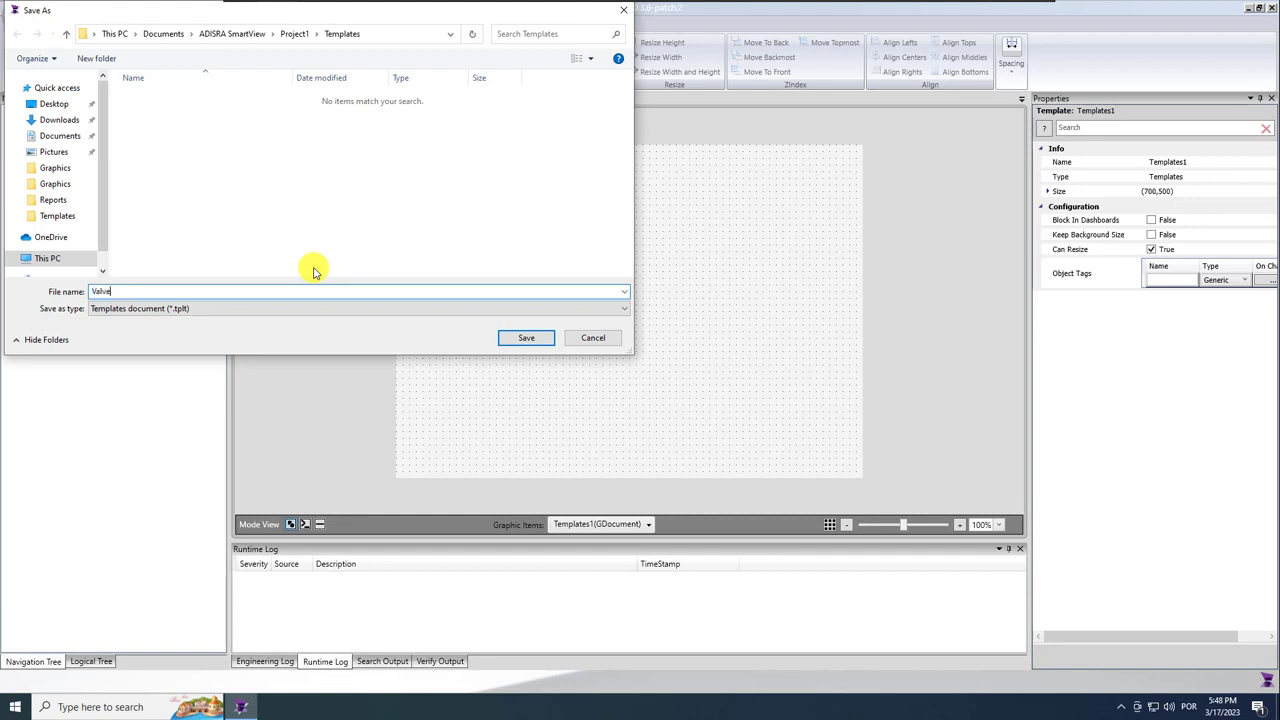
type("Valve")
key("Return")
left_click(500, 285)
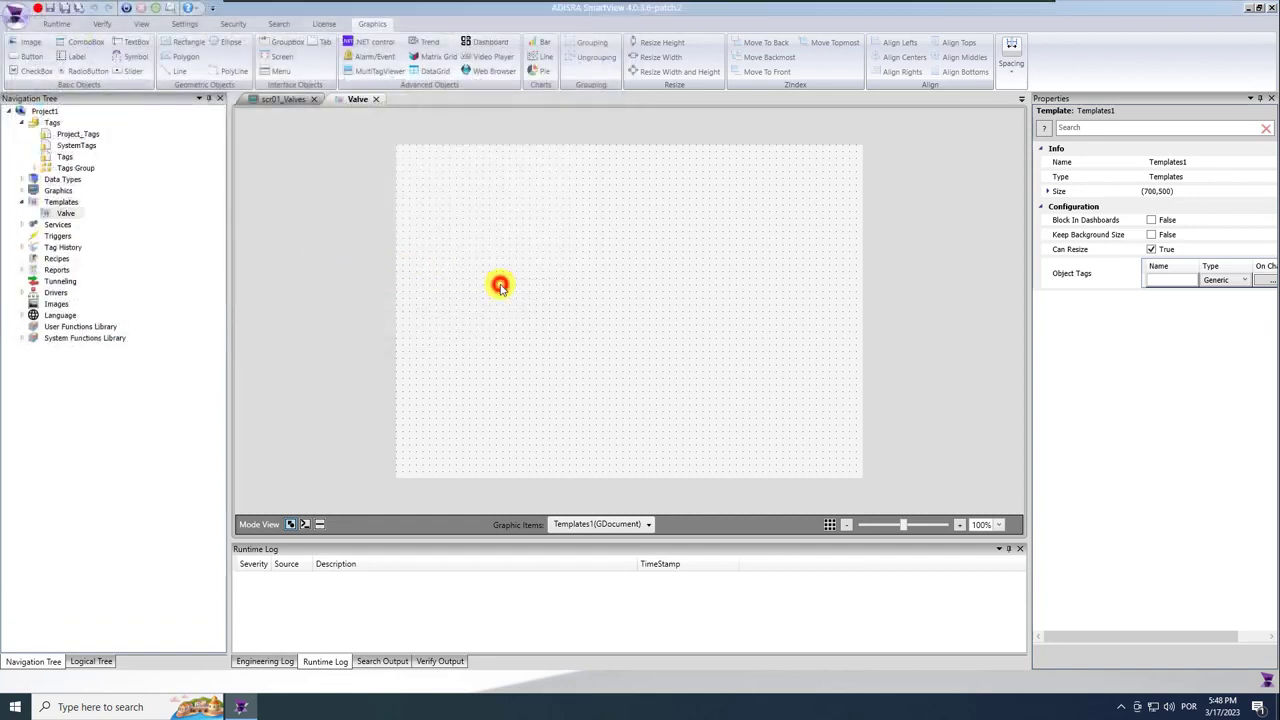
Move the Valve 01 group from scr01_Valves into the Valve template's top-left corner.
left_click(289, 99)
left_click_drag(390, 173, 597, 449)
key("Delete")
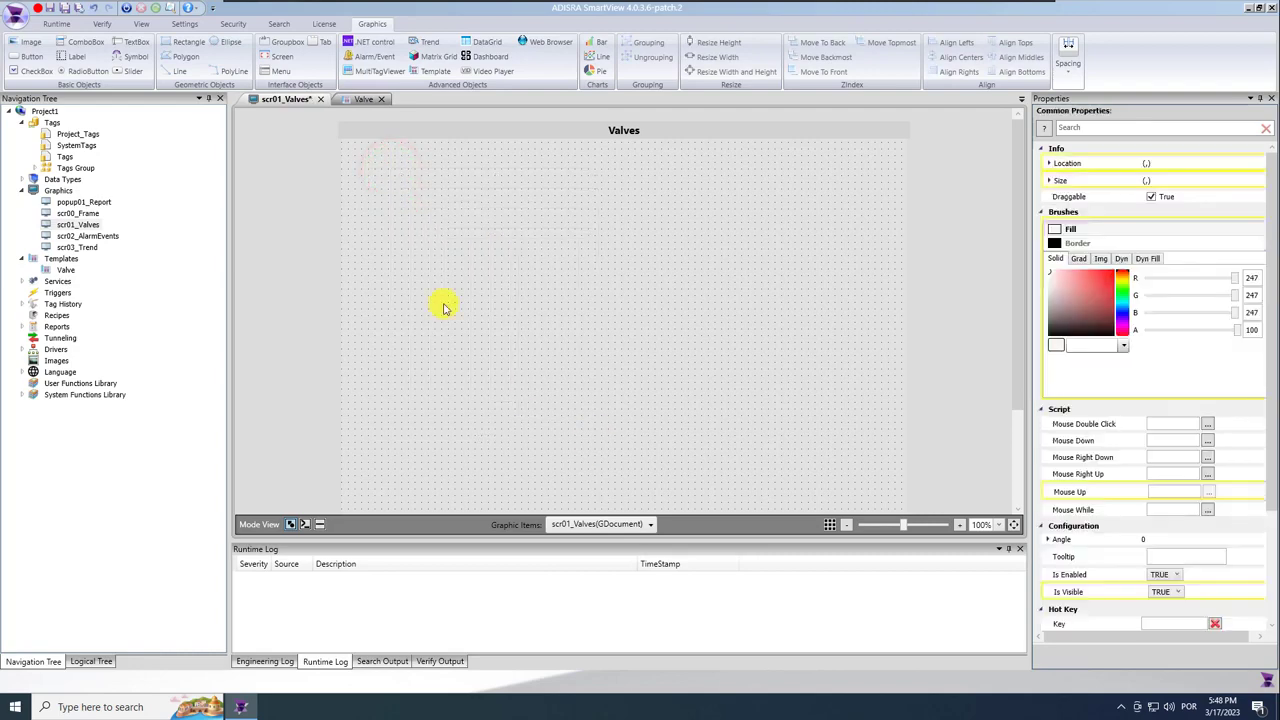
left_click(360, 99)
left_click(510, 320)
left_click_drag(515, 325, 463, 278)
left_click(740, 328)
Enter a first template size of 350 high by 400 wide.
left_click(1048, 191)
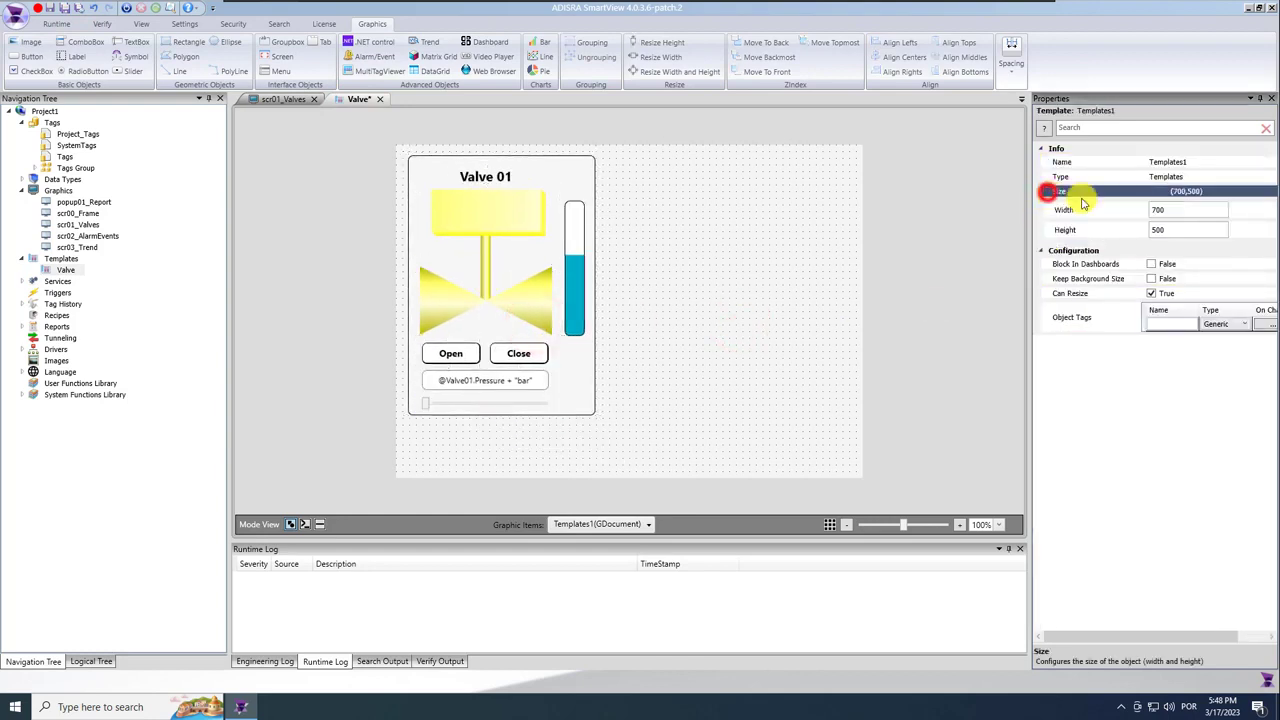
left_click(1171, 208)
left_click(1170, 229)
double_click(1170, 229)
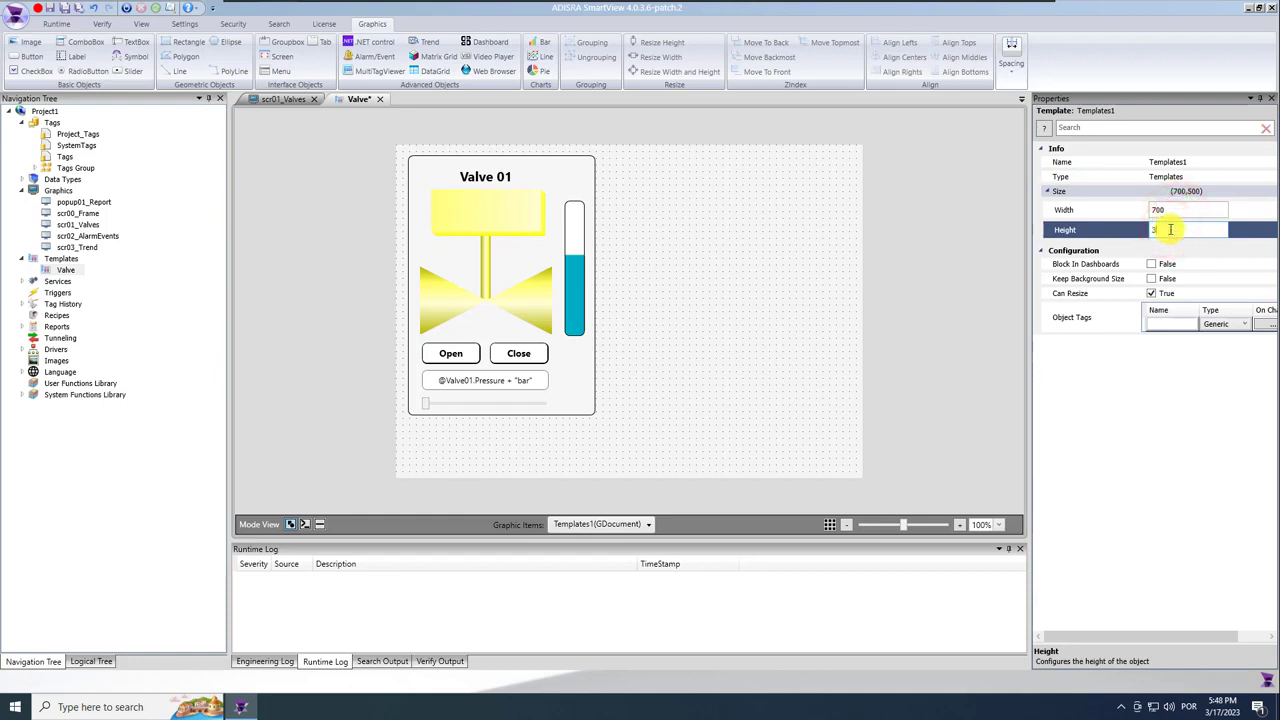
type("350")
key("Return")
left_click(1171, 210)
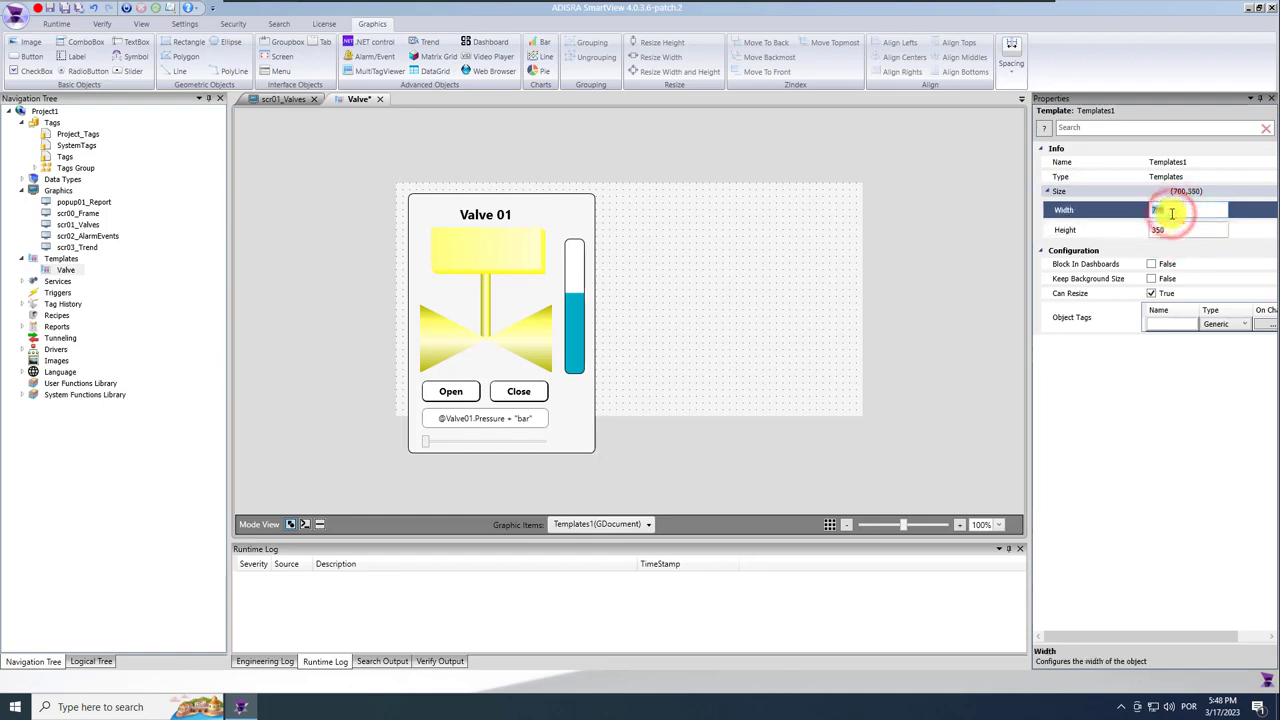
type("400")
key("Return")
left_click(703, 371)
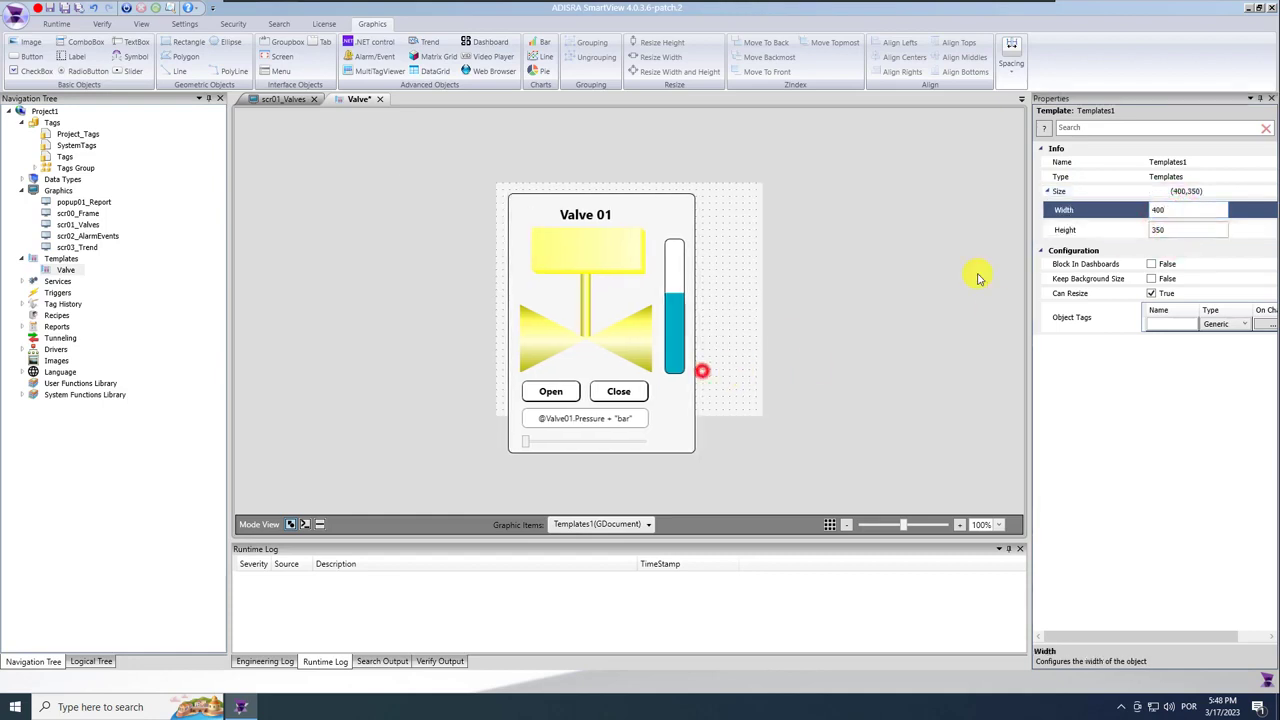
Correct the template size to 350 wide by 430 high.
double_click(1173, 230)
type("400")
key("Return")
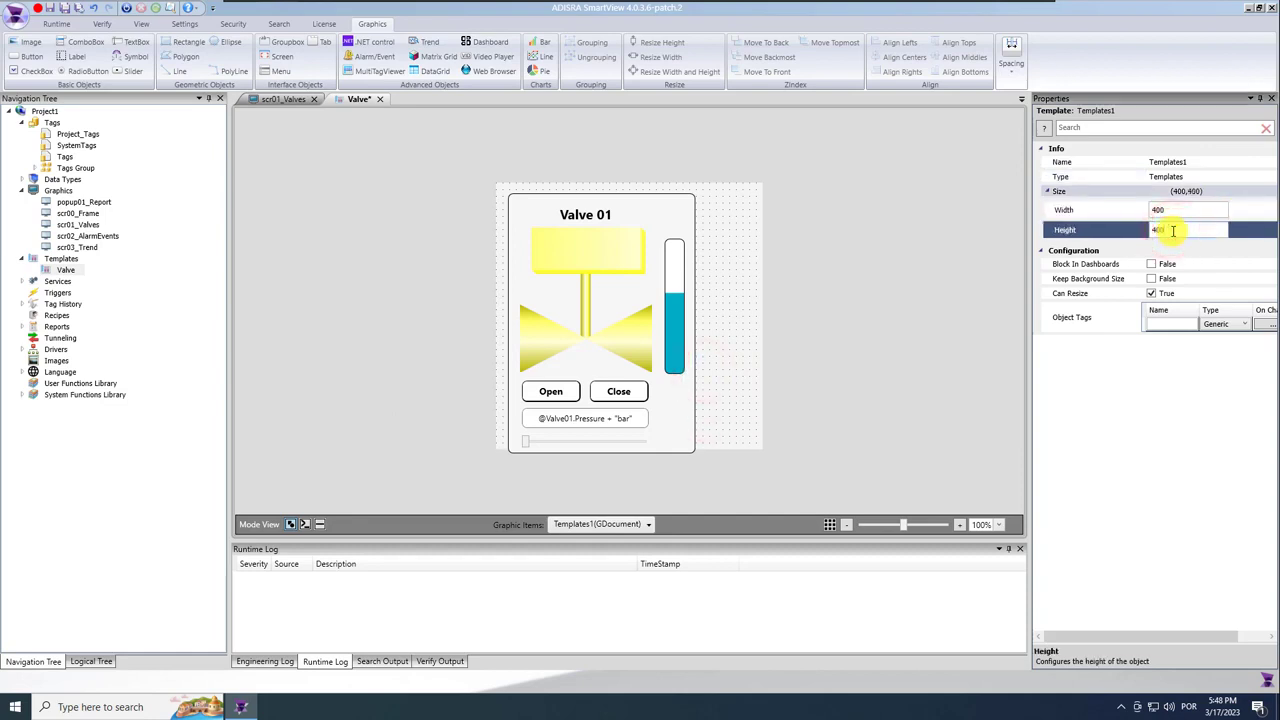
double_click(1166, 230)
type("430")
key("Return")
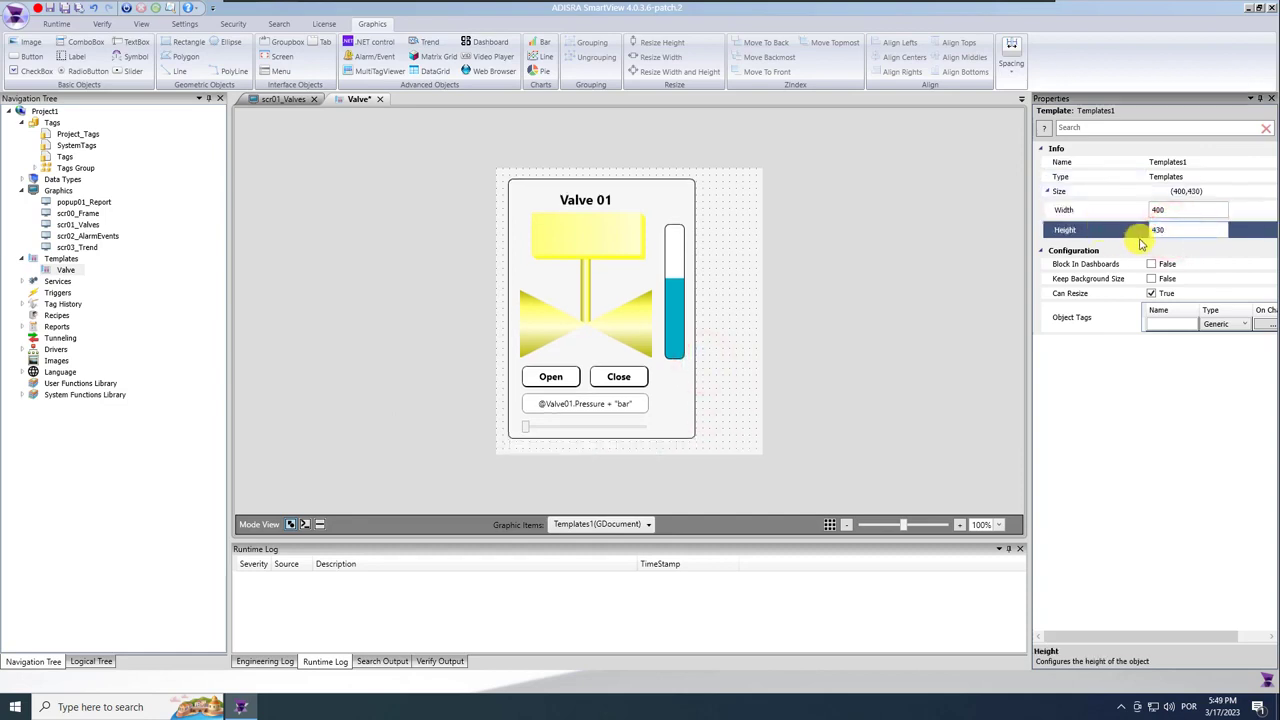
double_click(1168, 213)
type("350")
key("Return")
left_click(832, 360)
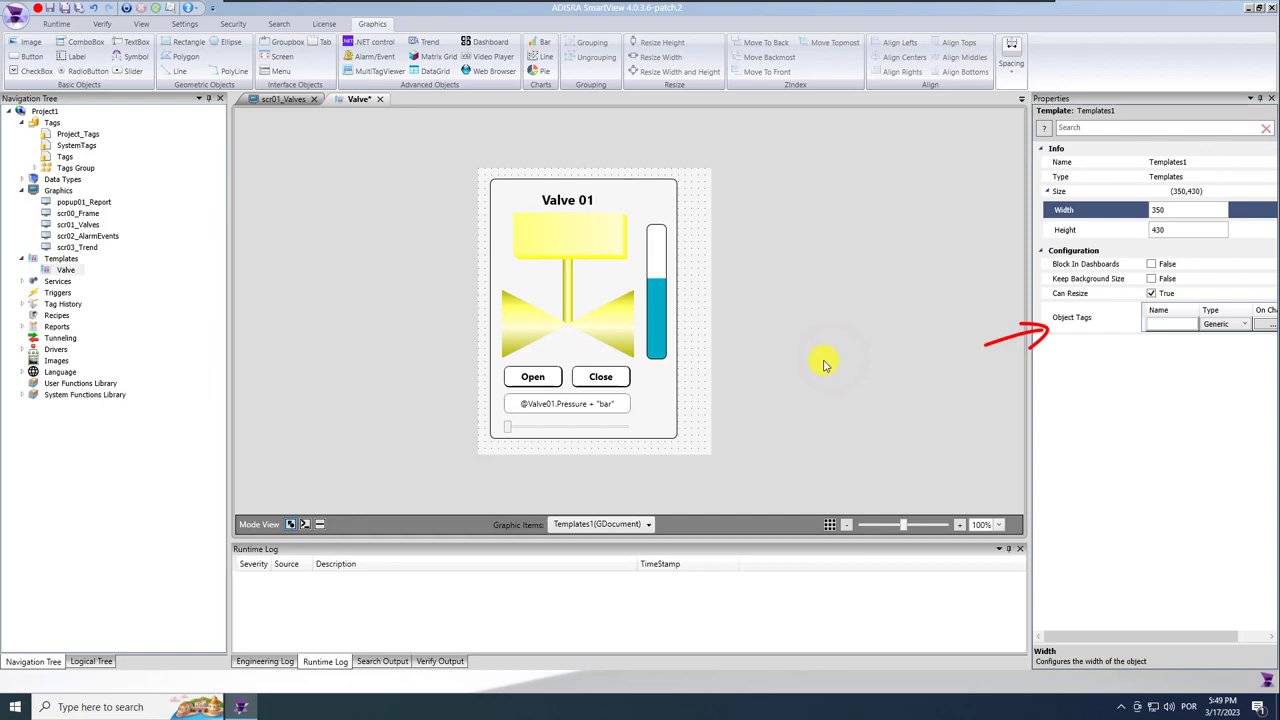
left_click_drag(694, 334, 736, 342)
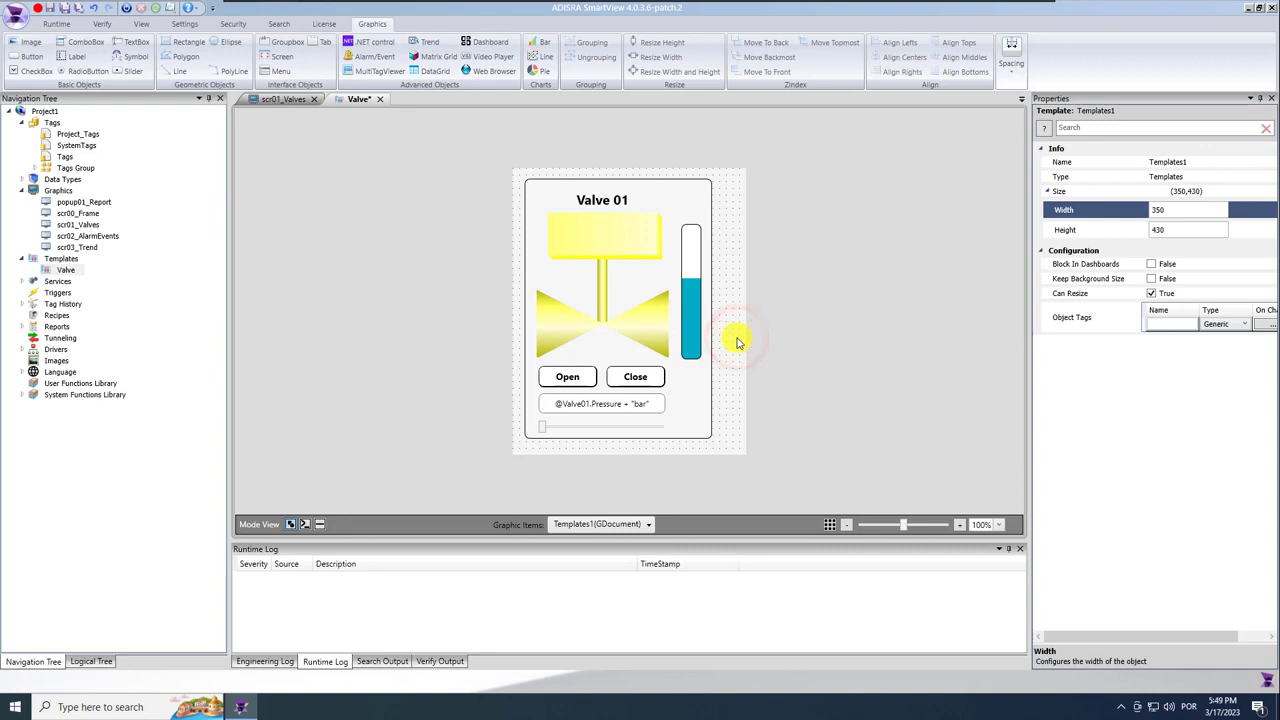
Enter object tag names pressure, status, fail, names and cmd, then save the Valve template.
left_click(1170, 323)
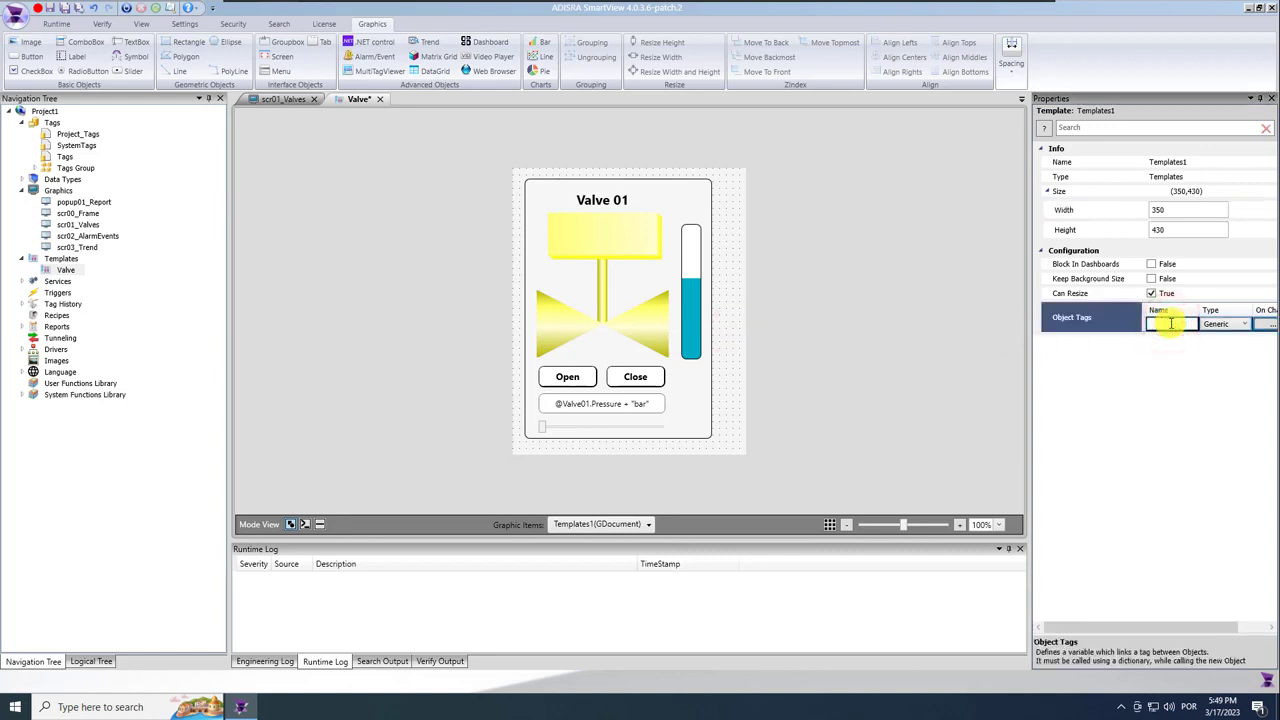
type("pressure")
key("Return")
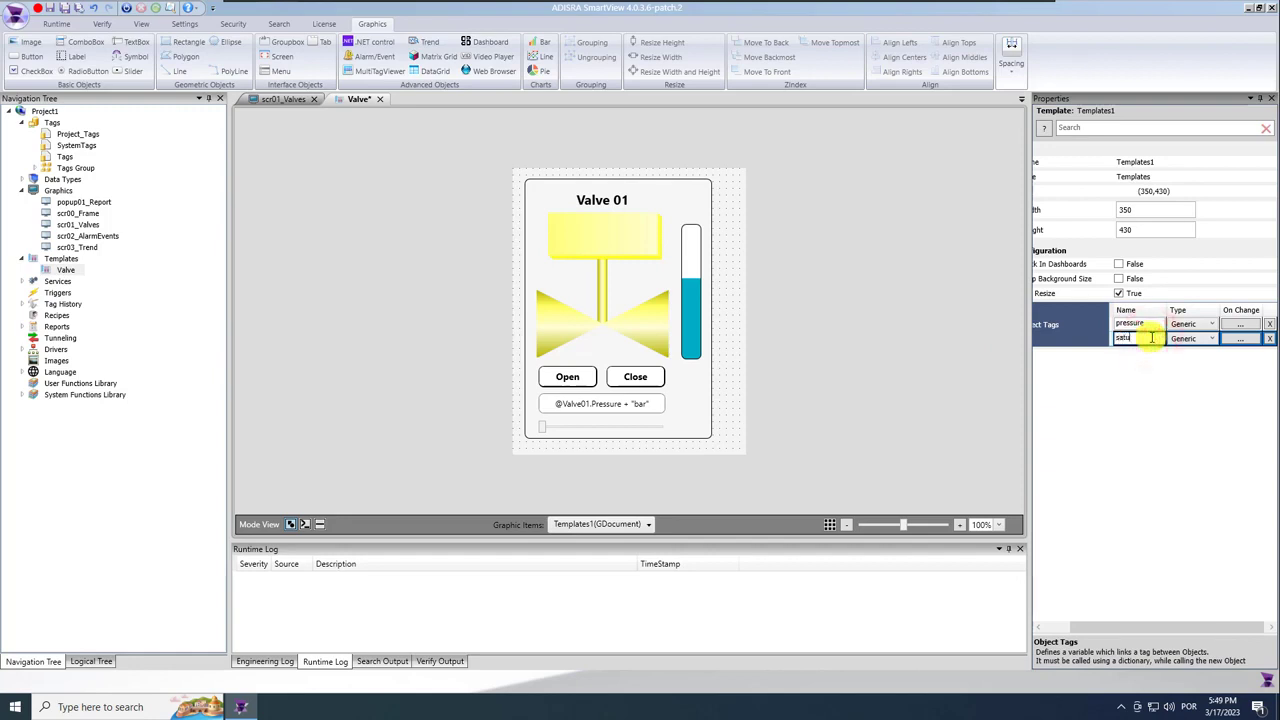
type("status")
key("Return")
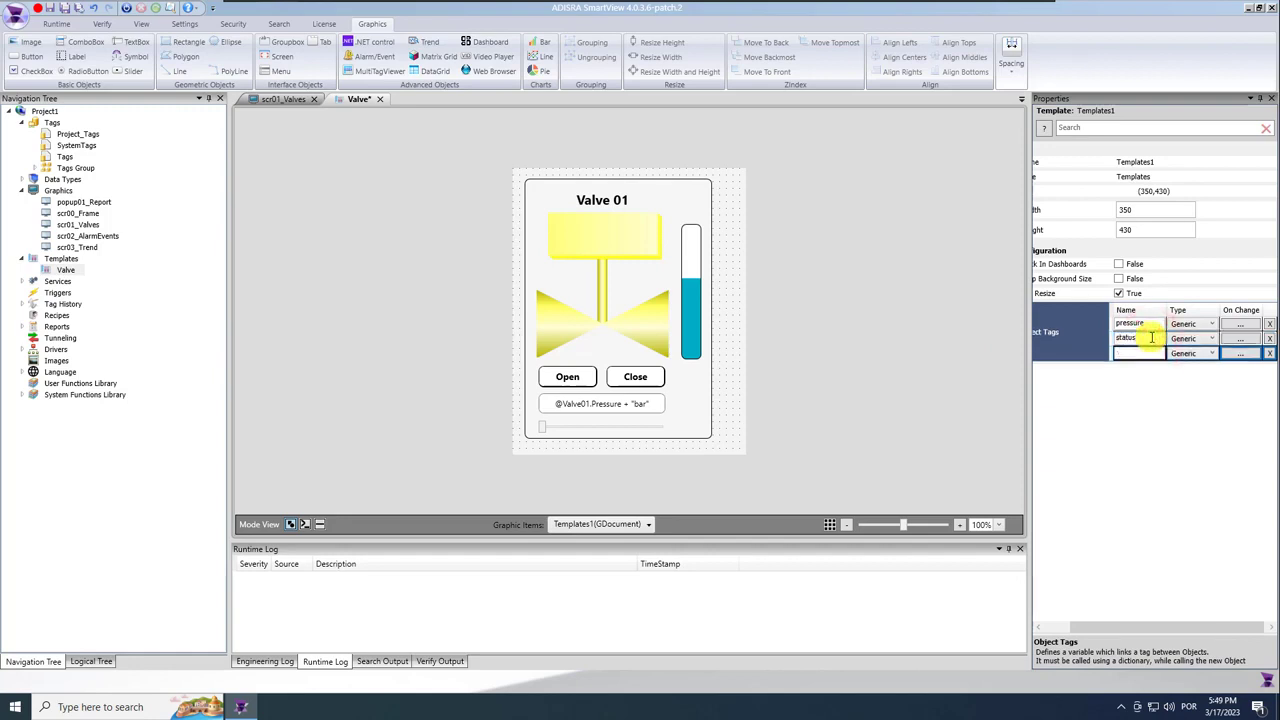
type("fail")
key("Return")
left_click(1138, 368)
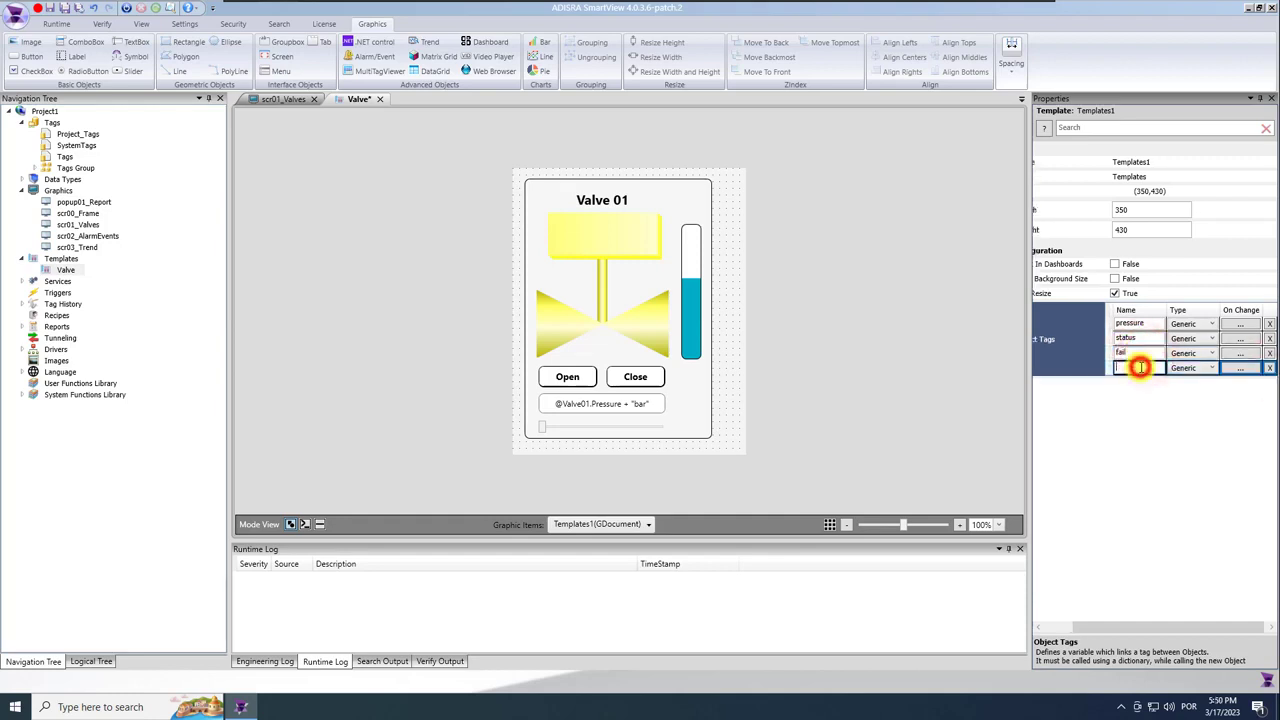
type("names")
key("Return")
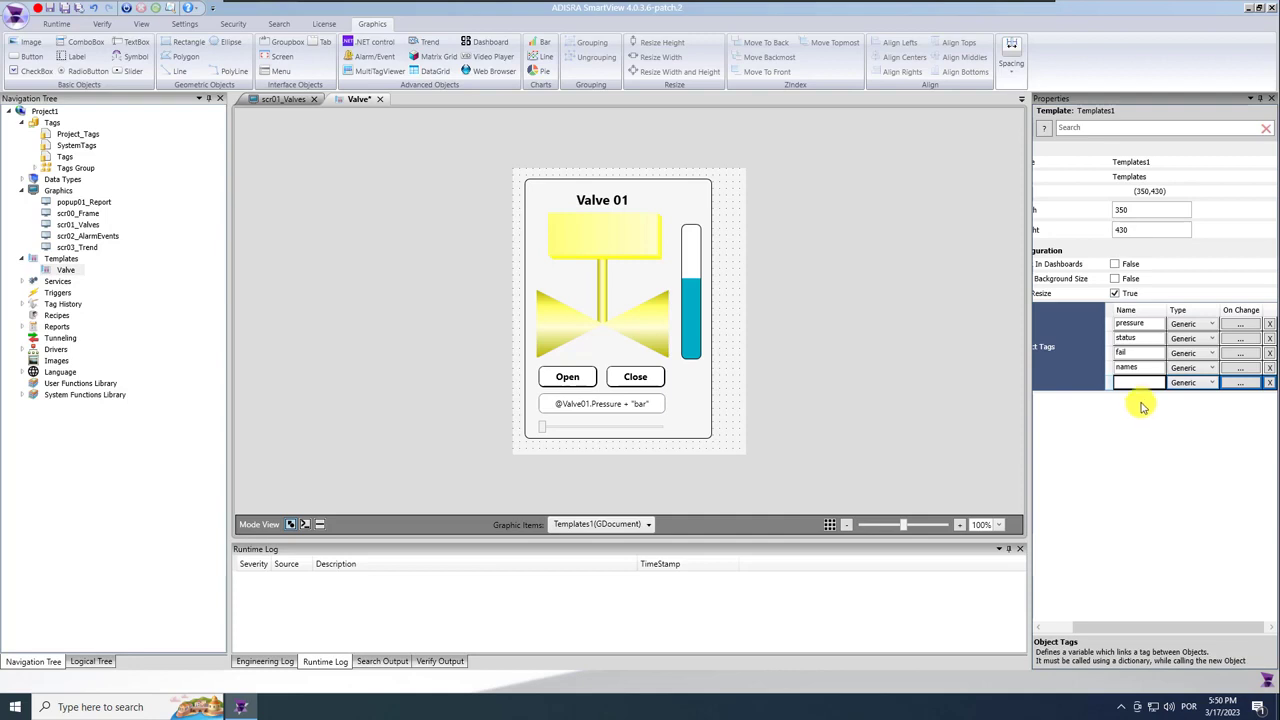
type("cmd")
key("Return")
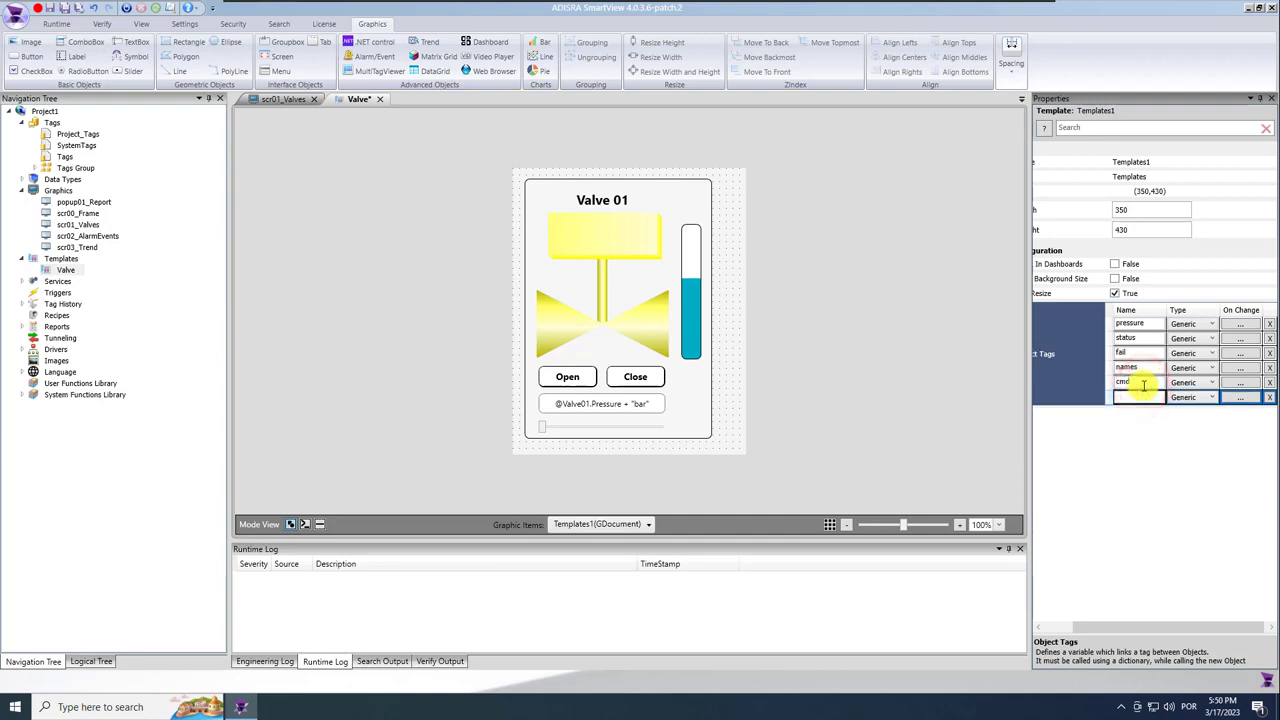
left_click(66, 10)
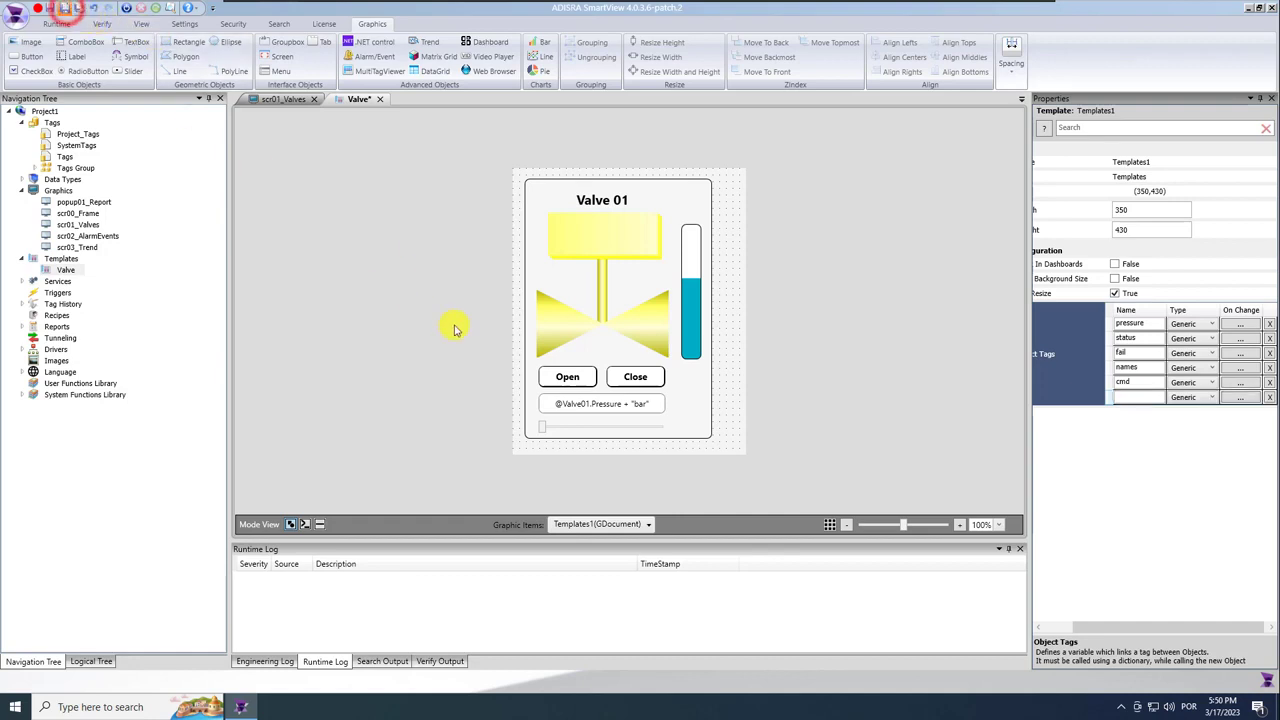
Bind the pressure text box and slider to #pressure instead of the Valve01 tag.
left_click(601, 405)
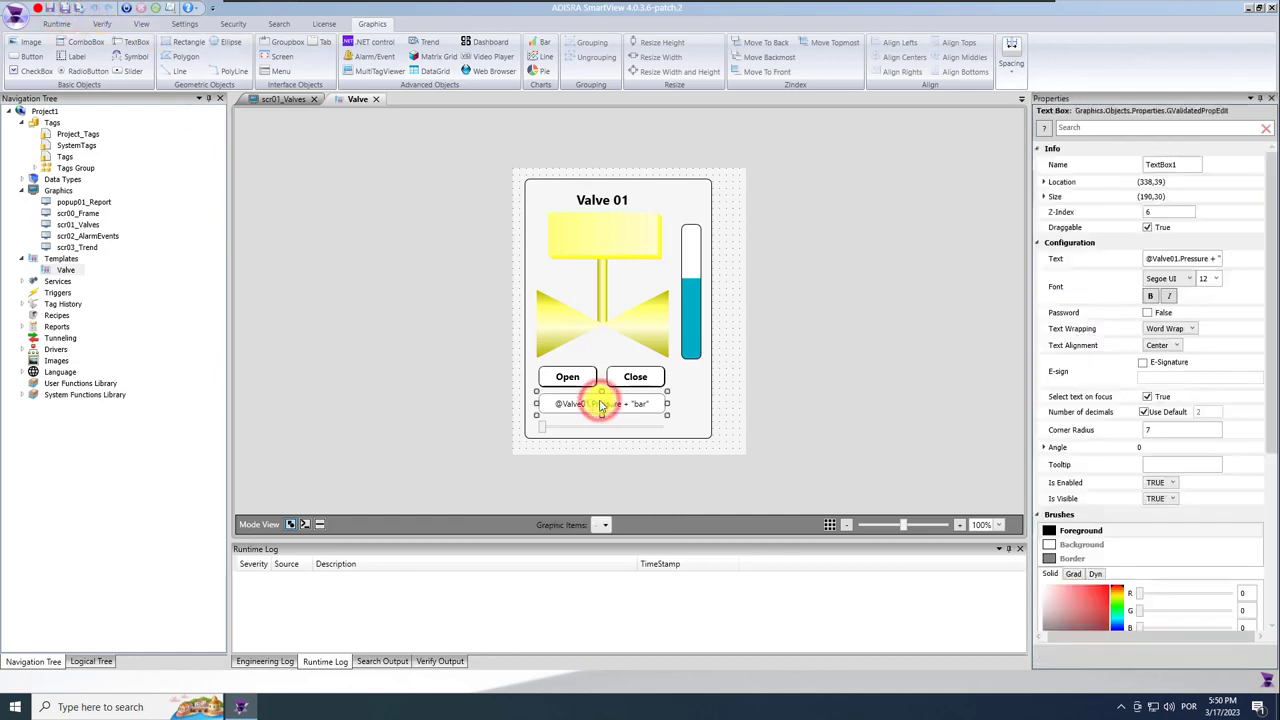
left_click(1167, 259)
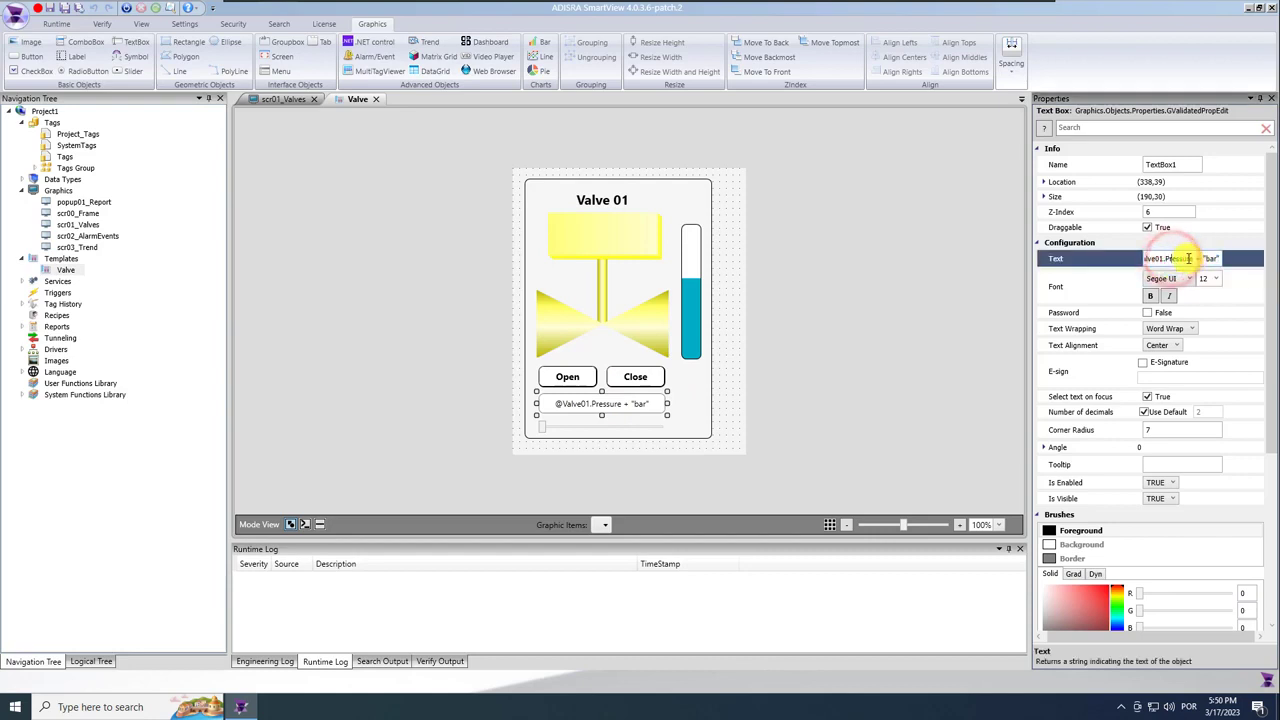
left_click_drag(1193, 259, 1070, 263)
key("BackSpace")
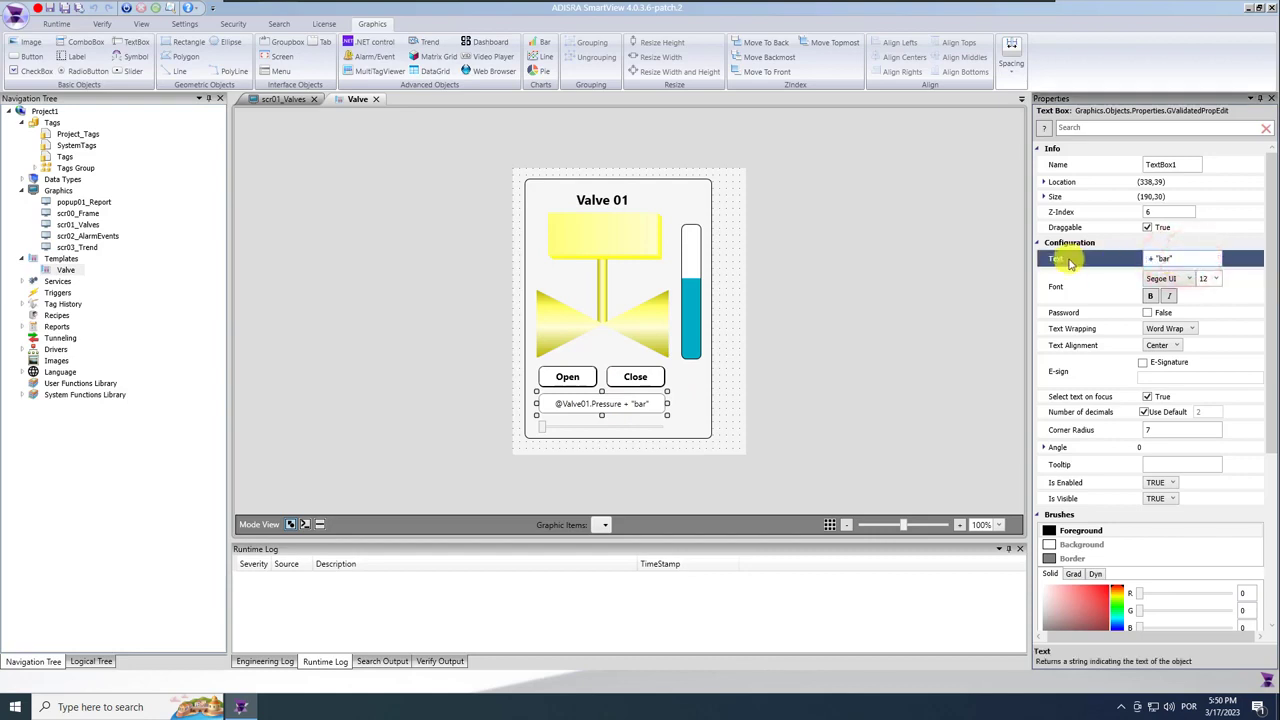
type("#cmd")
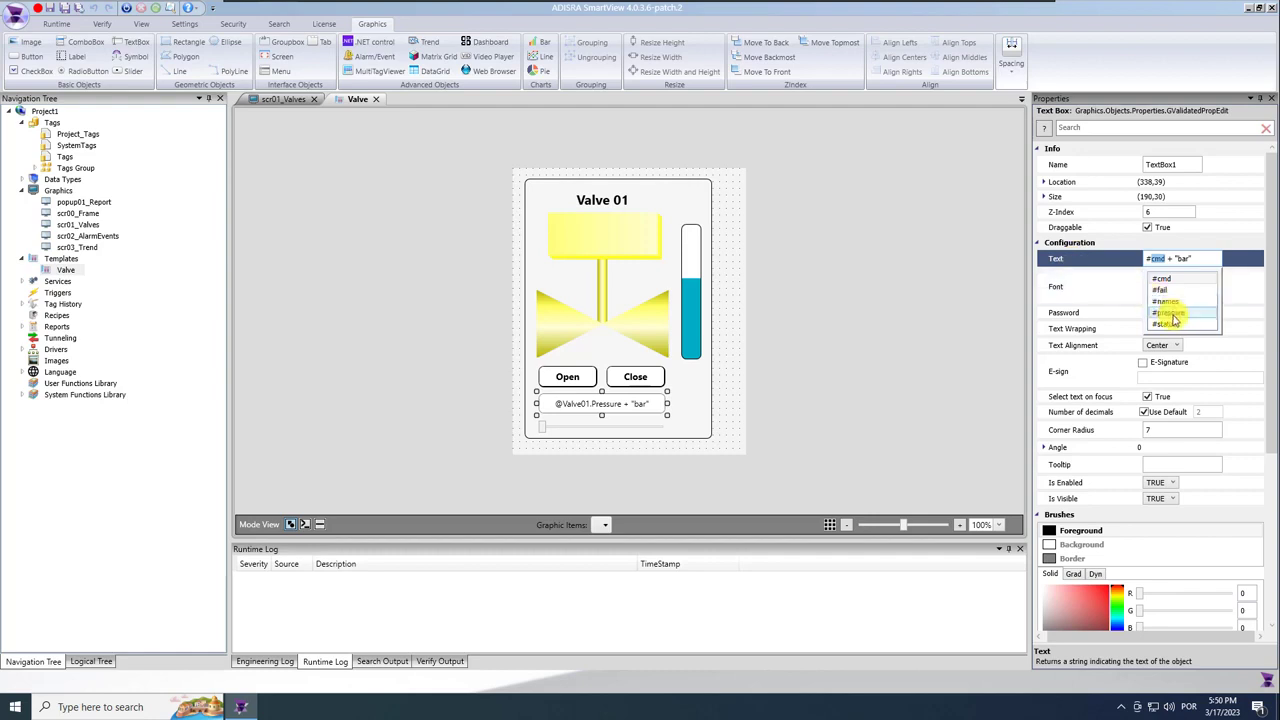
left_click(1168, 312)
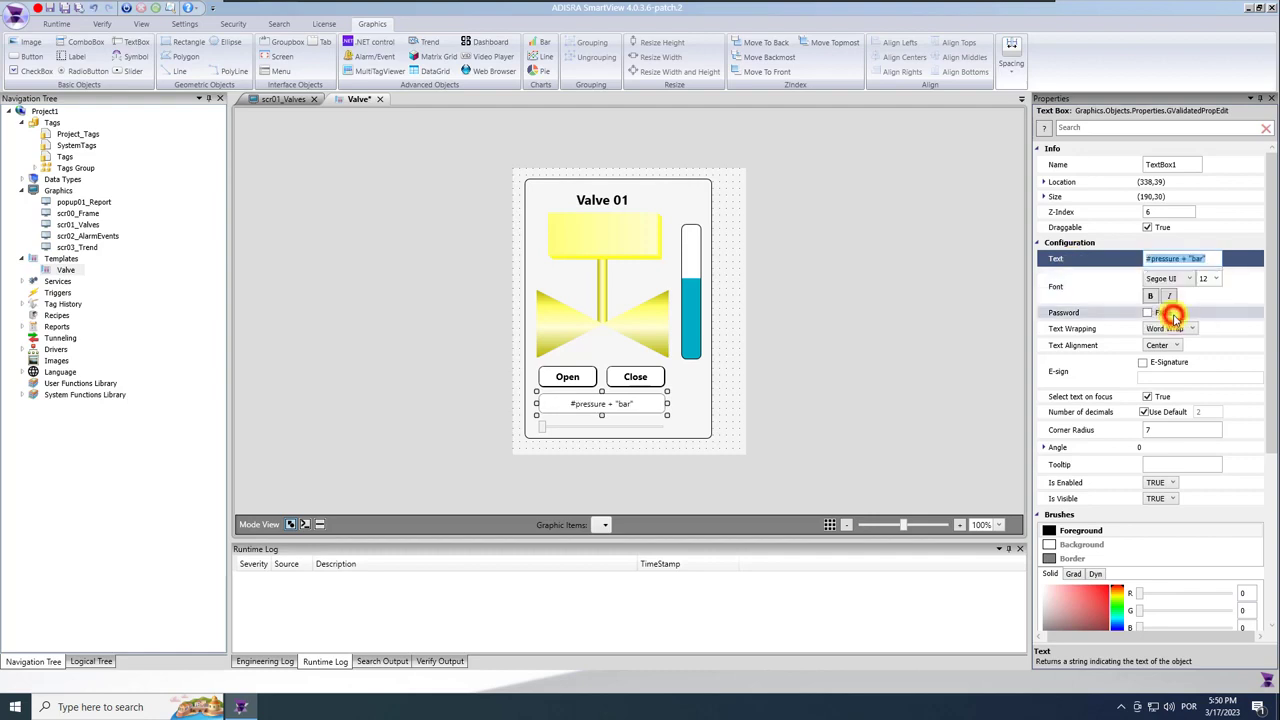
left_click(634, 427)
left_click(1185, 299)
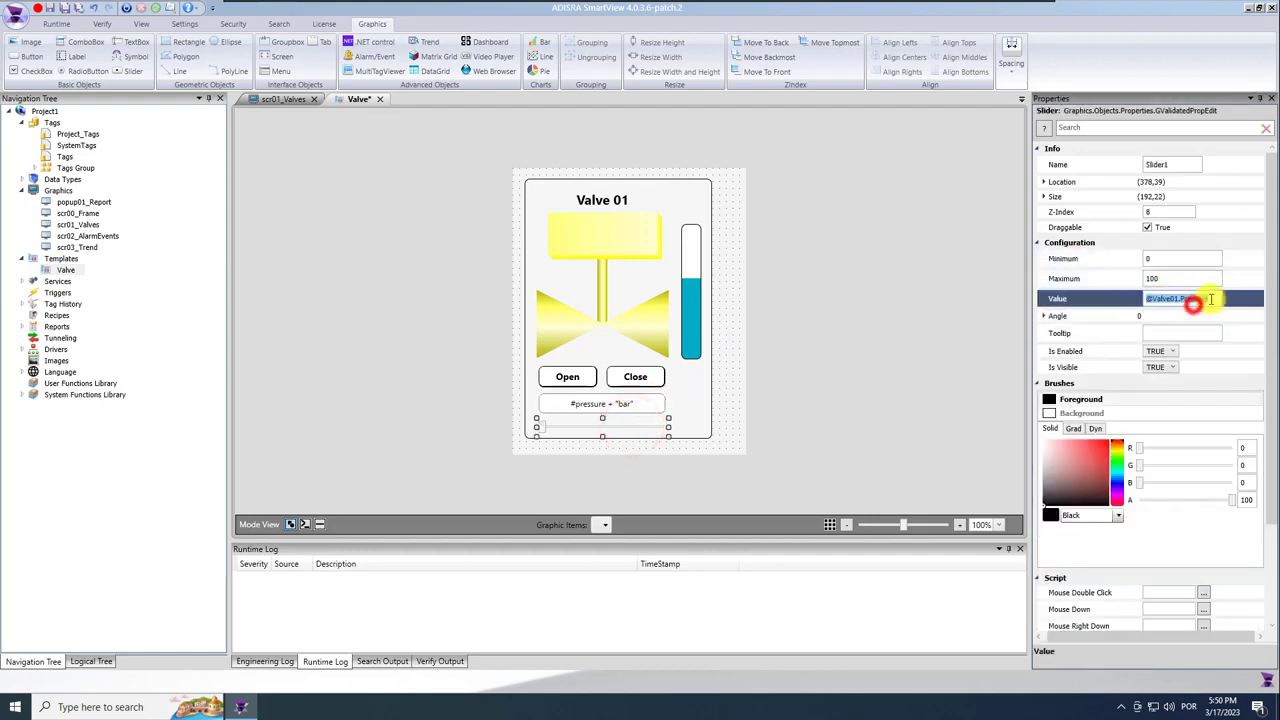
key("BackSpace")
type("@pre")
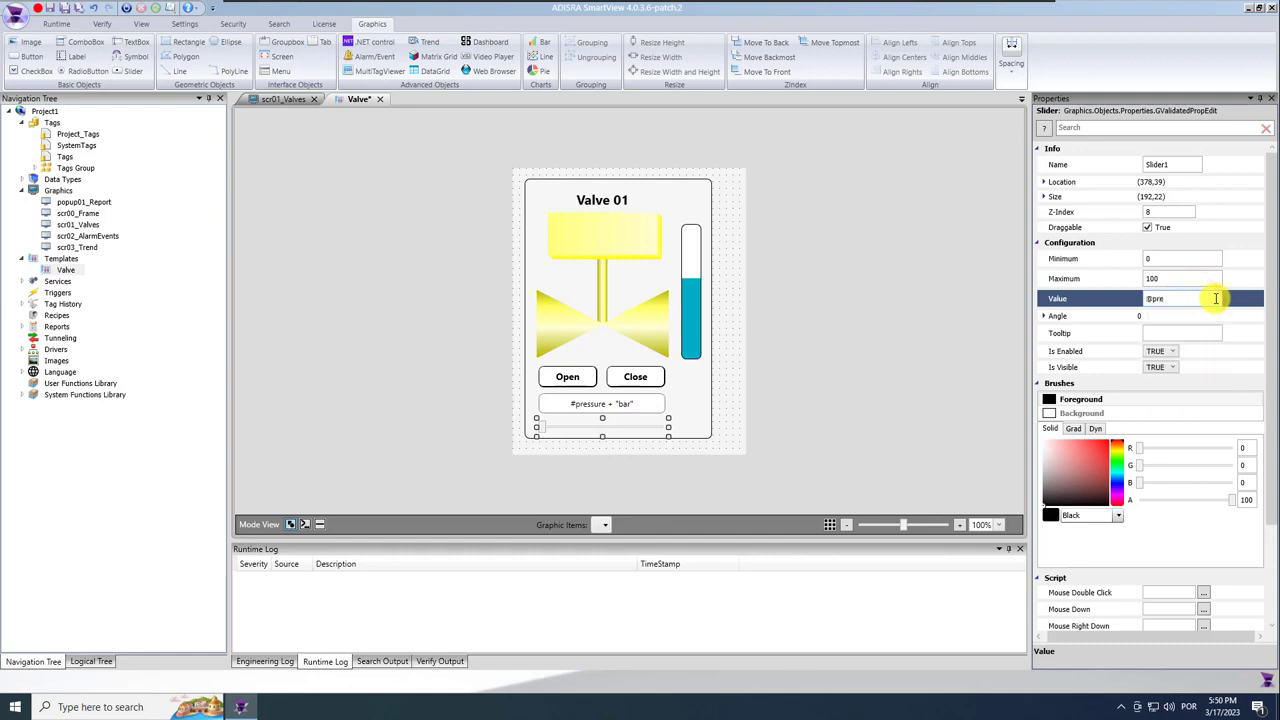
type("#p")
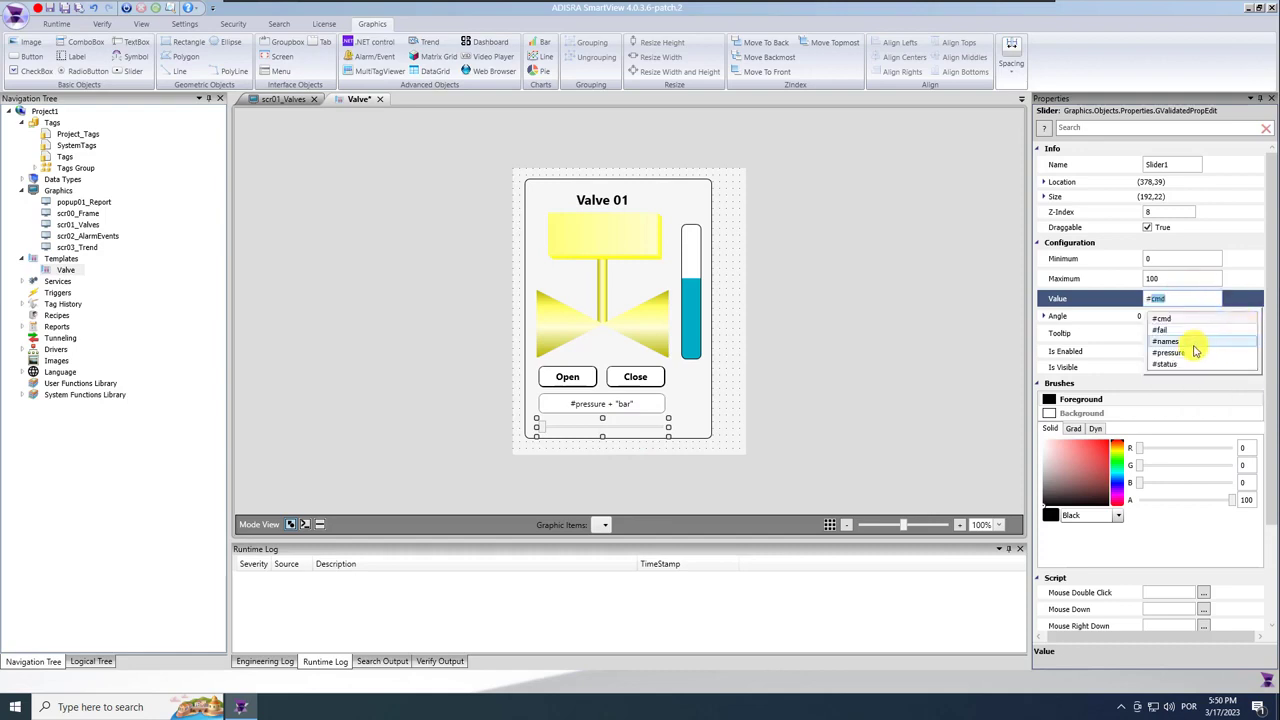
left_click(1190, 346)
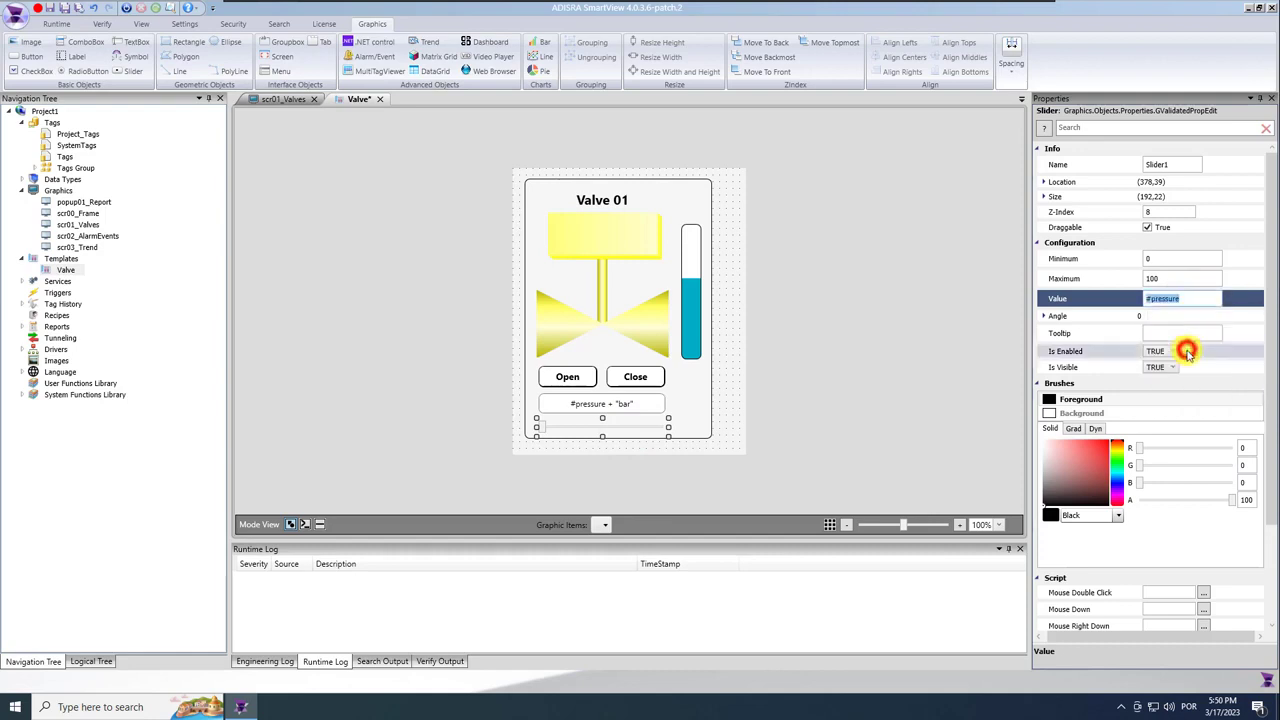
left_click(590, 376)
left_click(320, 524)
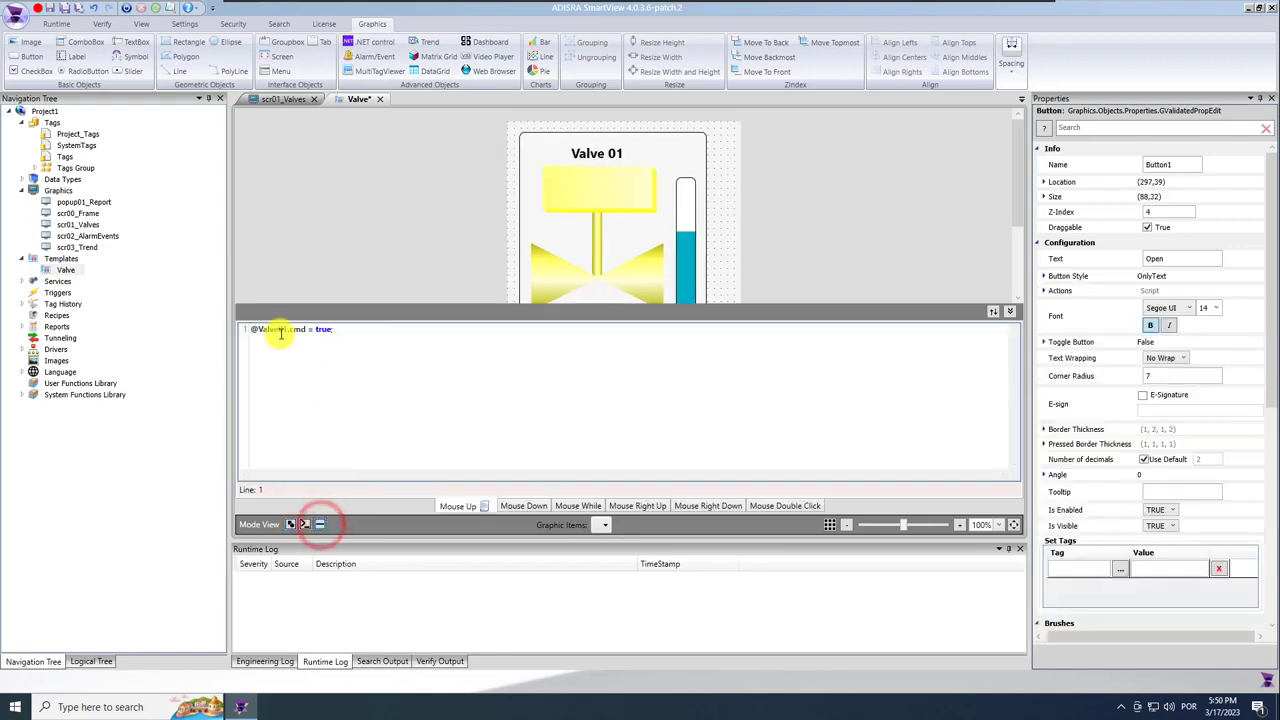
left_click_drag(309, 332, 252, 330)
type("#")
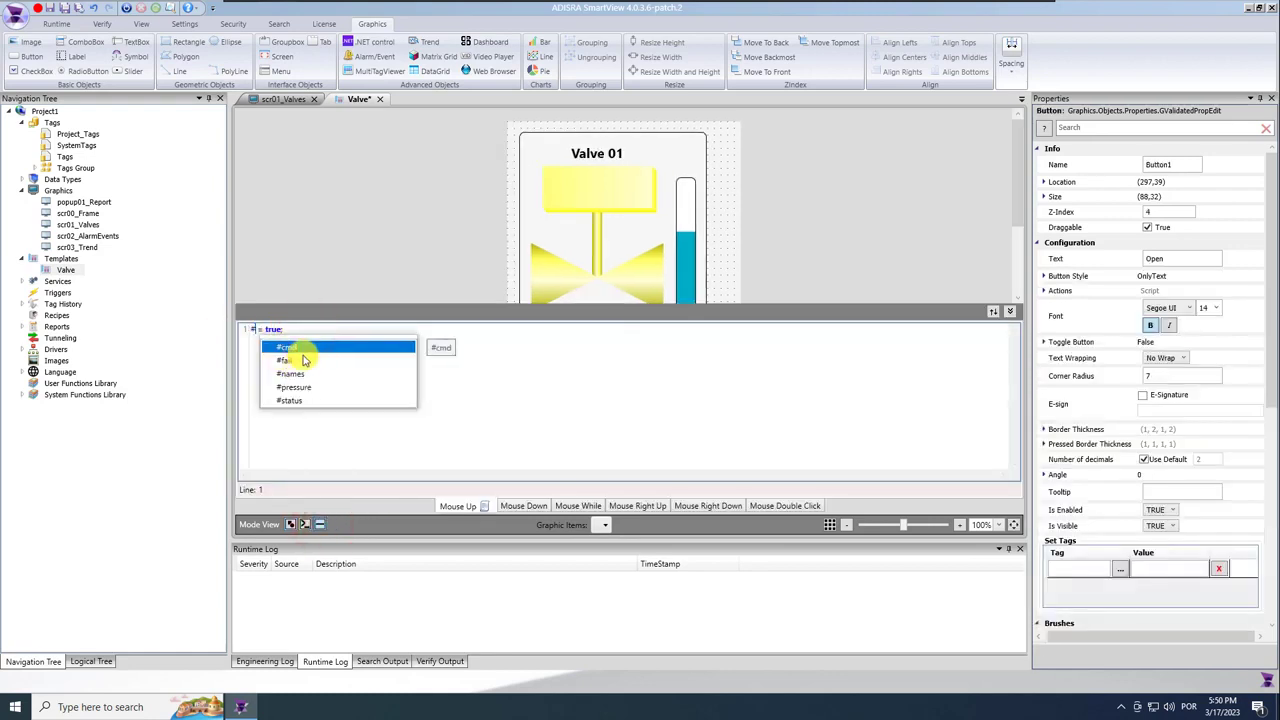
left_click(290, 347)
left_click(290, 524)
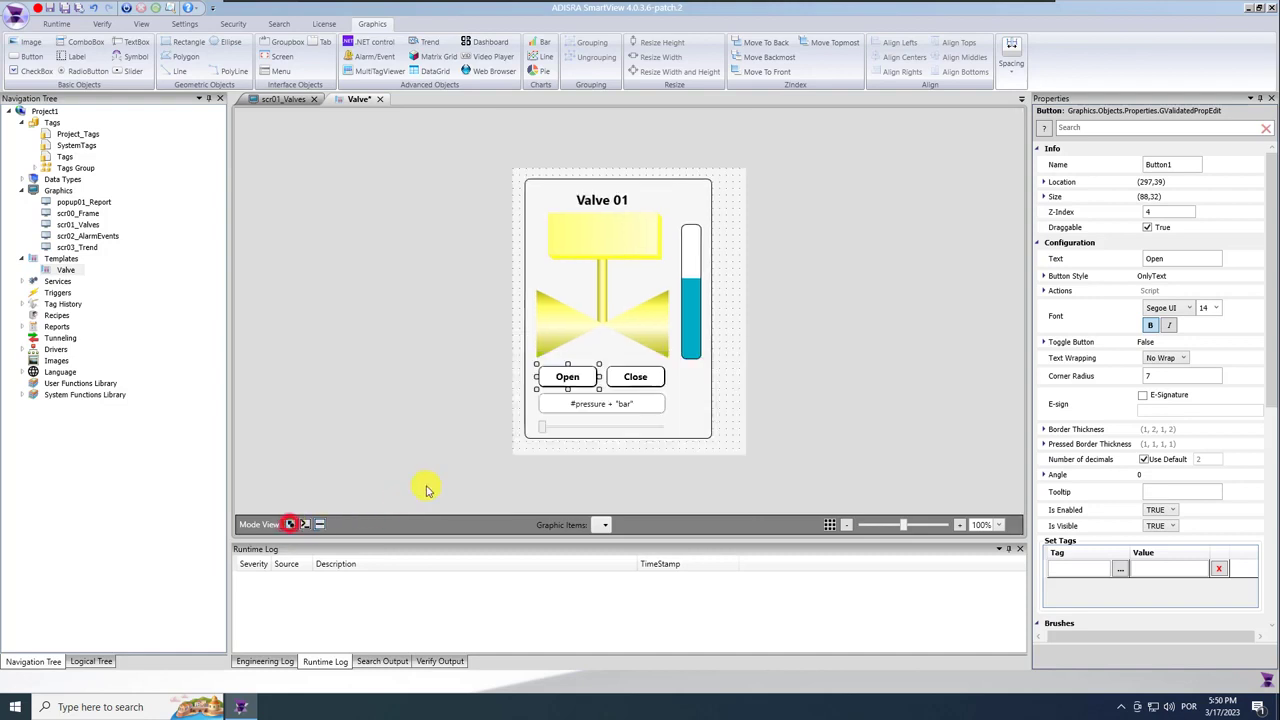
left_click(628, 376)
left_click(321, 524)
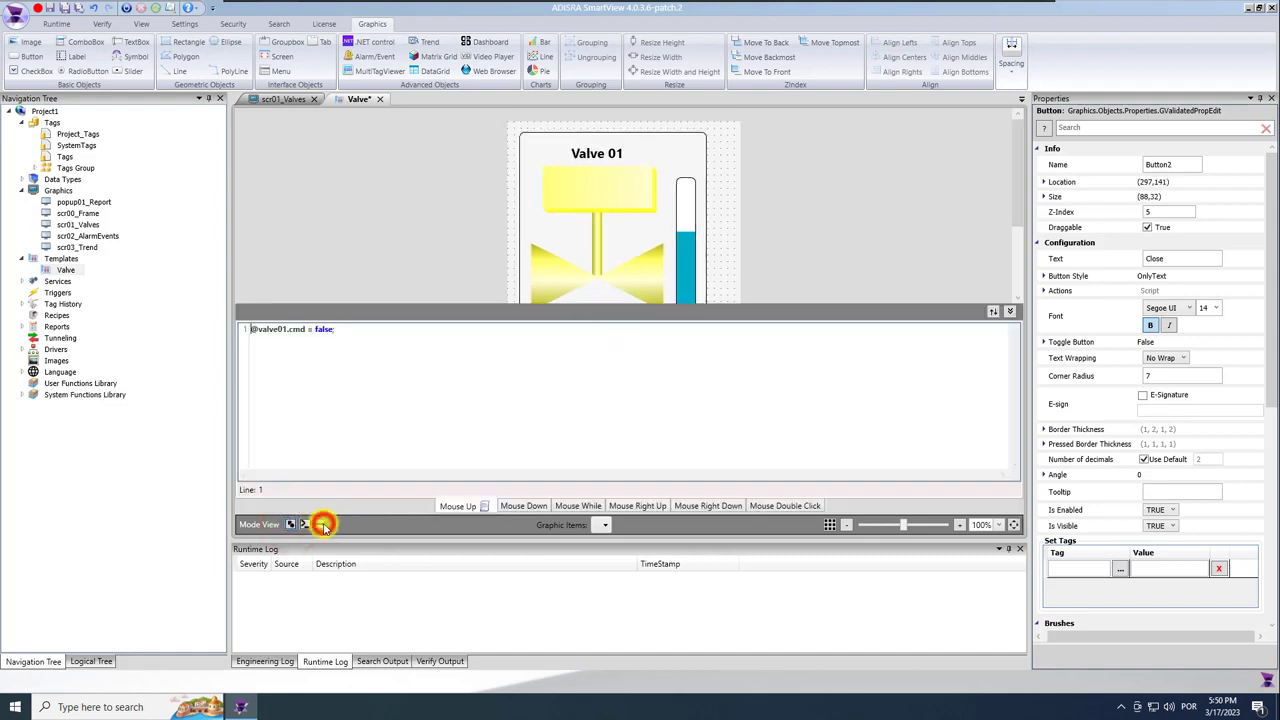
left_click_drag(305, 330, 178, 328)
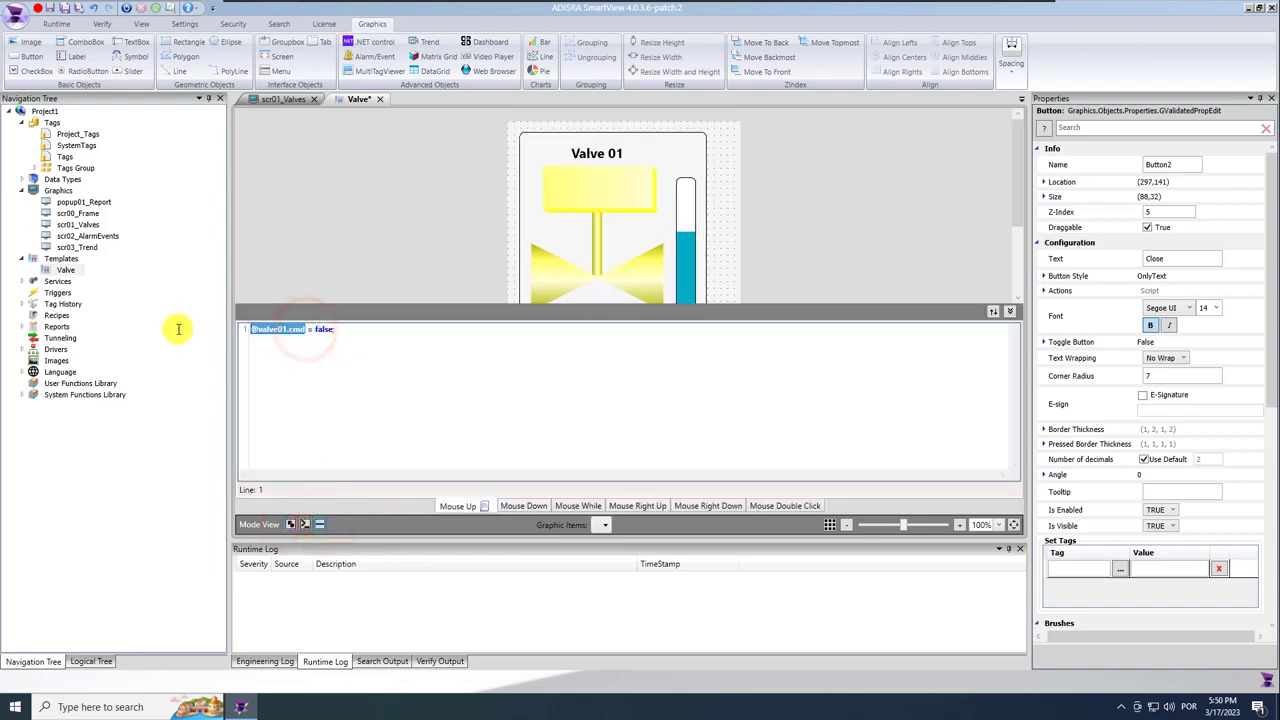
type("#")
left_click(288, 345)
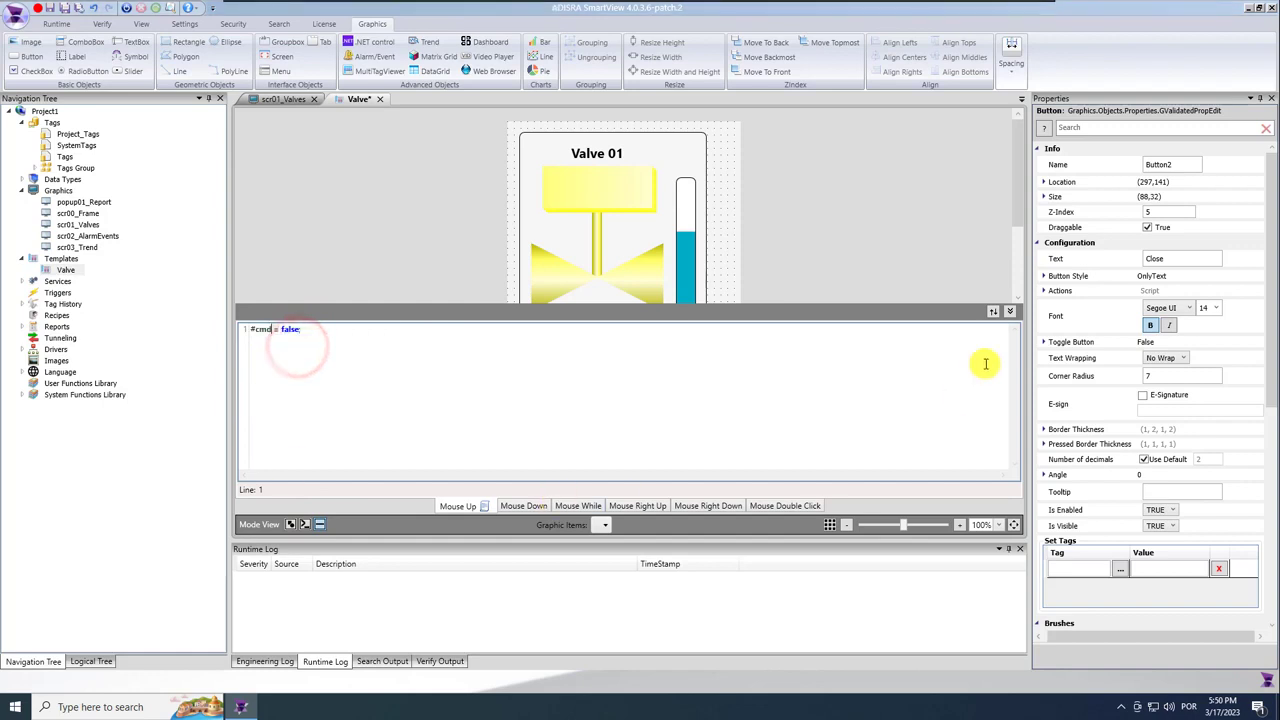
left_click(1010, 311)
Set the blue level bar's fill tag to #pressure.
left_click(692, 305)
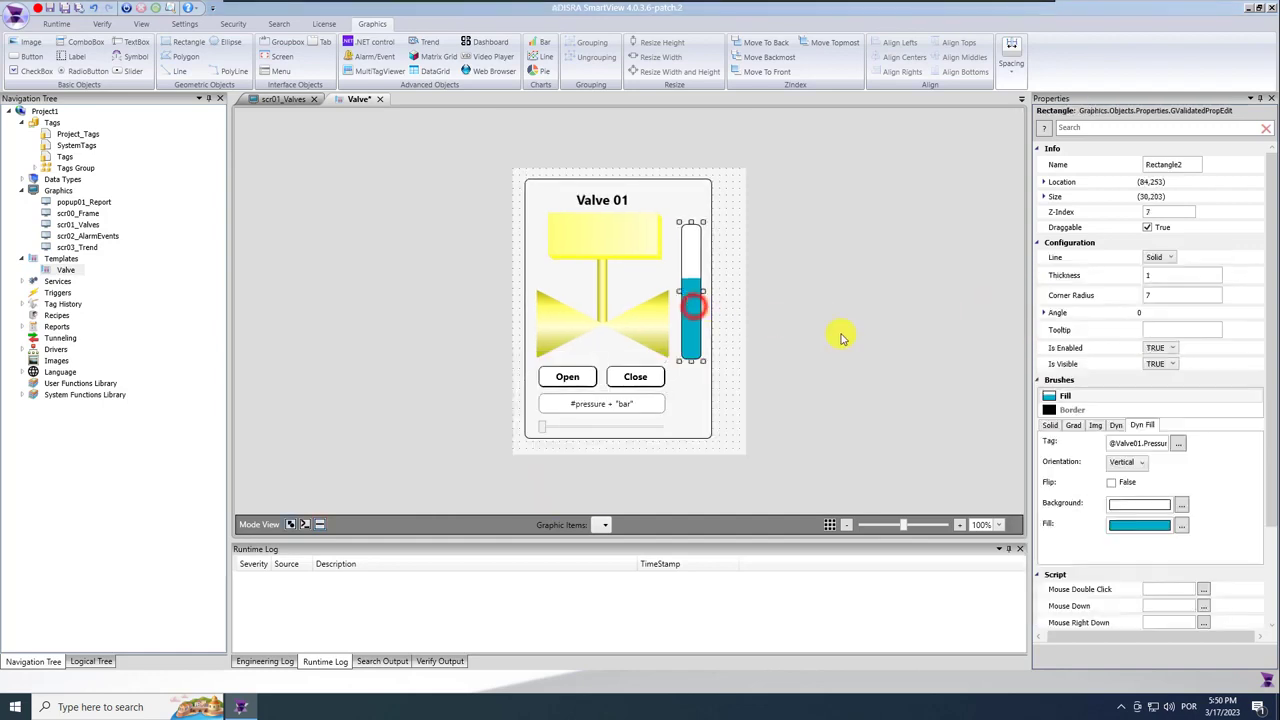
left_click(1123, 442)
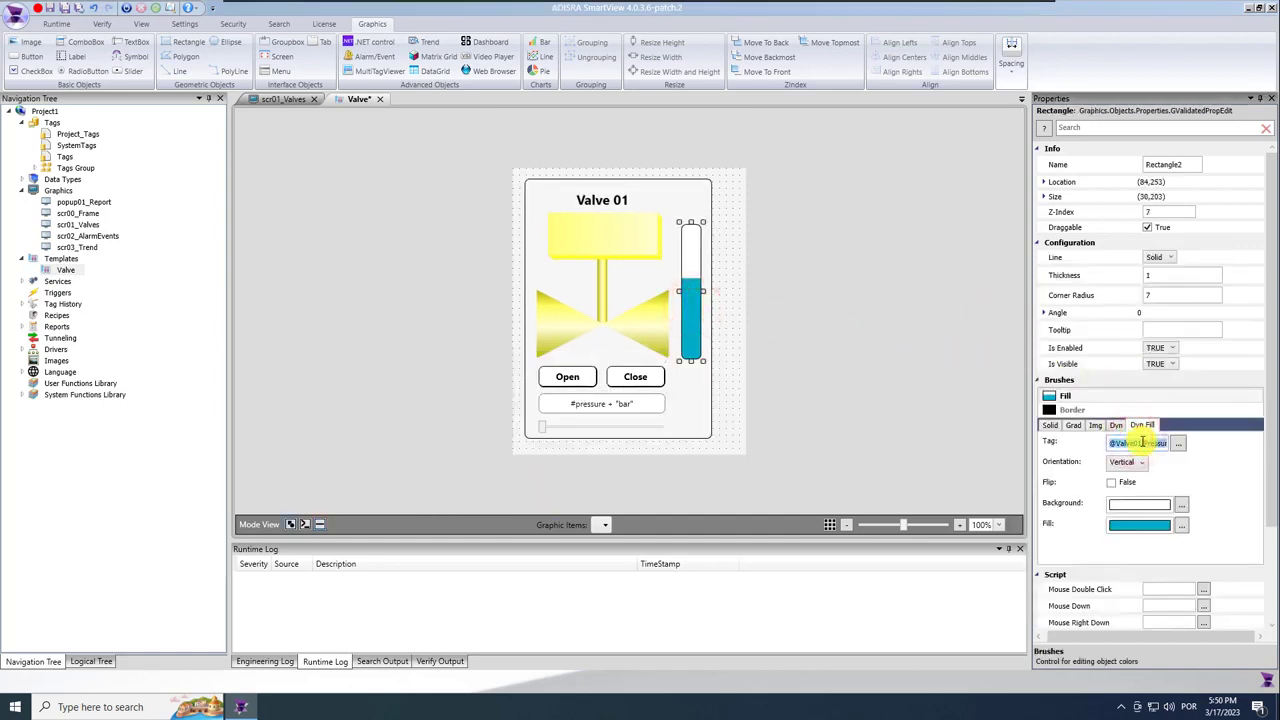
type("#pressure")
left_click(1131, 491)
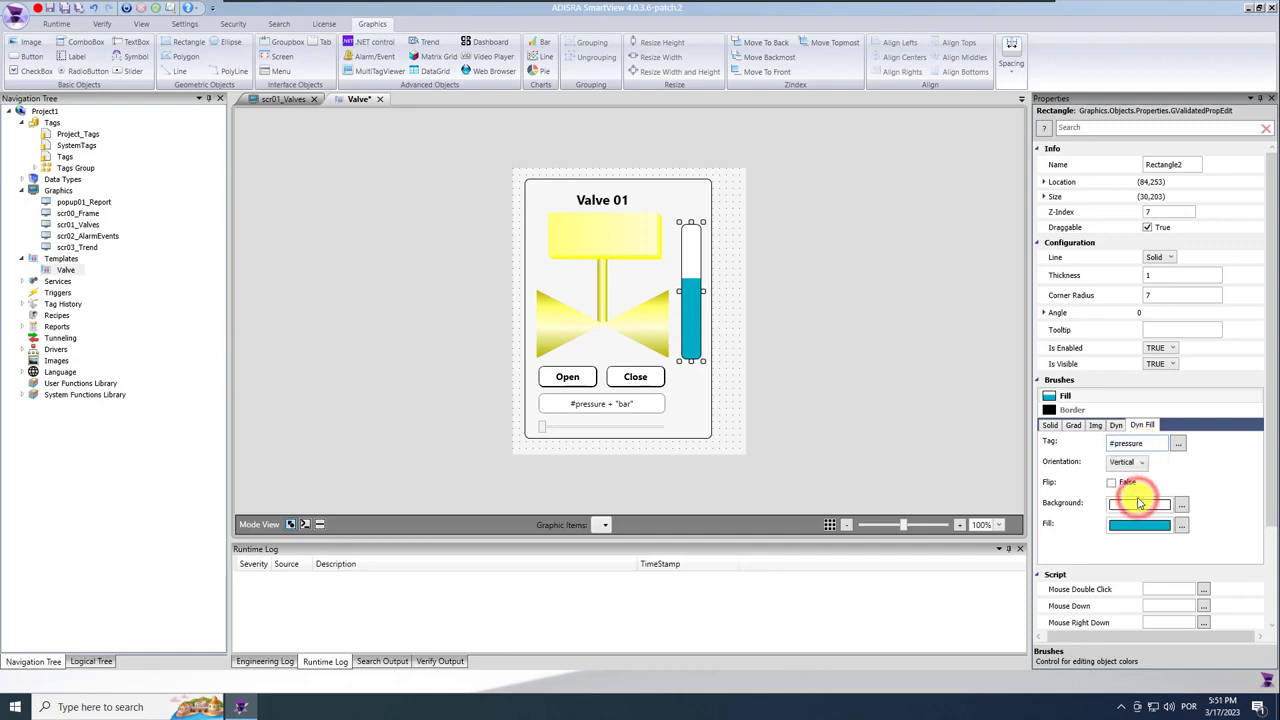
Make the yellow valve visible only when #fail == true.
left_click(619, 247)
left_click(1186, 379)
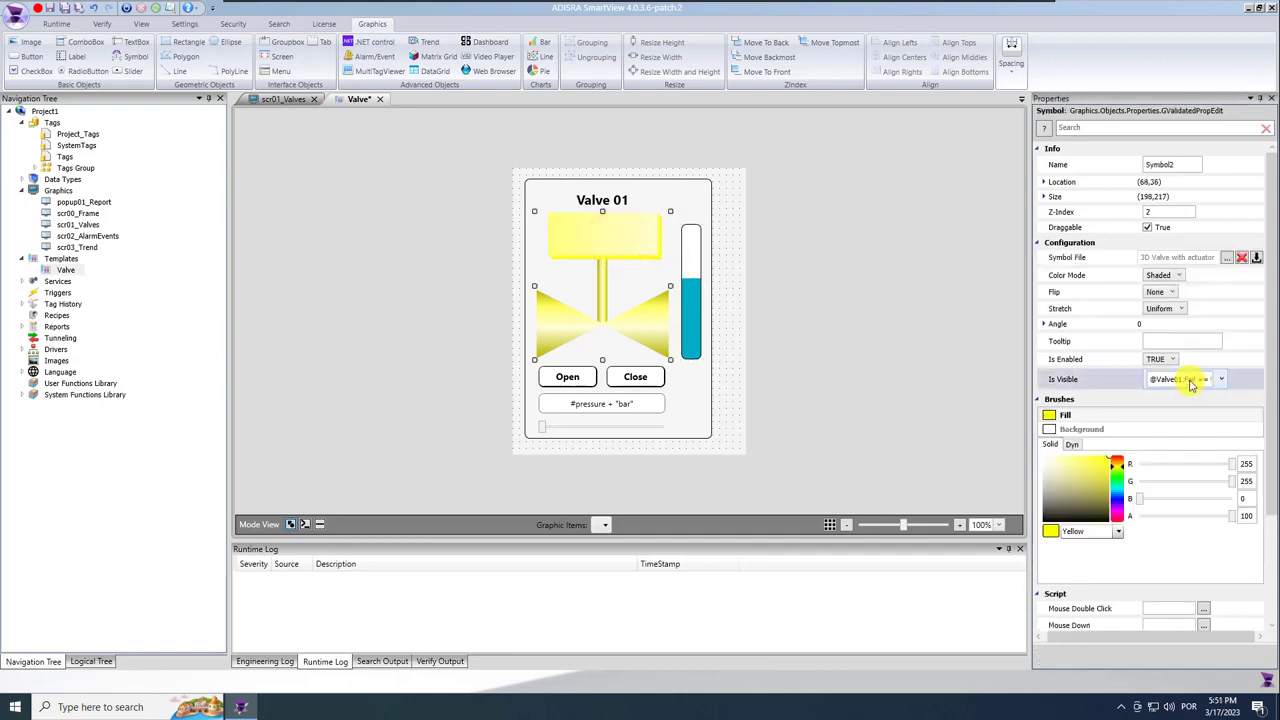
left_click(1188, 380)
left_click(1180, 422)
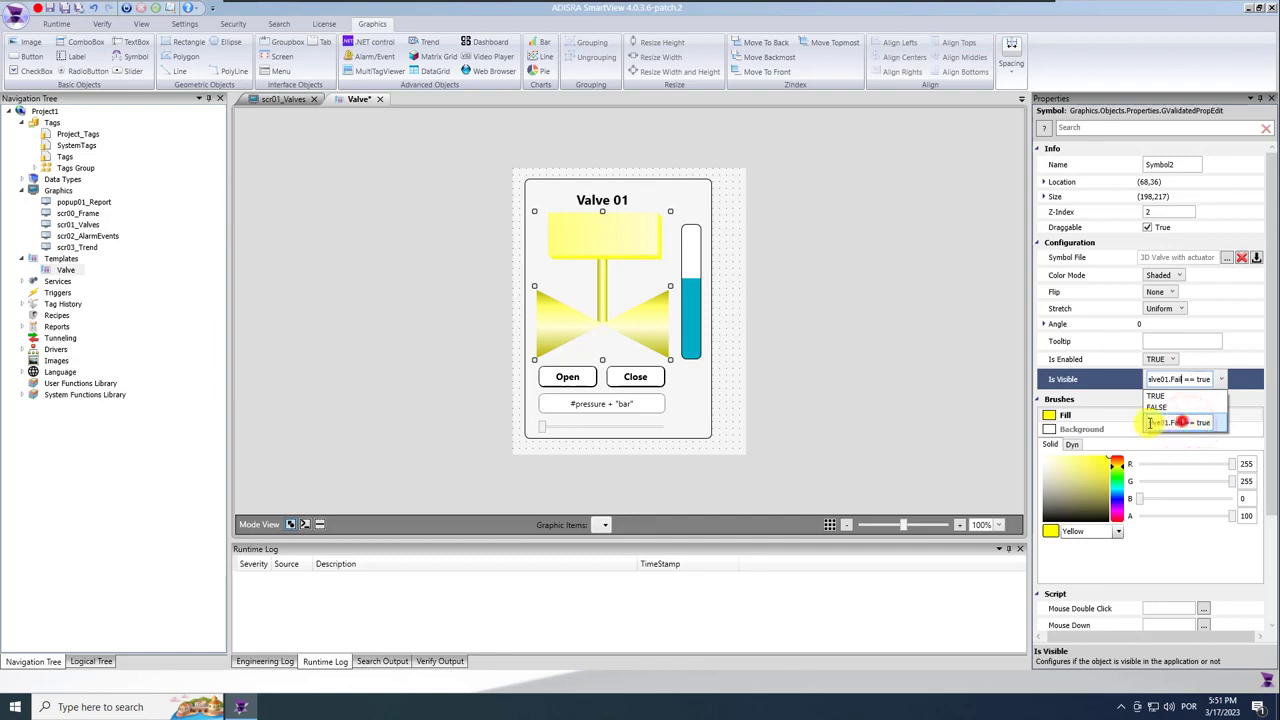
left_click(1168, 454)
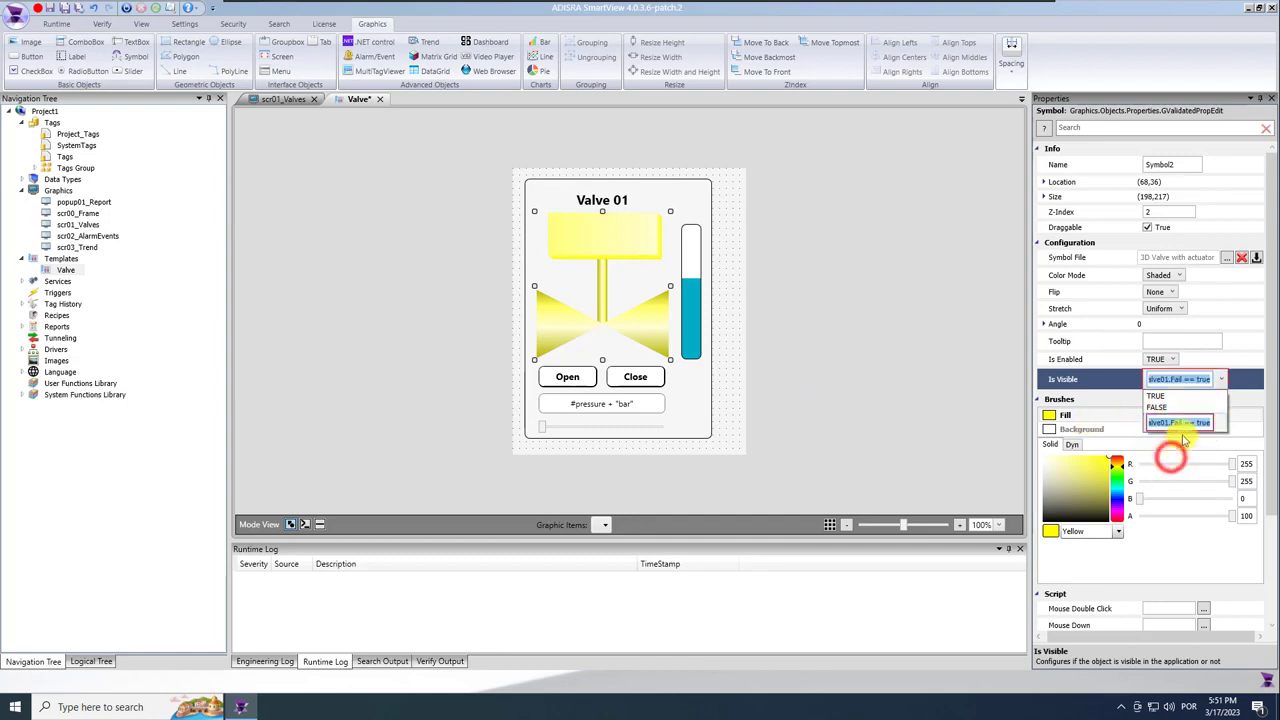
double_click(1187, 424)
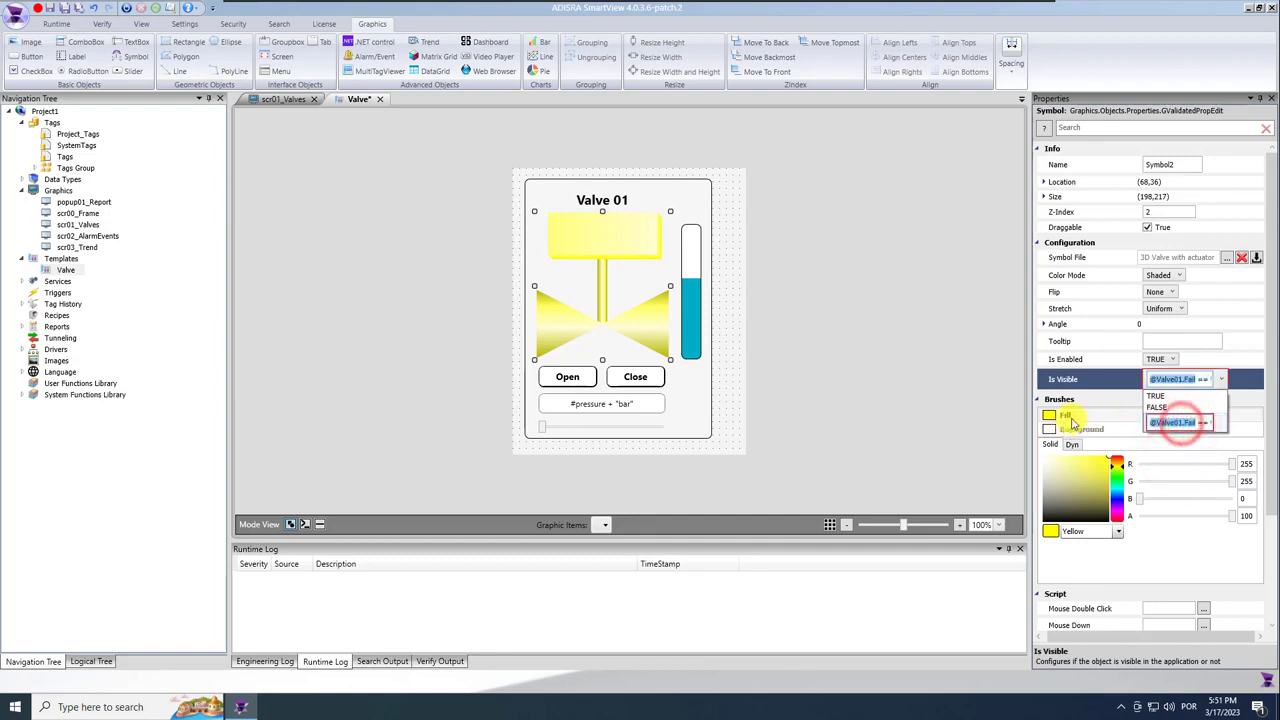
type("#fail == true")
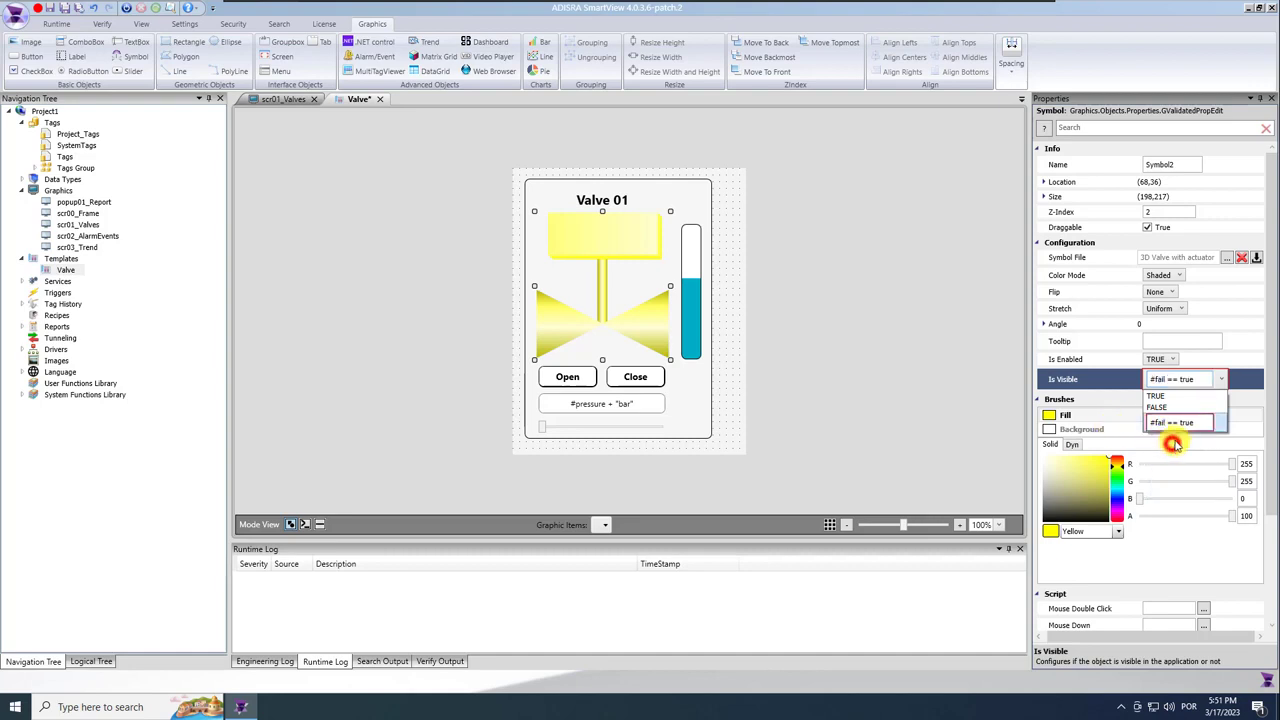
left_click(724, 357)
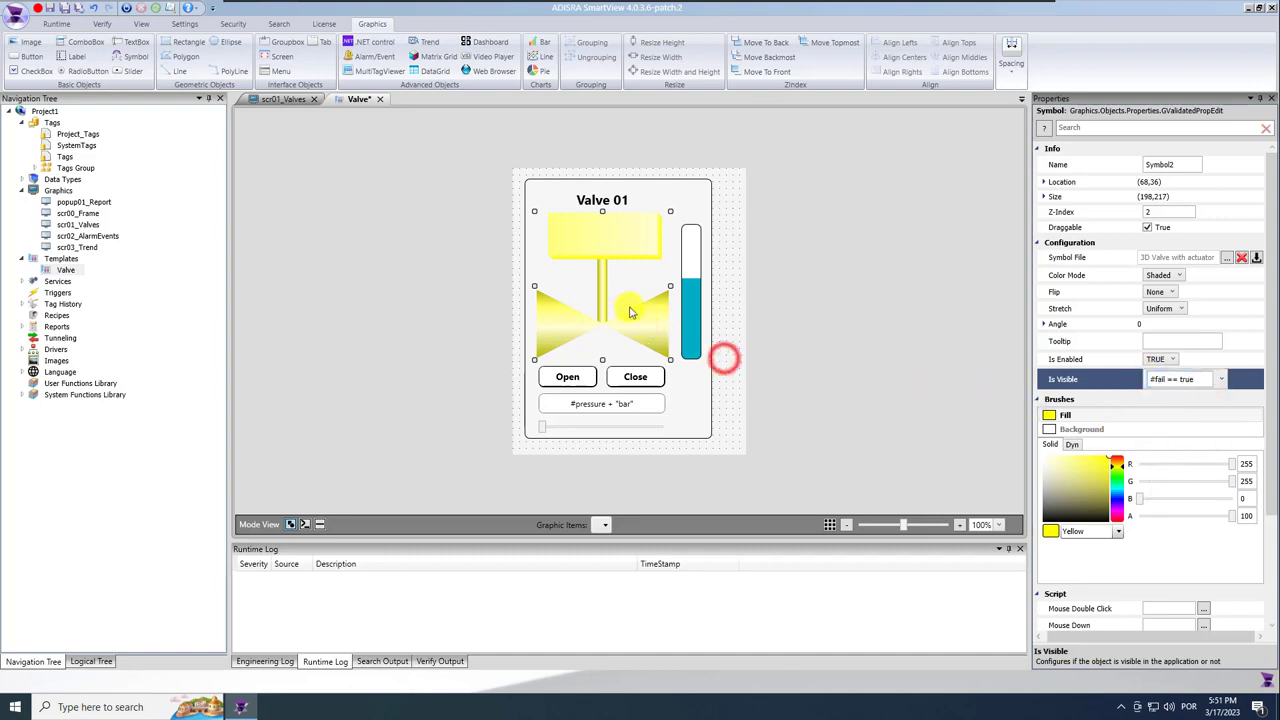
Set the grey valve's colour expression to #status.
left_click_drag(602, 246, 410, 203)
left_click(692, 245)
left_click(1160, 477)
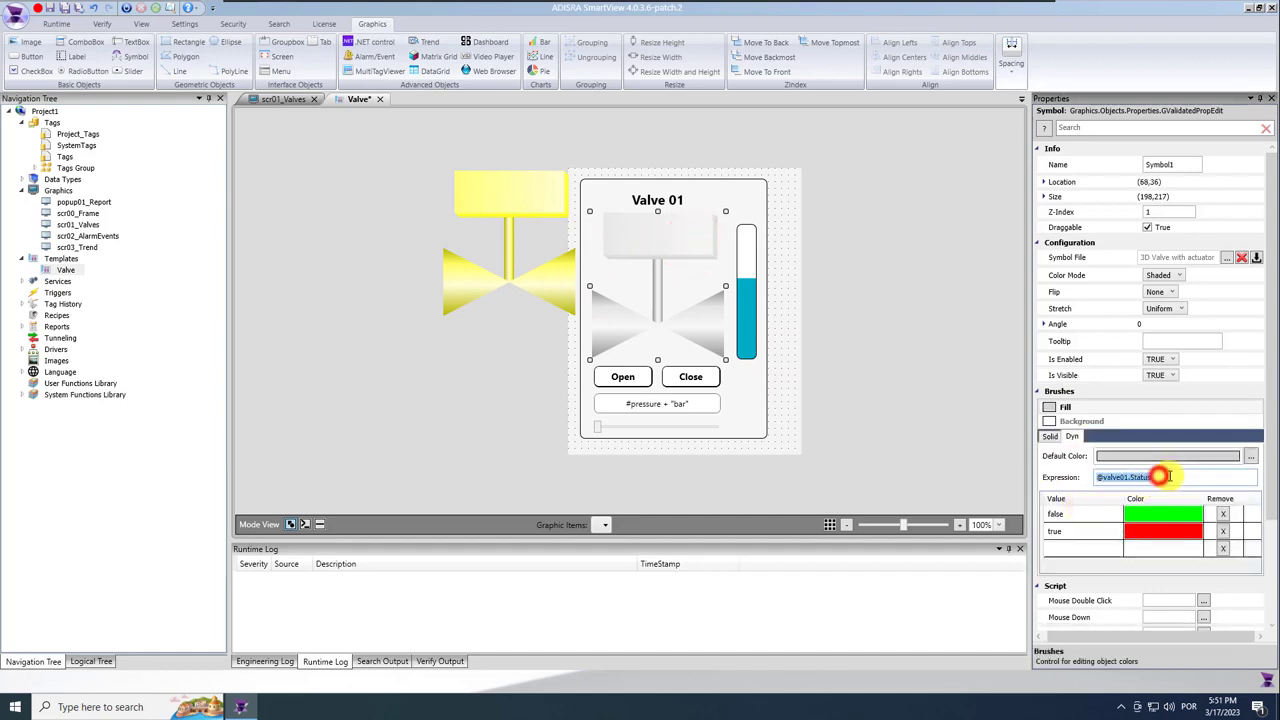
type("#status")
left_click(1147, 497)
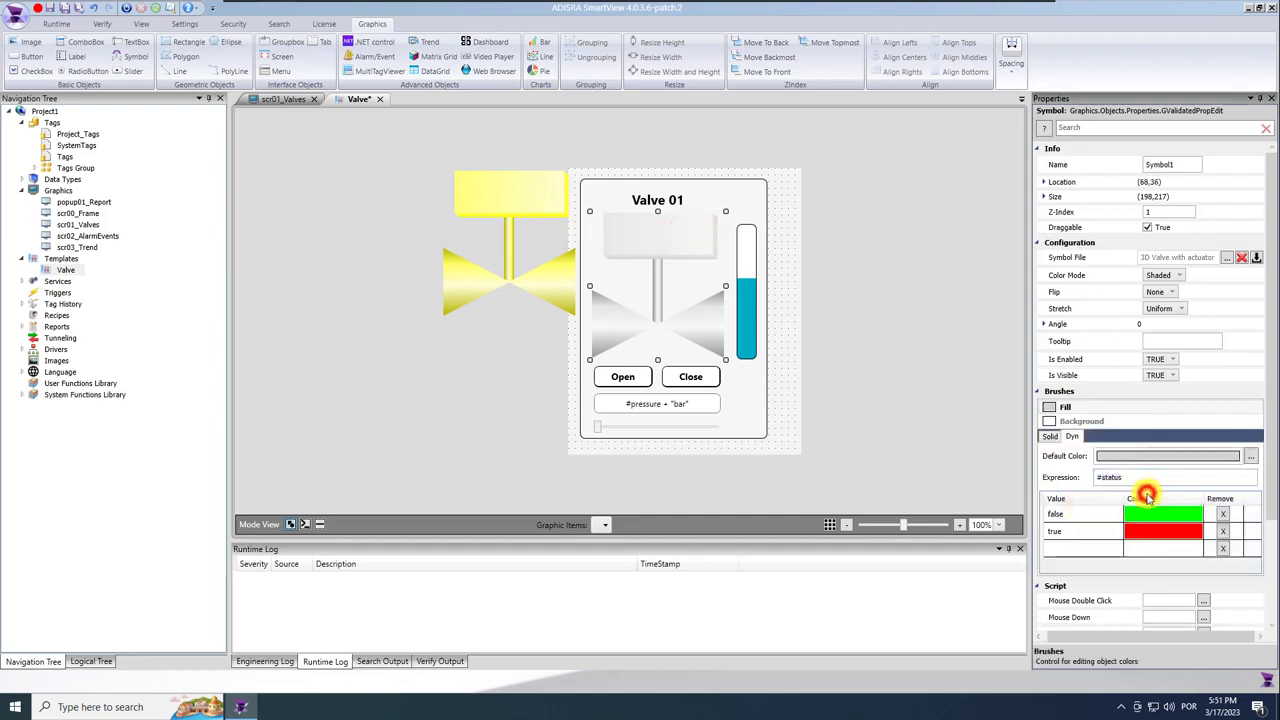
Stack the yellow and grey valves using Align Centers and Align Middles.
left_click(530, 288)
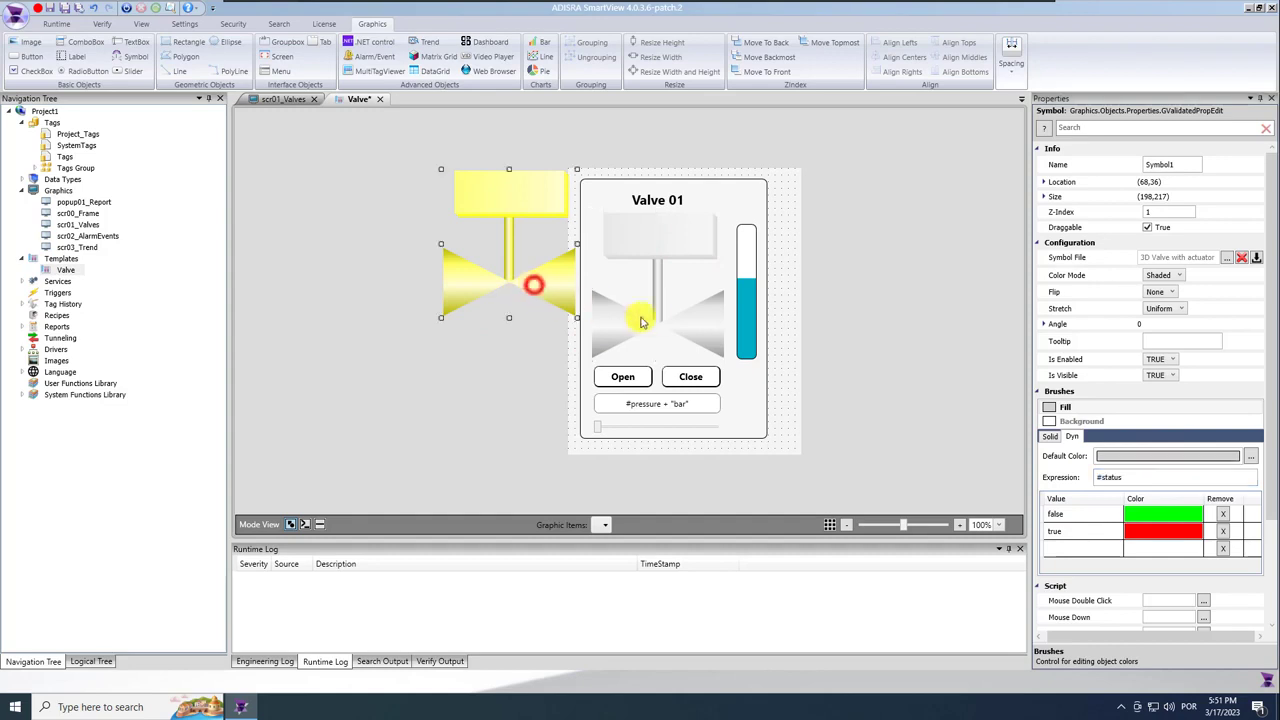
left_click(651, 234, "ctrl")
left_click(904, 57)
left_click(964, 57)
left_click(621, 201)
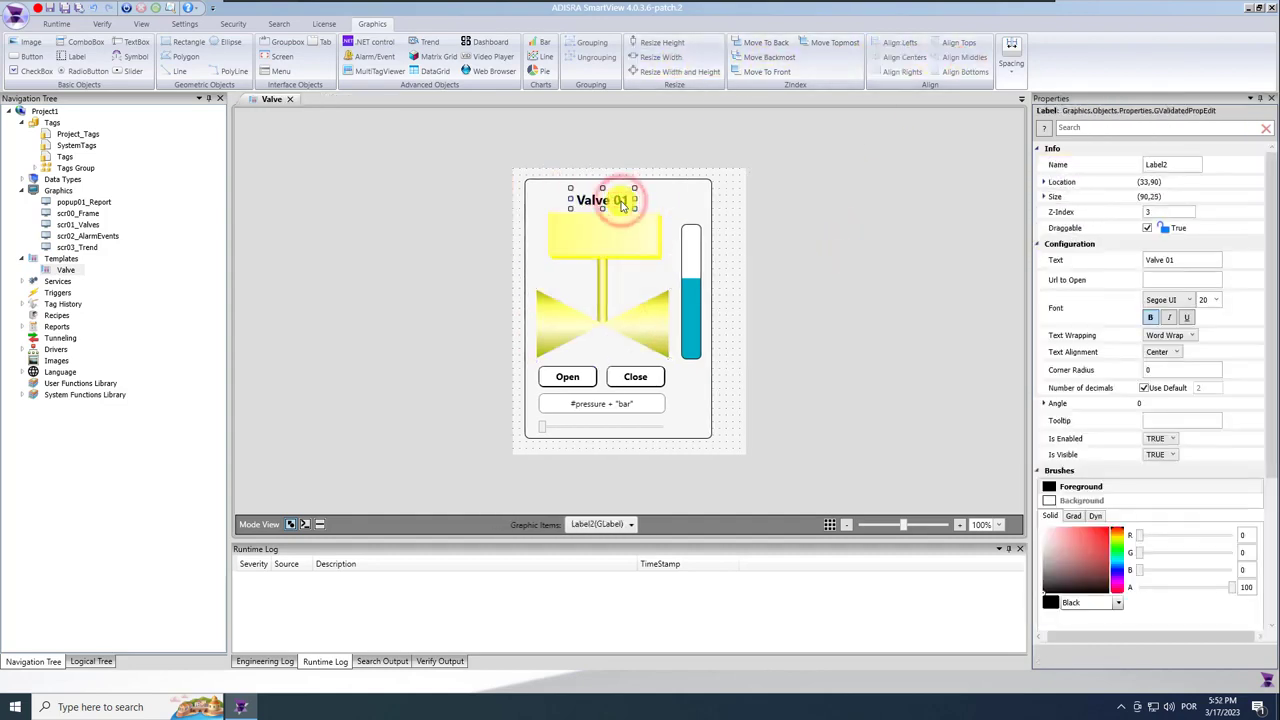
Set the title label text to #names, then save and close the Valve template.
left_click(1180, 259)
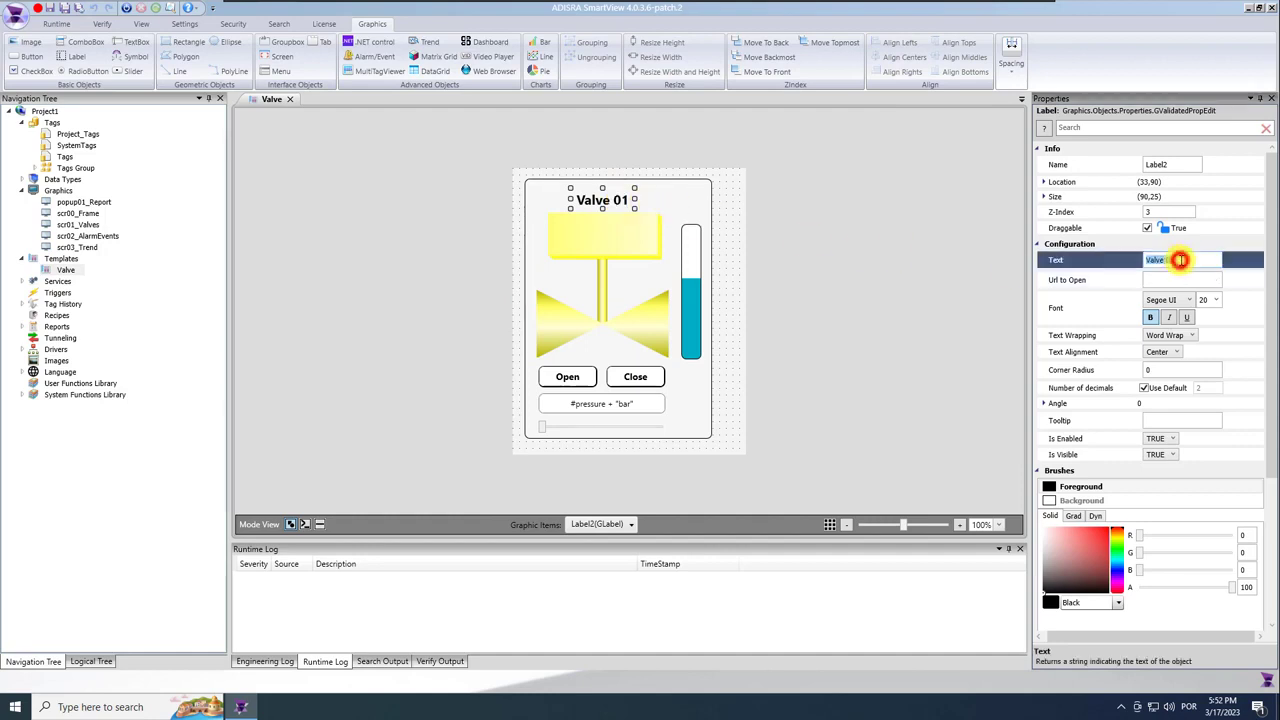
type("#cmd")
left_click(1168, 310)
left_click(829, 271)
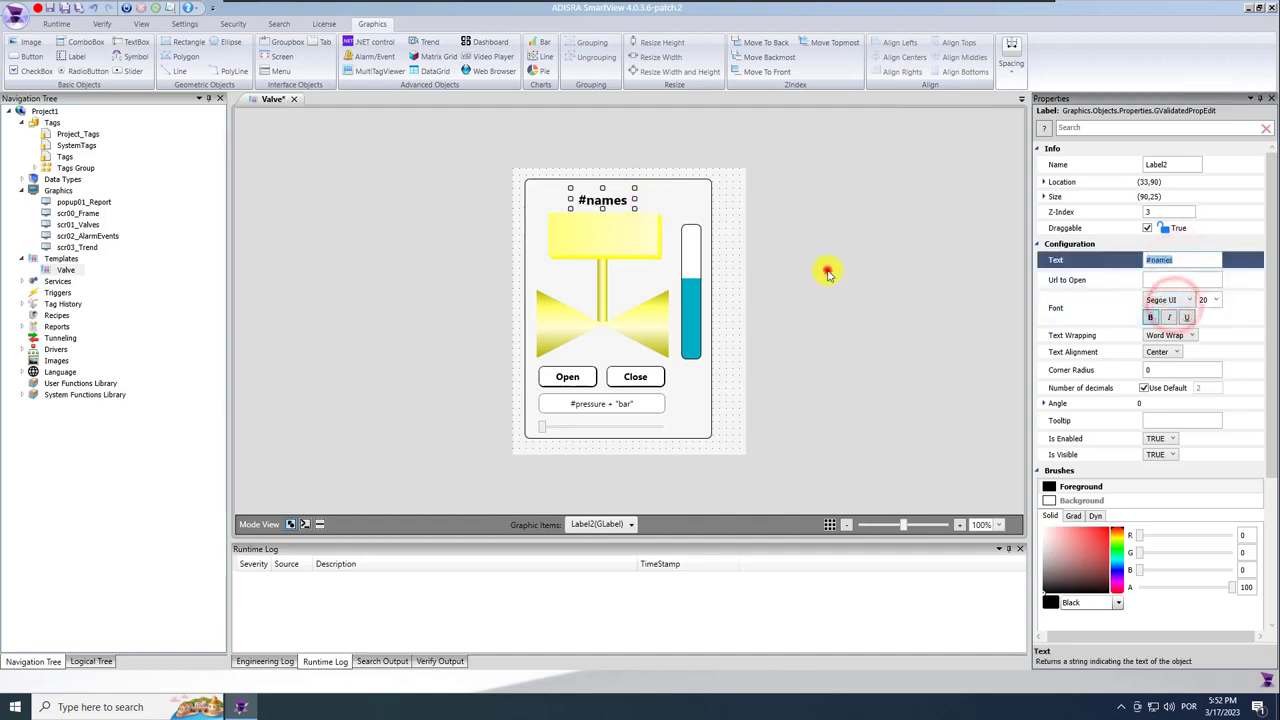
left_click(65, 9)
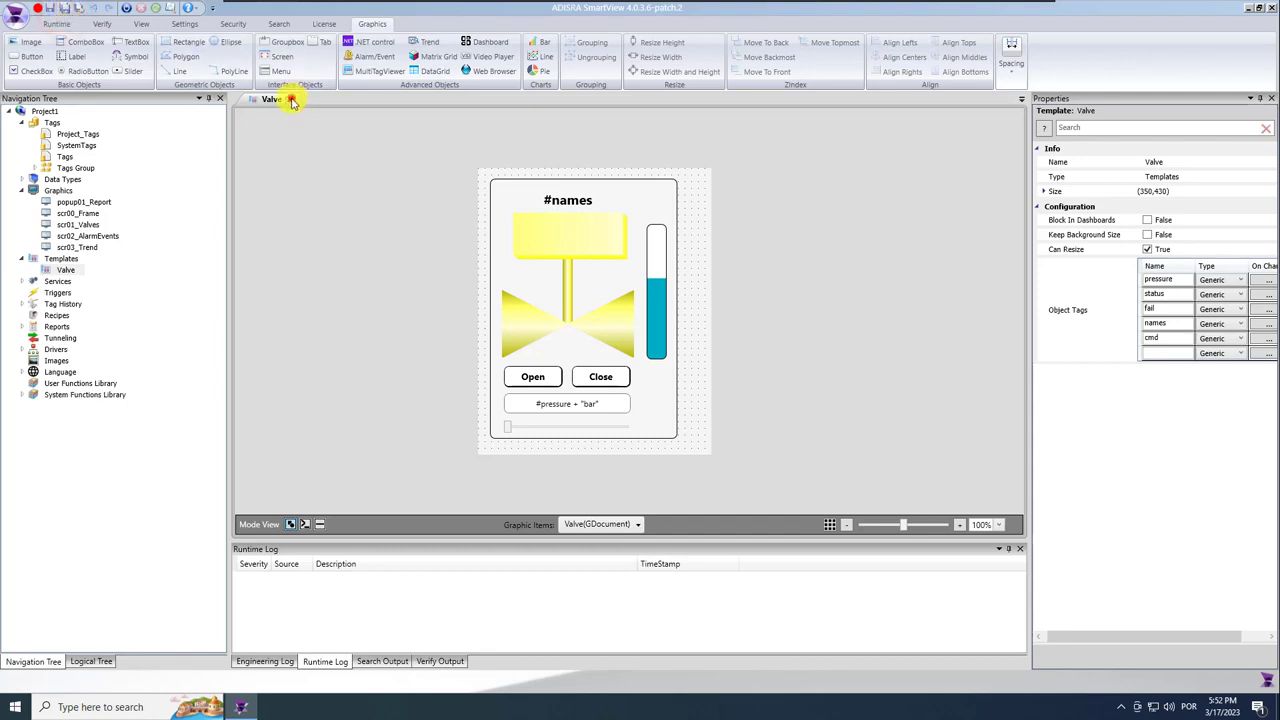
left_click(290, 100)
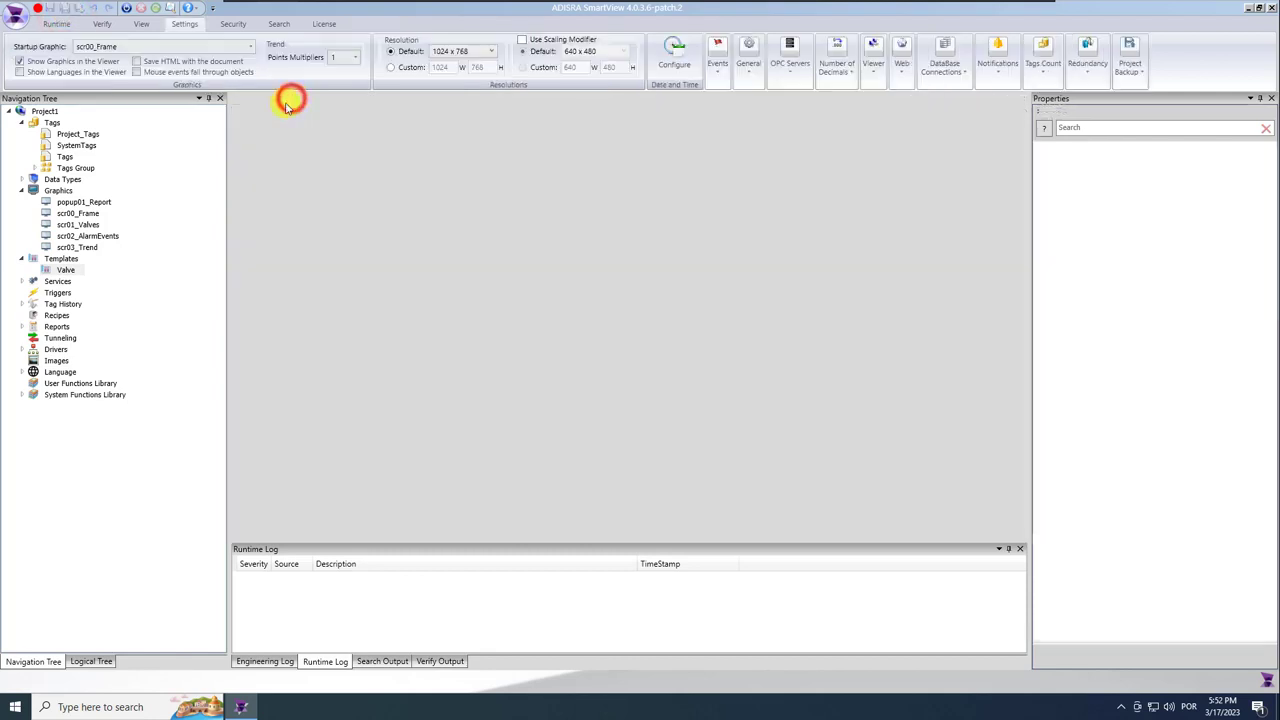
Place a Valve template instance on the scr01_Valves screen.
double_click(90, 227)
left_click(486, 256)
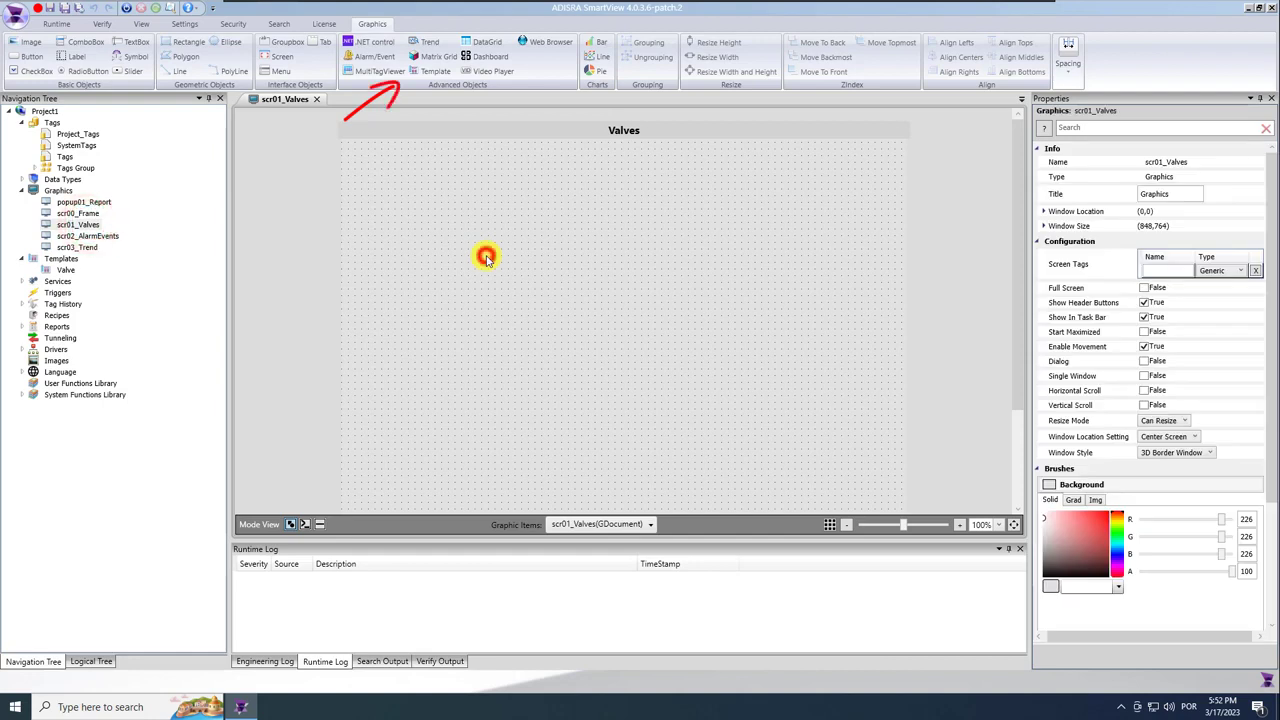
left_click(436, 71)
left_click(554, 236)
left_click(816, 496)
left_click(371, 206)
left_click_drag(470, 297, 740, 267)
Duplicate the valve beside the first, align their tops, and widen the Properties pane.
key("ctrl+c")
key("ctrl+v")
left_click(524, 257, "ctrl")
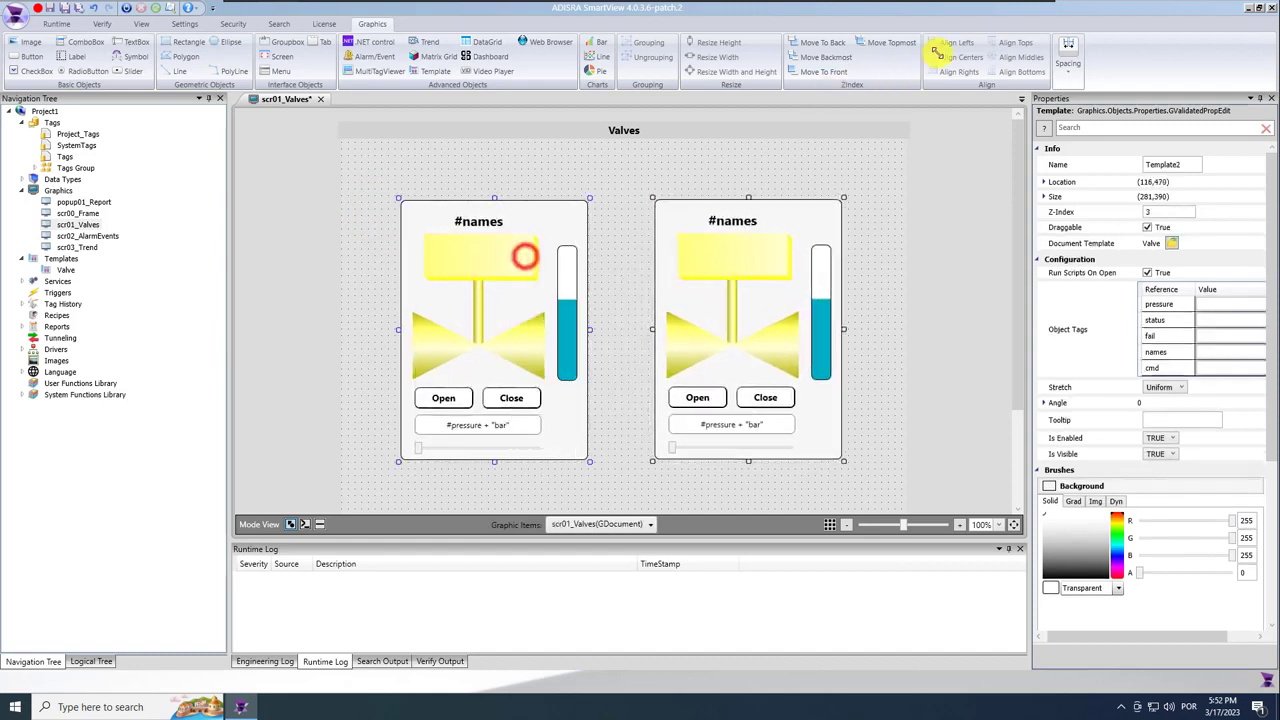
left_click(1005, 41)
left_click(830, 158)
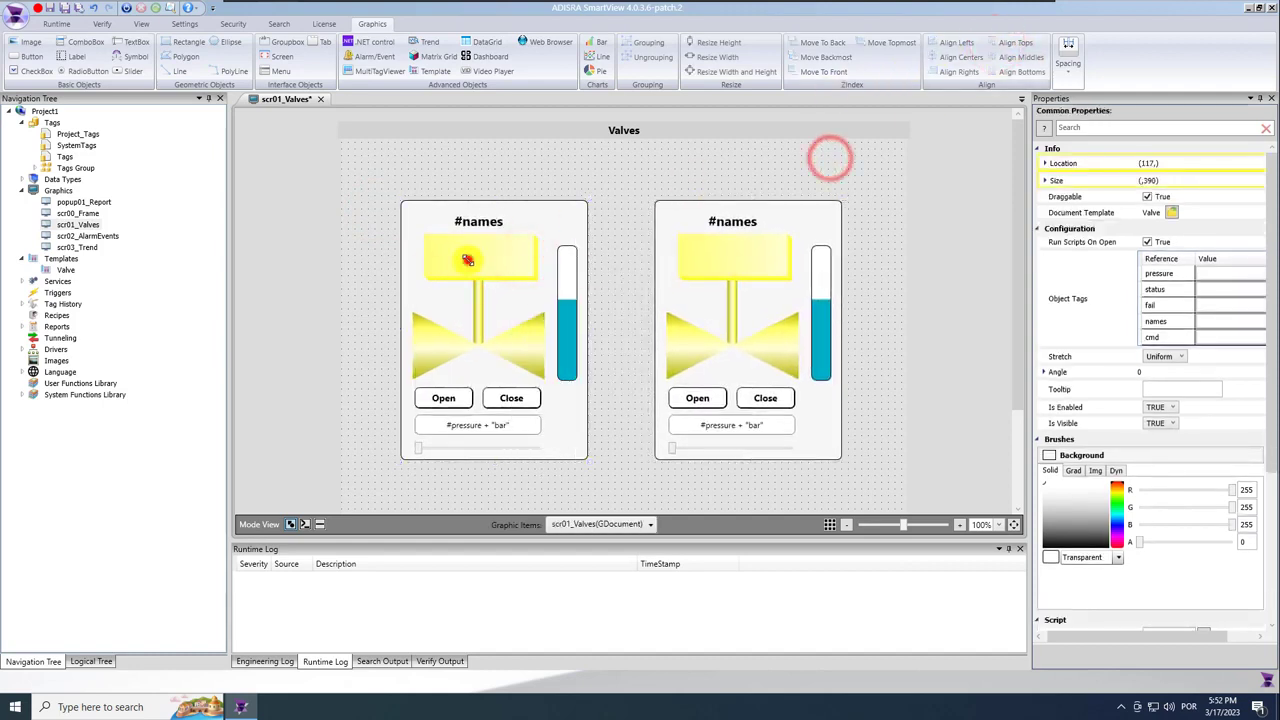
left_click(466, 257)
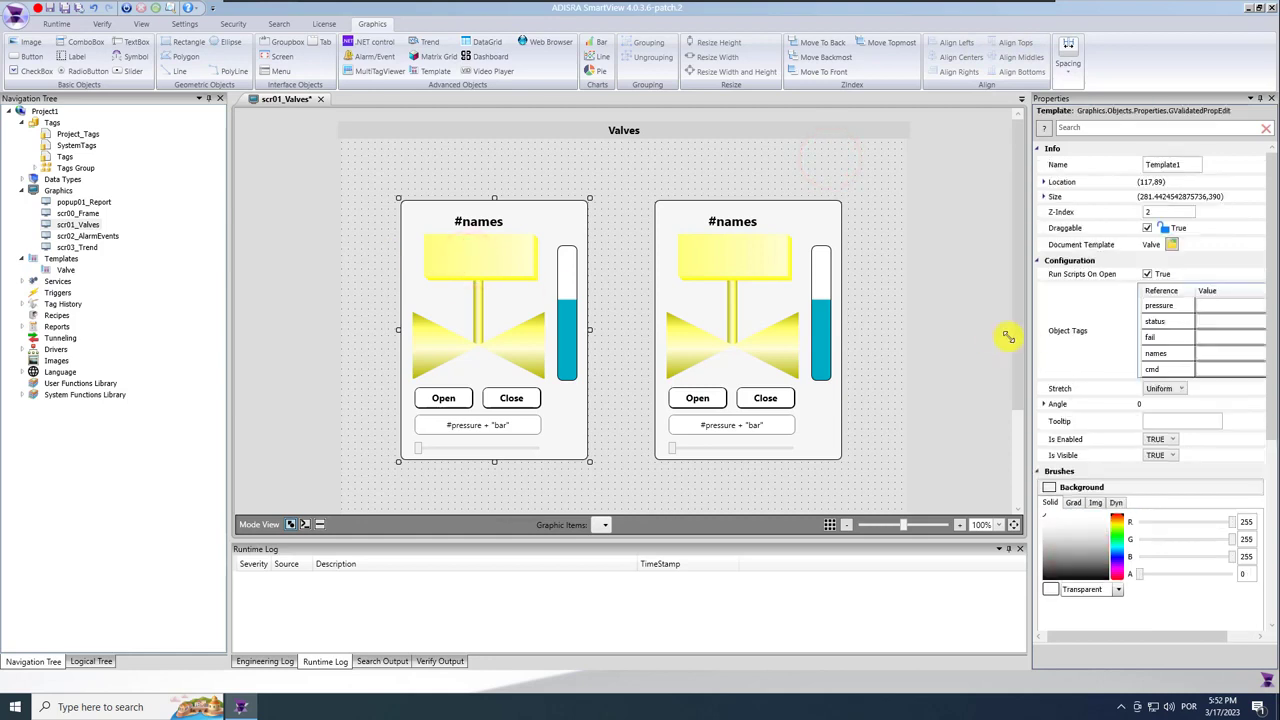
left_click_drag(1027, 341, 932, 342)
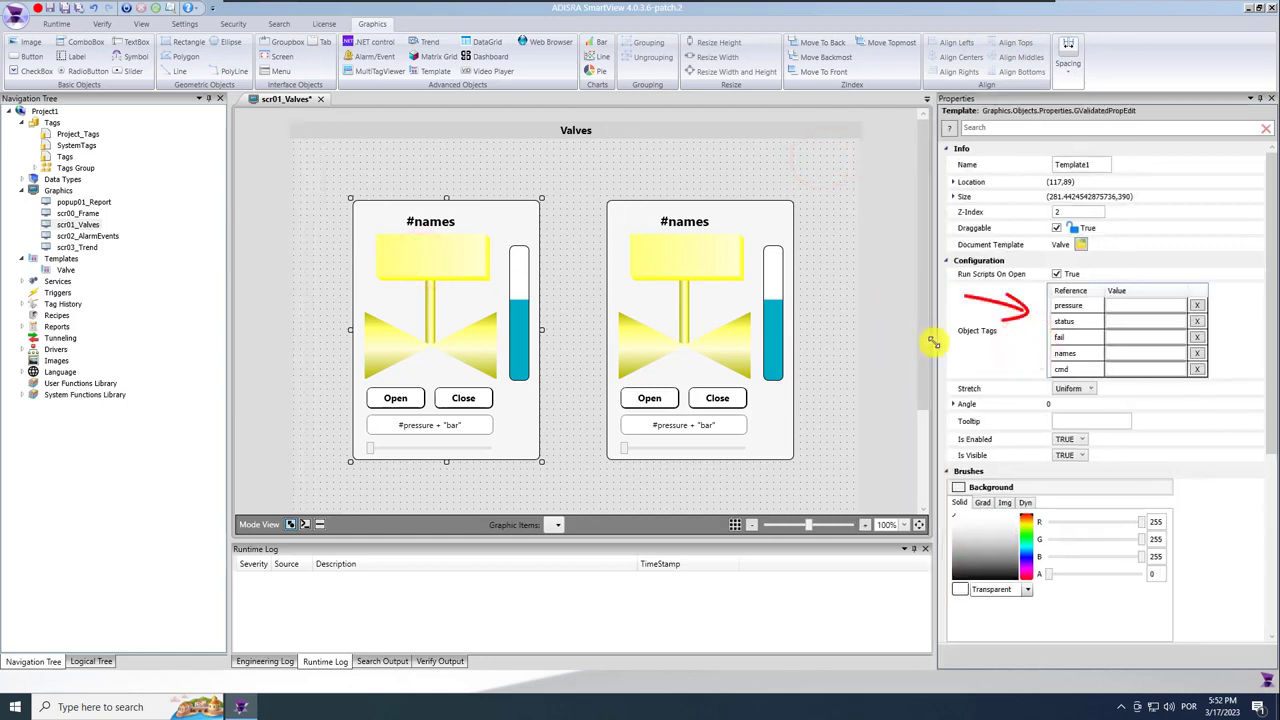
left_click(1142, 301)
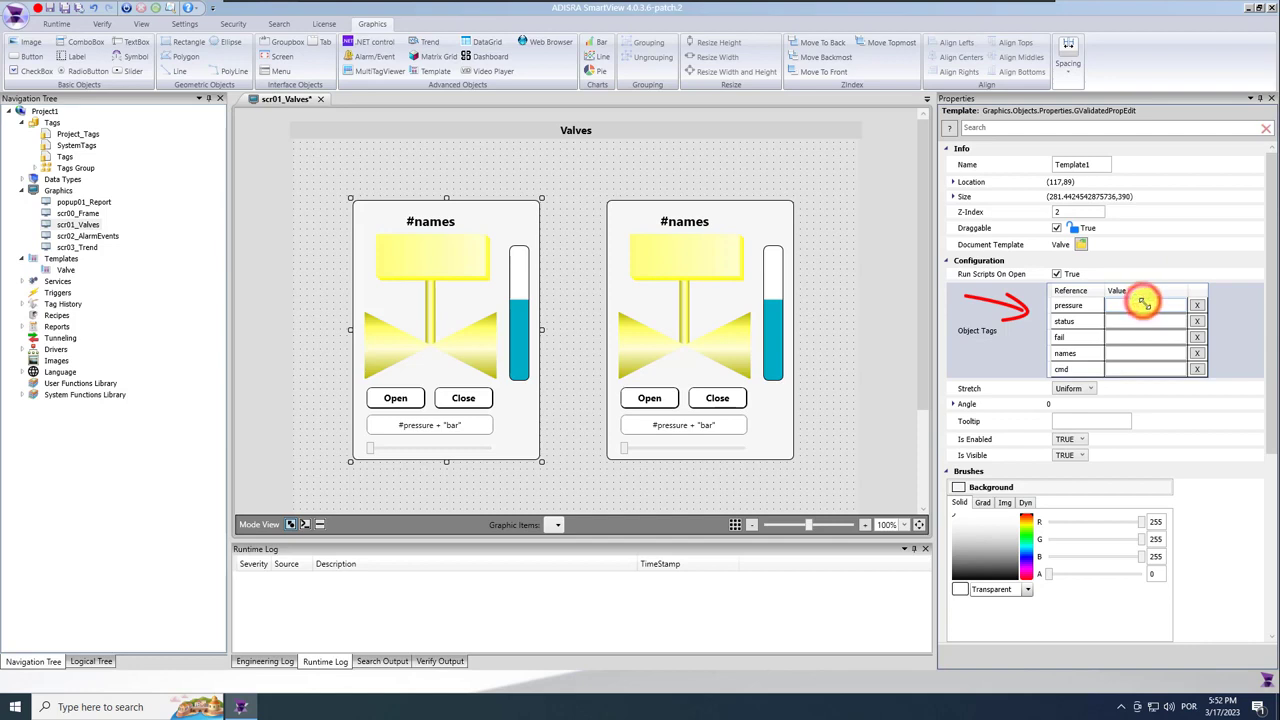
type("@valve")
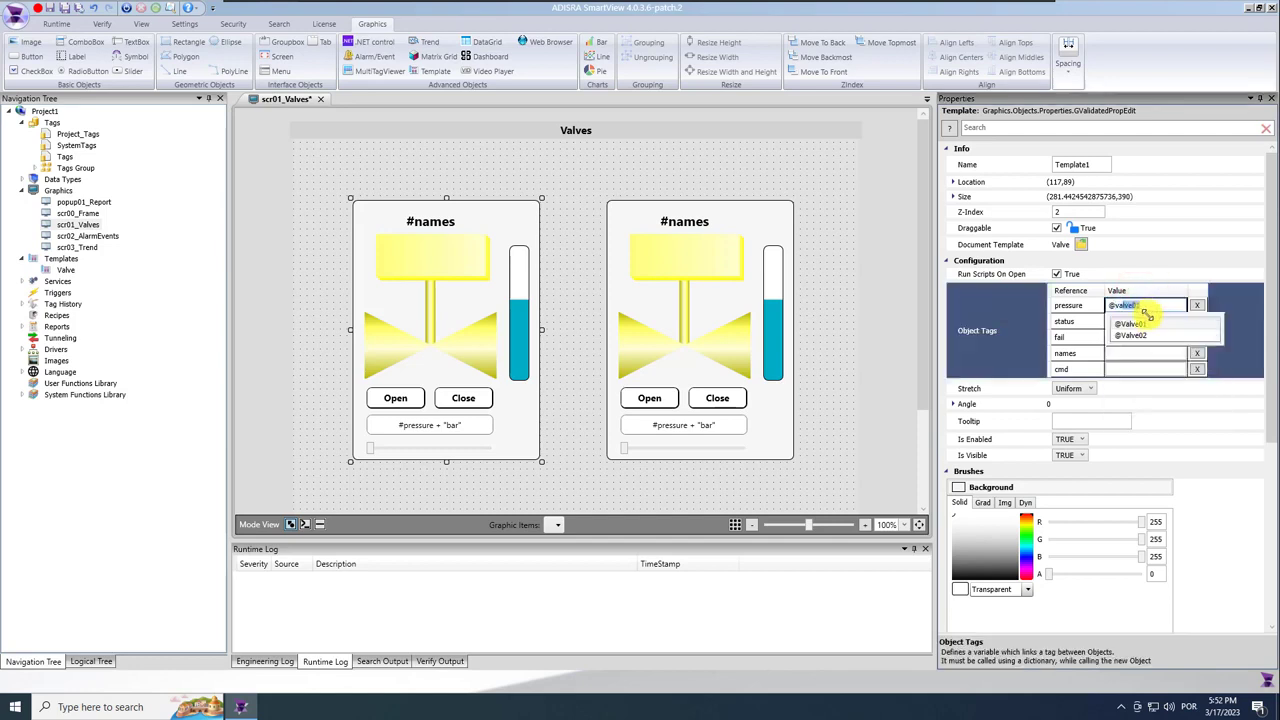
left_click(1150, 321)
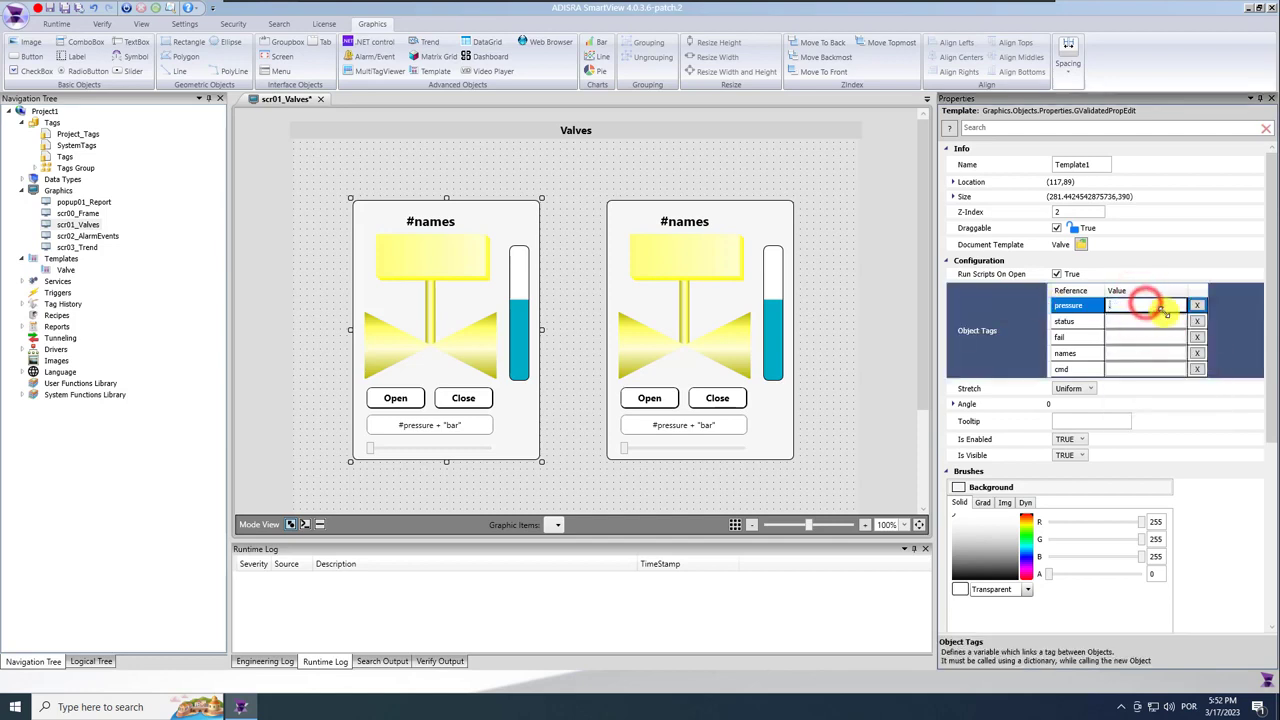
type("@valve01")
left_click(1164, 320)
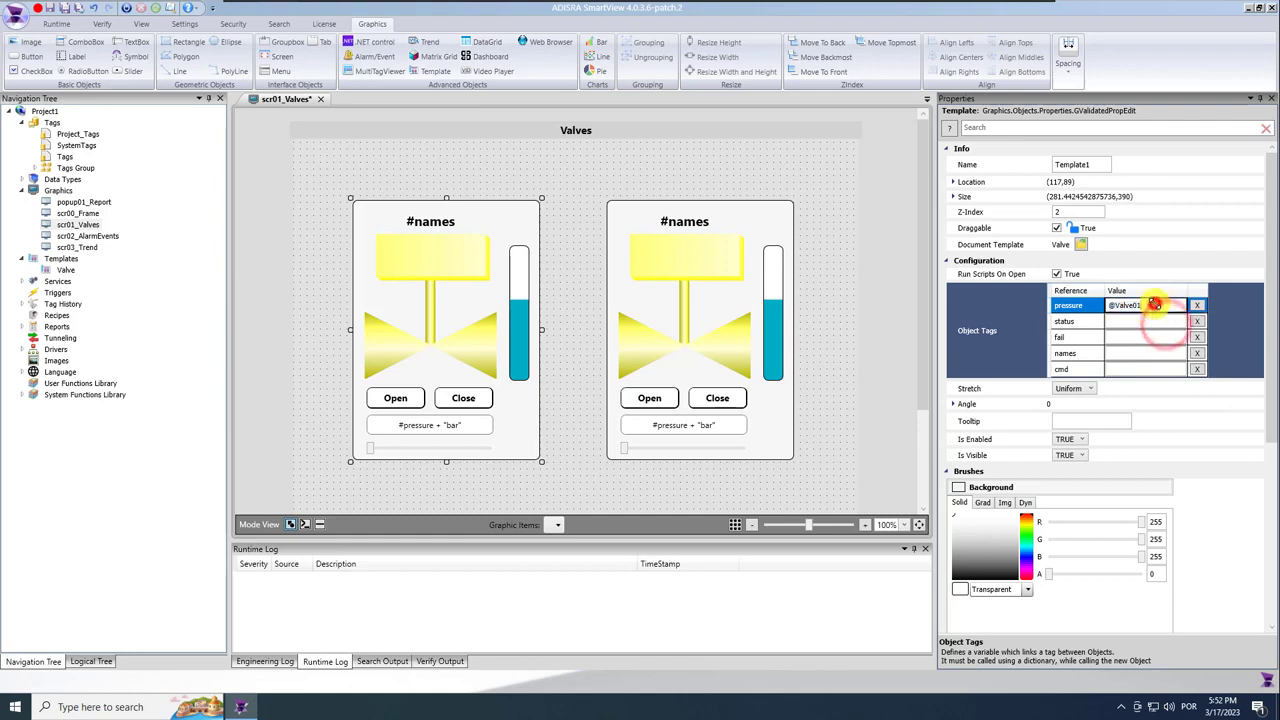
type(".")
left_click(1157, 328)
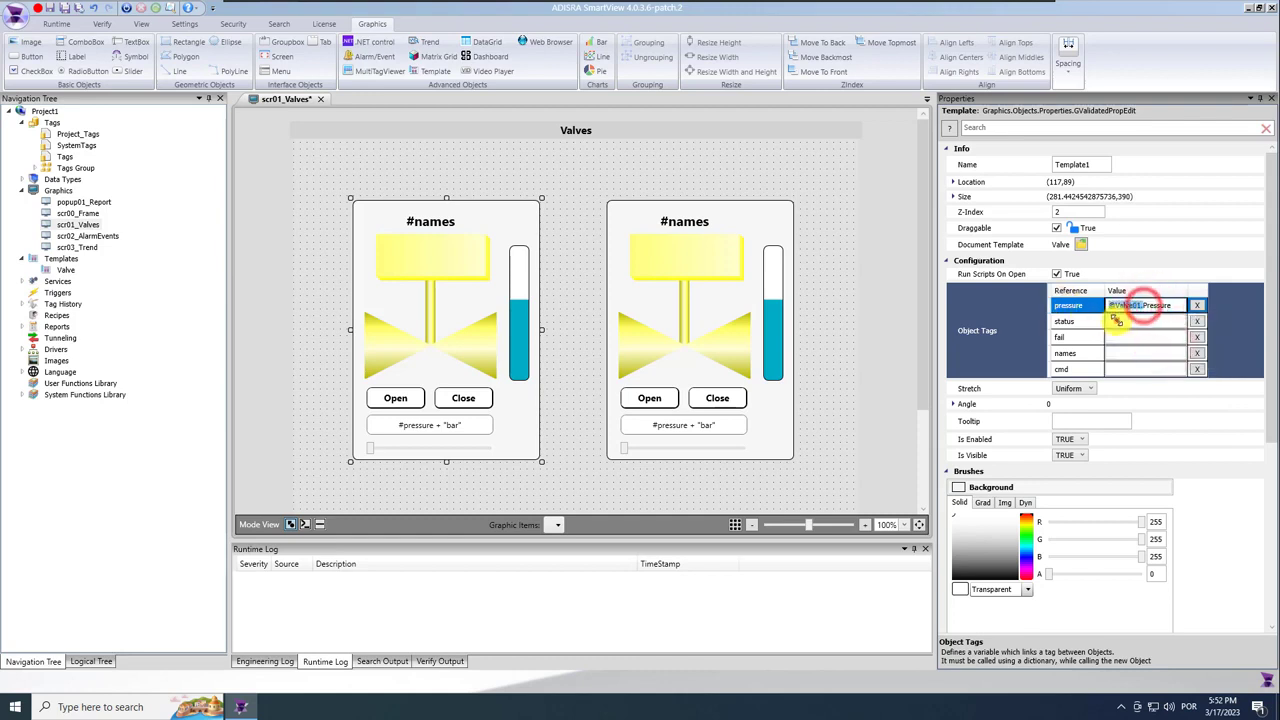
left_click(1150, 321)
left_click(1160, 373)
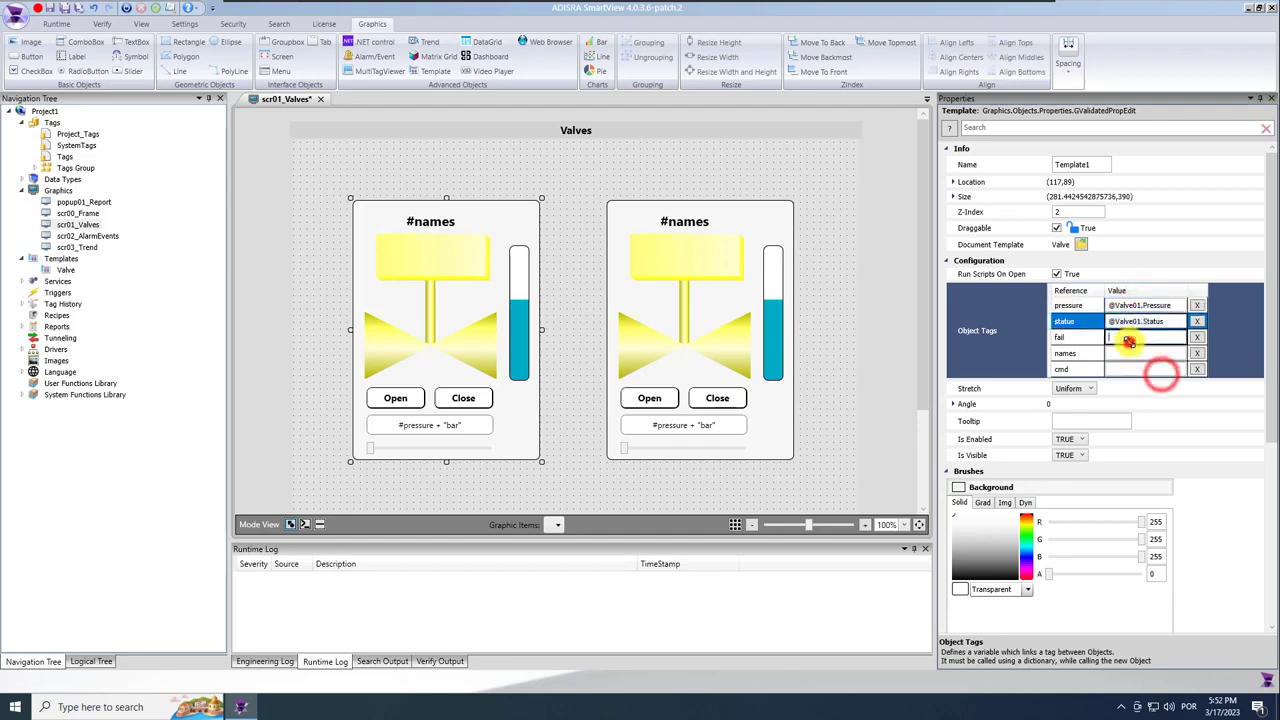
left_click(1145, 337)
left_click(1138, 365)
left_click(1138, 368)
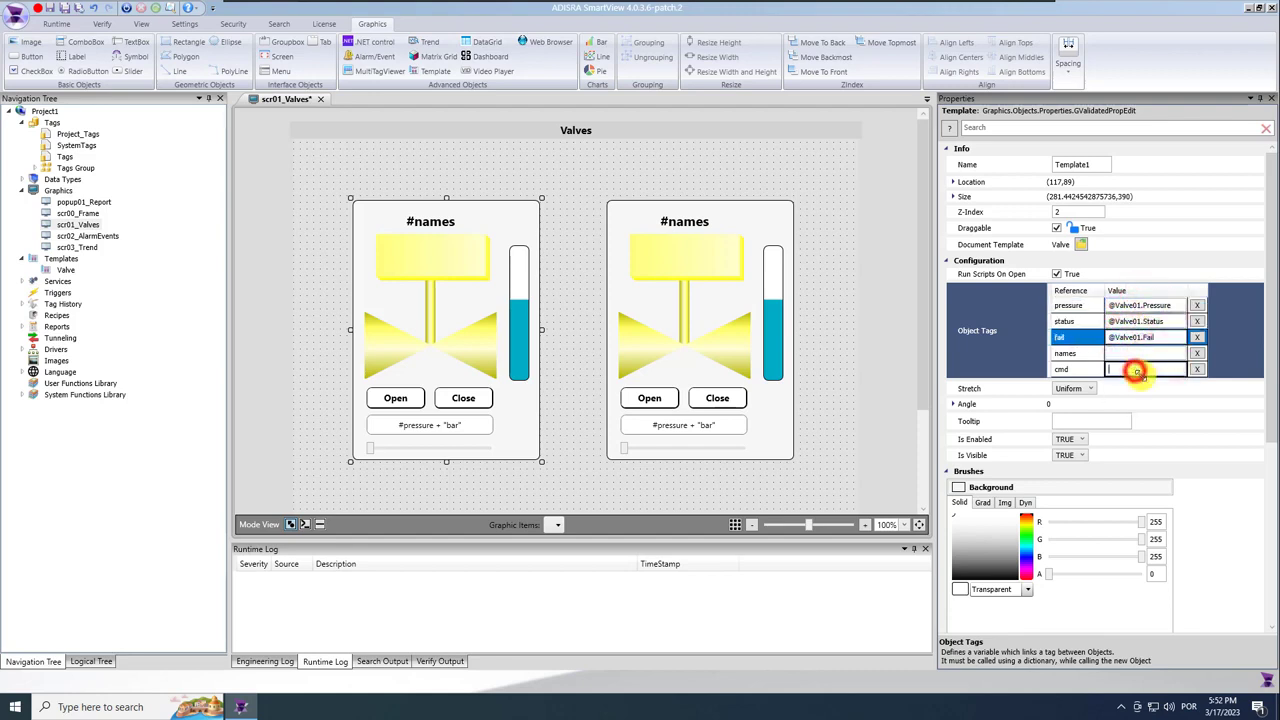
left_click(1150, 388)
left_click(1140, 354)
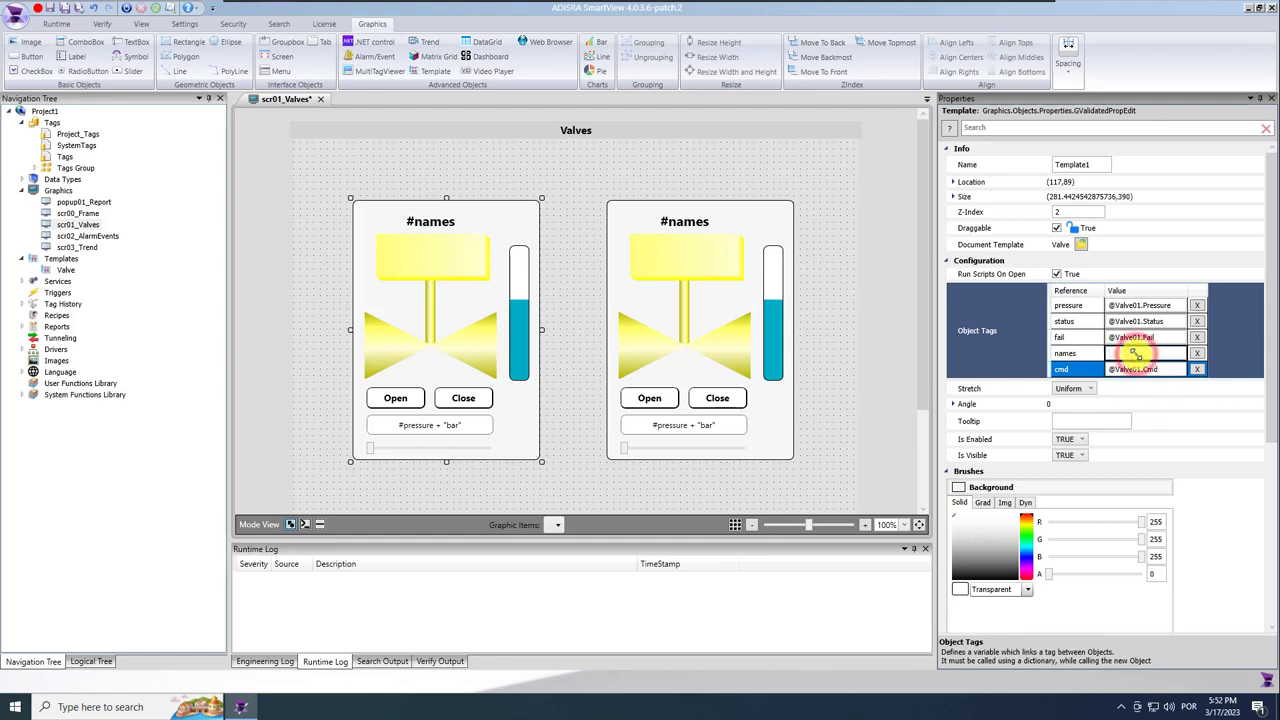
double_click(70, 133)
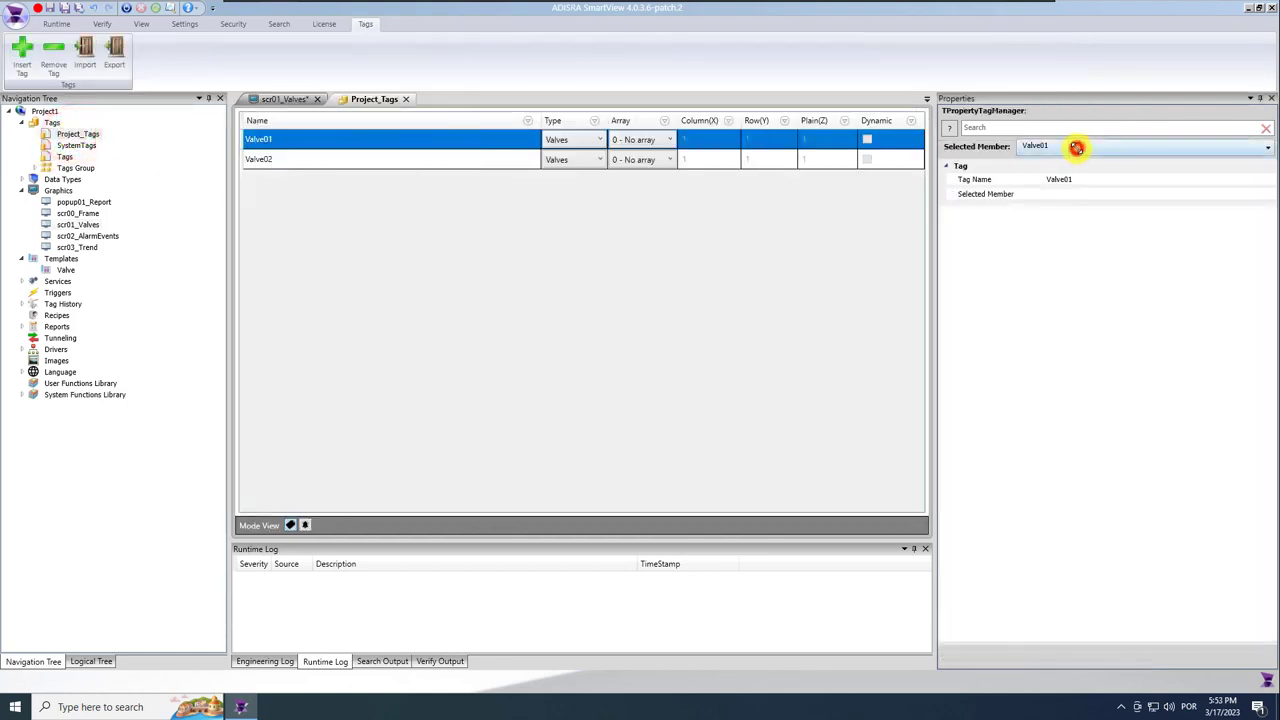
Set Valve01's Status member description to 'Valve 01' and save the tags.
left_click(1076, 147)
left_click(1021, 162)
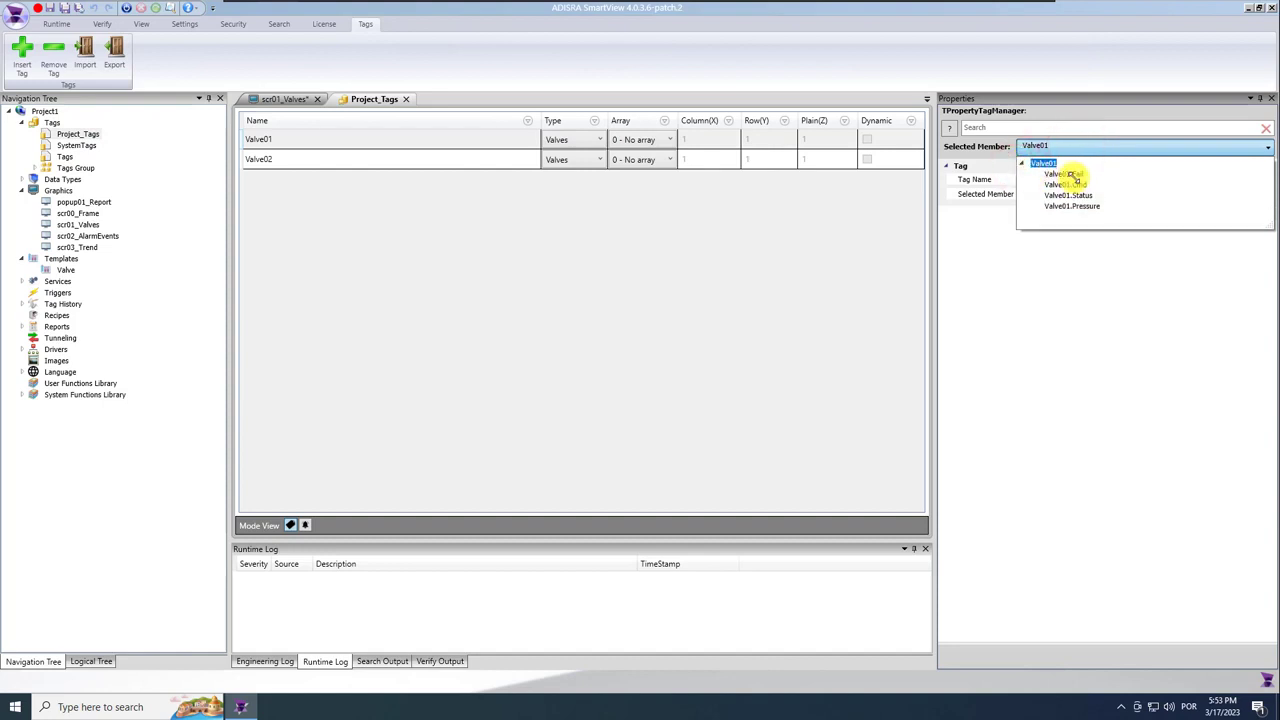
left_click(1078, 196)
left_click(1092, 252)
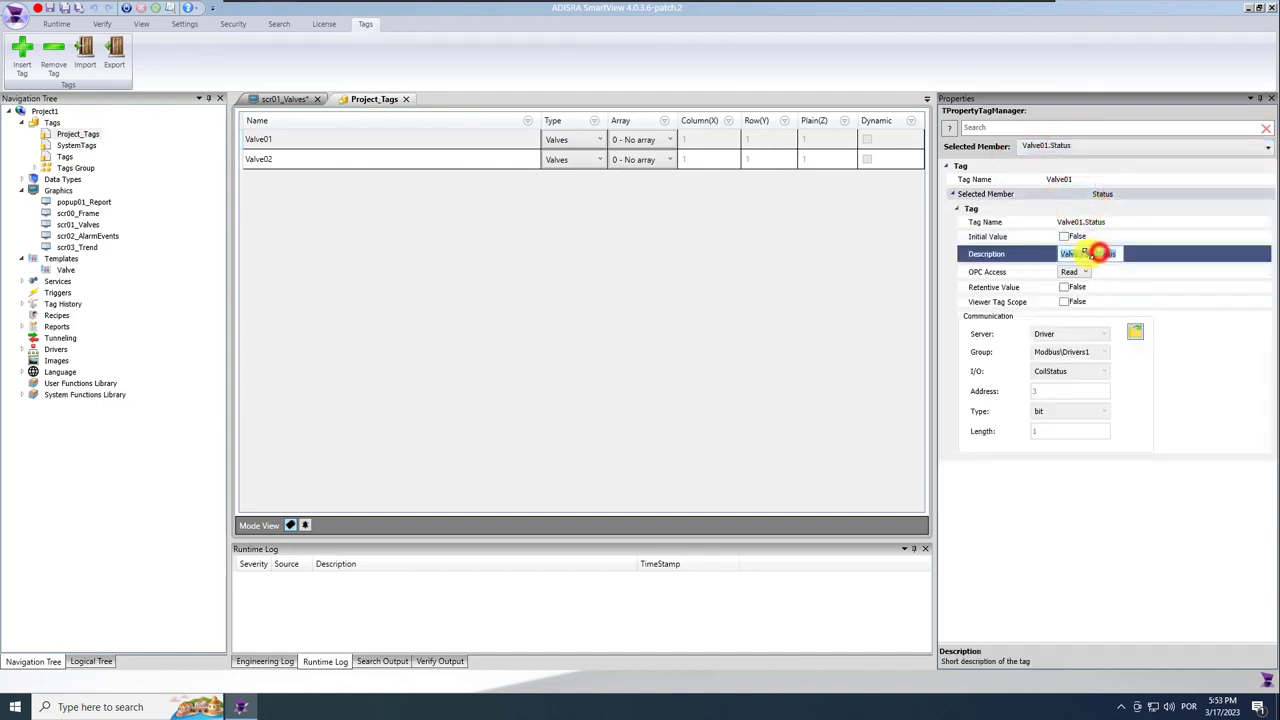
type("Valve 01")
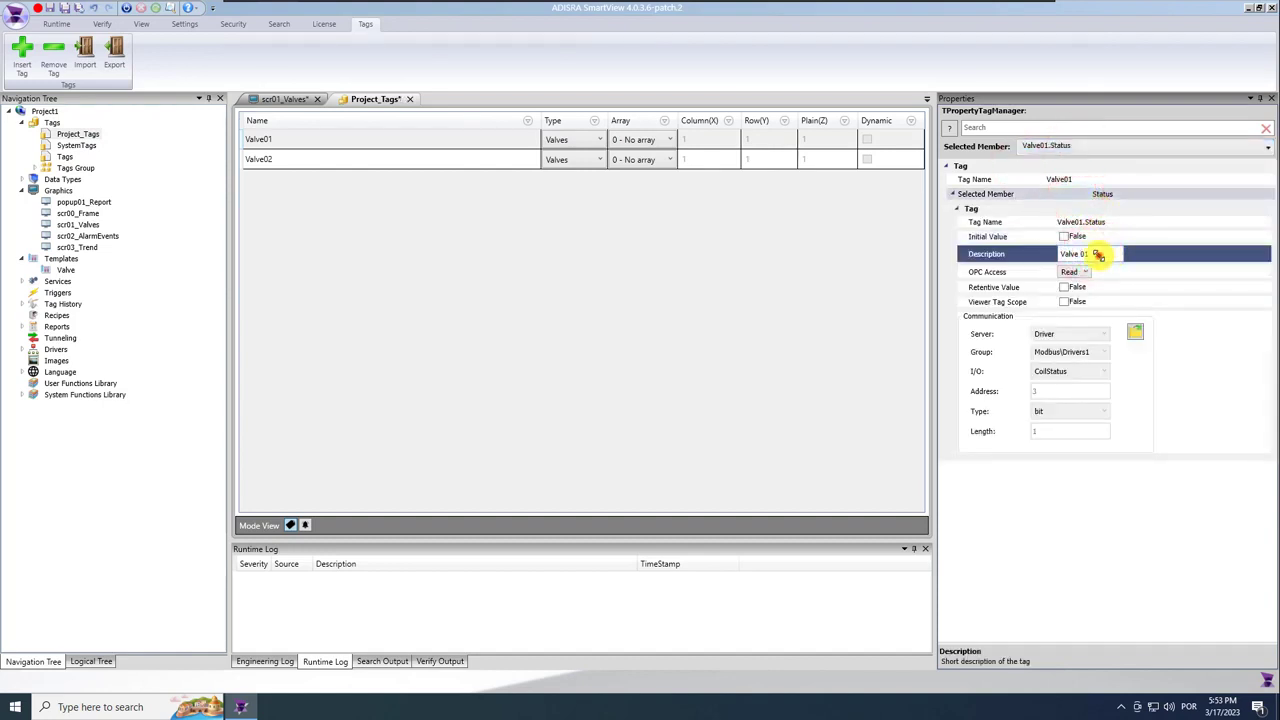
left_click(64, 7)
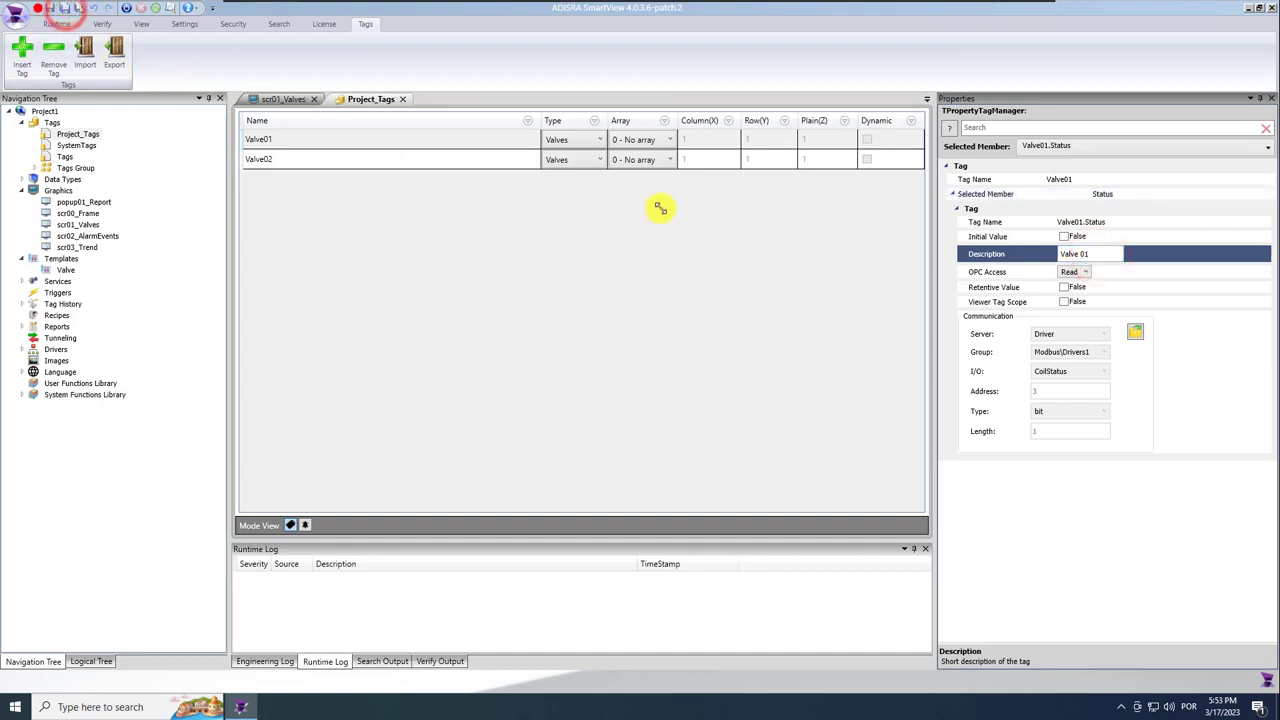
Shorten Valve02's Status description to 'Valve 02', save, and close Project_Tags.
left_click(401, 99)
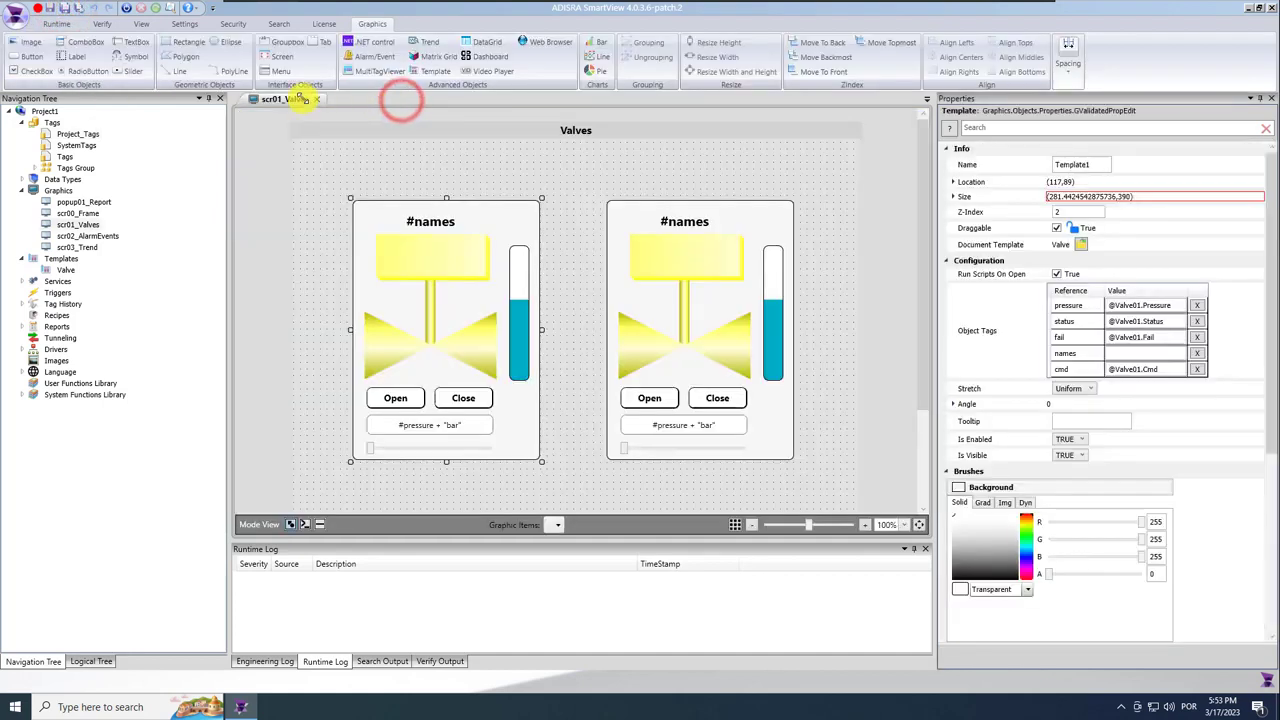
double_click(64, 157)
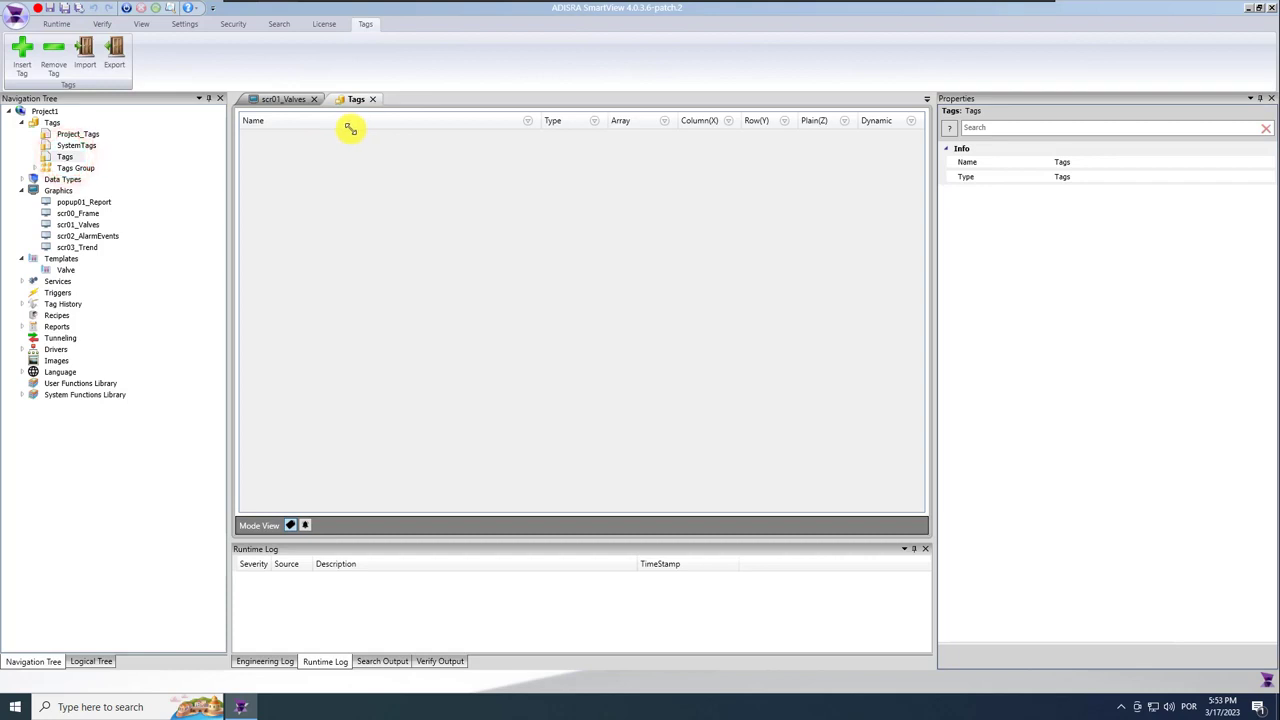
left_click(372, 99)
double_click(88, 133)
left_click(320, 160)
left_click(1149, 148)
left_click(1021, 162)
left_click(1080, 195)
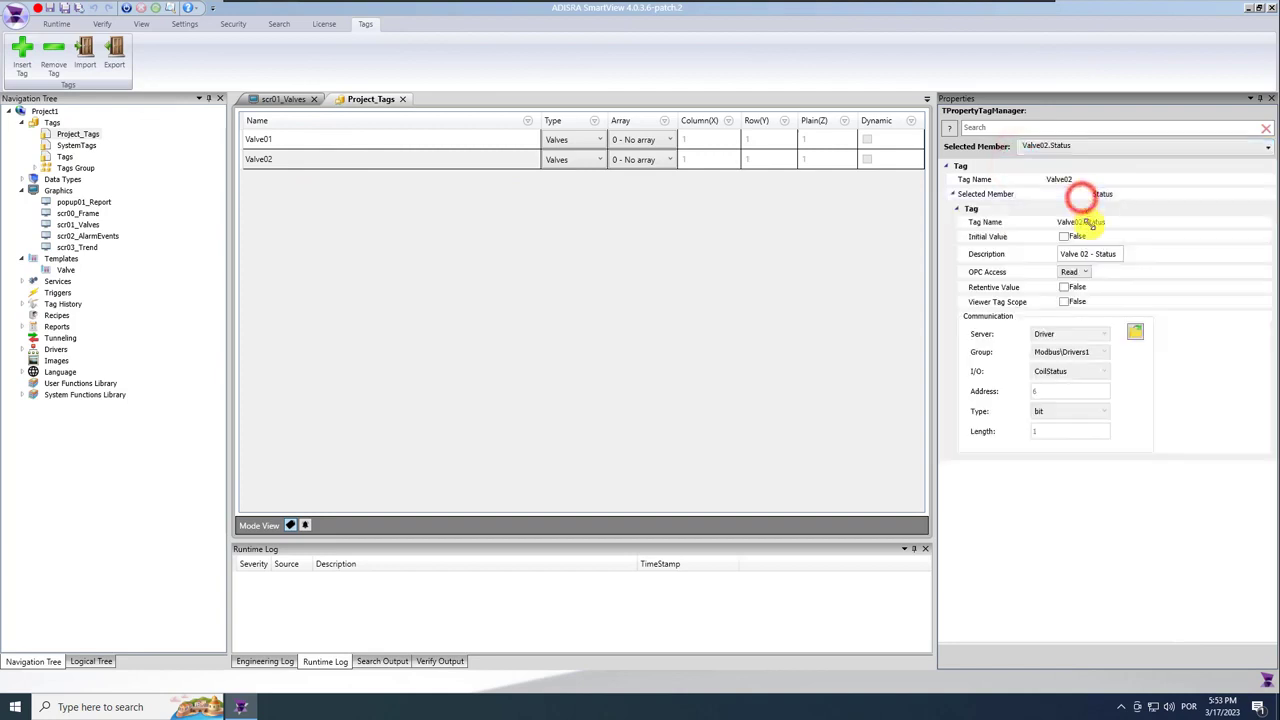
left_click(1094, 253)
left_click_drag(1088, 253, 1138, 256)
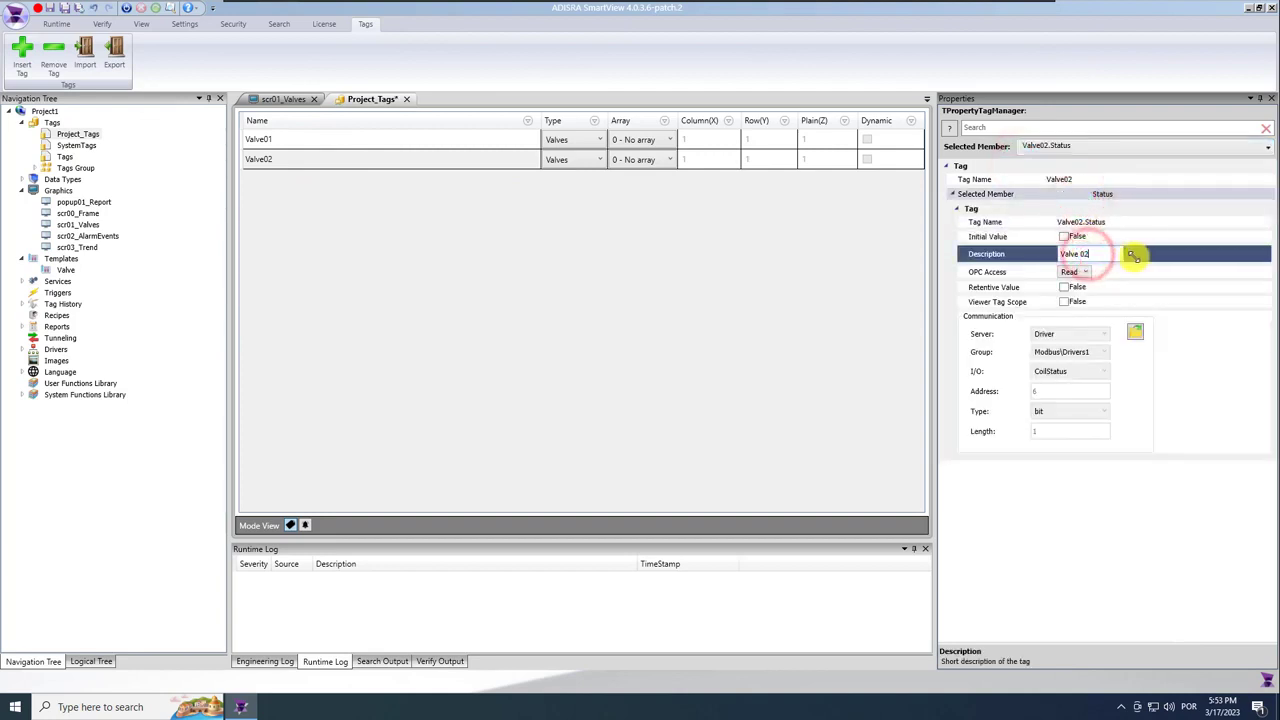
left_click(65, 8)
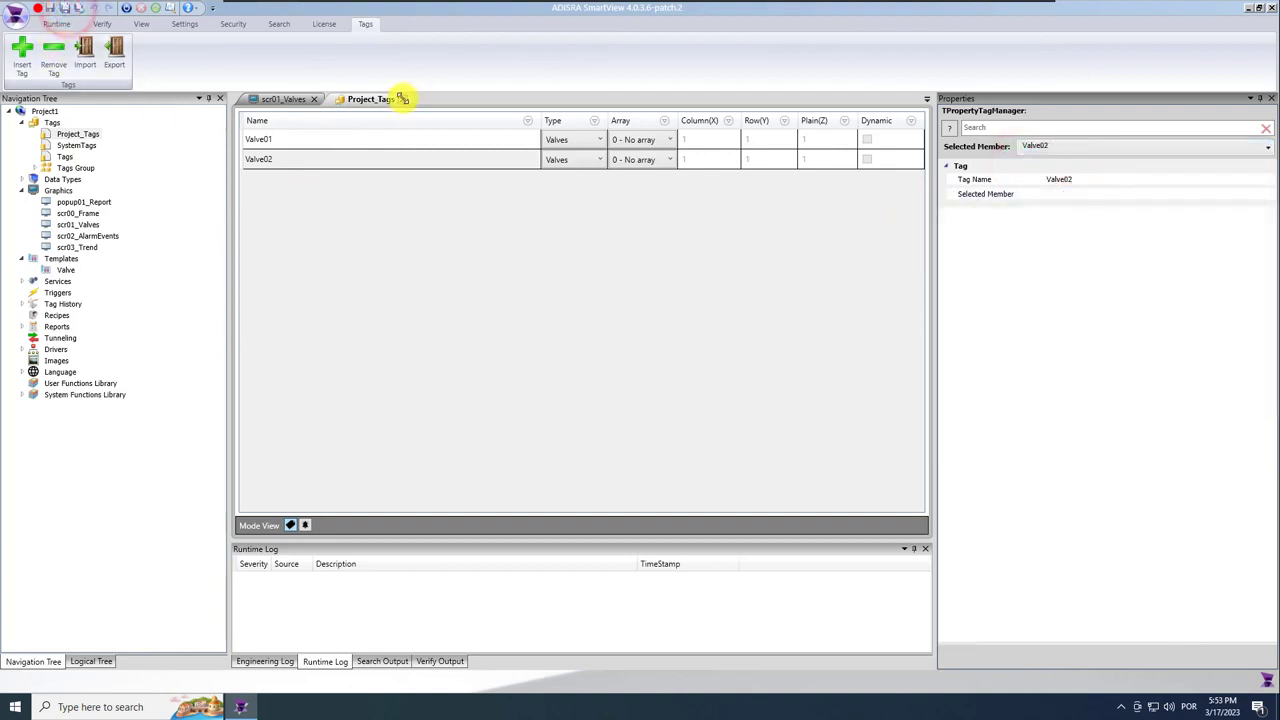
left_click(405, 99)
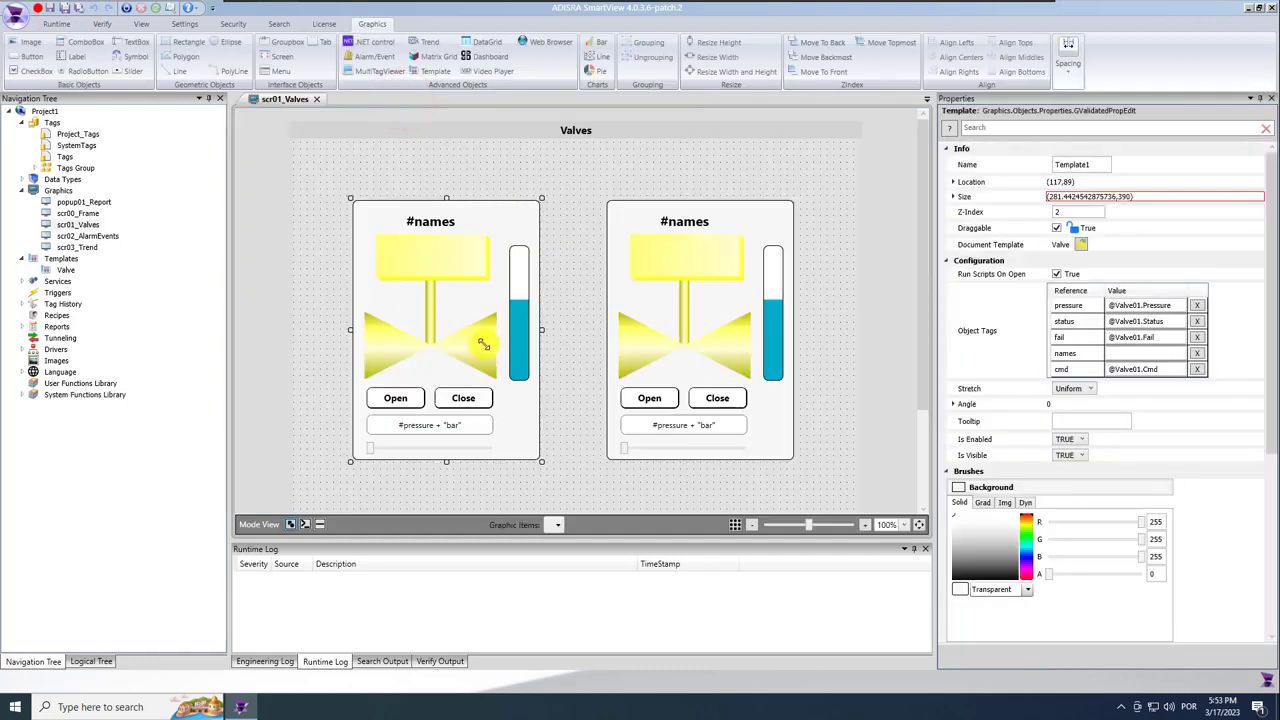
left_click(1141, 397)
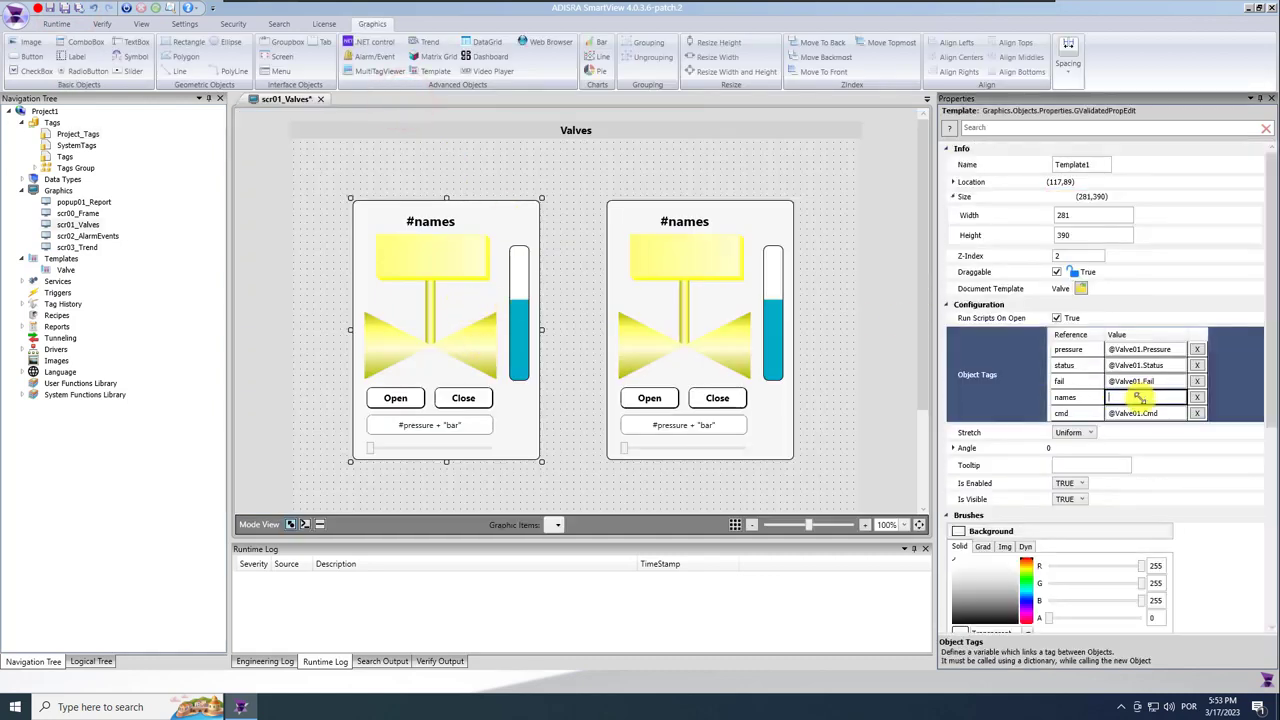
type("@Valve01.Cmd")
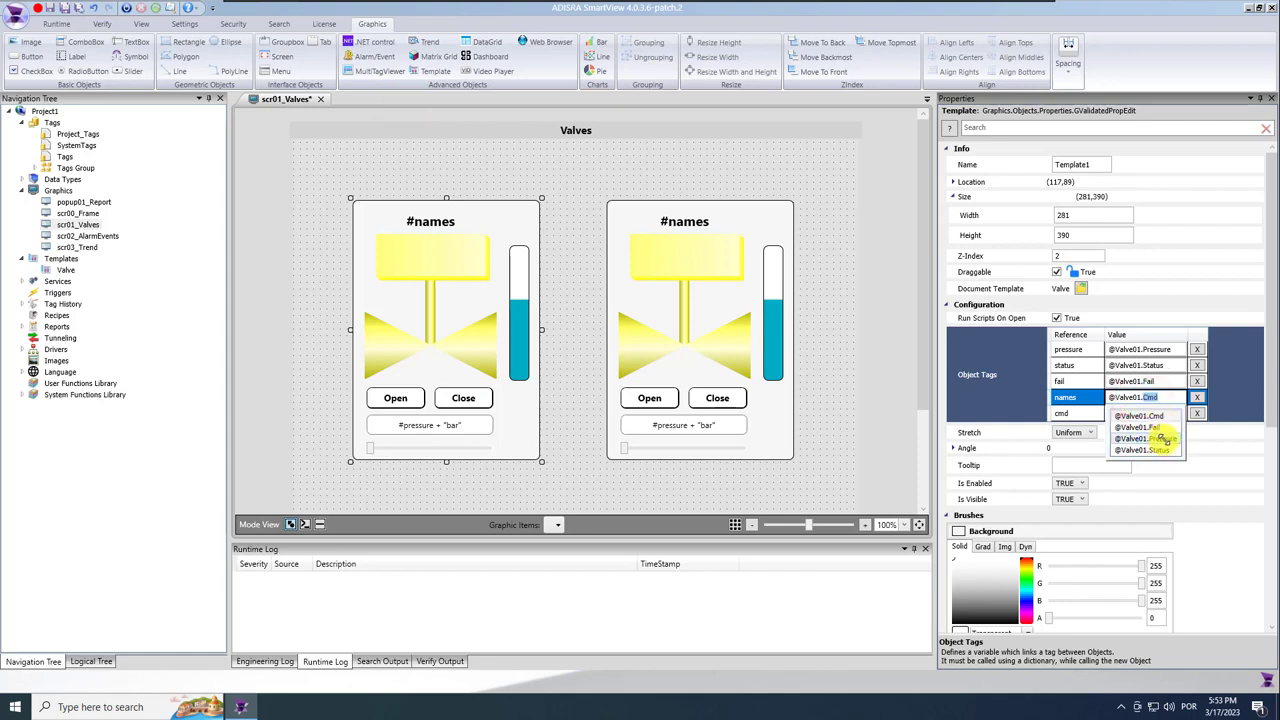
left_click(1160, 449)
left_click(1168, 397)
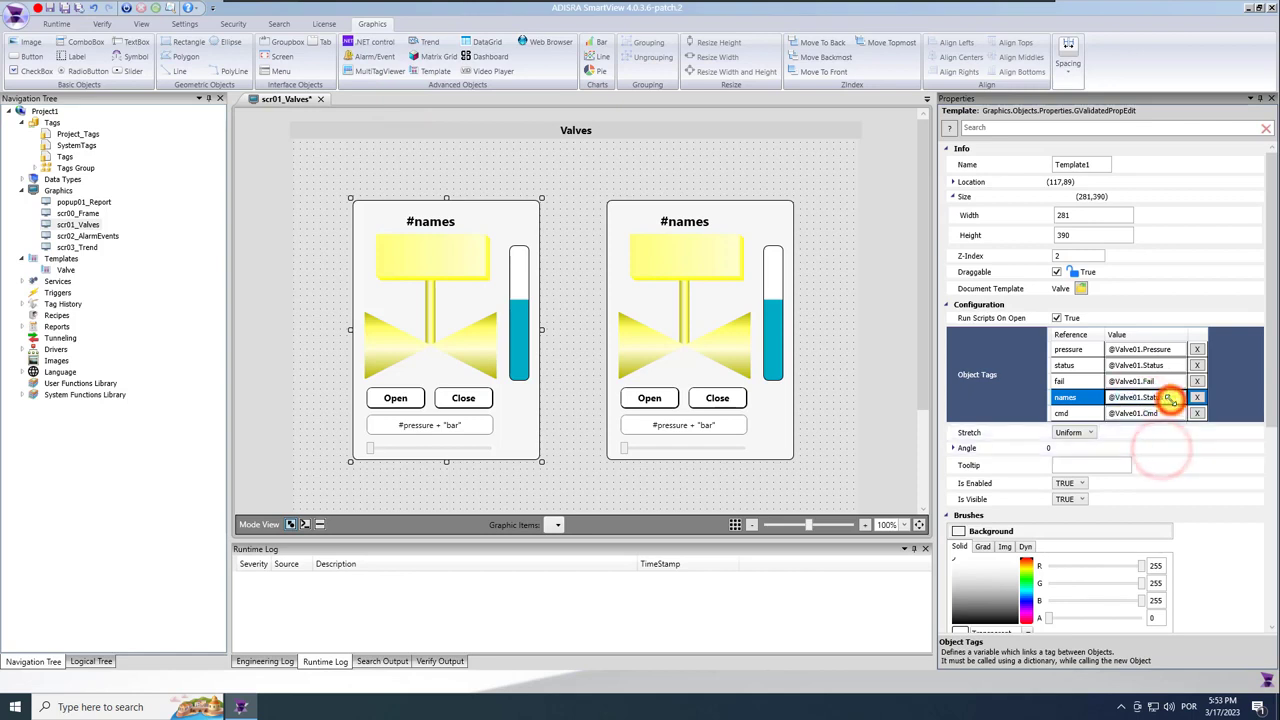
type(".AlarmActive")
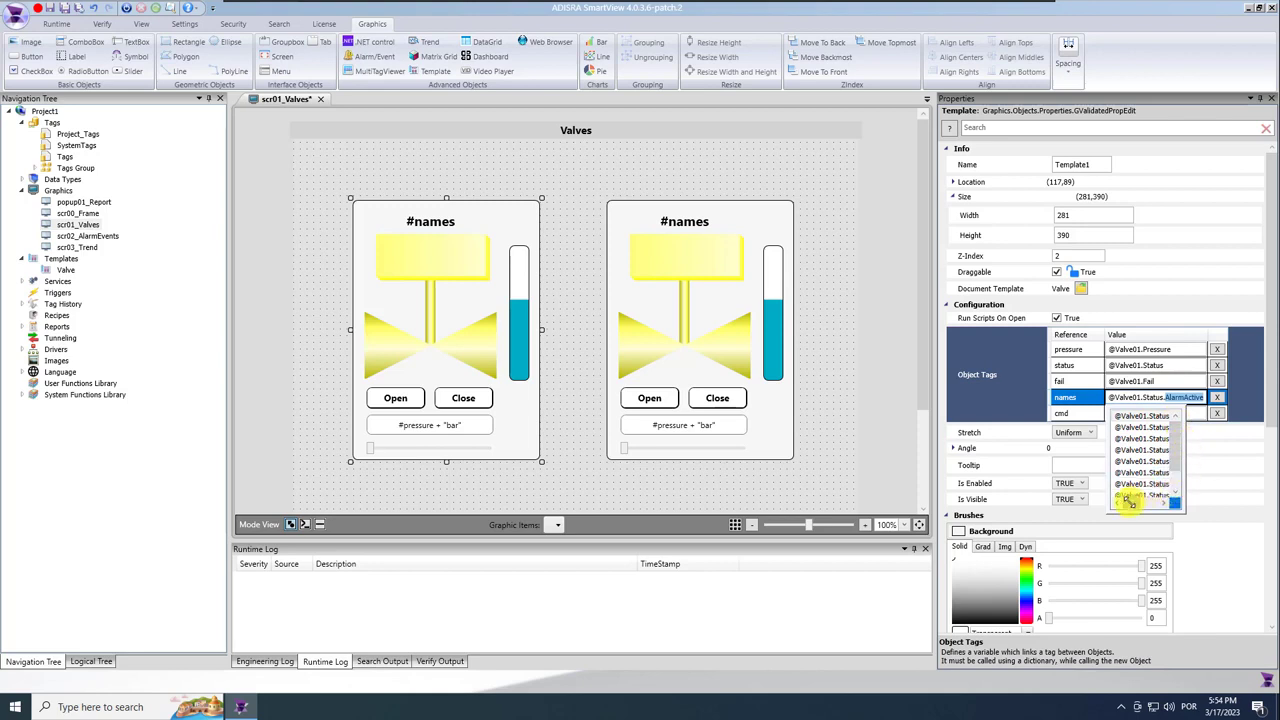
left_click(1151, 436)
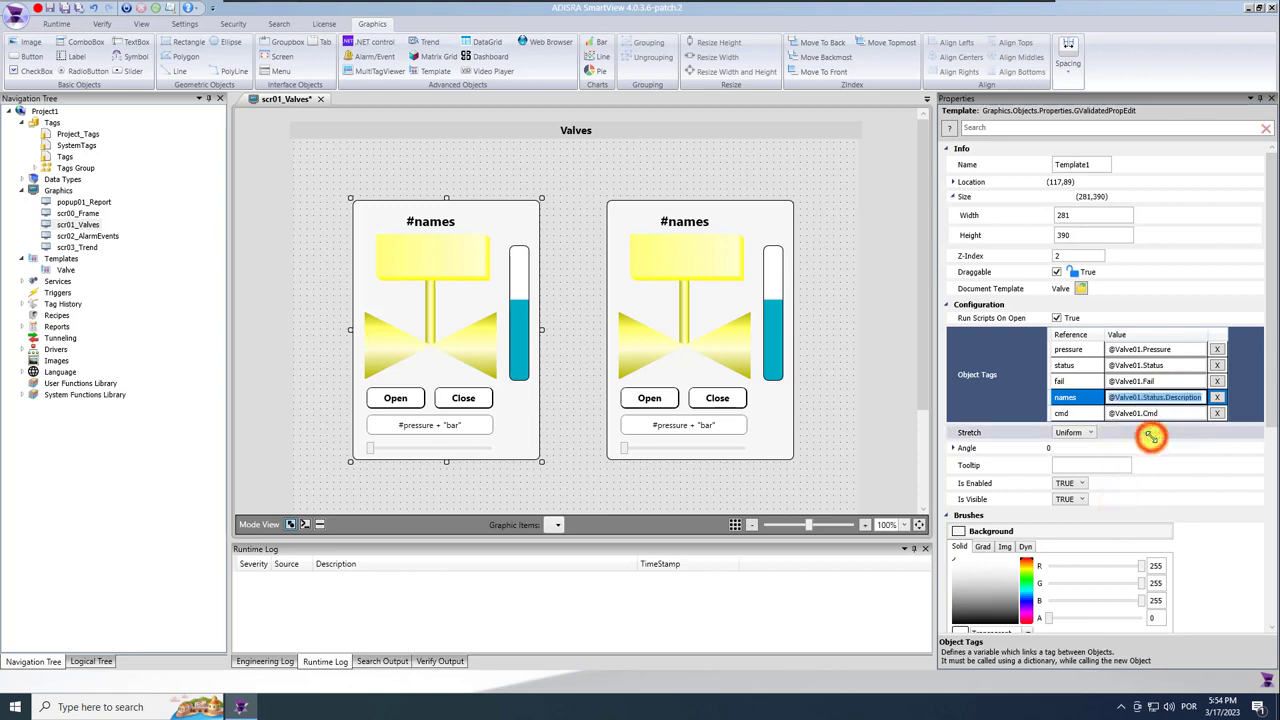
left_click(645, 323)
left_click(1147, 303)
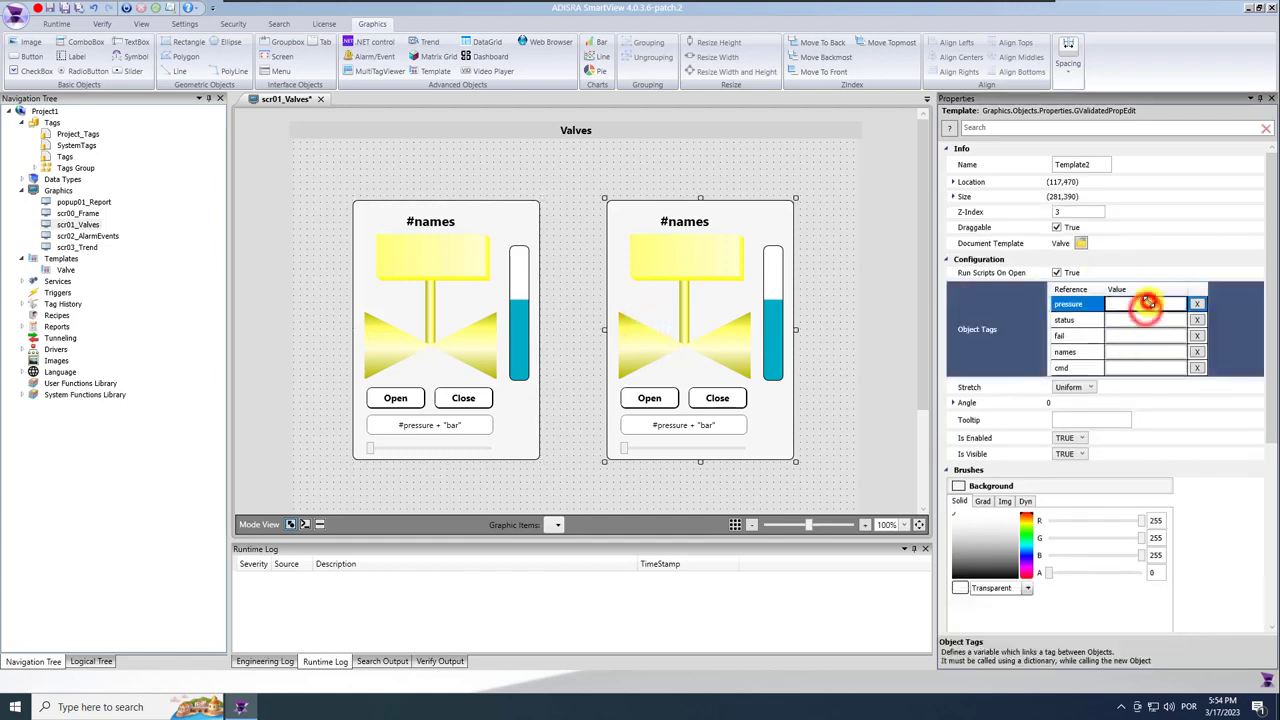
type("@Valve01")
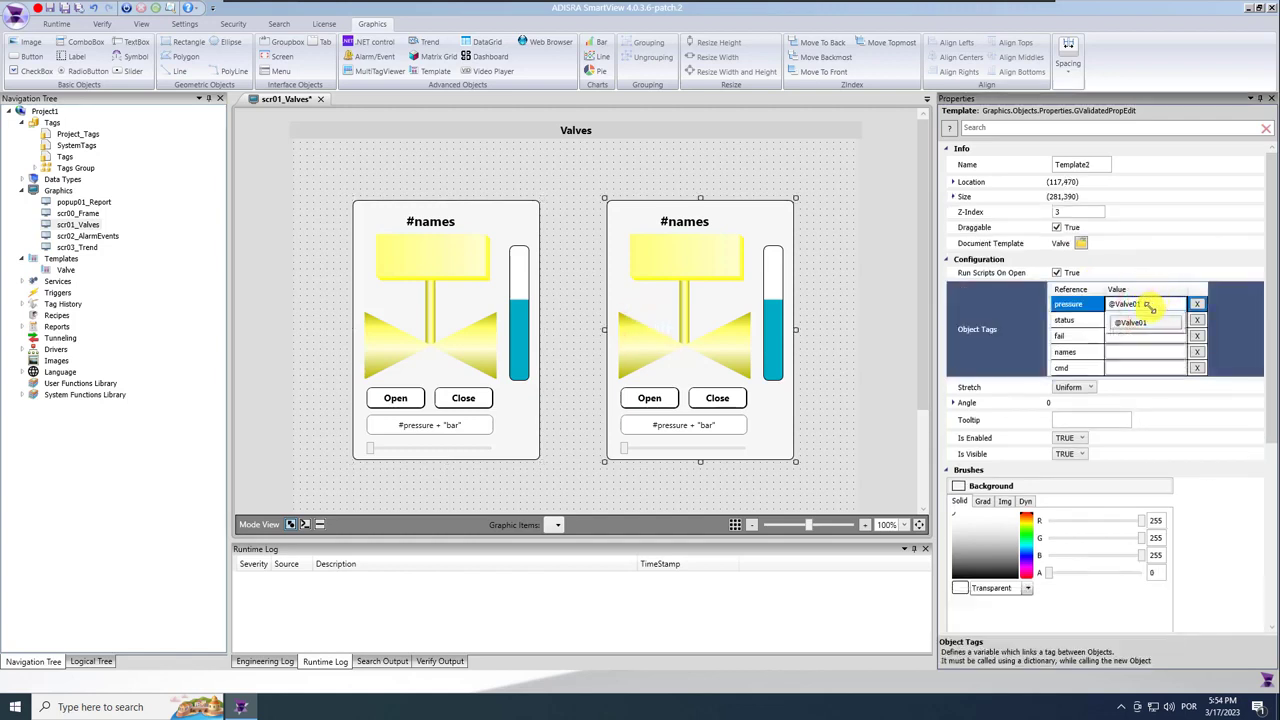
key("BackSpace")
type("2.Cmd")
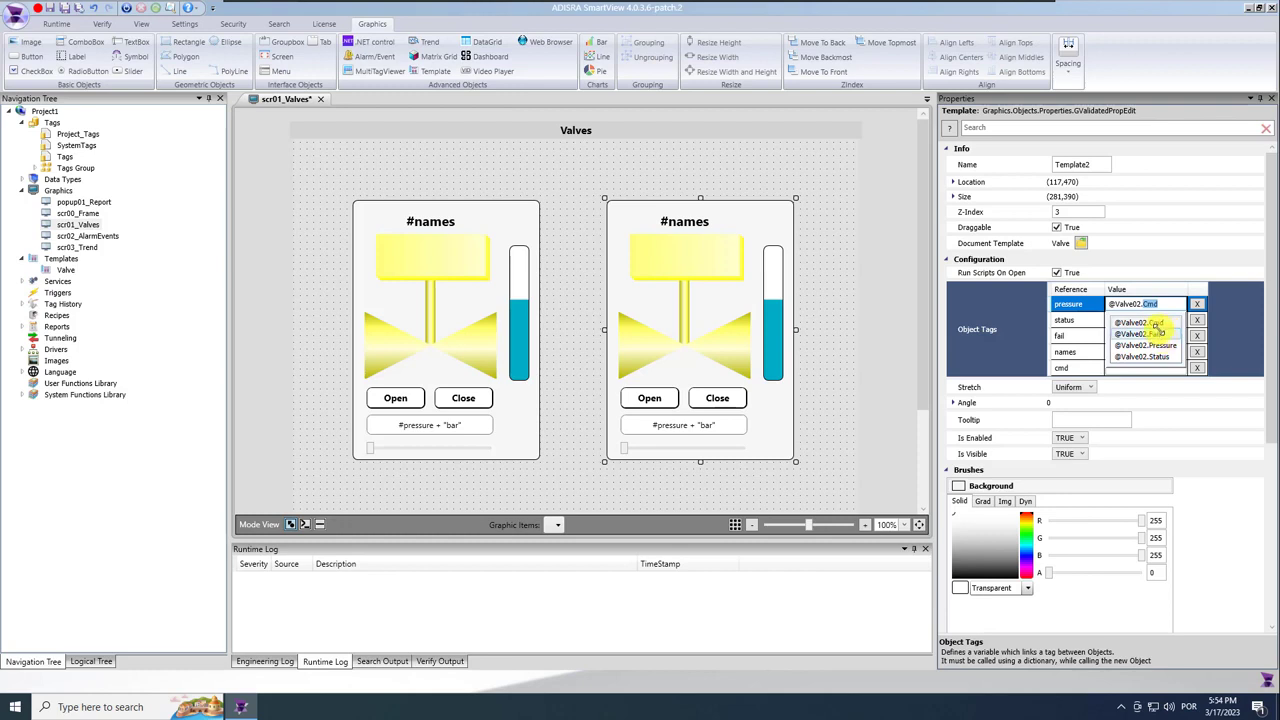
left_click(1160, 346)
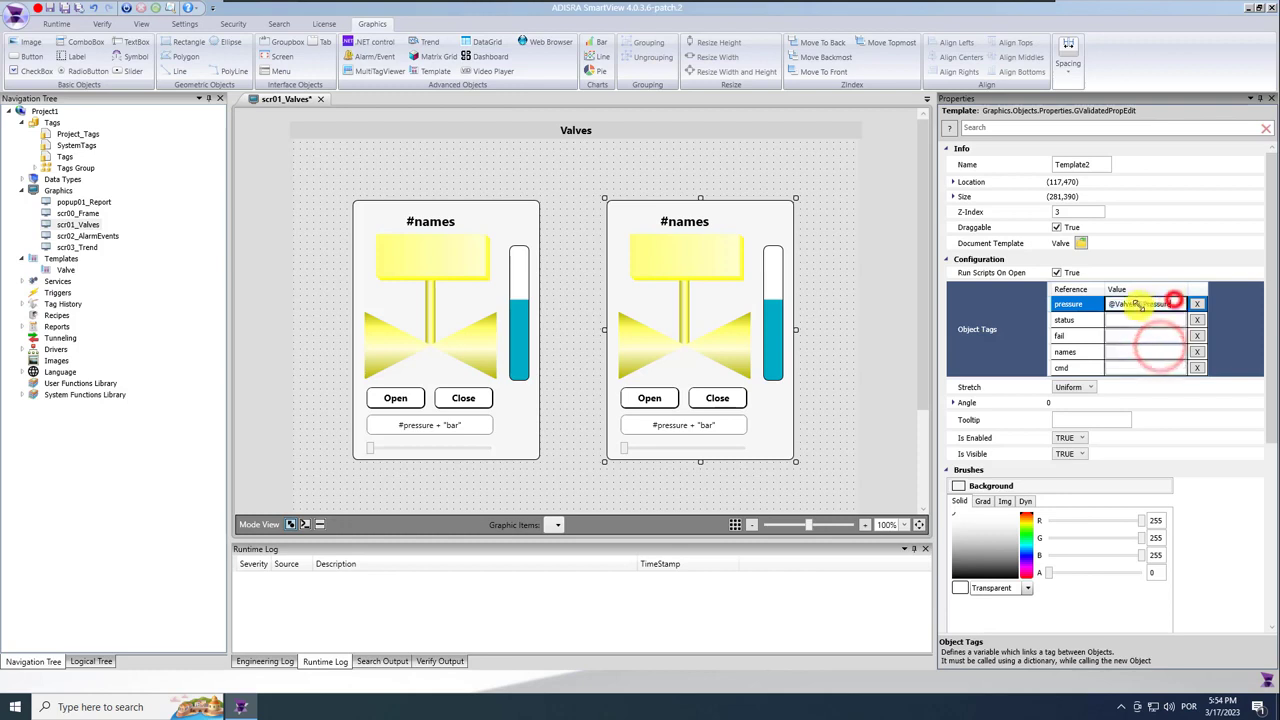
key("ctrl+c")
left_click(1125, 320)
key("ctrl+v")
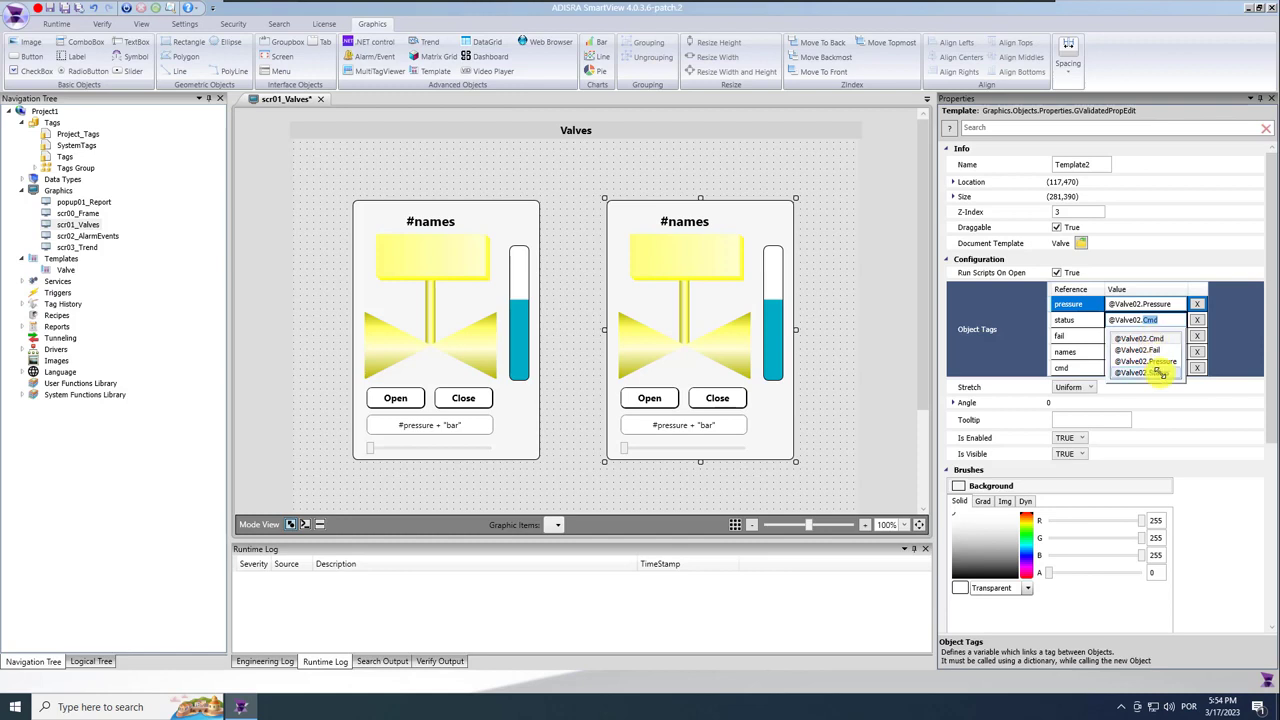
left_click(1160, 372)
left_click(1140, 335)
key("ctrl+v")
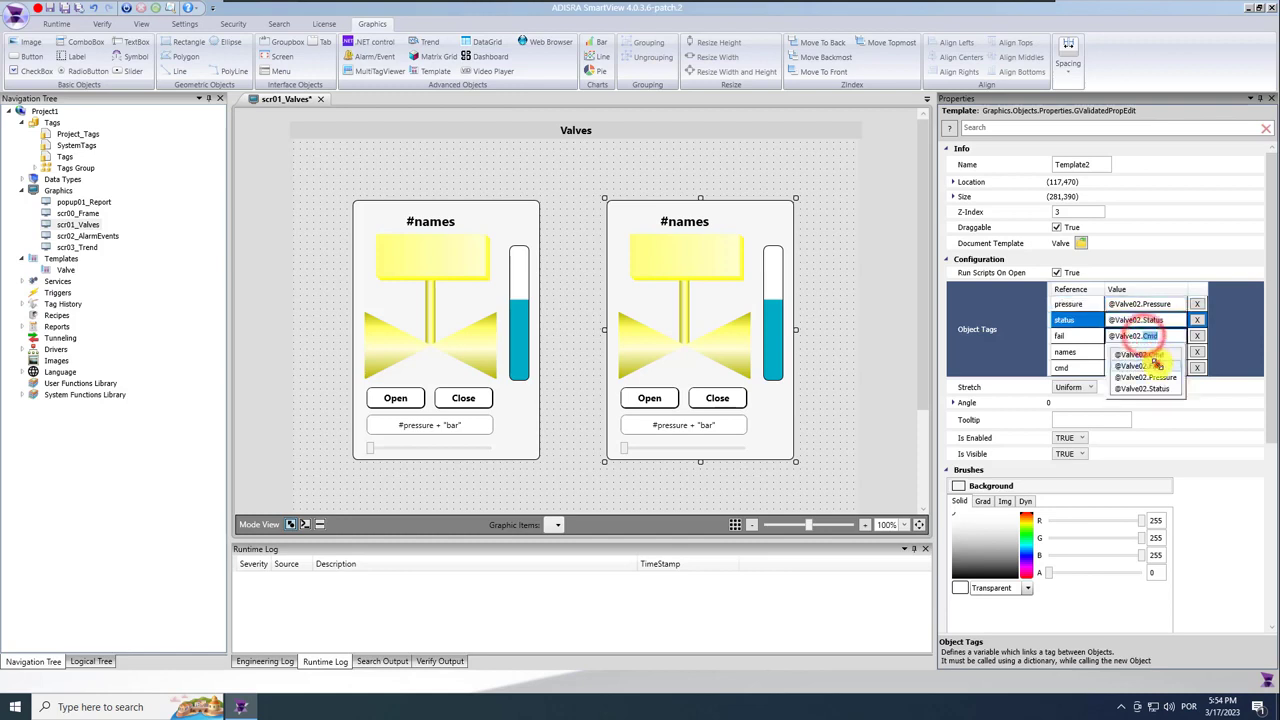
left_click(1157, 366)
left_click(1140, 351)
key("ctrl+v")
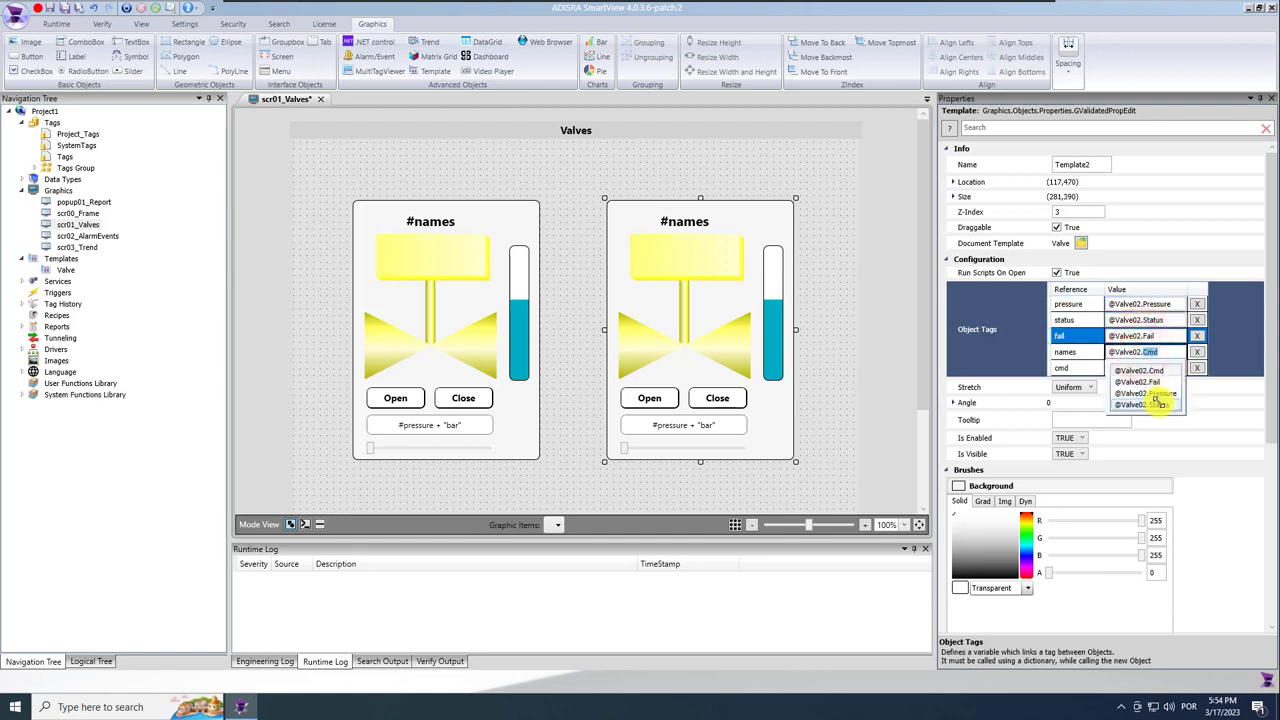
left_click(1158, 402)
left_click(1168, 351)
type(".")
left_click(1138, 456)
left_click(1140, 393)
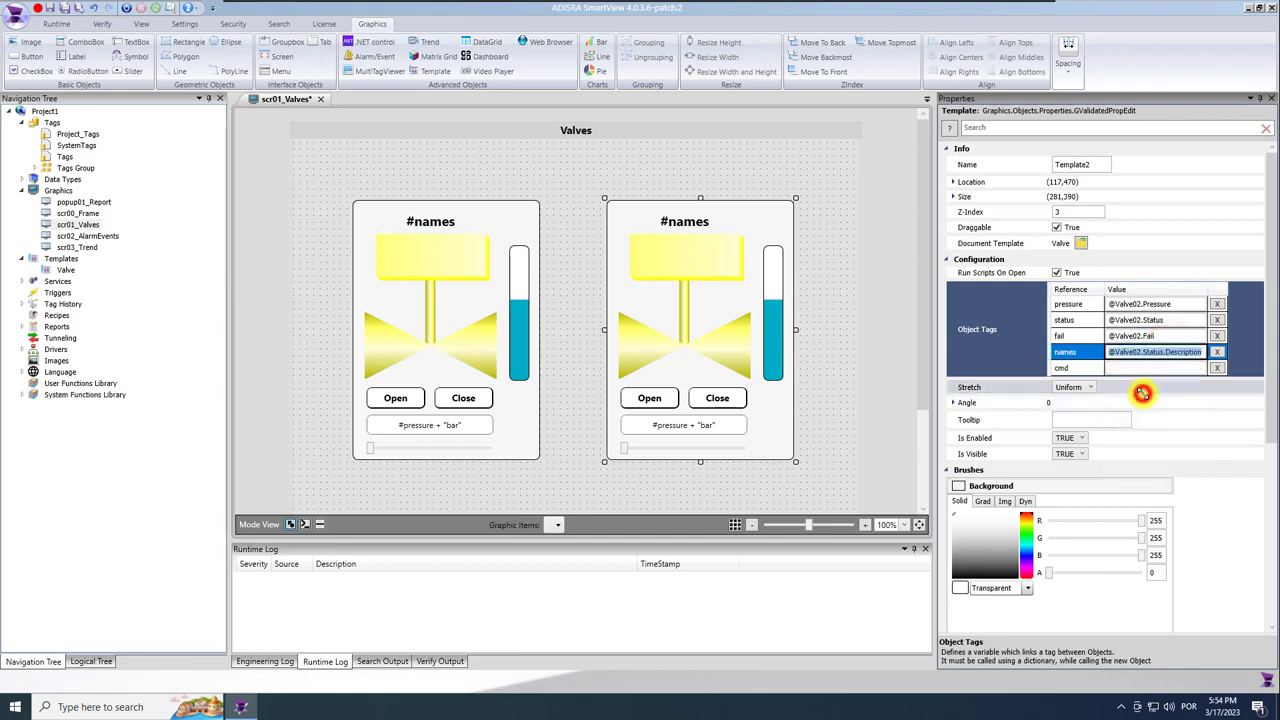
left_click(1141, 368)
key("ctrl+v")
left_click(1152, 390)
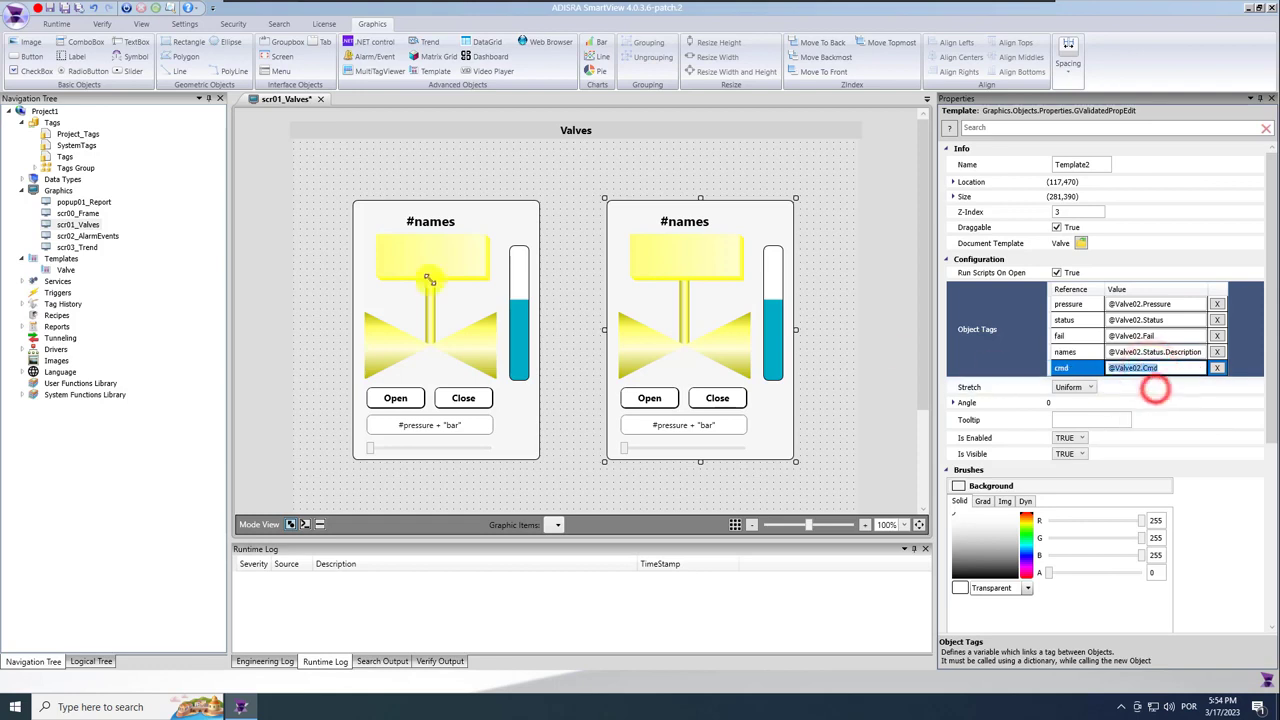
left_click(64, 9)
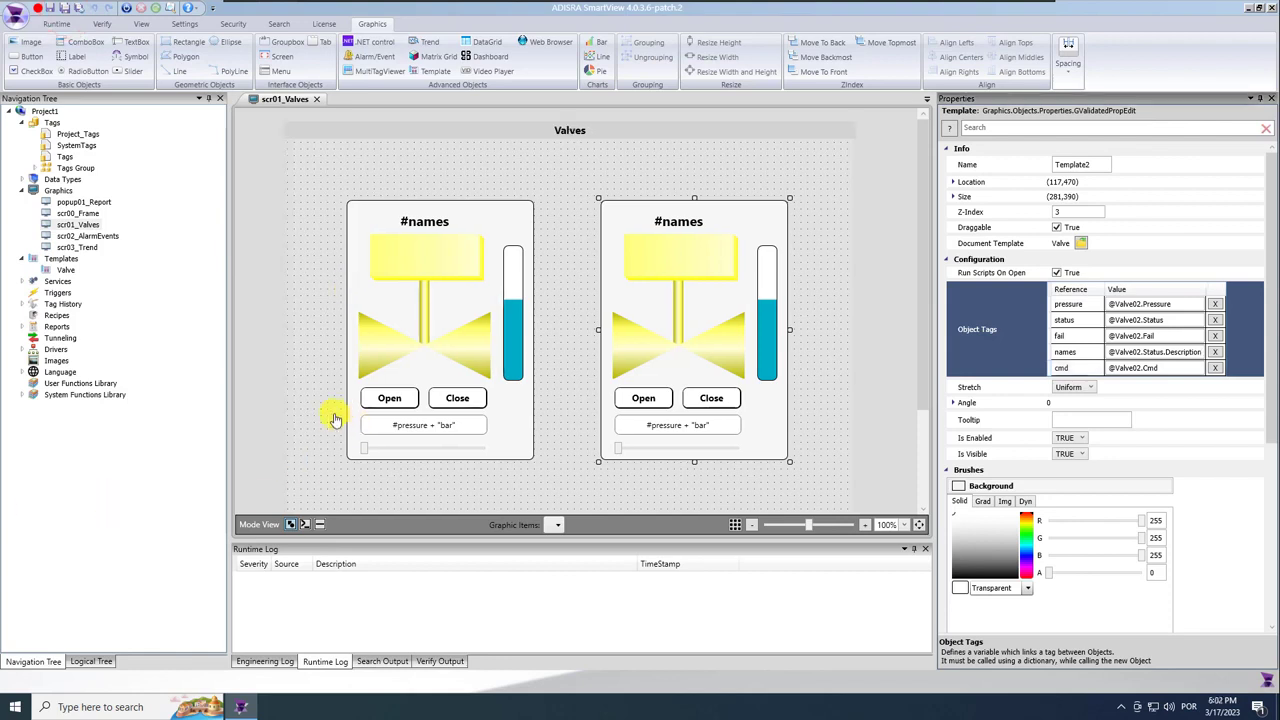
Run the project, then minimize the runtime Graphics window and the SmartView editor.
left_click(335, 298)
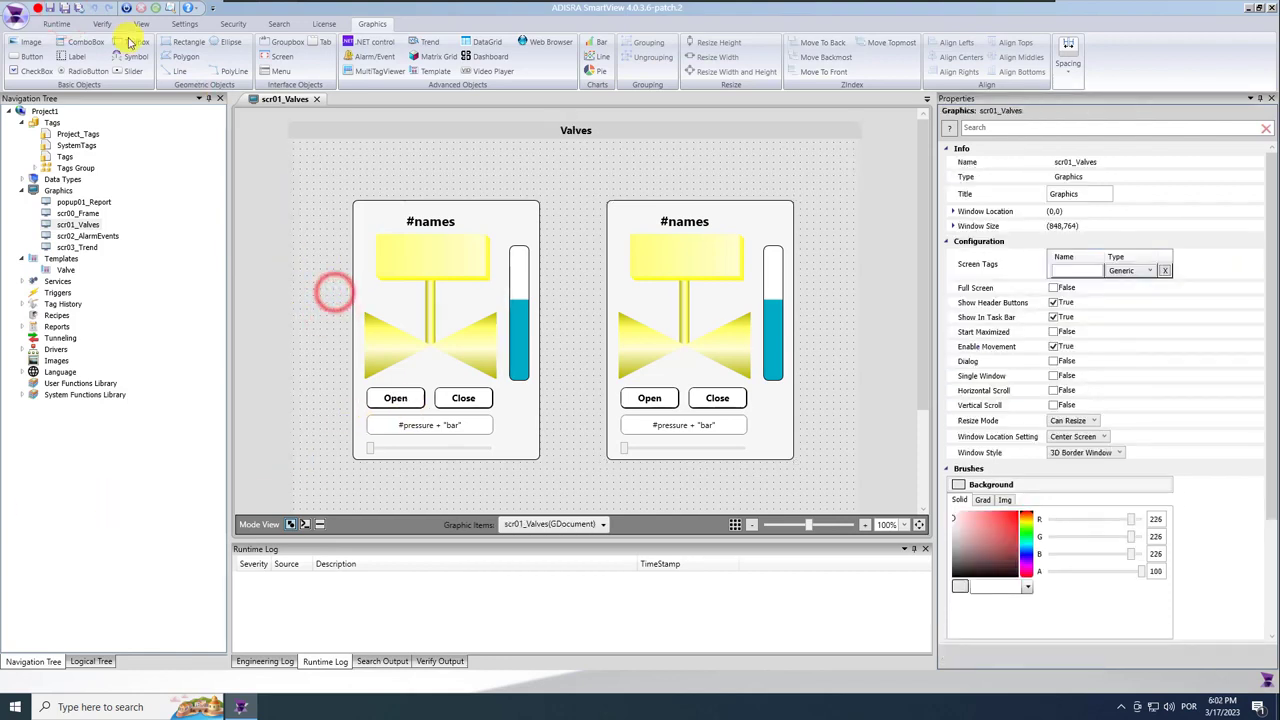
left_click(127, 12)
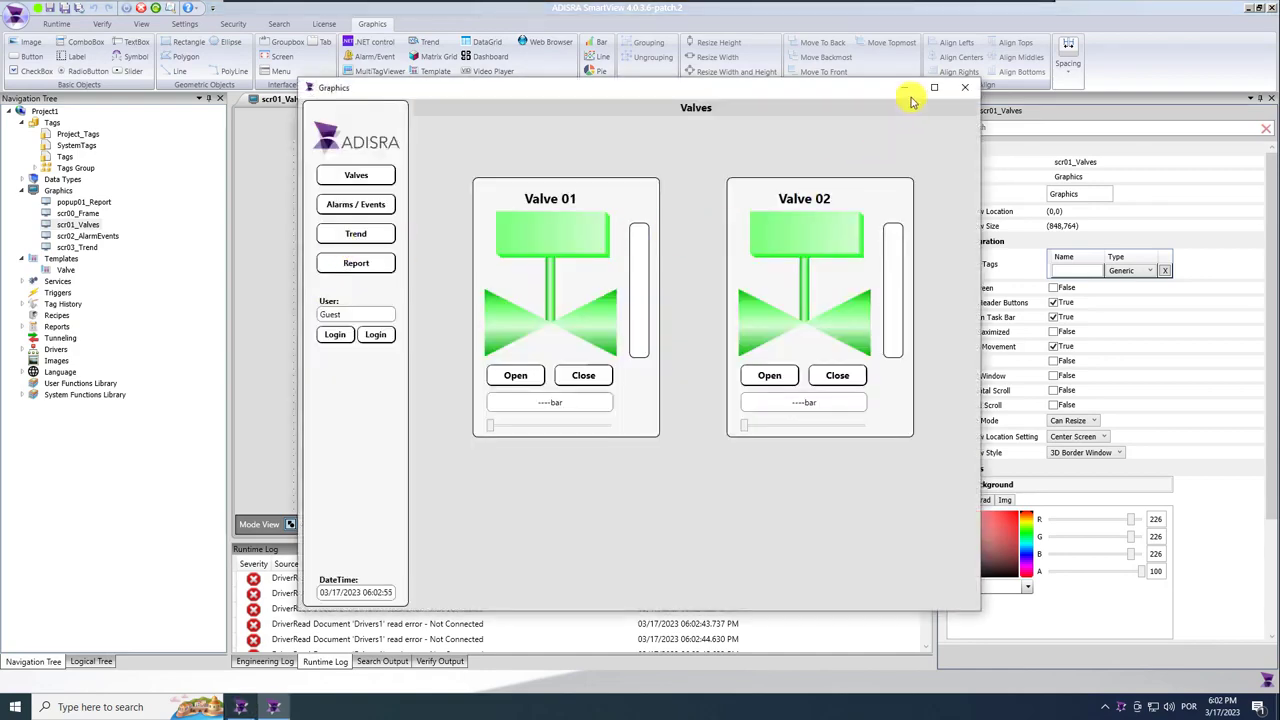
left_click(904, 89)
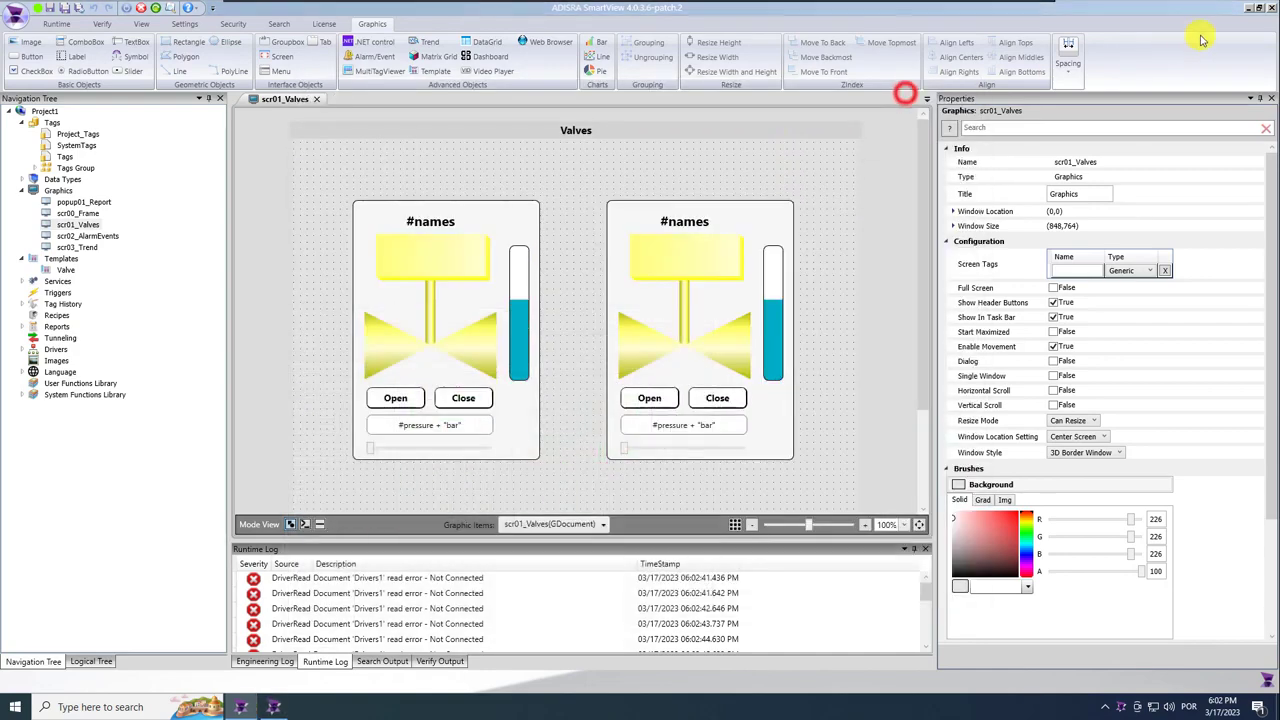
left_click(1240, 8)
Launch Mod_RSsim beside the runtime and set holding register 40001 to 20.
double_click(42, 185)
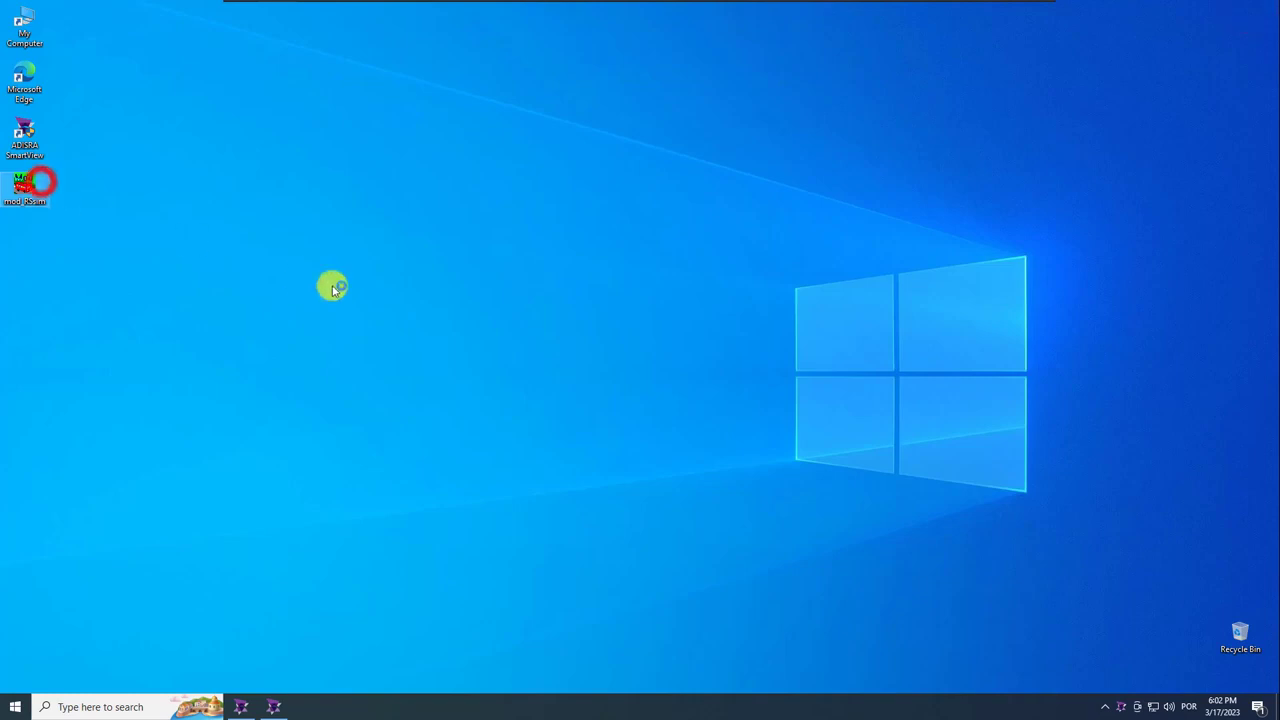
left_click(736, 398)
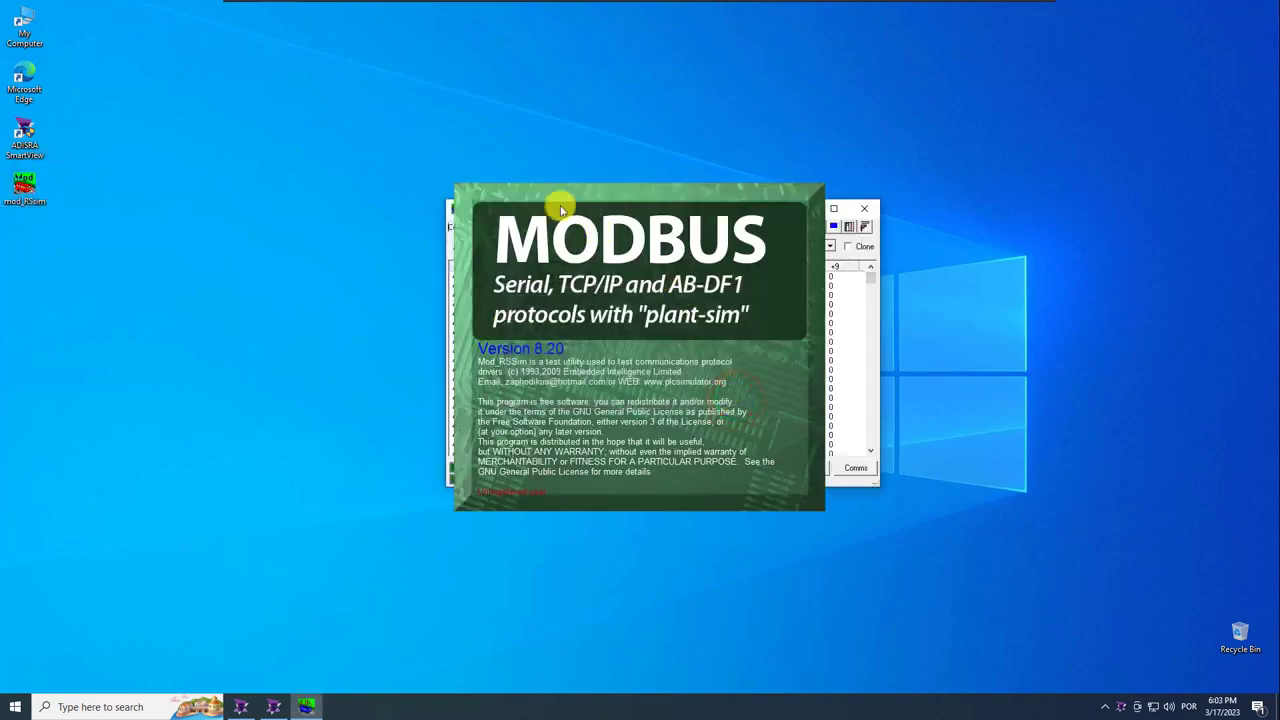
left_click_drag(497, 206, 1114, 209)
left_click(277, 707)
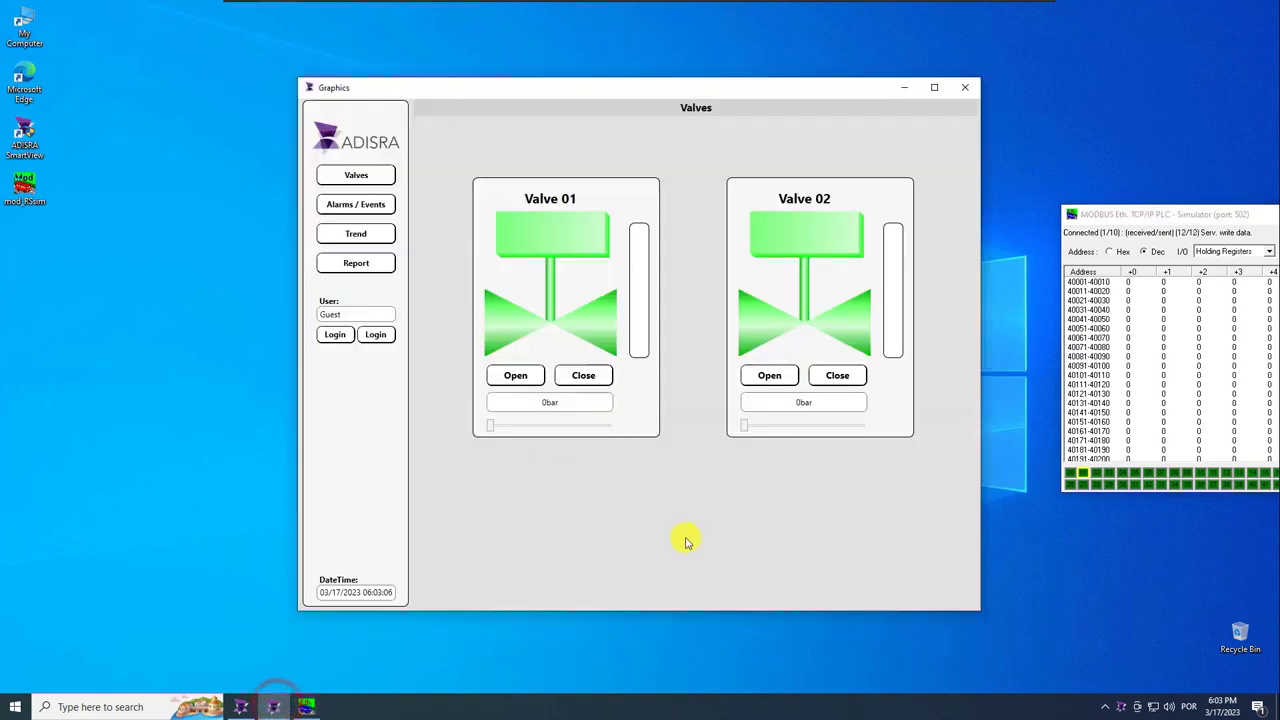
double_click(1143, 282)
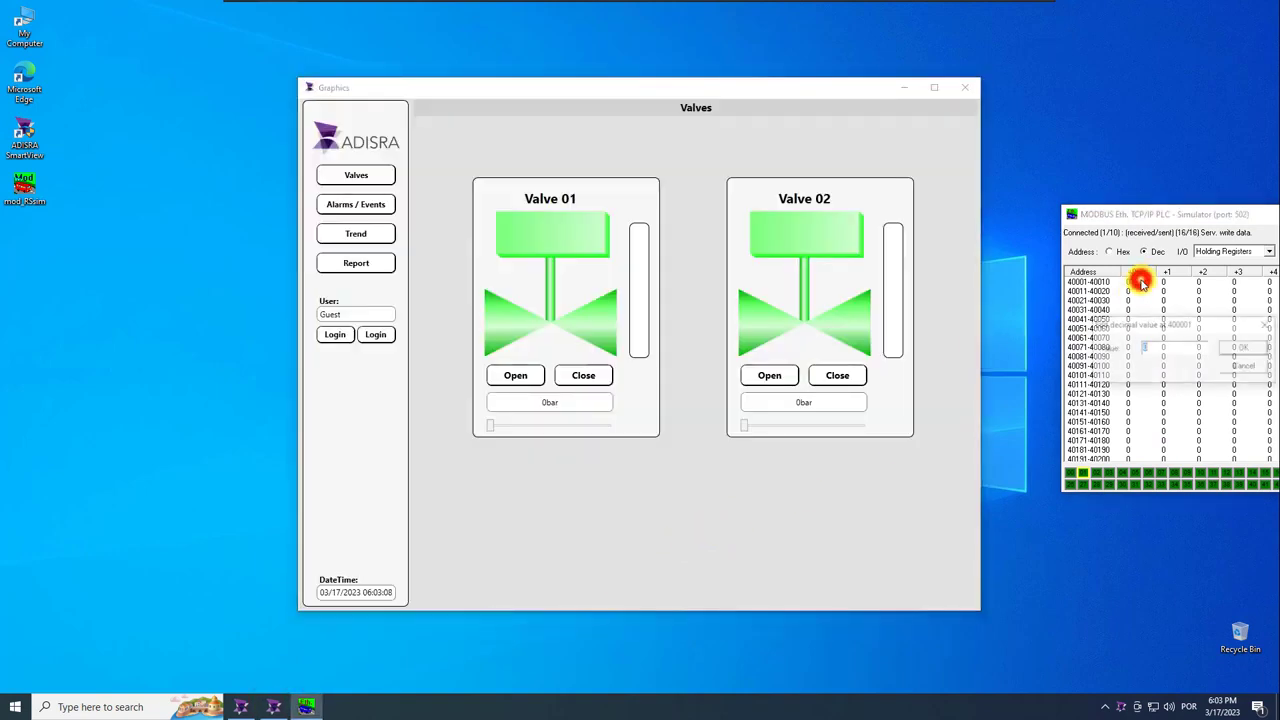
type("20")
key("Return")
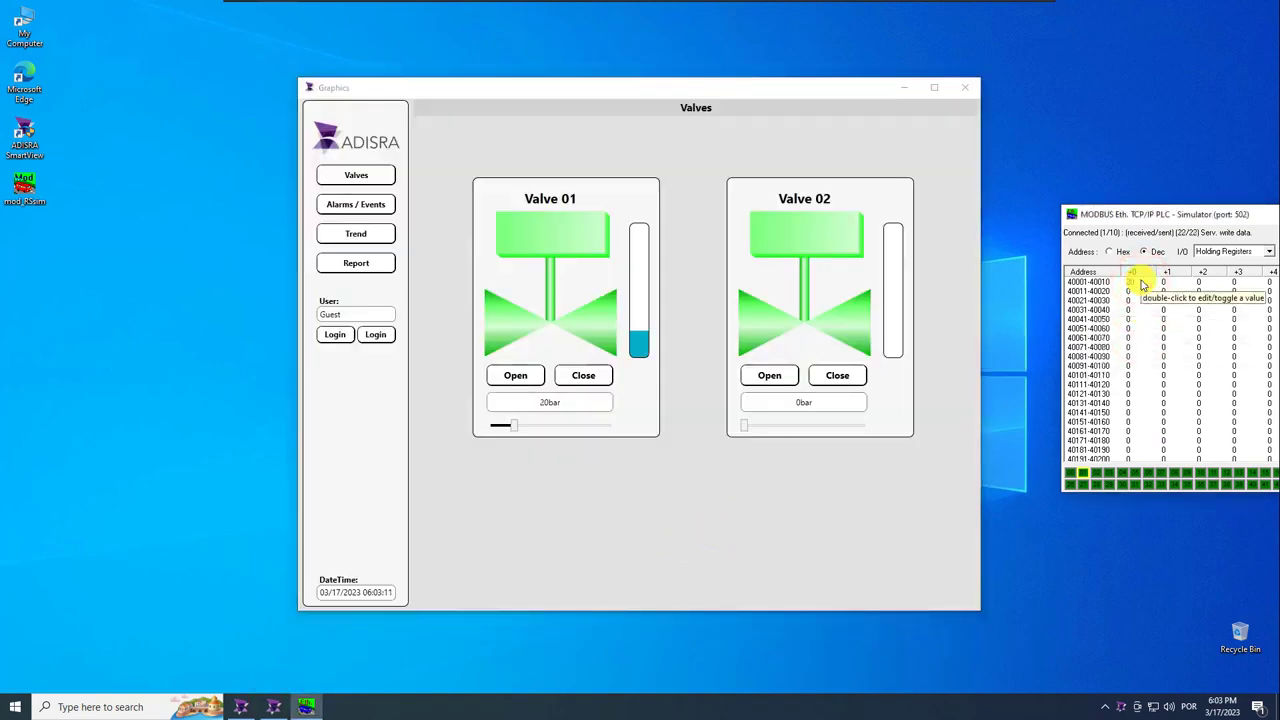
double_click(1165, 287)
key("Return")
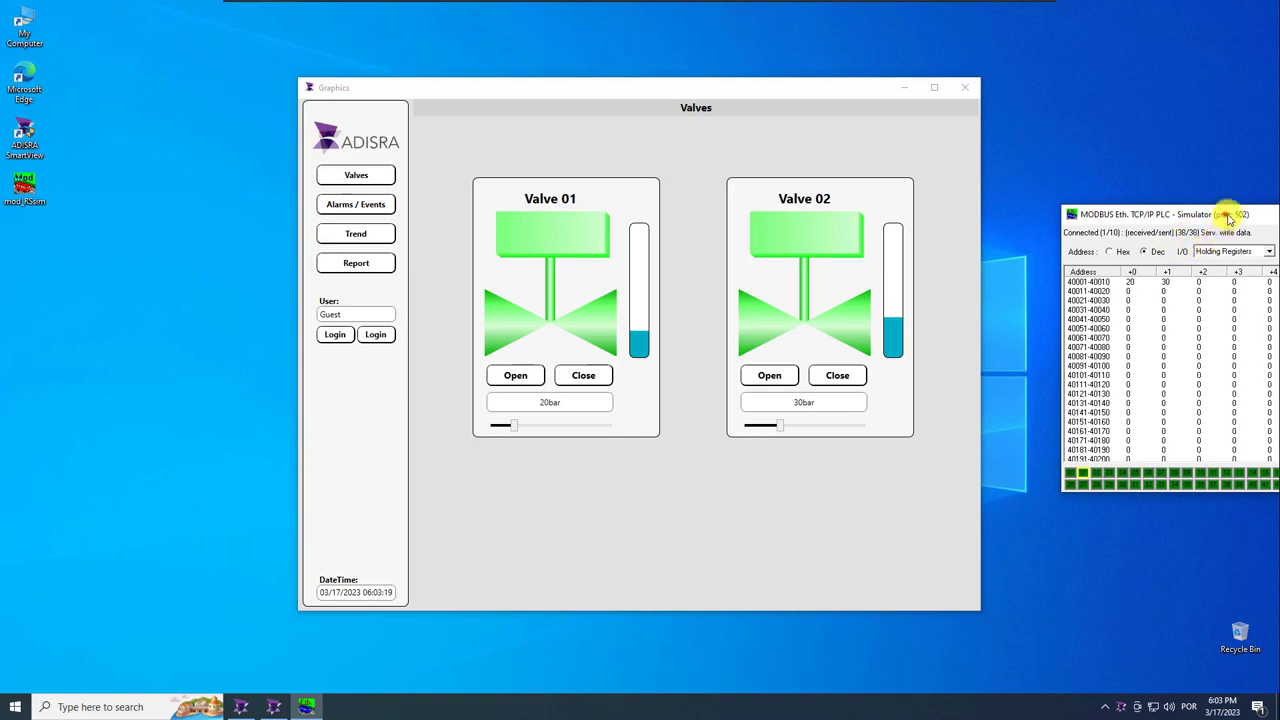
Switch the simulator to Coil Outputs, open and close both valves, and toggle their coils +13 and +10.
left_click_drag(1225, 214, 1148, 231)
left_click(1192, 268)
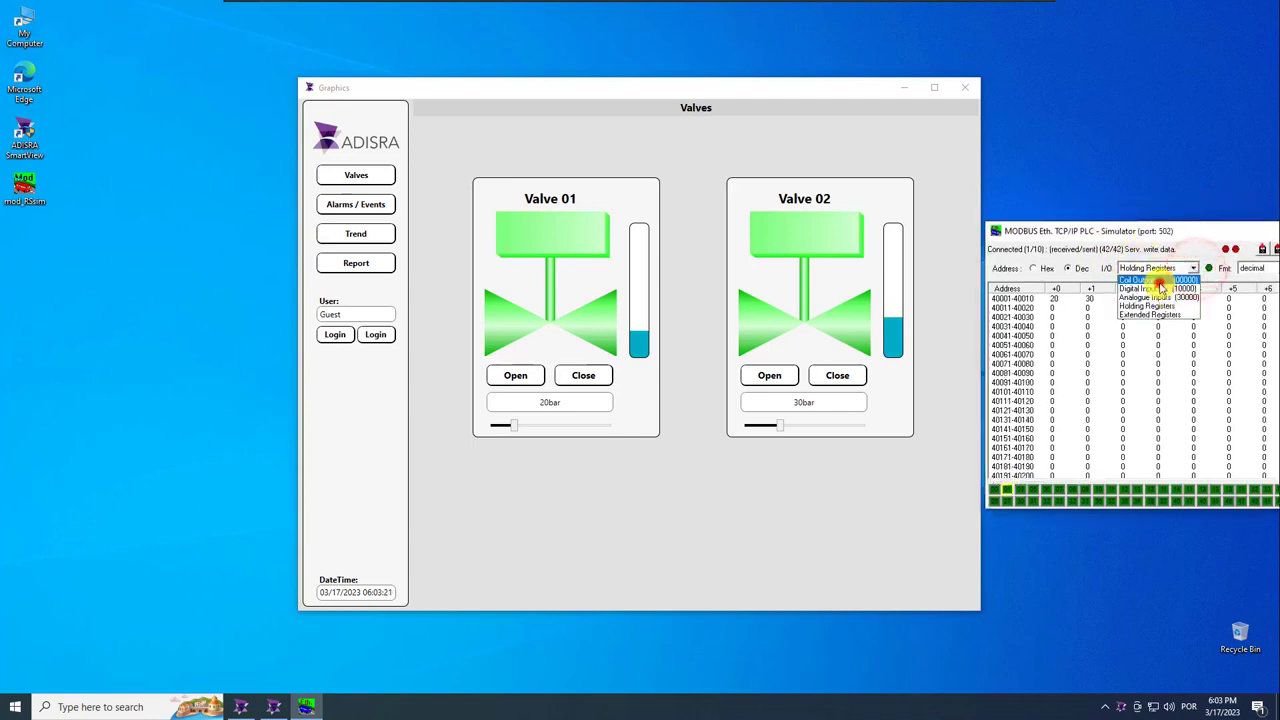
left_click(1160, 279)
left_click(515, 377)
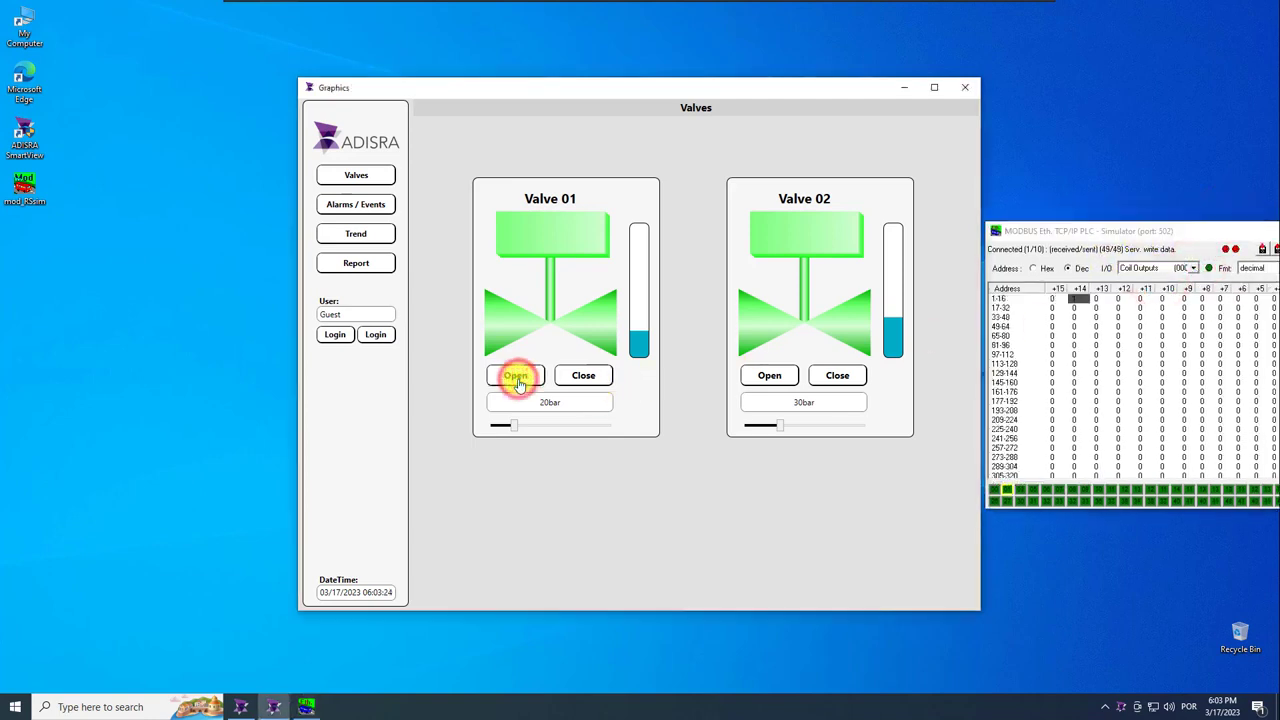
left_click(762, 375)
left_click(579, 380)
left_click(840, 377)
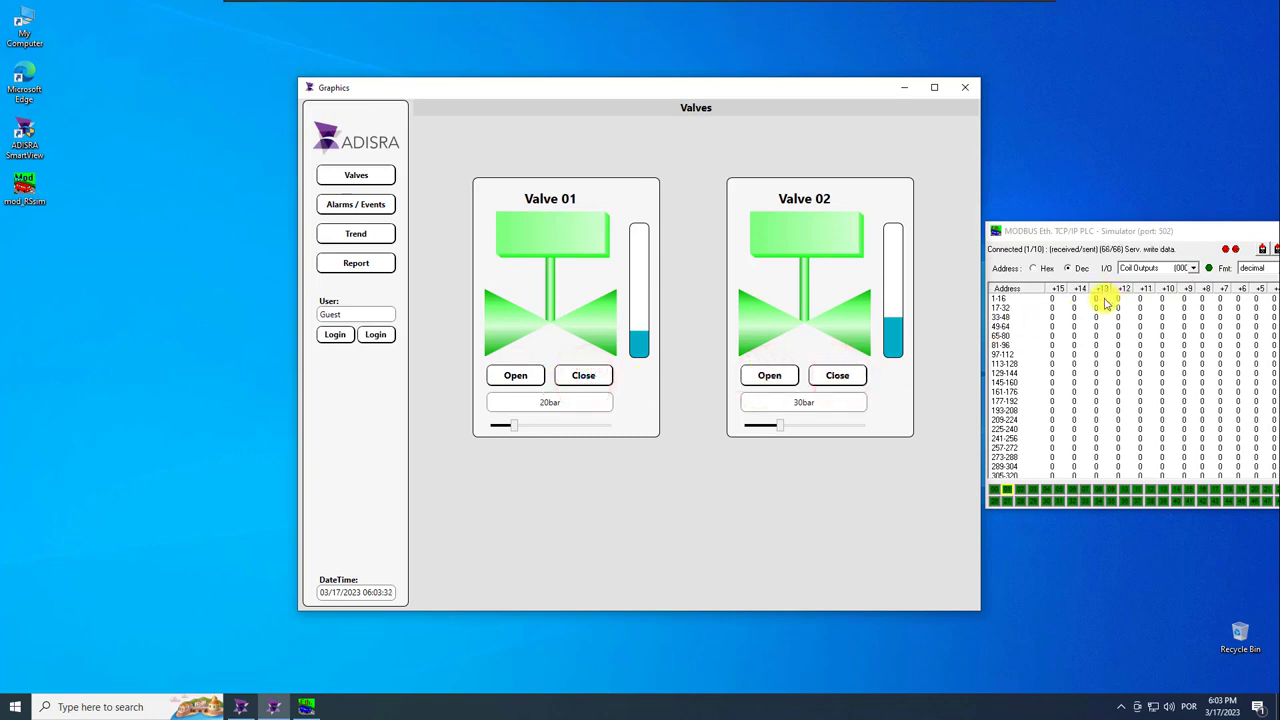
double_click(1098, 301)
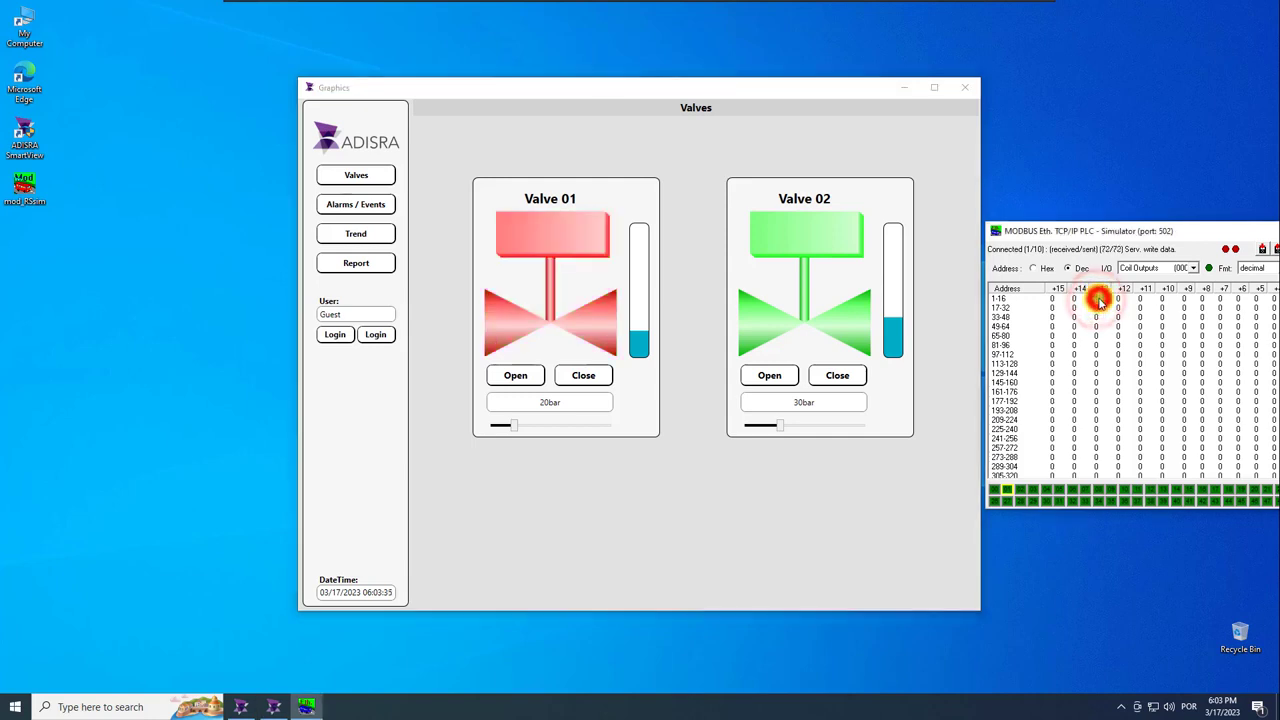
double_click(1165, 301)
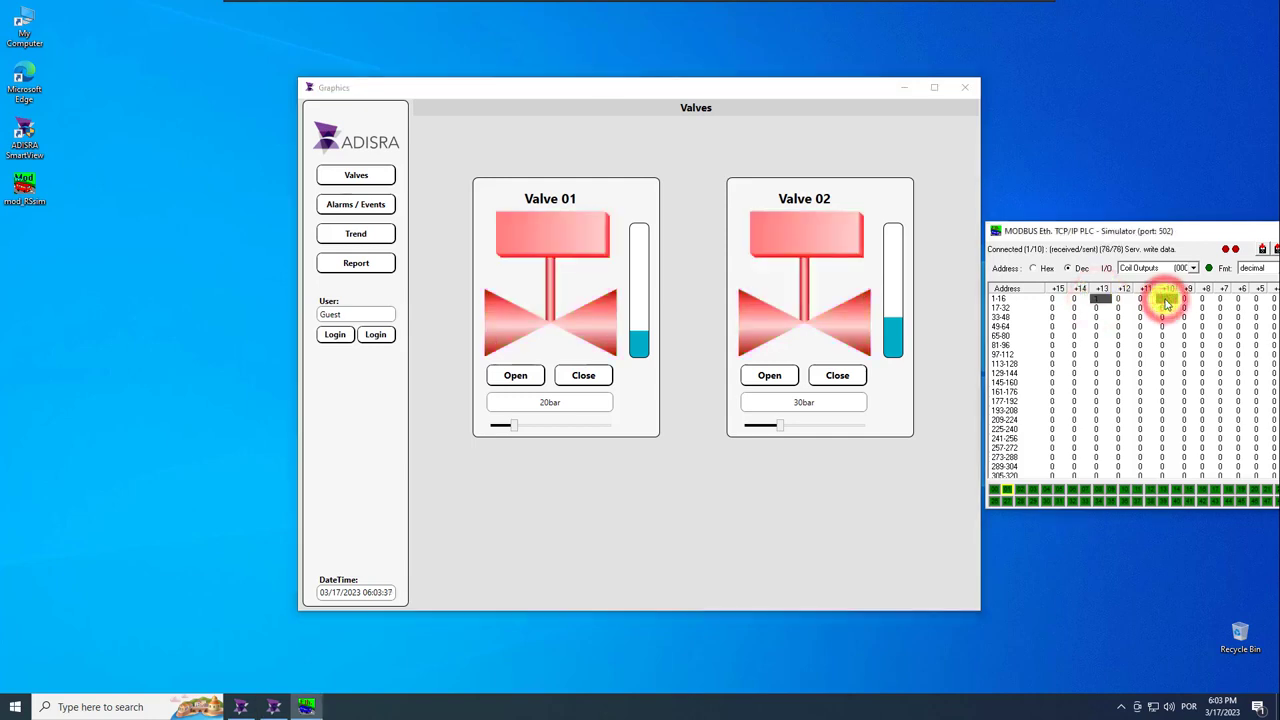
double_click(1165, 301)
double_click(1097, 301)
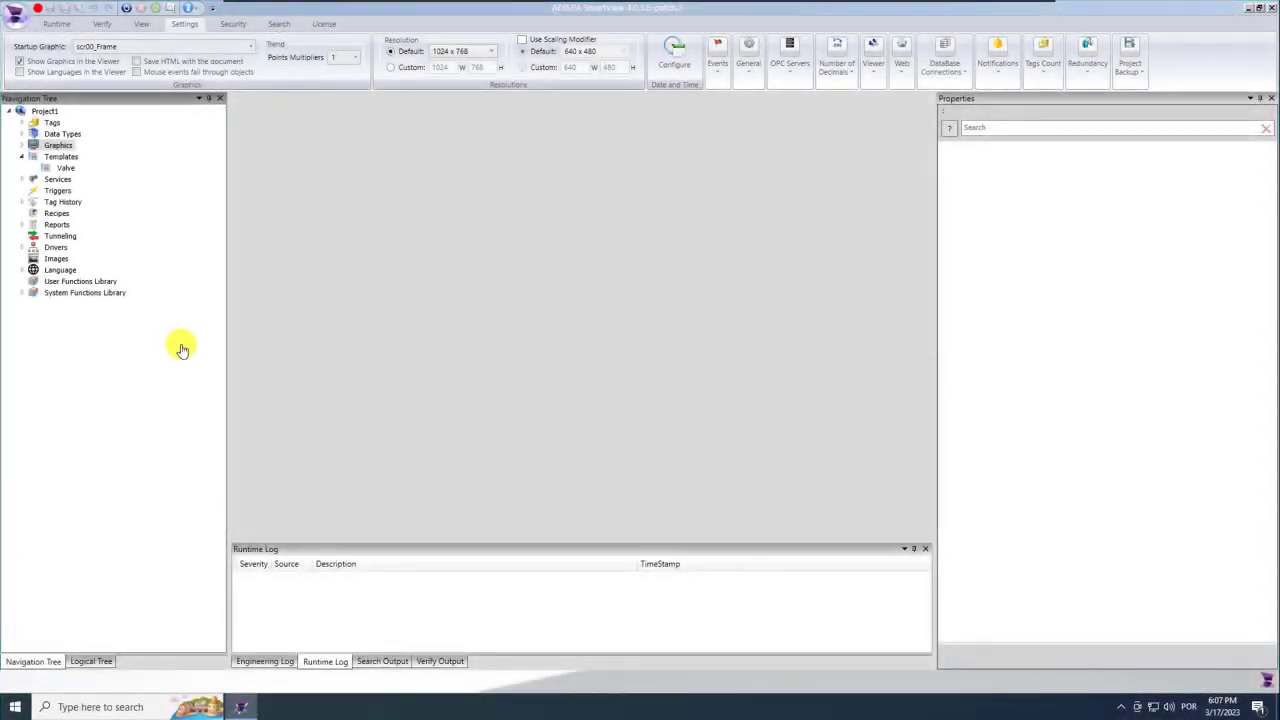
Open scr02_AlarmEvents and set its background colour components to 226 for light grey.
left_click(21, 156)
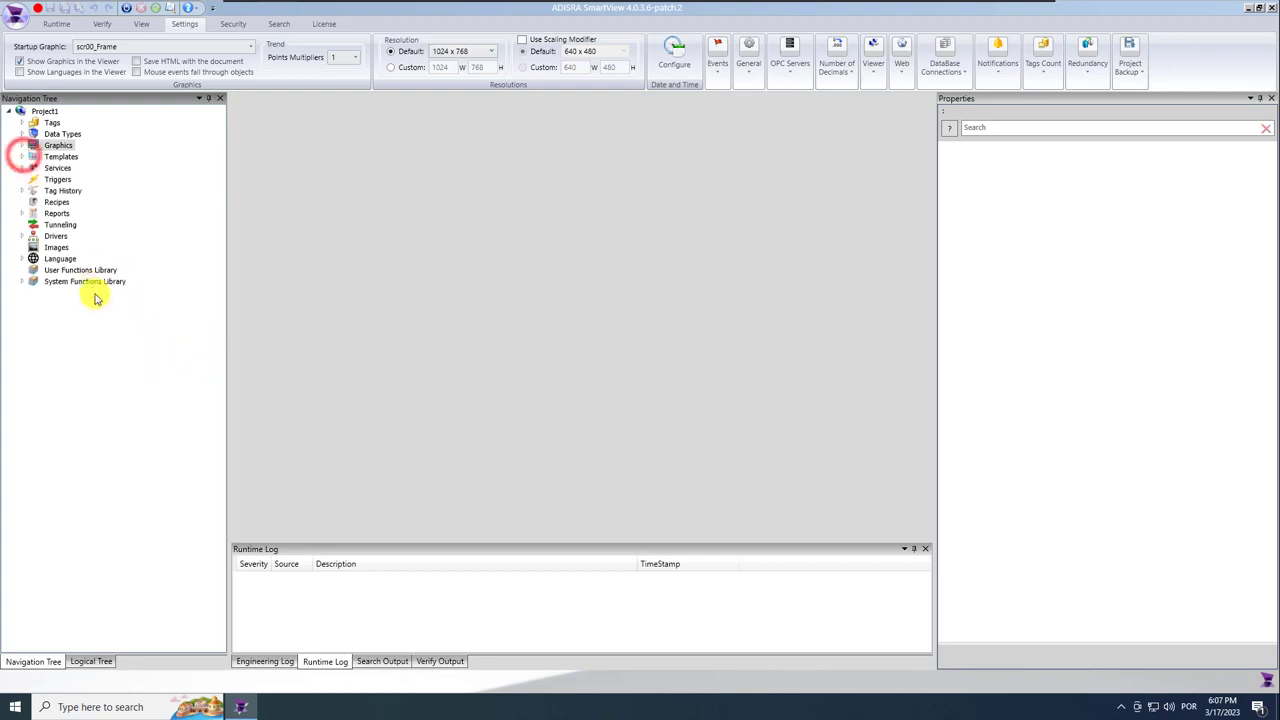
left_click(21, 145)
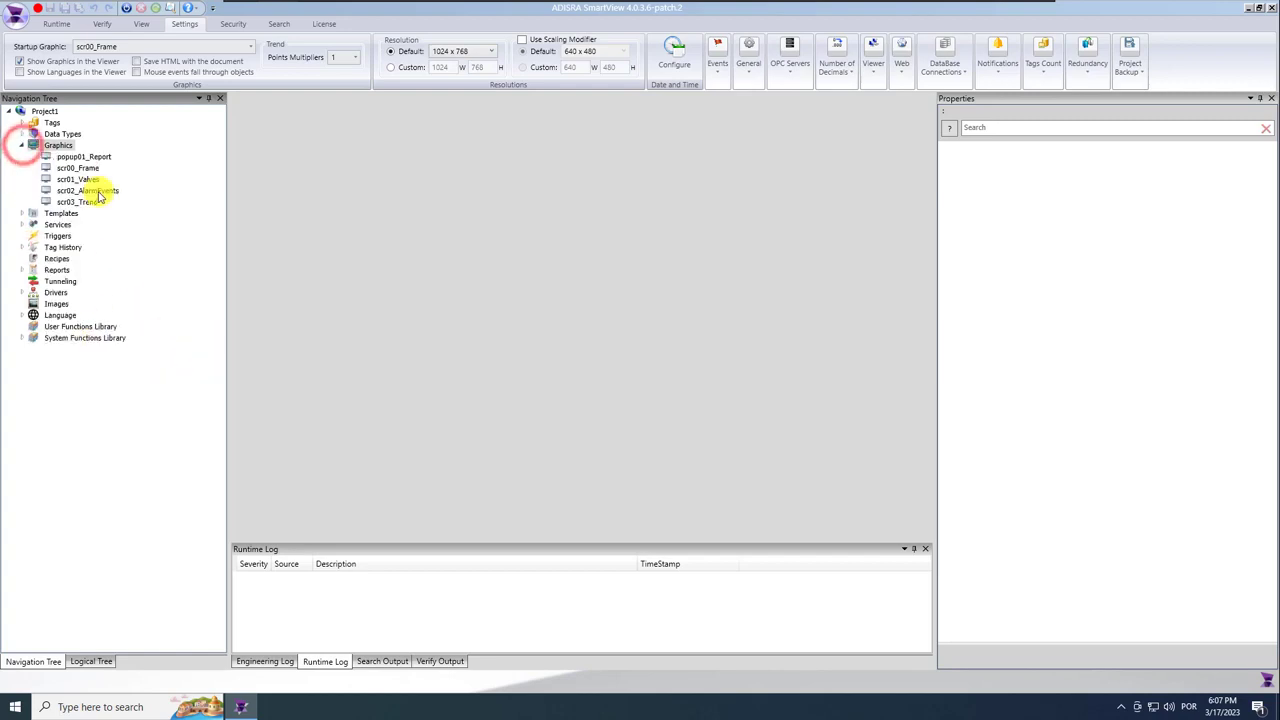
double_click(117, 190)
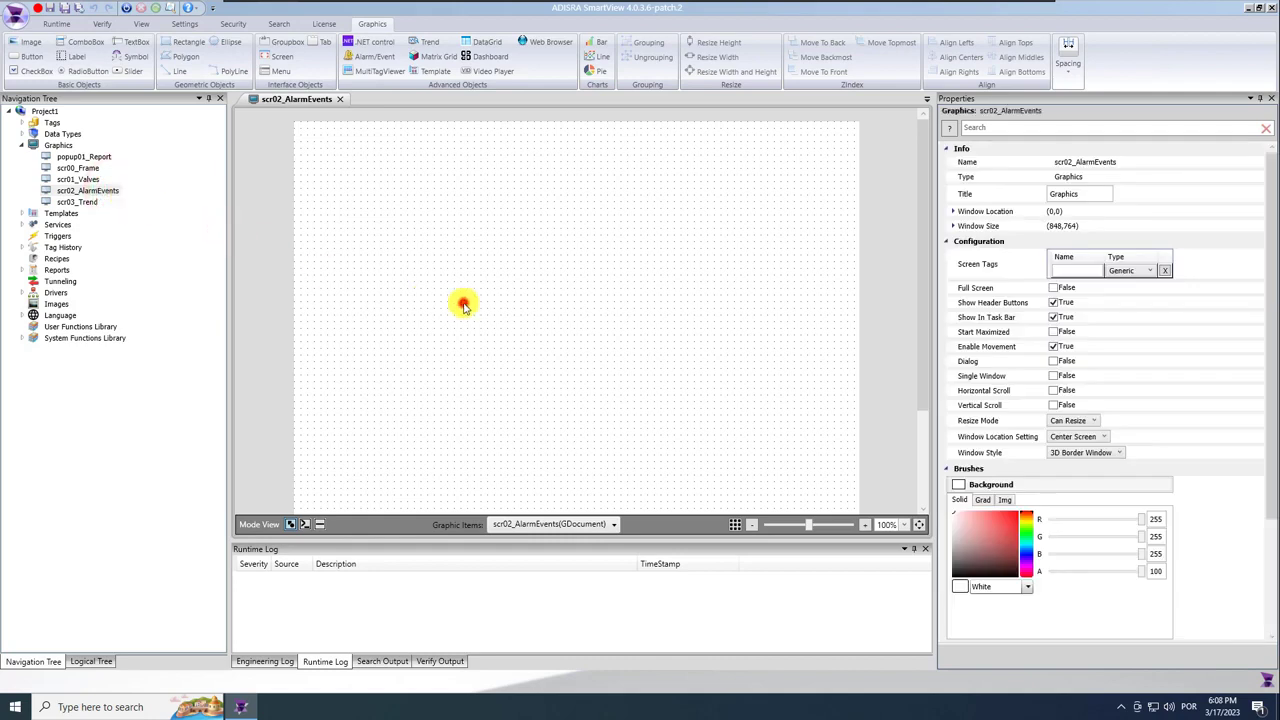
left_click_drag(1164, 520, 1149, 521)
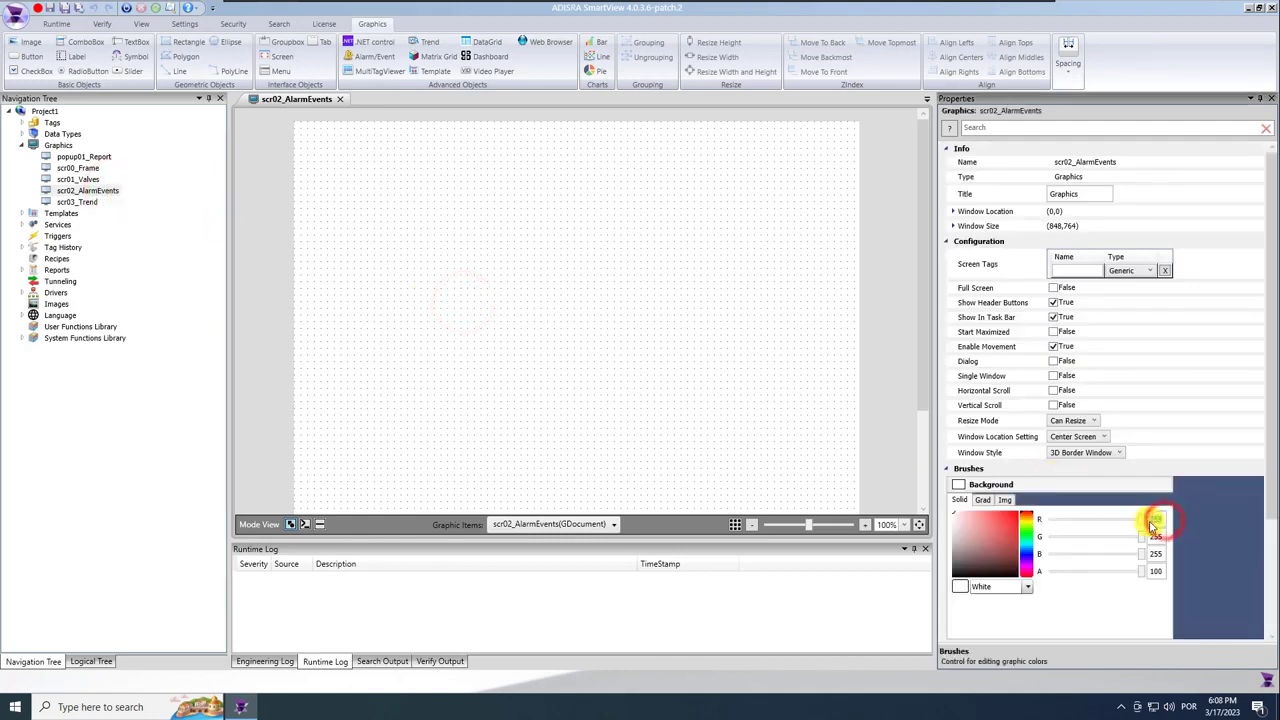
type("226")
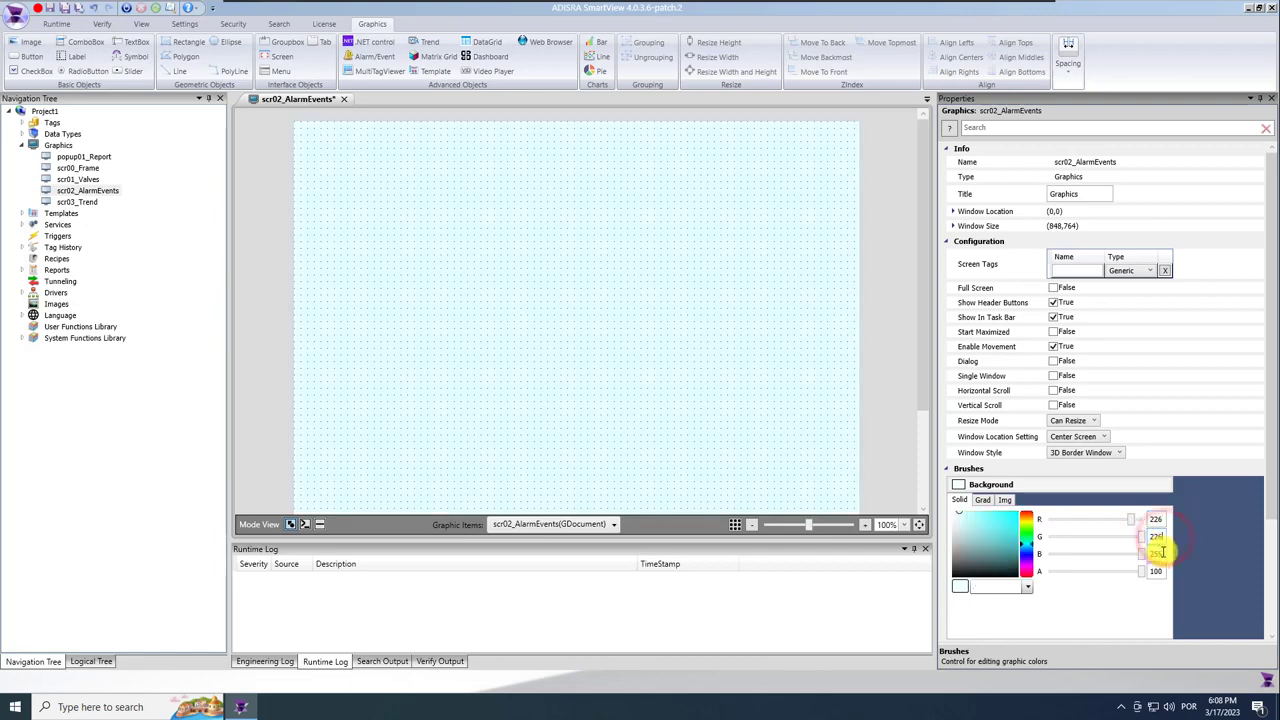
left_click(1160, 552)
type("226")
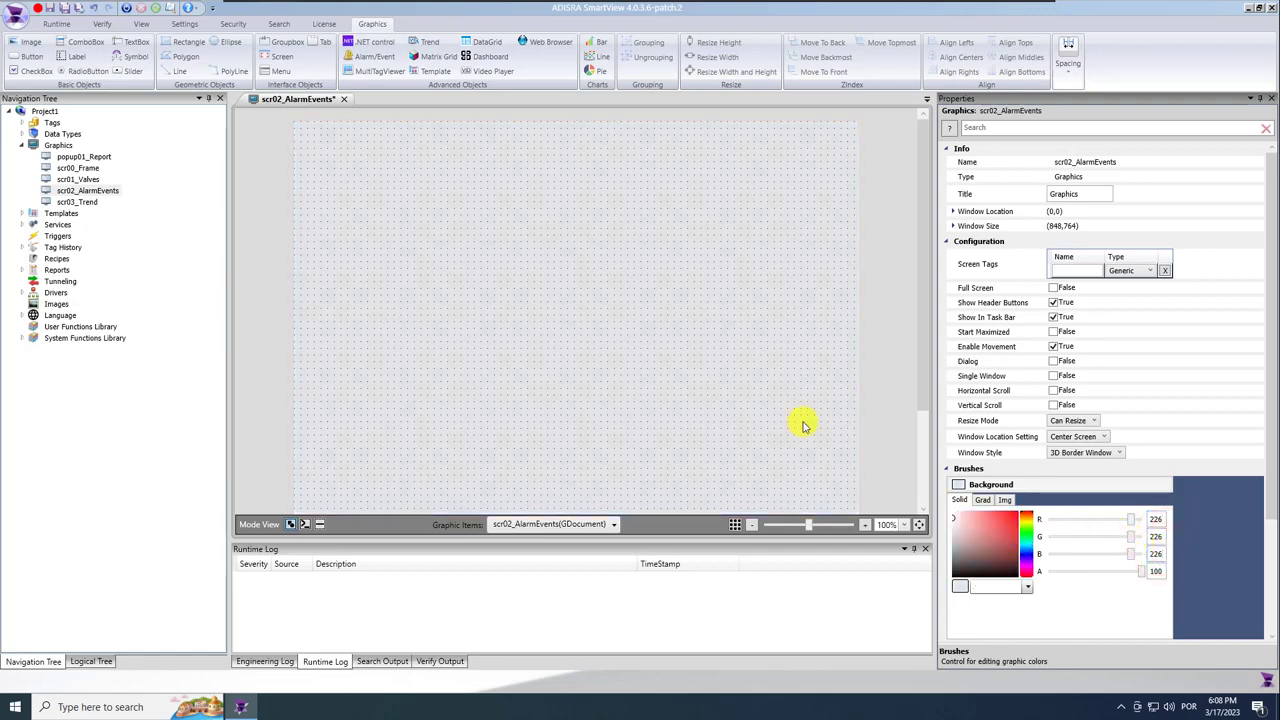
Copy the Valves header bar from scr01_Valves onto the scr02_AlarmEvents screen.
double_click(80, 179)
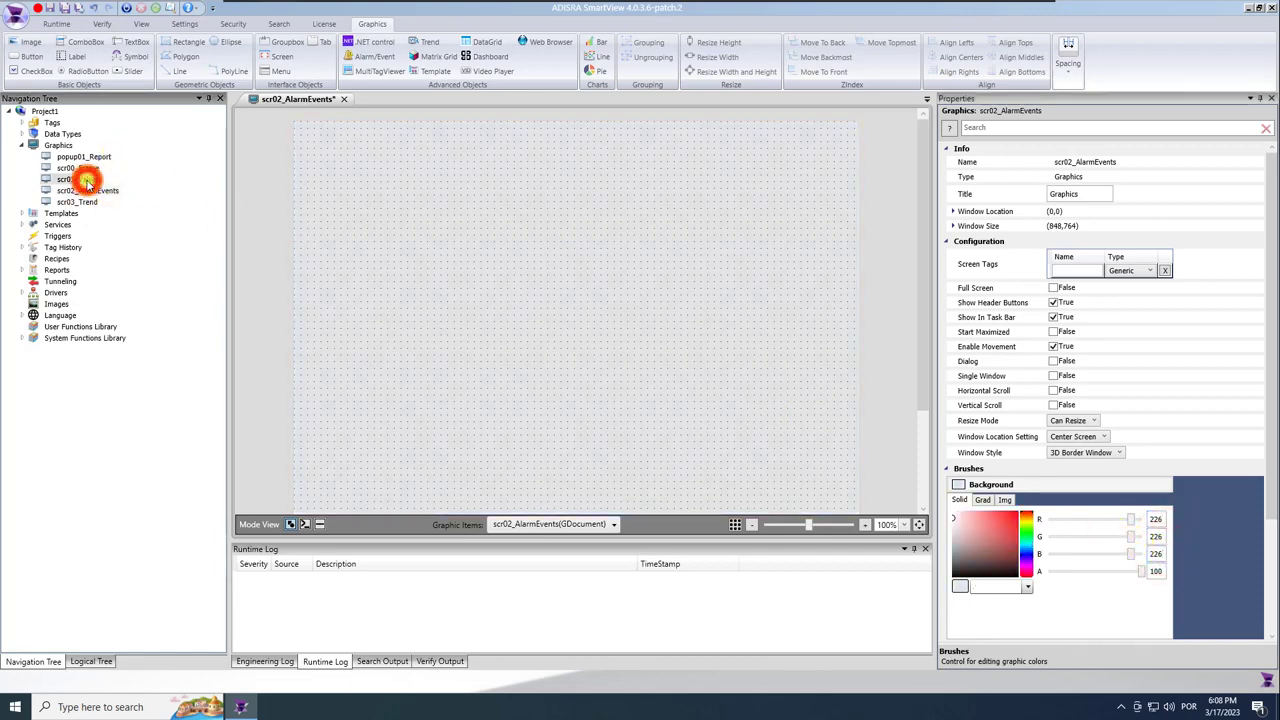
left_click(577, 130)
left_click(494, 131)
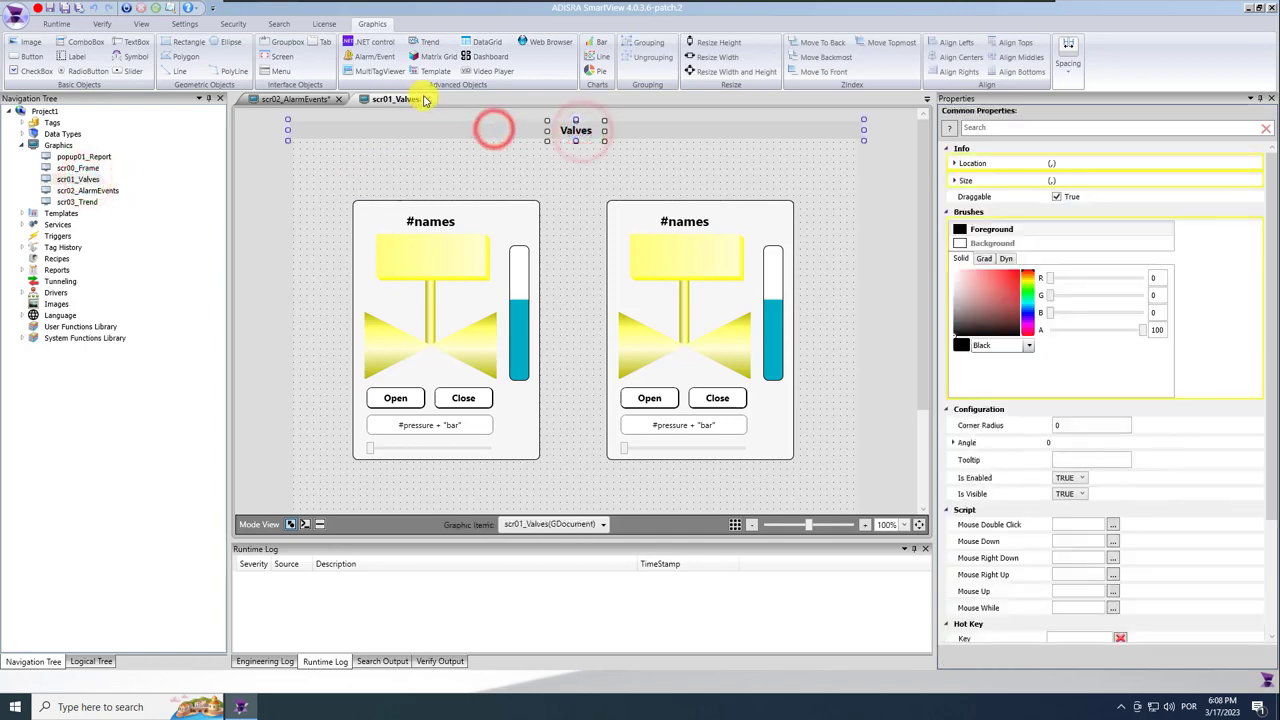
left_click(427, 99)
left_click(533, 186)
left_click(575, 169)
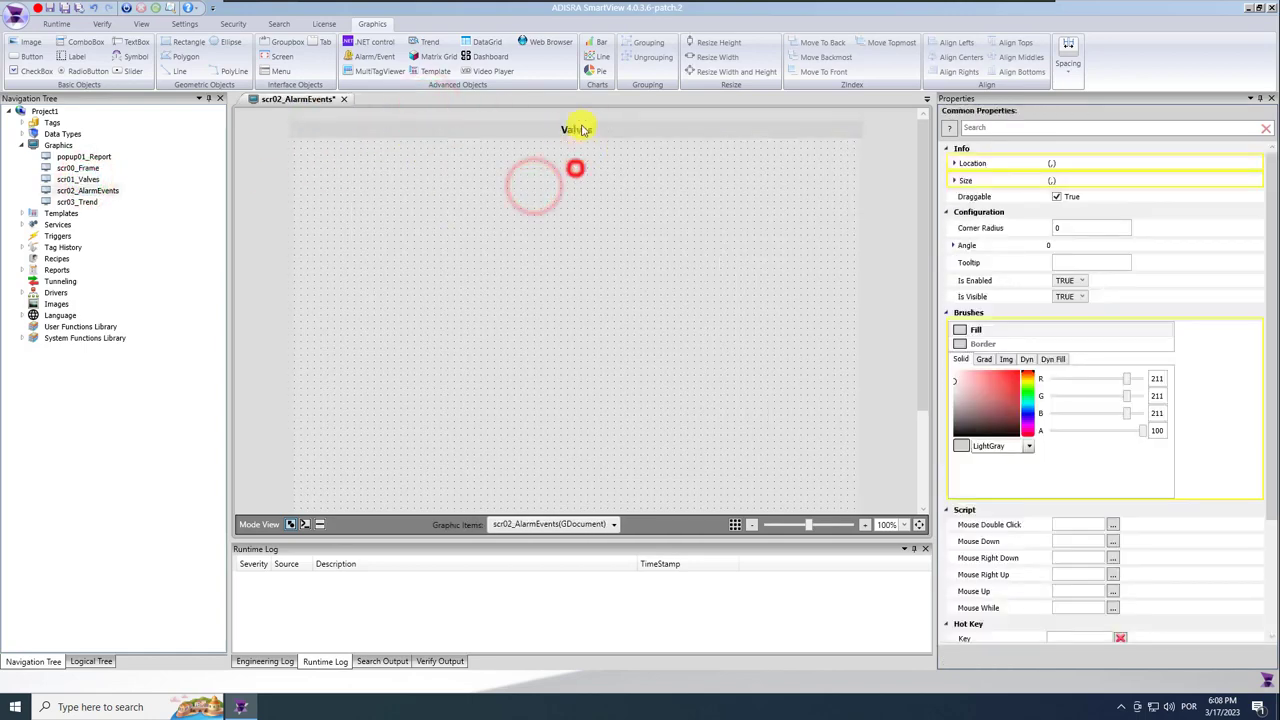
Retitle the header label 'Alarms / Events', widen it, and centre it on the bar.
left_click(581, 131)
left_click(1094, 263)
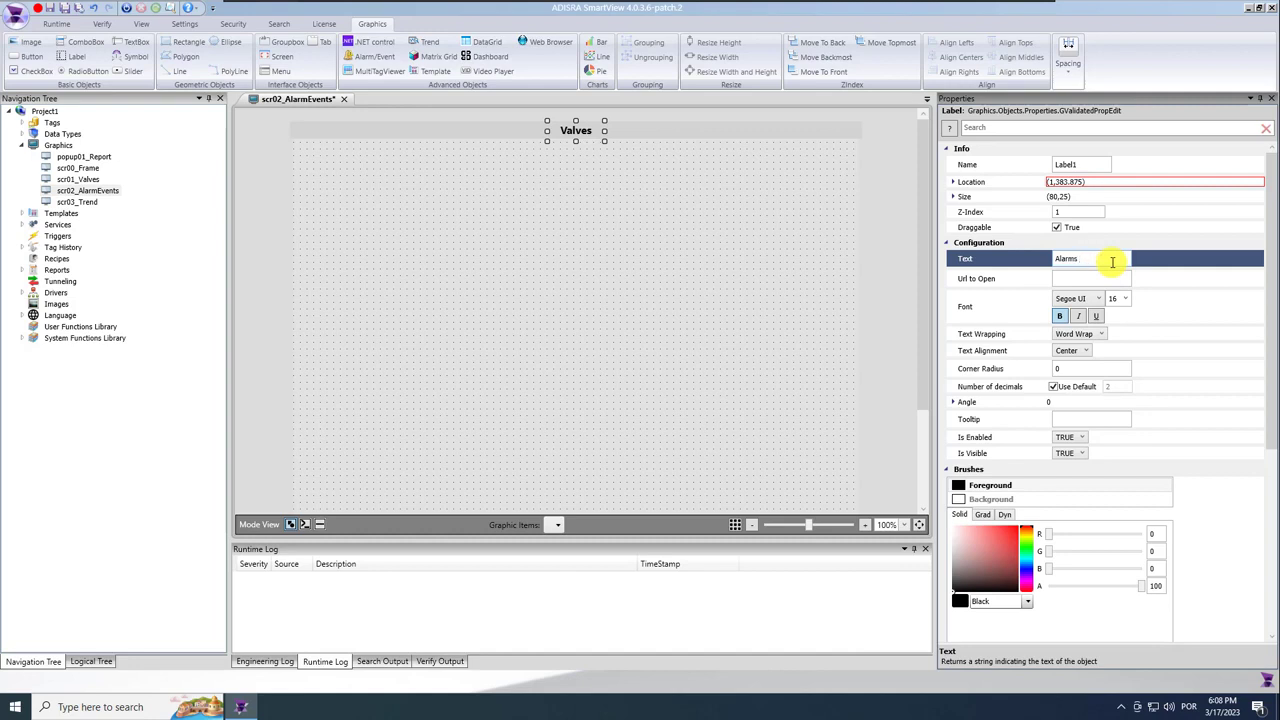
key("Return")
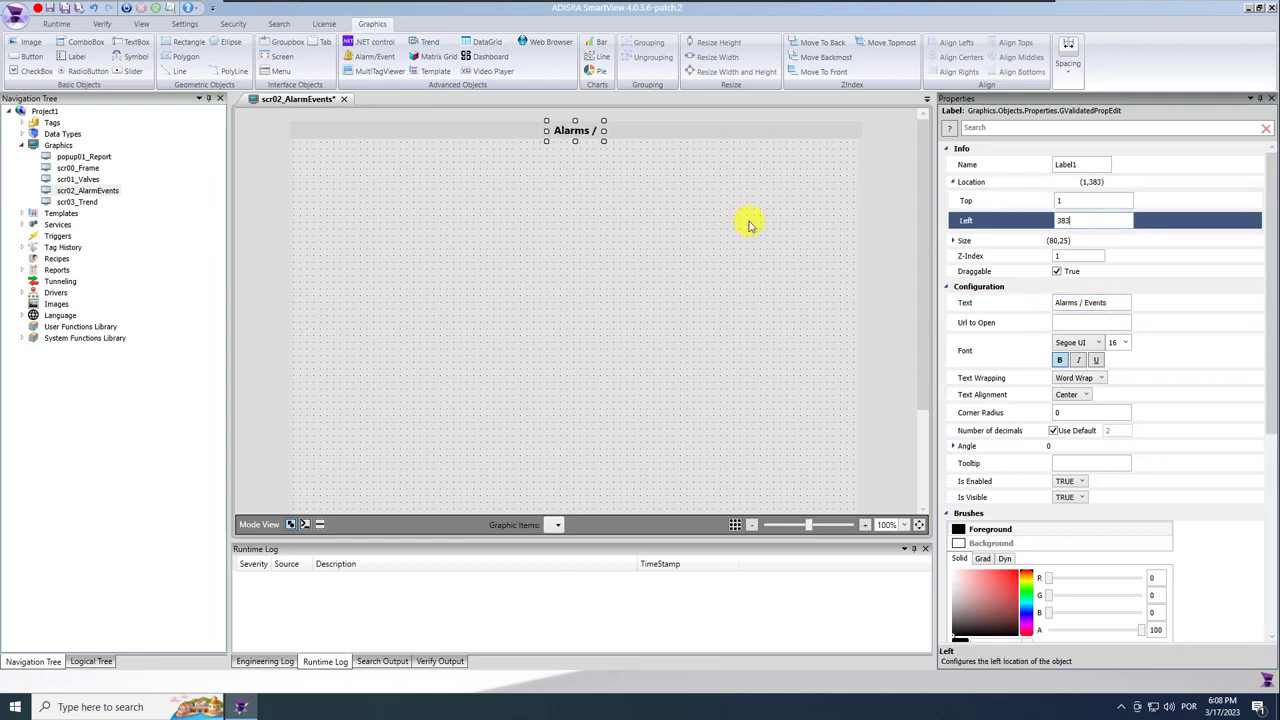
left_click(600, 157)
left_click(600, 131)
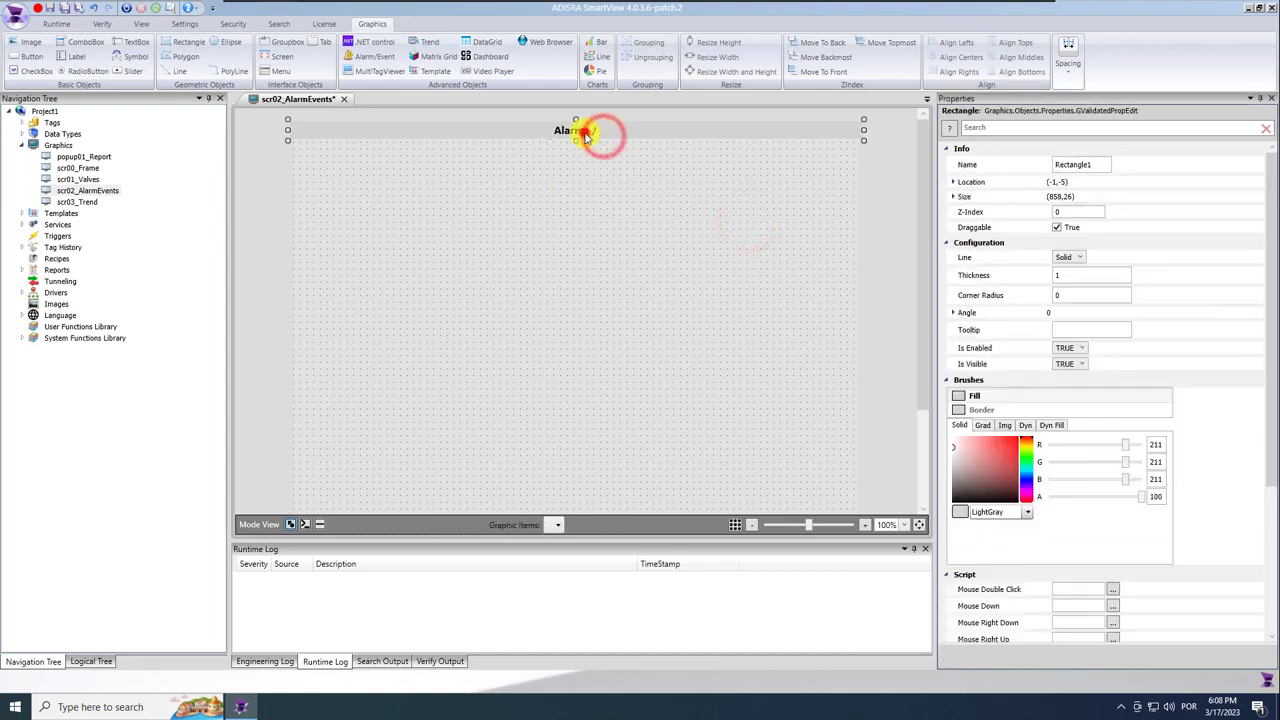
left_click(605, 135)
left_click_drag(605, 135, 637, 131)
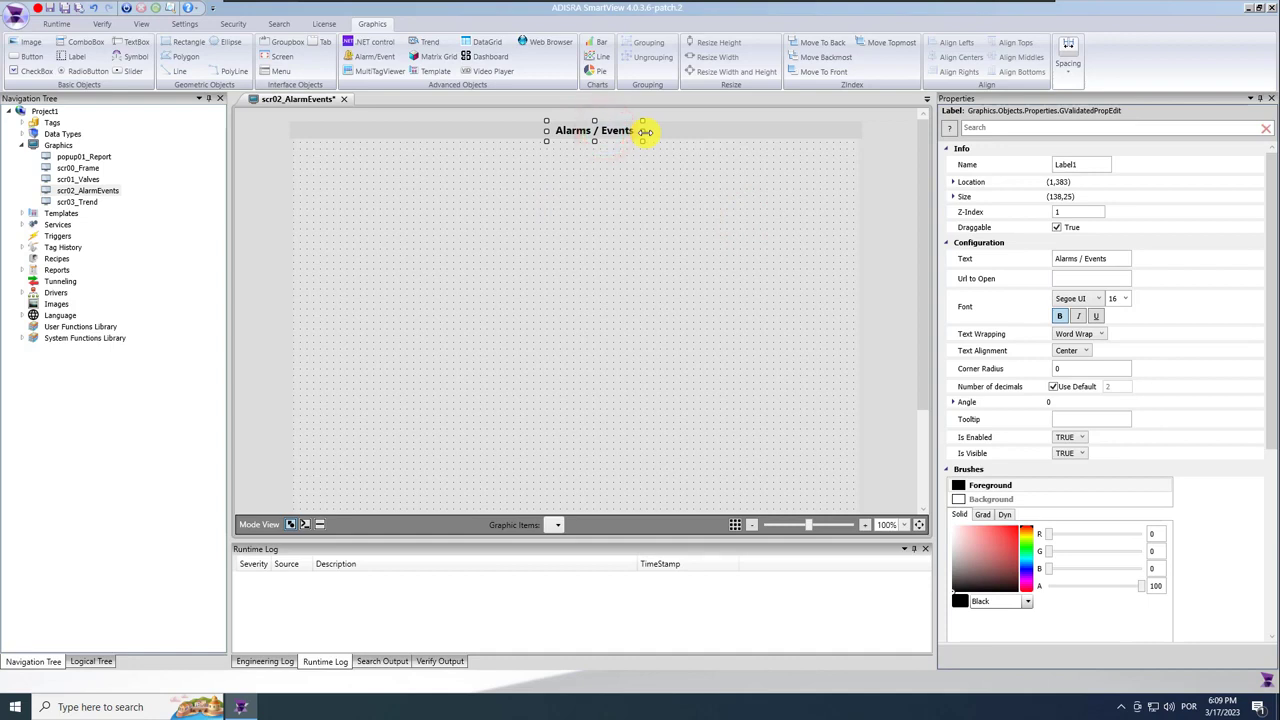
left_click(797, 127, "ctrl")
left_click(950, 57)
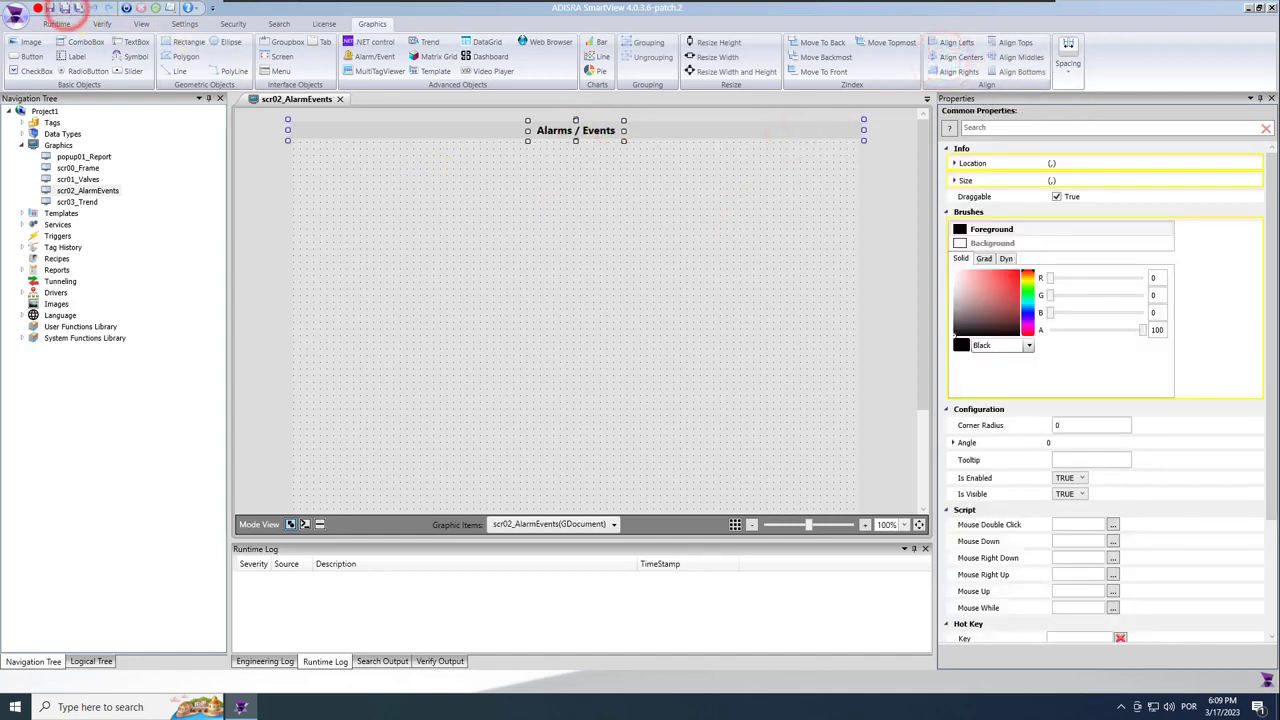
left_click(372, 240)
Draw the AlarmEvent1 alarm grid below the header, about 826 by 179.
left_click(370, 56)
left_click_drag(300, 151, 851, 401)
mouse_move(920, 371)
left_mouse_down()
mouse_move(920, 420)
mouse_move(931, 362)
left_mouse_up()
left_click_drag(577, 403, 599, 272)
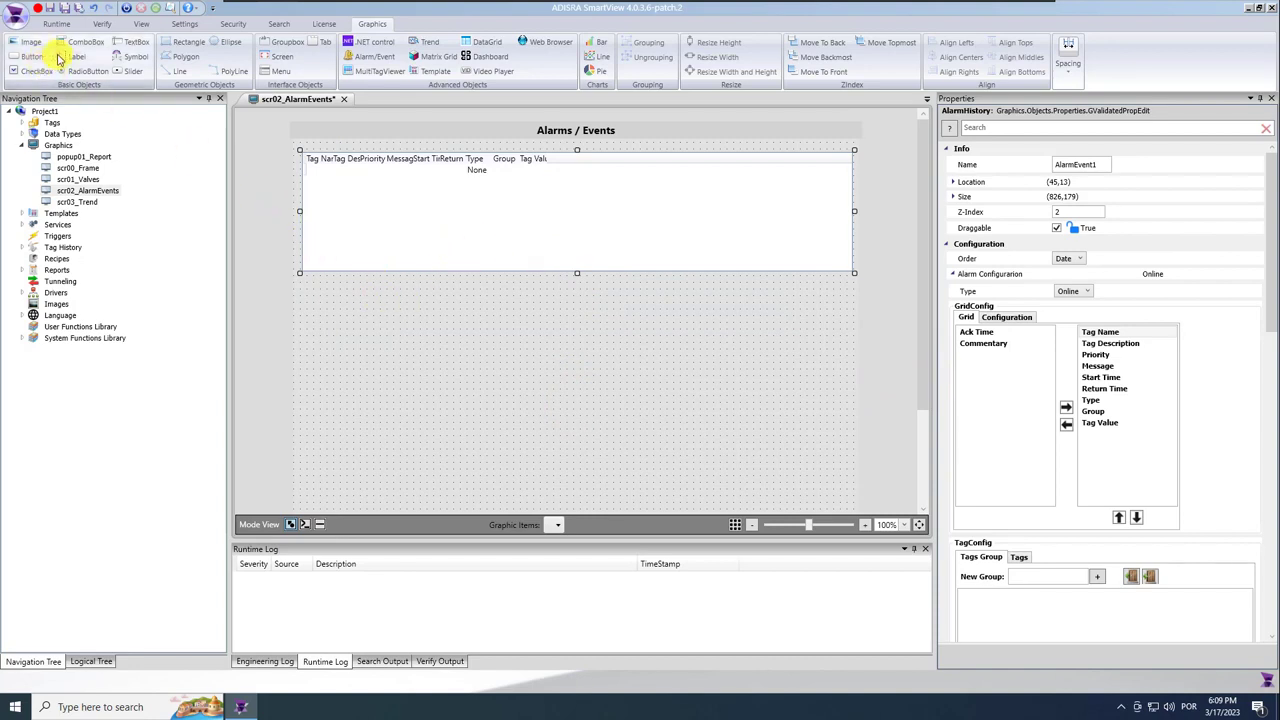
Add a bold, centred 'Current Alarms' label at the top of the alarm grid.
left_click(343, 286)
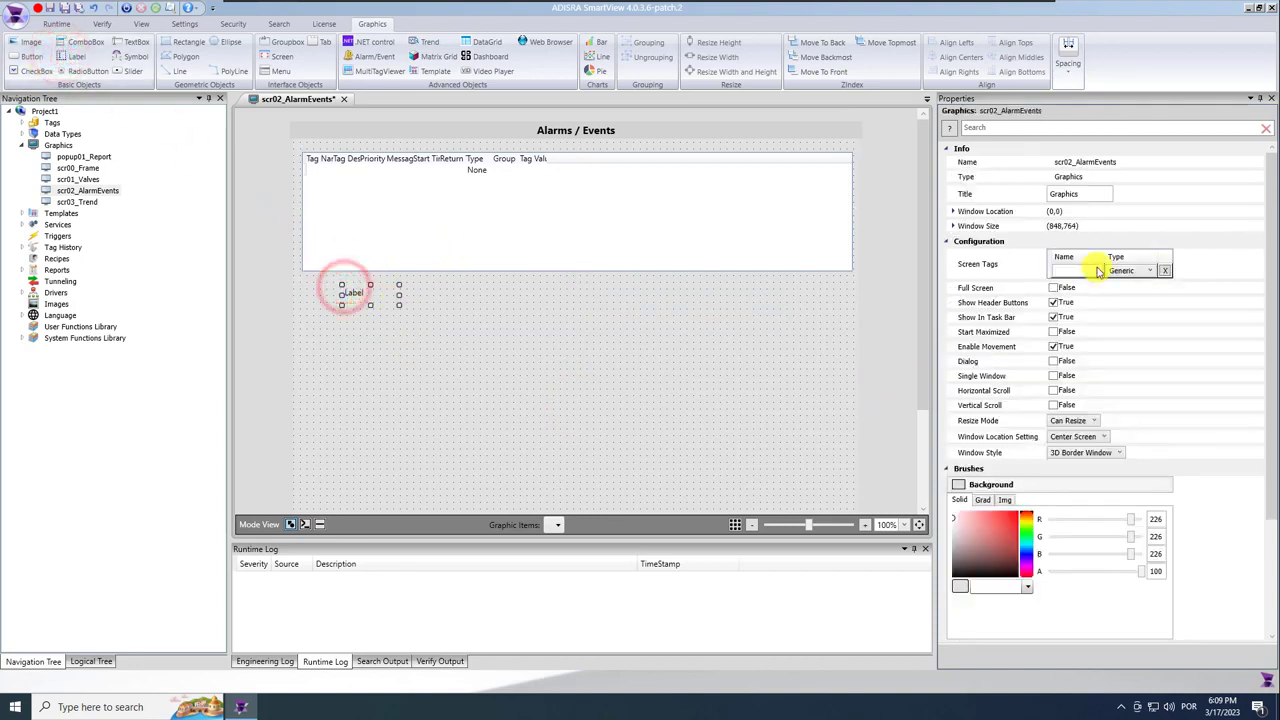
left_click(1080, 270)
type("Correct")
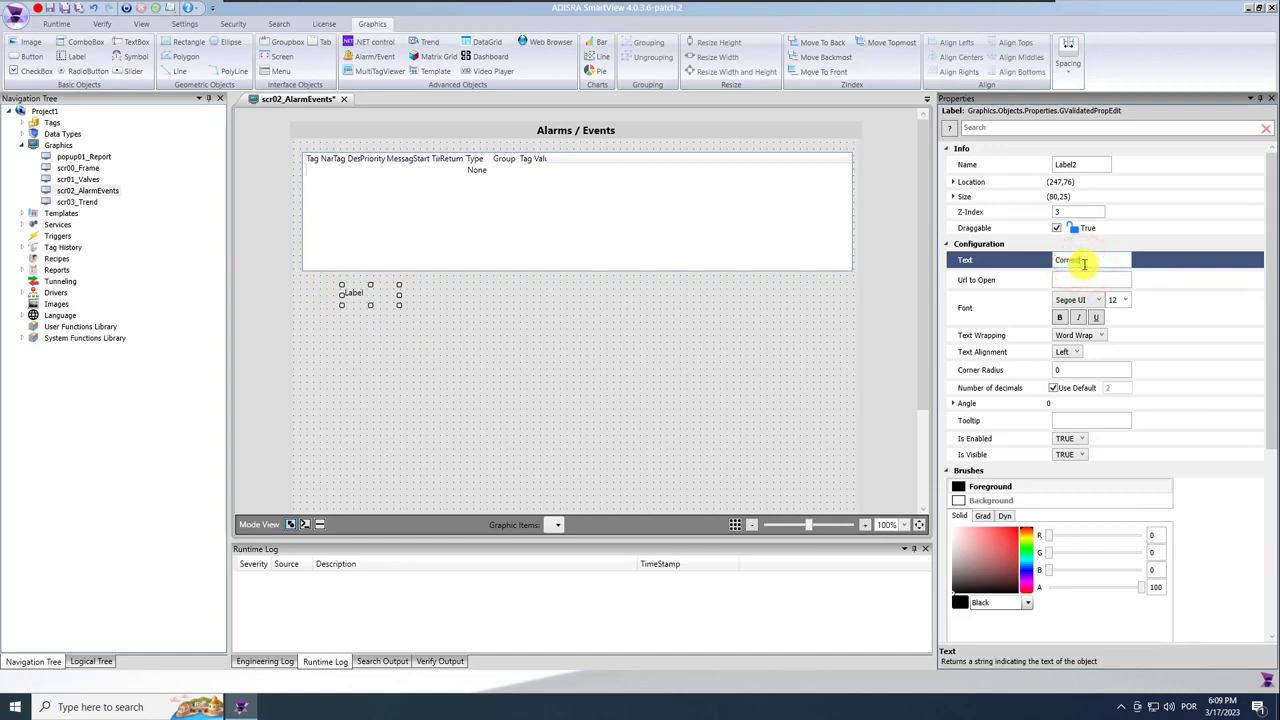
left_click(1062, 259)
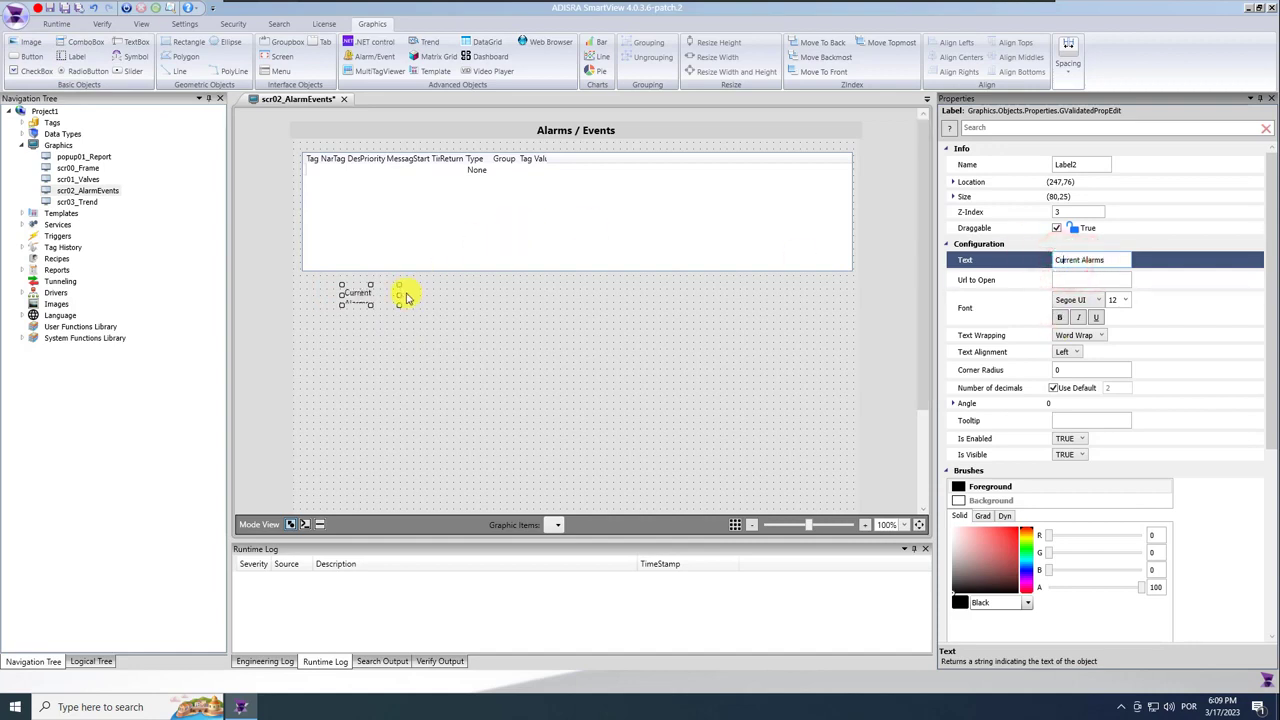
left_click(1060, 317)
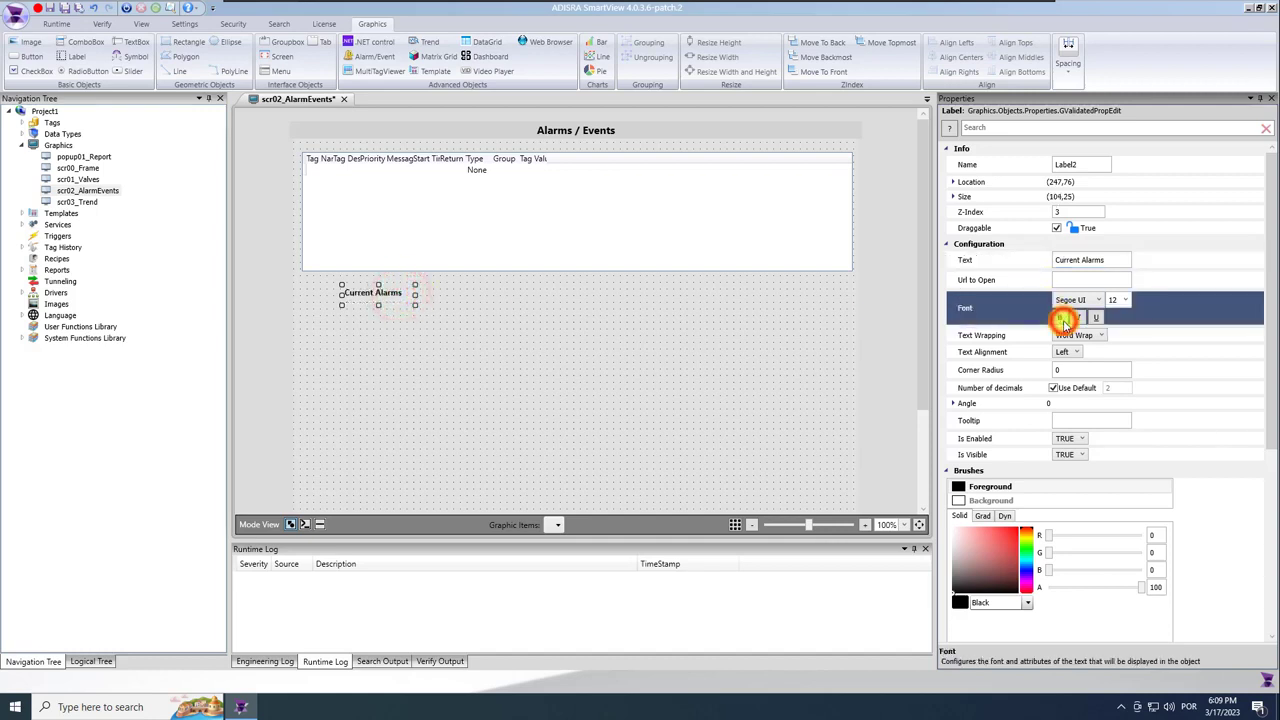
left_click_drag(366, 292, 574, 150)
left_click(1076, 350)
left_click(1070, 376)
left_click(594, 152)
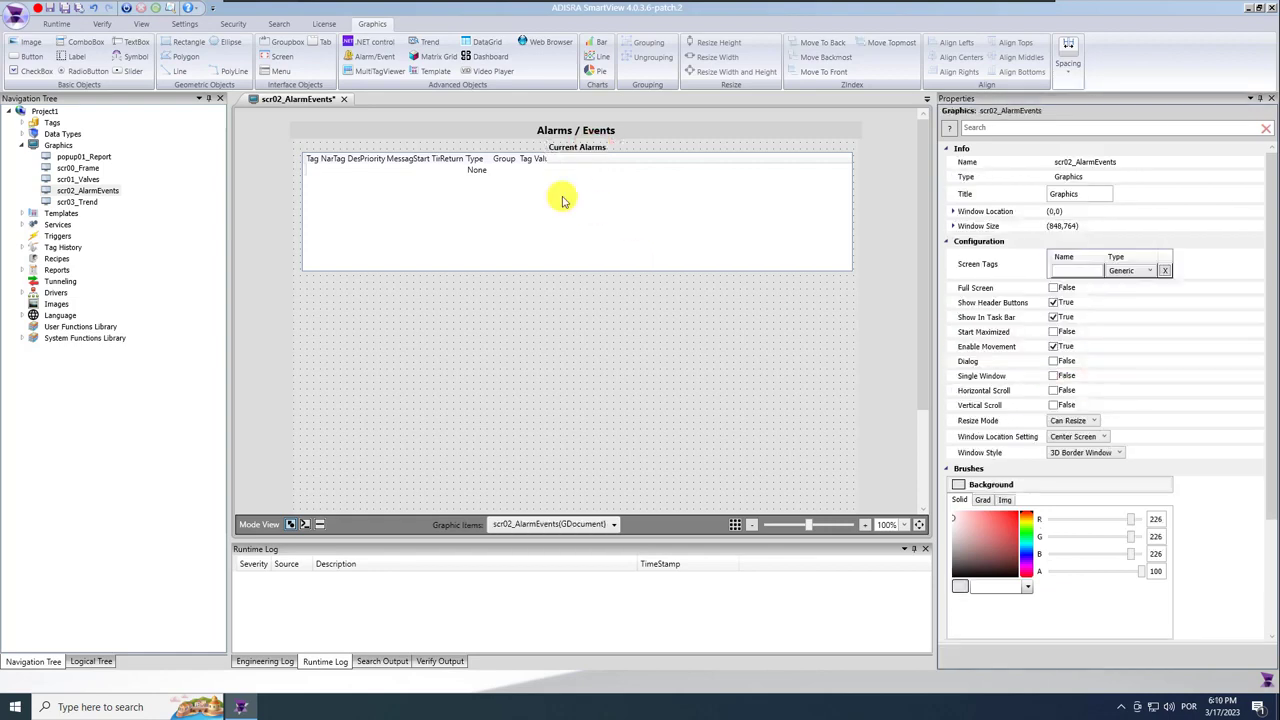
Keep the grid on online alarms; show Tag Value and Ack Time first, removing Priority, Group and Type.
left_click(562, 199)
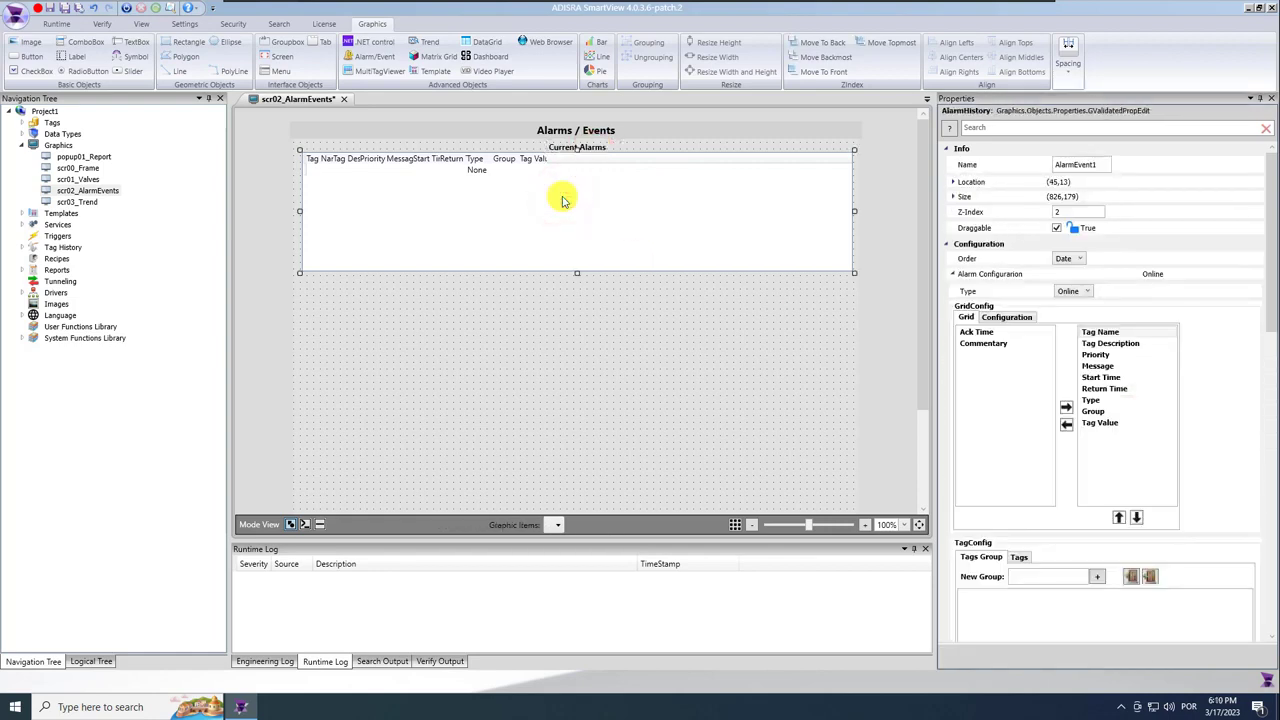
left_click(1078, 290)
left_click(1087, 291)
left_click(1109, 307)
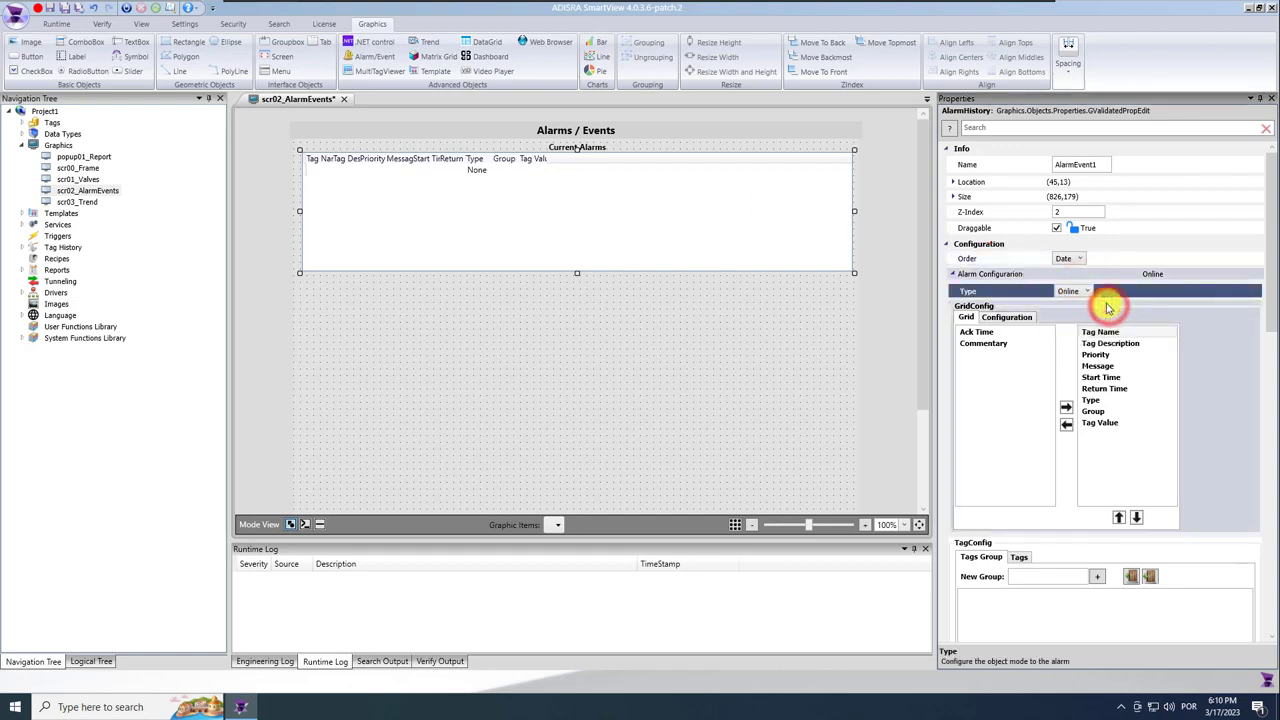
left_click(1099, 422)
left_click(1066, 424)
left_click(1066, 408)
left_click(1048, 333)
left_click(1066, 408)
left_click(1095, 377)
left_click(1066, 424)
left_click(1092, 422)
left_click(1066, 424)
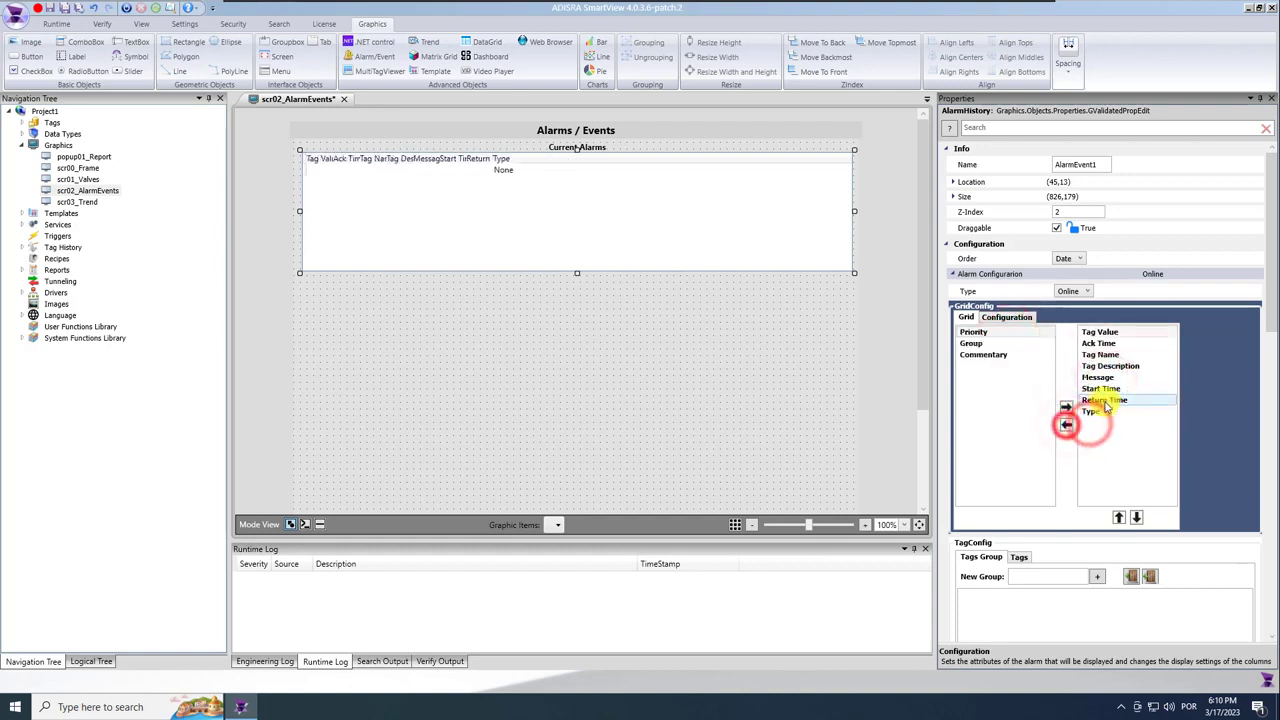
left_click(1096, 411)
left_click(1066, 424)
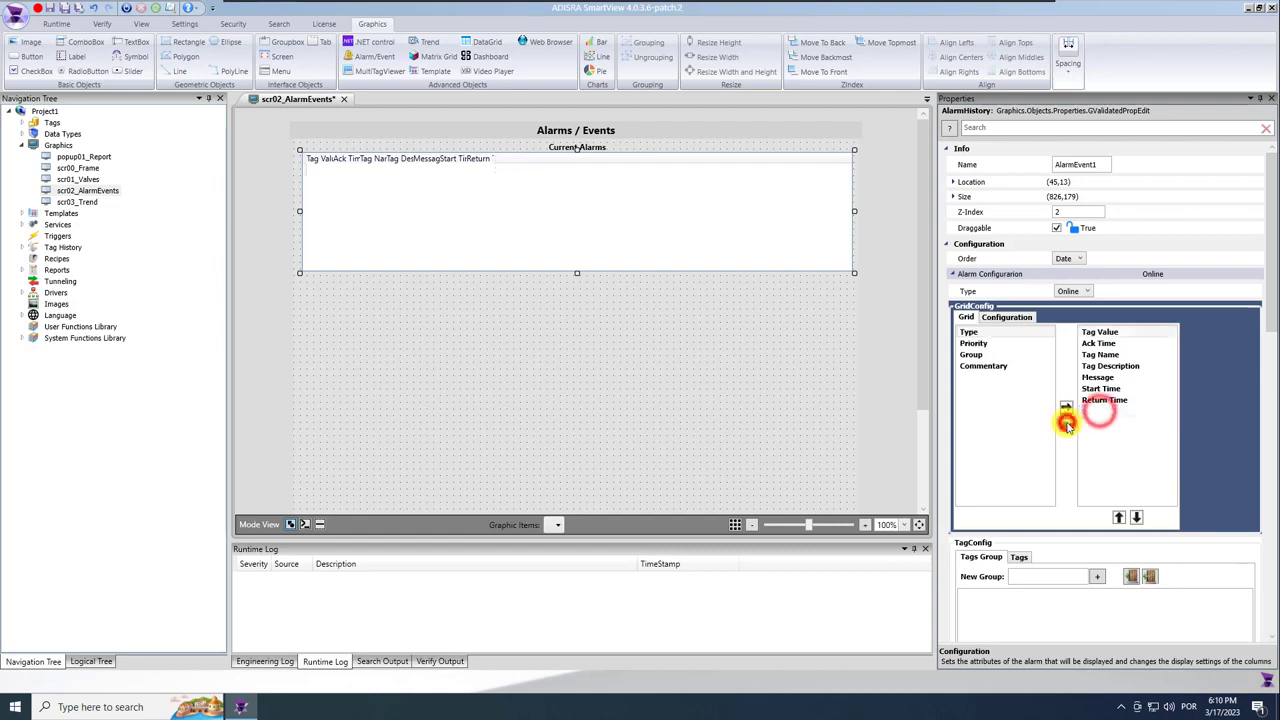
Set the Ack Time column width to 120 in the grid's per-column settings.
left_click(1008, 317)
double_click(1030, 380)
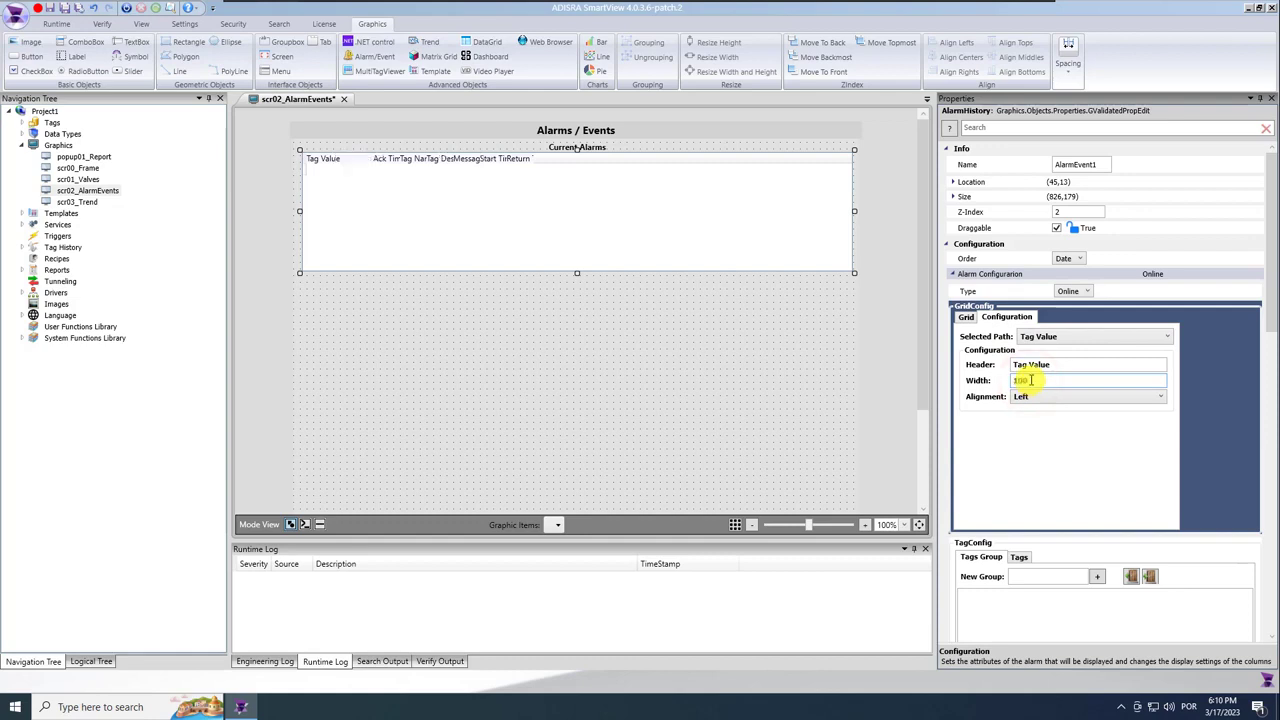
left_click(1058, 340)
left_click(1045, 362)
double_click(1043, 380)
type("120")
left_click(1058, 337)
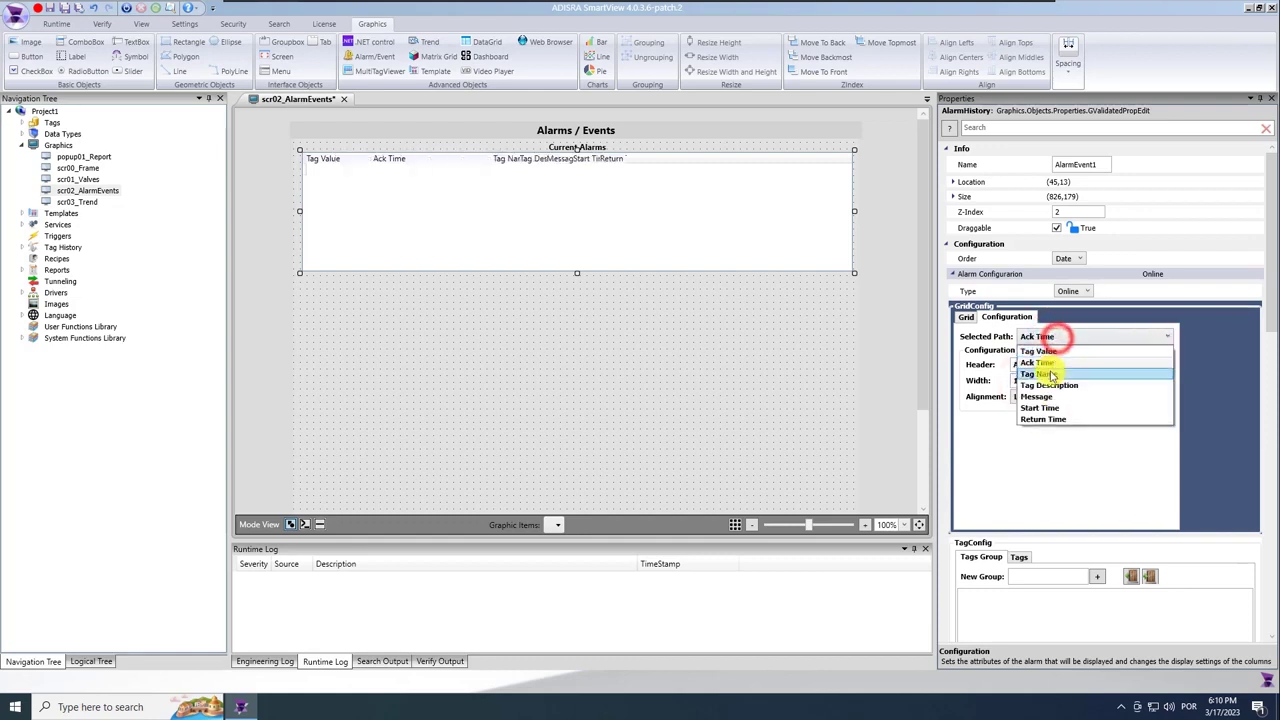
left_click(1050, 386)
left_click_drag(1270, 272, 1253, 380)
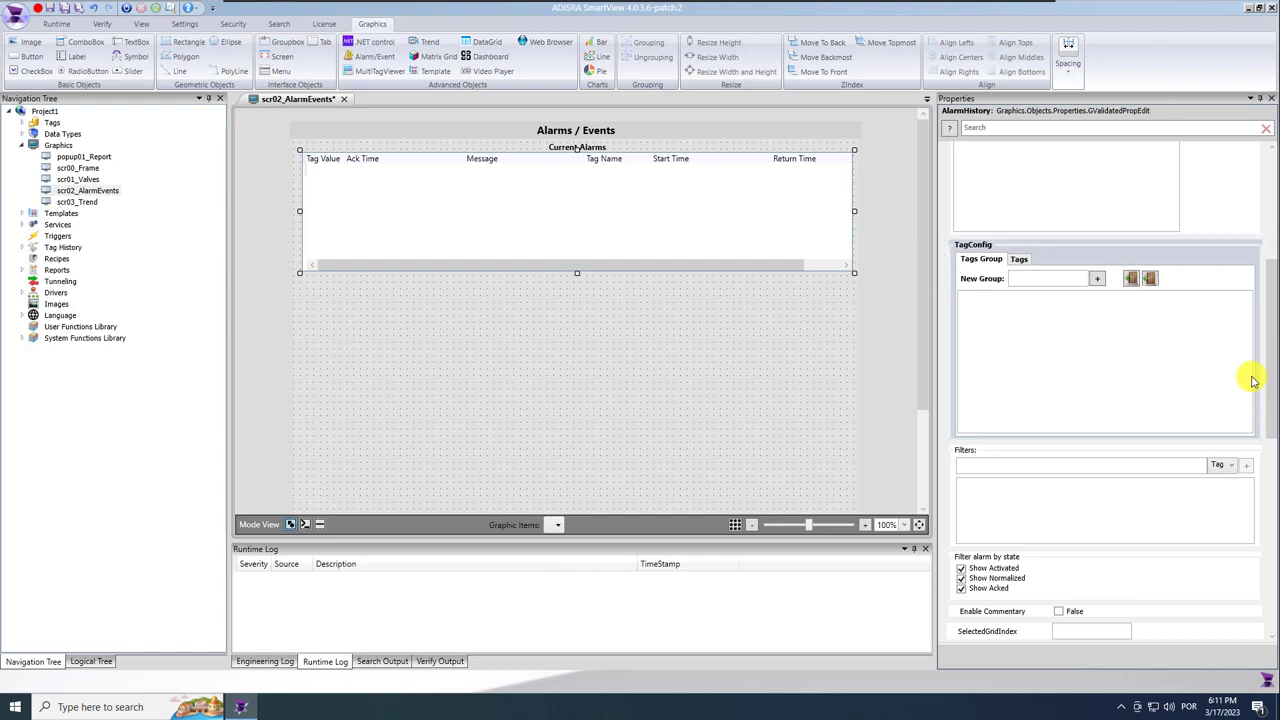
Keep the grid in tag-group mode and browse to Valve01_TagsGroup in the project tree.
left_click(1018, 260)
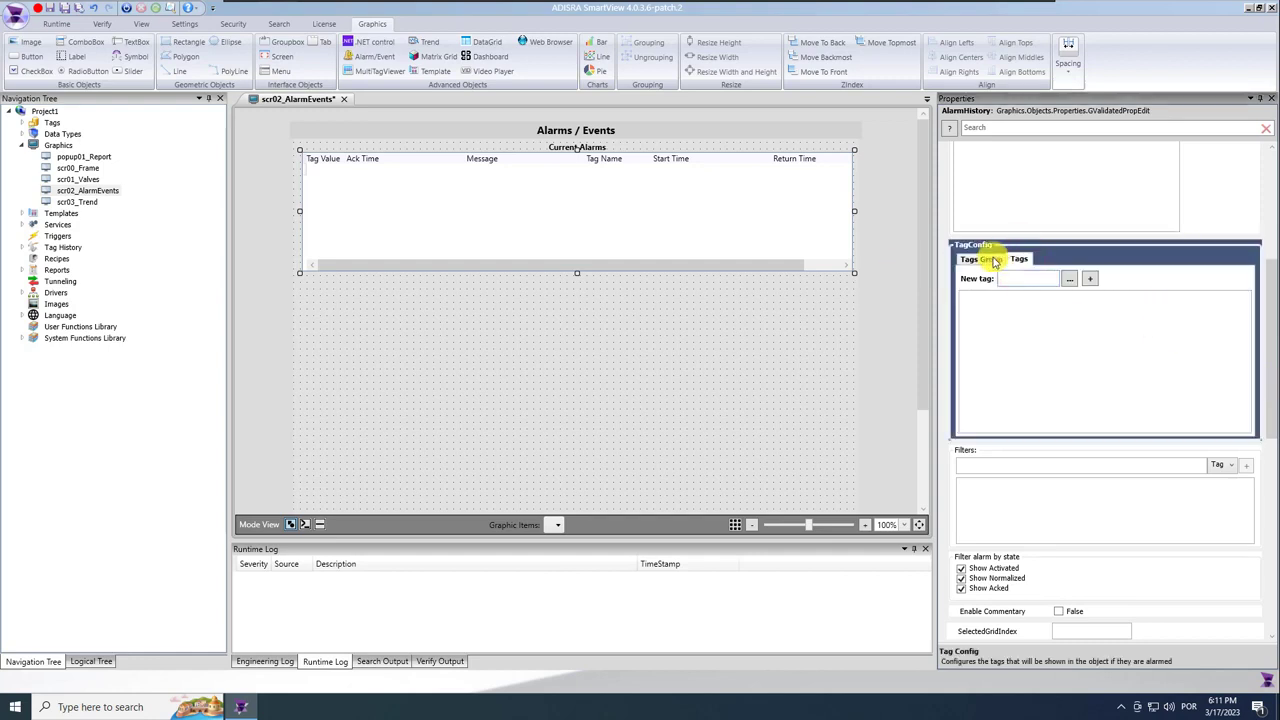
left_click(980, 259)
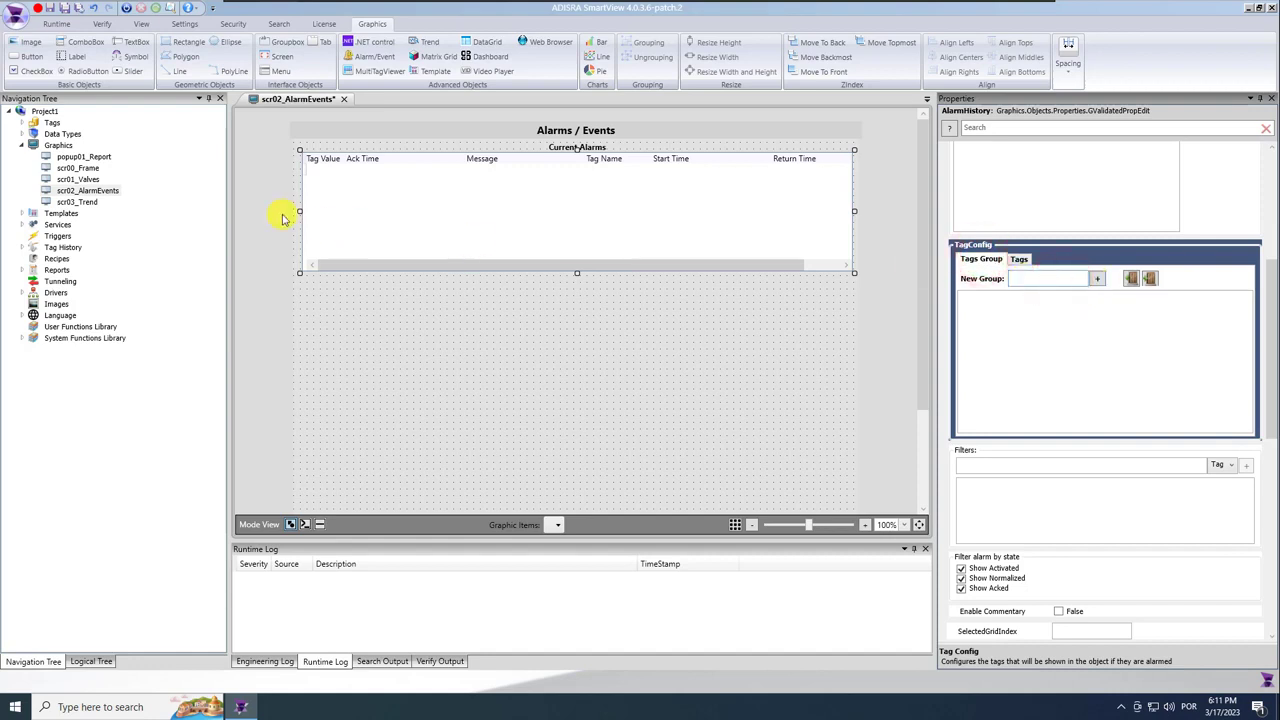
left_click(21, 122)
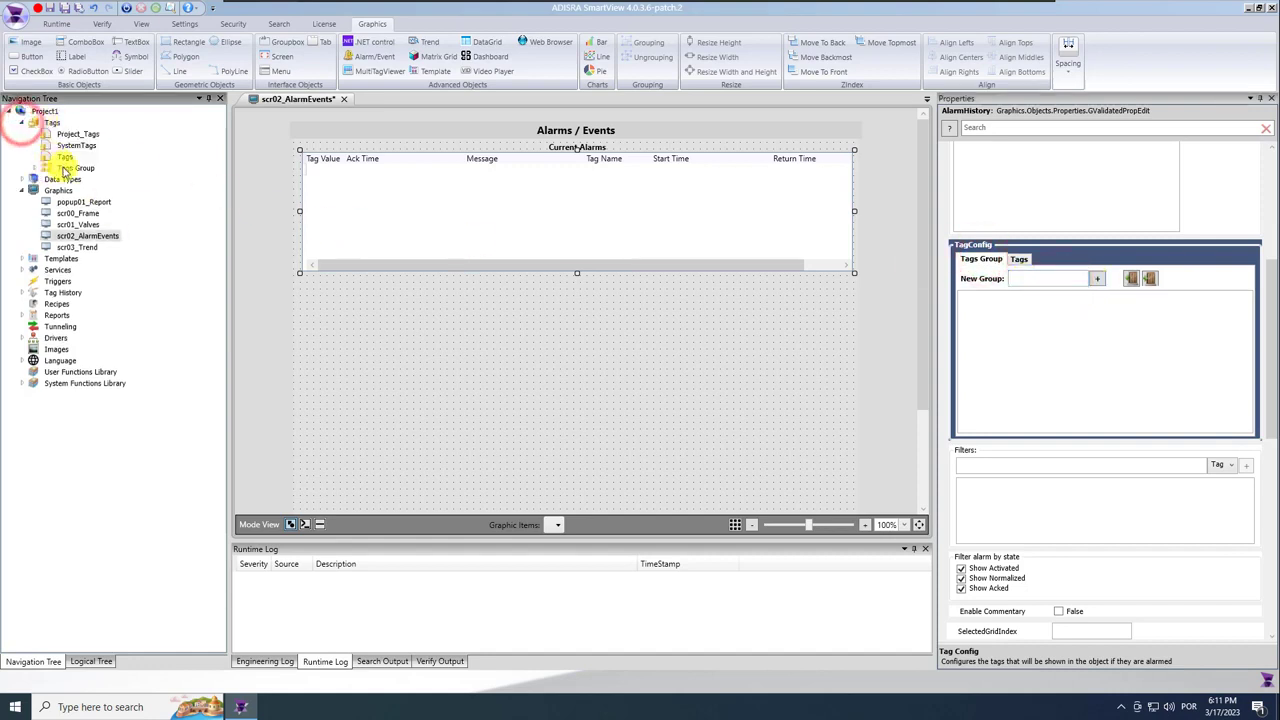
left_click(33, 168)
left_click(101, 180)
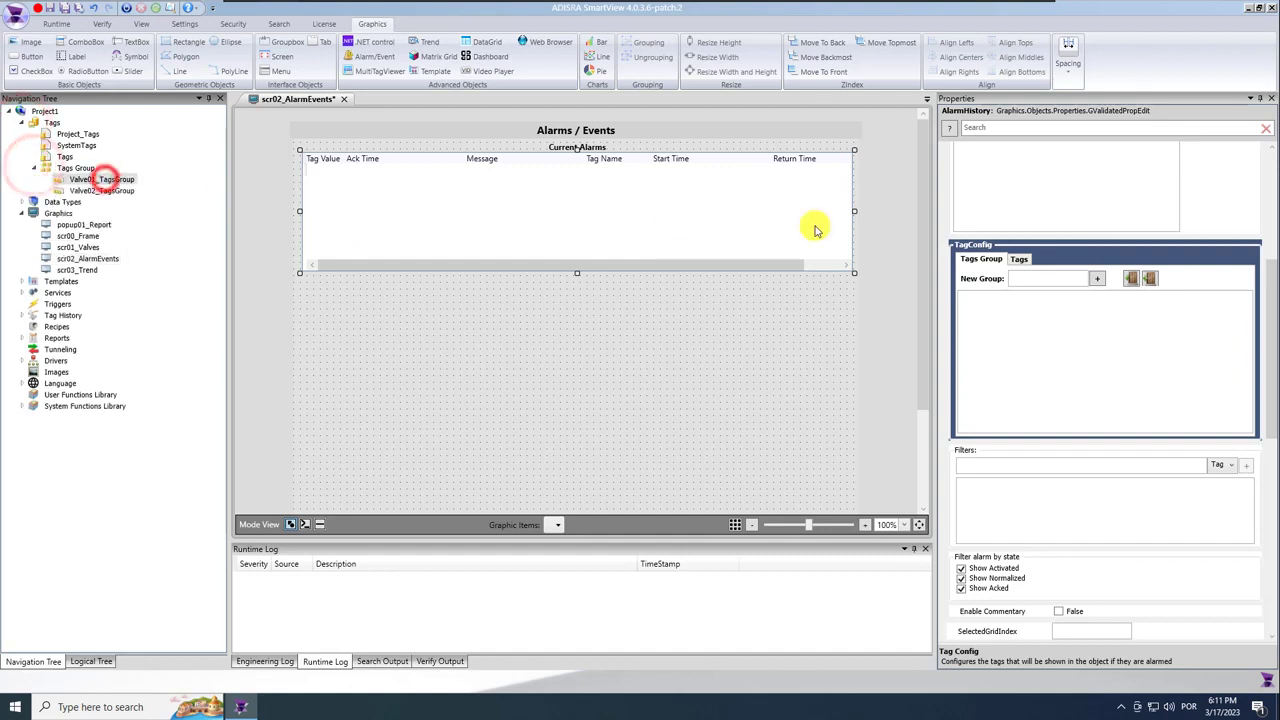
Add Valve01_TagsGroup and Valve02_TagsGroup to the Current Alarms grid's tag groups.
left_click(1046, 278)
type("@Valve01")
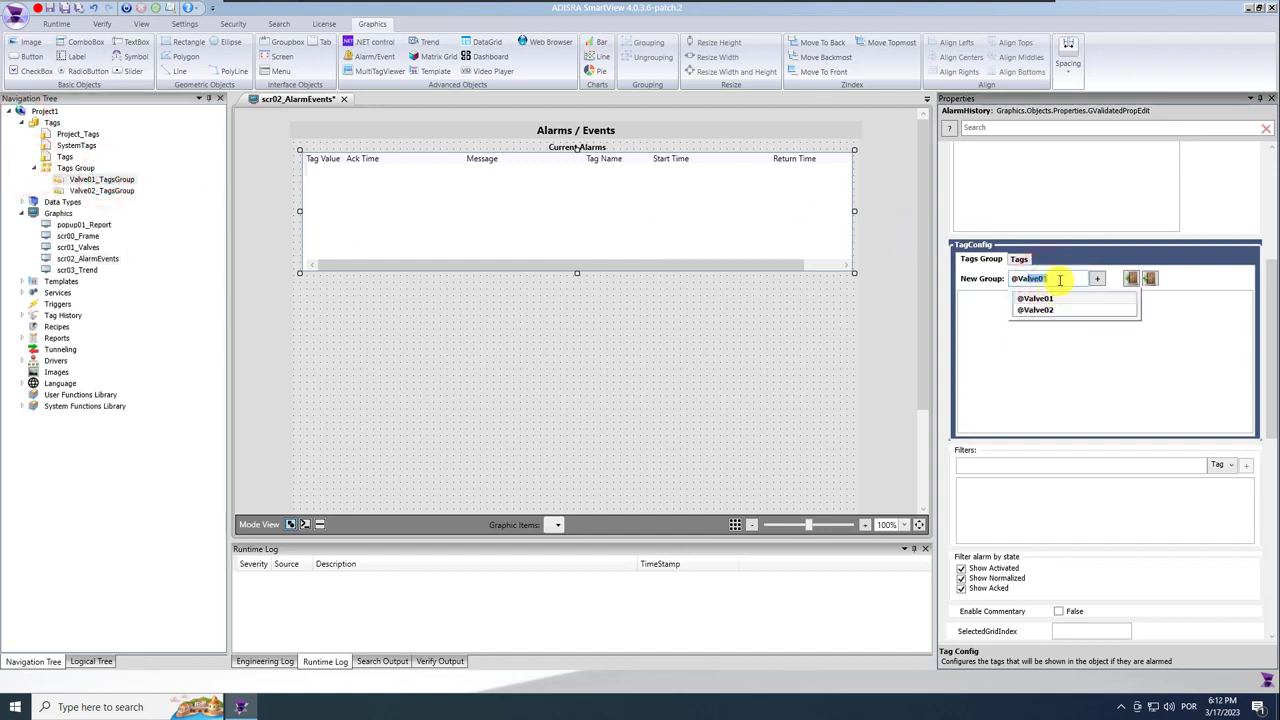
double_click(1060, 279)
key("BackSpace")
type("Val")
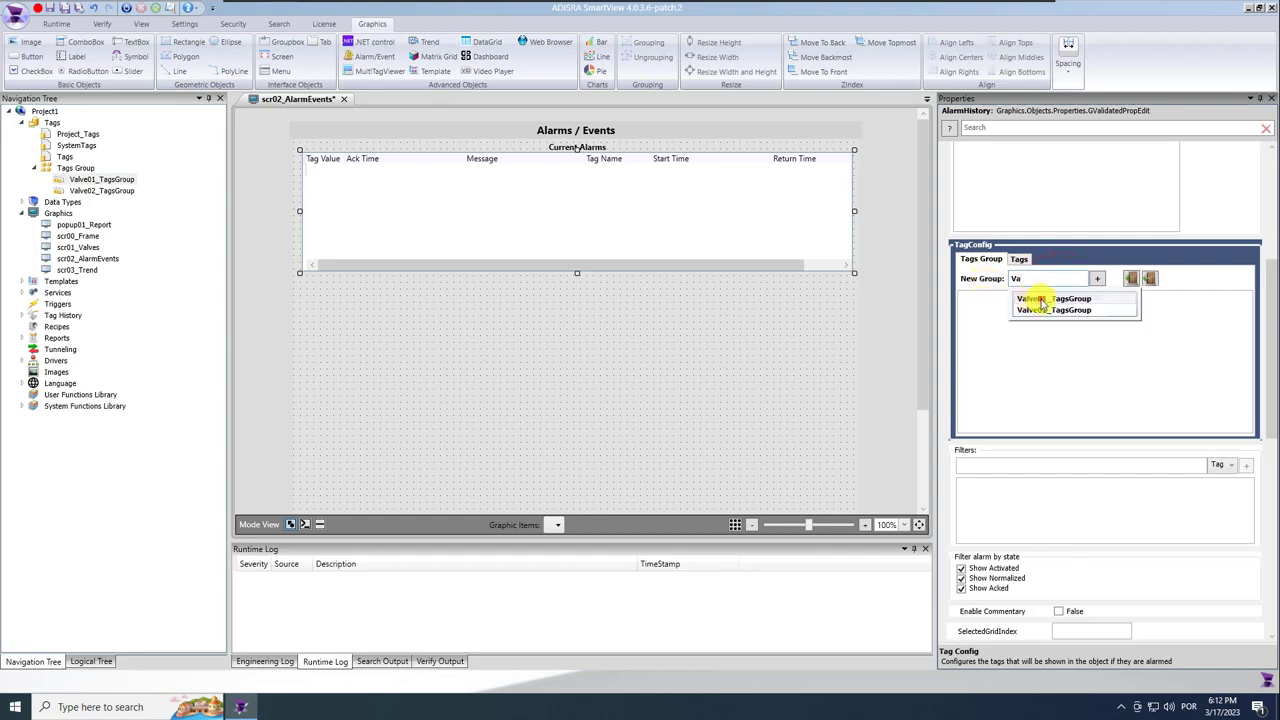
left_click(1042, 300)
left_click(1097, 278)
type("Val")
left_click(1066, 312)
left_click(1097, 278)
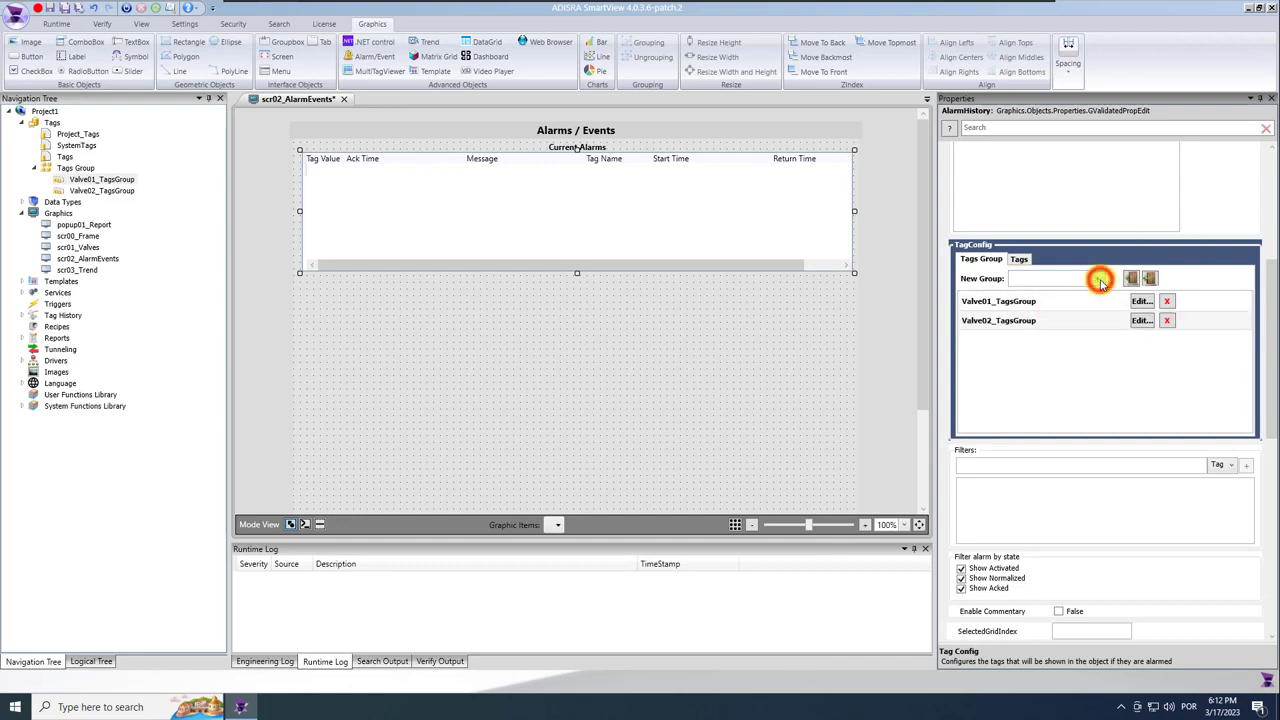
Copy and paste the Current Alarms label together with its alarm grid.
left_click(596, 149)
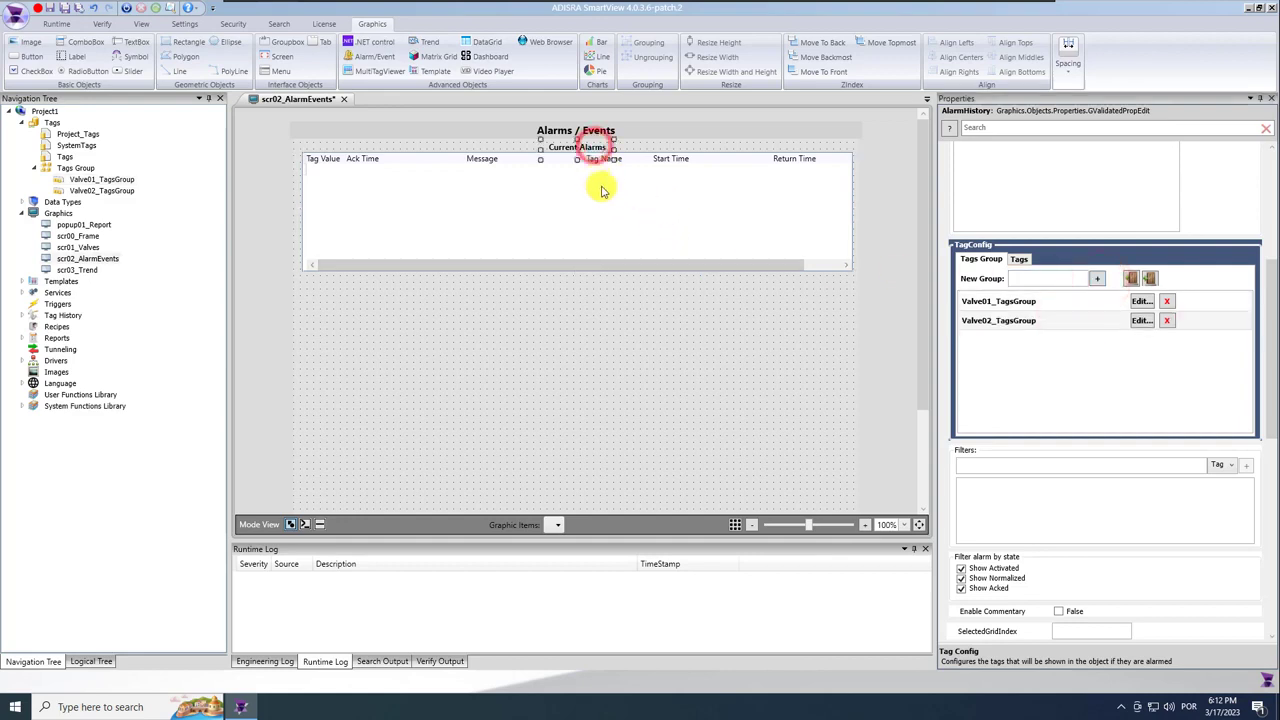
left_click(601, 187, "ctrl")
key("ctrl+c")
key("ctrl+v")
Move the copied label and grid below the original, align them, and stretch the grid taller.
left_click_drag(586, 207, 574, 323)
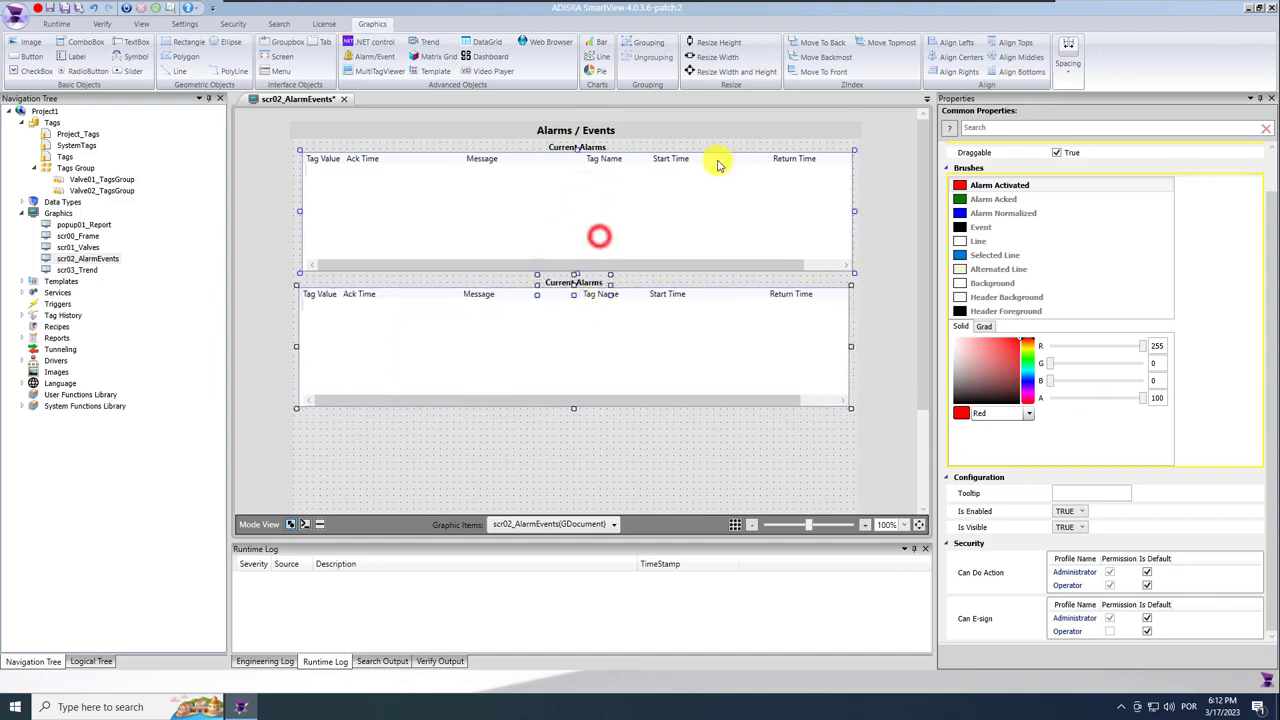
left_click(962, 55)
left_click(655, 437)
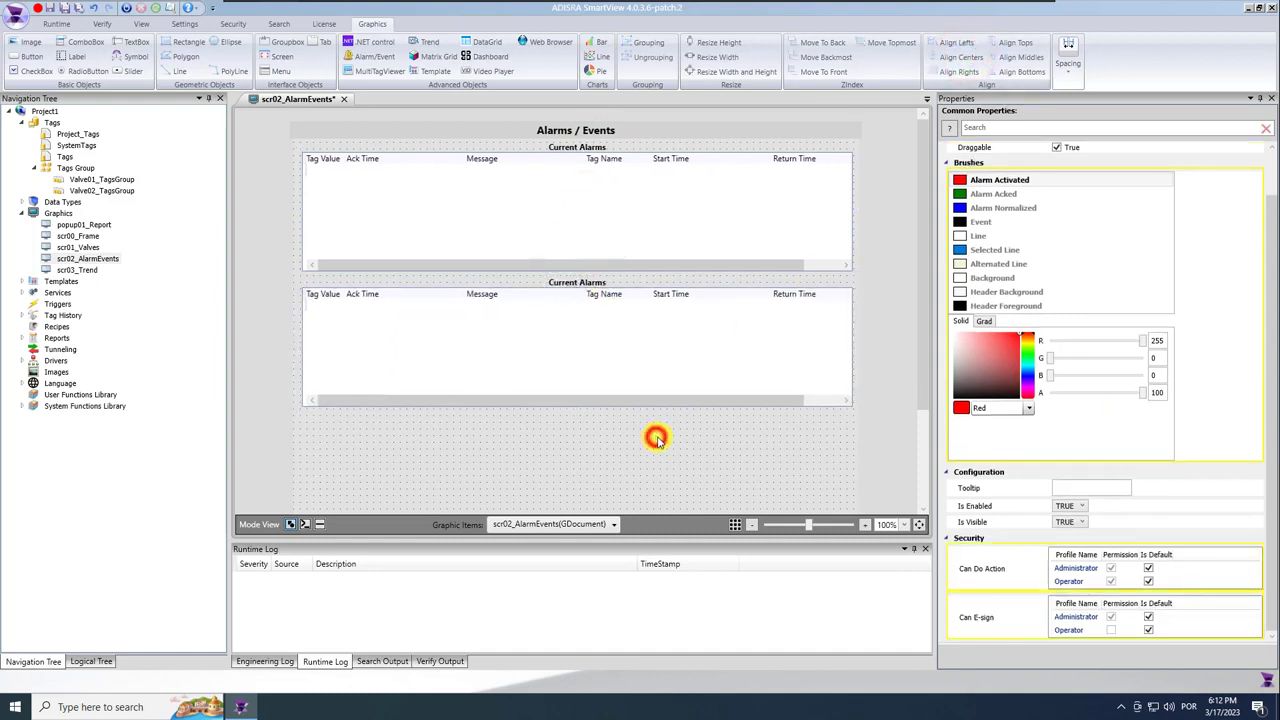
scroll(746, 371, "down", 2)
left_click(689, 251)
left_click_drag(576, 278, 612, 500)
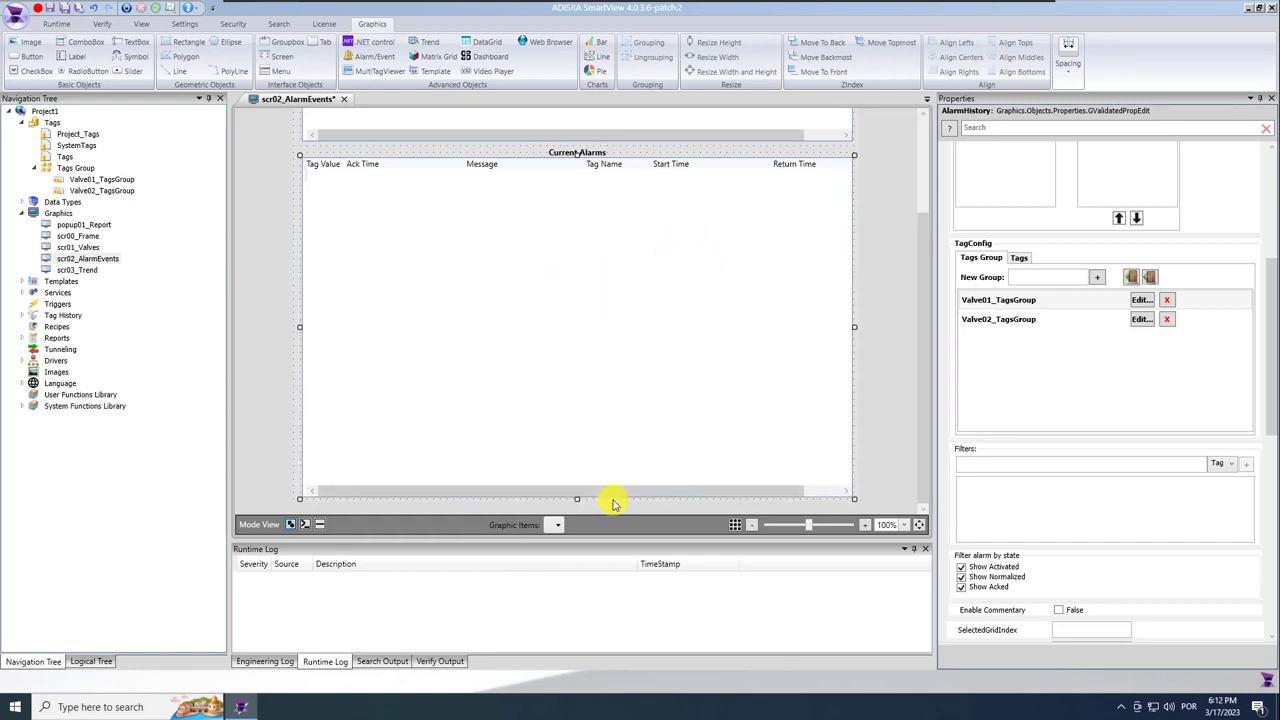
Retitle the copied label 'Alarm and Event History' and widen it to fit.
left_click(576, 151)
scroll(1063, 279, "up", 5)
left_click(1089, 258)
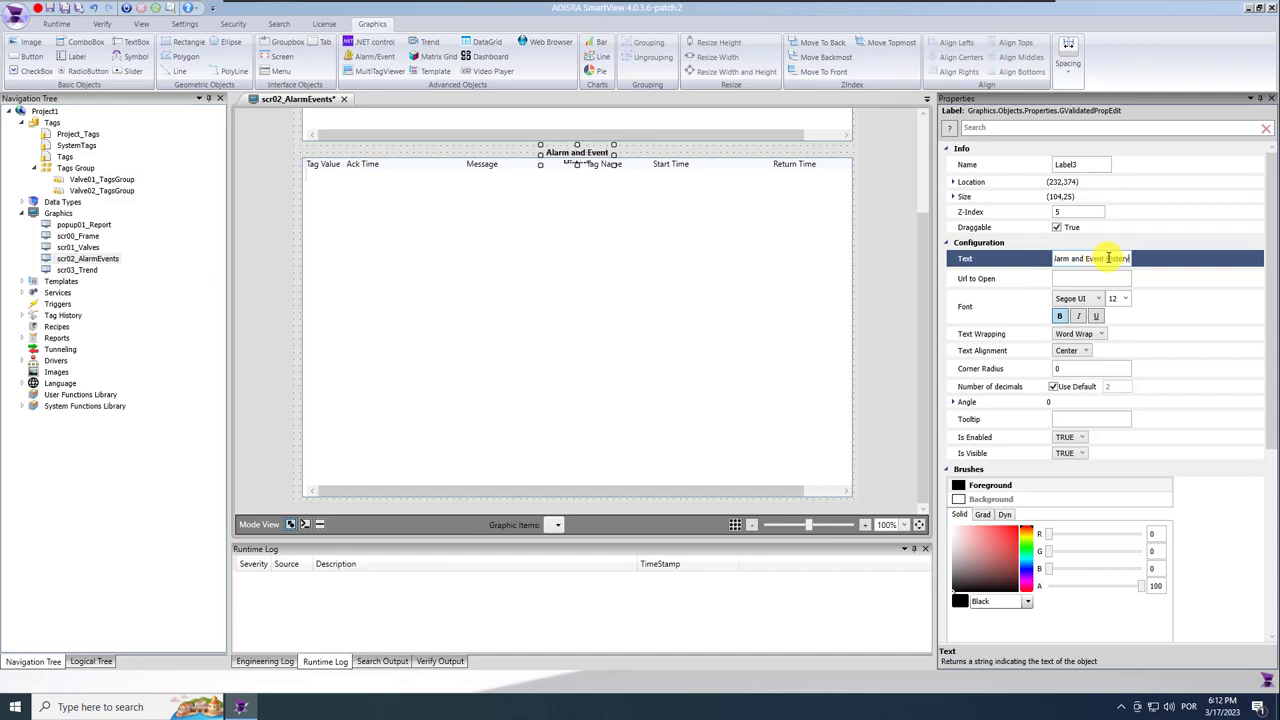
left_click(610, 151)
left_click_drag(617, 163, 655, 152)
Set the lower grid's alarm configuration type to Event and History.
left_click(582, 195)
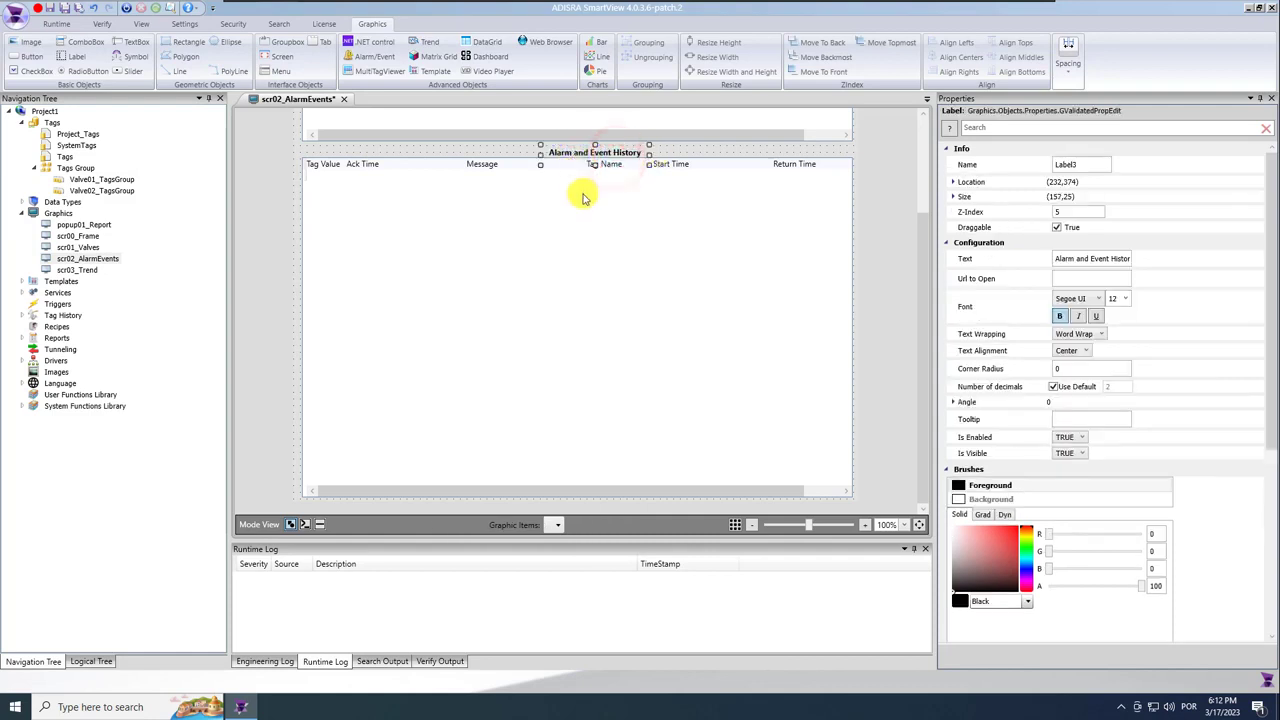
left_click(949, 51)
left_click(866, 165)
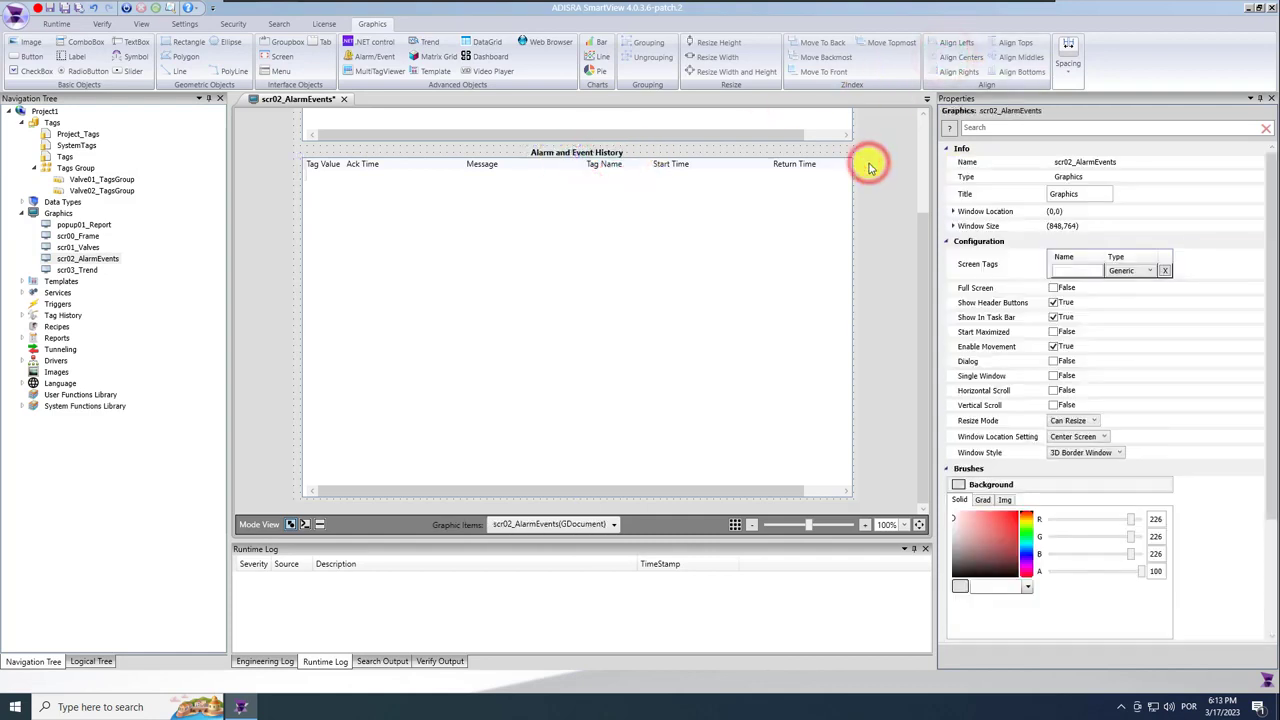
left_click(680, 395)
left_click(1077, 292)
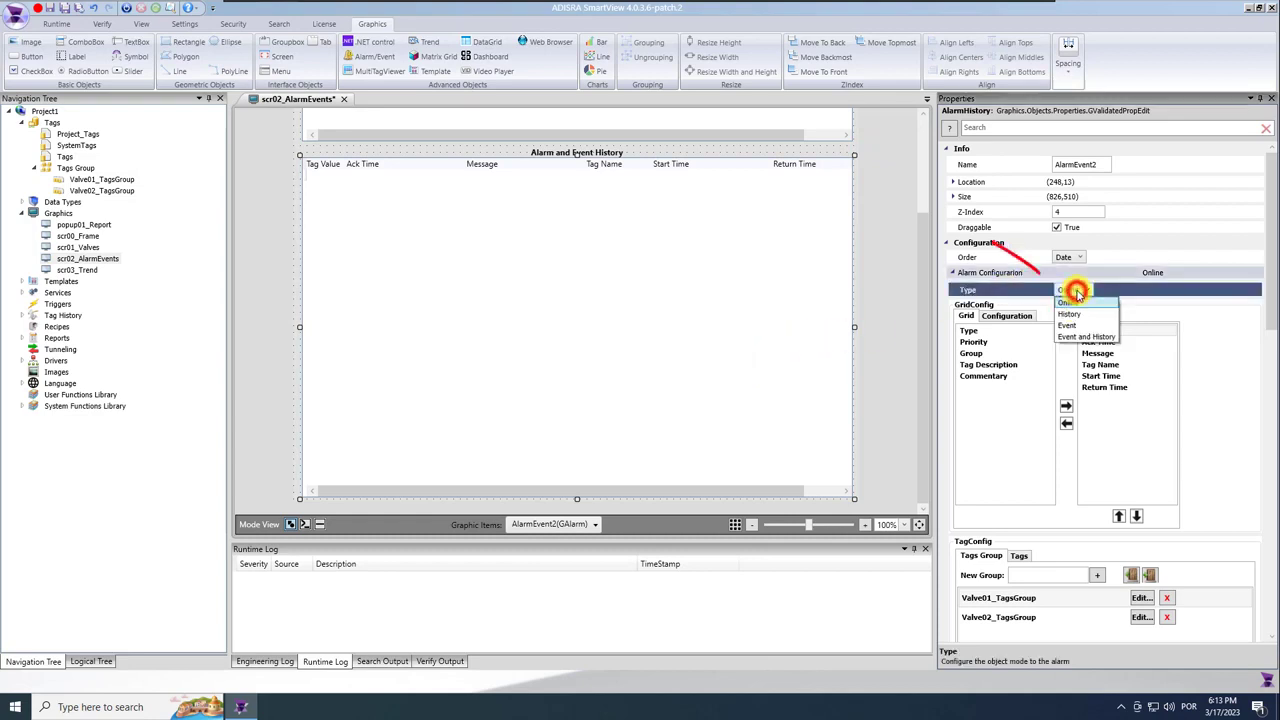
left_click(1100, 337)
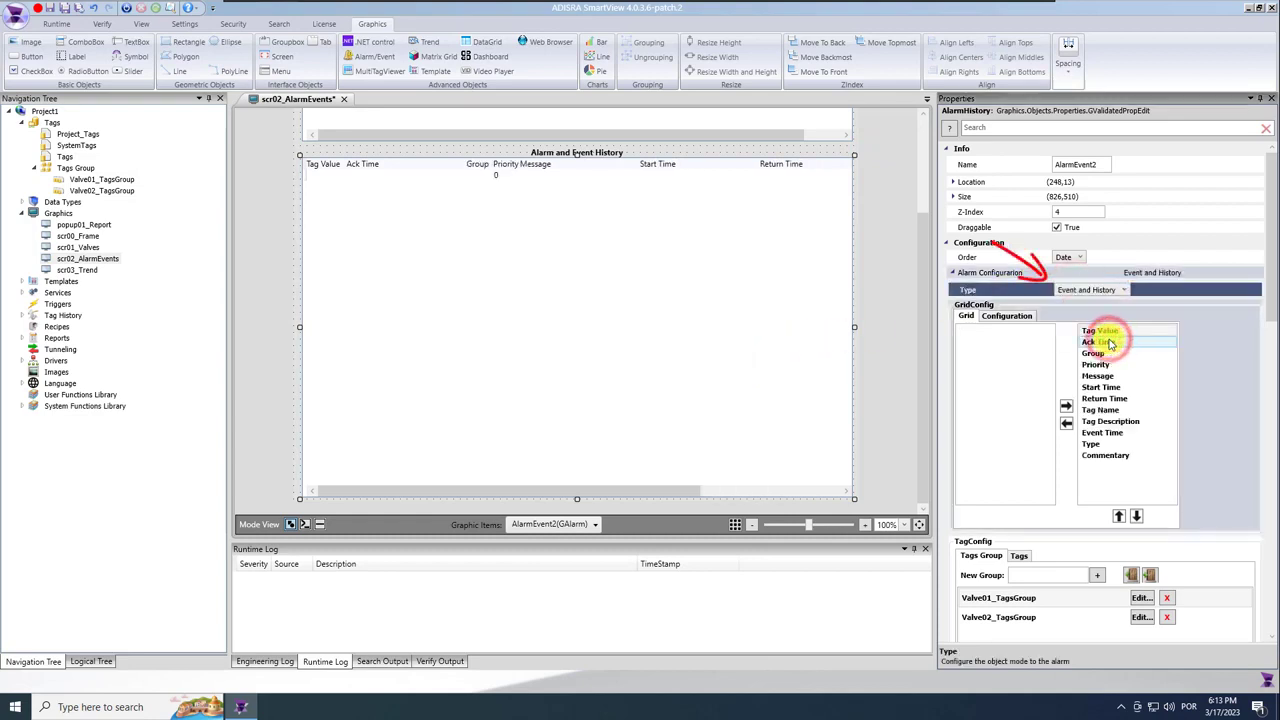
Remove the Group, Priority, Tag Description, Type and Commentary columns from the lower grid.
left_click(1094, 353)
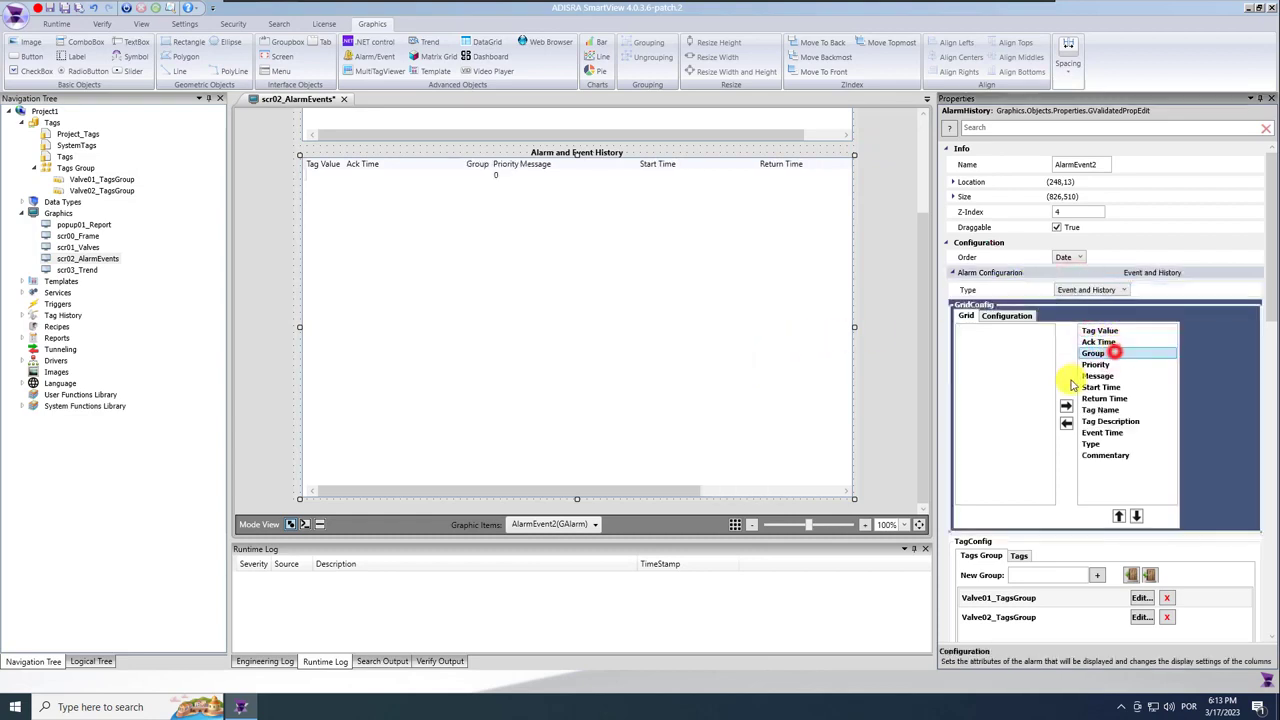
left_click(1066, 422)
left_click(1095, 353)
left_click(1066, 422)
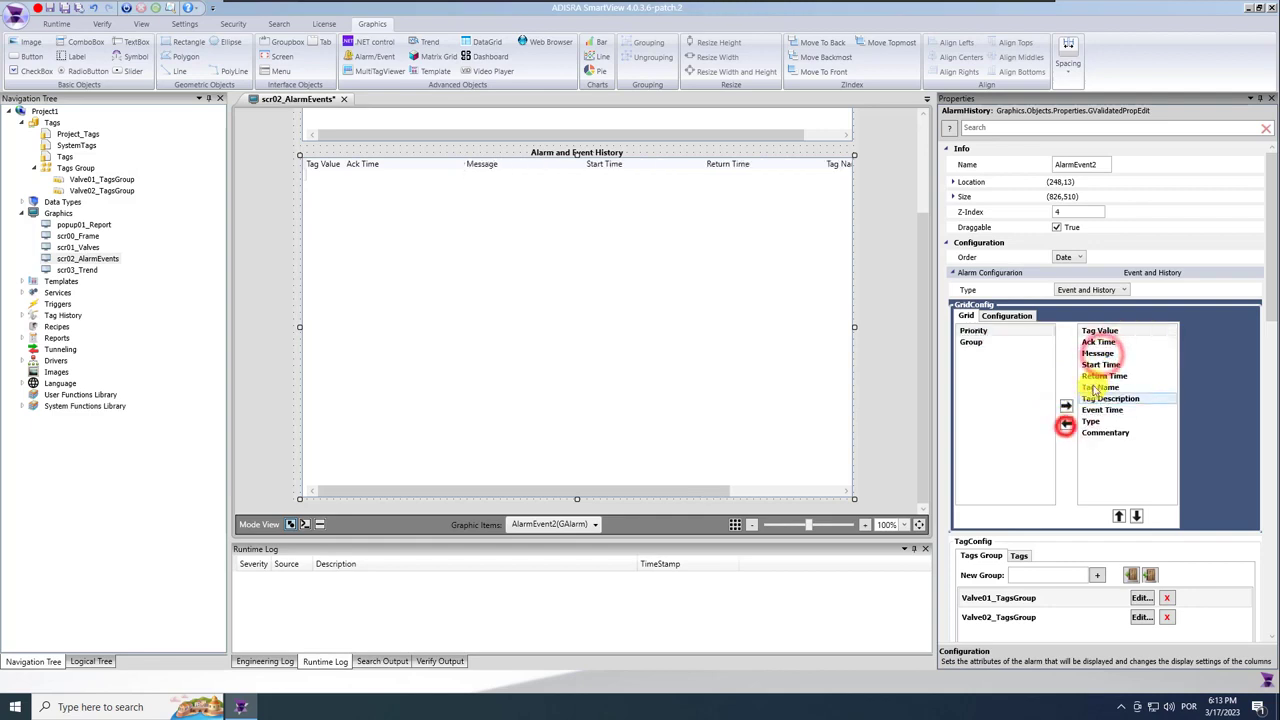
left_click(1112, 398)
left_click(1066, 422)
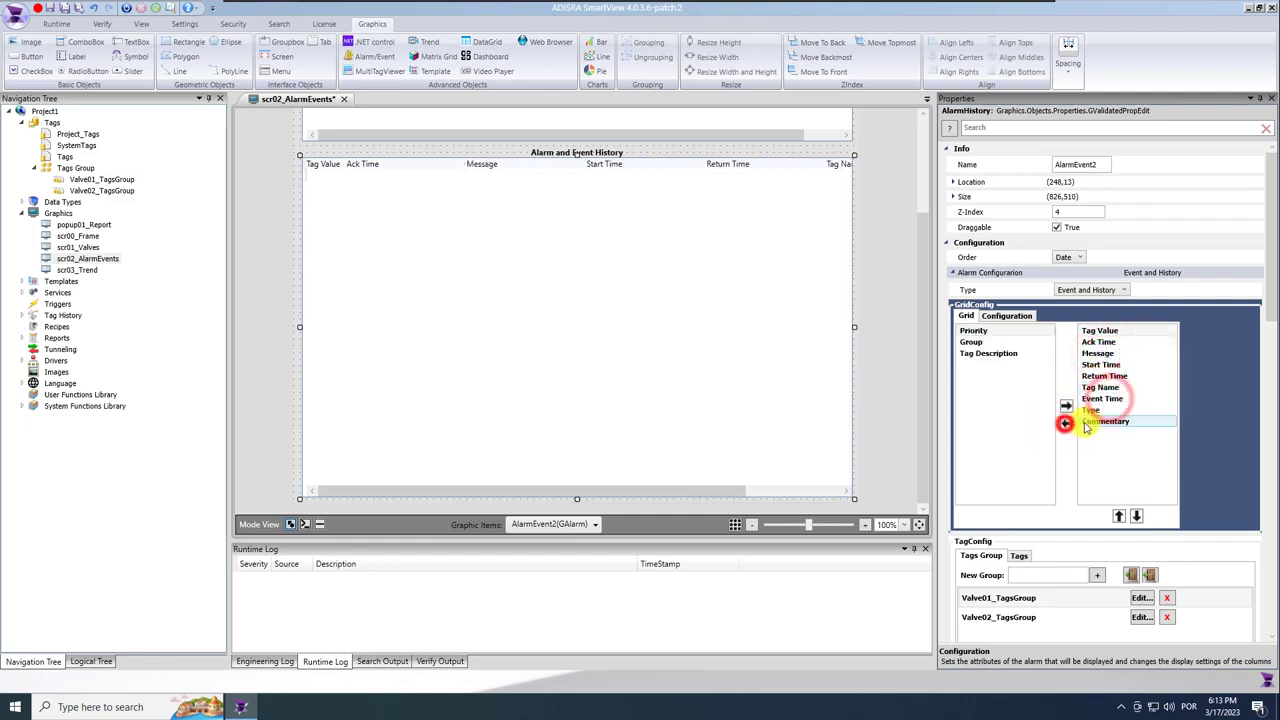
left_click(1066, 422)
left_click(1067, 425)
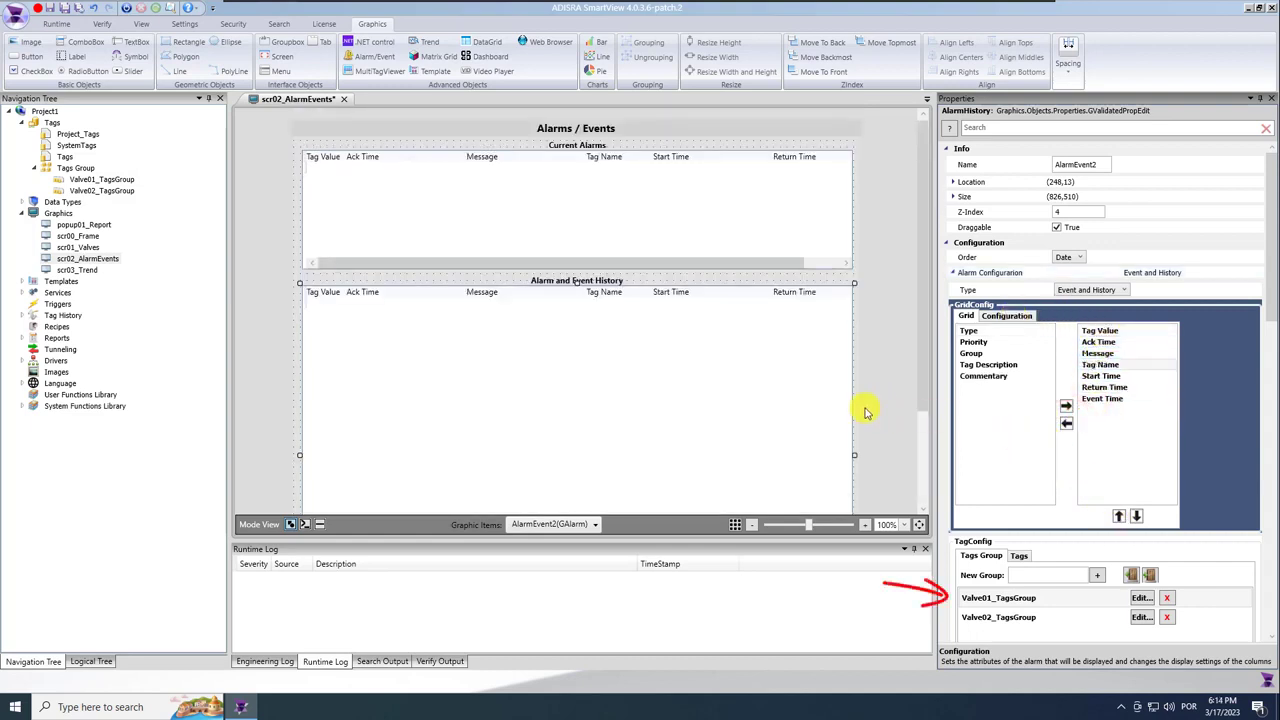
left_click(877, 358)
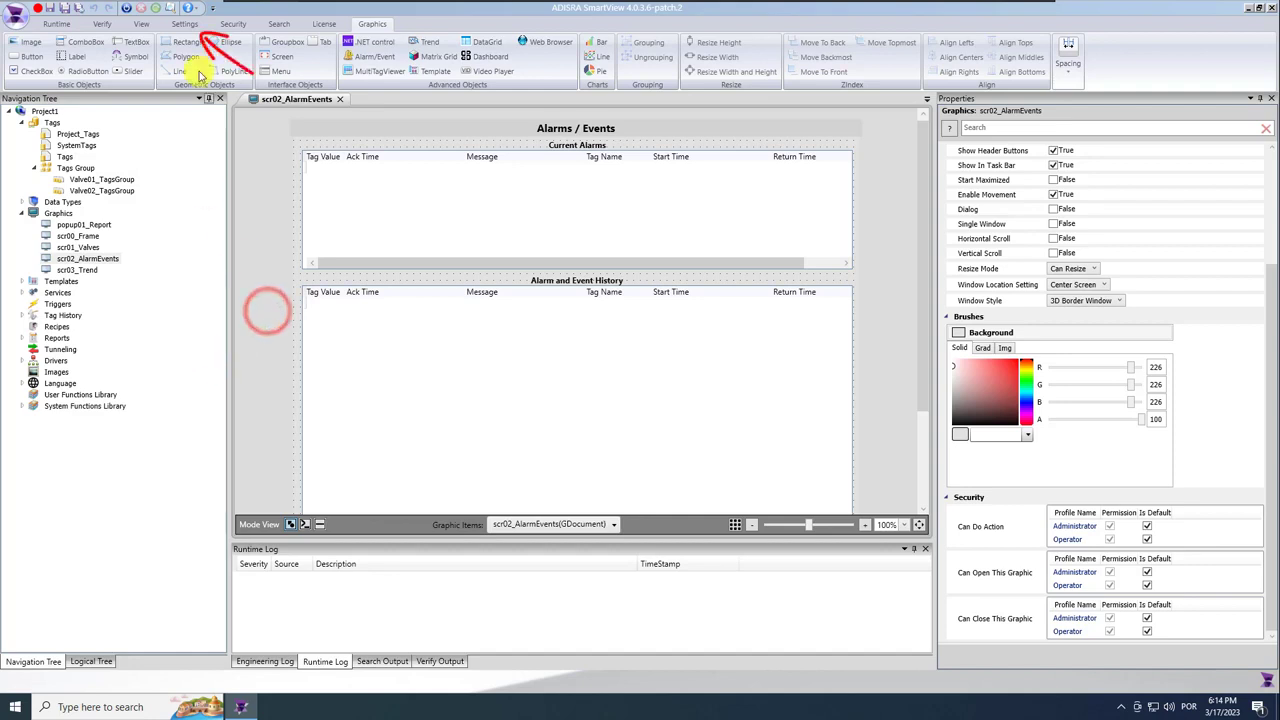
left_click(185, 23)
Turn on Save Events To Disk and Never Delete History, keeping the Proprietary save type.
left_click(729, 57)
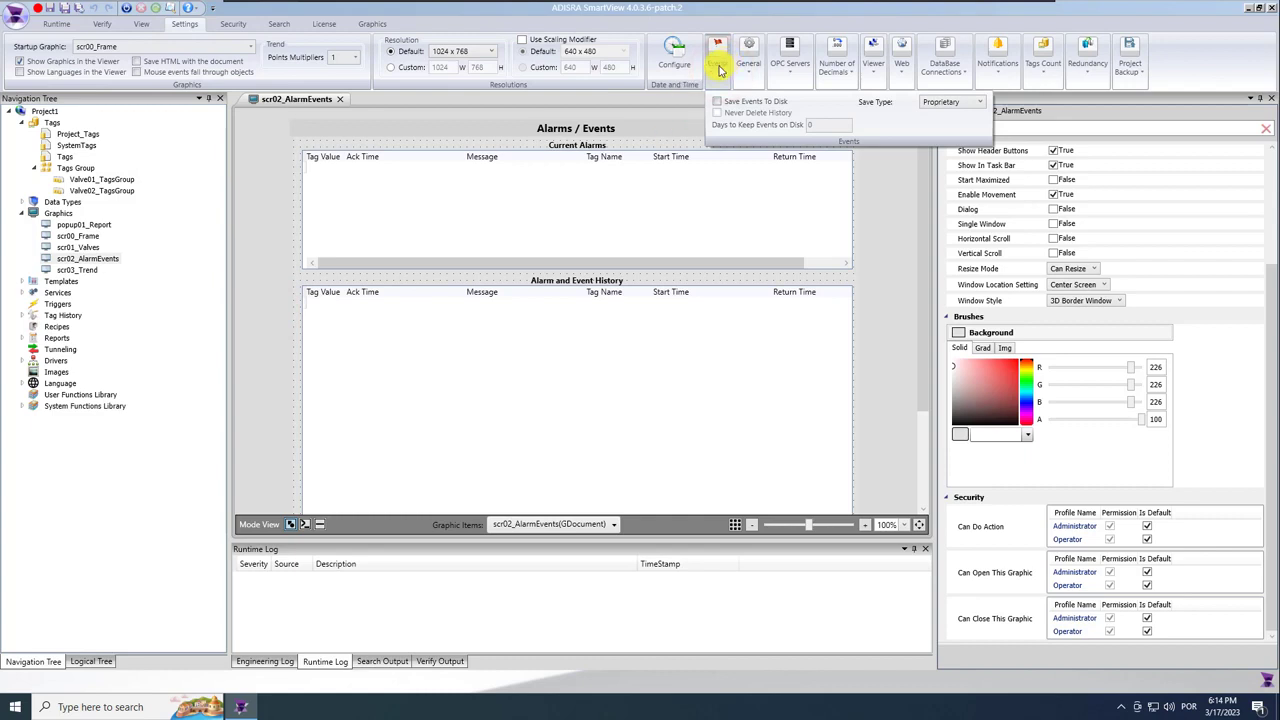
left_click(718, 102)
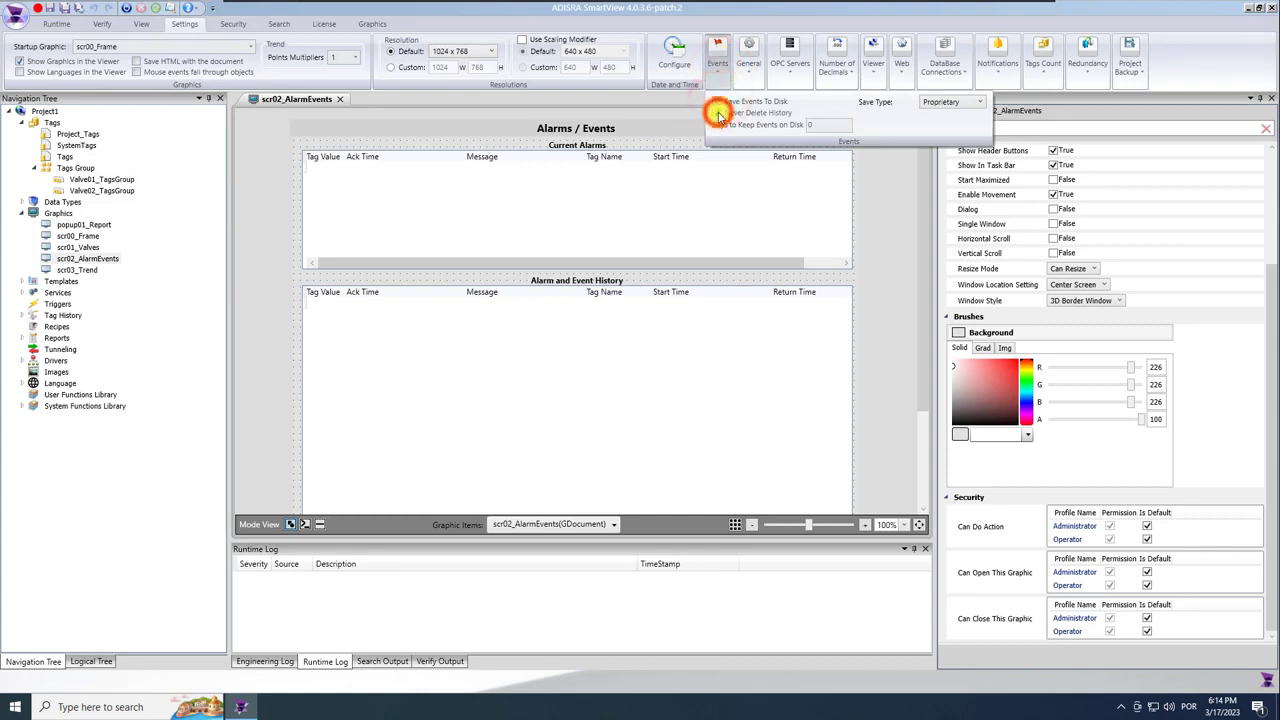
left_click(965, 102)
left_click(962, 117)
left_click(896, 181)
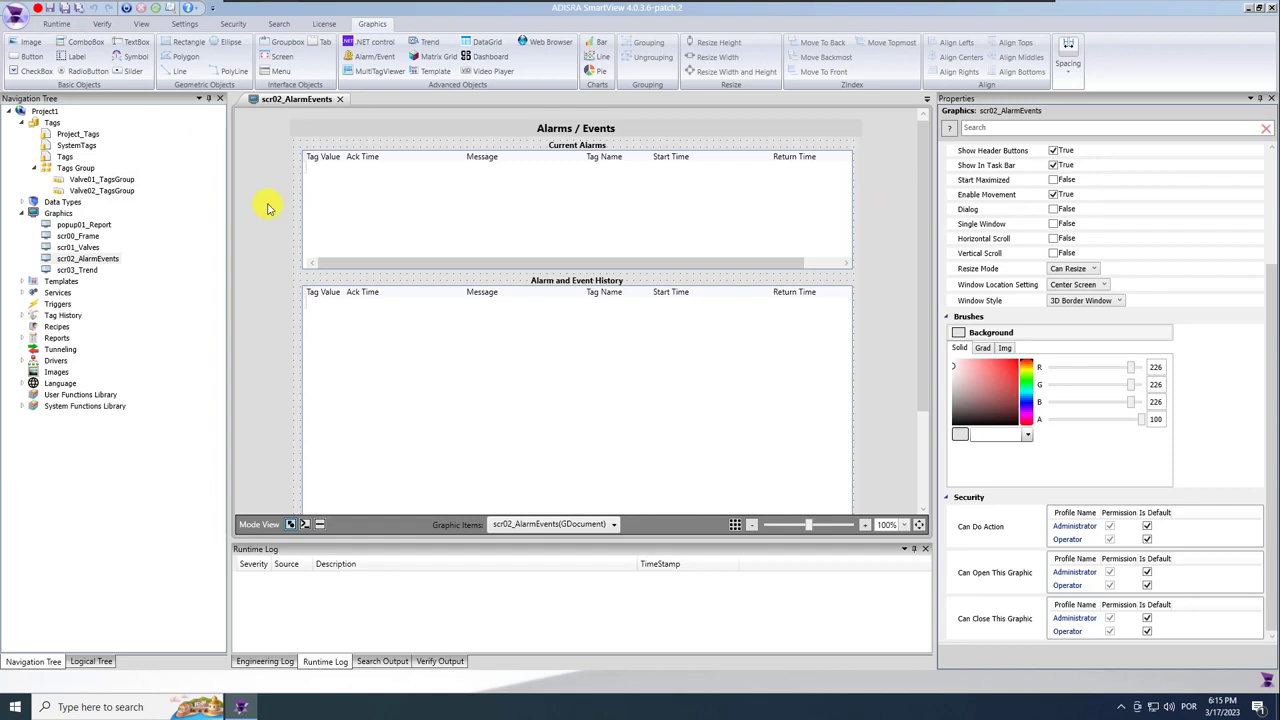
Look up the SVEvent function reference in the System Functions Library.
left_click(22, 406)
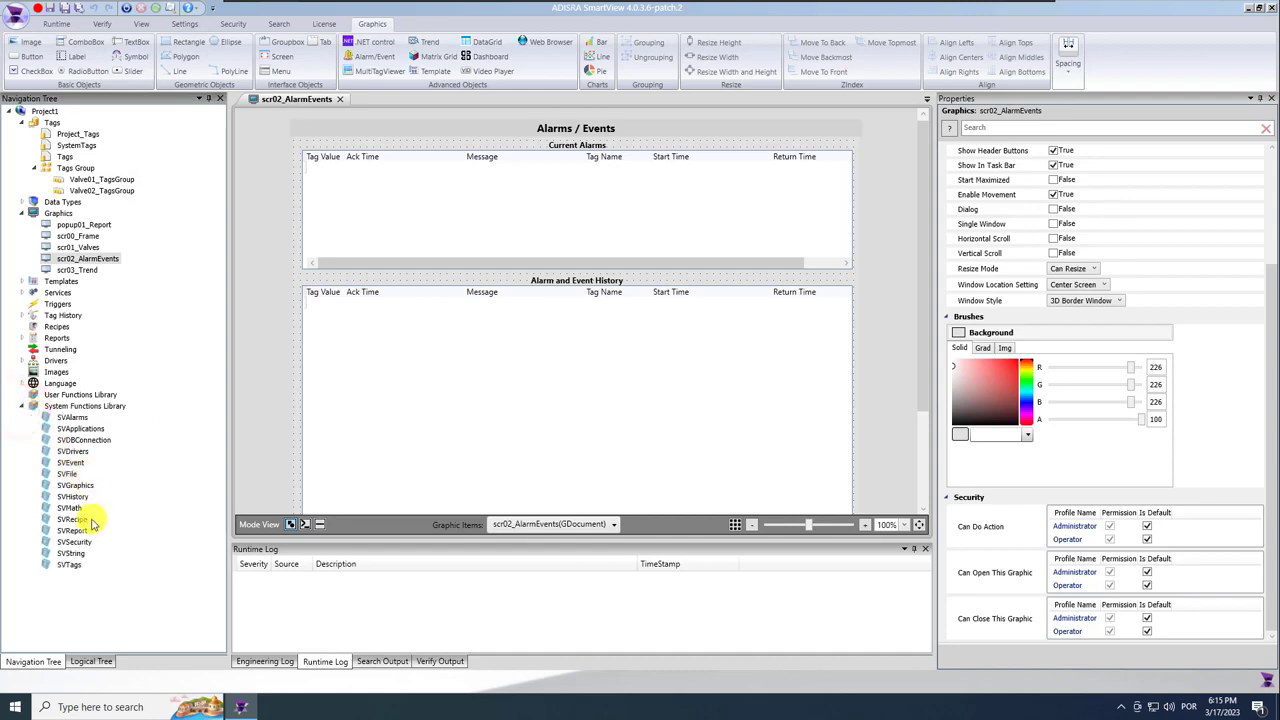
double_click(80, 463)
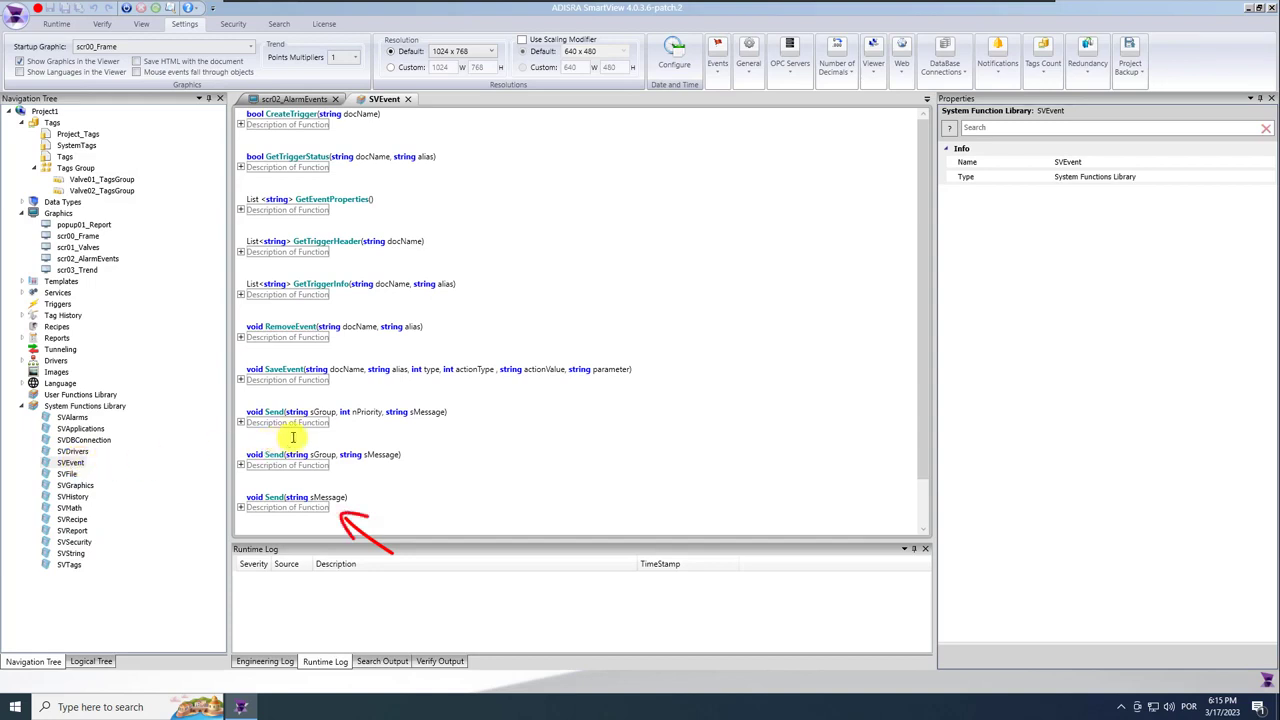
scroll(320, 429, "down", 1)
left_click(409, 99)
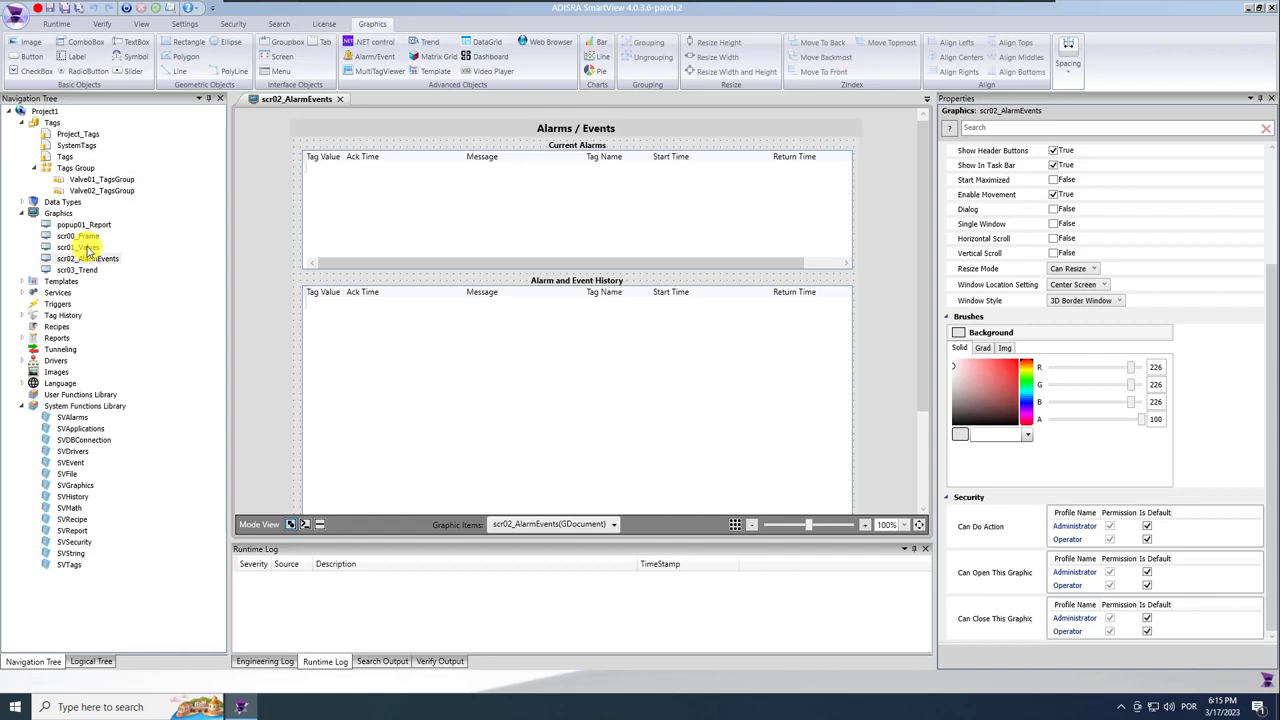
left_click(22, 281)
In the Valve template's Open button Mouse Up script, start a new SVEvent line.
double_click(50, 292)
left_click(519, 375)
left_click(319, 524)
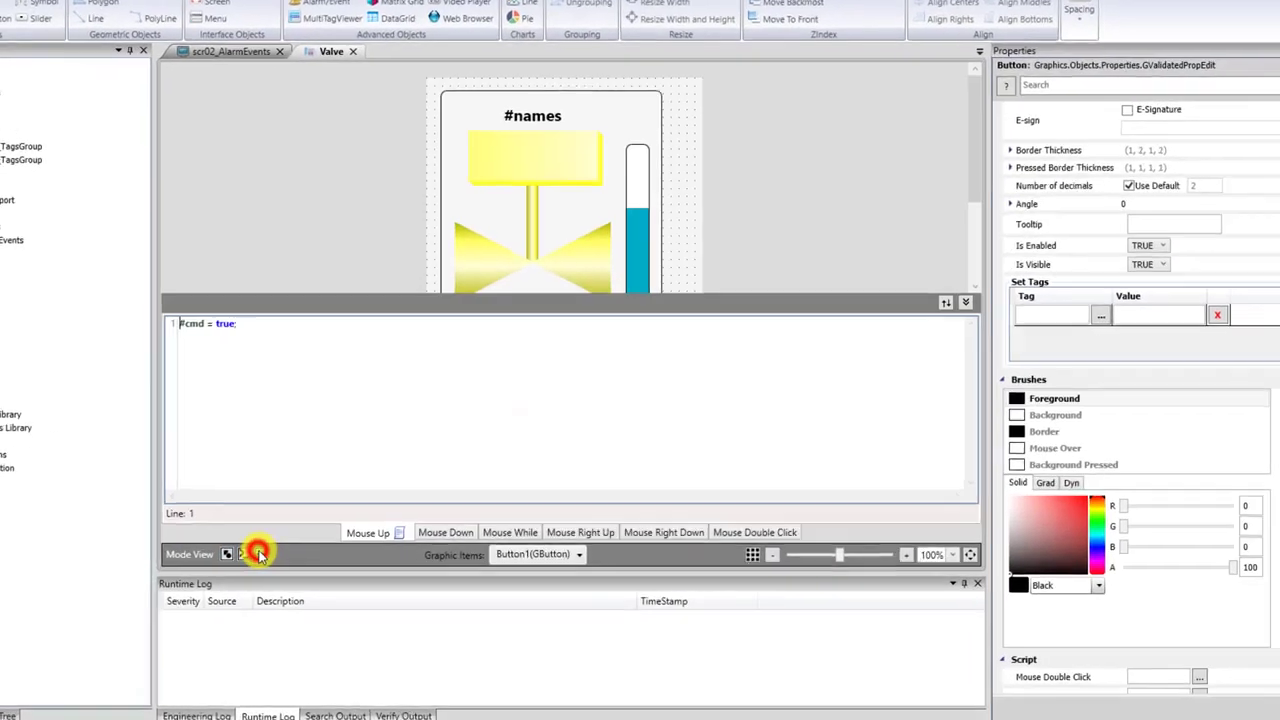
left_click(248, 324)
key("Return")
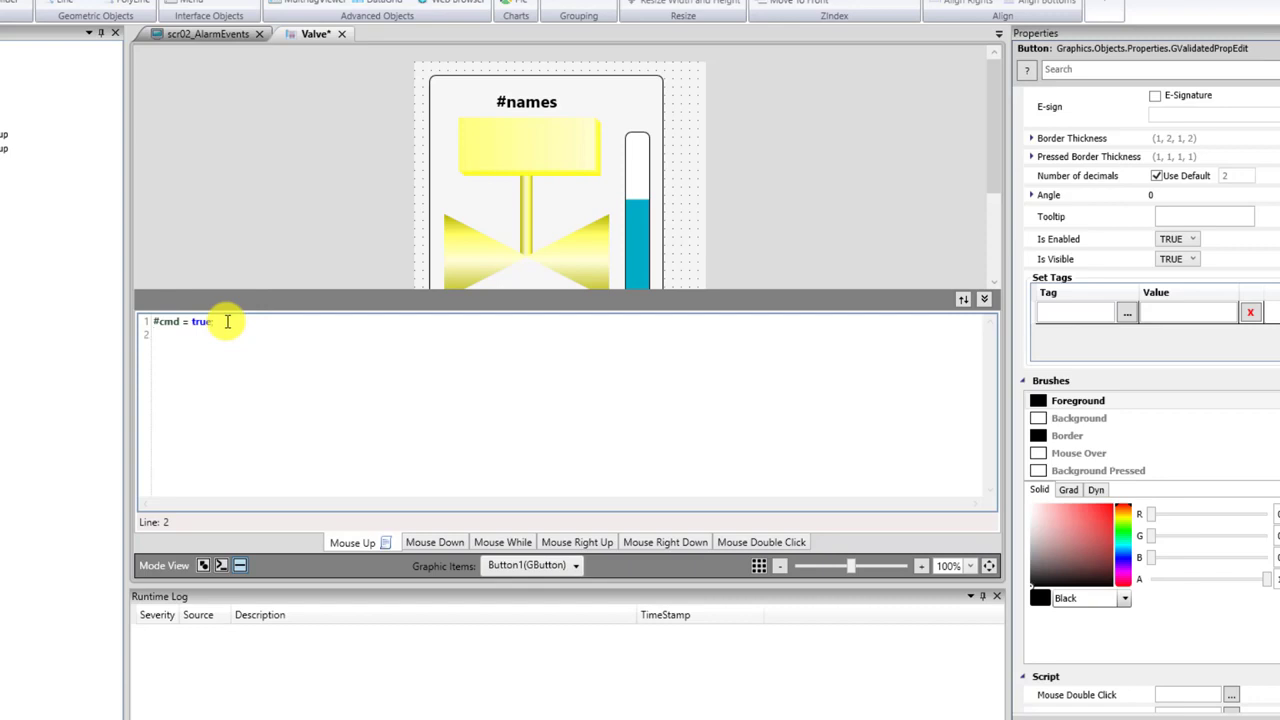
type("SVE")
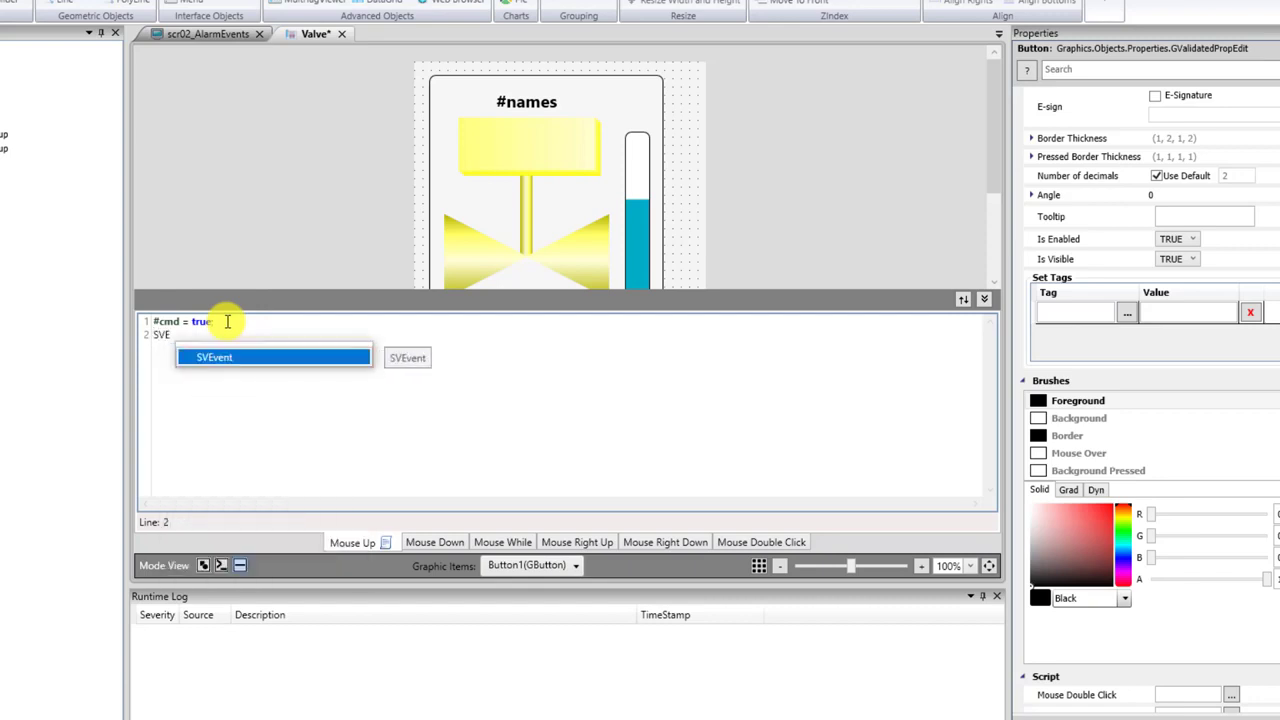
left_click(277, 357)
type(".")
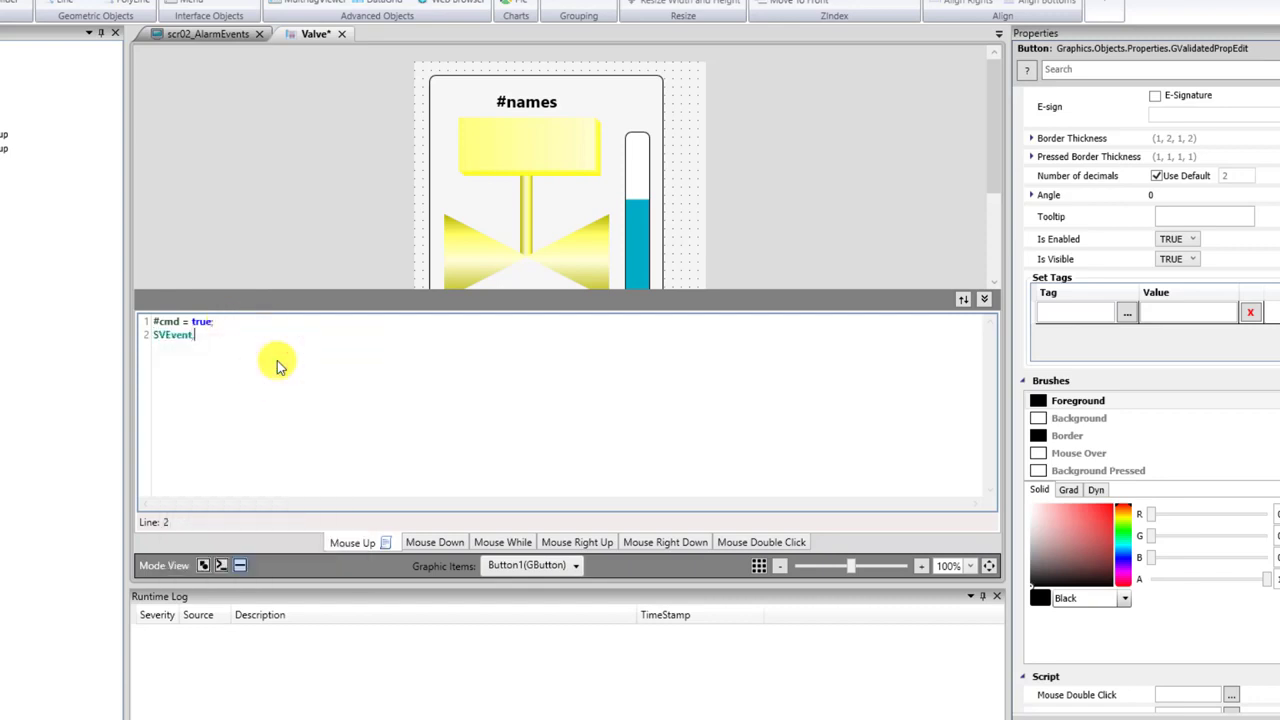
type(".")
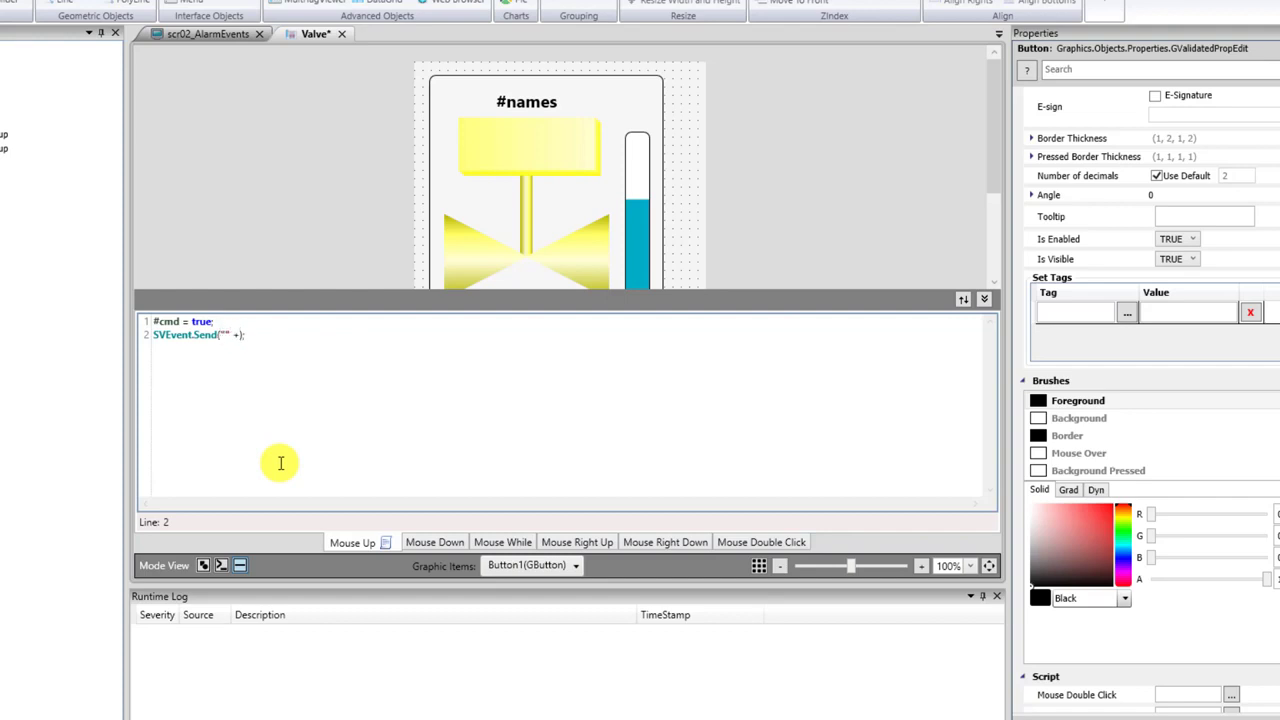
type("#na")
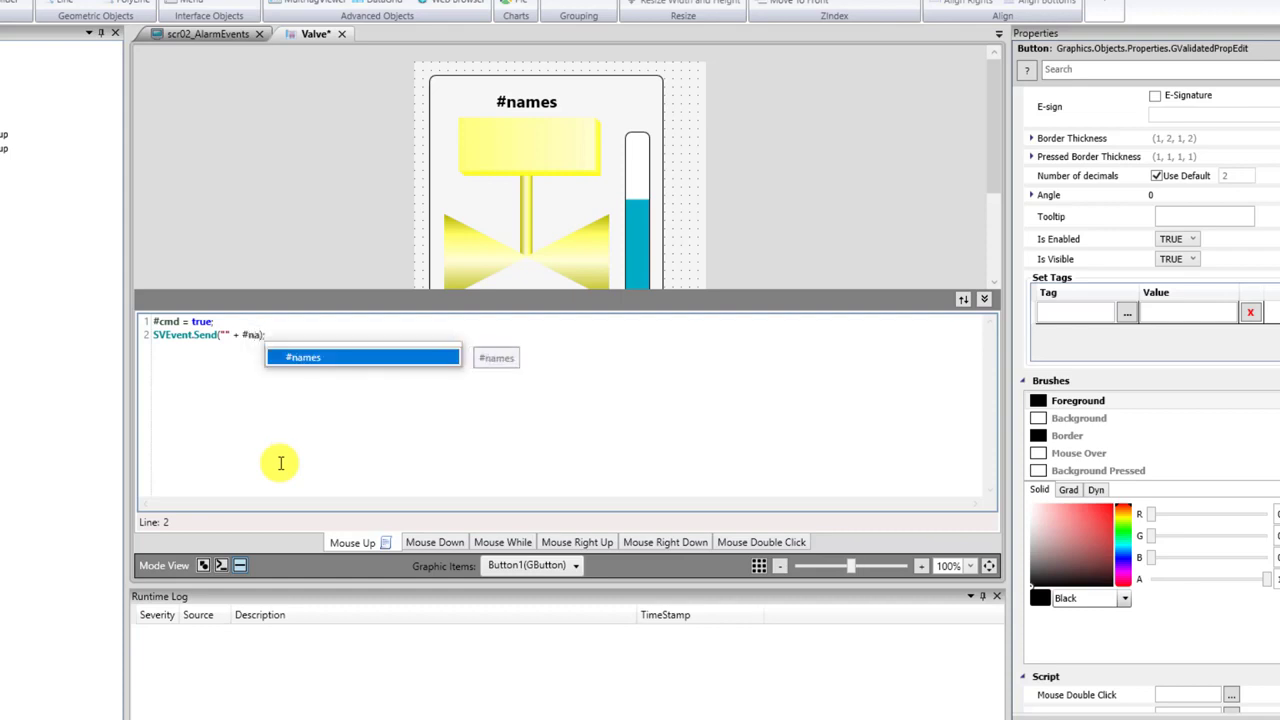
key("Return")
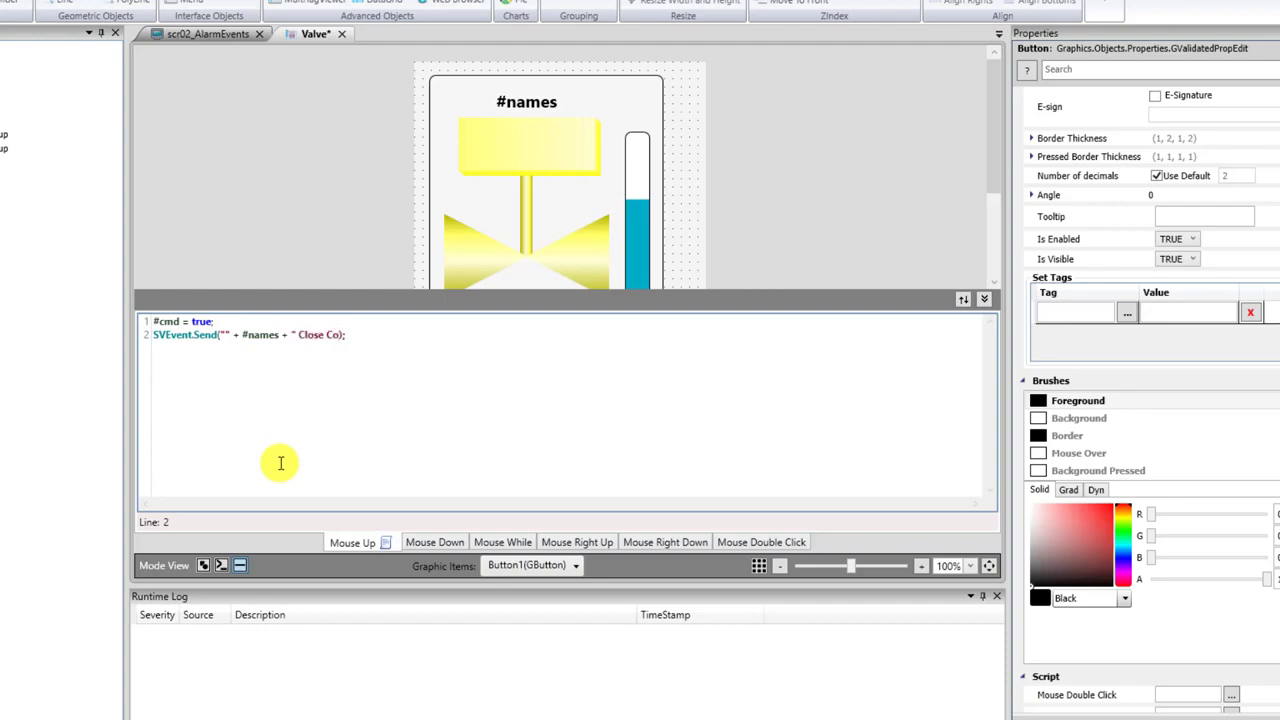
type("Command Sent by \" + ")
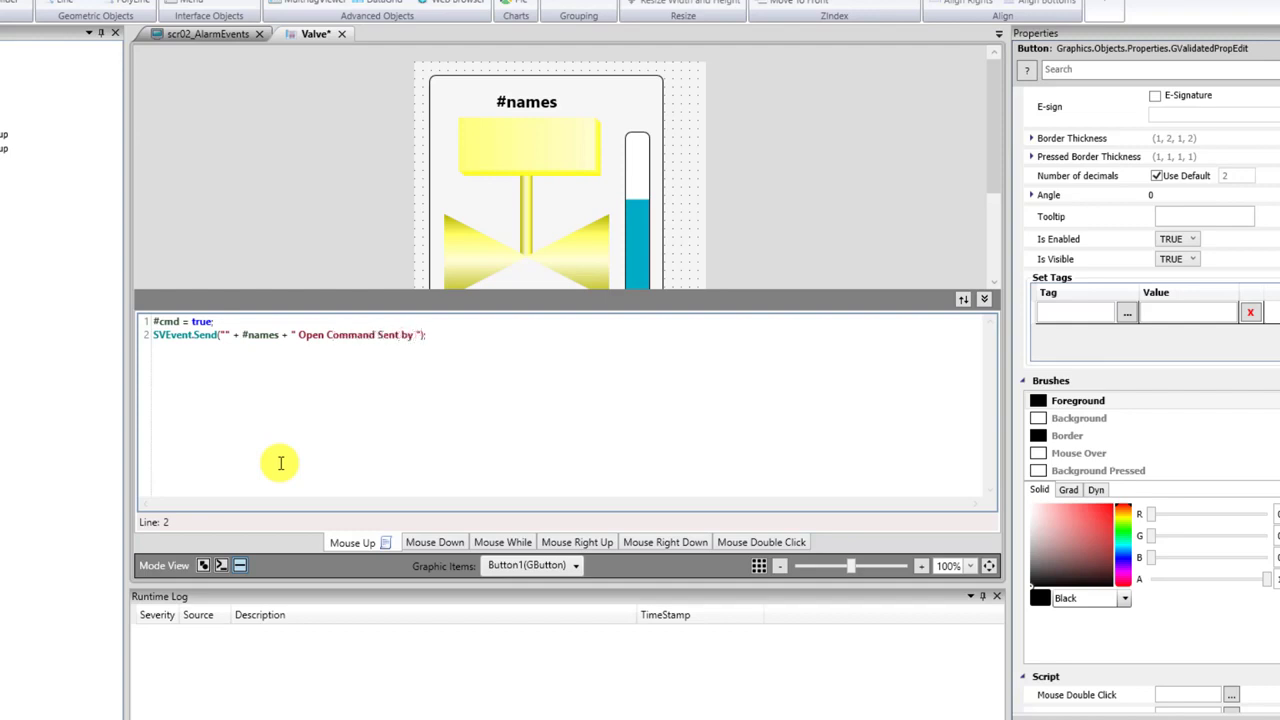
type("@Current")
key("Return")
key("ctrl+s")
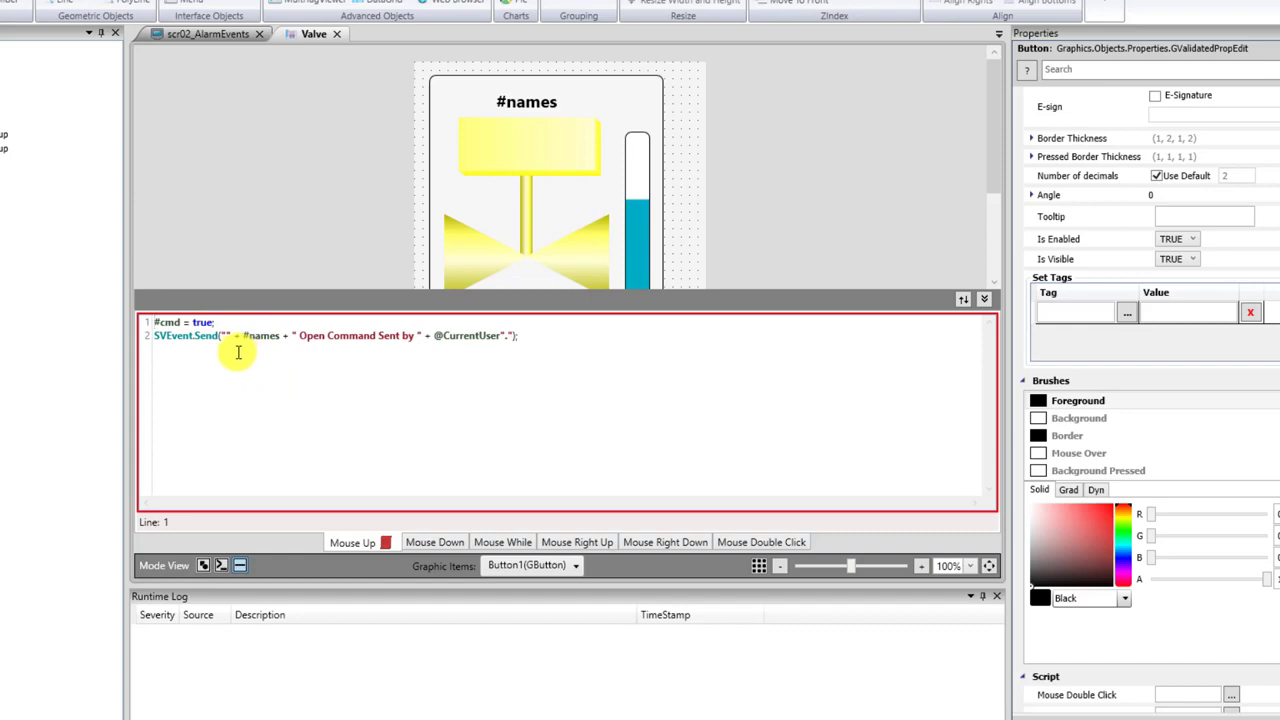
left_click(242, 335)
key("BackSpace")
left_click(279, 336)
key("BackSpace")
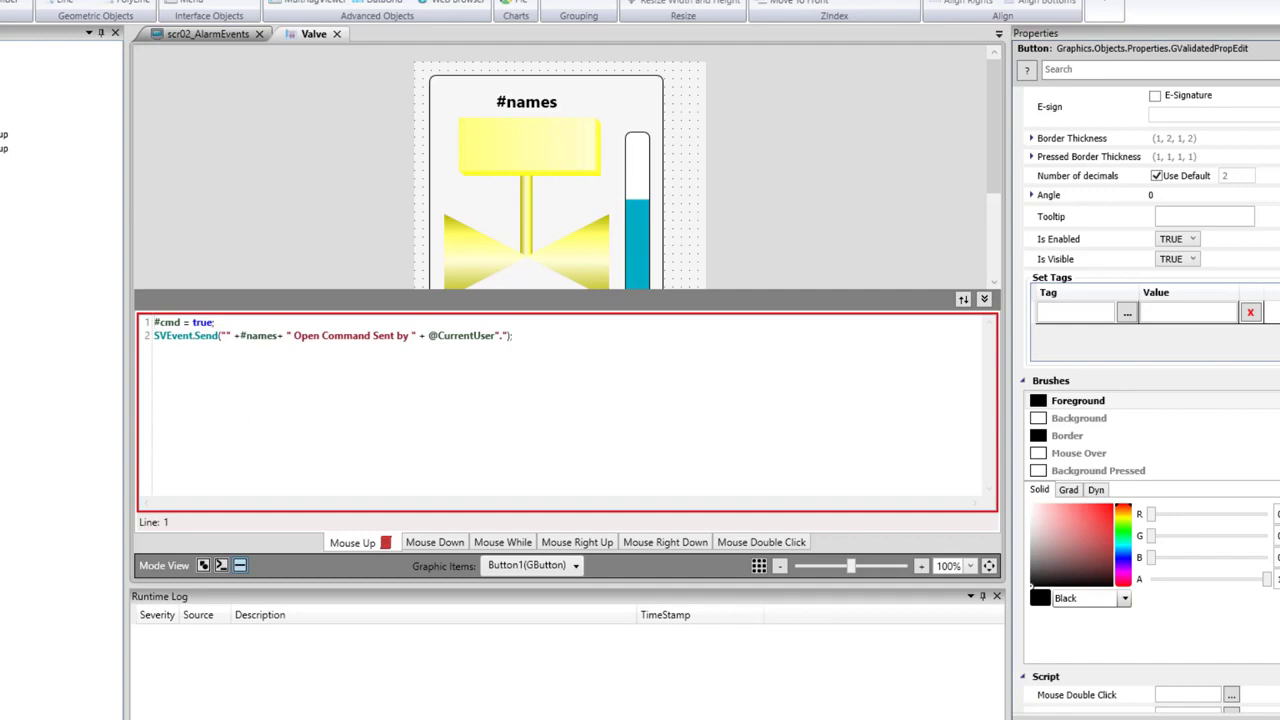
left_click(477, 388)
left_click(495, 336)
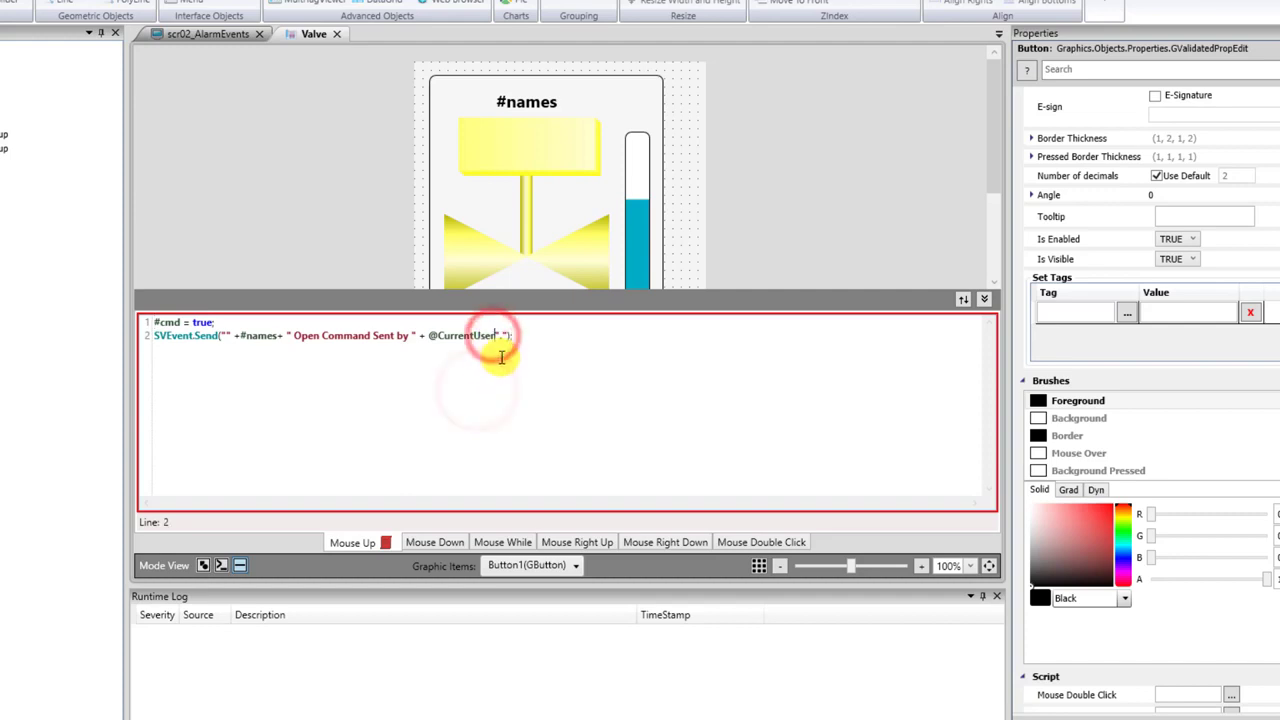
type("+")
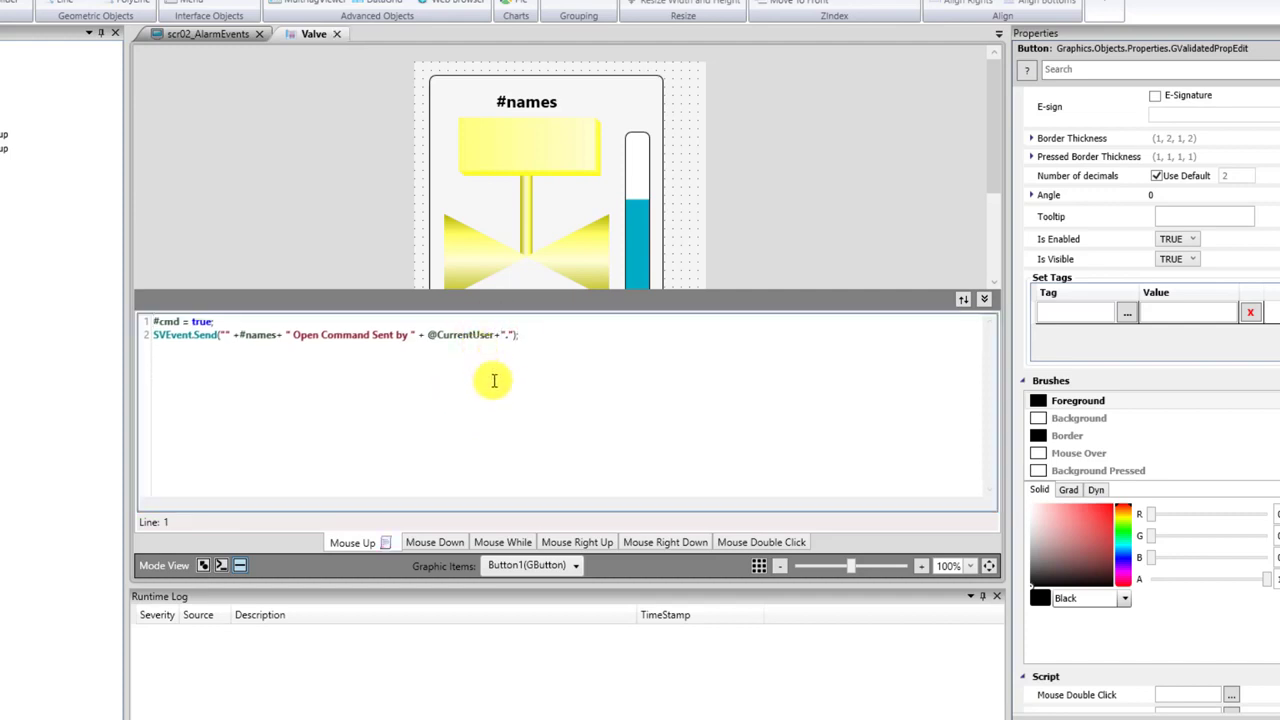
left_click_drag(535, 335, 40, 331)
In the Close button's Mouse Up script, change the message word Open to Close.
left_click(988, 300)
left_click(583, 380)
left_click(240, 566)
left_click(397, 432)
double_click(304, 335)
type("Close")
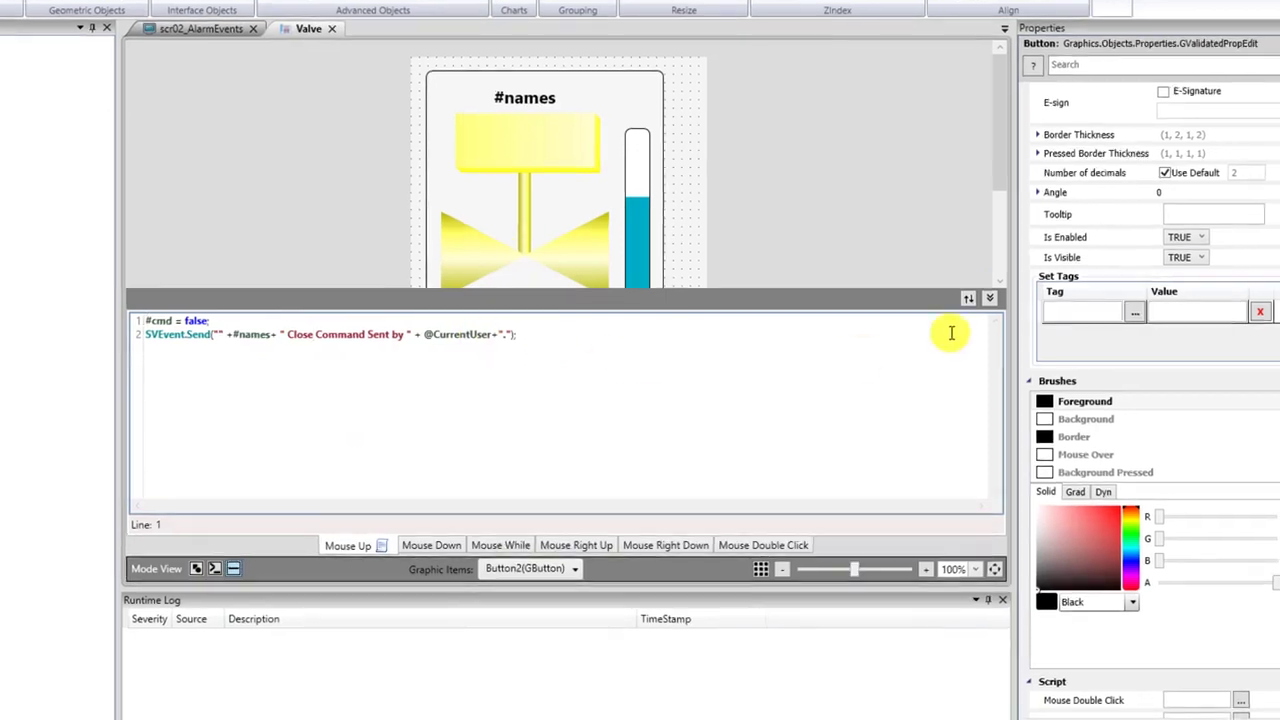
Close the Valve template and scr02_AlarmEvents tabs.
left_click(984, 299)
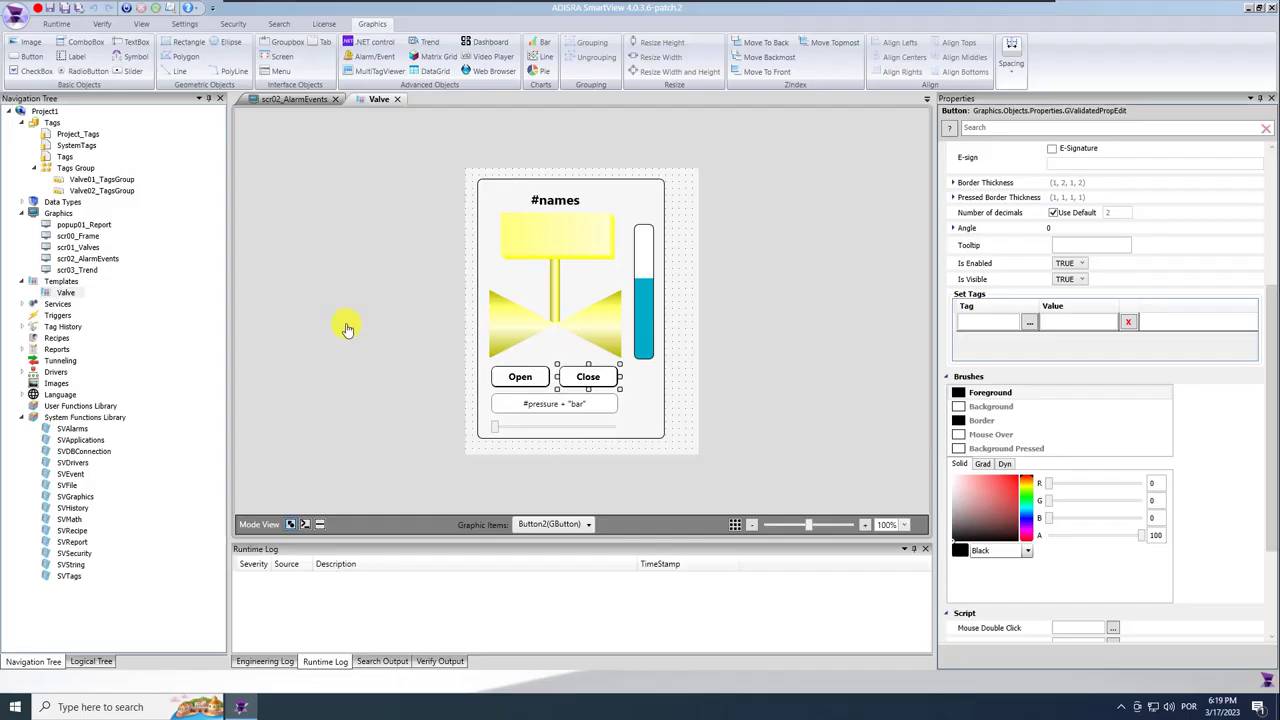
left_click(200, 304)
left_click(398, 100)
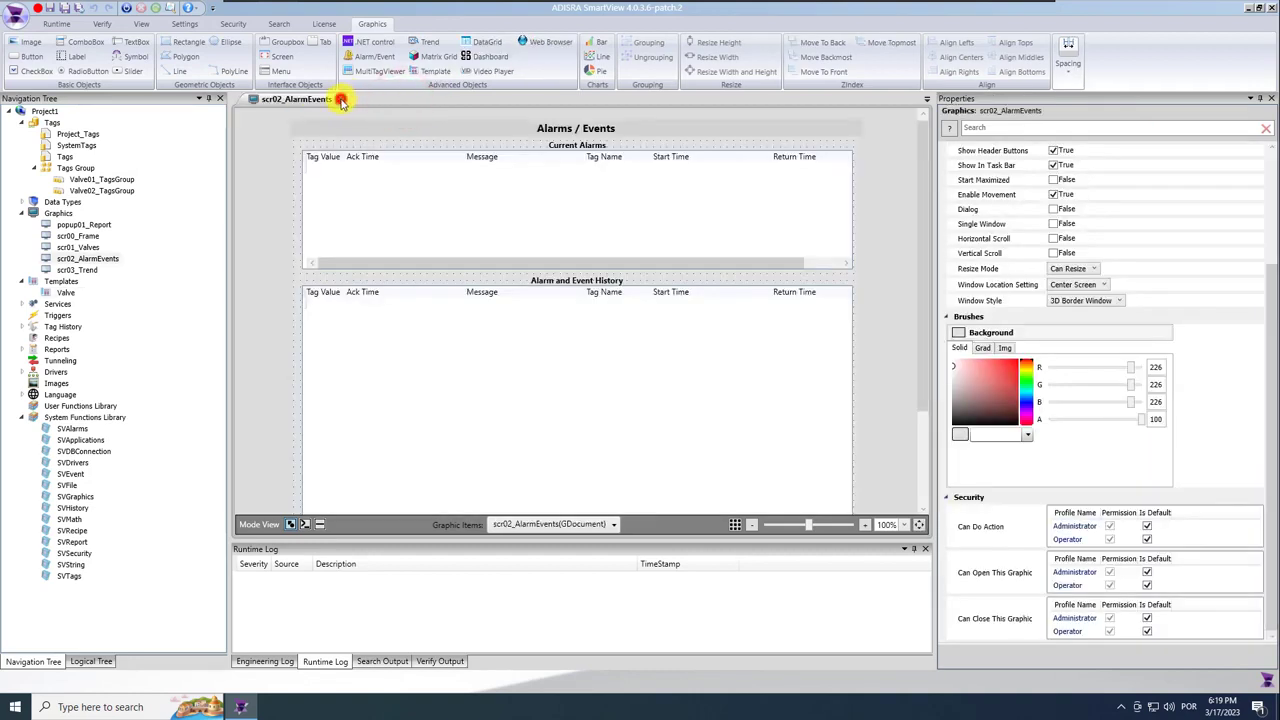
left_click(337, 99)
Run the project, launch mod_RSsim from the desktop, and place it beside the runtime Graphics window.
left_click(126, 9)
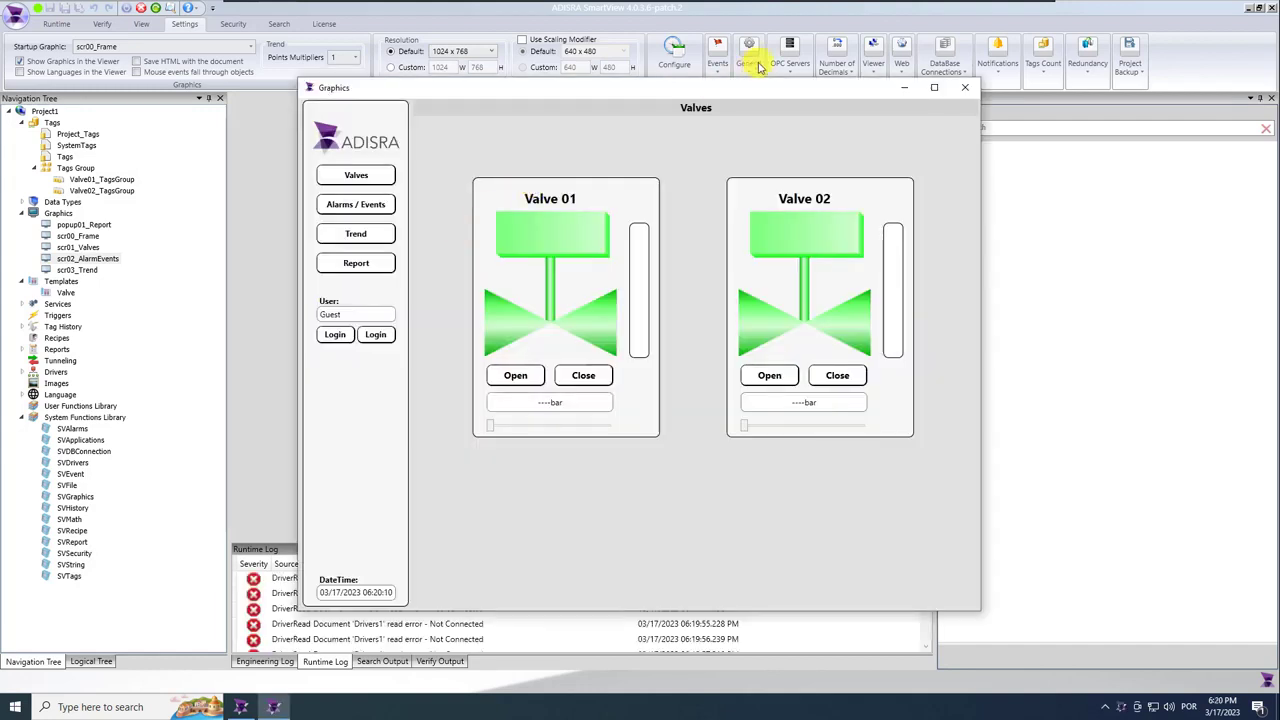
left_click(903, 86)
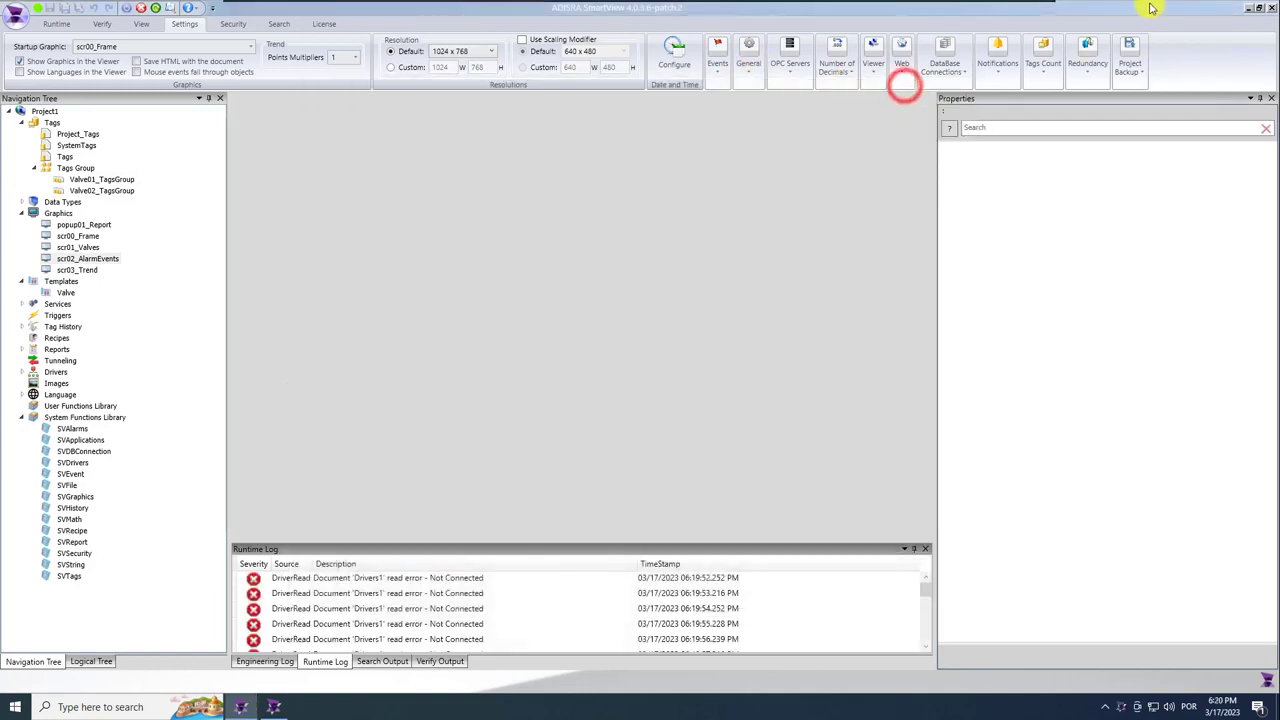
left_click(1248, 9)
double_click(33, 190)
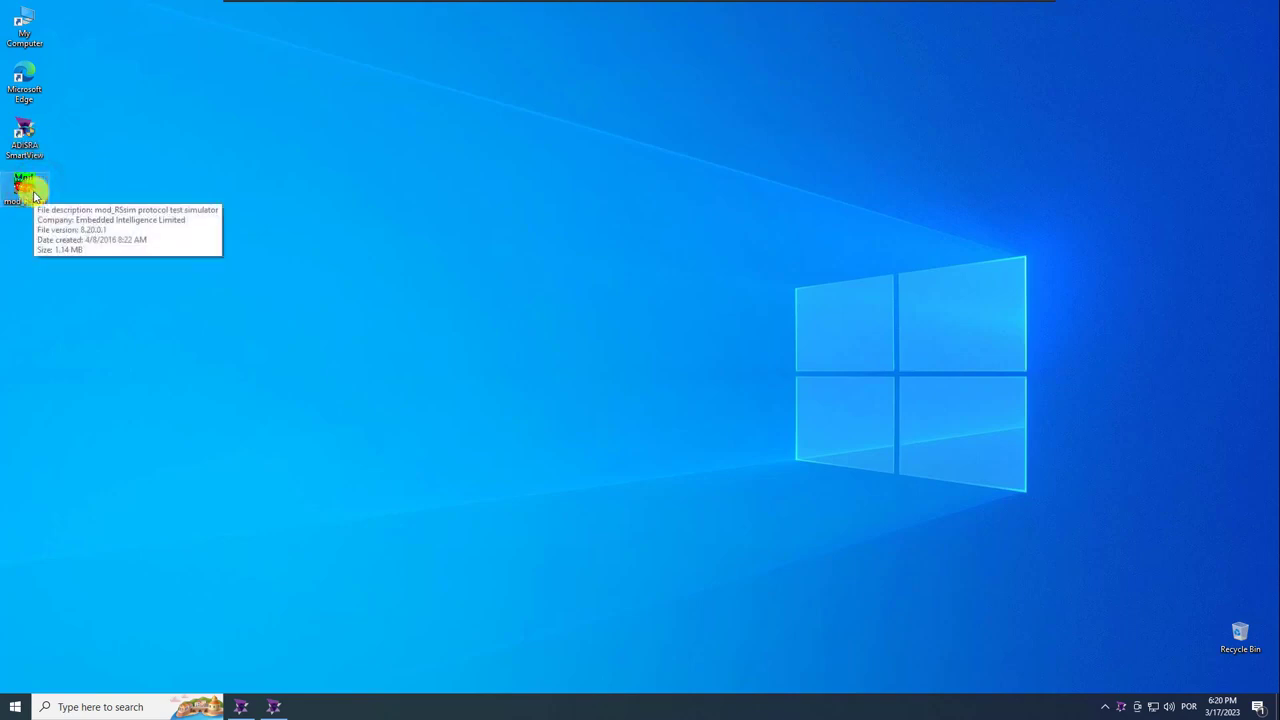
left_click(738, 395)
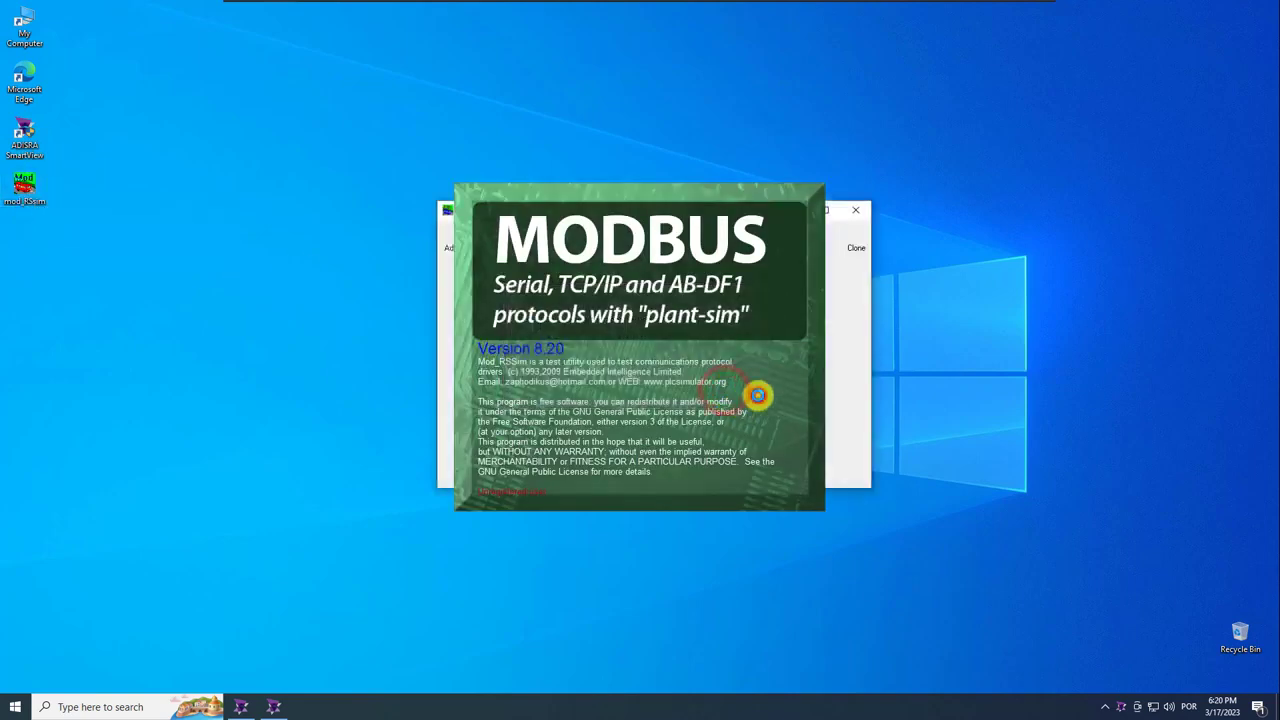
left_click_drag(596, 212, 1142, 210)
left_click(273, 706)
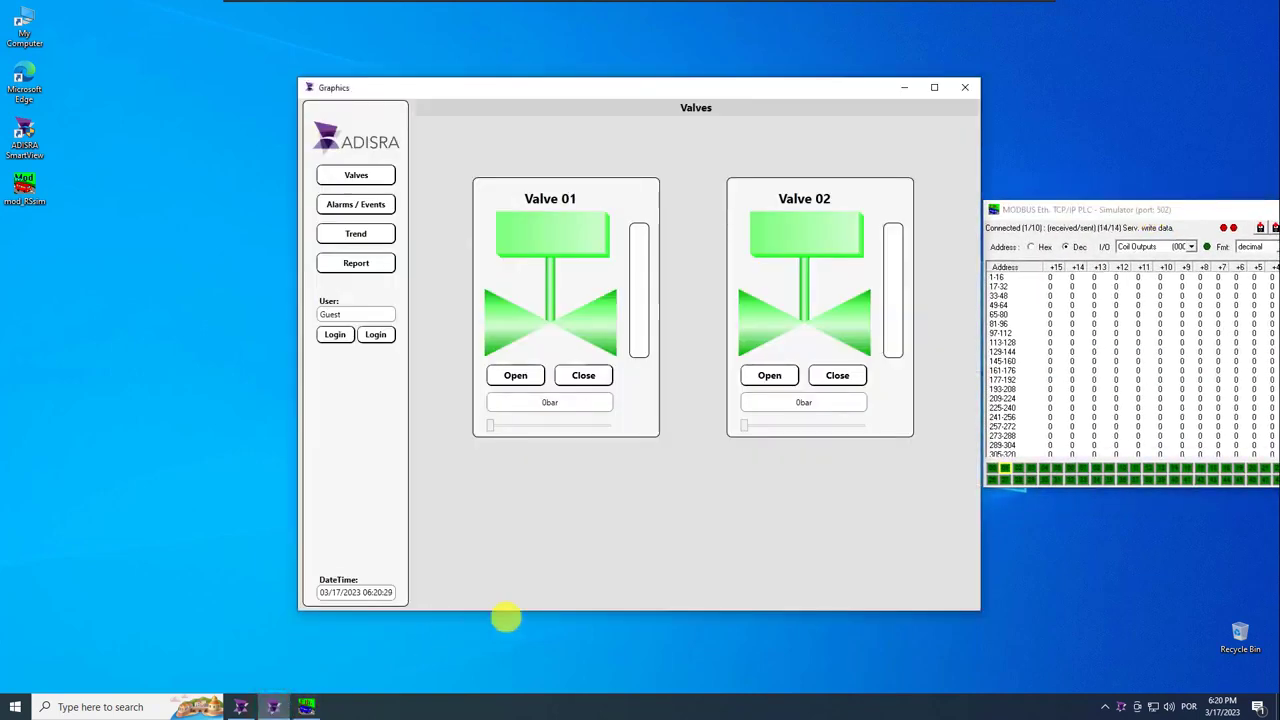
Switch the runtime to the Alarms / Events screen showing the Valve 01 failure history.
left_click(370, 203)
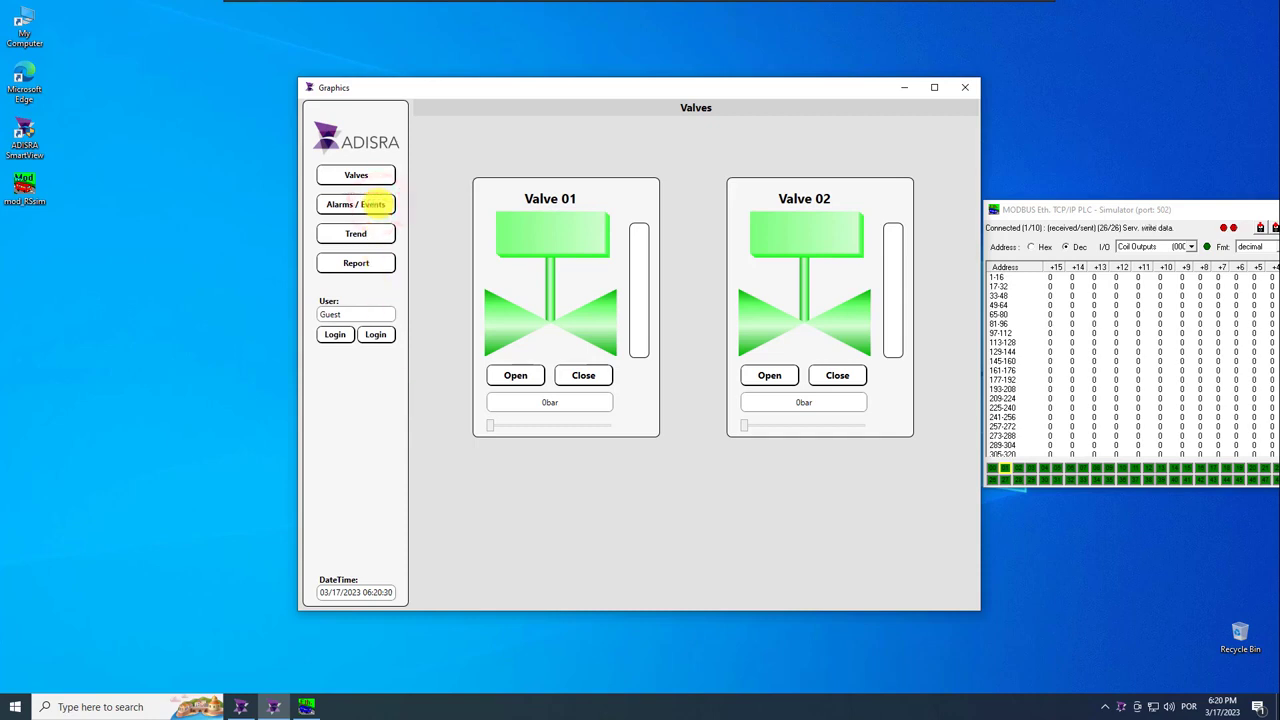
left_click(372, 204)
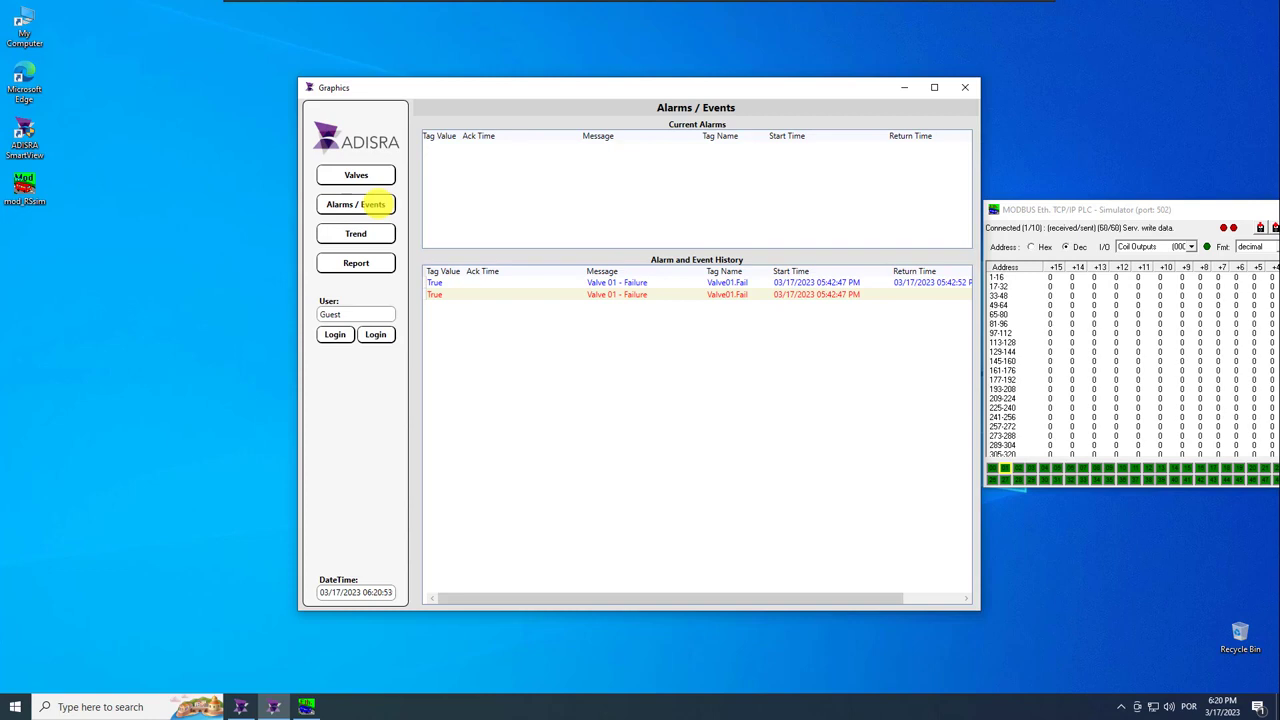
left_click(287, 703)
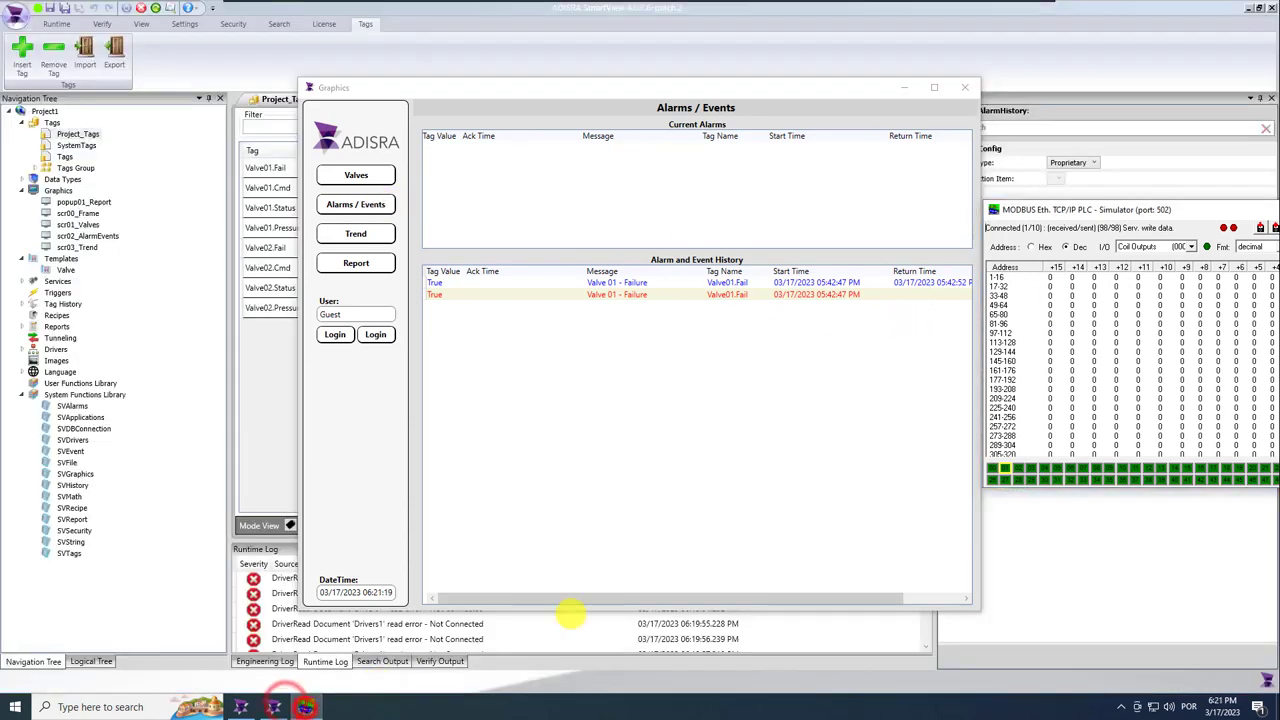
In the holding registers, set 40001 to 91 and 40002 to 92.
left_click(1189, 246)
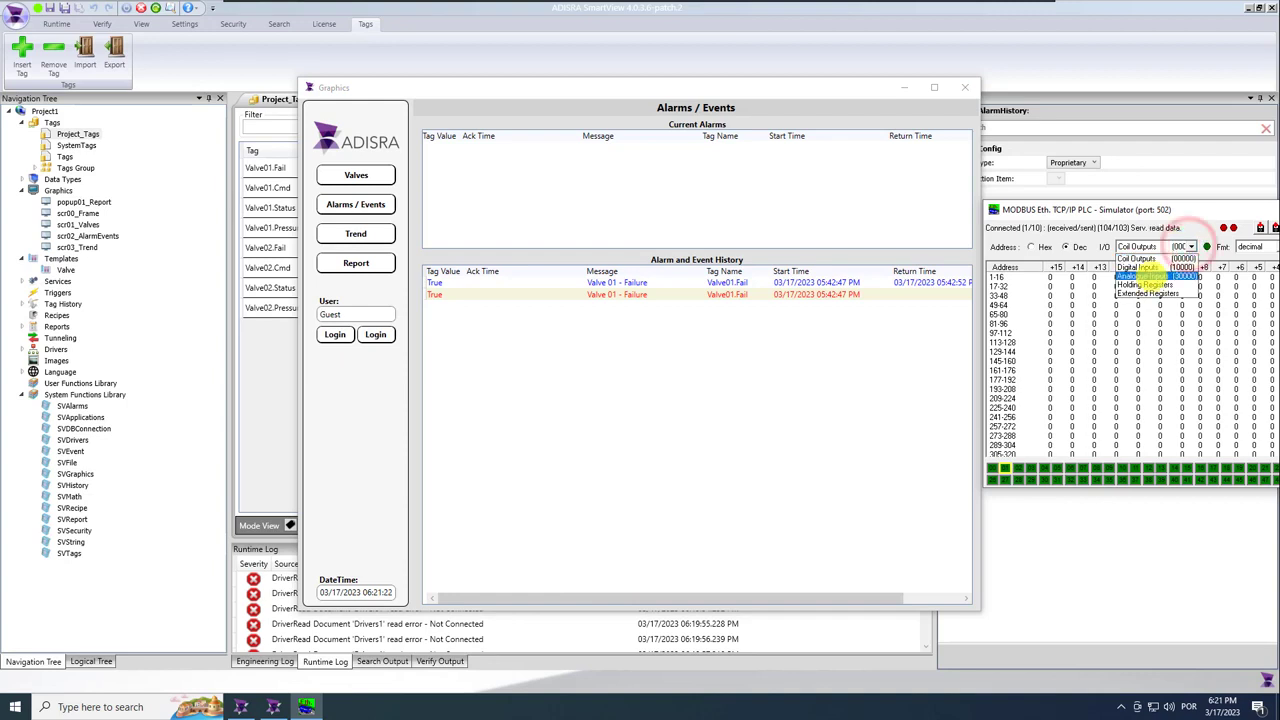
left_click(1148, 284)
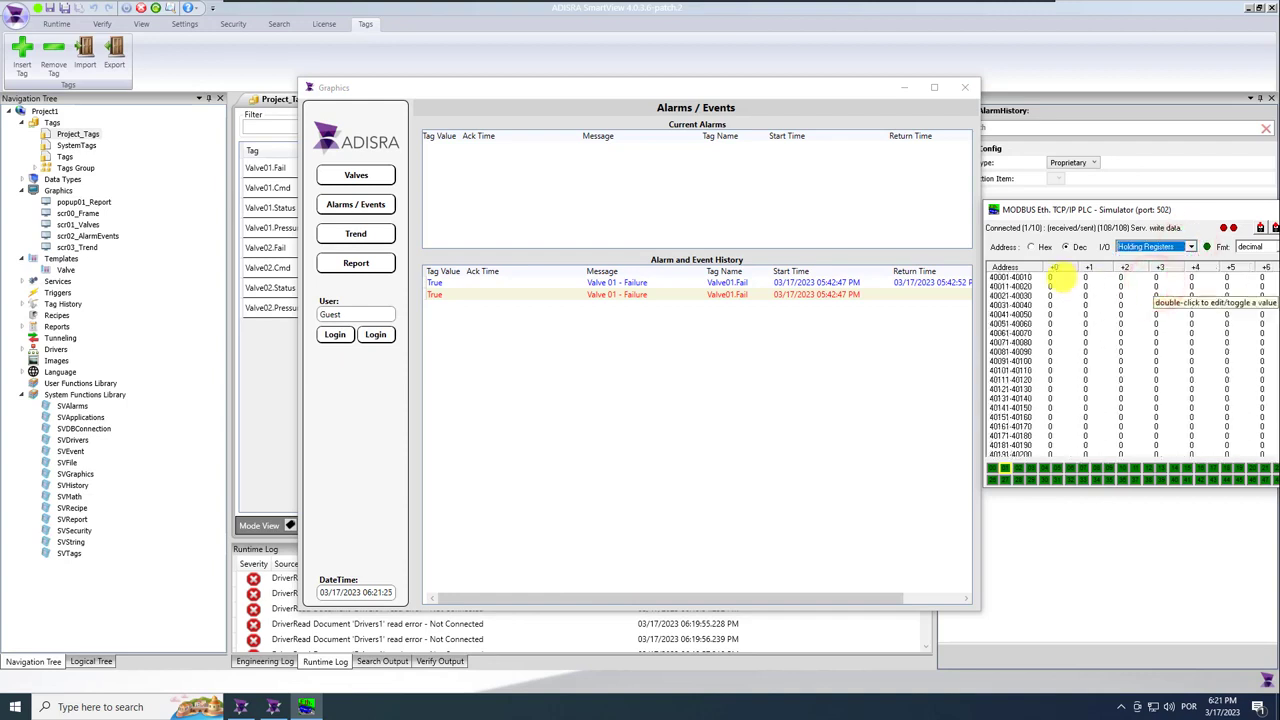
double_click(1058, 278)
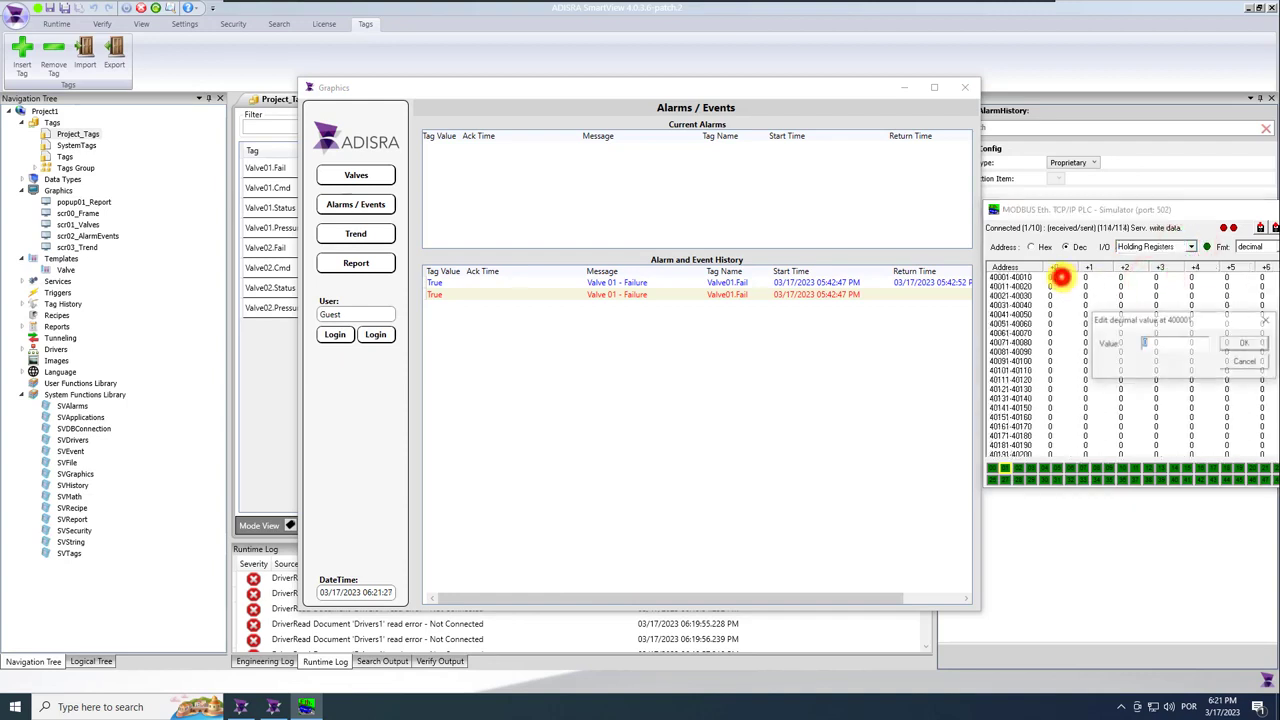
type("91")
key("Return")
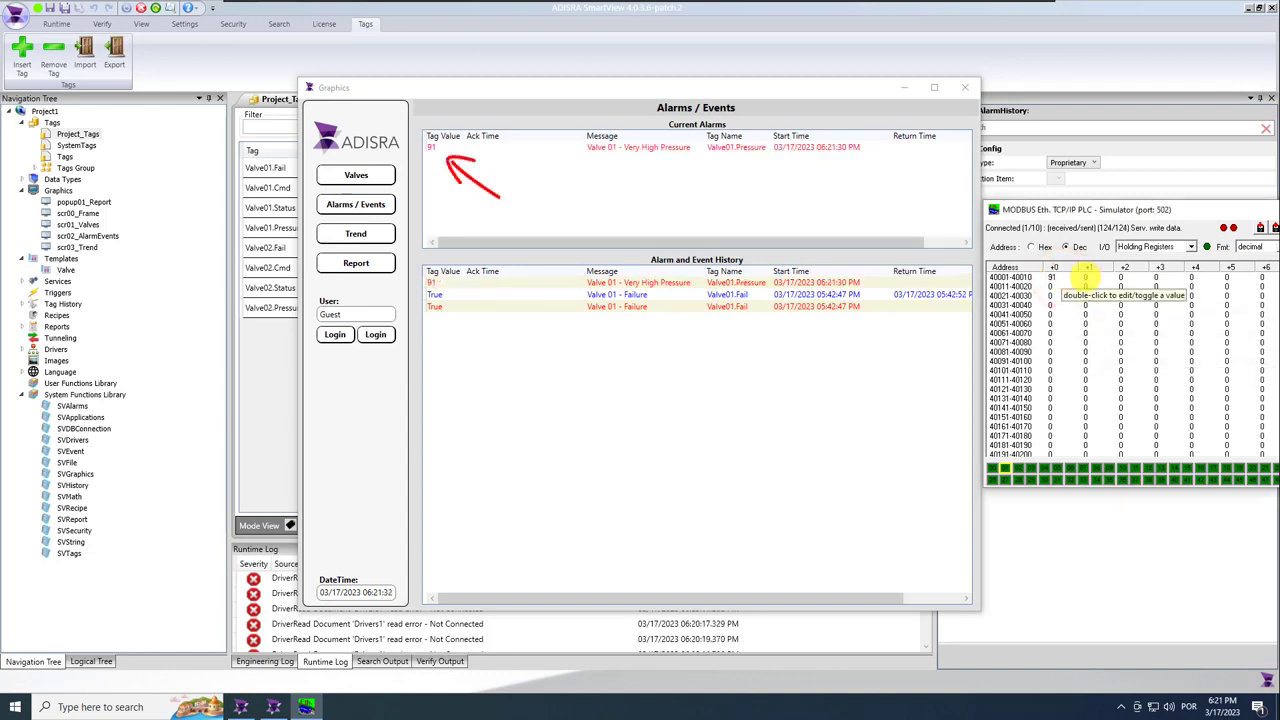
double_click(1086, 277)
type("92")
key("Return")
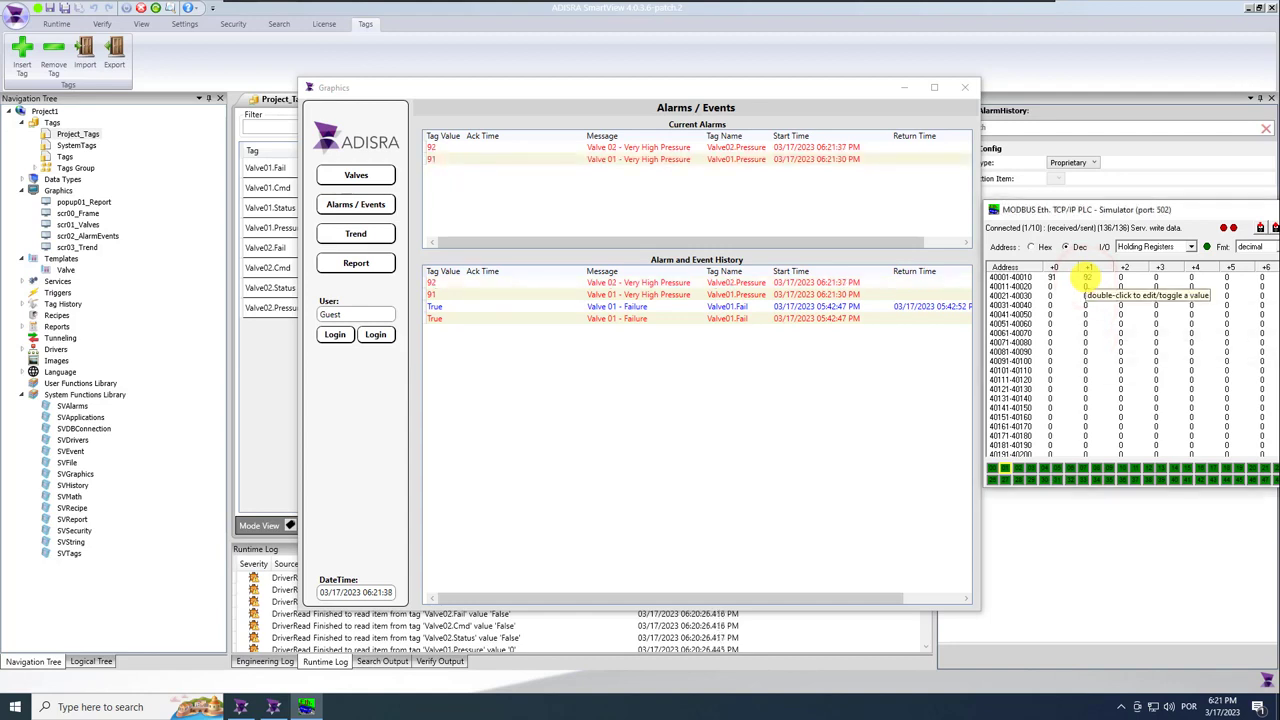
Lower 40002 to 89 and 40001 to 87, then acknowledge both valve pressure alarms.
double_click(1086, 277)
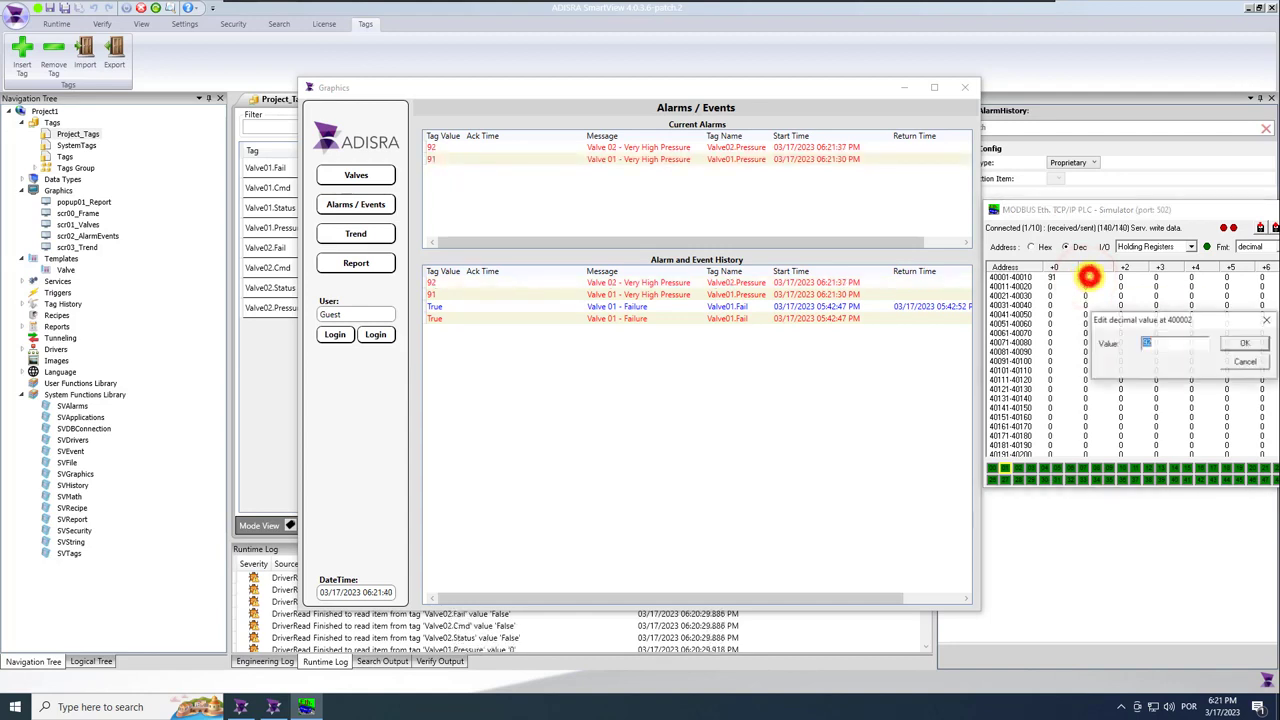
type("89")
key("Return")
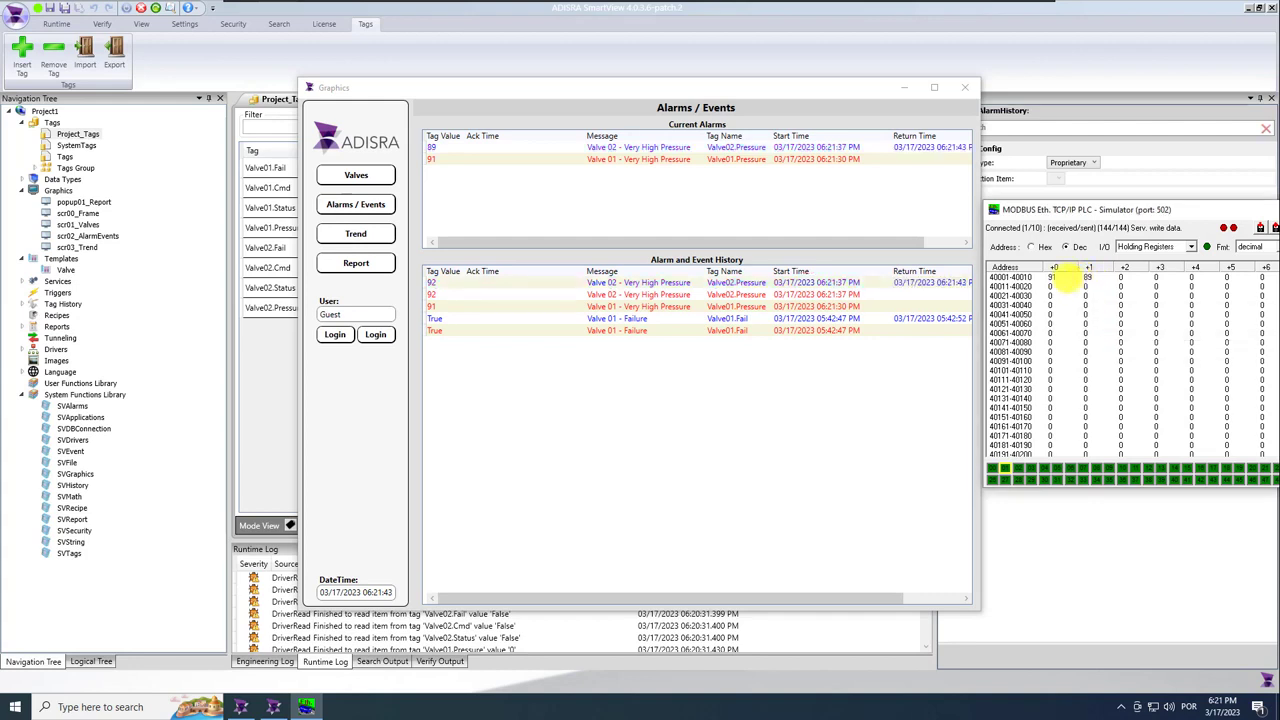
double_click(1052, 277)
type("87")
key("Return")
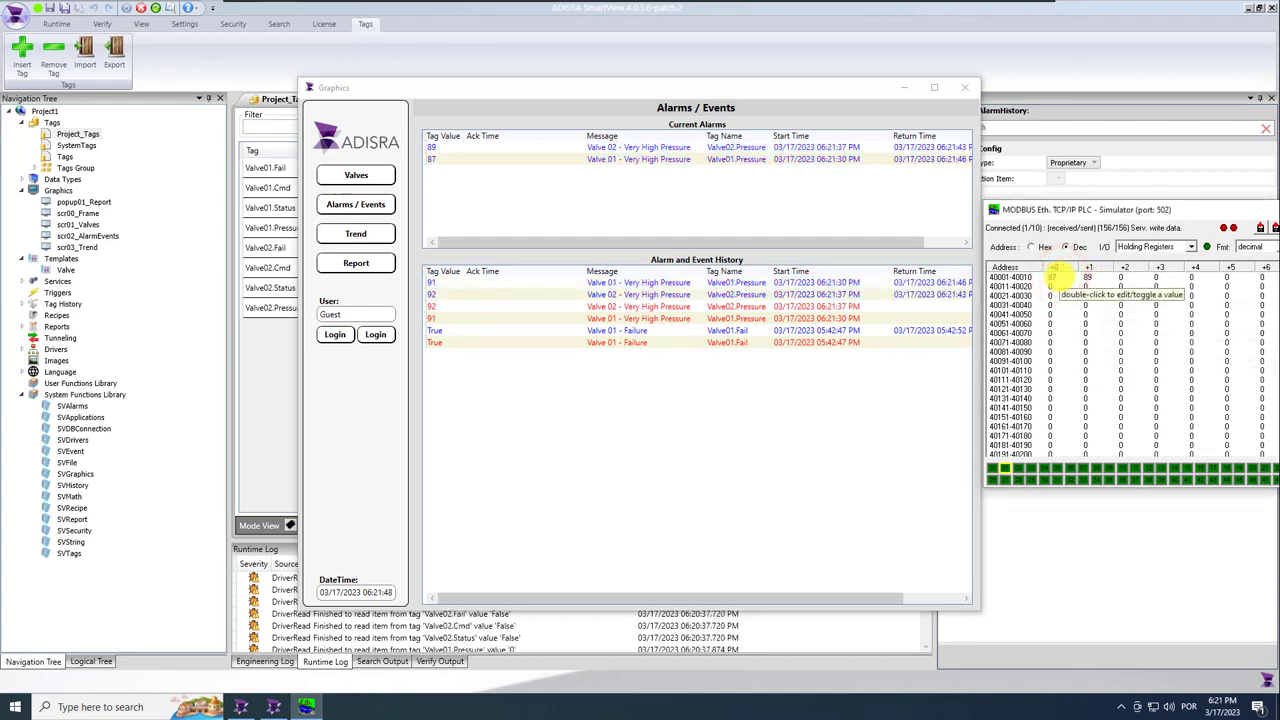
double_click(469, 160)
double_click(457, 148)
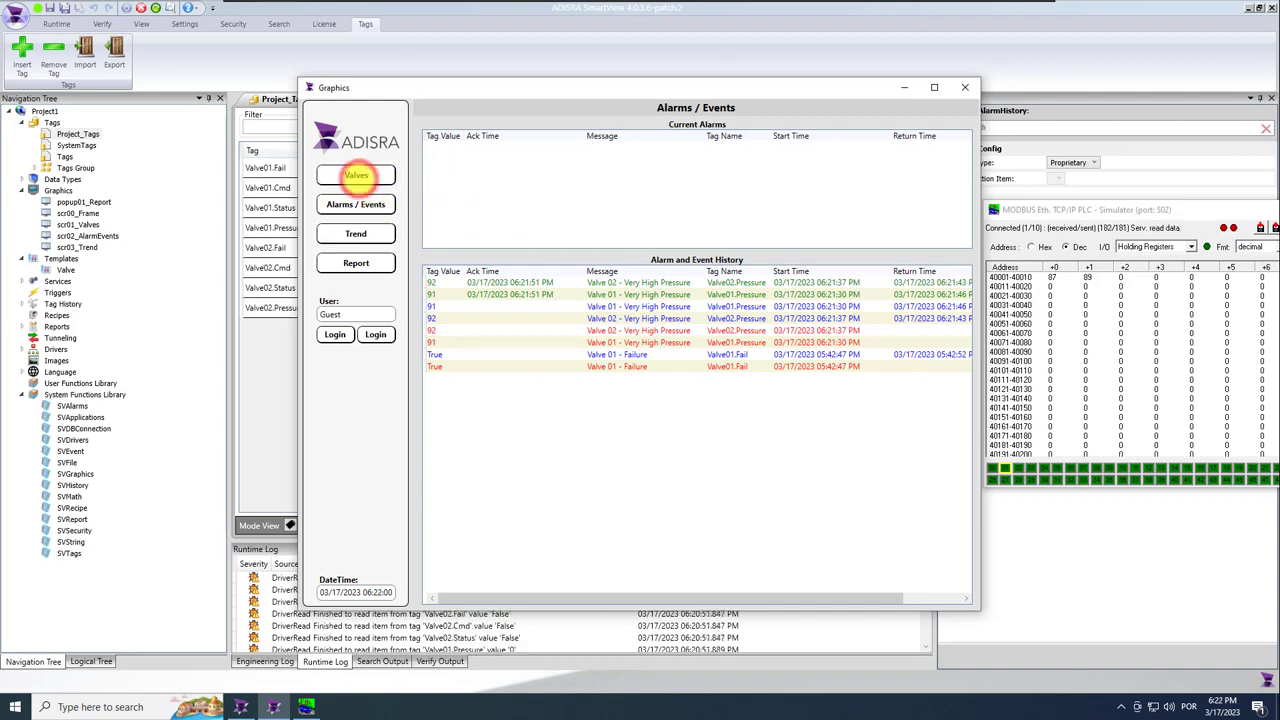
Send Open then Close to Valve 01 and select the Close Command event in the history.
left_click(356, 175)
left_click(515, 375)
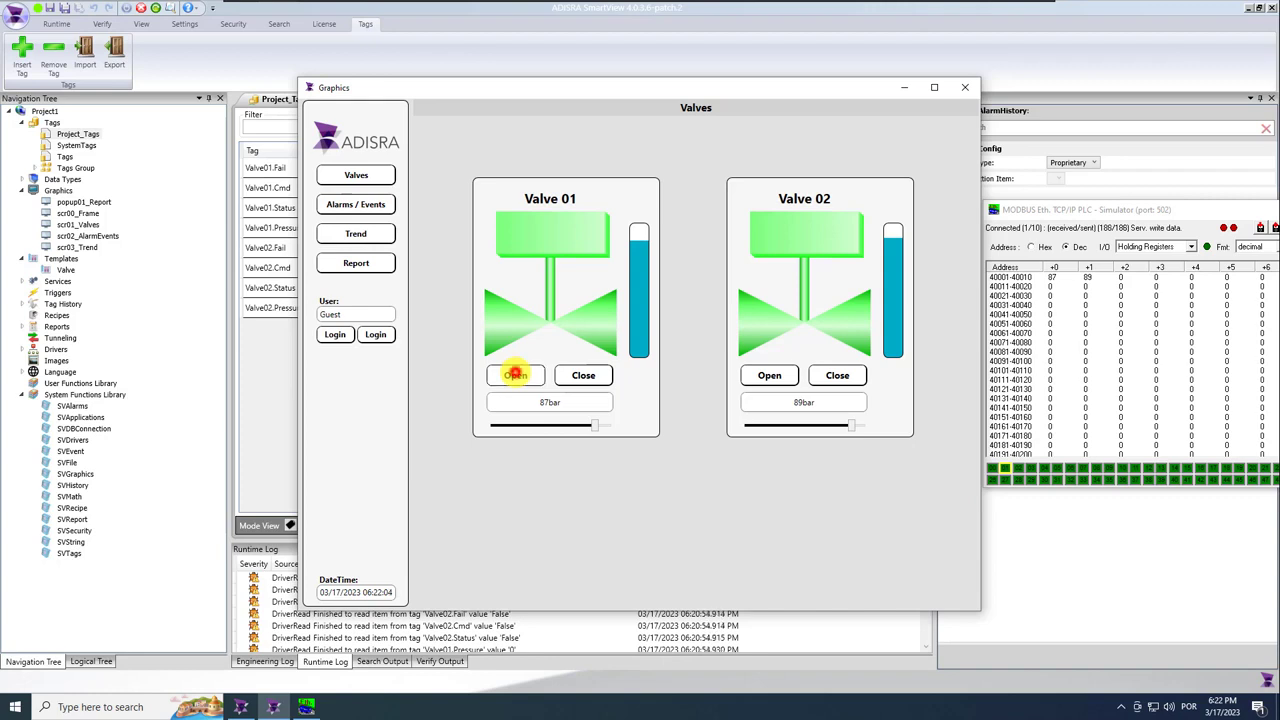
left_click(583, 375)
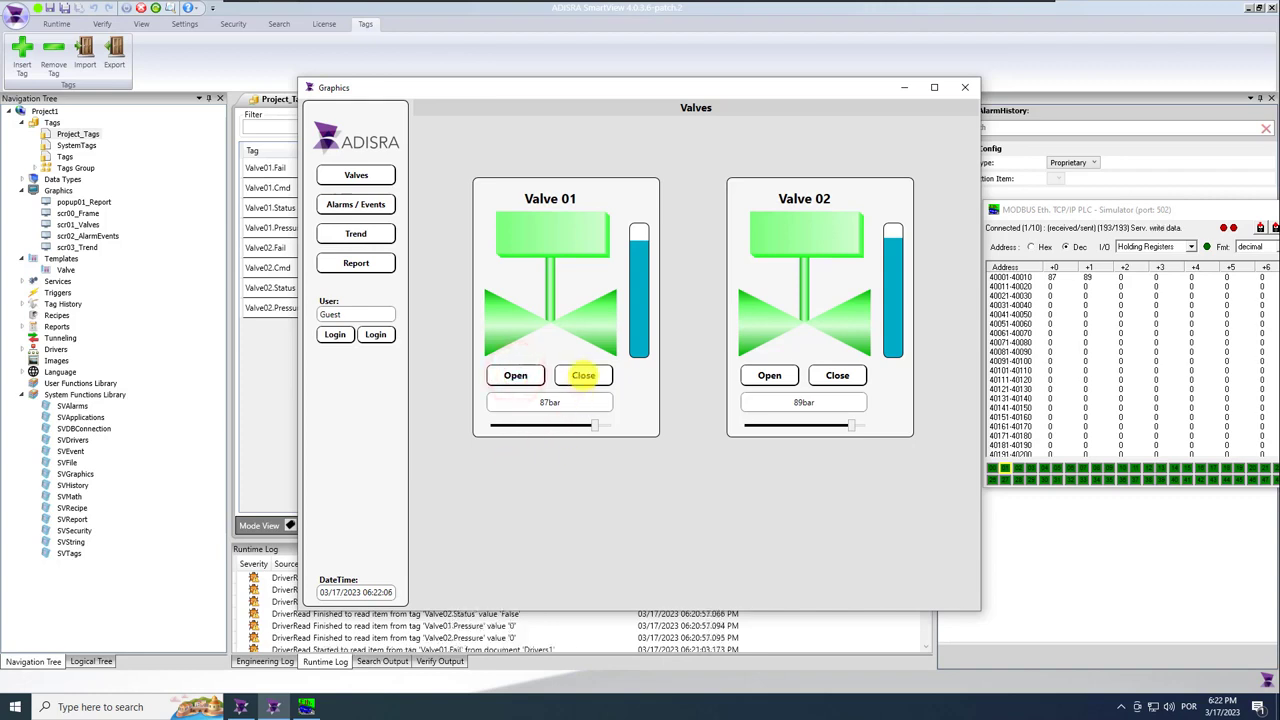
left_click(366, 204)
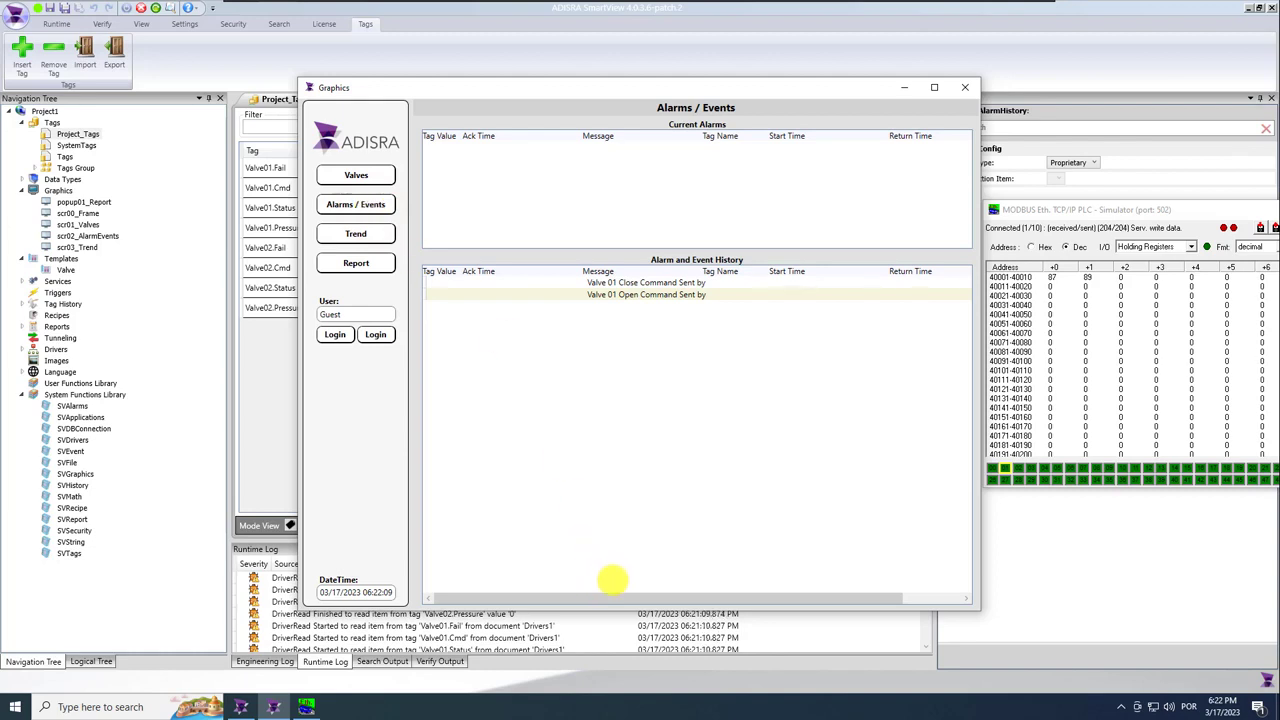
left_click(618, 284)
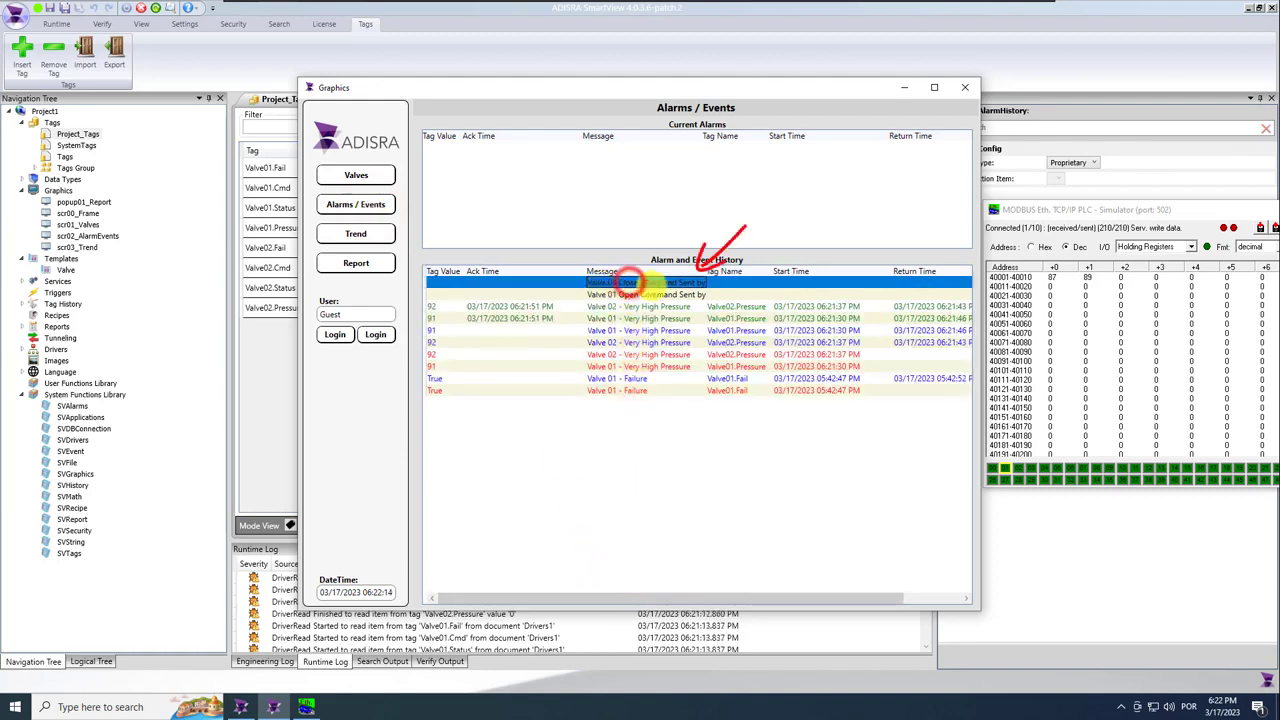
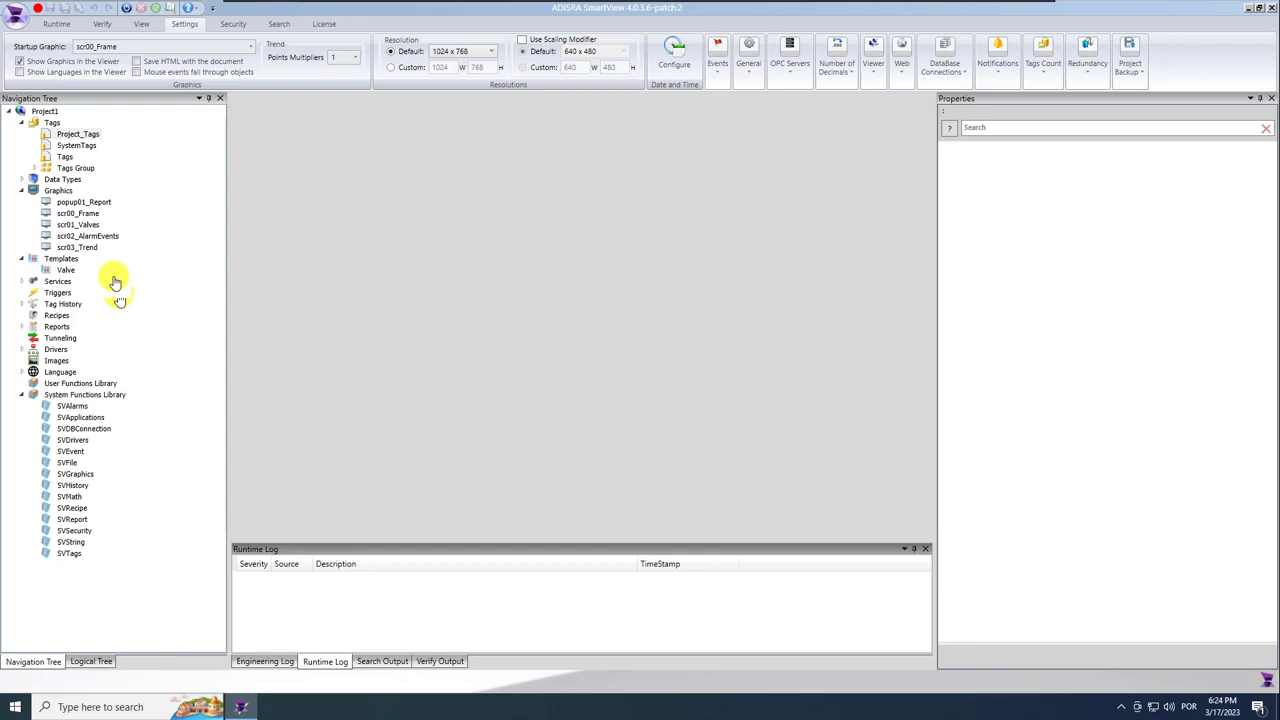
Give scr03_Trend a light grey background (RGB about 226,226,226) and save the screen.
double_click(87, 248)
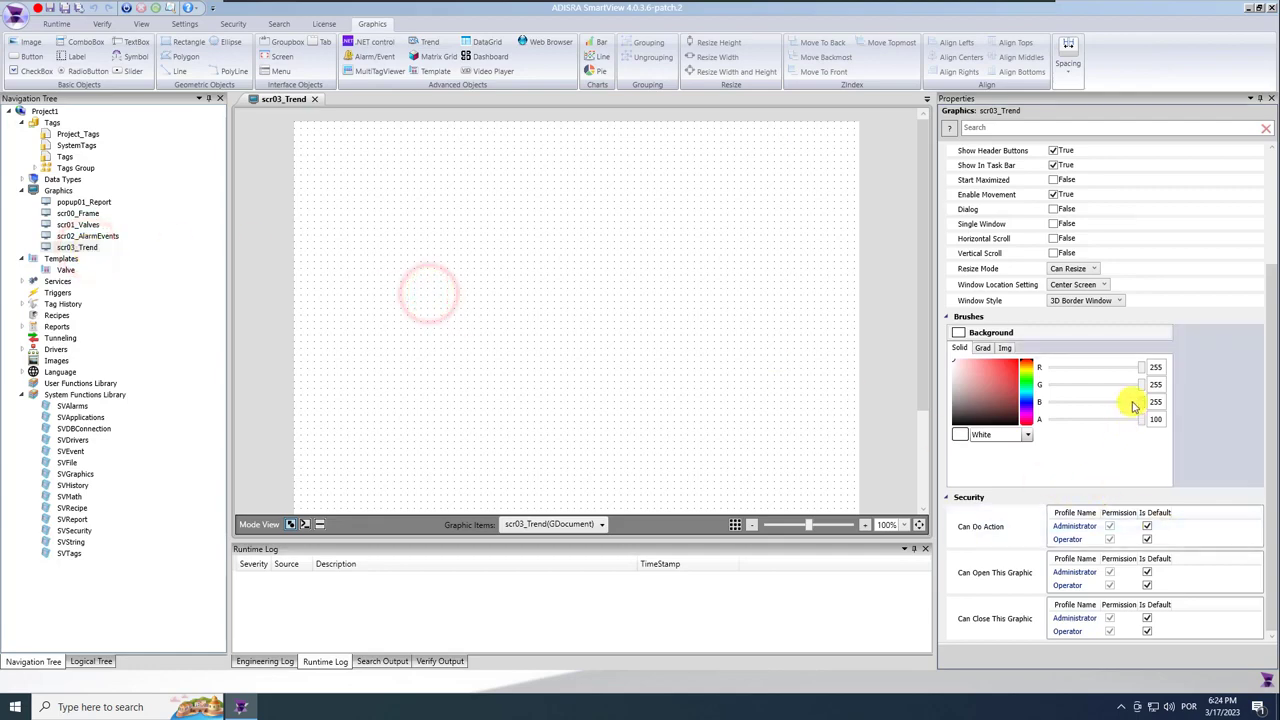
left_click(1158, 367)
type("224")
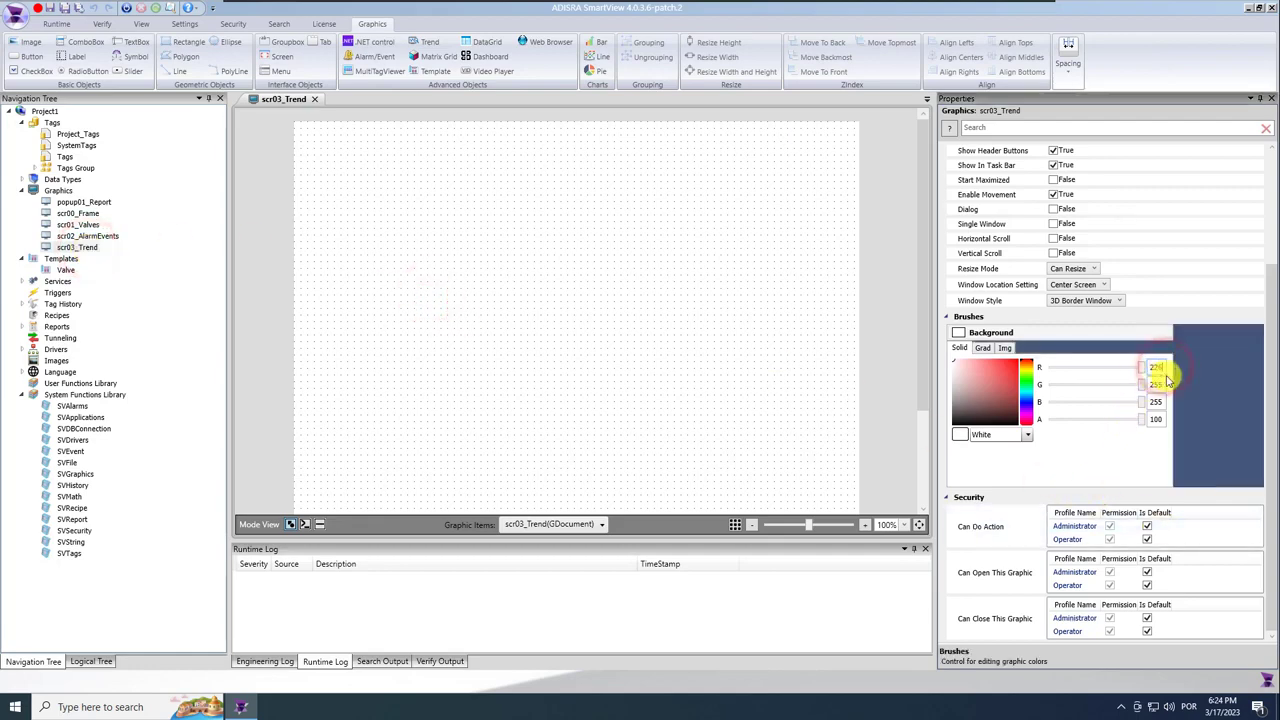
left_click(1163, 384)
type("225")
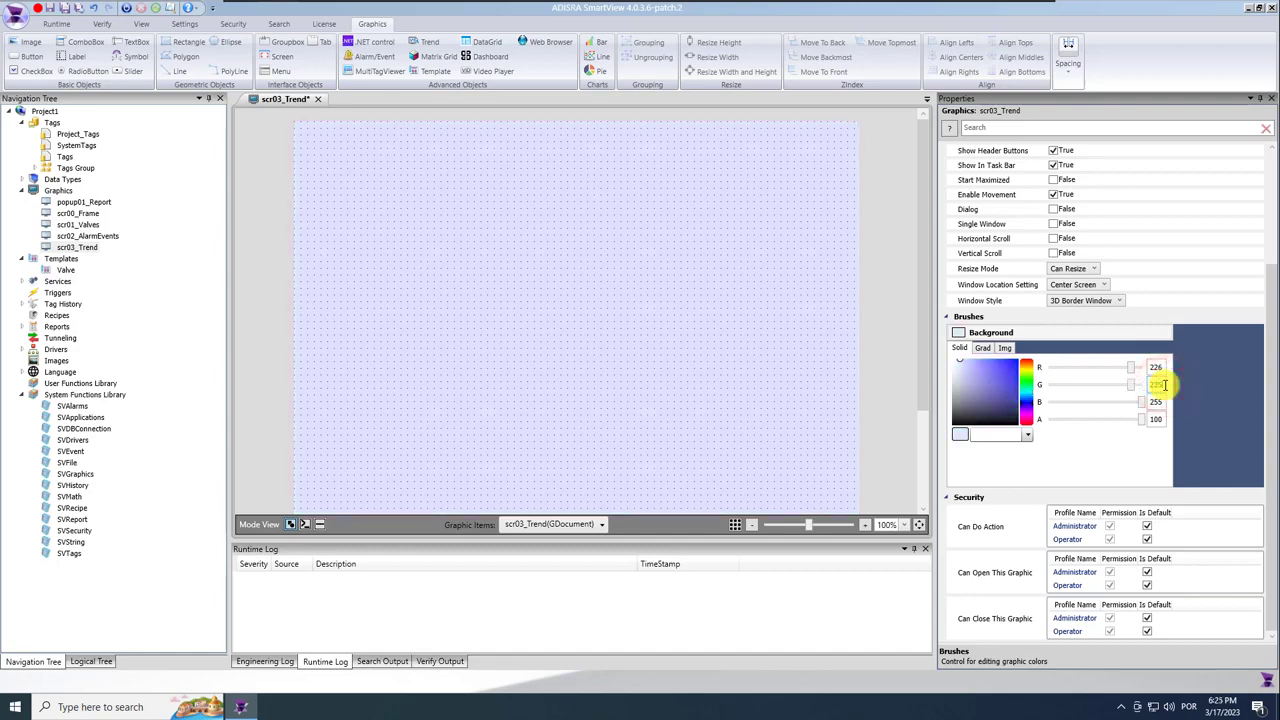
left_click(1157, 401)
type("226")
key("Return")
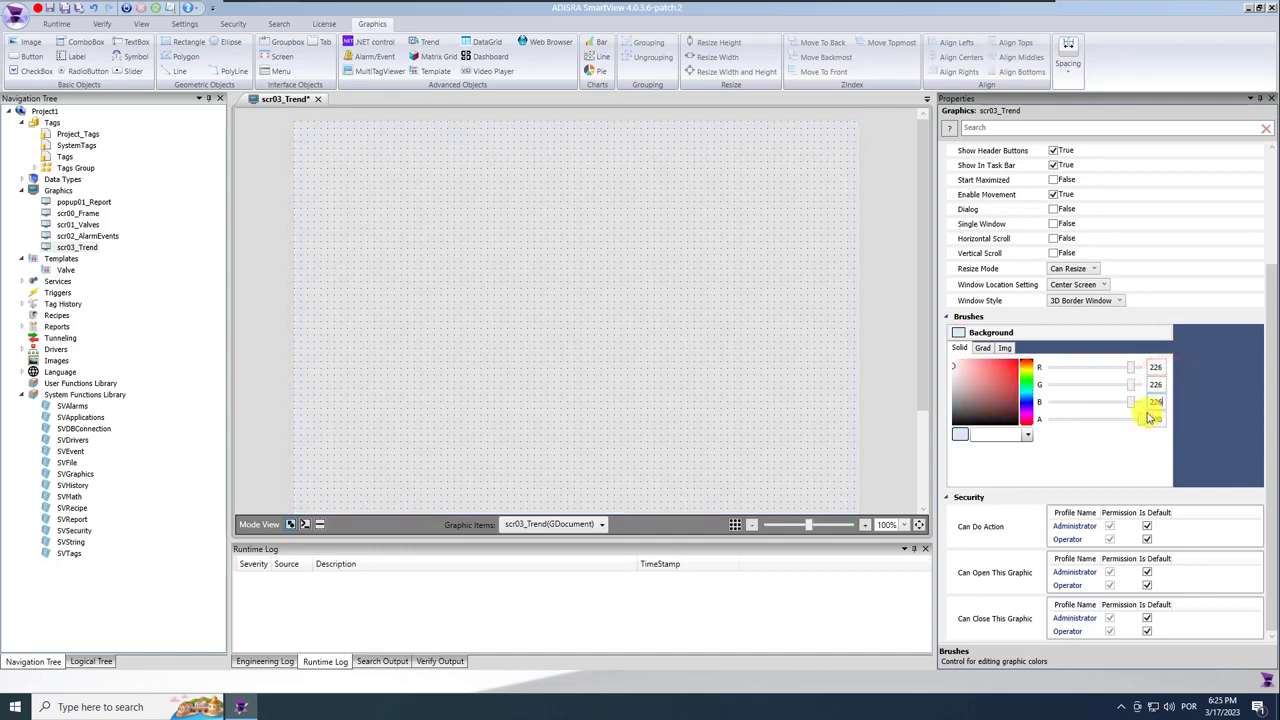
key("ctrl+s")
scroll(707, 238, "down", 1)
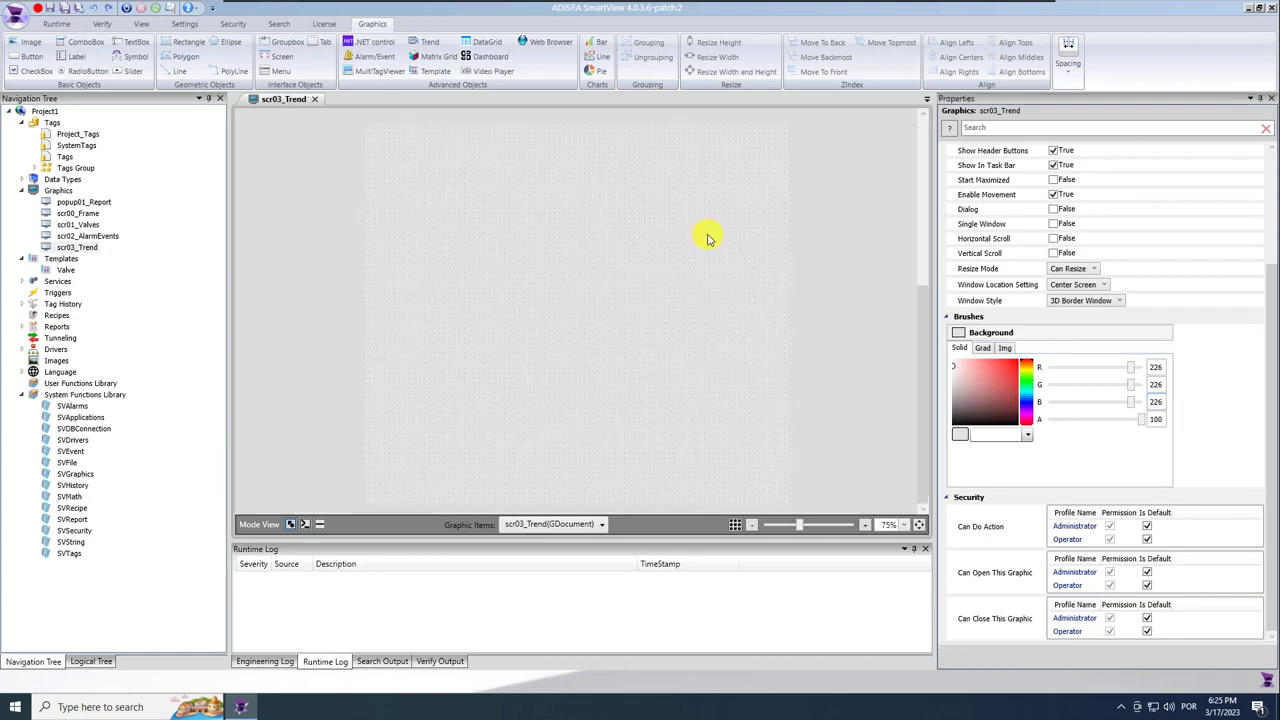
left_click(328, 270)
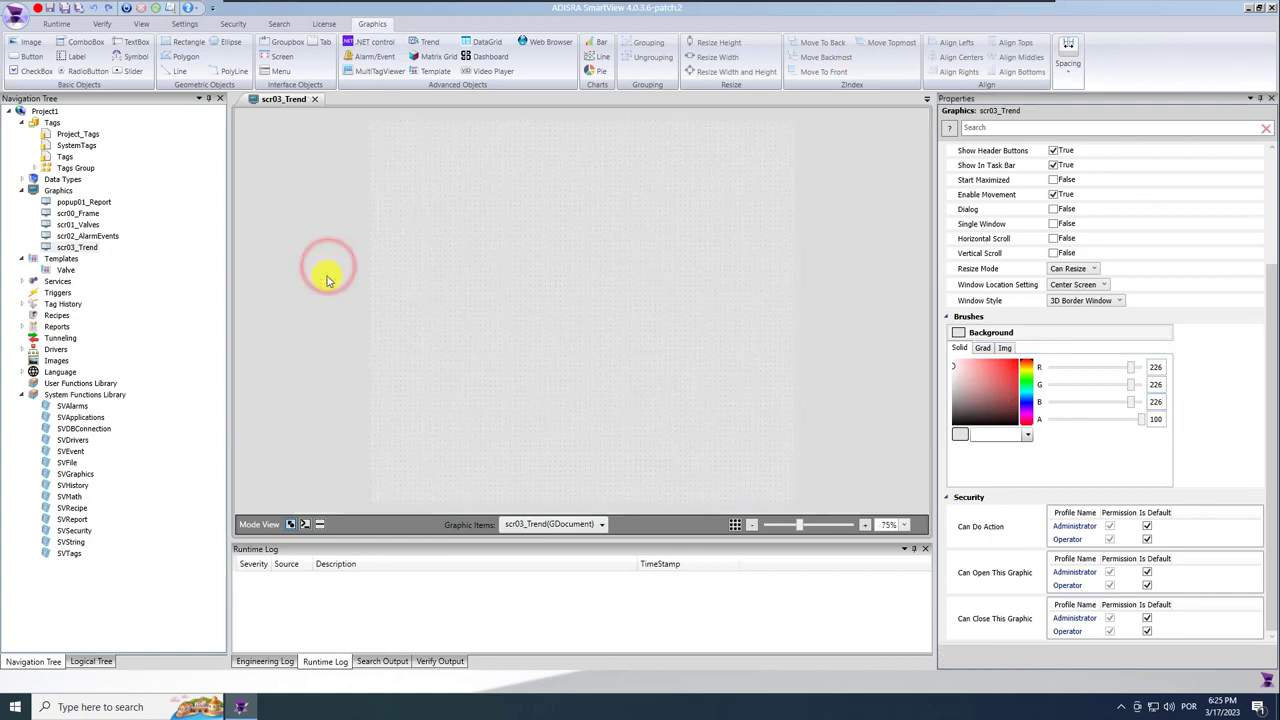
Copy the header bar and title from scr02_AlarmEvents and paste them onto scr03_Trend.
left_click(73, 236)
left_click(563, 130)
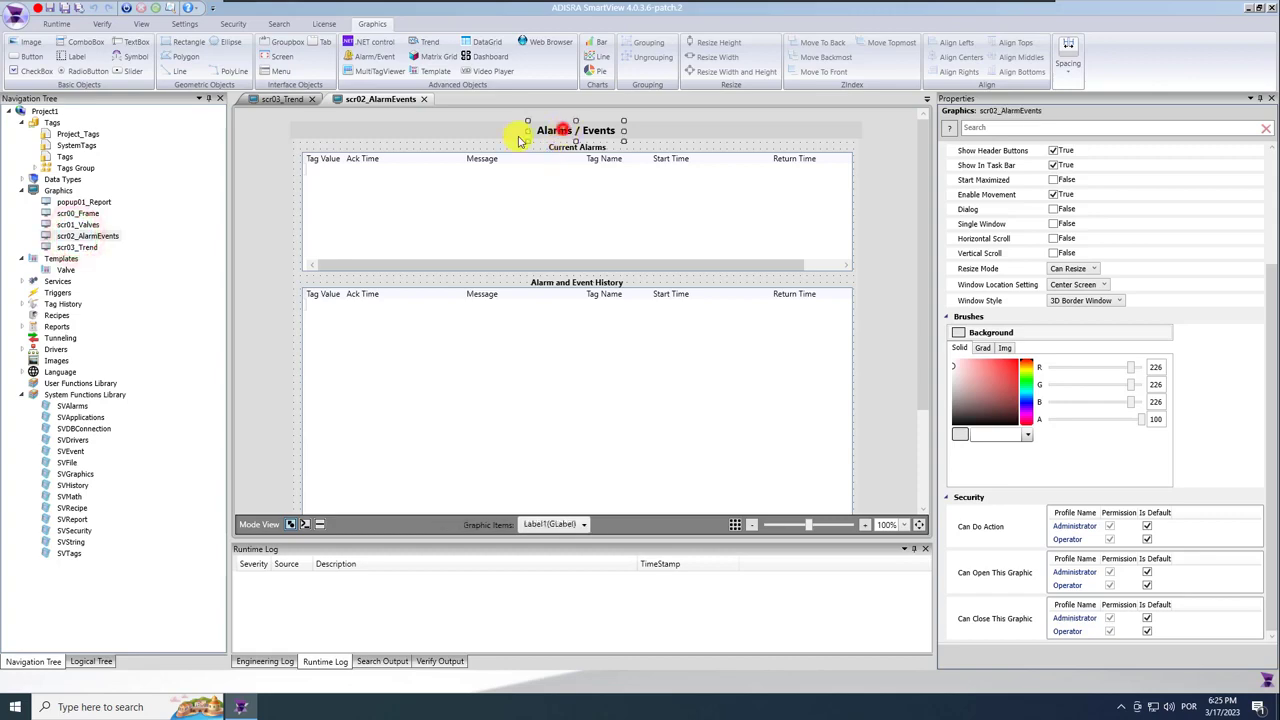
left_click(493, 132, "ctrl")
key("ctrl+c")
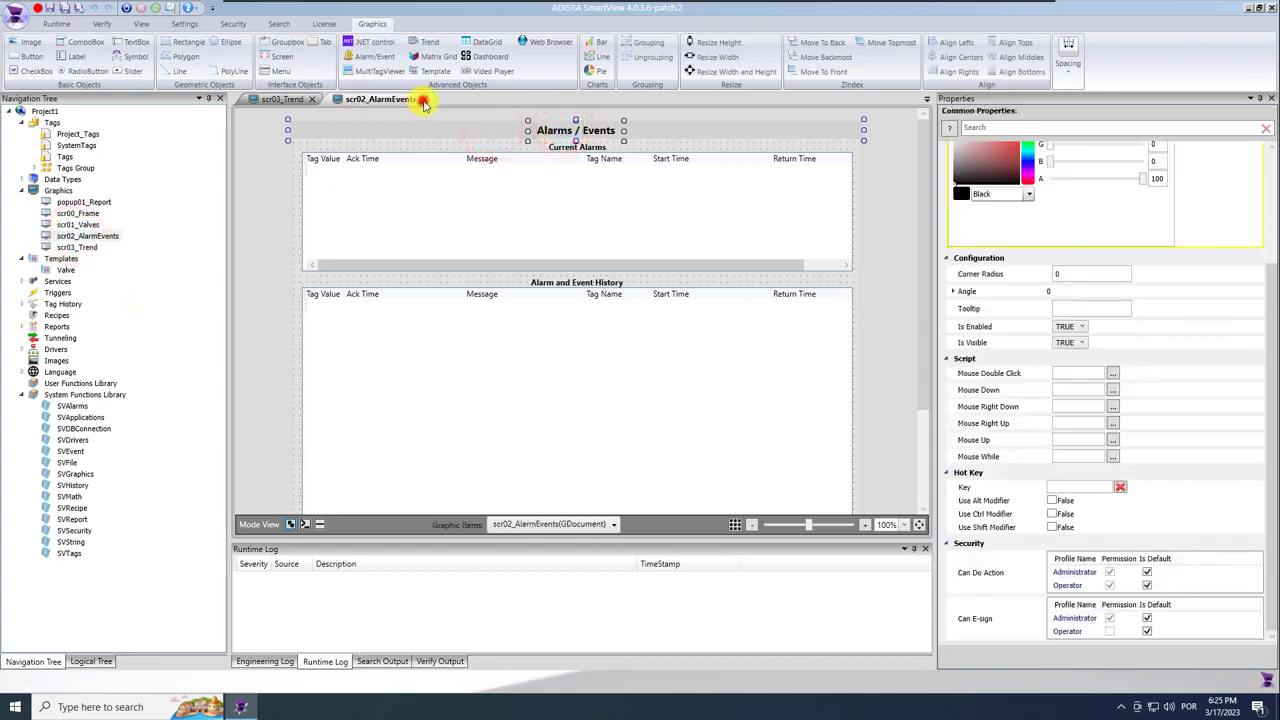
left_click(423, 99)
left_click(277, 205)
key("ctrl+v")
Change the pasted title label's text to 'Trend'.
left_click(592, 185)
left_click(595, 130)
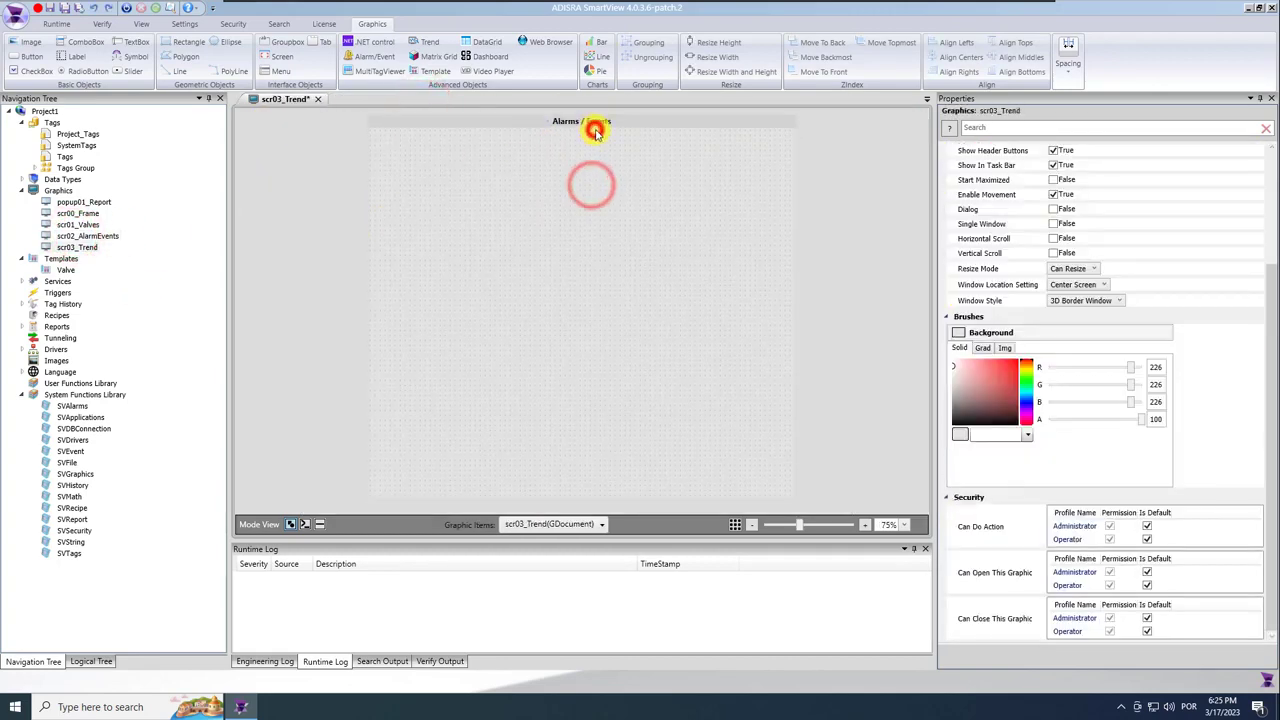
left_click(600, 121)
scroll(1118, 234, "up", 3)
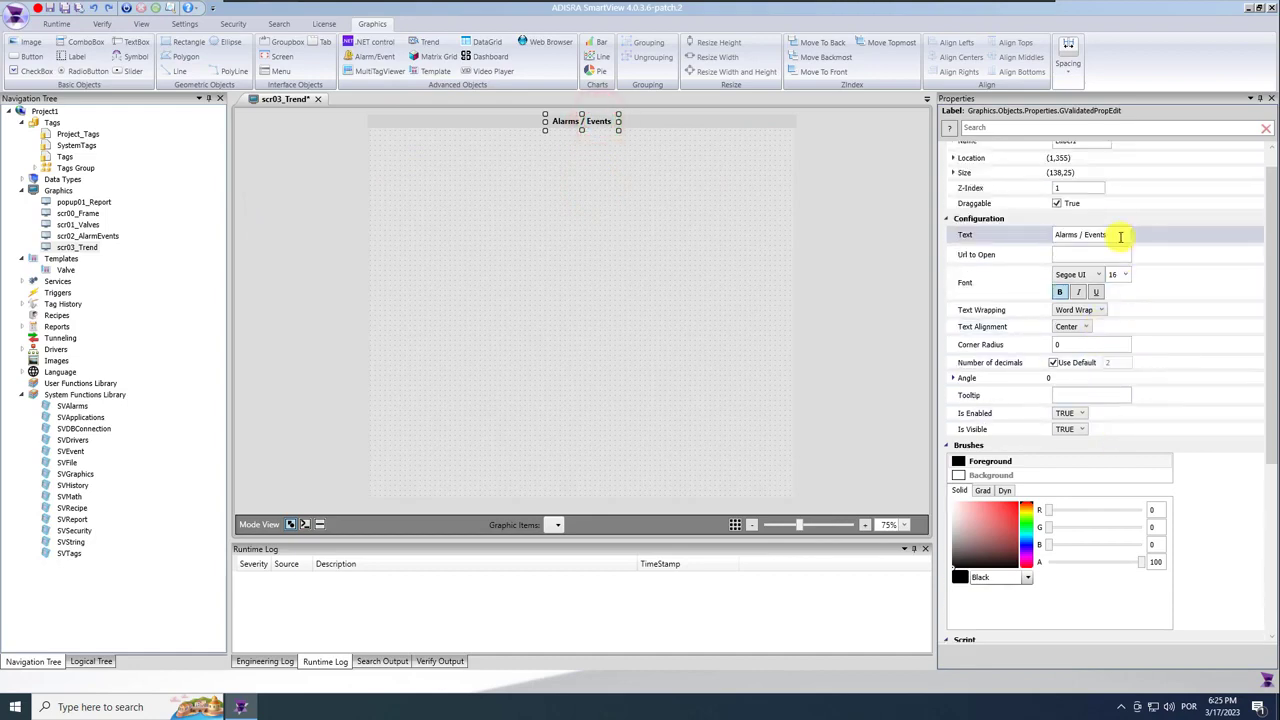
left_click(1121, 236)
type("Tren")
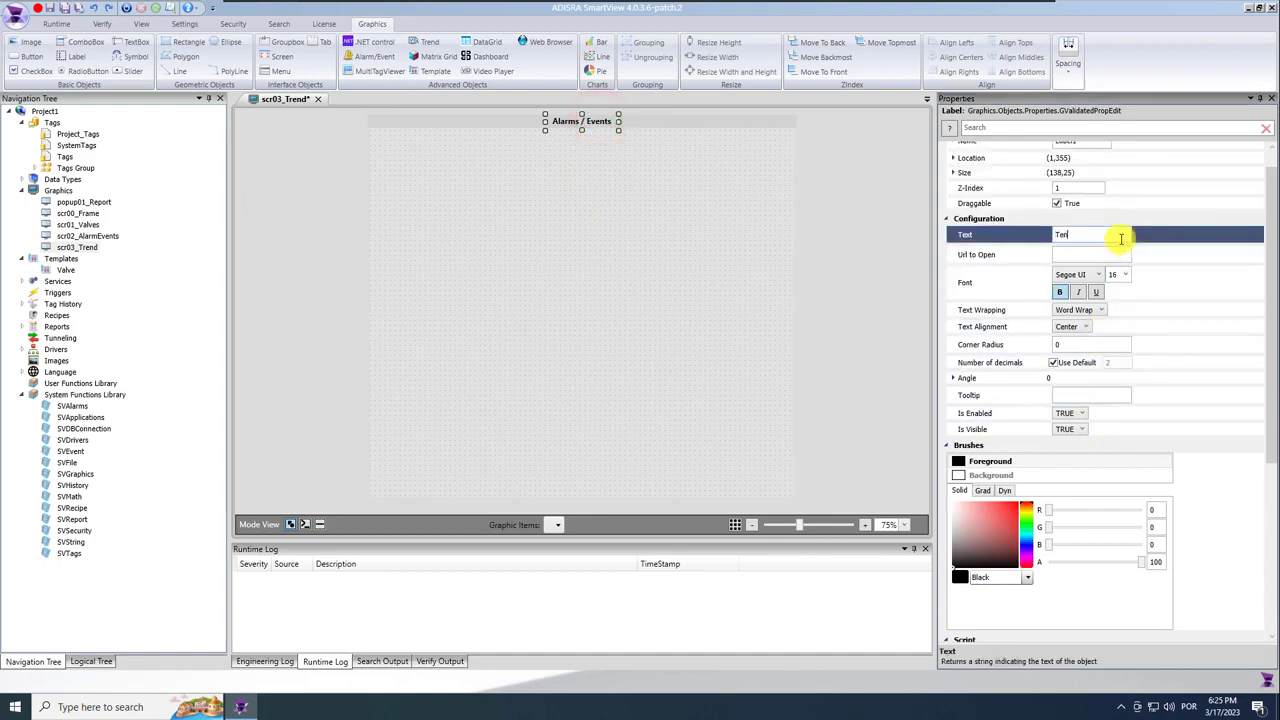
type("d")
left_click(589, 166)
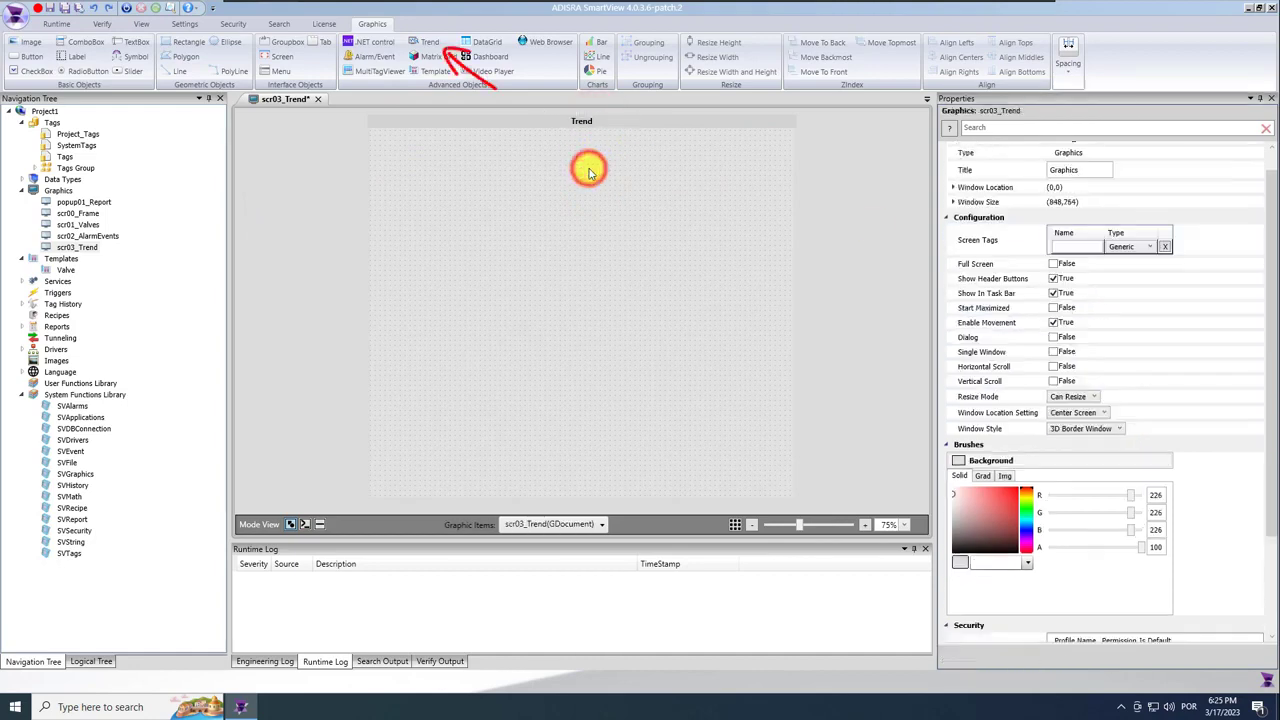
Draw a Trend chart across the scr03_Trend canvas and adjust its size and position.
left_click(425, 42)
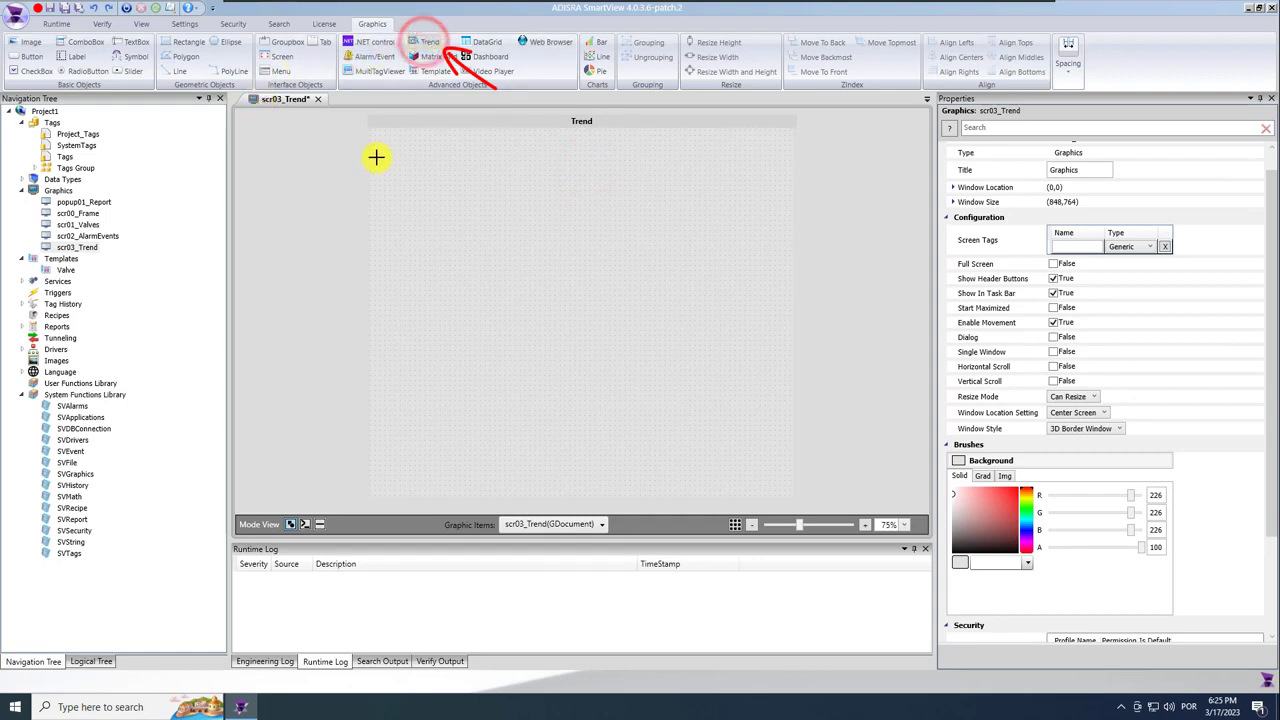
mouse_move(372, 168)
left_mouse_down()
mouse_move(683, 330)
mouse_move(792, 431)
left_mouse_up()
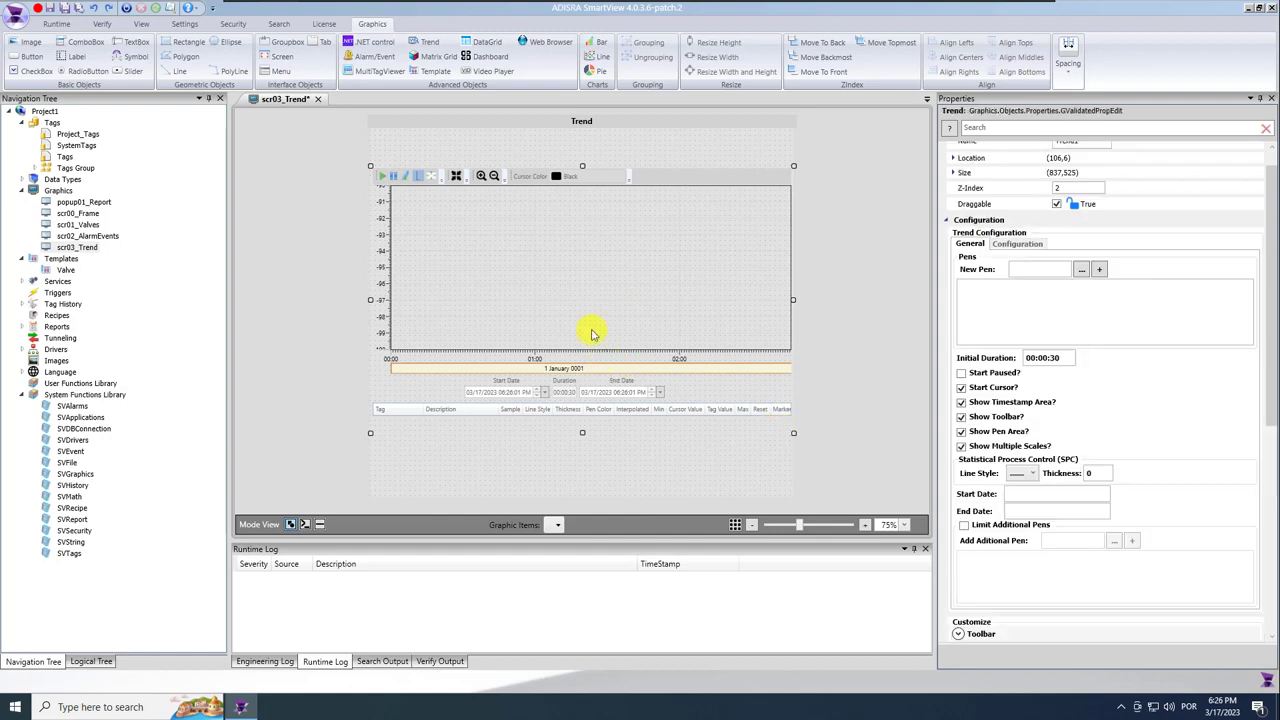
left_click_drag(588, 314, 610, 316)
left_click_drag(582, 441, 583, 487)
left_click_drag(599, 397, 600, 397)
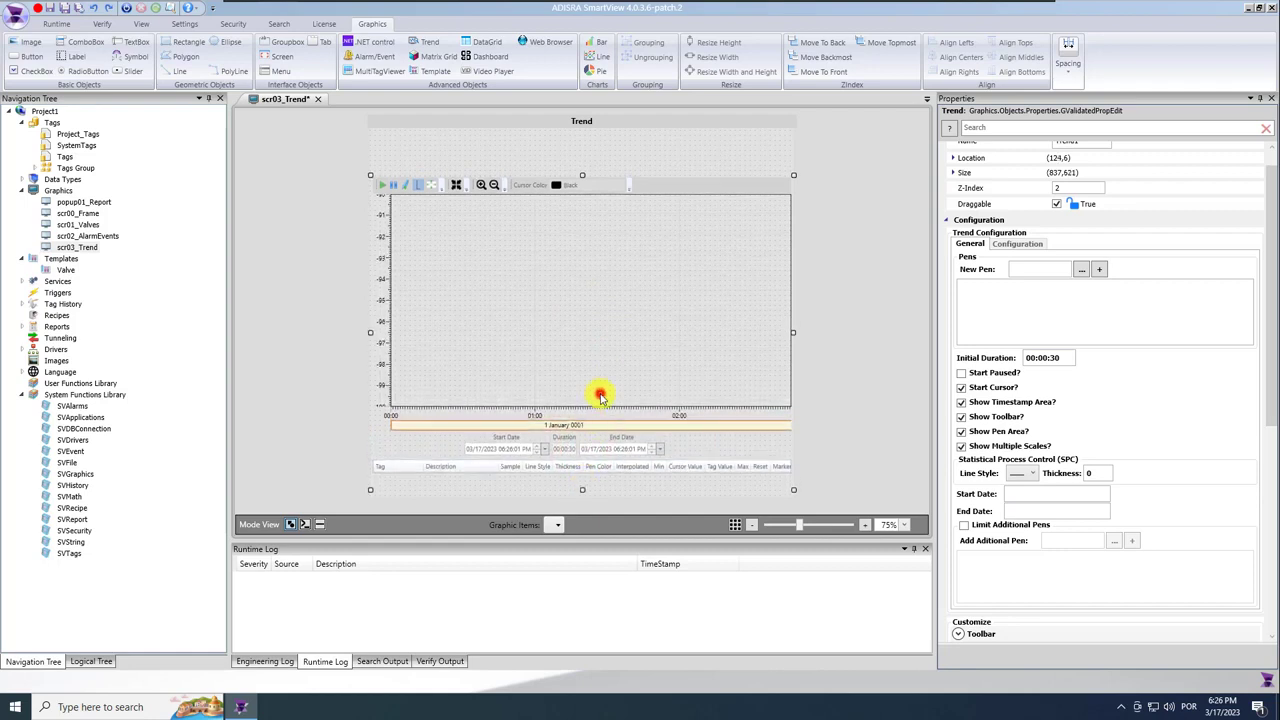
left_click(1040, 271)
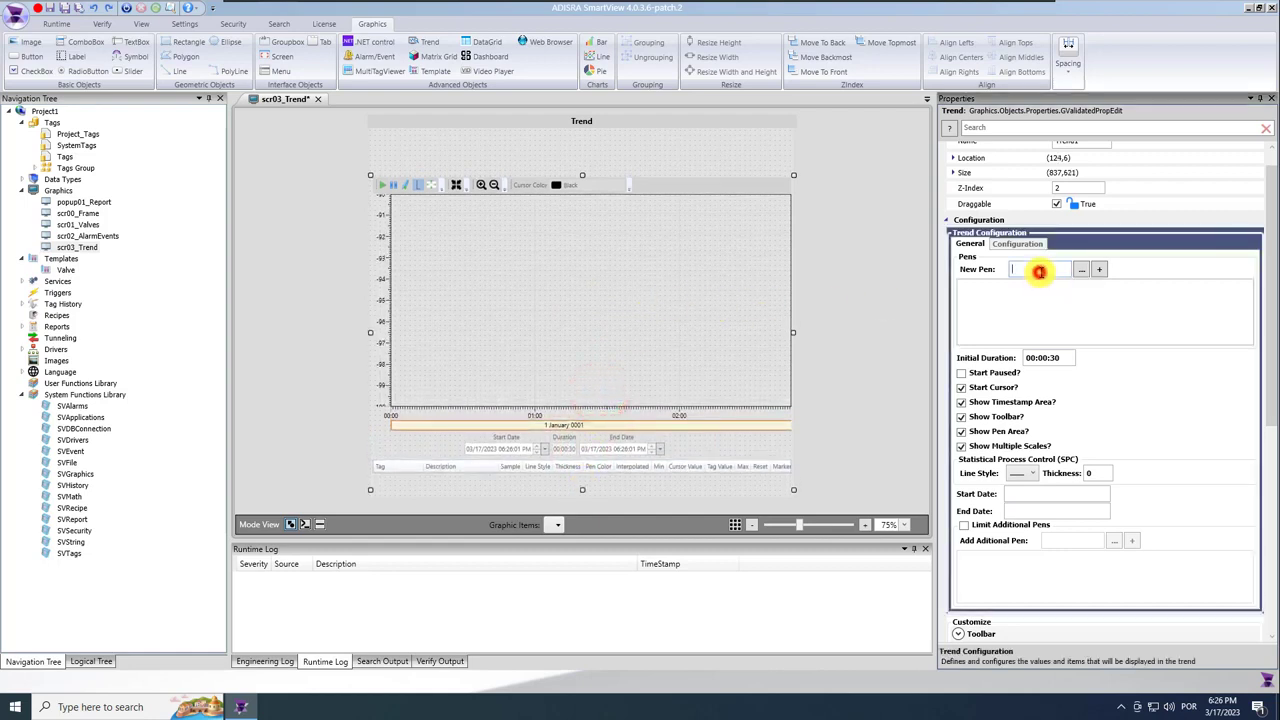
type("@valve01")
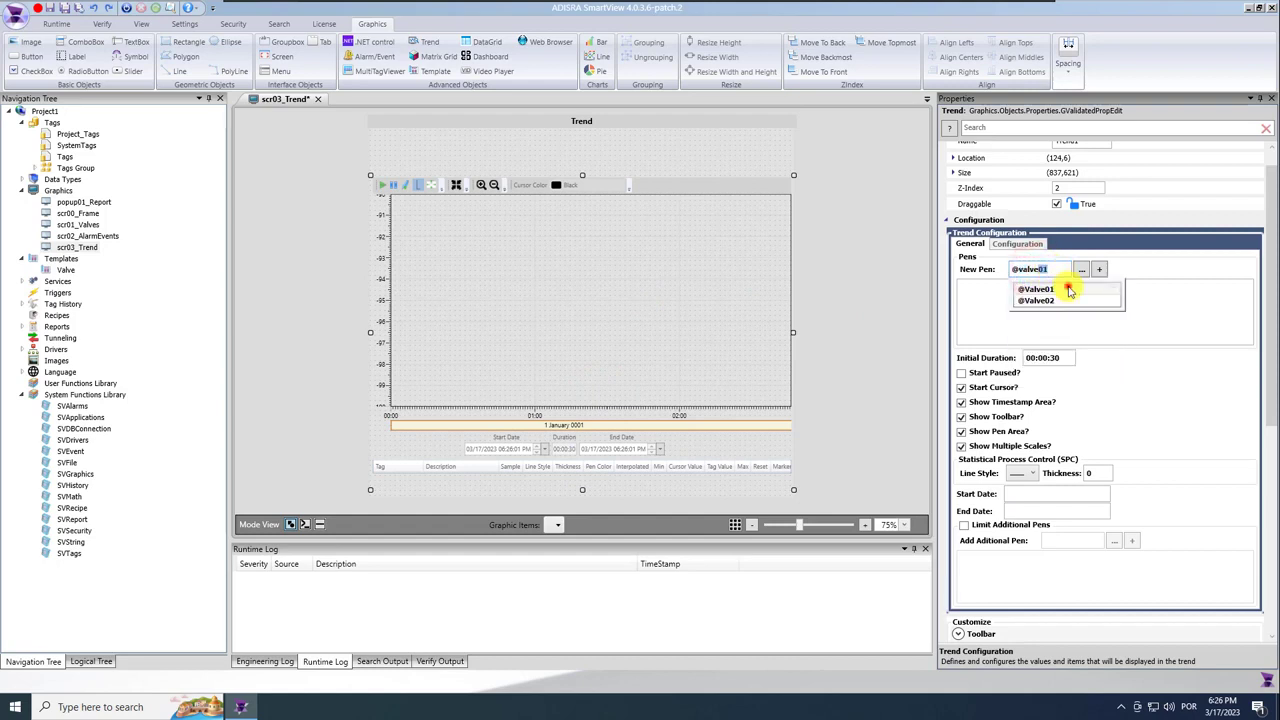
left_click(1068, 290)
left_click(1068, 287)
left_click(1098, 270)
left_click(1049, 271)
type("va")
left_click(1059, 301)
left_click(1072, 302)
left_click(1098, 270)
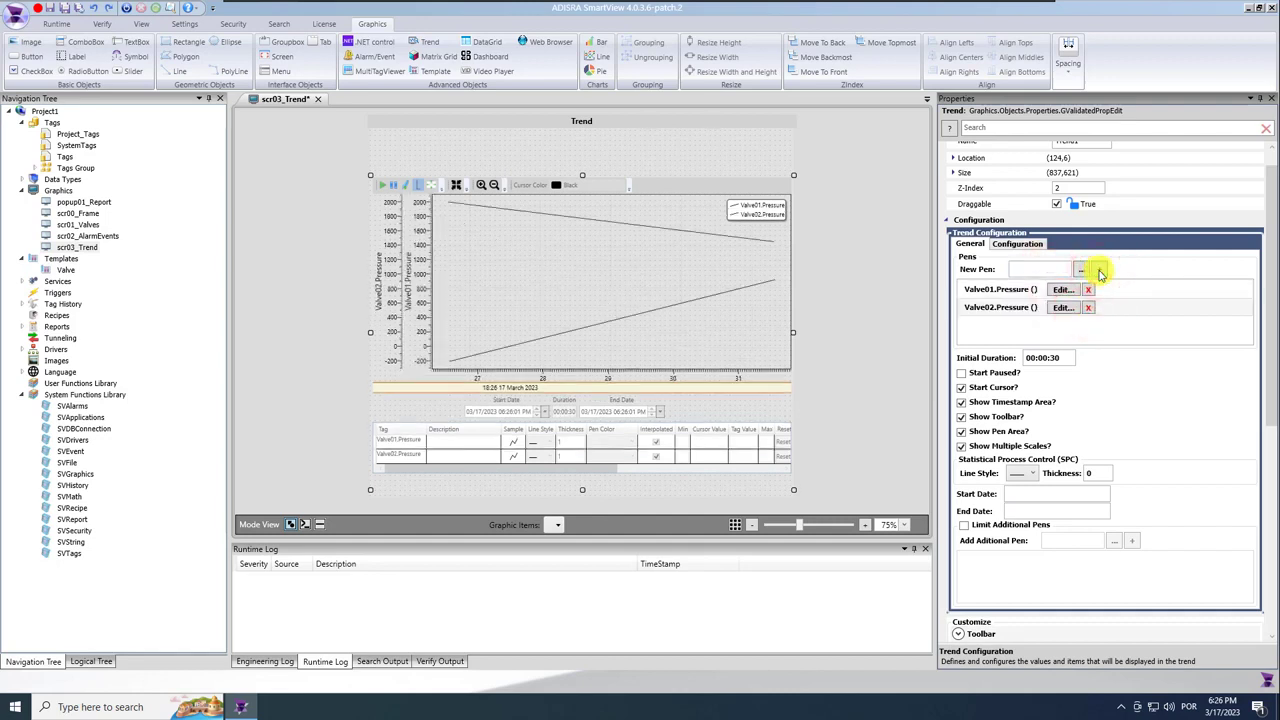
Set the trend's initial duration to 4 minutes, keeping the toolbar and timestamp area visible.
left_click(1045, 360)
type("4:")
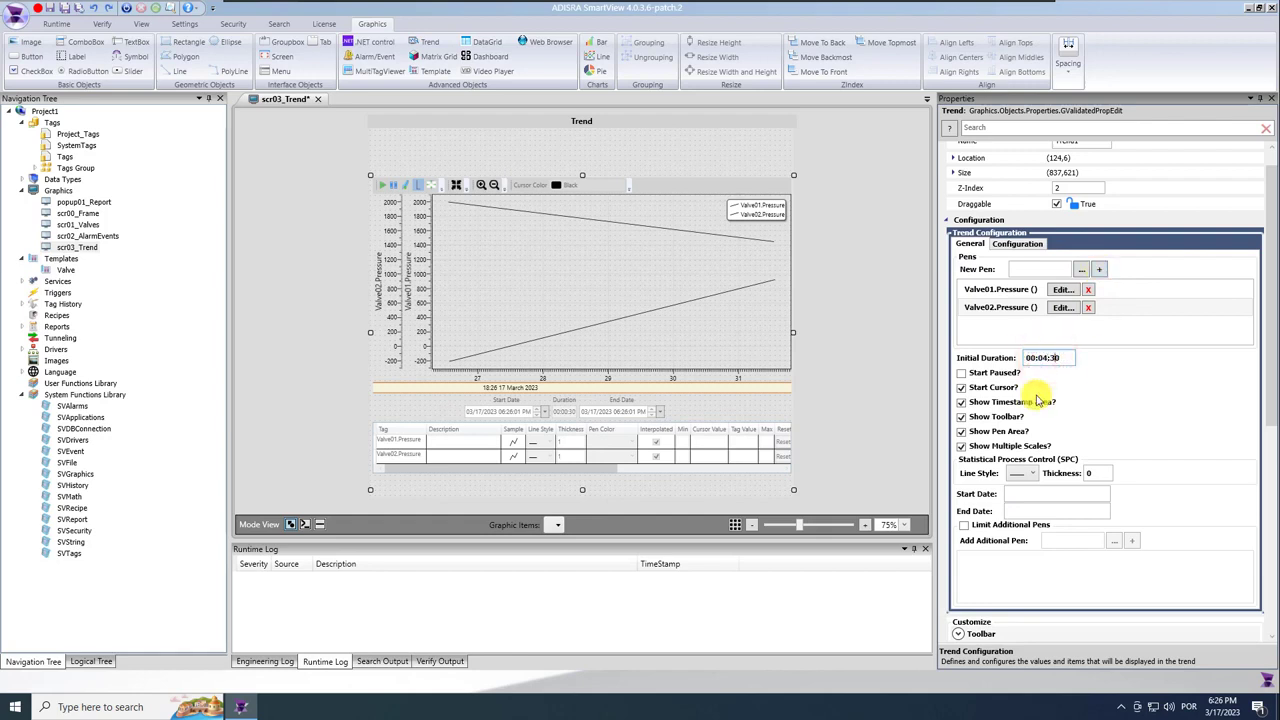
left_click(961, 417)
left_click(961, 417)
left_click(961, 402)
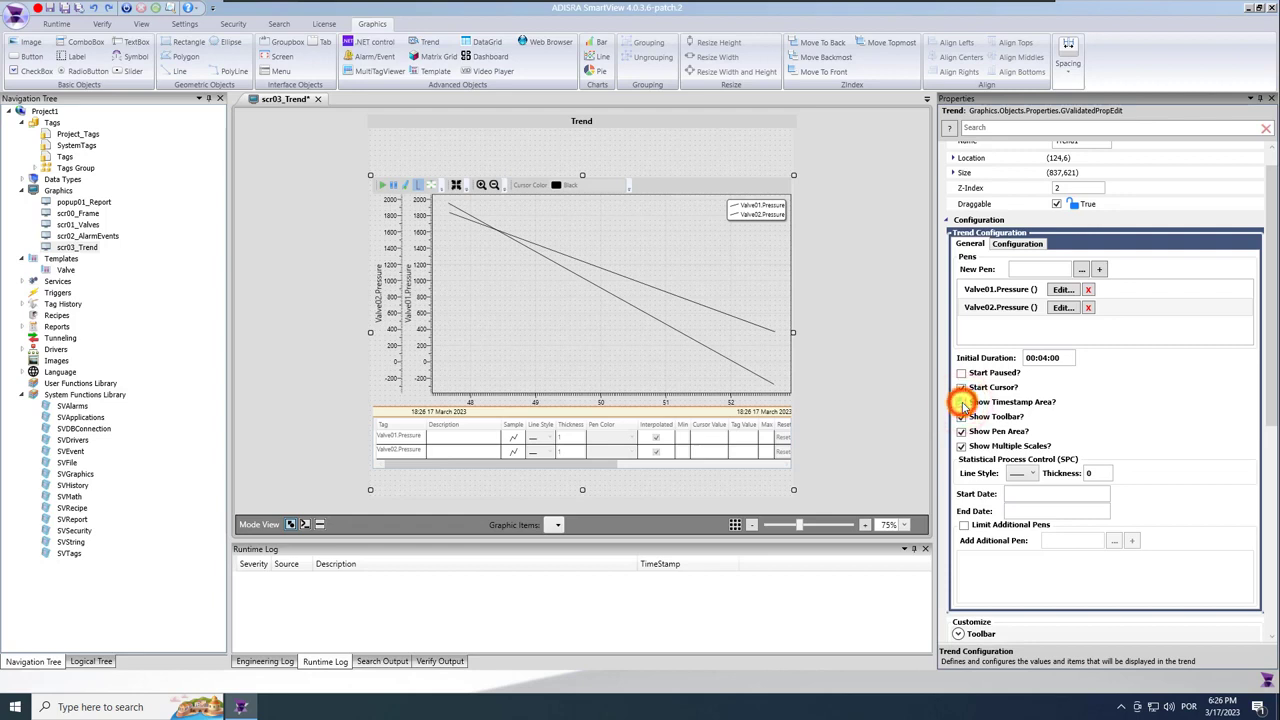
left_click(961, 402)
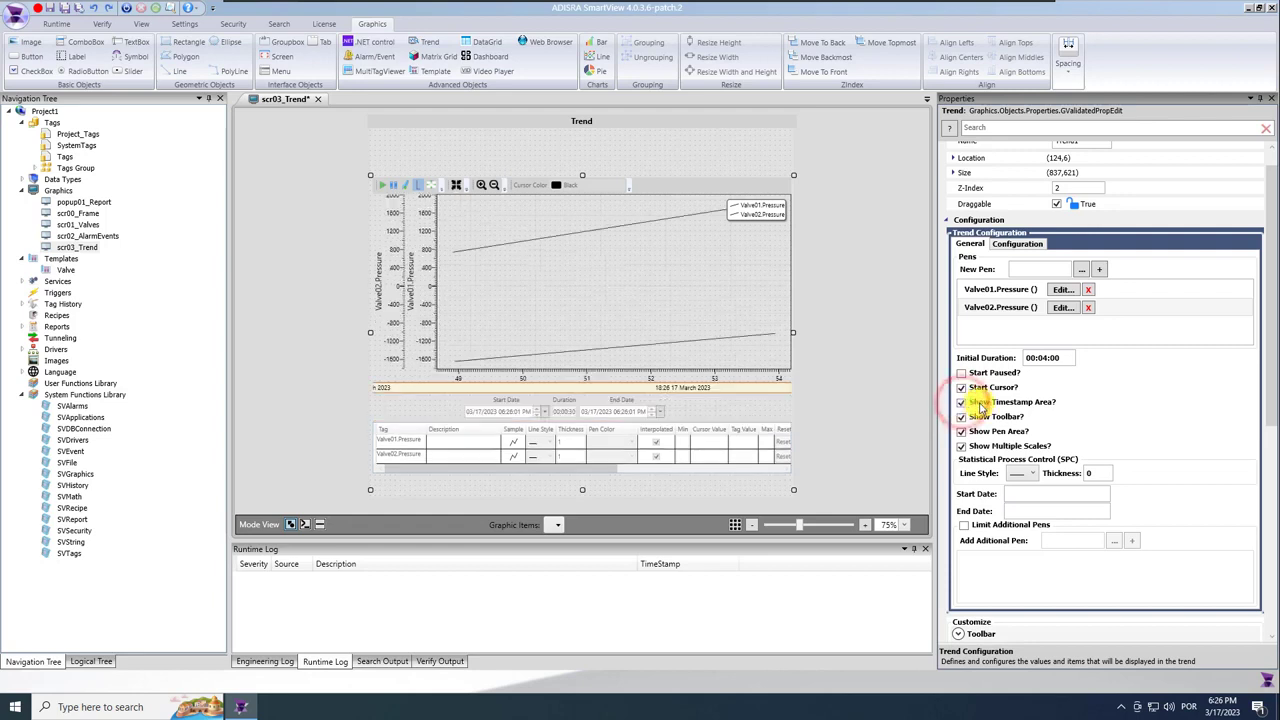
Make the Valve01.Pressure pen red with line thickness 3.
left_click(1020, 245)
left_click(1049, 258)
left_click(1087, 257)
left_click(1087, 256)
left_click(1066, 275)
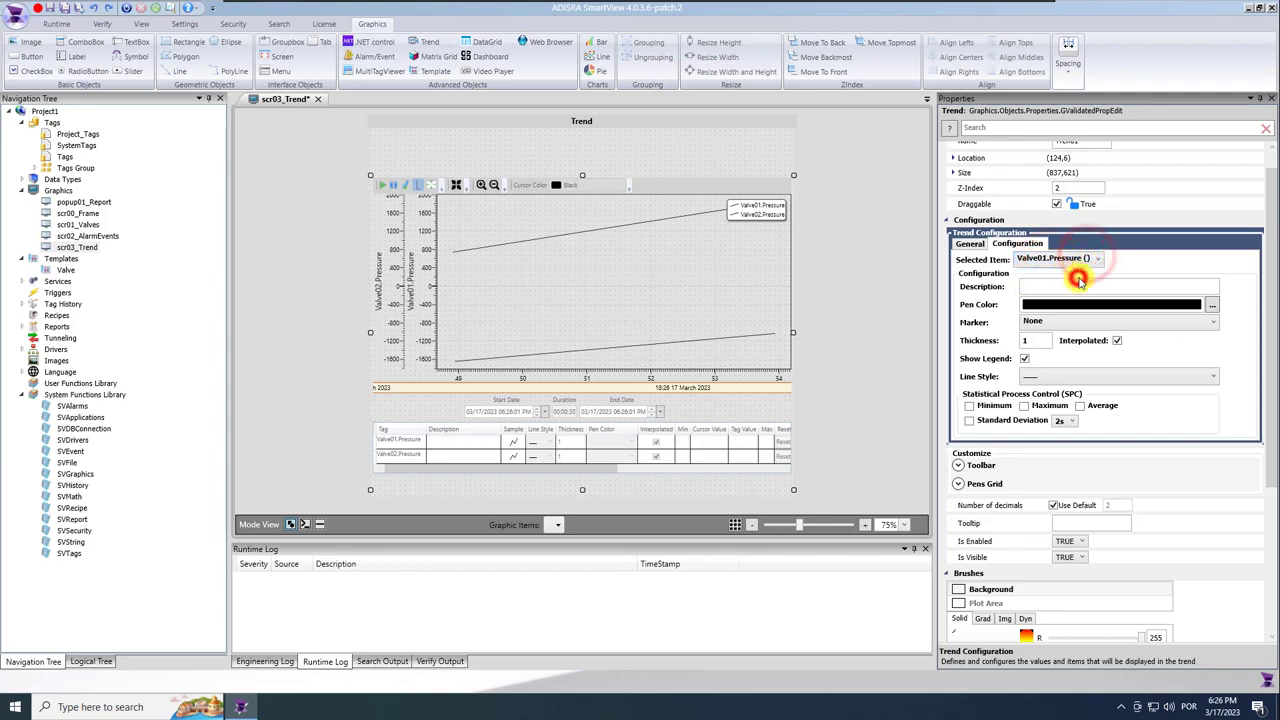
left_click(1212, 305)
left_click(583, 297)
left_click(669, 426)
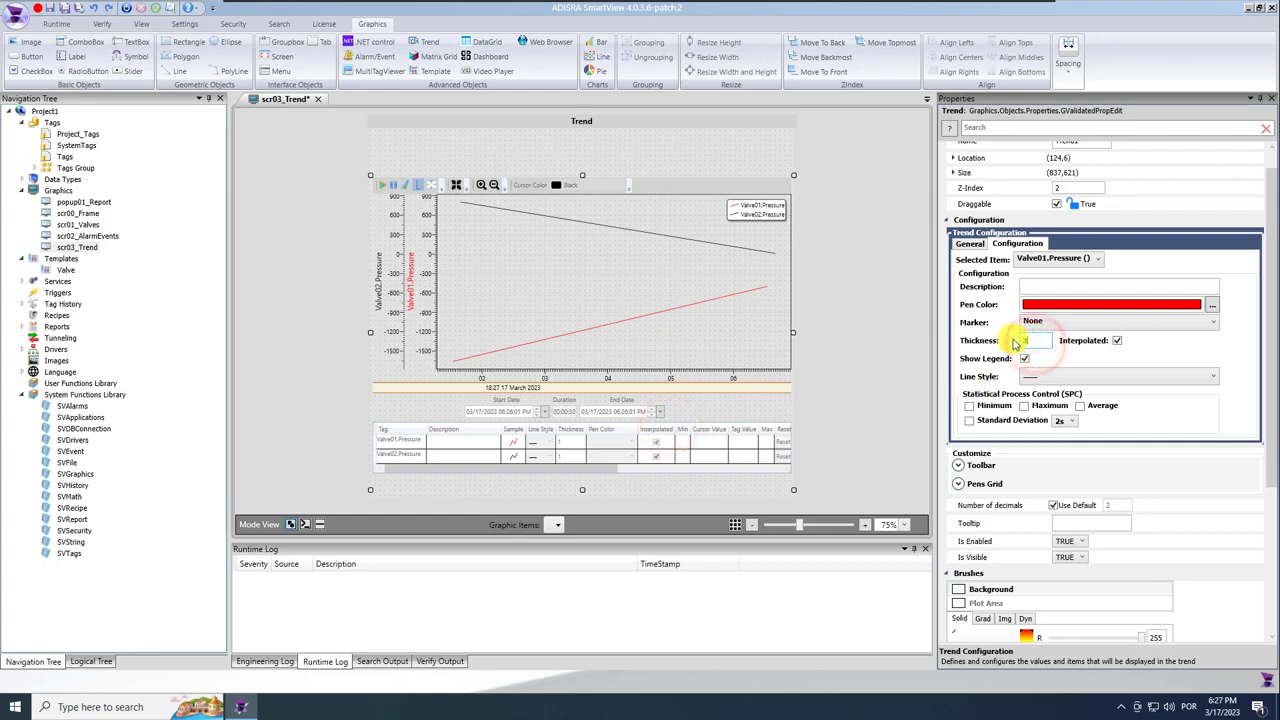
type("3")
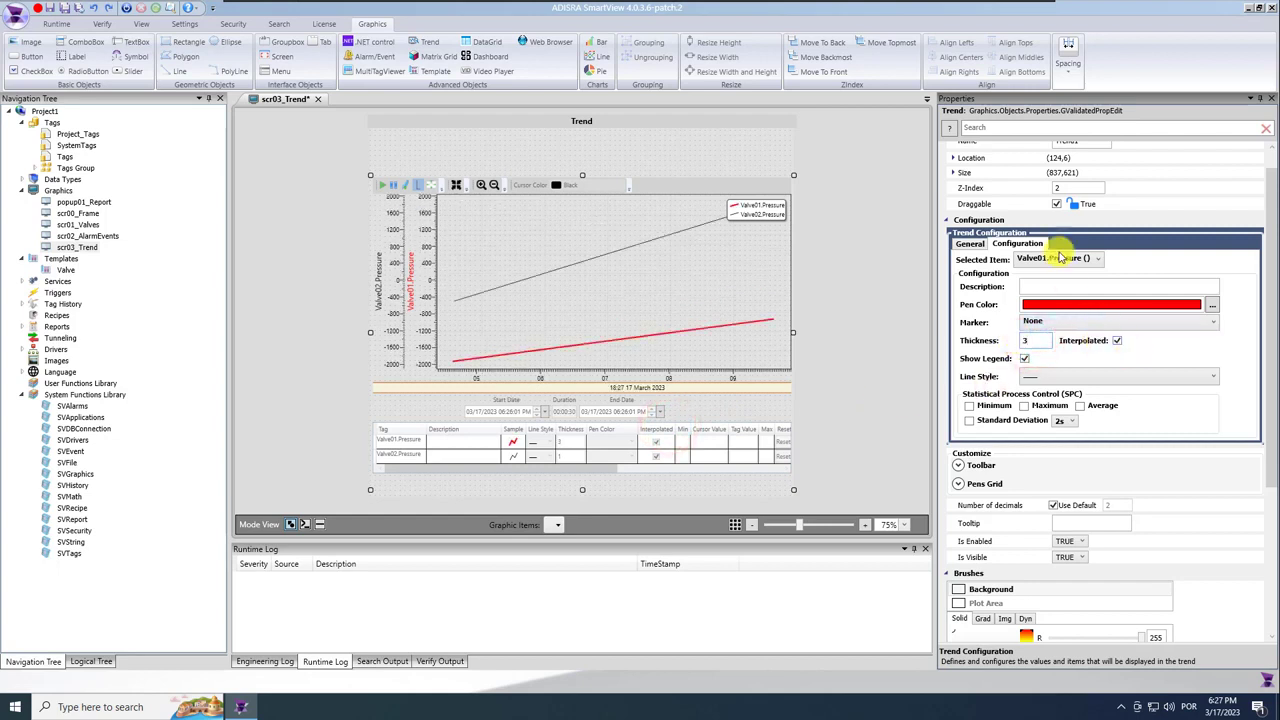
Make the Valve02.Pressure pen blue with thickness 3 and save the project.
left_click(1075, 261)
left_click(1050, 283)
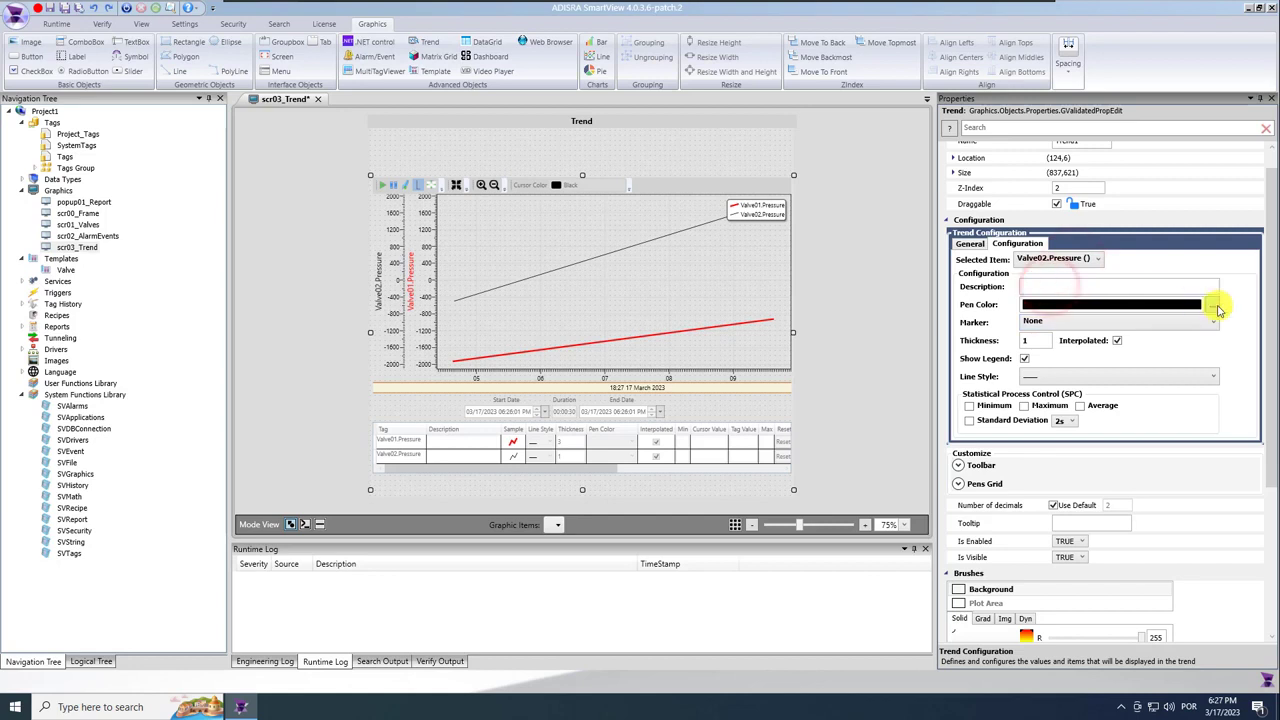
left_click(1213, 305)
left_click(605, 335)
left_click(596, 314)
left_click(674, 428)
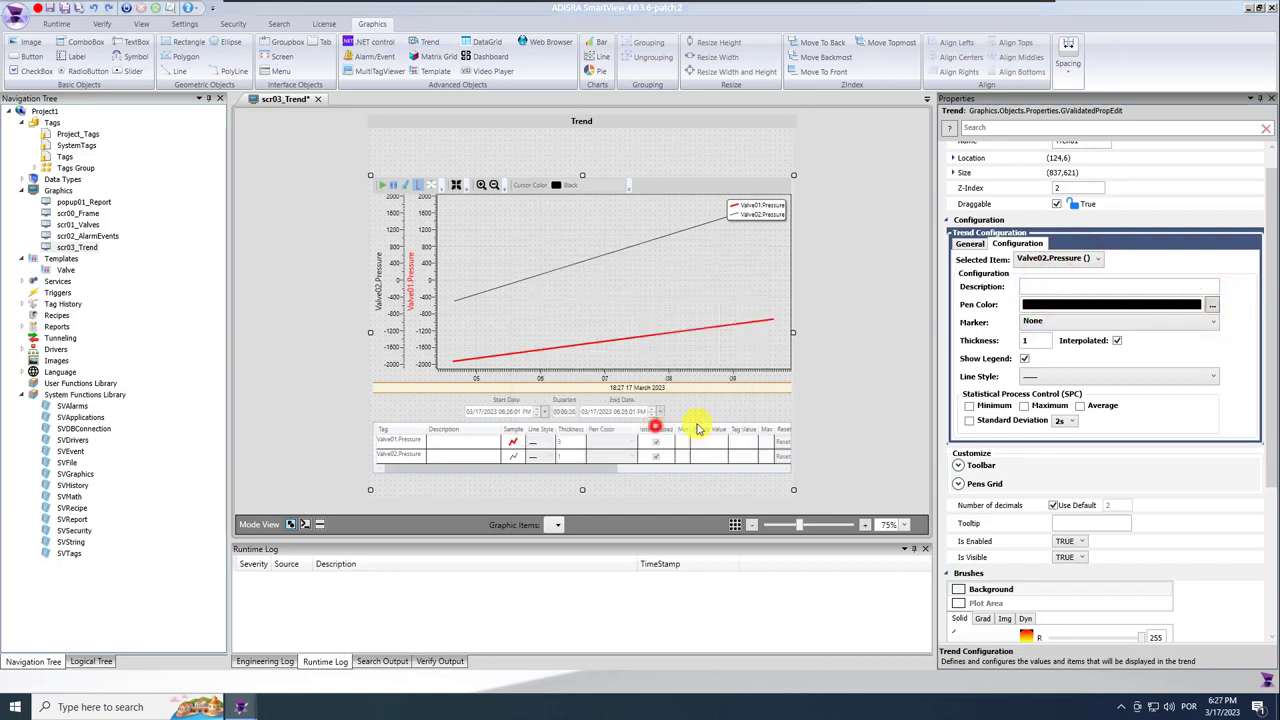
left_click_drag(1035, 341, 1007, 345)
type("3")
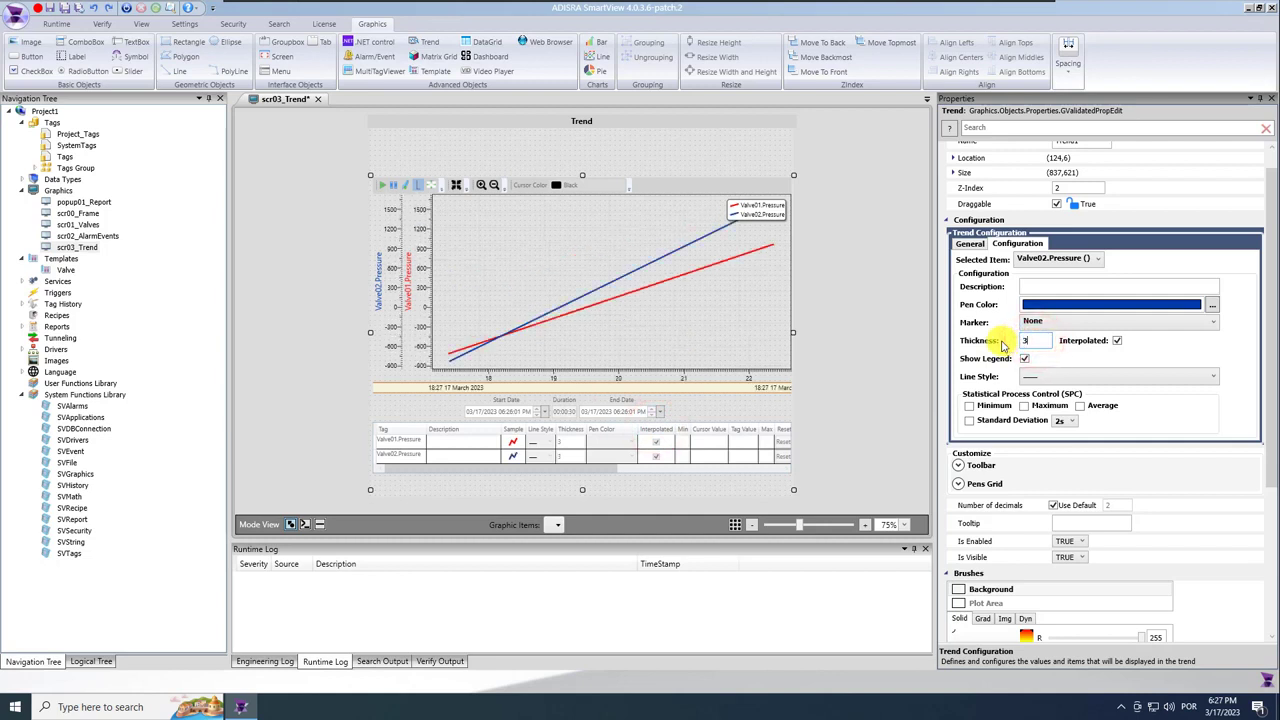
left_click(64, 8)
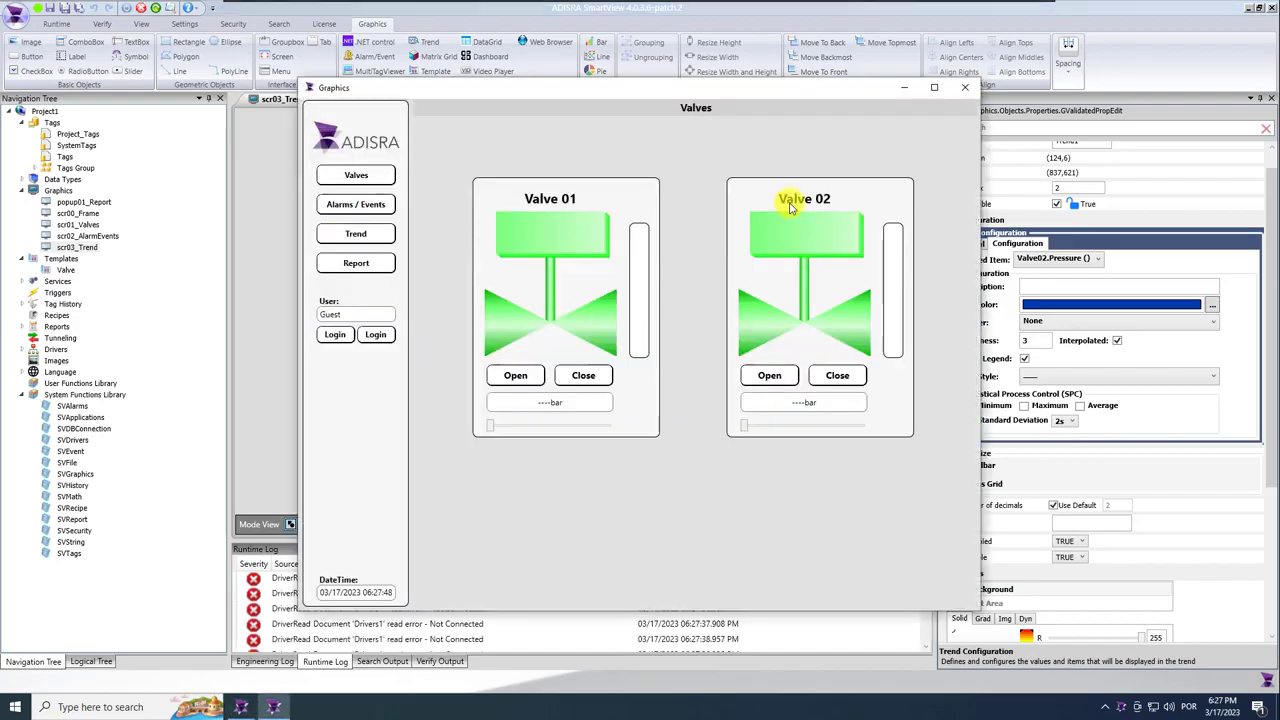
Launch the mod_RSsim simulator beside the runtime and show the runtime's Trend page.
left_click(902, 88)
left_click(1249, 9)
double_click(19, 186)
left_click(735, 392)
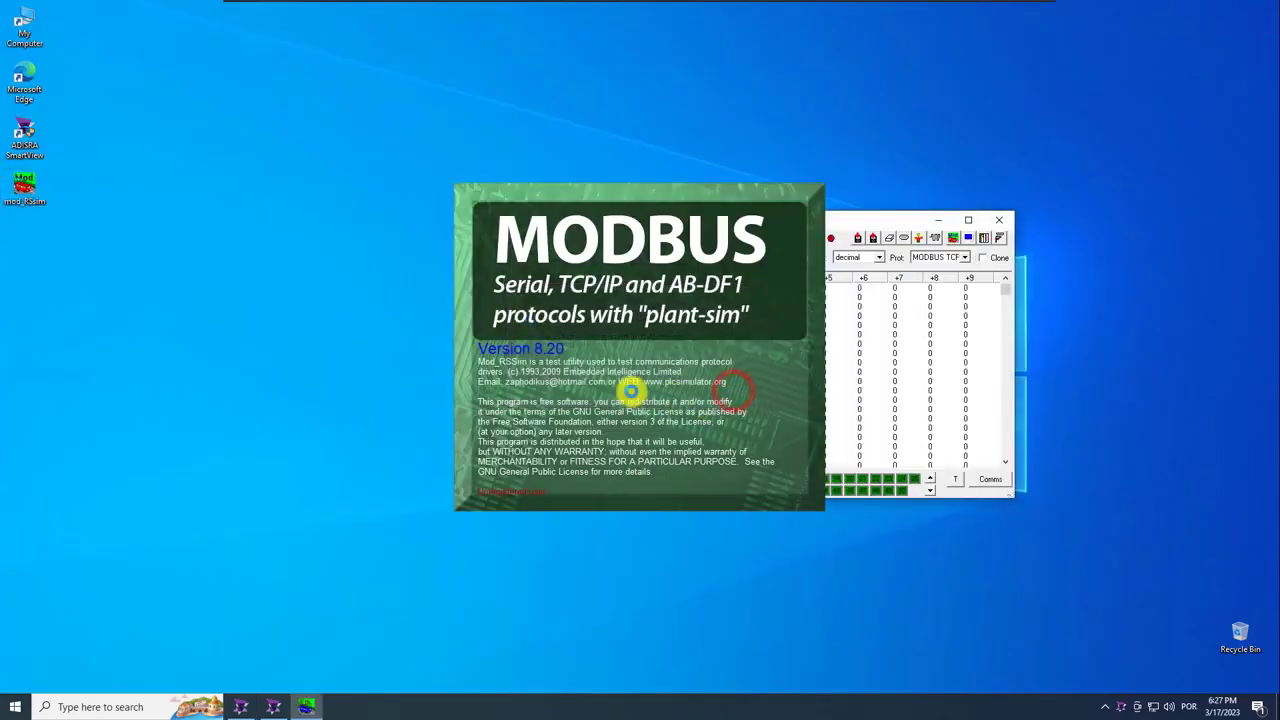
left_click(797, 333)
left_click_drag(743, 221, 1242, 237)
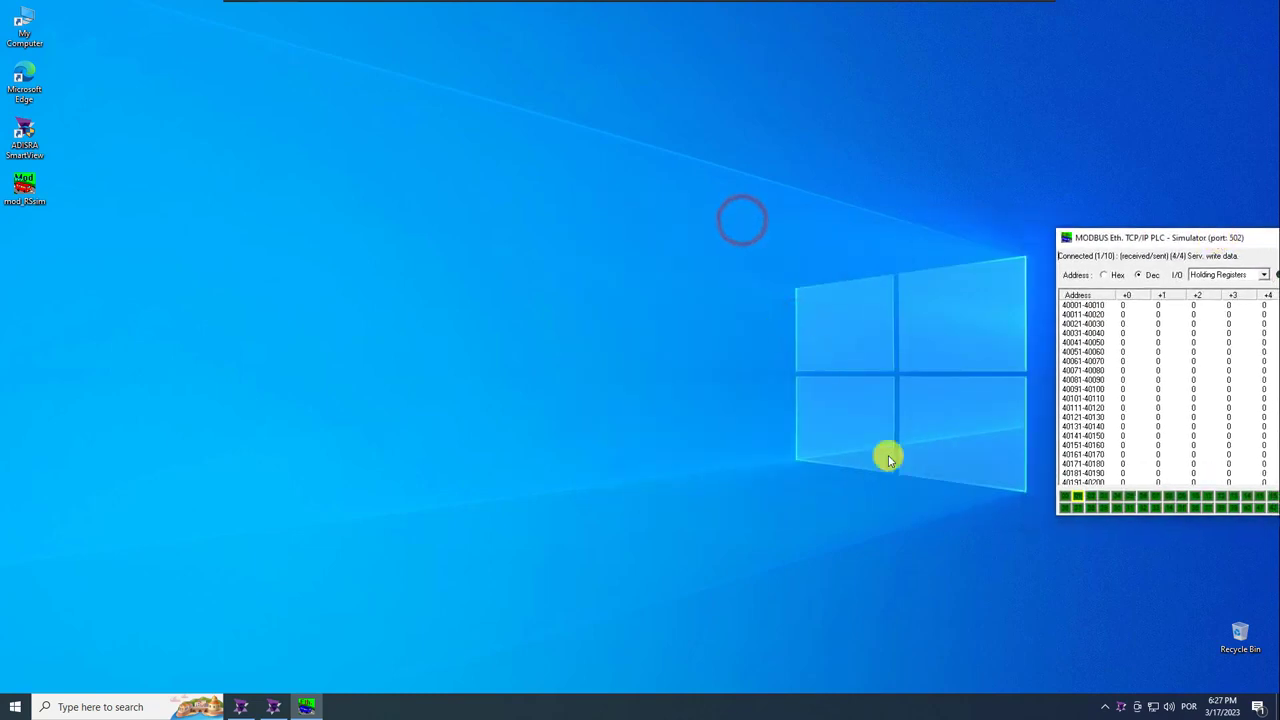
left_click(281, 708)
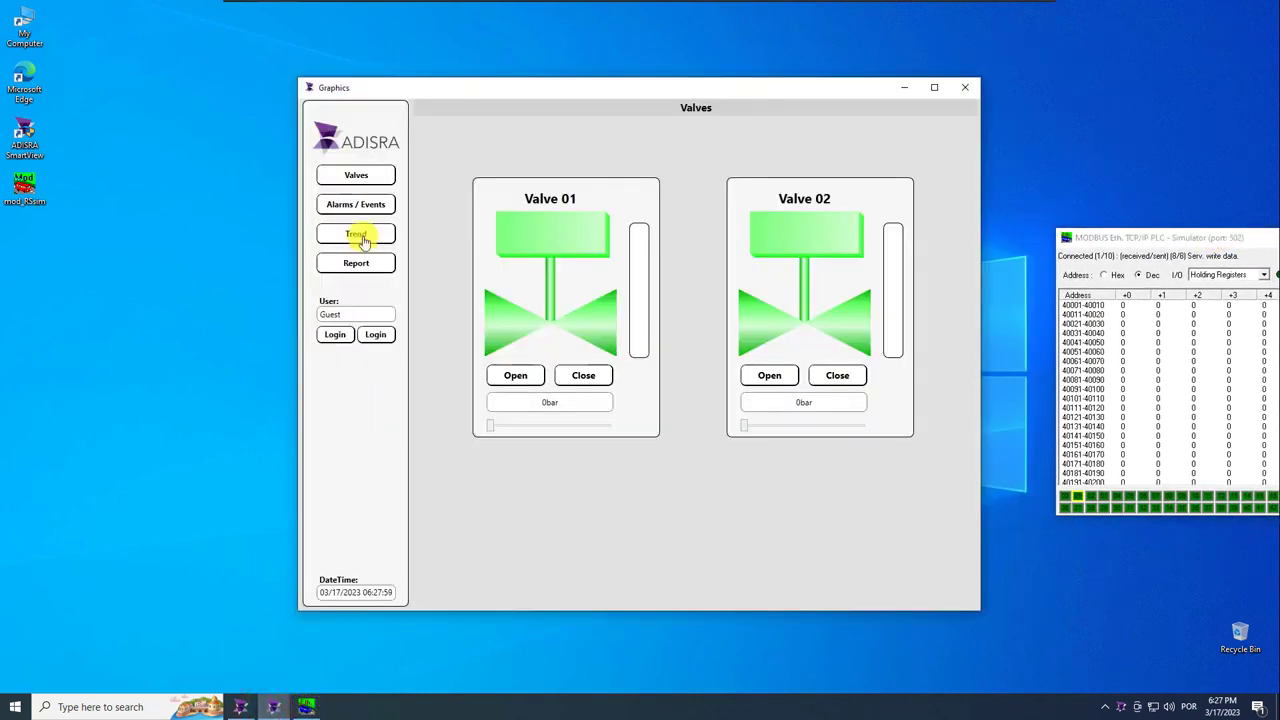
left_click(362, 238)
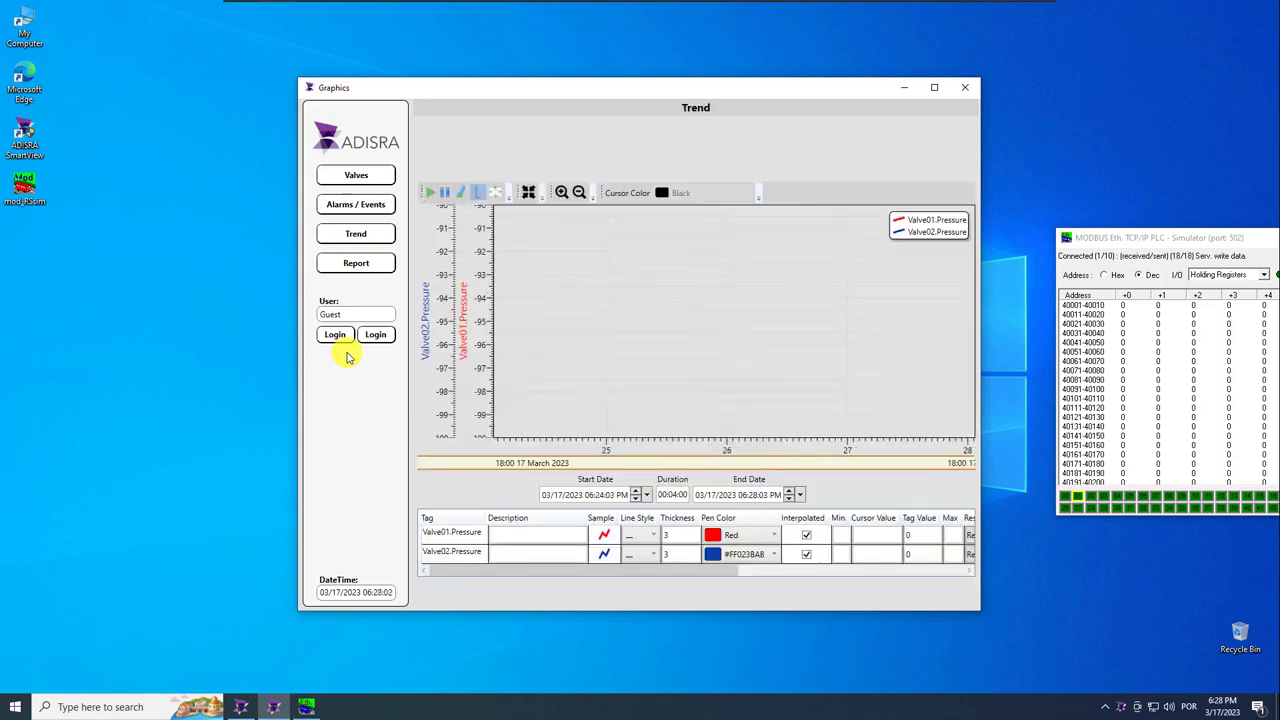
Set holding register 40001 to 12 and 40002 to 25.
double_click(1132, 305)
left_click(1271, 345)
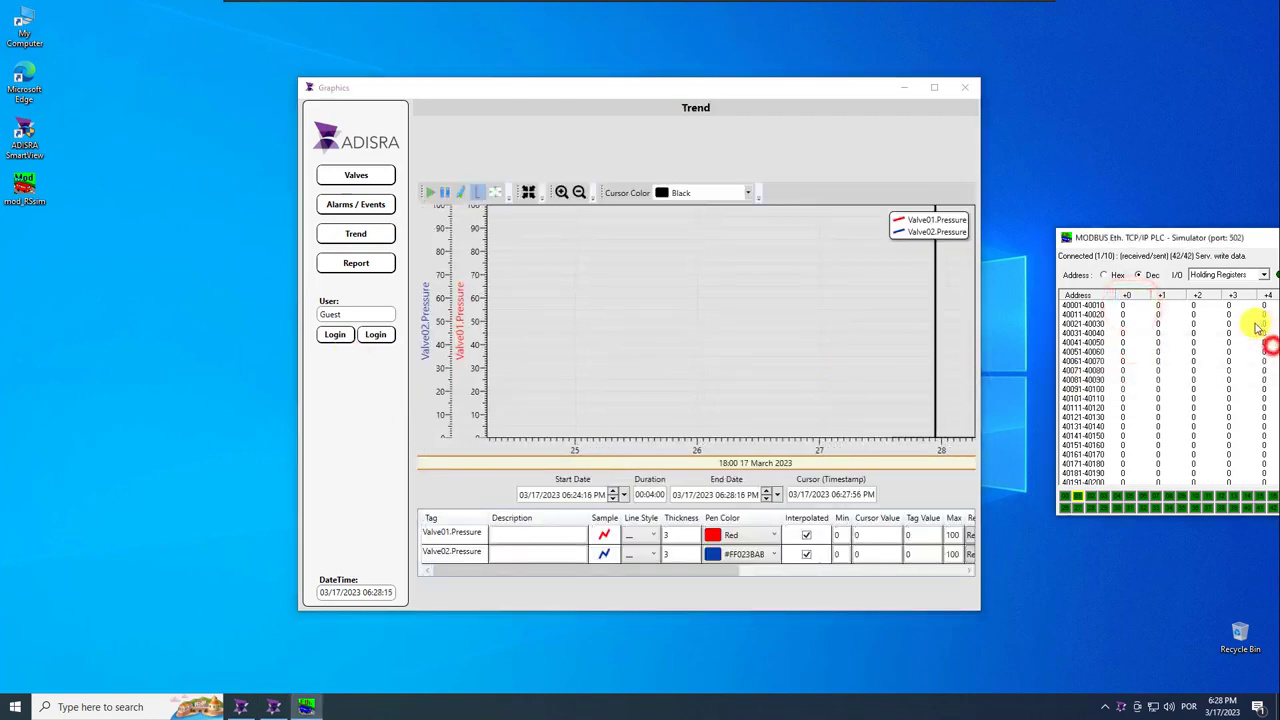
double_click(1133, 305)
type("12")
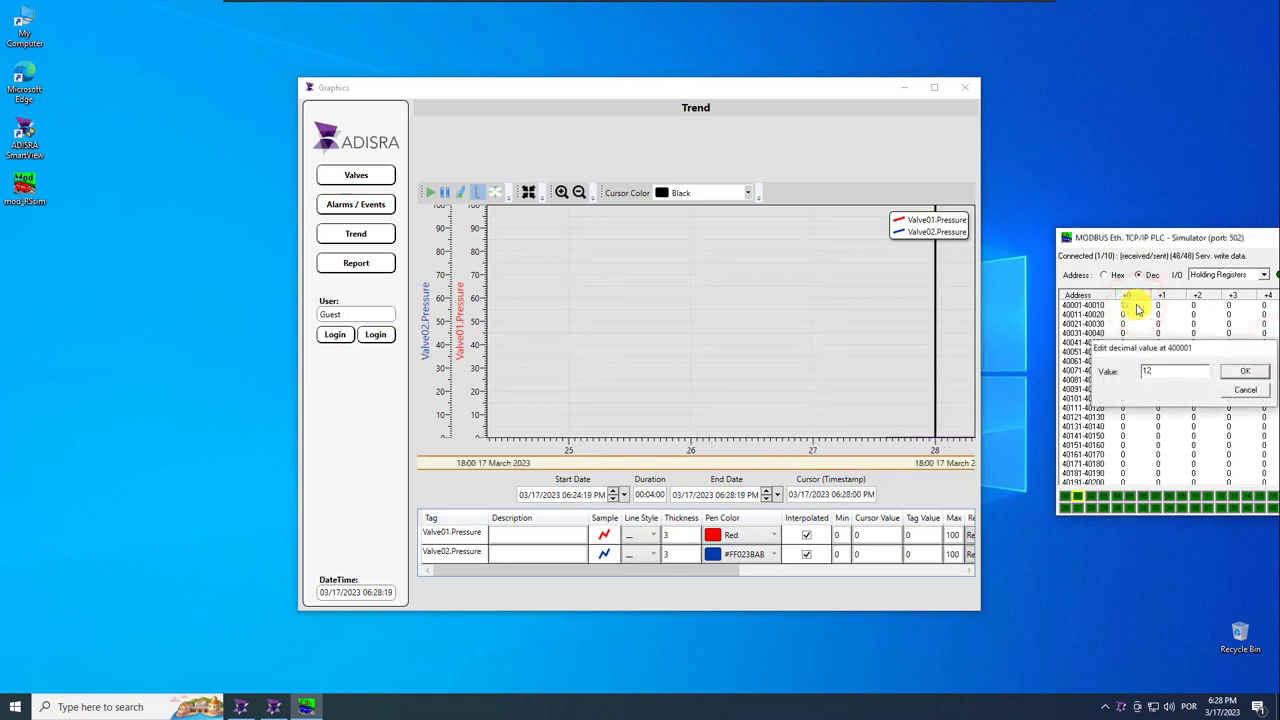
key("Return")
double_click(1163, 308)
type("25")
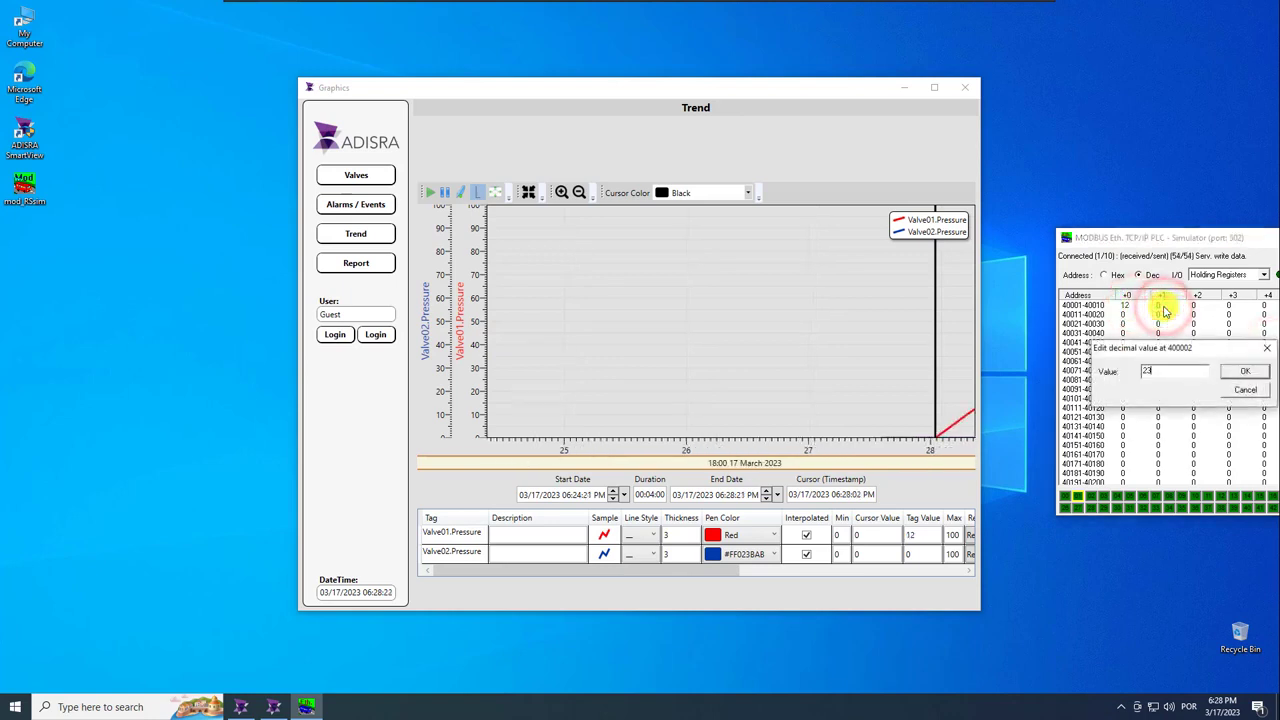
key("Return")
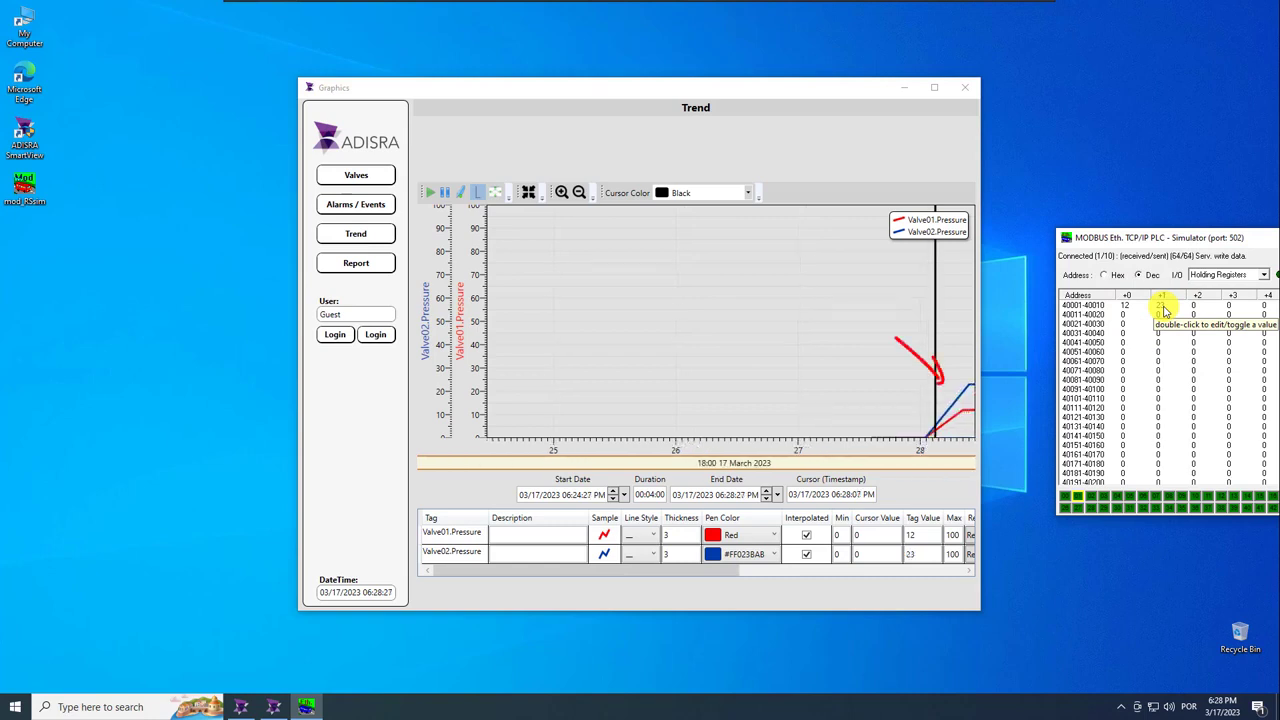
Raise register 40001 to 20 and 40002 to 31 and watch the trend climb.
double_click(1127, 305)
type("2")
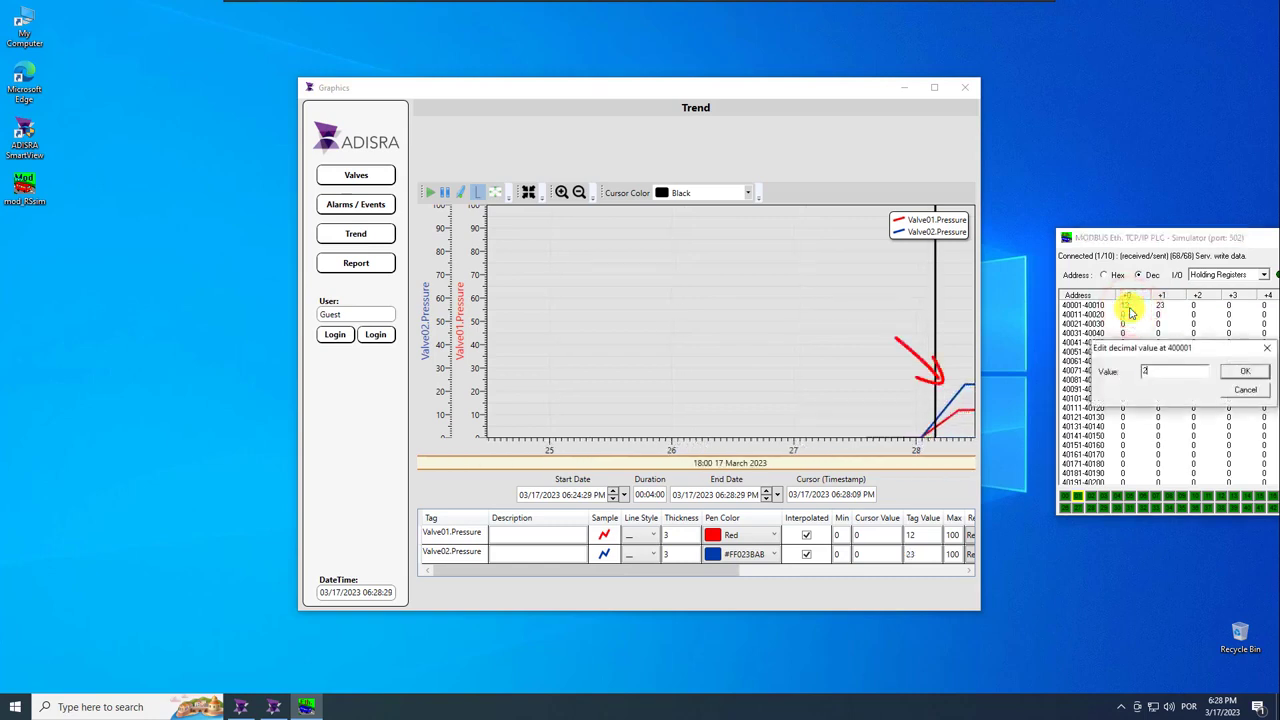
type("0")
key("Return")
double_click(1160, 305)
type("31")
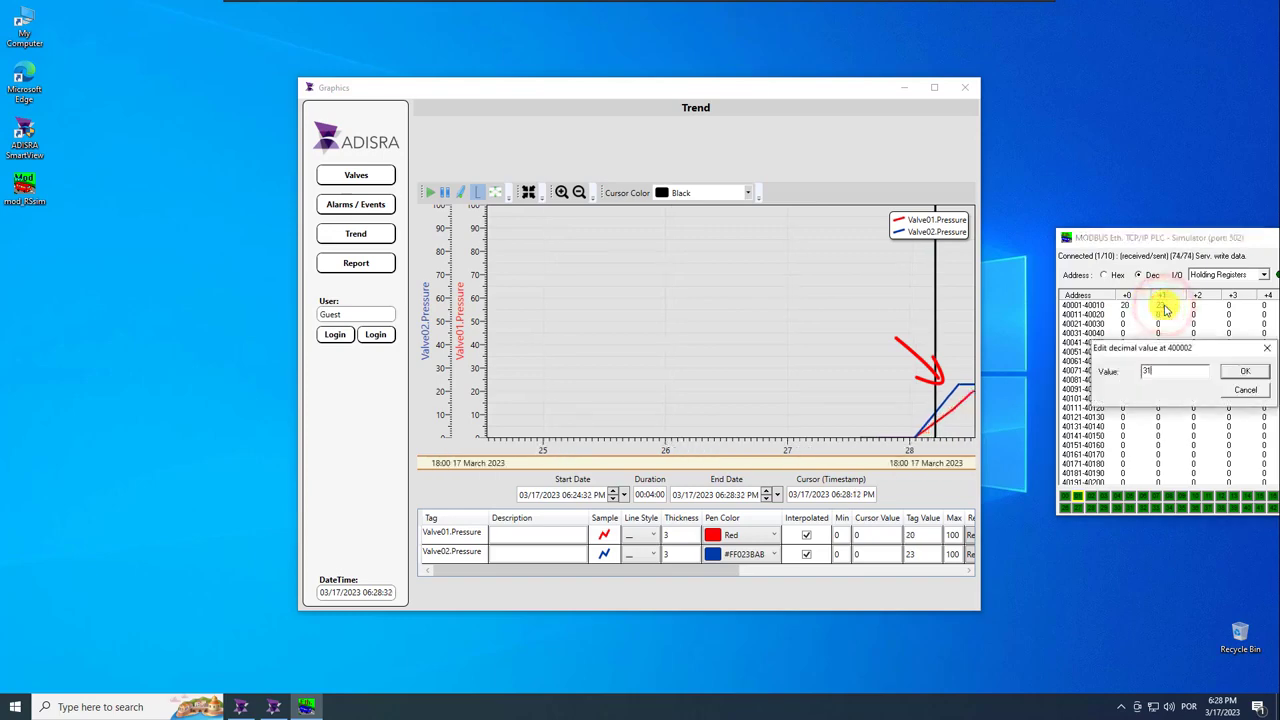
key("Return")
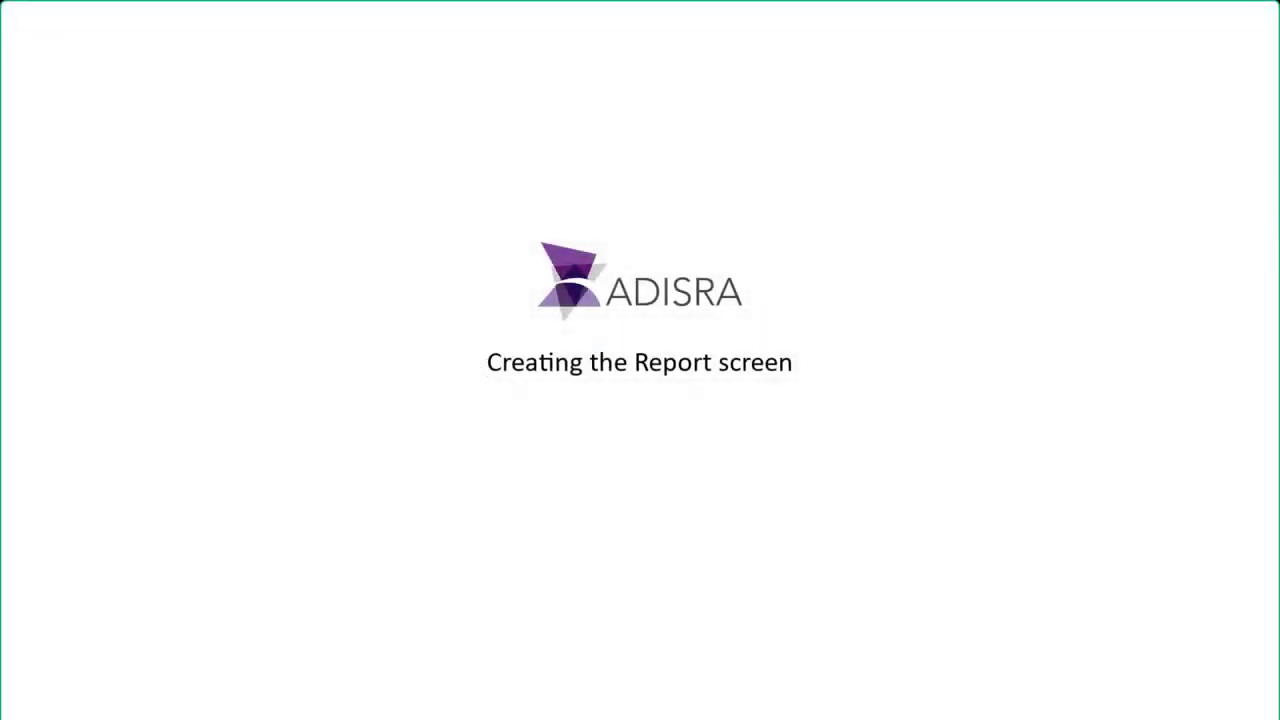
left_click(275, 298)
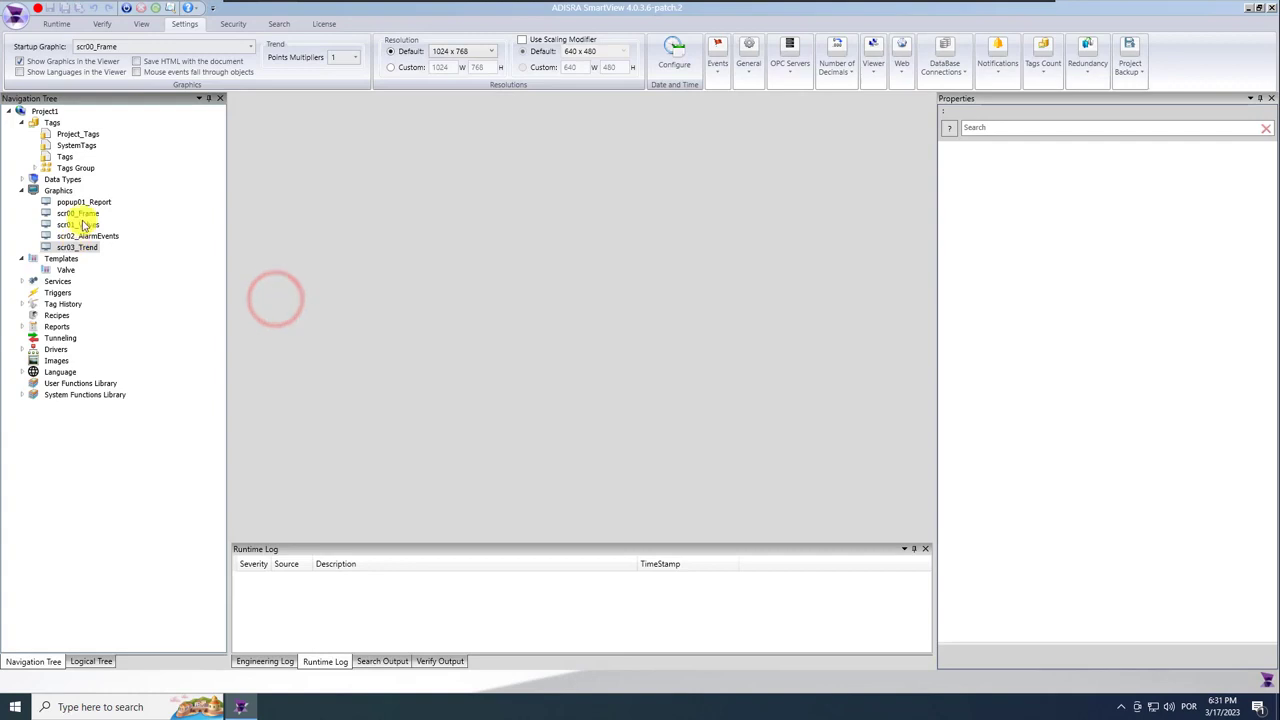
Give popup01_Report a light grey background of RGB 226,226,226.
double_click(92, 202)
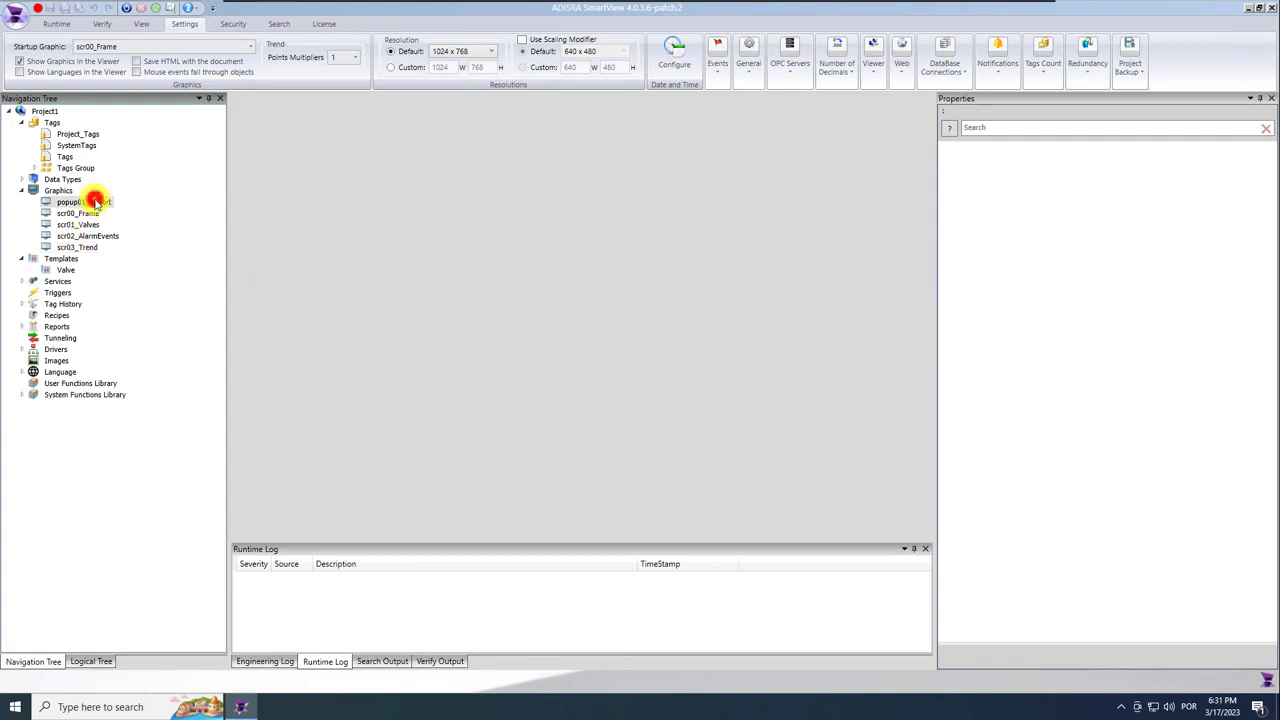
left_click(510, 320)
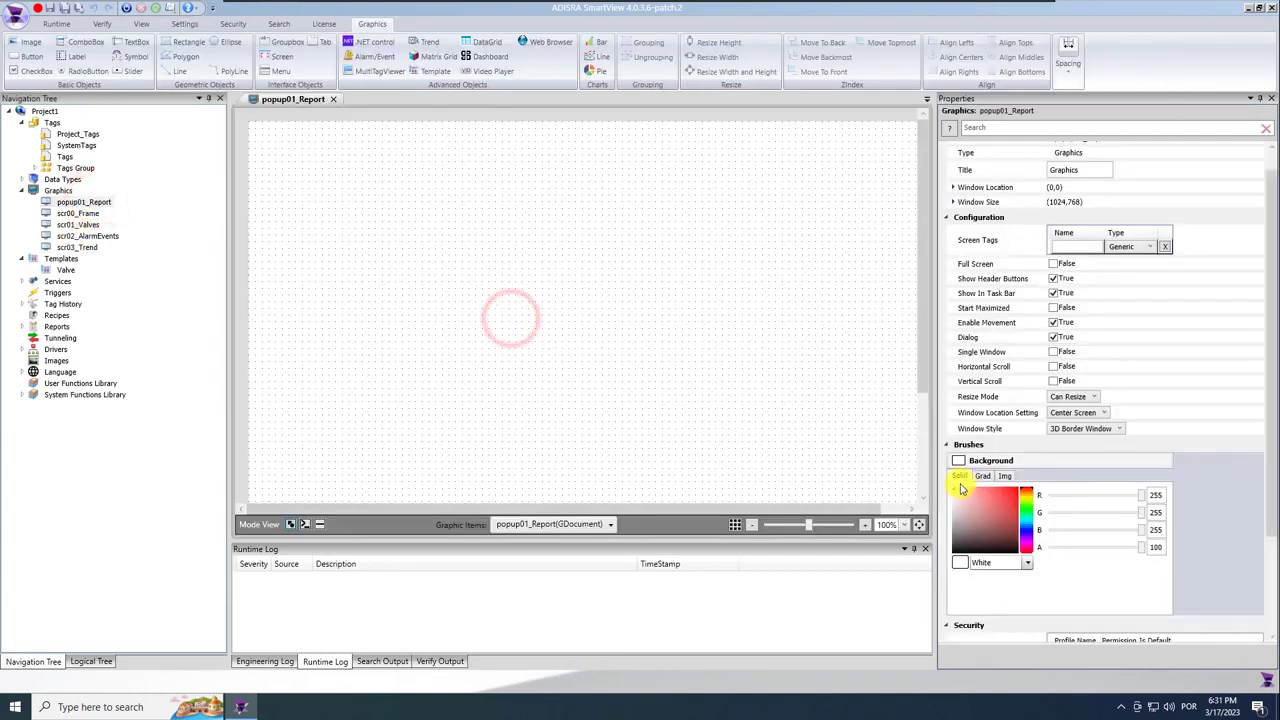
left_click(1158, 494)
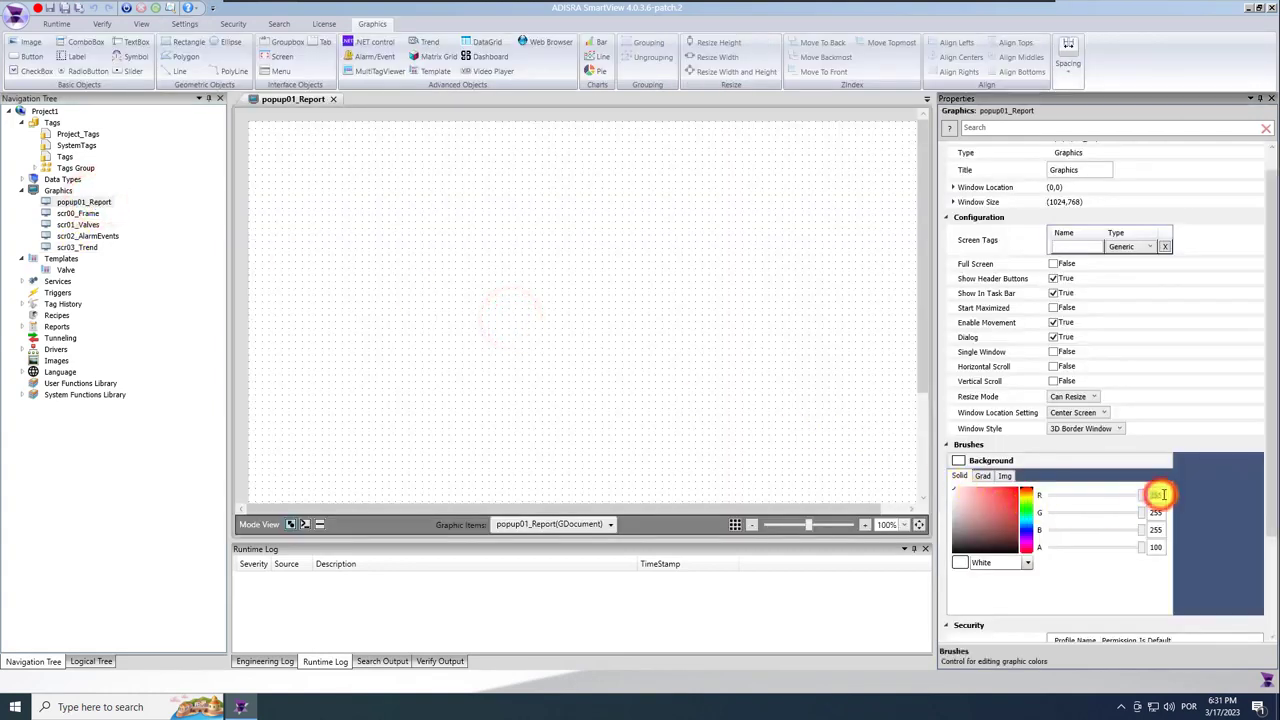
type("226")
left_click(1156, 512)
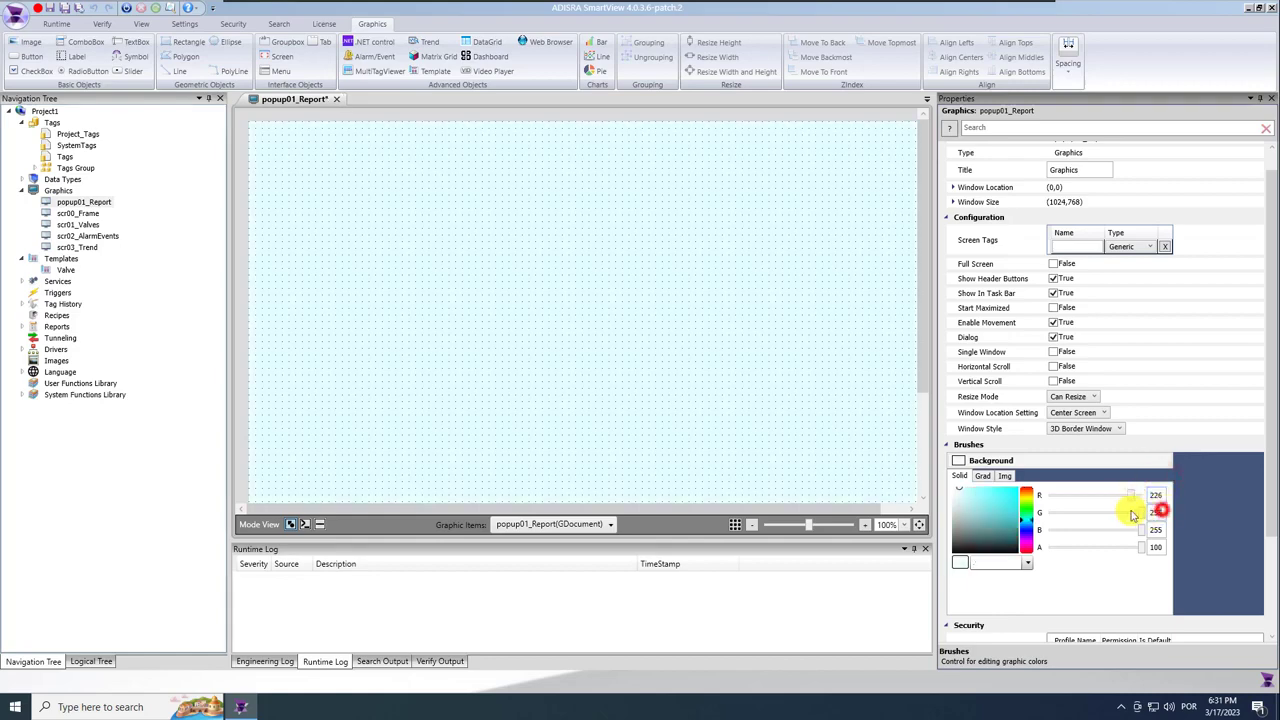
type("226")
left_click(1156, 530)
type("226")
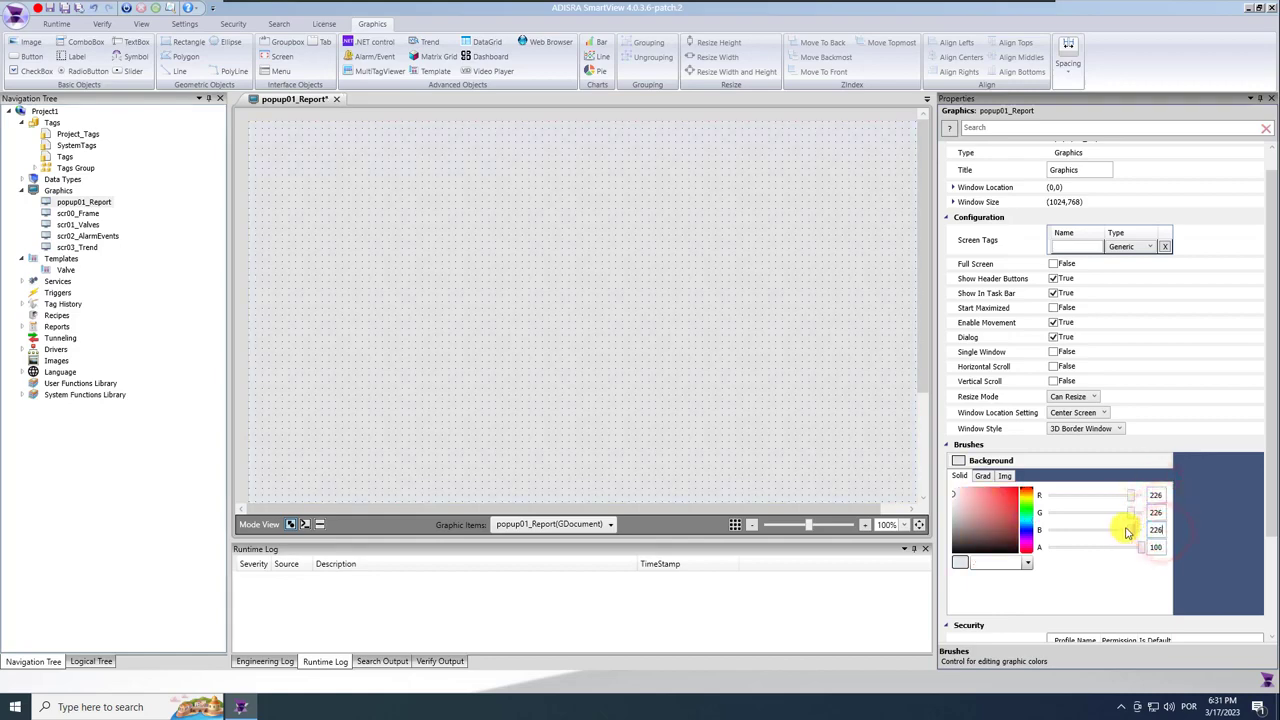
left_click(659, 389)
scroll(660, 350, "down", 3)
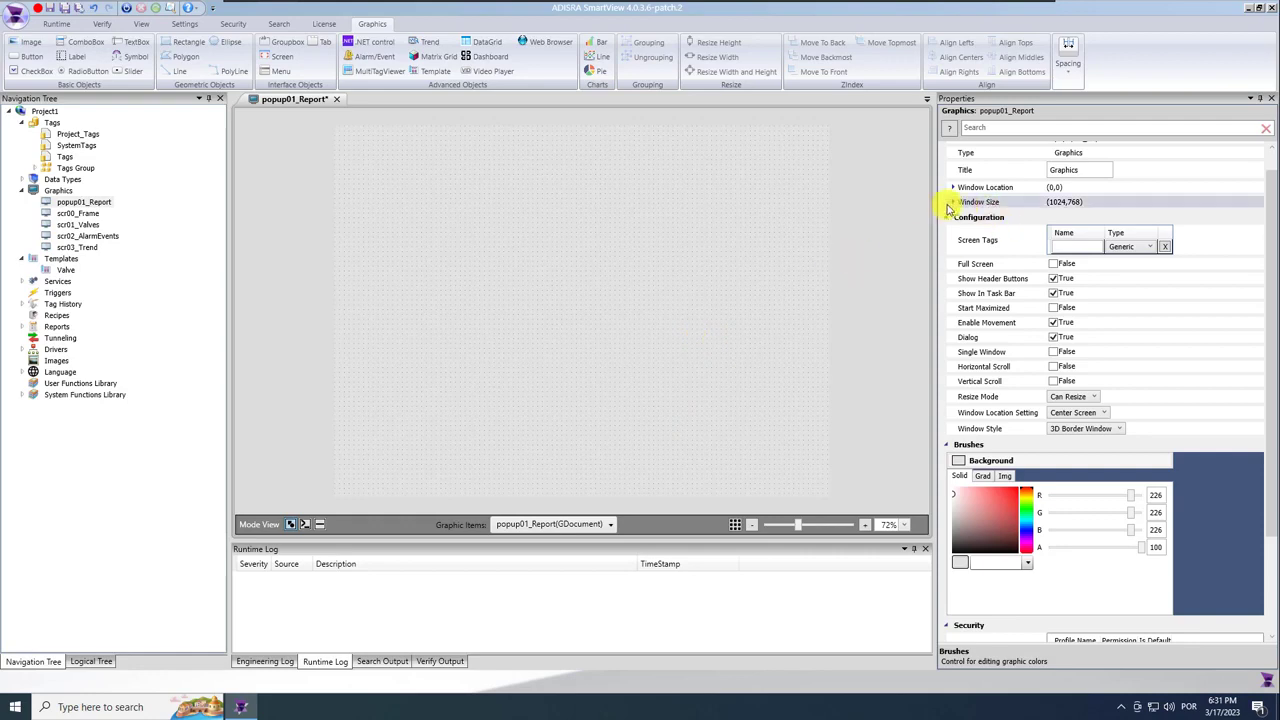
Set the popup's window size to 200 × 200.
left_click(954, 202)
left_click(1086, 218)
type("200")
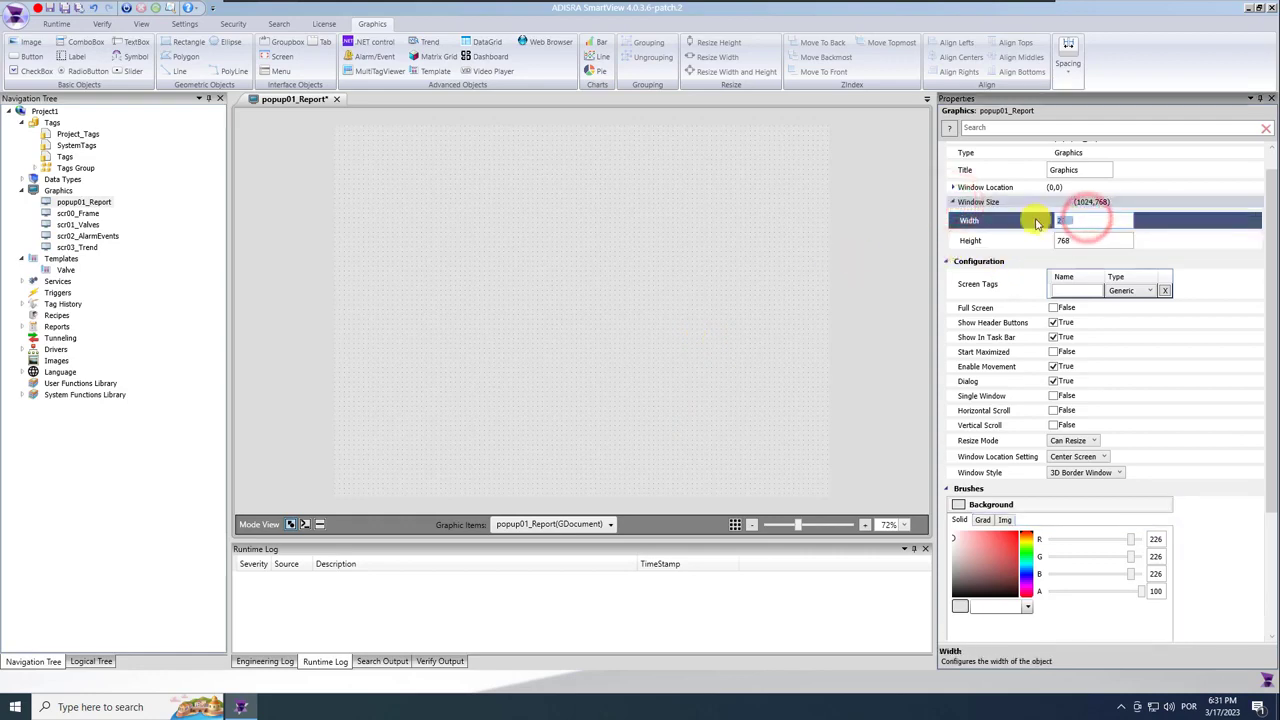
left_click(1077, 241)
type("200")
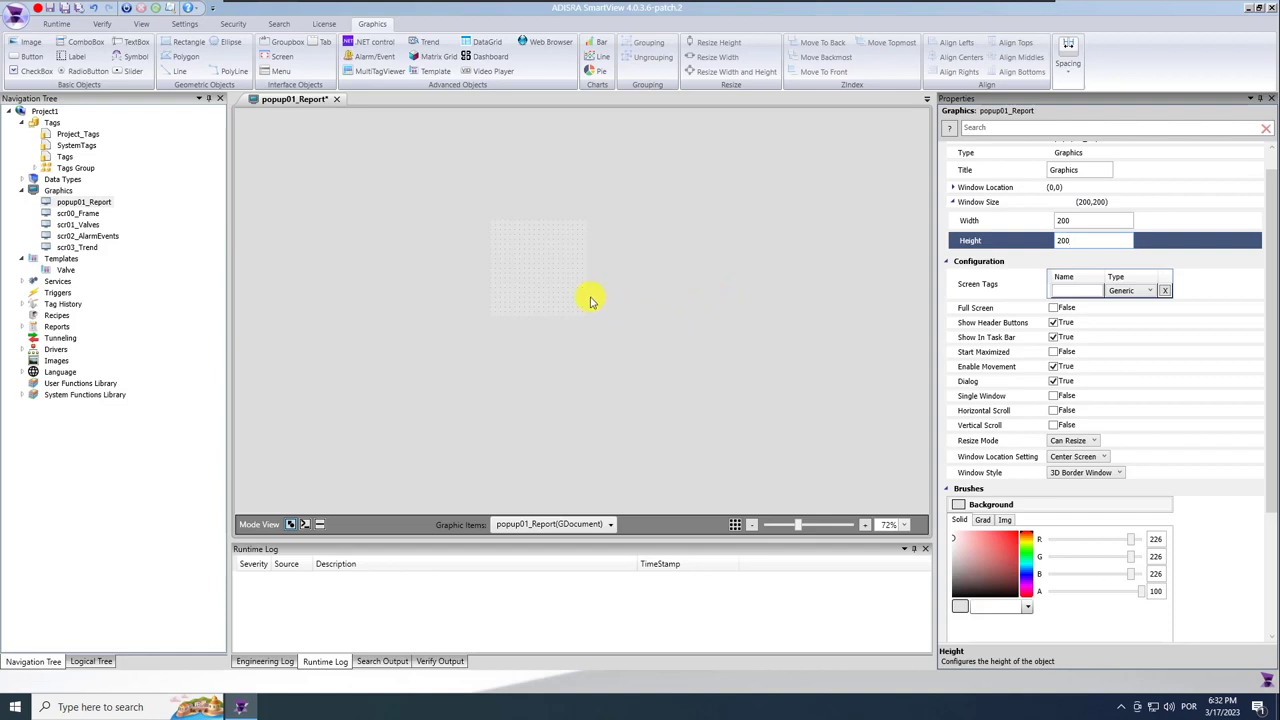
Copy Rectangle1 from scr00_Frame and paste it into popup01_Report.
double_click(85, 213)
left_click(300, 300)
left_click(420, 100)
left_click(371, 294)
left_click(634, 370)
key("ctrl+v")
Enlarge the pasted rounded rectangle to 192 × 191 at position (4,4).
left_click_drag(644, 404, 639, 381)
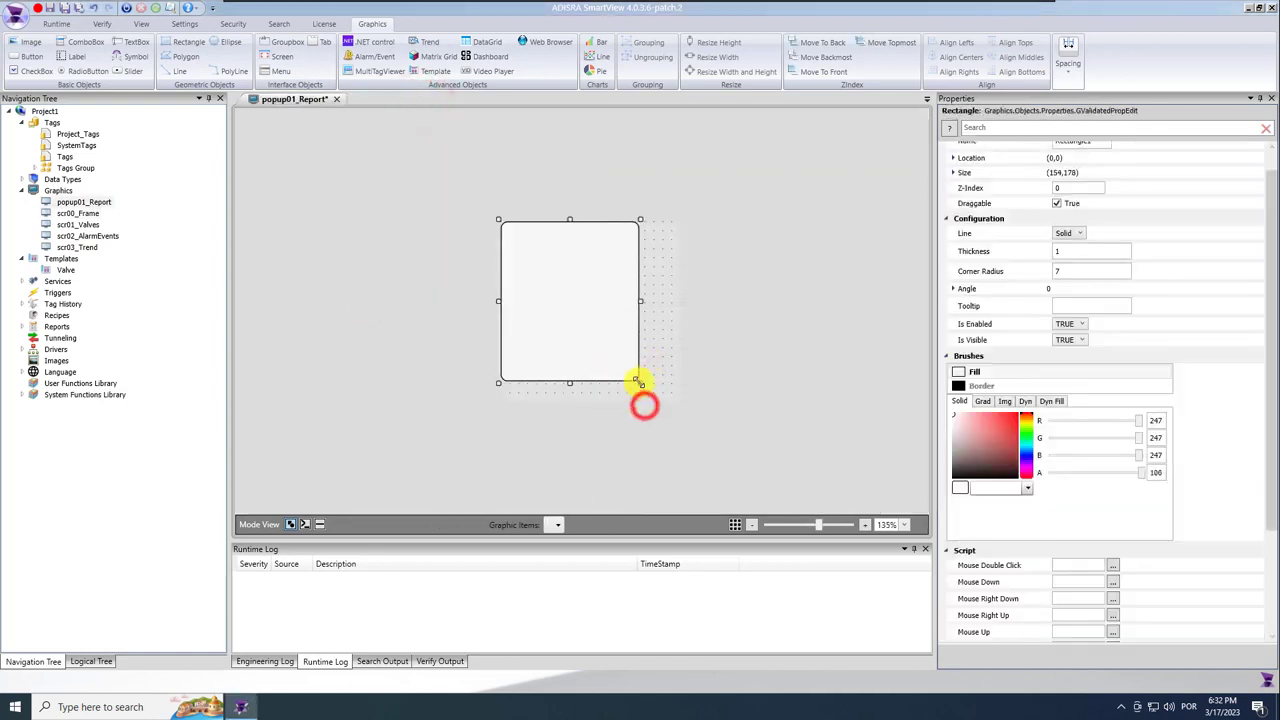
left_click_drag(566, 290, 564, 302)
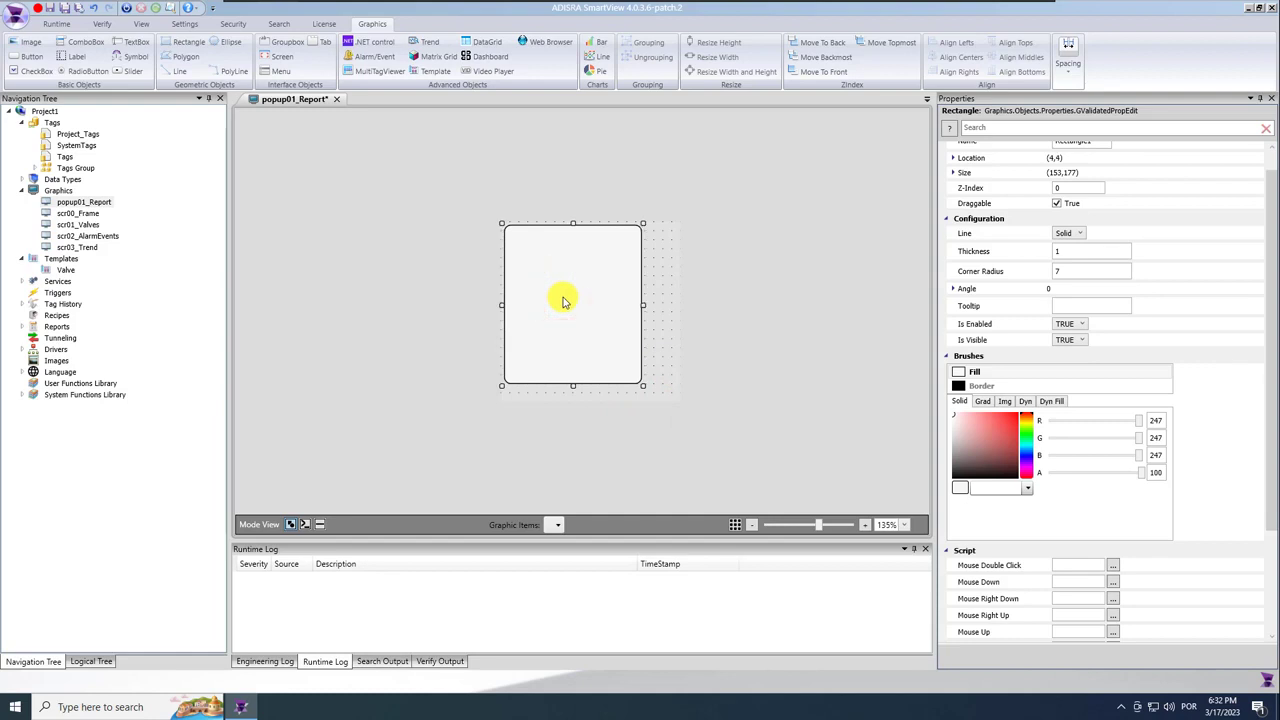
left_click_drag(641, 305, 678, 305)
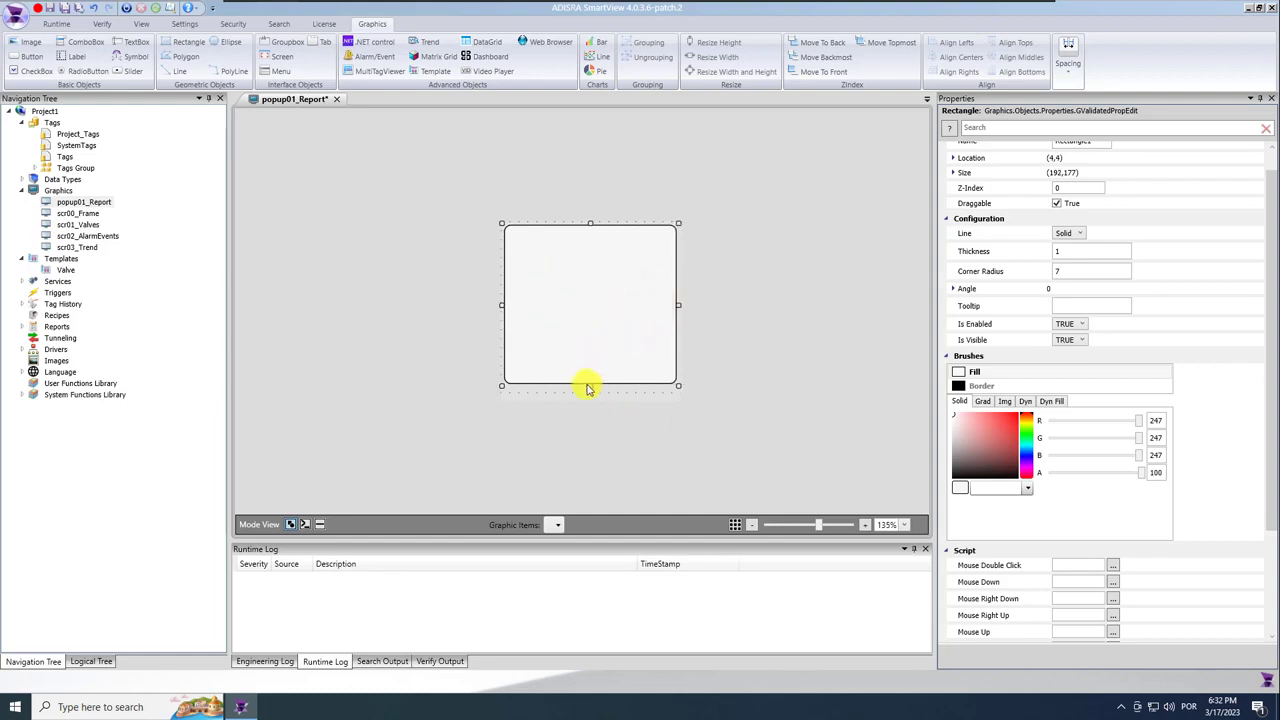
left_click_drag(590, 390, 590, 398)
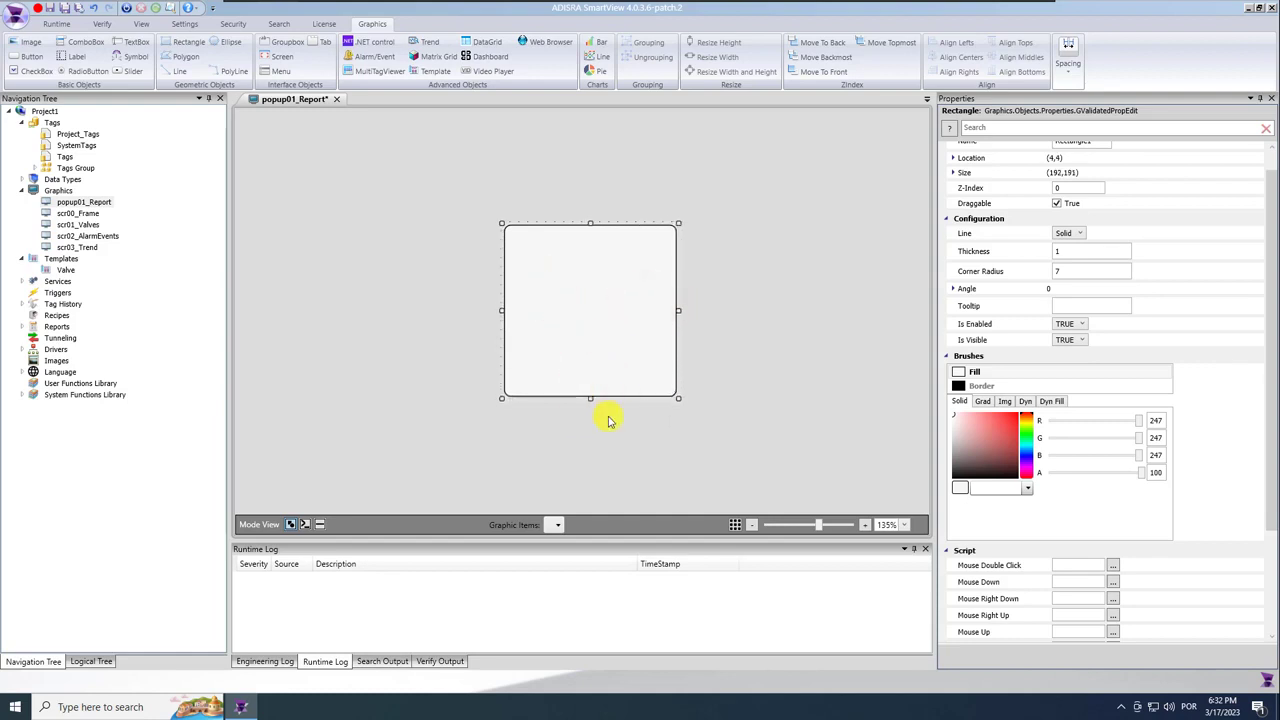
left_click(603, 433)
Draw a 'Save Report' button with bold 14-point text and corner radius 7.
left_click(30, 56)
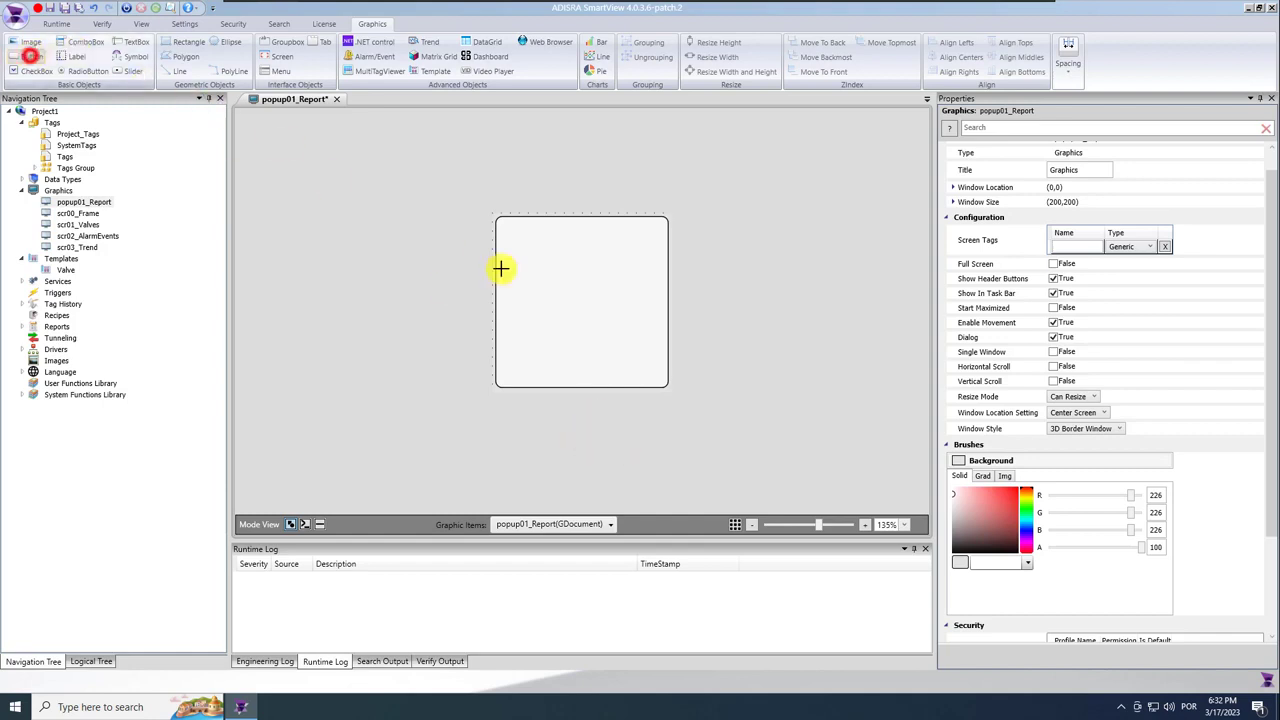
left_click_drag(520, 260, 580, 266)
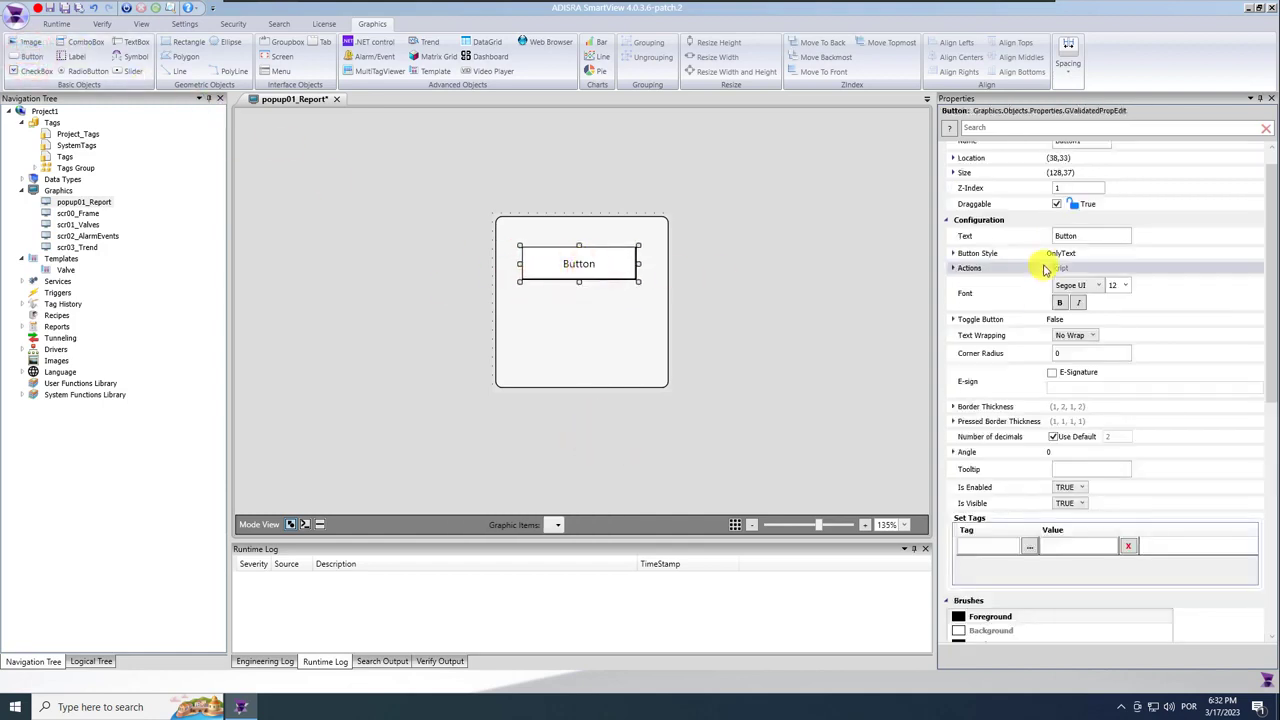
left_click(1094, 235)
type("Save Report")
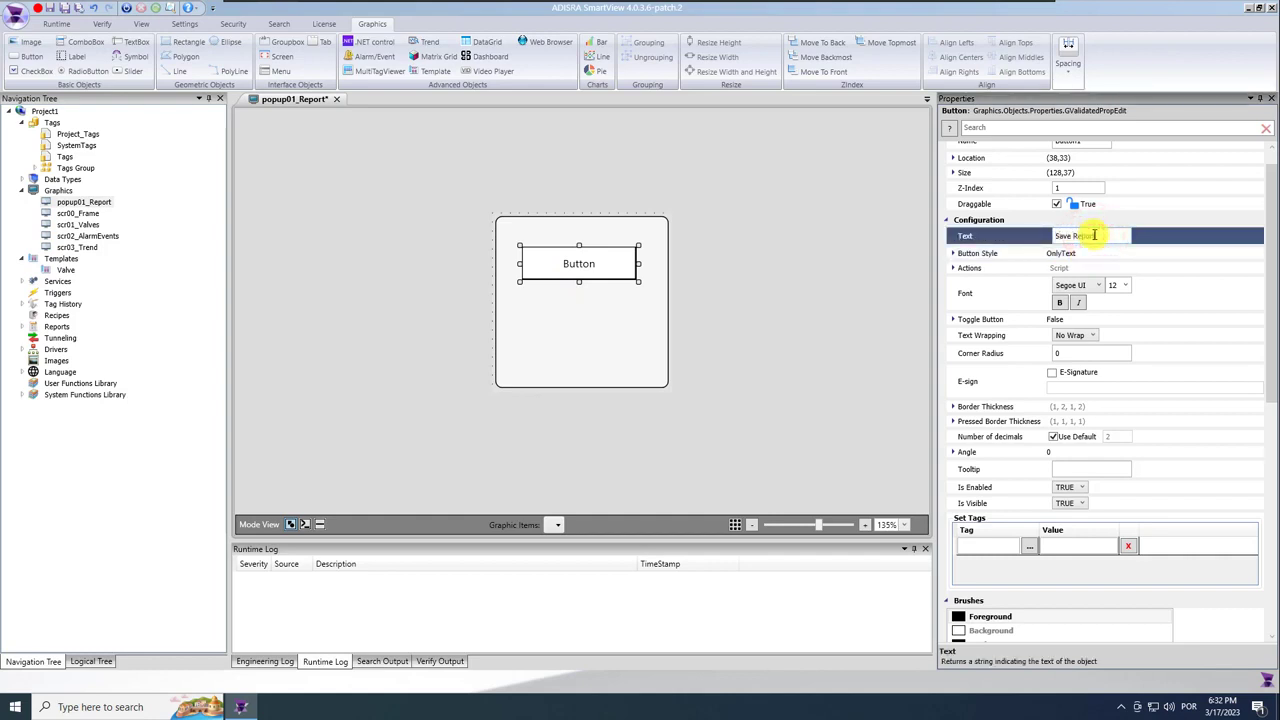
left_click(1060, 302)
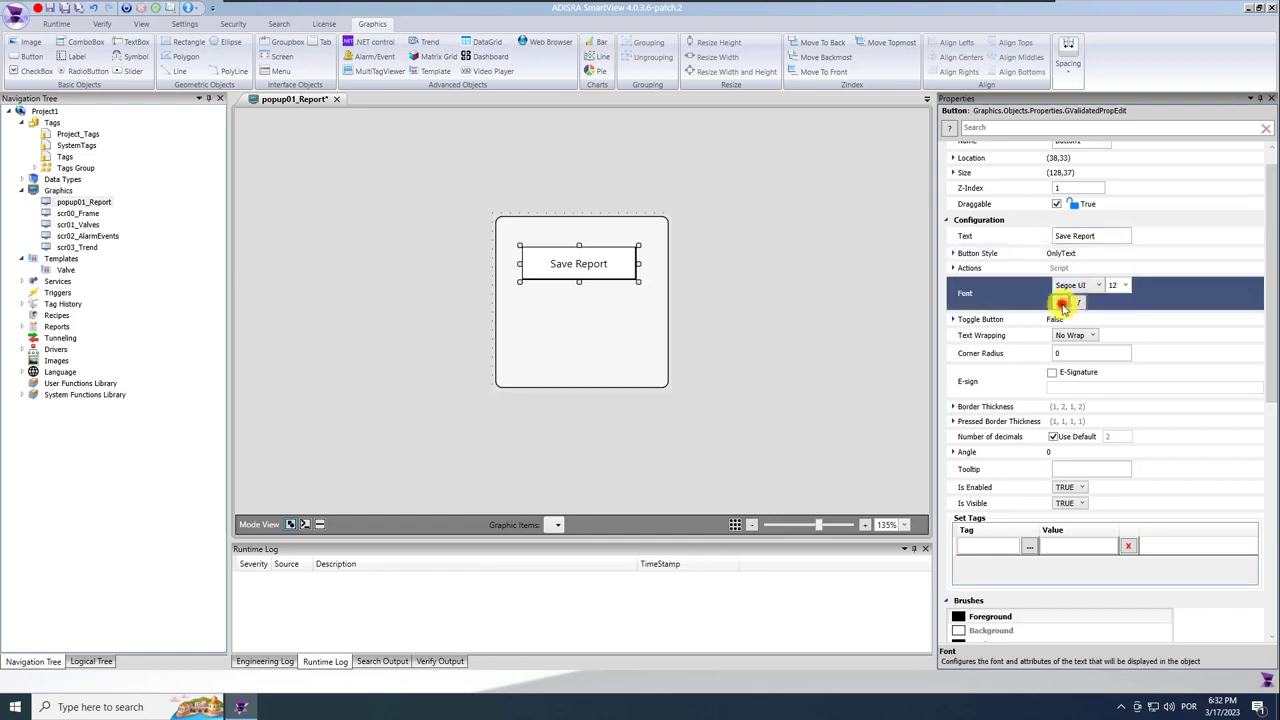
left_click(1124, 285)
left_click(1115, 356)
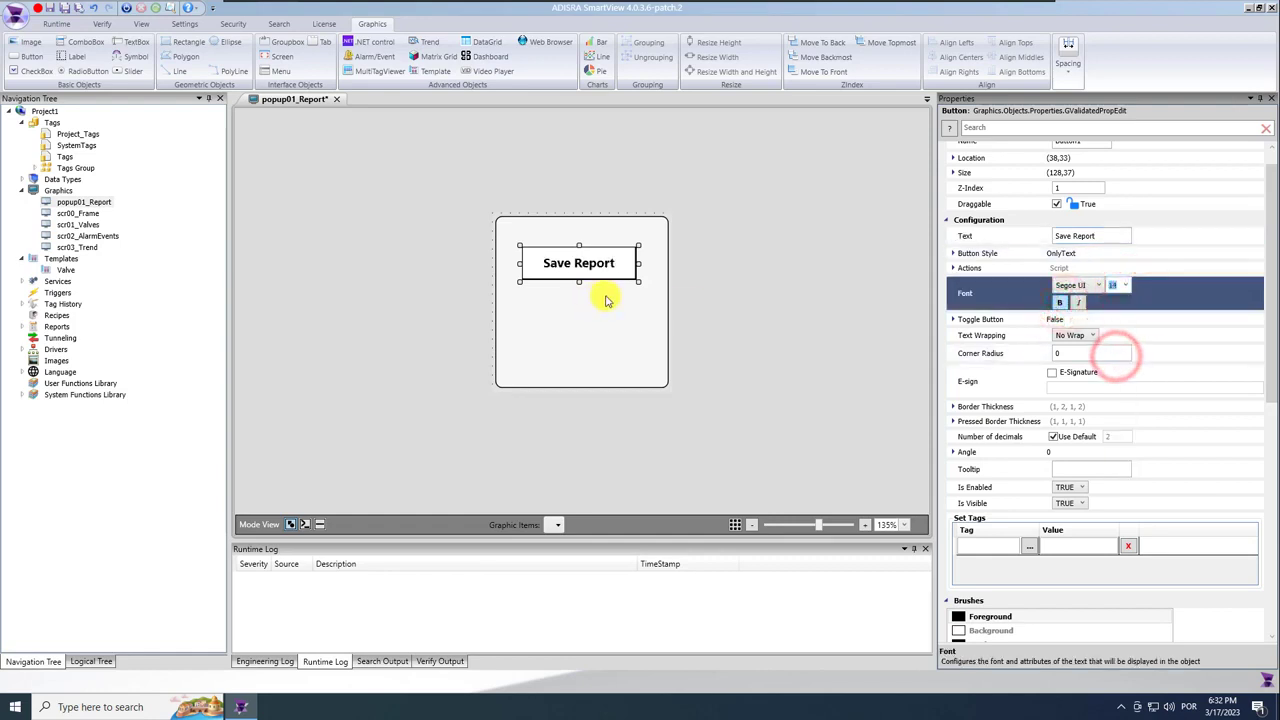
left_click(1064, 353)
type("7")
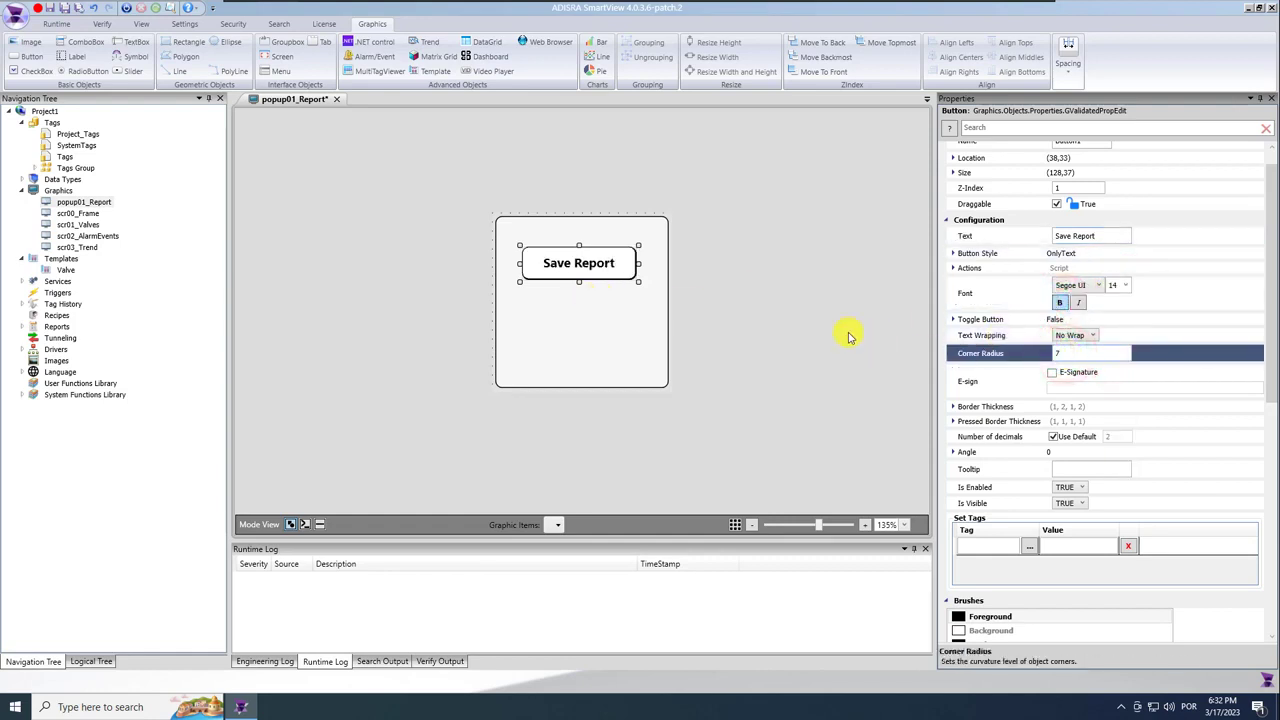
Duplicate the button below and centre both buttons horizontally in the popup.
left_click_drag(580, 266, 589, 331)
left_click(586, 263, "ctrl")
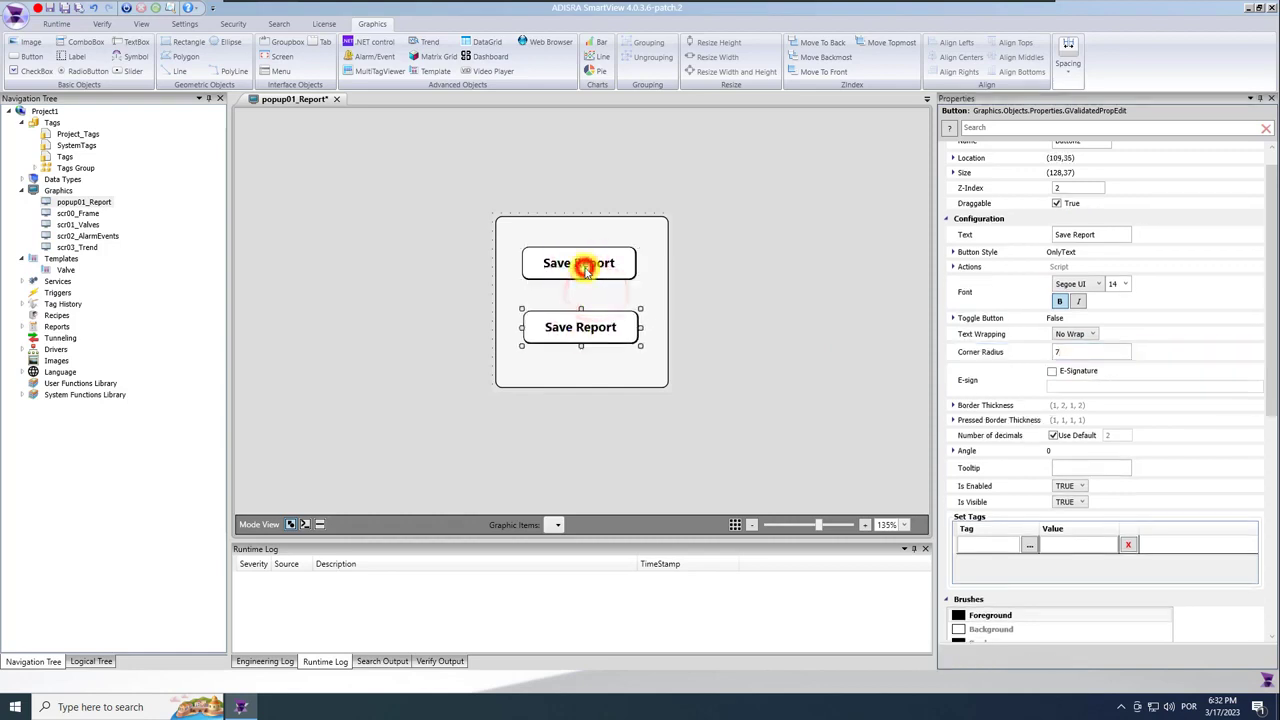
left_click(651, 262, "ctrl")
left_click(960, 55)
left_click(767, 303)
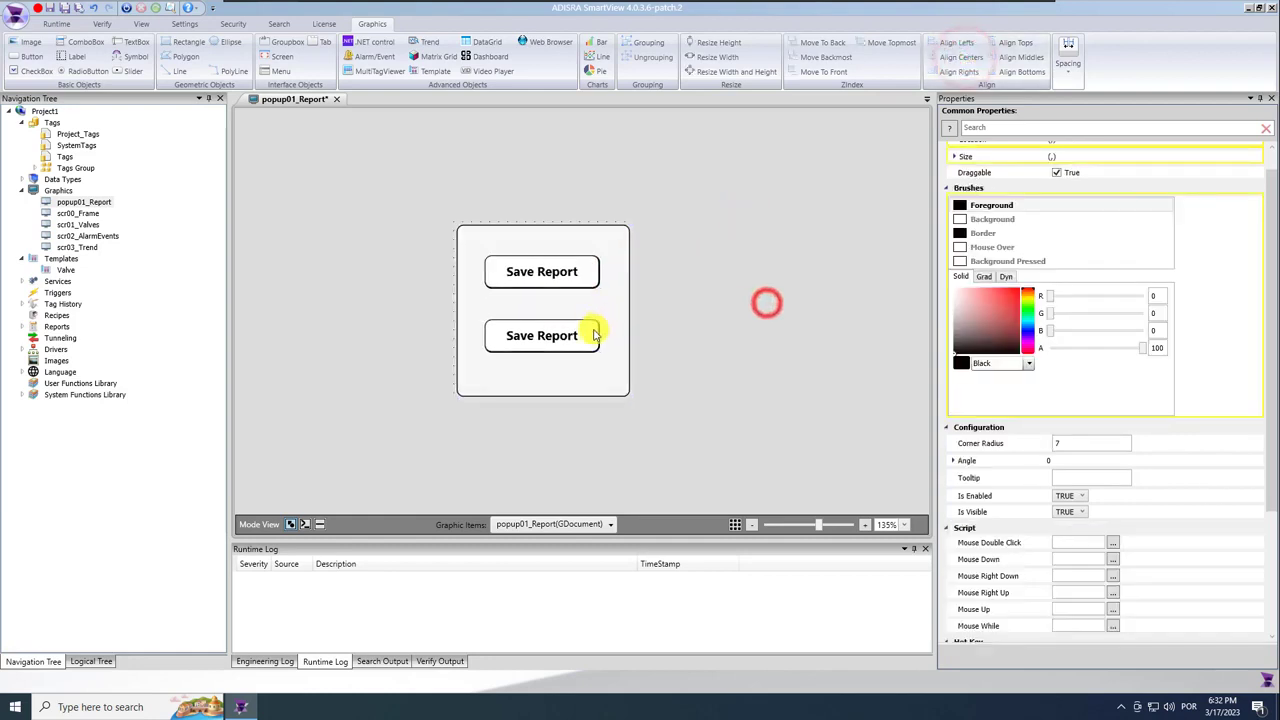
Relabel the lower button as 'Open Report'.
left_click(566, 339)
left_click(560, 276, "ctrl")
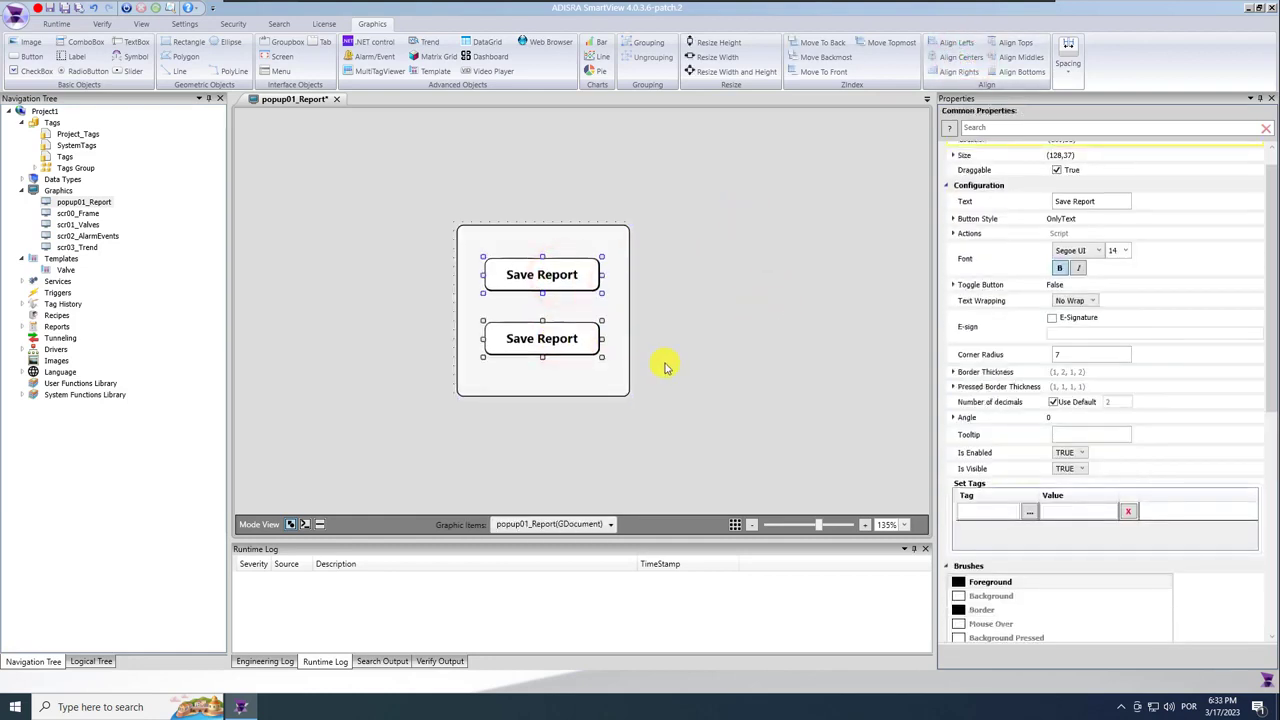
left_click(700, 360)
left_click(597, 342)
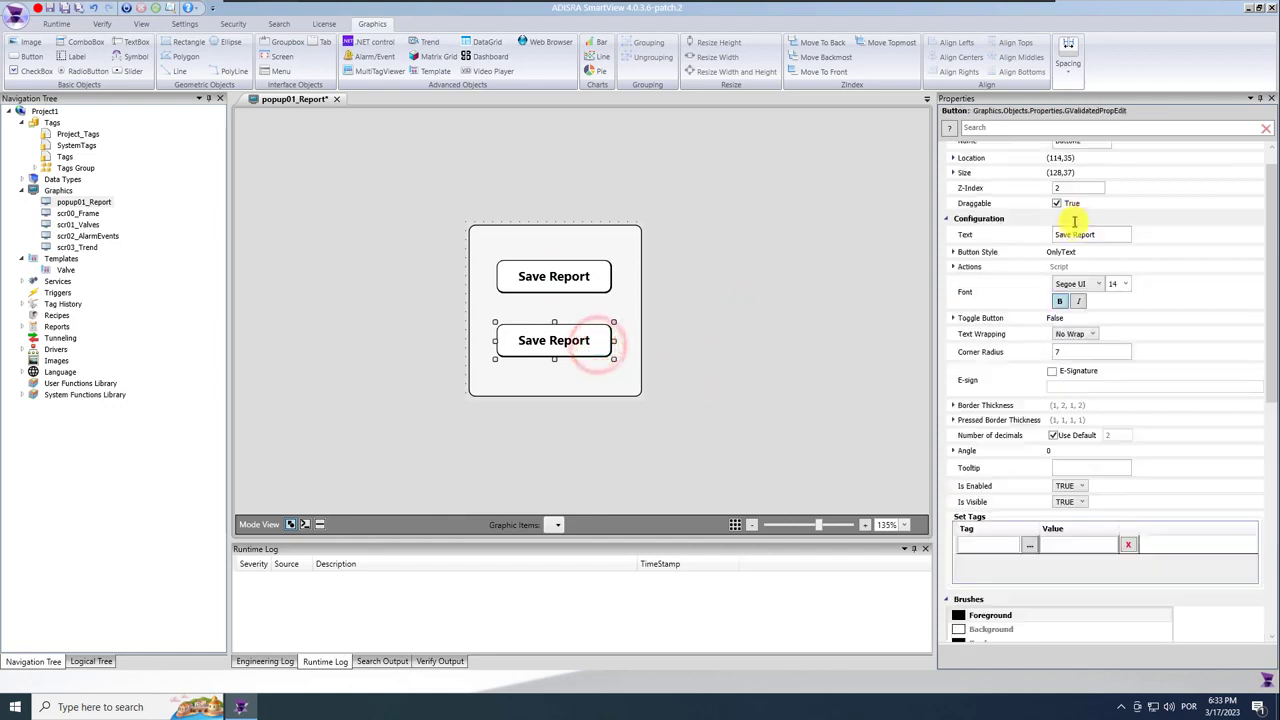
left_click(1260, 230)
left_click(1094, 257)
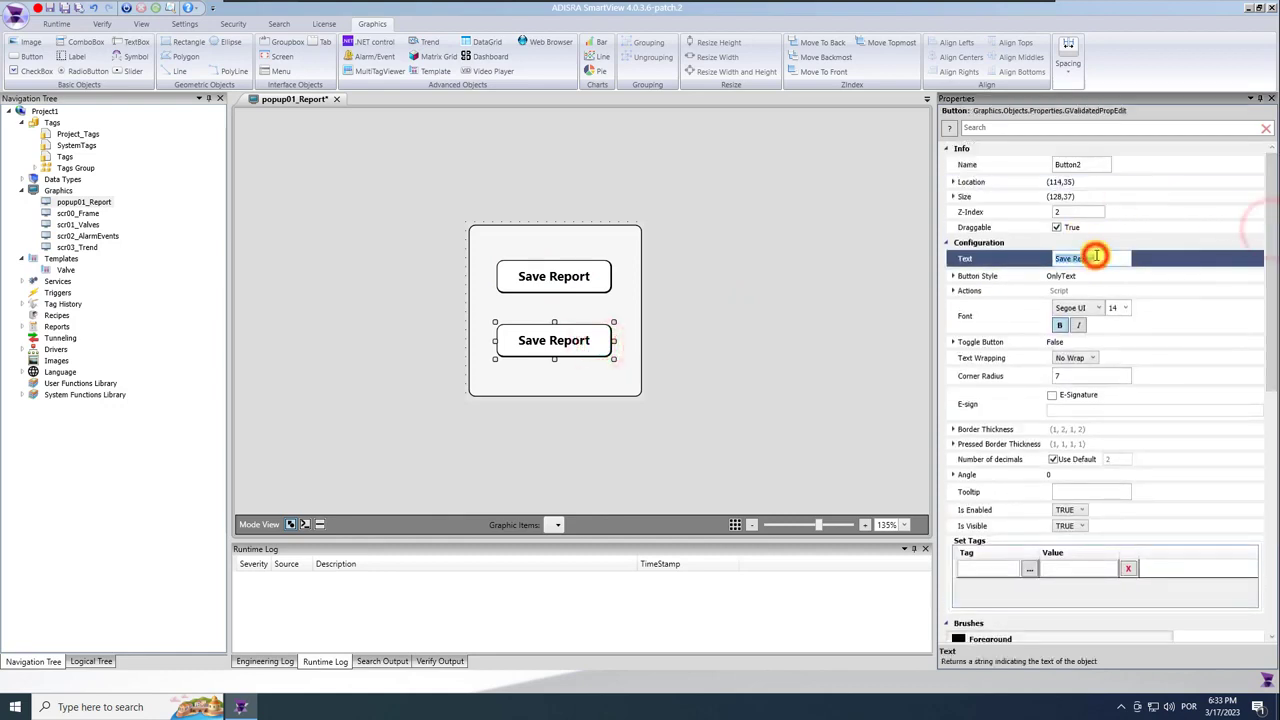
type("Open")
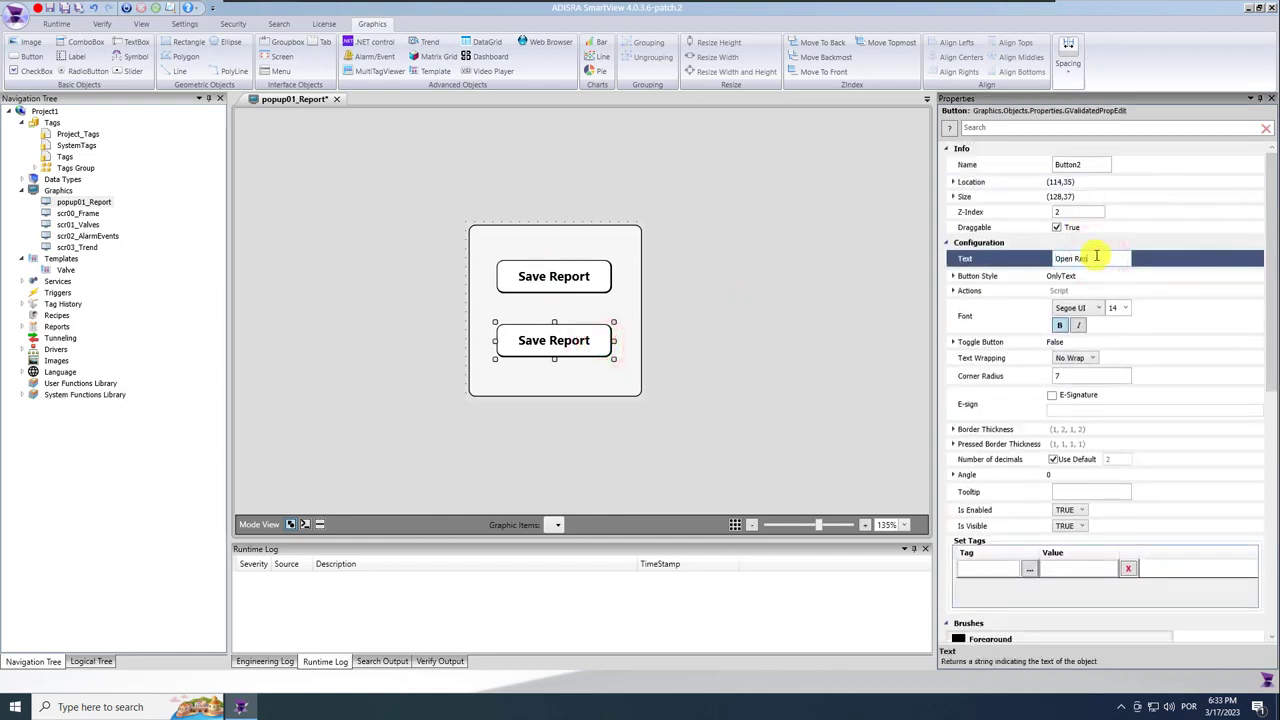
left_click(580, 279)
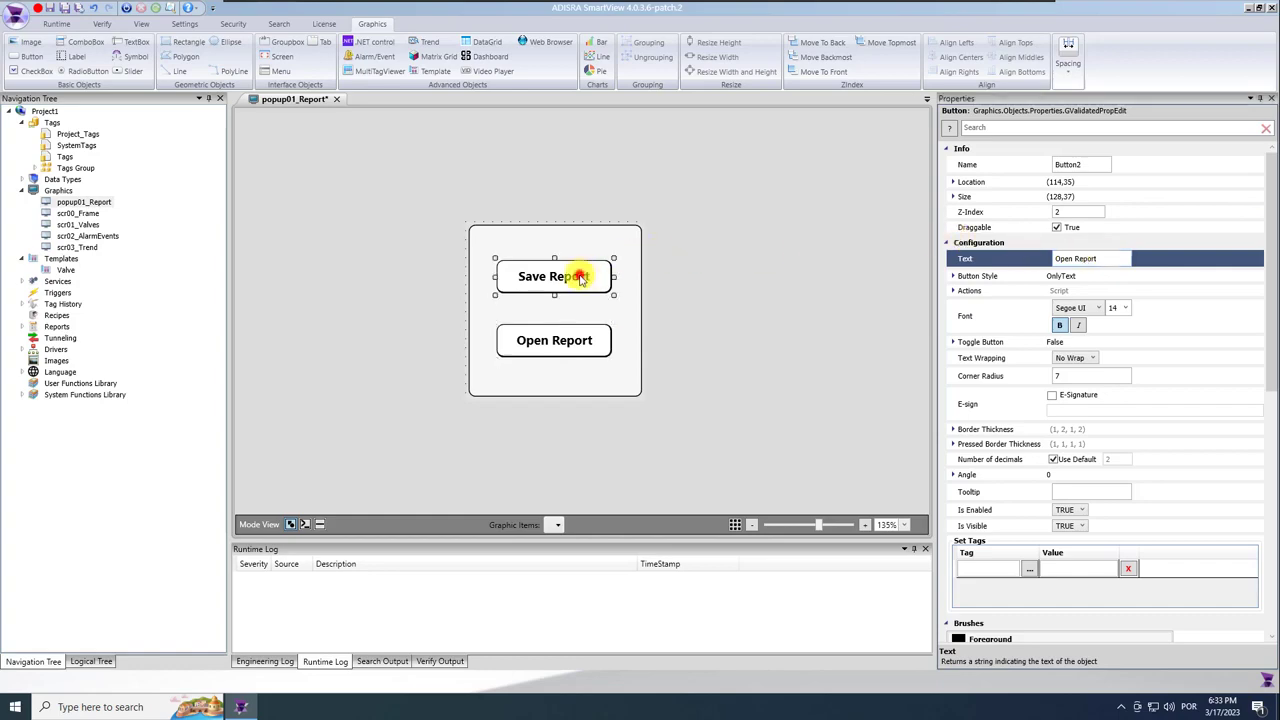
Write the Save Report Mouse Up script: path = ProjectPath() + Reports\Reports1.pdf, then SVReport.SaveFile("Reports1", path).
left_click(318, 524)
type("string pat")
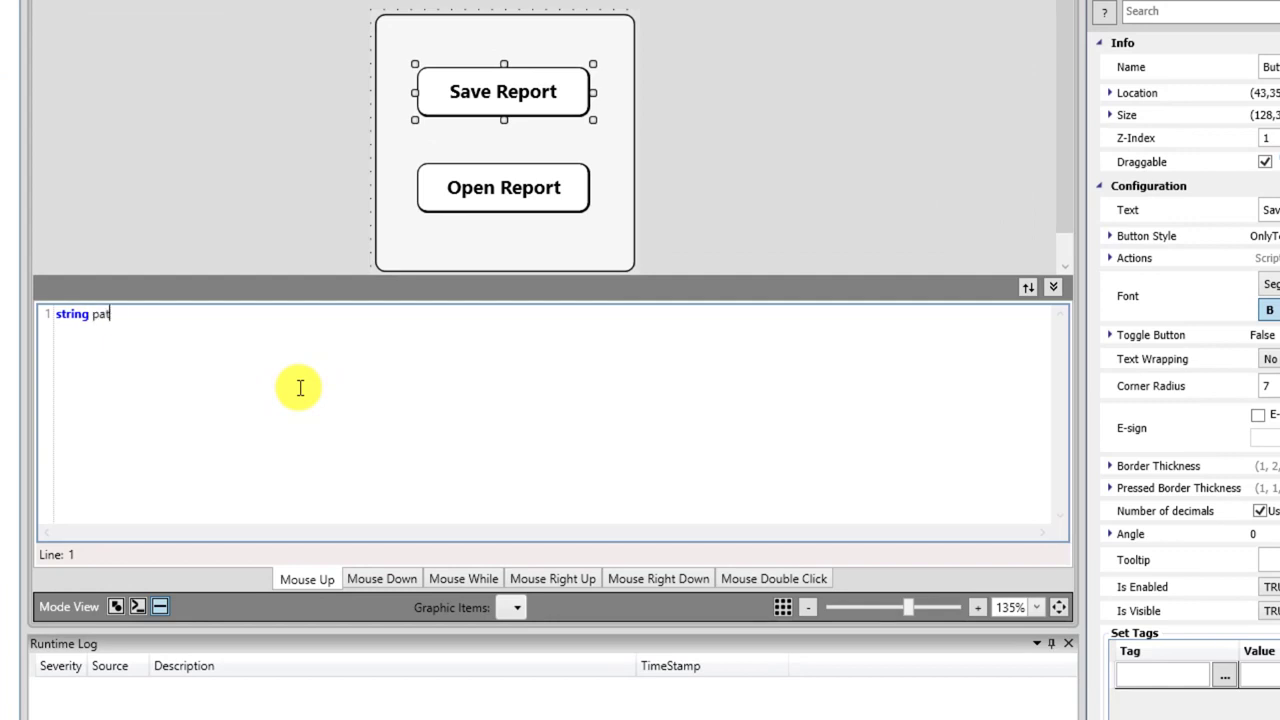
type("h = (SV")
key("Down")
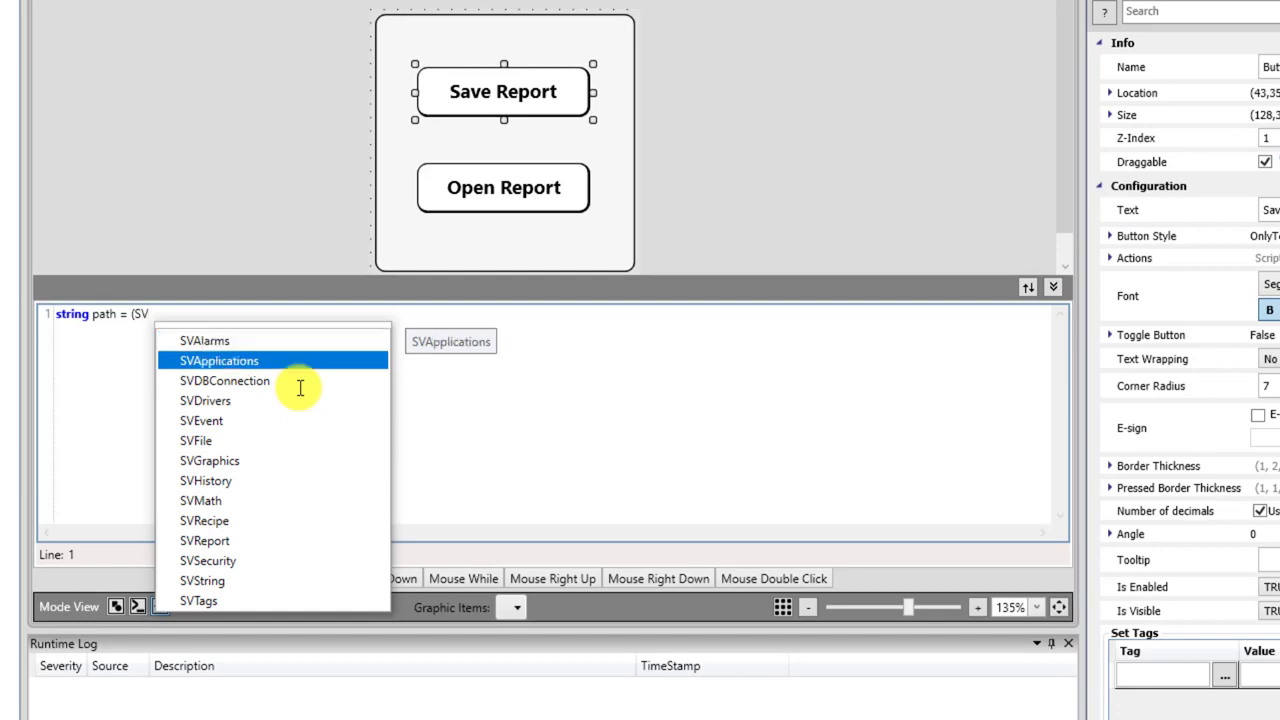
key("Tab")
type(".")
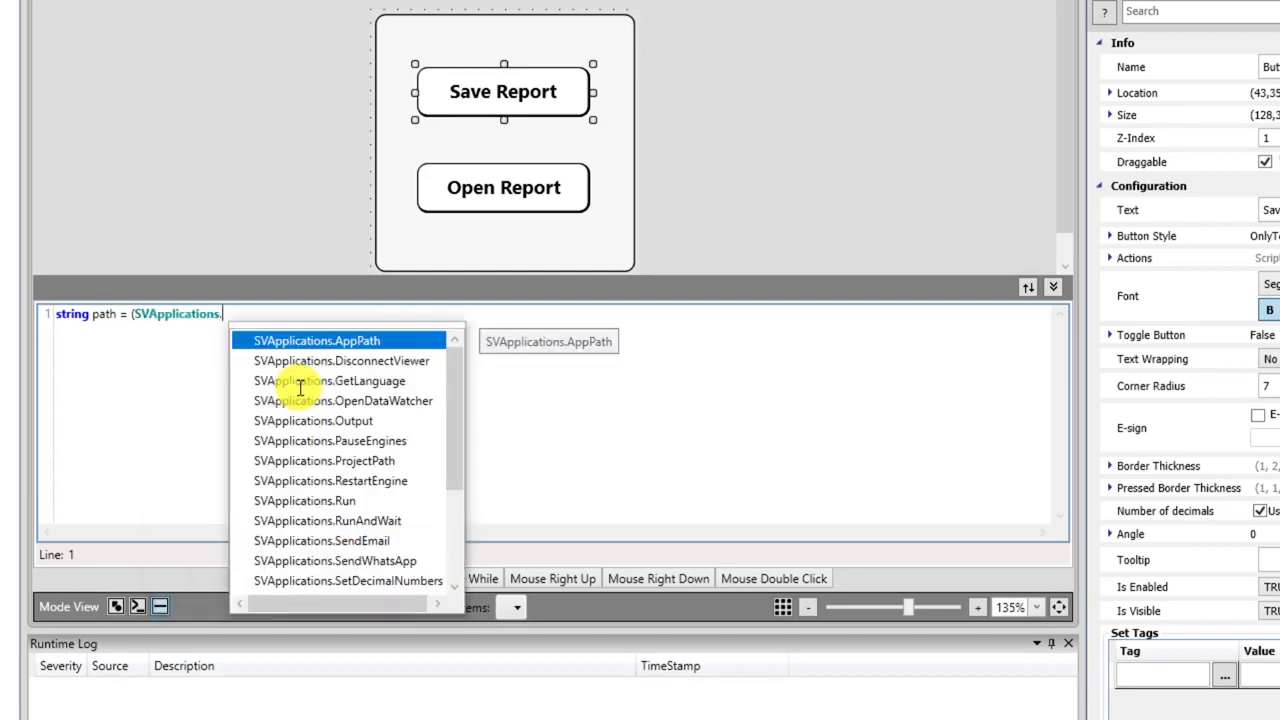
type("Pro")
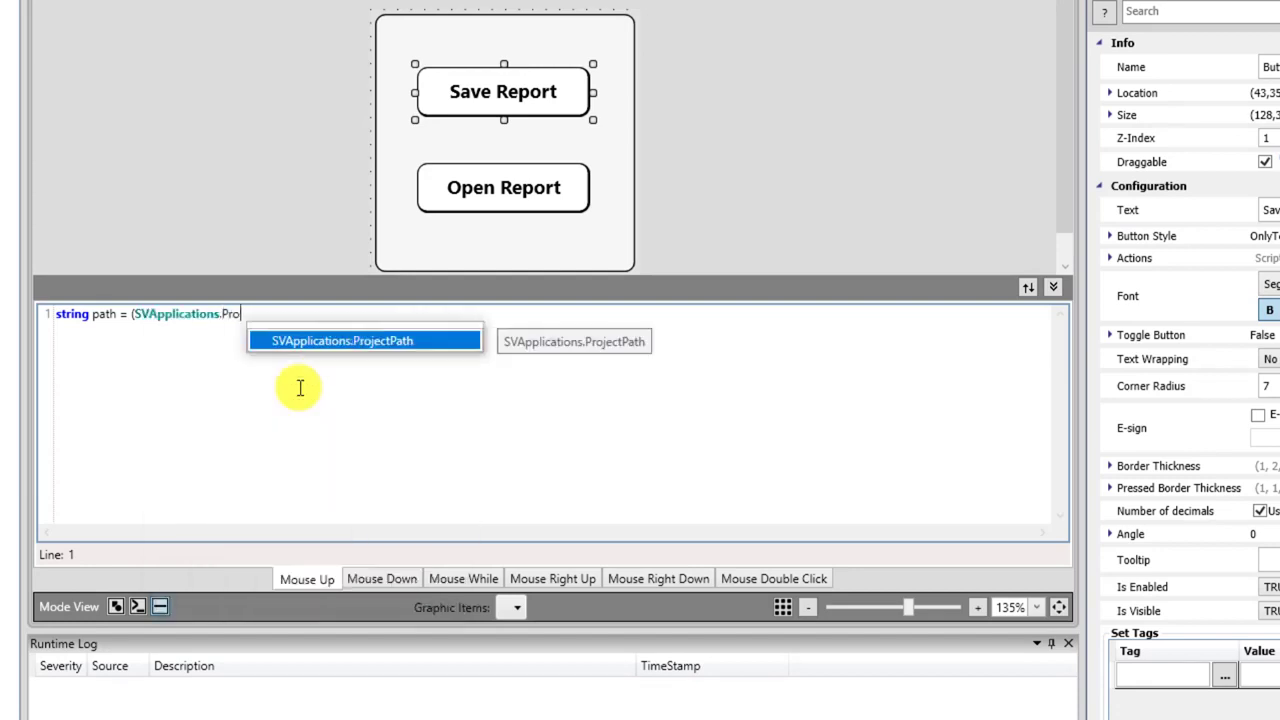
key("Tab")
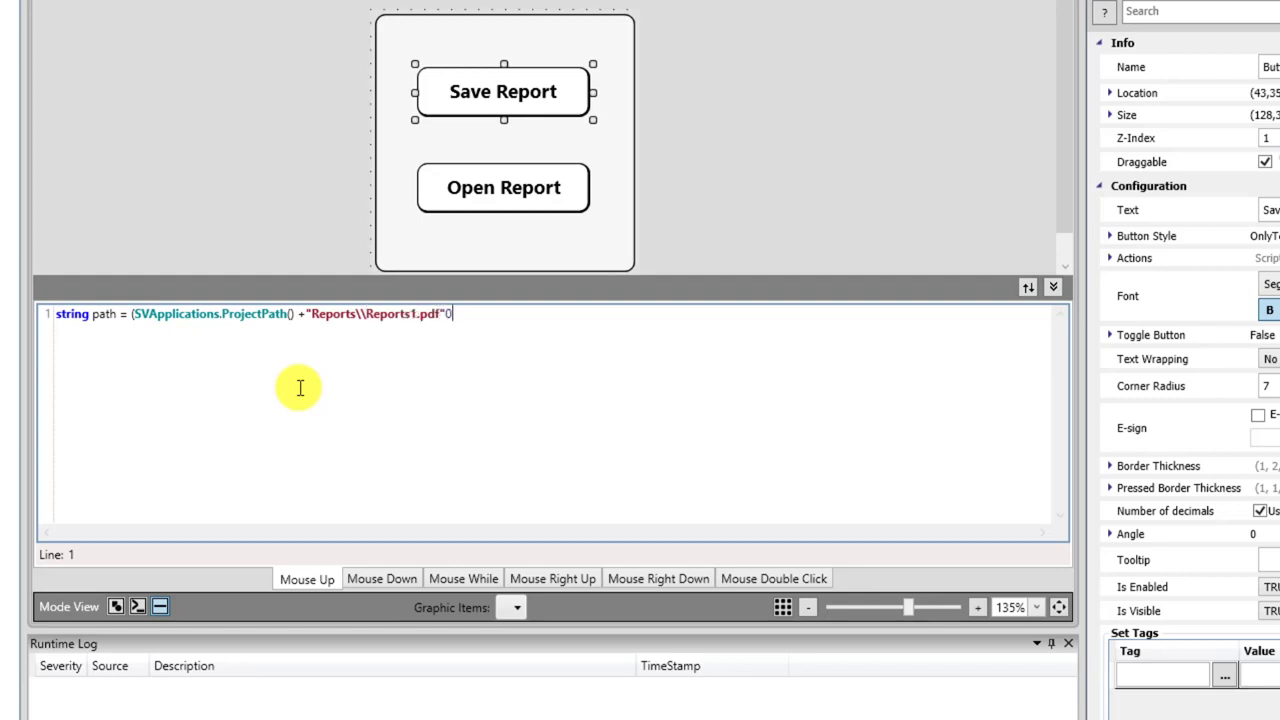
type("; SVR")
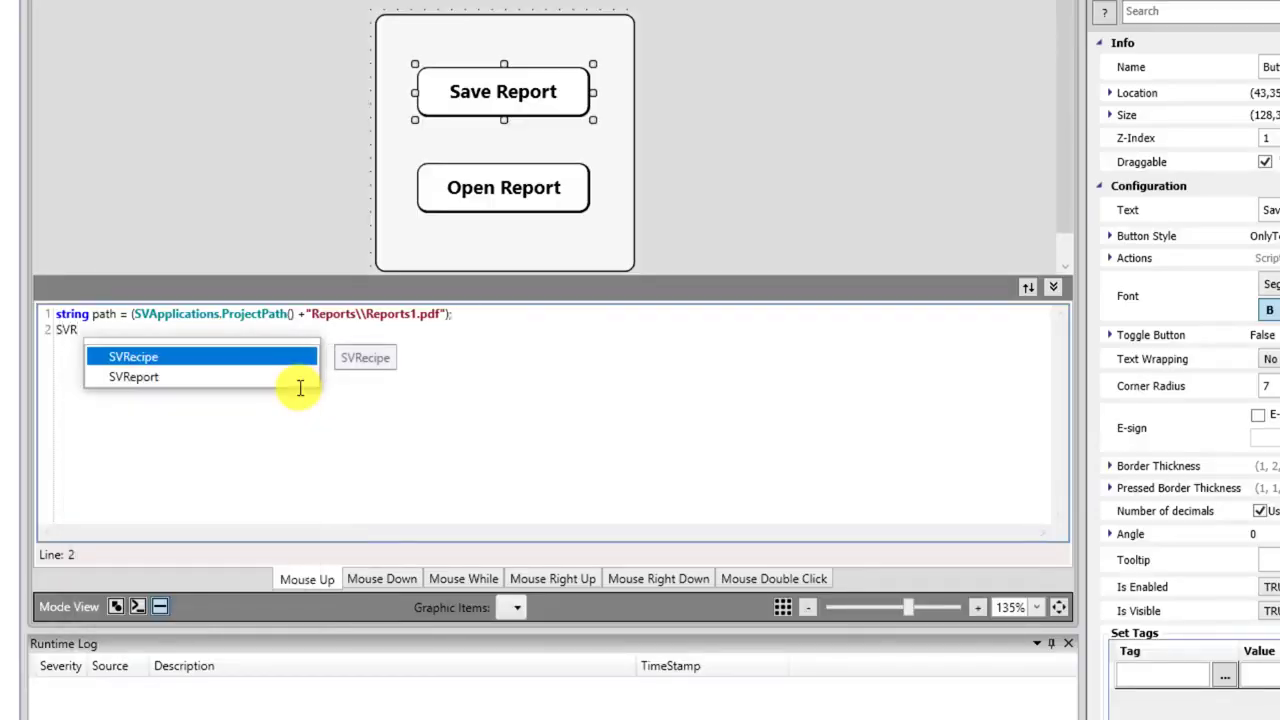
key("Down")
key("Return")
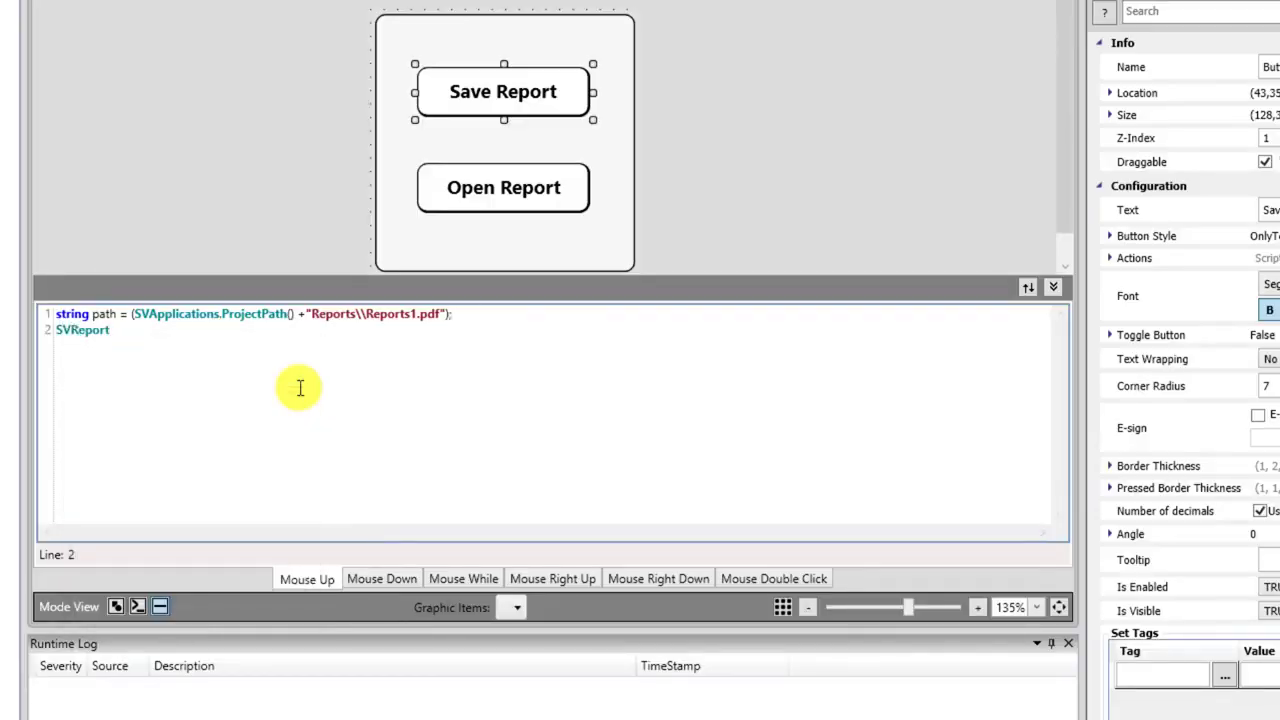
type(".")
key("Down")
key("Down")
key("Return")
type("ports1\",path);")
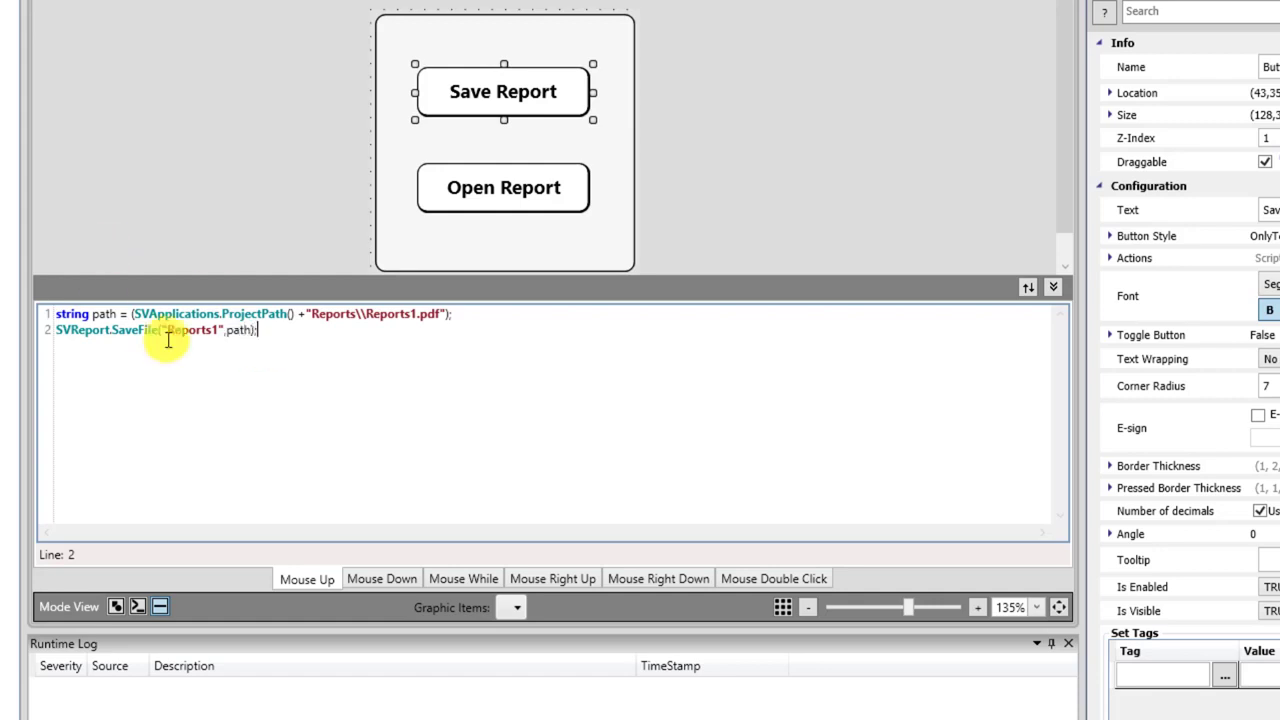
Commit the Save Report script and close the script editor.
left_click(246, 371)
left_click(880, 451)
left_click(1053, 287)
left_click(547, 318)
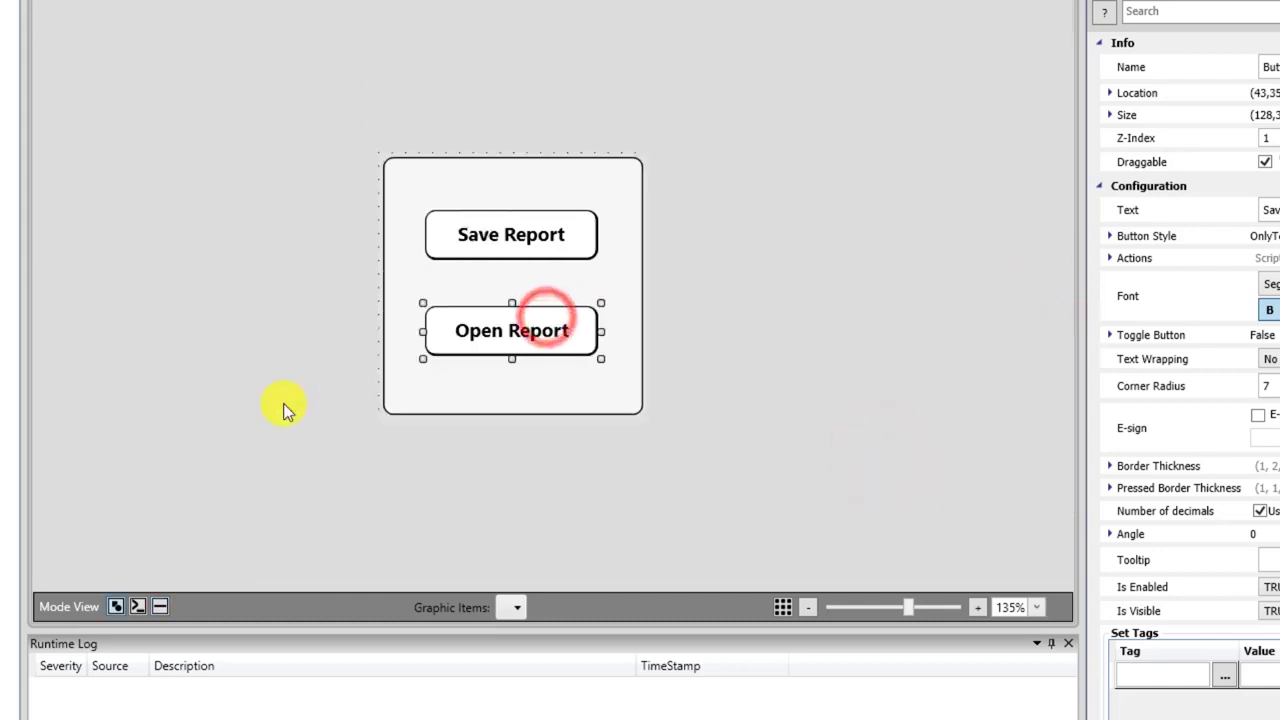
Start the Open Report Mouse Up script with the line string path = SVApplications.ProjectPath().
left_click(160, 606)
left_click(222, 400)
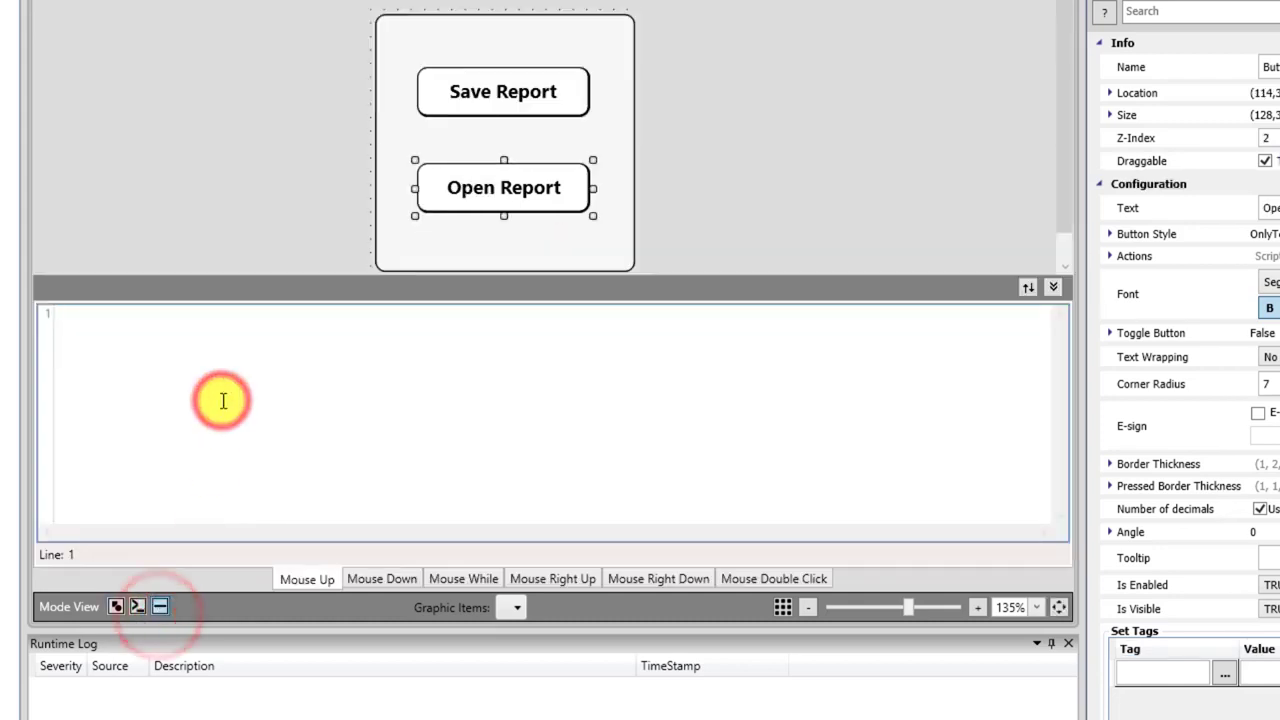
type("string path = (SV")
key("Down")
key("Tab")
type(".Pr")
key("Tab")
type("()")
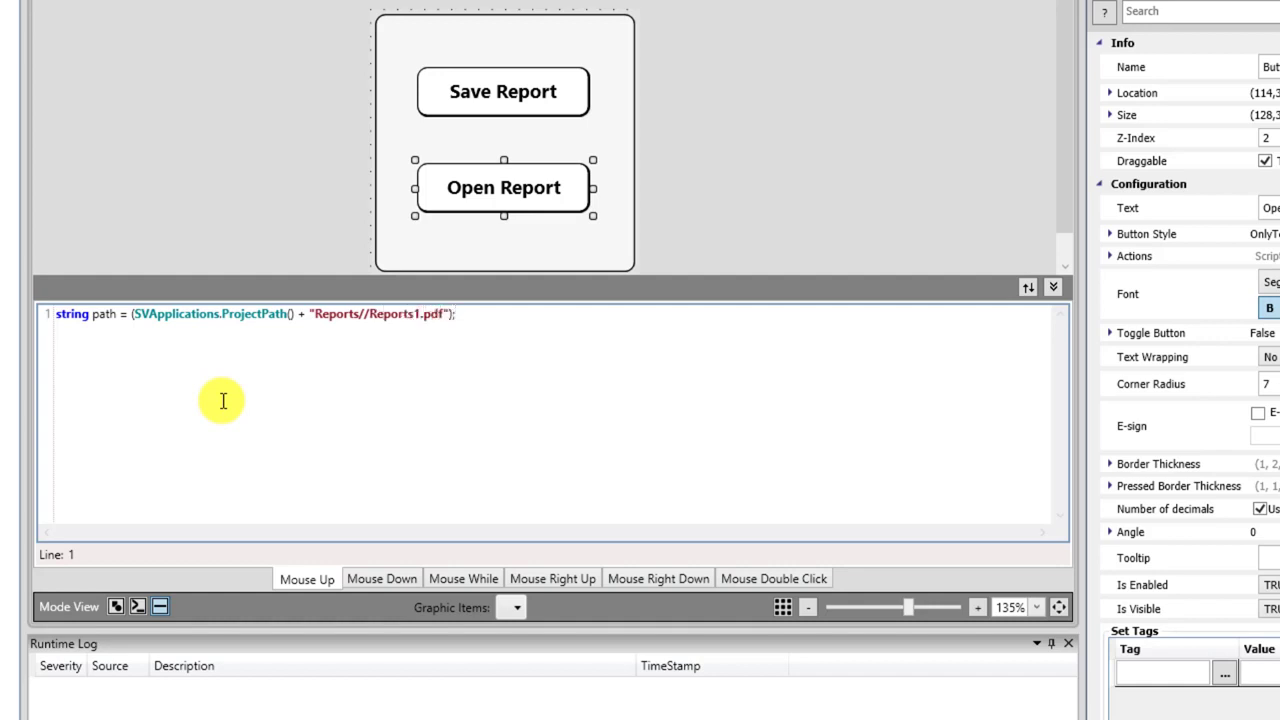
Add SVApplications.Run(path) as the second line, save the script and close the editor.
key("Return")
key("ctrl+space")
type("SV")
key("Down")
key("Return")
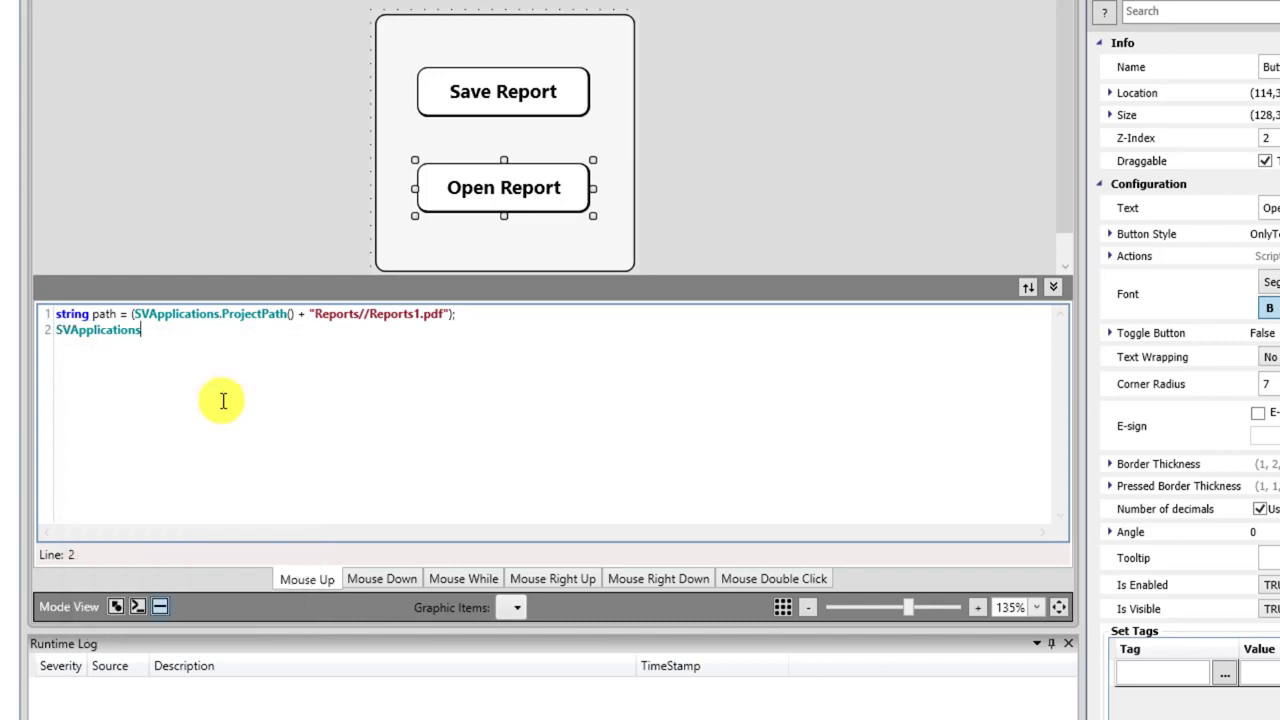
type(".R")
key("Down")
key("Return")
key("ctrl+s")
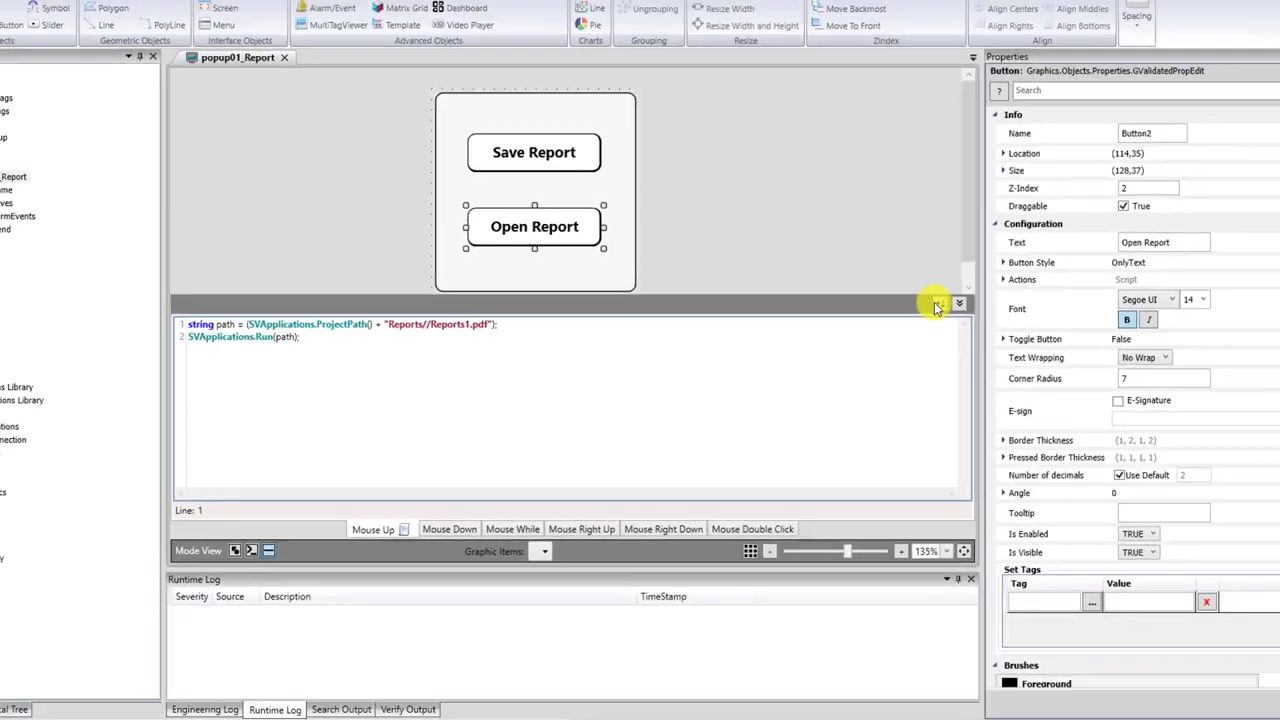
left_click(1053, 287)
Run the project on the Valves screen, minimize the editor and launch mod_RSsim.
left_click(314, 357)
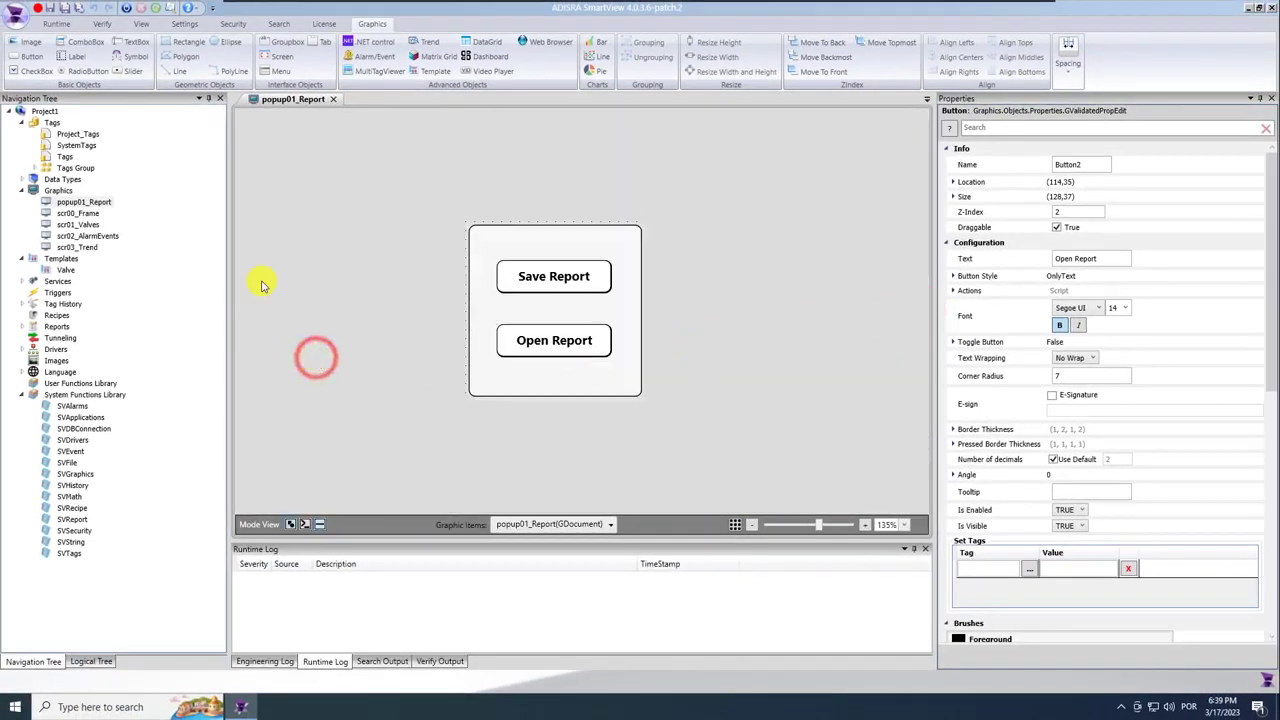
left_click(62, 10)
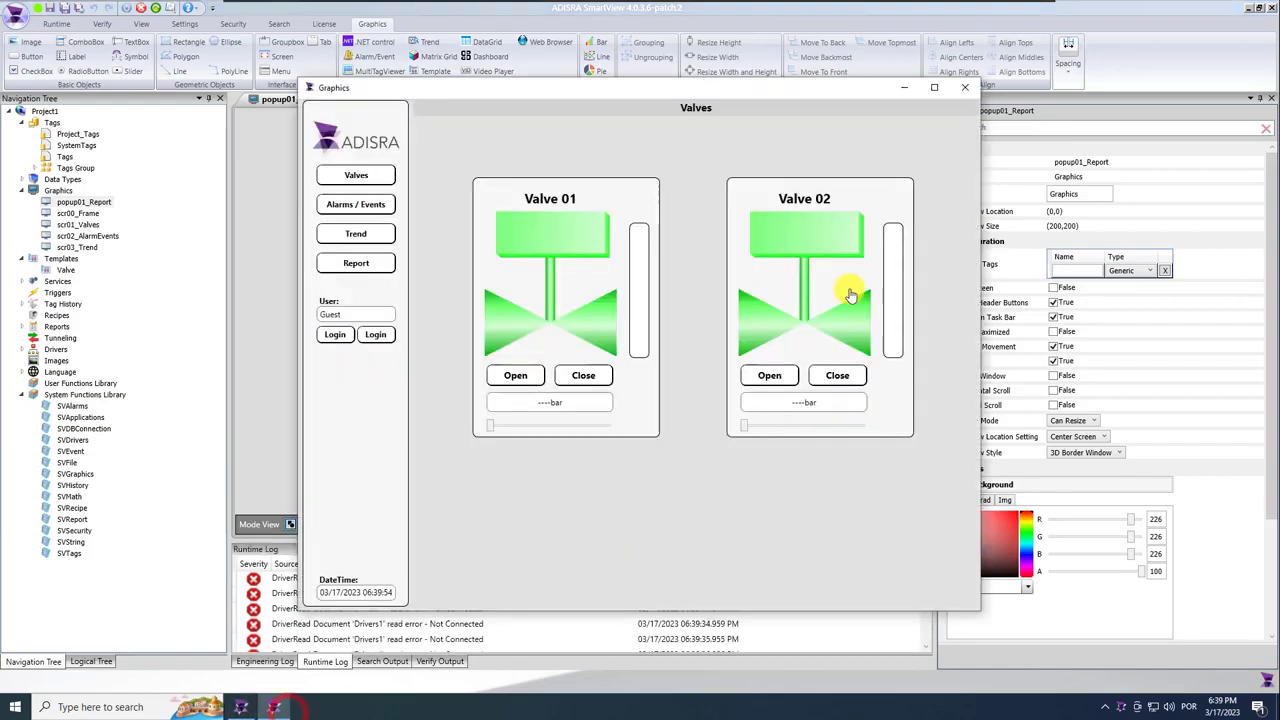
left_click(1233, 7)
left_click(30, 188)
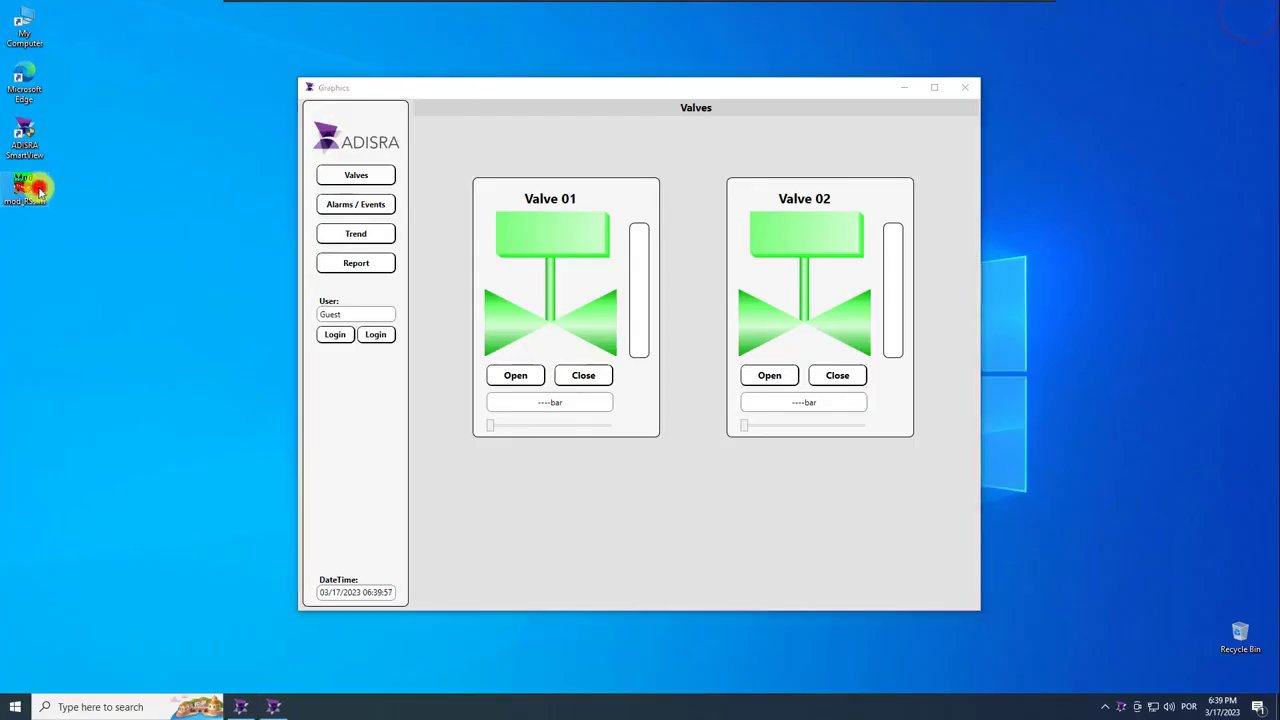
left_click(739, 397)
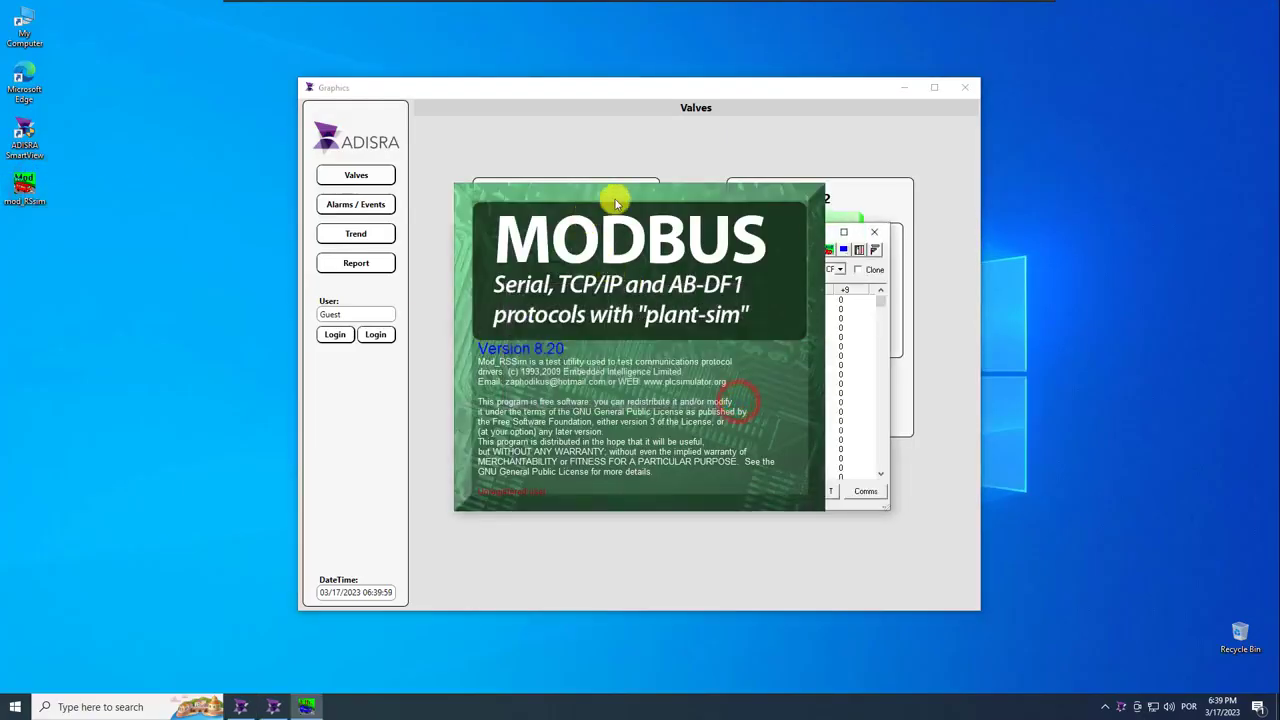
Set registers 40001 and 40002 to 70 and 65, then Save Report from the Report popup.
left_click(615, 201)
left_click_drag(571, 232, 1115, 189)
double_click(1066, 256)
type("70")
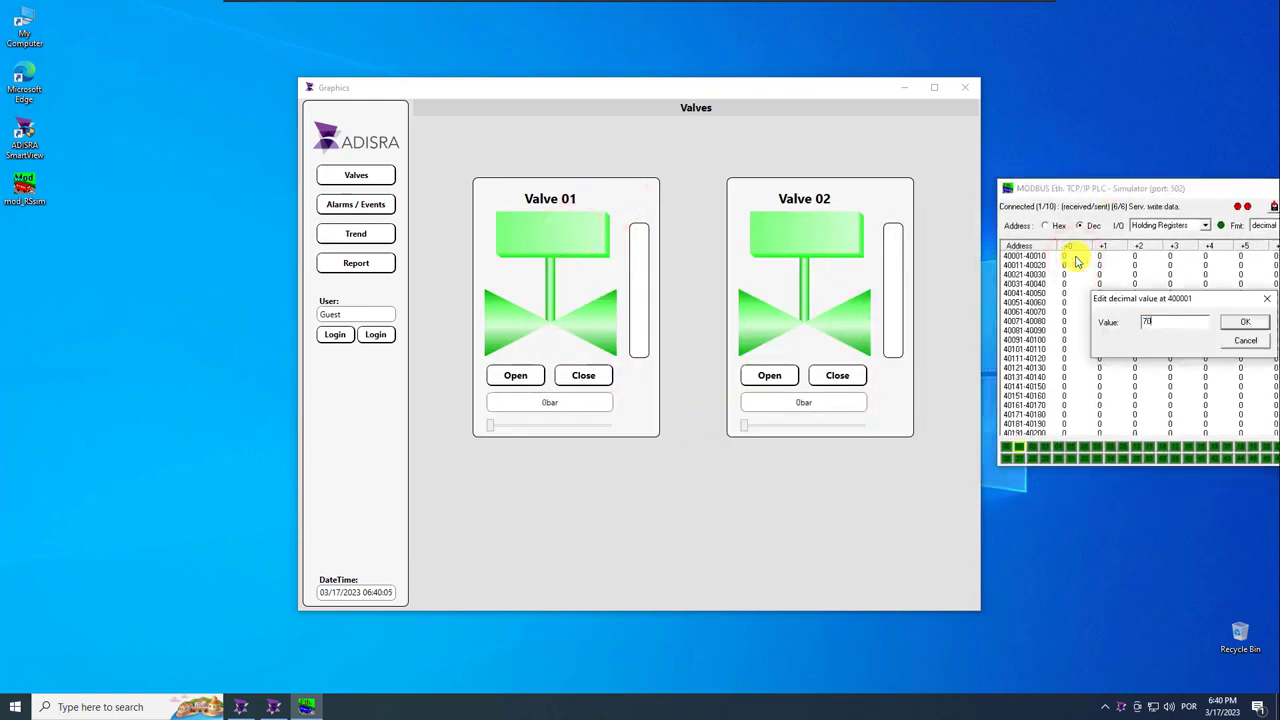
key("Return")
double_click(1103, 256)
type("65")
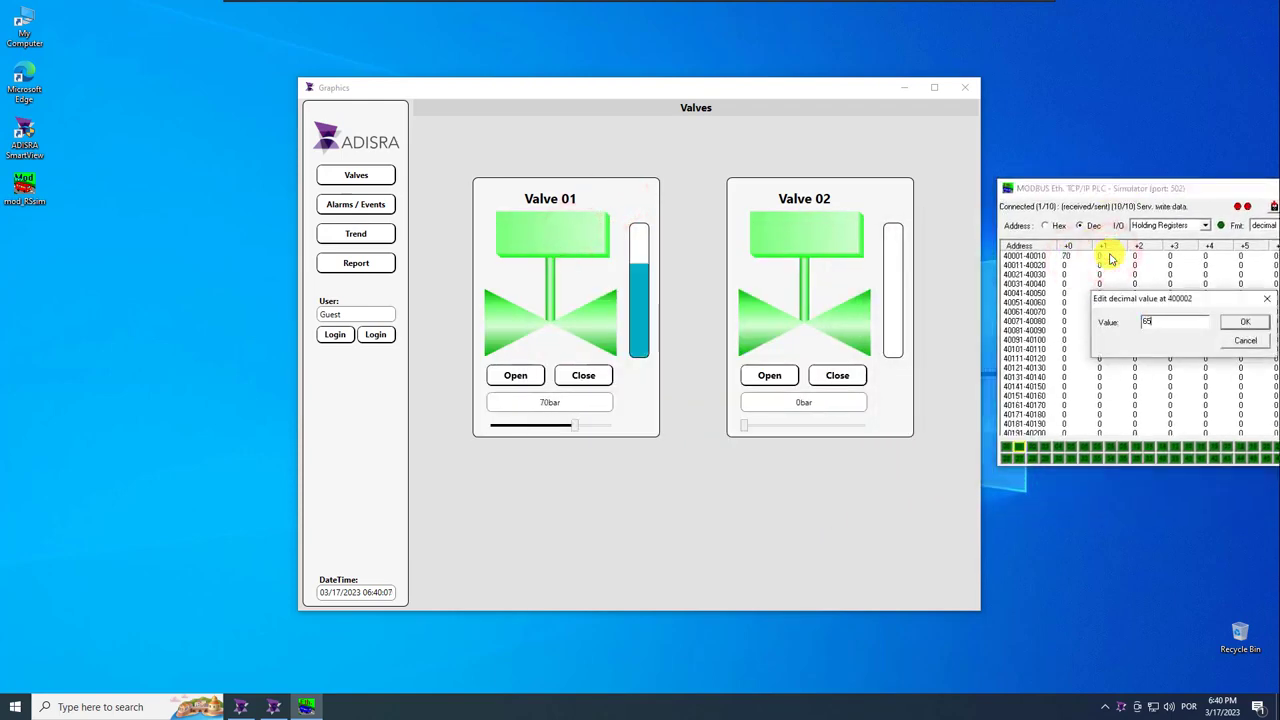
key("Return")
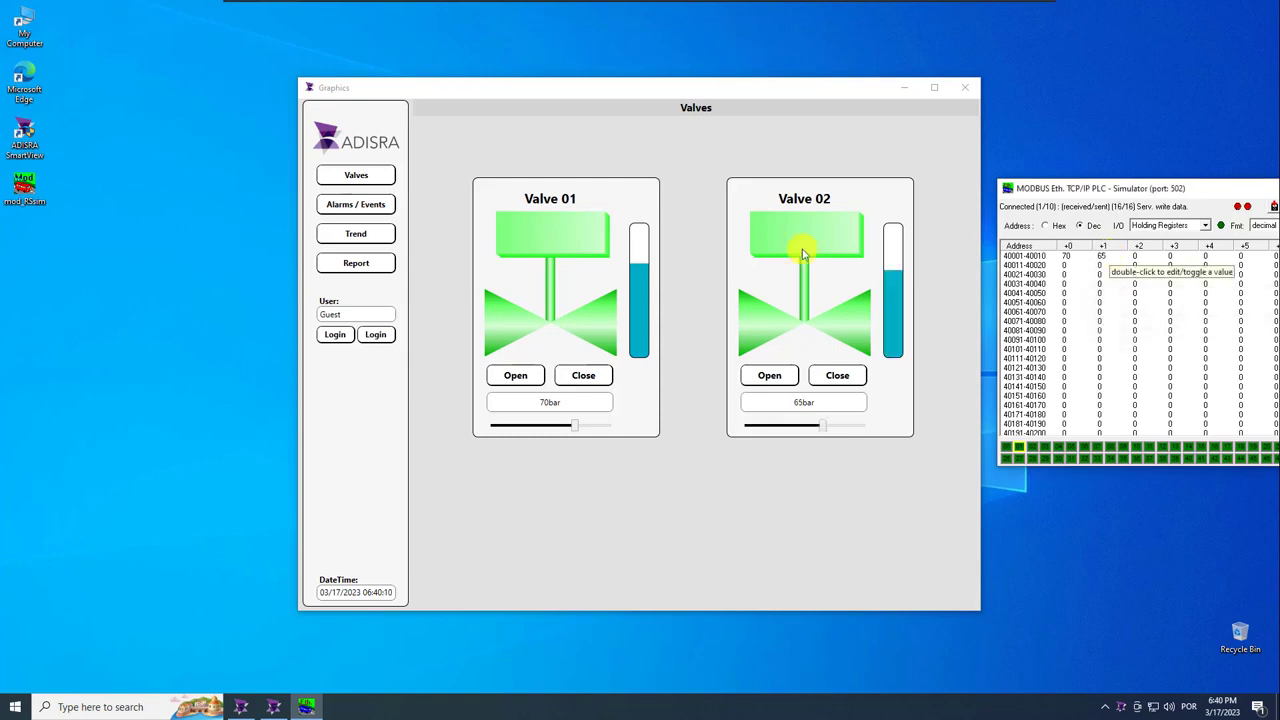
left_click(356, 262)
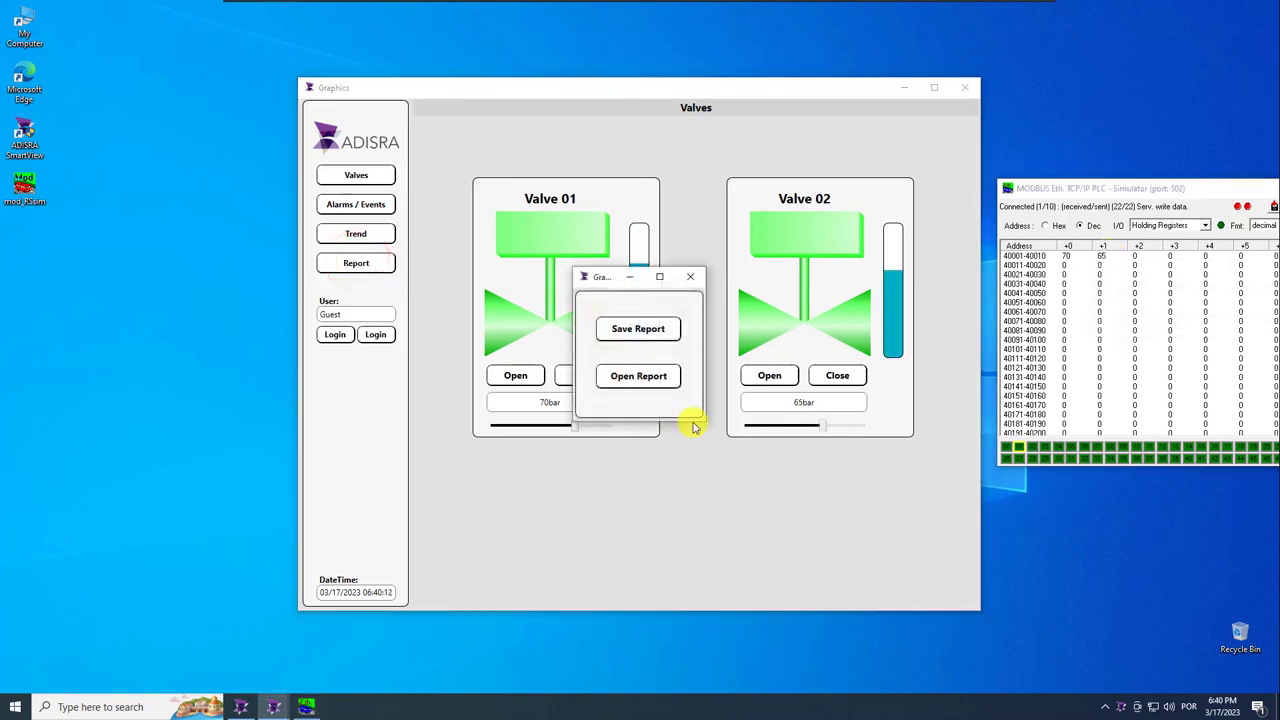
left_click(649, 337)
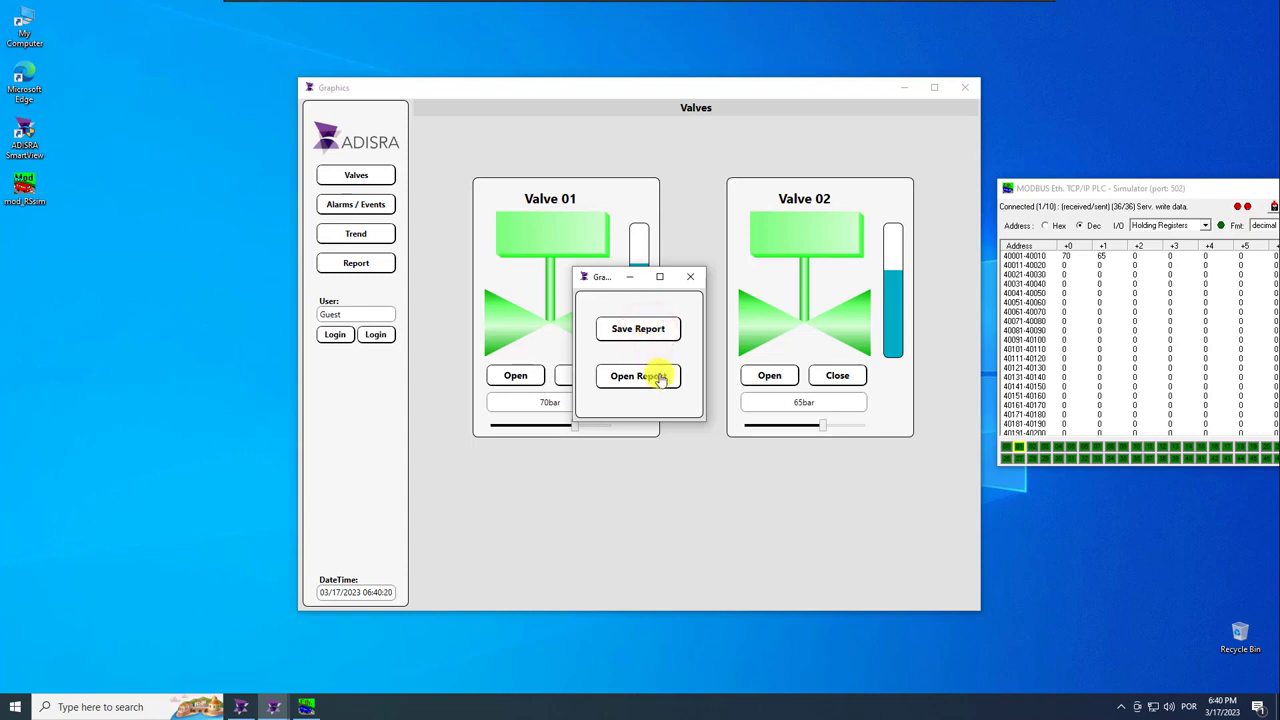
Open Reports1.pdf showing the pie chart with Valve 01 at 70 and Valve 02 at 65, then minimize it.
left_click(659, 379)
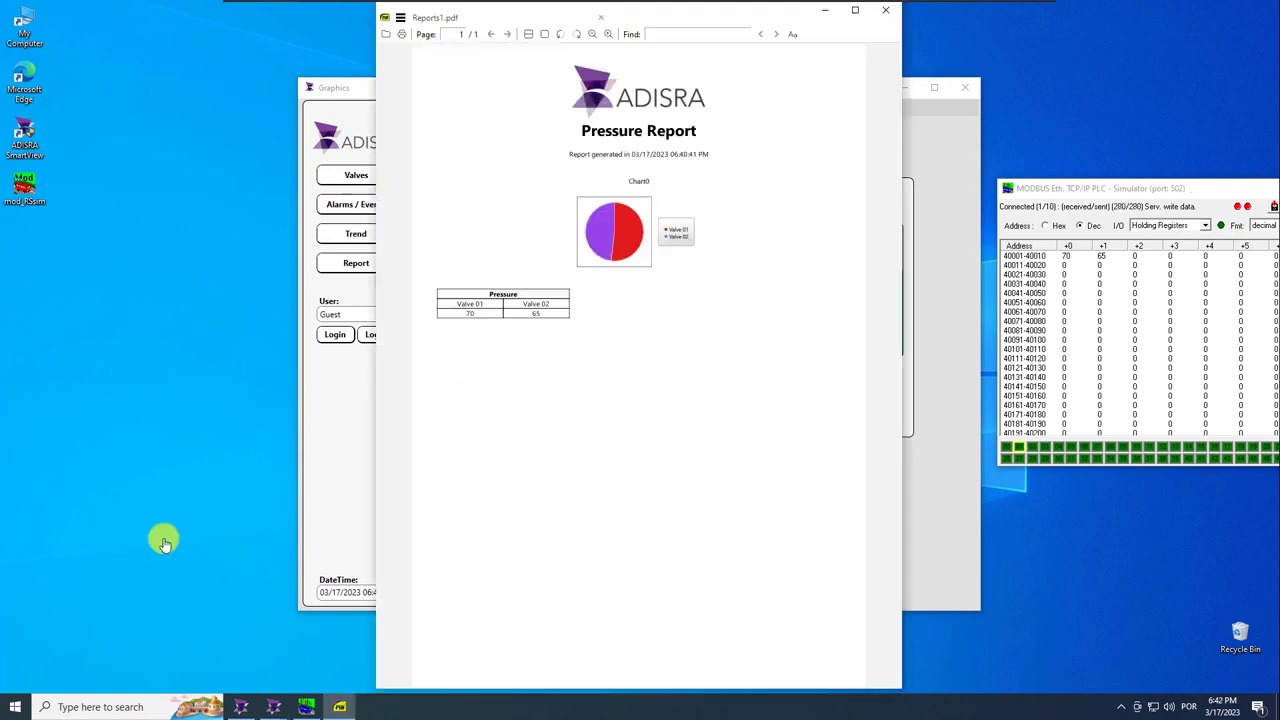
left_click(825, 11)
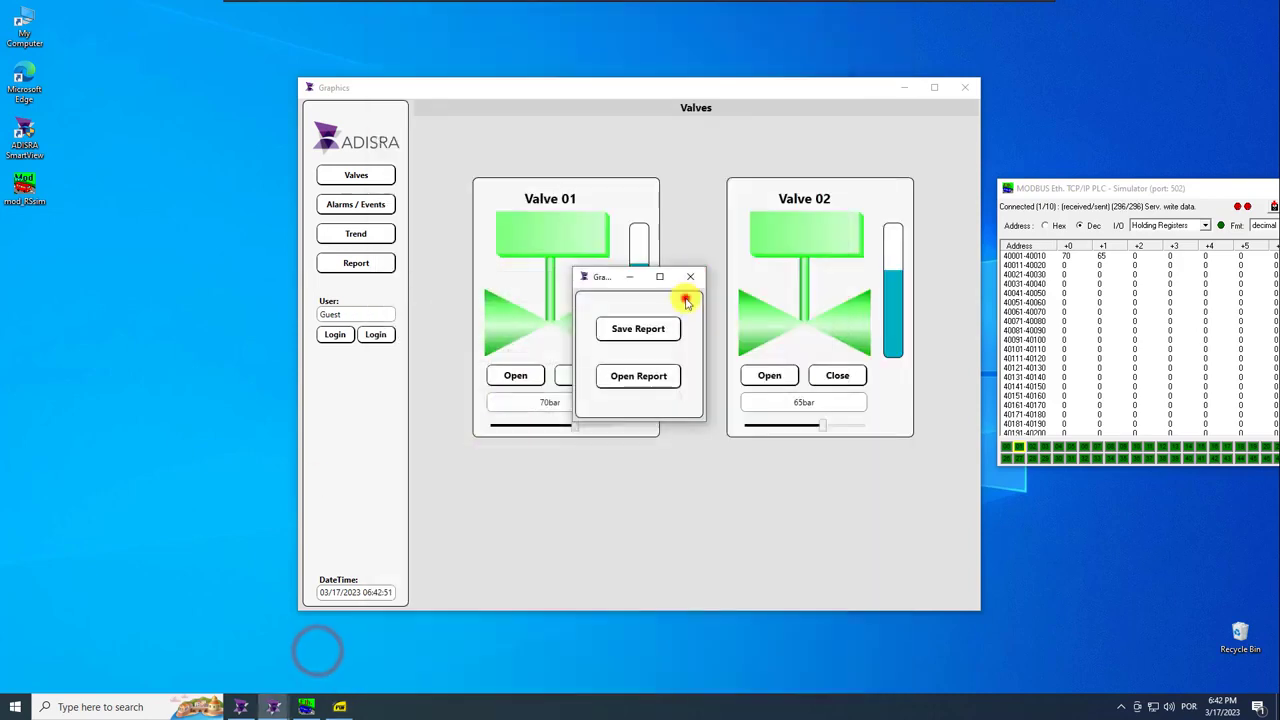
left_click(687, 276)
Browse to Documents\ADISRA SmartView\Project1\Reports and locate the saved Reports1 PDF.
left_click(907, 88)
left_click(246, 214)
left_click(291, 307)
key("super+e")
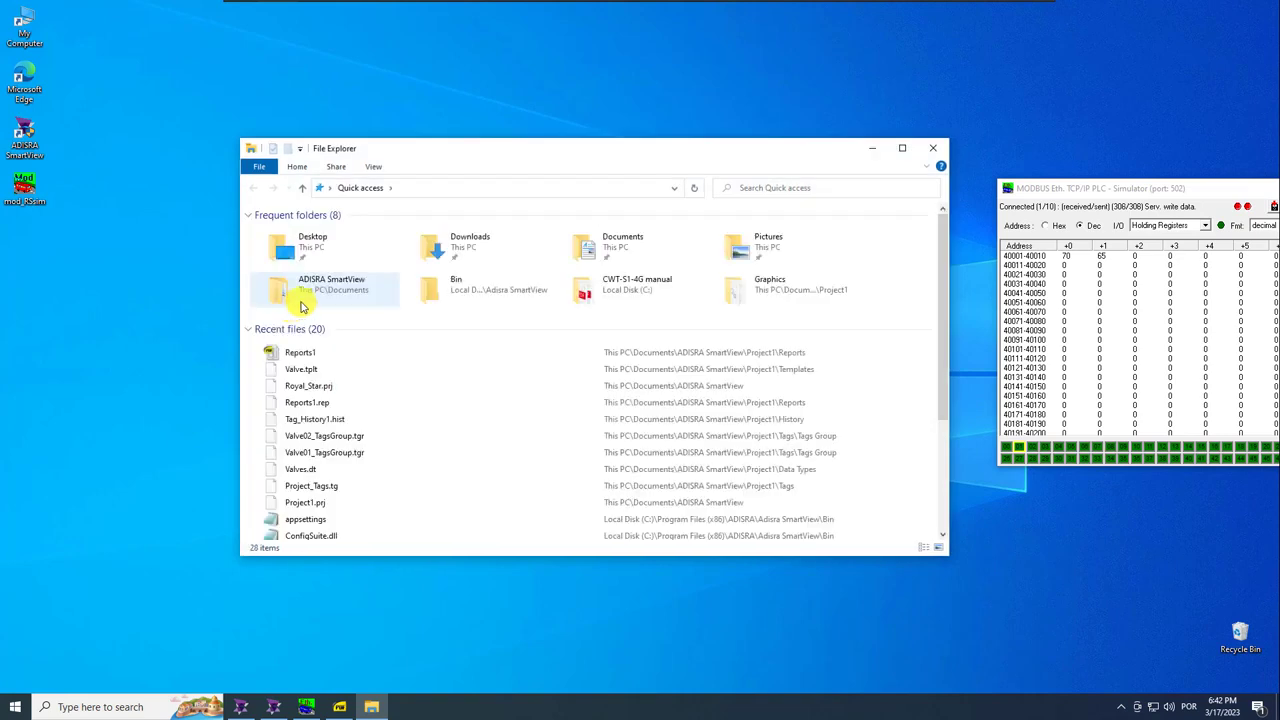
double_click(590, 241)
double_click(321, 232)
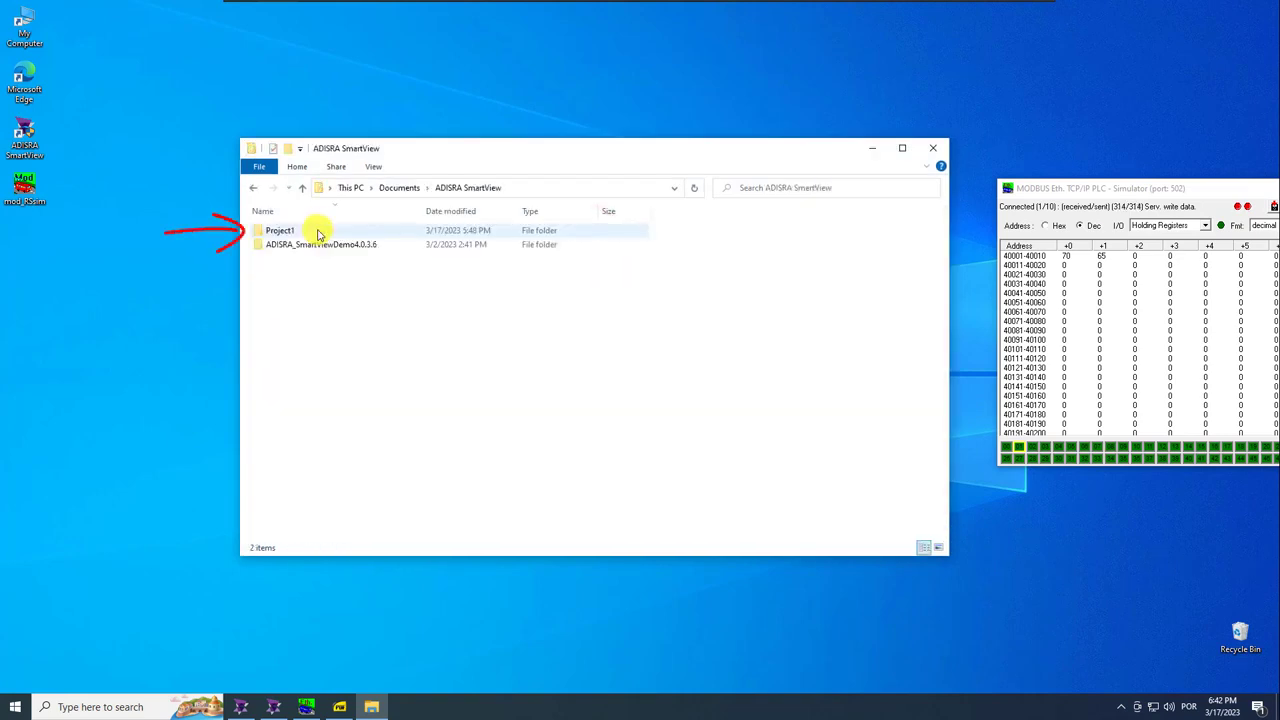
double_click(318, 233)
double_click(287, 400)
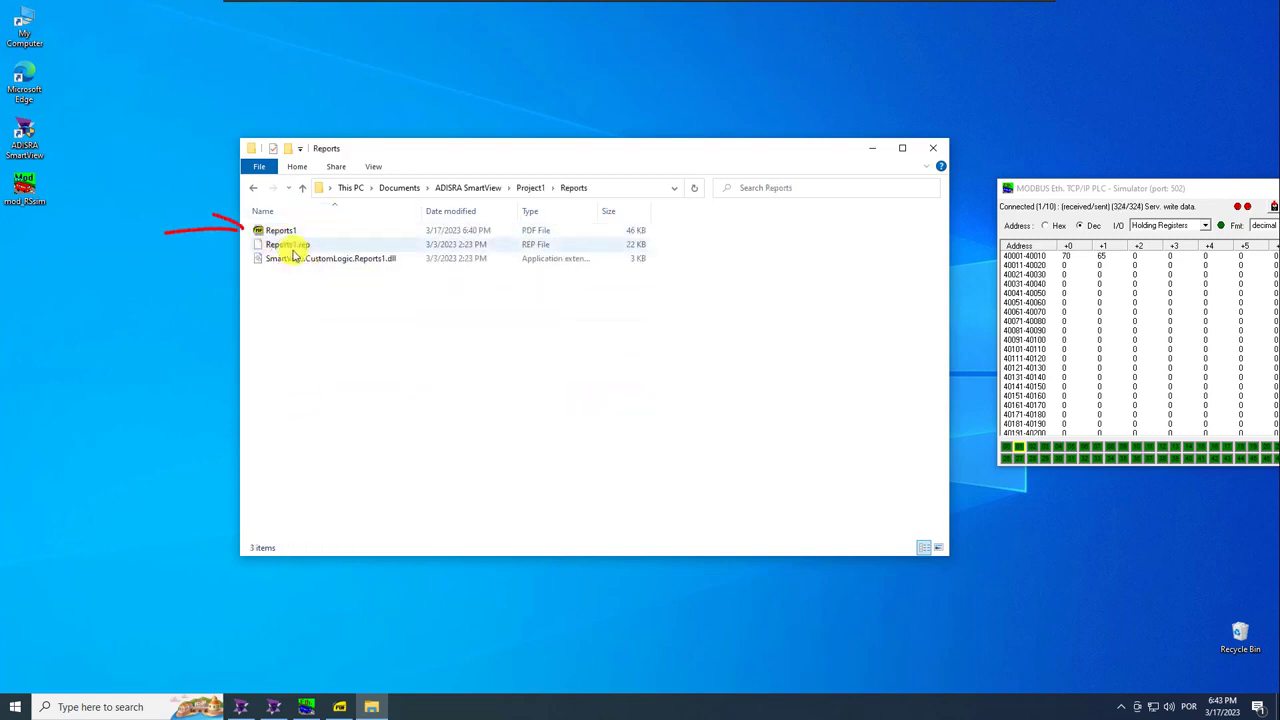
left_click(292, 231)
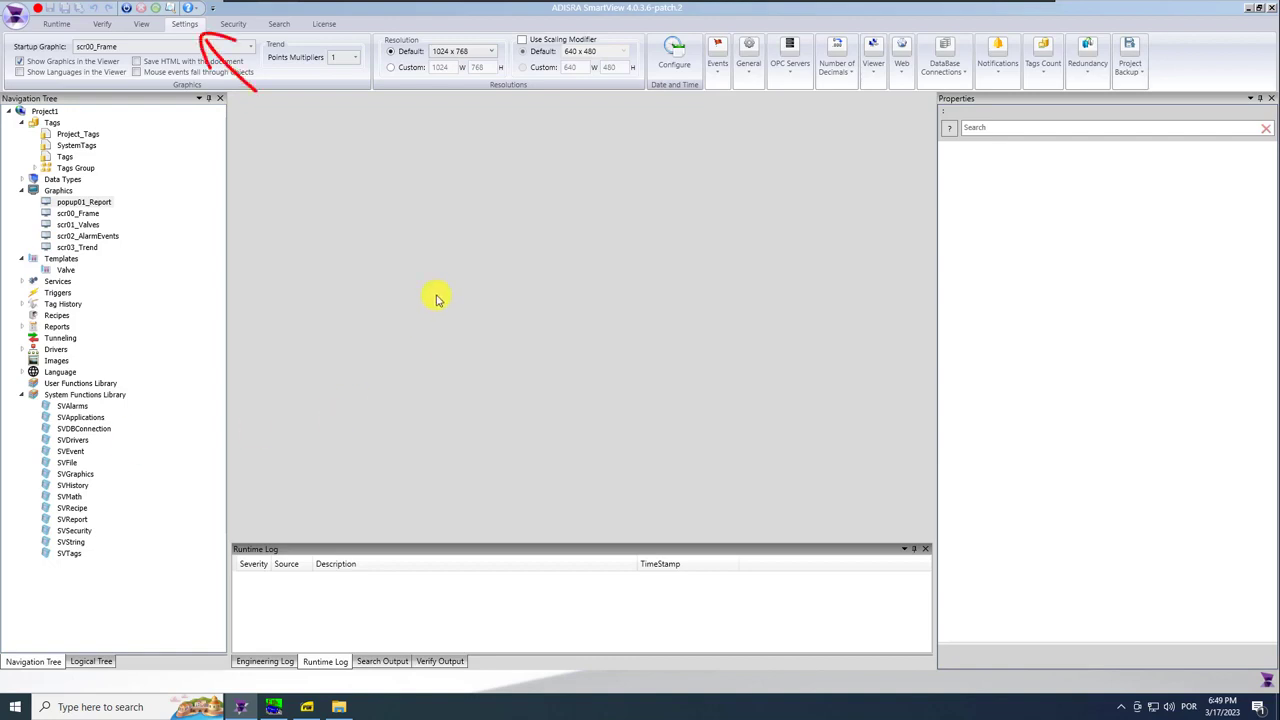
Create a Project1 desktop shortcut from the general project settings, then minimize the editor.
left_click(180, 26)
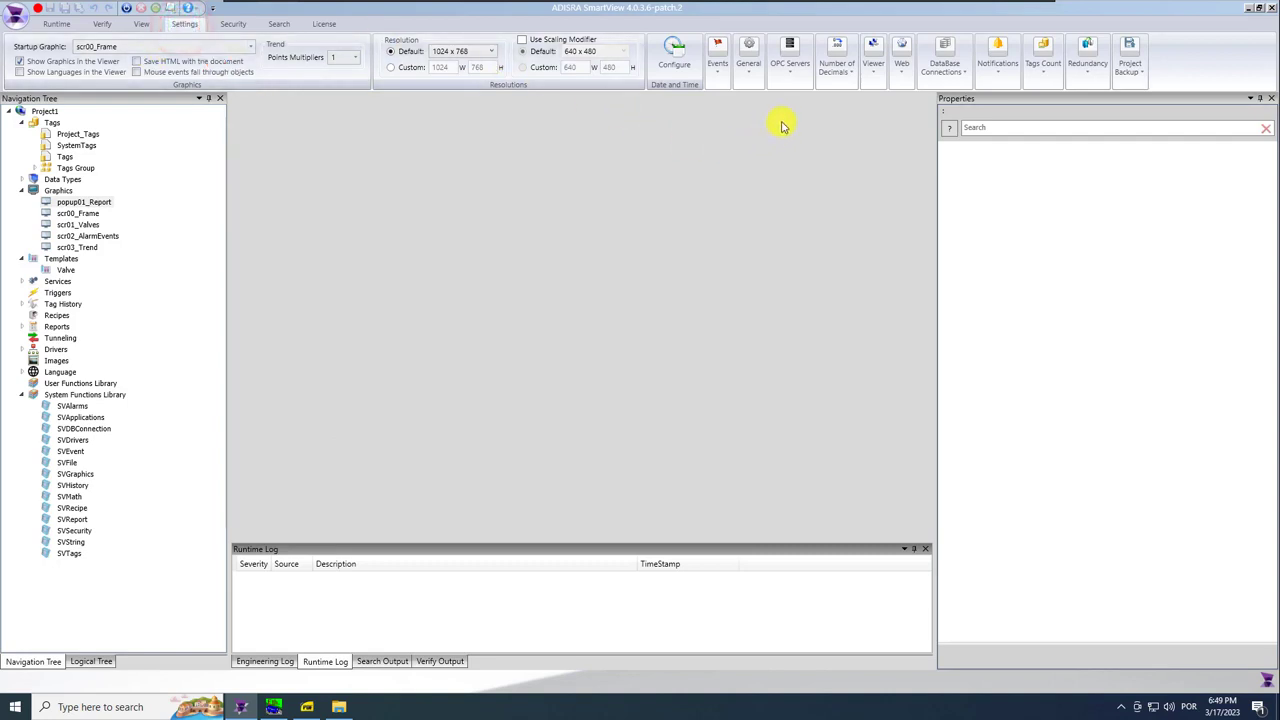
left_click(746, 58)
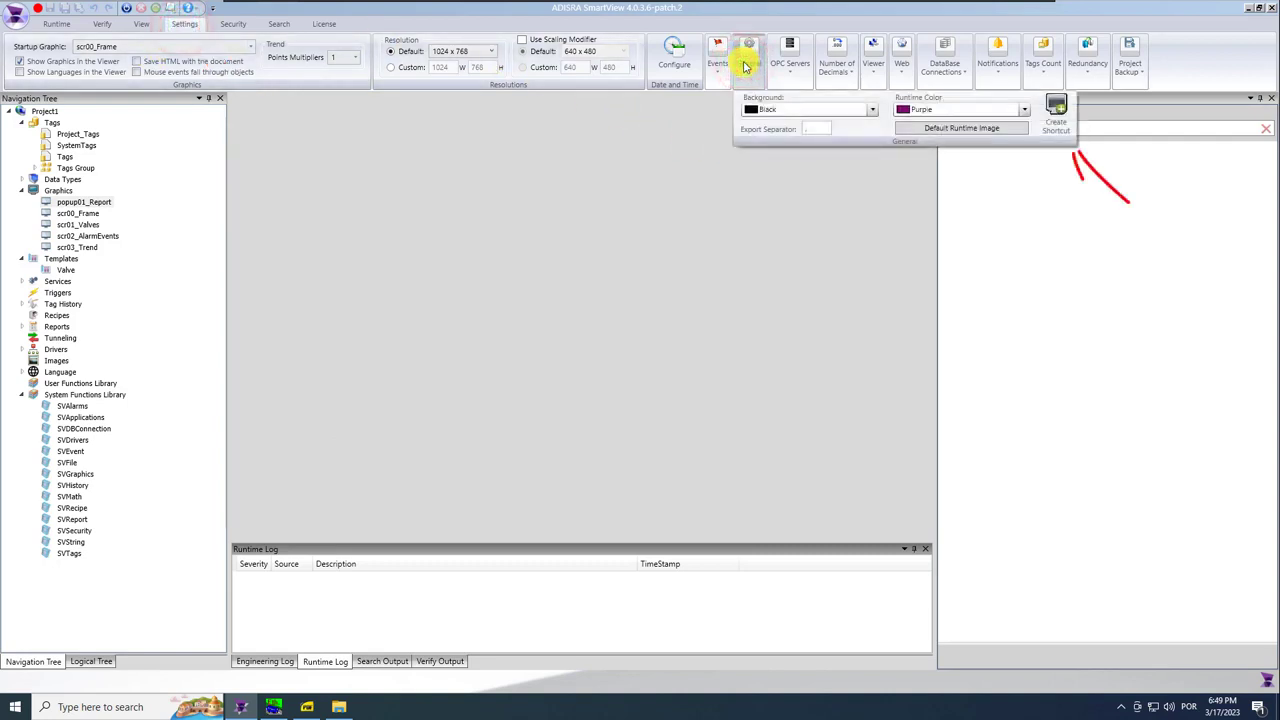
left_click(1060, 104)
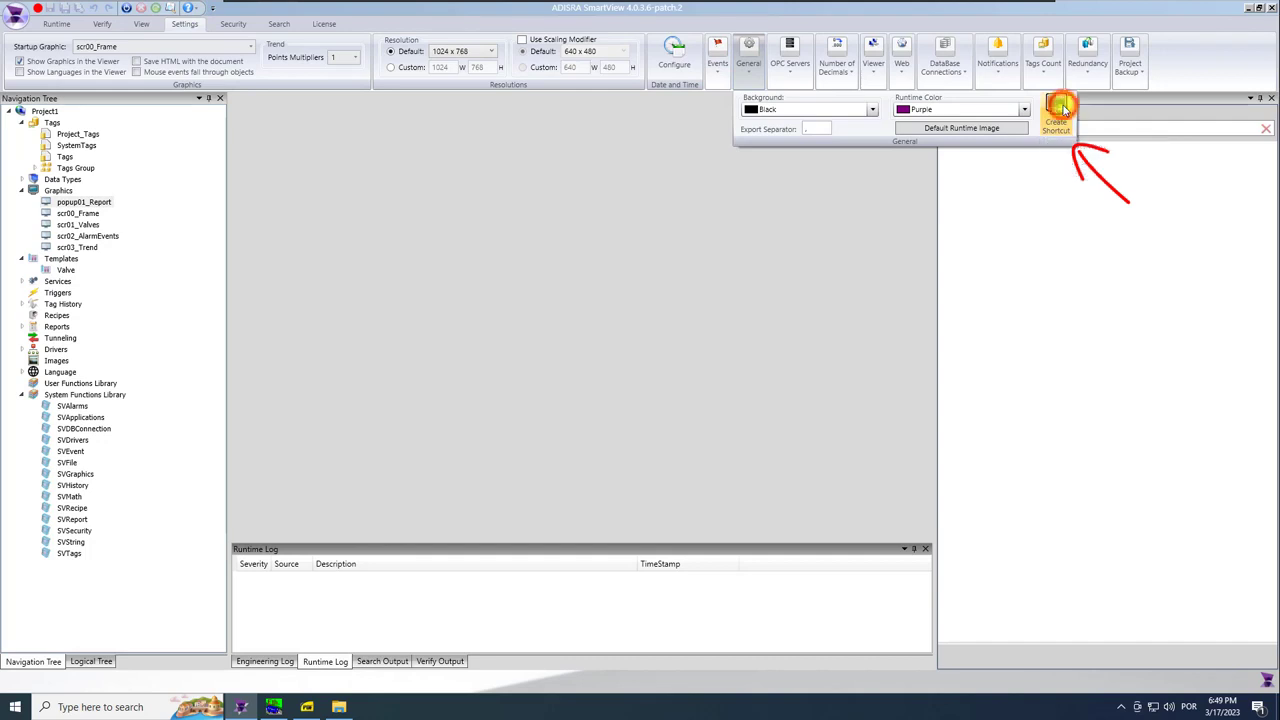
left_click(674, 229)
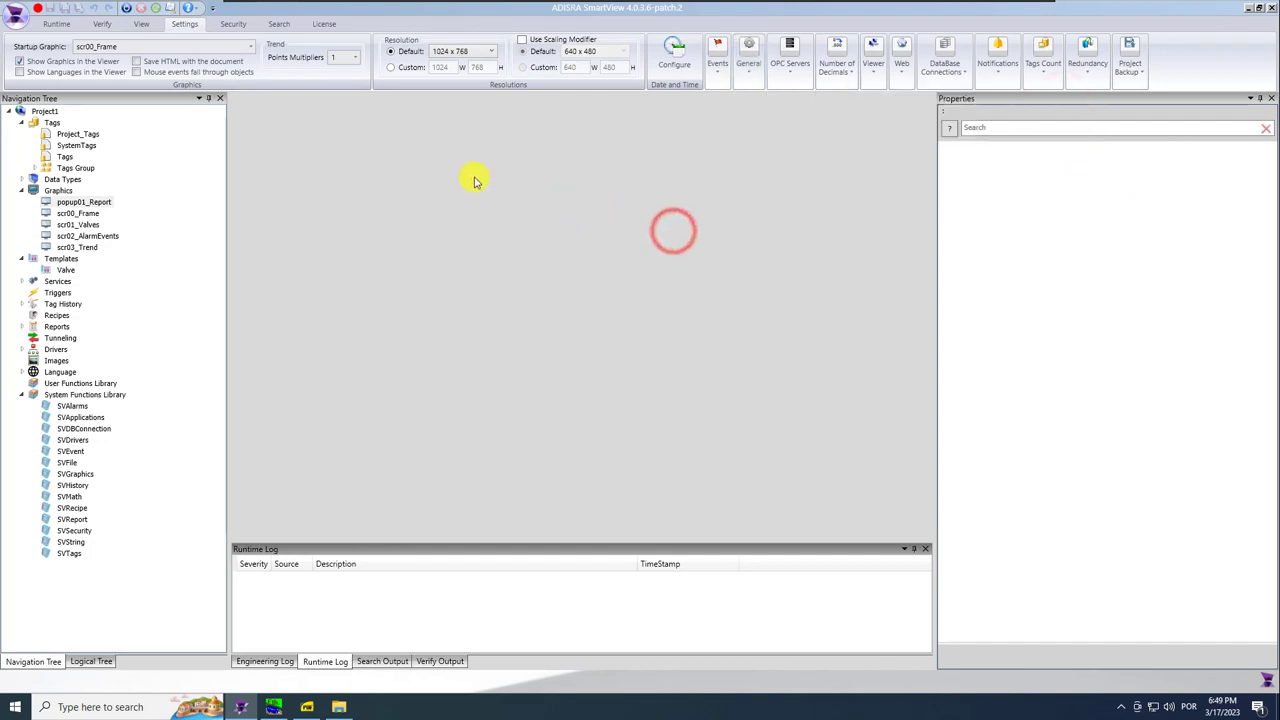
left_click(1247, 8)
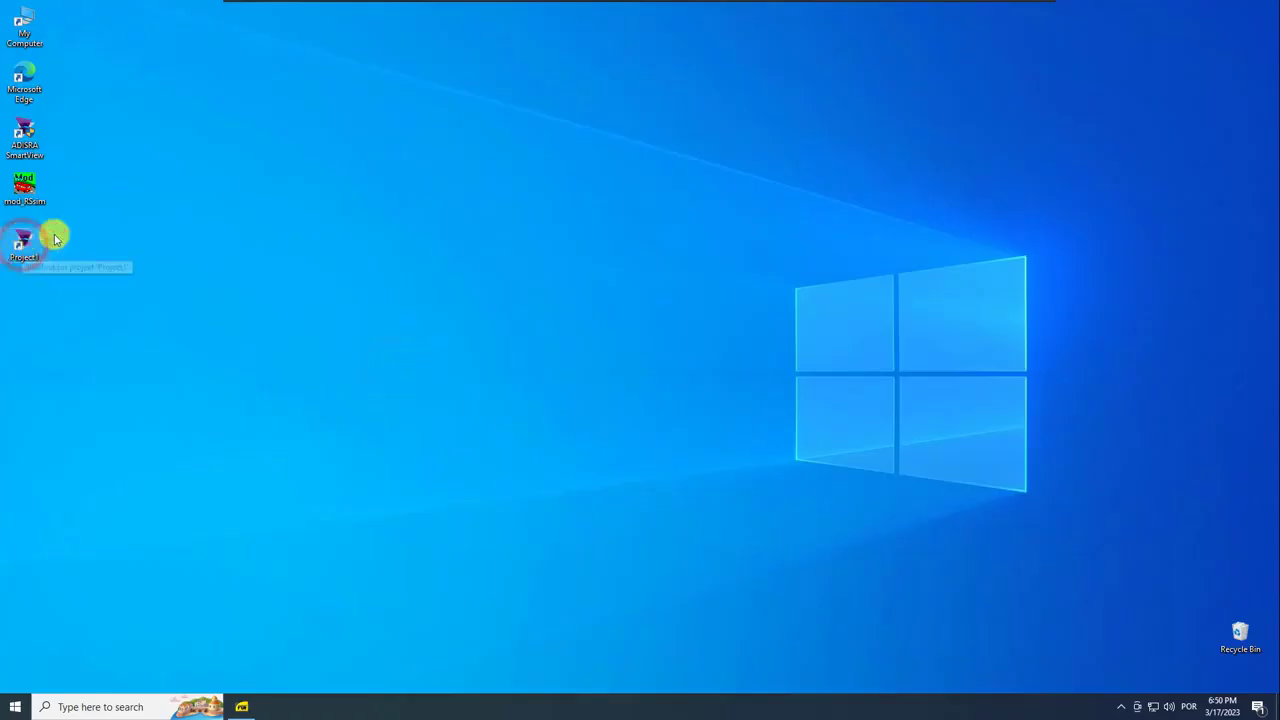
Copy the Project1 folder from Documents\ADISRA SmartView.
left_click(318, 358)
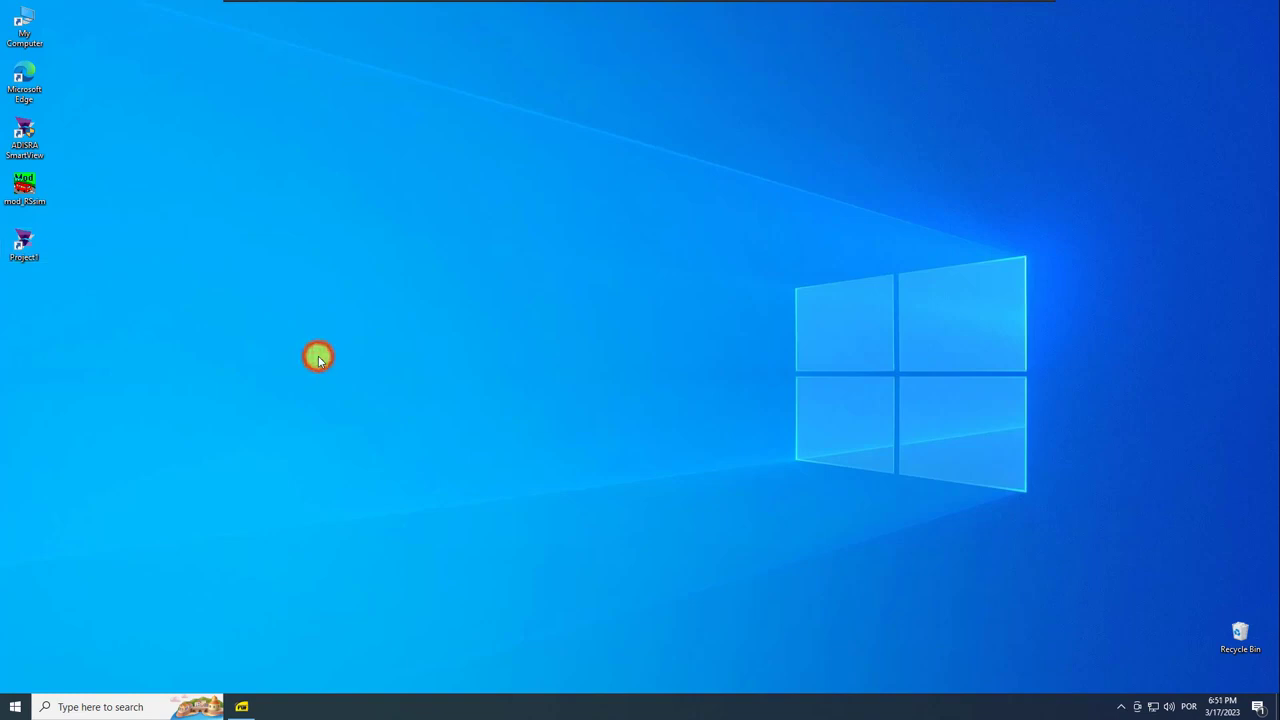
key("super+e")
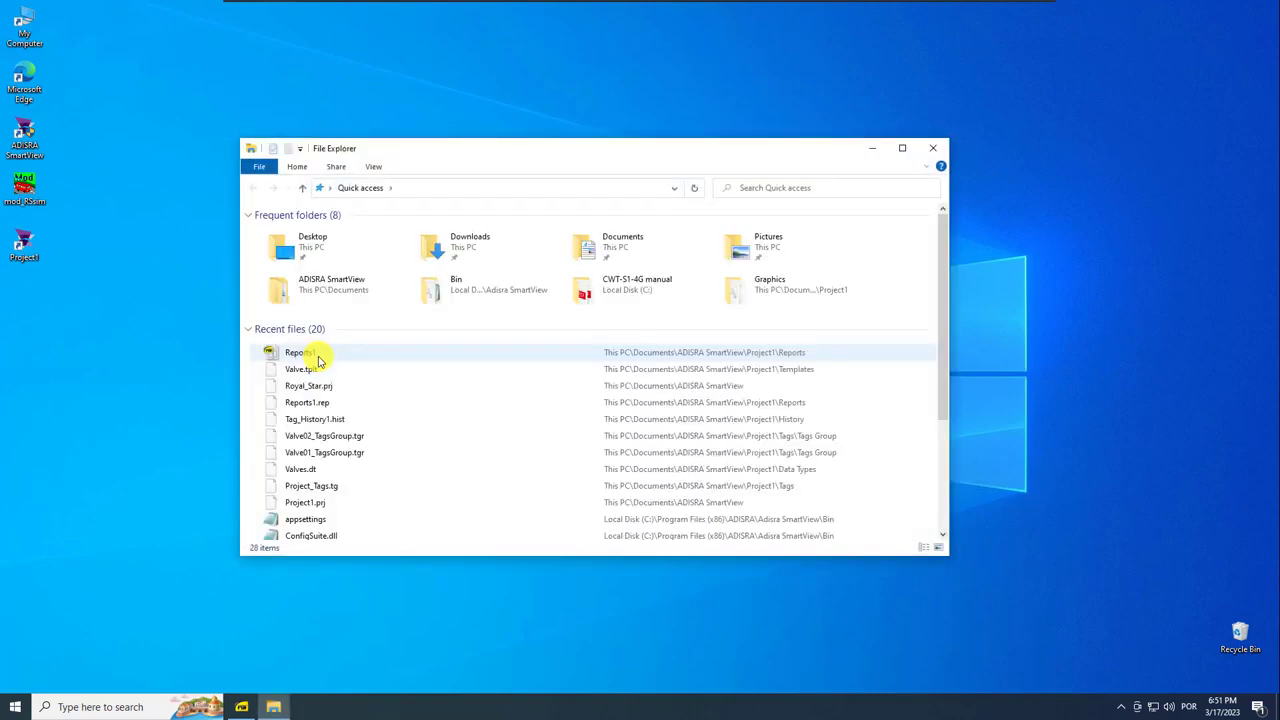
left_click(608, 244)
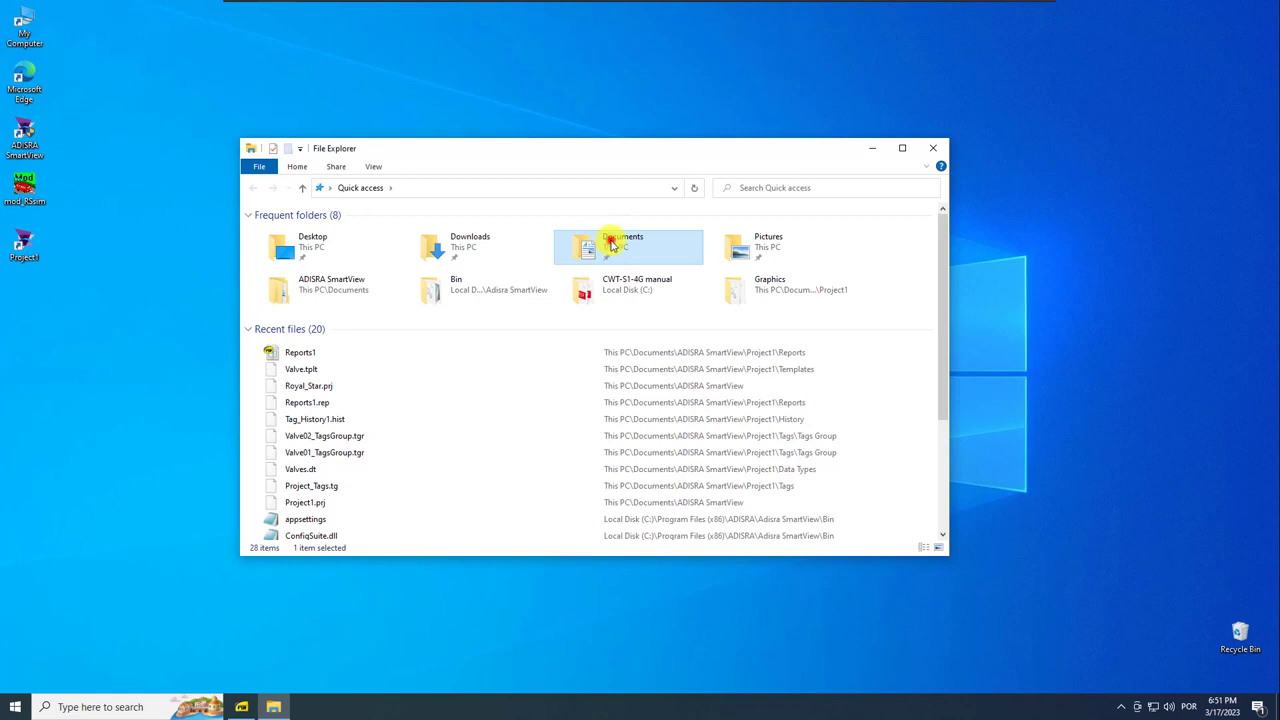
double_click(608, 244)
double_click(286, 229)
double_click(287, 230)
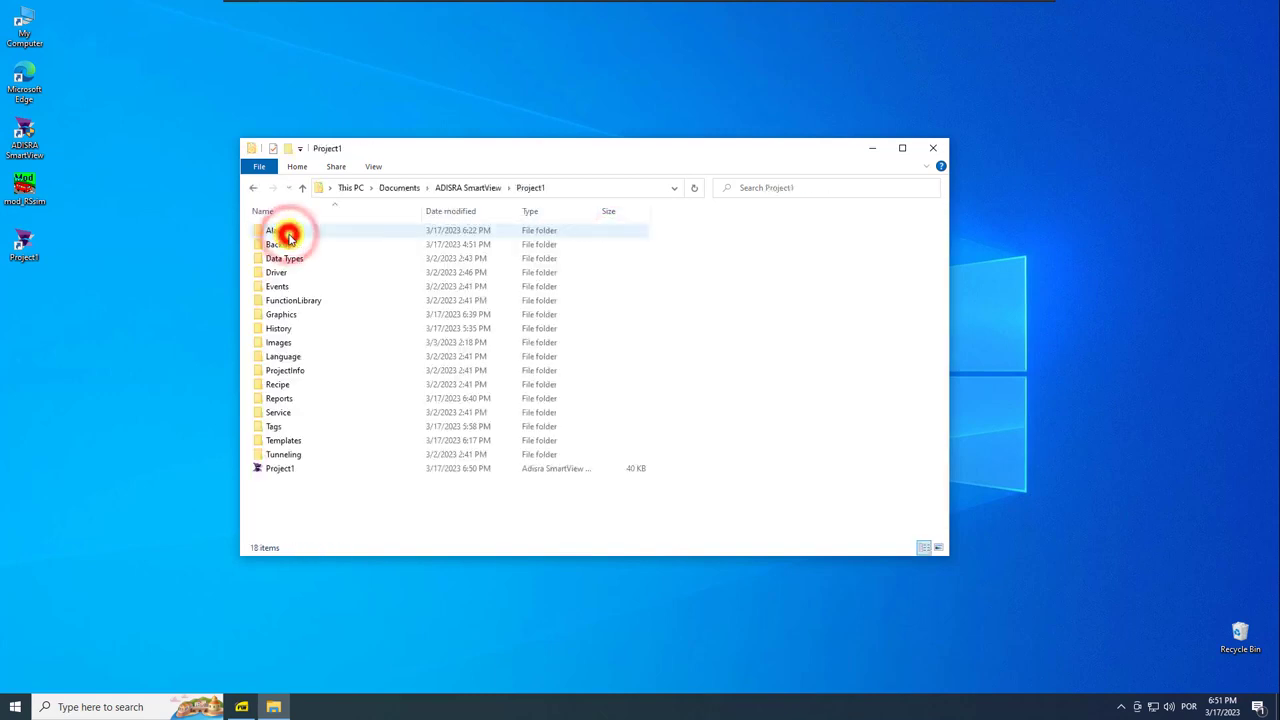
left_click(253, 187)
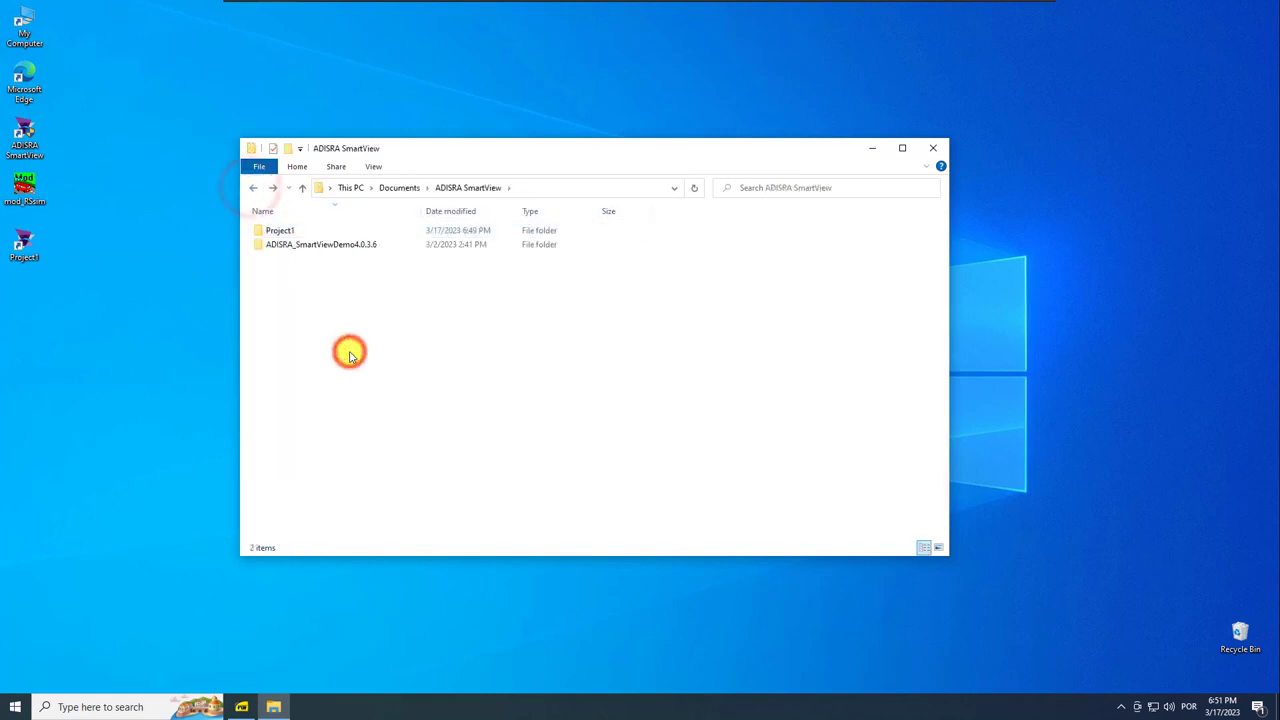
right_click(275, 230)
left_click(322, 400)
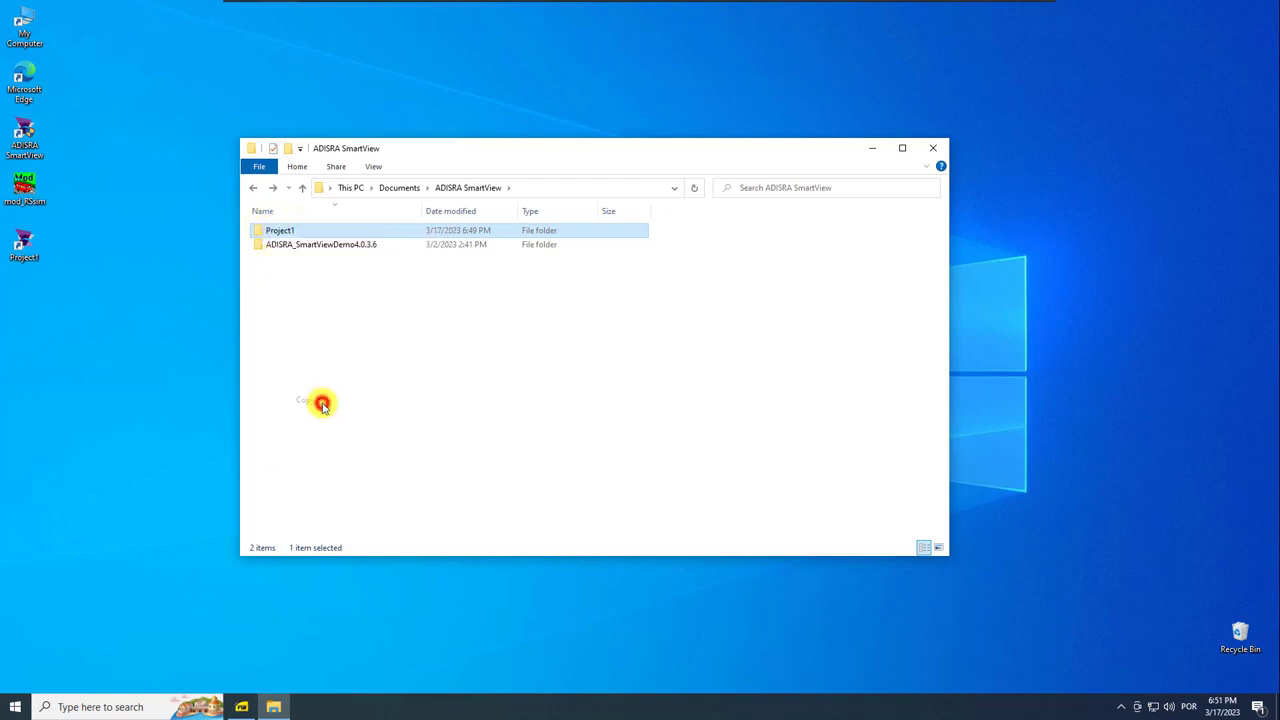
left_click(933, 147)
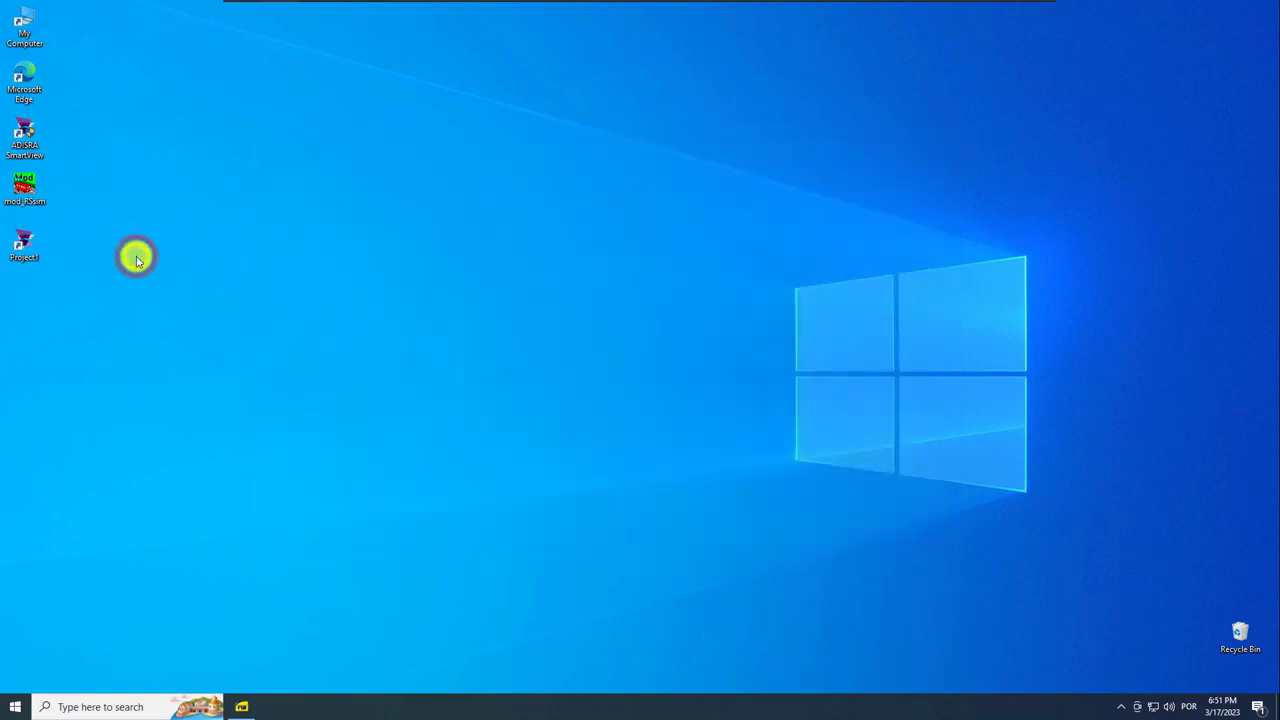
Paste Project1 on the desktop and zip it with the shortcut into a compressed folder.
right_click(137, 260)
left_click(152, 314)
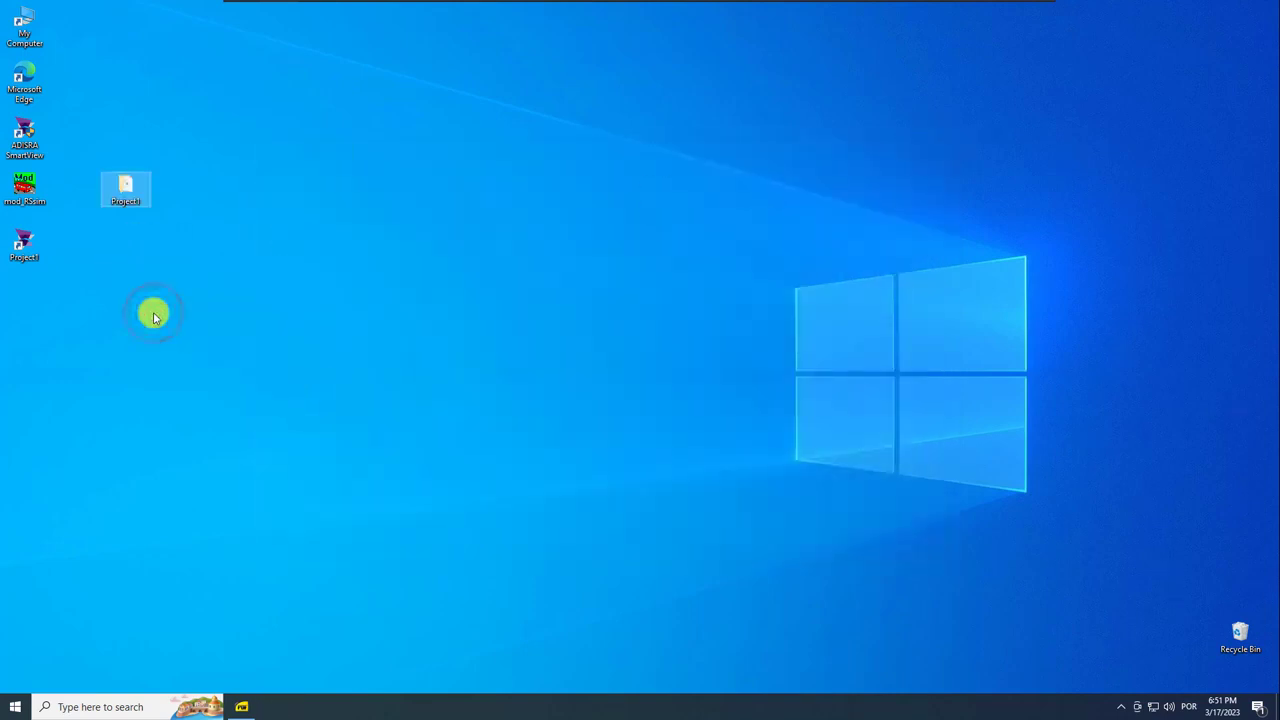
left_click_drag(46, 257, 190, 200)
left_click(169, 252)
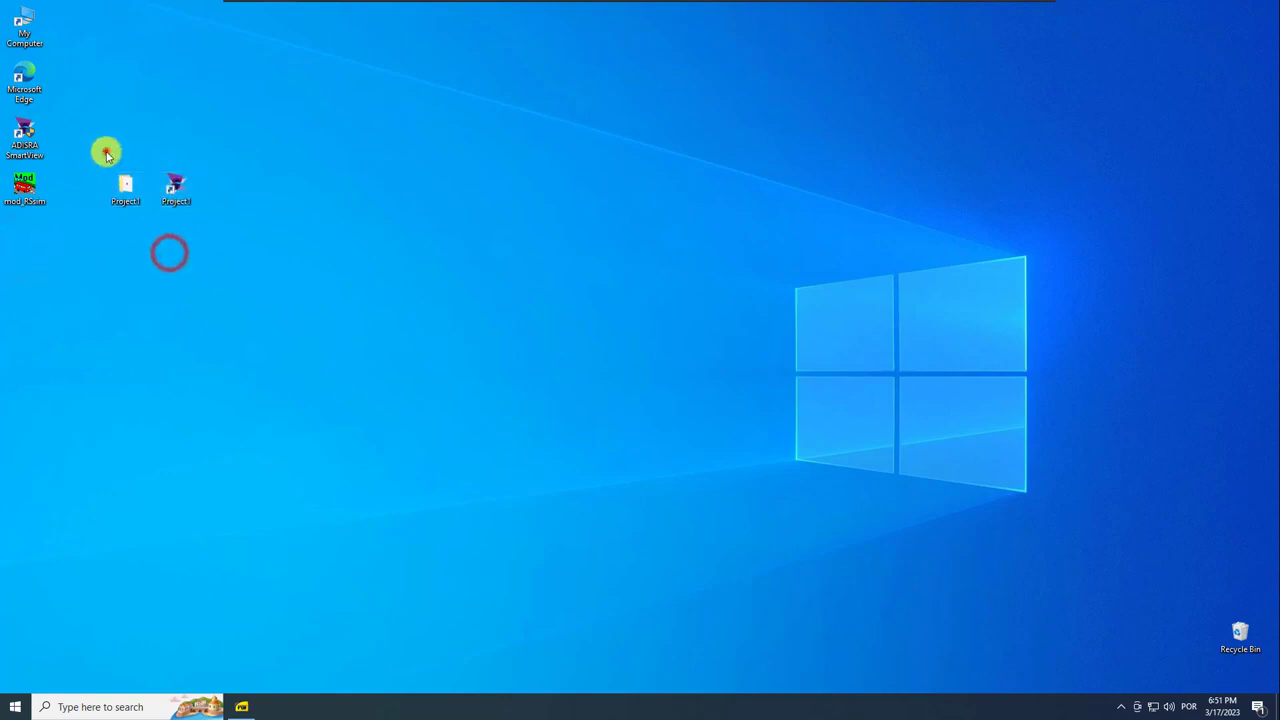
left_click_drag(101, 155, 180, 200)
right_click(182, 198)
mouse_move(304, 314)
left_click(429, 329)
left_click(210, 284)
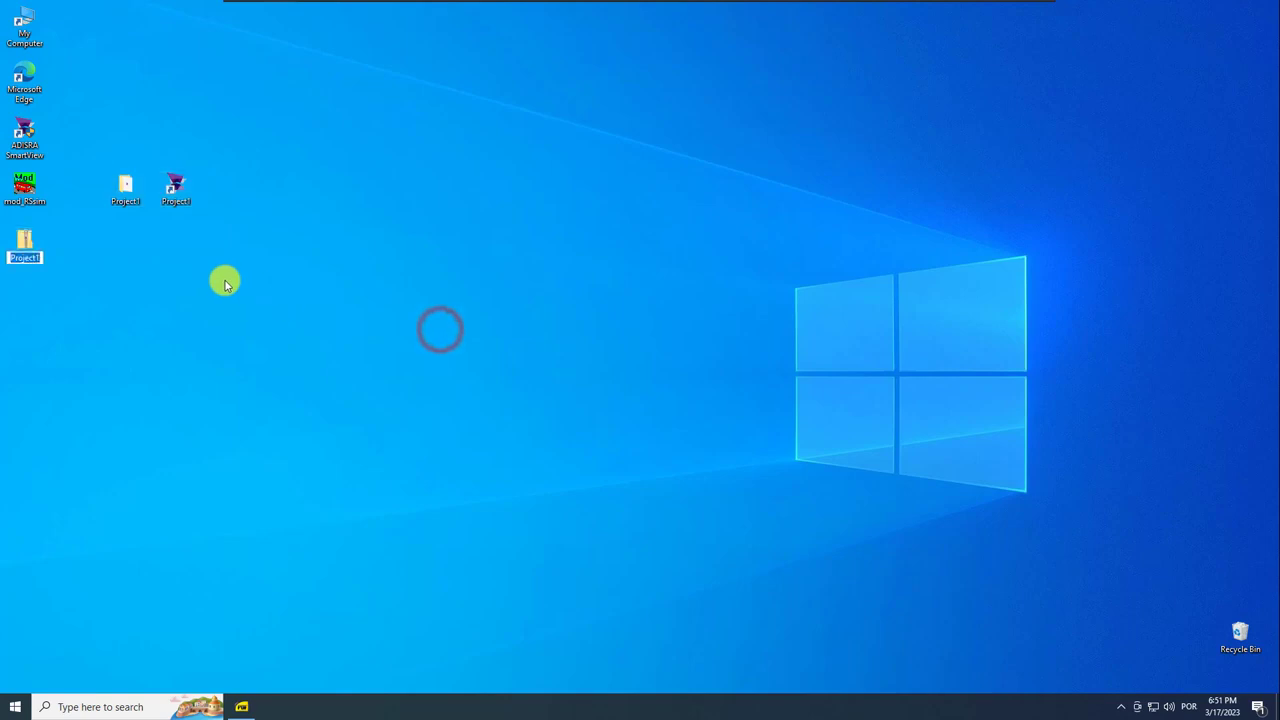
left_click_drag(28, 246, 229, 196)
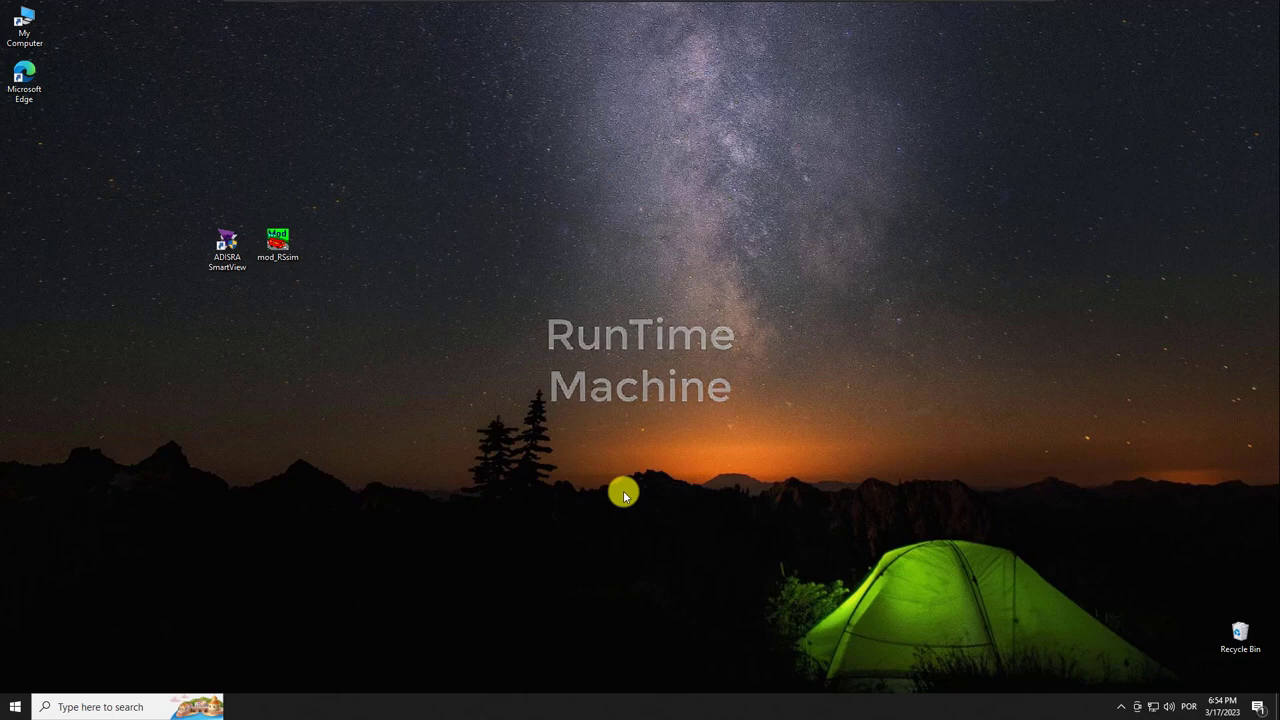
Paste the Project1 zip on the runtime desktop and extract its folder and shortcut there.
key("ctrl+v")
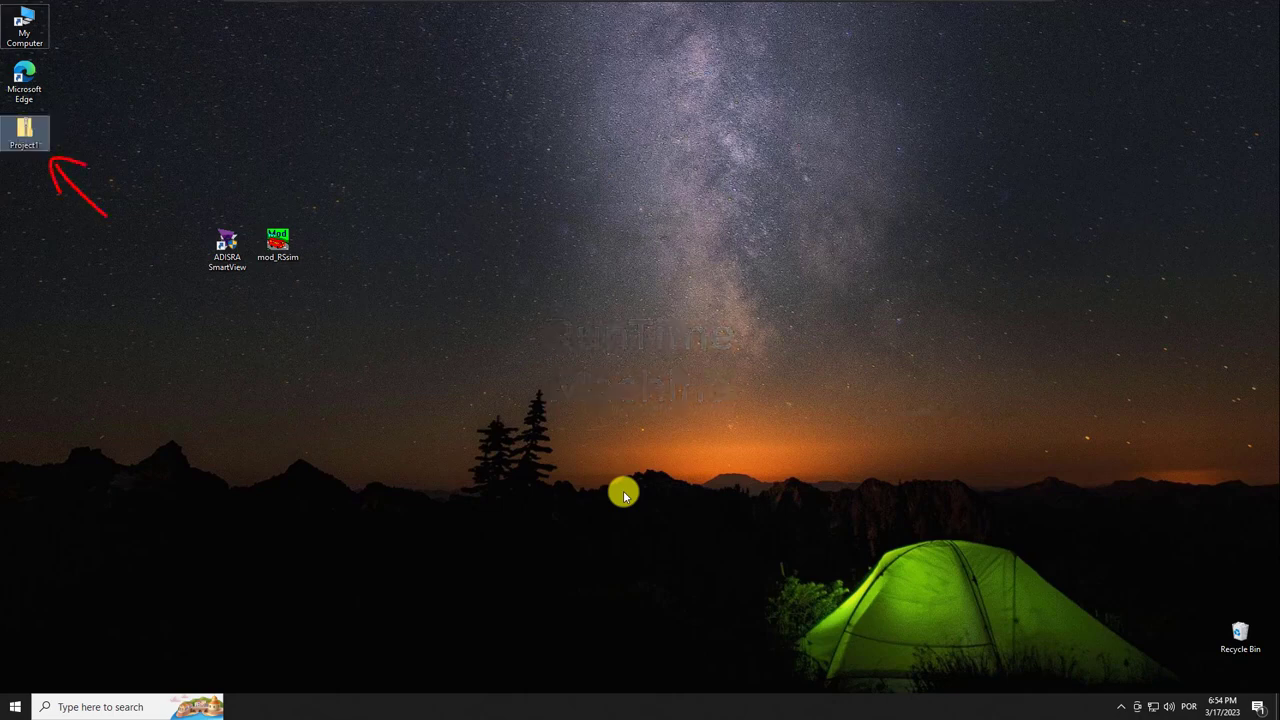
left_click_drag(24, 130, 330, 243)
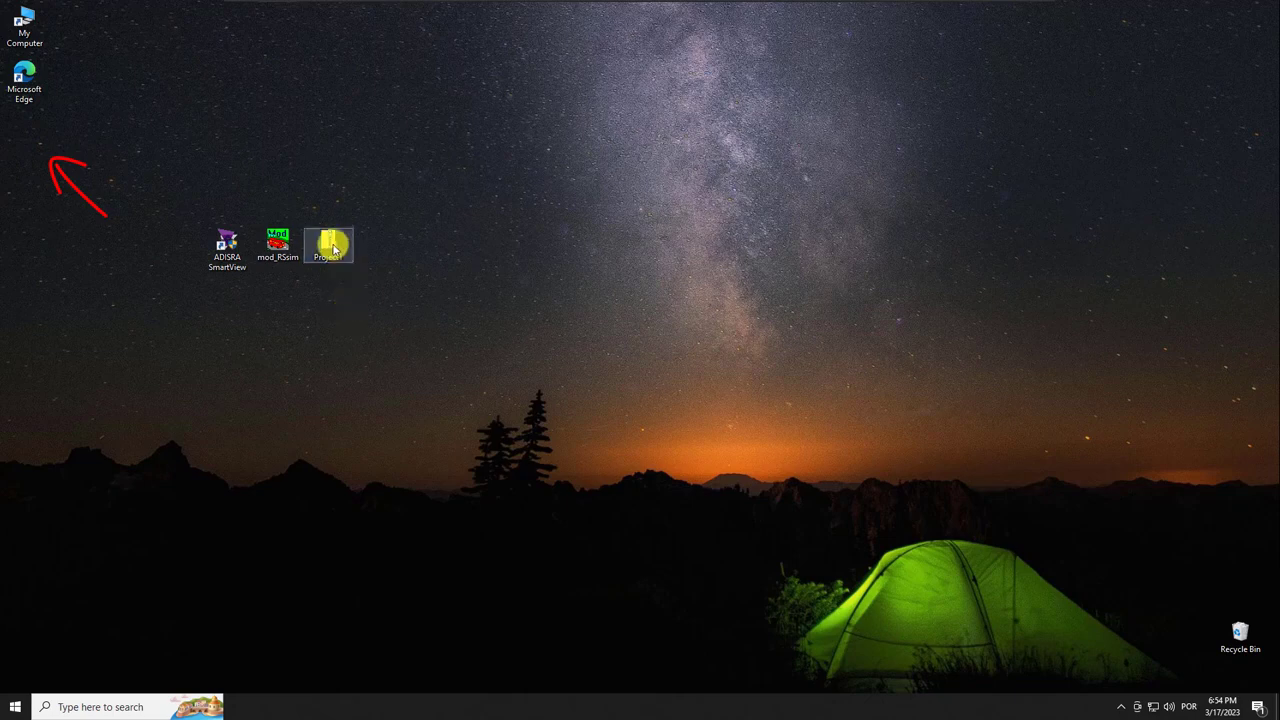
double_click(328, 245)
left_click_drag(366, 157, 736, 151)
key("ctrl+a")
left_click_drag(649, 229, 455, 285)
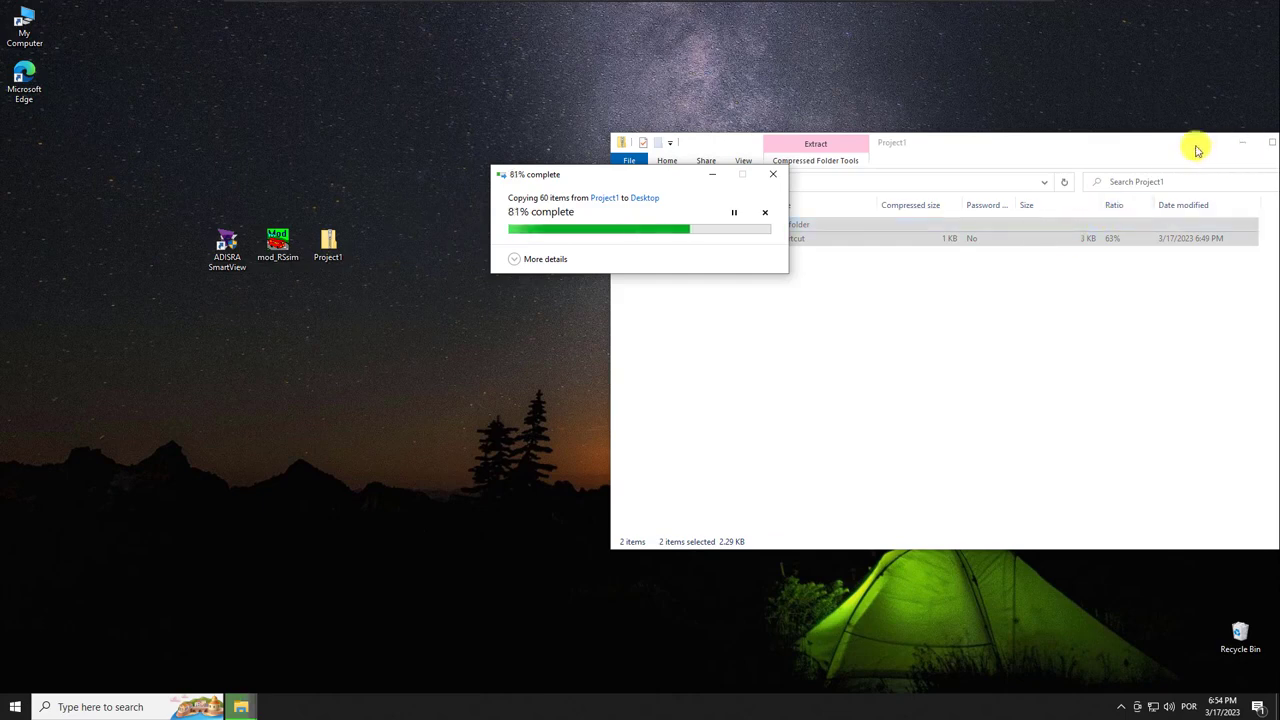
left_click_drag(1195, 147, 987, 166)
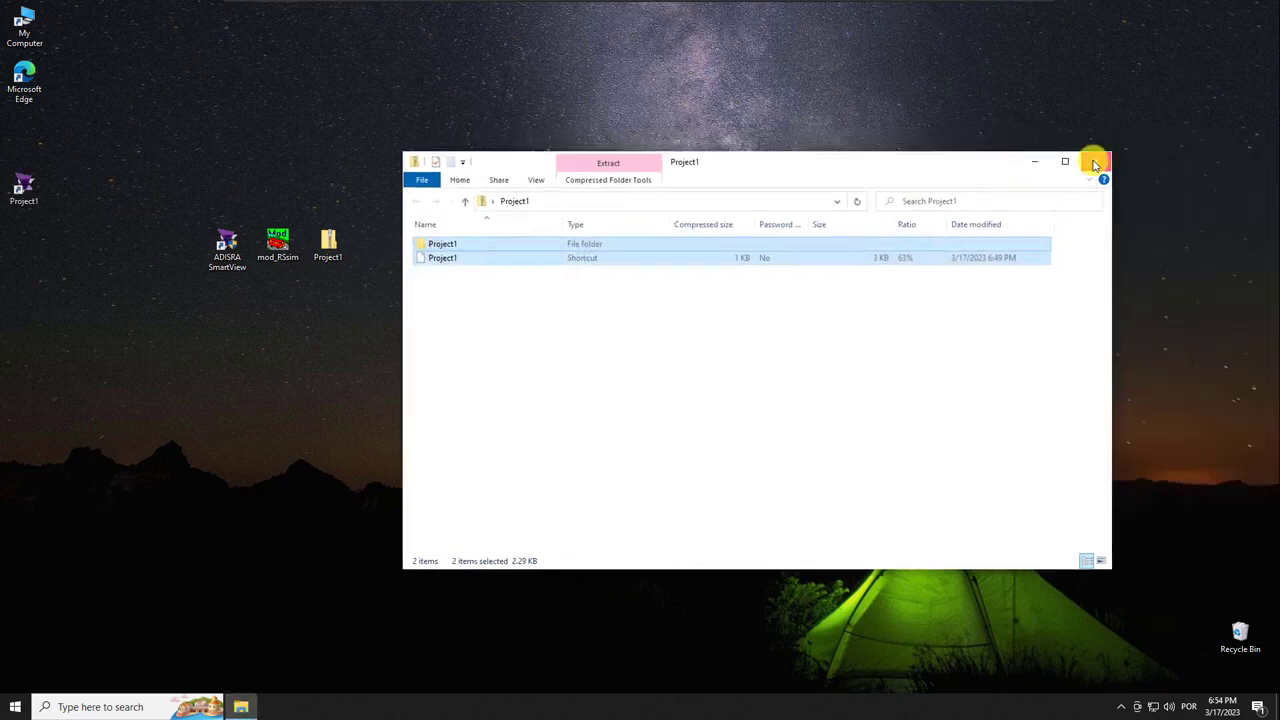
left_click(1095, 161)
left_click_drag(29, 191, 227, 299)
left_click(330, 250)
left_click_drag(330, 250, 426, 249)
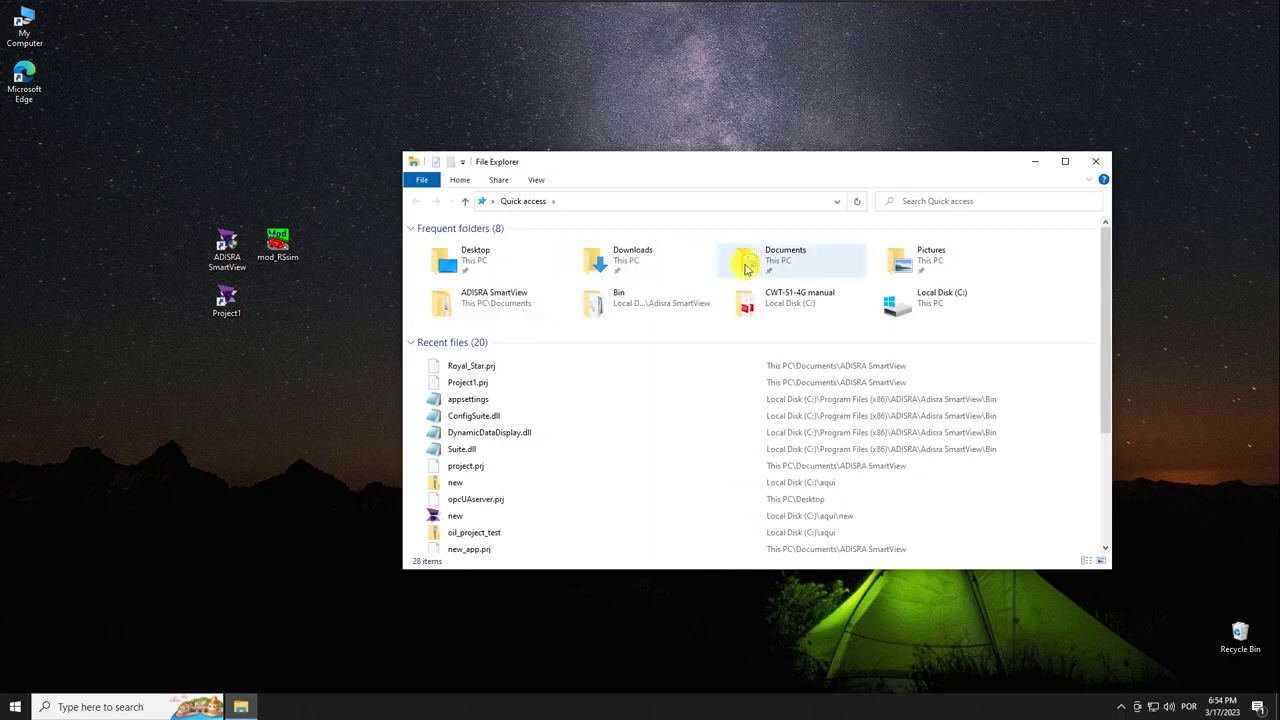
Paste the Project1 folder into Documents\ADISRA SmartView.
double_click(745, 258)
double_click(480, 246)
double_click(482, 249)
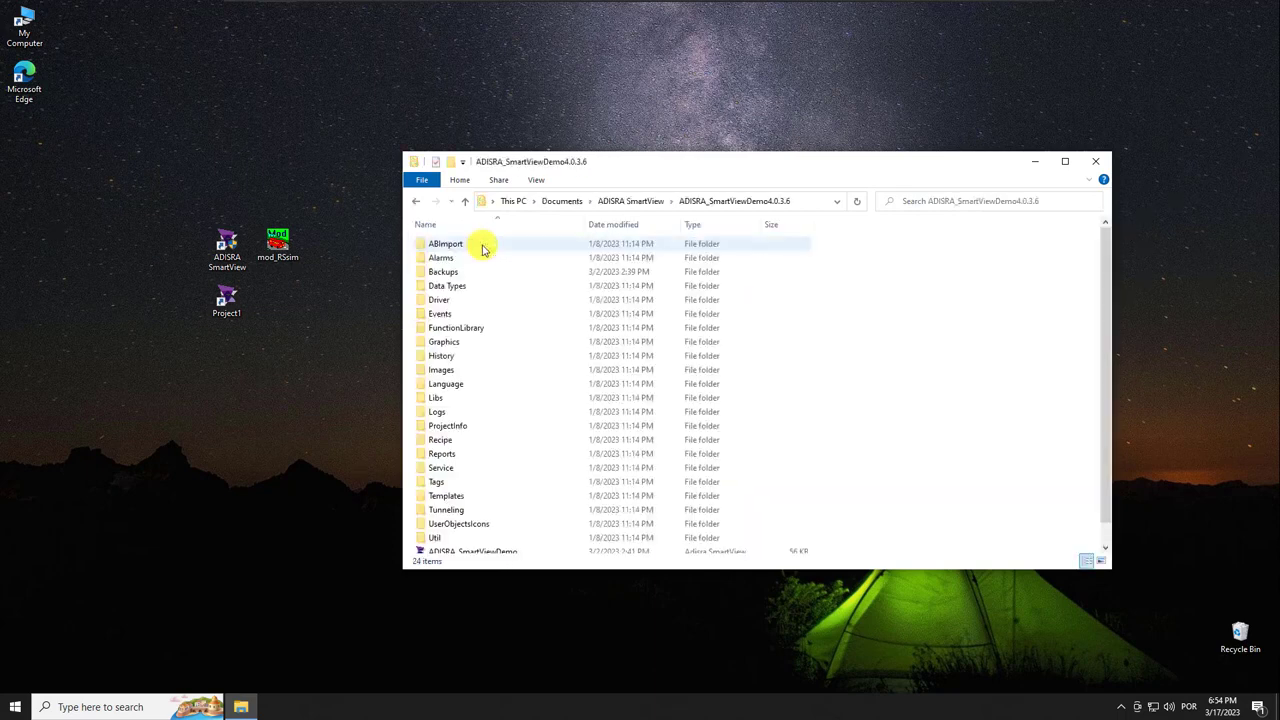
left_click(416, 201)
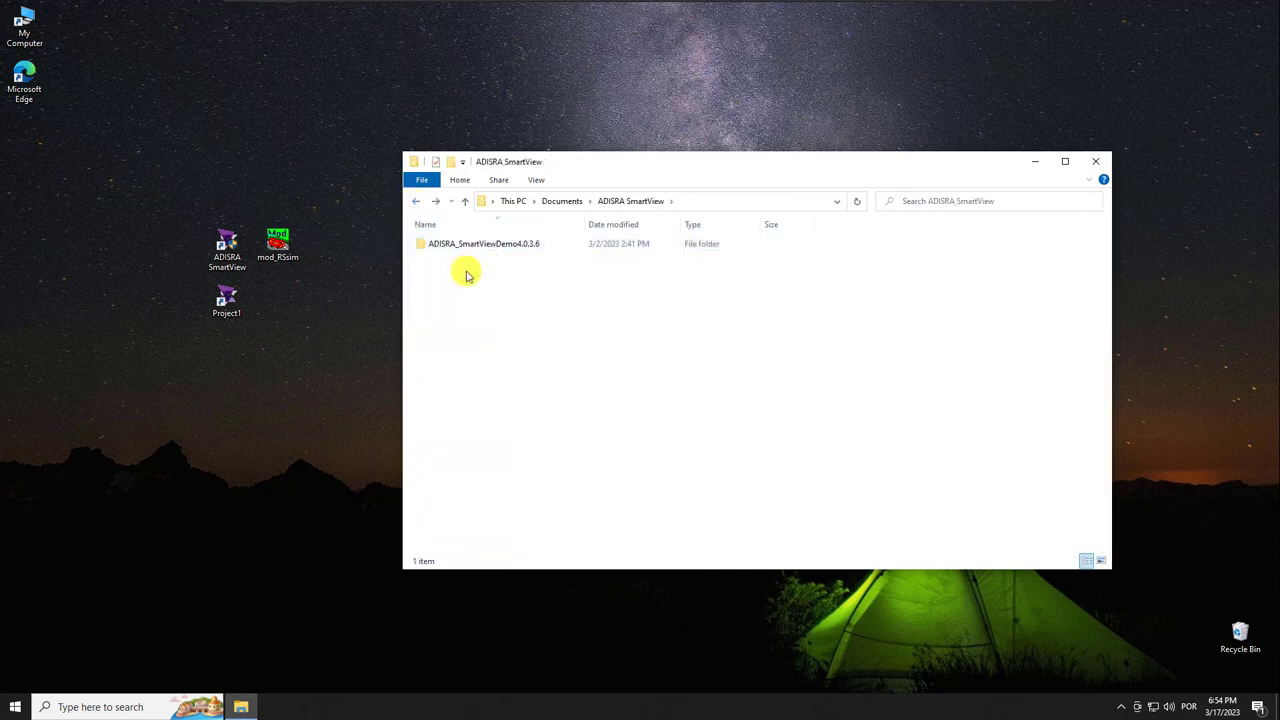
key("ctrl+v")
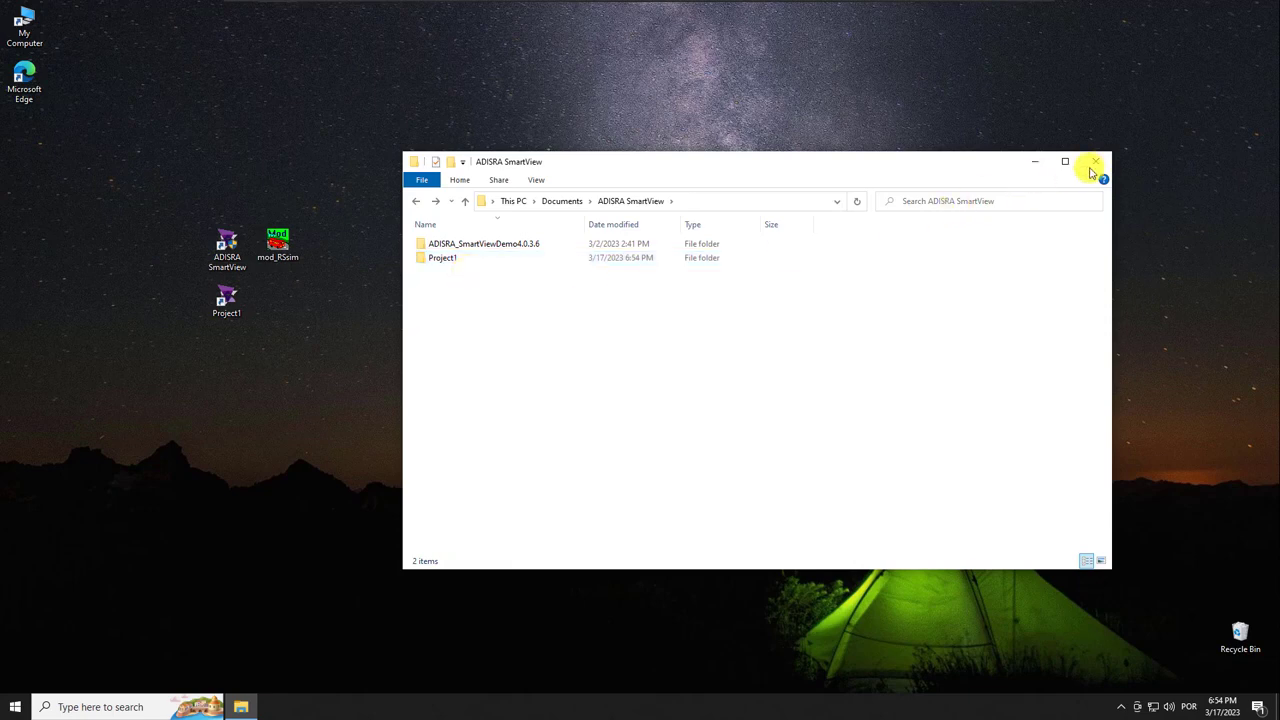
left_click(1094, 160)
Start mod_RSsim, then launch the Project1 shortcut and approve the permission prompt.
double_click(288, 246)
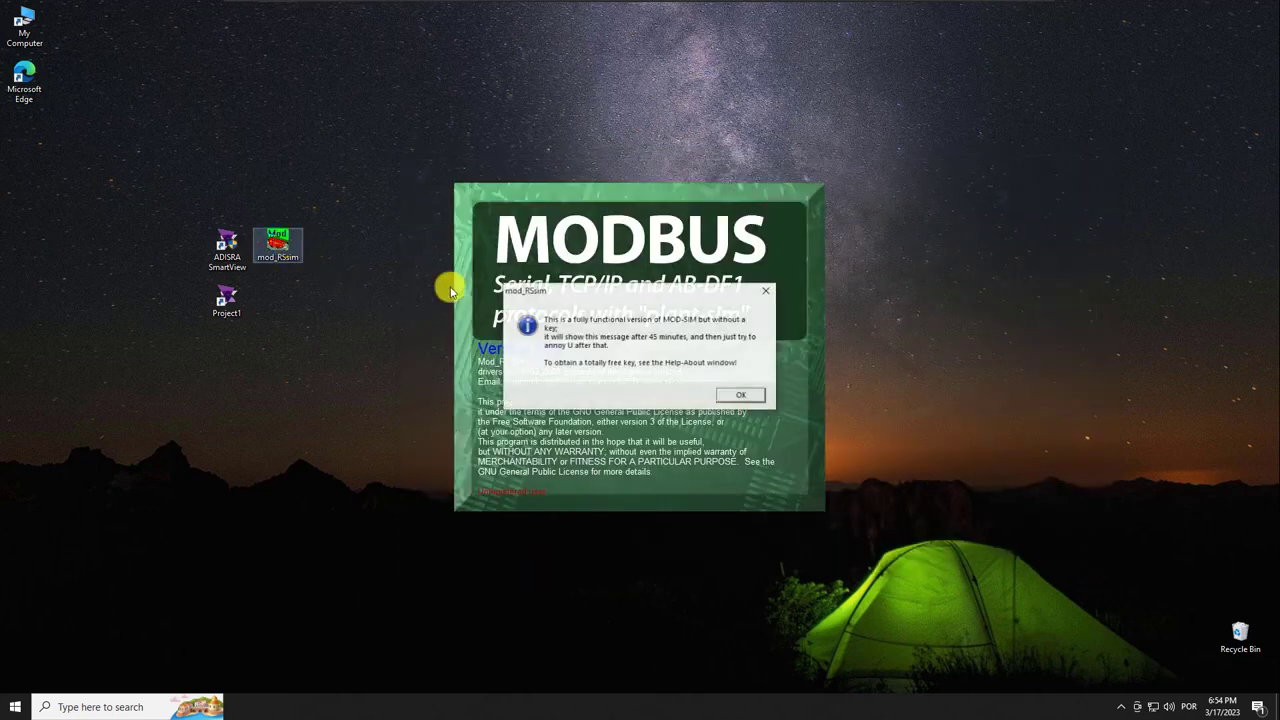
left_click(737, 393)
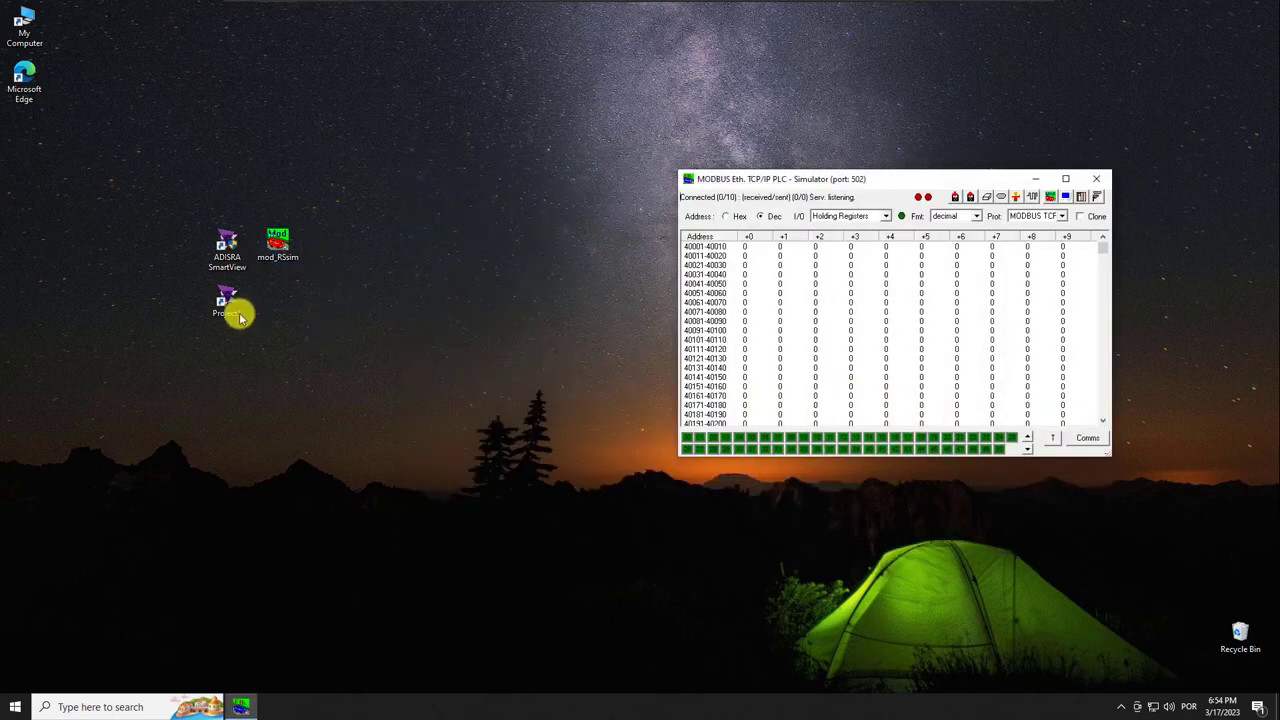
double_click(228, 304)
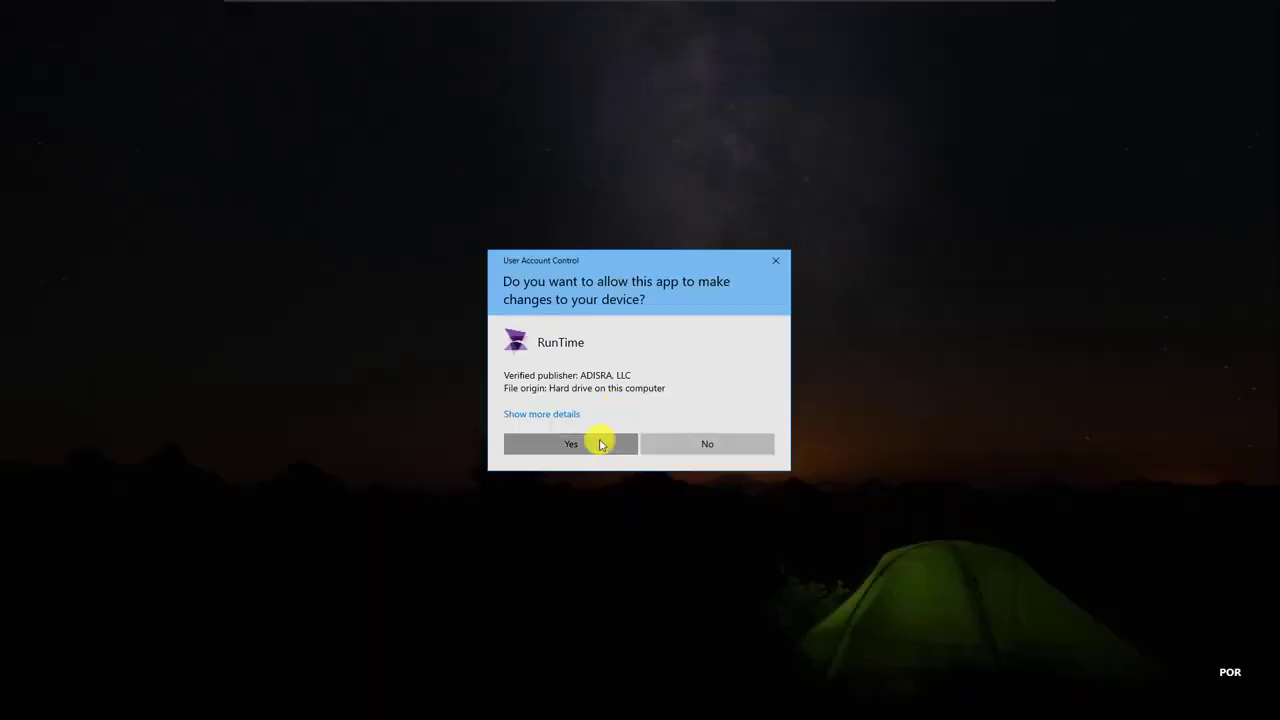
left_click(603, 443)
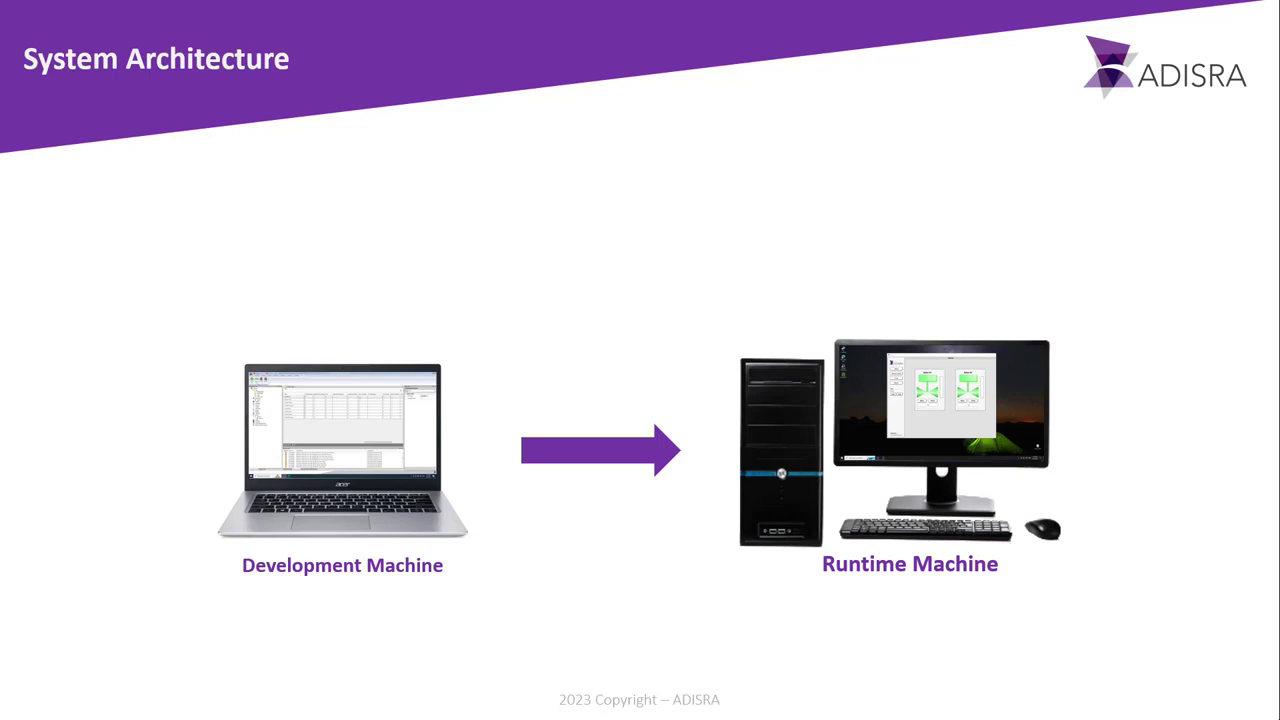
Draw red pen arrows pointing at Development Machine and Runtime Machine on the slide.
mouse_move(133, 599)
left_mouse_down()
mouse_move(194, 558)
mouse_move(189, 589)
left_mouse_up()
mouse_move(658, 602)
left_mouse_down()
mouse_move(722, 557)
mouse_move(722, 588)
left_mouse_up()
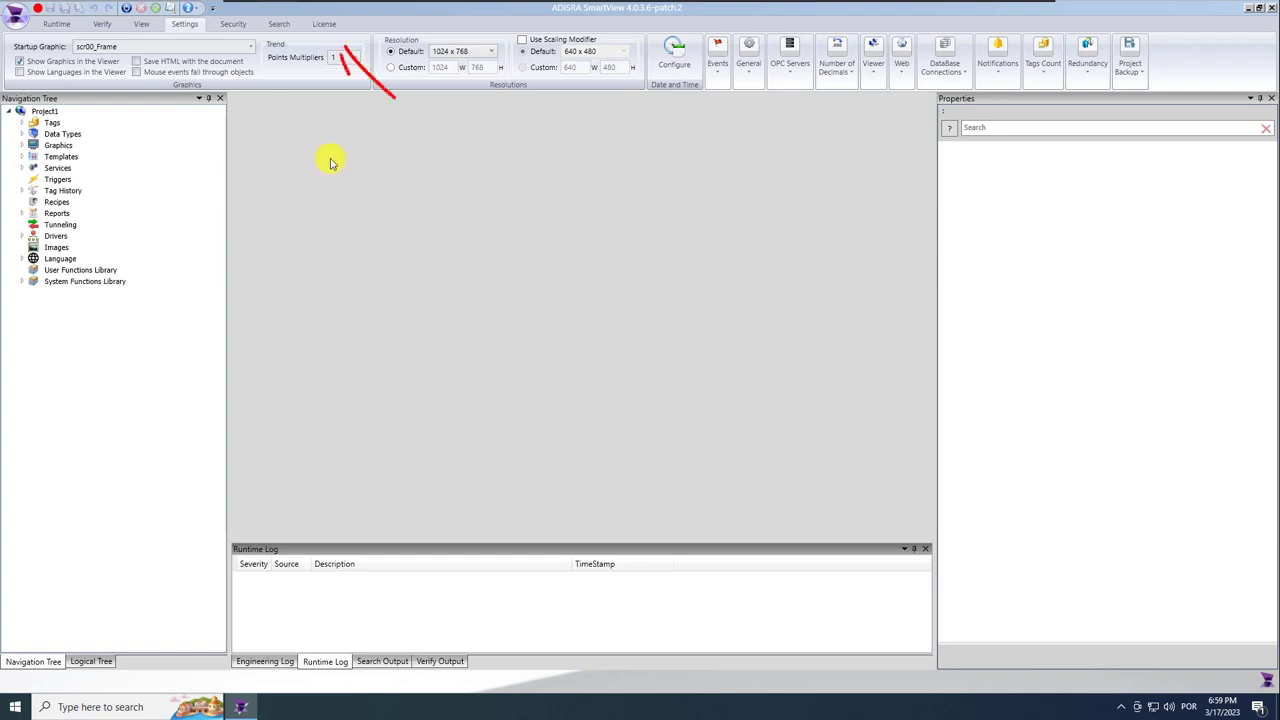
View the trial licence on the License page, opening and then closing the Register window.
left_click(328, 25)
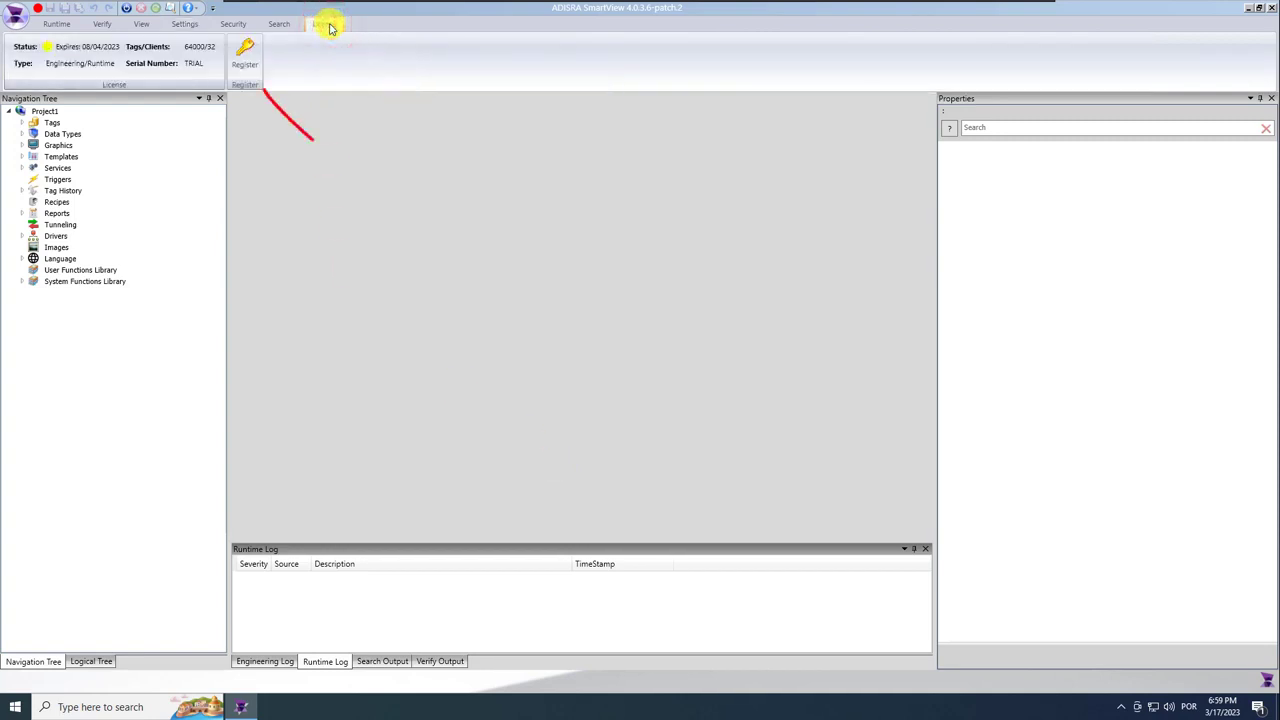
left_click(243, 53)
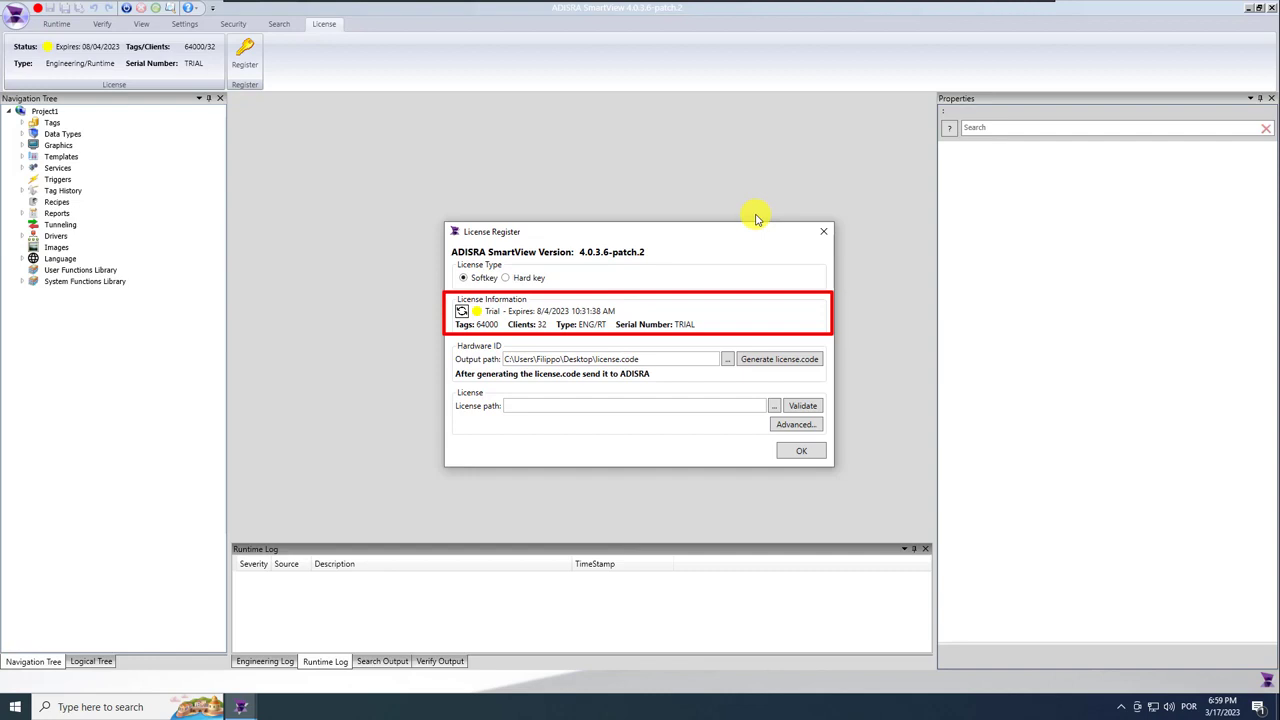
left_click(824, 231)
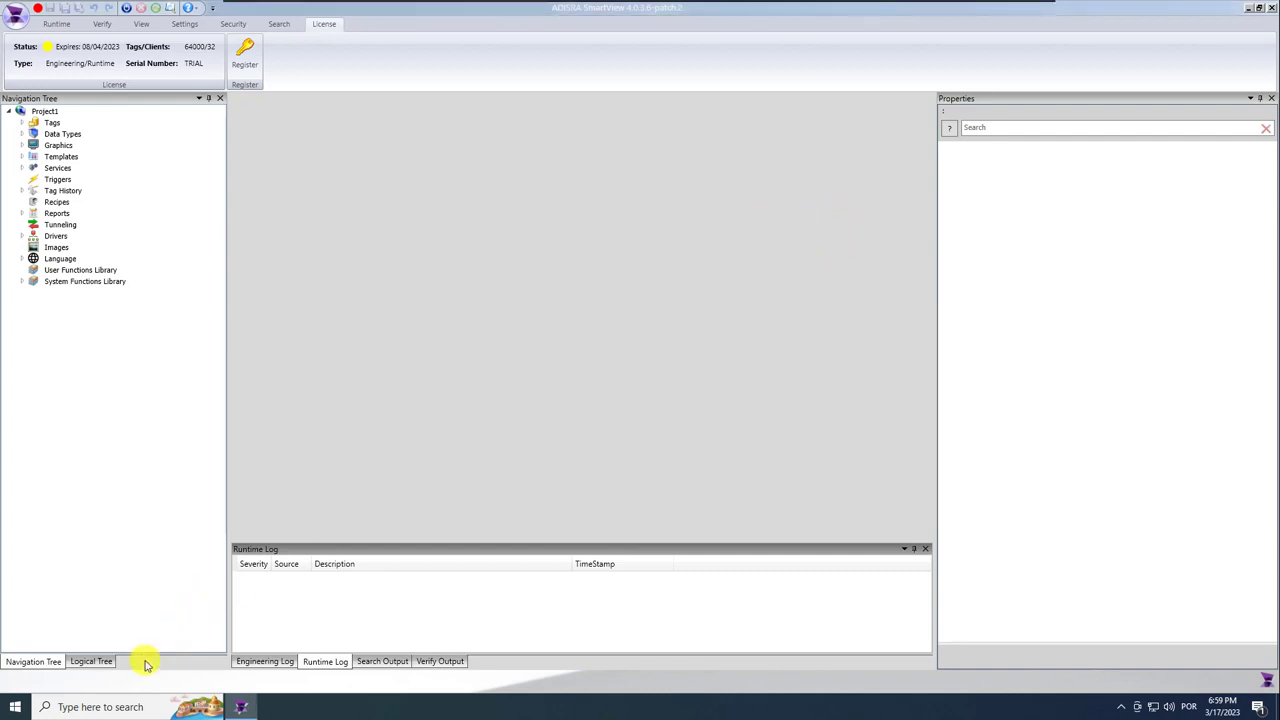
Launch Register License from a Windows search for 'license' and approve the UAC prompt.
left_click(128, 704)
type("license")
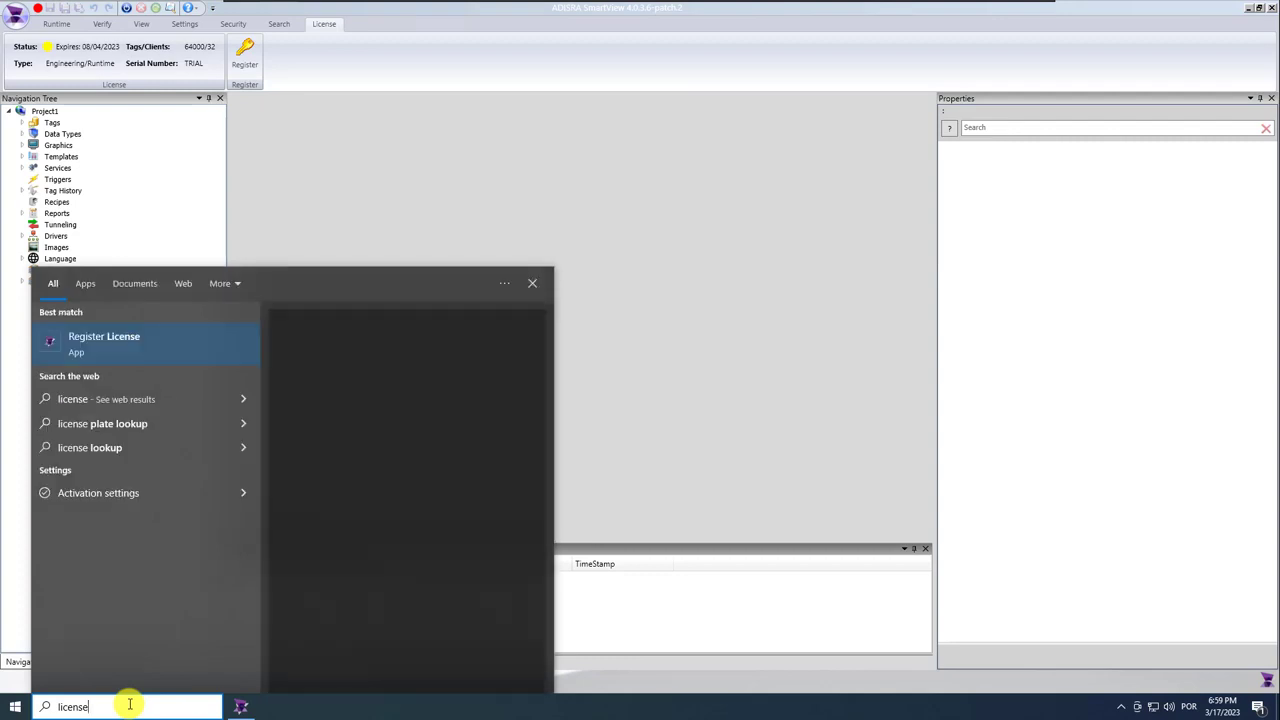
left_click(122, 345)
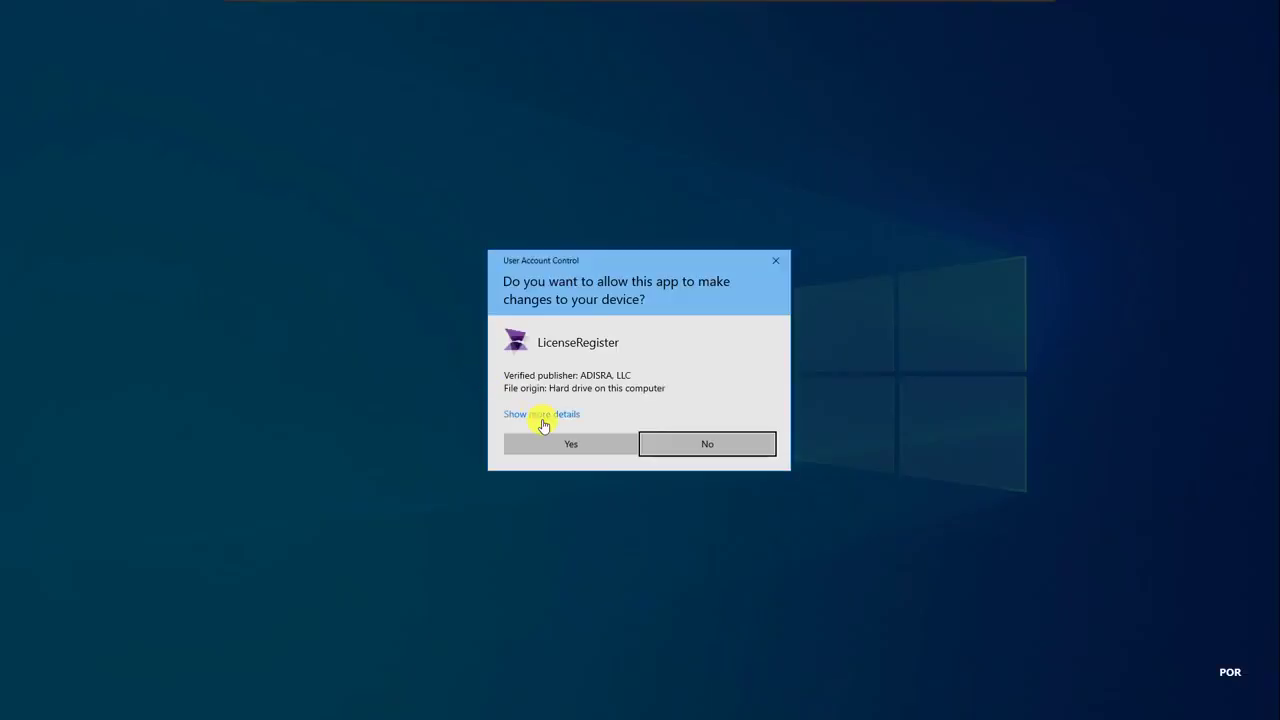
left_click(571, 443)
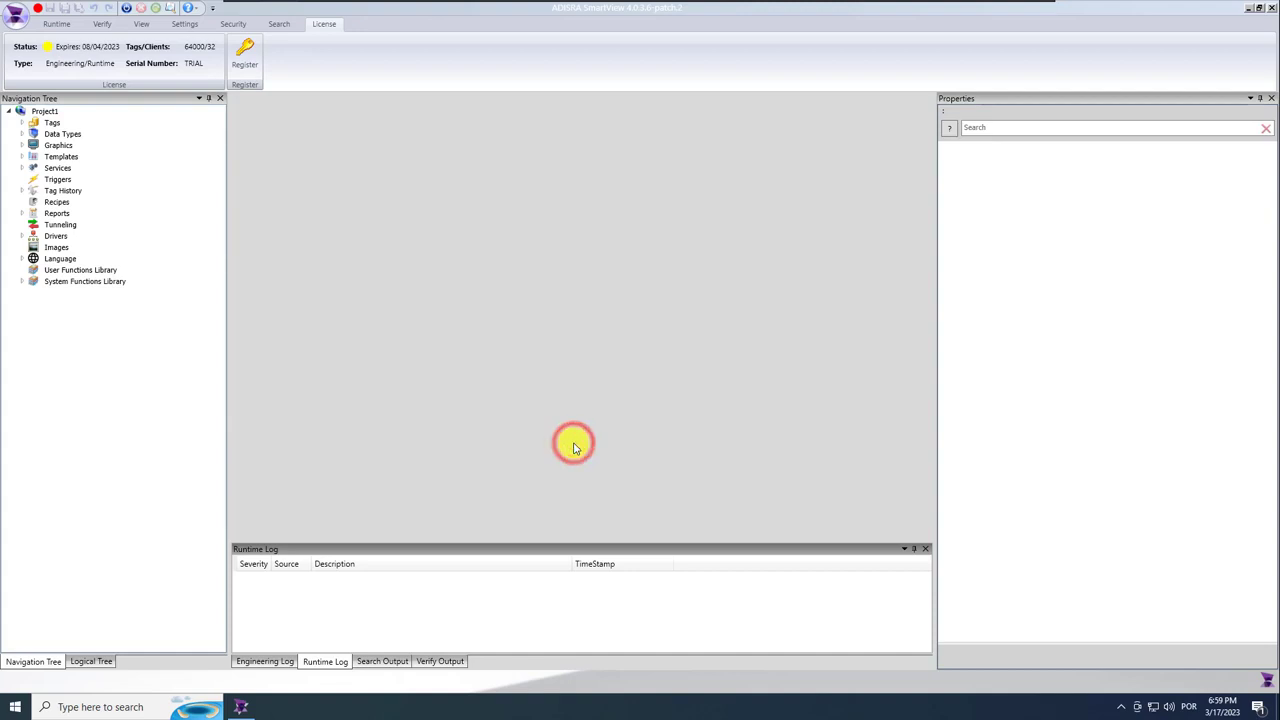